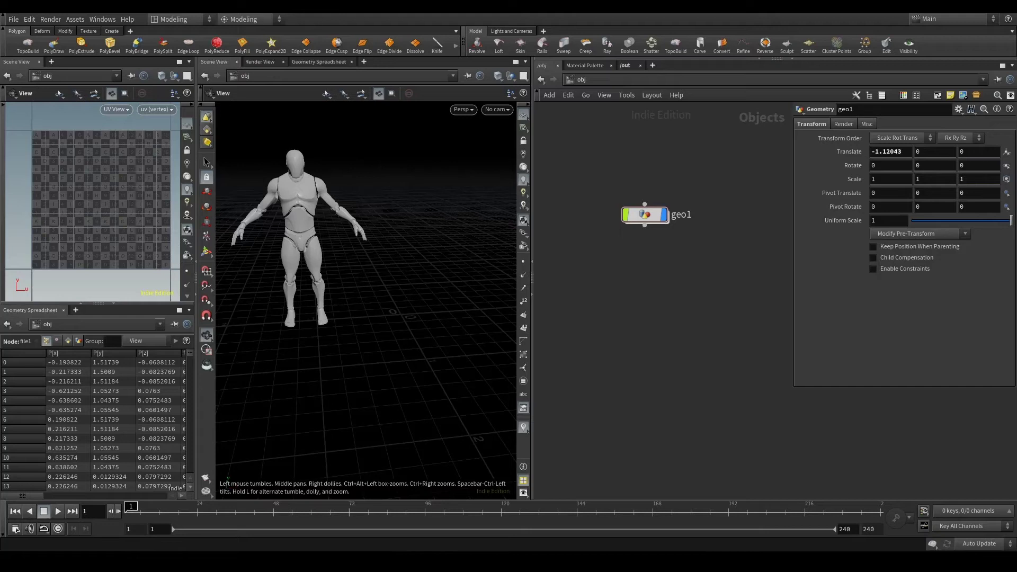
- Add a Geometry object to the object network and rename it Barrel
key(Tab)
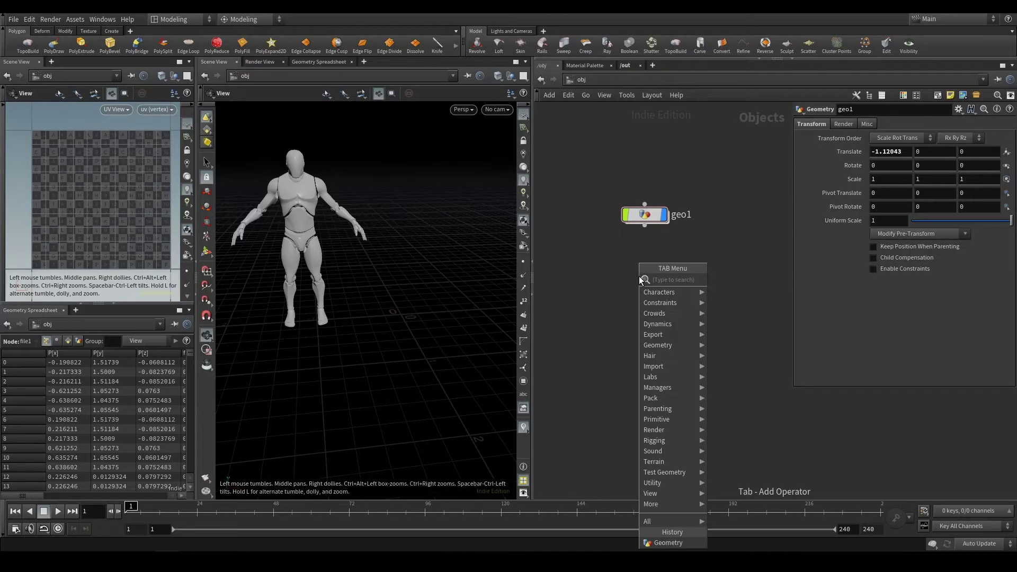
text(geo)
key(Return)
click(638, 277)
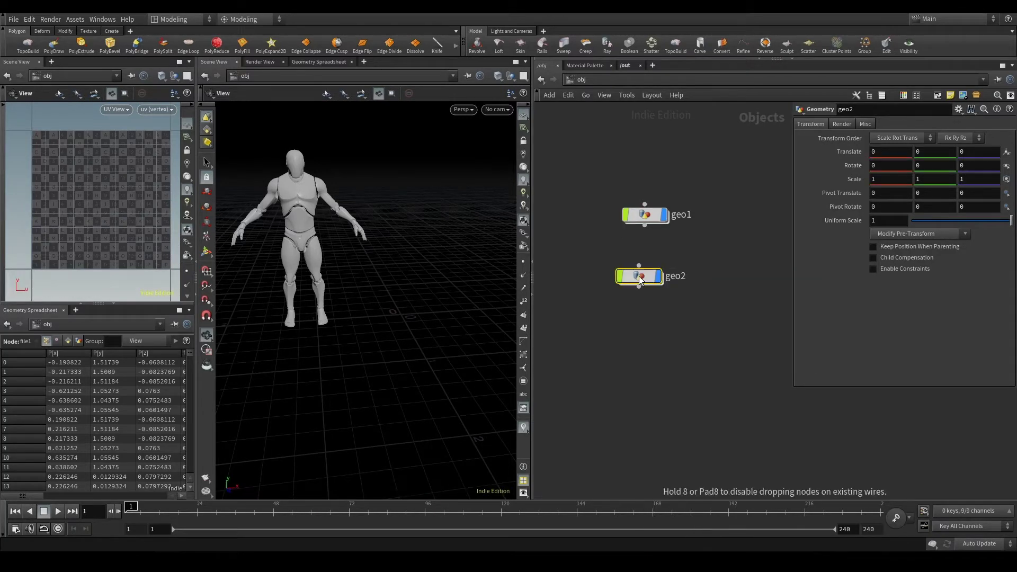
double_click(677, 276)
text(Barrel)
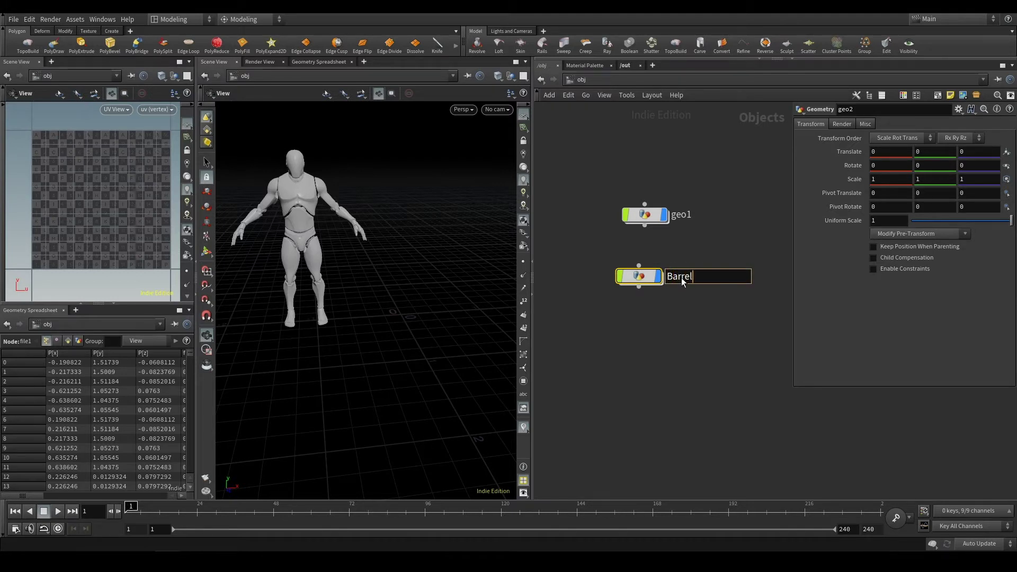
key(Return)
- Dive inside the Barrel object's empty geometry network
click(676, 312)
double_click(645, 278)
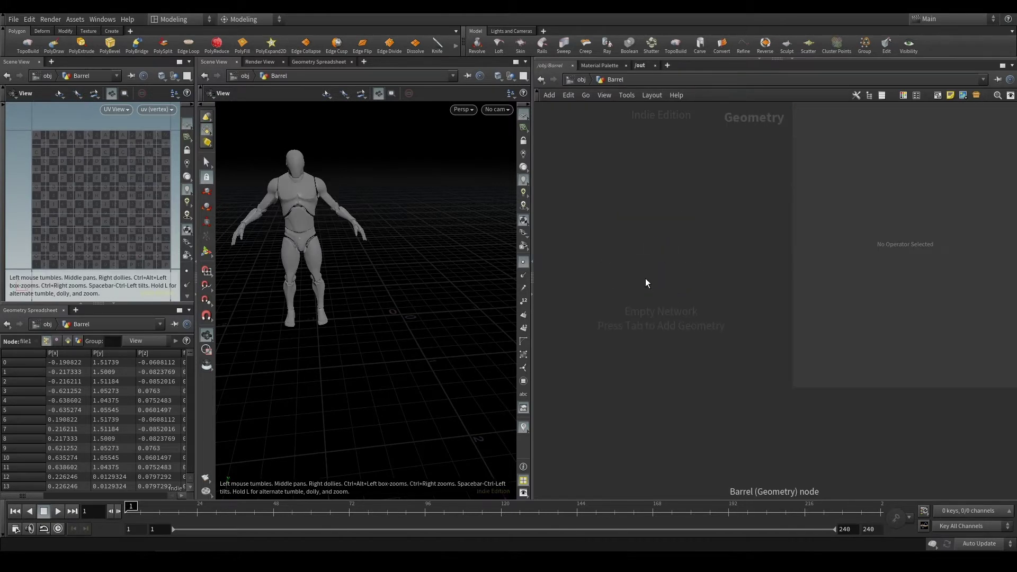
key(Tab)
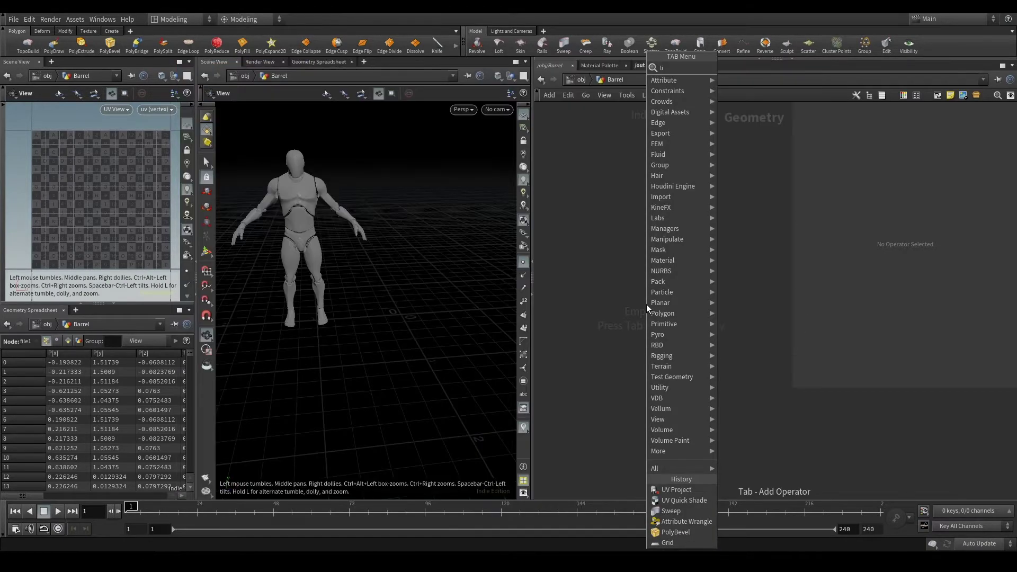
- Add a Line SOP (line1) inside Barrel and position it in the network
text(line)
key(Return)
click(646, 304)
drag(646, 304, 632, 278)
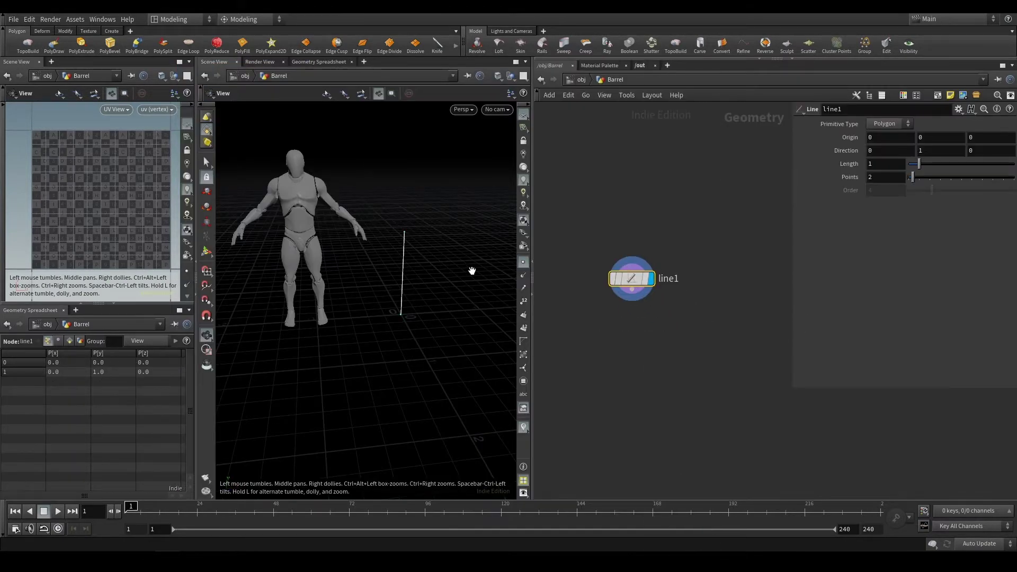
scroll(438, 275, up, 3)
scroll(437, 275, up, 3)
click(630, 300)
key(Escape)
- Set line1 to 9 points and display point numbers in the viewport
click(882, 175)
scroll(881, 176, up, 2)
scroll(881, 178, up, 3)
click(524, 301)
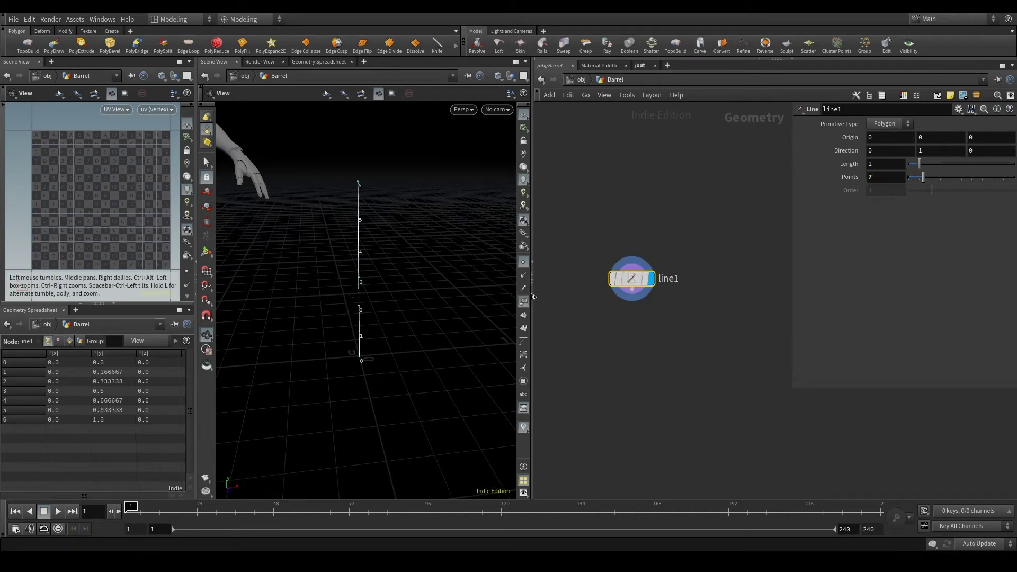
drag(445, 282, 455, 290)
- Centre the line by setting Origin Y to ch("dist")/-2, referencing Length
click(870, 164)
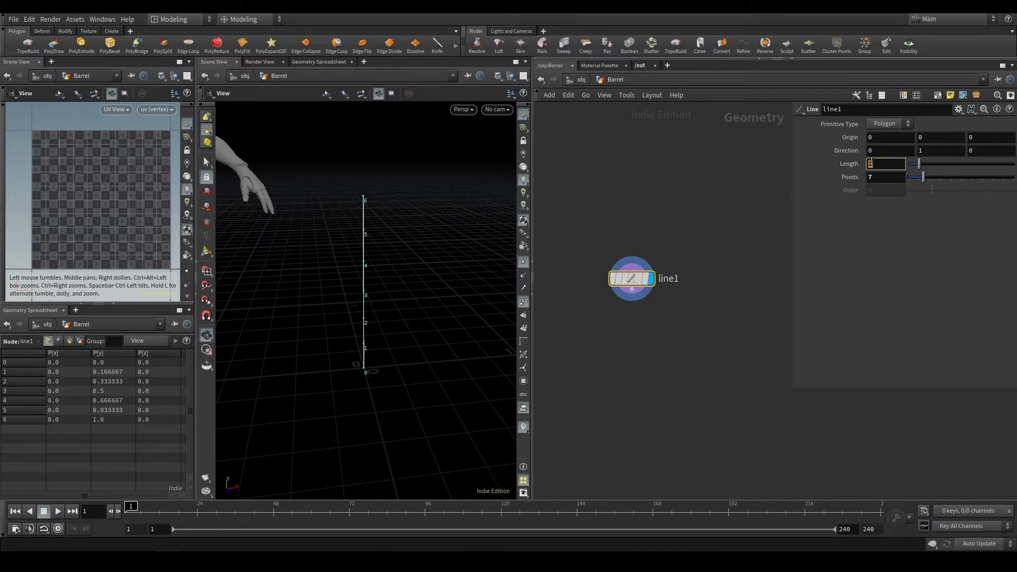
drag(920, 137, 925, 138)
click(953, 166)
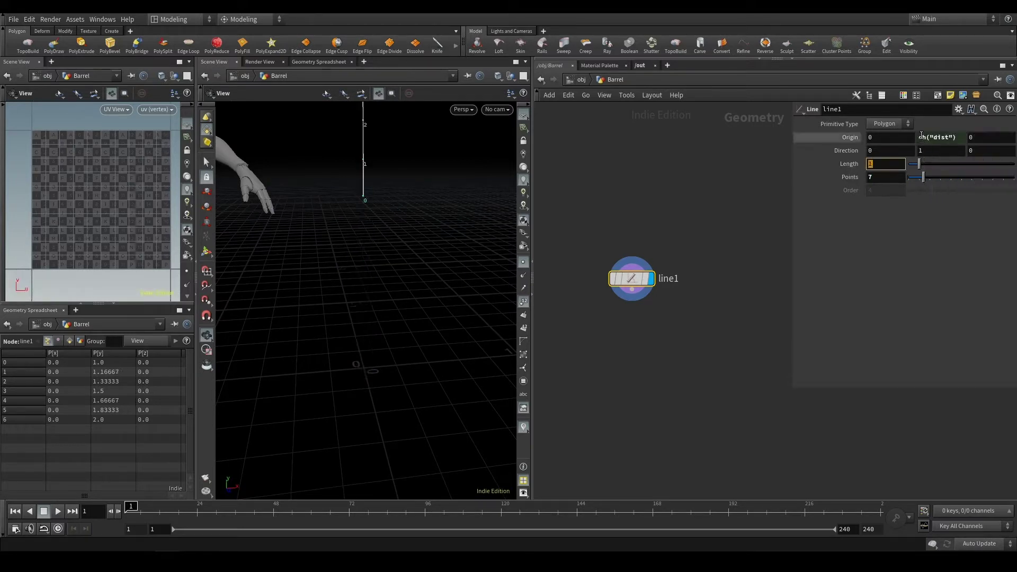
click(945, 138)
text(/-2)
key(Return)
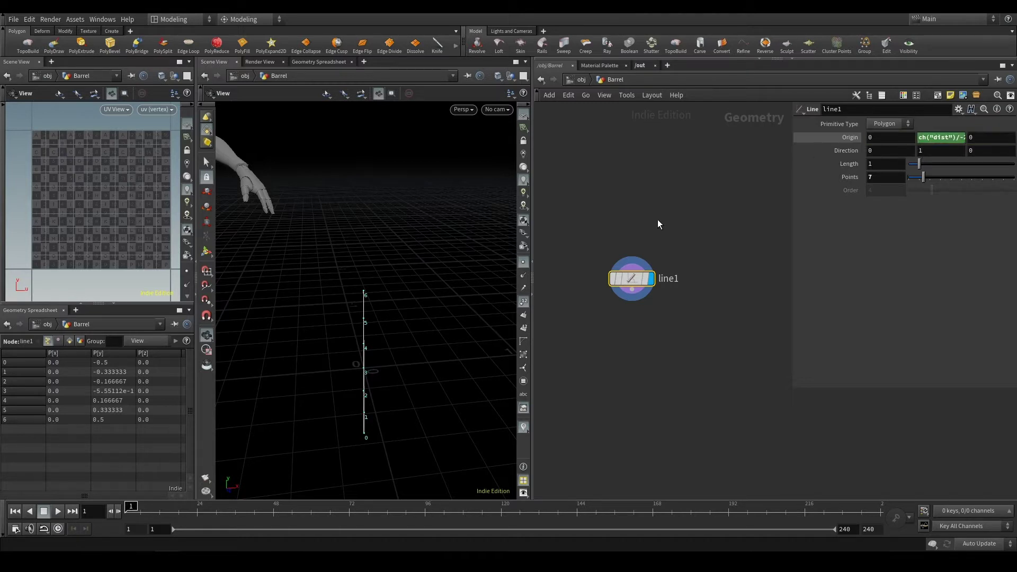
- Open line1's Edit Parameter Interface from its gear menu
alt+drag(420, 340, 386, 275)
click(631, 278)
scroll(887, 178, up, 2)
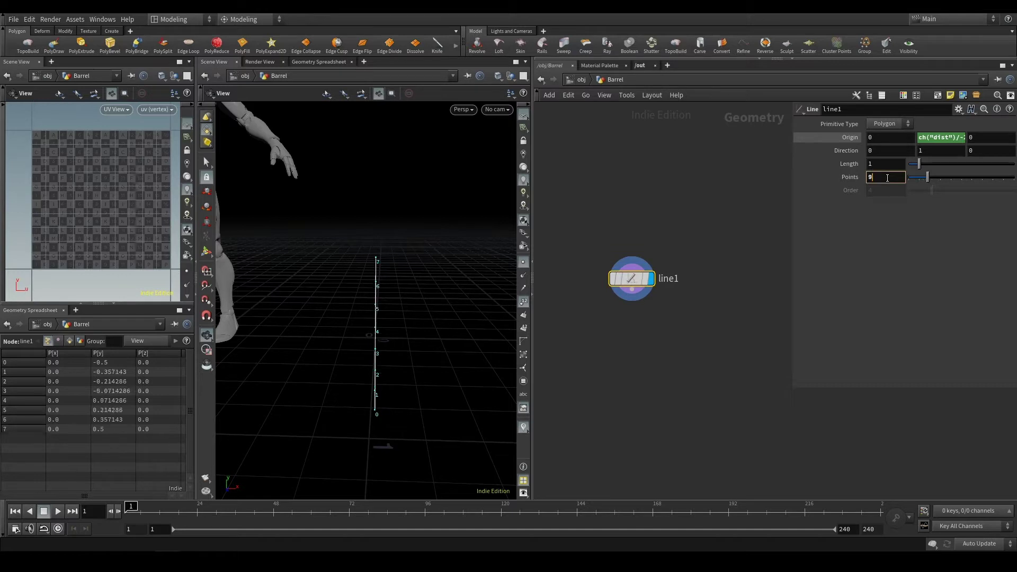
click(959, 109)
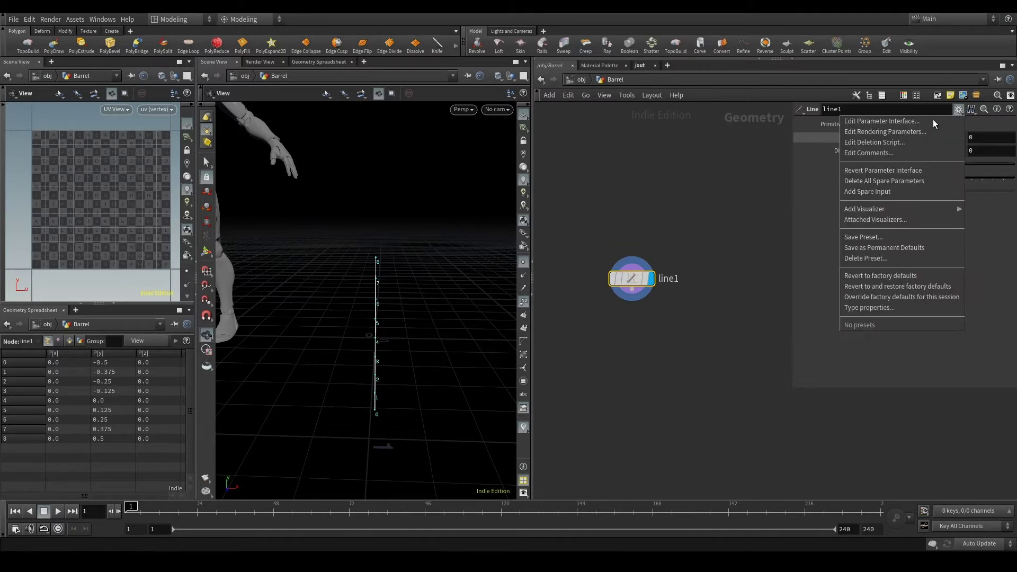
click(928, 122)
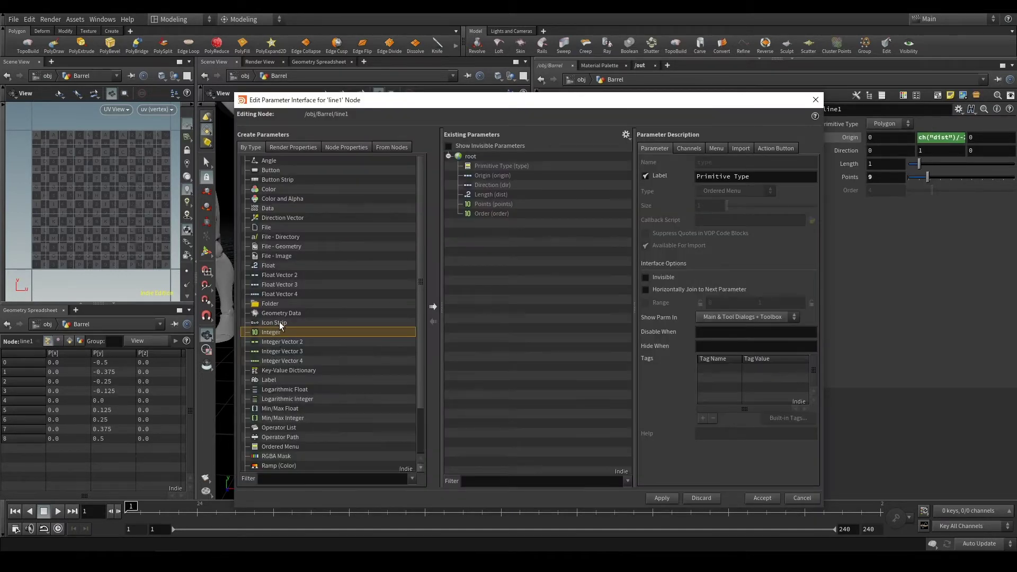
- Add an integer parameter to line1 labelled and named division
click(432, 307)
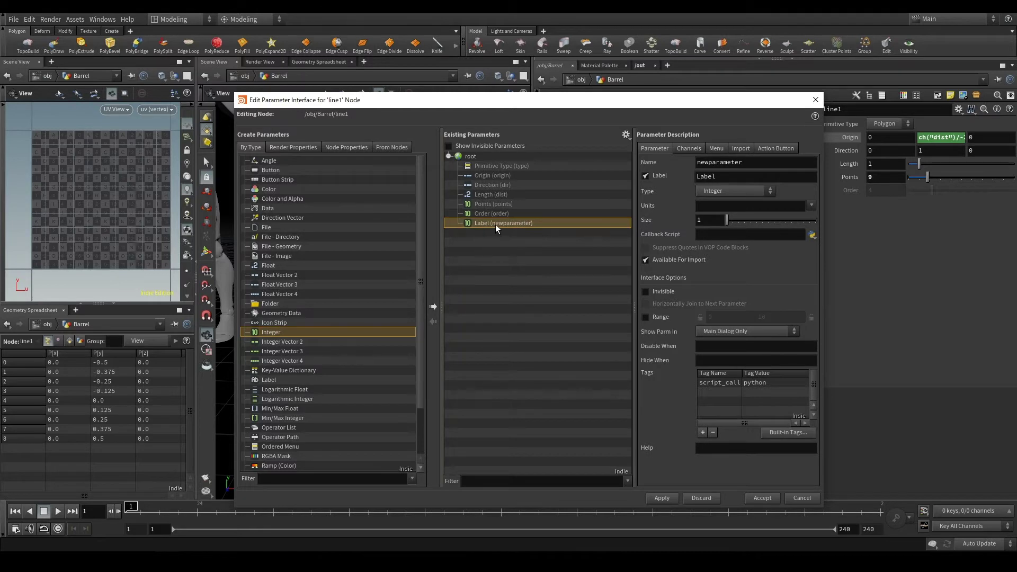
double_click(738, 175)
text(division)
key(Return)
double_click(734, 178)
key(ctrl+c)
double_click(741, 164)
key(ctrl+v)
key(Return)
- Enable a range on division with minimum 1 and accept the changes
click(650, 320)
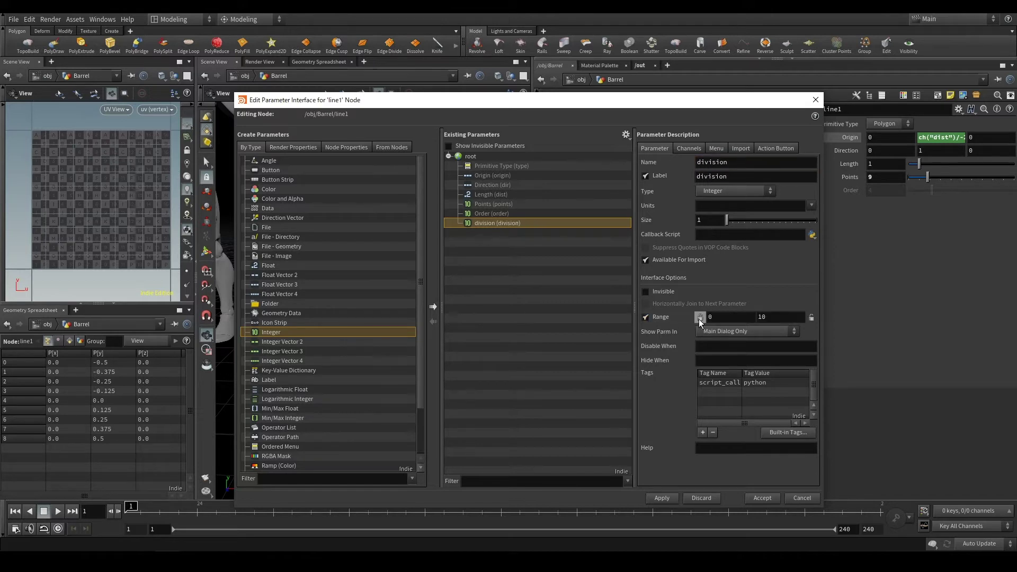
double_click(712, 318)
text(1)
key(Return)
click(766, 498)
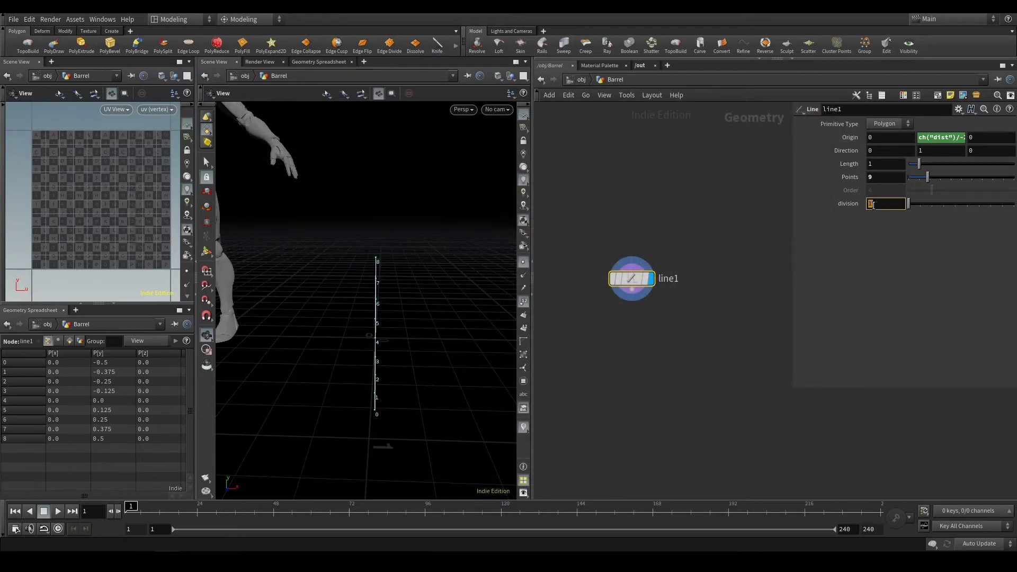
- Drive line1's Points with the expression ch("division")*2+1
drag(911, 175, 895, 204)
click(895, 204)
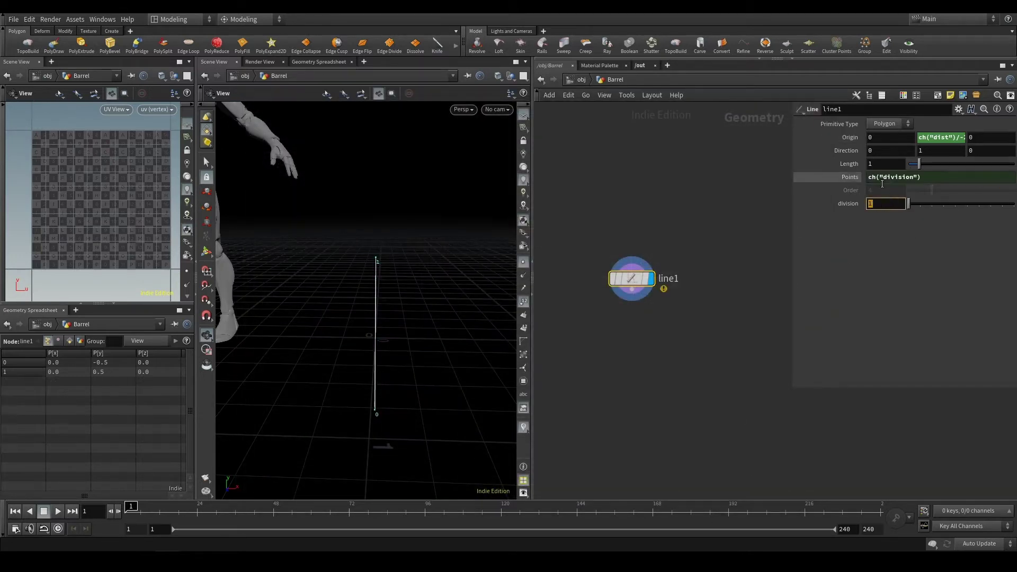
text(2+1)
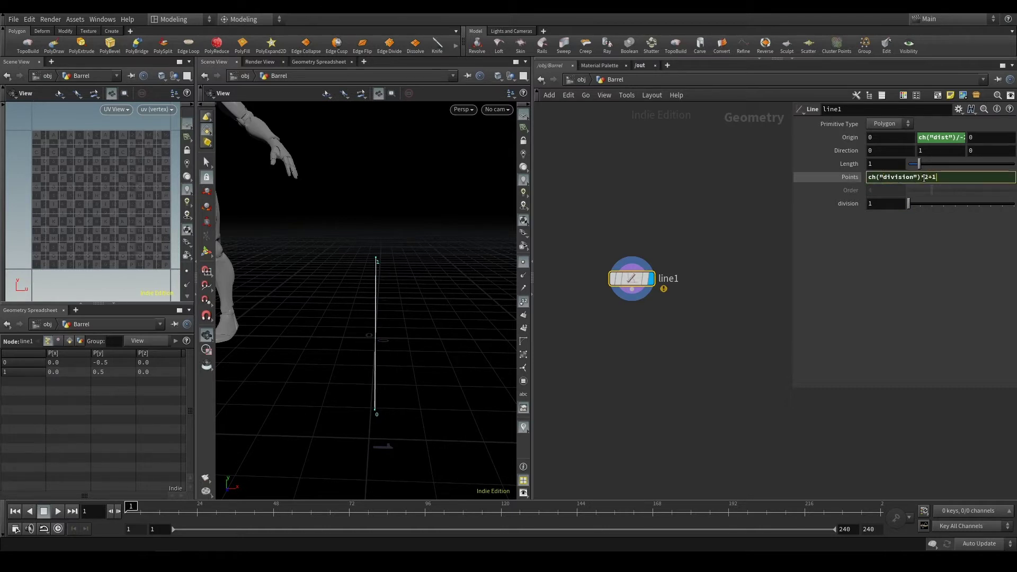
key(Return)
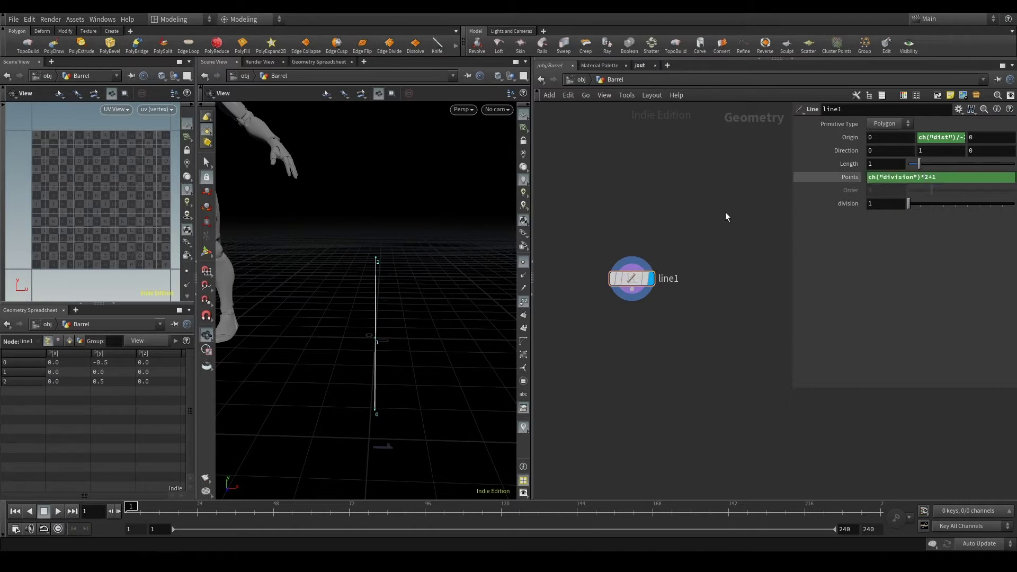
- Set division to 5, giving the line 11 points
scroll(890, 207, up, 1)
scroll(891, 207, up, 3)
scroll(891, 207, up, 1)
scroll(892, 206, up, 1)
scroll(892, 206, down, 4)
scroll(892, 206, down, 1)
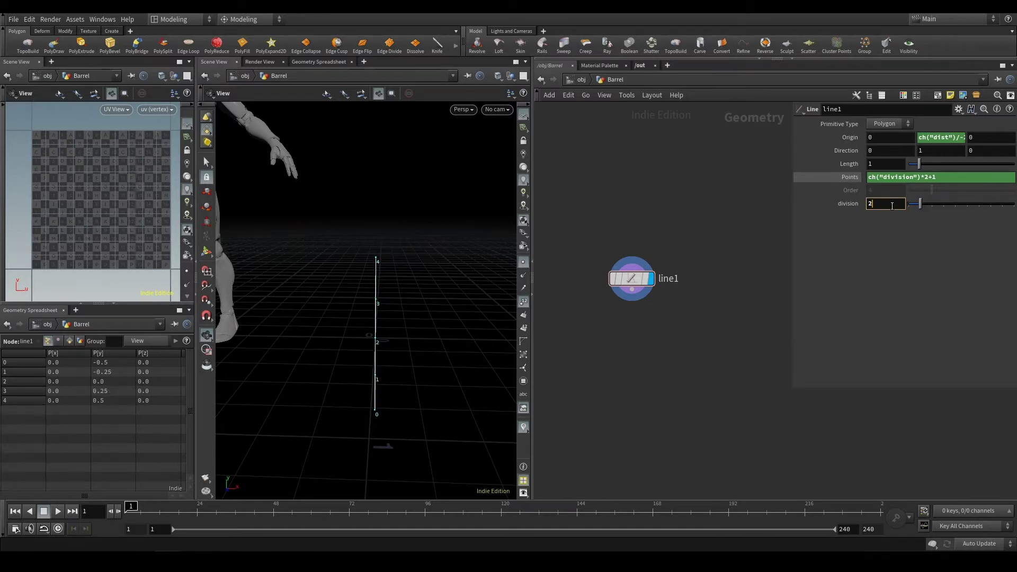
scroll(891, 206, up, 2)
scroll(892, 207, up, 1)
scroll(892, 206, down, 1)
scroll(892, 206, up, 1)
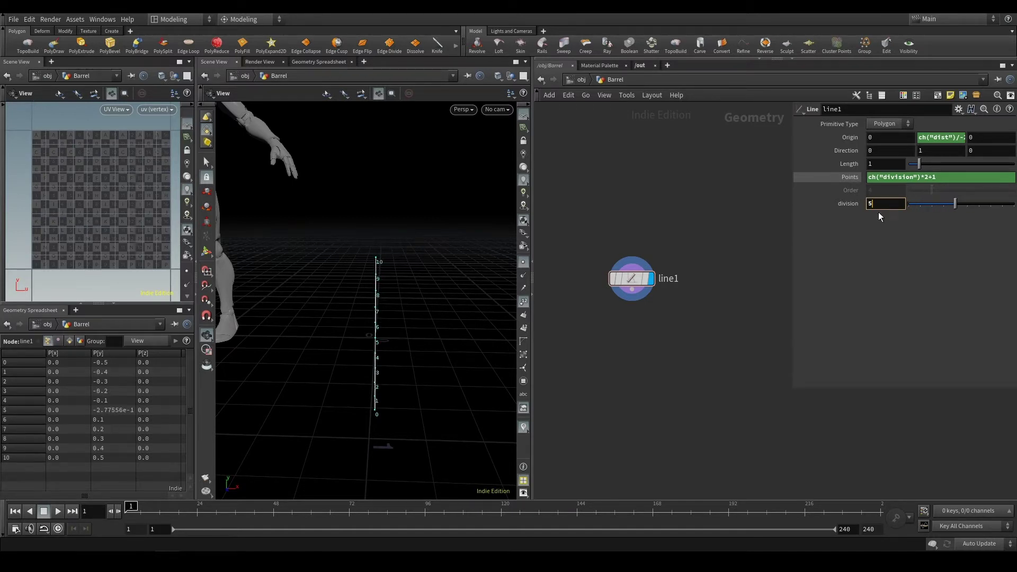
- Add an Attribute Wrangle wired below line1
drag(639, 274, 626, 229)
click(618, 253)
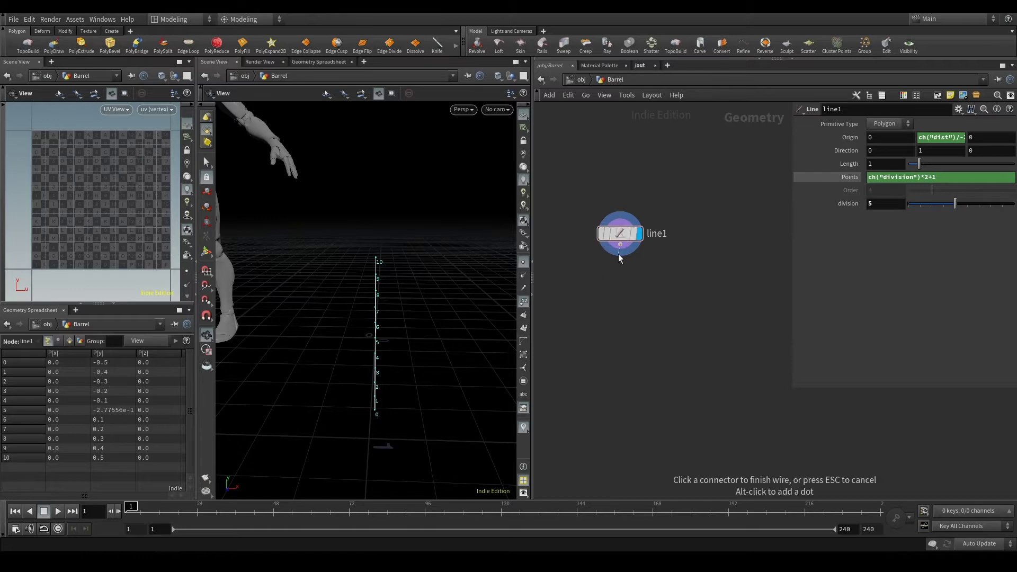
key(Tab)
text(atw)
key(Return)
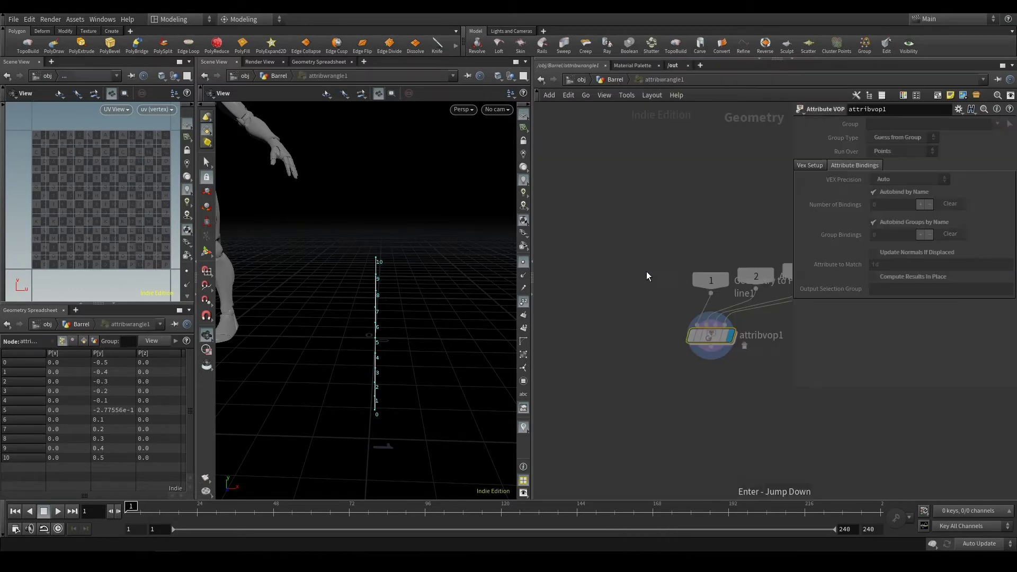
- Display attribwrangle1 and set every point normal with @N = {0,0,1}
click(639, 280)
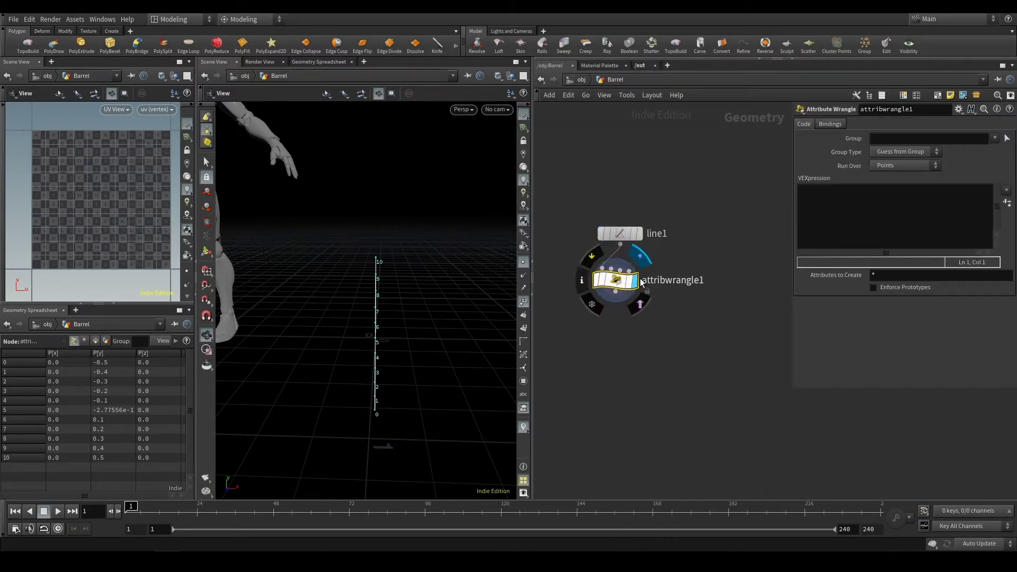
drag(619, 279, 628, 275)
click(811, 218)
text(@N = {)
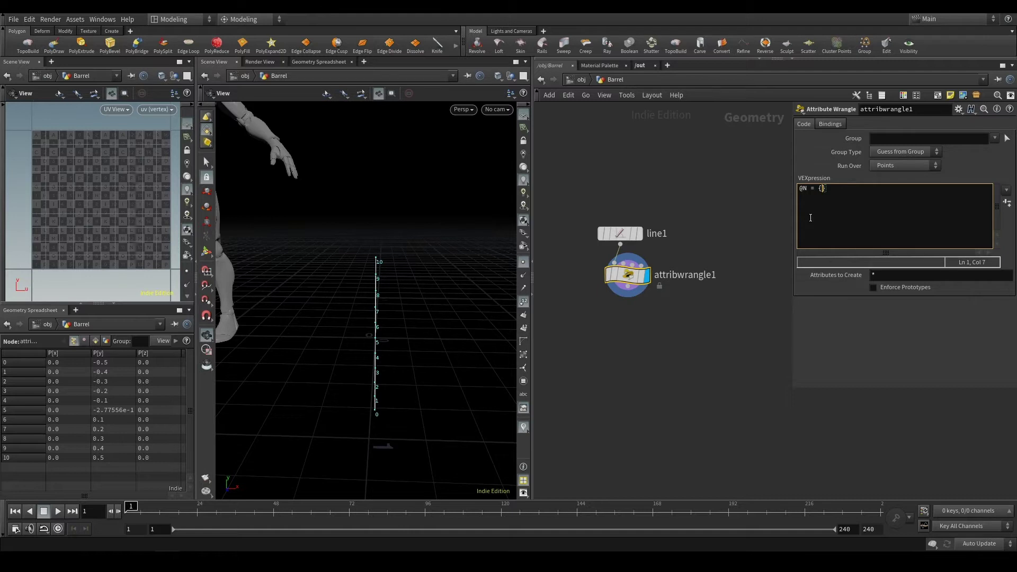
text(0,0,0)
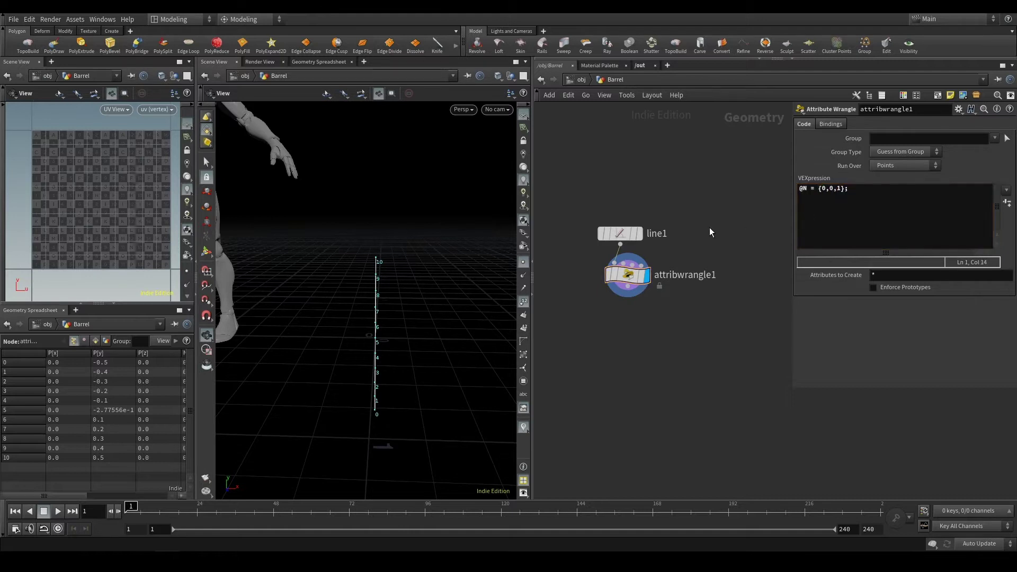
mouse_move(536, 285)
mouse_down()
mouse_move(375, 334)
mouse_move(386, 330)
mouse_up()
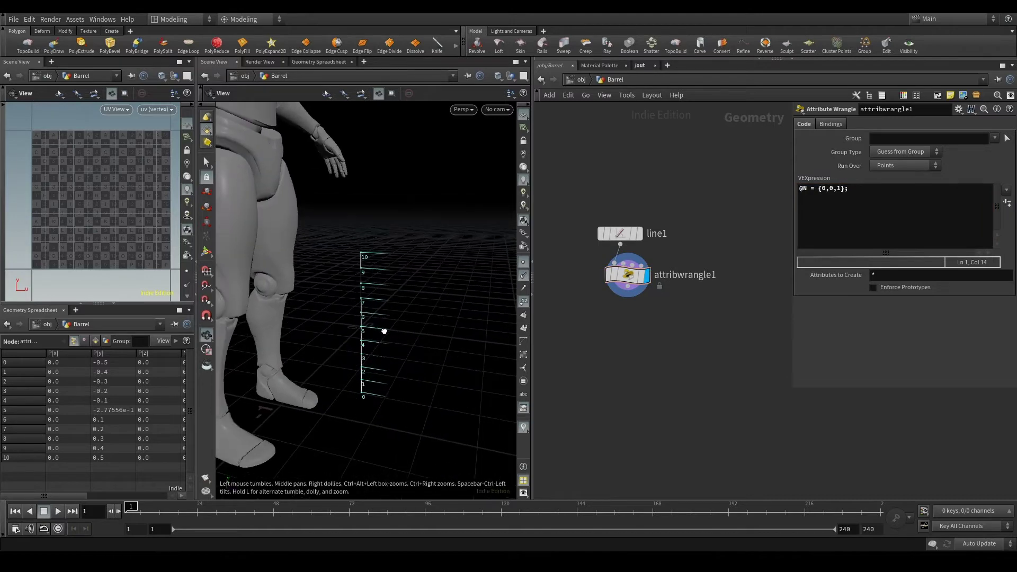
drag(465, 306, 402, 322)
- Save the scene as Barrel_B.hiplc
key(ctrl+s)
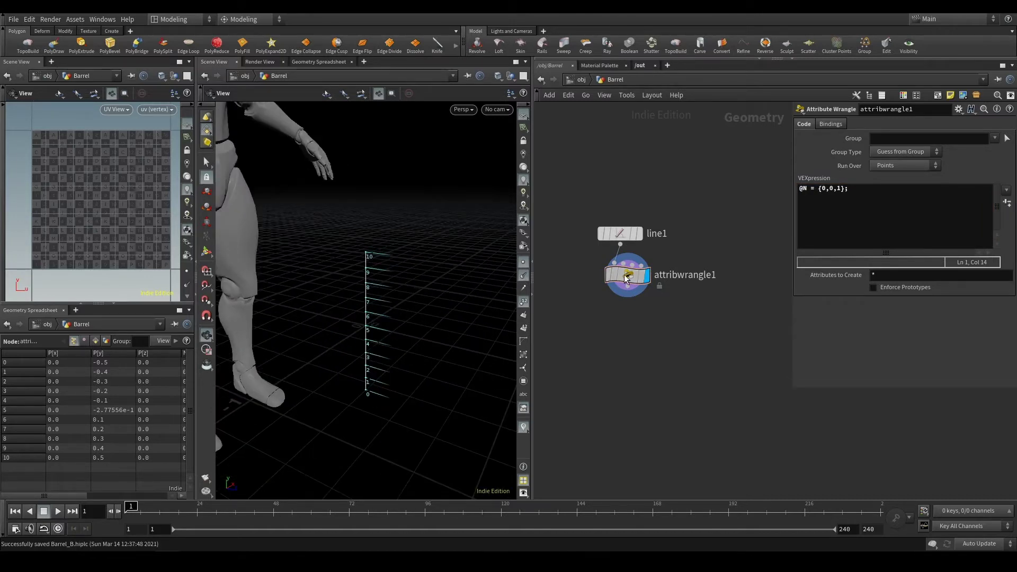
middle_drag(692, 244, 640, 246)
key(Tab)
- Add a Grid node (grid1) and display it in the viewport
text(grid)
key(Return)
click(663, 243)
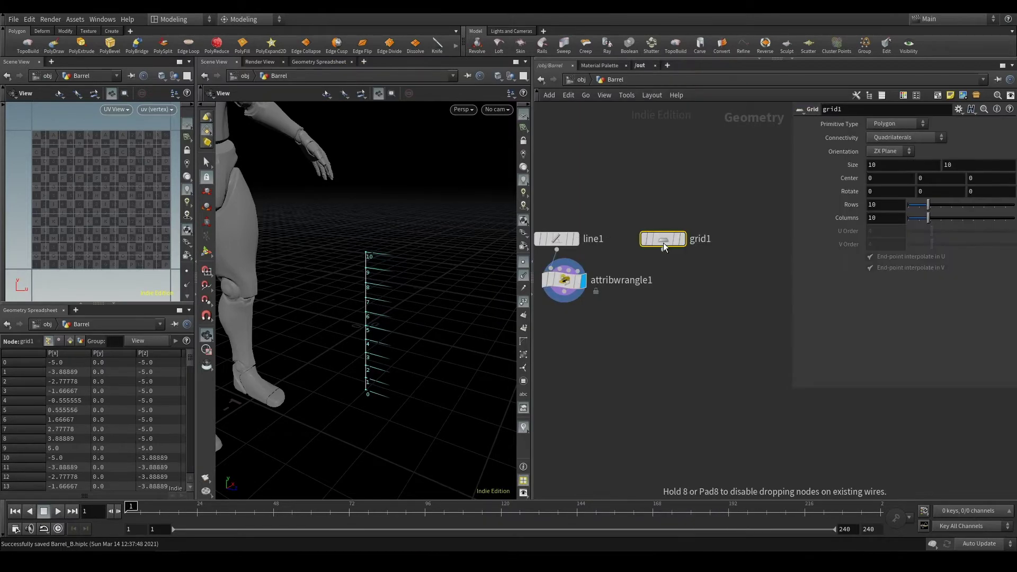
click(682, 239)
mouse_move(503, 273)
mouse_down()
mouse_move(427, 293)
mouse_move(460, 244)
mouse_up()
- Set grid1 Rows and Columns to 2
double_click(895, 206)
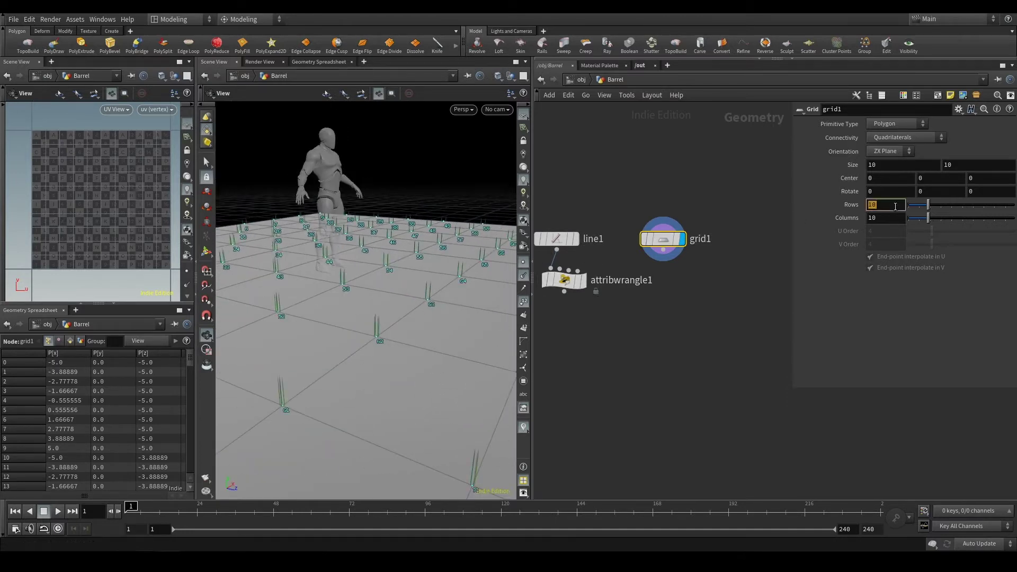
text(2)
key(Tab)
text(2)
key(Return)
- Set grid1 Size to 0.1 wide by 0.05 deep
double_click(900, 168)
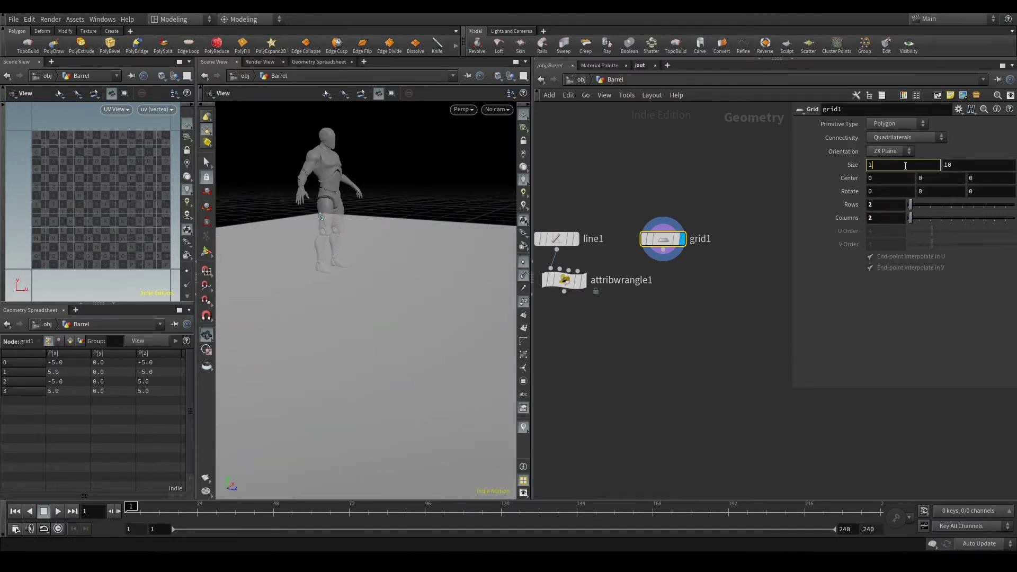
key(Tab)
text(1)
key(Return)
scroll(374, 295, up, 5)
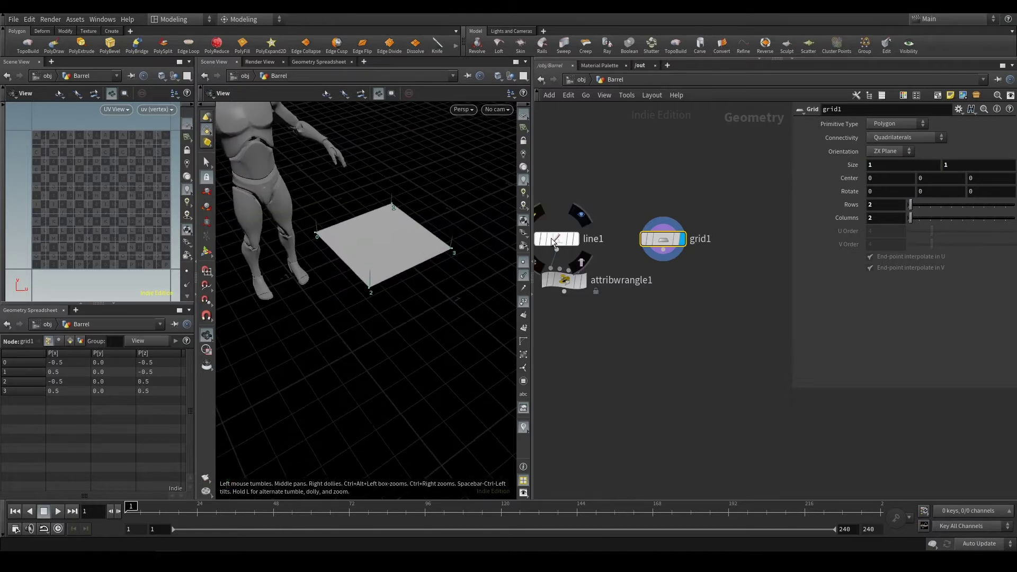
click(912, 169)
text(1)
key(Return)
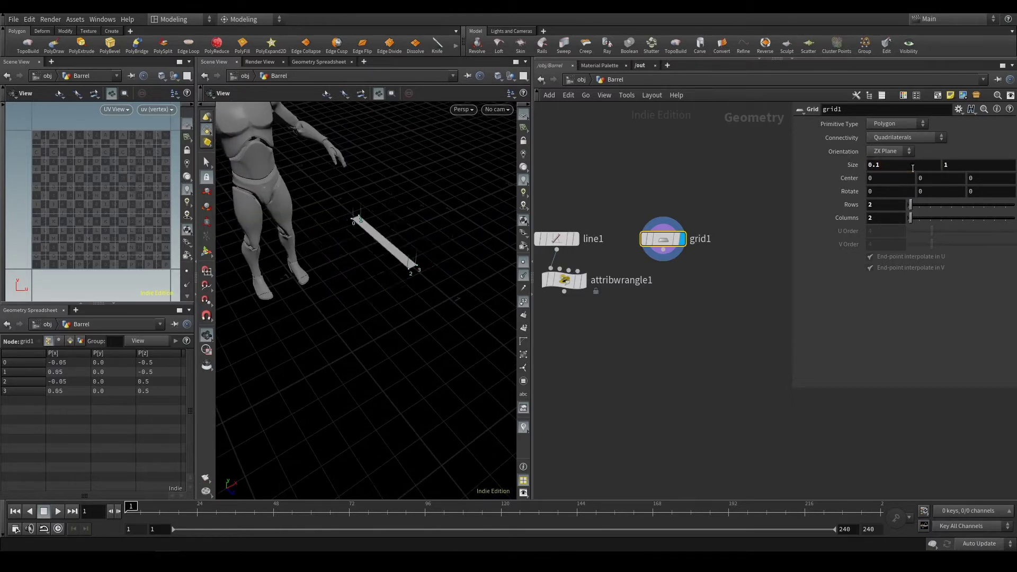
text(0.05)
key(Return)
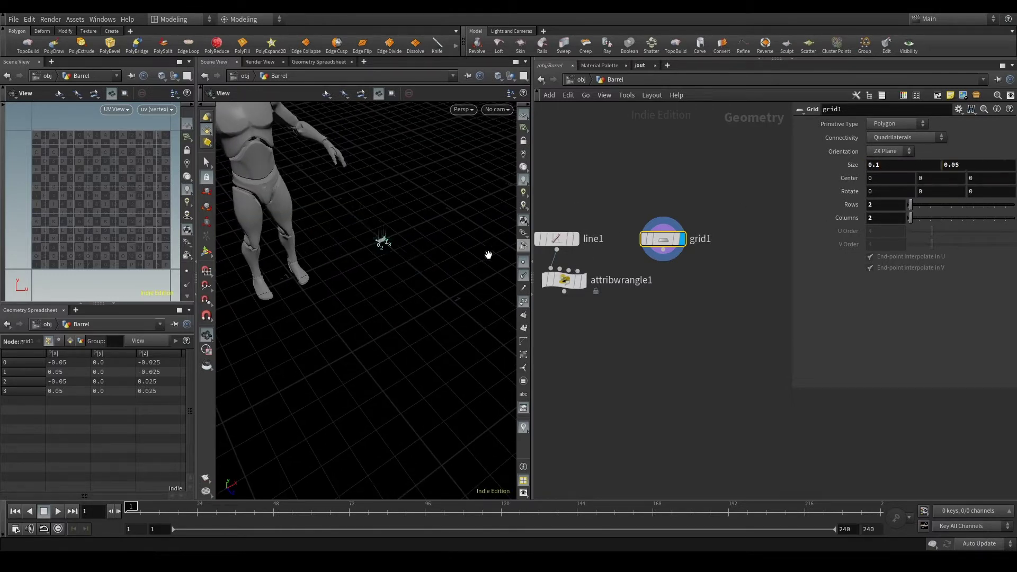
scroll(381, 236, up, 10)
drag(404, 234, 415, 242)
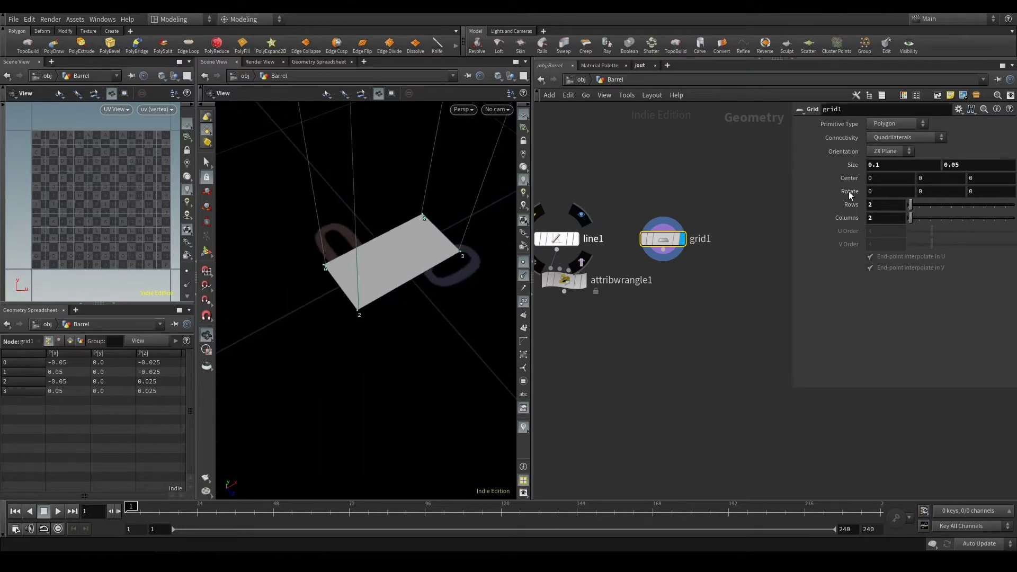
- Thin the grid strip to a 0.025 depth
click(971, 167)
text(2)
key(Return)
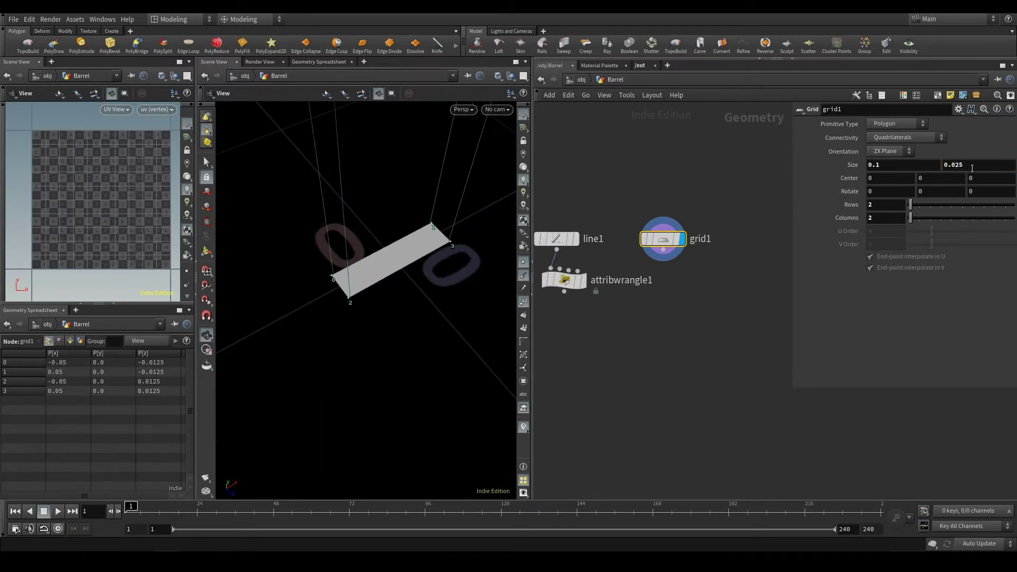
scroll(398, 263, down, 2)
scroll(398, 263, down, 5)
scroll(400, 264, down, 5)
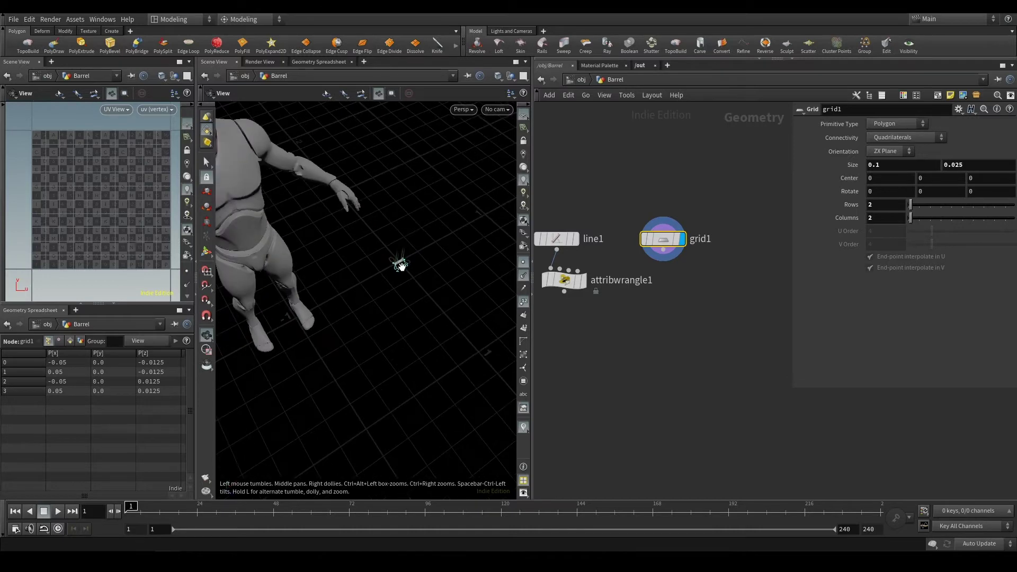
scroll(400, 265, up, 10)
drag(409, 231, 479, 275)
click(662, 250)
key(Tab)
- Add a PolyBevel below grid1 acting on points 2 3 with Group Type Points
text(polybevel)
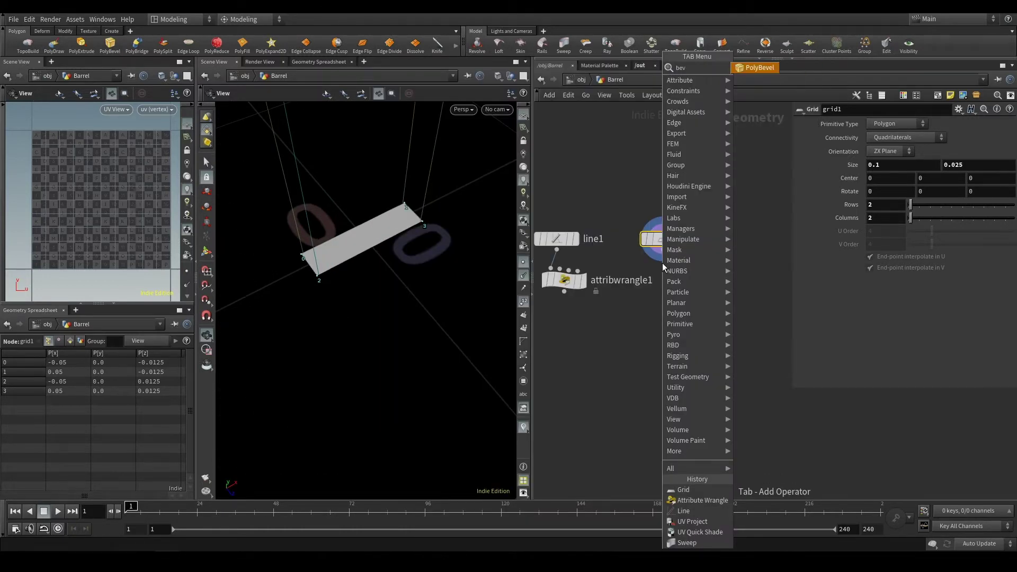
key(Return)
click(681, 283)
click(918, 123)
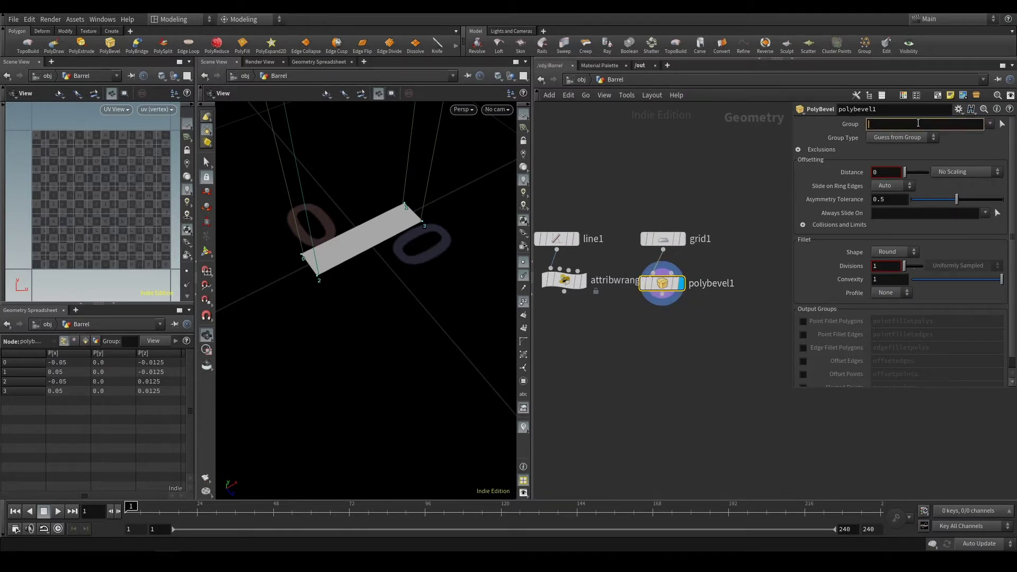
text(2 3)
key(Return)
click(905, 137)
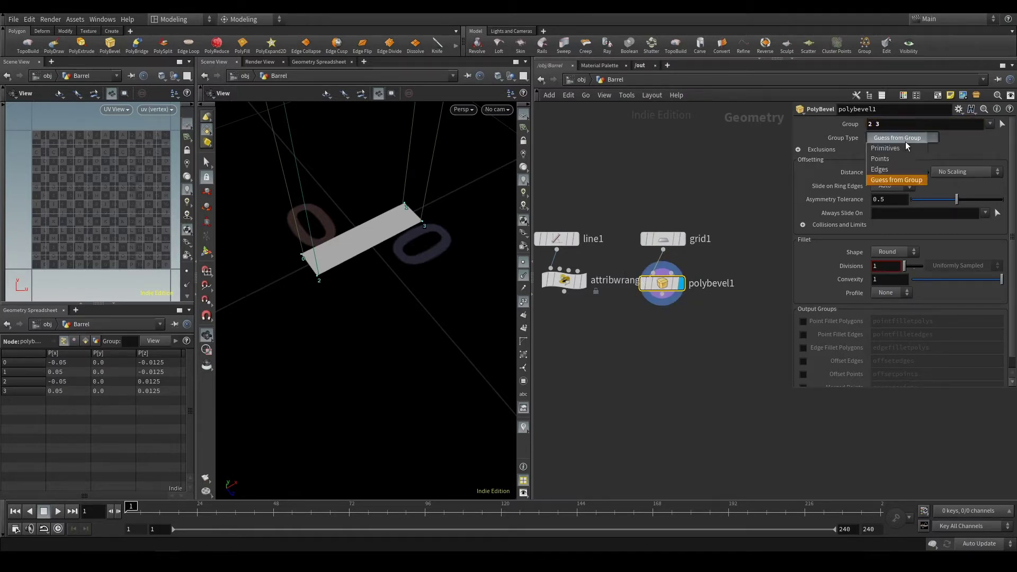
click(887, 162)
- Set the bevel Distance to 0.01 and save the scene
click(896, 171)
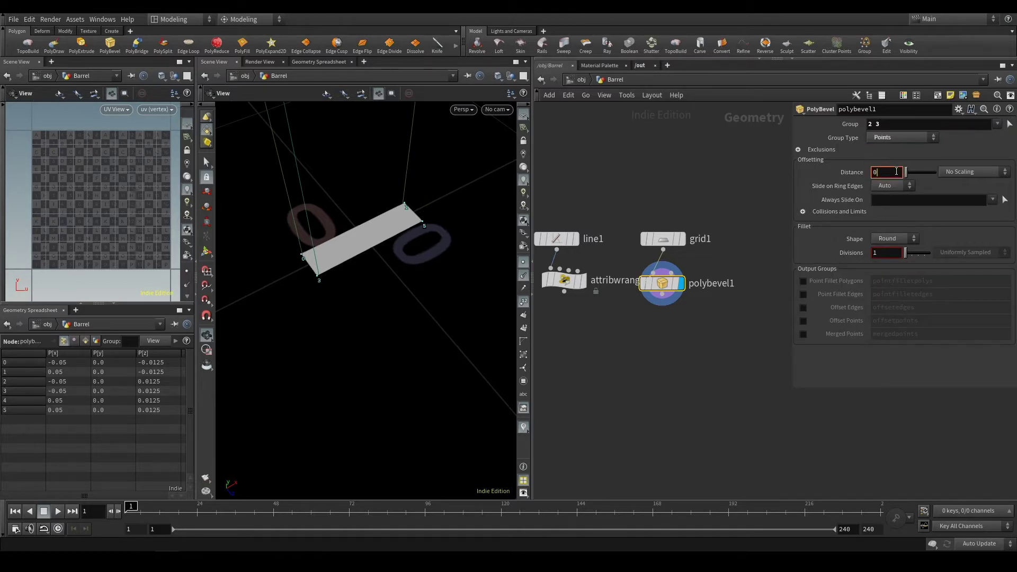
text(.05)
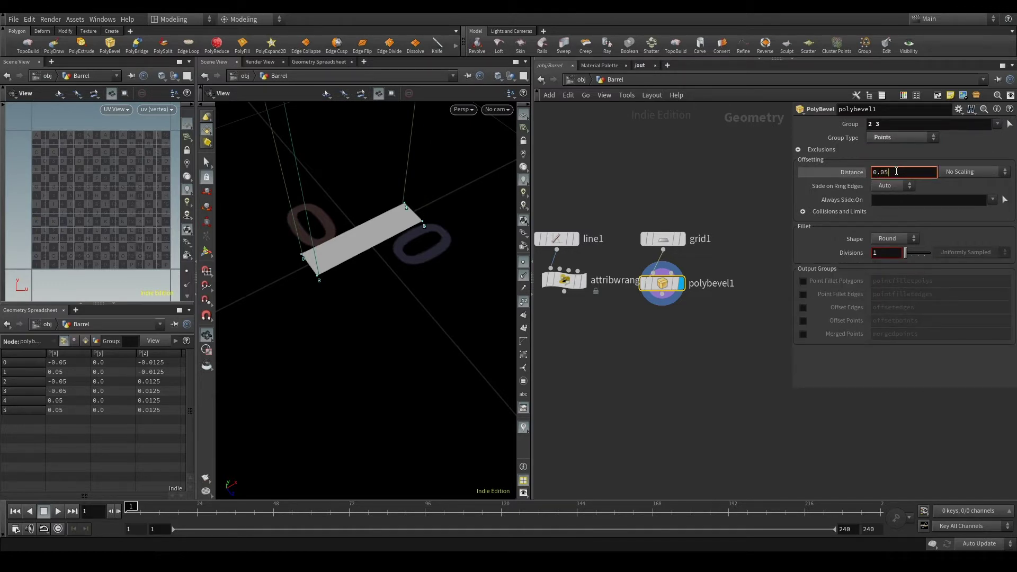
key(Return)
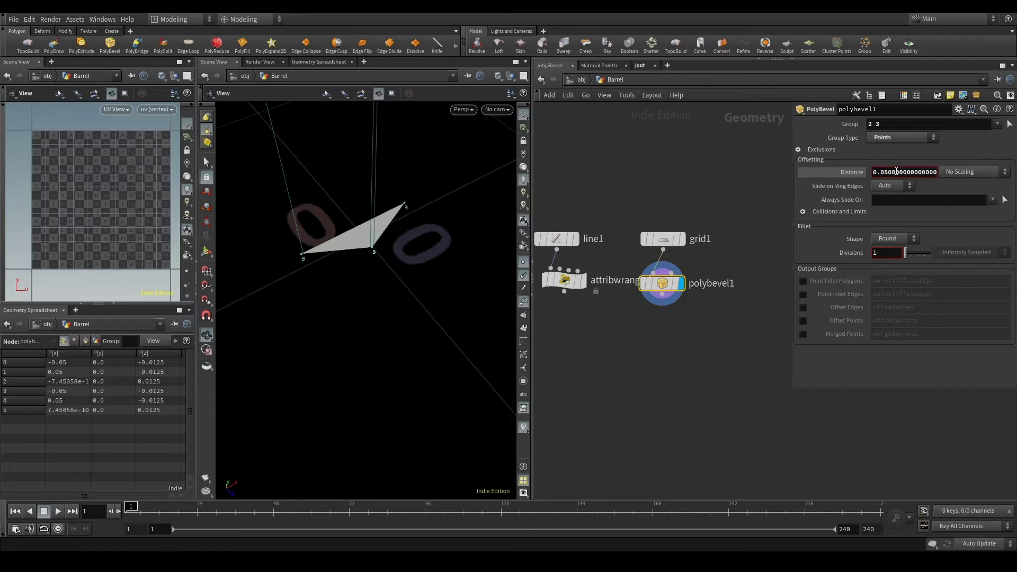
double_click(896, 172)
text(0.01)
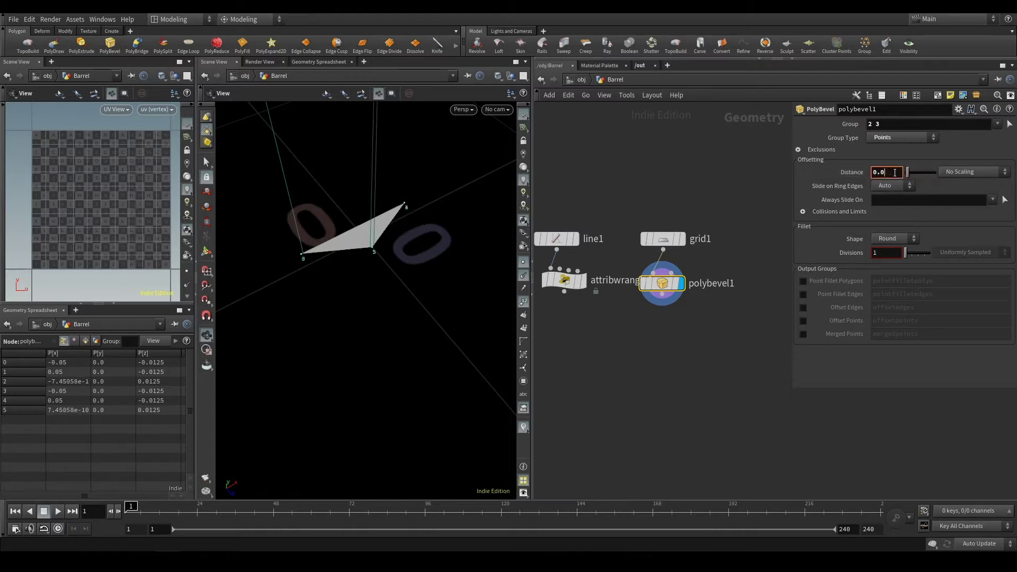
key(Return)
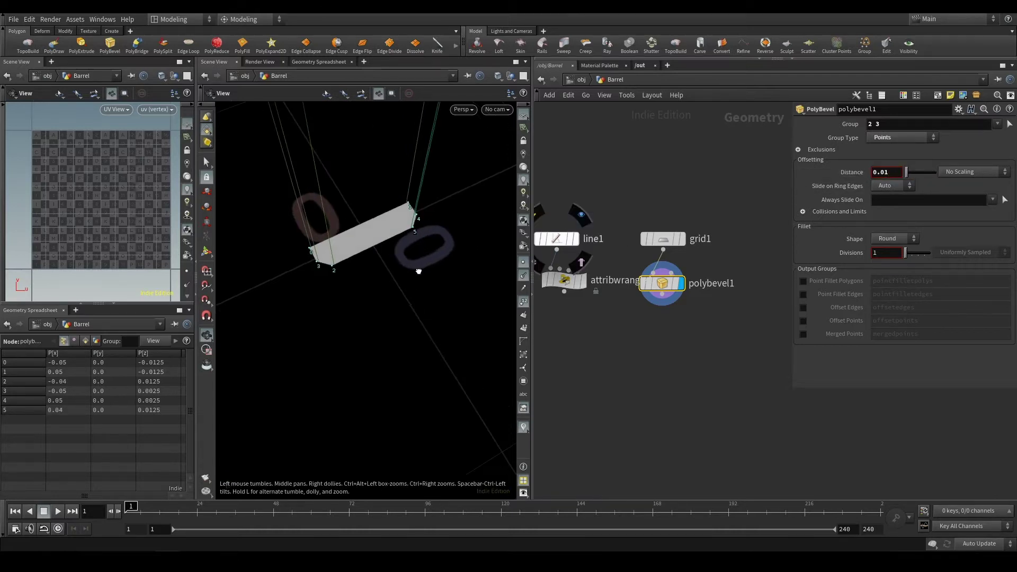
key(ctrl+s)
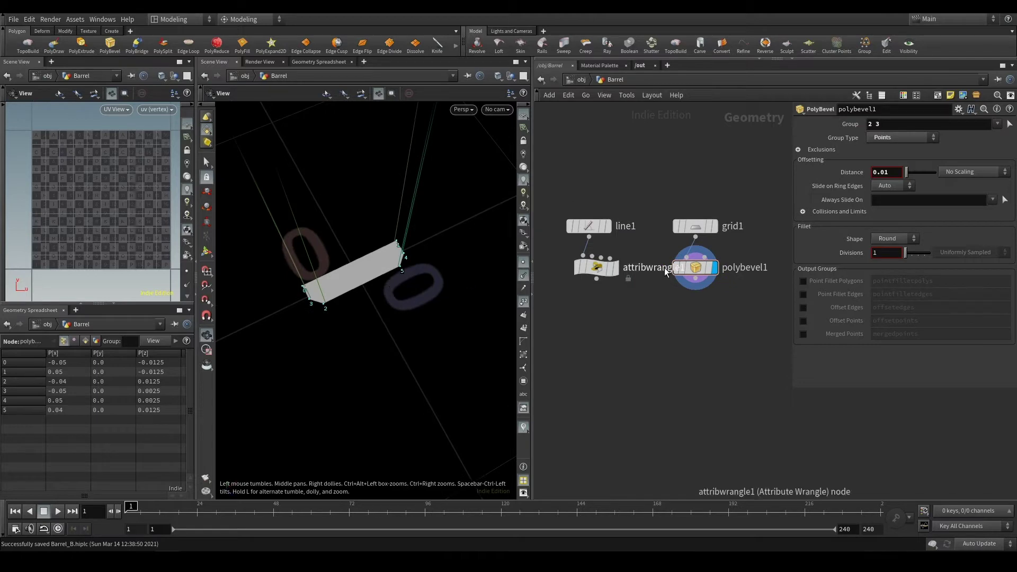
key(Tab)
- Add sweep1 with attribwrangle1 as backbone and polybevel1 as cross section, and display it
text(swe)
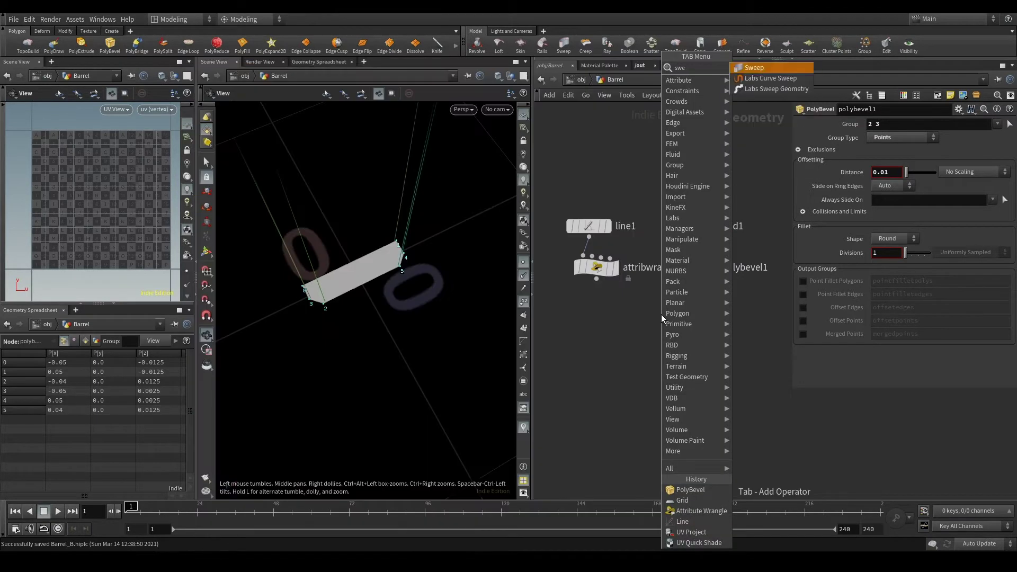
key(Return)
click(643, 335)
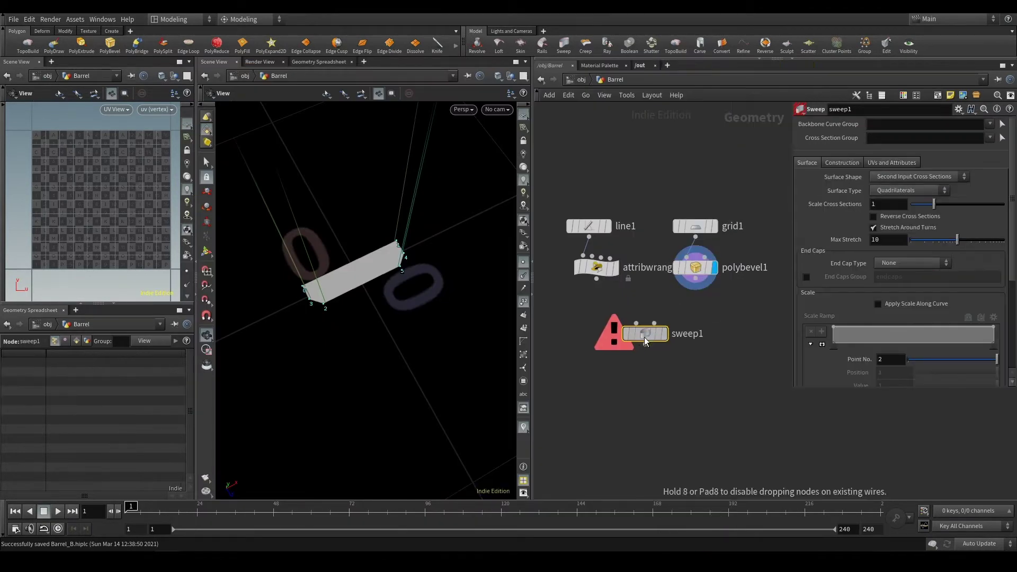
click(597, 278)
click(635, 327)
drag(695, 279, 656, 322)
click(664, 337)
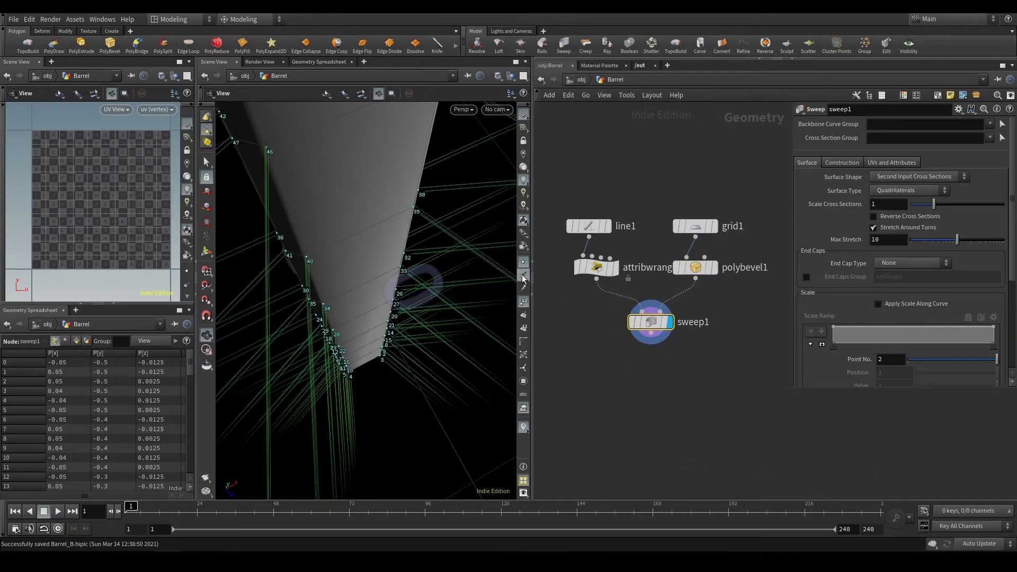
drag(367, 284, 397, 305)
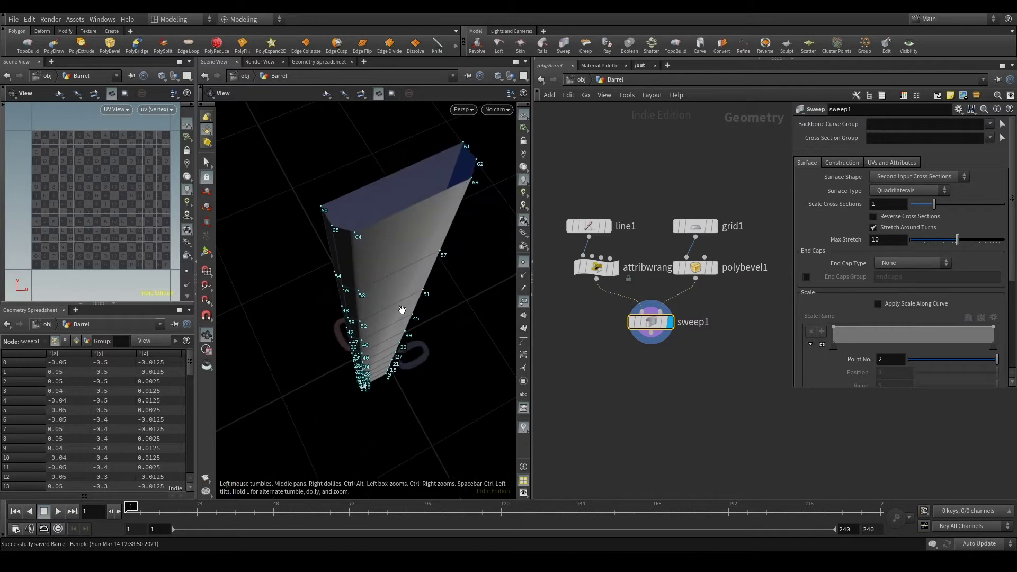
click(893, 163)
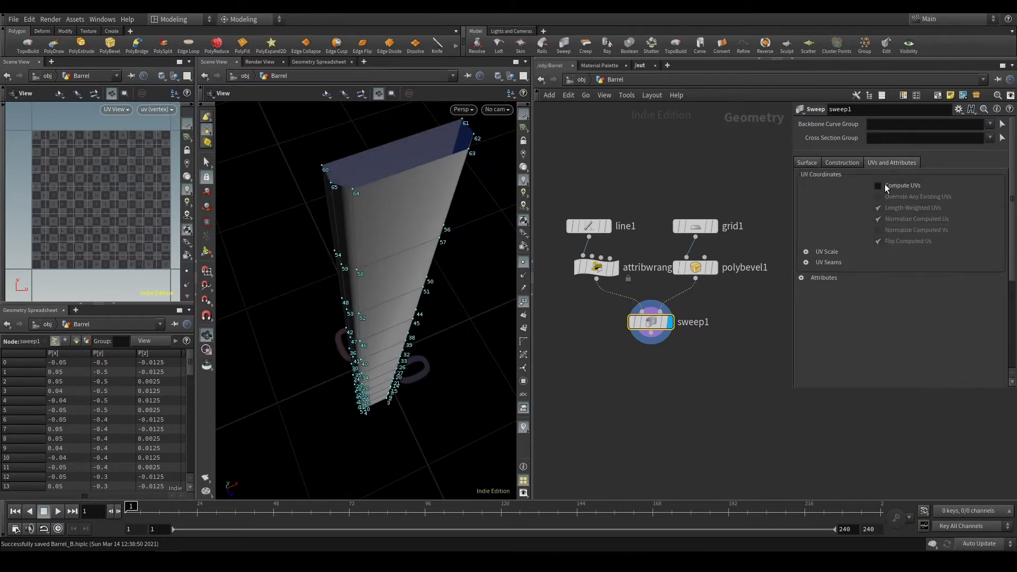
- Enable Compute UVs on sweep1 and preview it through a new uvquickshade1 checker node
click(885, 188)
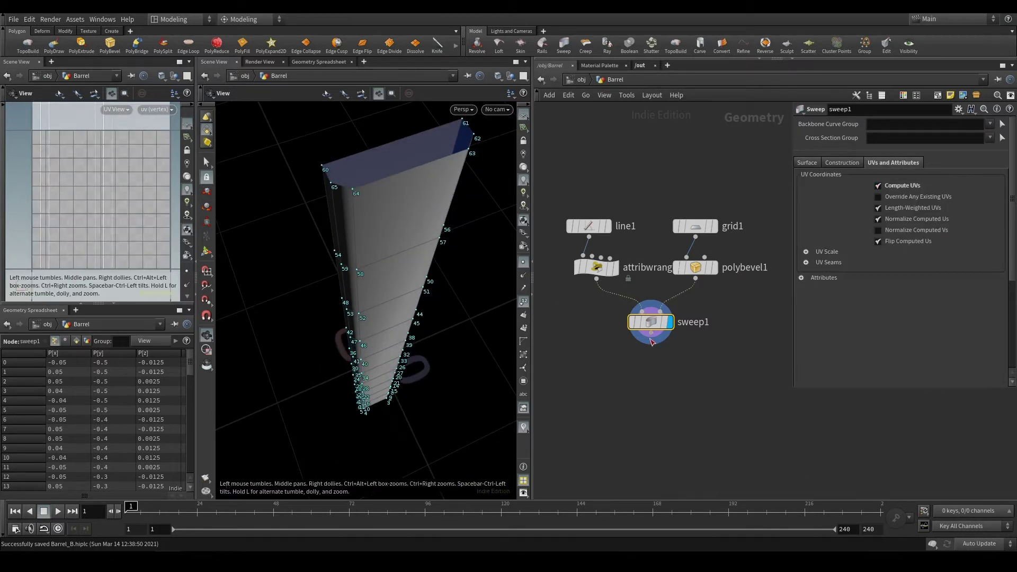
key(Tab)
text(uvquick)
key(Return)
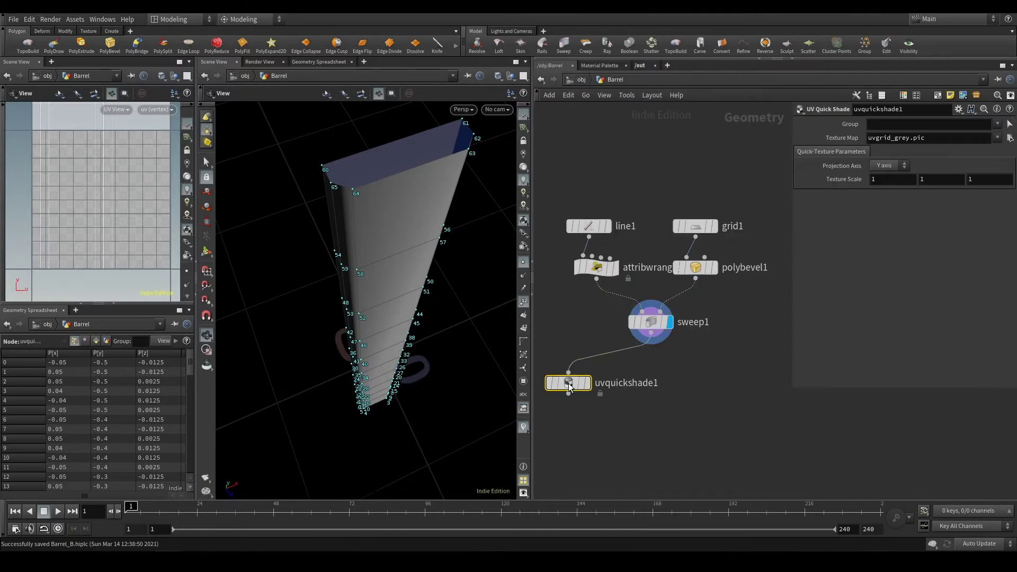
click(581, 389)
drag(255, 310, 254, 408)
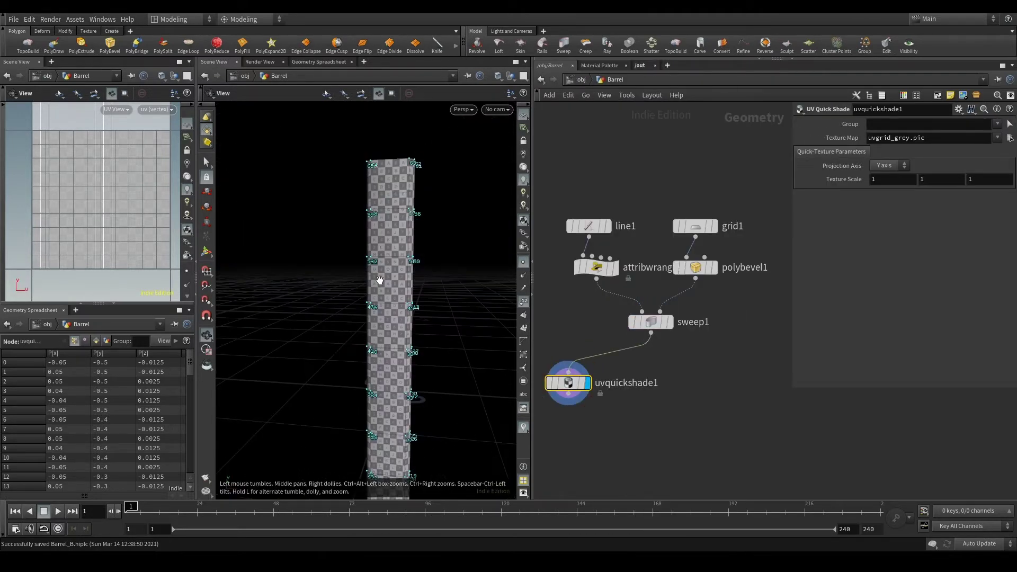
scroll(103, 216, down, 3)
scroll(104, 234, down, 3)
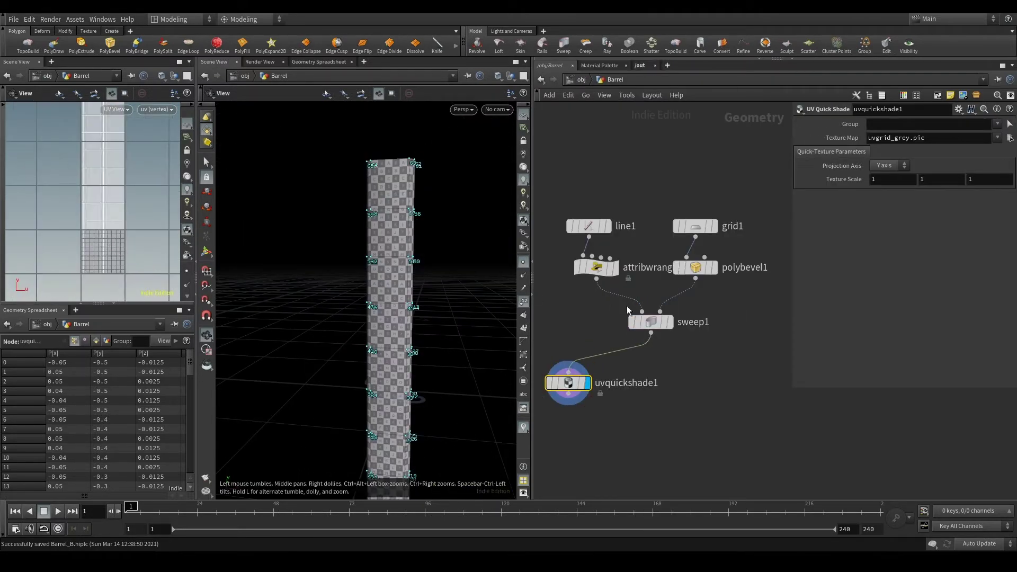
- Turn off sweep1's Normalize Computed Us and Snap V so the UV grid tiles lengthwise
click(651, 322)
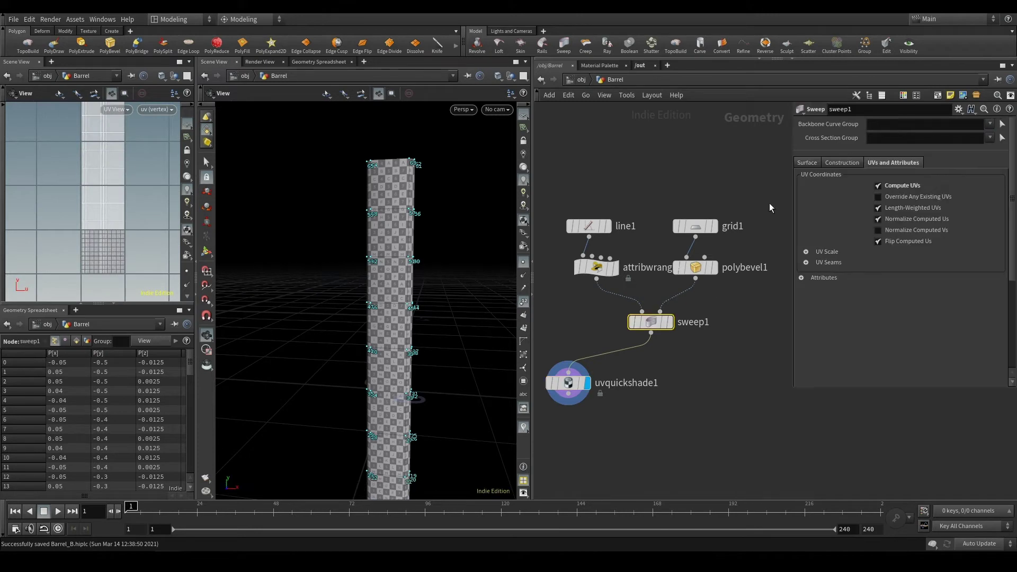
click(805, 252)
click(805, 252)
click(806, 252)
click(806, 263)
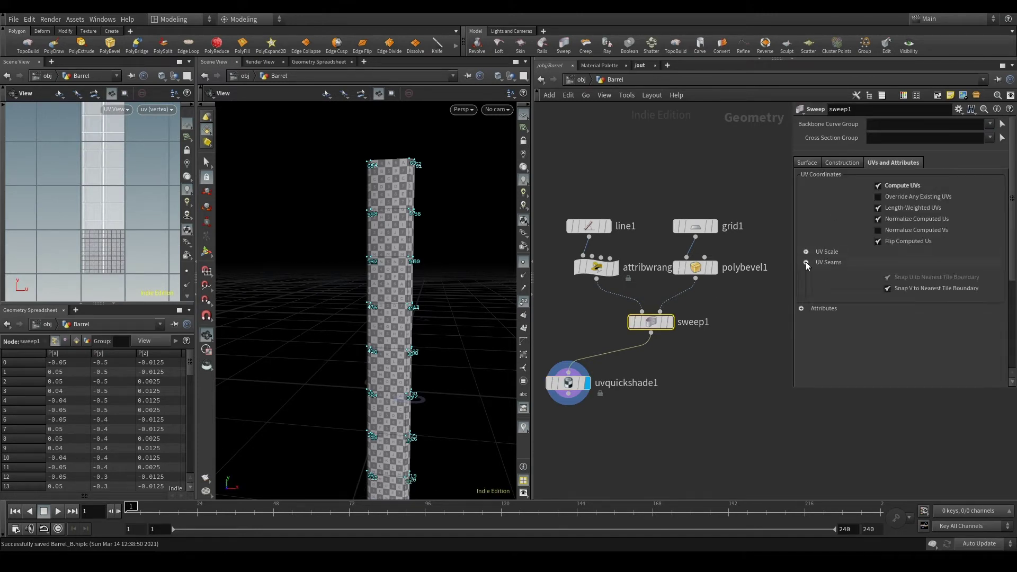
click(878, 219)
click(888, 288)
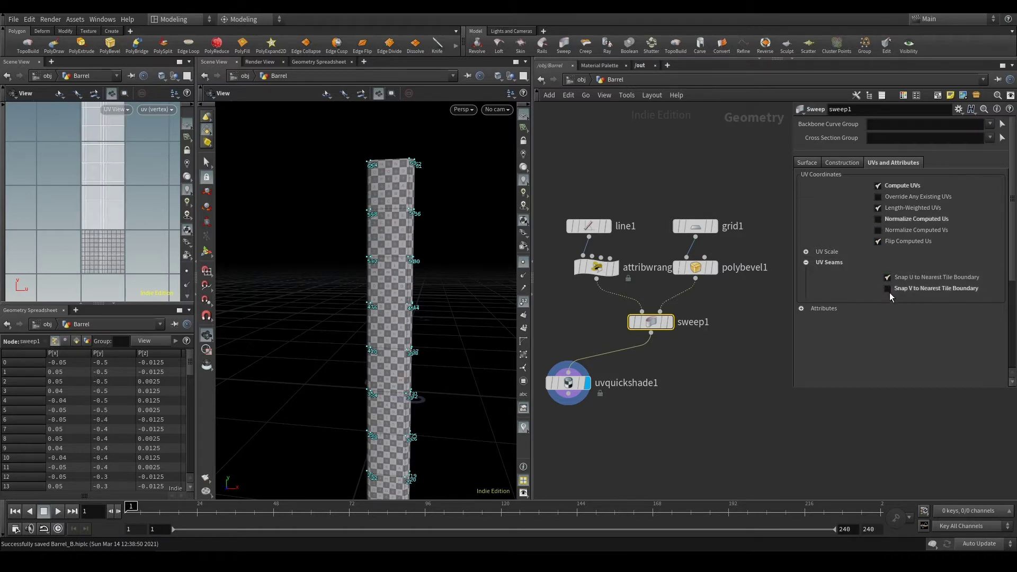
click(888, 283)
mouse_move(465, 254)
mouse_down()
mouse_move(438, 295)
mouse_move(410, 282)
mouse_move(443, 266)
mouse_up()
click(588, 226)
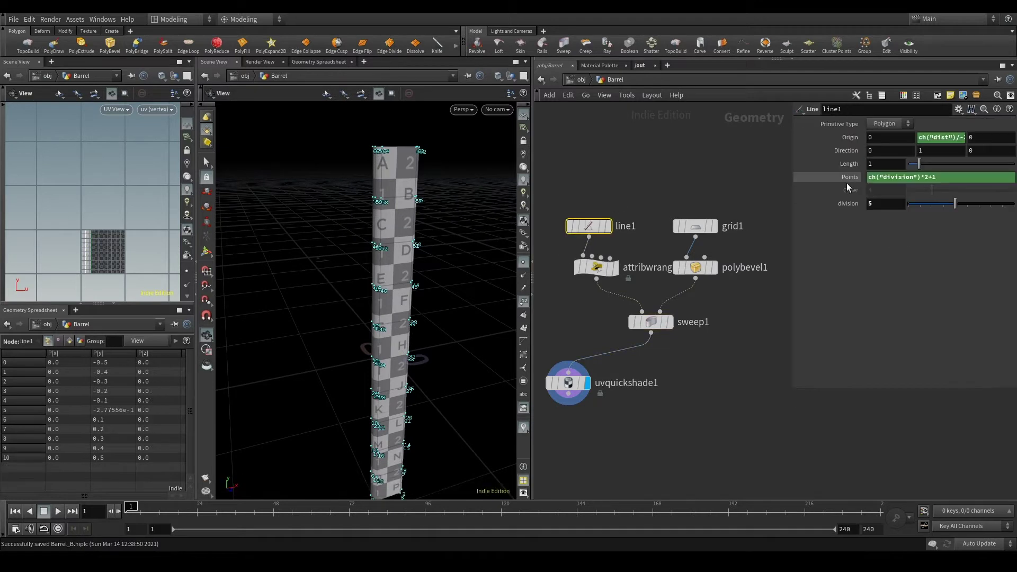
scroll(891, 165, up, 5)
scroll(891, 165, up, 5)
scroll(891, 165, up, 3)
scroll(892, 165, down, 13)
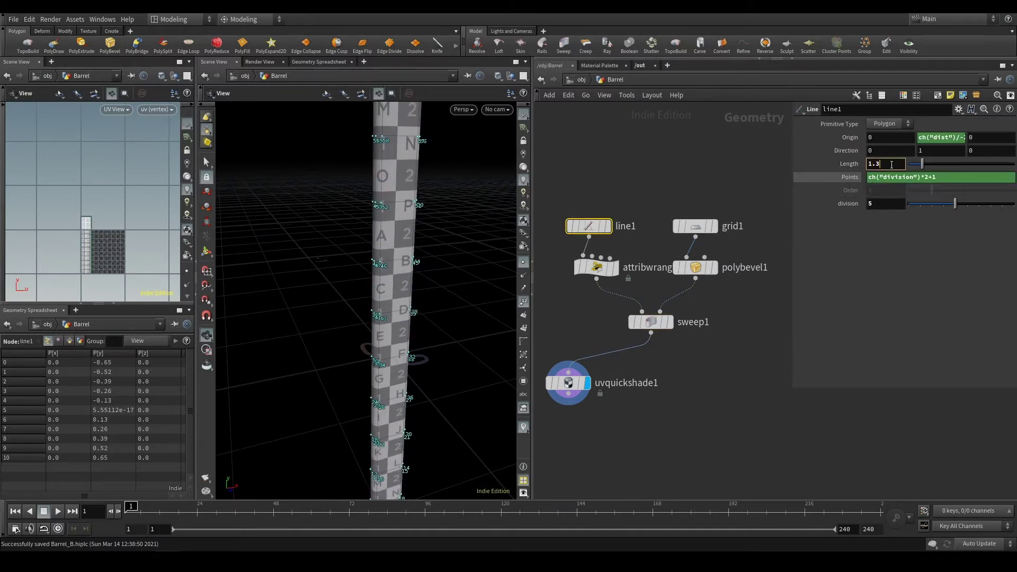
key(Return)
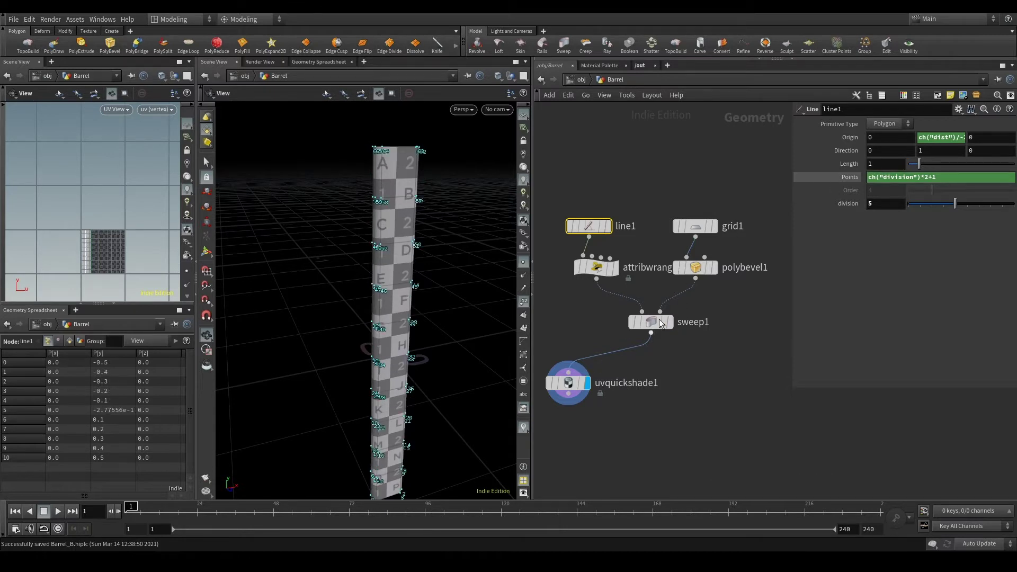
click(653, 324)
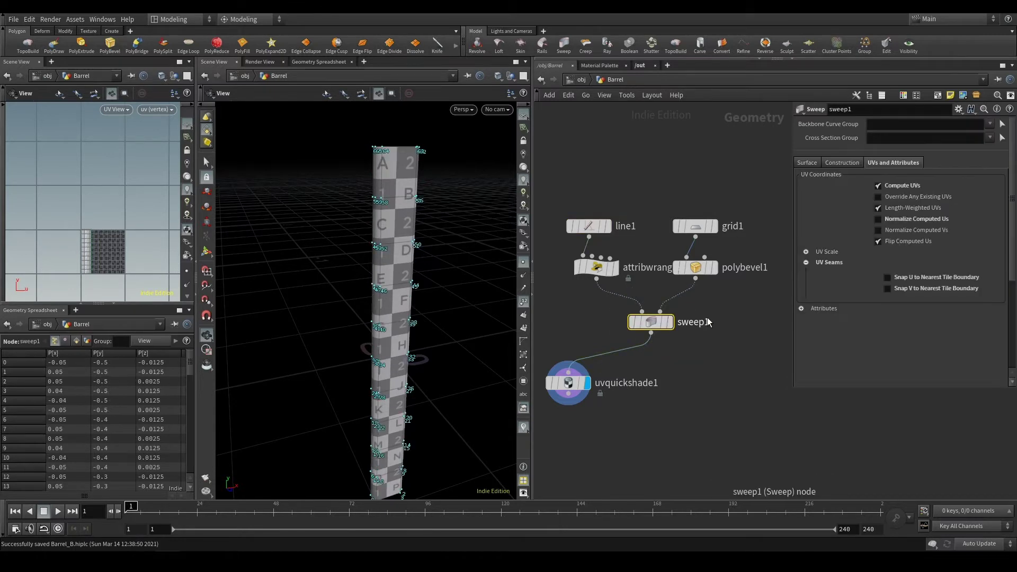
- Cap both sweep ends with Single Polygon end caps and put them in the endcaps group
click(813, 165)
click(879, 179)
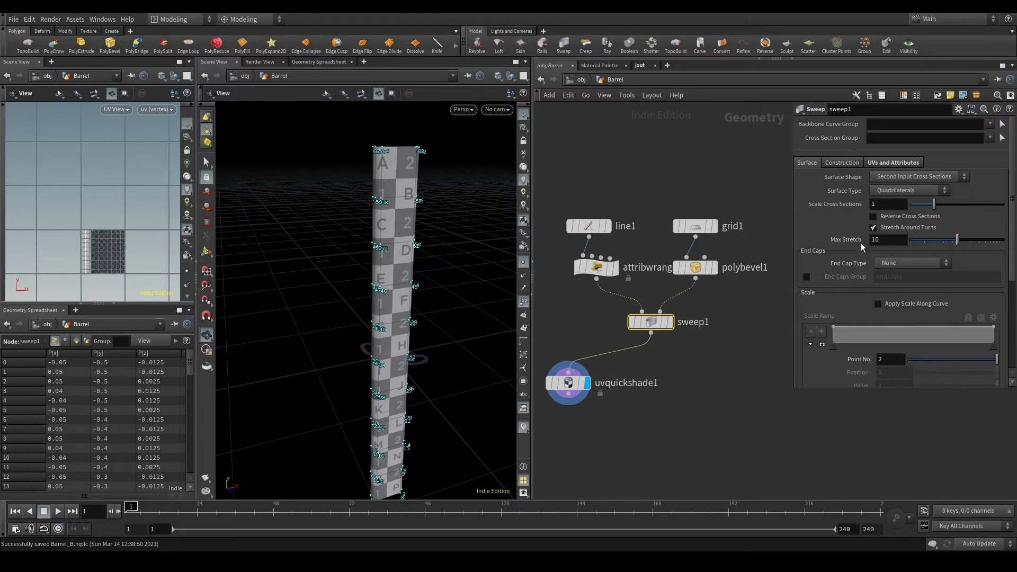
click(898, 265)
click(901, 284)
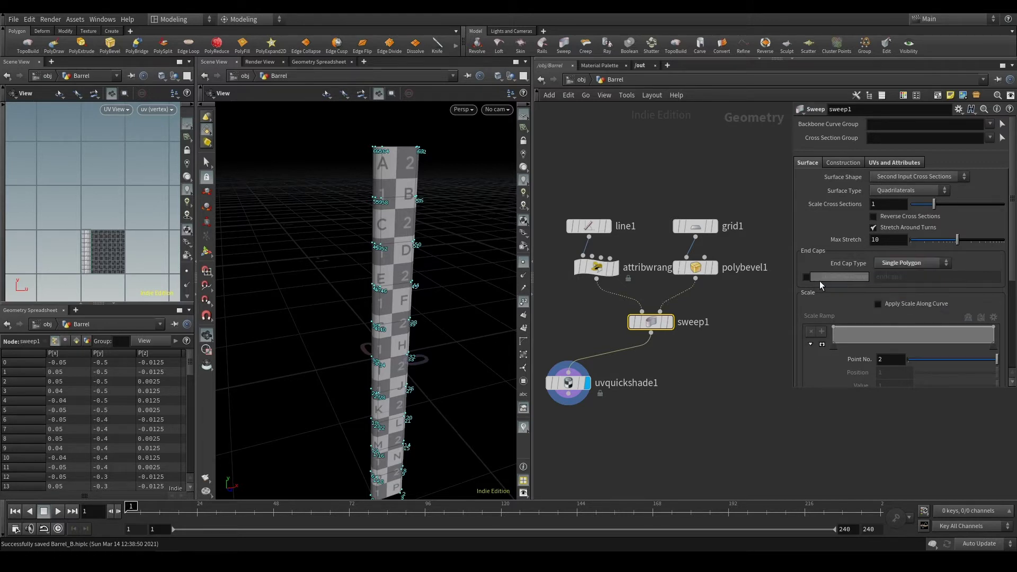
click(806, 277)
drag(371, 254, 442, 256)
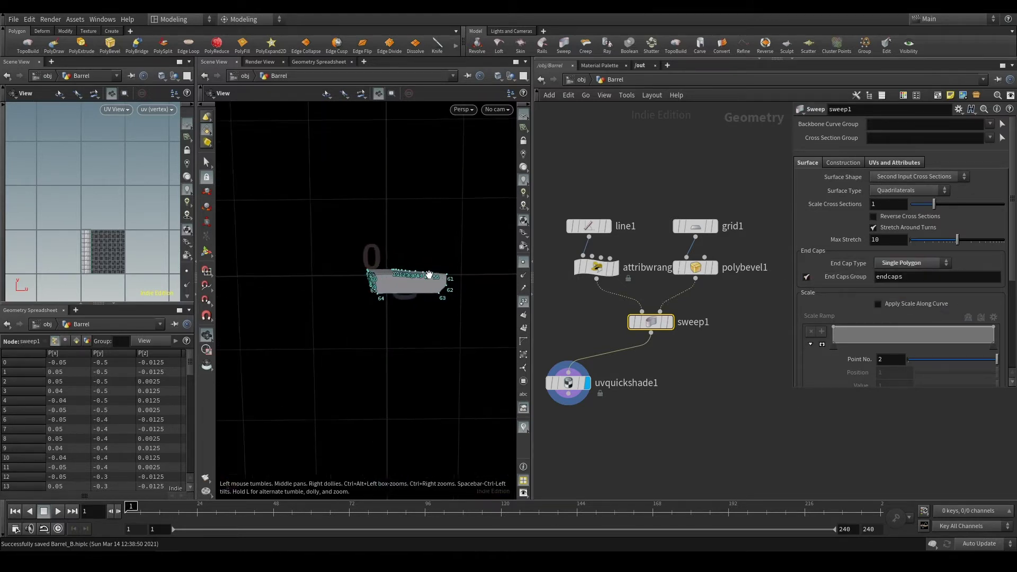
click(889, 265)
click(890, 263)
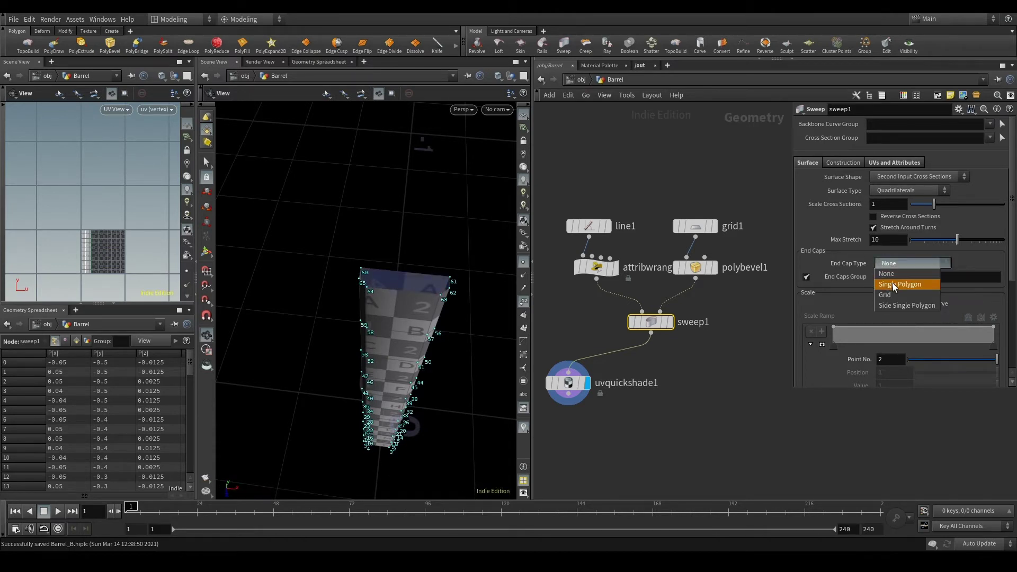
click(894, 284)
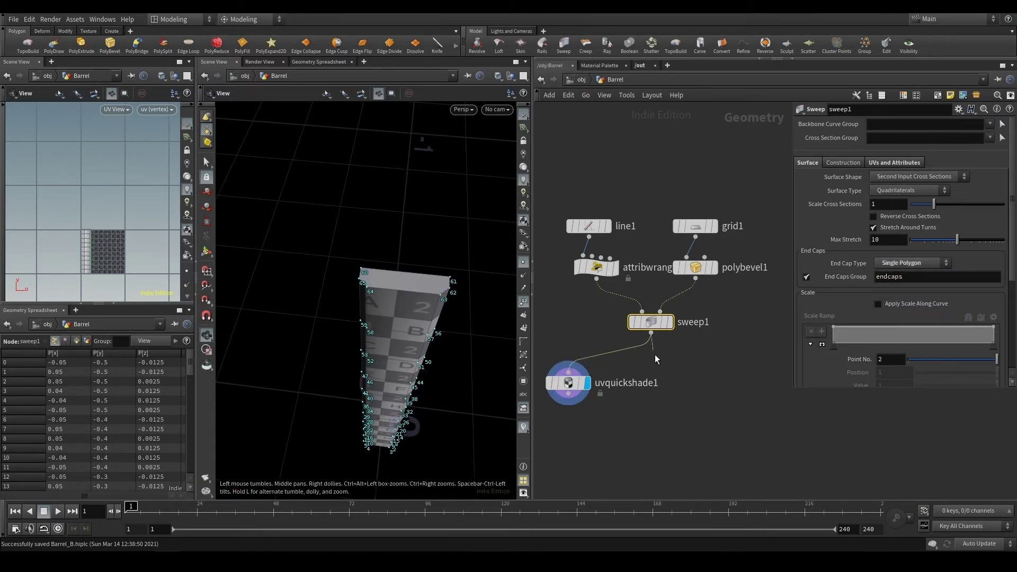
- Add a uvproject1 node below sweep1 via the 'uvp' search
key(Tab)
text(uvp)
key(Down)
key(Return)
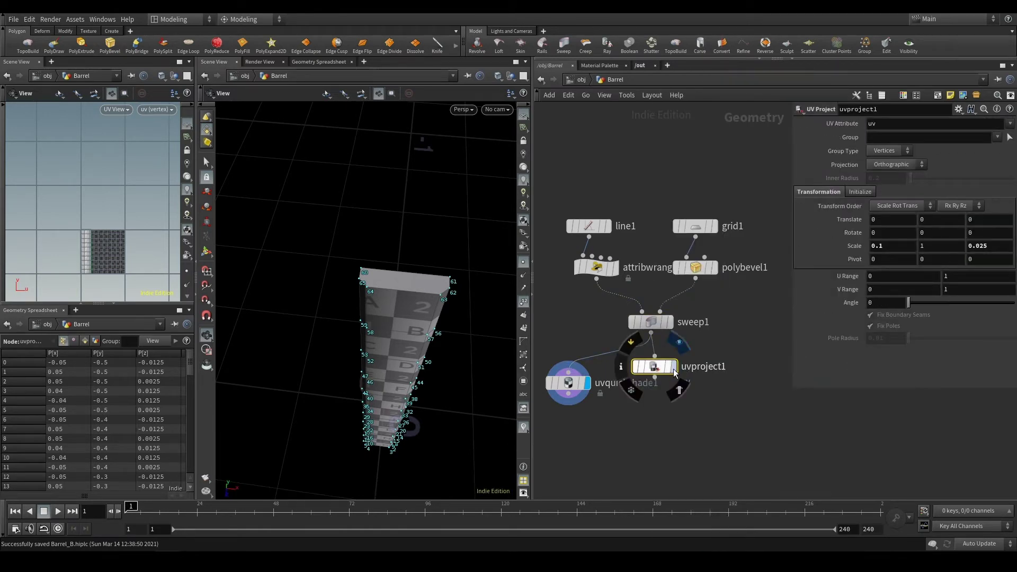
- Wire uvproject1 into uvquickshade1 and restrict the projection to the endcaps group
mouse_move(651, 375)
mouse_down()
mouse_move(572, 382)
mouse_move(569, 402)
mouse_up()
click(587, 402)
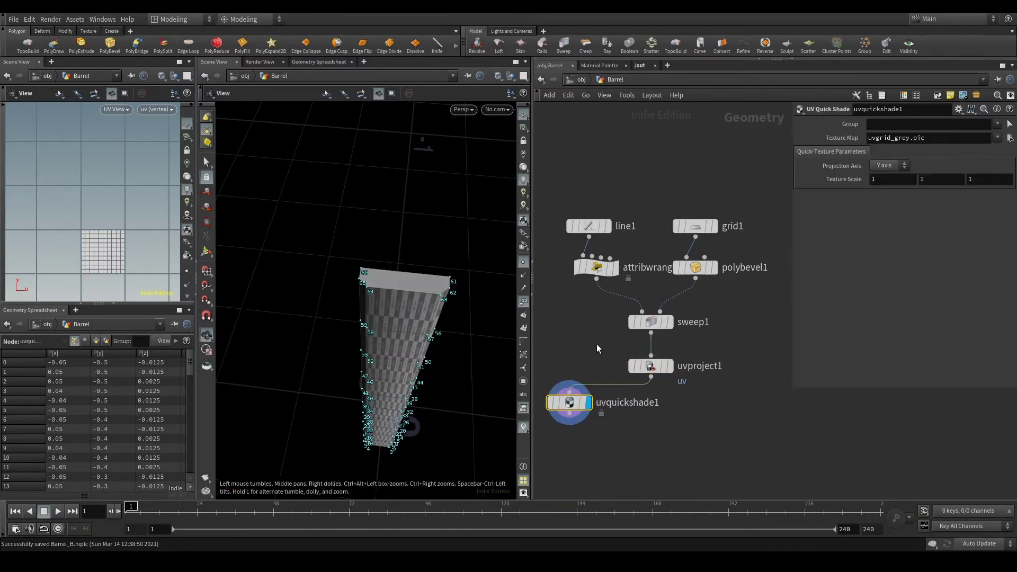
click(651, 366)
click(669, 366)
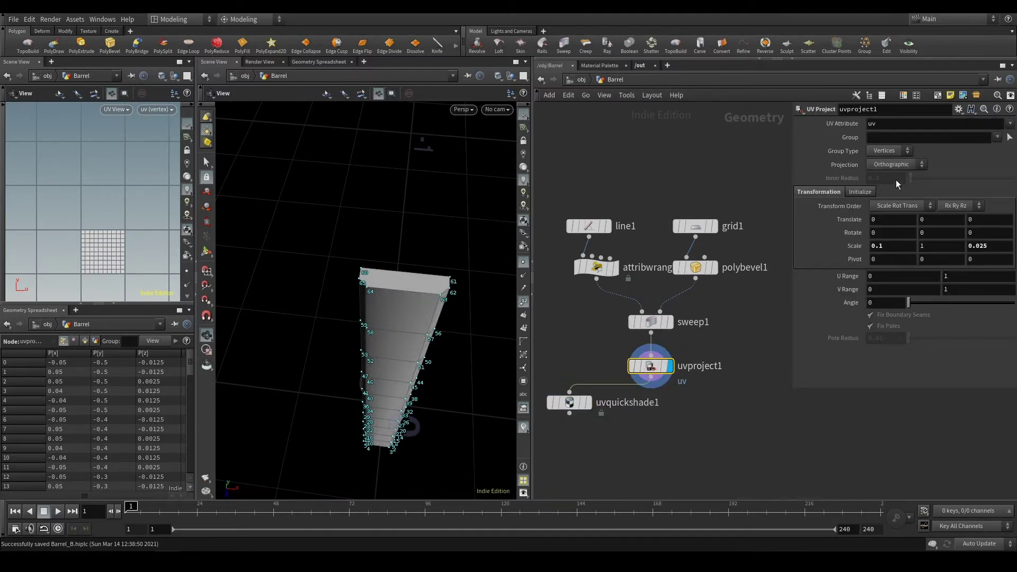
click(997, 137)
click(988, 149)
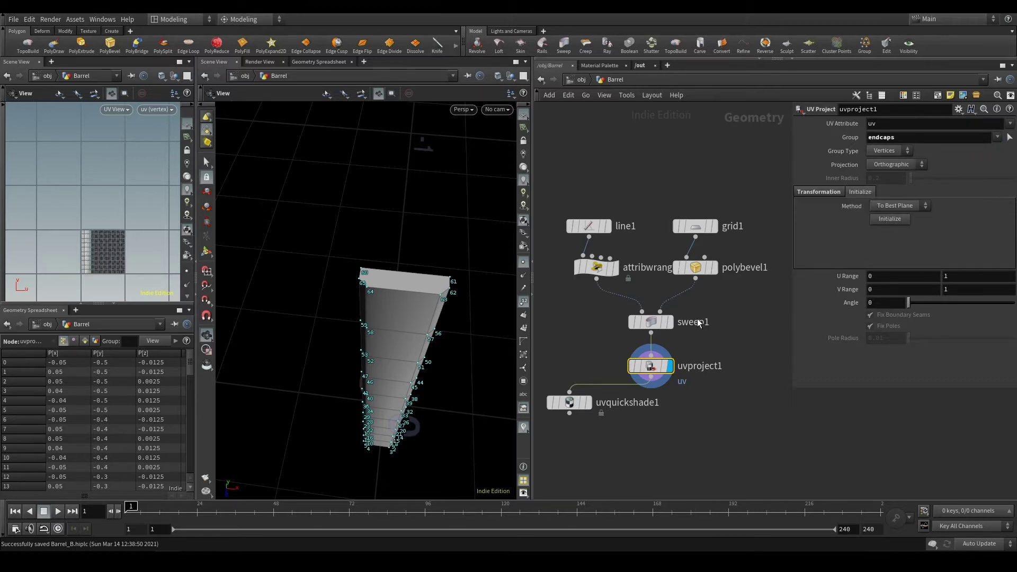
click(585, 402)
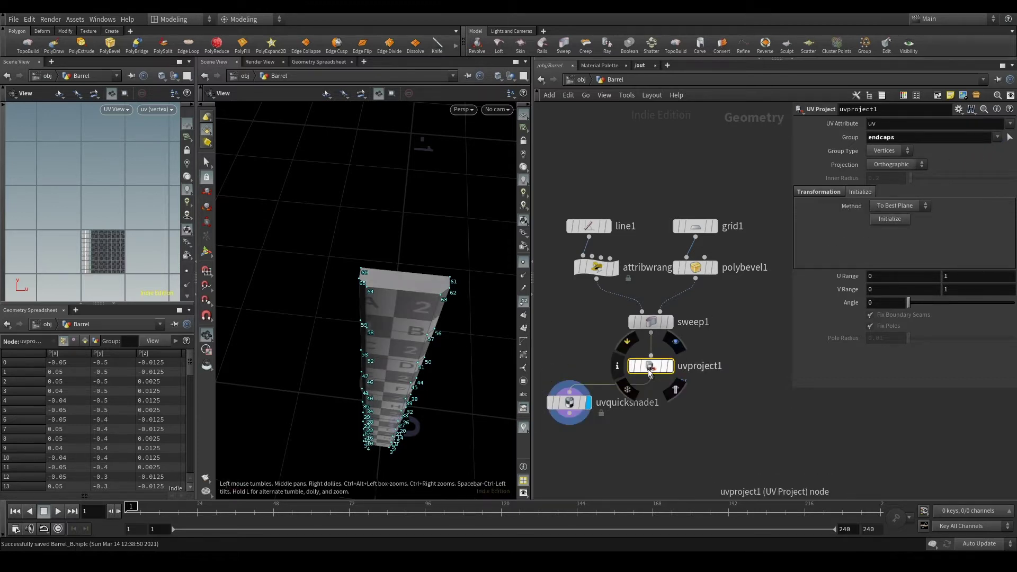
drag(349, 325, 351, 350)
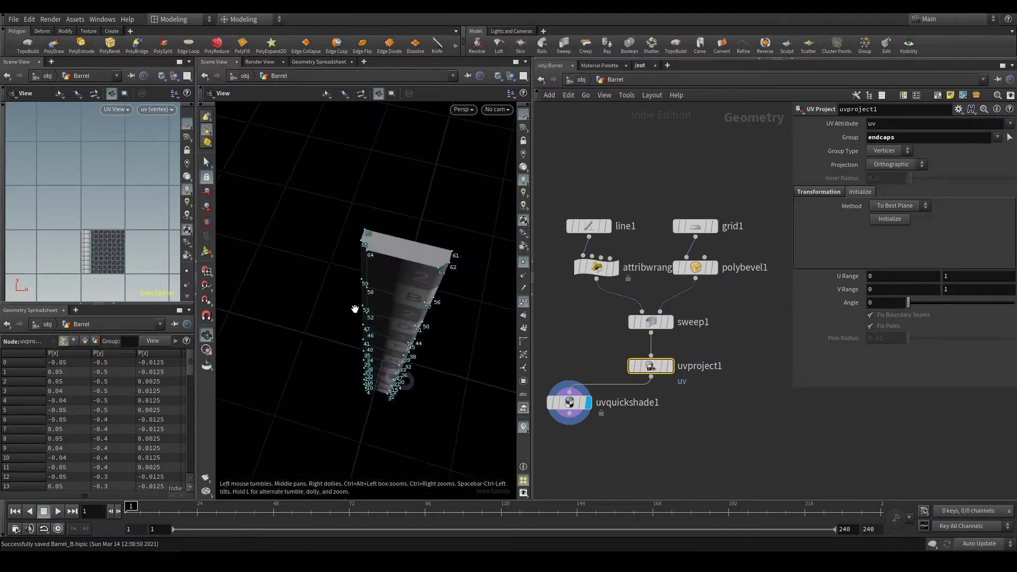
- Initialize uvproject1 to the ZX plane, reset its scale to 1, and rotate X 90
click(899, 207)
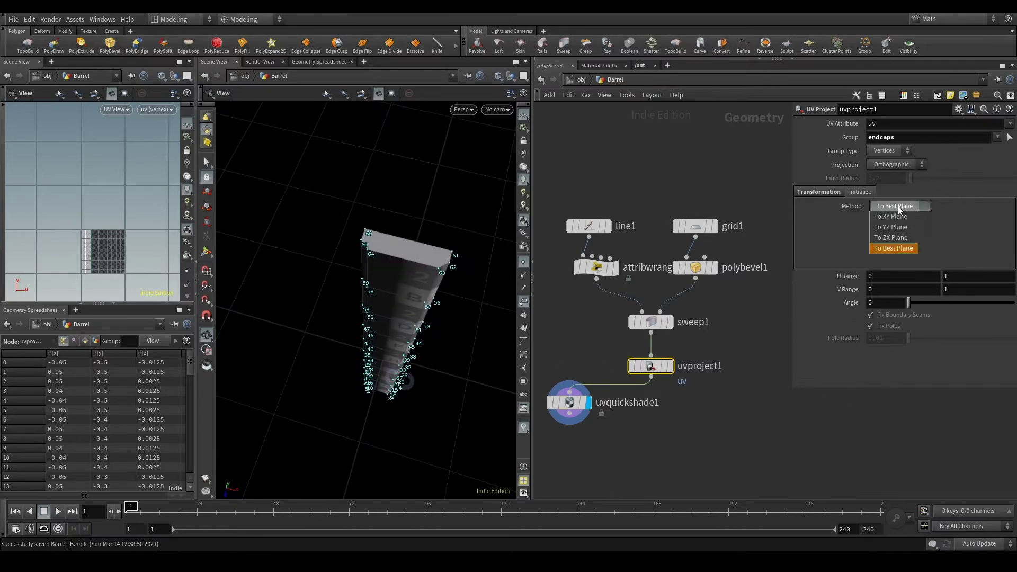
click(899, 237)
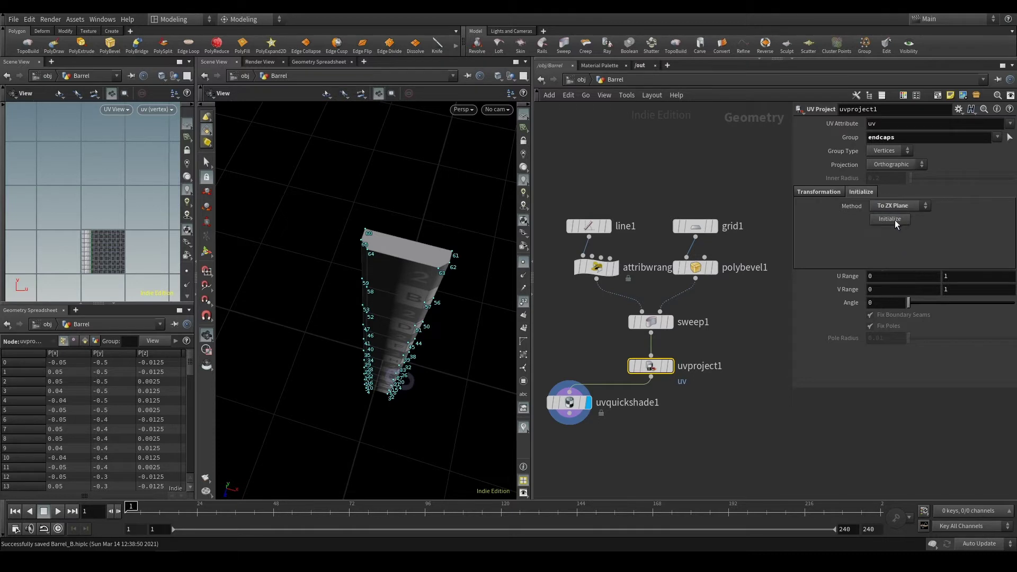
click(818, 191)
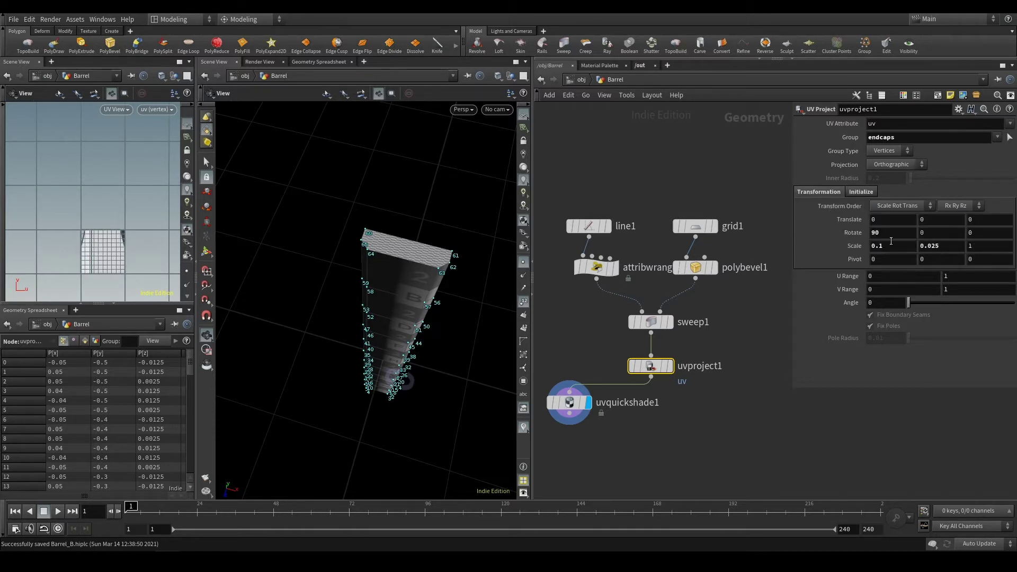
ctrl+middle_click(892, 245)
ctrl+middle_click(940, 246)
ctrl+middle_click(897, 232)
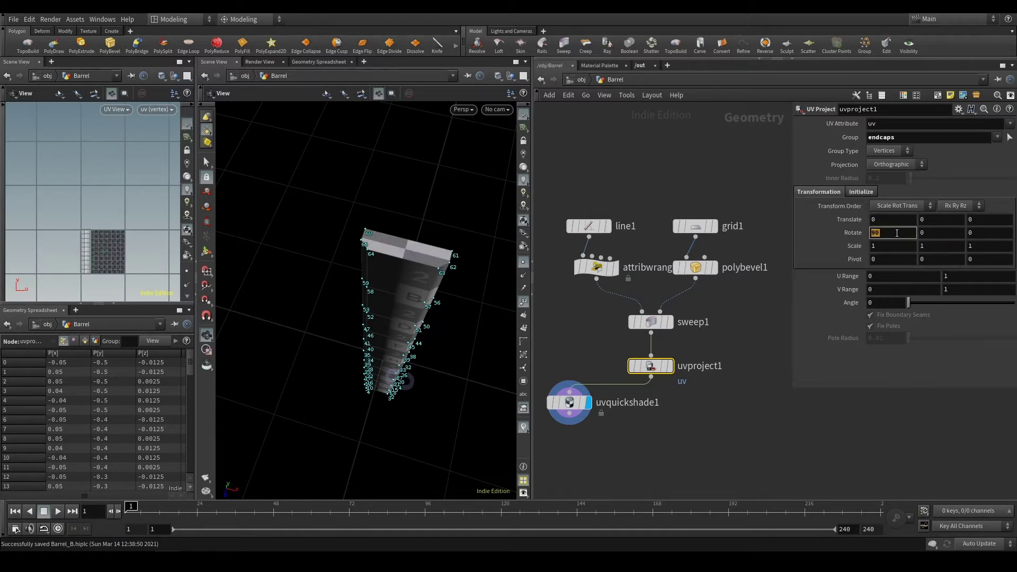
click(897, 232)
key(Return)
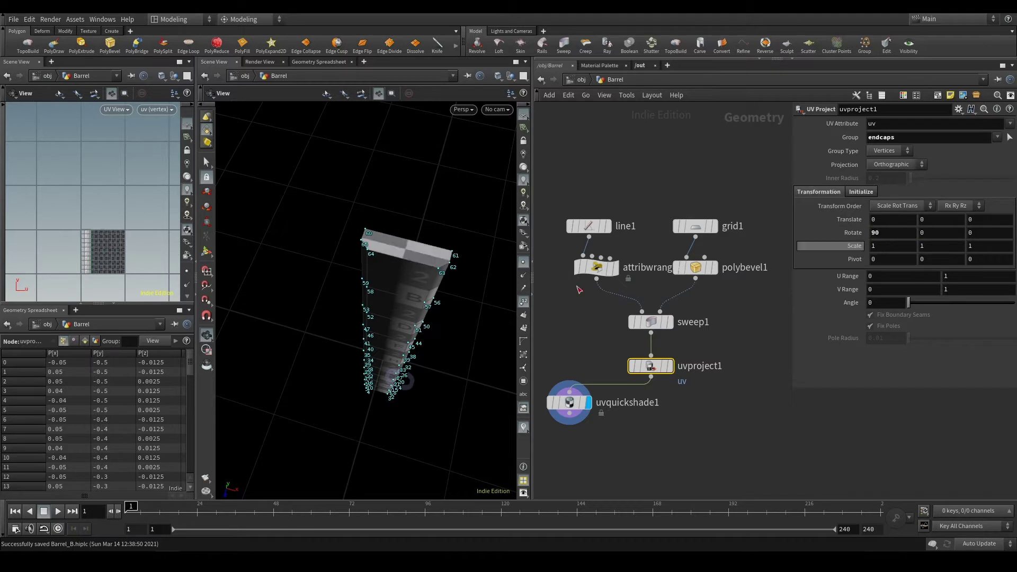
drag(377, 297, 336, 300)
scroll(26, 226, up, 3)
scroll(25, 226, up, 2)
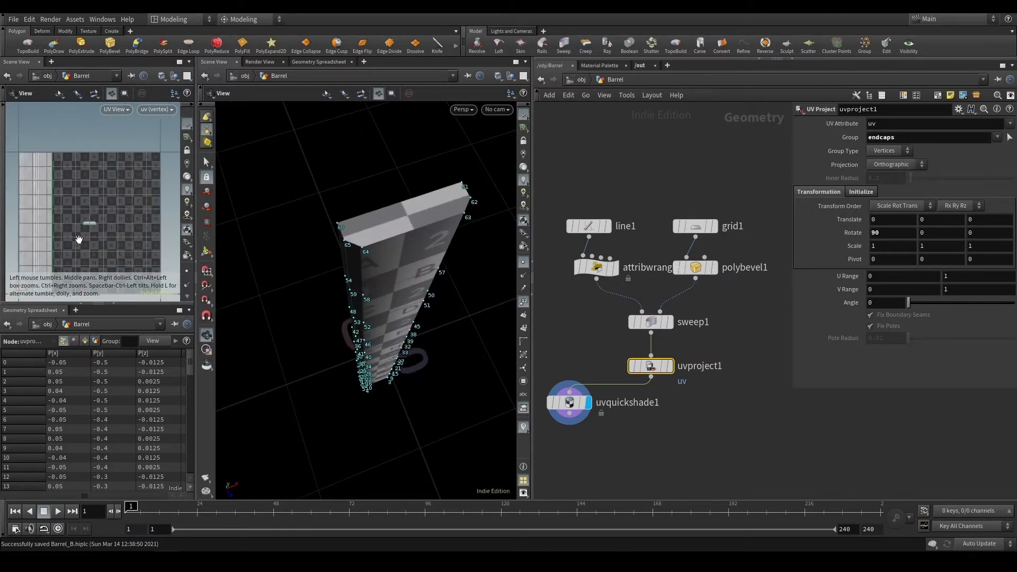
scroll(74, 234, up, 2)
mouse_move(405, 313)
mouse_down()
mouse_move(408, 329)
mouse_move(368, 142)
mouse_move(382, 353)
mouse_up()
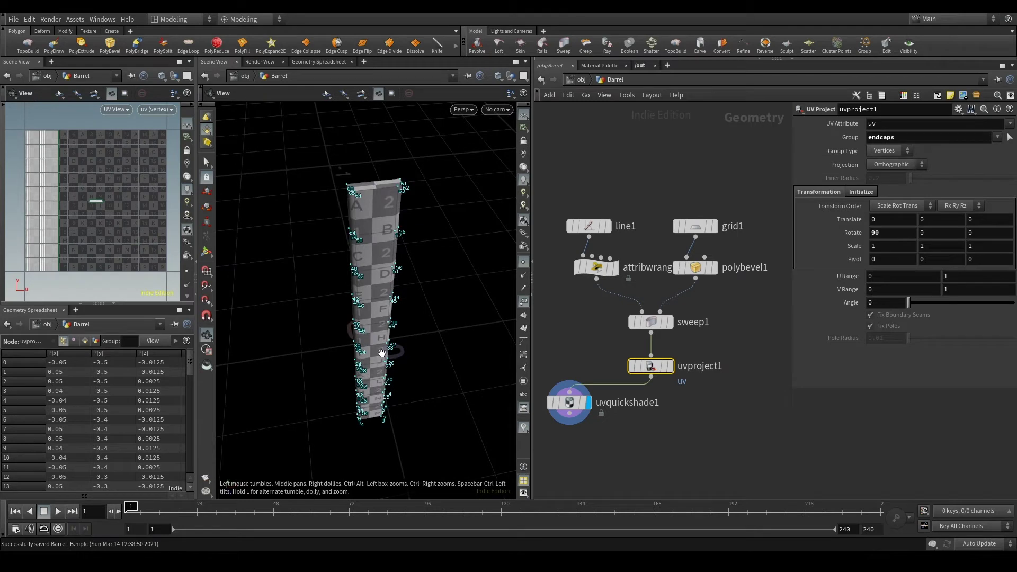
- Hide point number labels, move uvquickshade1 aside, and save the scene
click(523, 301)
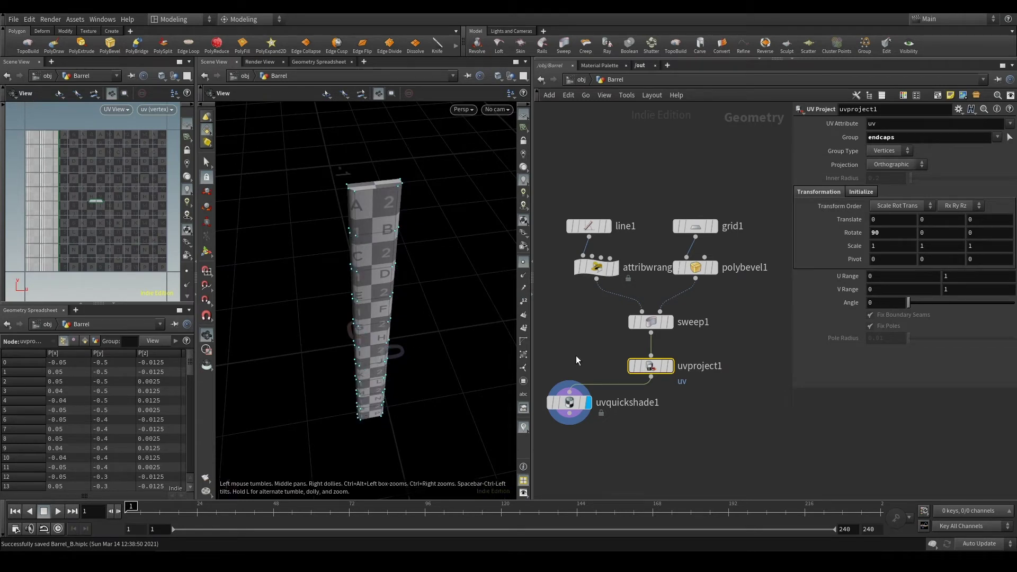
middle_drag(576, 355, 604, 291)
drag(572, 335, 556, 335)
key(ctrl+s)
scroll(606, 363, up, 1)
scroll(619, 378, up, 1)
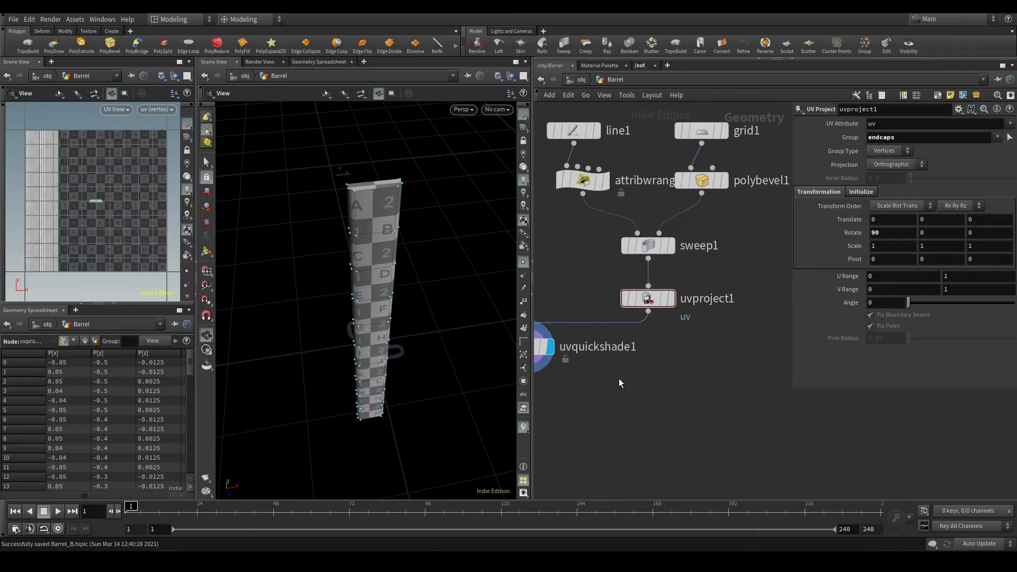
click(648, 313)
- Add a divide1 node after uvproject1, keeping quads and enabling Bricker Polygons
key(Tab)
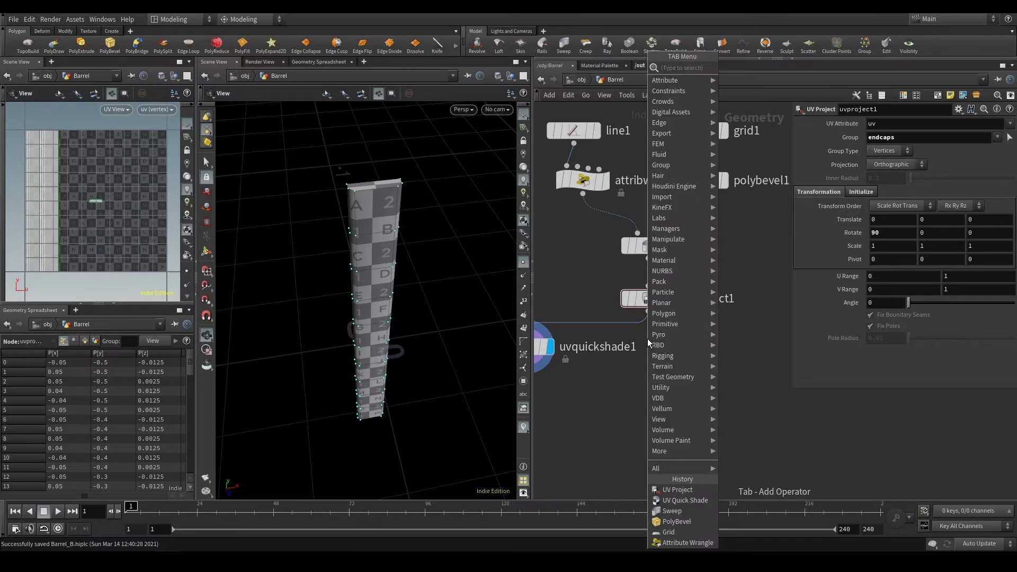
text(d)
text(i)
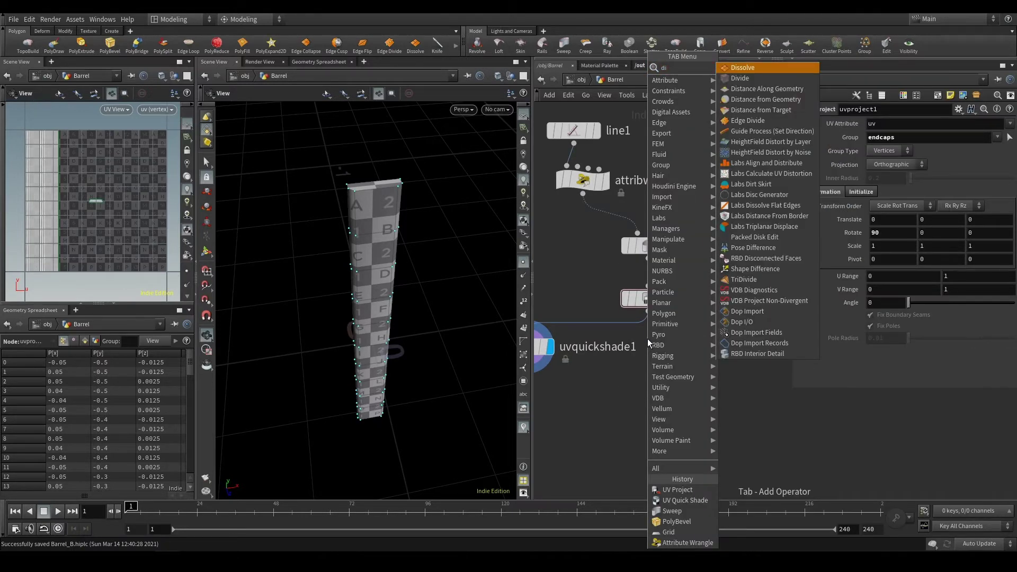
key(Down)
key(Return)
click(648, 347)
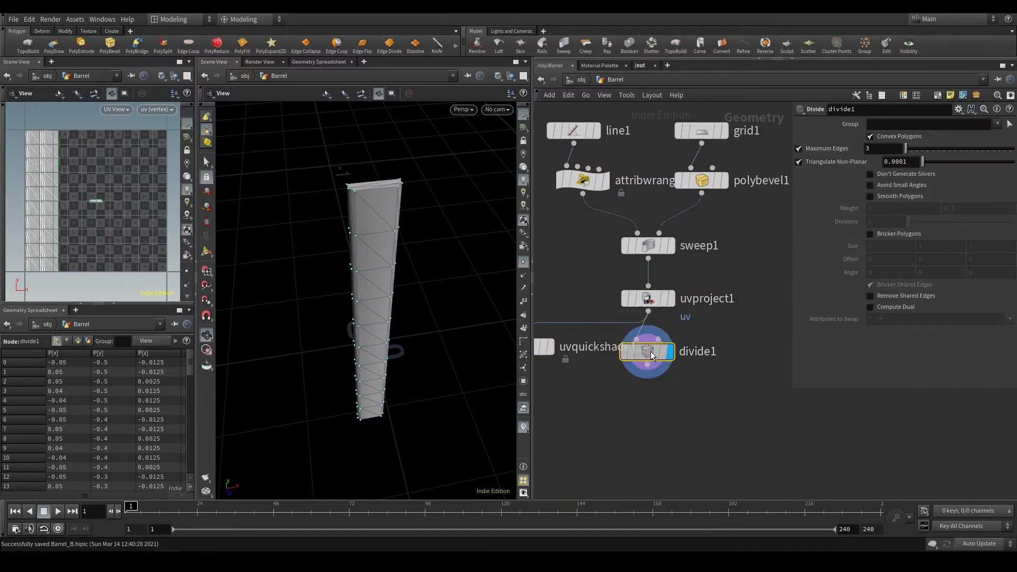
click(799, 149)
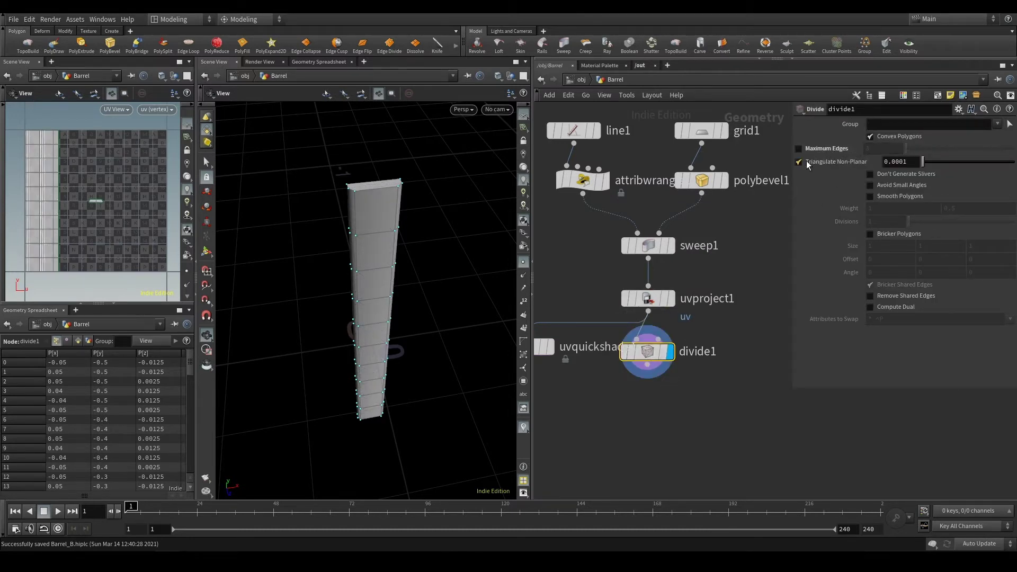
click(869, 233)
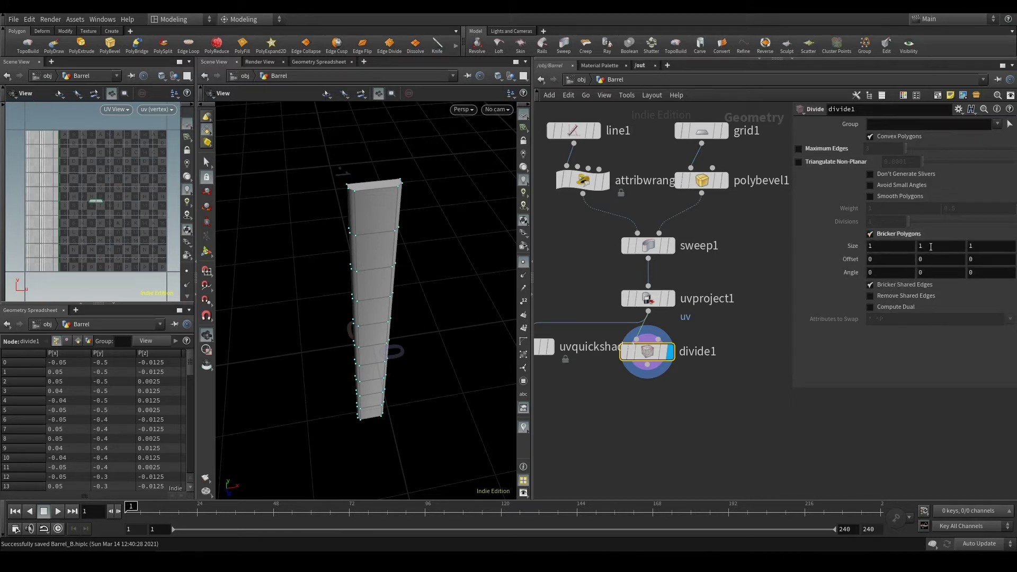
- Set divide1's brick Size to 0.2, then refine it to 0.05
click(899, 246)
text(2)
key(Return)
click(899, 246)
text(0..0)
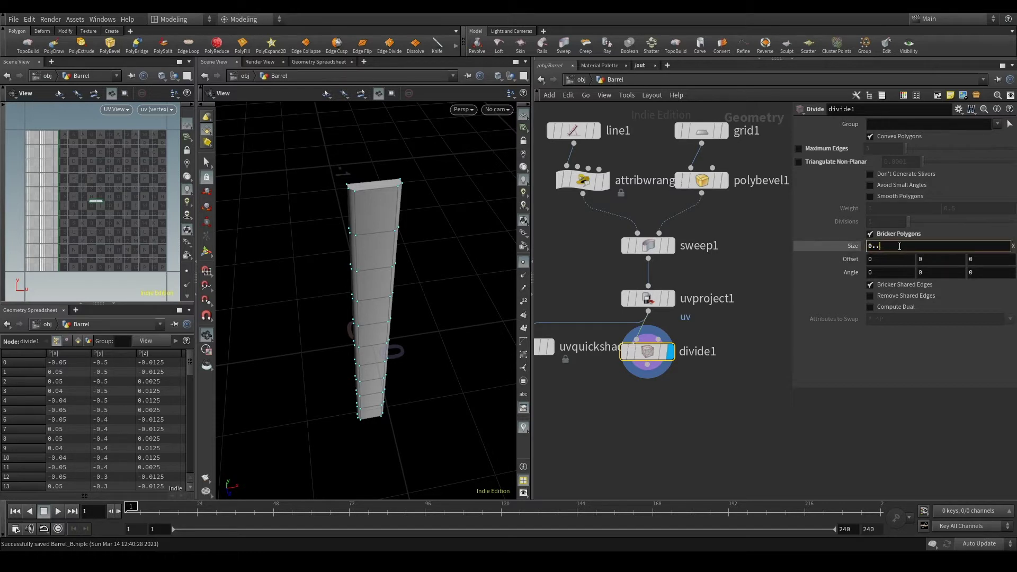
key(Return)
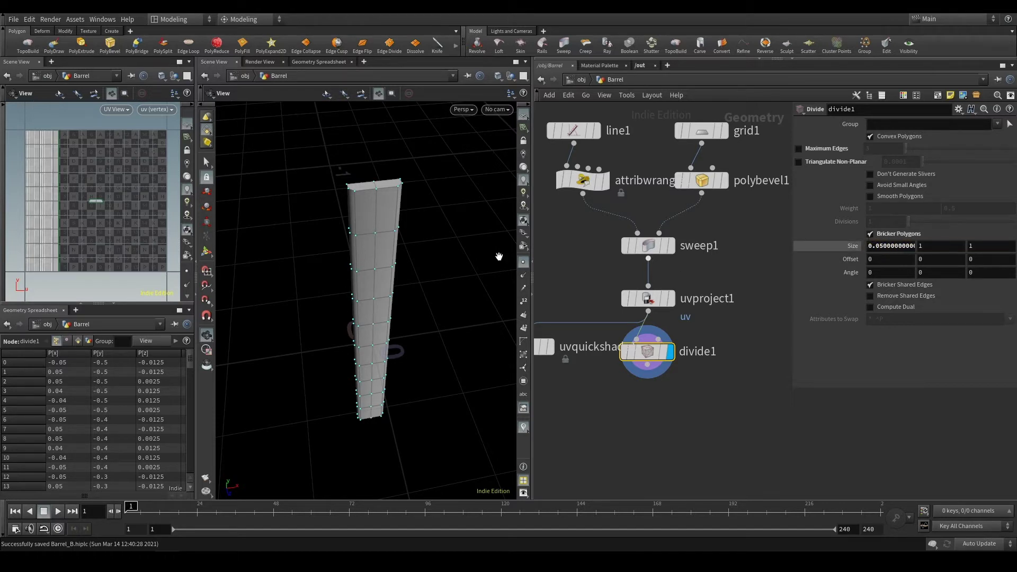
drag(499, 255, 413, 265)
- Link divide1's Size to grid1's width, making it half the grid width
click(700, 131)
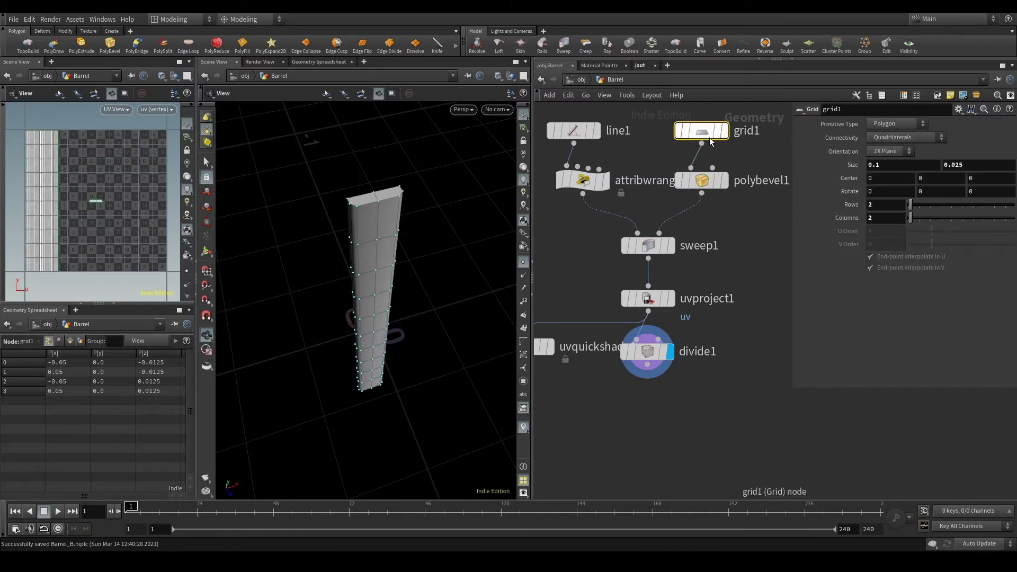
right_click(908, 166)
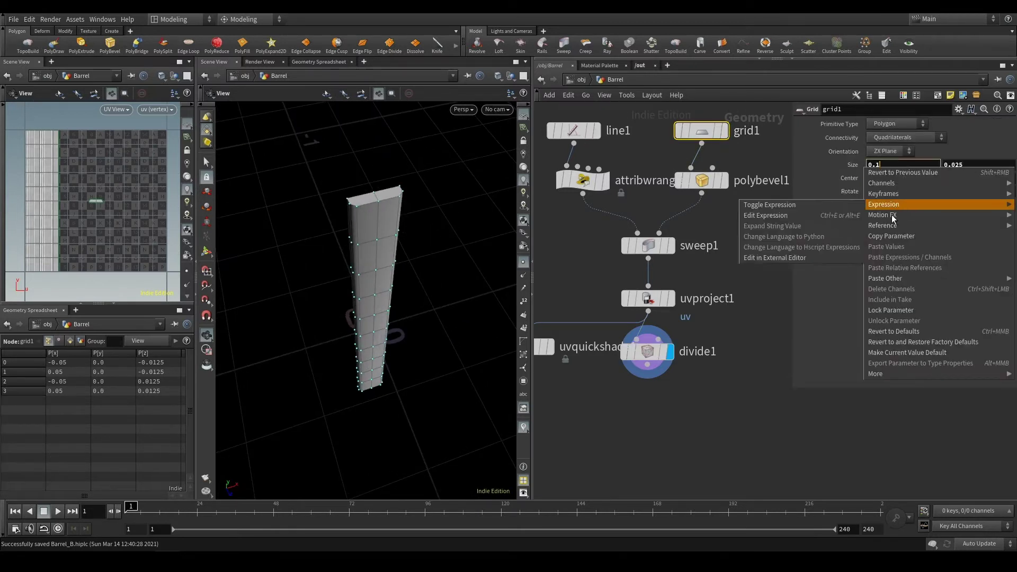
click(900, 233)
click(648, 351)
right_click(892, 246)
click(904, 347)
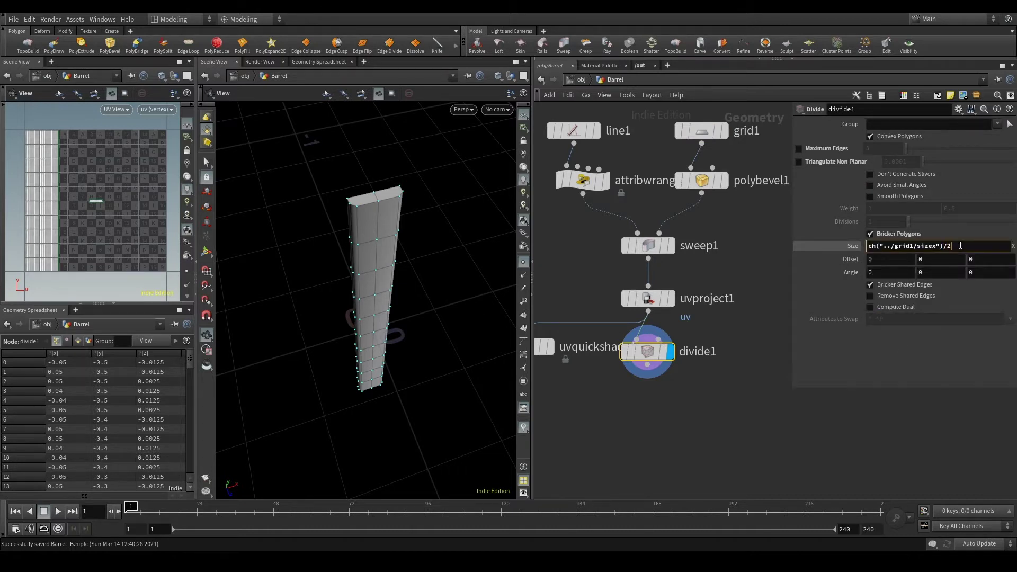
key(Return)
- Edit the Size expression to ch("../grid1/sizex")/4, a quarter of grid1's width
mouse_move(483, 274)
mouse_down()
mouse_move(418, 290)
mouse_move(402, 276)
mouse_up()
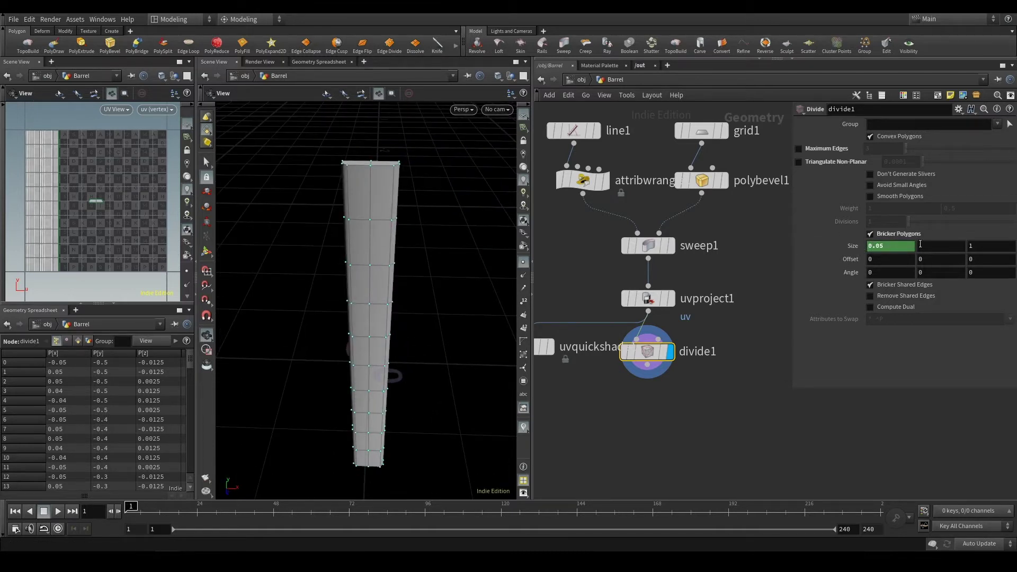
click(852, 247)
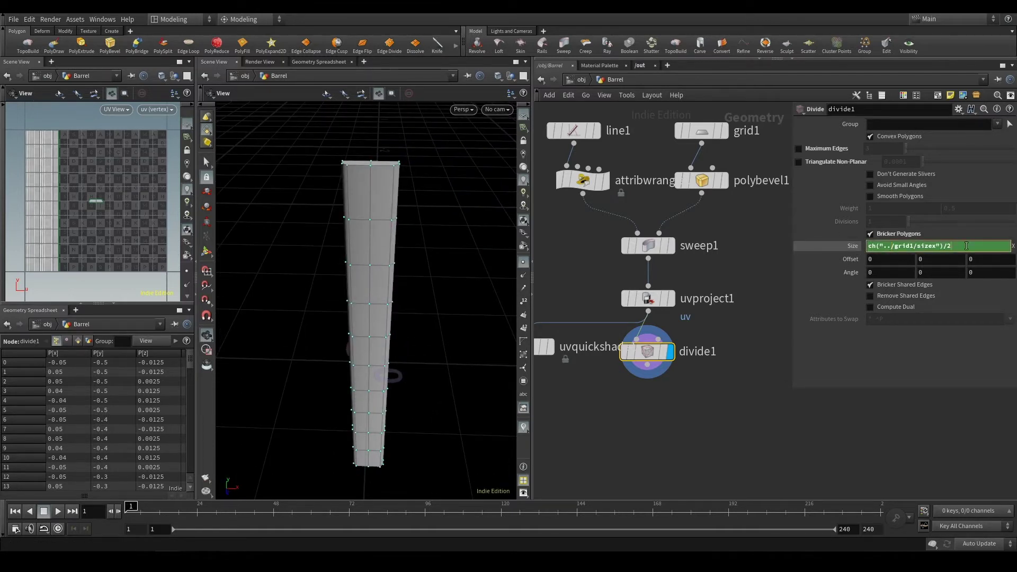
key(Return)
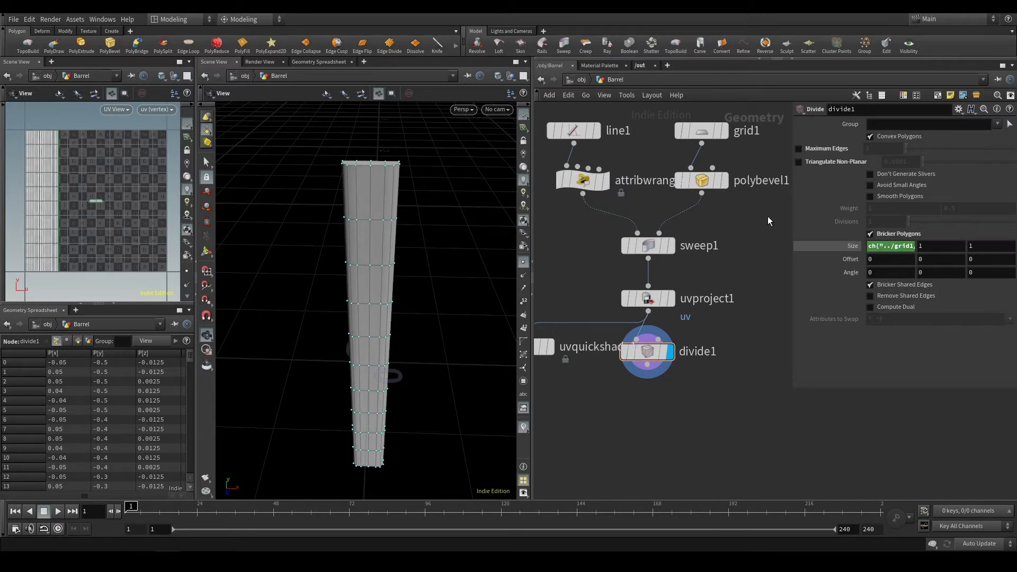
click(850, 246)
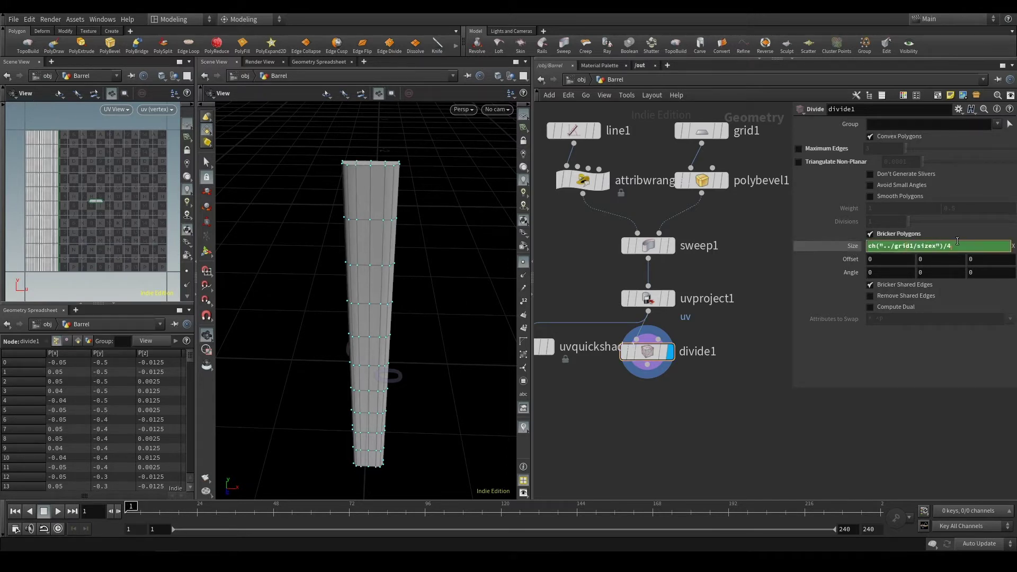
key(Return)
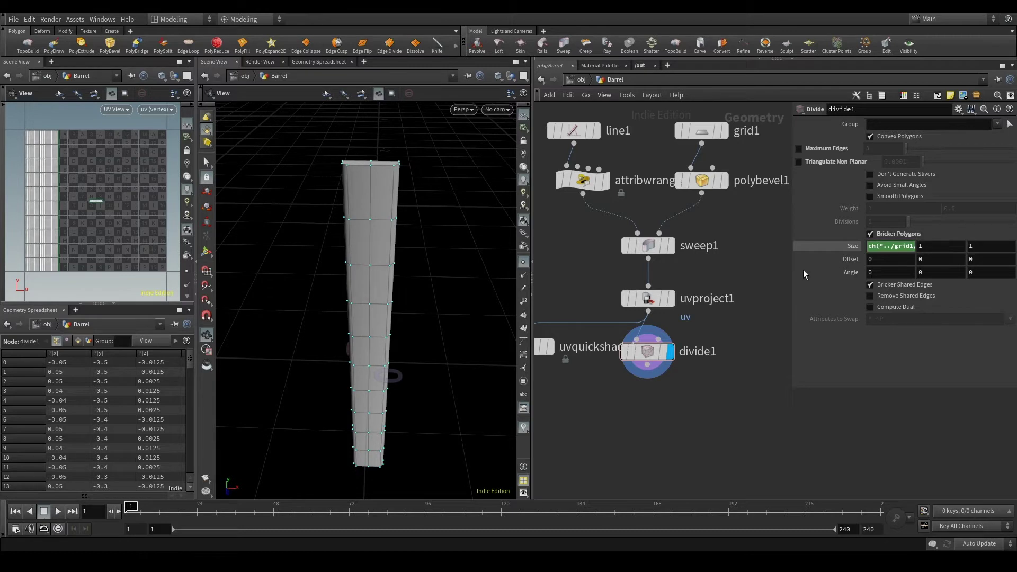
click(574, 131)
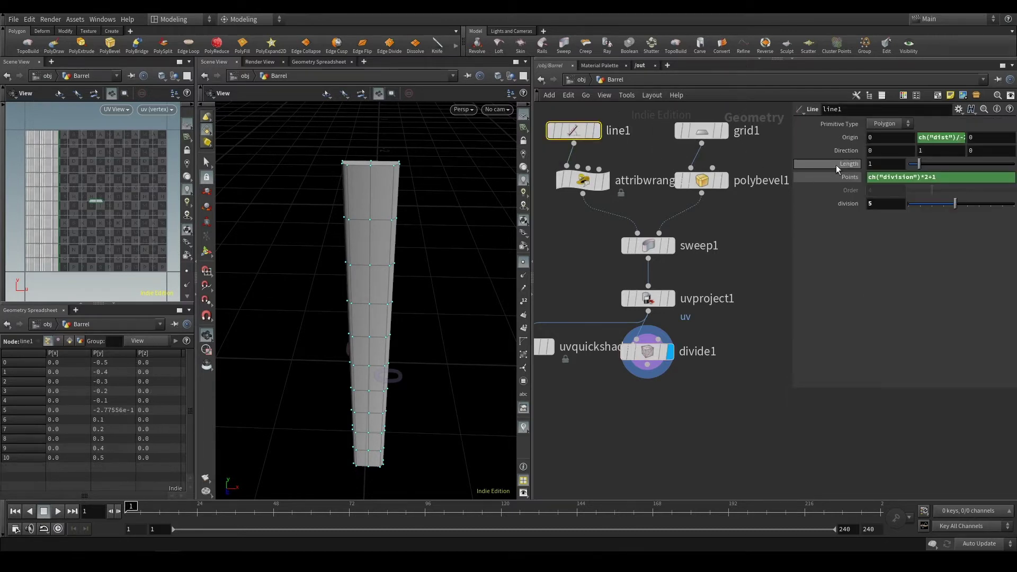
- Reference line1's Length in divide1's Size parameter and confirm the expression
right_click(883, 165)
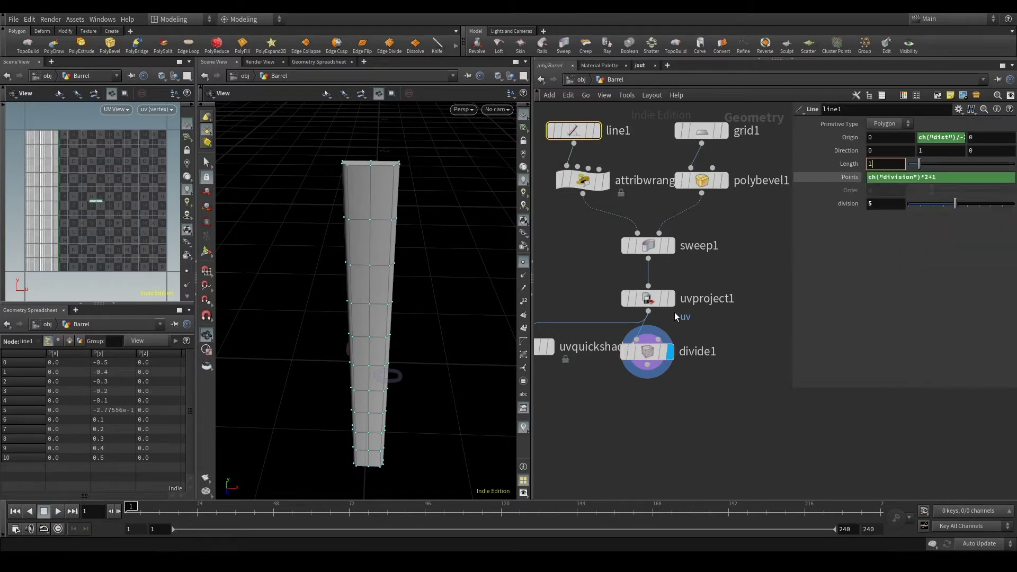
click(655, 353)
right_click(938, 246)
key(Escape)
right_click(938, 246)
click(945, 344)
click(881, 246)
key(Return)
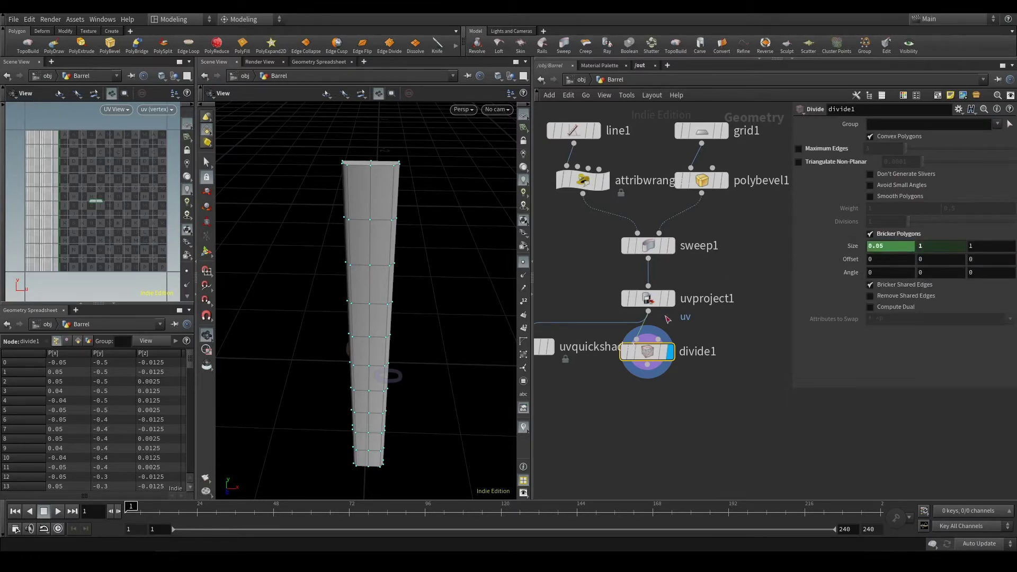
- Copy grid1's Size and paste relative references into divide1's Size, giving 0.05, 1, 0.025
click(718, 133)
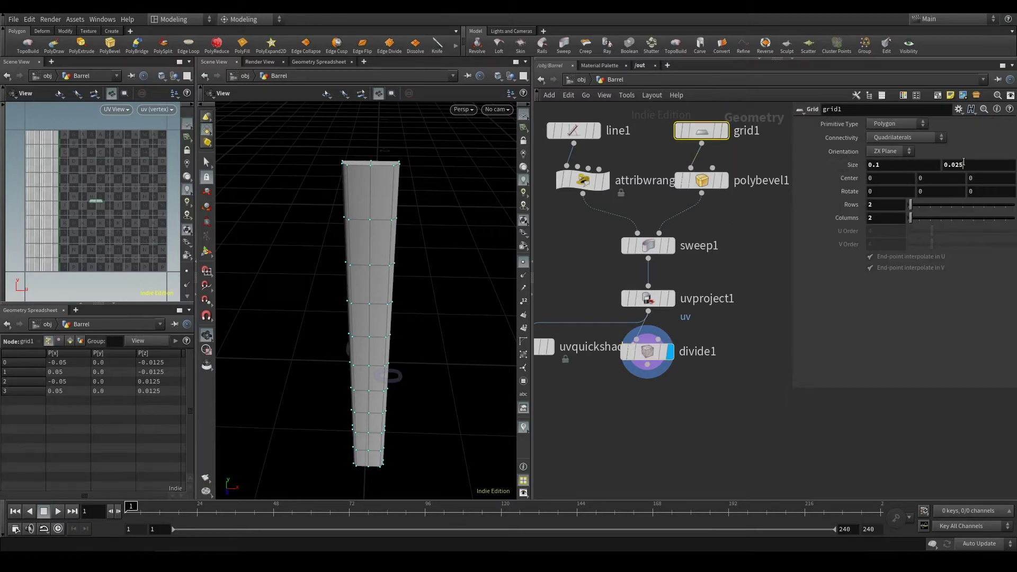
right_click(963, 164)
click(942, 245)
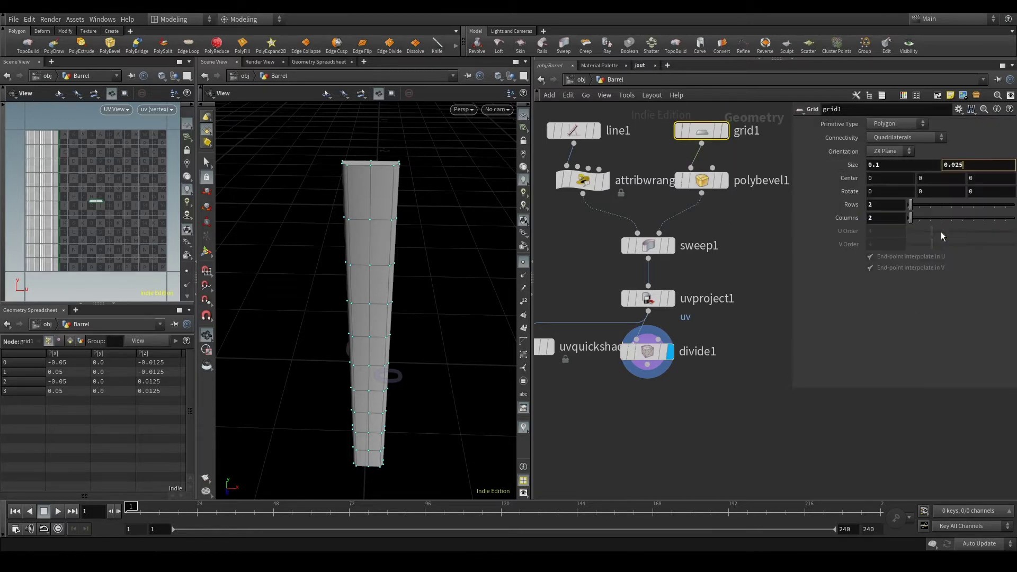
click(670, 351)
right_click(975, 246)
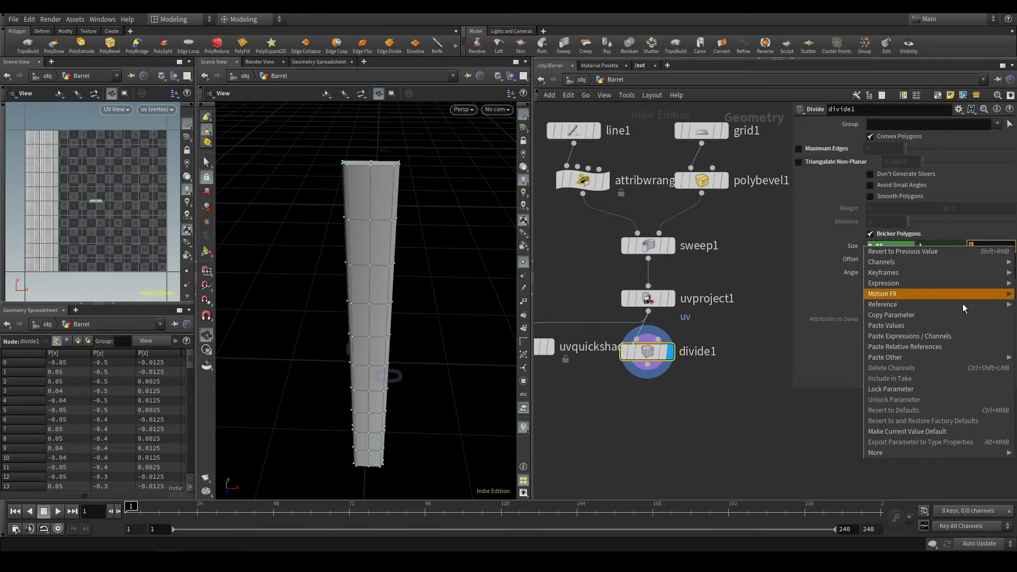
click(964, 336)
click(853, 246)
mouse_move(646, 351)
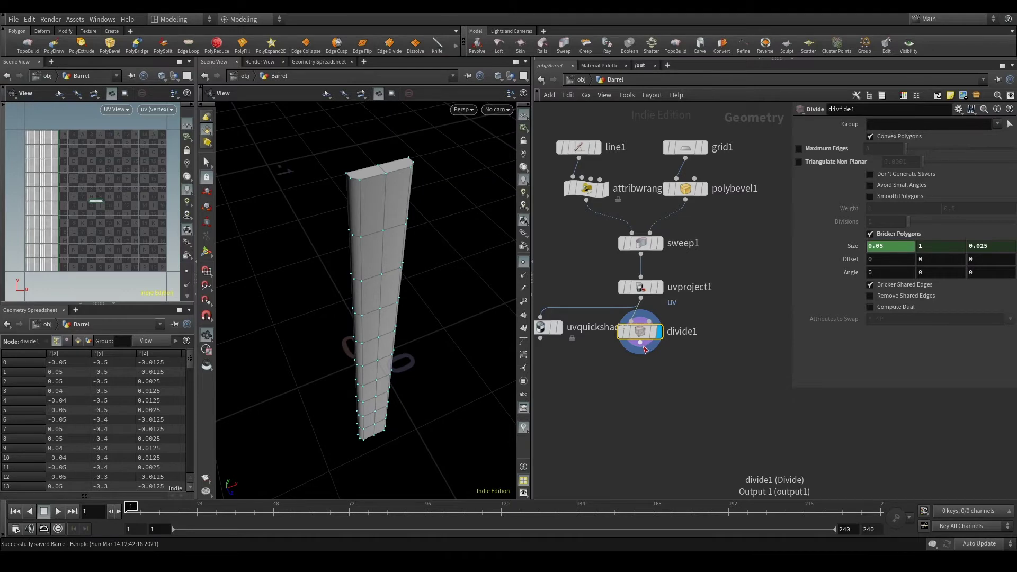
click(644, 347)
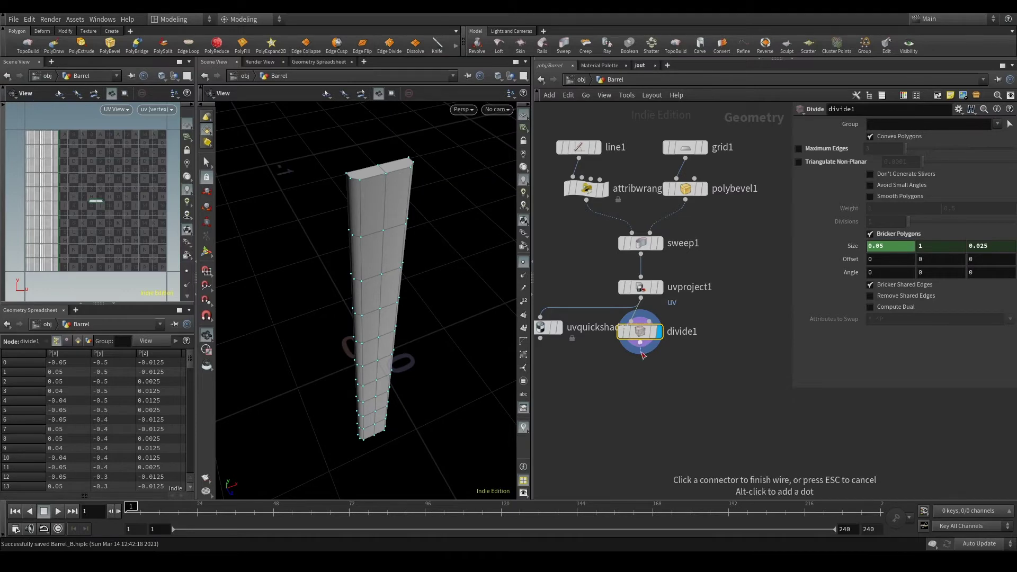
- Add divide2 after divide1 with Triangulate Non-Planar off and Maximum Edges 4
key(Tab)
text(divi)
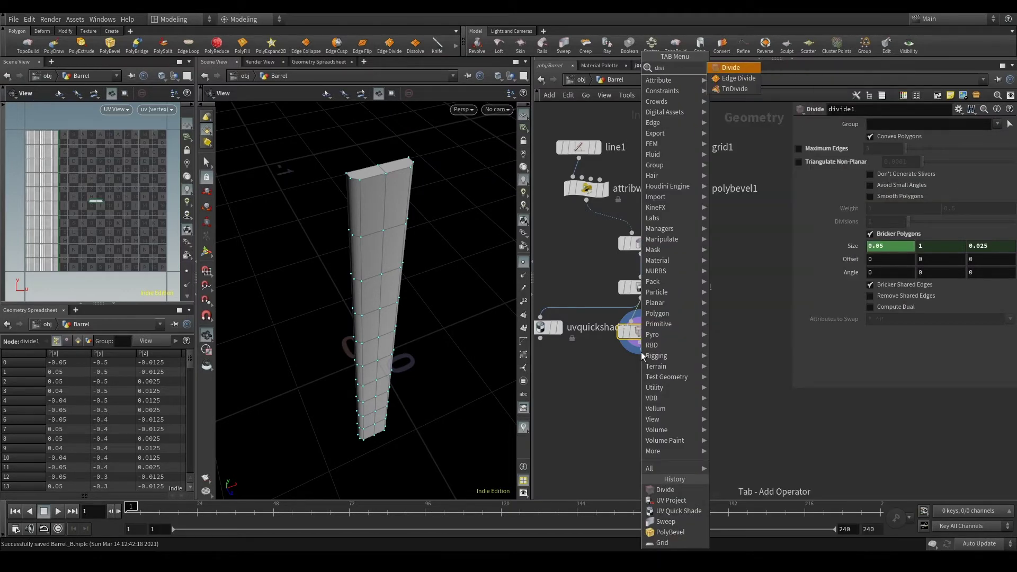
key(Return)
click(641, 376)
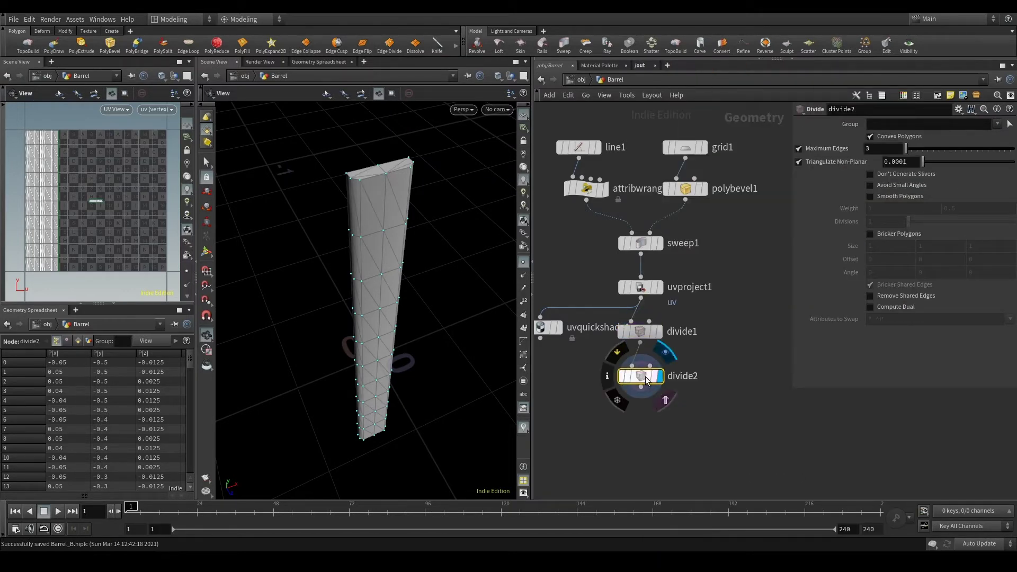
click(798, 161)
double_click(875, 149)
text(4)
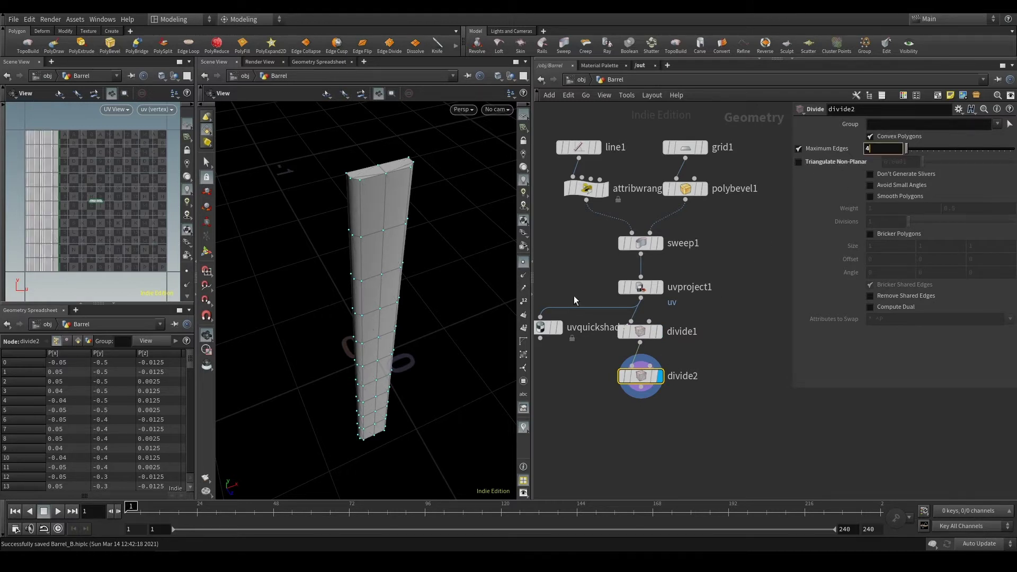
drag(470, 312, 397, 315)
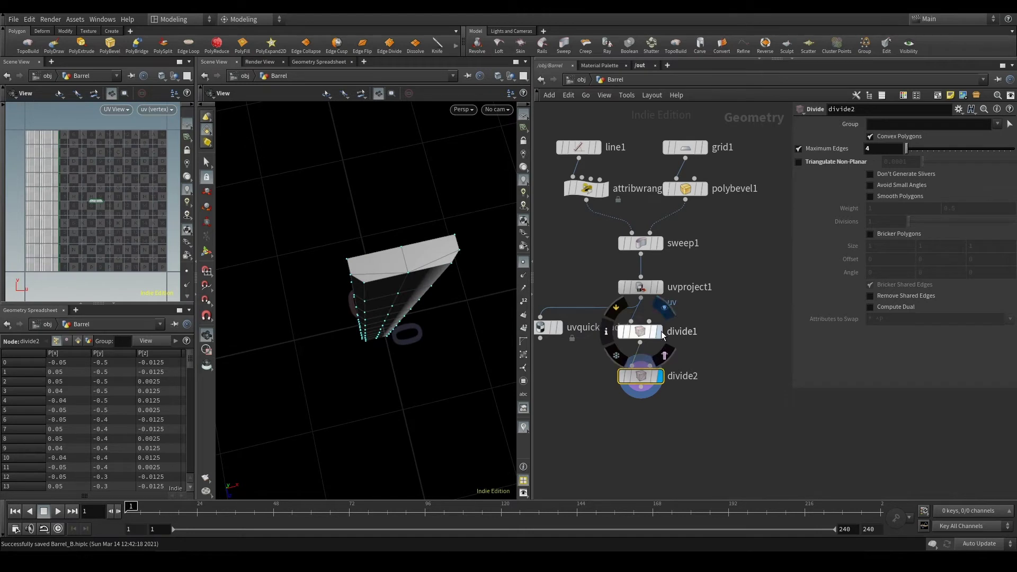
mouse_move(411, 332)
mouse_down()
mouse_move(405, 311)
mouse_move(405, 325)
mouse_up()
middle_drag(605, 400, 601, 342)
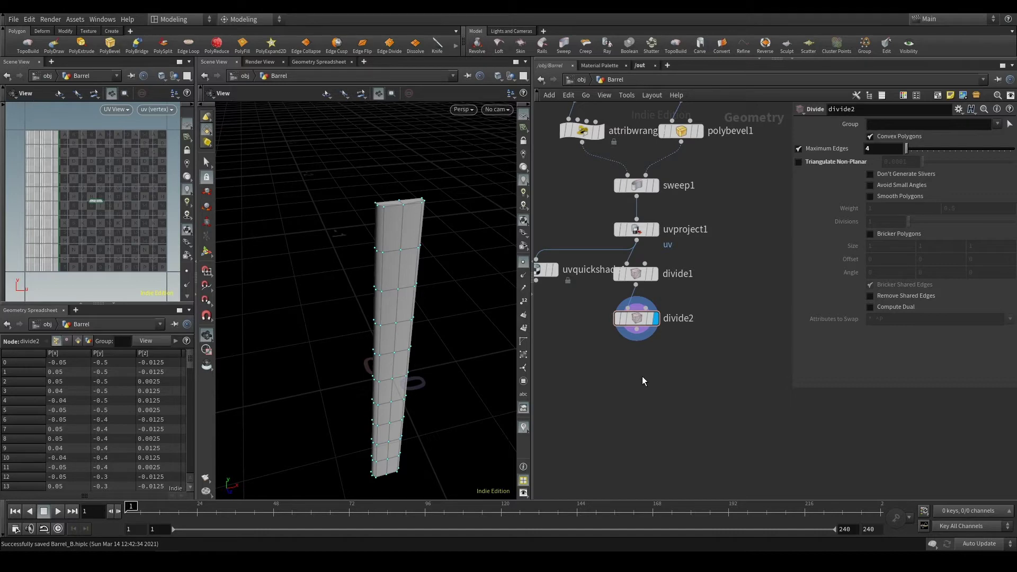
middle_drag(634, 376, 618, 377)
key(Tab)
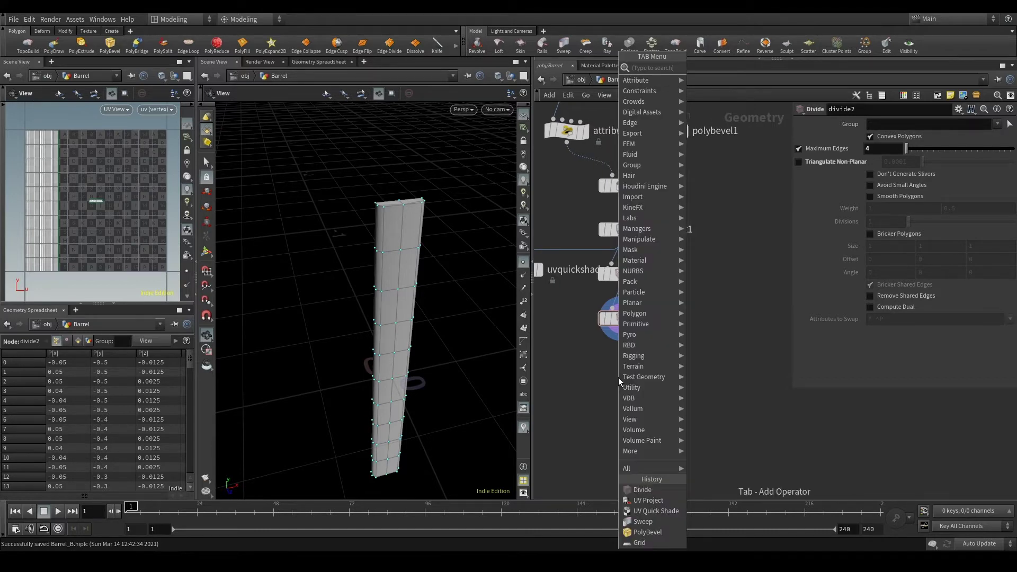
- Add a uvlayout1 node fed by divide2 and set it as the displayed node
text(uv)
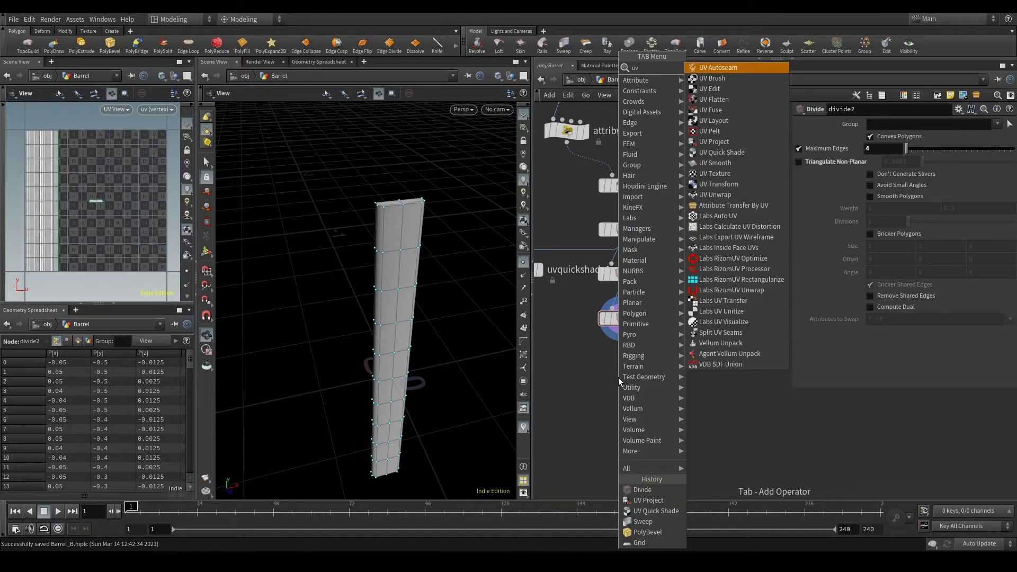
text(lay)
key(Return)
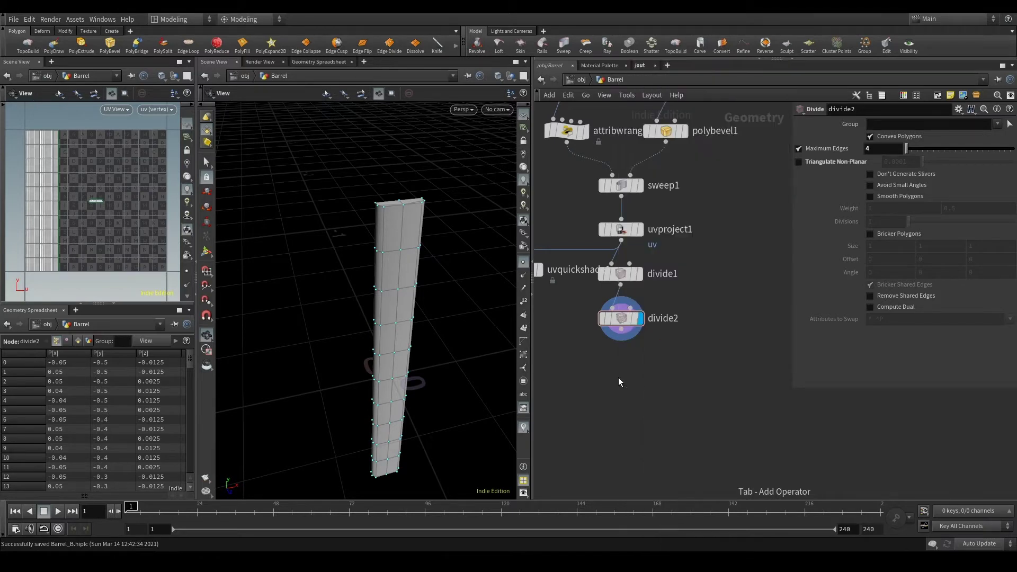
click(621, 378)
scroll(617, 342, up, 2)
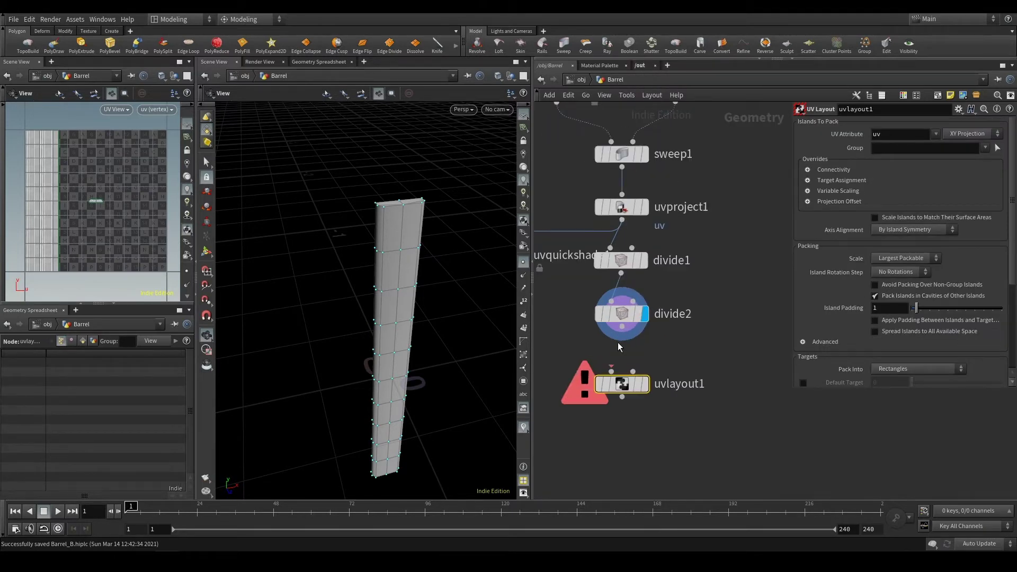
click(611, 370)
click(622, 327)
scroll(621, 327, down, 1)
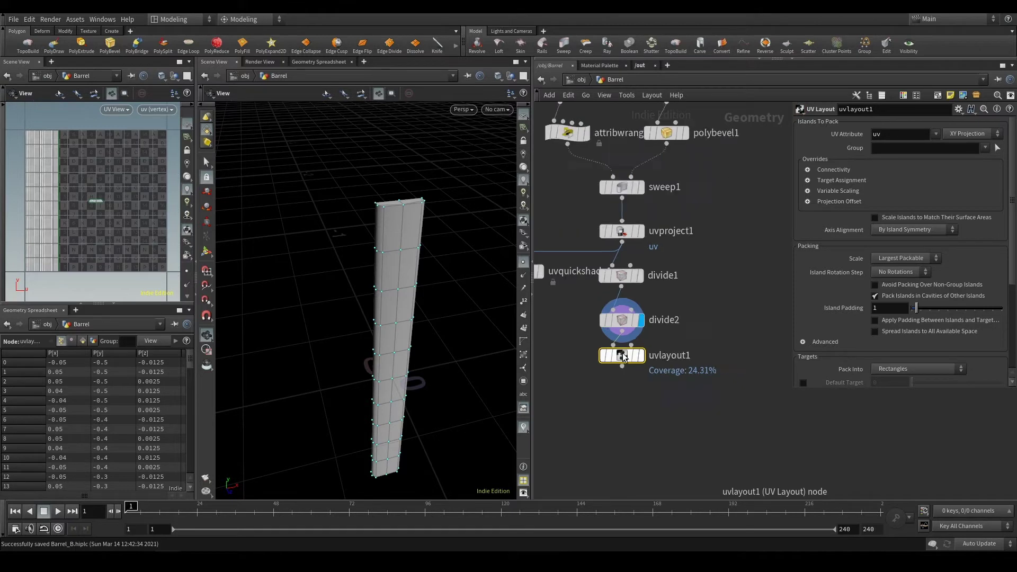
scroll(621, 327, down, 1)
drag(622, 327, 622, 317)
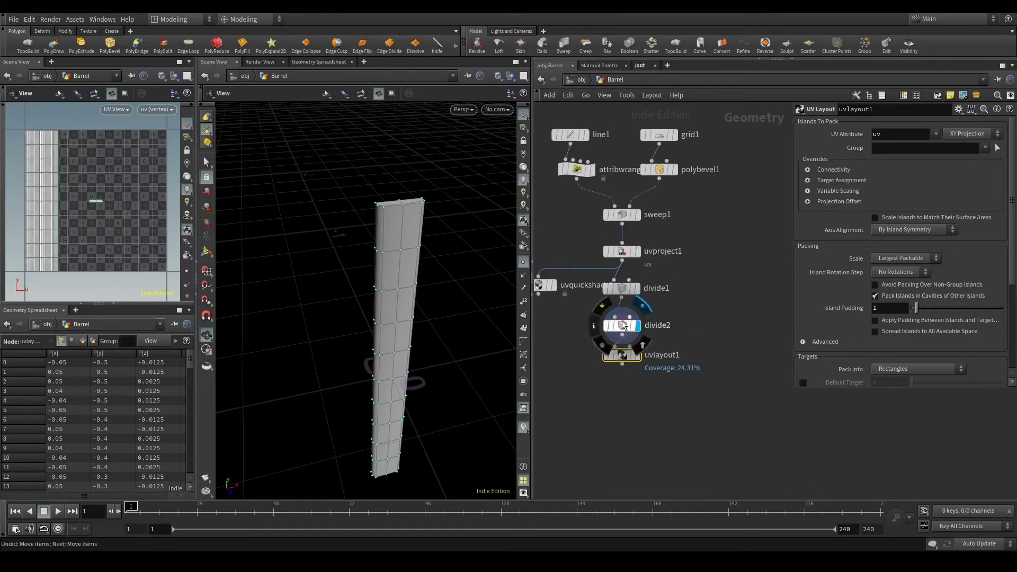
scroll(621, 324, up, 1)
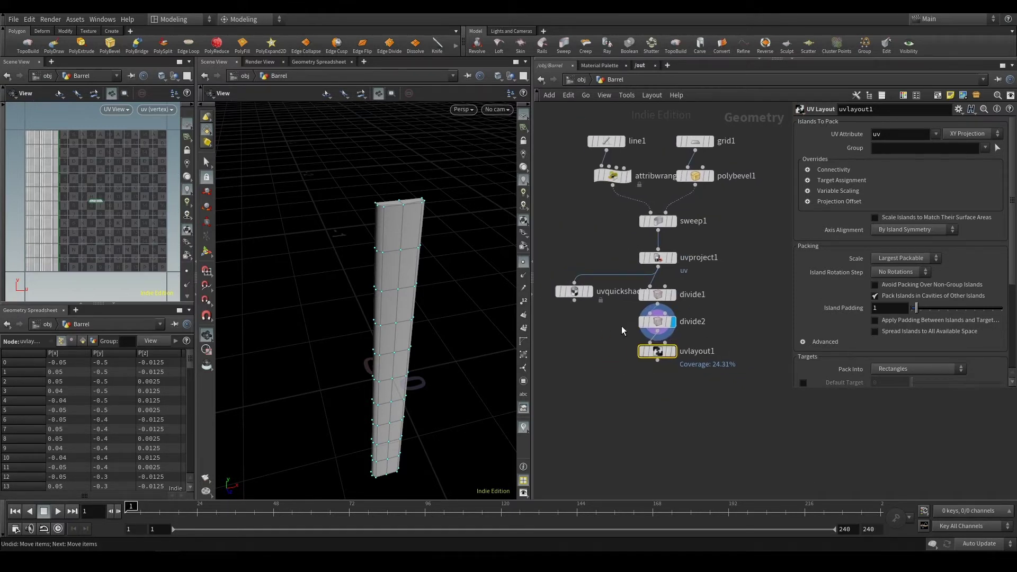
click(684, 358)
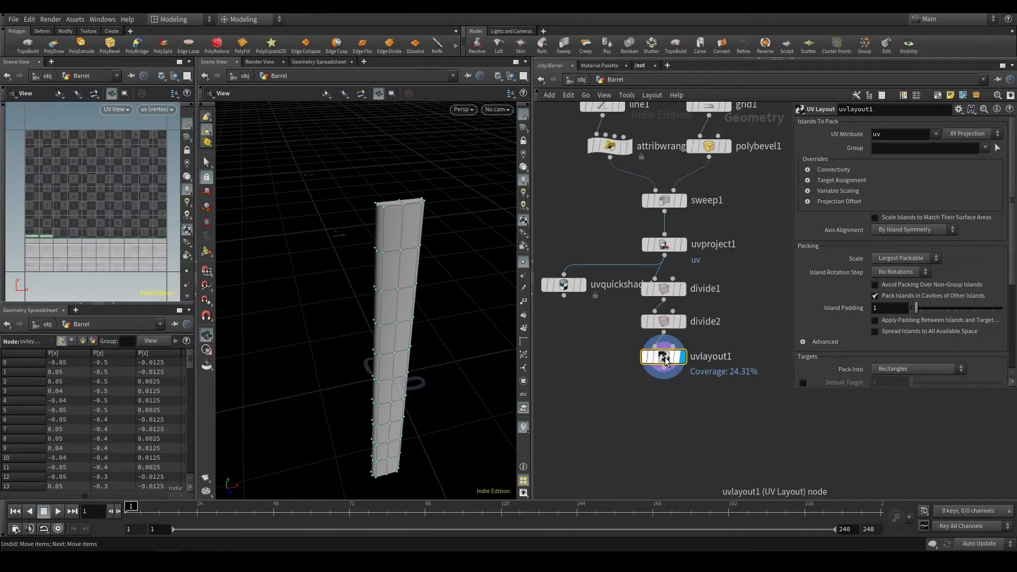
- Scale down the packed stave UV islands in the UV view to 11.72% coverage
middle_drag(90, 248, 87, 240)
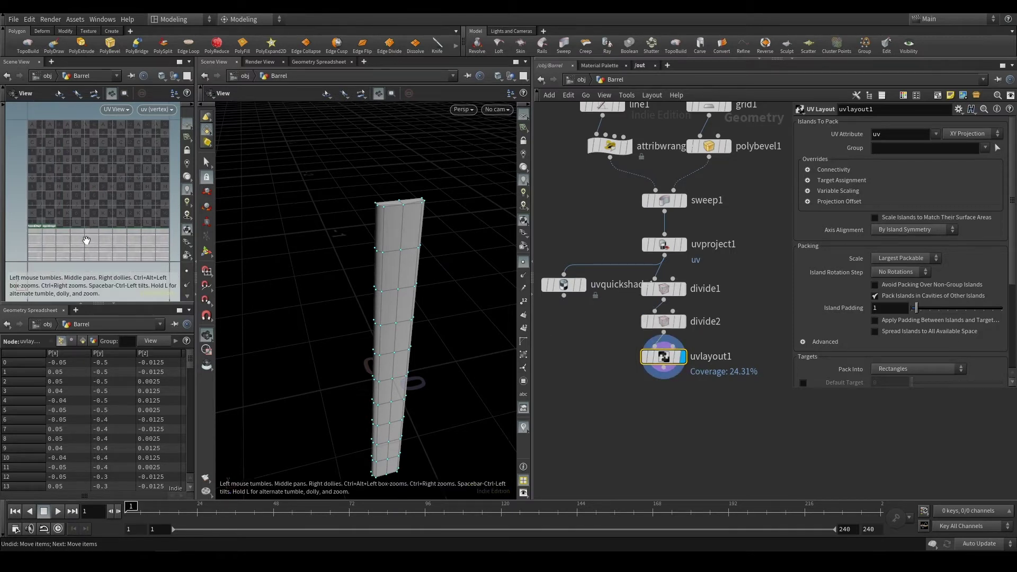
key(Return)
mouse_move(151, 204)
mouse_down()
mouse_move(75, 209)
mouse_move(110, 207)
mouse_move(89, 218)
mouse_up()
key(Escape)
key(Return)
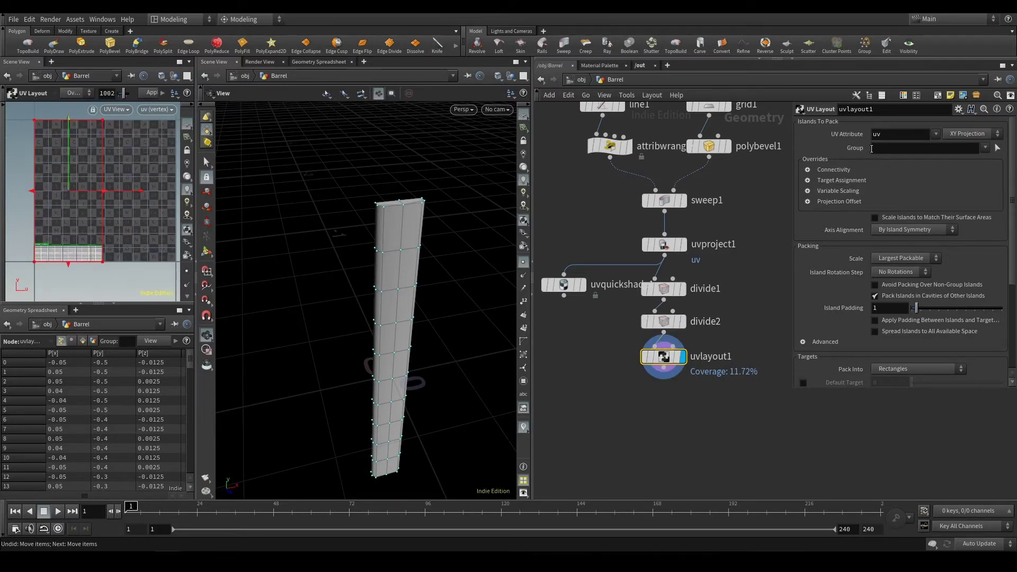
- Set island axis alignment to None, scale islands by surface area, and allow 180° rotation
click(892, 230)
click(888, 227)
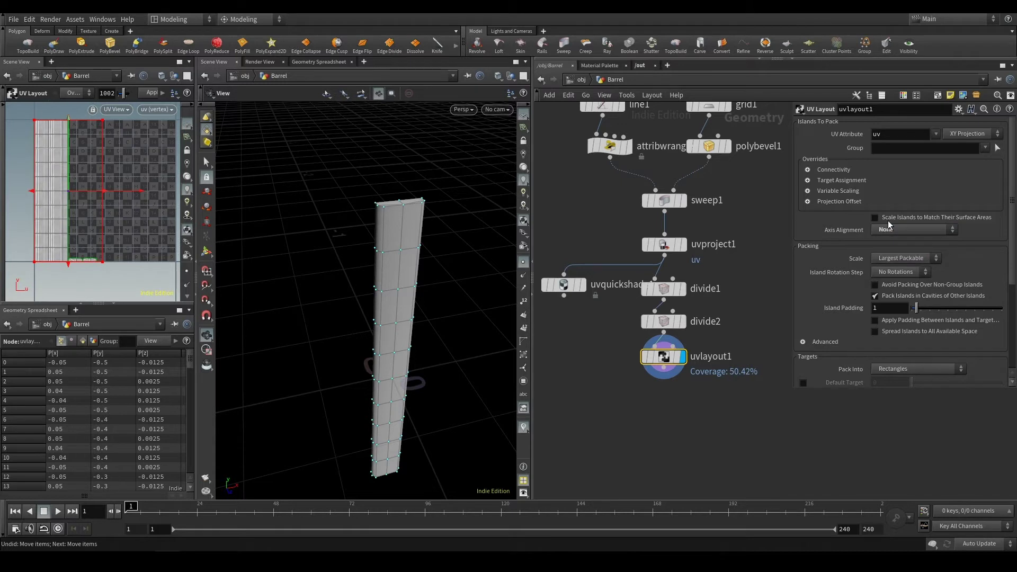
click(878, 217)
click(894, 270)
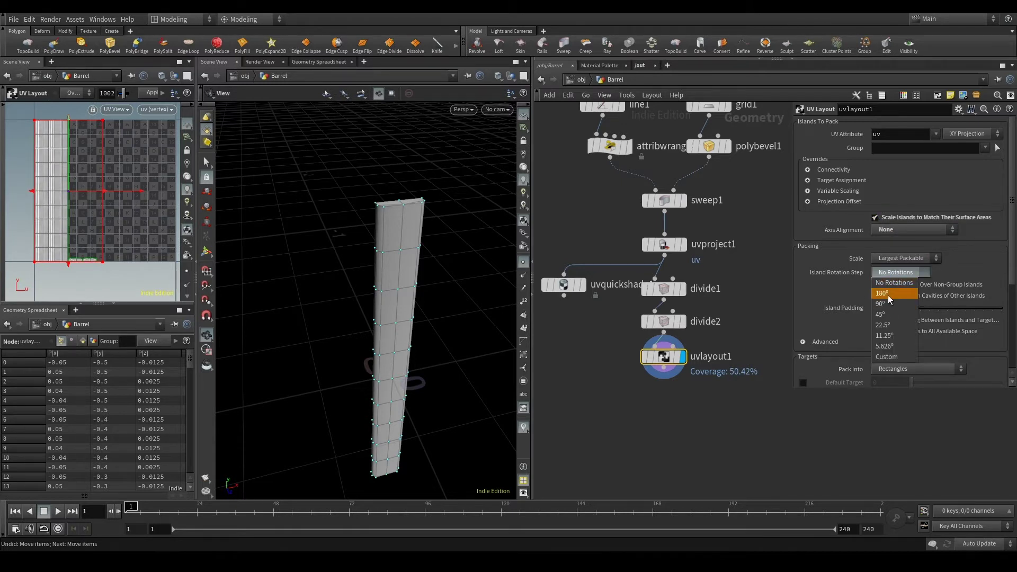
click(889, 293)
- Set Island Padding to 3 and reveal the Target Rectangles settings
scroll(847, 289, down, 1)
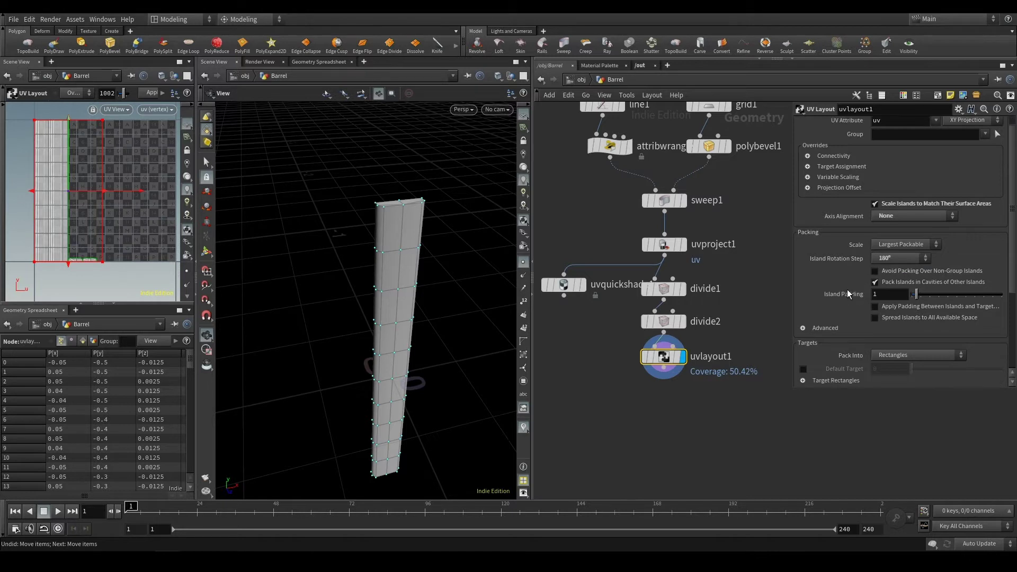
scroll(847, 289, down, 1)
scroll(844, 296, down, 1)
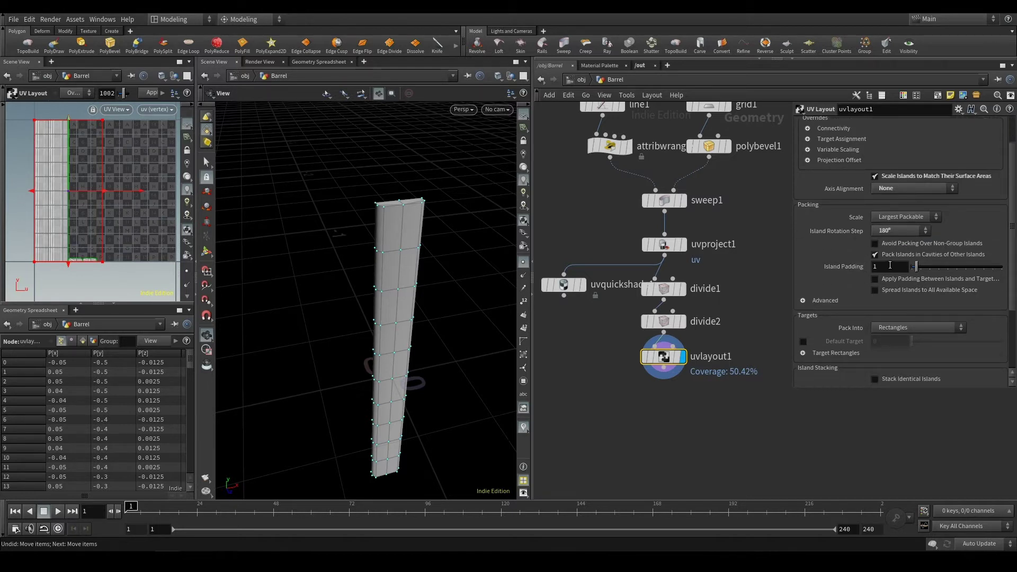
click(803, 300)
click(803, 301)
double_click(893, 266)
text(3)
scroll(848, 278, down, 1)
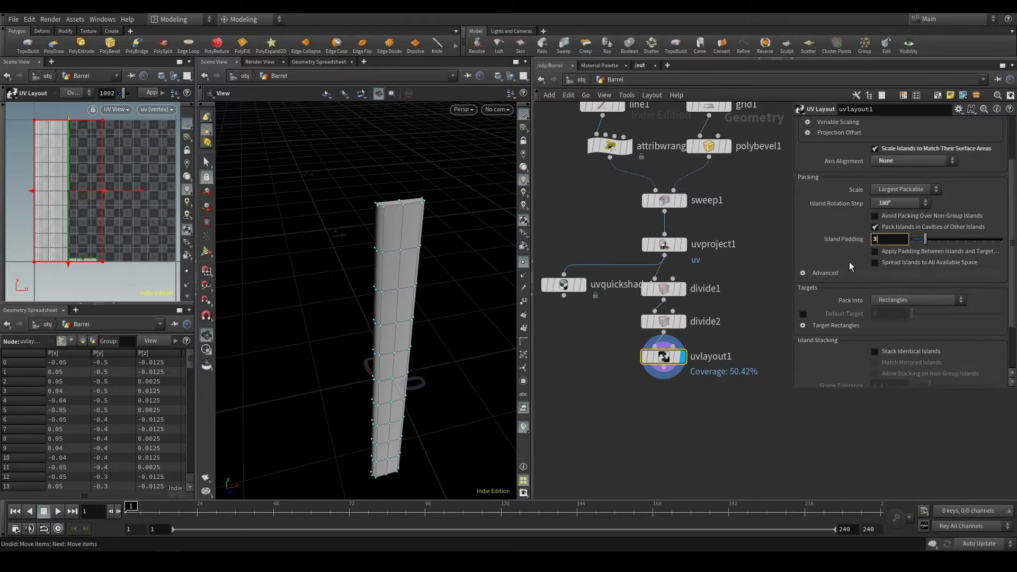
scroll(849, 261, down, 3)
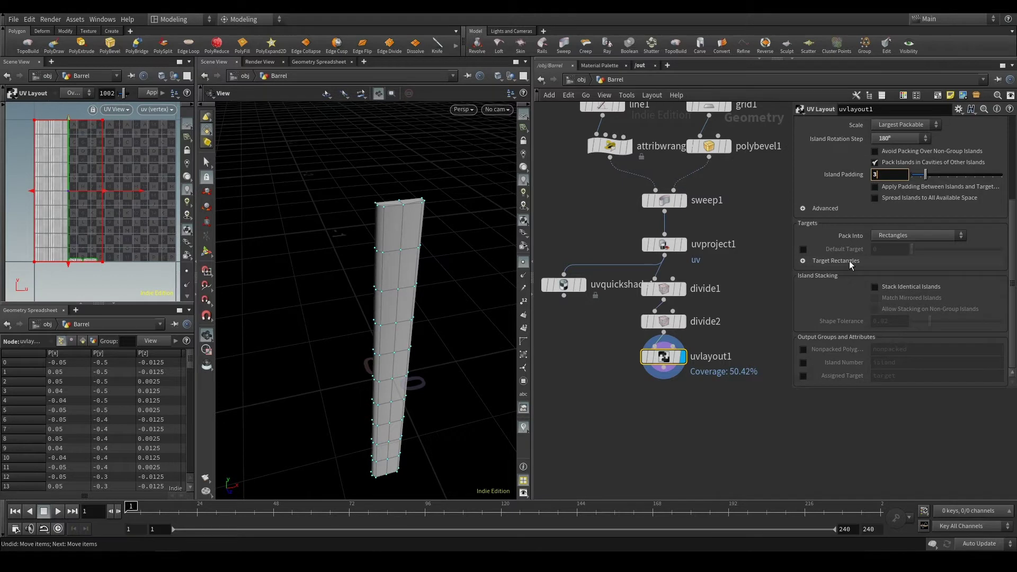
click(803, 261)
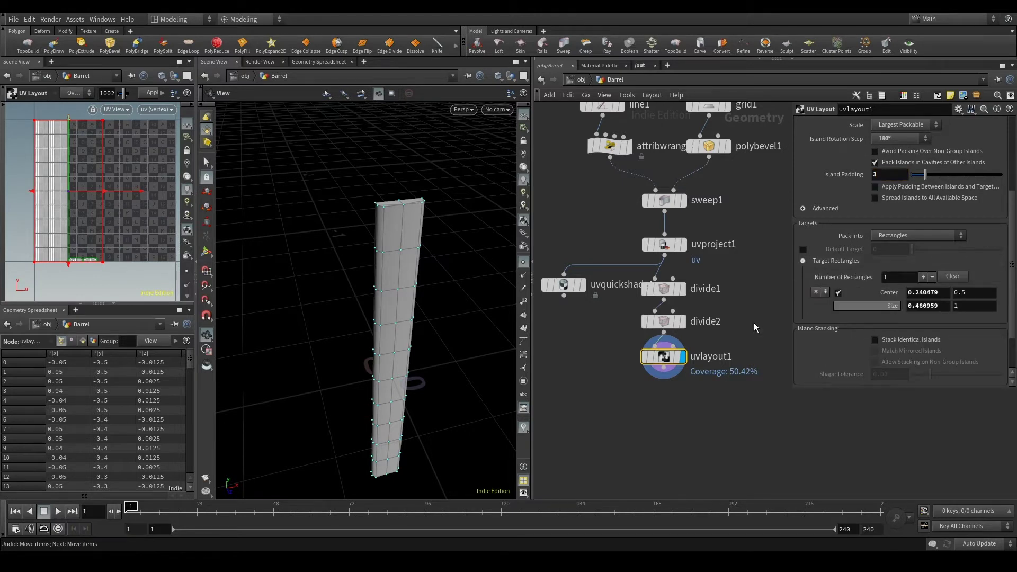
- Pan the network editor to show line1 and grid1, then select grid1
middle_drag(595, 323, 586, 367)
middle_drag(580, 235, 579, 259)
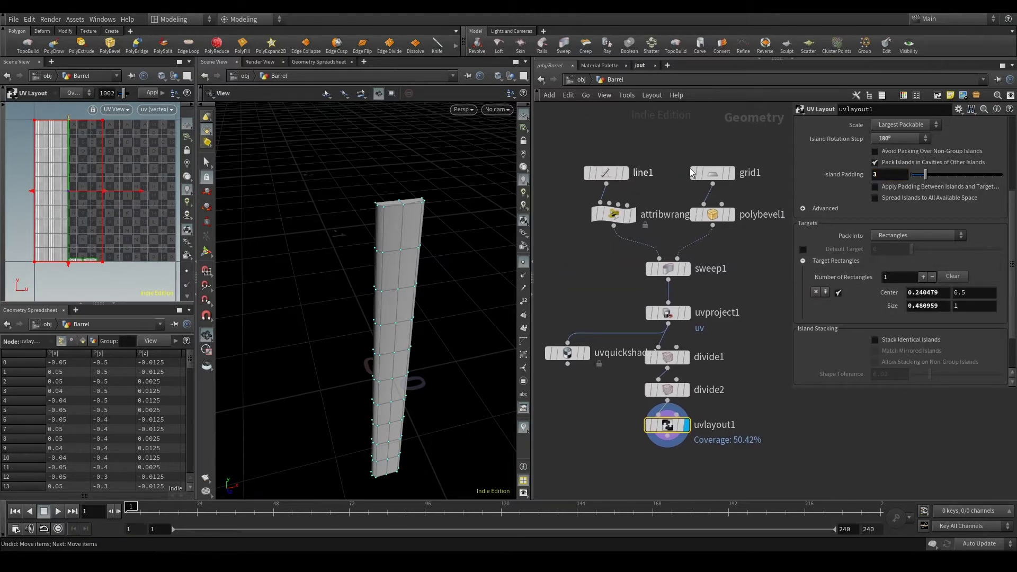
click(712, 173)
- Copy grid1's Size parameter and set the target rectangle Center X to 0.5
click(896, 166)
right_click(895, 166)
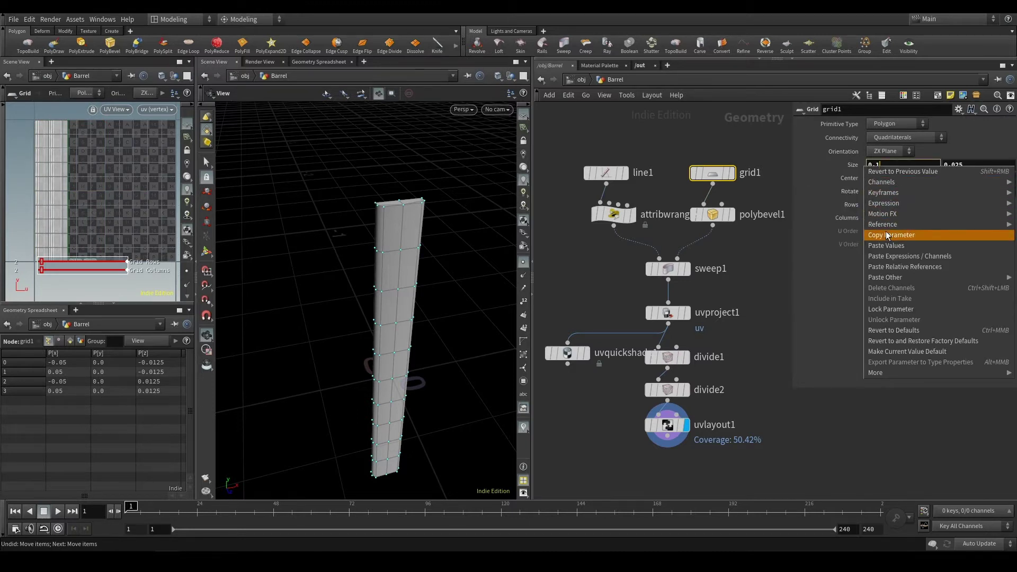
key(Escape)
click(667, 424)
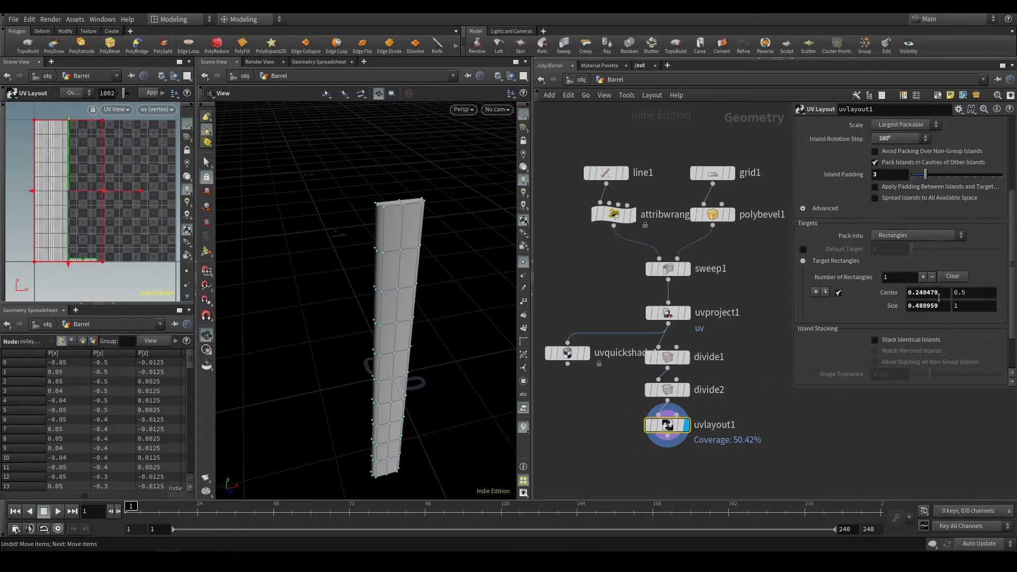
click(939, 293)
text(0.5)
key(Return)
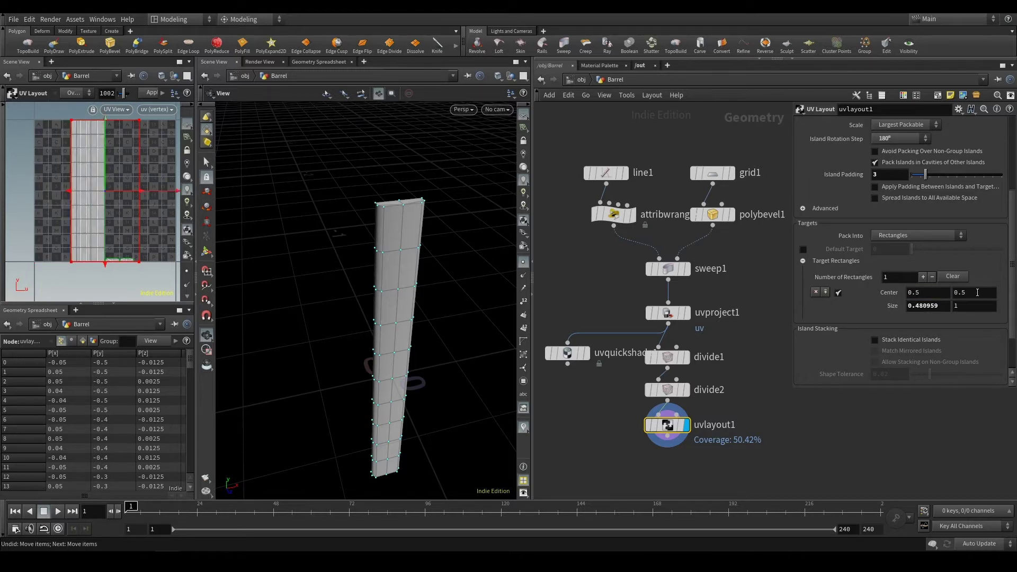
- Paste grid1 size references into the target rectangle Size expression
right_click(937, 306)
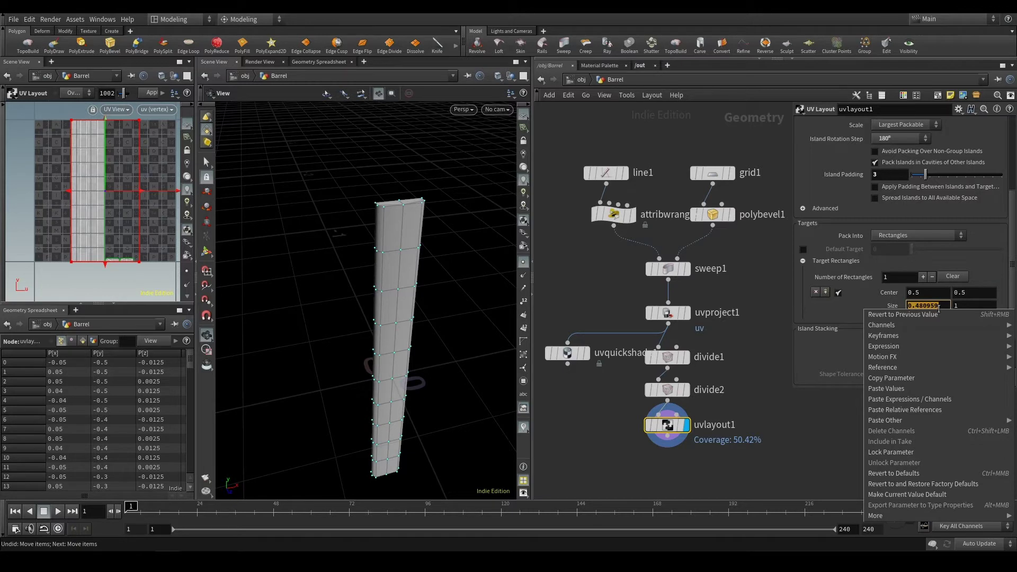
click(903, 411)
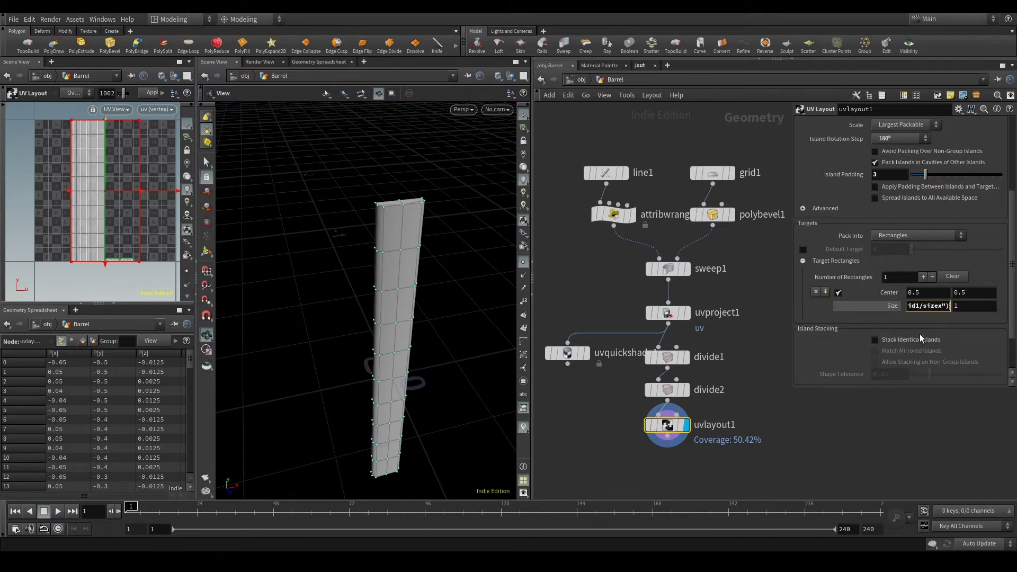
click(900, 307)
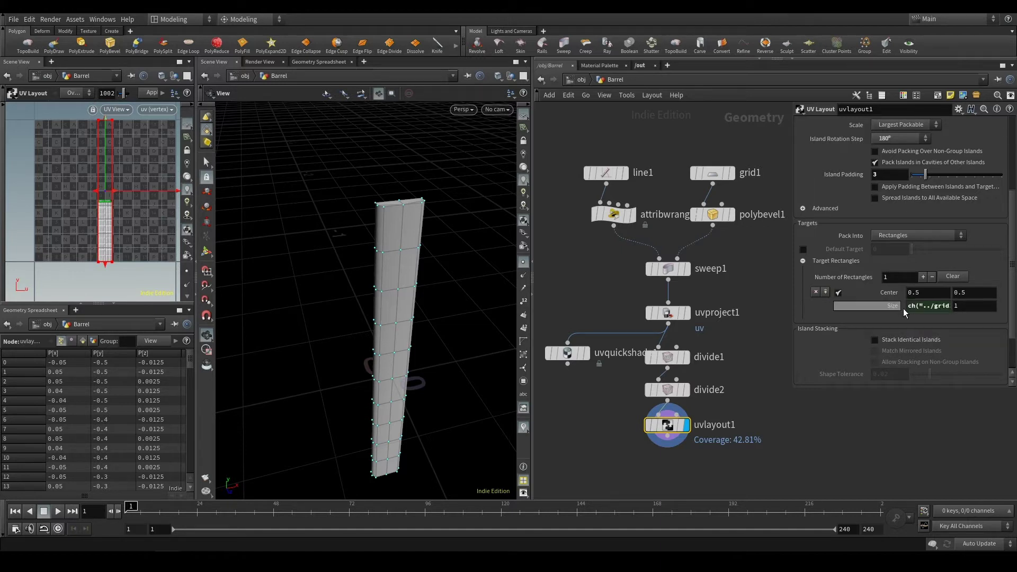
drag(988, 306, 909, 311)
click(981, 305)
text(,)
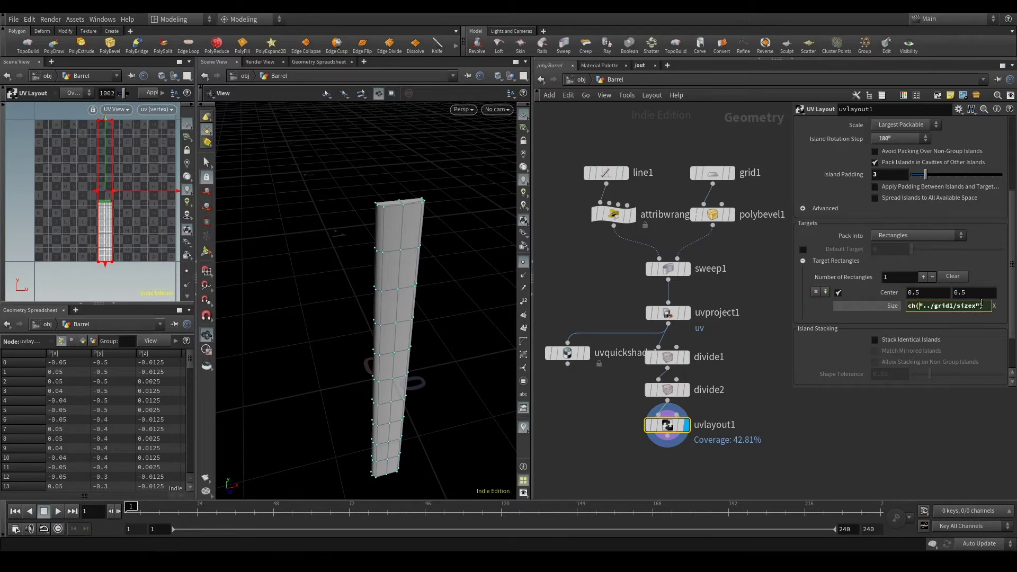
key(ctrl+v)
key(Return)
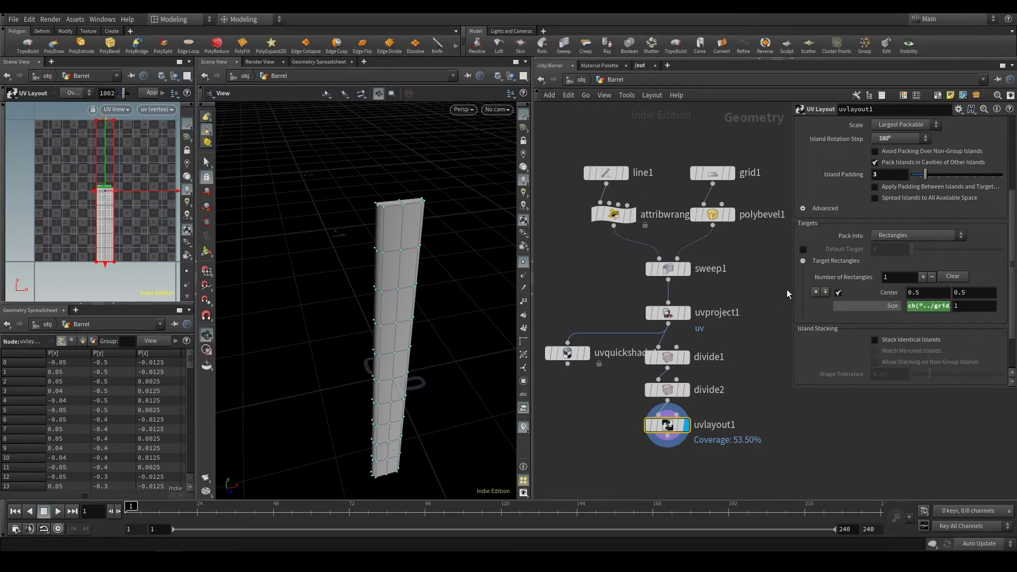
- Wrap the Size expression as (ch("../grid1/sizex")+ch("../grid1/sizey")) for 91.59% coverage
drag(787, 290, 610, 291)
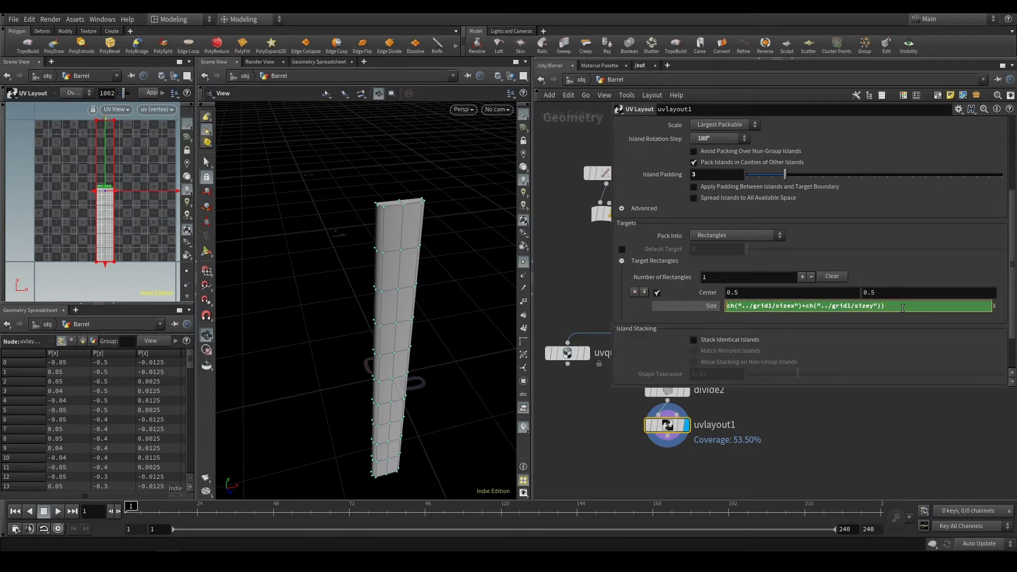
key(Home)
text(()
key(End)
text())
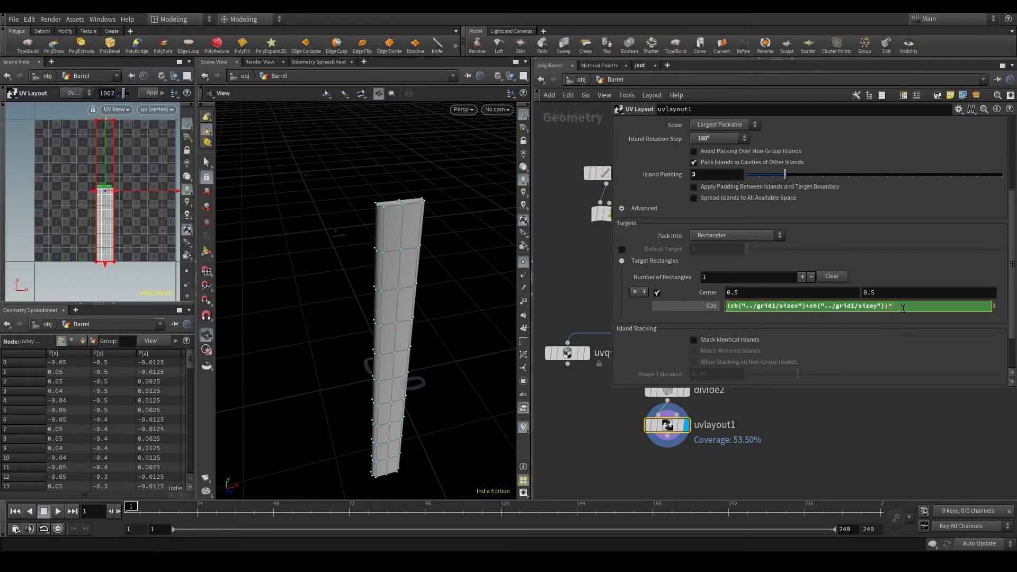
key(Return)
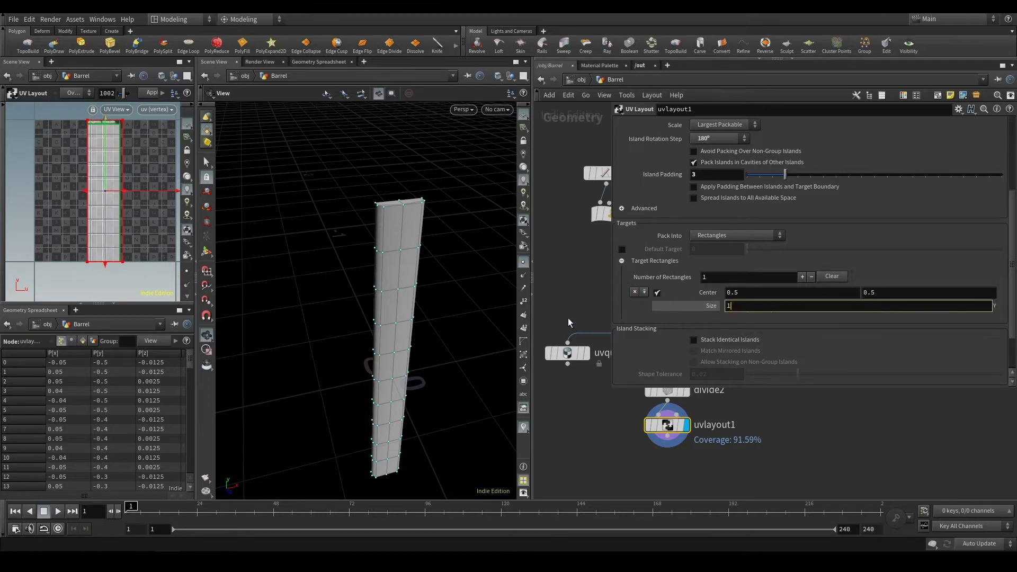
scroll(580, 265, down, 2)
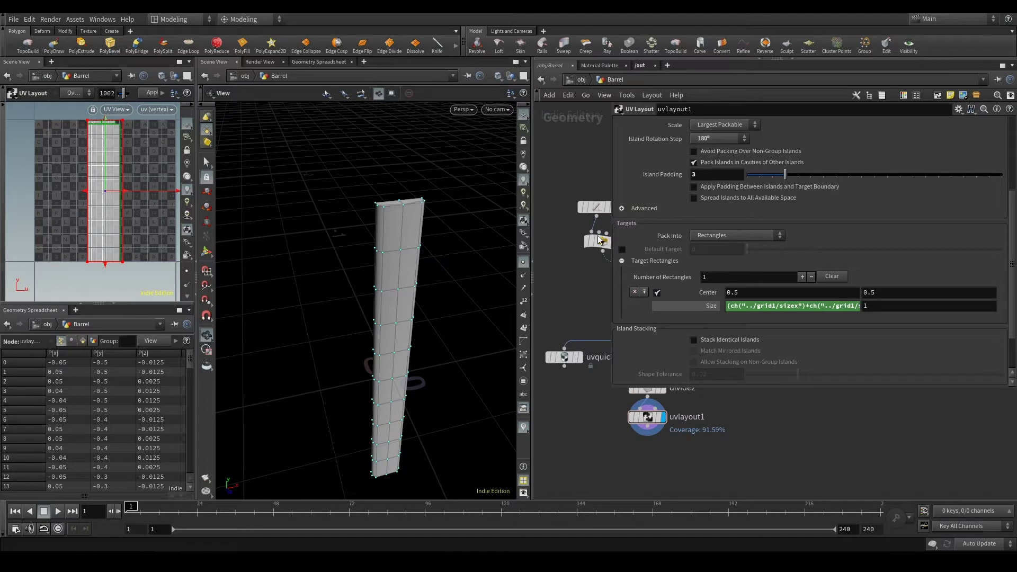
key(p)
click(595, 221)
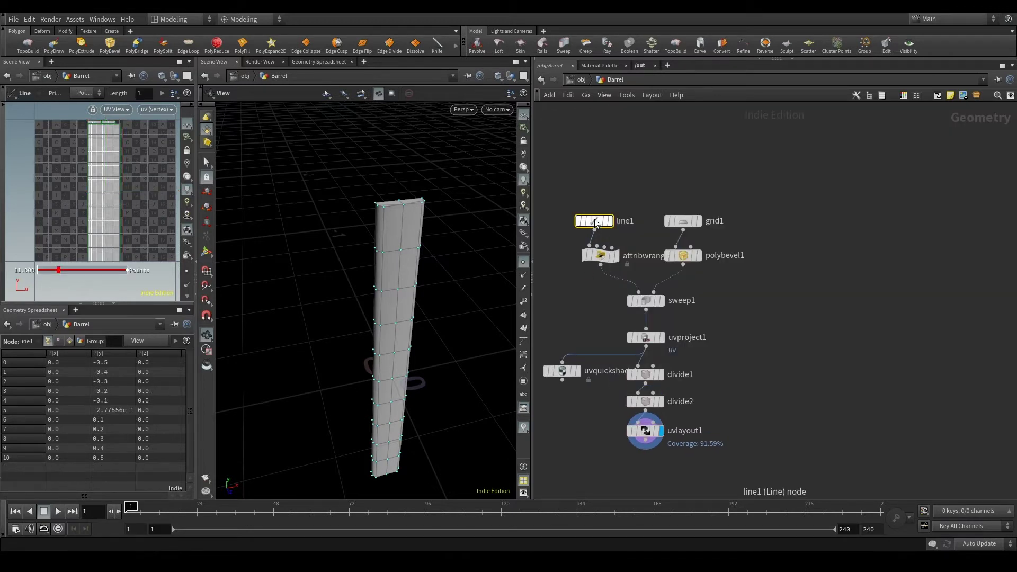
- Copy line1's Length and paste it as a dist reference into uvlayout1's Size
key(p)
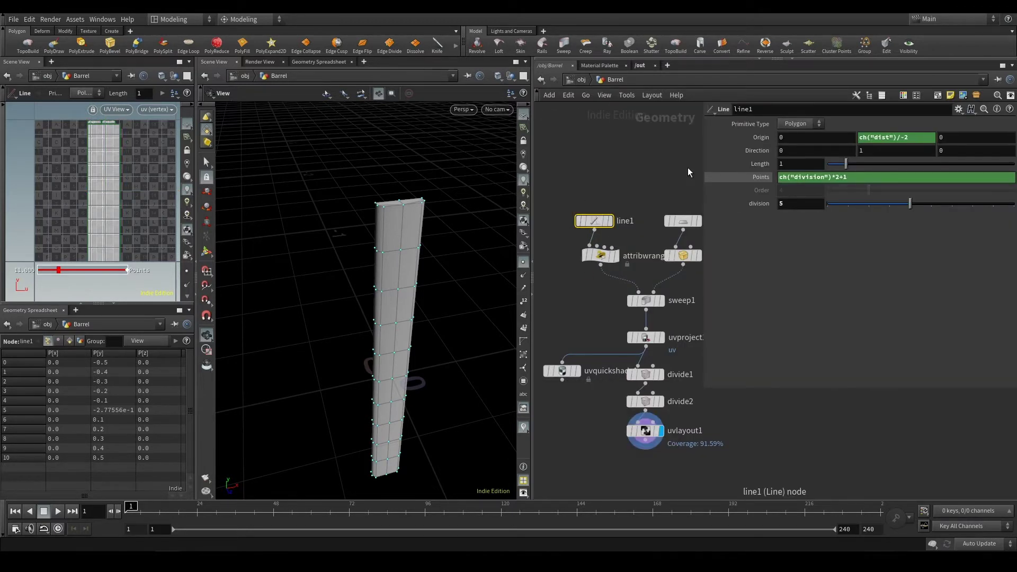
drag(701, 157, 789, 157)
right_click(869, 163)
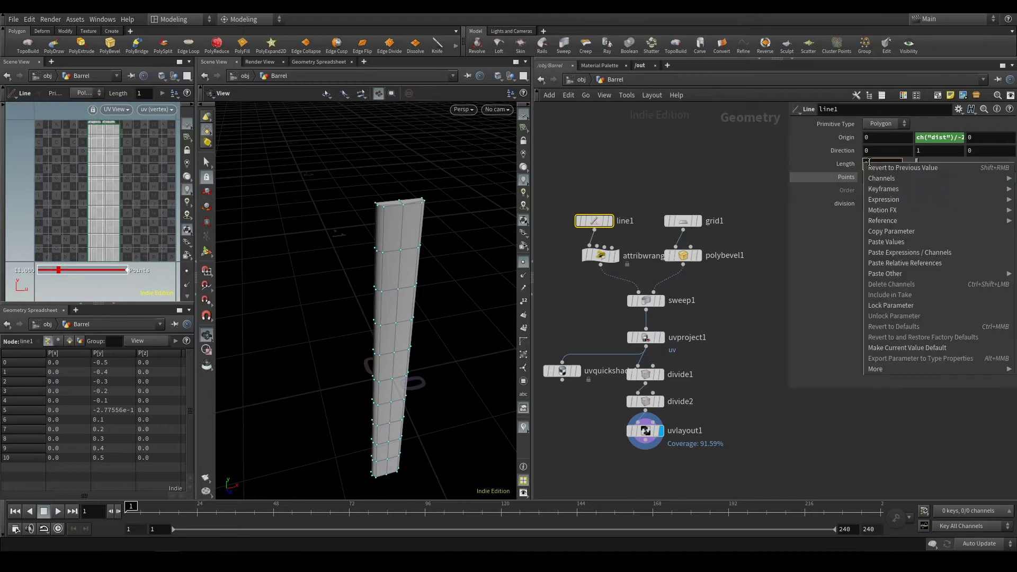
click(901, 263)
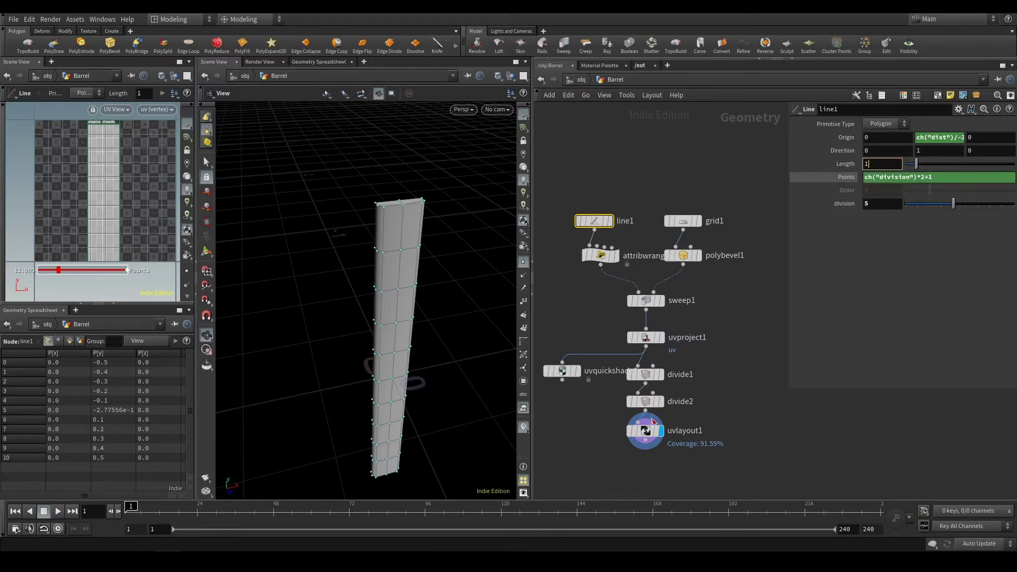
click(648, 433)
right_click(962, 305)
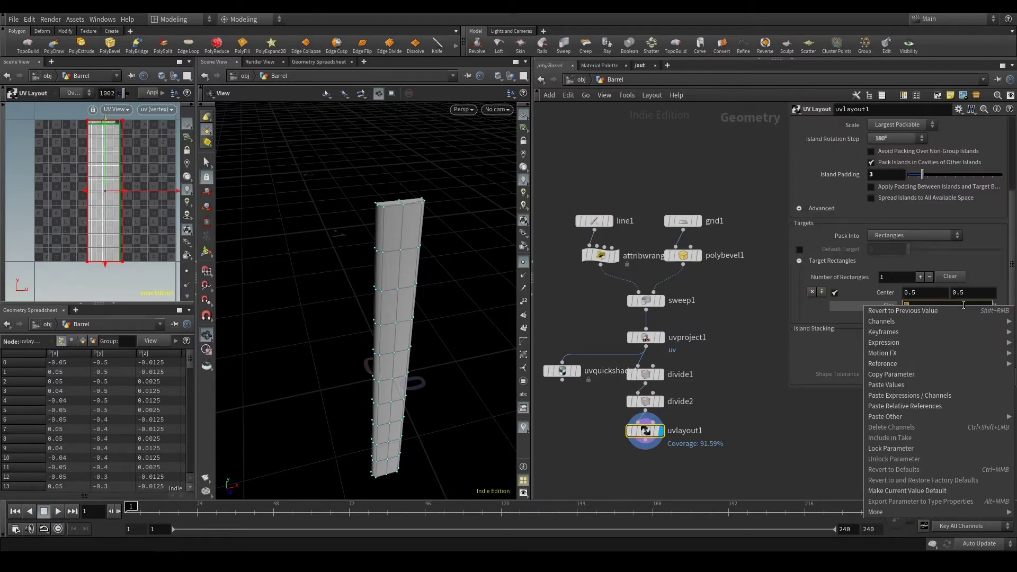
click(925, 399)
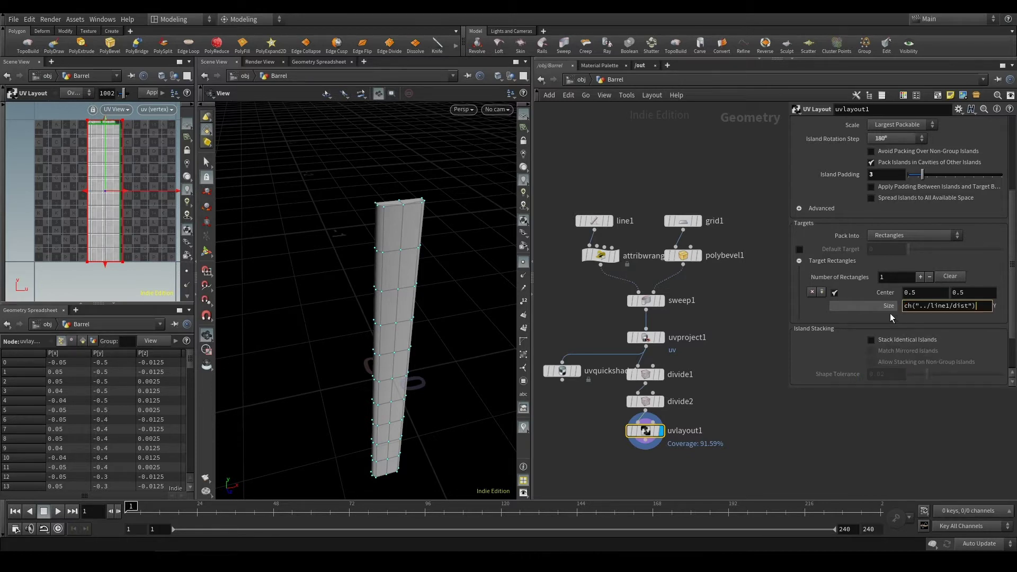
key(Return)
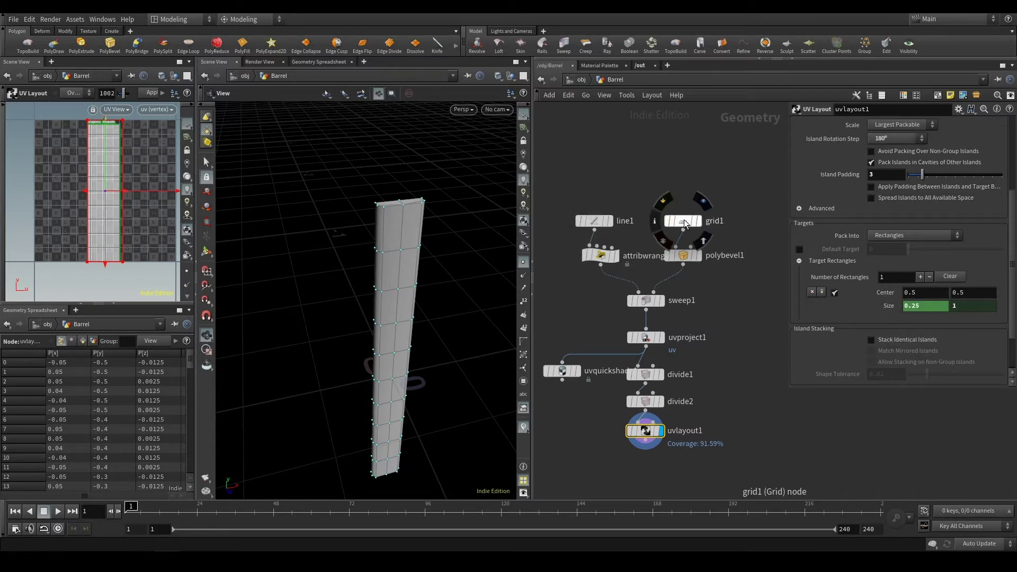
- Make Size Y line1's dist plus grid1's size y (1.025), reaching 94.04% coverage
click(683, 220)
right_click(950, 165)
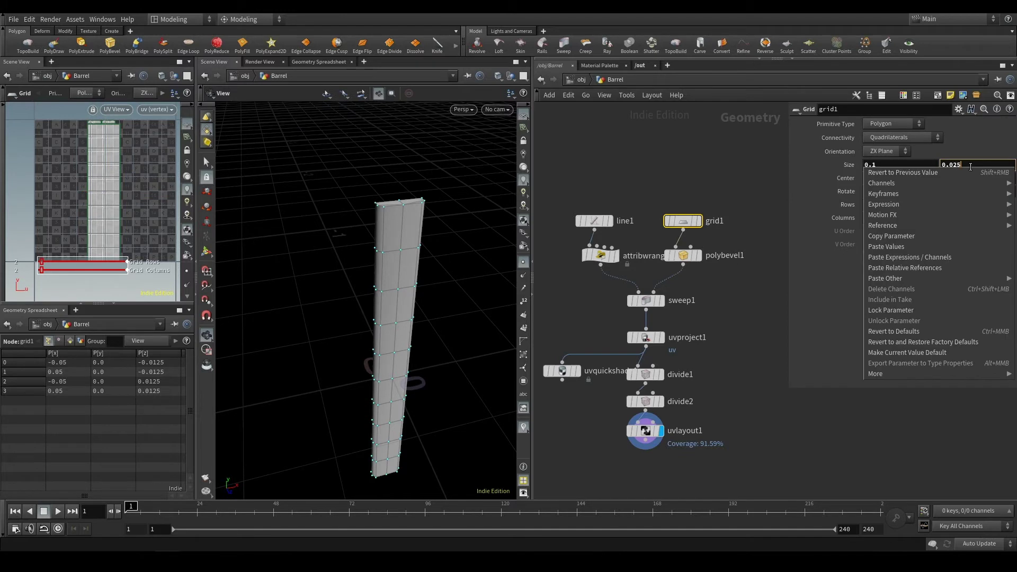
click(935, 236)
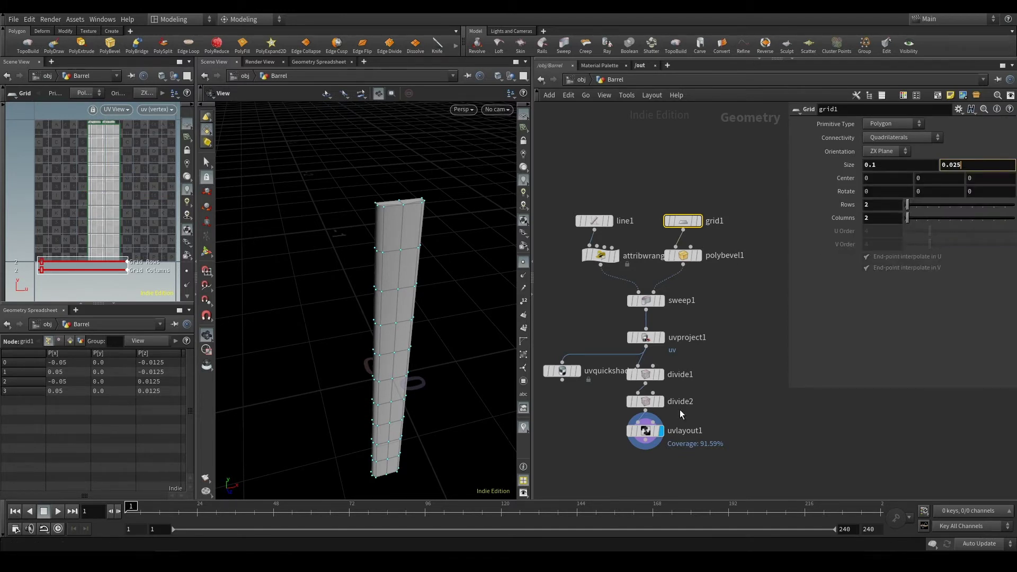
click(646, 430)
click(958, 306)
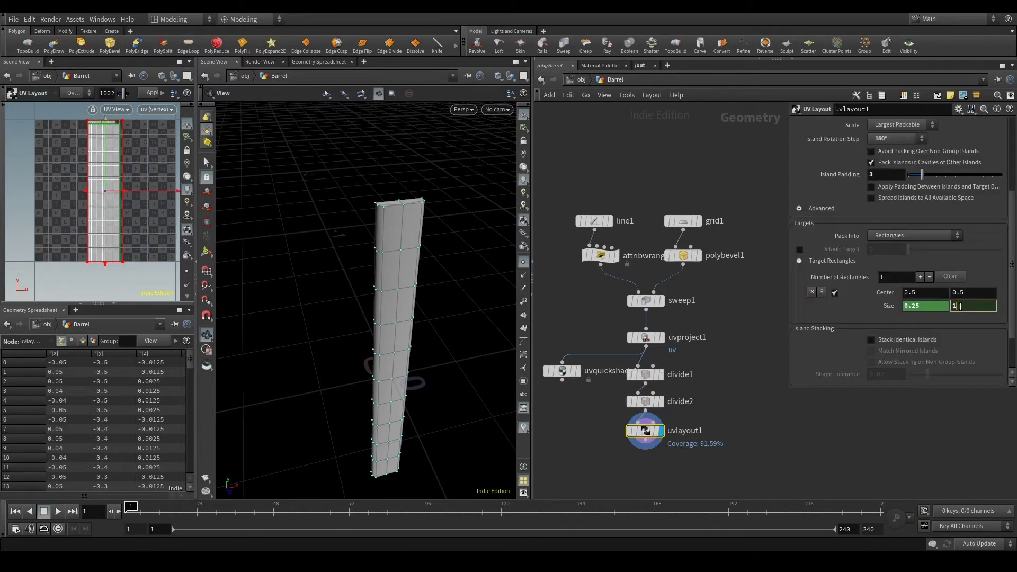
key(ctrl+v)
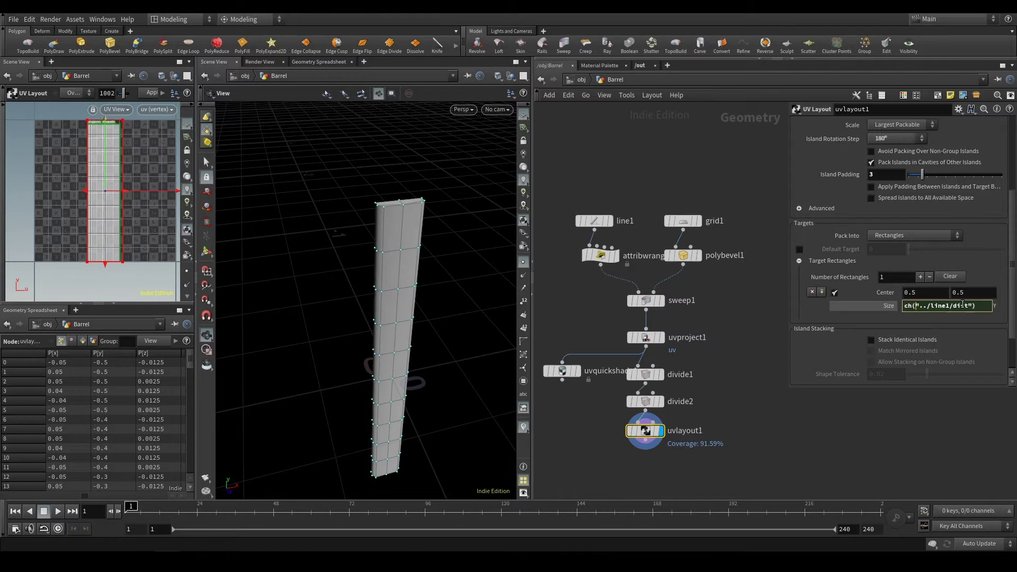
right_click(983, 305)
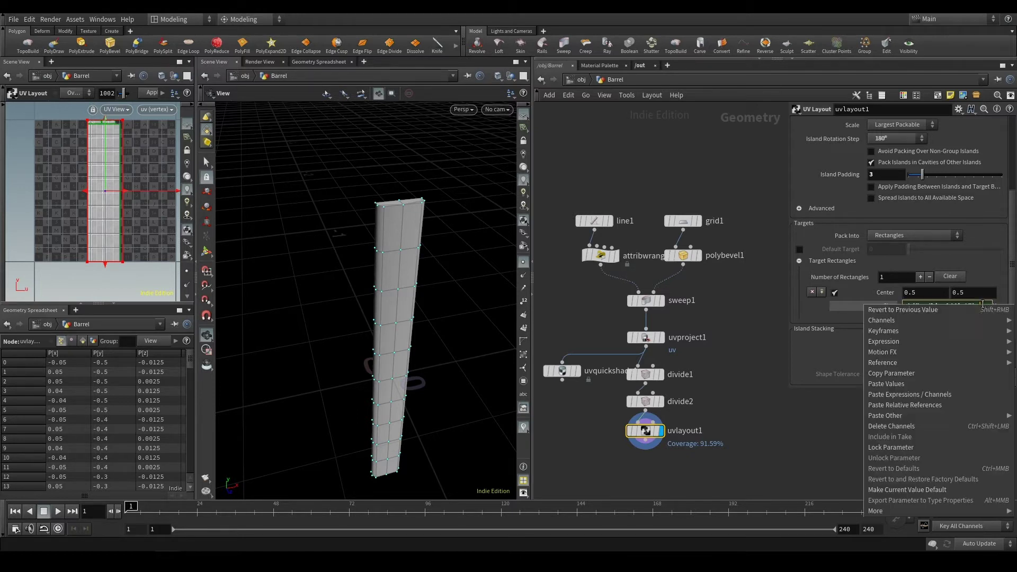
click(900, 407)
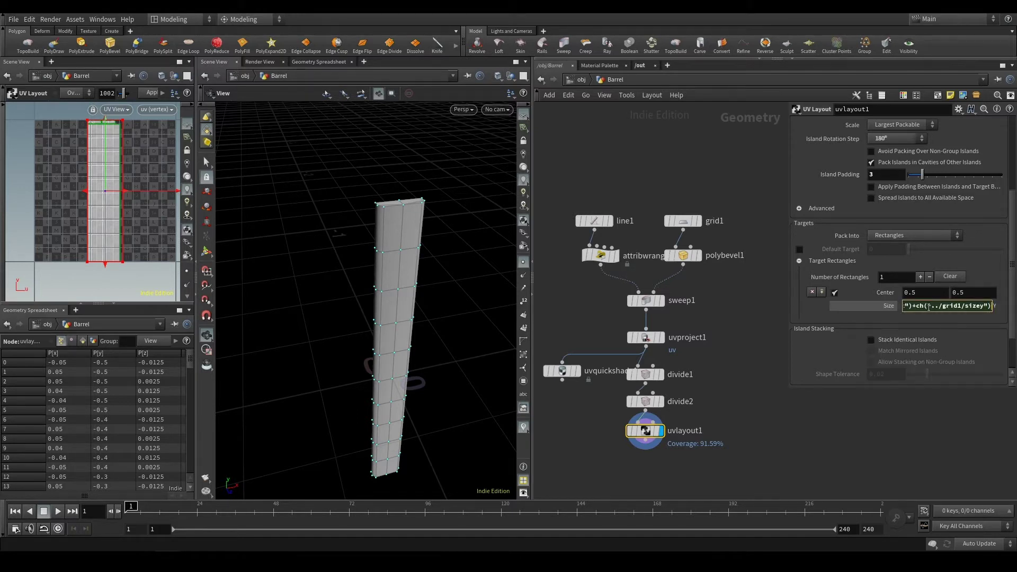
key(Return)
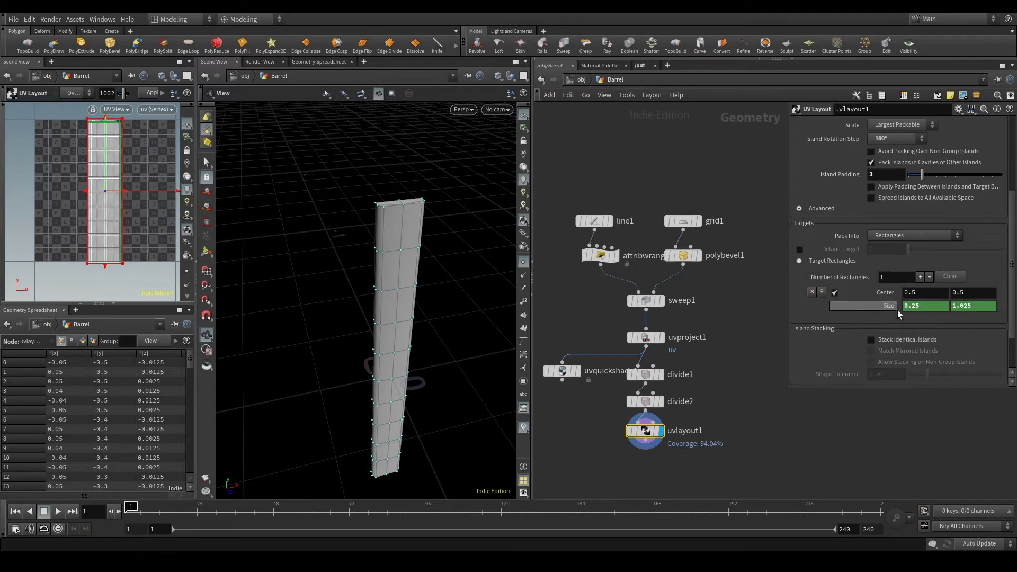
drag(899, 313, 922, 303)
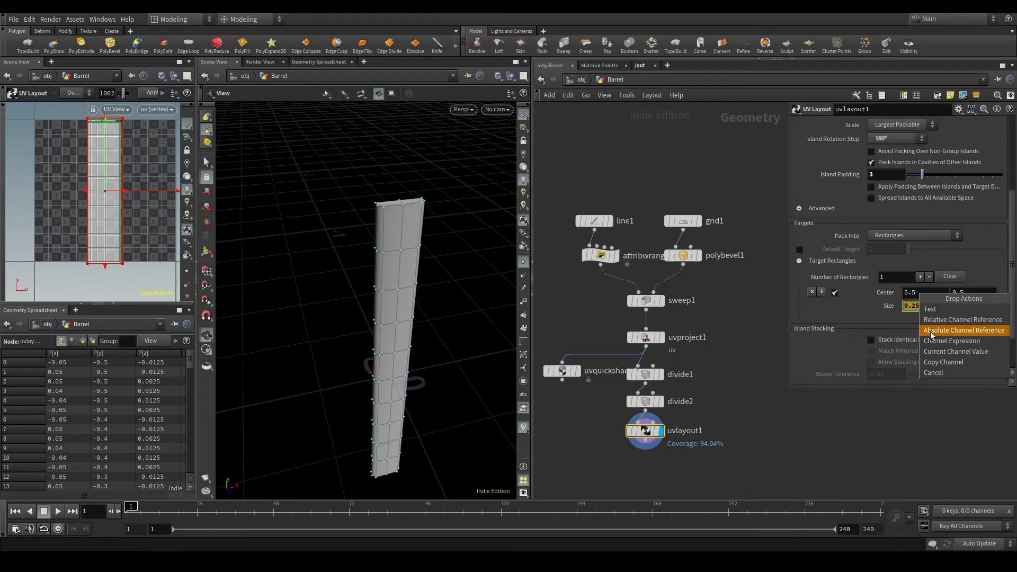
- Set Center X to ch("rect_size0x")/2 and Center Y to ch("rect_size0y")/2
click(932, 320)
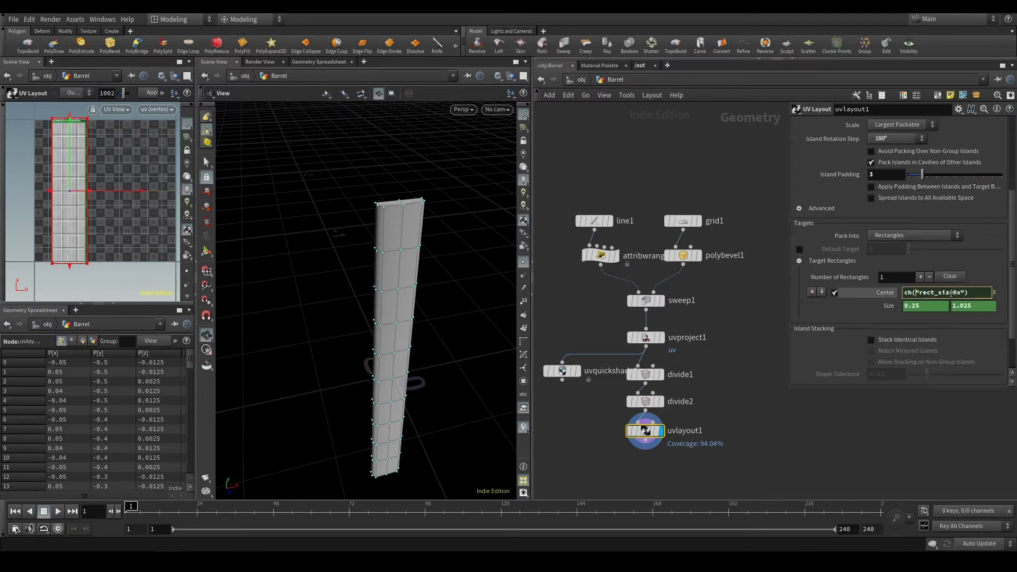
key(Return)
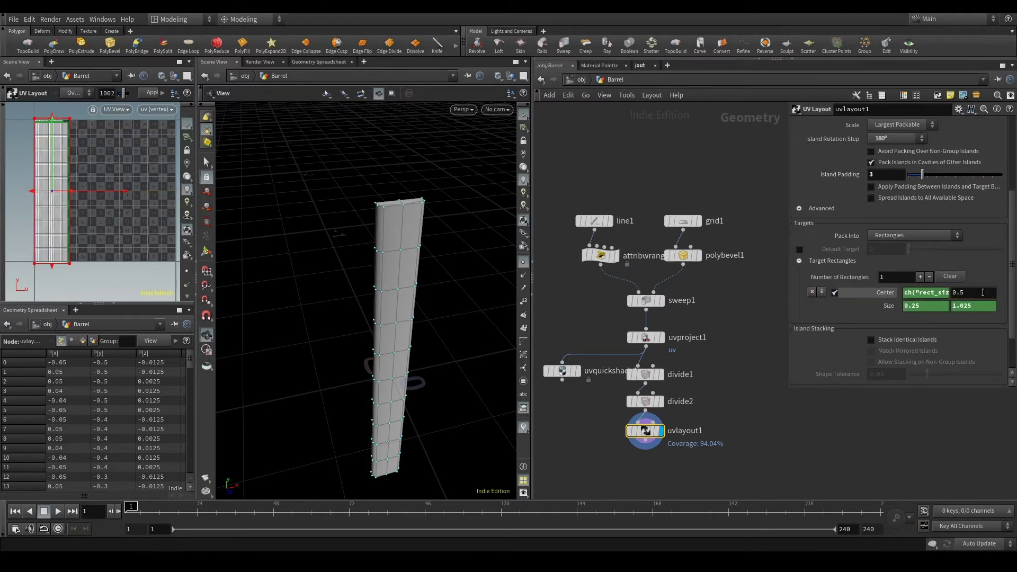
click(976, 305)
right_click(972, 292)
click(965, 322)
click(985, 294)
key(Return)
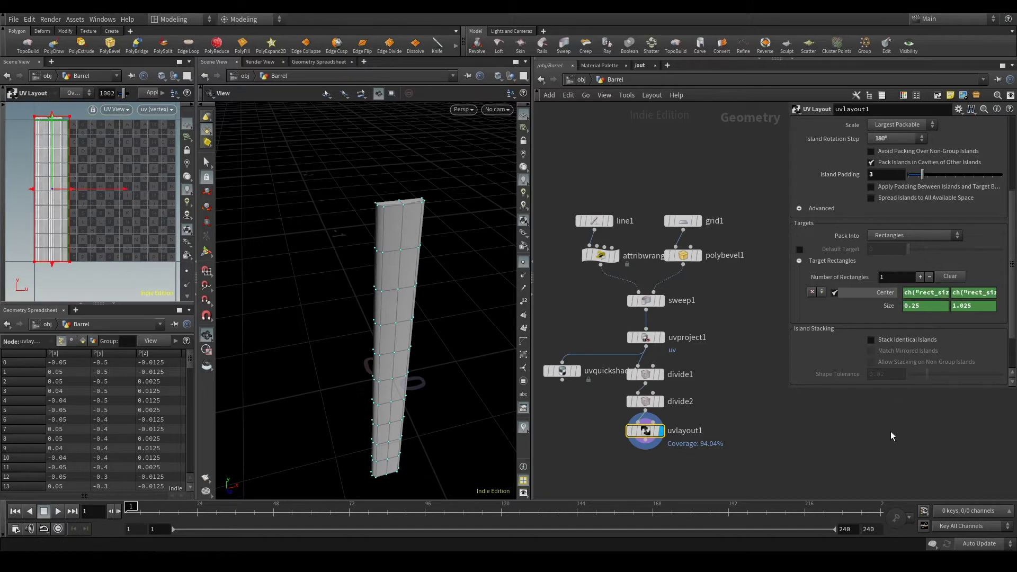
- Save the scene and pan the UV view to inspect the recentred island
key(ctrl+s)
key(Escape)
mouse_move(101, 230)
middle_down()
mouse_move(117, 237)
mouse_move(108, 239)
middle_up()
key(Return)
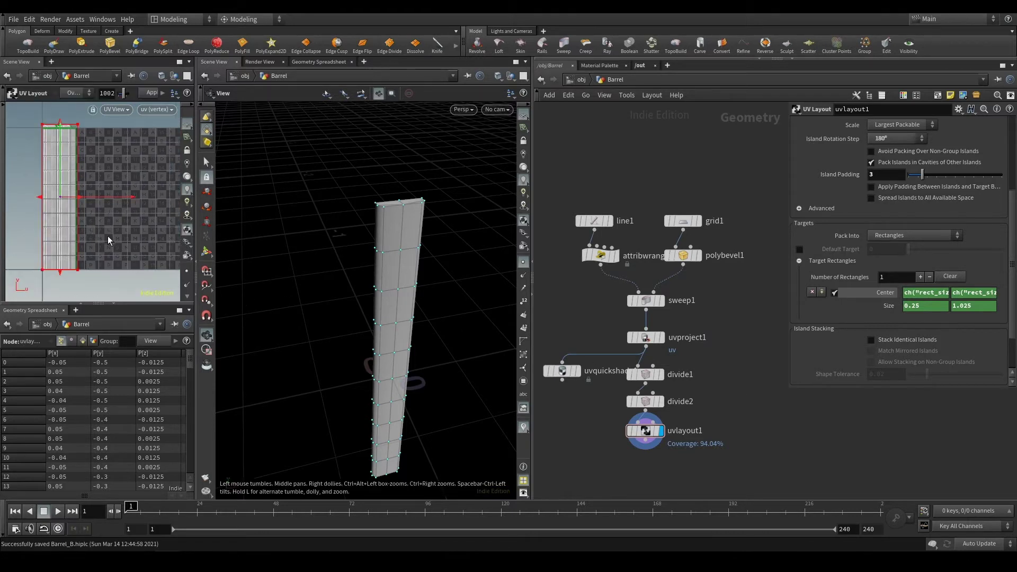
- Wire uvquickshade1 after uvlayout1 to show the lettered checker pattern
drag(566, 375, 592, 457)
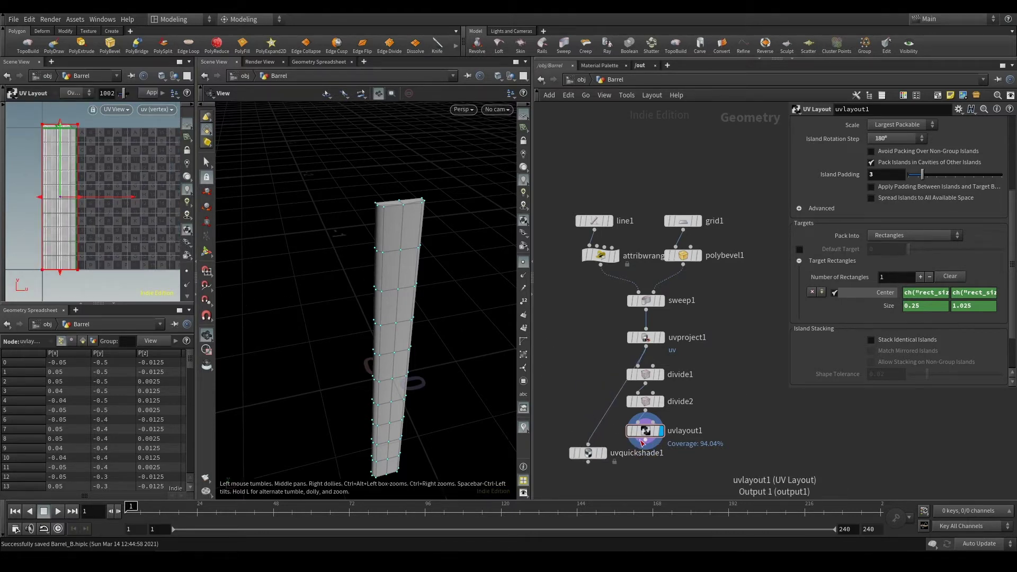
click(592, 456)
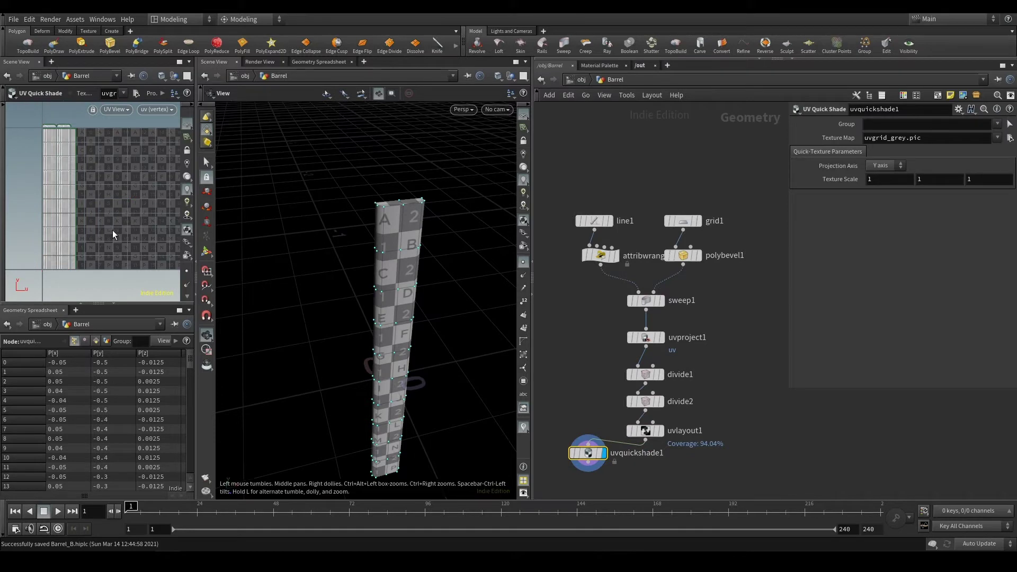
middle_drag(117, 236, 122, 245)
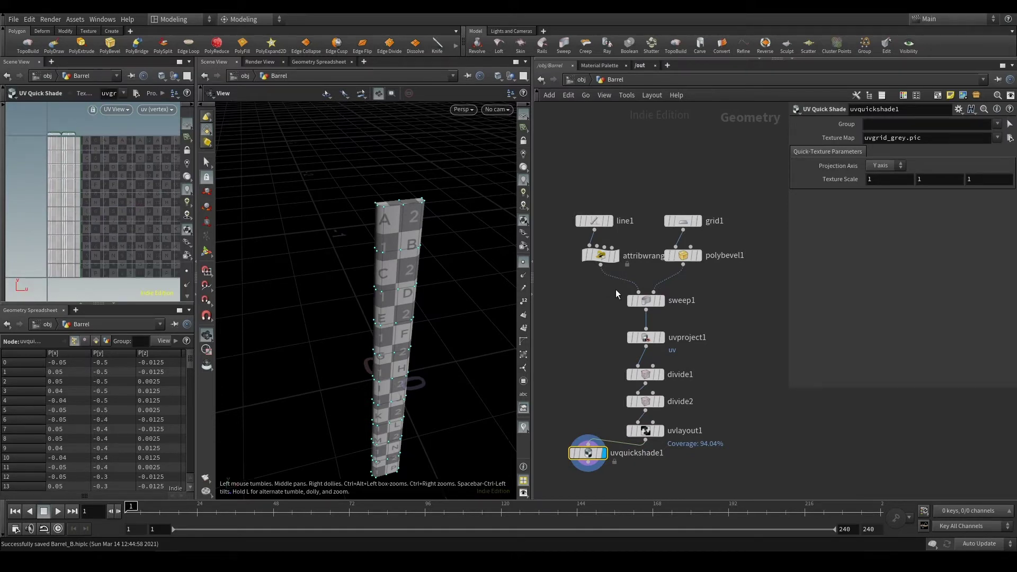
- Shorten line1's Length to 0.63, try changing grid1's Size, then undo it
click(597, 224)
drag(917, 167, 912, 166)
click(686, 220)
mouse_move(967, 165)
middle_down()
mouse_move(968, 185)
mouse_move(1011, 180)
middle_up()
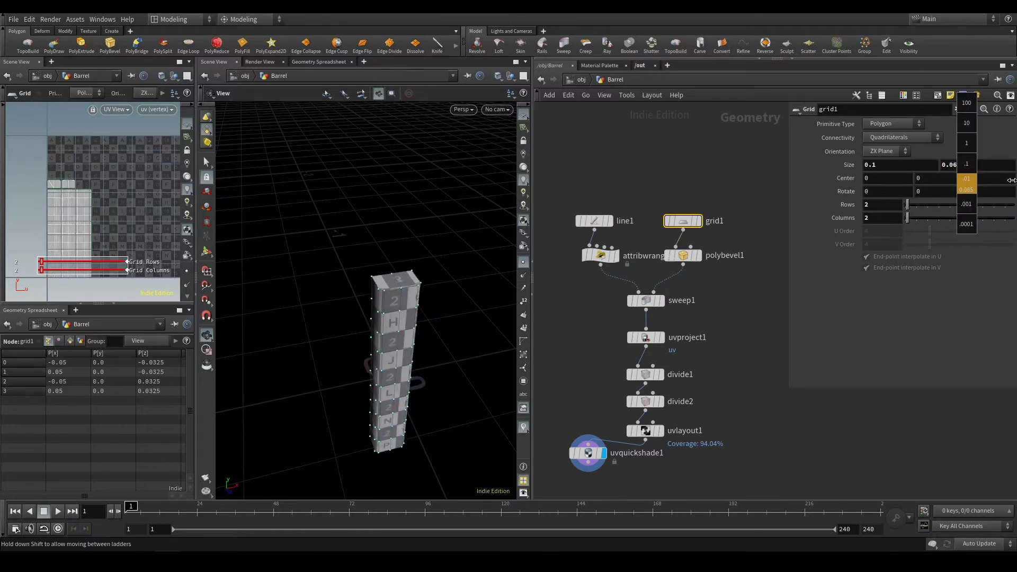
middle_drag(1011, 180, 1016, 180)
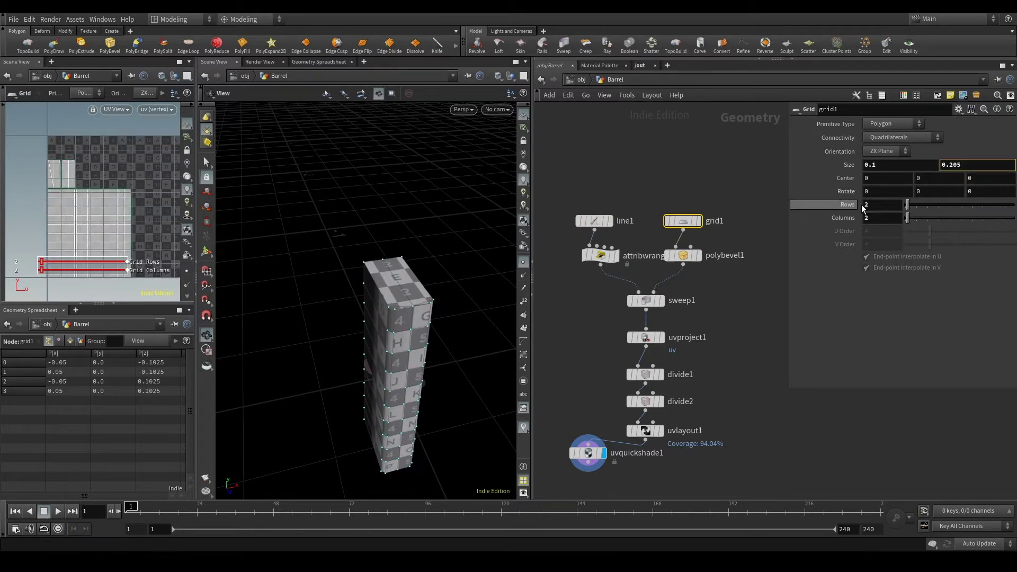
key(ctrl+z)
middle_drag(682, 188, 678, 176)
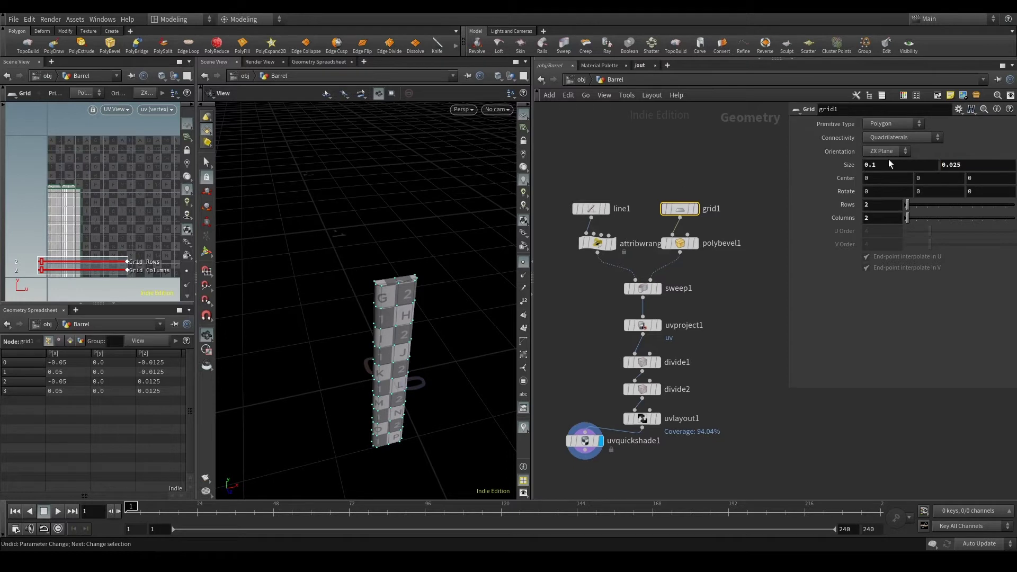
click(603, 204)
- Set line1's Length back to 1 and save the scene
click(886, 163)
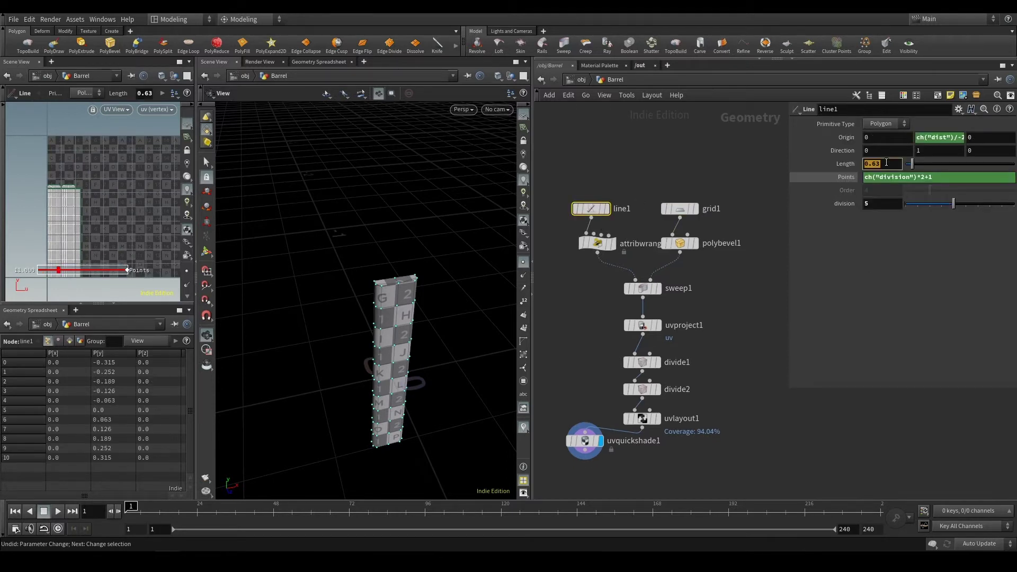
text(1)
key(Return)
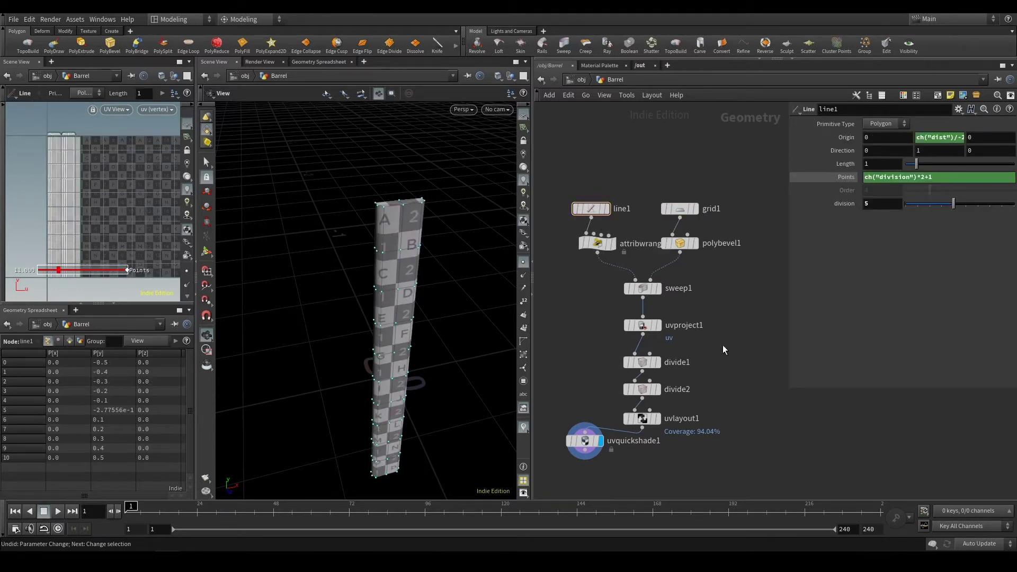
middle_drag(723, 340, 727, 292)
scroll(727, 291, down, 2)
key(ctrl+s)
- Reposition uvquickshade1 in the network editor and orbit the viewport around the stave
drag(615, 362, 610, 372)
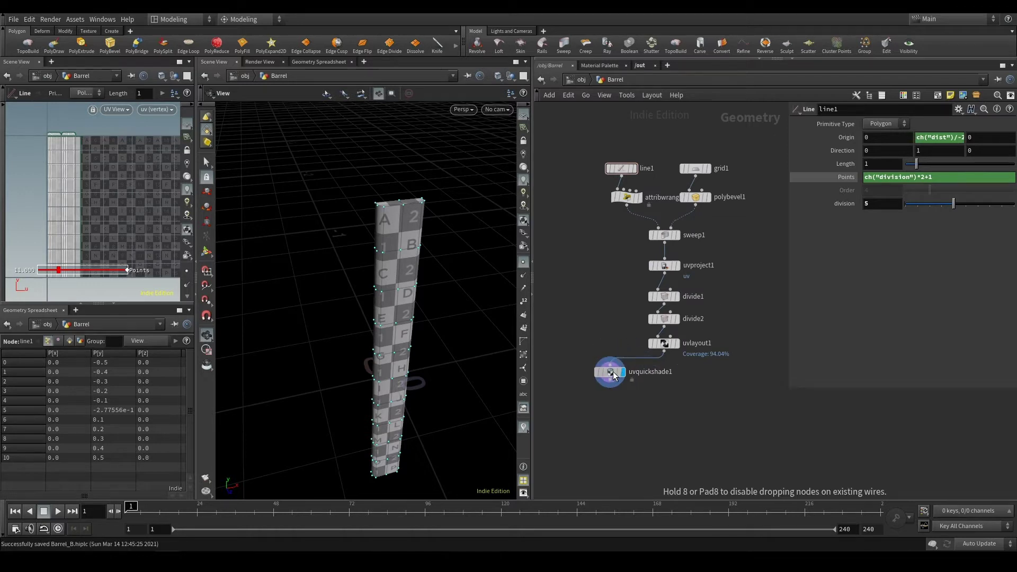
middle_drag(689, 398, 653, 395)
drag(371, 371, 334, 367)
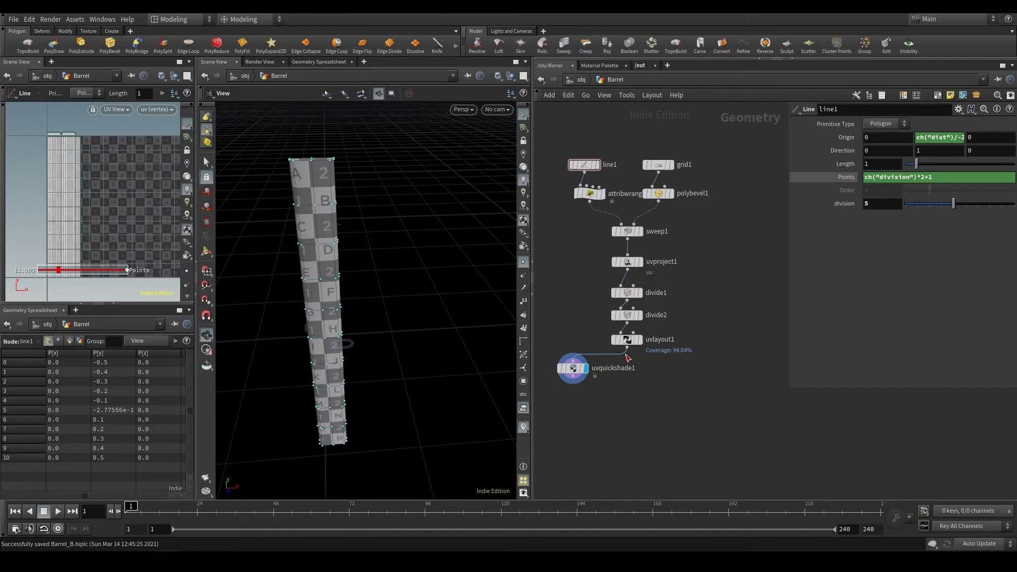
scroll(644, 364, up, 1)
scroll(644, 364, up, 2)
scroll(726, 335, up, 2)
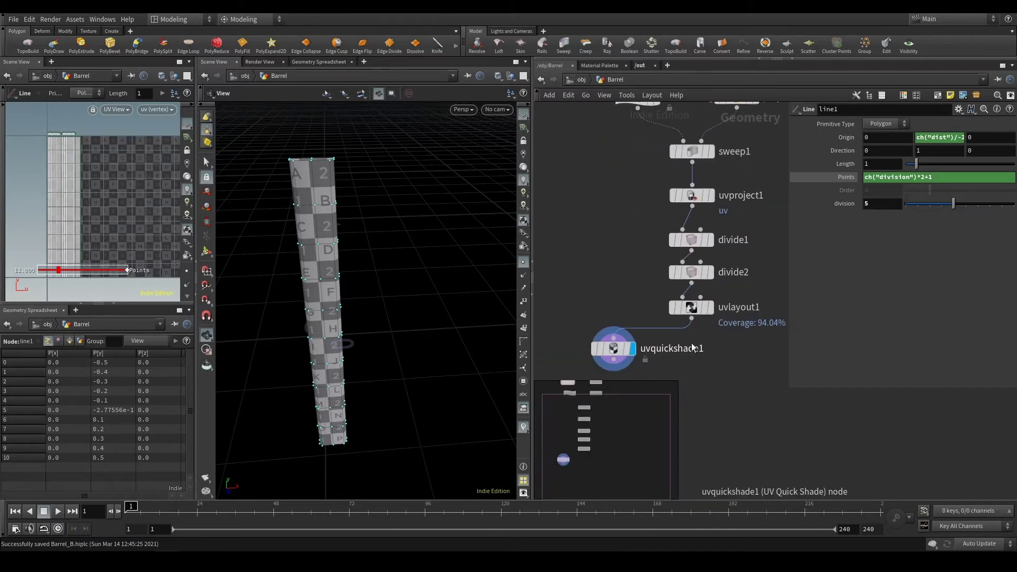
drag(594, 354, 549, 357)
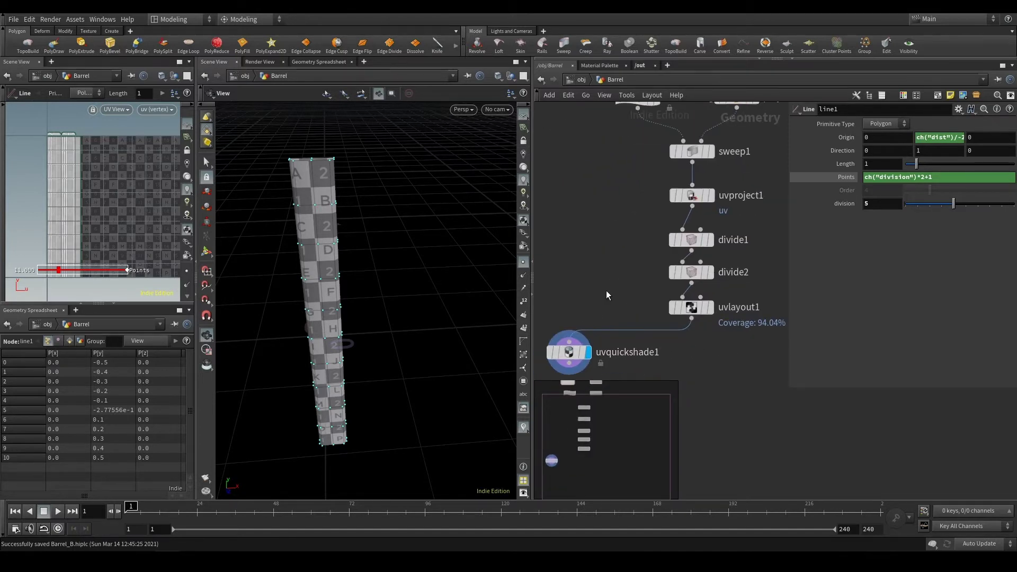
key(Tab)
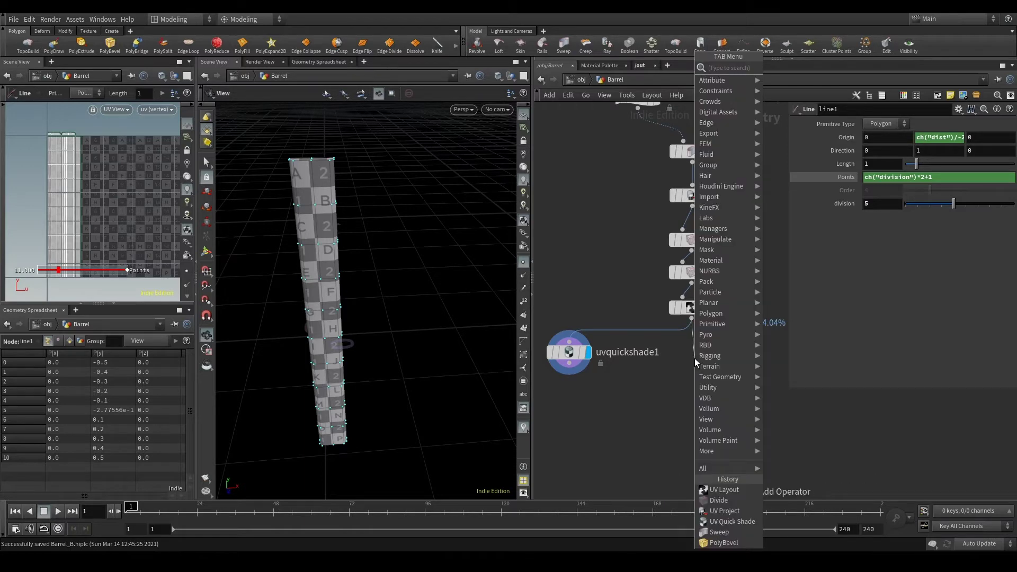
- Add a Group Create node after uvlayout1 and rename it centerP
text(group)
key(Return)
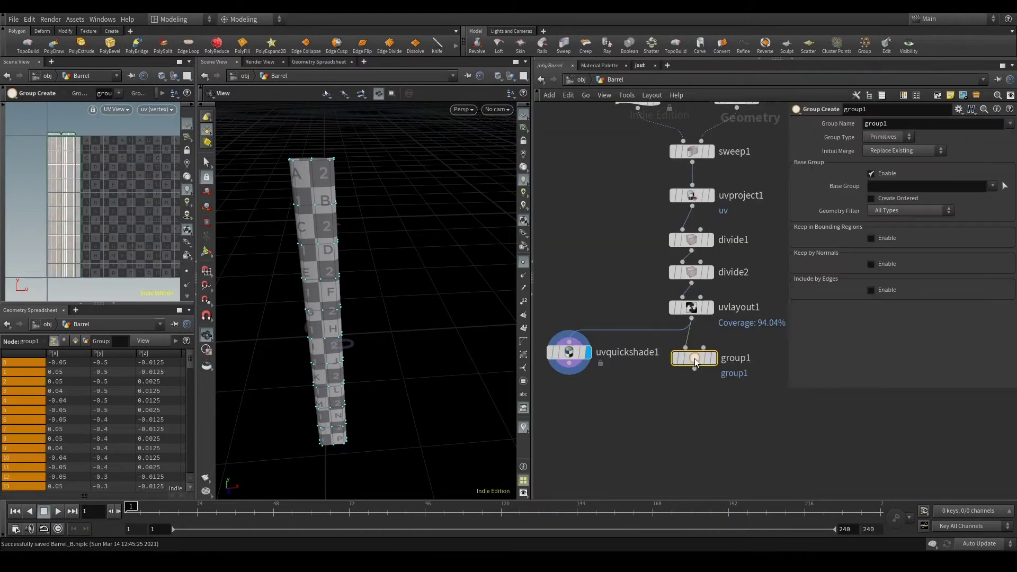
middle_drag(695, 358, 625, 370)
double_click(671, 369)
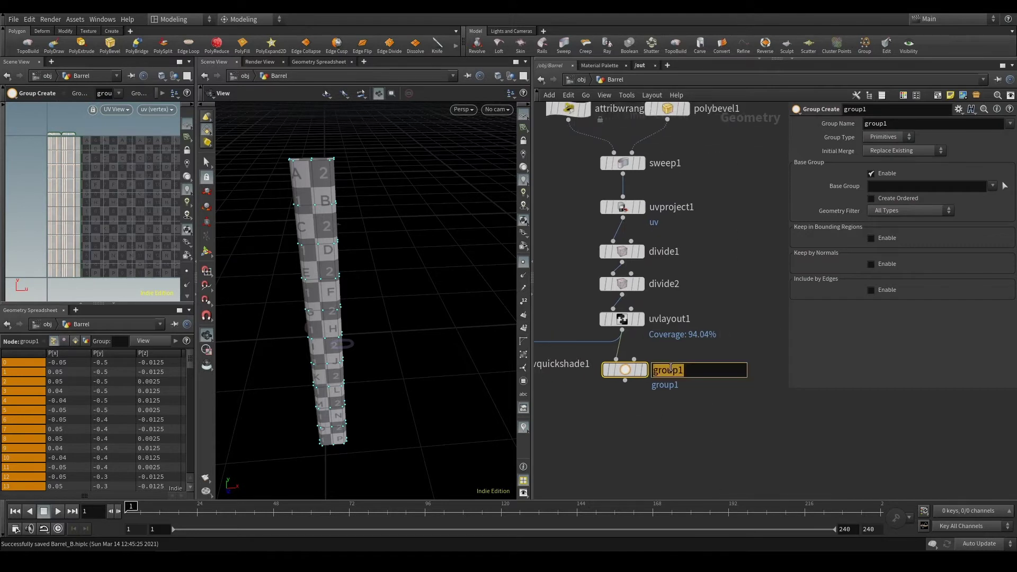
text(centerP)
key(Return)
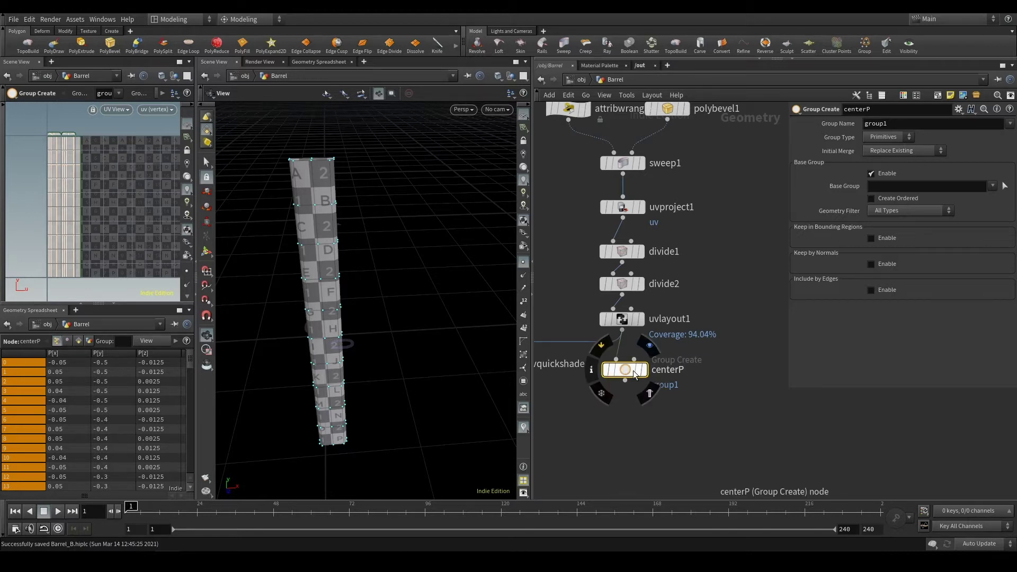
mouse_move(624, 370)
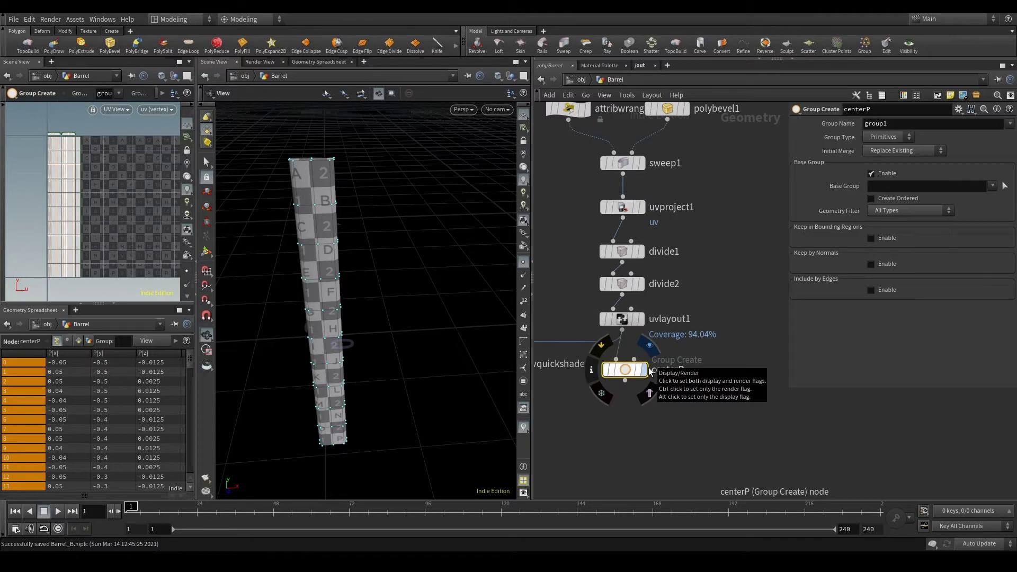
- Set Group Name to $OS, type Points, base group off, bounding region on
click(914, 123)
text($OS)
key(Return)
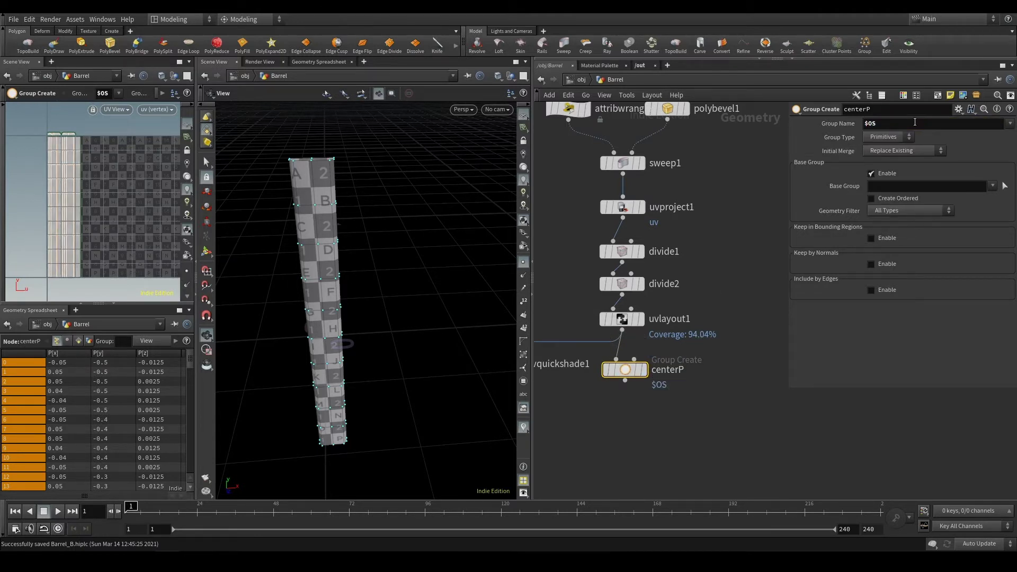
click(888, 137)
click(882, 150)
click(871, 173)
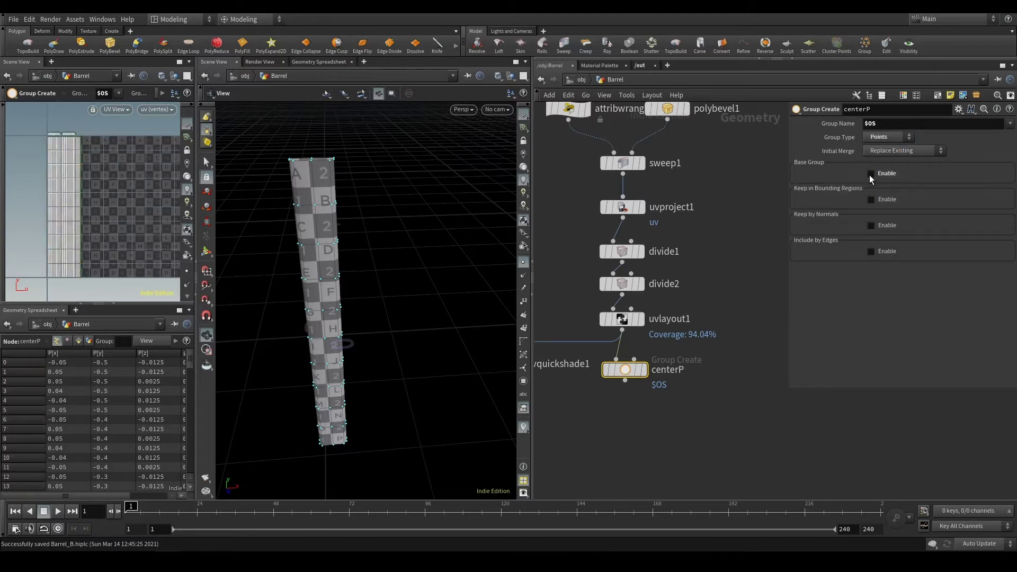
click(871, 199)
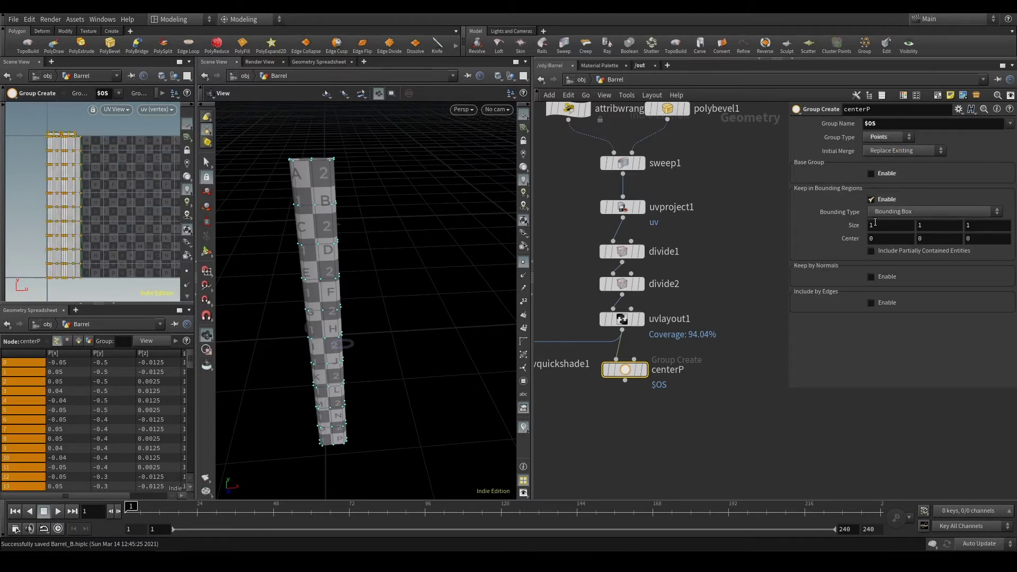
click(643, 369)
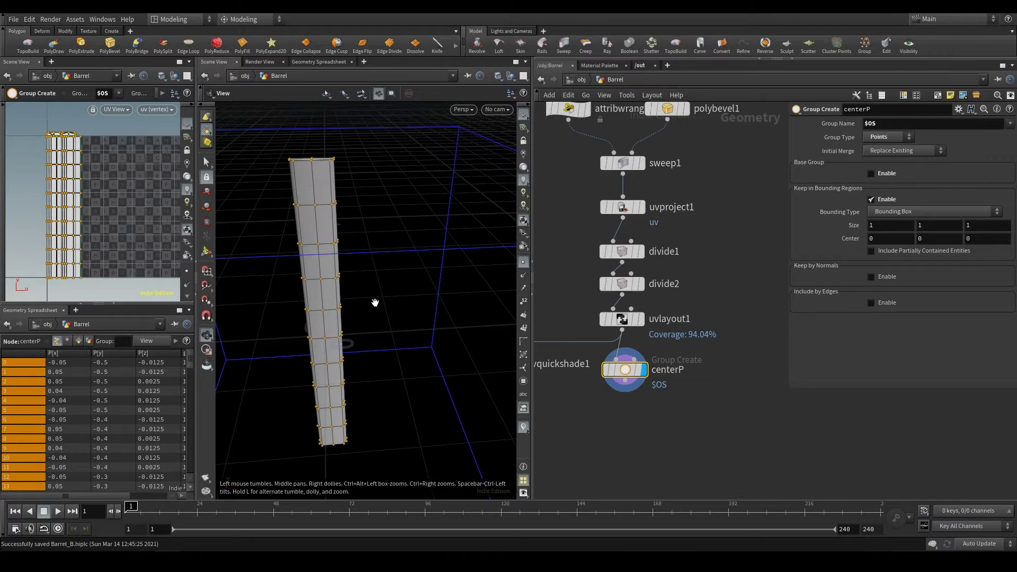
mouse_move(366, 326)
mouse_down()
mouse_move(399, 261)
mouse_move(391, 270)
mouse_up()
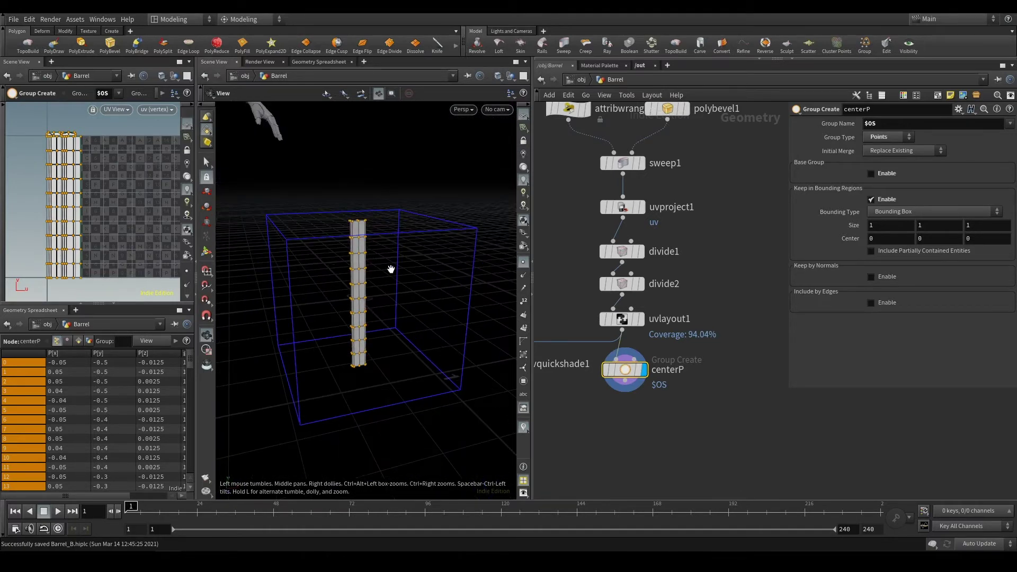
- Set the bounding box Size Y to 0.01 to isolate the middle ring
click(932, 224)
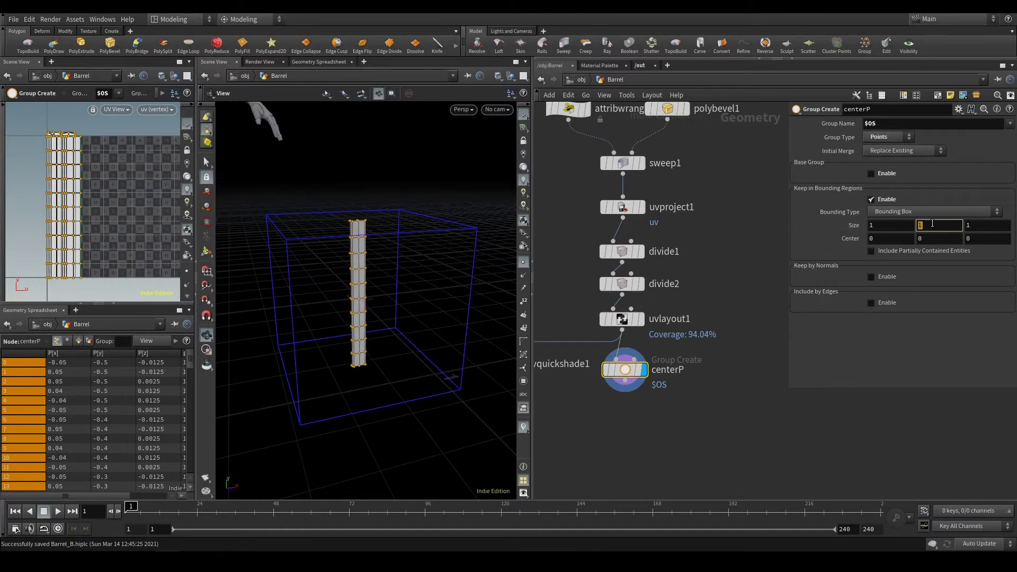
text(0.1)
key(Return)
click(932, 224)
text(0.01)
key(Return)
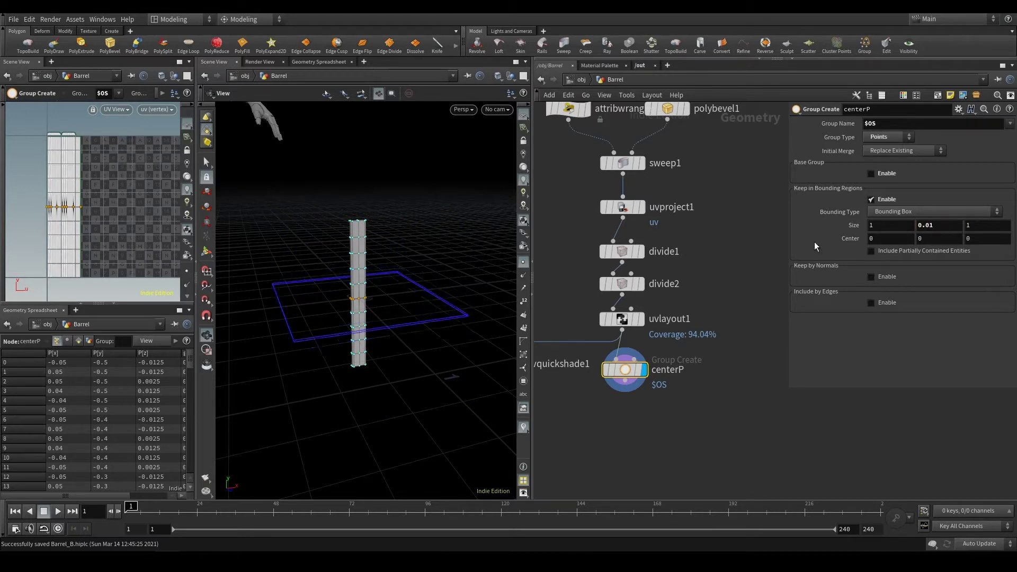
- Select grid1 and bring up the options for its width value
middle_drag(719, 217, 727, 305)
click(672, 155)
click(899, 165)
right_click(879, 169)
- Link centerP's bounding box size to grid1's width and depth, with a 0.01 height
click(878, 237)
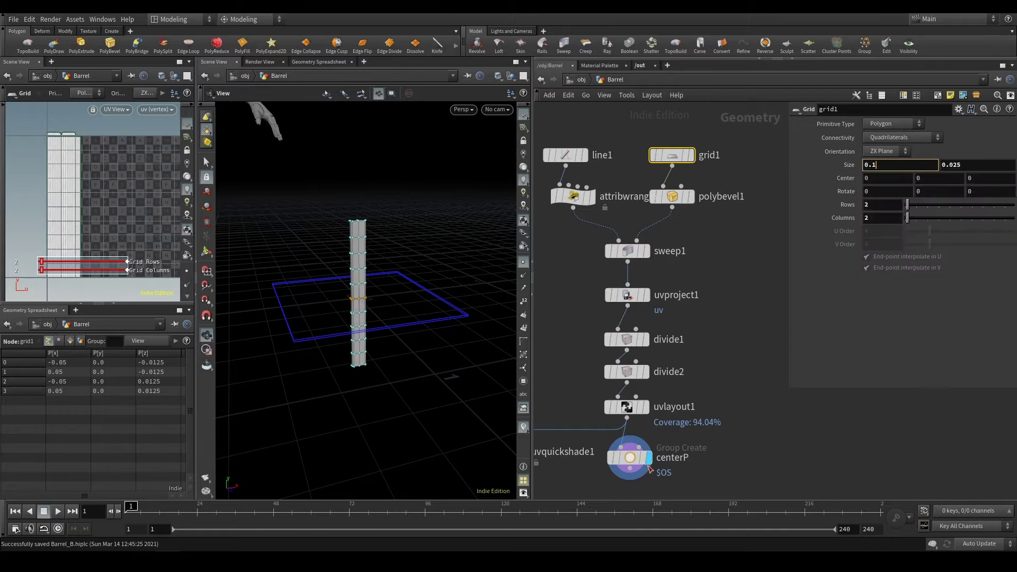
click(630, 457)
click(897, 229)
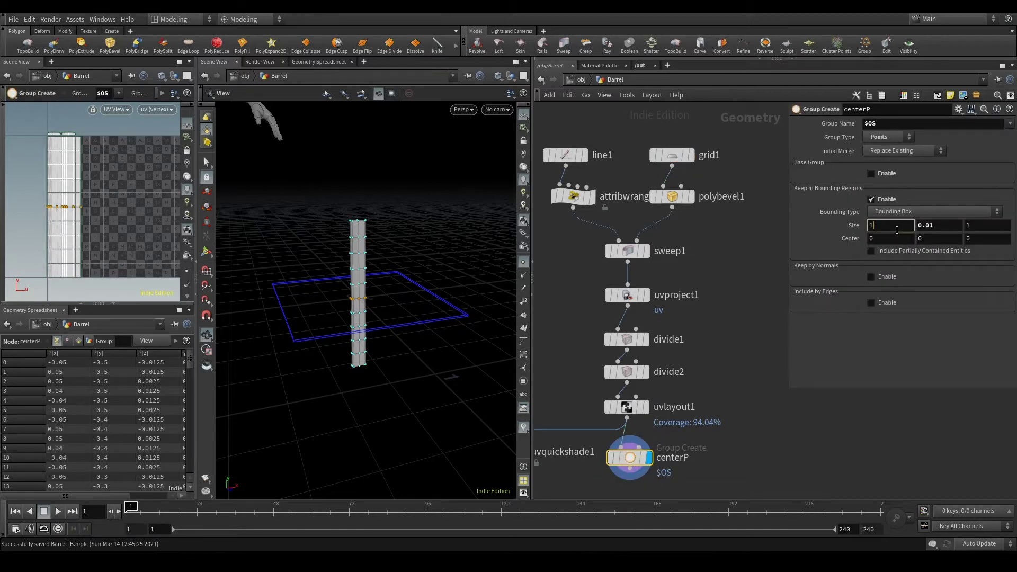
right_click(896, 229)
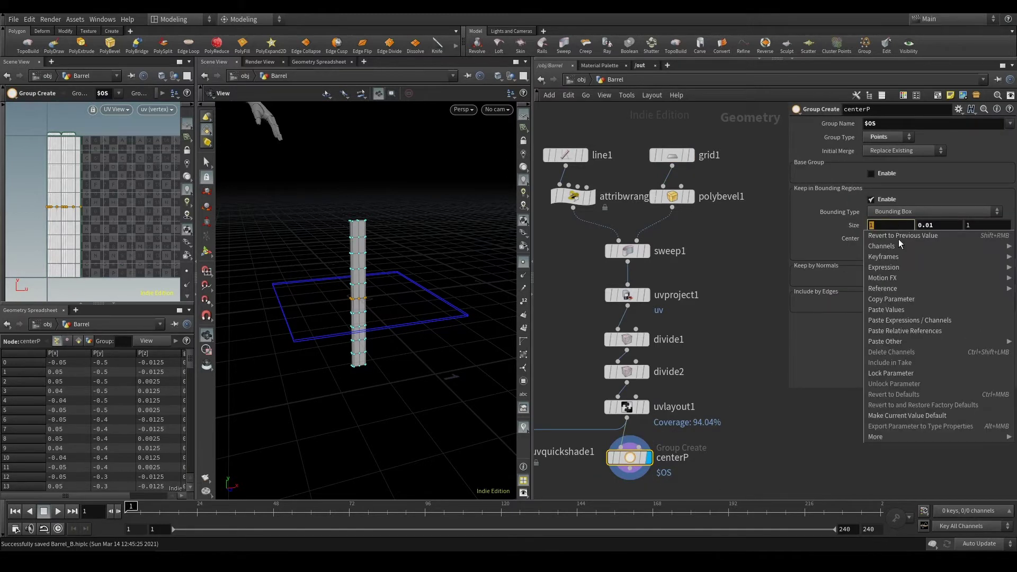
click(894, 332)
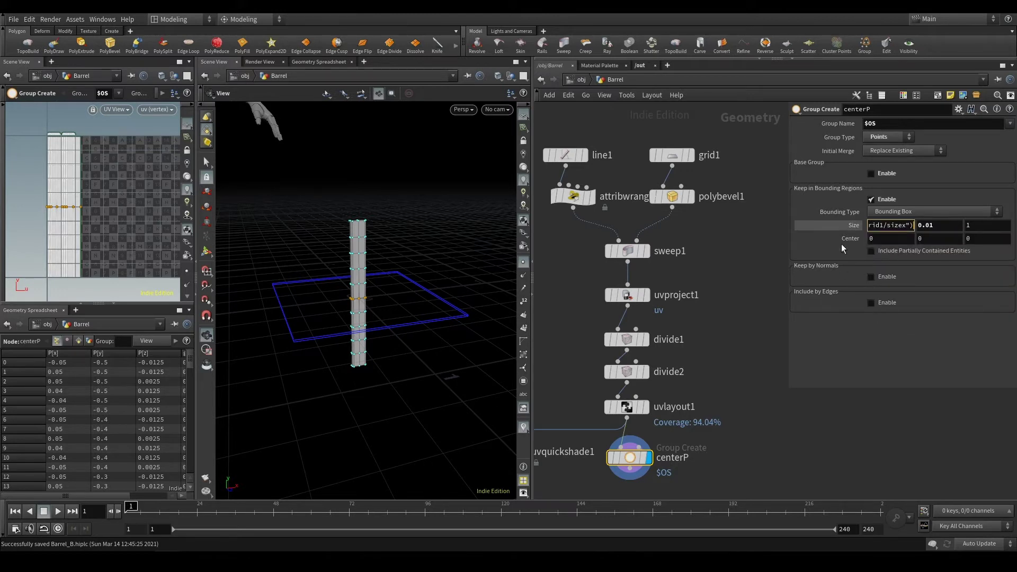
click(879, 224)
key(Return)
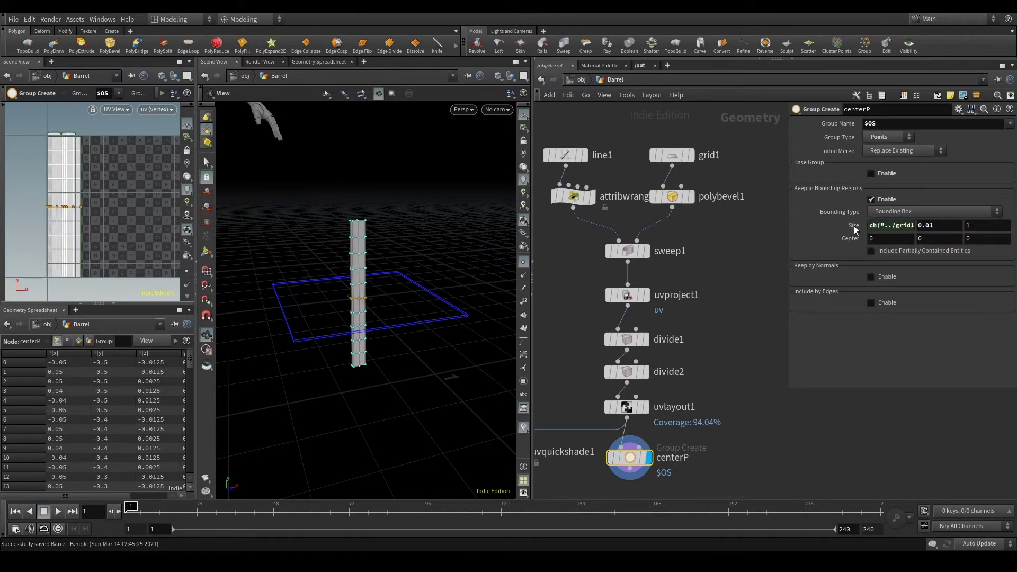
click(957, 227)
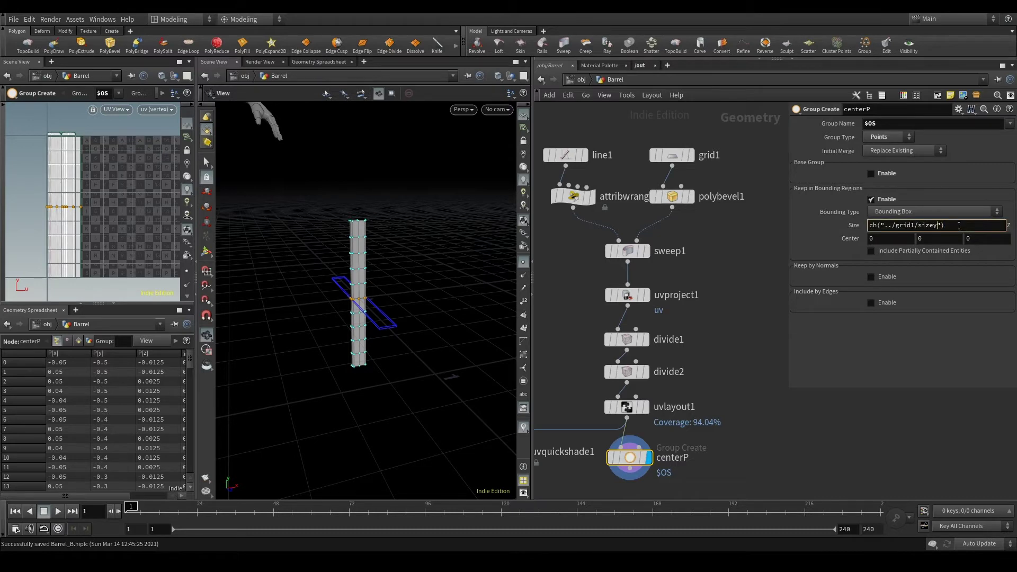
key(Return)
- Show centerP's evaluated size values 0.1, 0.01, 0.025 and save the scene
scroll(364, 297, up, 2)
scroll(324, 282, up, 5)
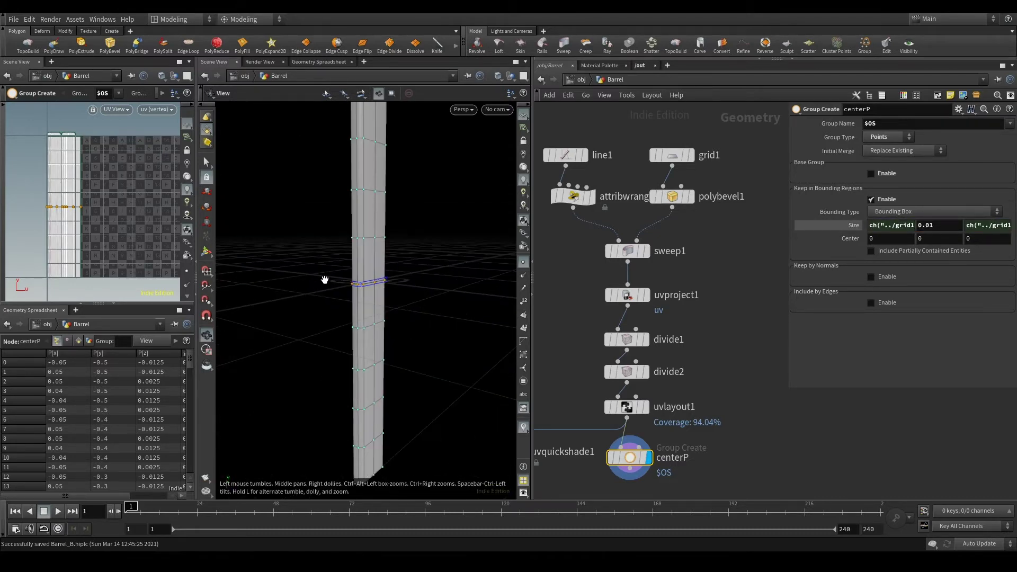
scroll(360, 290, up, 3)
scroll(423, 298, up, 3)
scroll(311, 299, down, 3)
scroll(311, 324, down, 1)
scroll(311, 325, down, 3)
click(809, 223)
key(ctrl+s)
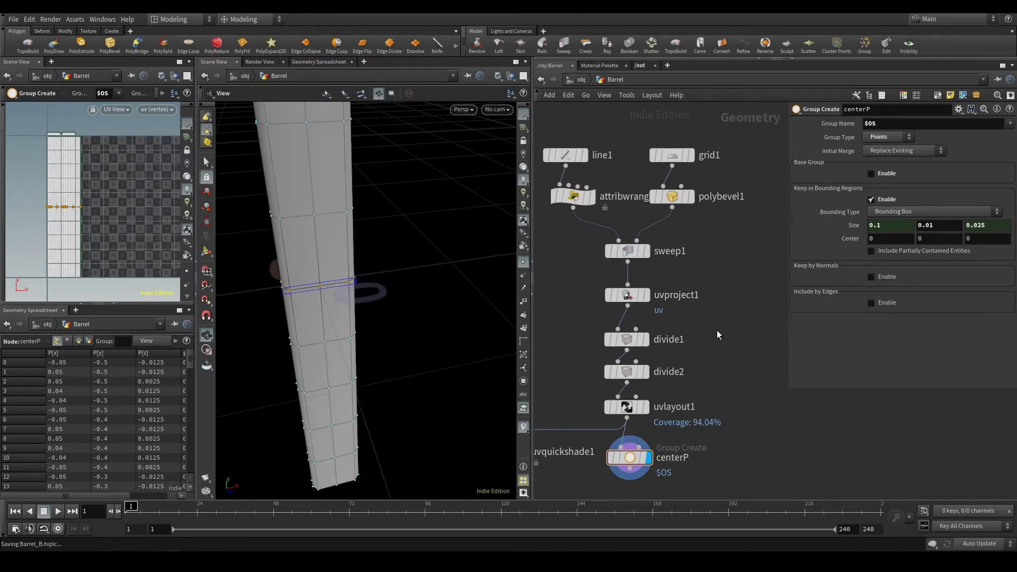
middle_drag(535, 381, 619, 310)
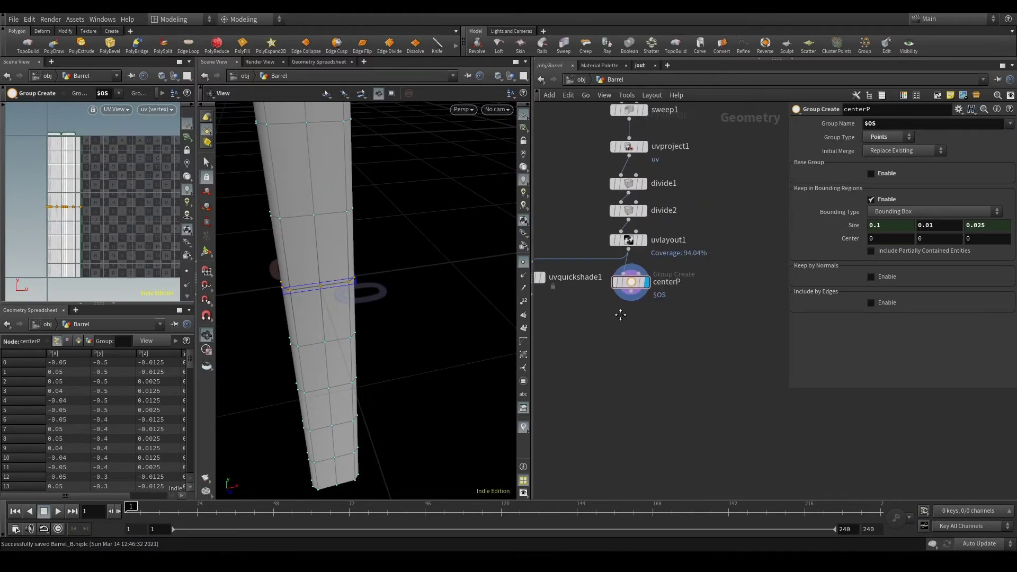
middle_drag(632, 305, 631, 324)
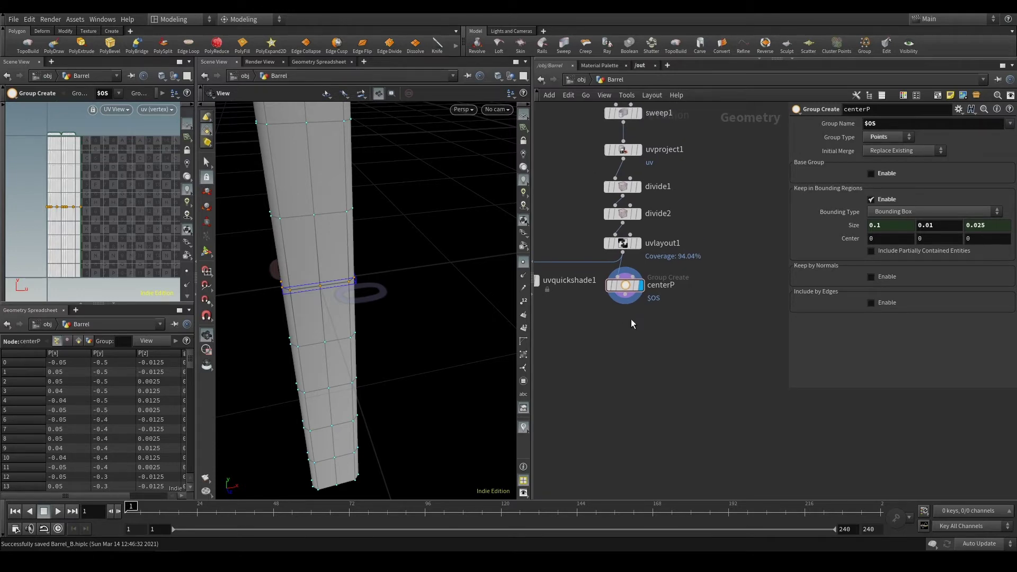
key(Tab)
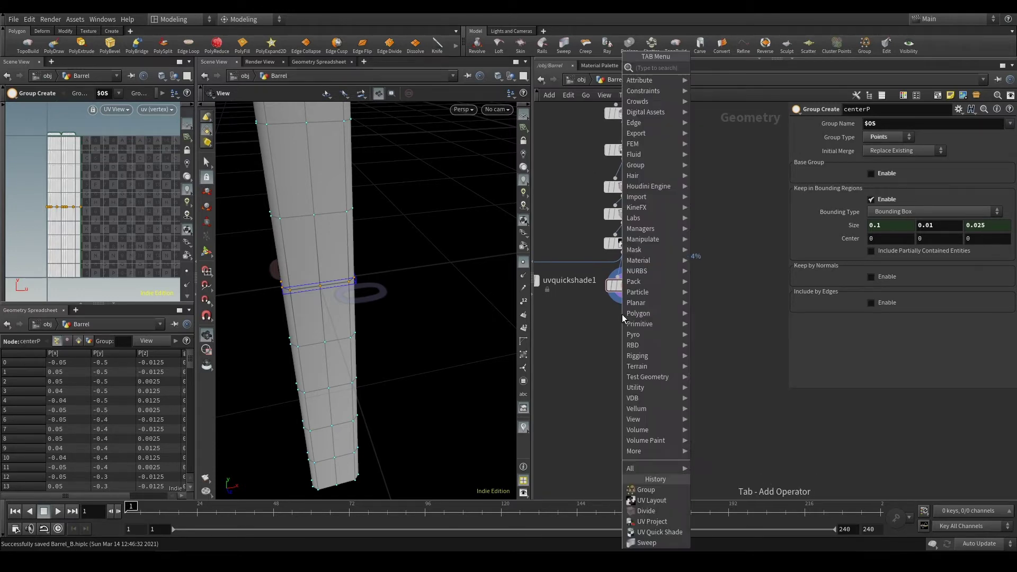
- Add a copy1 Copy and Transform node below centerP
text(copy tr)
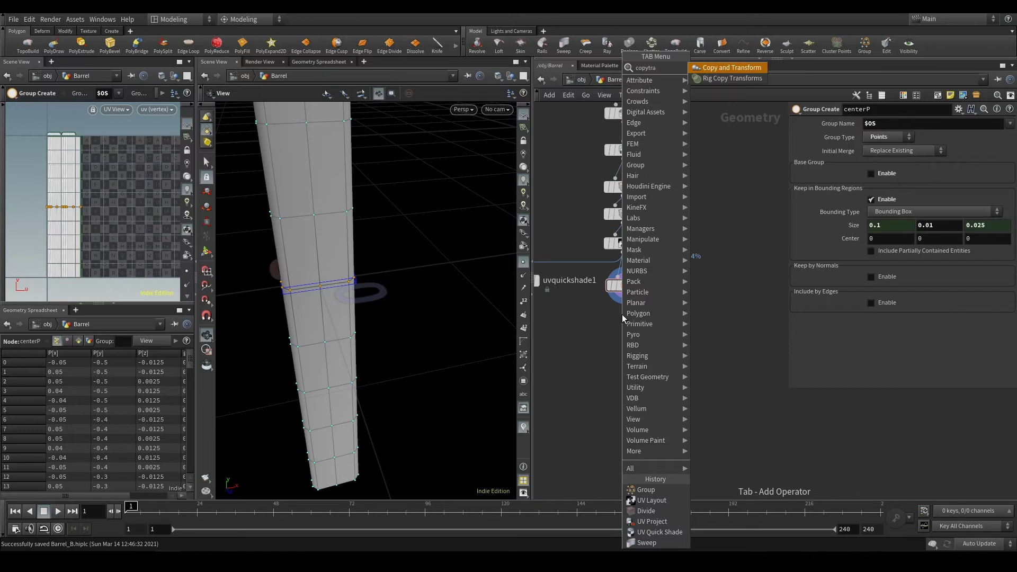
key(Return)
click(626, 317)
click(625, 285)
drag(630, 321, 630, 364)
- Insert a transform1 node between centerP and copy1 and display it
key(Tab)
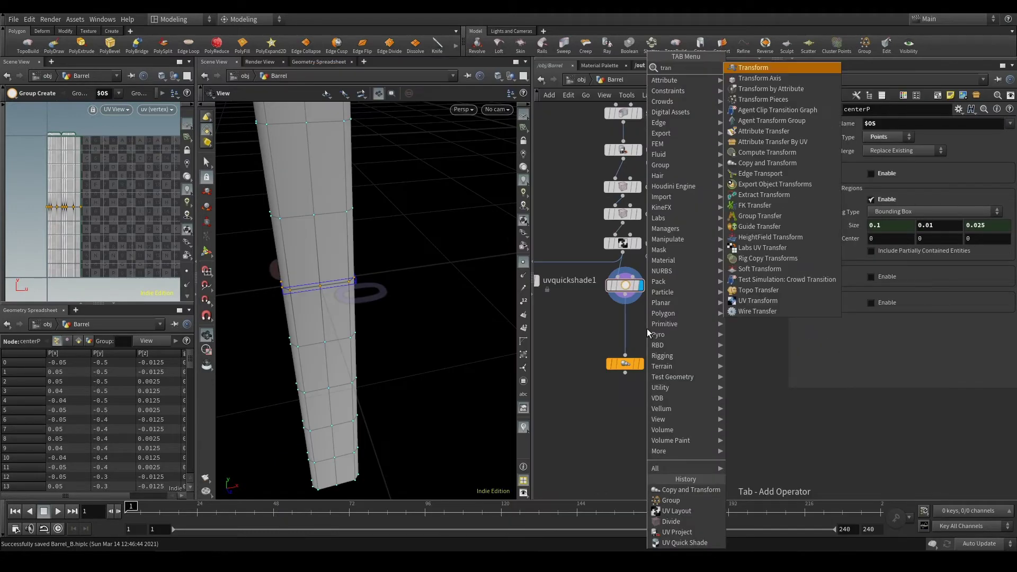
key(Return)
click(646, 329)
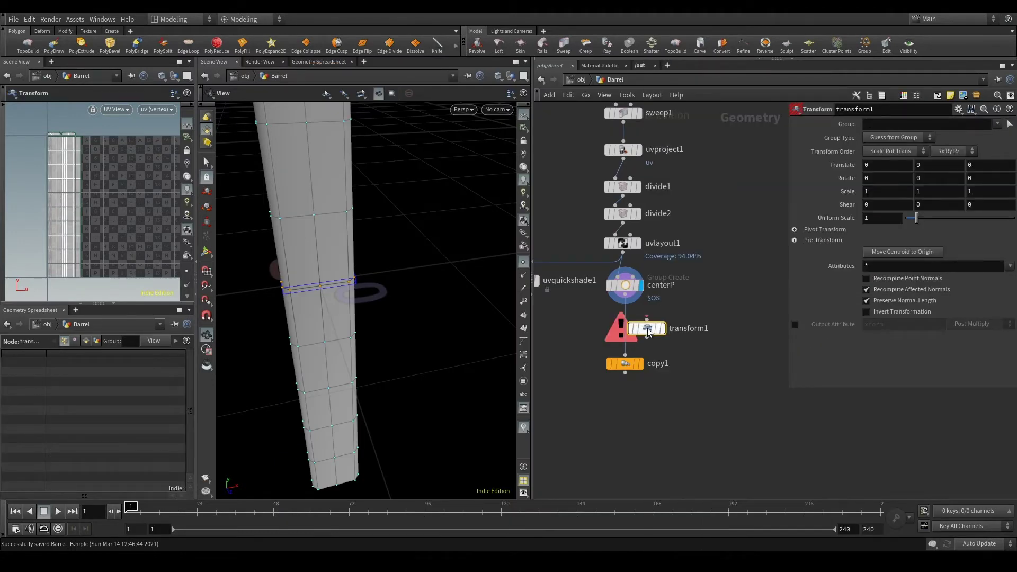
click(641, 321)
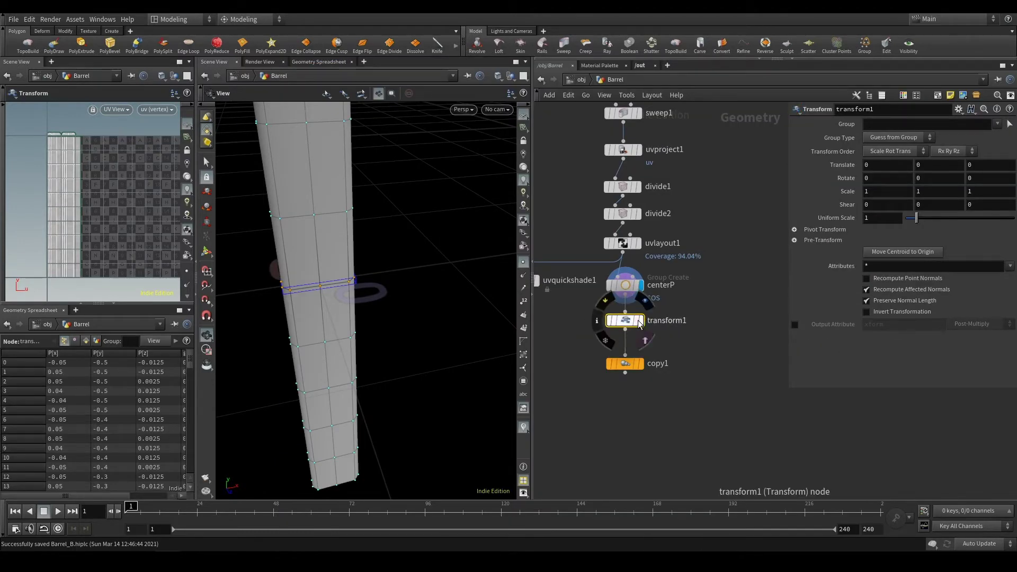
scroll(662, 219, down, 1)
scroll(662, 219, down, 2)
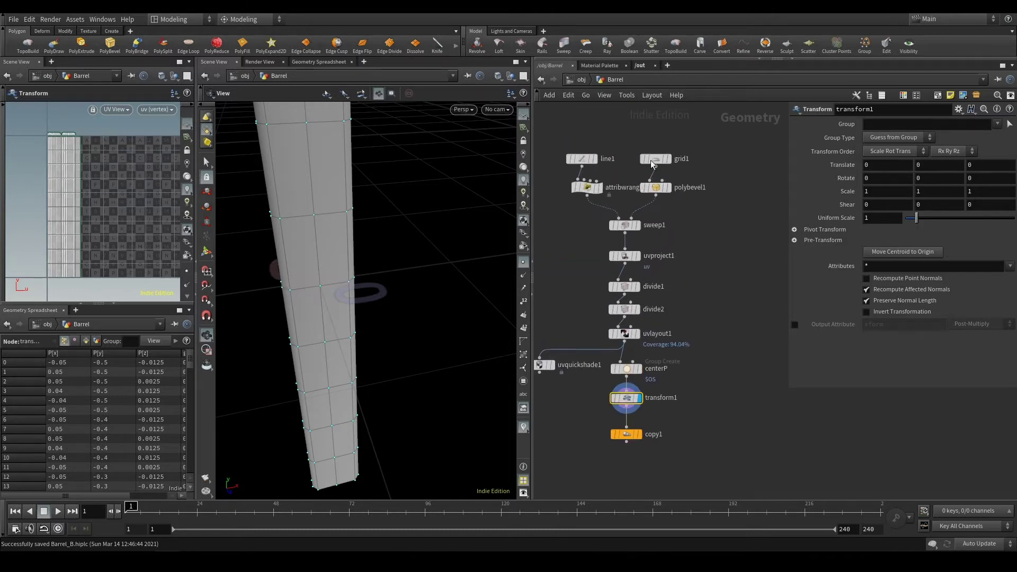
- Offset transform1 in X by half grid1's width using a relative reference
click(655, 158)
right_click(886, 167)
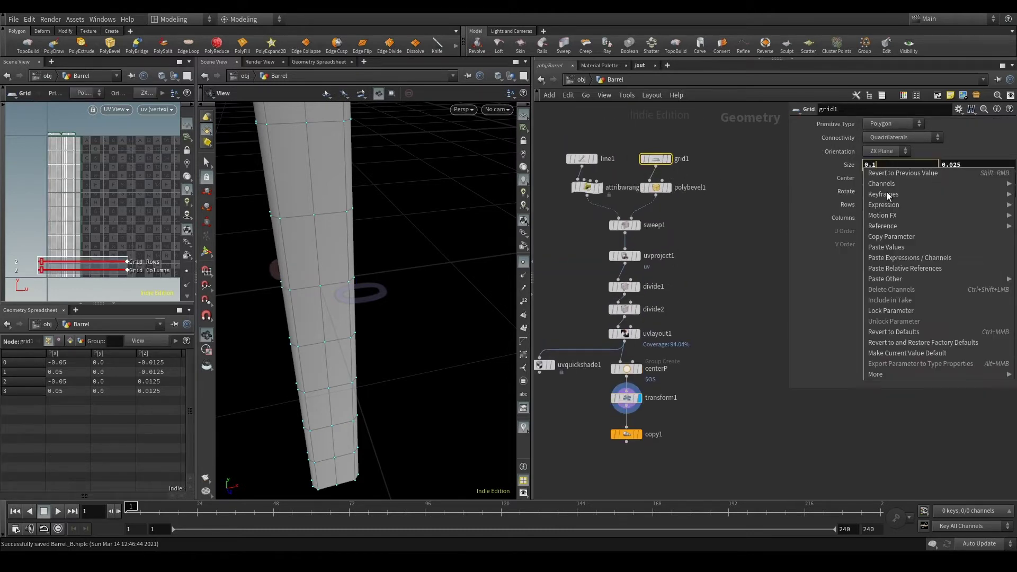
click(924, 233)
click(627, 399)
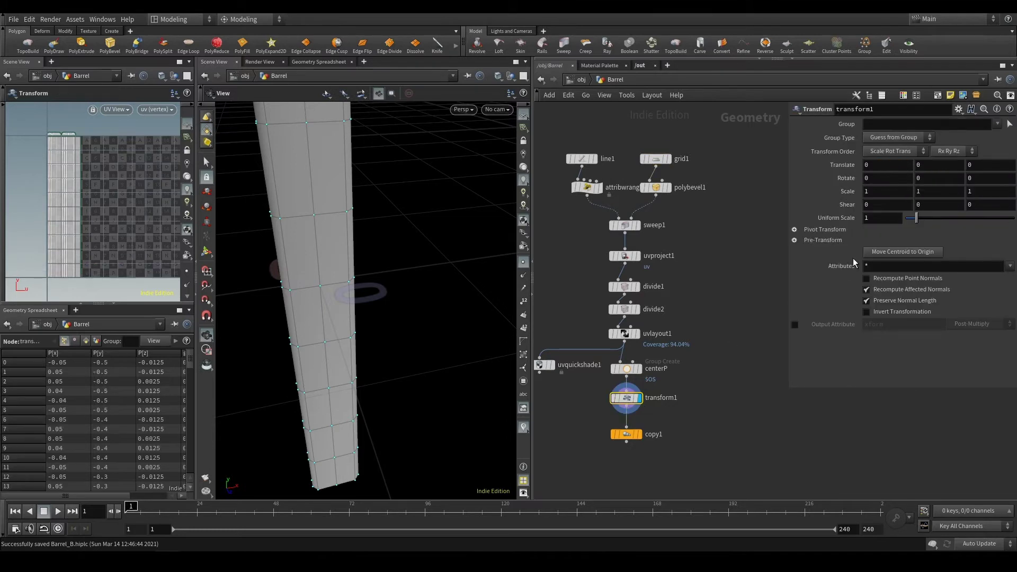
right_click(877, 167)
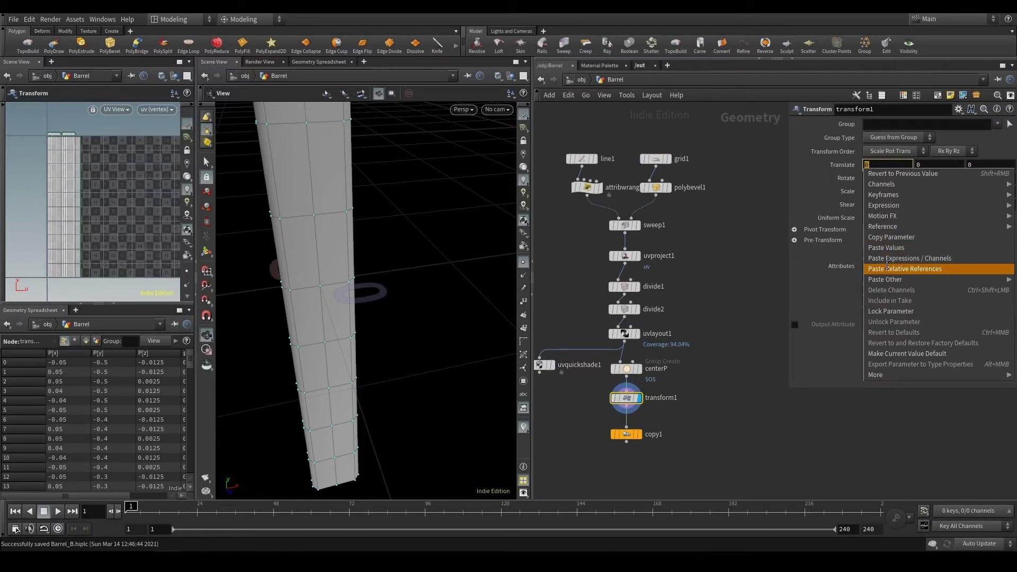
click(901, 269)
click(909, 166)
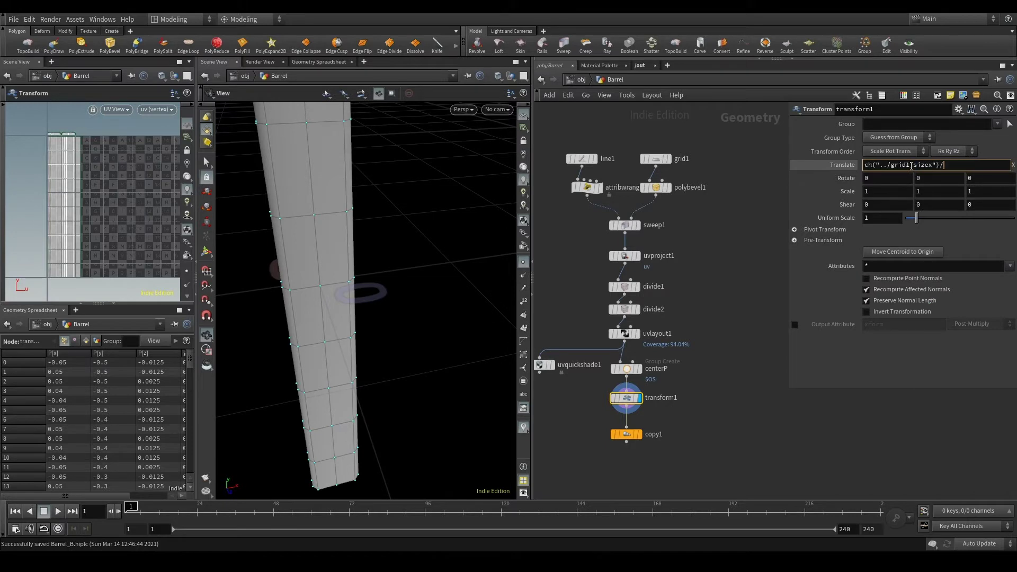
key(Return)
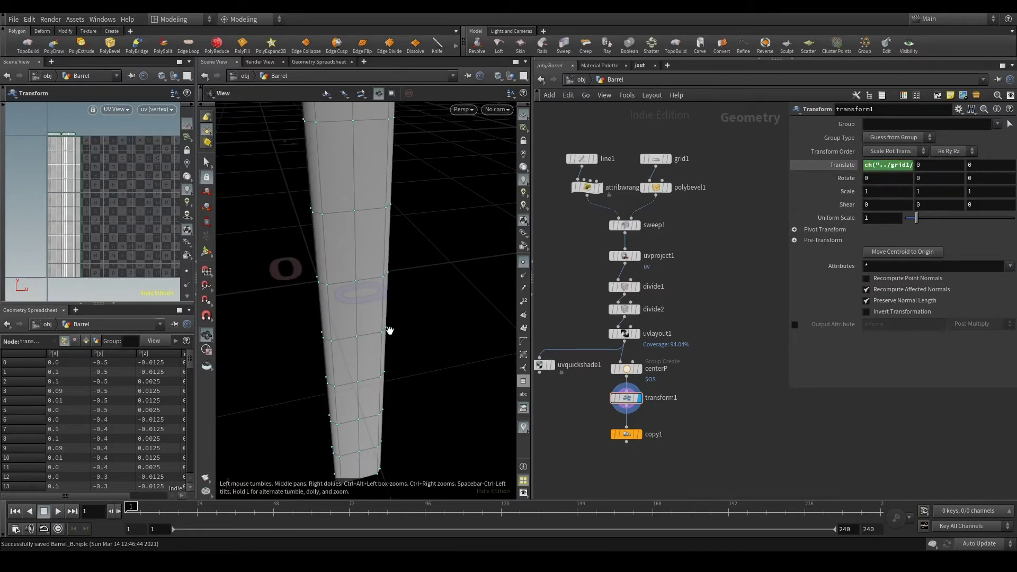
drag(395, 333, 374, 306)
click(629, 435)
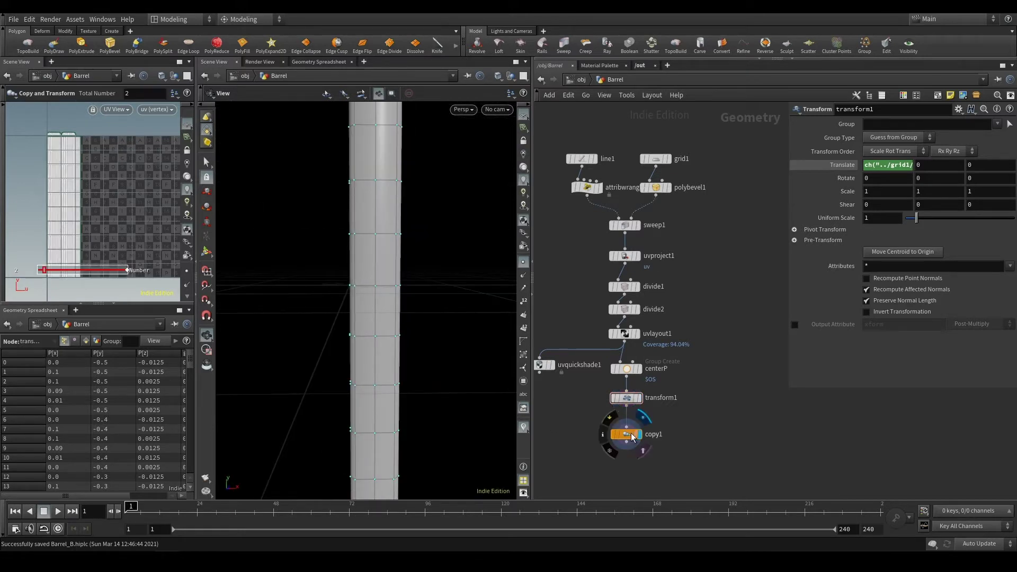
- Make copy1 produce 7 copies offset in X by grid1's width (0.1)
click(892, 151)
text(7)
right_click(882, 191)
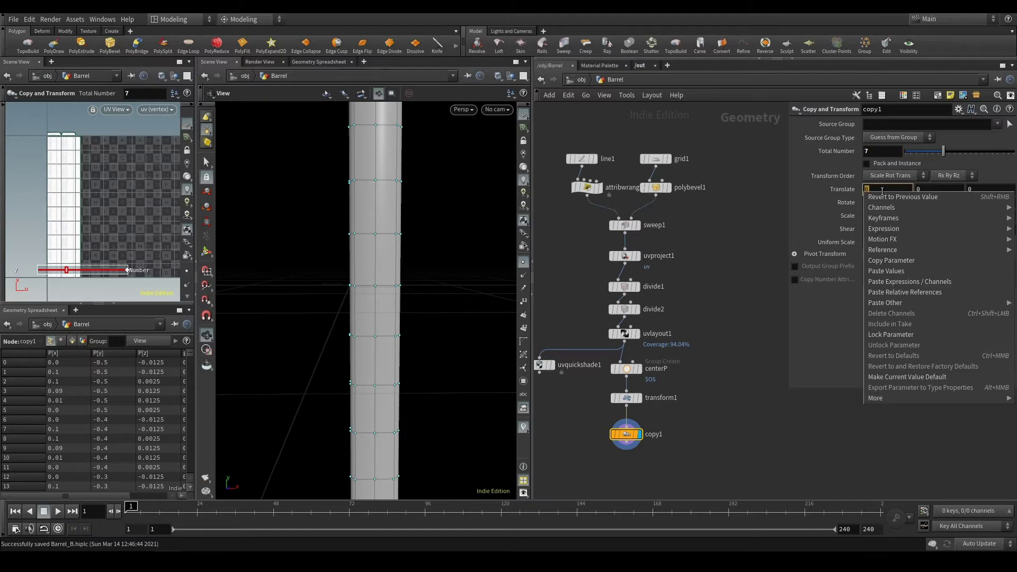
click(891, 282)
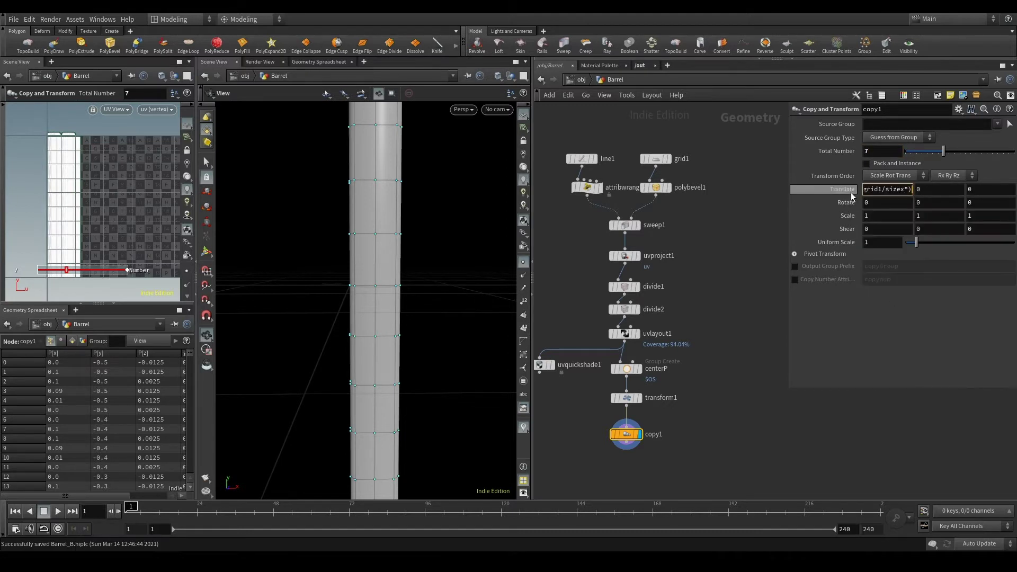
key(Return)
key(space+h)
drag(373, 282, 397, 284)
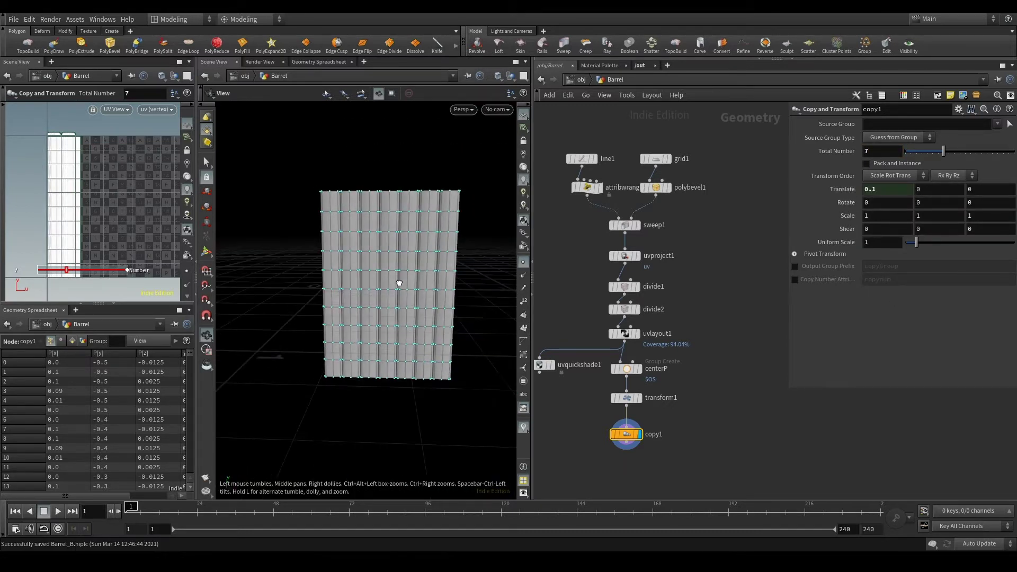
- Raise copy1's count to 17 staves and save the scene
click(896, 151)
text(12)
key(Return)
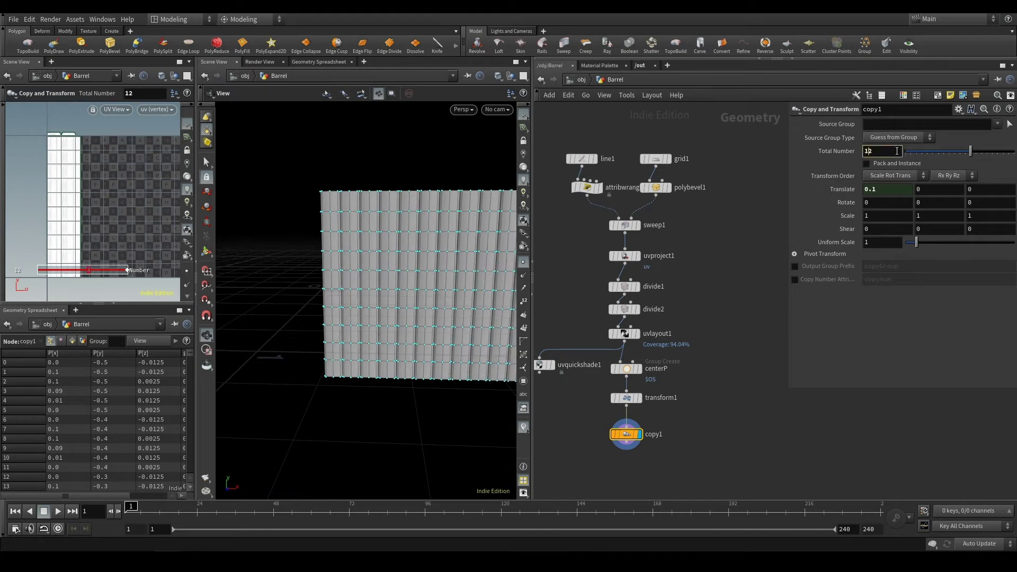
key(space+h)
middle_drag(368, 286, 392, 283)
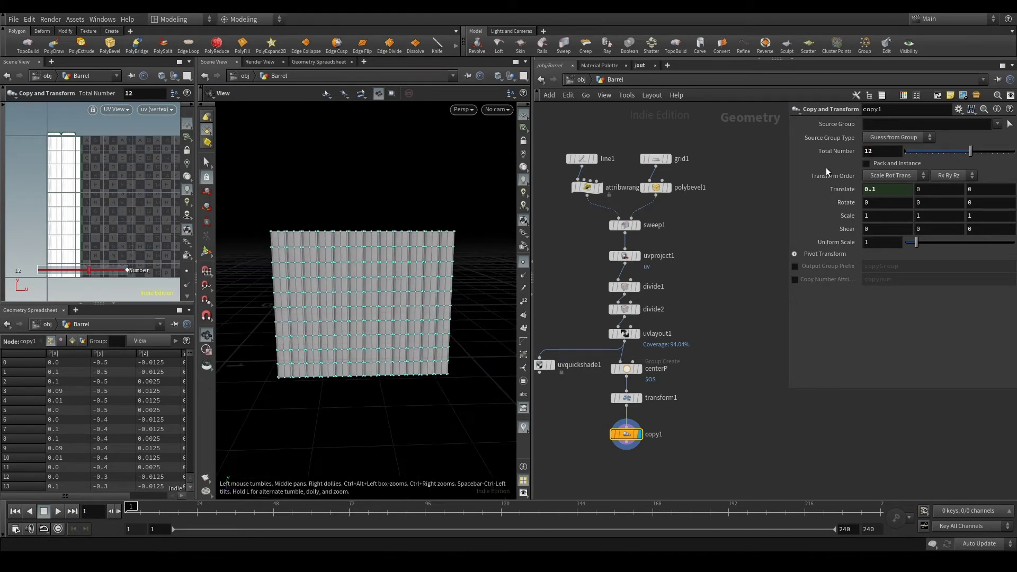
click(884, 152)
scroll(884, 152, up, 4)
scroll(884, 152, up, 1)
mouse_move(439, 254)
mouse_down()
mouse_move(414, 257)
mouse_move(439, 254)
mouse_move(401, 277)
mouse_up()
key(ctrl+s)
scroll(624, 370, up, 3)
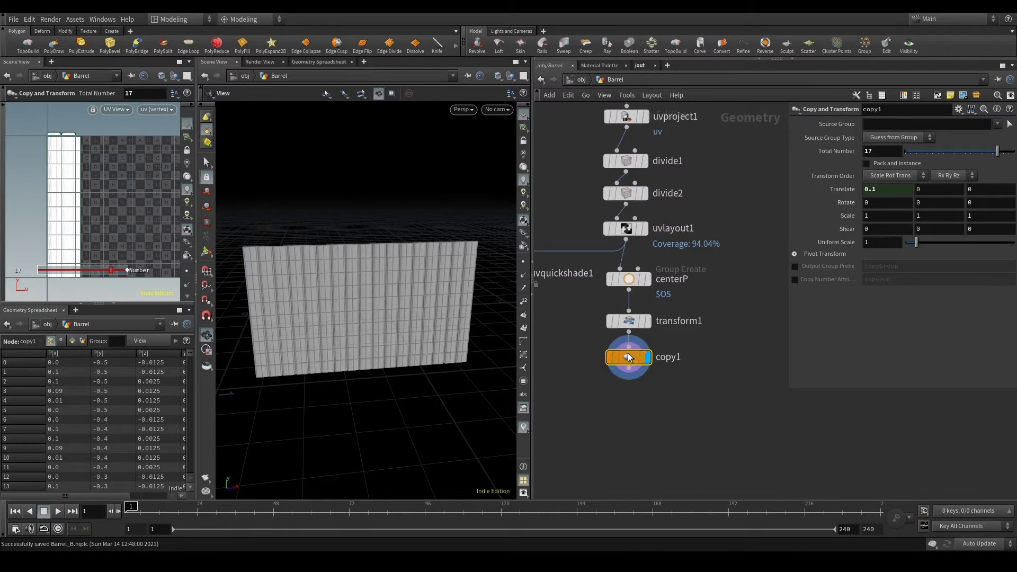
shift+drag(630, 321, 630, 314)
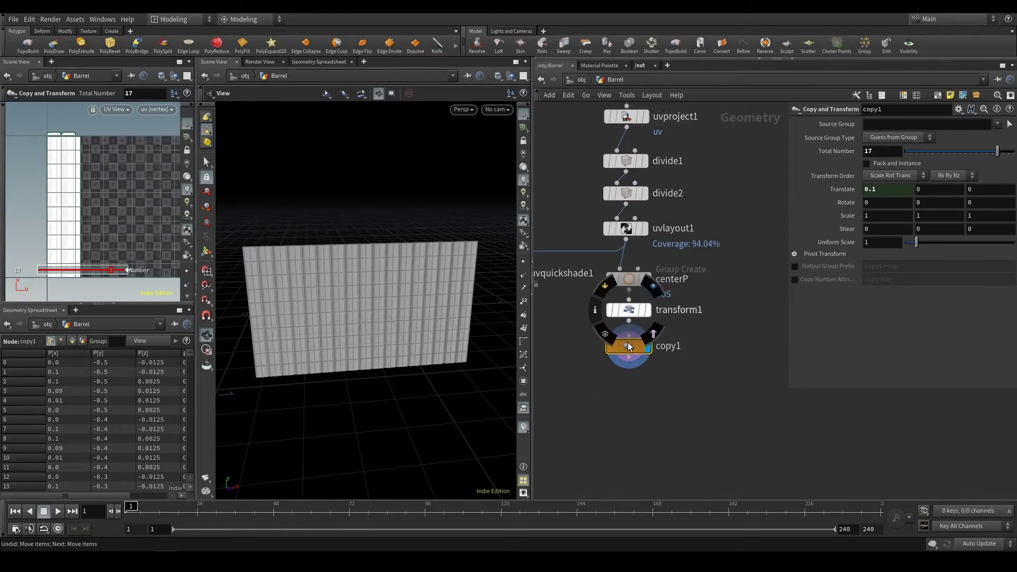
- Wire copy1 into uvquickshade1 below it and display the checker-shaded panel
scroll(582, 229, down, 3)
middle_drag(581, 228, 605, 274)
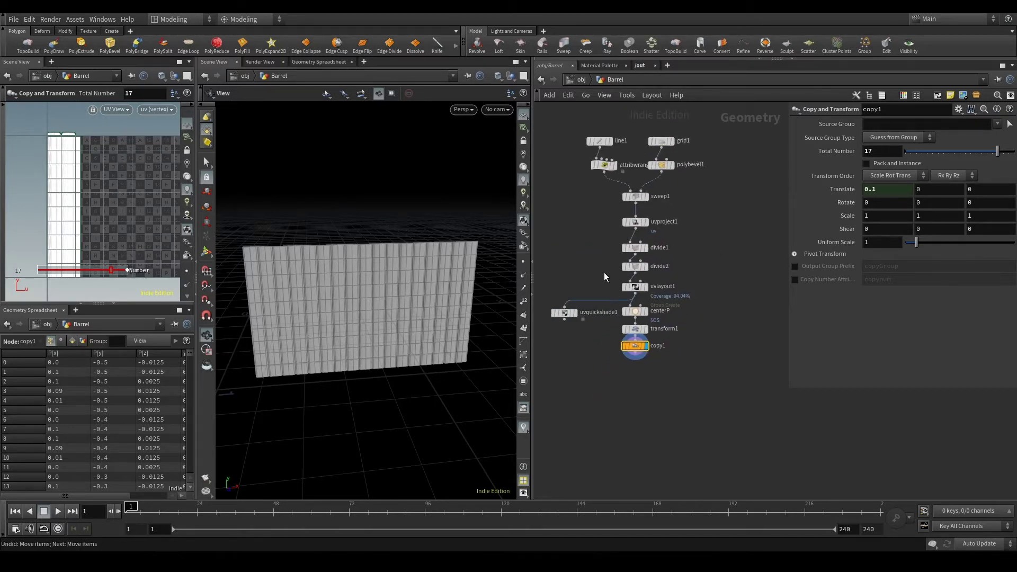
middle_drag(653, 390, 640, 396)
drag(572, 326, 561, 373)
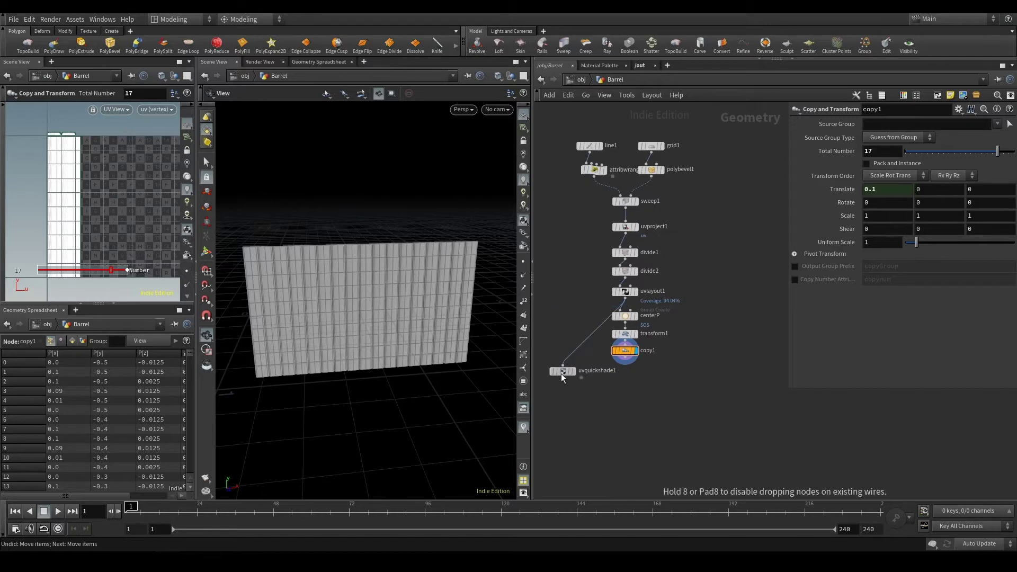
scroll(604, 362, up, 3)
click(643, 353)
click(556, 377)
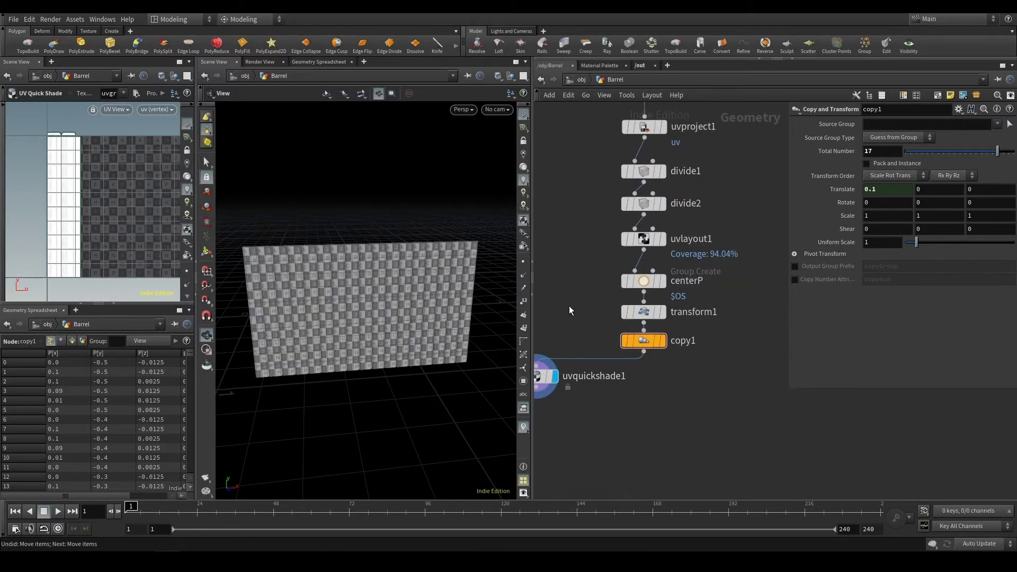
mouse_move(370, 318)
mouse_down()
mouse_move(379, 364)
mouse_move(377, 334)
mouse_move(359, 356)
mouse_move(463, 352)
mouse_move(355, 355)
mouse_up()
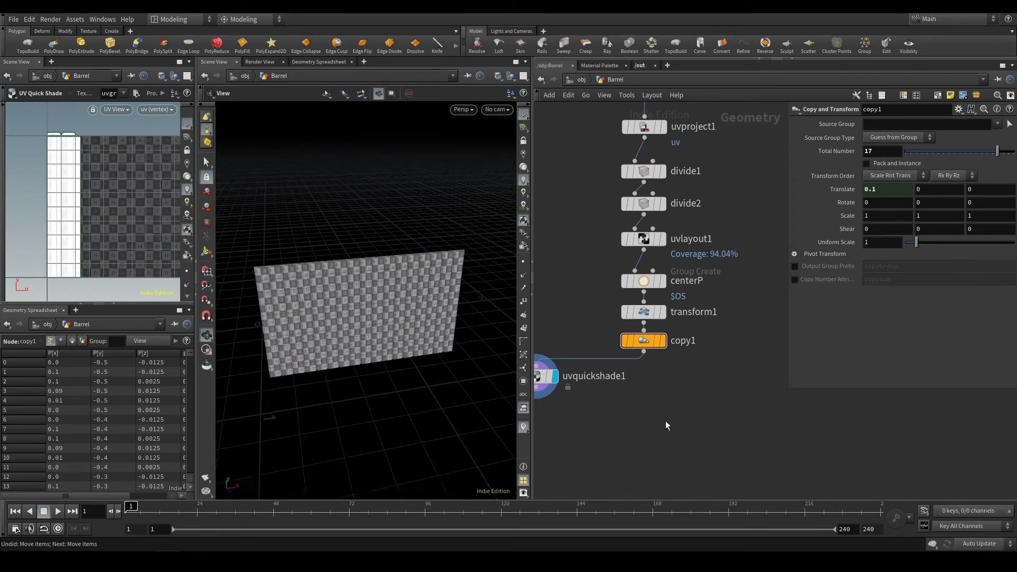
- Enlarge the network editor area and recentre the node graph
scroll(649, 424, down, 2)
scroll(649, 419, down, 3)
drag(531, 280, 455, 277)
middle_drag(672, 337, 671, 319)
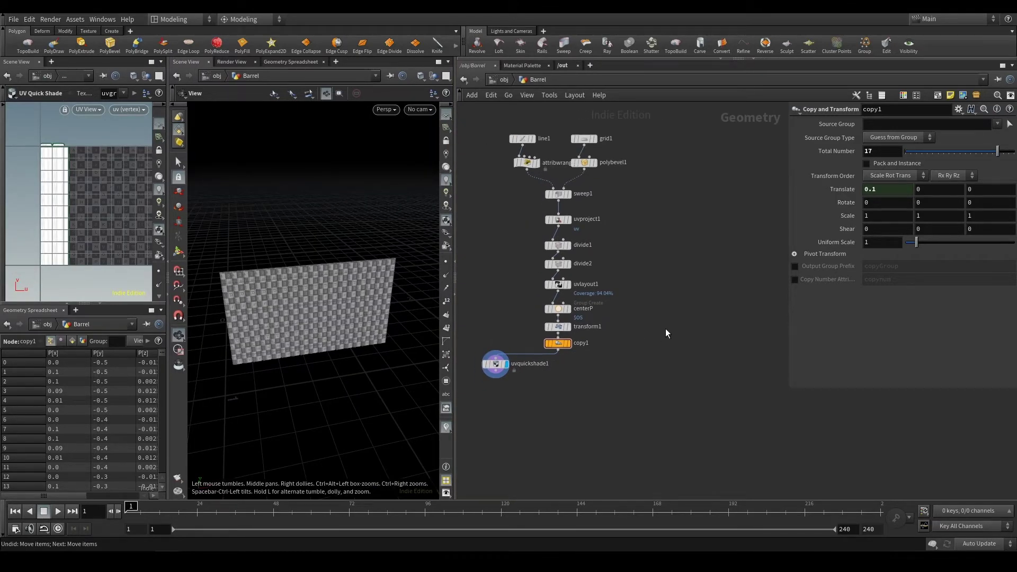
- Add a Group Create node after copy1 and rename it body_gp
scroll(609, 375, up, 3)
click(528, 338)
key(Tab)
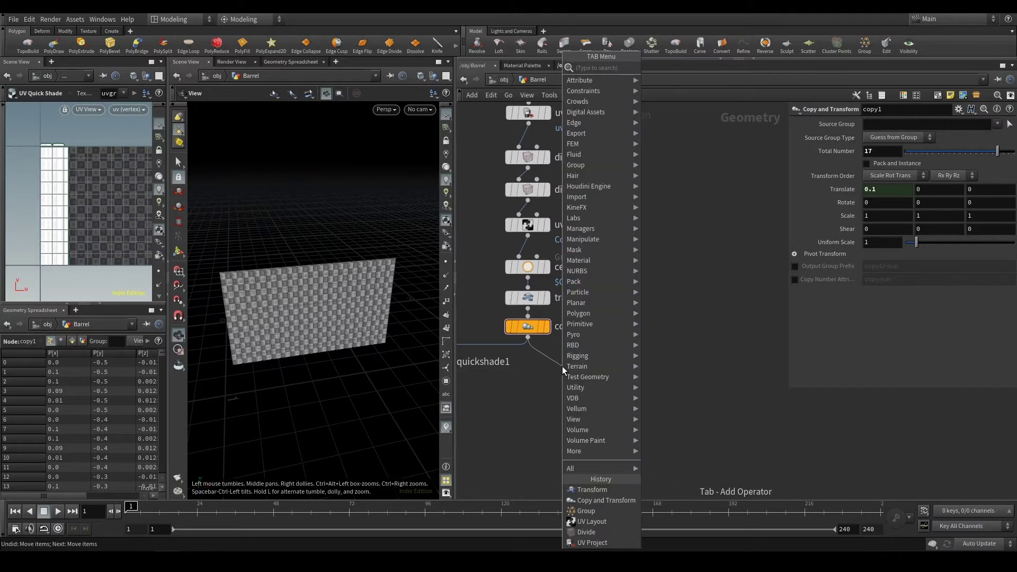
text(group c)
key(Return)
click(561, 367)
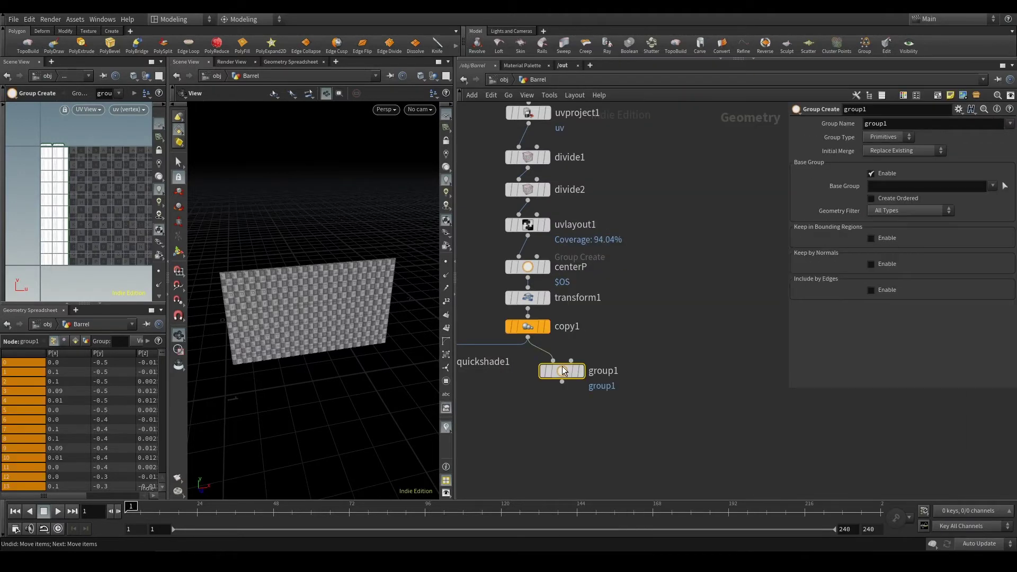
double_click(615, 370)
text(body_)
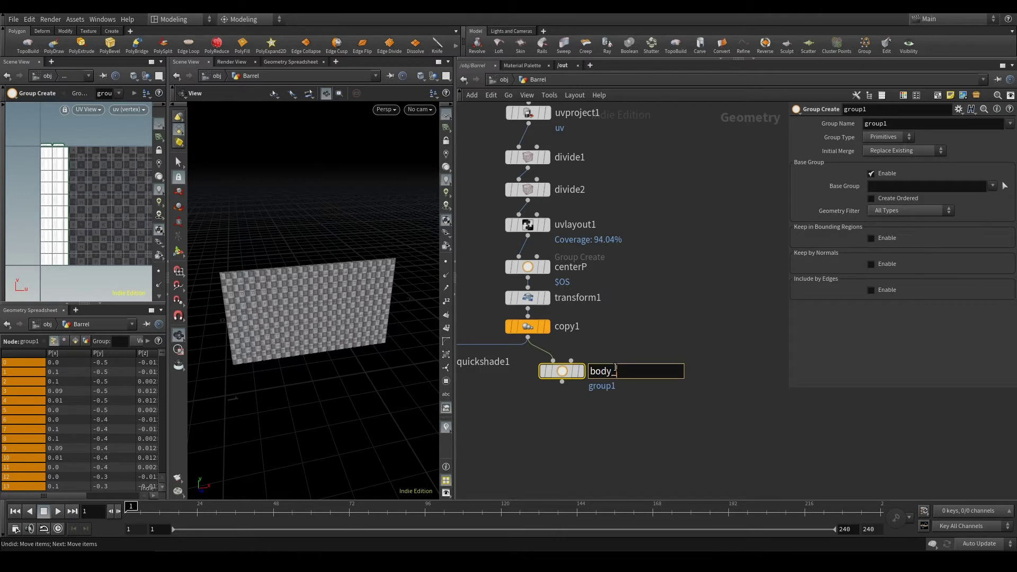
text(gp)
key(Return)
- Set body_gp's group name to $OS and display its result
double_click(869, 124)
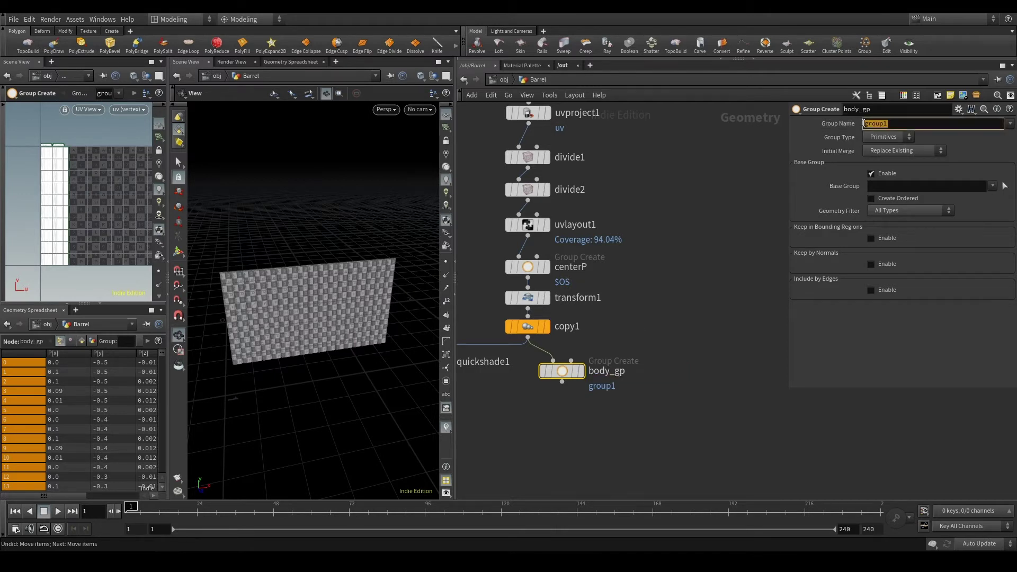
text(OS)
key(Return)
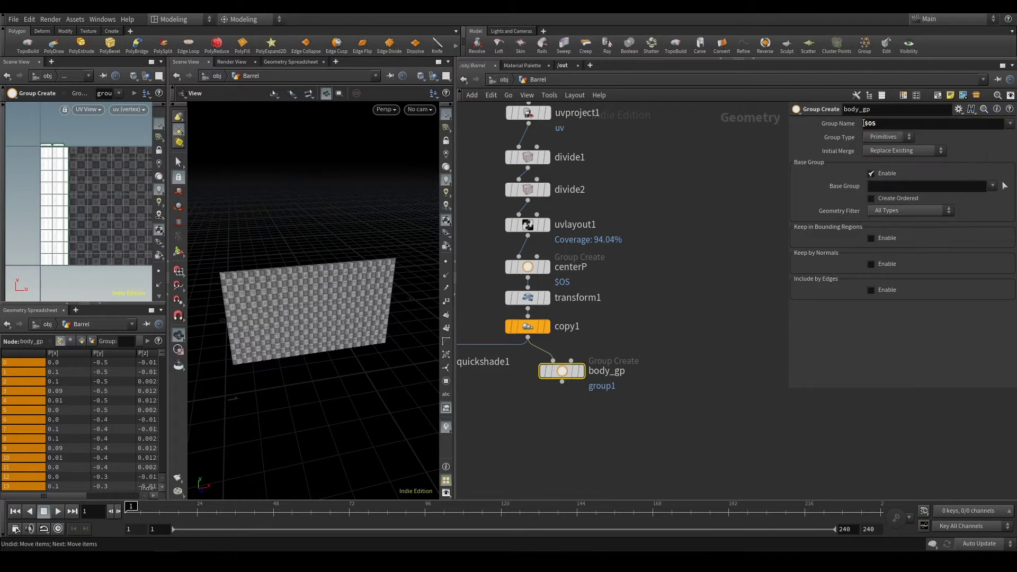
click(581, 370)
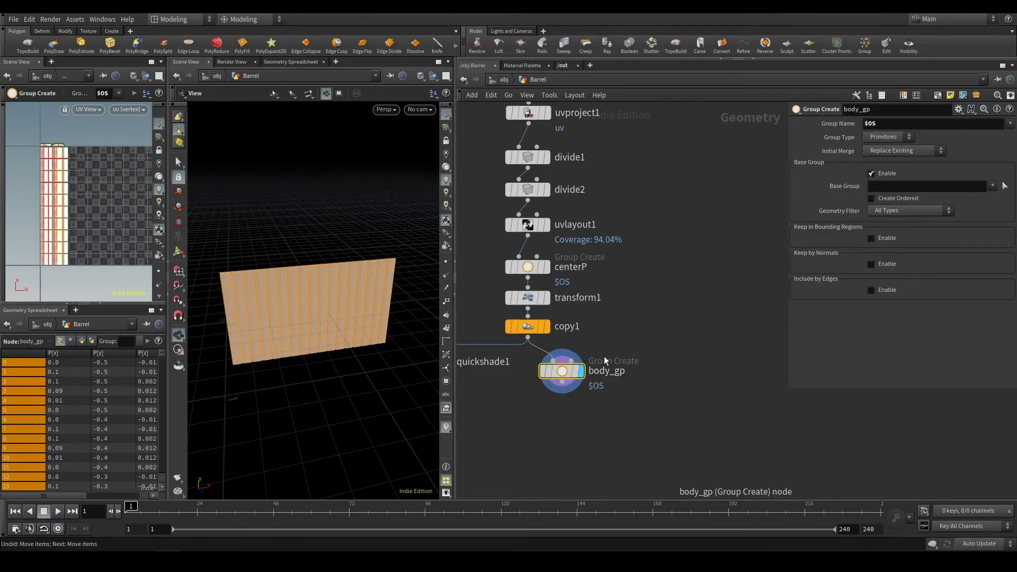
drag(563, 371, 588, 367)
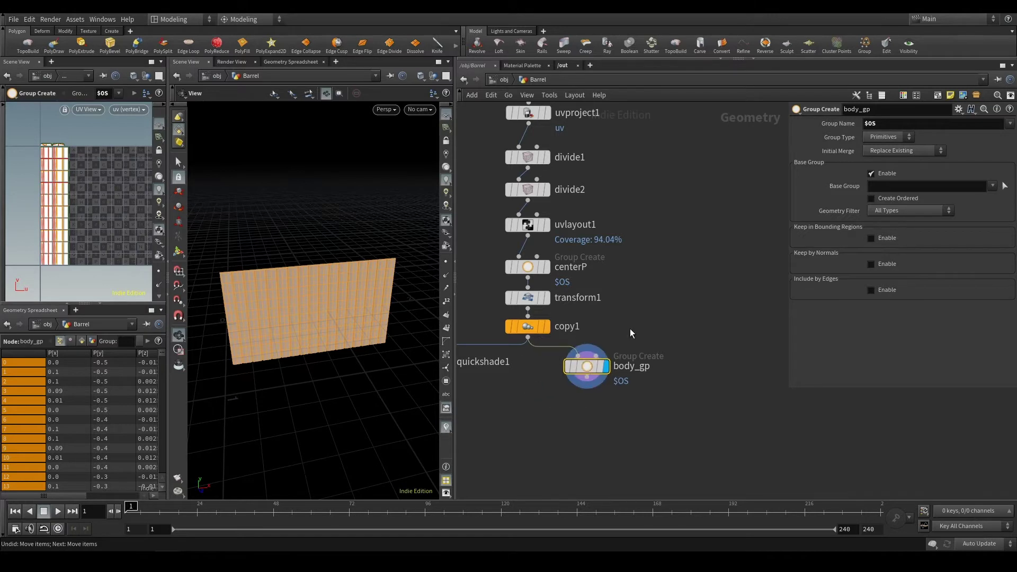
middle_drag(639, 325, 611, 336)
scroll(611, 335, down, 2)
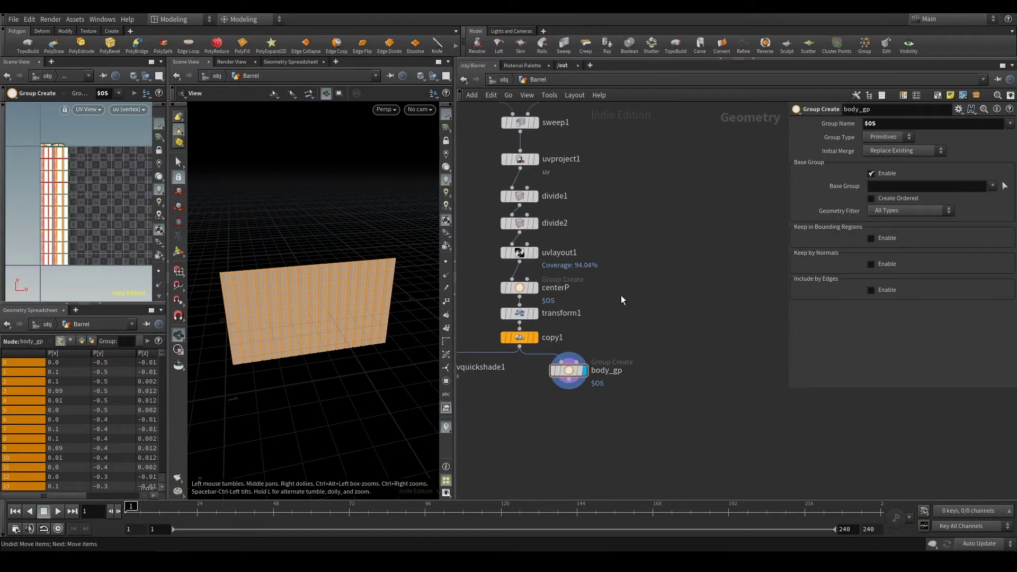
scroll(604, 373, down, 3)
scroll(624, 325, down, 3)
- Add a line2 node pointing along X with direction 1, 0, 0
key(Tab)
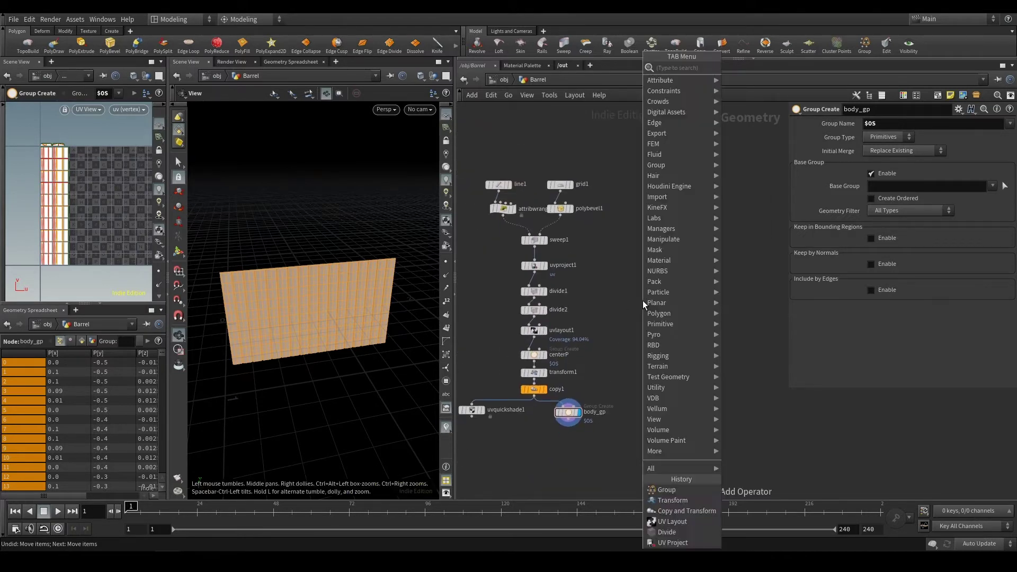
text(line)
key(Return)
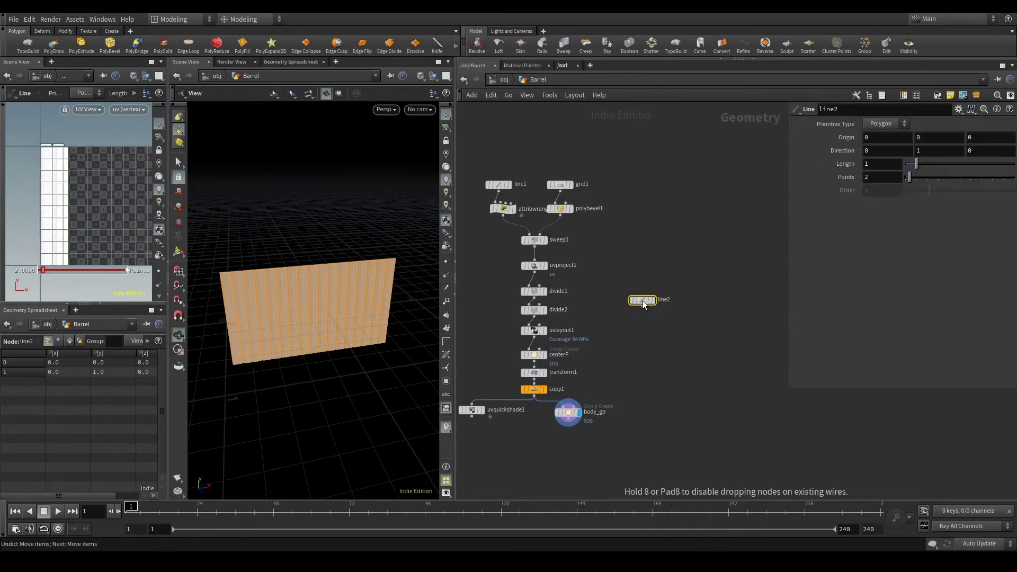
drag(643, 303, 644, 212)
scroll(645, 212, up, 3)
scroll(657, 213, up, 2)
click(664, 212)
mouse_move(203, 268)
mouse_down()
mouse_move(298, 277)
mouse_move(316, 263)
mouse_up()
key(Return)
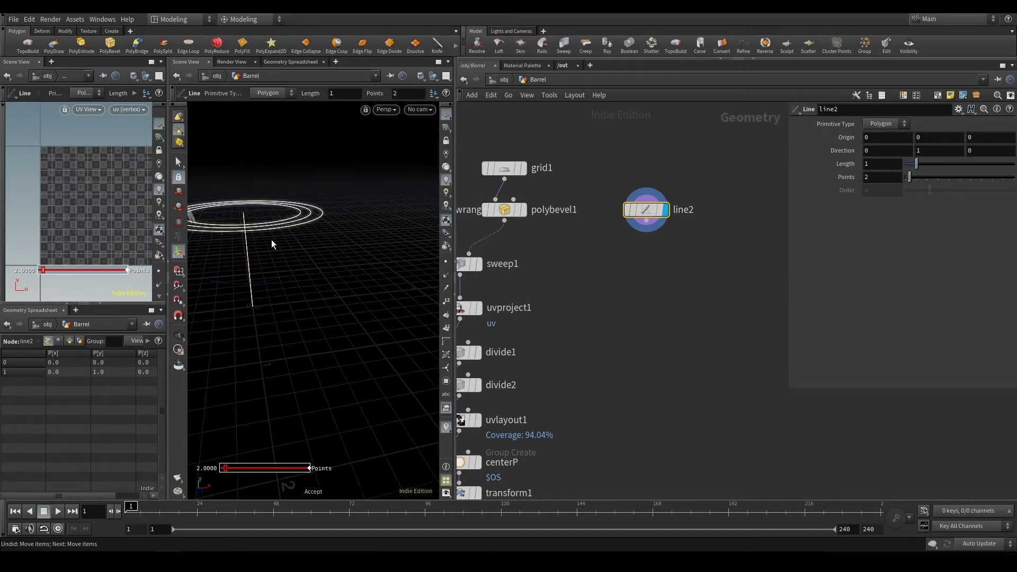
mouse_move(269, 252)
mouse_down()
mouse_move(316, 291)
mouse_move(339, 275)
mouse_up()
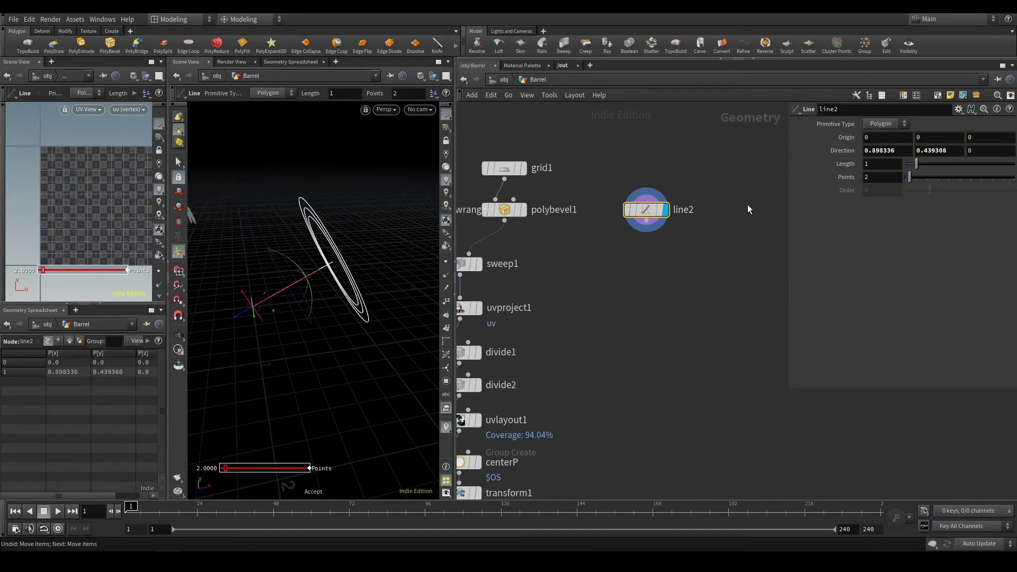
click(901, 150)
key(Tab)
text(0)
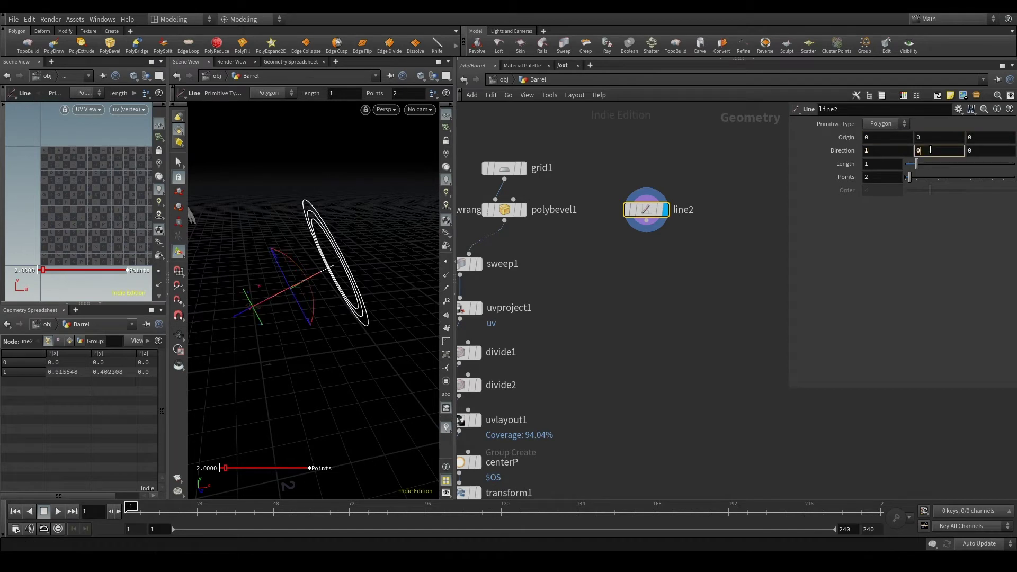
key(Return)
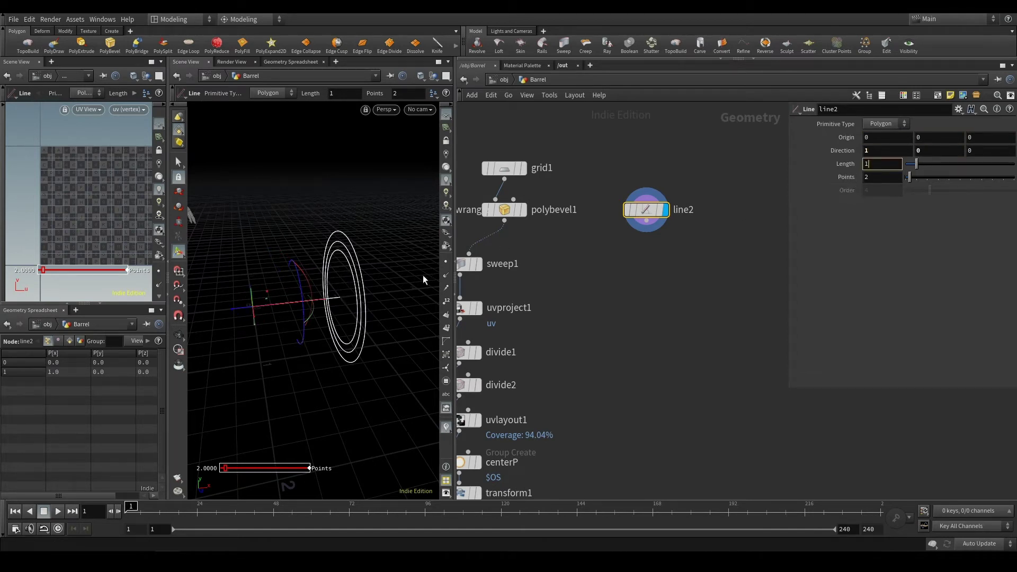
- Move line2 beside uvlayout1 and add a Merge node fed by body_gp
scroll(582, 297, down, 3)
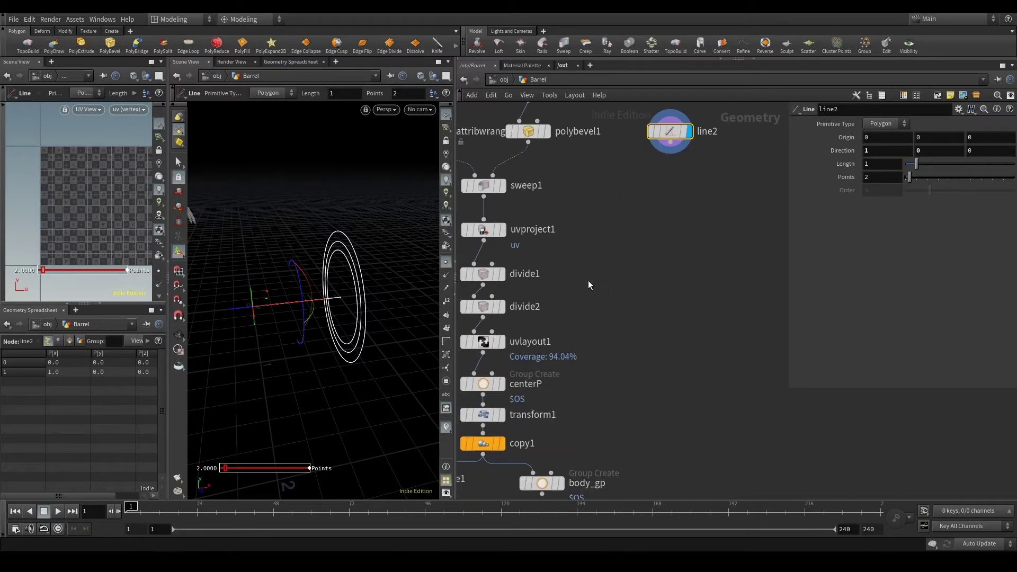
drag(657, 159, 615, 341)
scroll(593, 371, up, 2)
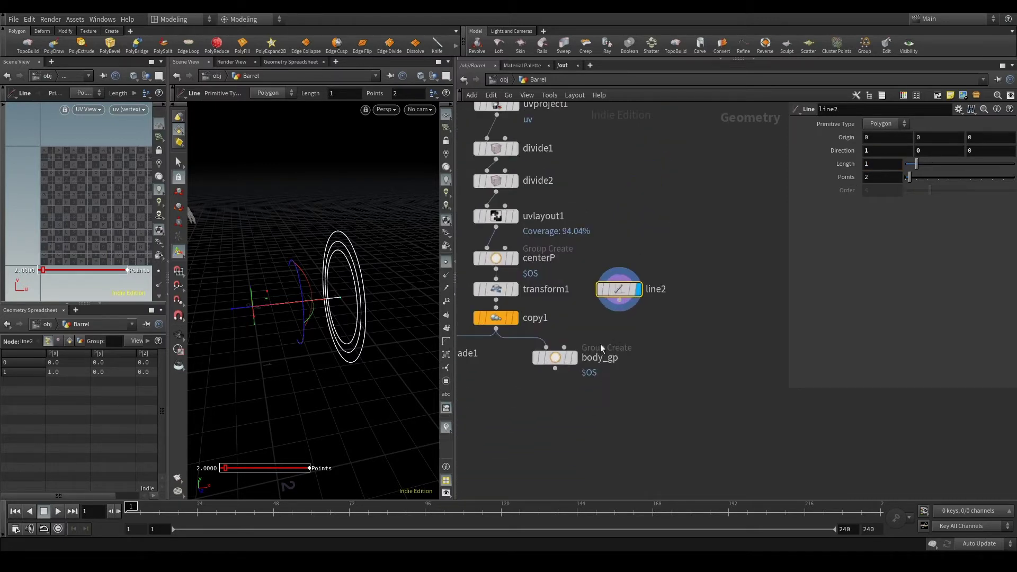
key(Tab)
text(erge)
key(Return)
- Place merge1, then add a grid2 node with 2 rows and columns
click(586, 419)
key(Tab)
text(grid)
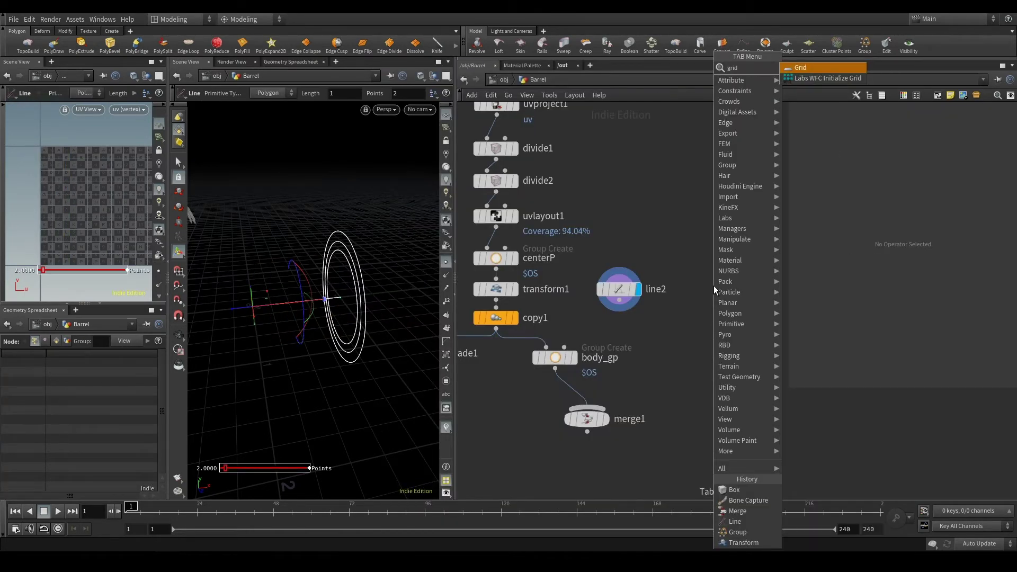
key(Return)
click(714, 286)
text(2)
key(Tab)
text(2)
click(901, 165)
text(1)
key(Return)
click(954, 165)
text(1)
key(Return)
- Rotate grid2 90° upright, size it 0.1 by 0.05, and display line2 again
alt+drag(331, 355, 303, 266)
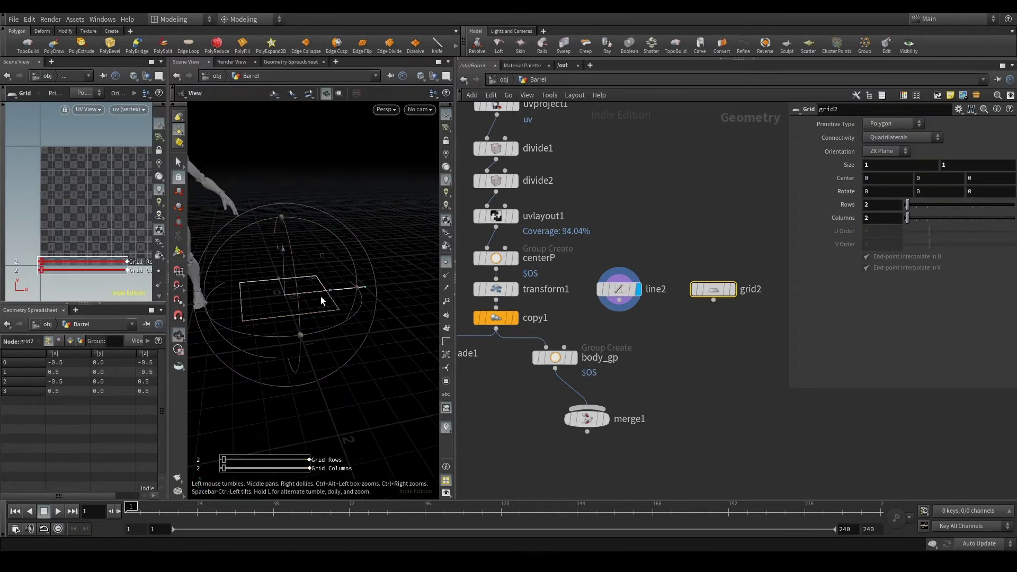
click(733, 288)
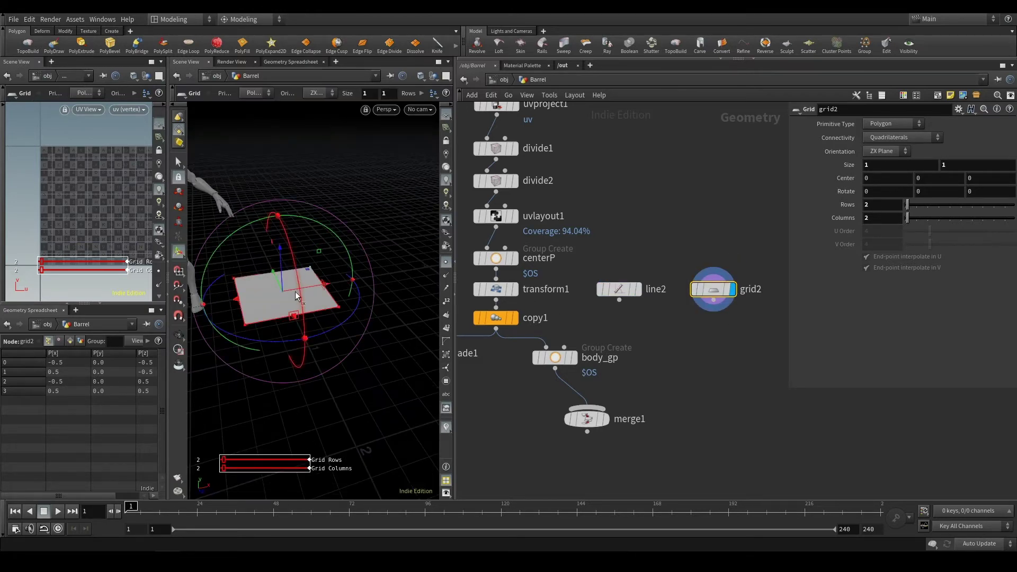
drag(296, 271, 298, 358)
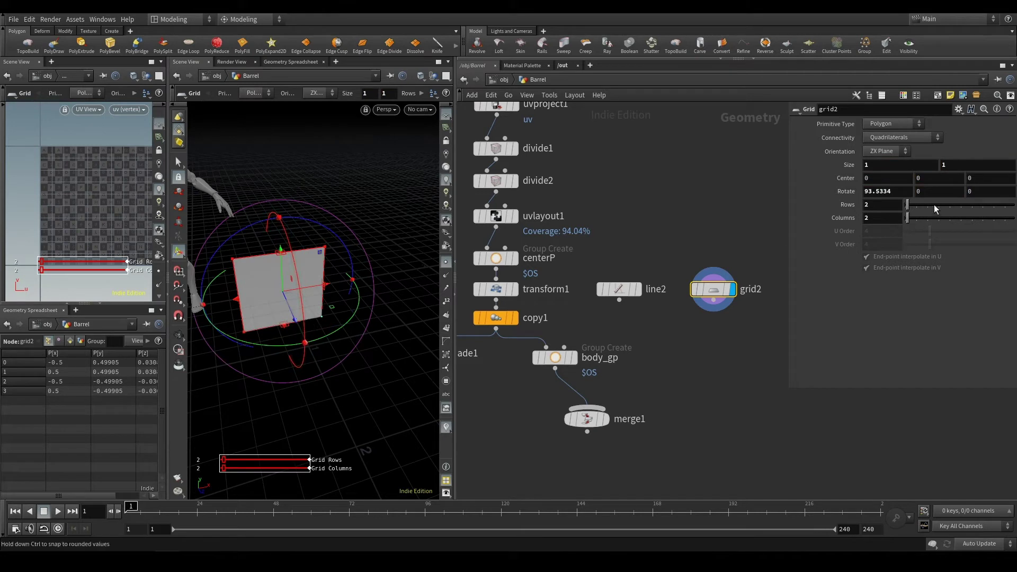
click(895, 195)
key(Return)
key(Tab)
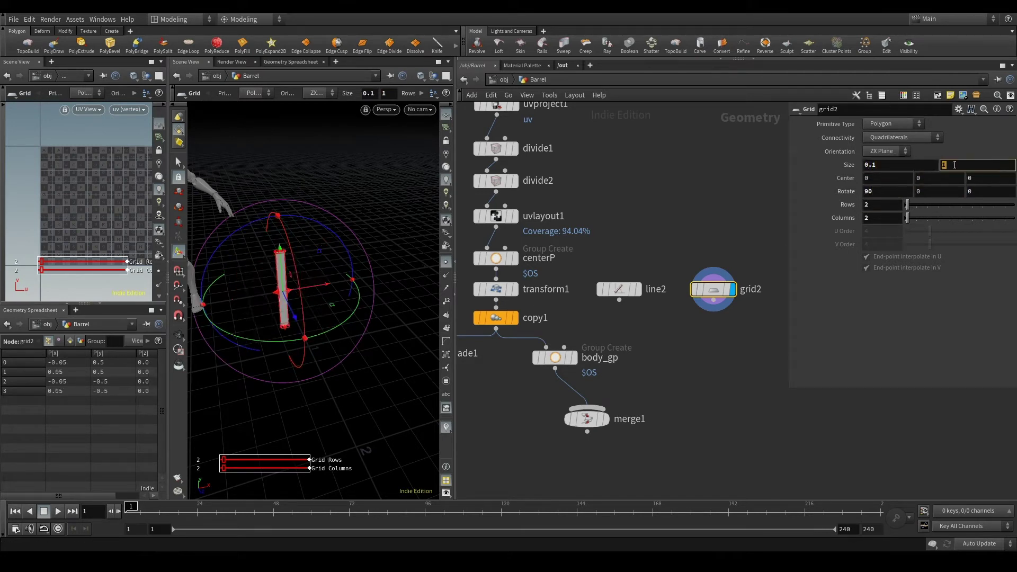
key(Return)
text(5)
key(Return)
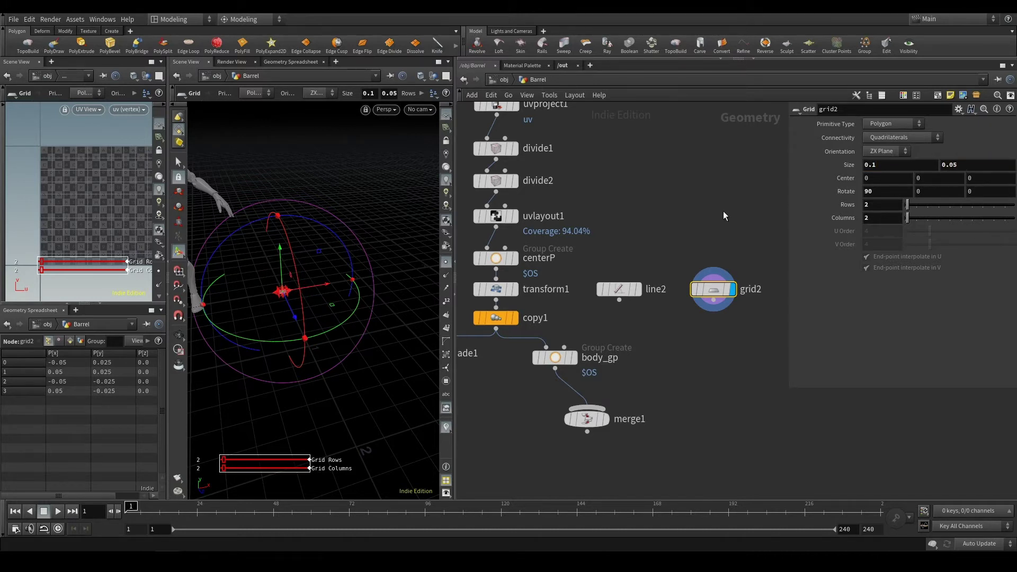
click(637, 289)
scroll(629, 330, up, 2)
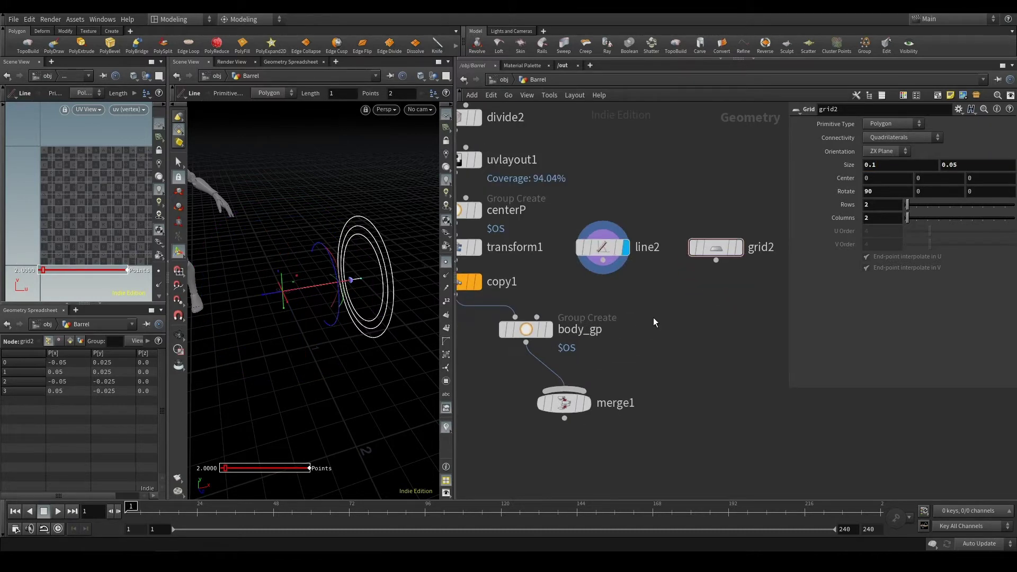
key(Tab)
- Add a sweep2 node along line2 with grid2 as its cross-section and display it
text(swee)
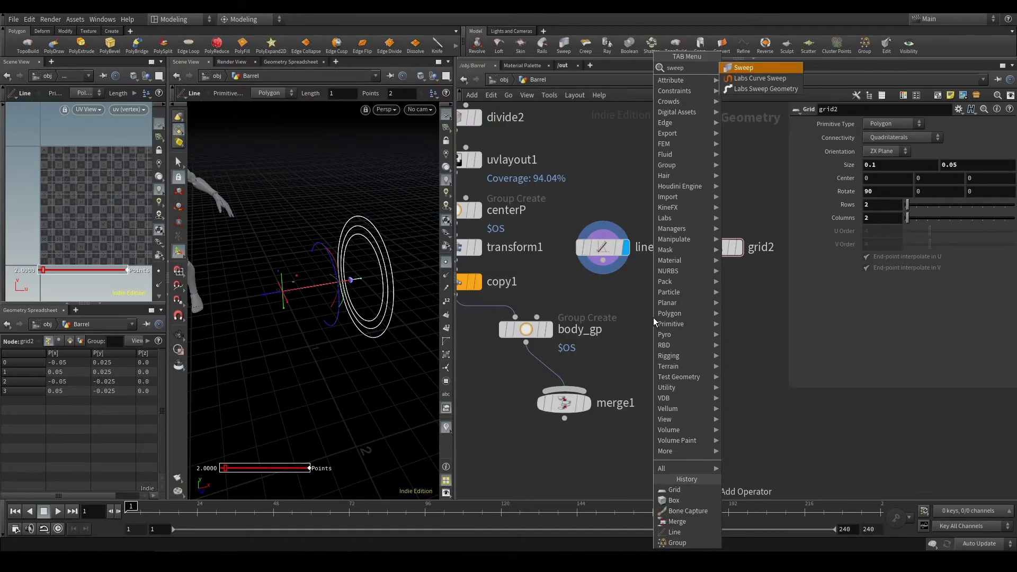
key(Return)
click(653, 316)
click(603, 260)
click(643, 304)
mouse_move(716, 260)
mouse_down()
mouse_move(664, 304)
mouse_move(668, 317)
mouse_up()
click(675, 316)
mouse_move(318, 318)
mouse_down()
mouse_move(305, 302)
mouse_move(325, 296)
mouse_move(295, 306)
mouse_up()
- Resize grid2's profile to 0.05 by 0.1, then width 0.025, and inspect the bar
click(715, 247)
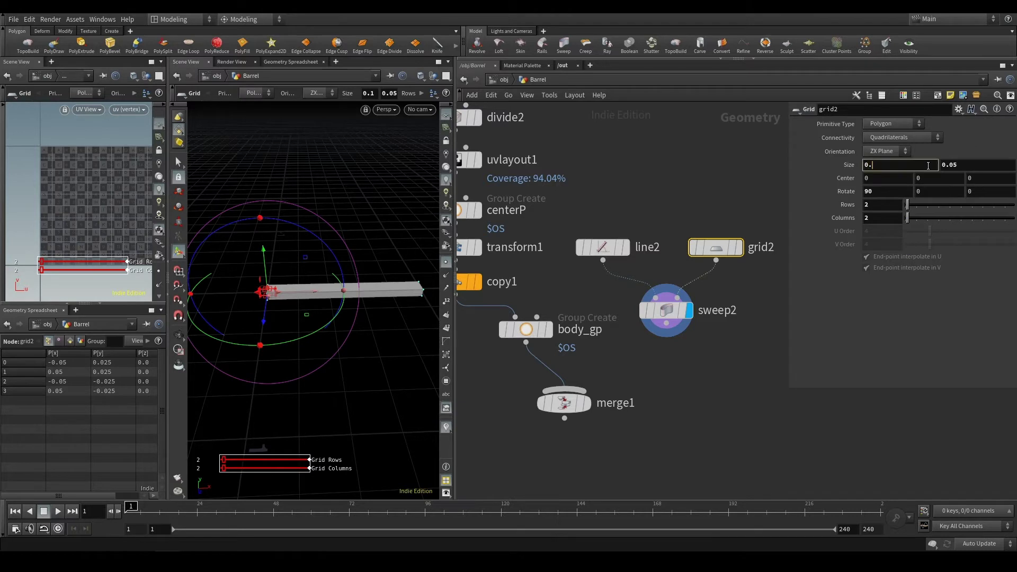
click(900, 164)
text(05)
key(Tab)
text(0.1)
key(Return)
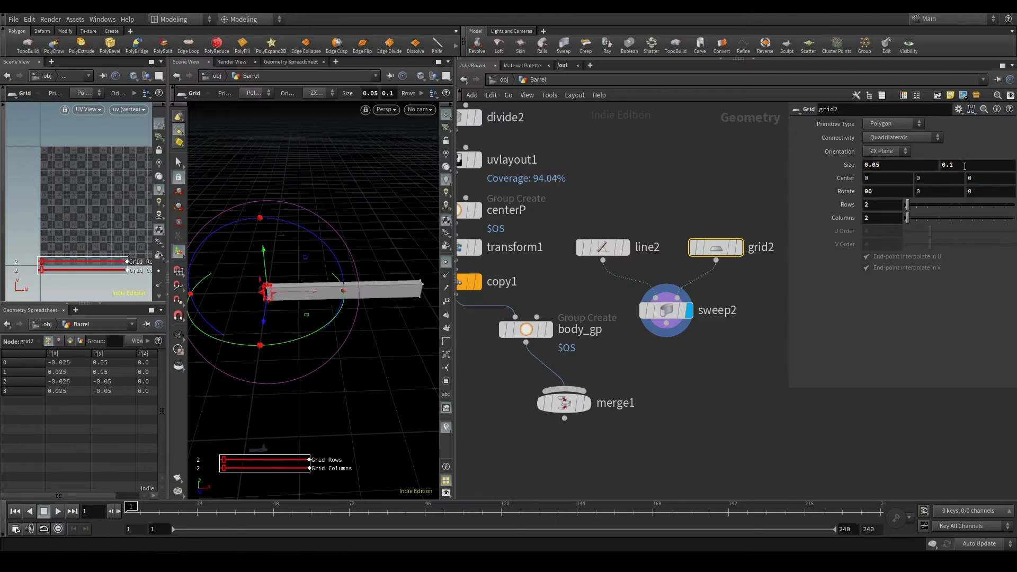
text(5)
key(Return)
key(Escape)
mouse_move(329, 368)
mouse_down()
mouse_move(318, 341)
mouse_move(390, 352)
mouse_move(433, 374)
mouse_up()
mouse_move(345, 352)
mouse_down()
mouse_move(362, 322)
mouse_move(421, 312)
mouse_up()
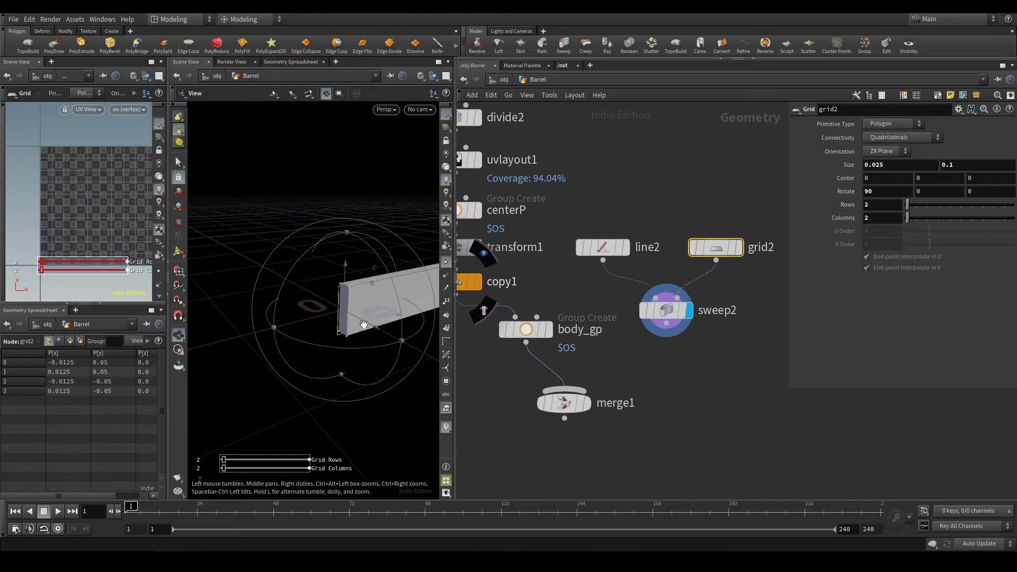
key(Return)
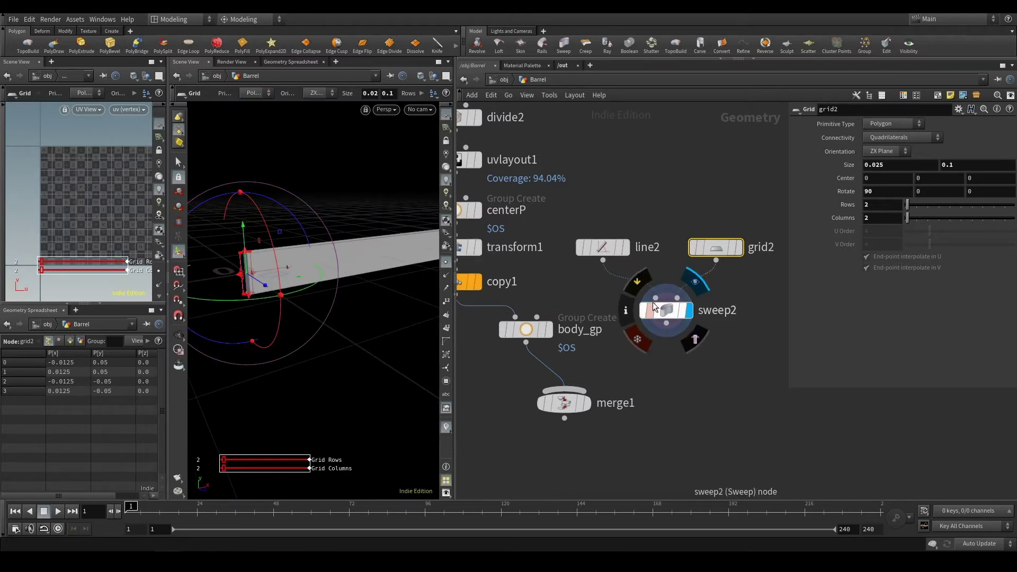
- Enable Compute UVs on sweep2, turning off Normalize Computed Us and tile-boundary snapping
click(665, 310)
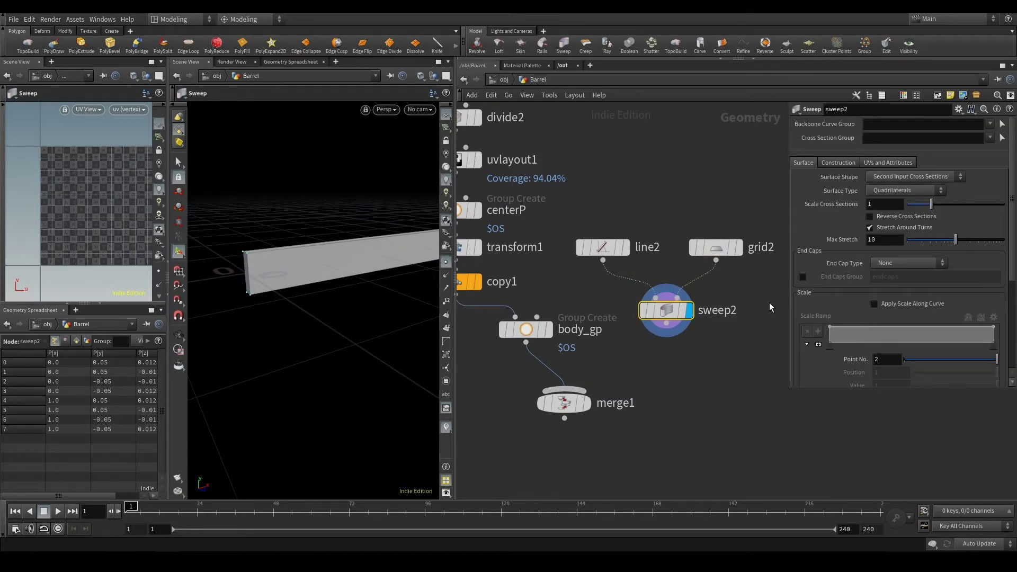
click(875, 162)
click(875, 186)
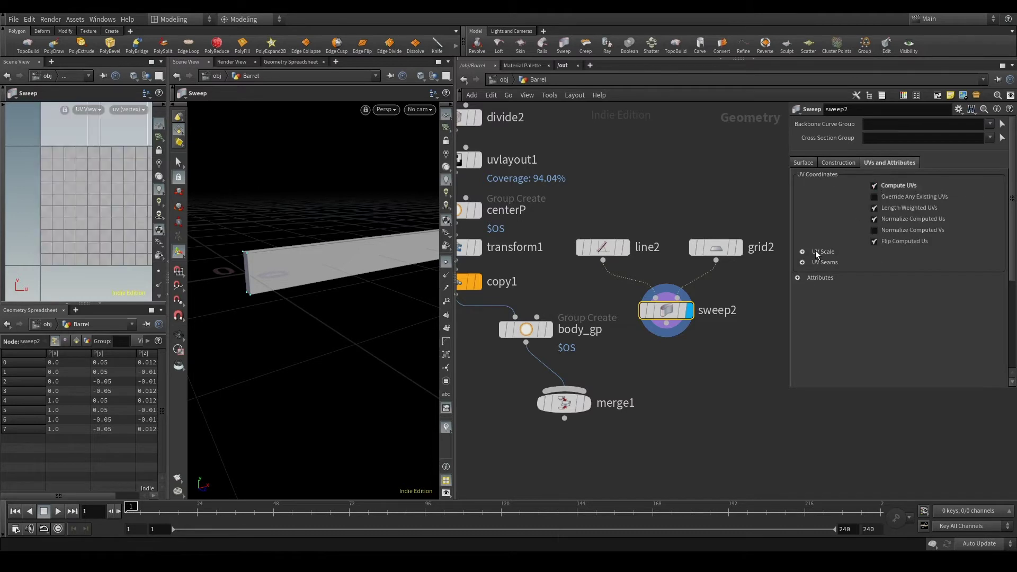
click(803, 263)
click(875, 218)
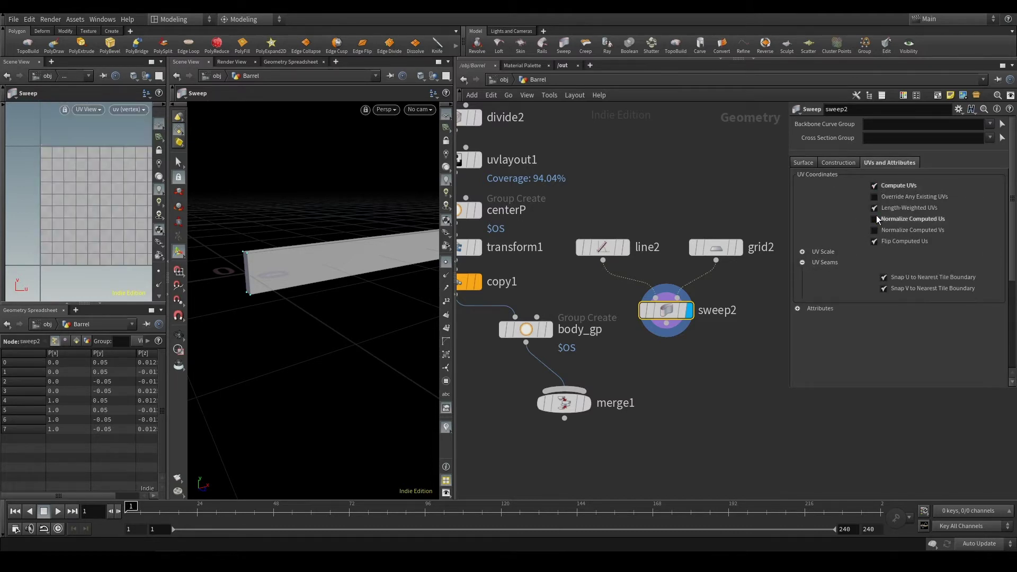
click(883, 277)
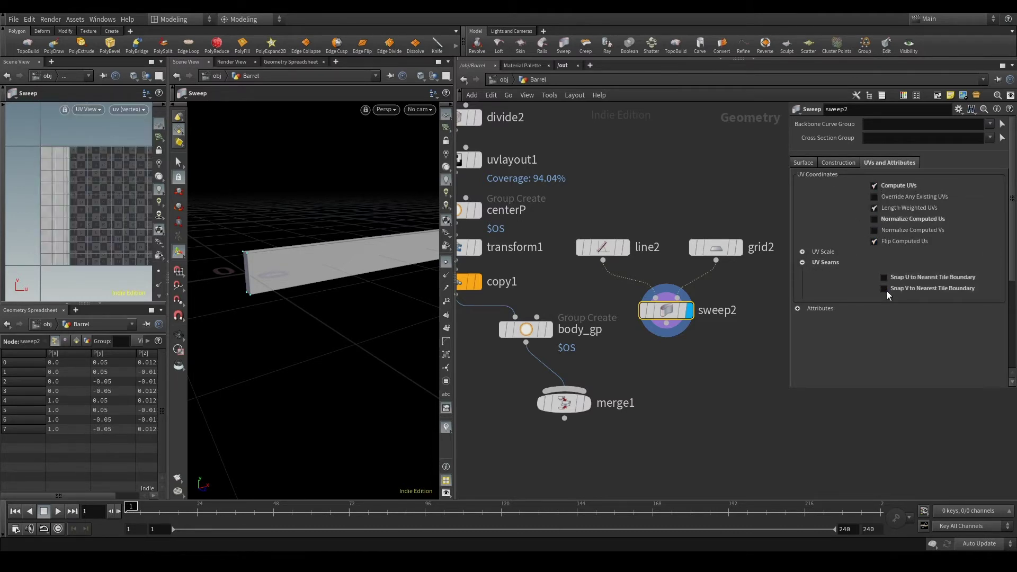
scroll(288, 248, down, 3)
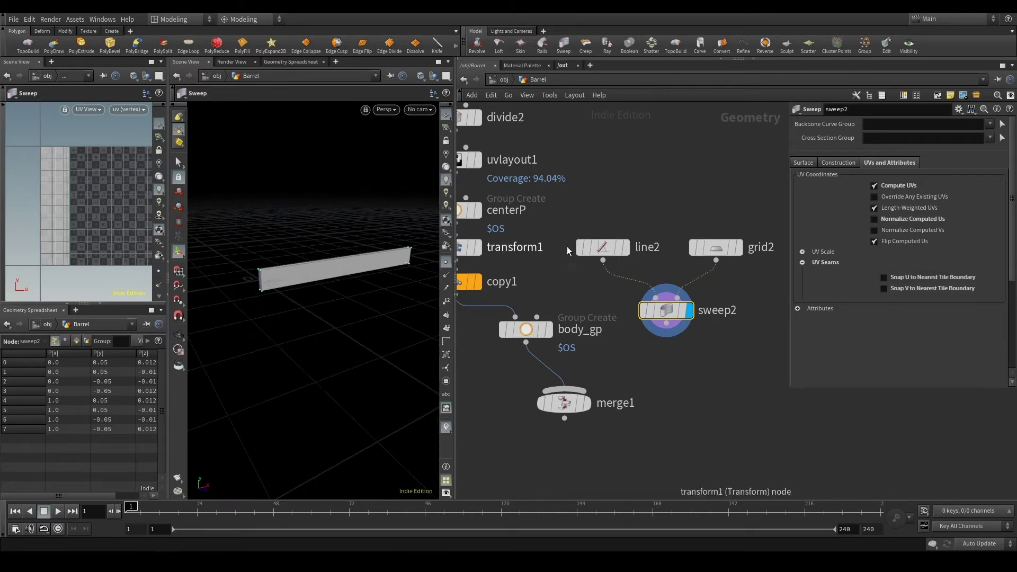
- Lengthen line2 to 1.4
click(602, 244)
click(880, 163)
scroll(880, 164, up, 4)
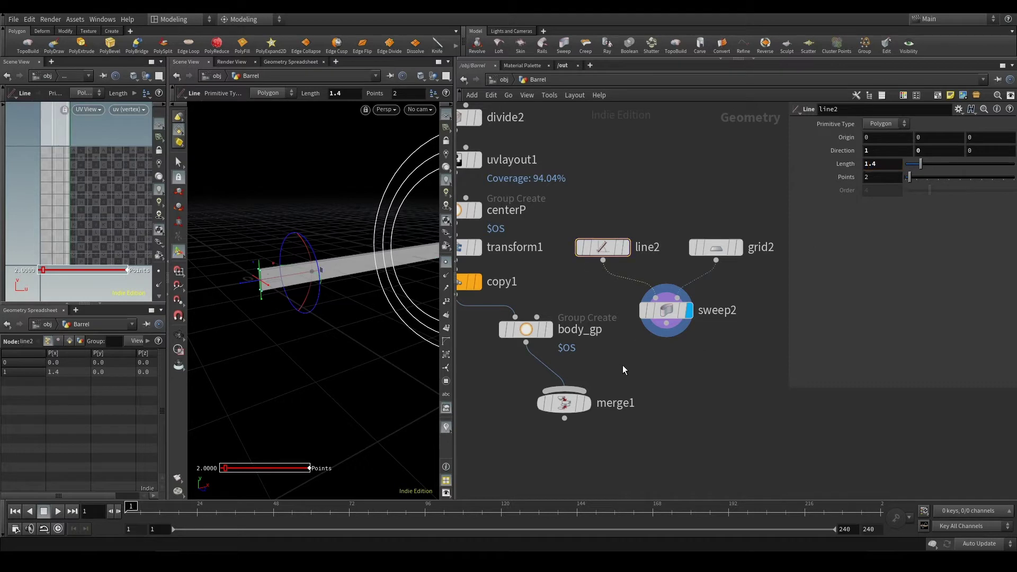
scroll(639, 349, down, 2)
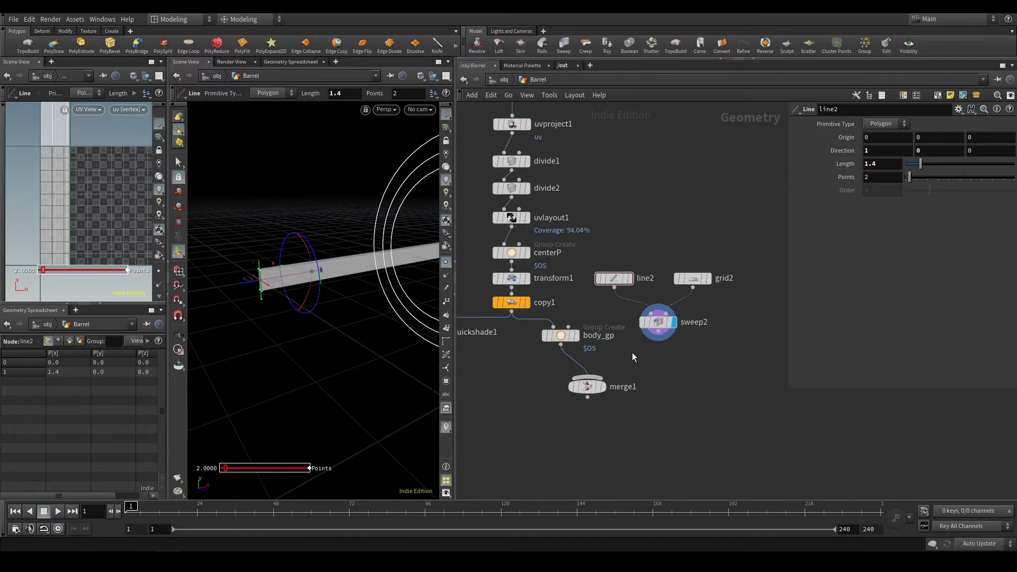
- Display merge1, frame the network, select line1, and hide point markers
click(603, 386)
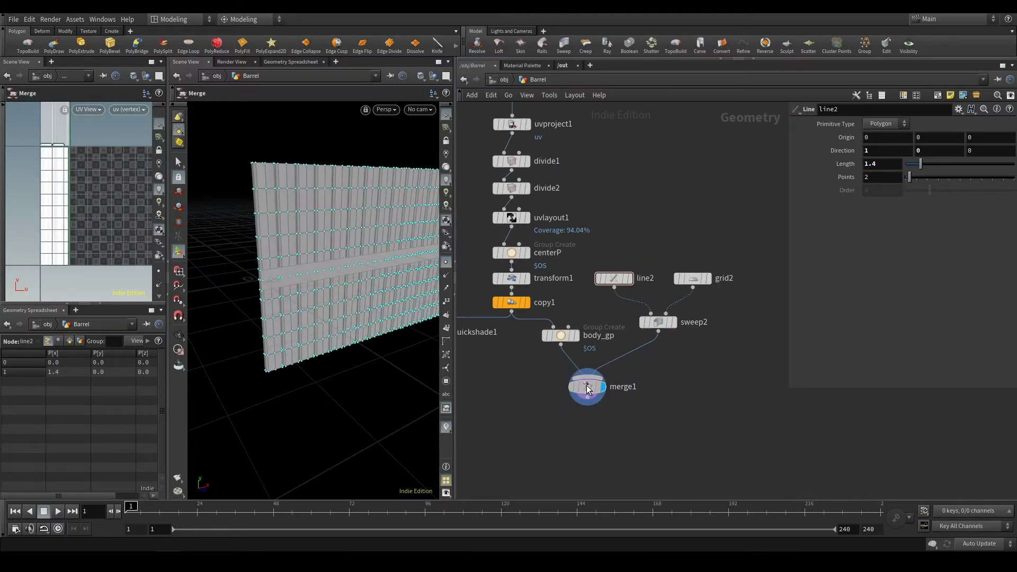
drag(306, 316, 299, 318)
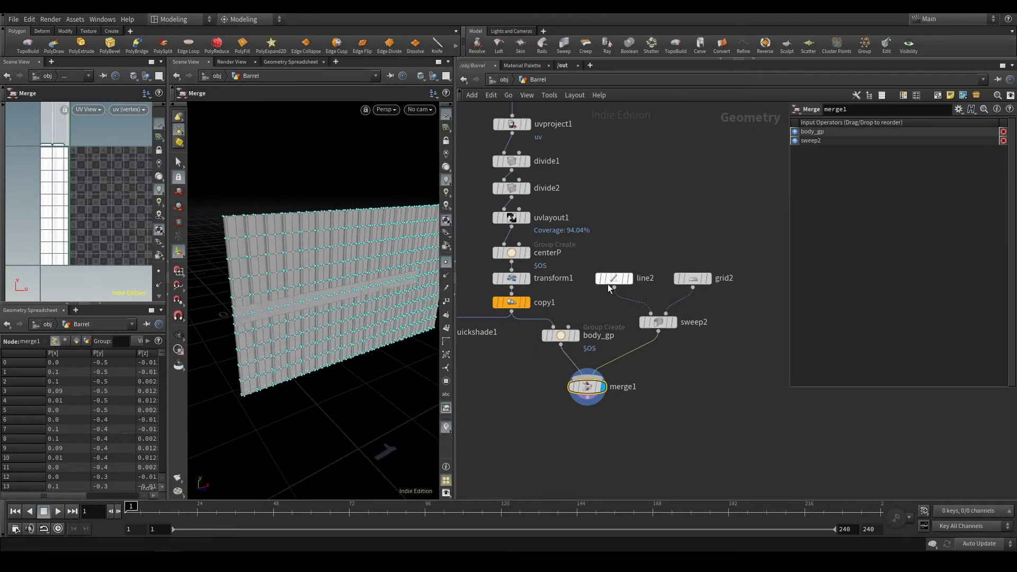
key(h)
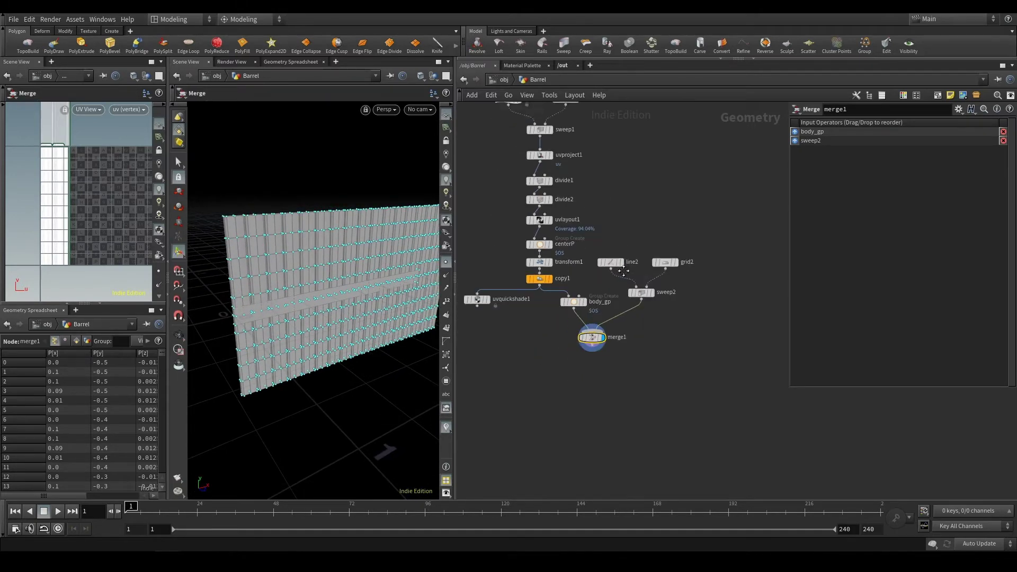
click(546, 174)
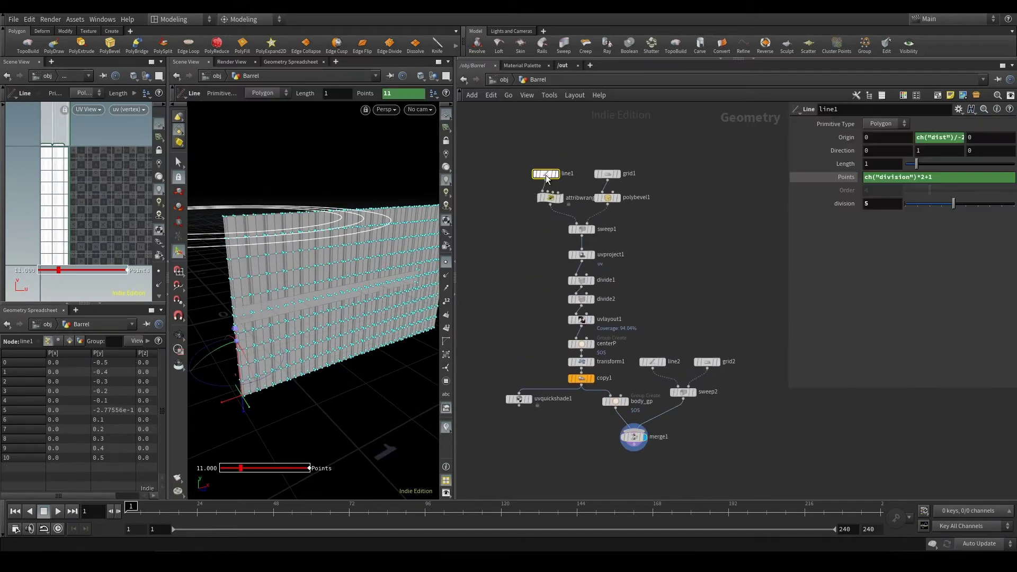
click(446, 262)
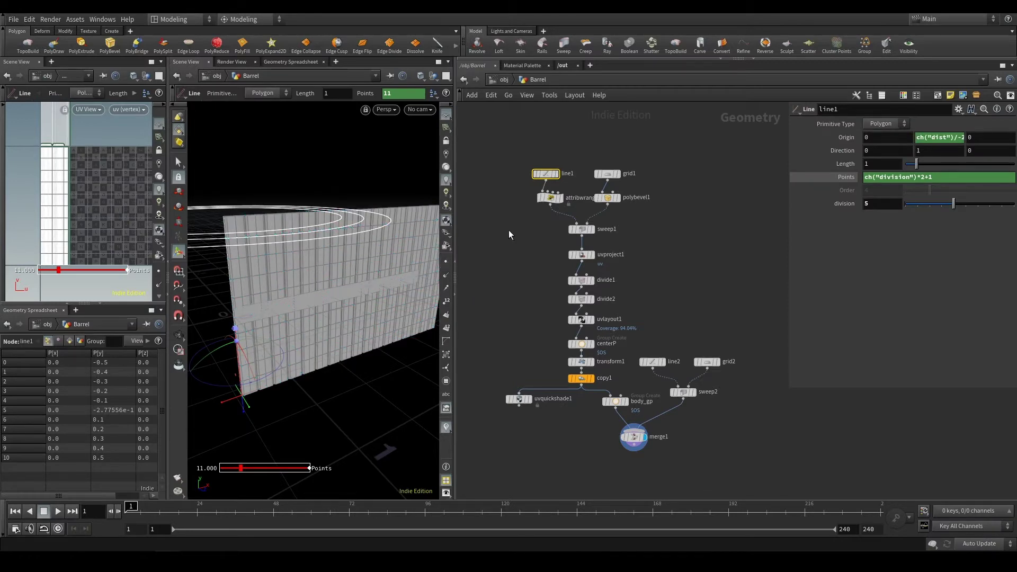
- Set line2's Origin Y to a relative reference ch("../line1/dist")/2
right_click(866, 164)
mouse_move(882, 193)
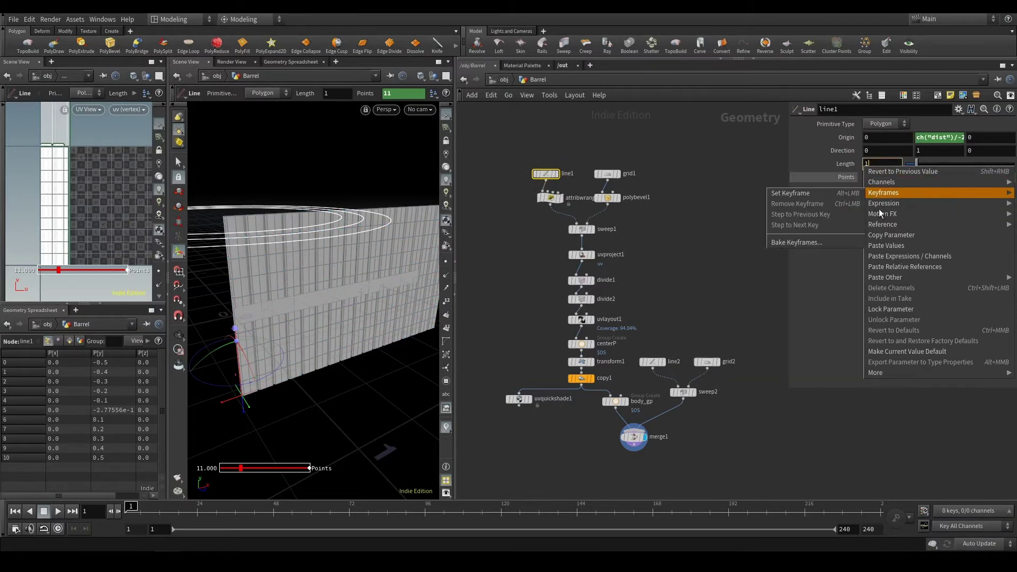
key(Escape)
scroll(648, 367, up, 3)
click(644, 362)
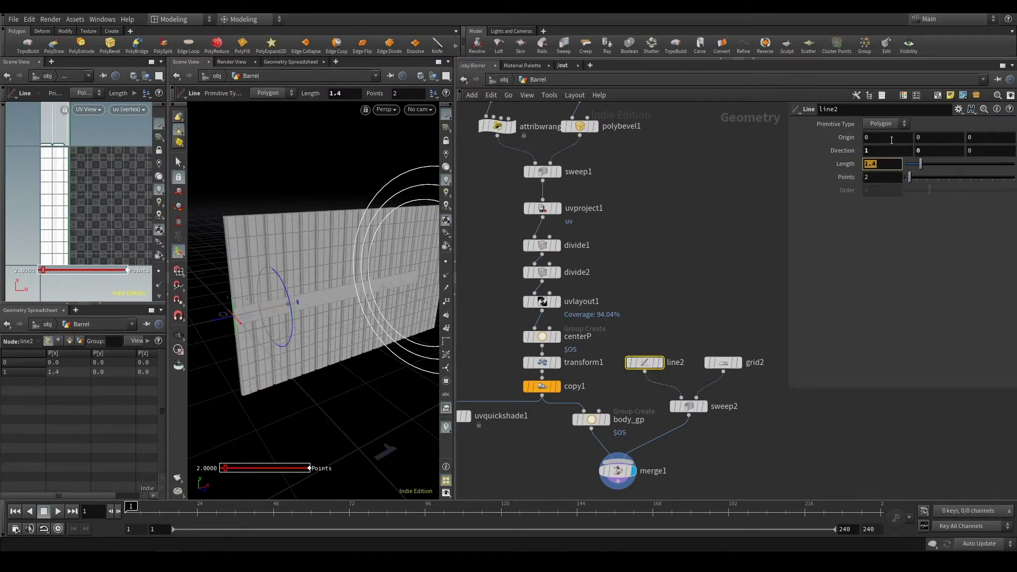
click(889, 139)
middle_drag(924, 137, 941, 135)
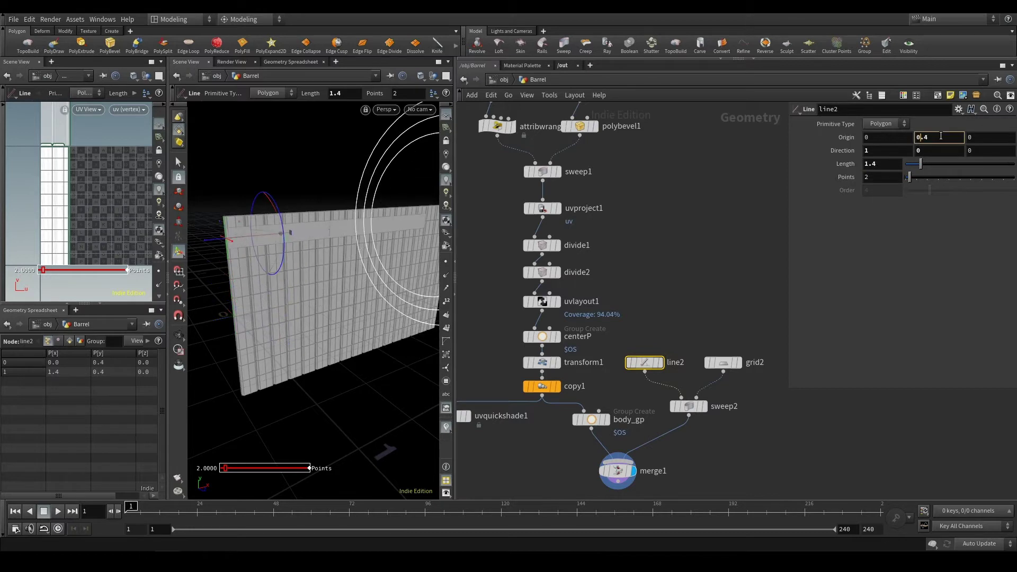
right_click(941, 136)
click(899, 236)
click(932, 139)
text(/line1/dist")/2)
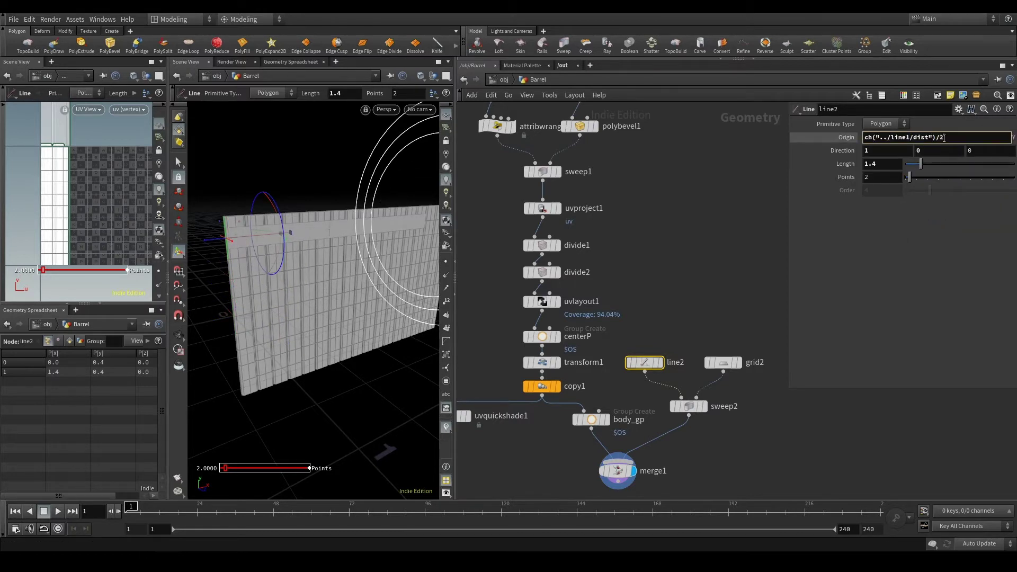
key(Return)
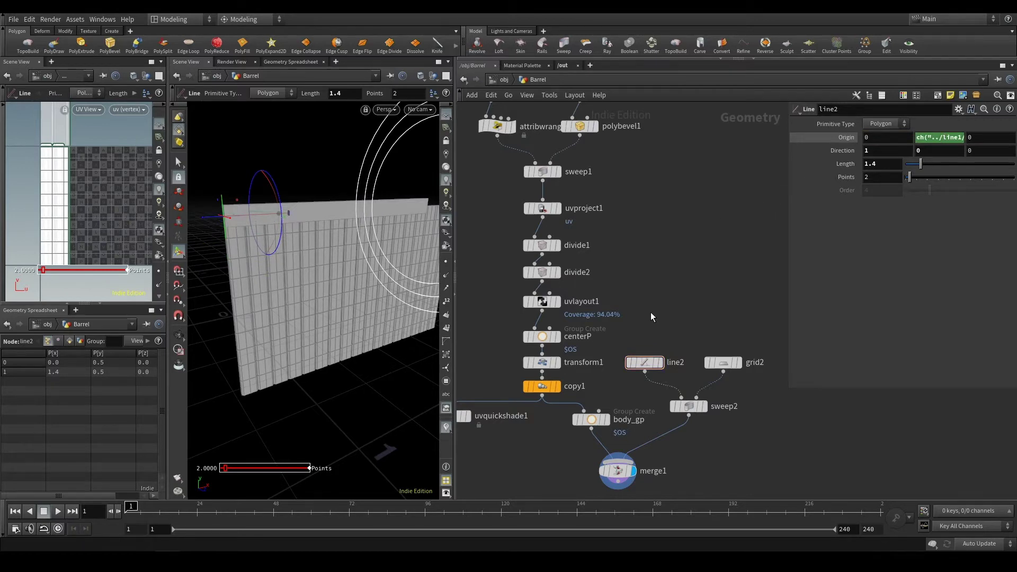
- Display grid2 and move it down to about Y −0.05
scroll(683, 243, up, 2)
click(739, 270)
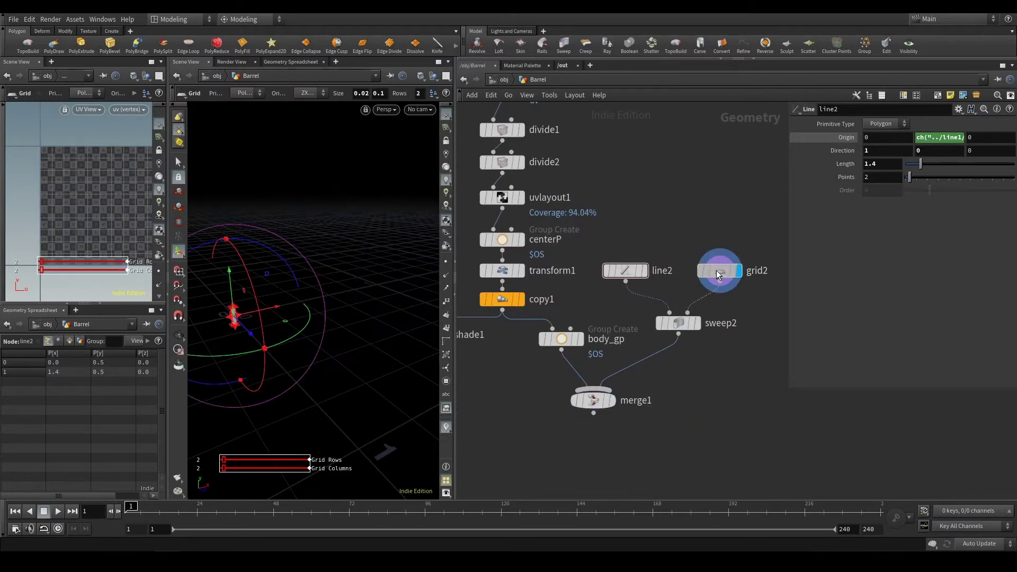
click(719, 270)
key(f)
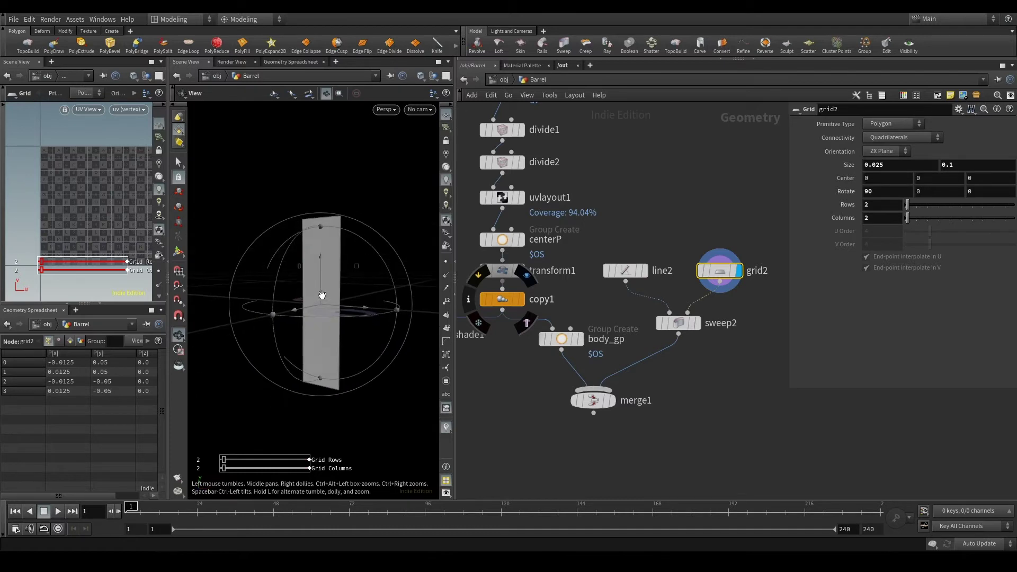
key(Return)
drag(325, 259, 328, 331)
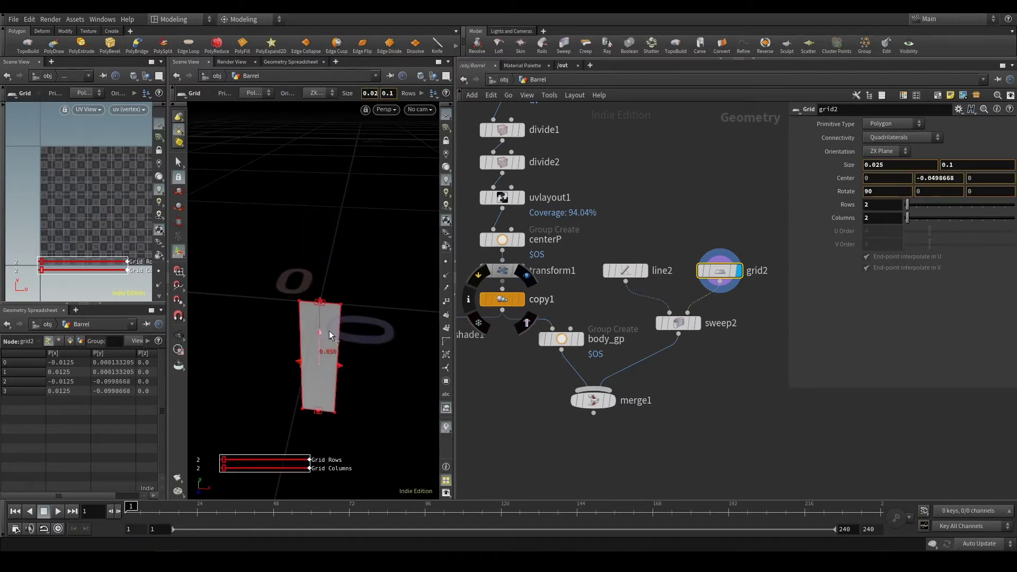
- Inspect the sweep2 and merged wall geometry, then isolate and frame the grid2 profile
click(697, 323)
key(Escape)
drag(291, 208, 325, 344)
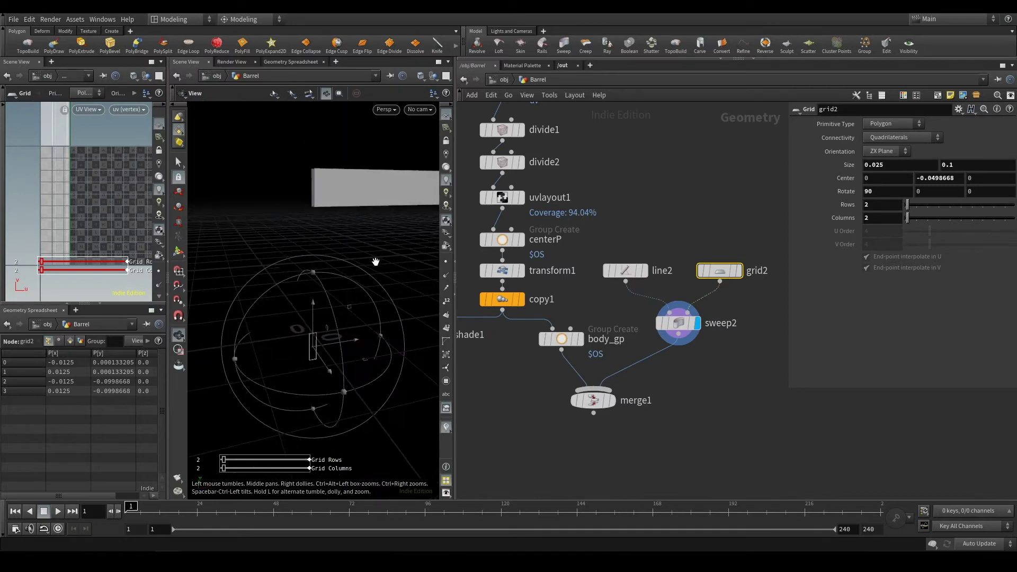
key(Return)
click(613, 407)
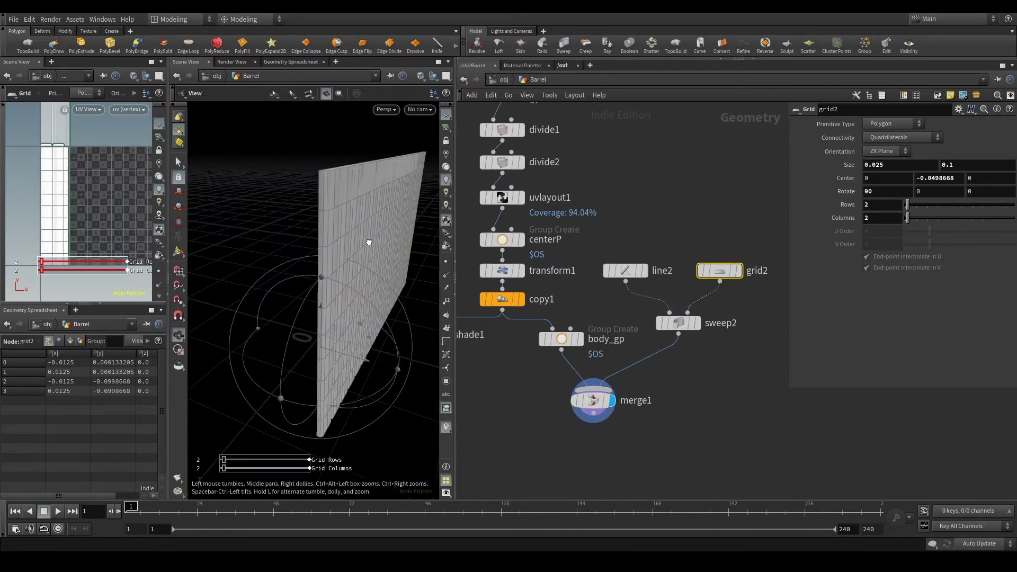
drag(370, 249, 370, 241)
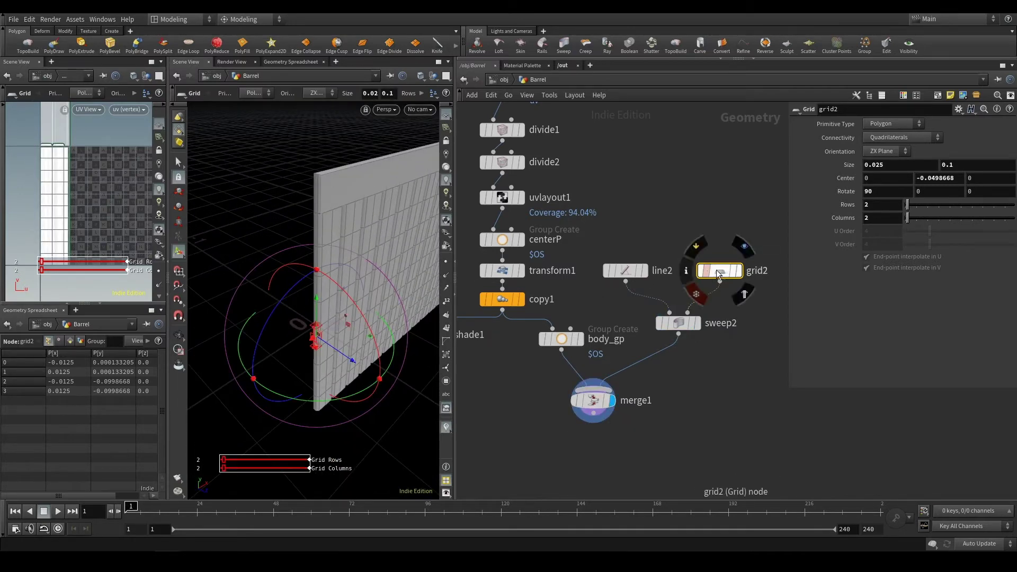
drag(331, 335, 339, 330)
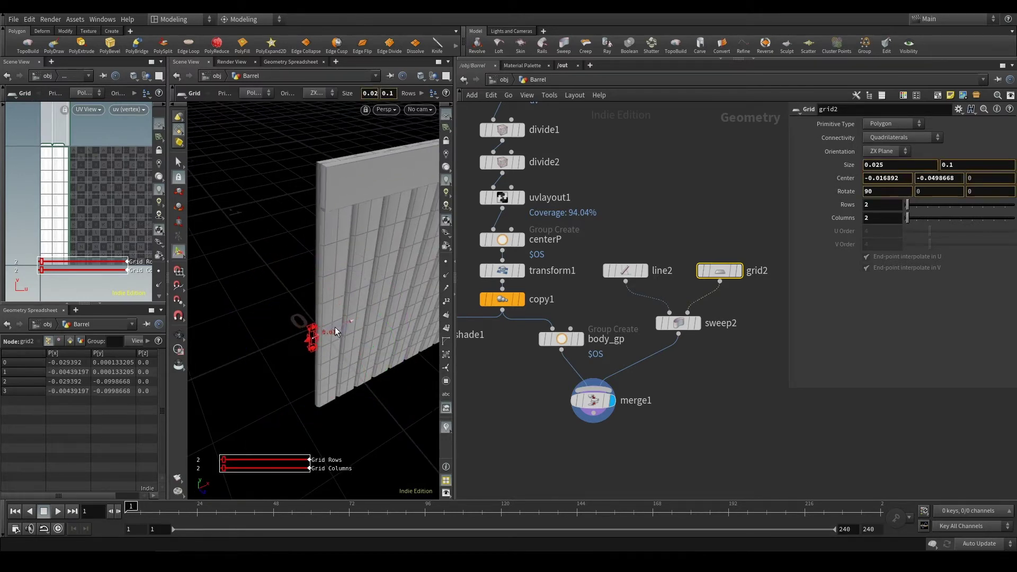
scroll(318, 328, up, 5)
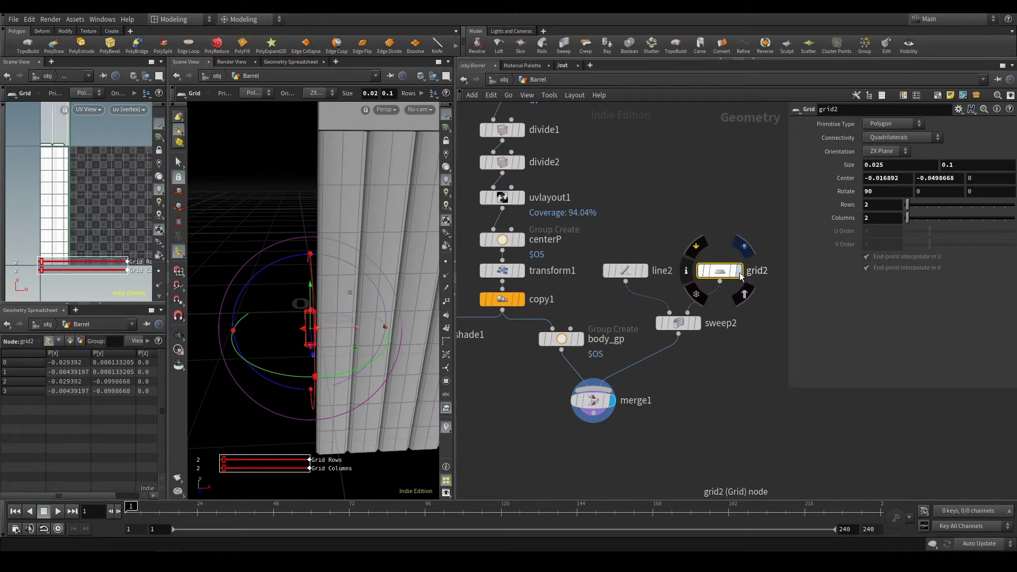
click(739, 271)
key(space+g)
key(Escape)
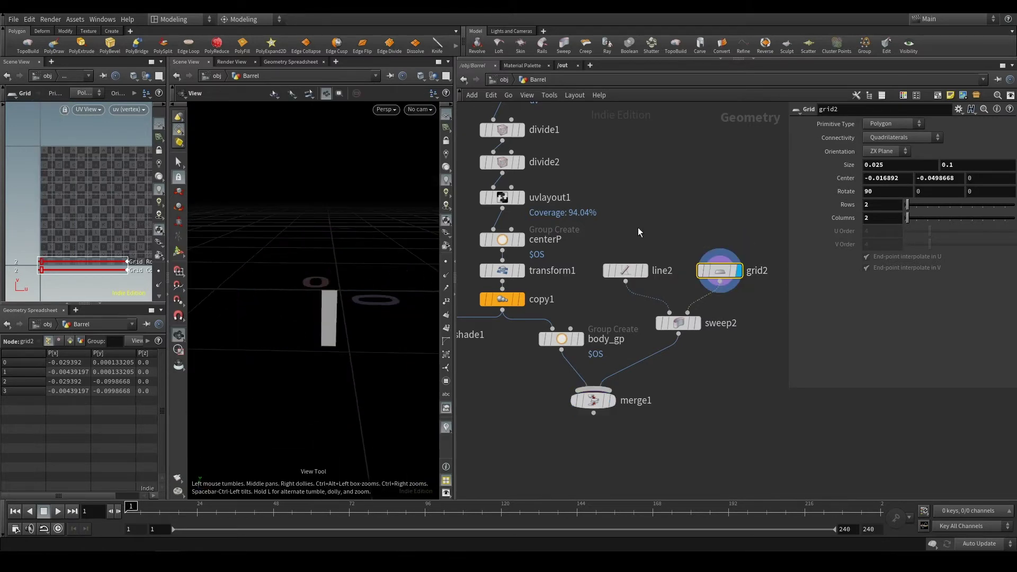
- Set grid2's Center X to ch("sizex")/-2, evaluating to -0.0125
click(874, 165)
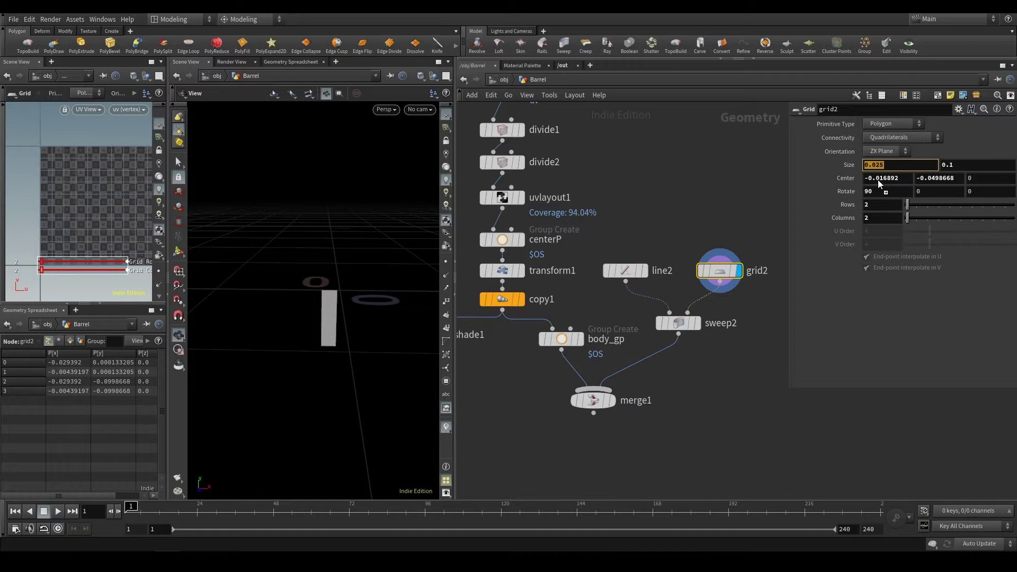
right_click(878, 183)
click(900, 208)
click(903, 178)
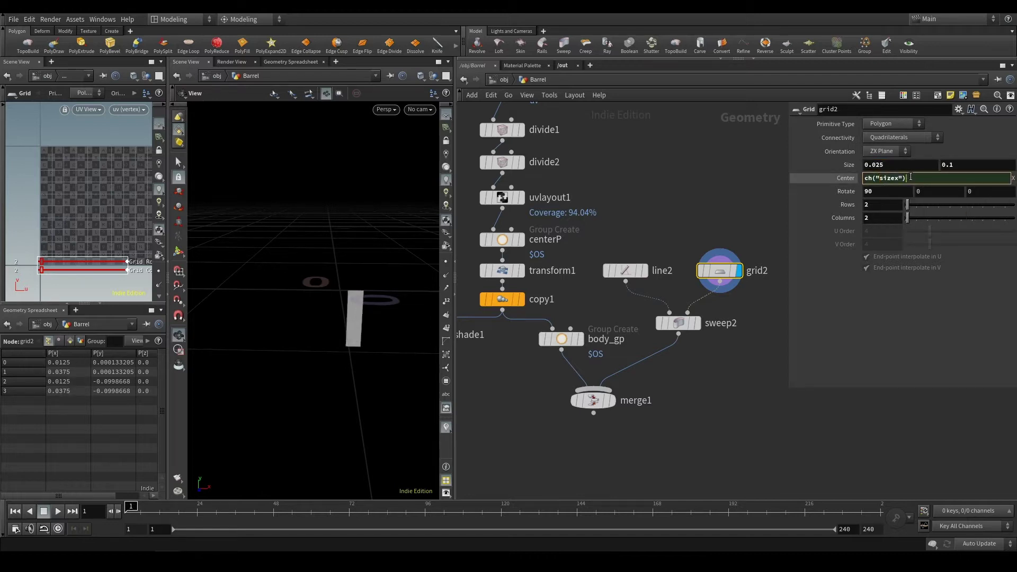
text(2)
key(Return)
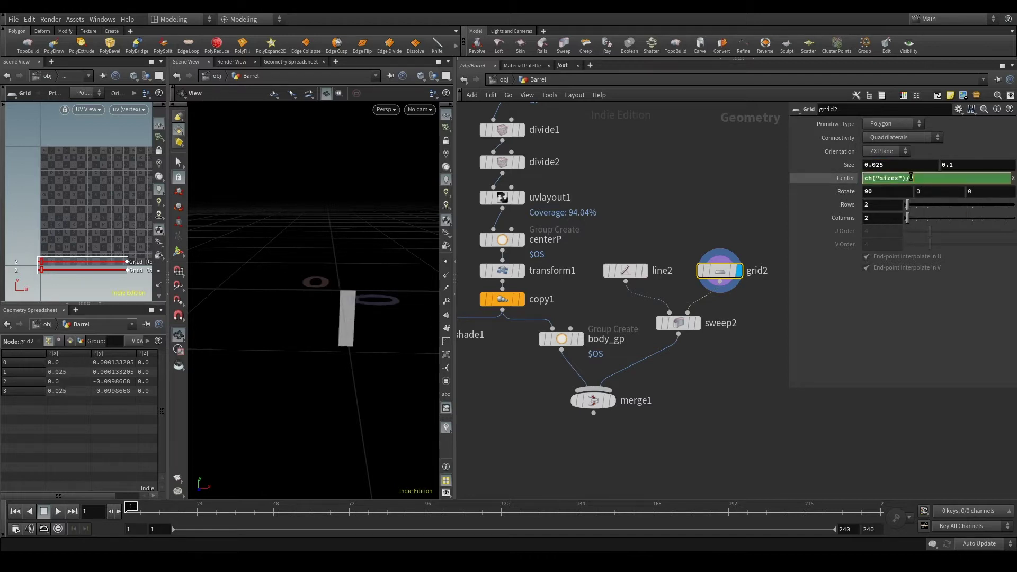
text(-)
key(Return)
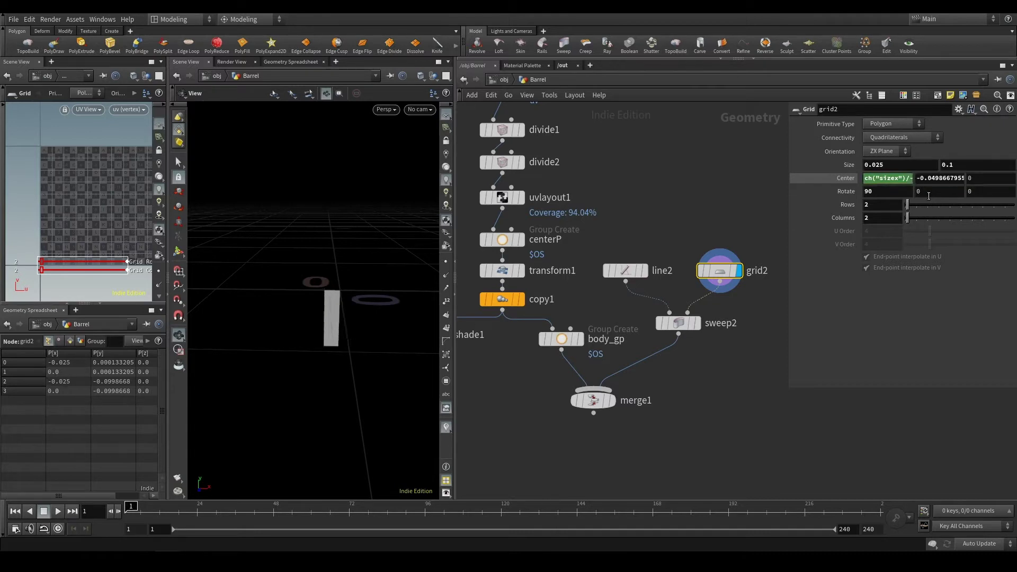
- Set grid2's Center Y to ch("sizey")/-2 (-0.05) and display sweep2's result
double_click(952, 165)
right_click(943, 182)
click(948, 207)
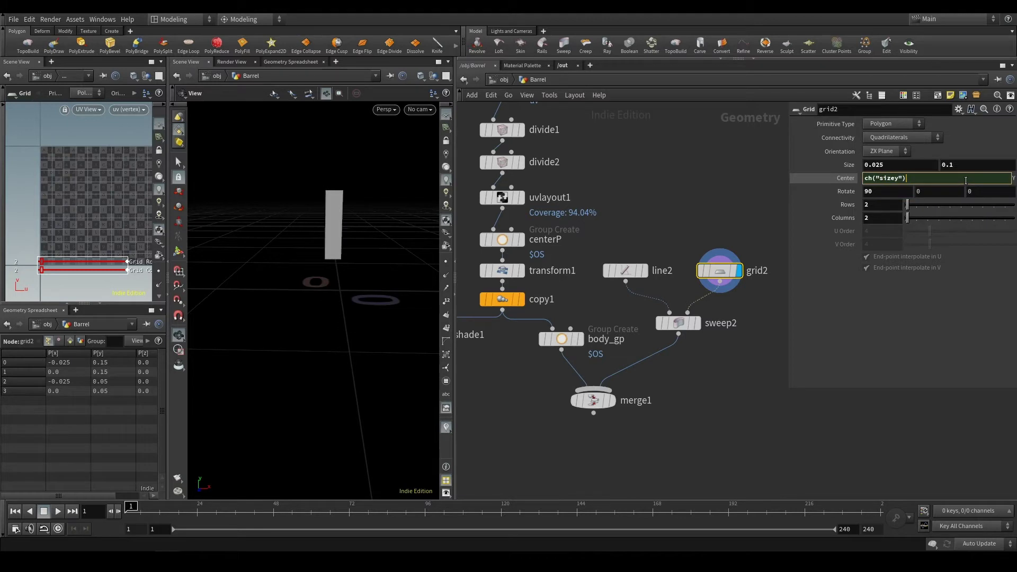
key(Return)
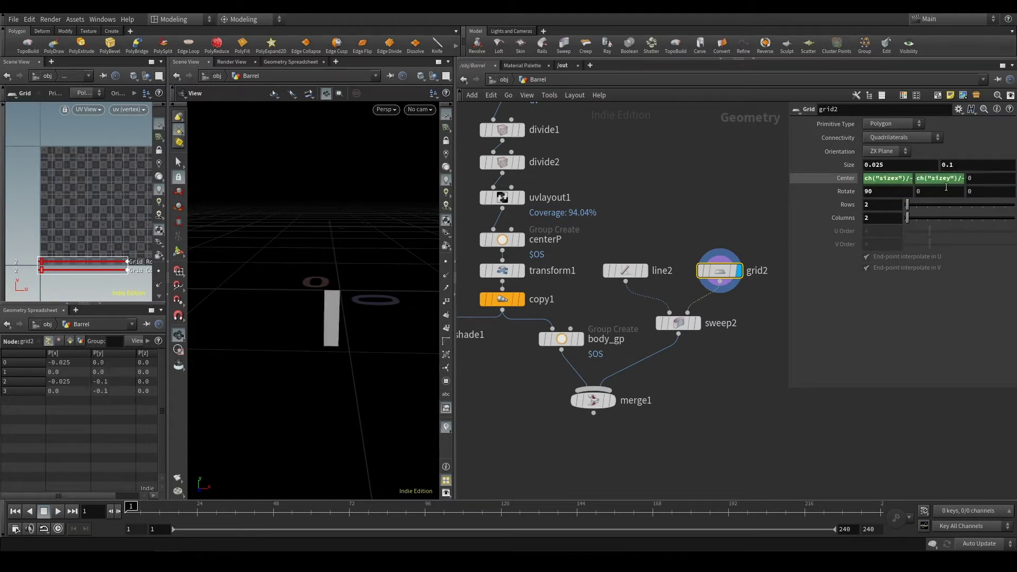
click(849, 181)
drag(279, 311, 286, 278)
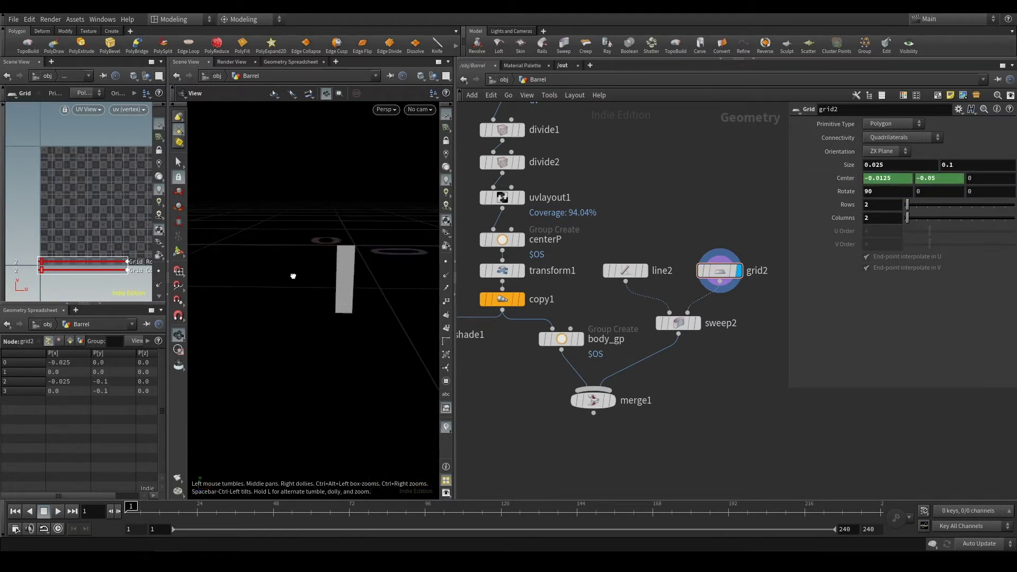
click(697, 323)
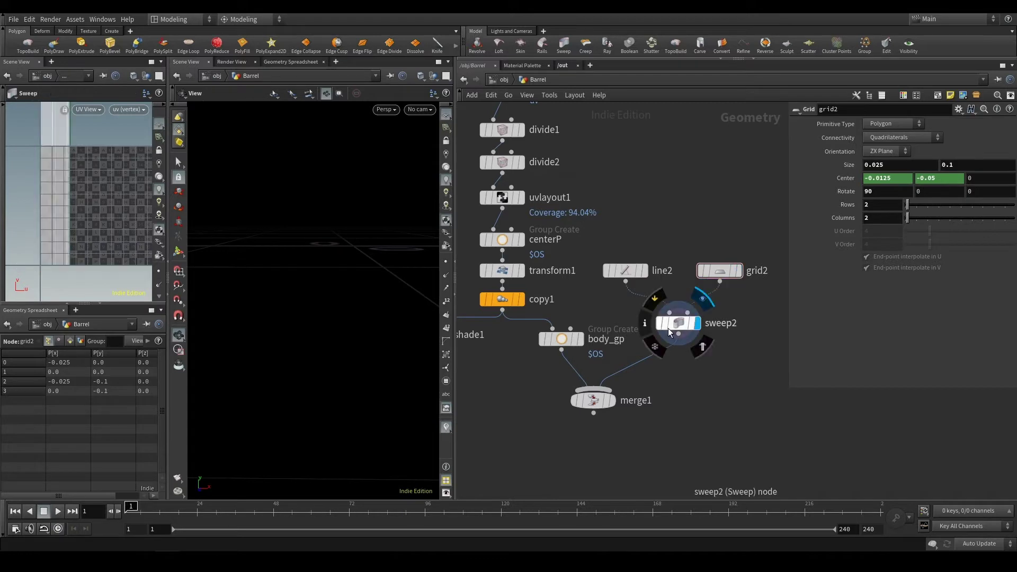
- Display merge1, frame the barrel, and shorten line2's Length from 3.07 to about 1.71
click(612, 400)
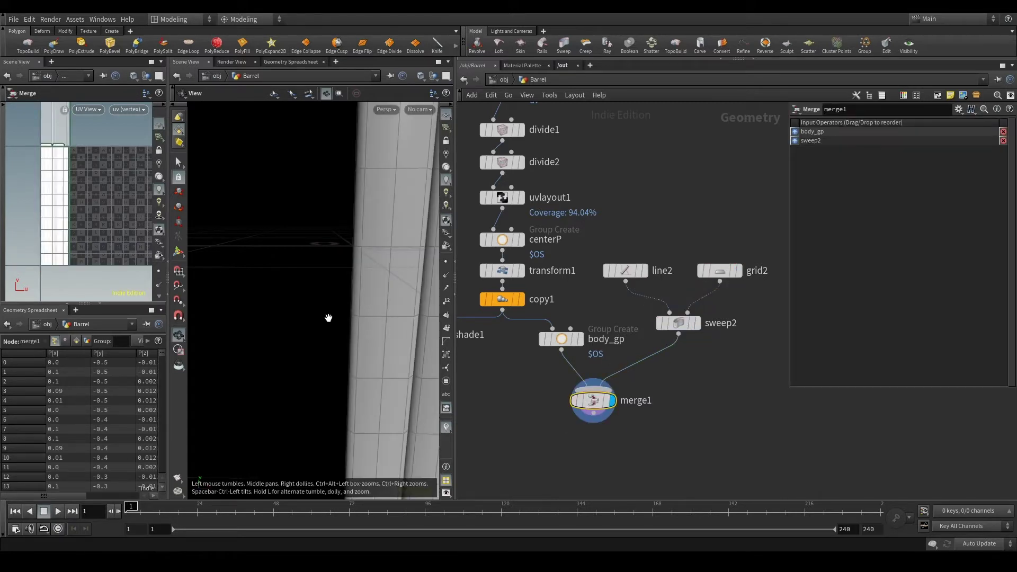
key(f)
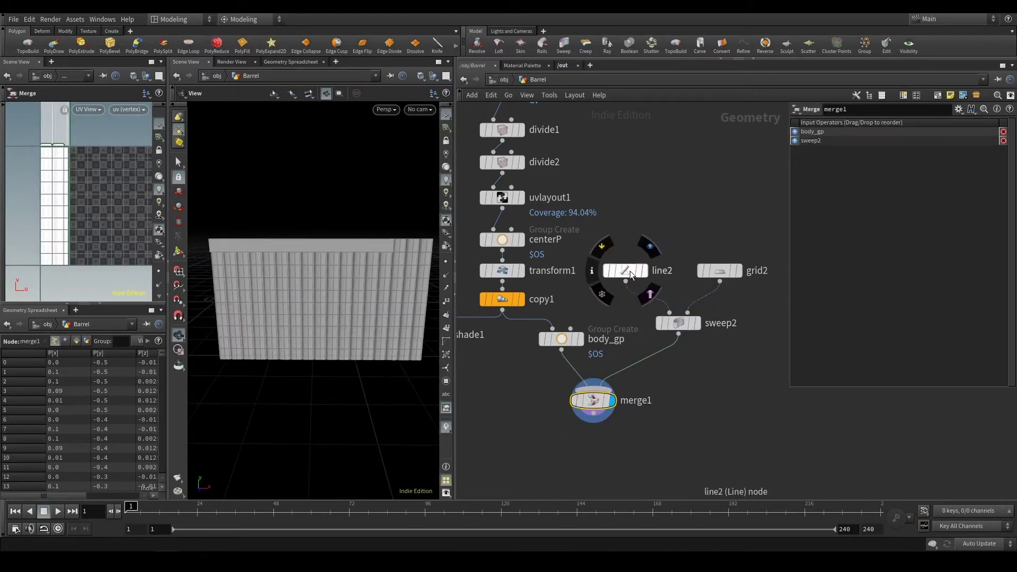
click(628, 271)
drag(928, 169, 925, 169)
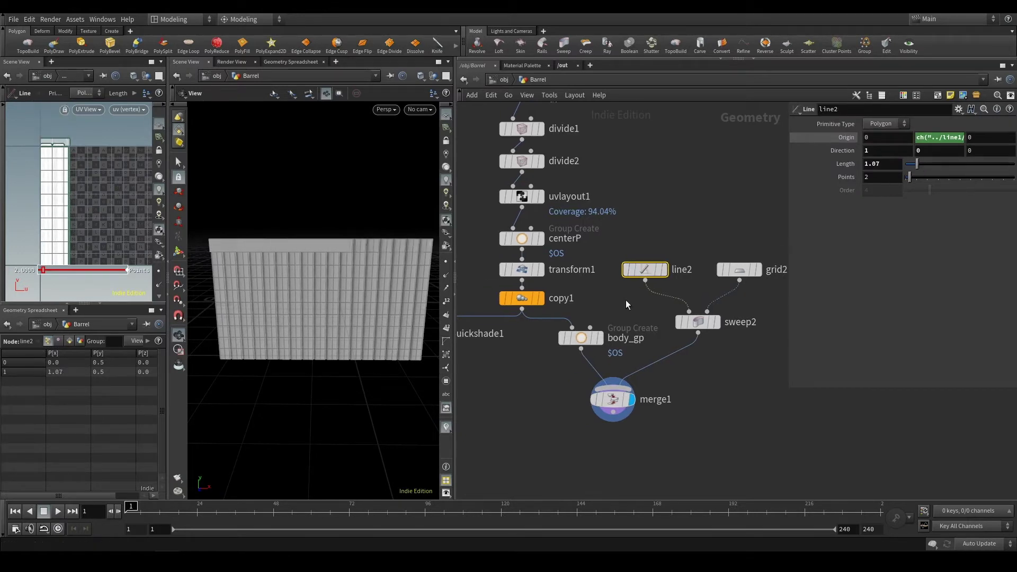
- Link line2's Length to copy1's Total Number as a relative reference
click(581, 338)
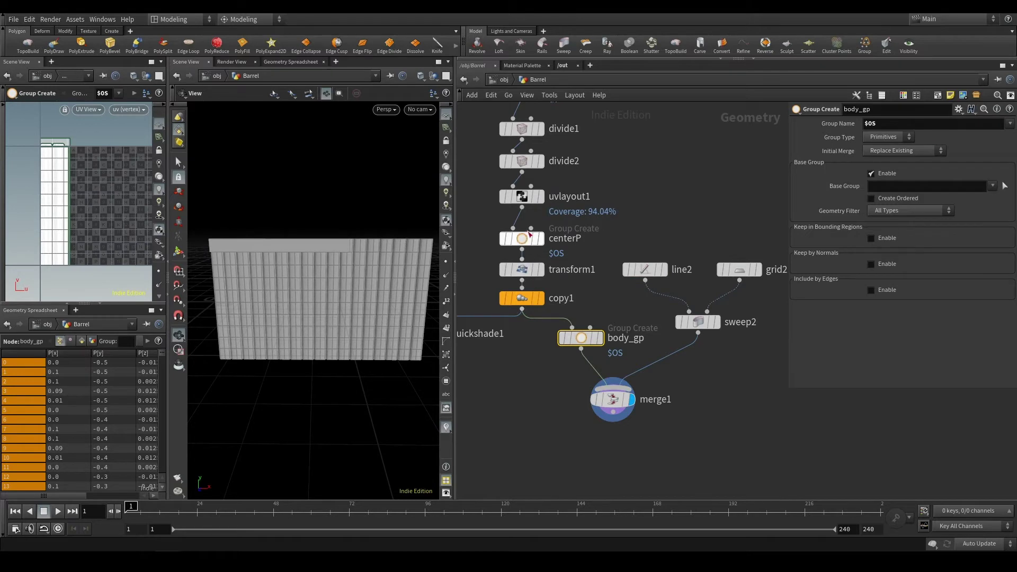
click(522, 298)
right_click(880, 152)
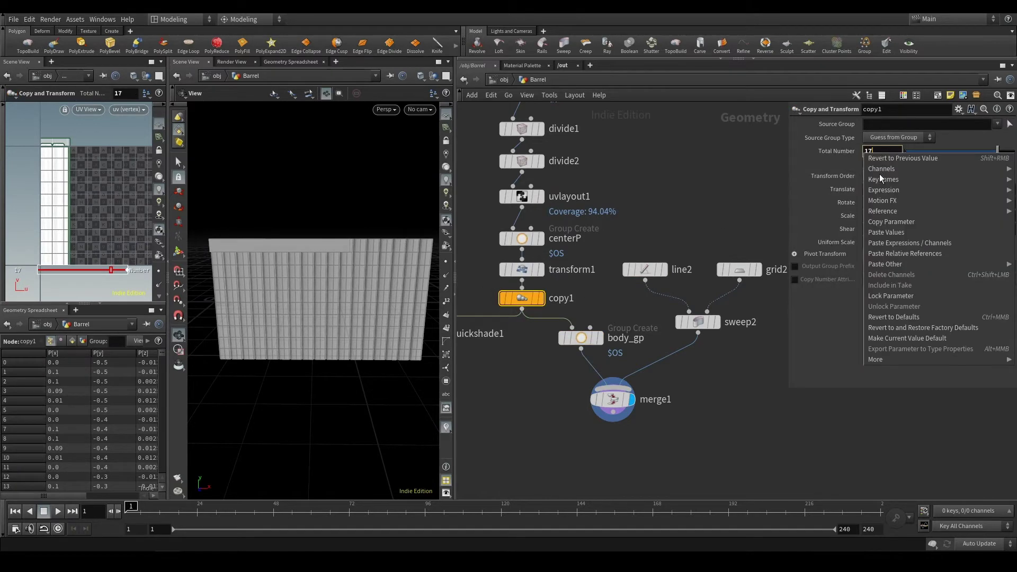
click(883, 221)
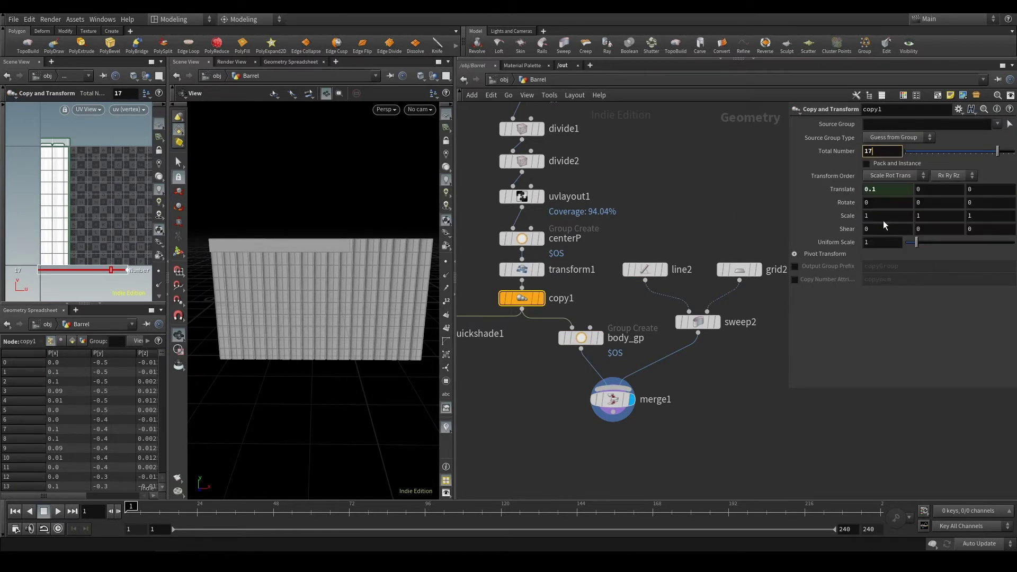
middle_drag(688, 231, 684, 243)
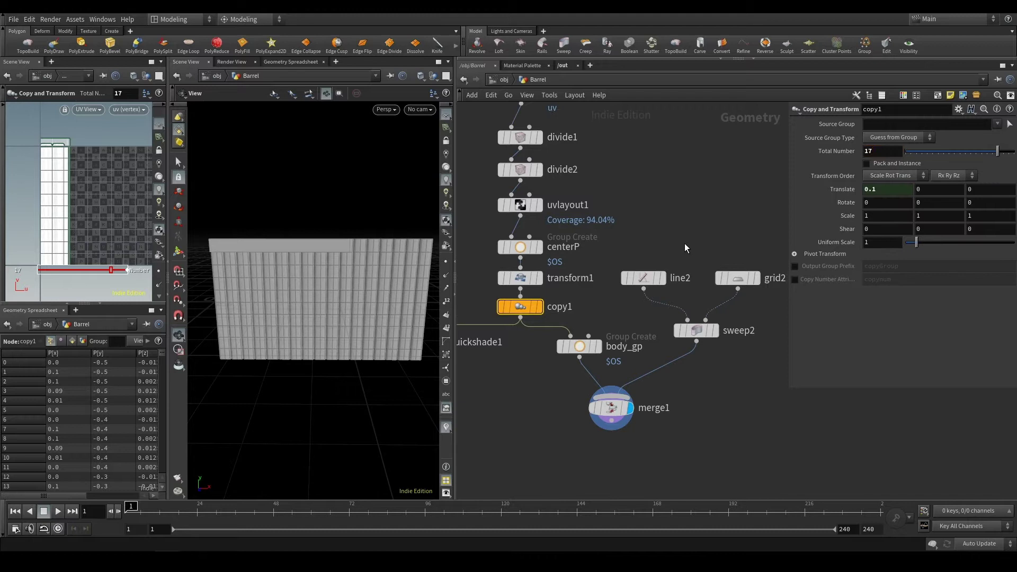
click(640, 279)
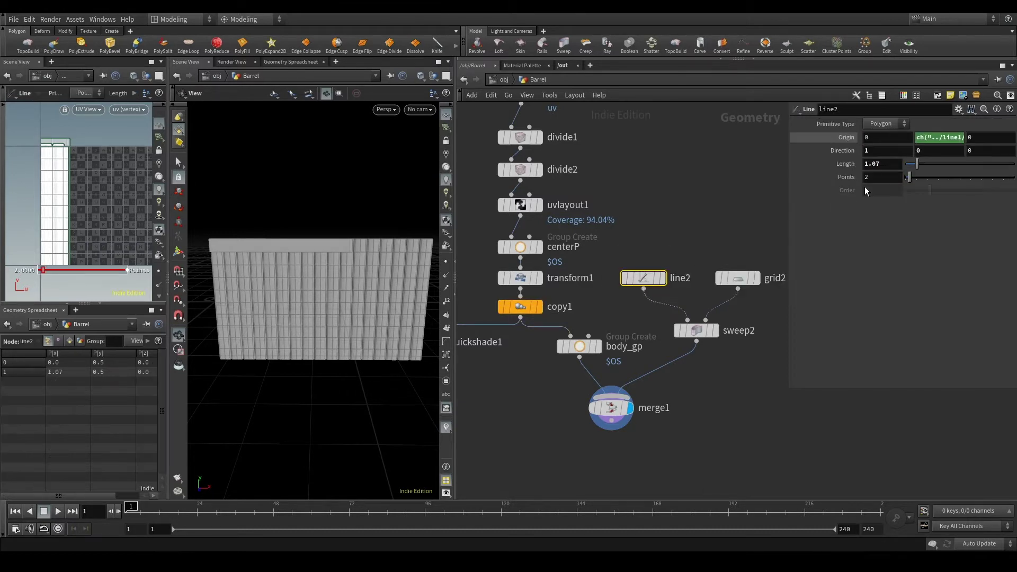
right_click(887, 165)
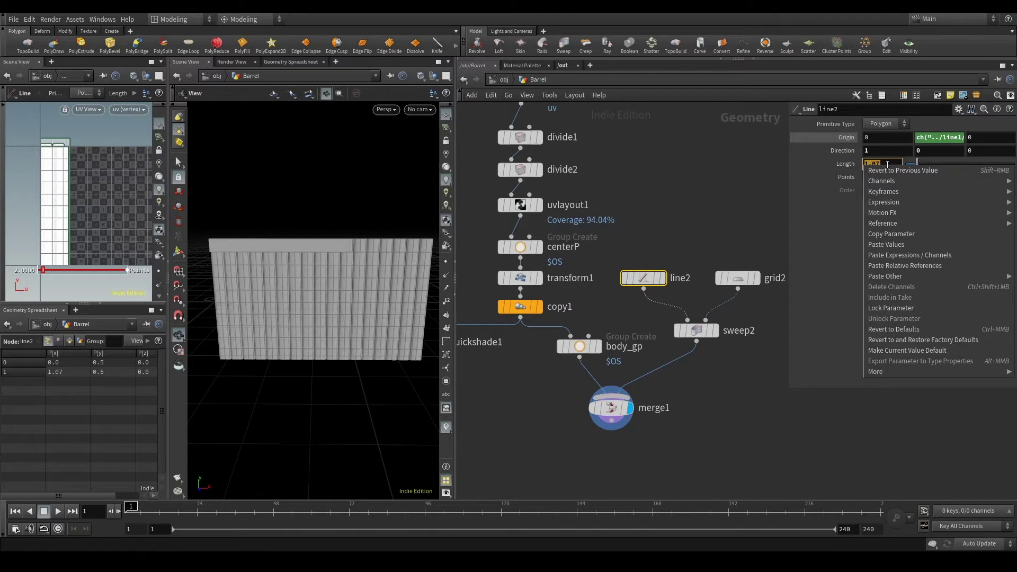
click(899, 265)
- Copy grid1's Size parameter for referencing
scroll(615, 207, down, 2)
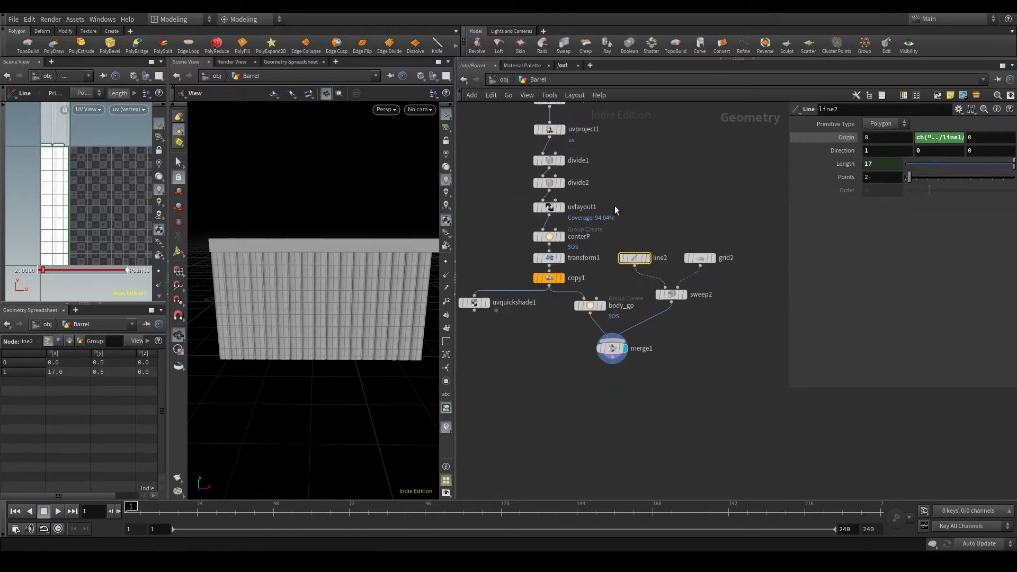
middle_drag(614, 205, 619, 348)
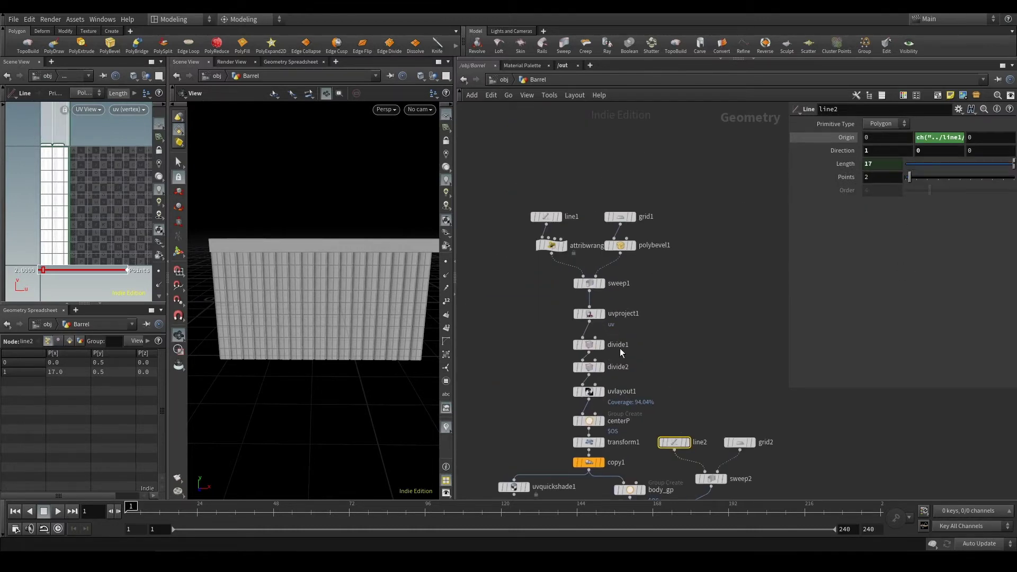
click(619, 216)
right_click(874, 168)
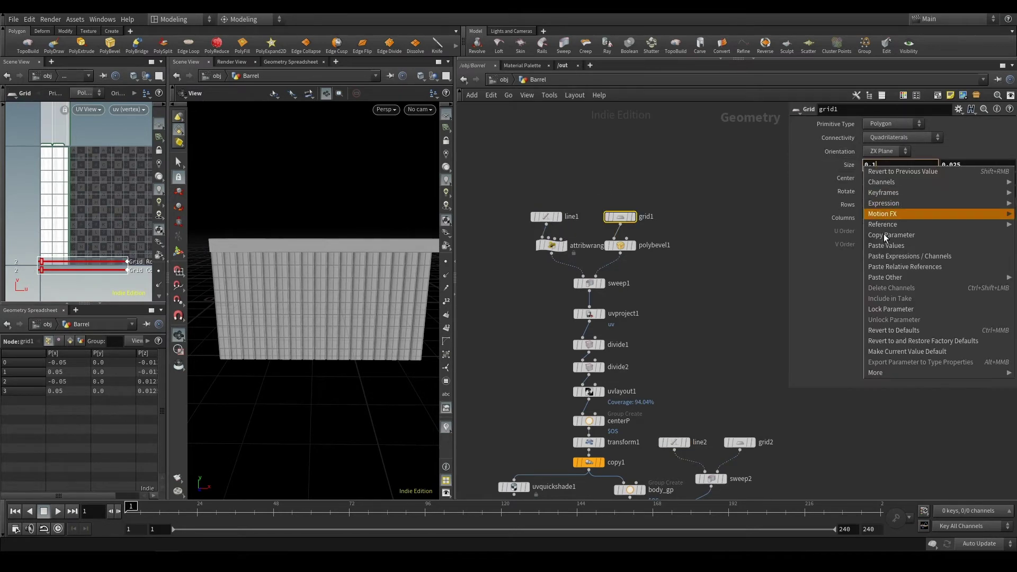
click(883, 235)
- Make line2's Length ch("../copy1/ncy")*ch("../grid1/sizex"), evaluating to 1.7
middle_drag(699, 412, 675, 274)
scroll(681, 305, up, 2)
click(653, 308)
click(924, 163)
key(ctrl+v)
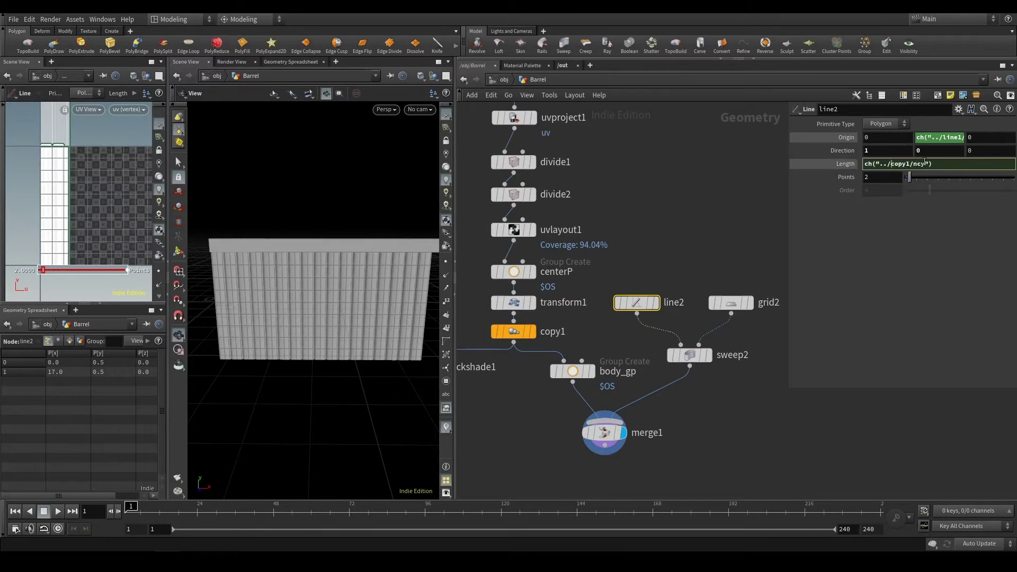
key(Return)
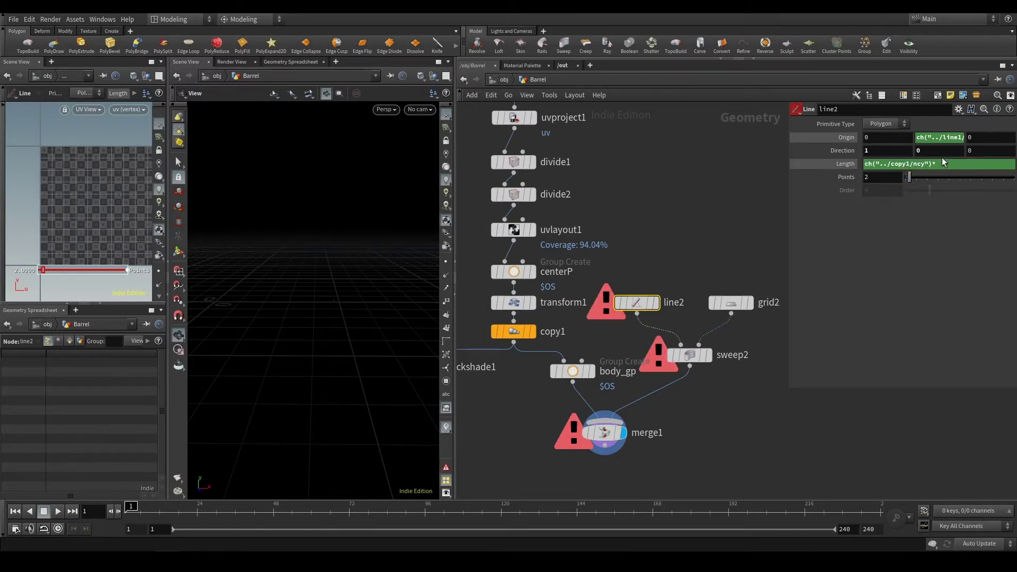
right_click(940, 163)
click(924, 256)
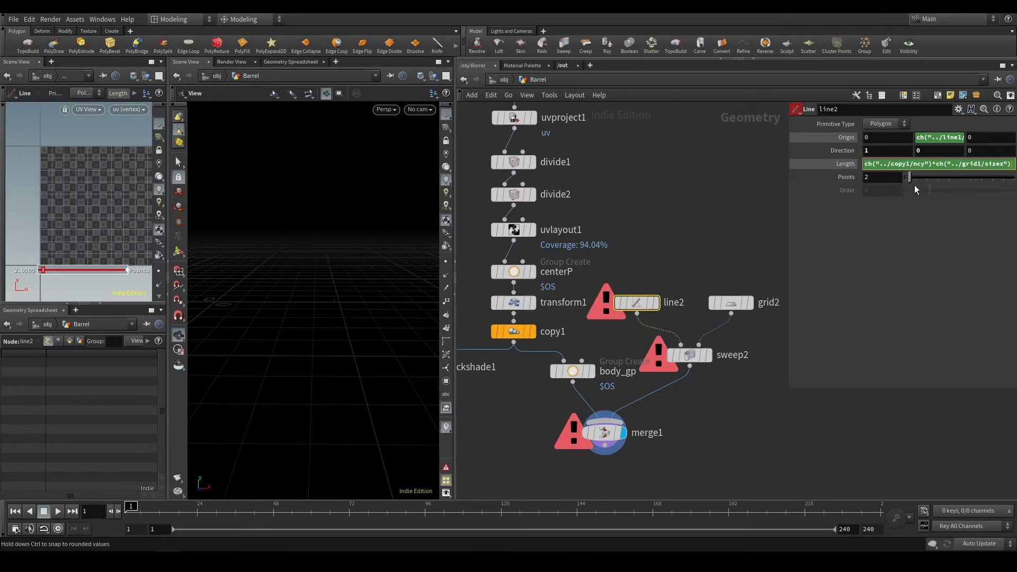
key(Return)
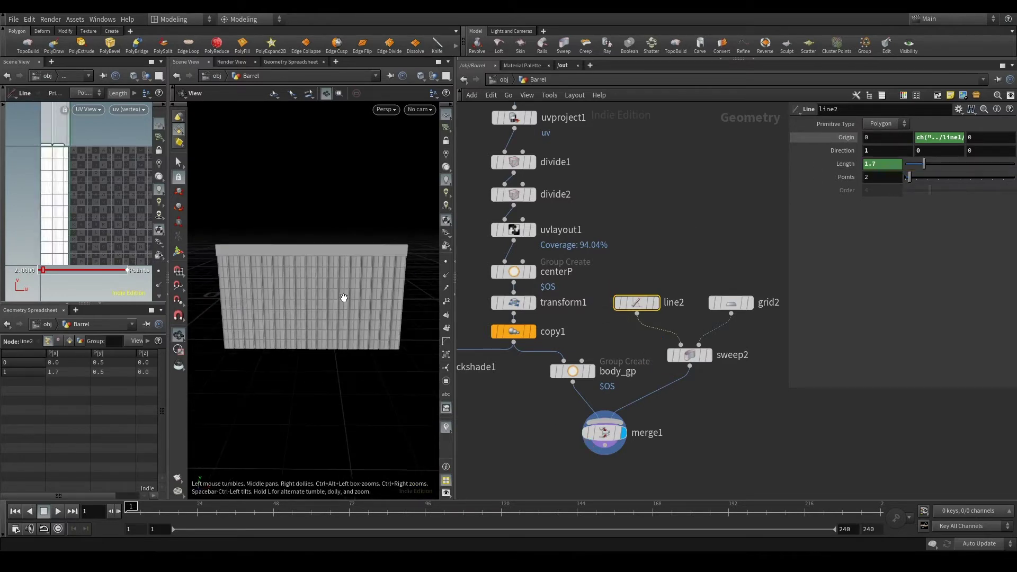
middle_drag(629, 209, 655, 279)
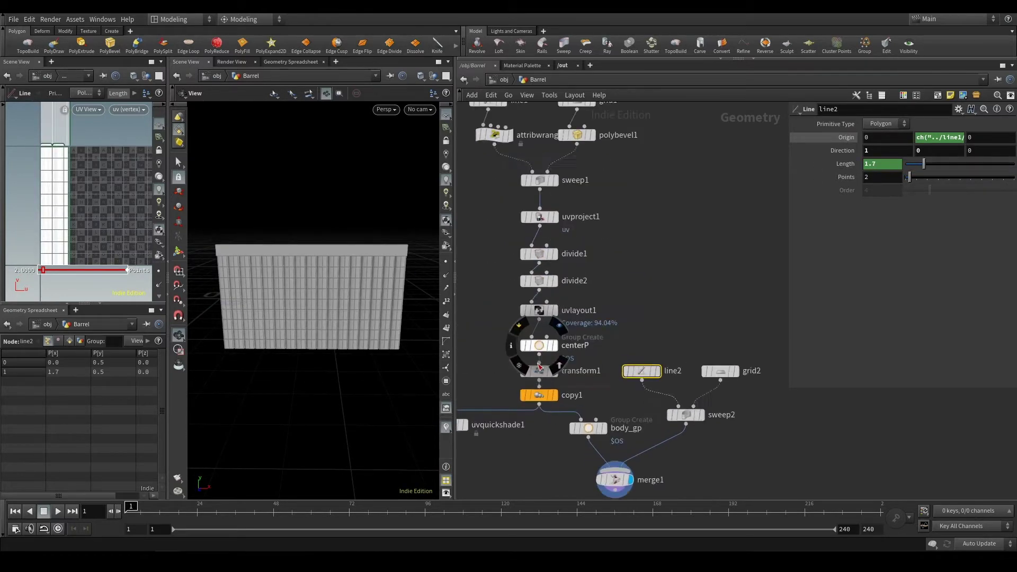
- Reduce copy1's stave count from 17 to 15 and raise line2's points from 2 to 21
click(540, 400)
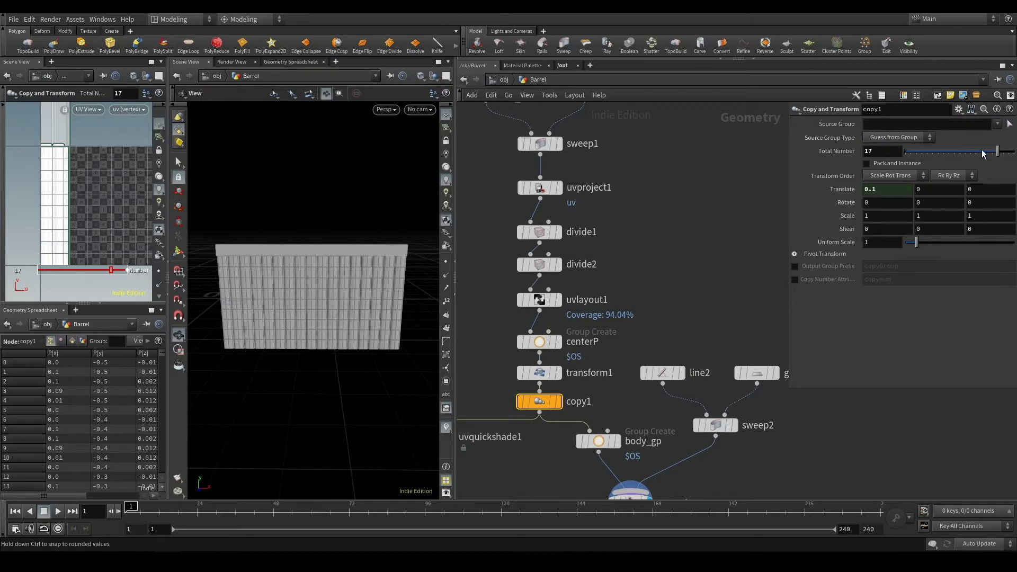
drag(981, 152, 987, 152)
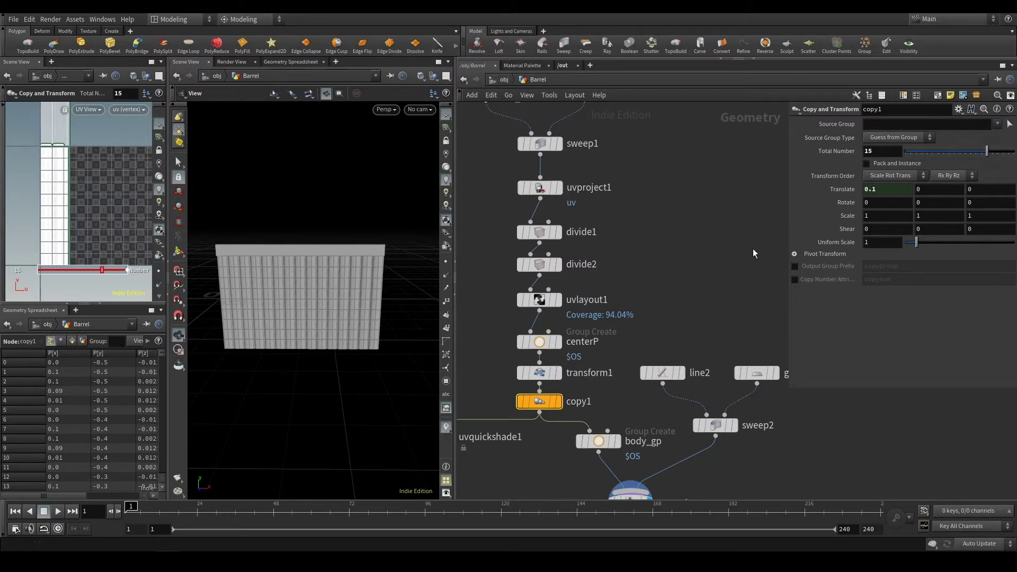
scroll(637, 298, up, 2)
click(637, 297)
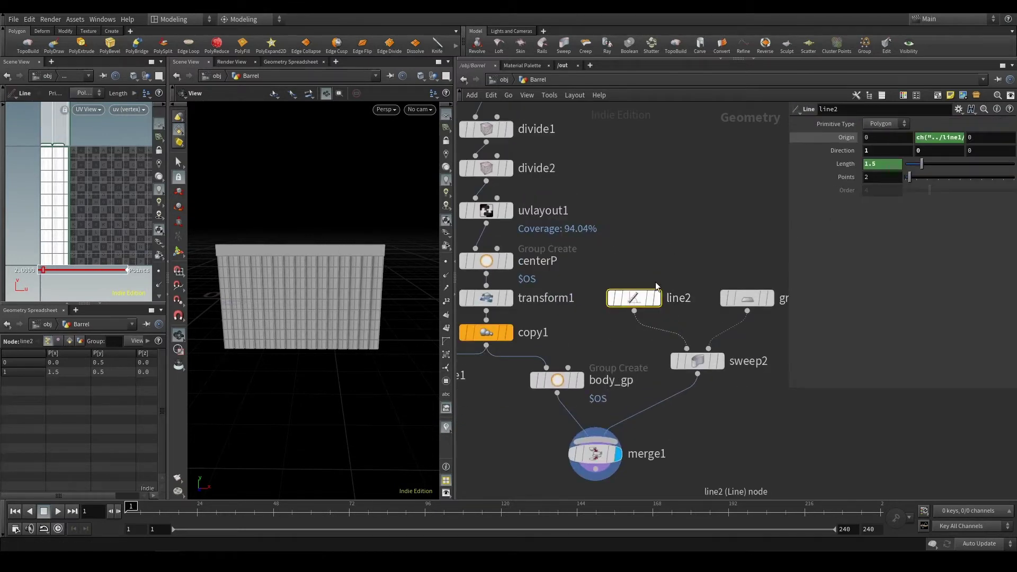
drag(910, 179, 951, 177)
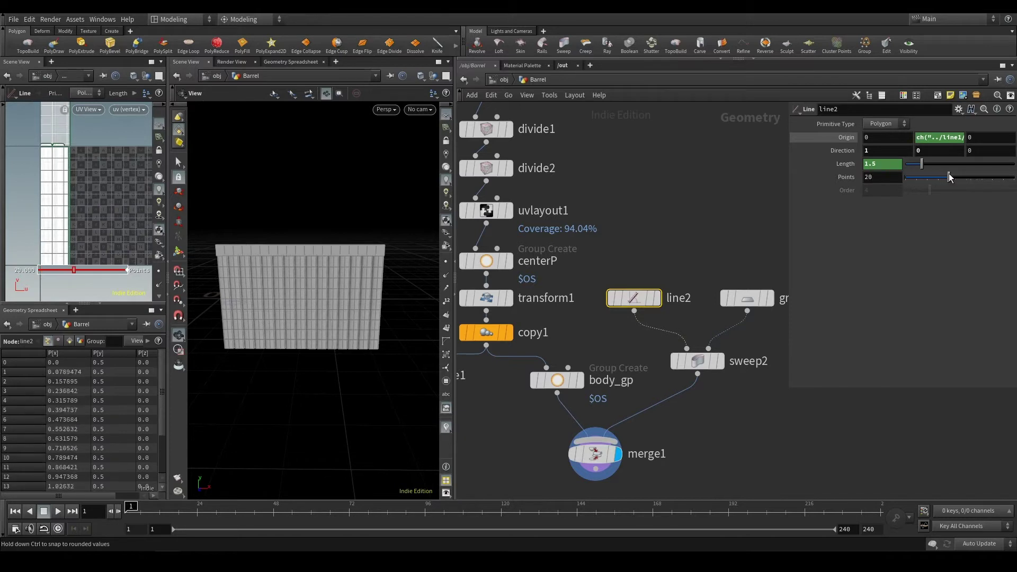
- Drive line2's Points with the expression ch("../copy1/ncy")*2+1
click(490, 332)
right_click(867, 153)
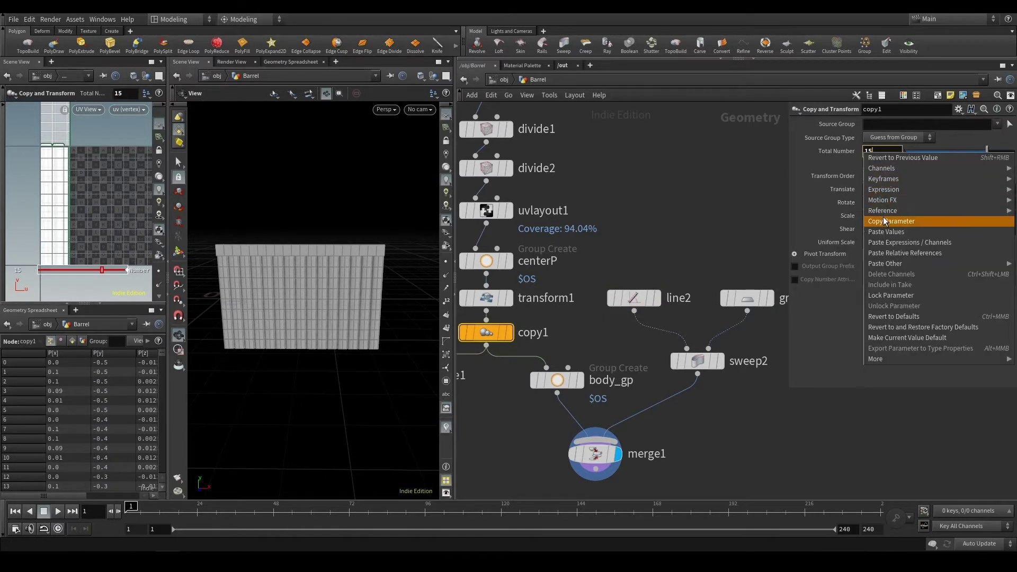
key(Escape)
click(634, 298)
right_click(876, 179)
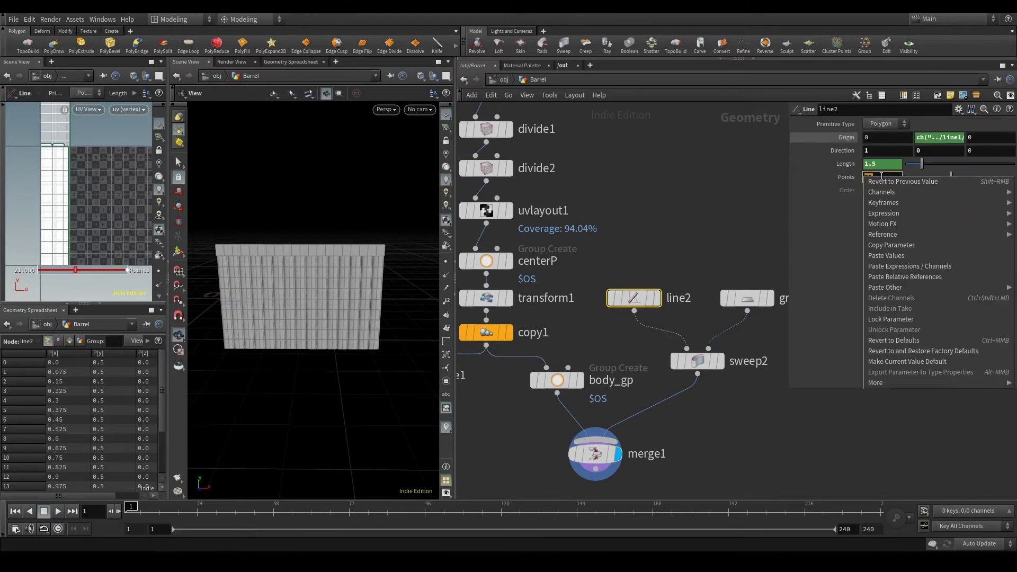
click(893, 277)
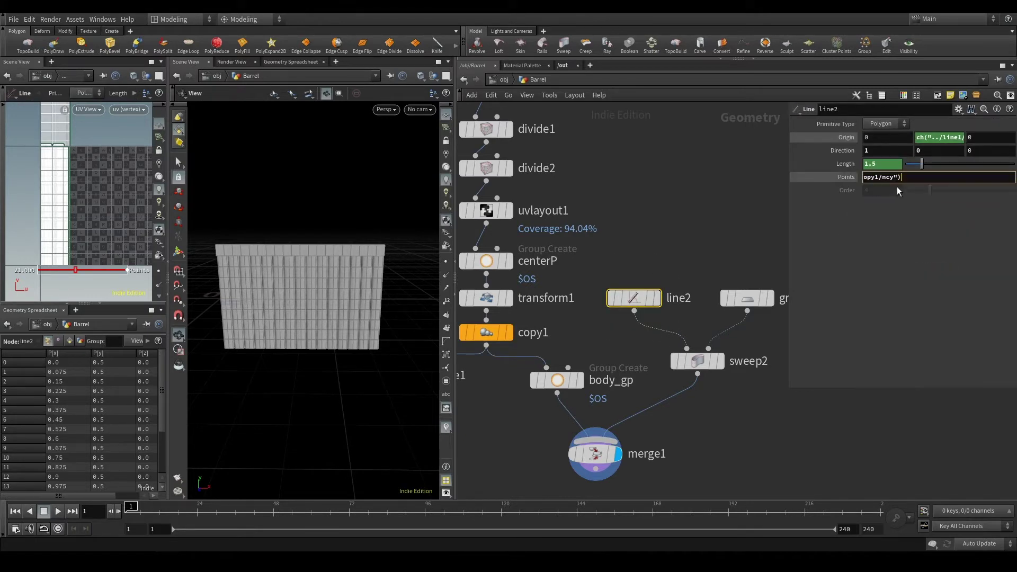
key(Return)
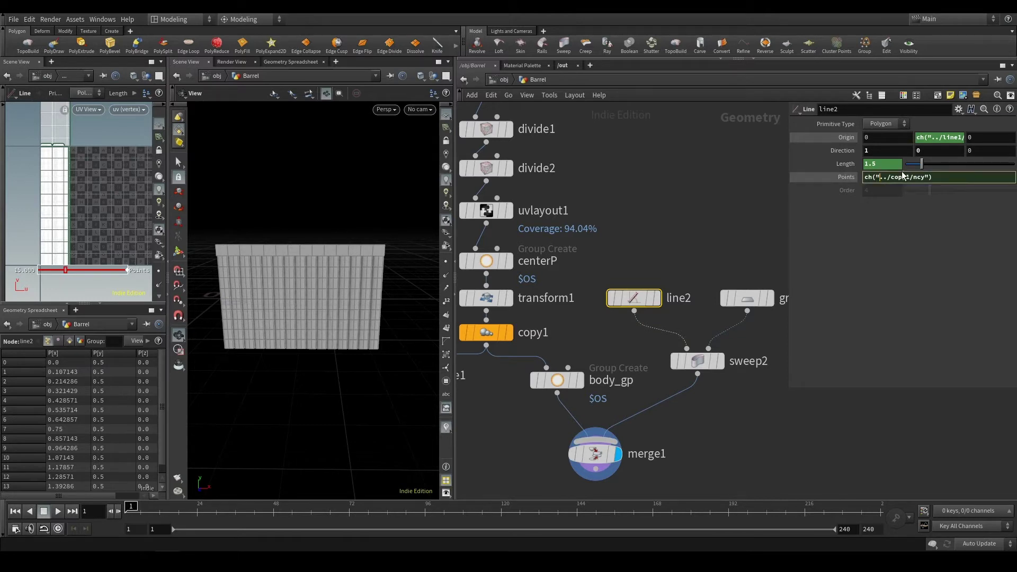
click(940, 173)
text(+1)
key(Return)
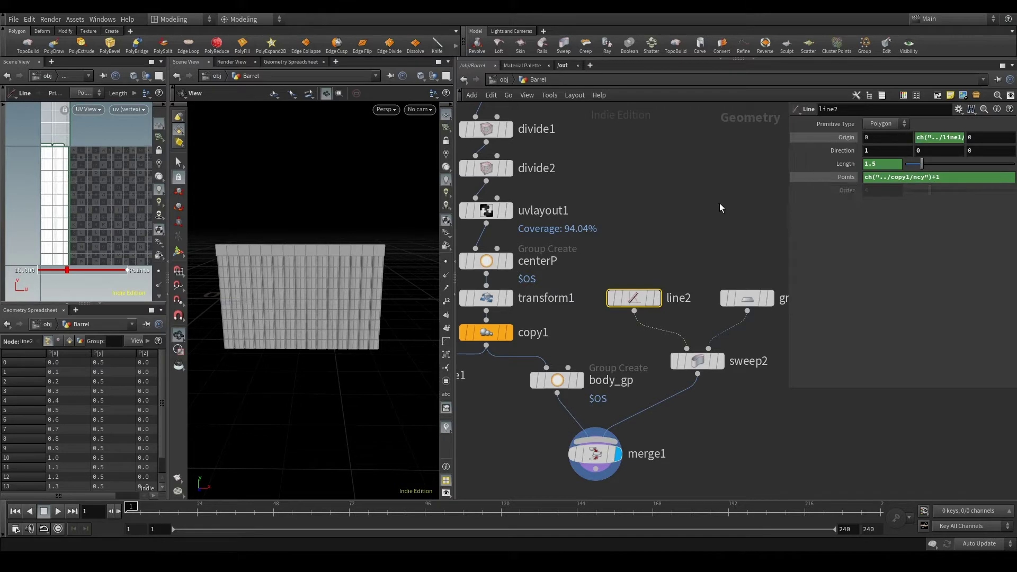
text(*)
key(Return)
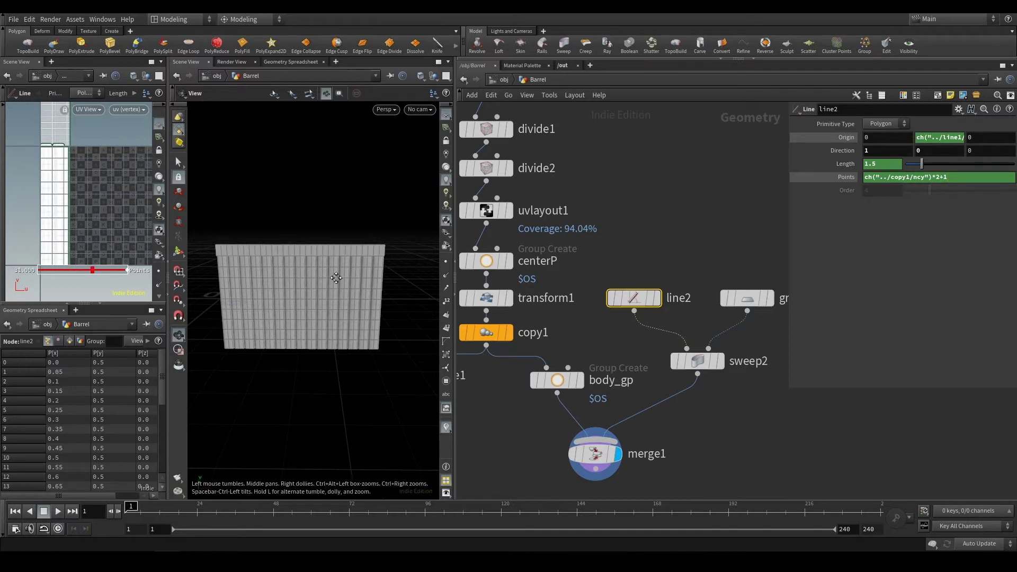
- Set copy1's Total Number back to 17 staves
scroll(336, 262, up, 2)
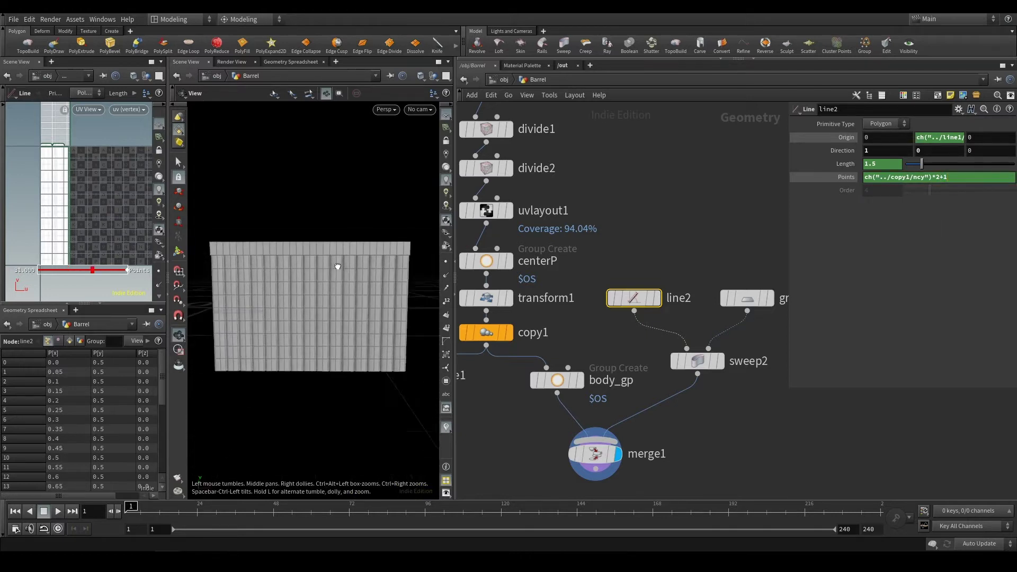
click(698, 360)
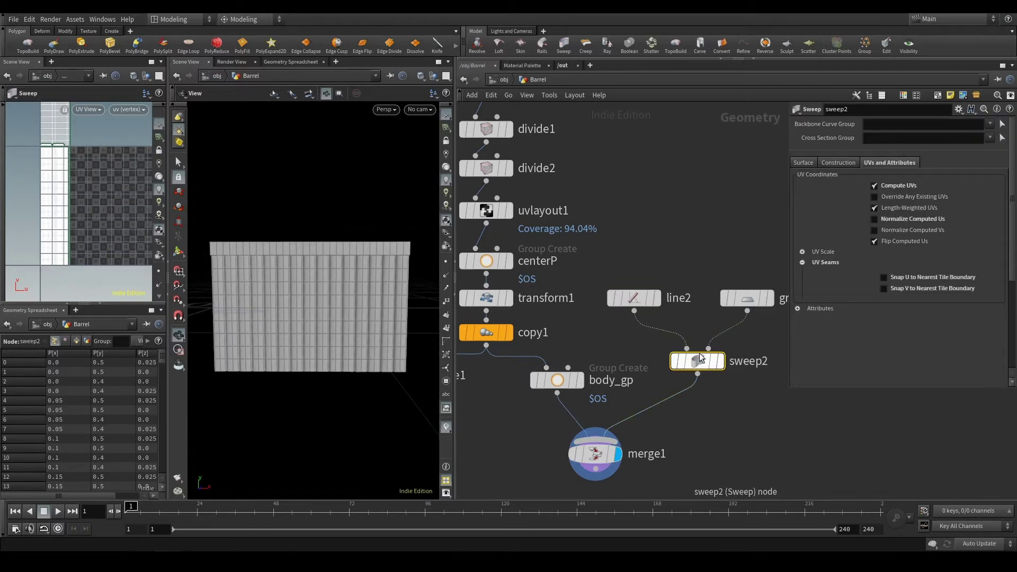
click(494, 332)
drag(973, 155, 997, 153)
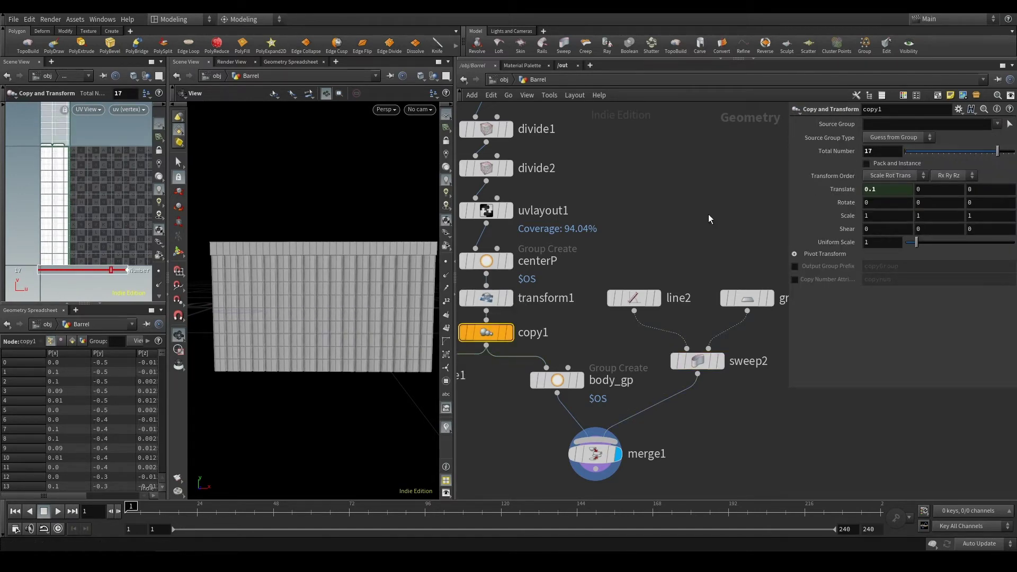
mouse_move(295, 295)
mouse_down()
mouse_move(318, 329)
mouse_move(228, 302)
mouse_move(291, 284)
mouse_move(272, 273)
mouse_move(313, 297)
mouse_move(294, 298)
mouse_move(302, 290)
mouse_up()
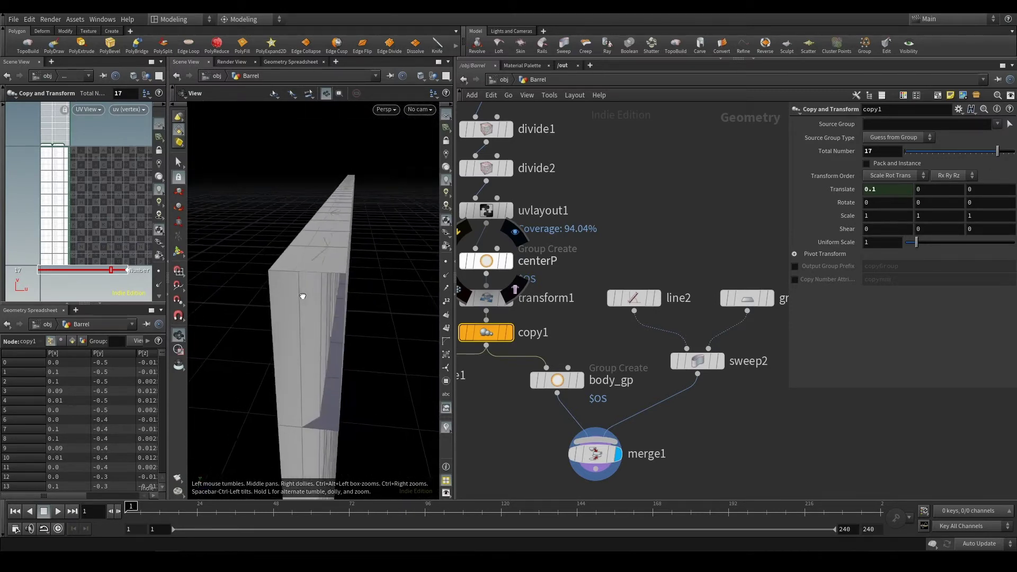
- Copy grid1's Size parameter (0.1 by 0.025) for later referencing
scroll(594, 204, down, 3)
mouse_move(608, 247)
middle_down()
mouse_move(619, 295)
mouse_move(607, 273)
middle_up()
scroll(603, 265, down, 1)
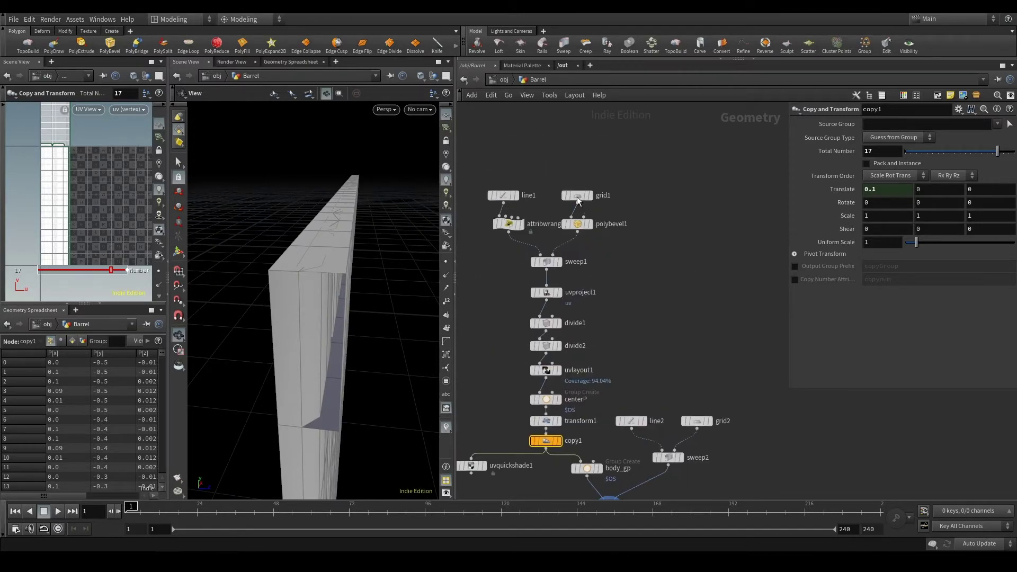
click(577, 195)
right_click(968, 169)
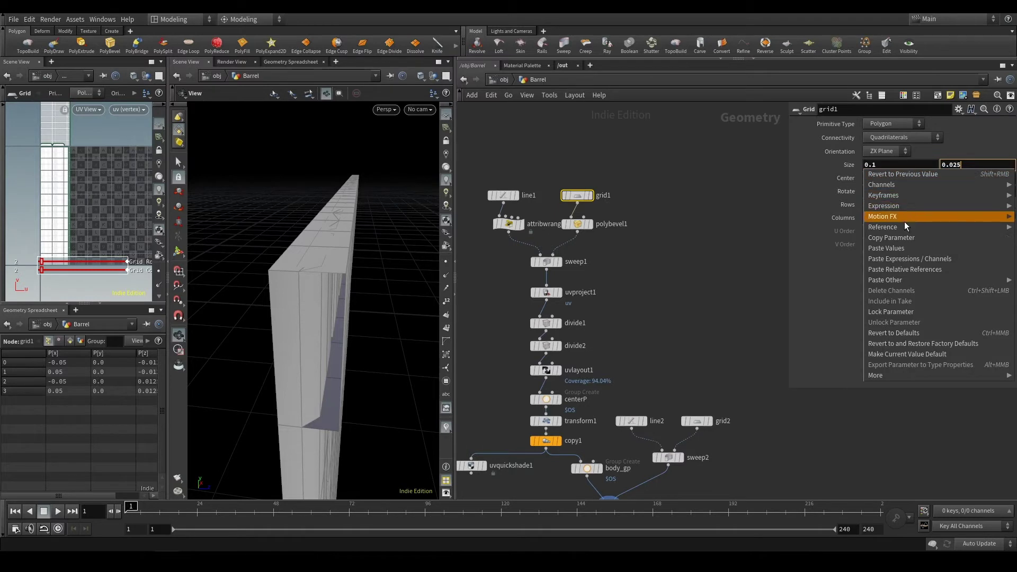
click(896, 238)
middle_drag(640, 331, 649, 208)
scroll(689, 233, up, 2)
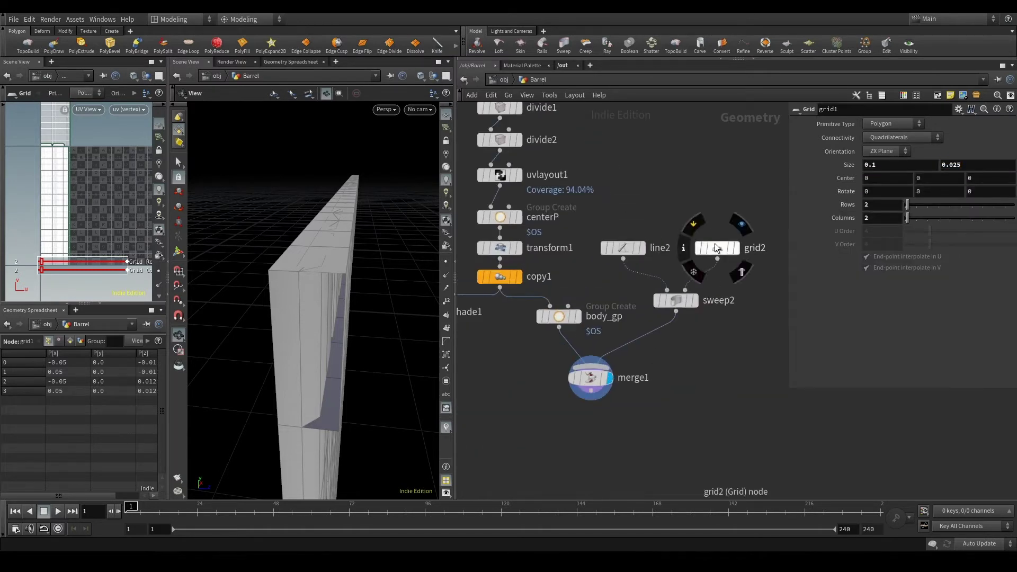
- Inspect the grid2 cross-section, the line2 path and the merged wall geometry
click(715, 244)
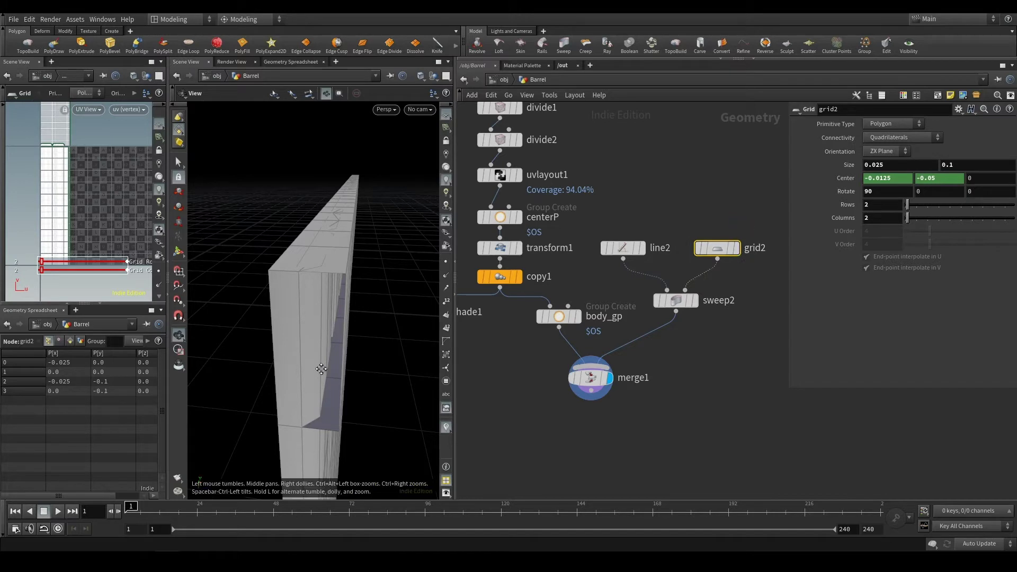
key(f)
click(735, 247)
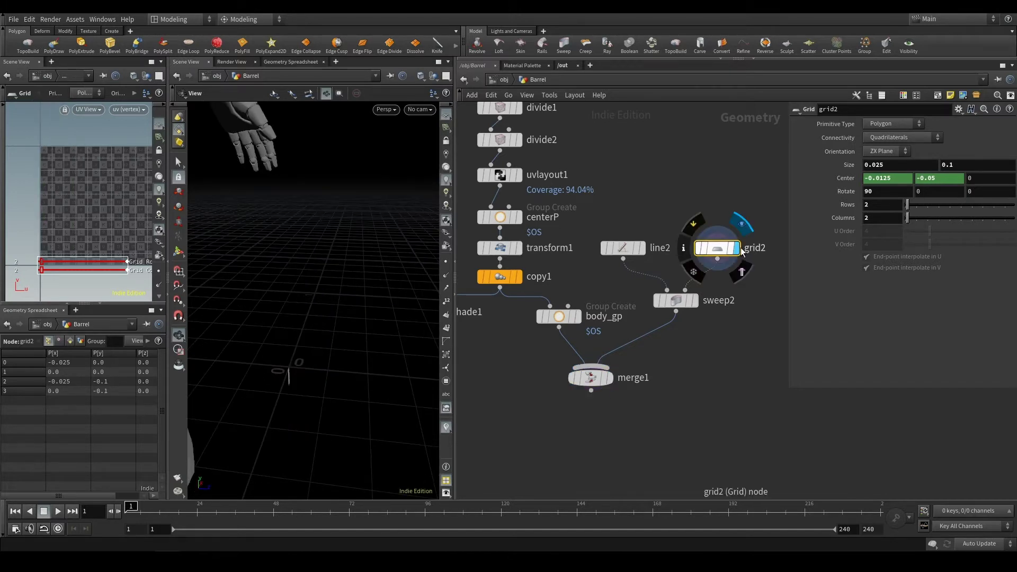
scroll(245, 385, up, 2)
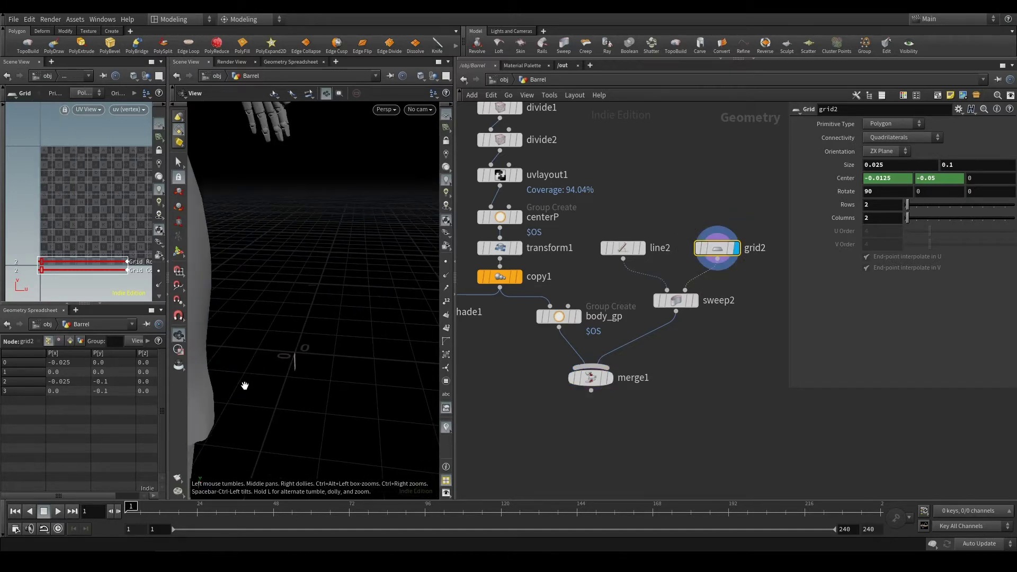
click(641, 248)
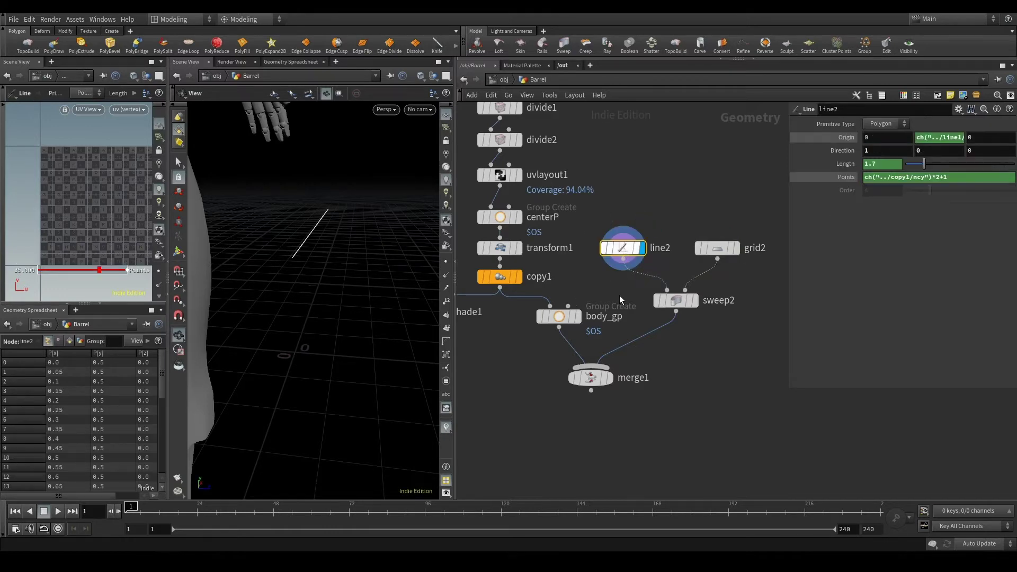
click(603, 381)
mouse_move(295, 249)
mouse_down()
mouse_move(337, 288)
mouse_move(343, 248)
mouse_move(381, 244)
mouse_up()
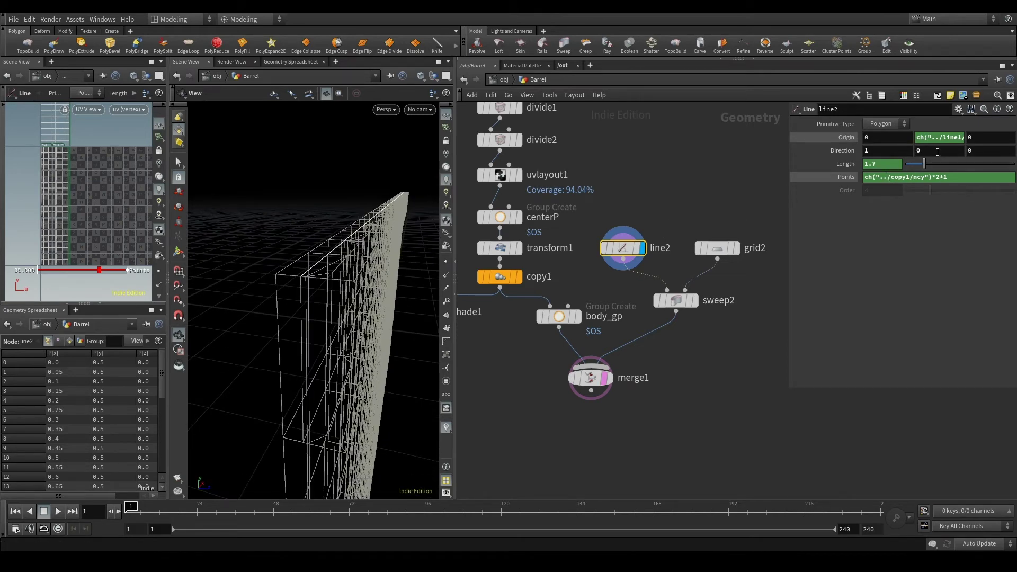
key(Return)
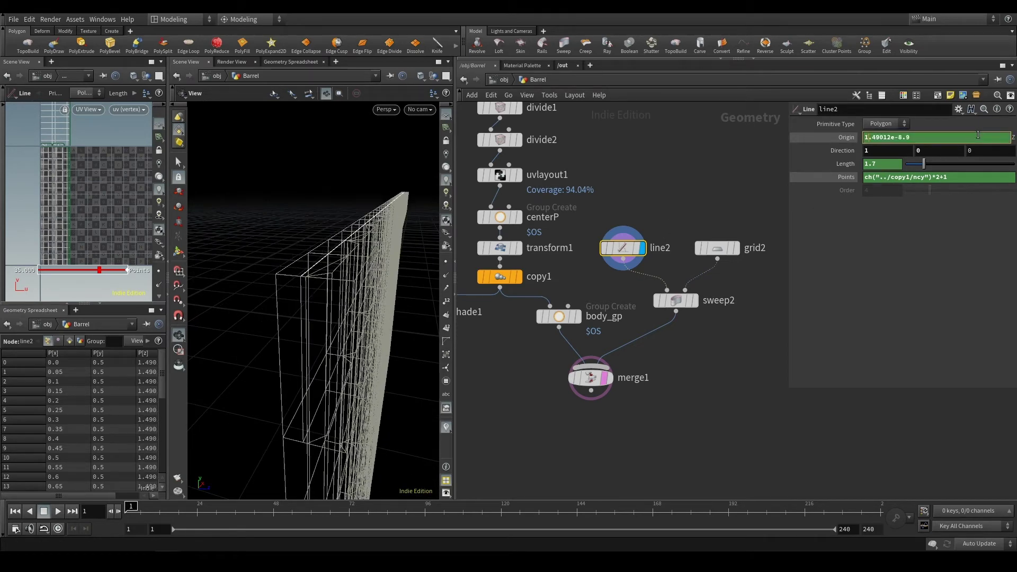
- Reference grid1's Size Y in line2's Origin Z (about 0.012) and display merge1
click(981, 140)
right_click(981, 141)
right_click(981, 141)
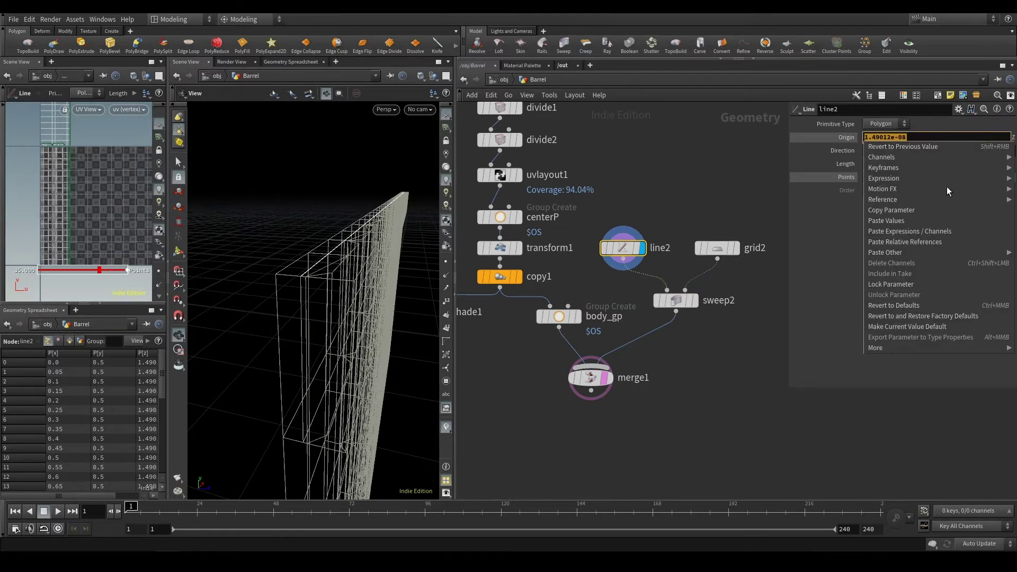
click(921, 231)
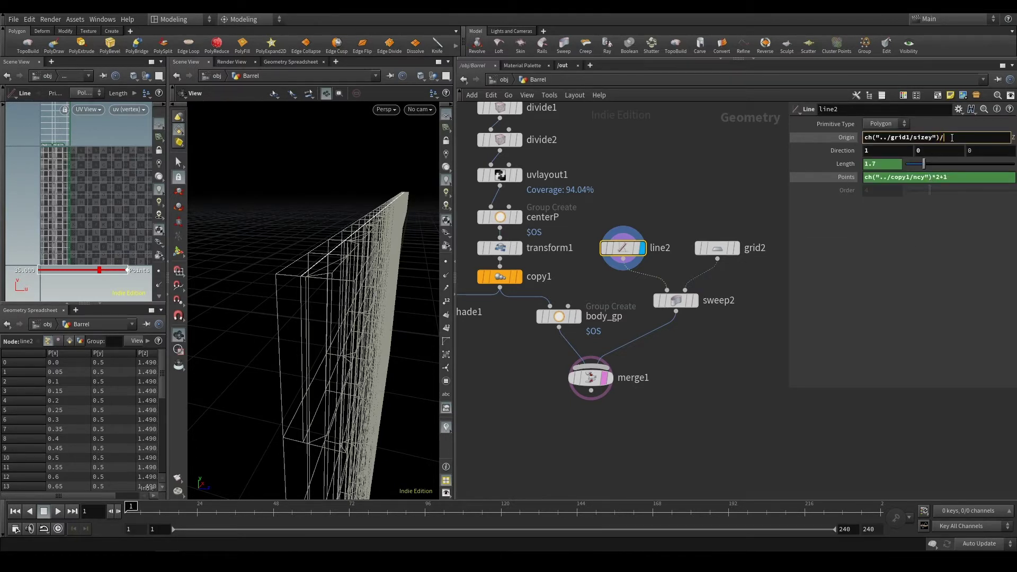
key(Return)
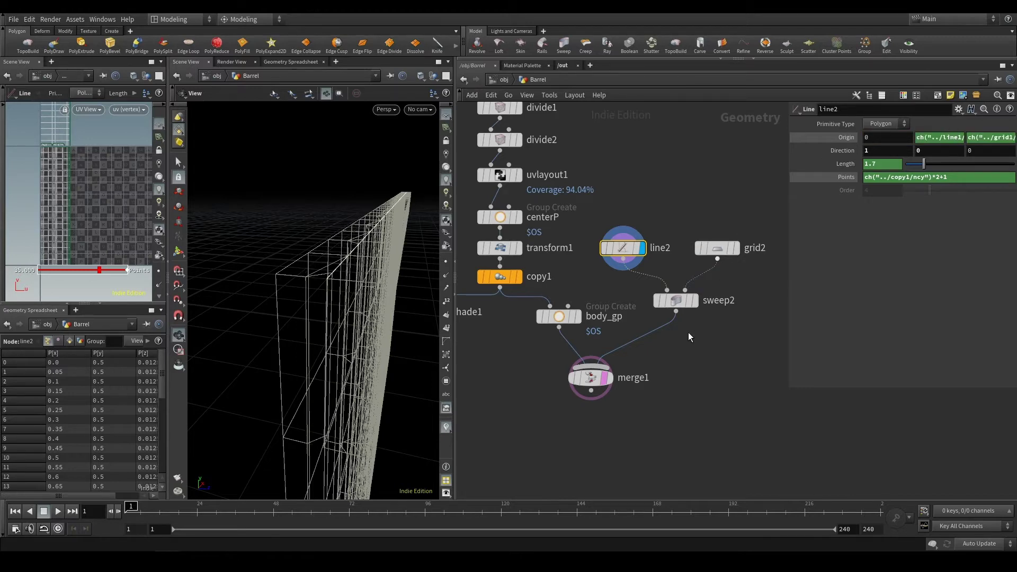
click(609, 379)
click(591, 377)
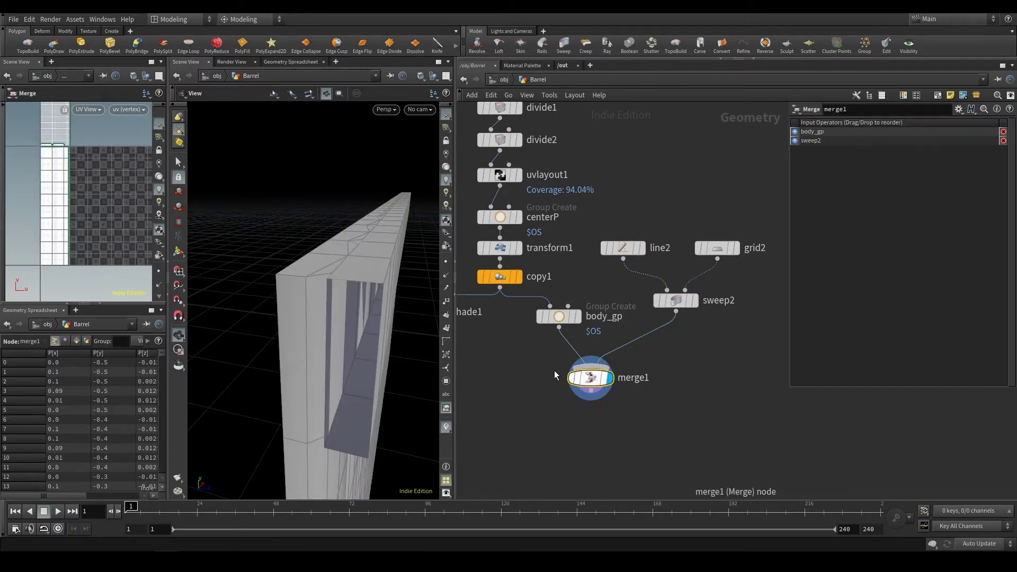
- Save the scene as Barrel_B.hiplc
mouse_move(380, 343)
mouse_down()
mouse_move(336, 295)
mouse_move(356, 307)
mouse_move(334, 418)
mouse_move(272, 332)
mouse_move(334, 338)
mouse_move(309, 327)
mouse_move(325, 330)
mouse_move(340, 273)
mouse_move(297, 293)
mouse_move(328, 314)
mouse_up()
key(ctrl+s)
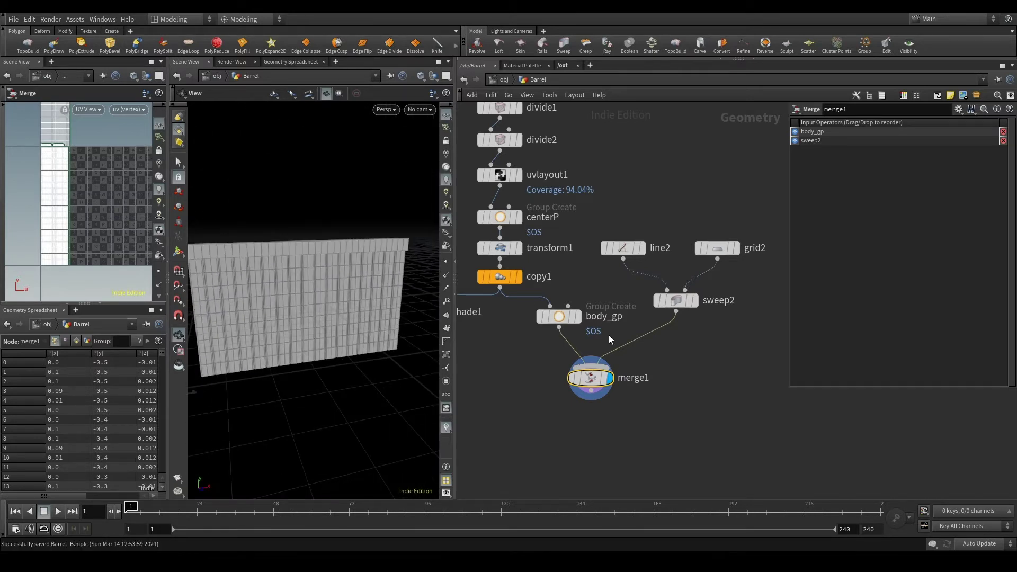
scroll(609, 335, down, 1)
scroll(630, 275, down, 1)
- Tidy line2 and sweep2, then wire uvquickshade1 after sweep2 and display its checker preview
drag(647, 254, 665, 253)
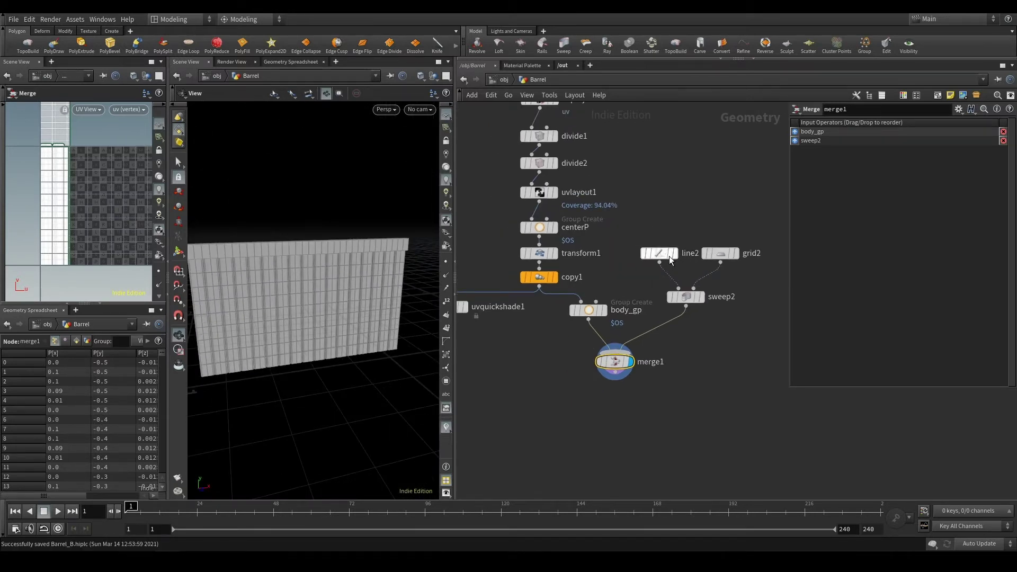
drag(704, 299, 710, 294)
click(710, 295)
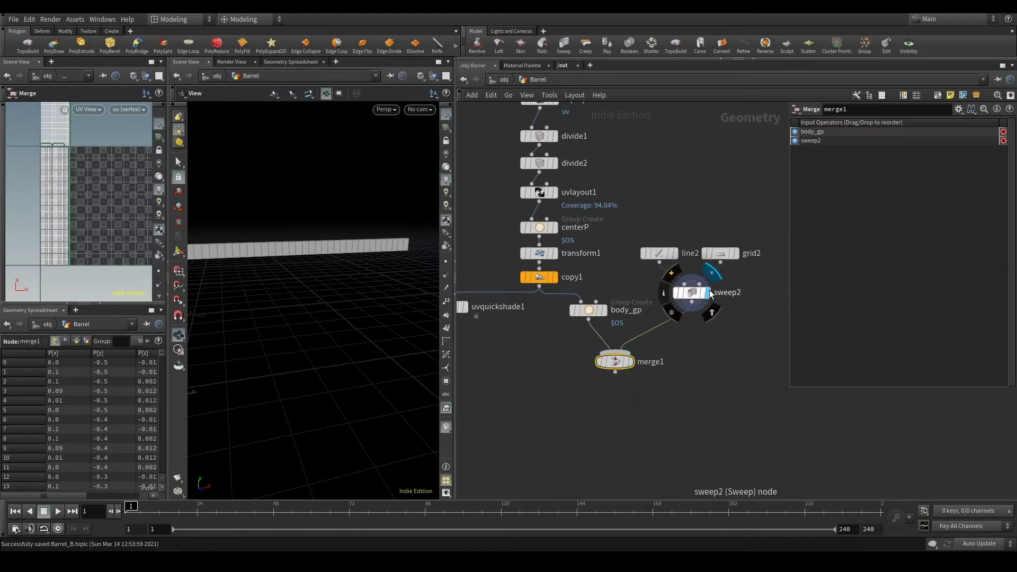
click(698, 295)
scroll(264, 255, down, 2)
drag(265, 255, 301, 249)
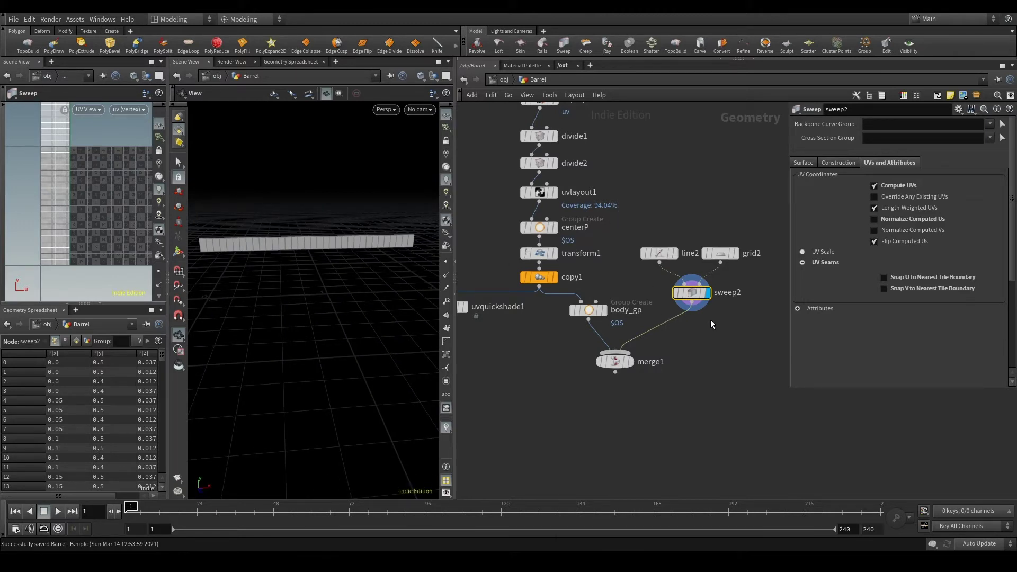
drag(464, 307, 705, 330)
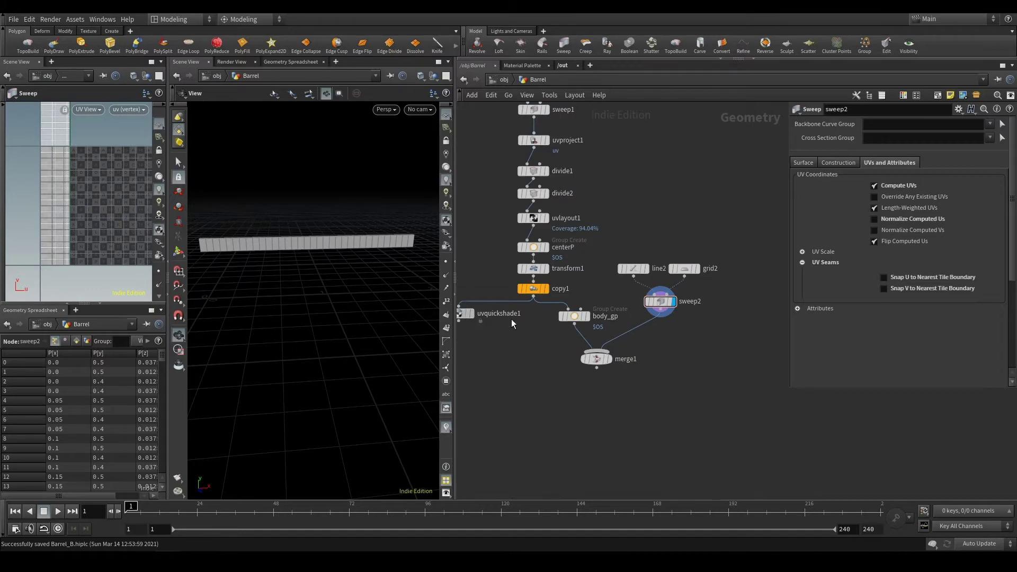
scroll(704, 330, up, 2)
click(730, 335)
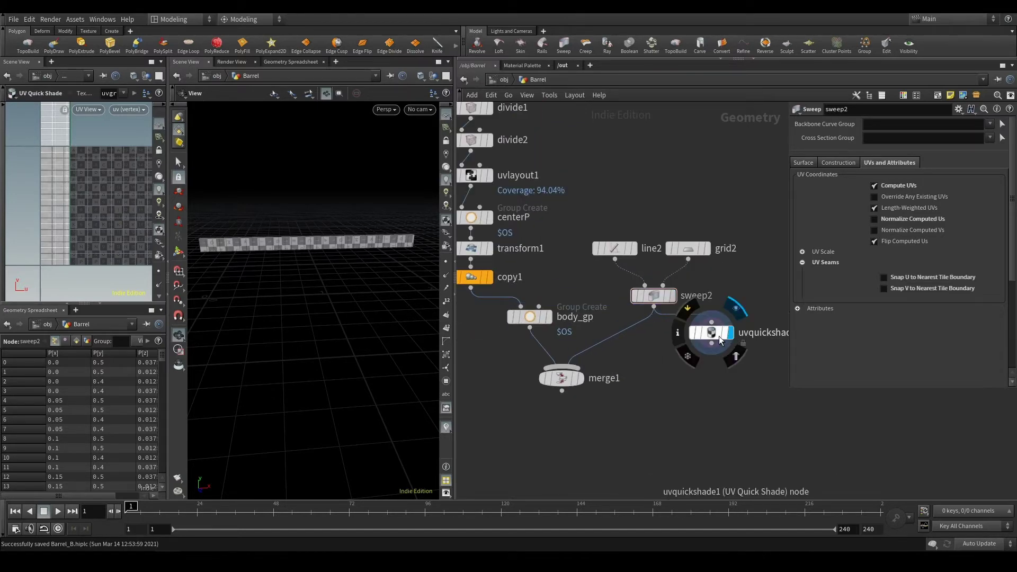
- Insert a UV Transform node between sweep2 and uvquickshade1
key(Tab)
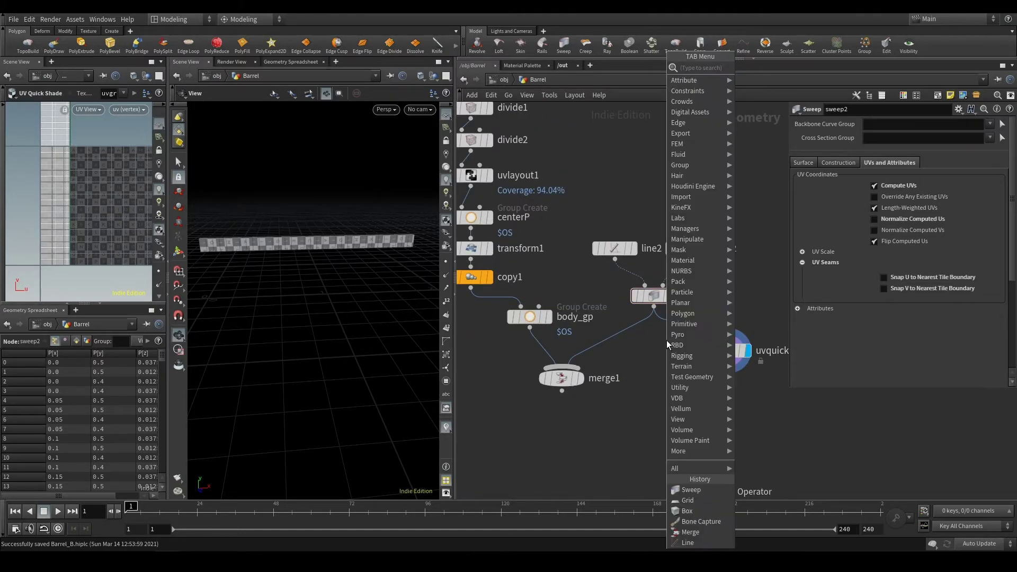
text(uvtrans)
key(Return)
click(666, 341)
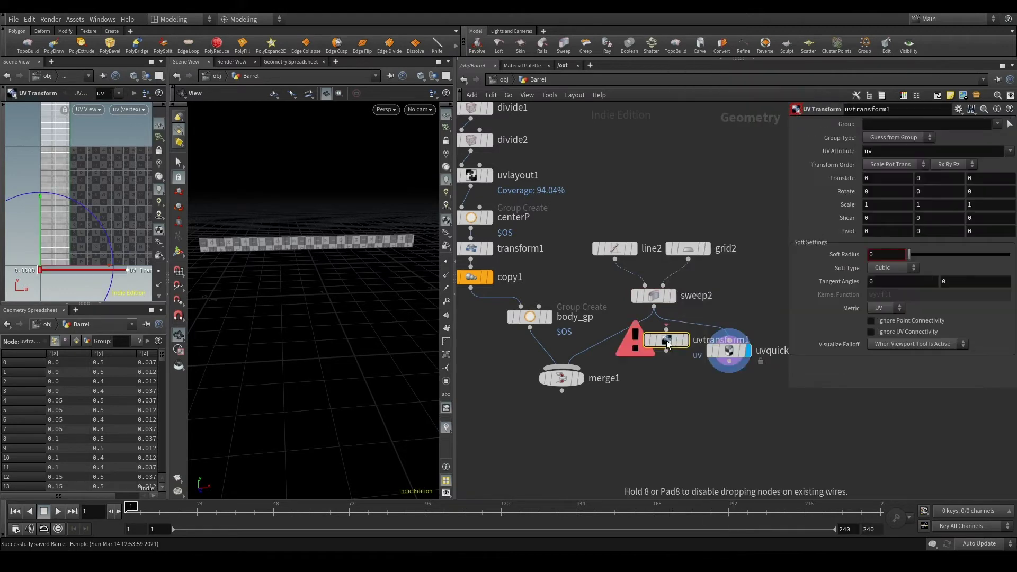
scroll(666, 342, up, 3)
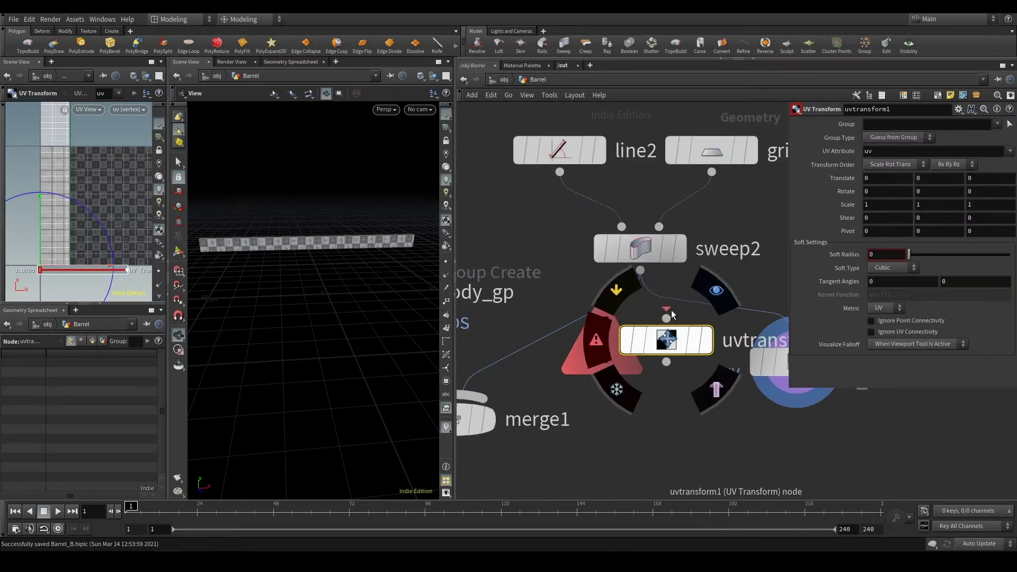
click(669, 313)
click(640, 270)
middle_drag(693, 299, 597, 311)
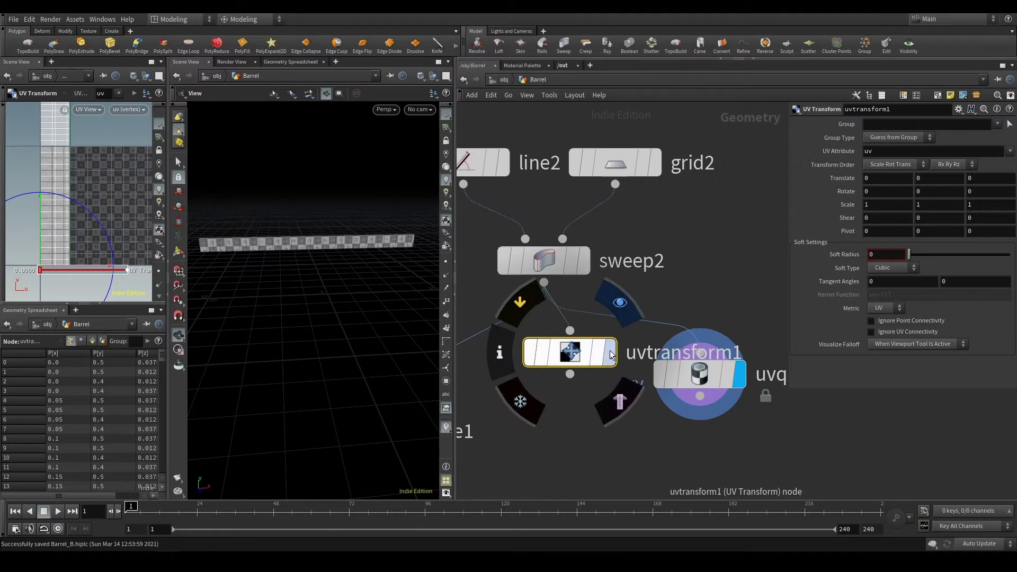
drag(570, 353, 598, 323)
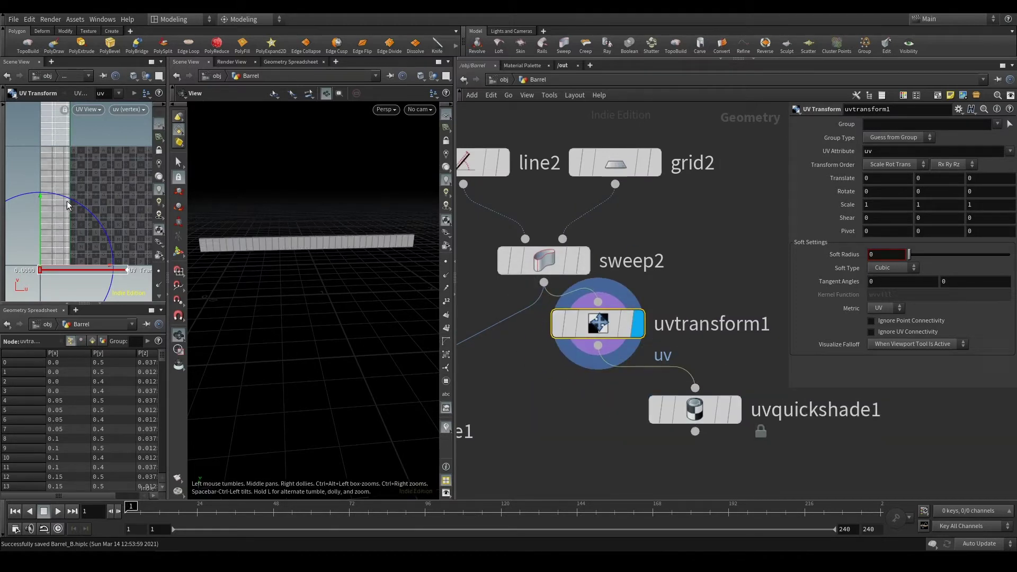
- Rotate the hoop strip's UVs by -90 degrees and display the checker preview
drag(68, 204, 117, 284)
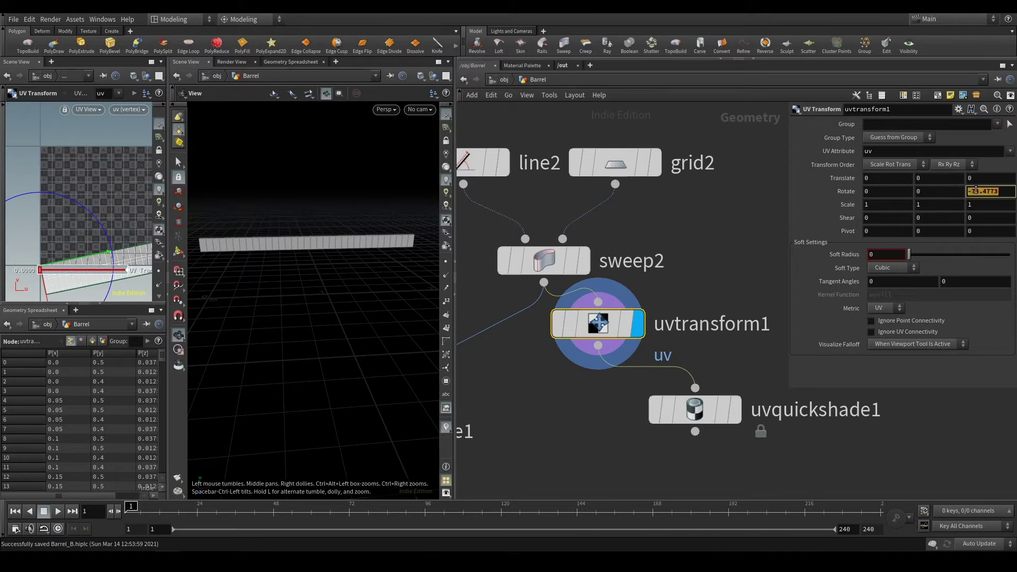
text(-90)
key(Return)
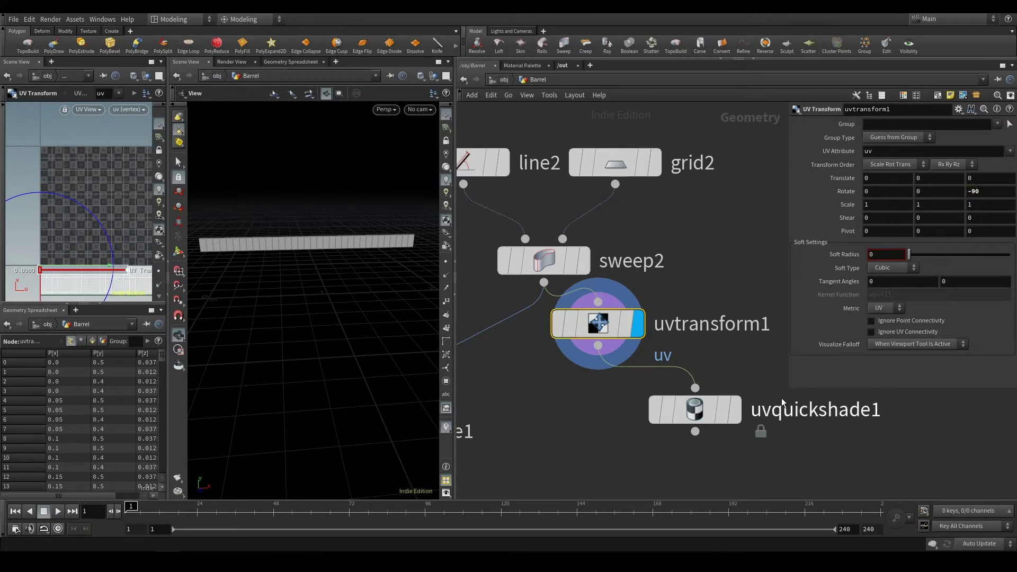
click(734, 410)
click(695, 417)
- Zoom and tumble the views onto the checkered strip, then select uvtransform1
drag(347, 286, 326, 287)
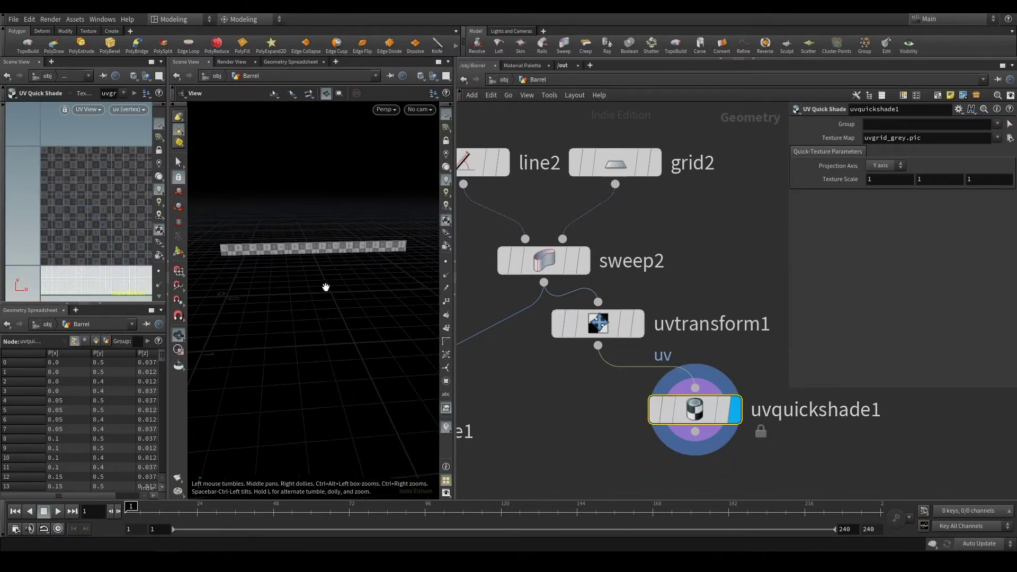
scroll(79, 200, down, 2)
scroll(74, 194, down, 2)
scroll(66, 185, down, 2)
scroll(61, 178, down, 1)
scroll(60, 177, up, 1)
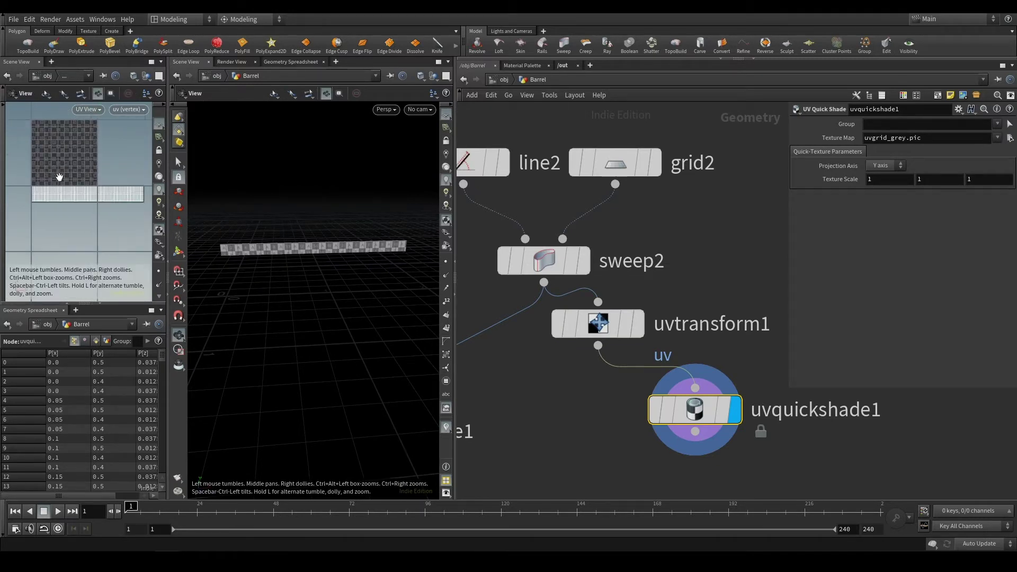
scroll(286, 264, up, 3)
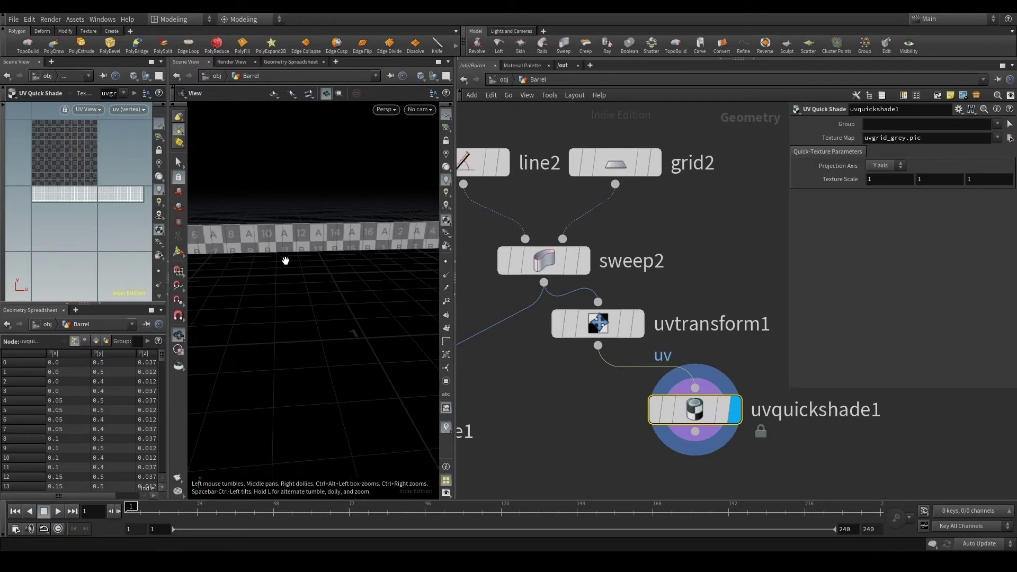
scroll(286, 261, up, 3)
scroll(384, 261, up, 2)
drag(286, 263, 297, 268)
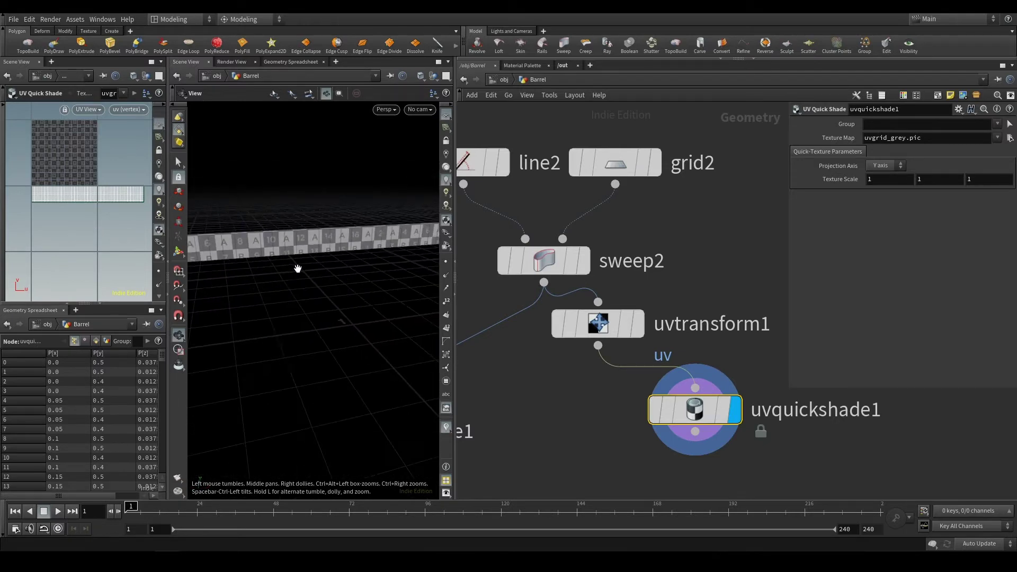
click(598, 323)
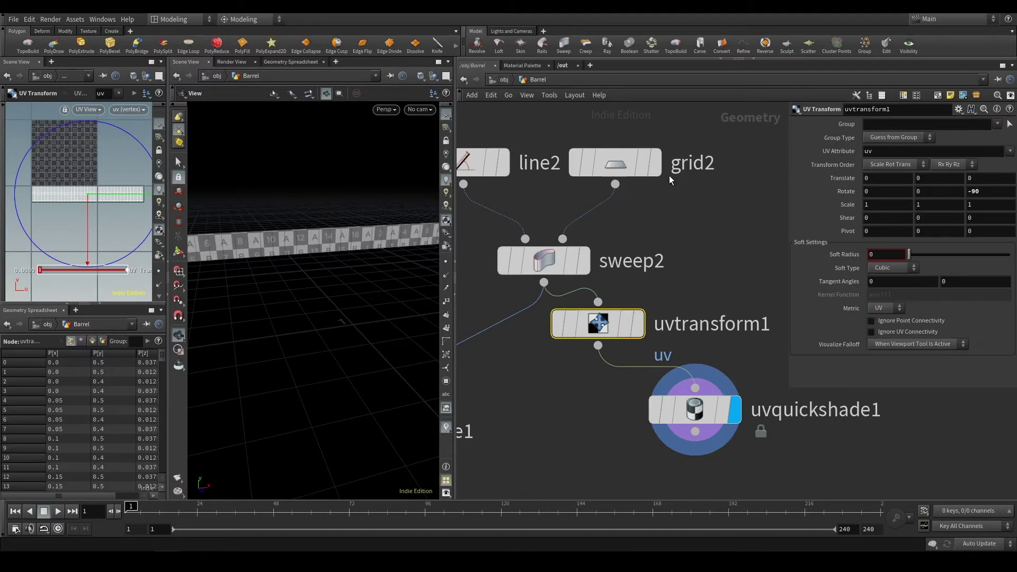
- Paste a reference to grid2's Size into uvtransform1's Translate Y
click(621, 164)
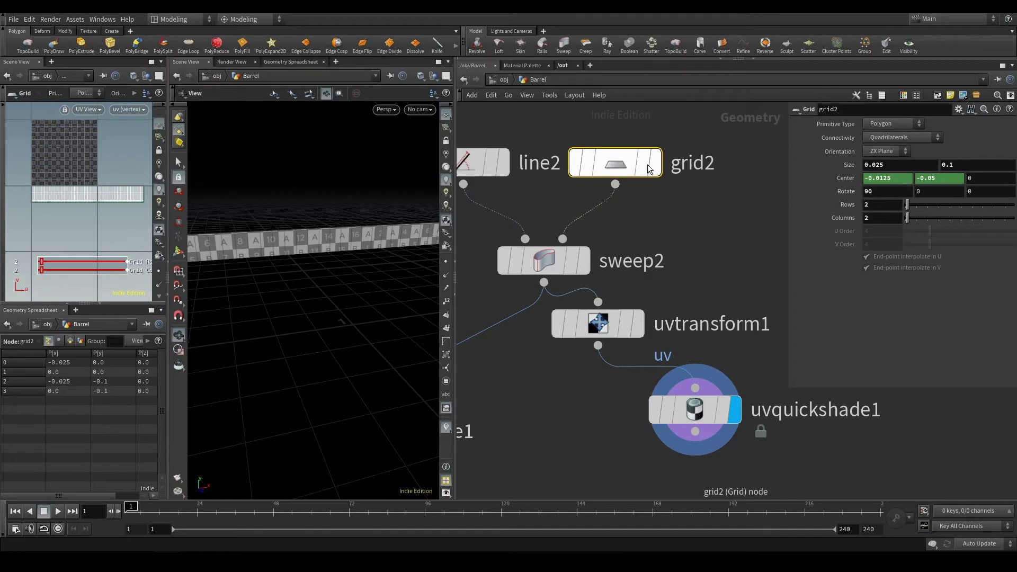
right_click(900, 163)
mouse_move(597, 323)
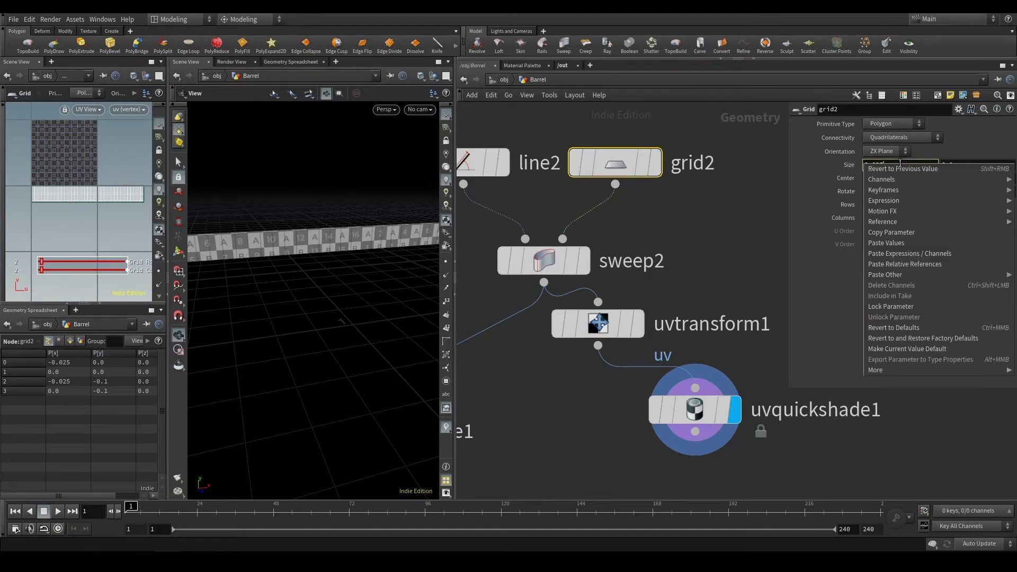
click(895, 228)
click(630, 334)
right_click(929, 178)
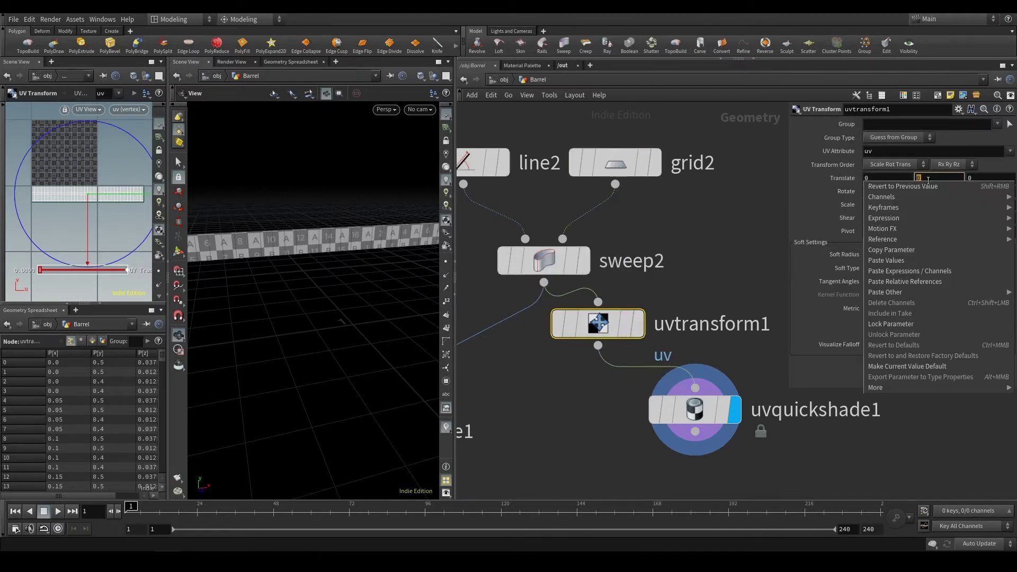
click(924, 272)
click(924, 179)
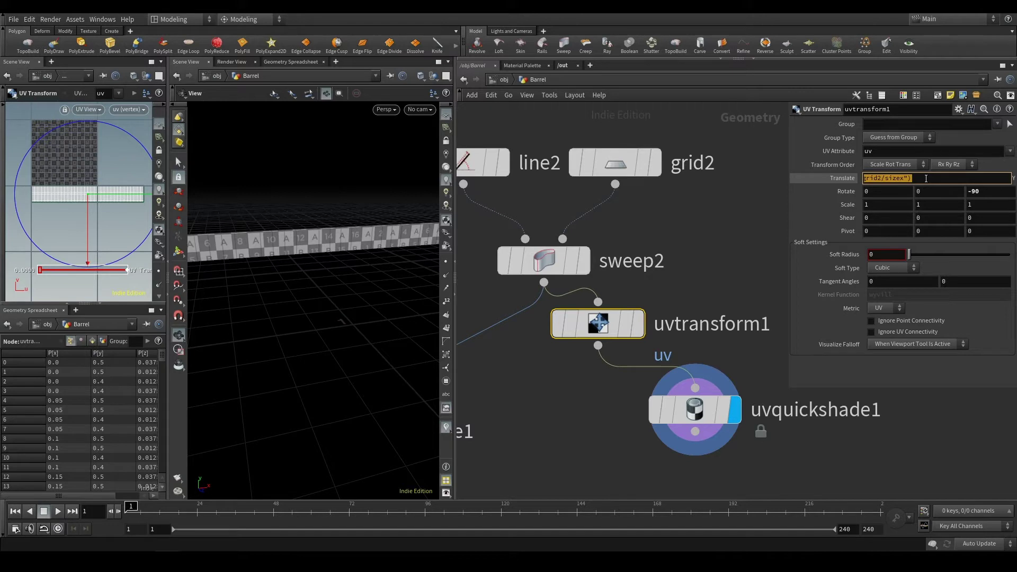
- Extend the Translate Y expression to (ch("../grid2/sizex")+ch("../grid2/sizex"))*2
text(ch("../grid2/sizex"))
text(")
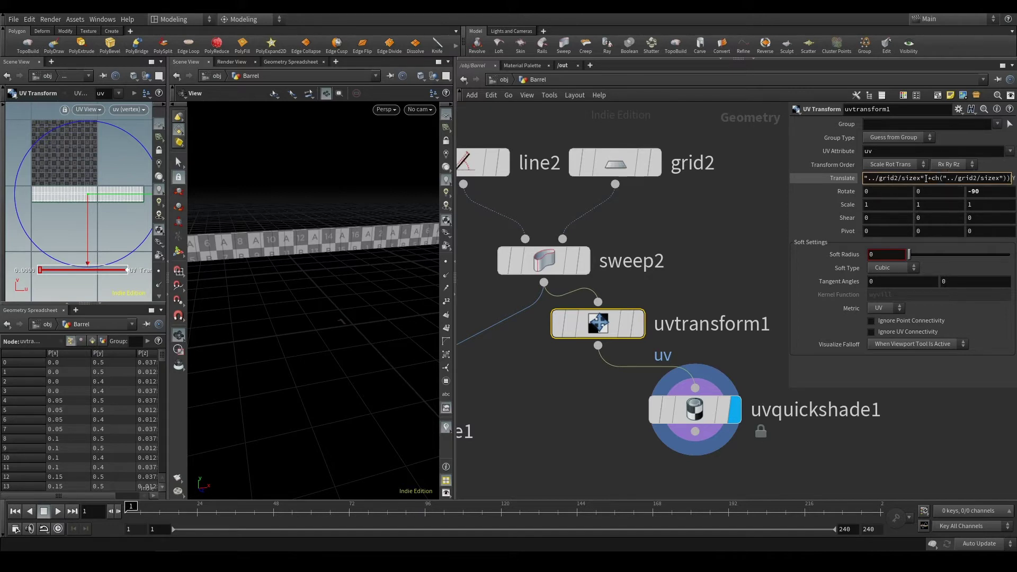
key(Home)
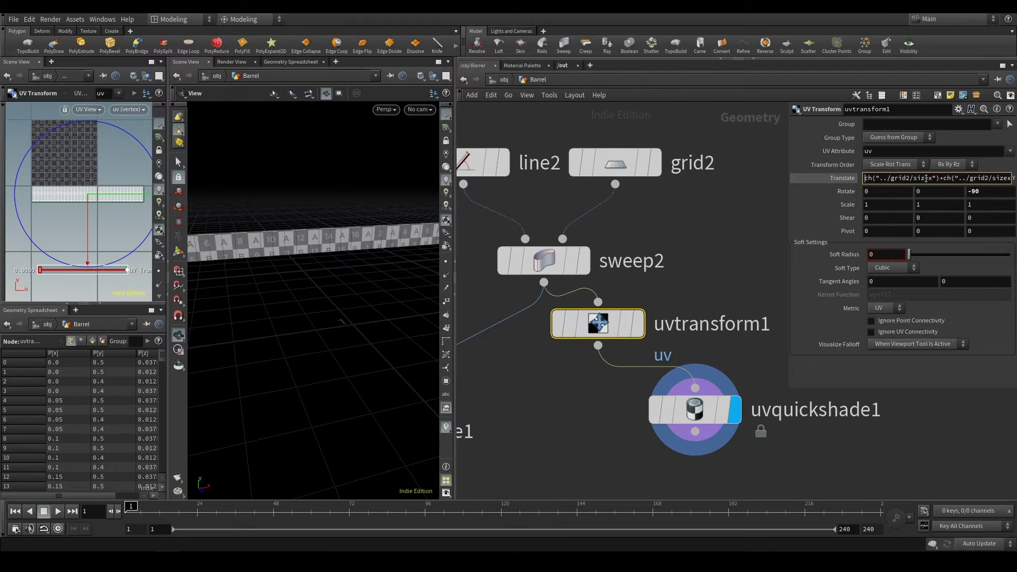
text(()
key(End)
text())
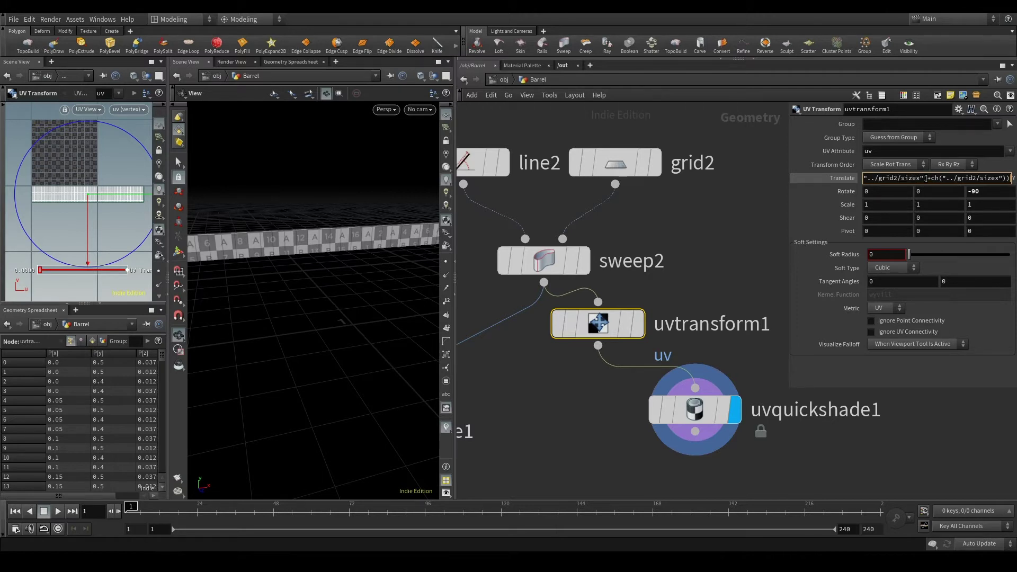
key(Return)
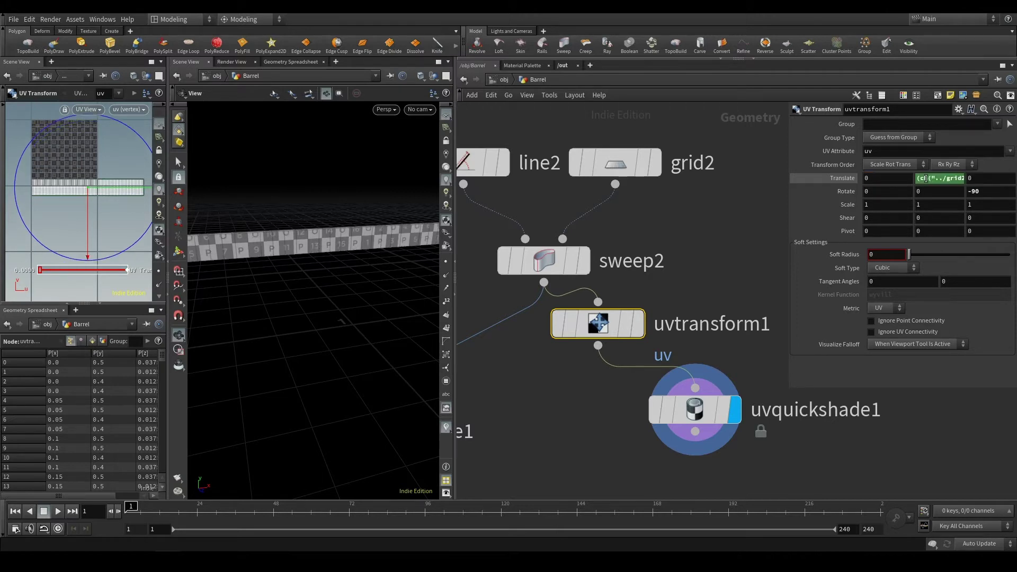
- Widen the parameter panel and re-apply the edited Translate Y expression
click(855, 183)
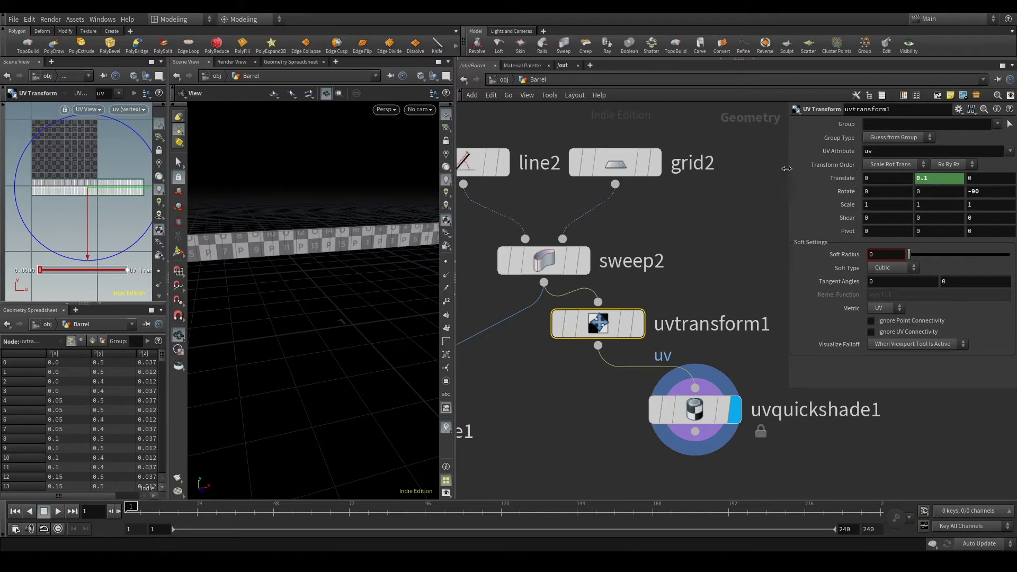
drag(777, 168, 646, 172)
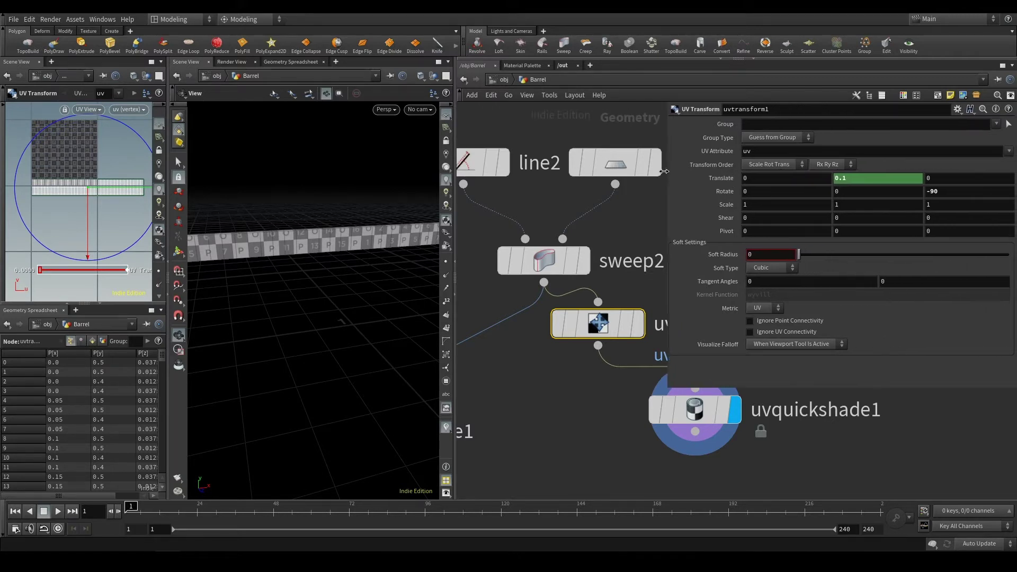
click(710, 179)
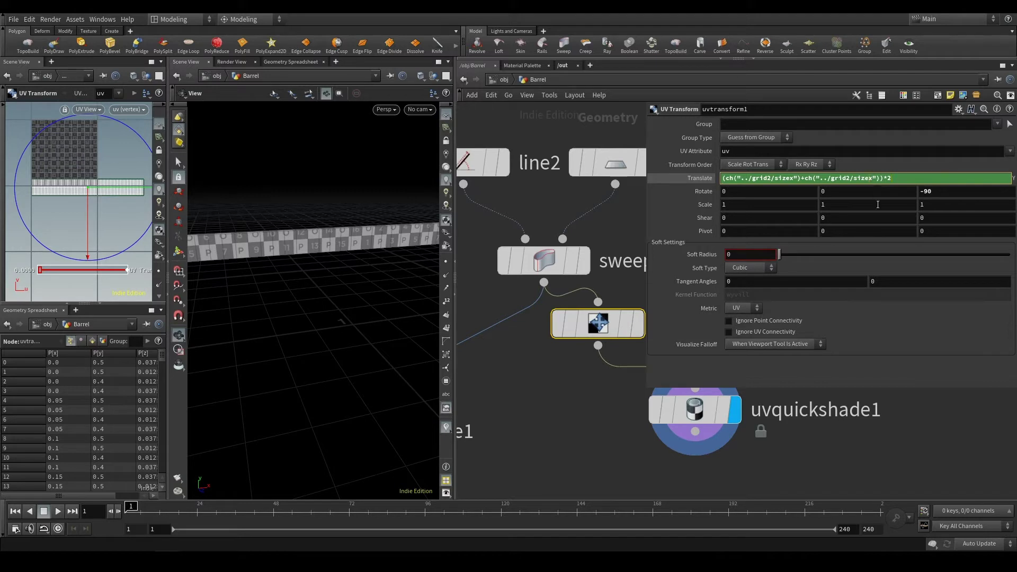
key(Return)
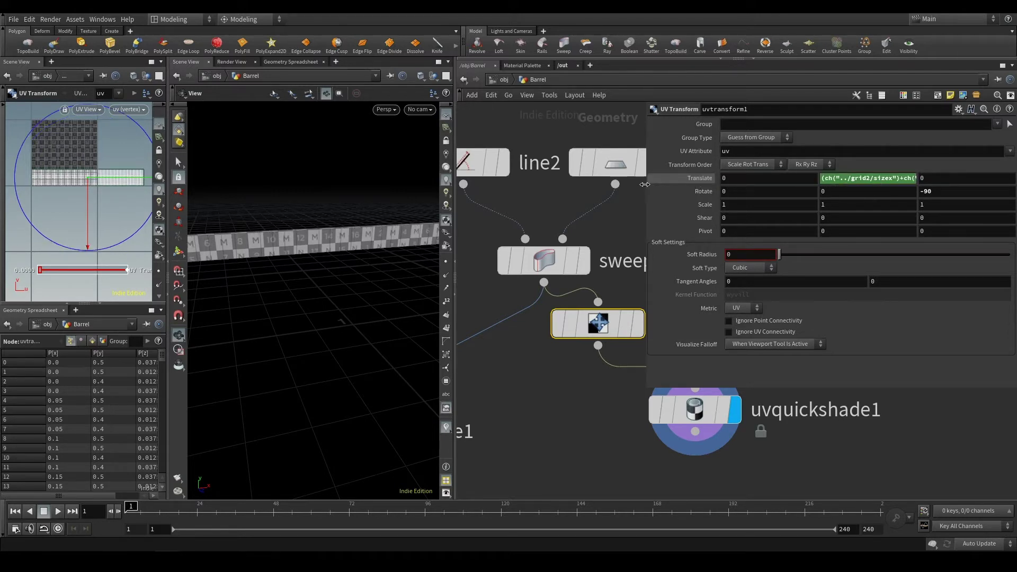
- Resize the panes and save the scene as Barrel_B.hiplc
drag(648, 180, 806, 180)
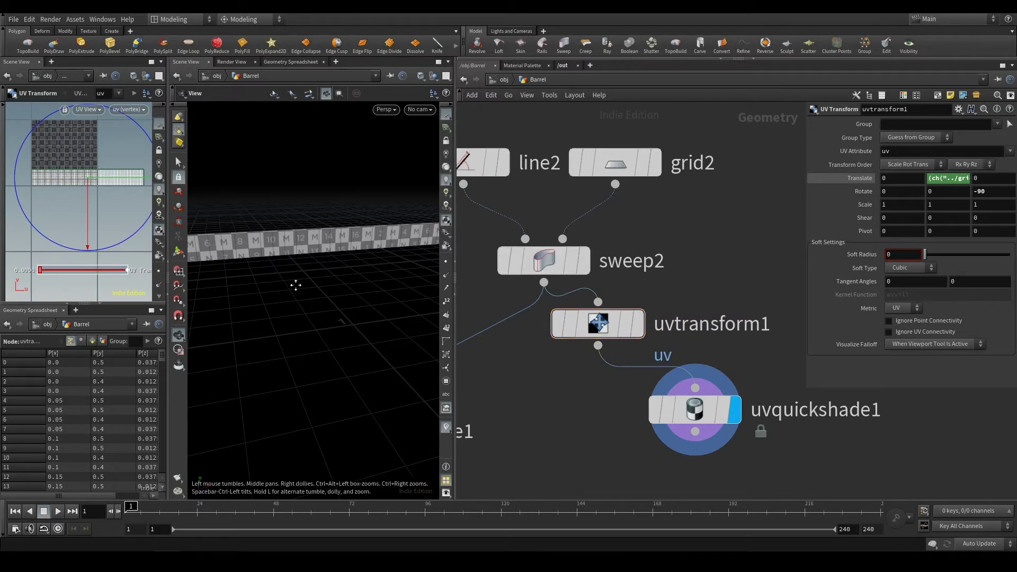
scroll(296, 280, down, 3)
scroll(525, 311, down, 3)
scroll(288, 262, down, 2)
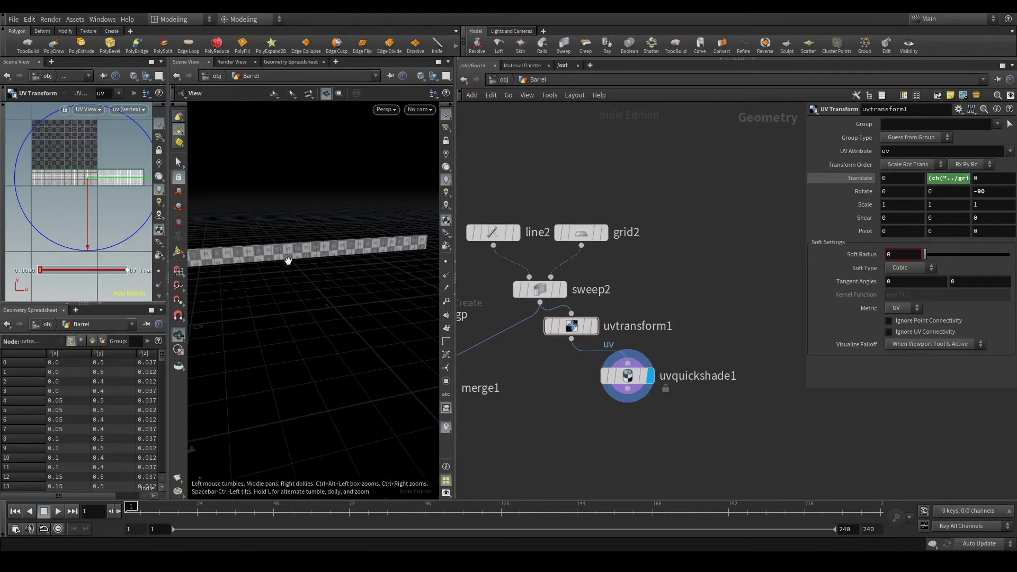
scroll(336, 257, down, 2)
drag(449, 273, 511, 249)
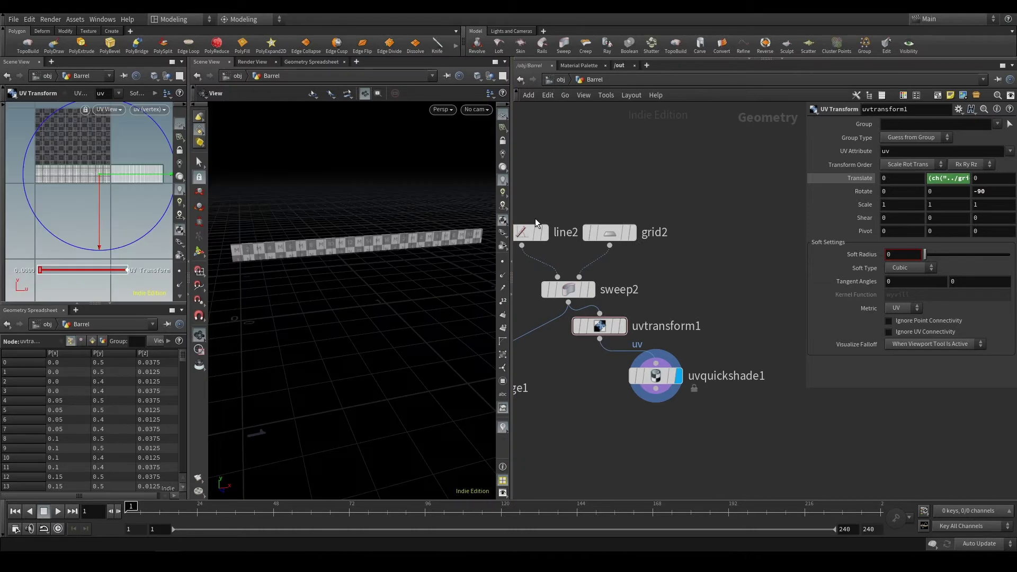
key(ctrl+s)
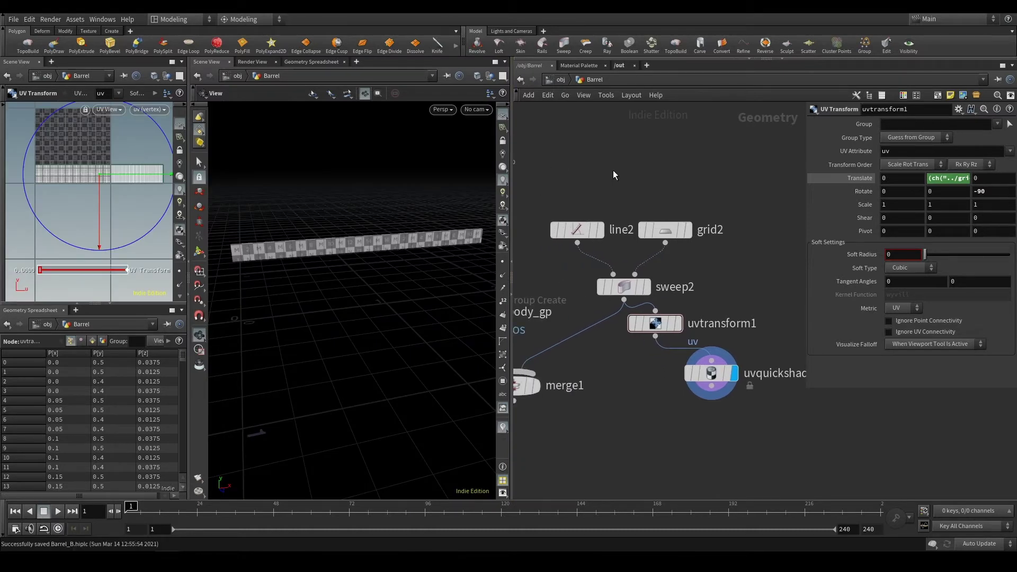
- Add a Copy and Transform node, copy2, wired below uvtransform1
scroll(615, 351, down, 3)
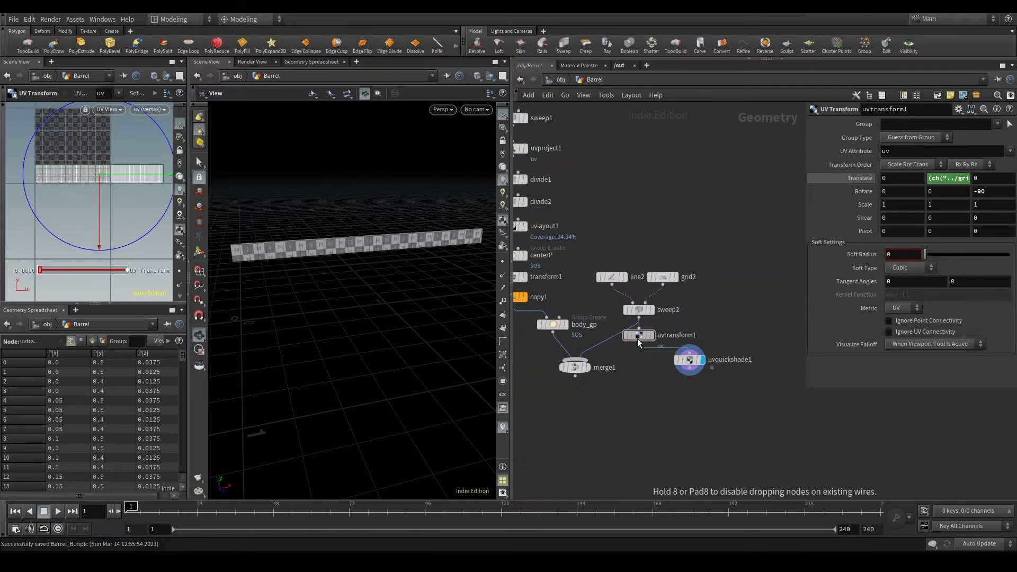
drag(577, 371, 579, 447)
scroll(628, 382, up, 2)
click(638, 335)
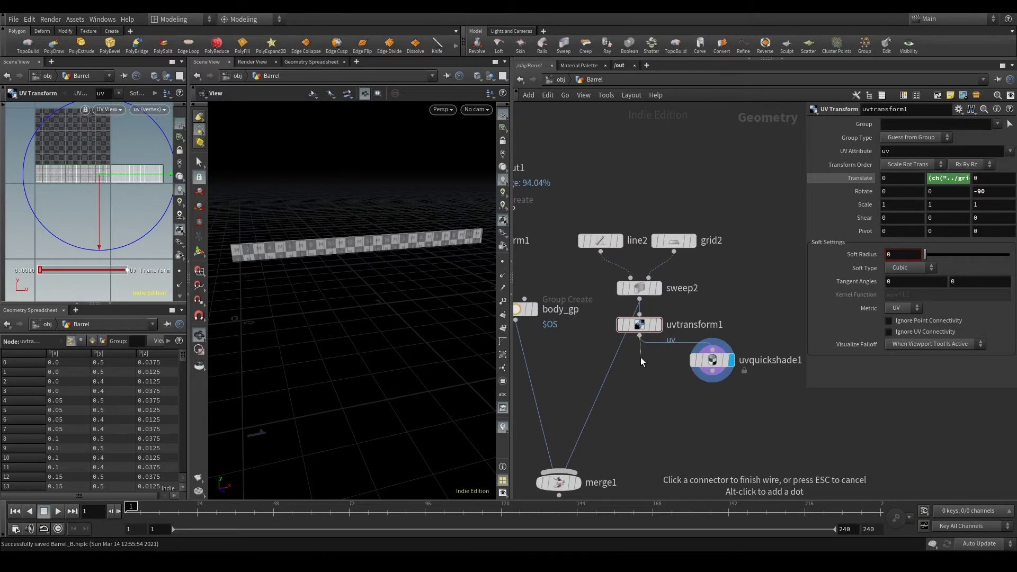
key(Tab)
text(copy)
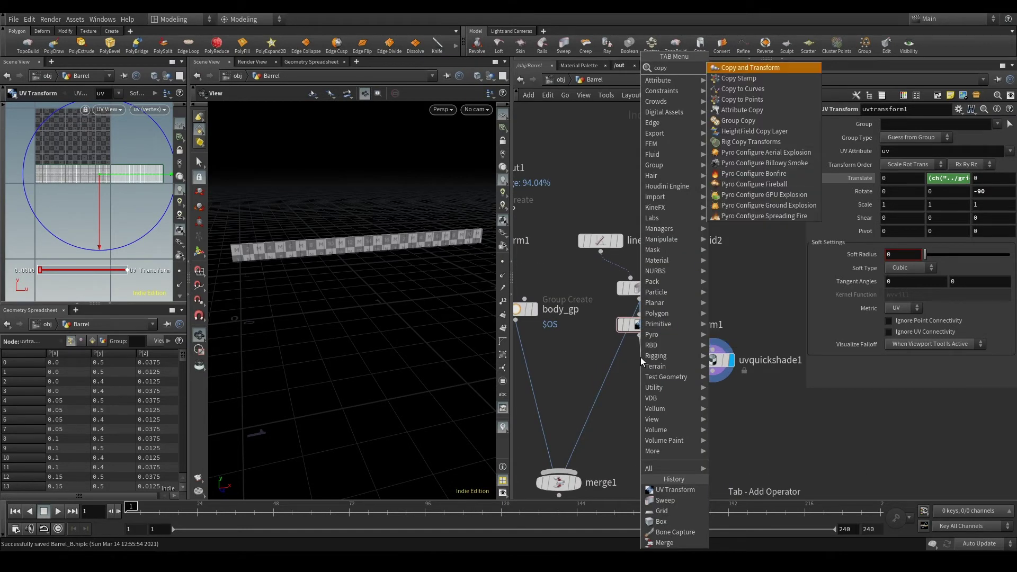
text(t)
key(Return)
scroll(640, 361, up, 1)
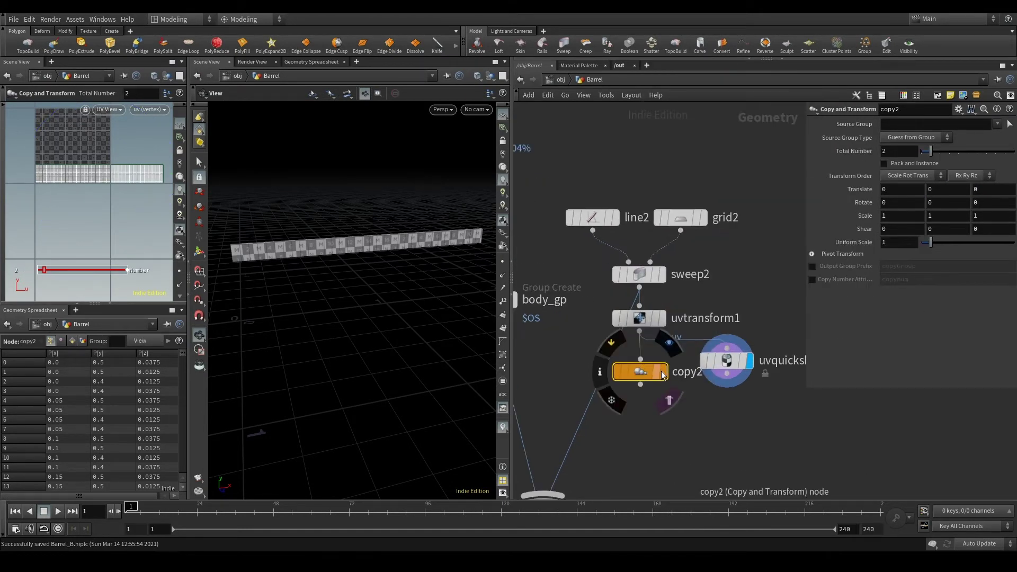
- Wire copy2 into merge1 and display the merged result
key(r)
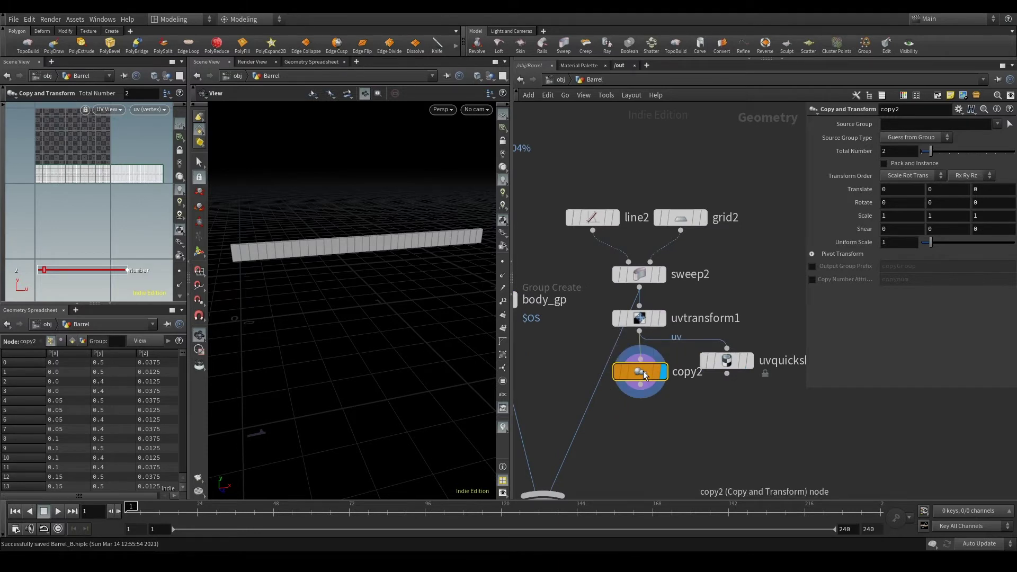
scroll(642, 377, down, 1)
click(637, 383)
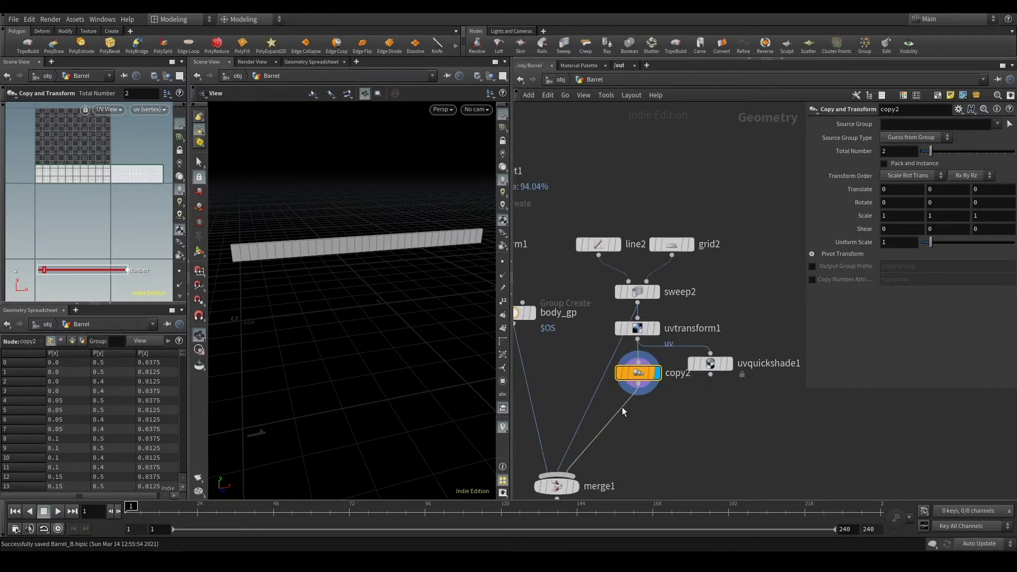
middle_drag(598, 406, 614, 364)
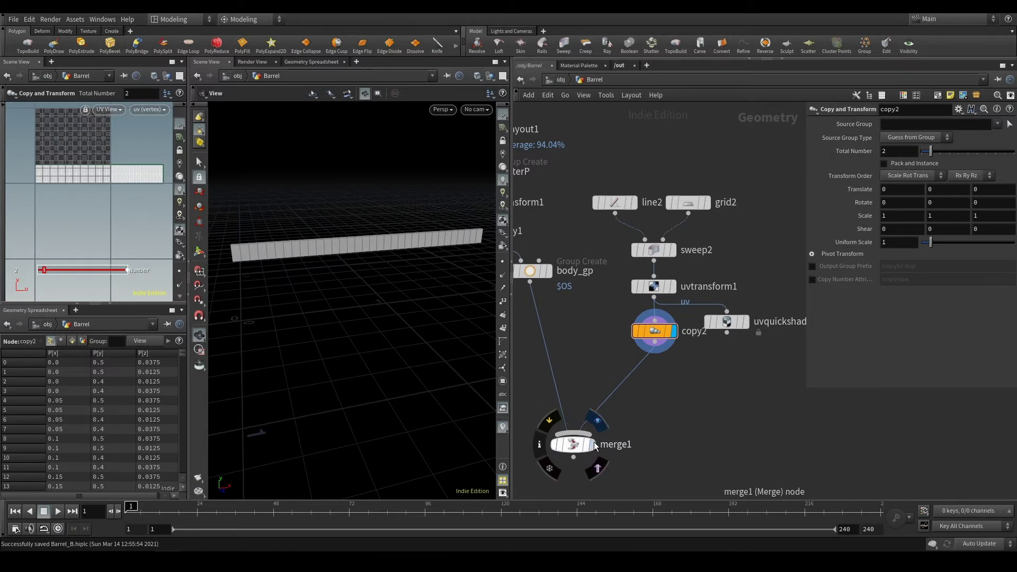
key(r)
click(571, 444)
- Set copy2 to 3 copies with a Translate Y offset of -0.2
click(655, 331)
click(899, 151)
text(3)
key(Return)
click(948, 189)
text(0.3)
key(Return)
- Orbit to a frontal view and select line2 for parameter editing
scroll(948, 186, down, 2)
scroll(948, 187, down, 2)
scroll(948, 187, down, 1)
drag(439, 284, 386, 302)
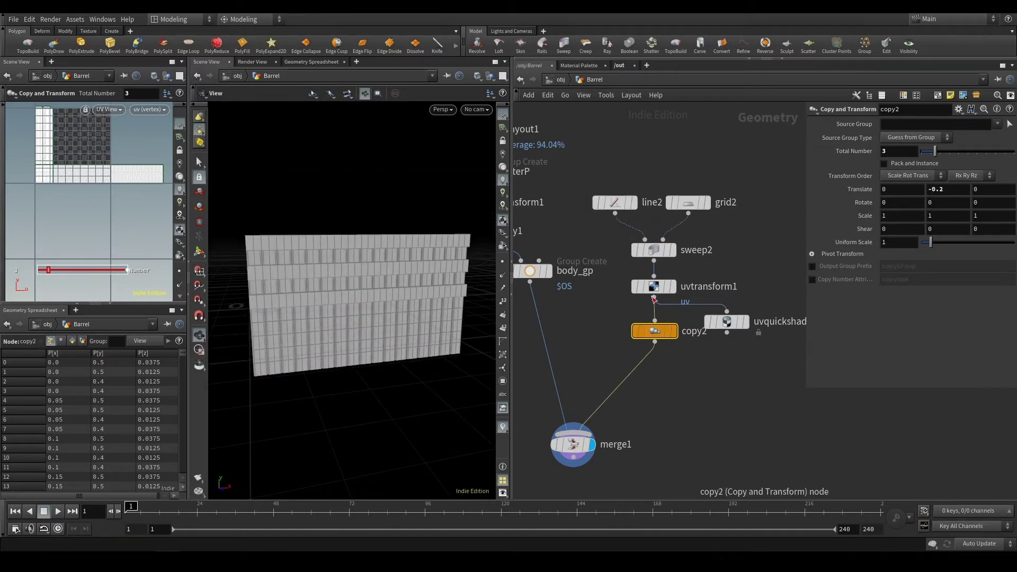
click(613, 199)
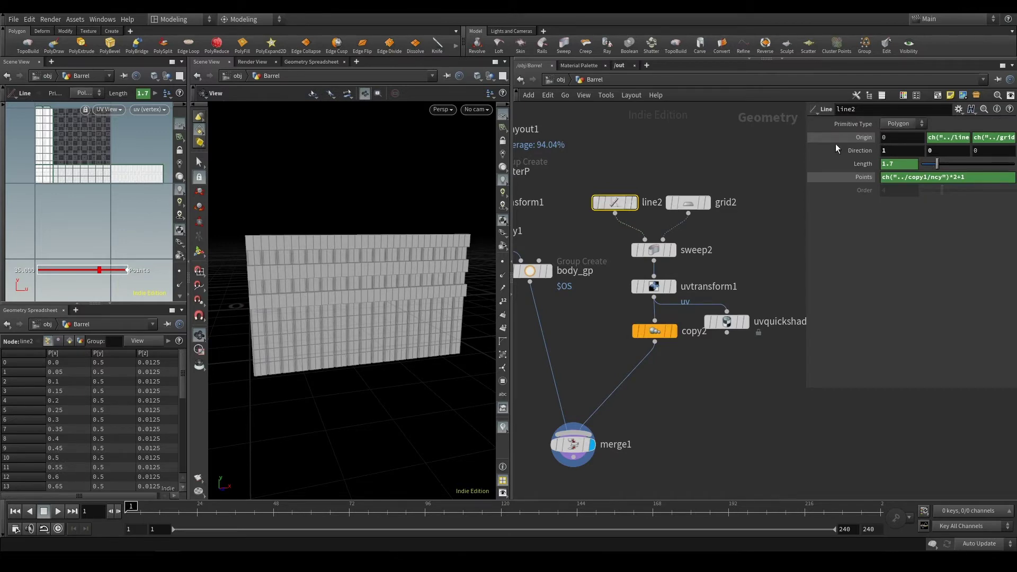
click(956, 109)
- Add a new Float parameter labelled Offset to line2
click(929, 117)
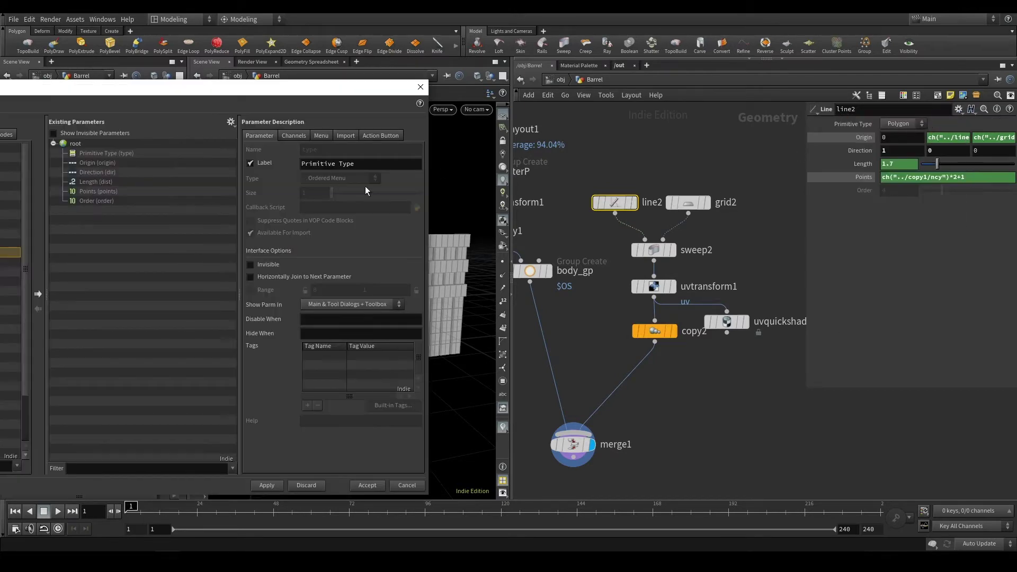
drag(159, 91, 394, 78)
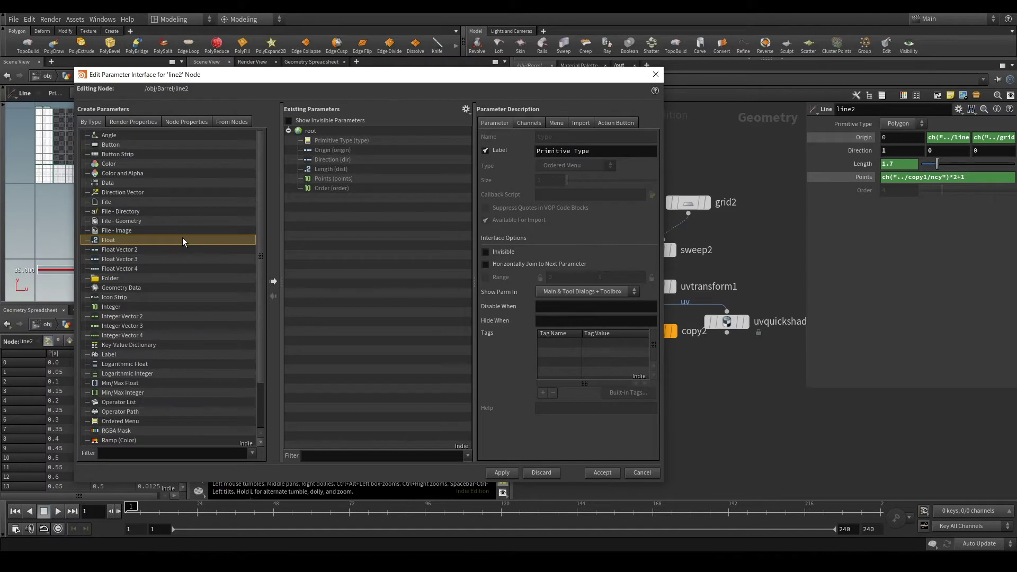
click(273, 281)
double_click(561, 152)
text(Offset)
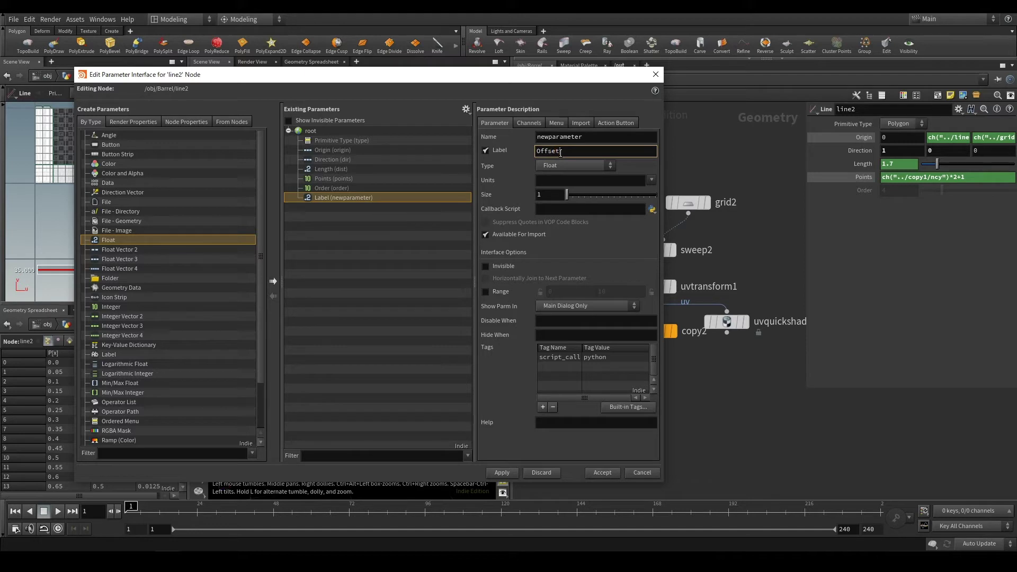
- Set the new parameter's name to lowercase 'offset'
double_click(560, 152)
key(ctrl+c)
double_click(581, 138)
key(ctrl+v)
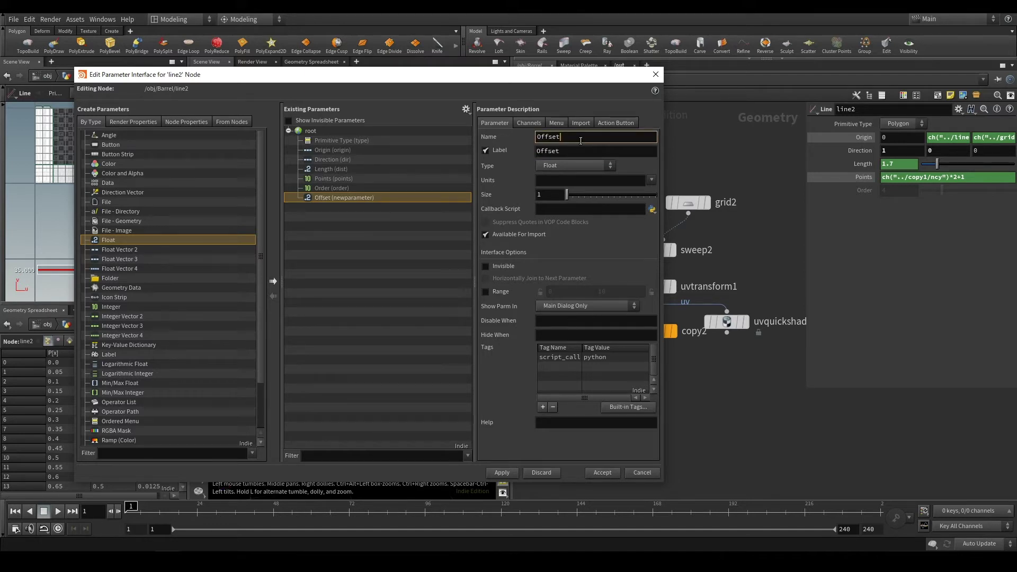
key(BackSpace)
text(o)
key(Return)
- Give Offset a 0 to 0.5 range and accept the interface changes
click(485, 291)
double_click(610, 292)
text(.5)
key(Return)
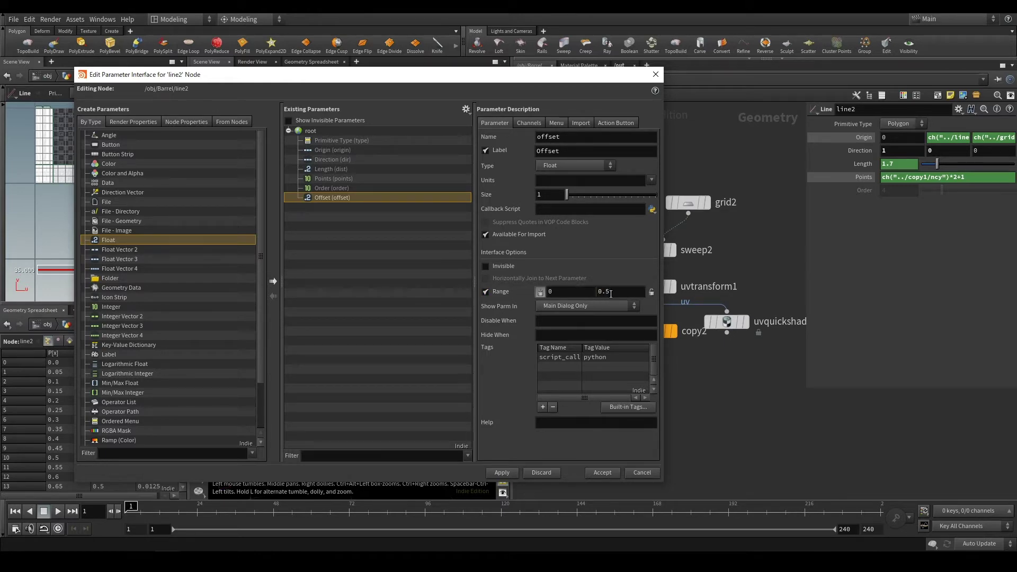
click(596, 472)
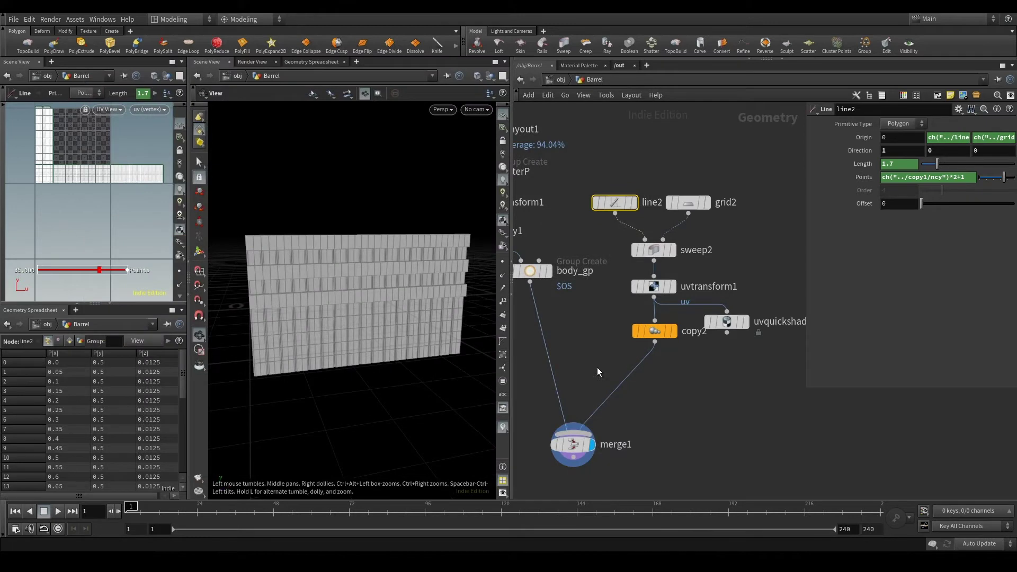
- Make line2's Origin Y subtract a relative reference to the Offset parameter
right_click(895, 203)
click(891, 276)
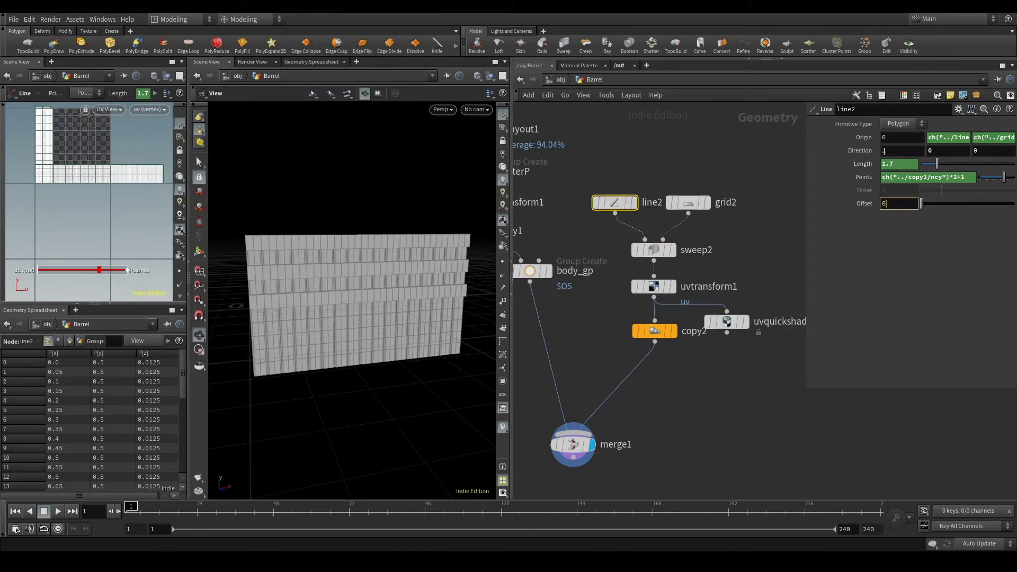
click(947, 140)
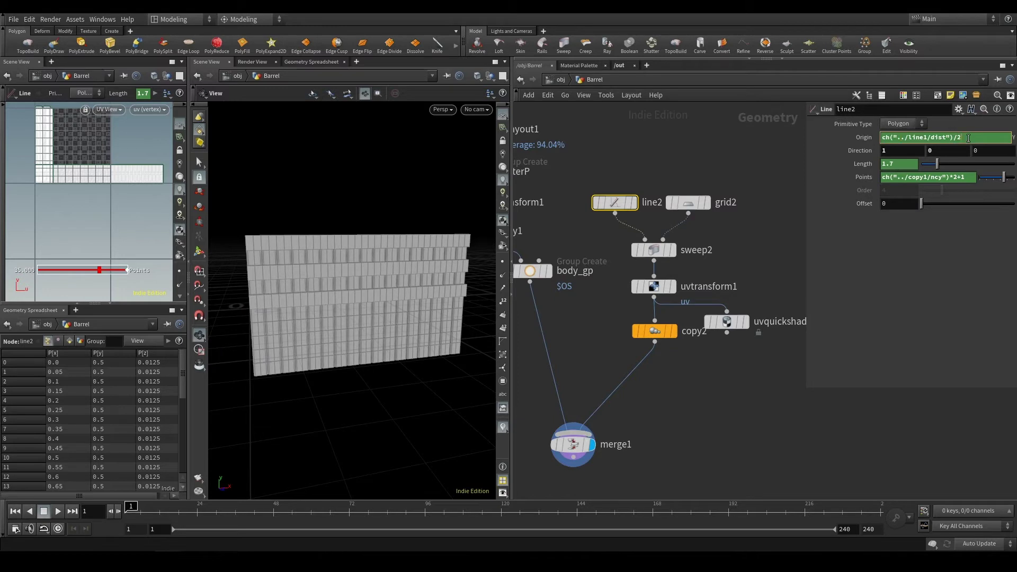
right_click(969, 138)
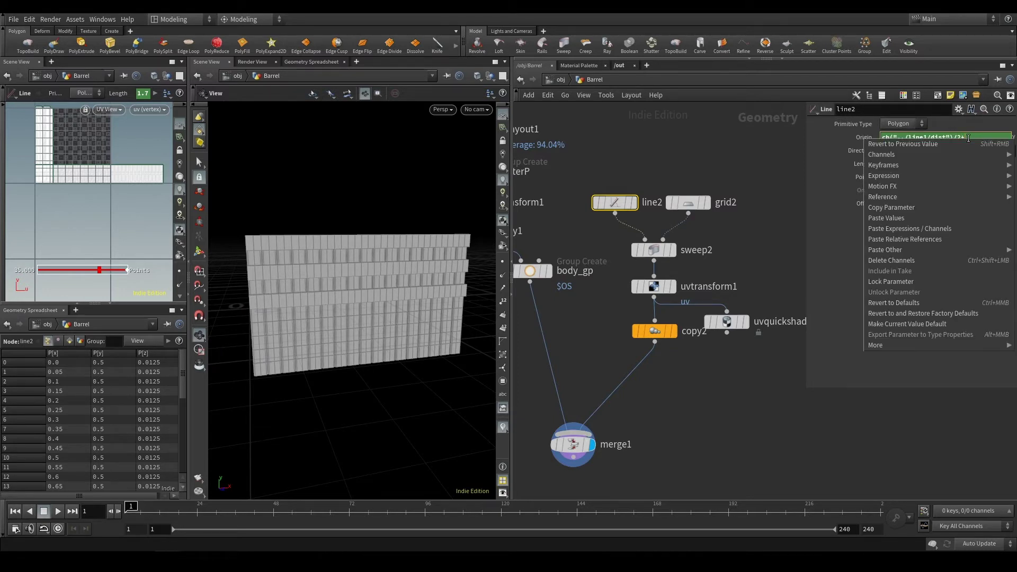
click(921, 234)
key(Return)
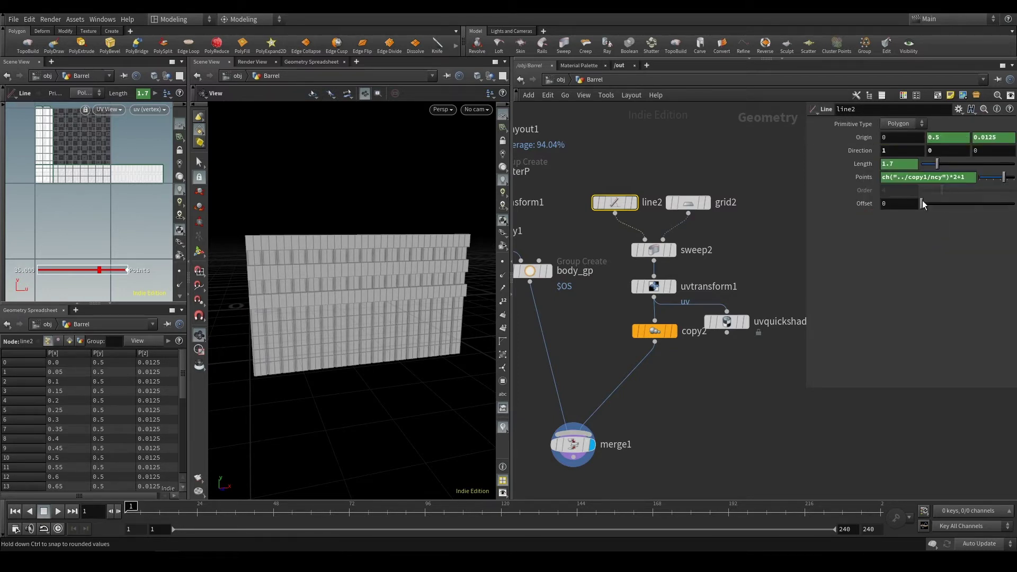
drag(921, 204, 930, 206)
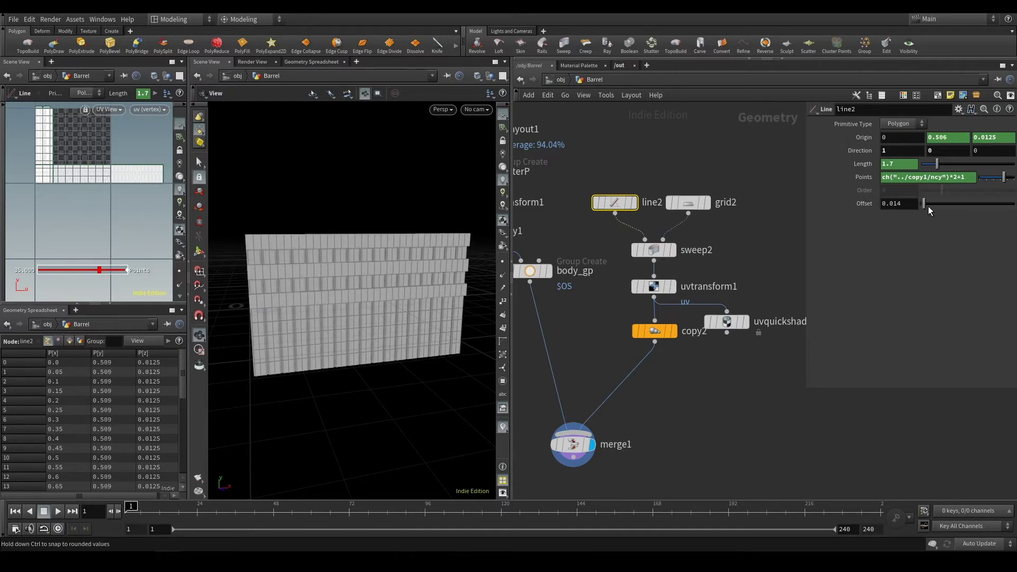
click(869, 138)
click(947, 138)
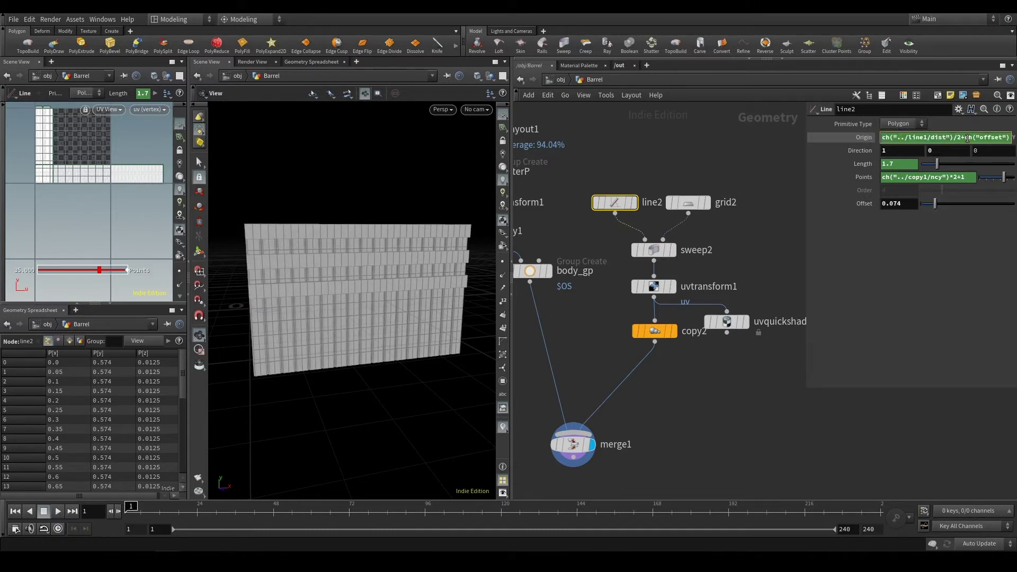
key(Return)
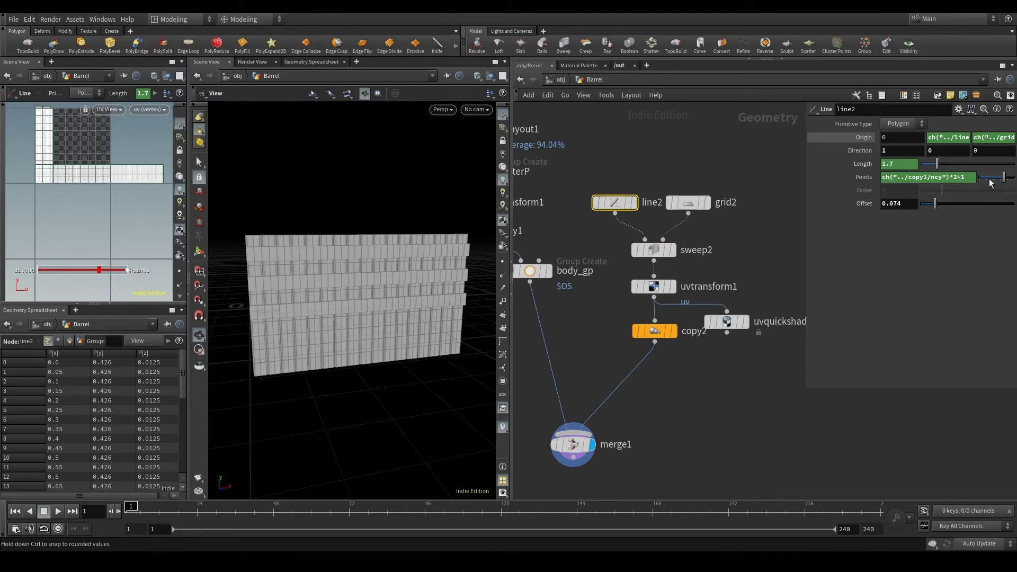
- Set line2's Offset to 0.02
click(869, 141)
mouse_move(933, 202)
mouse_down()
mouse_move(913, 209)
mouse_move(934, 208)
mouse_up()
click(909, 207)
click(747, 237)
- Set copy2's Translate Y to -0.15 to pull the three strips closer
scroll(656, 365, up, 3)
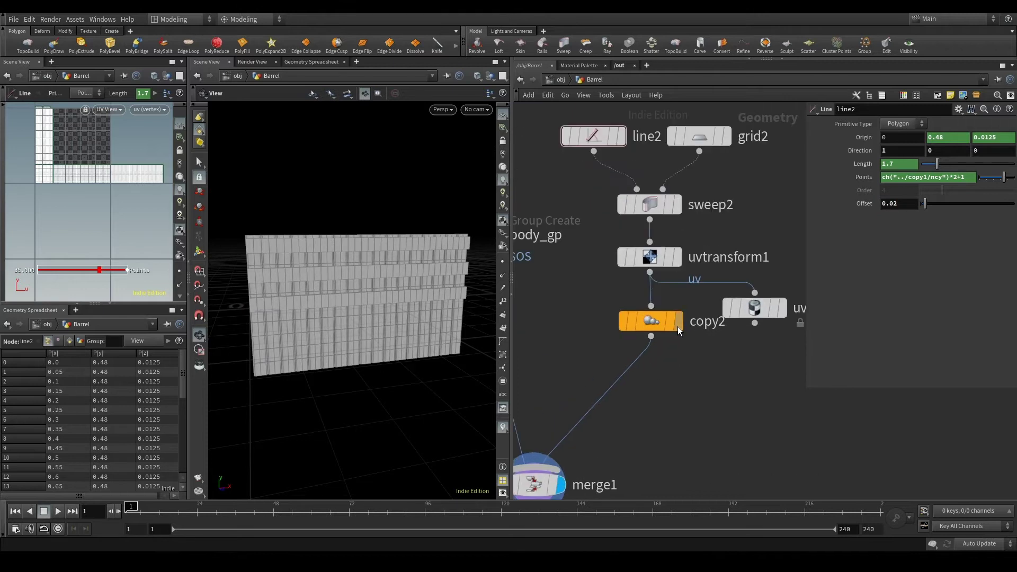
click(678, 326)
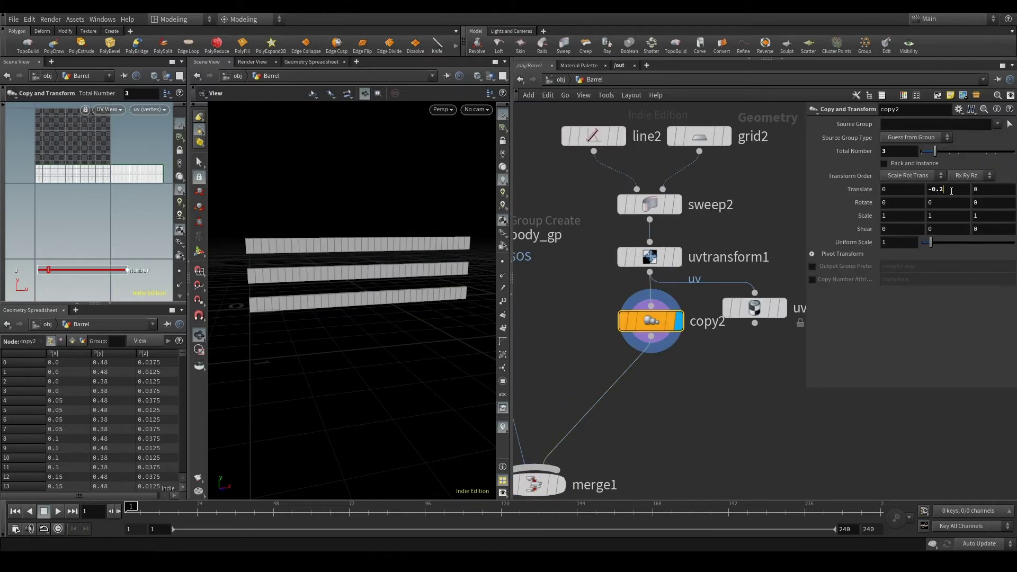
middle_click(951, 191)
middle_drag(951, 209, 948, 233)
key(Return)
scroll(725, 420, down, 3)
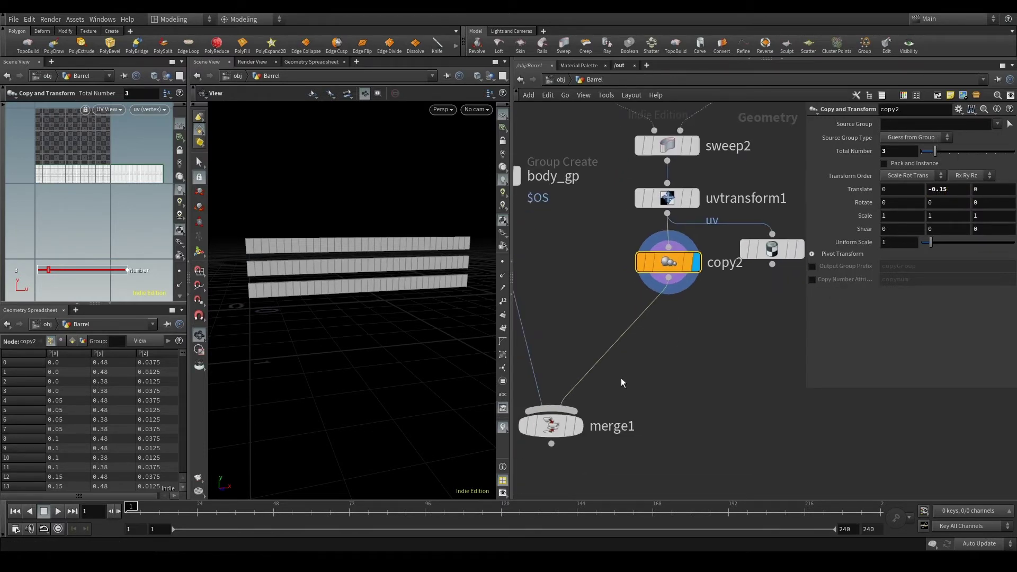
click(675, 291)
key(Tab)
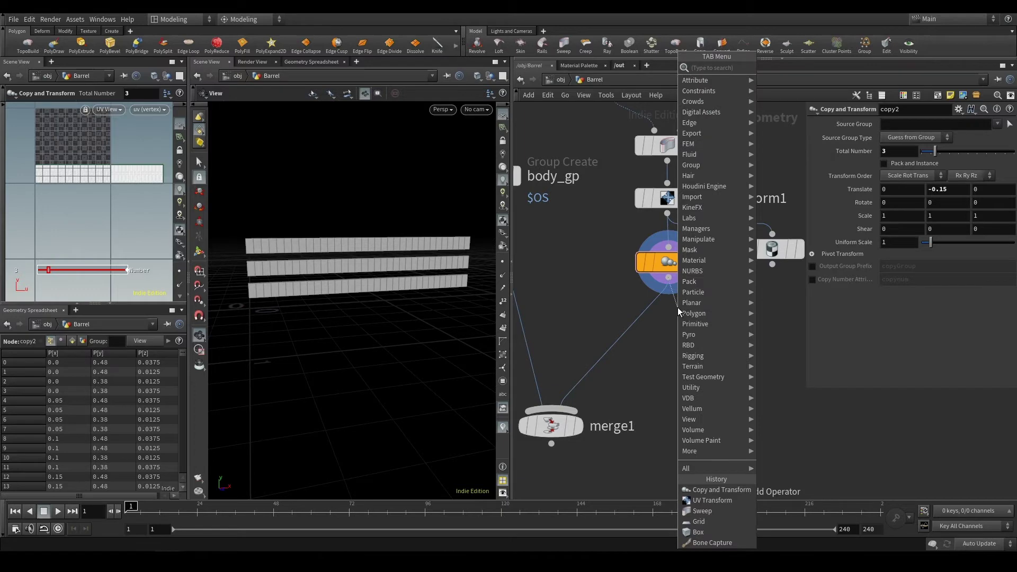
- Insert mirror1 with Direction 0,1,0 between copy2 and merge1, and display merge1
text(mirror)
key(Return)
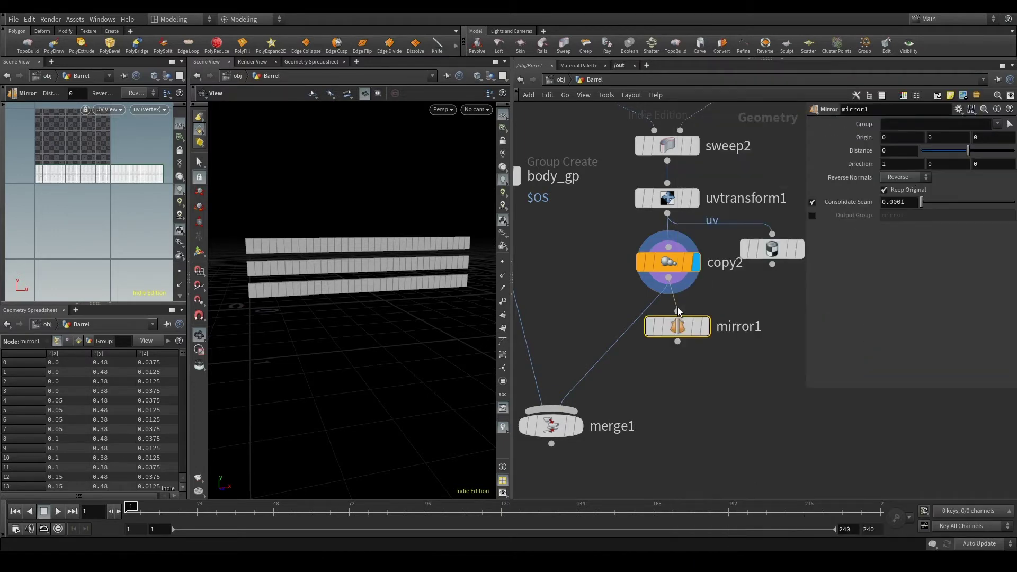
click(681, 314)
mouse_move(676, 327)
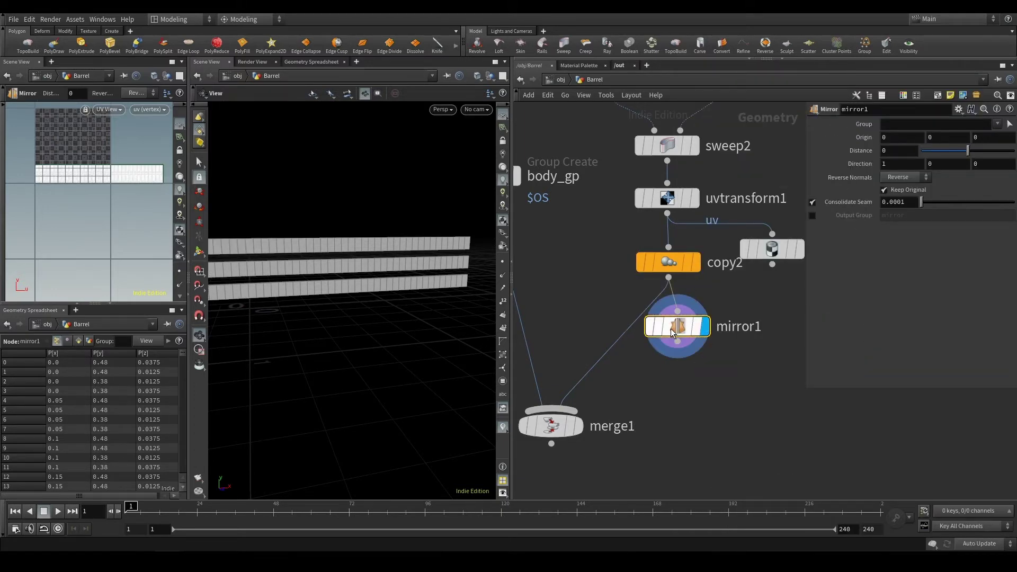
click(898, 165)
text(0)
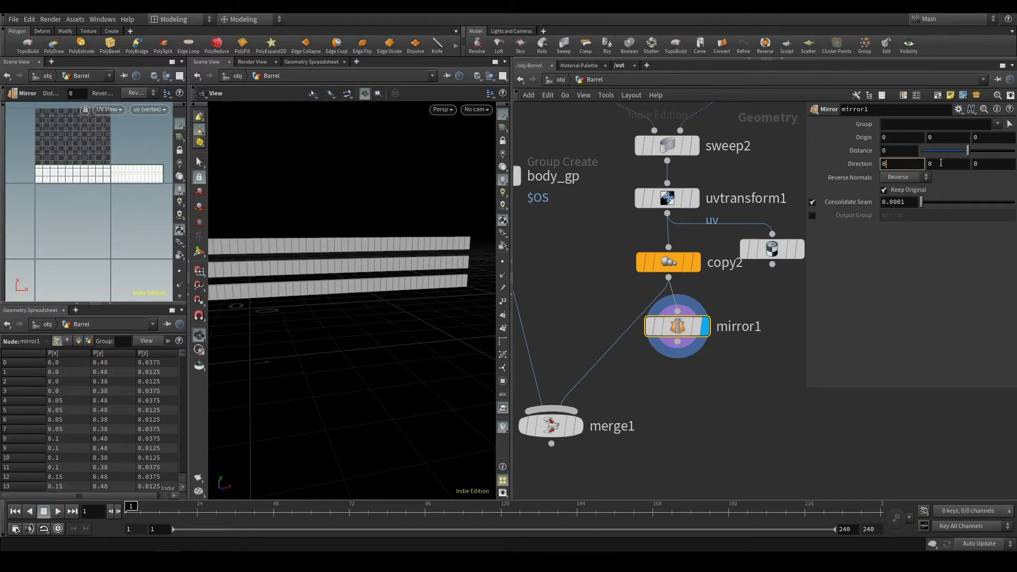
click(941, 162)
text(1)
key(Return)
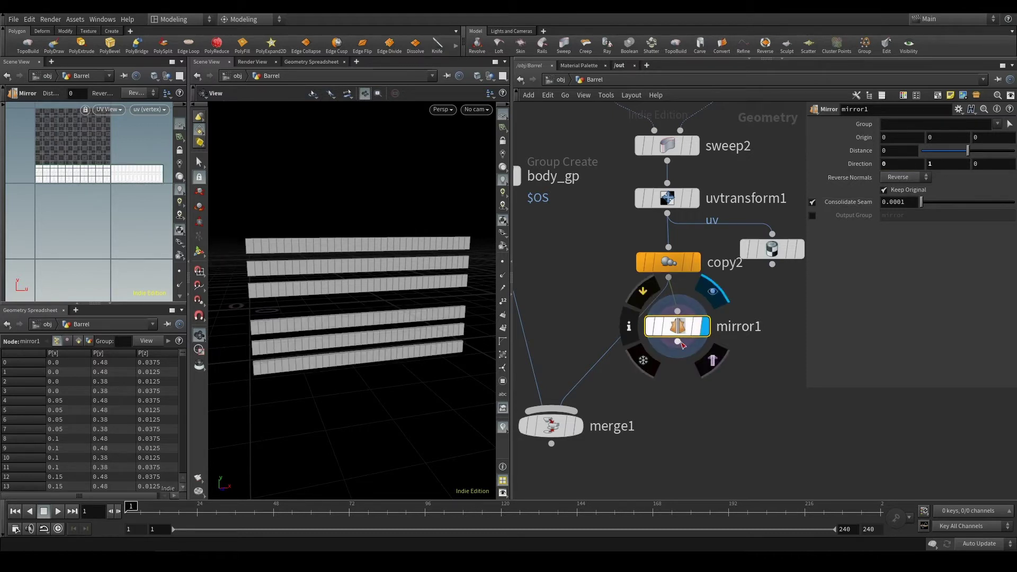
drag(680, 326, 670, 320)
click(580, 425)
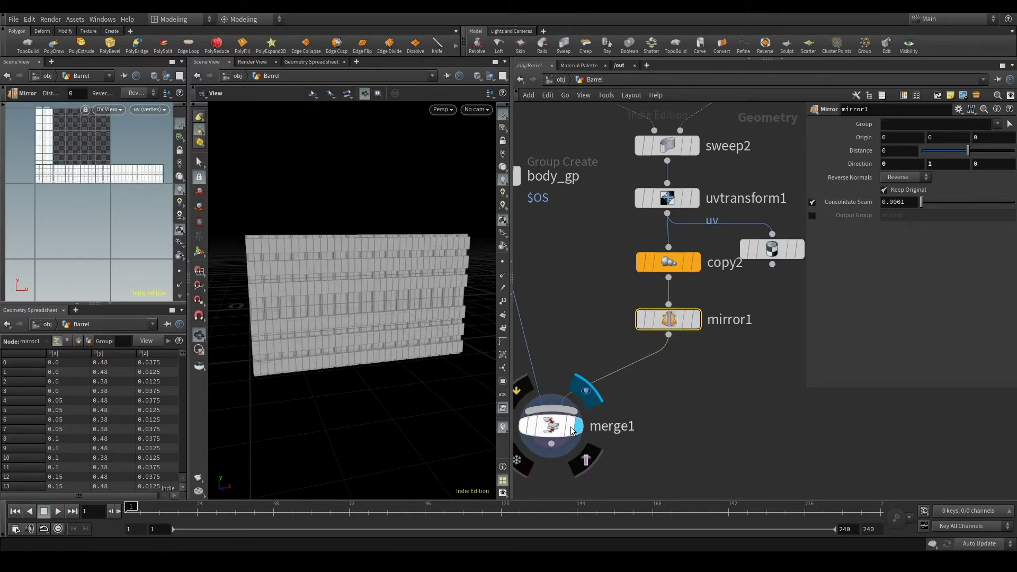
mouse_move(296, 314)
mouse_down()
mouse_move(351, 343)
mouse_move(307, 279)
mouse_move(342, 299)
mouse_move(318, 300)
mouse_move(456, 252)
mouse_up()
scroll(618, 202, down, 3)
- Try changing grid2's second Size to 0.05, then undo it
click(679, 199)
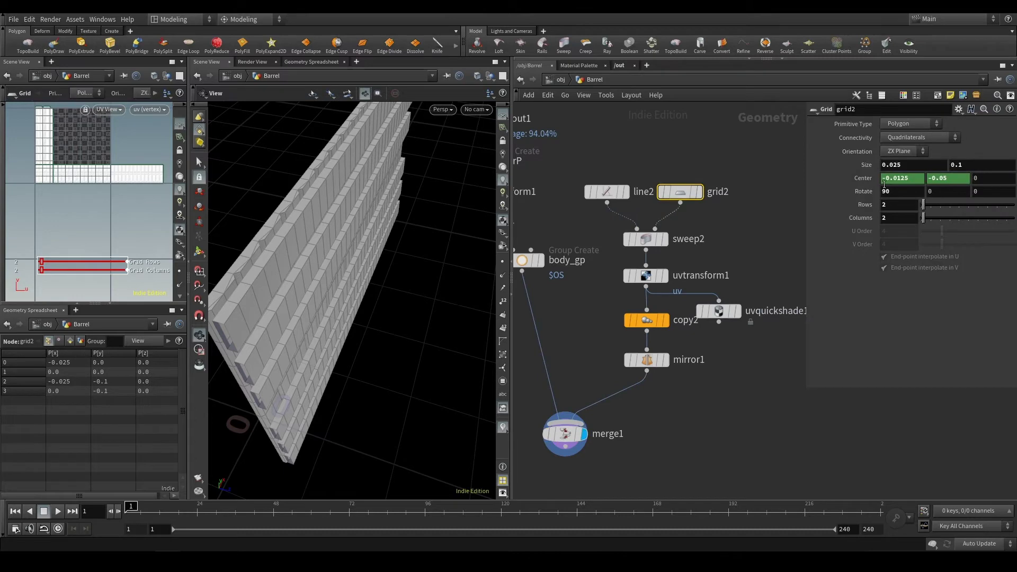
key(BackSpace)
text(05)
key(Return)
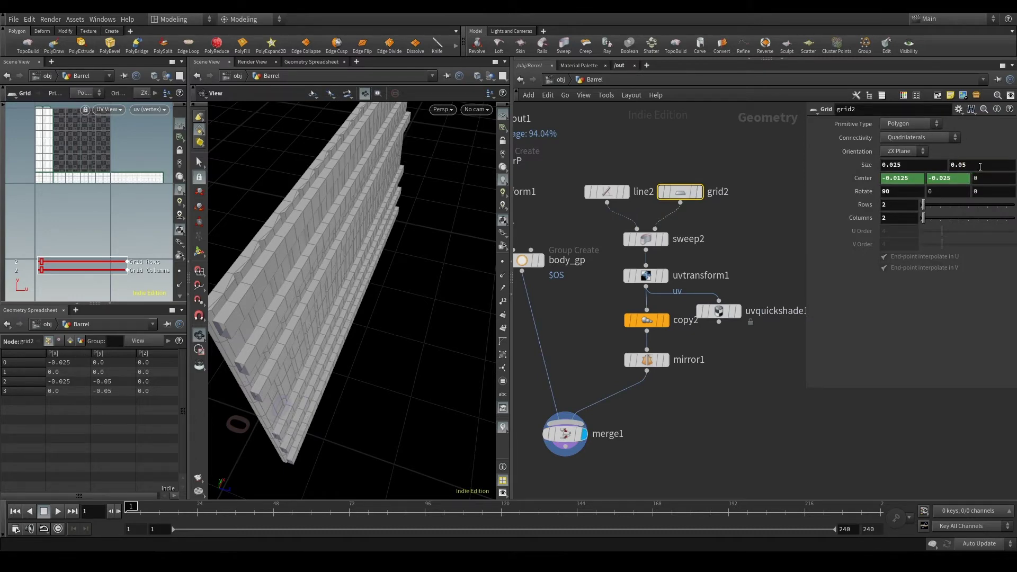
key(ctrl+z)
- Set grid2's first Size to 0.015 and save Barrel_B.hiplc
mouse_move(359, 236)
mouse_down()
mouse_move(346, 214)
mouse_move(381, 254)
mouse_move(366, 260)
mouse_move(352, 240)
mouse_move(395, 243)
mouse_up()
click(910, 164)
key(BackSpace)
key(Return)
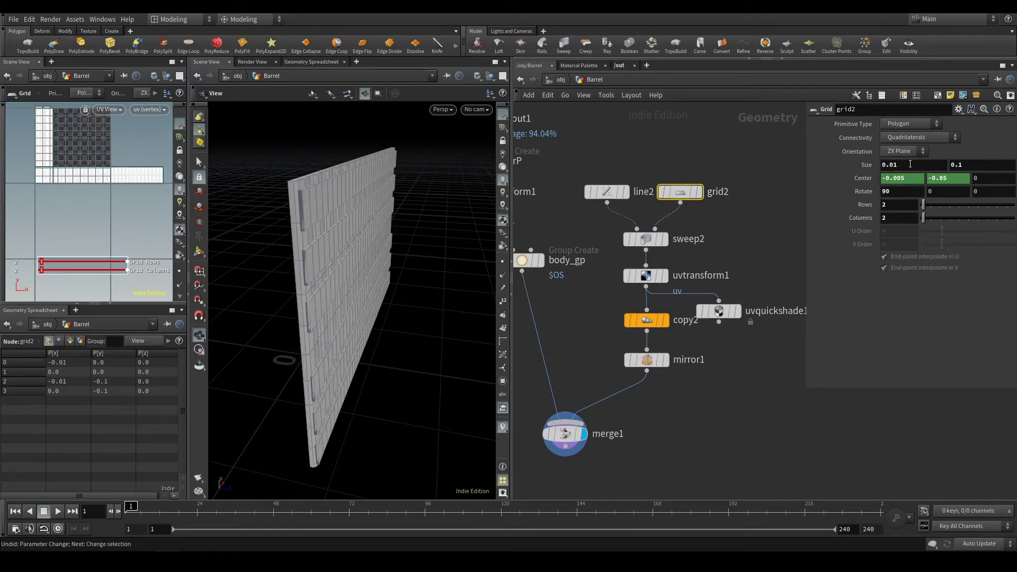
drag(473, 233, 399, 243)
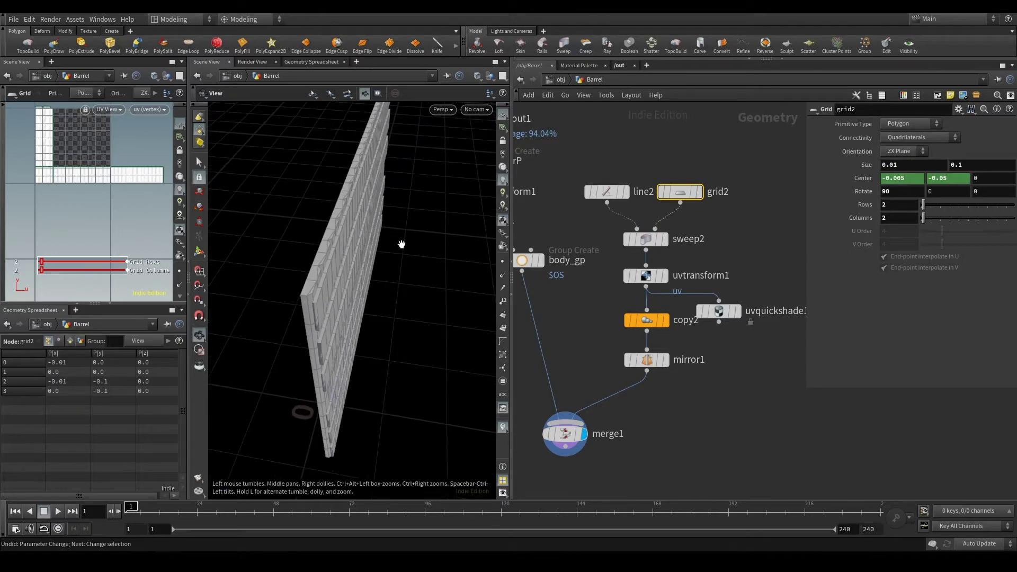
click(907, 164)
text(5)
key(Return)
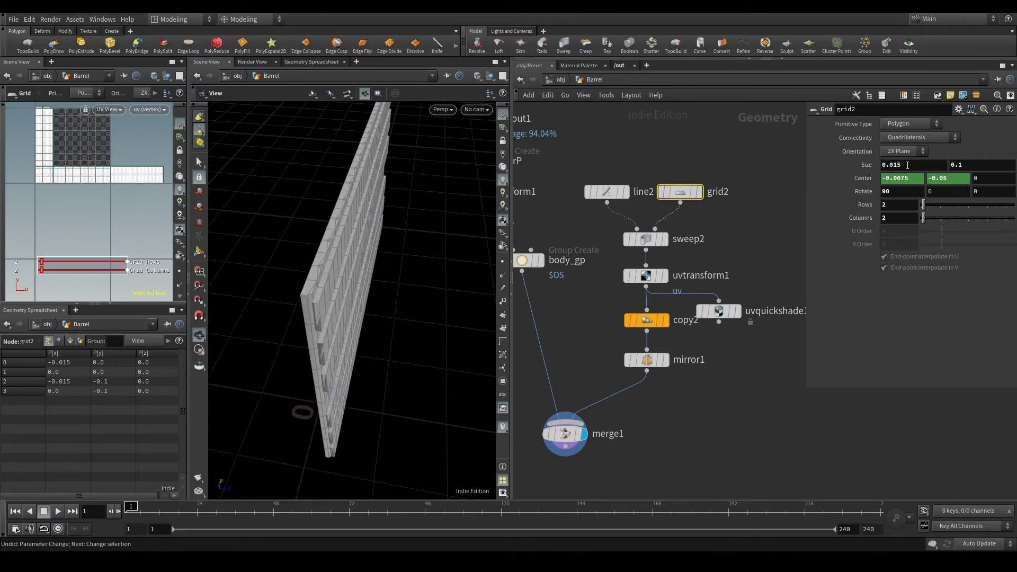
mouse_move(454, 256)
mouse_down()
mouse_move(395, 268)
mouse_move(404, 216)
mouse_move(345, 231)
mouse_up()
key(ctrl+s)
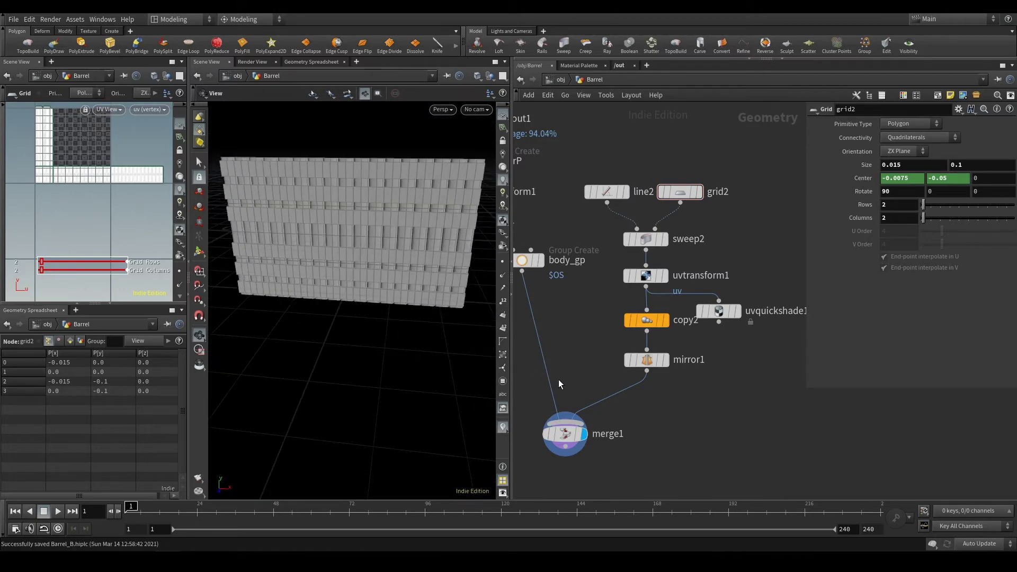
- Tidy the network, moving merge1 and mirror1 closer to the chain
middle_drag(559, 379, 577, 334)
drag(577, 378, 574, 370)
drag(669, 321, 670, 310)
- Add a displayed Group Create node below mirror1 and rename it fuseP_gp
key(ctrl+z)
key(Tab)
text(group)
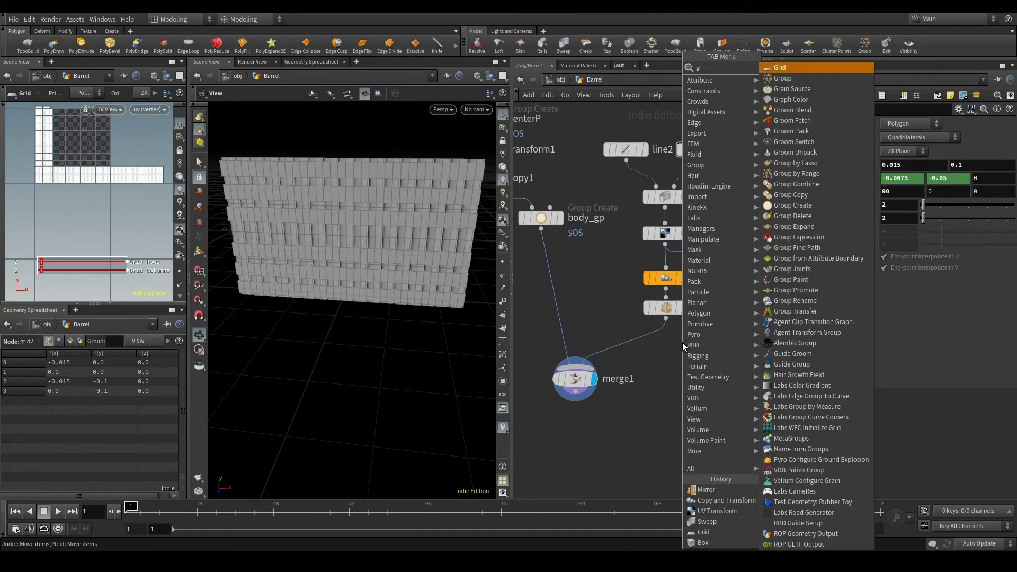
key(Return)
click(682, 342)
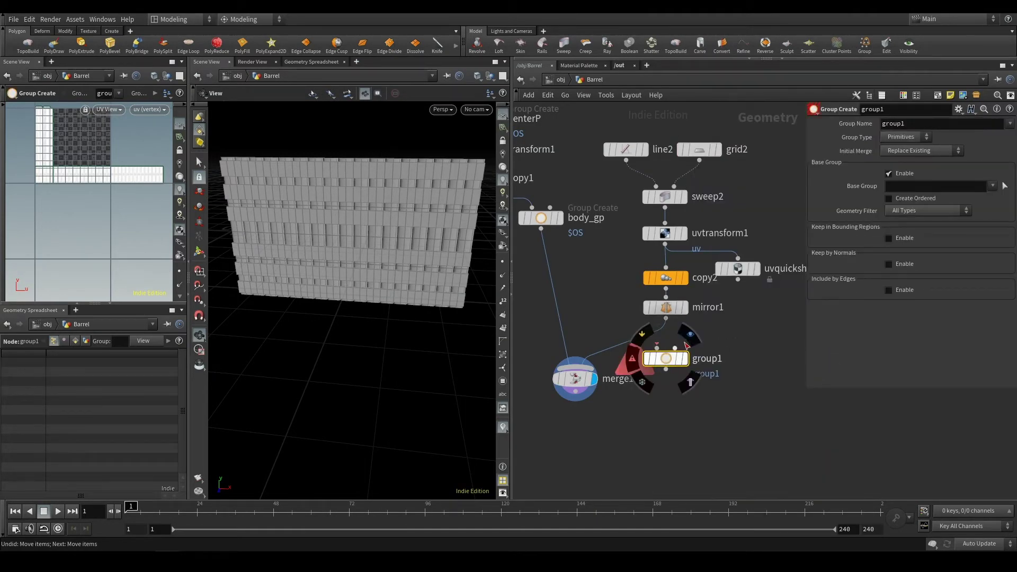
scroll(682, 350, up, 2)
click(682, 360)
drag(683, 361, 691, 359)
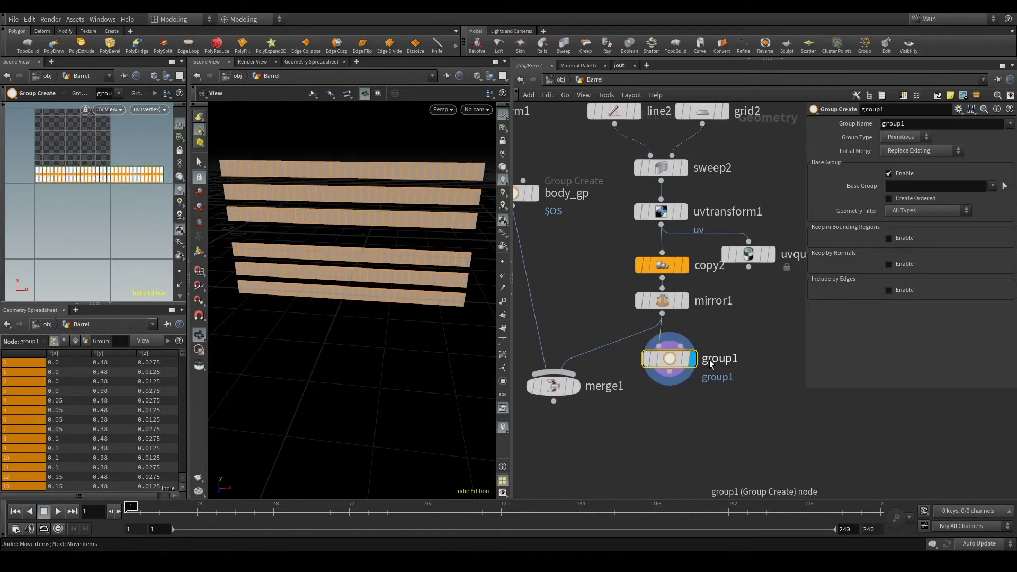
double_click(707, 360)
text(fuseP_g)
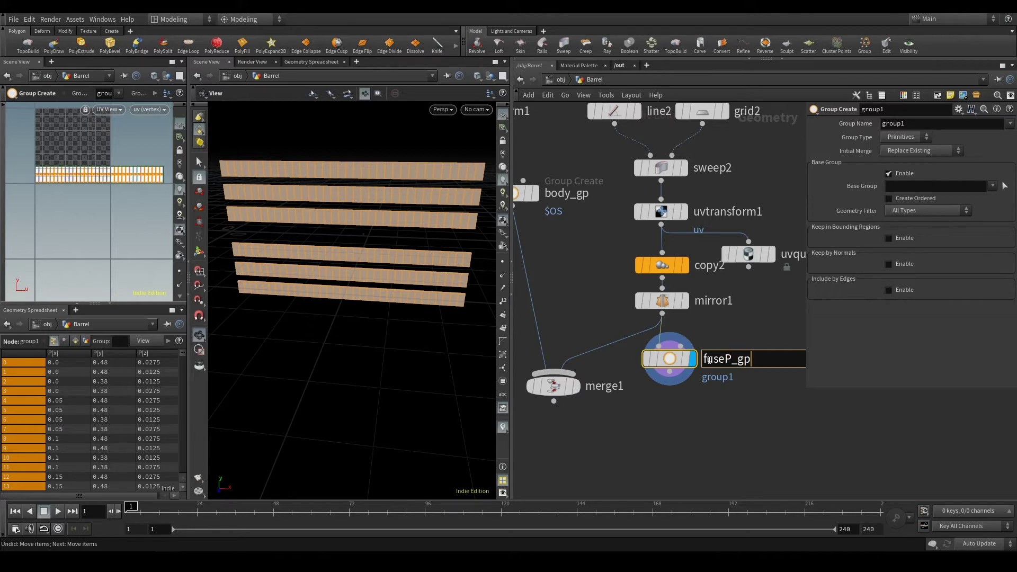
text(p)
key(Return)
- Set fuseP_gp's Group Name to $OS
double_click(903, 123)
text($os)
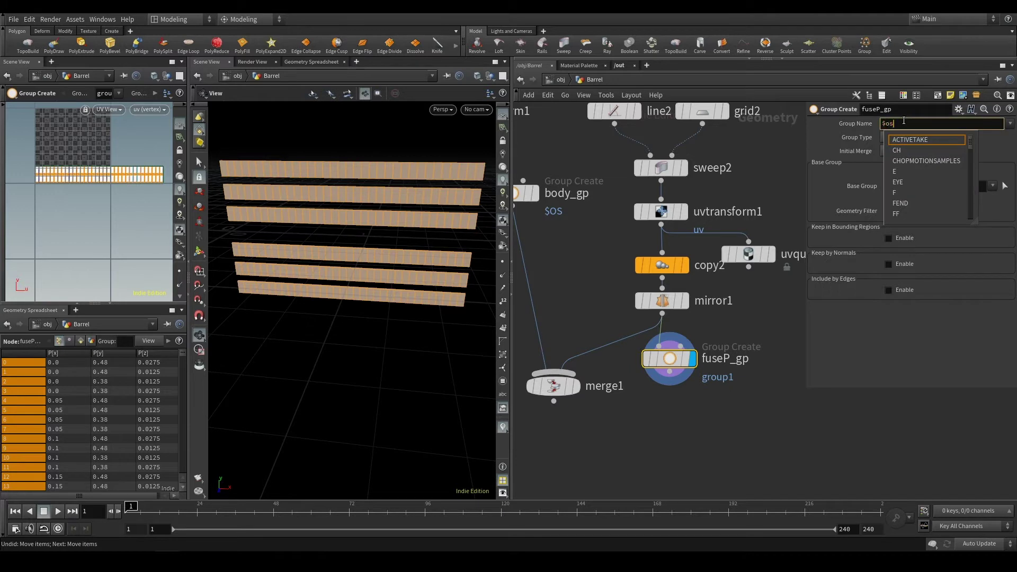
key(Return)
click(903, 121)
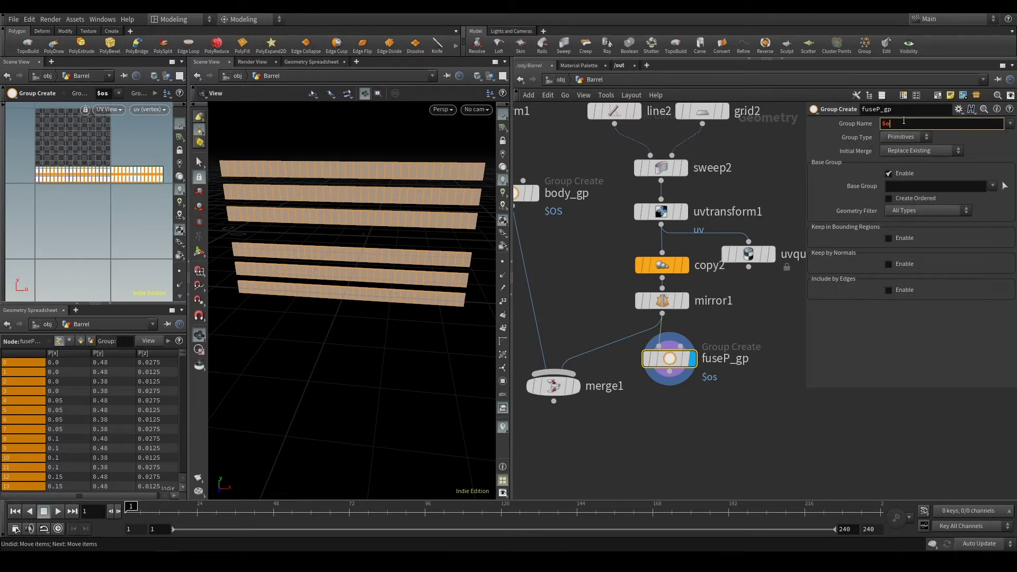
key(BackSpace)
key(BackSpace)
text(OS)
key(Return)
- Make fuseP_gp group points on unshared edges, with Base Group disabled
click(907, 137)
click(888, 173)
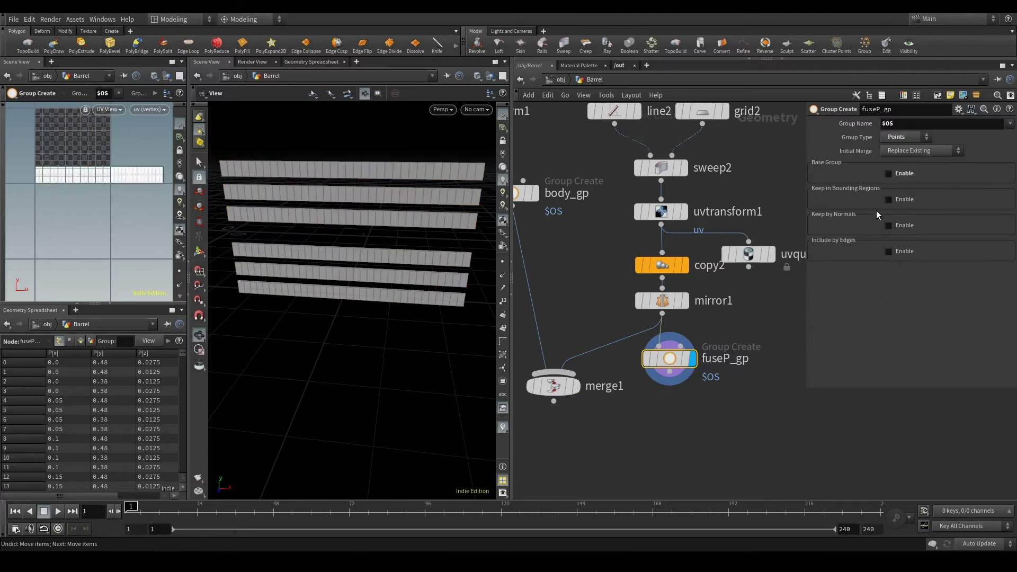
click(888, 251)
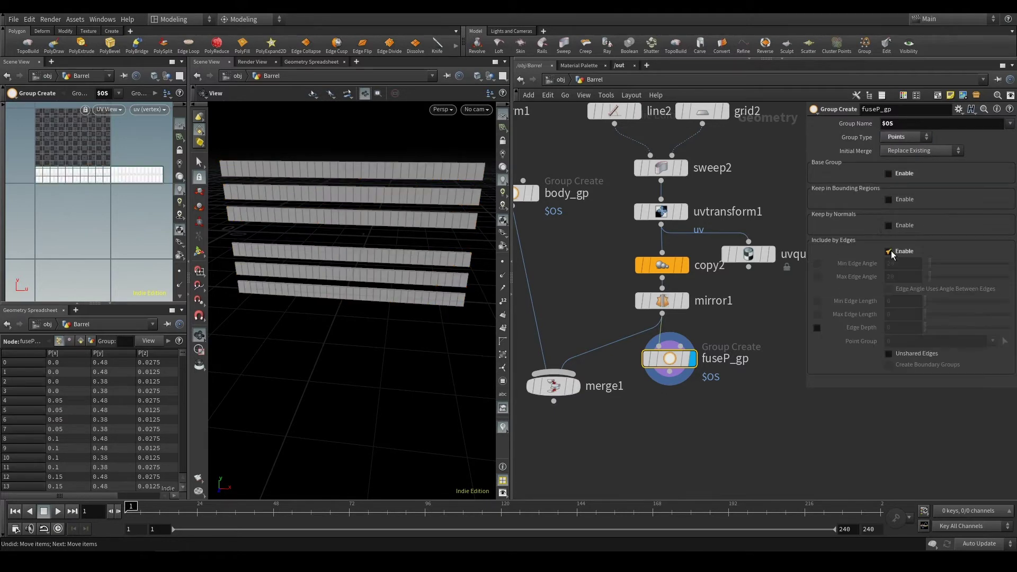
click(888, 354)
alt+drag(318, 253, 368, 257)
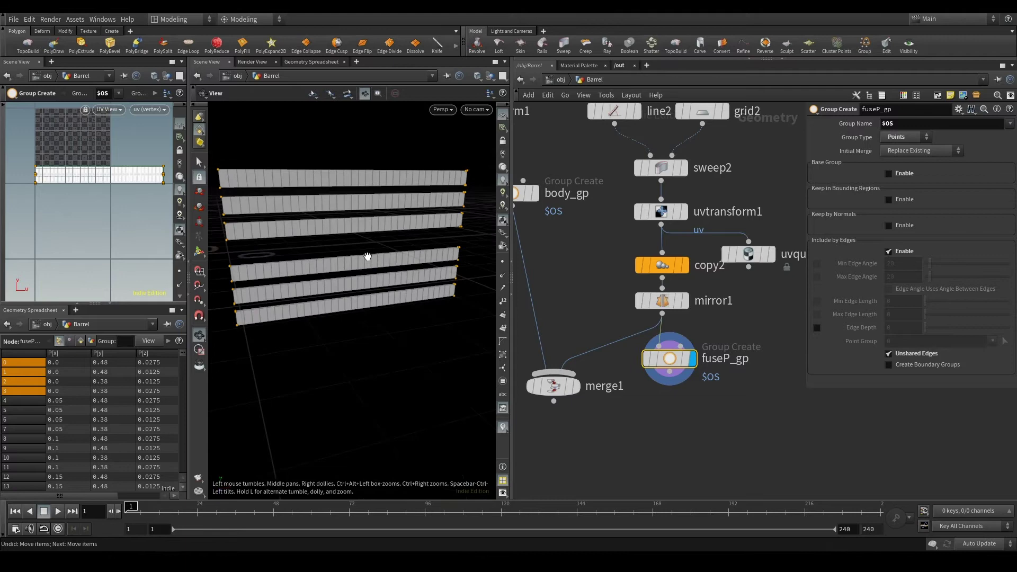
key(Tab)
- Add an unconnected fuse1 node below merge1
text(fuse)
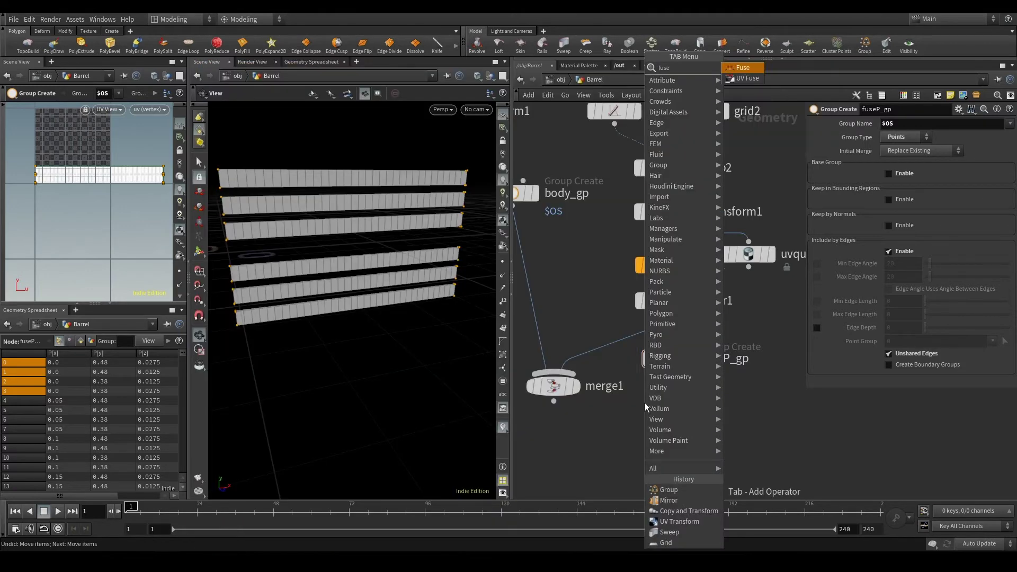
key(Return)
click(646, 430)
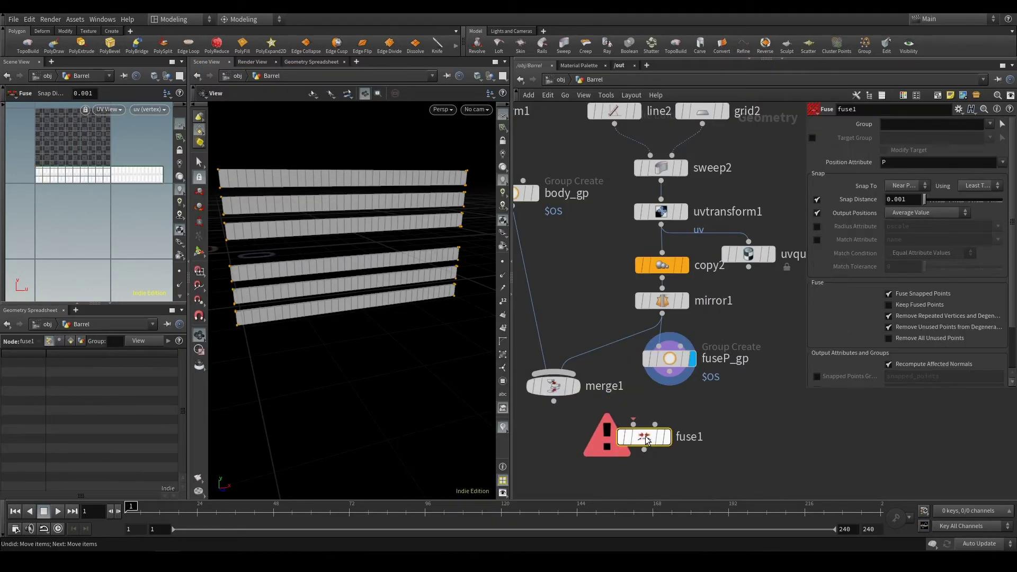
scroll(648, 431, down, 3)
drag(675, 305, 623, 359)
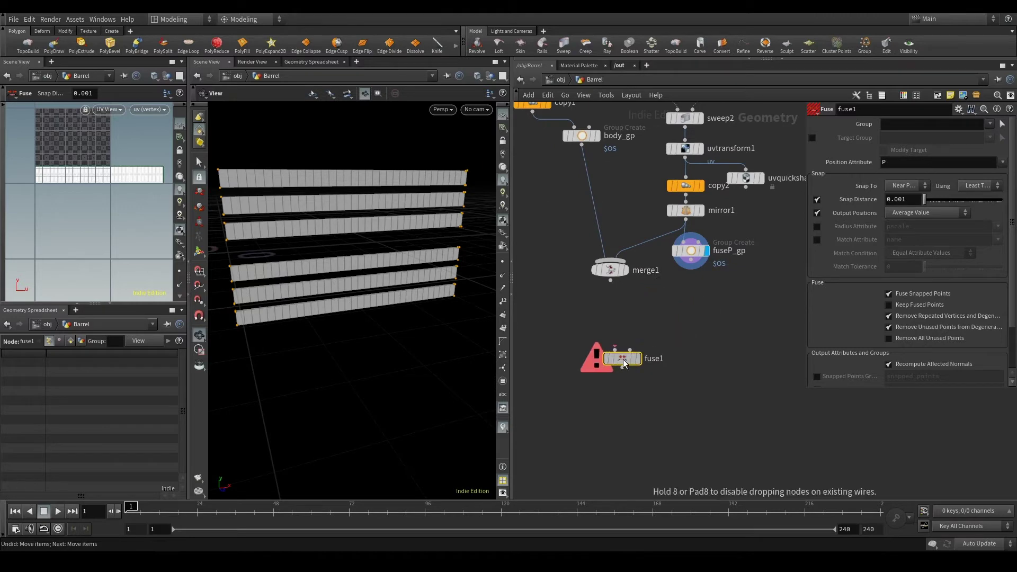
- Add a Group Create node wired under fuseP_gp and name it hoop_gp
key(Tab)
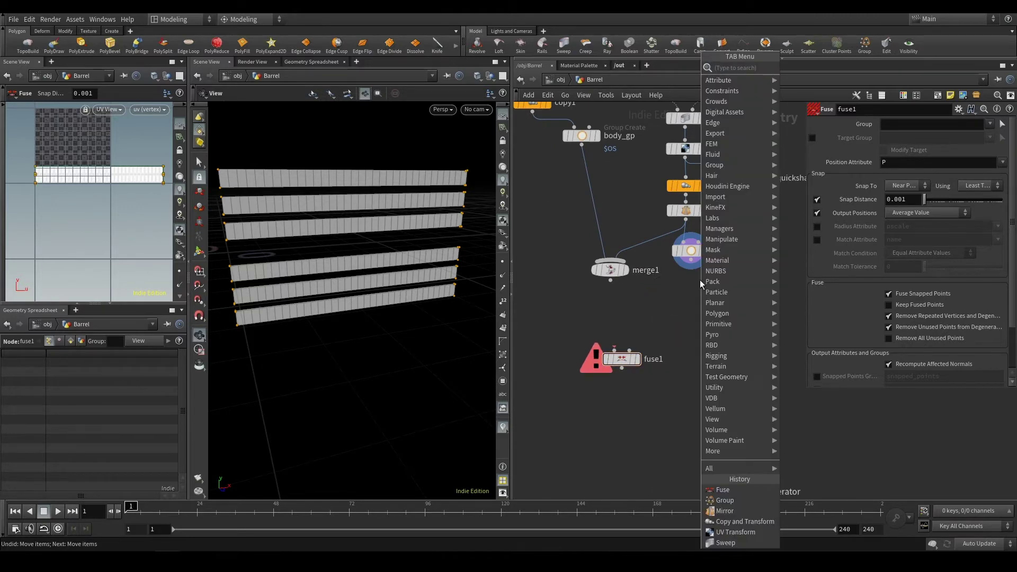
text(group)
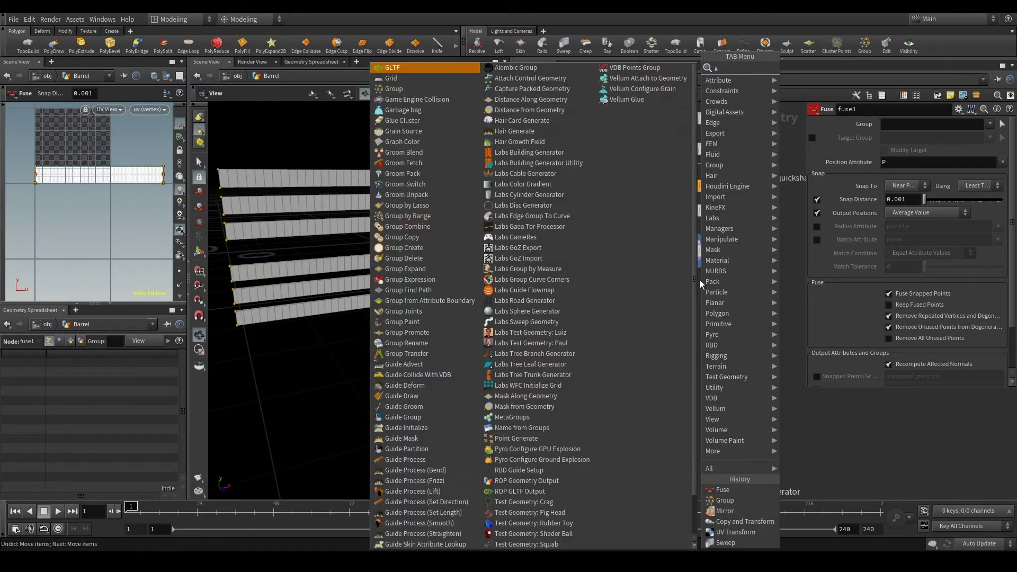
key(Return)
click(700, 279)
scroll(700, 280, up, 2)
drag(701, 283, 687, 305)
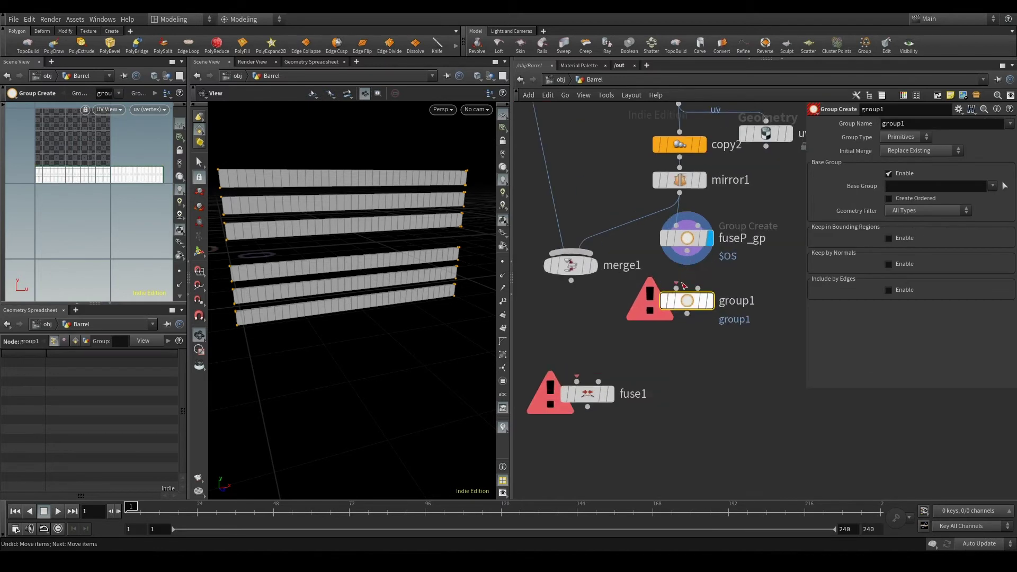
drag(688, 267, 687, 290)
double_click(725, 301)
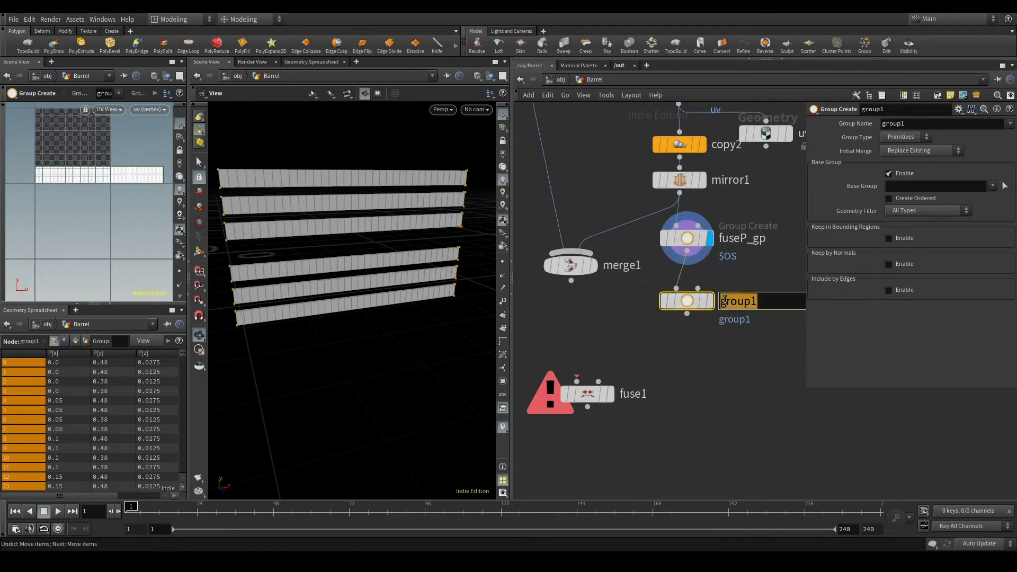
text(loop_gp)
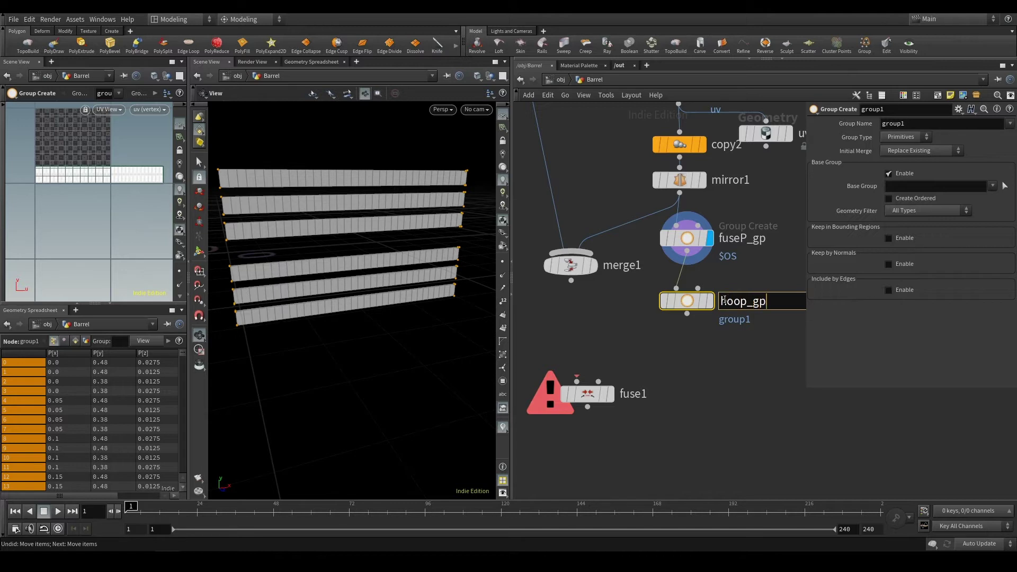
key(Return)
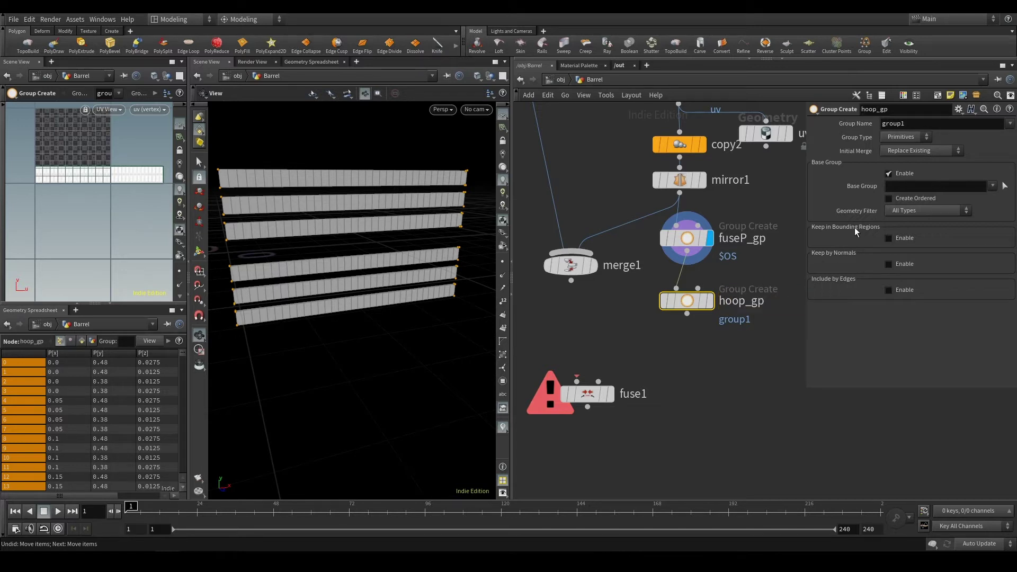
- Set hoop_gp's Group Name to $OS and display its output
double_click(896, 125)
text($OS)
key(Return)
click(708, 304)
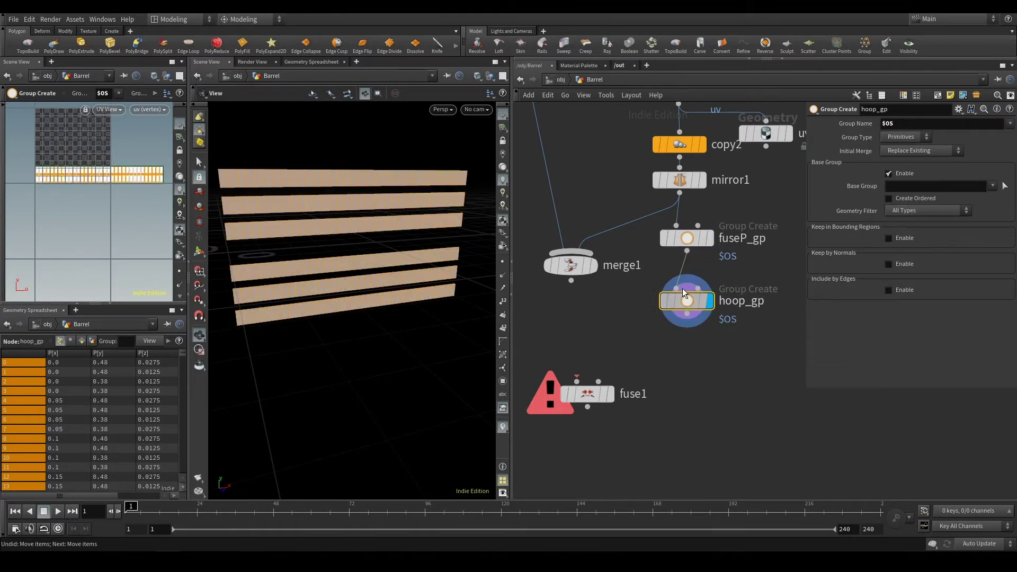
- Tidy the fuseP_gp and hoop_gp node layout and save the scene
shift+click(669, 240)
key(l)
drag(644, 247, 683, 227)
scroll(673, 223, down, 3)
click(660, 276)
middle_drag(660, 276, 624, 311)
key(ctrl+s)
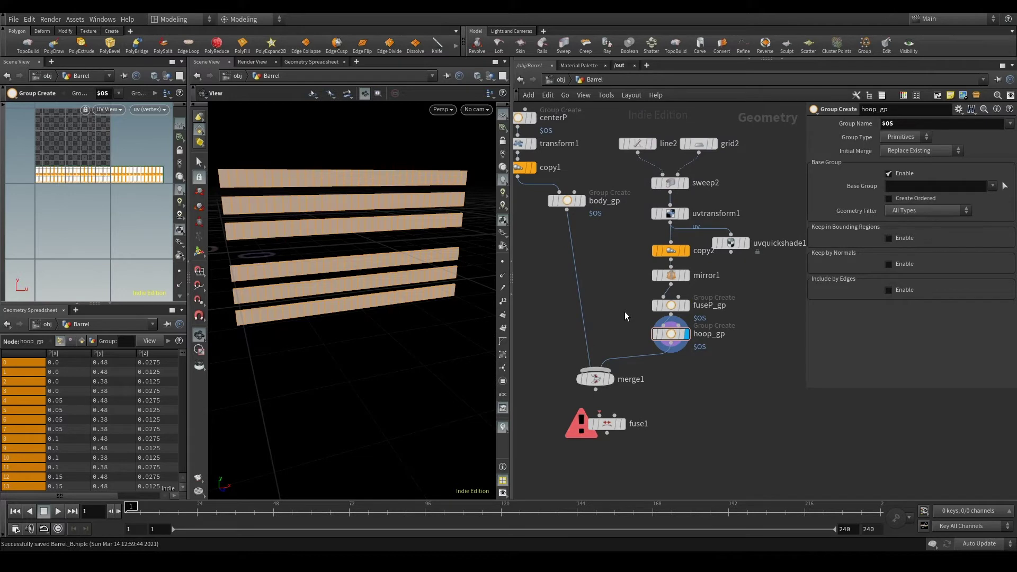
- Wire uvquickshade1 under hoop_gp to preview the checker UVs
middle_drag(624, 313, 646, 268)
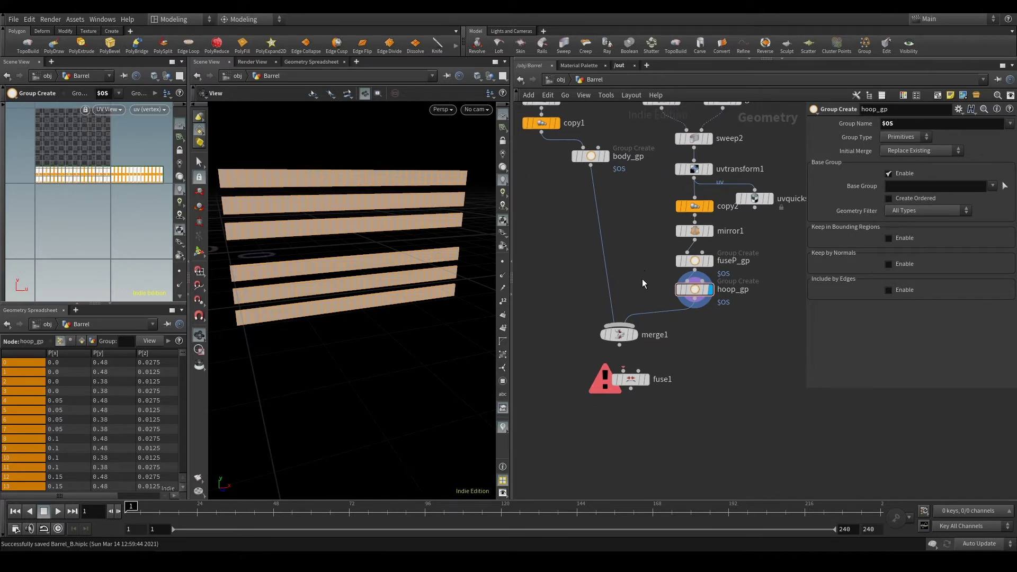
drag(768, 203, 758, 332)
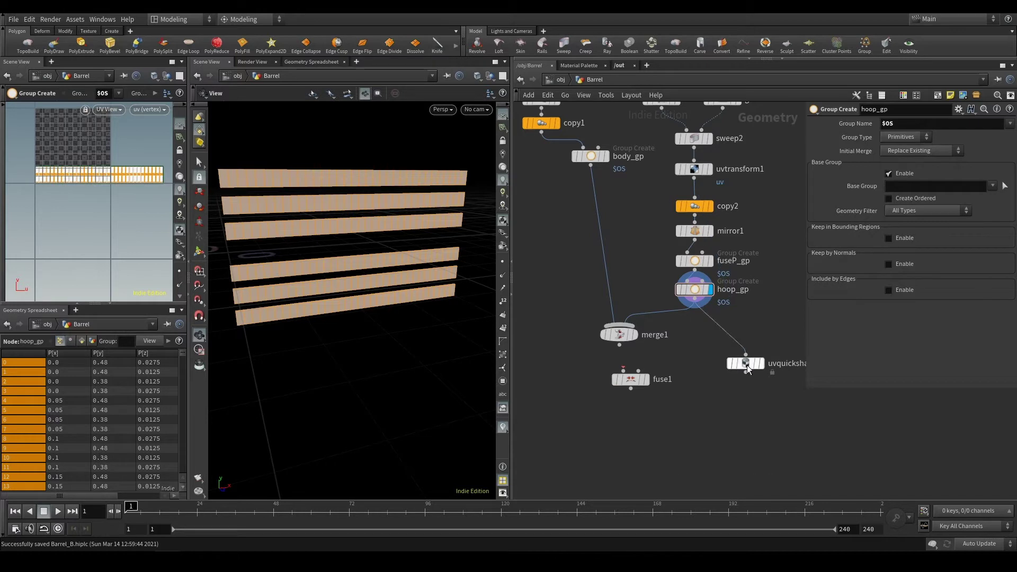
click(753, 328)
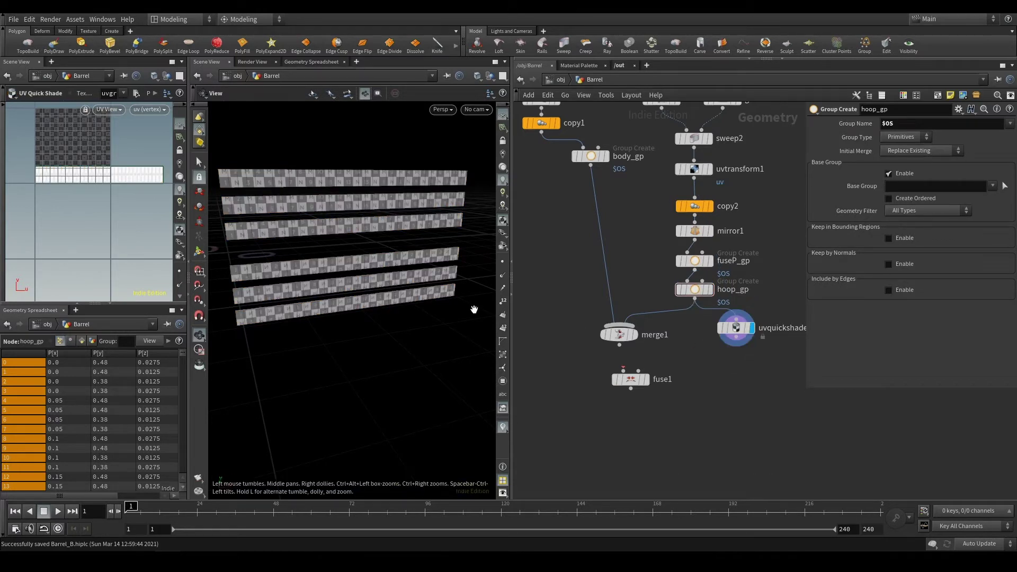
- Move the lower nodes and mirror1 down, then display copy2's three strips
drag(585, 246, 771, 417)
scroll(636, 347, up, 3)
drag(636, 346, 636, 384)
click(666, 303)
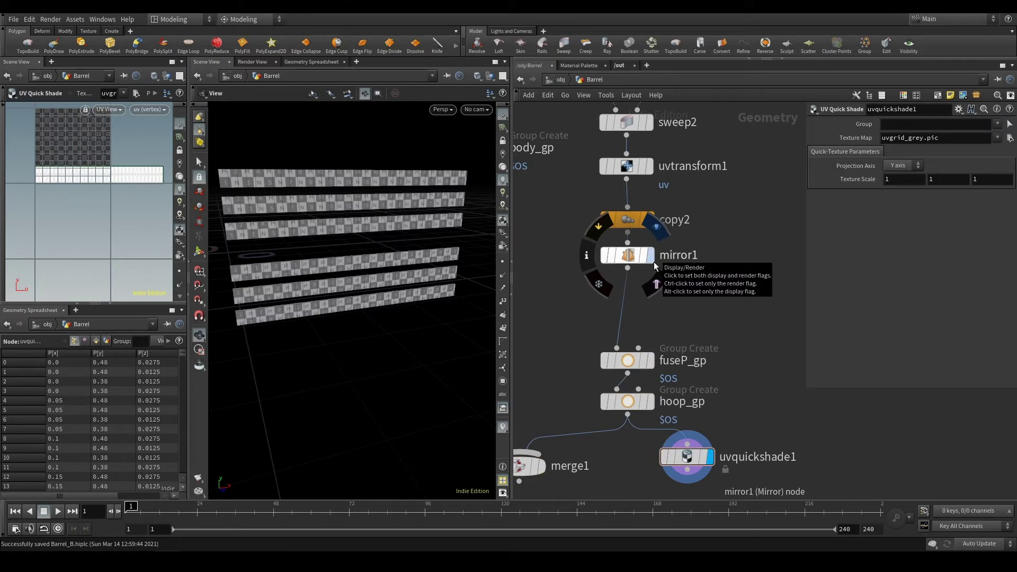
drag(630, 260, 629, 317)
click(651, 220)
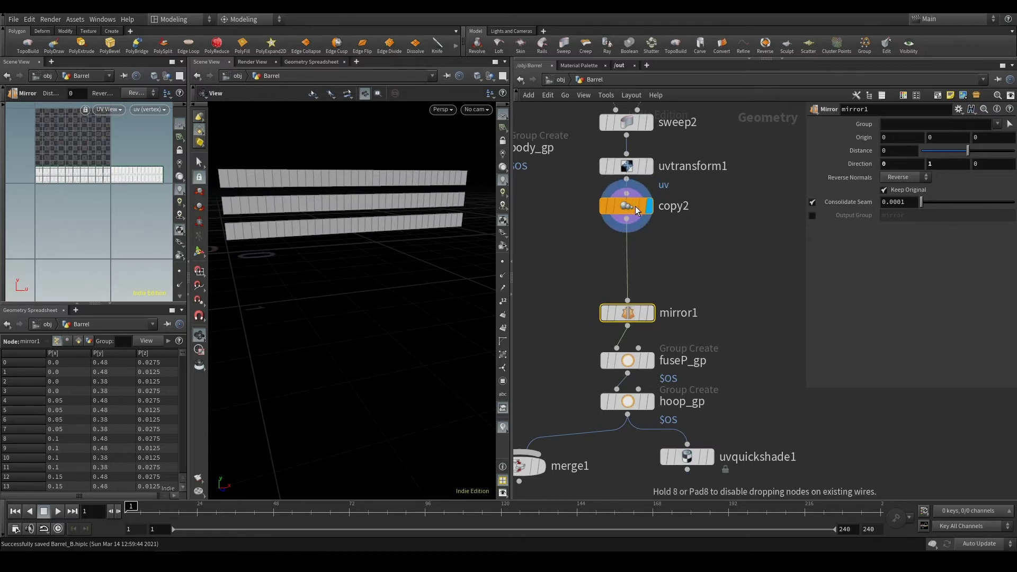
- Add a uvlayout2 node fed by copy2's output
drag(630, 222, 631, 200)
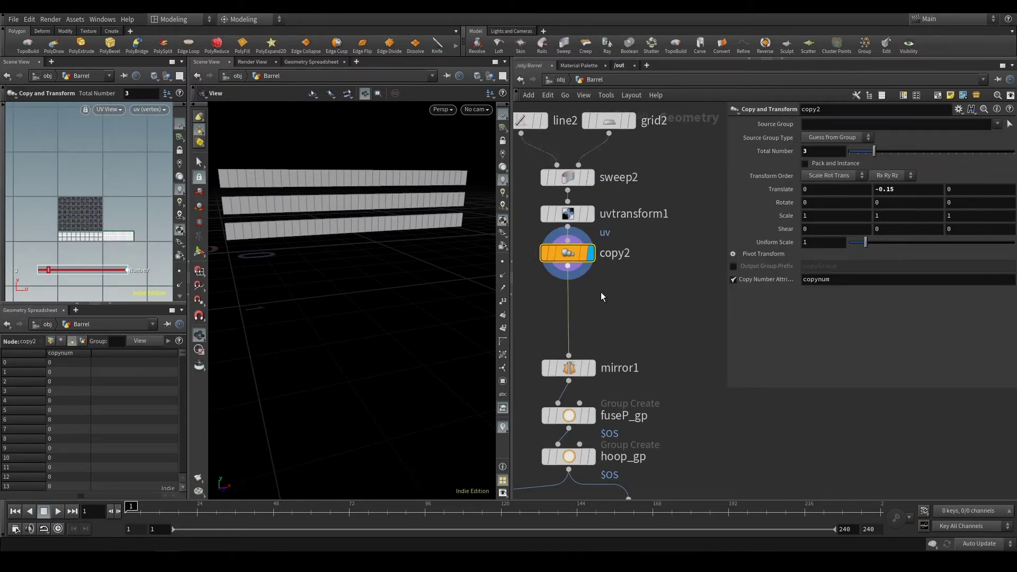
key(Tab)
text(uvlayout)
key(Return)
click(605, 294)
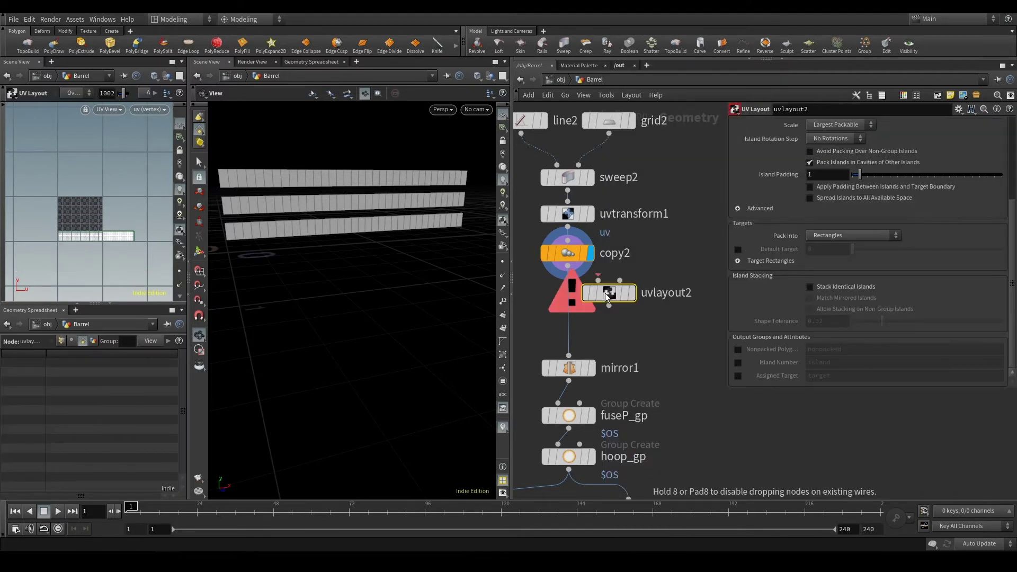
mouse_move(596, 277)
mouse_down()
mouse_move(619, 281)
mouse_move(624, 298)
mouse_up()
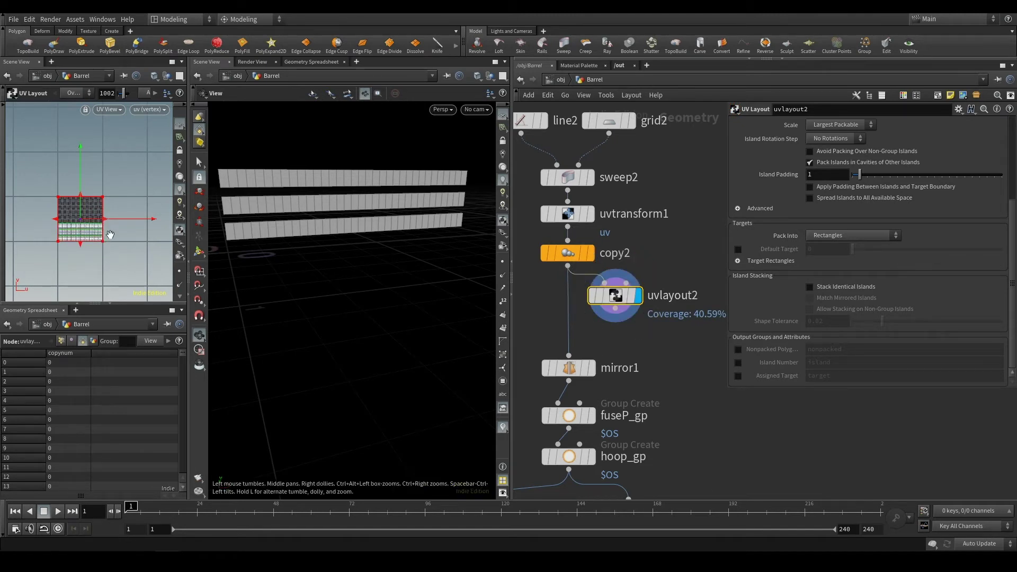
- Widen the uvlayout2 target rectangle in the UV view and frame the packed UVs
scroll(110, 235, up, 3)
drag(103, 212, 184, 226)
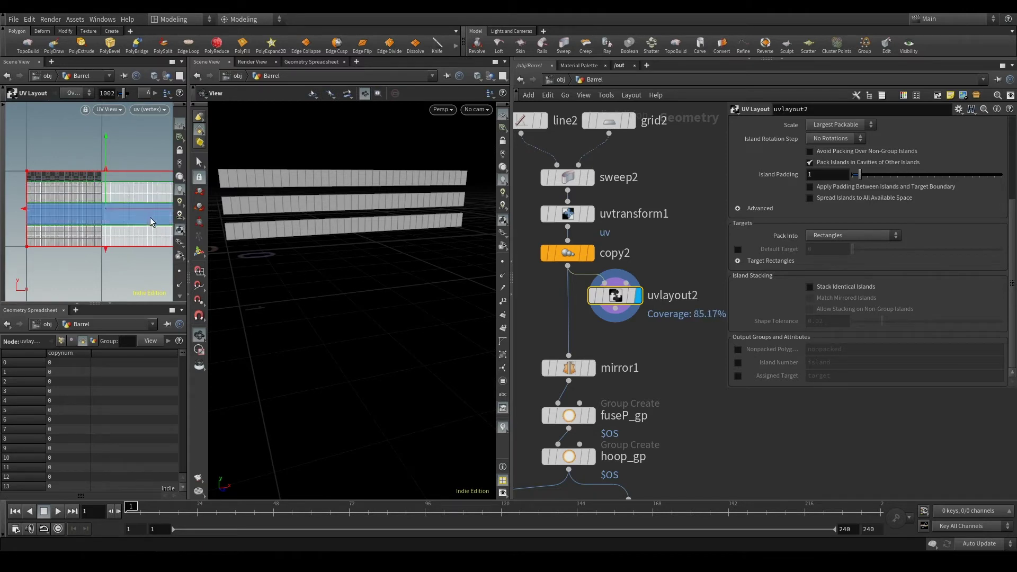
key(h)
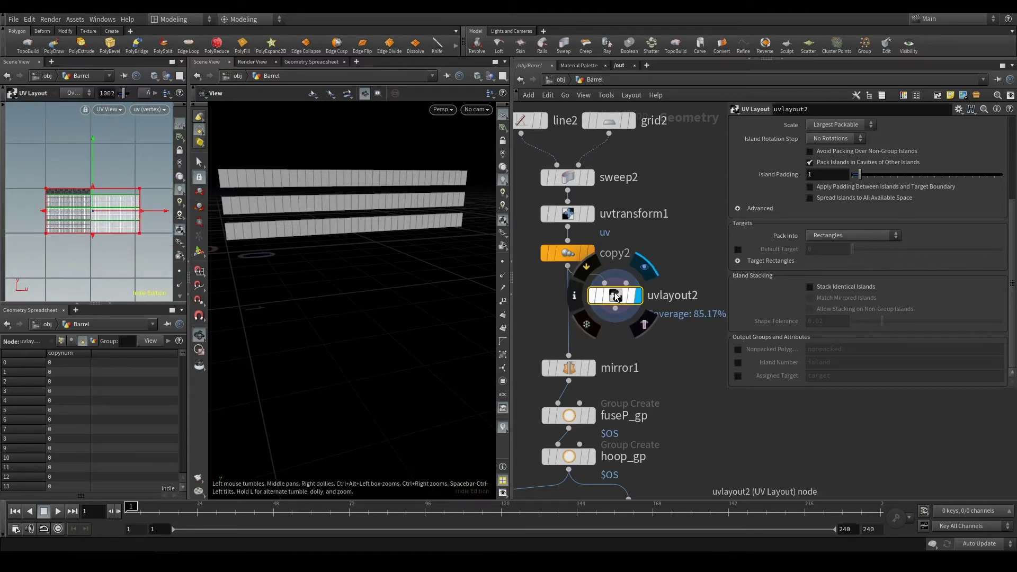
click(569, 255)
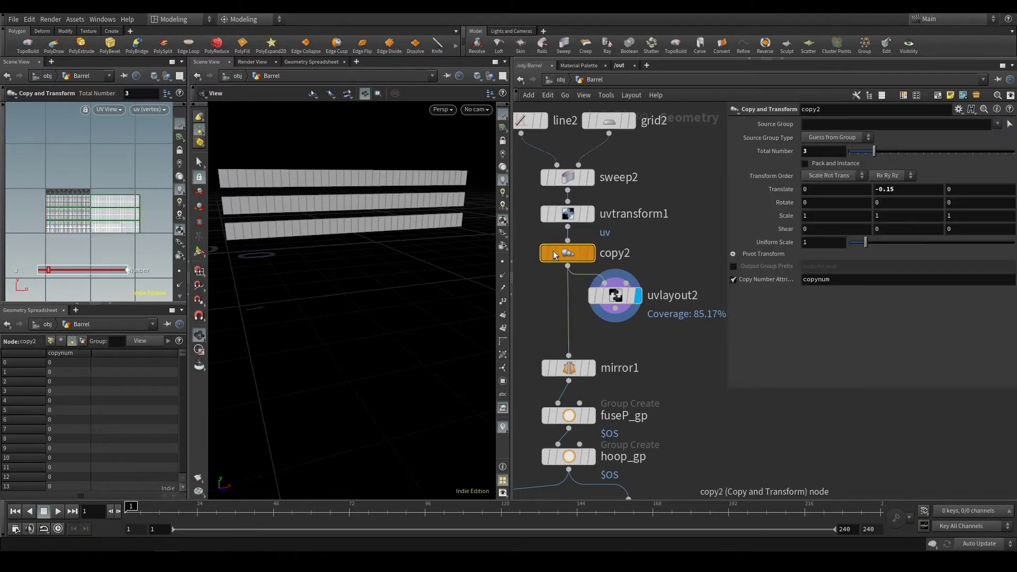
middle_drag(554, 255, 577, 263)
click(544, 129)
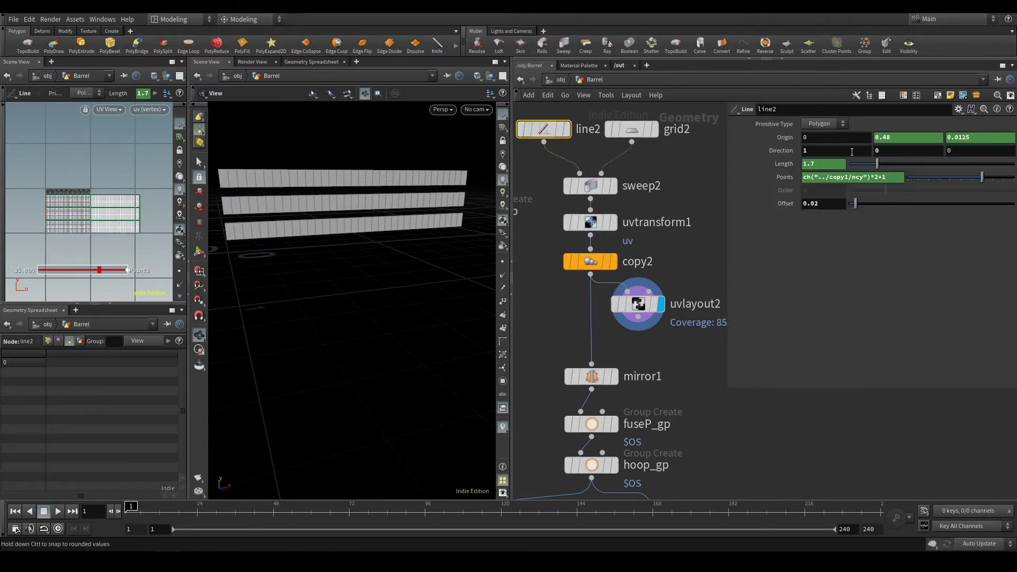
- Enable uvlayout2's target rectangle and reference line2's length in Size X
right_click(818, 164)
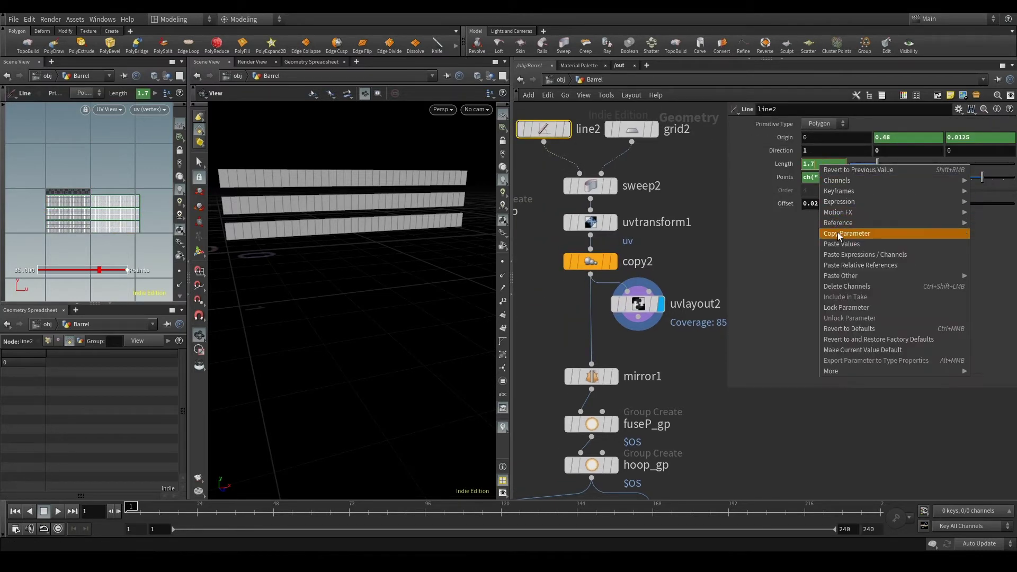
key(Escape)
click(635, 310)
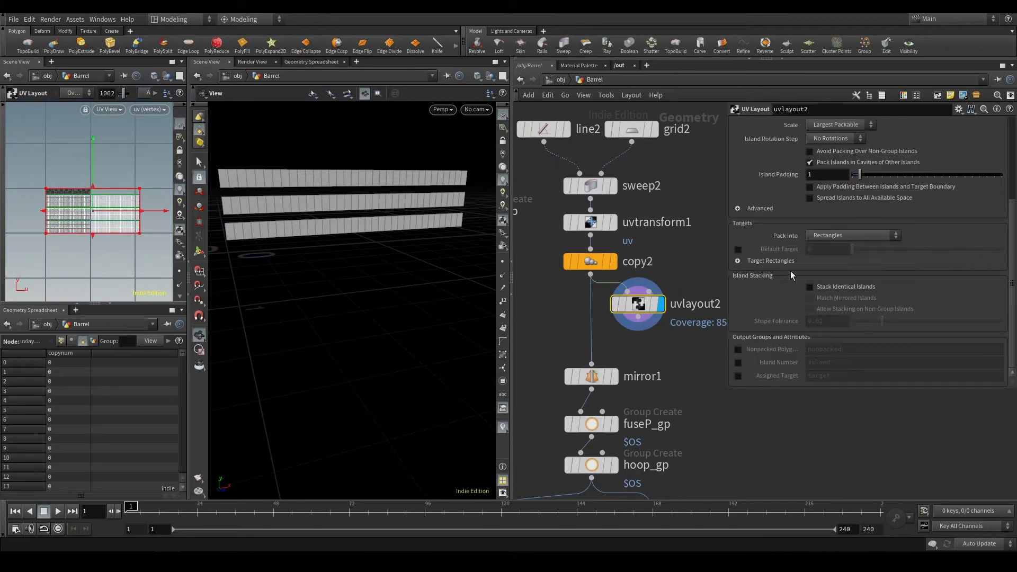
click(738, 261)
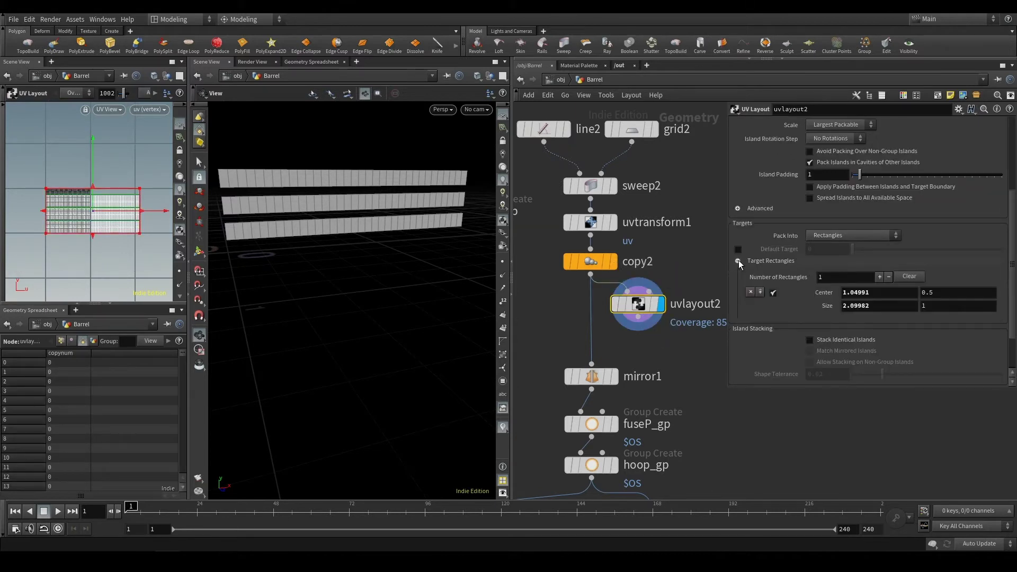
click(888, 293)
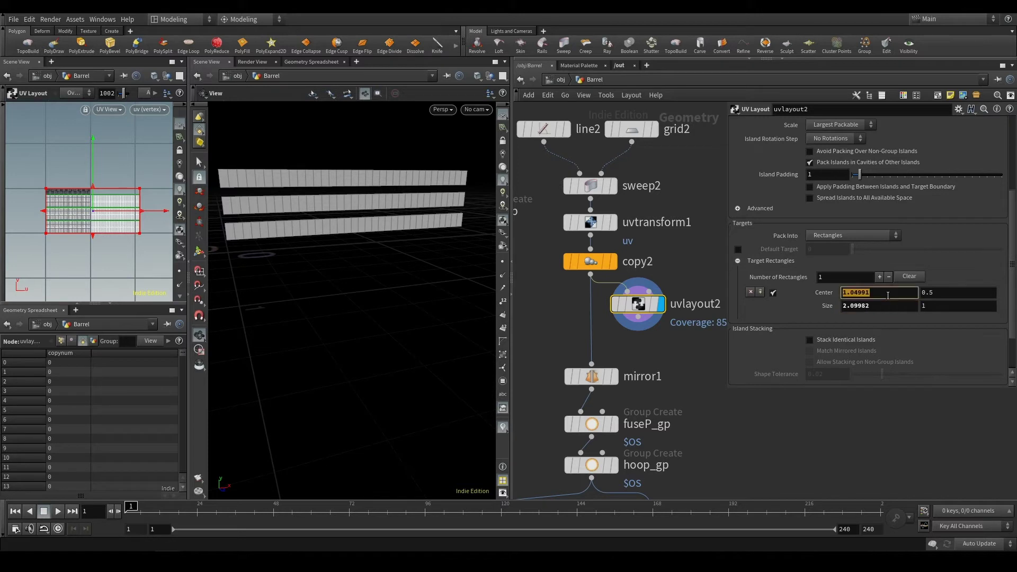
text(0.5)
key(Return)
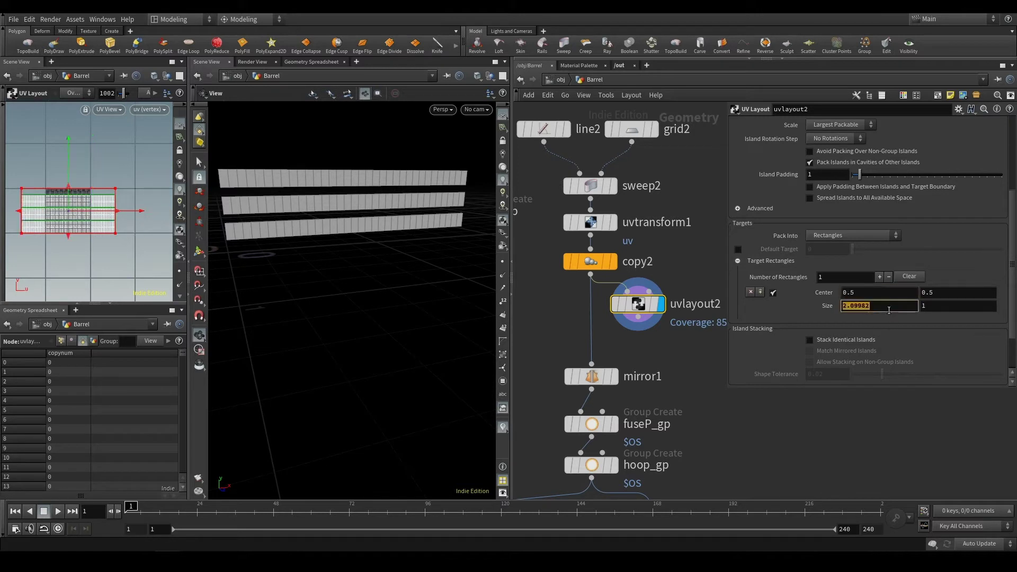
right_click(889, 310)
click(894, 412)
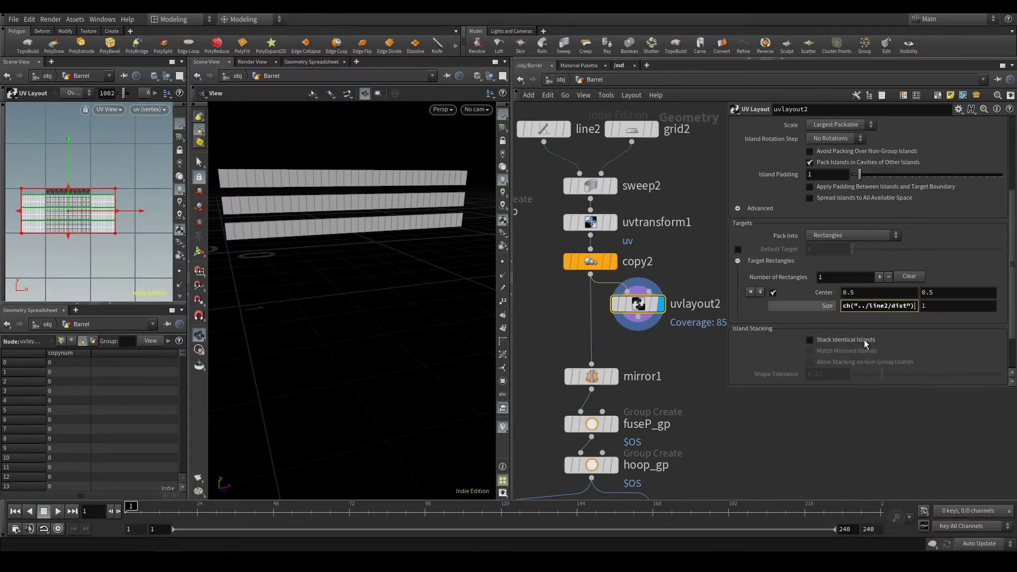
key(Return)
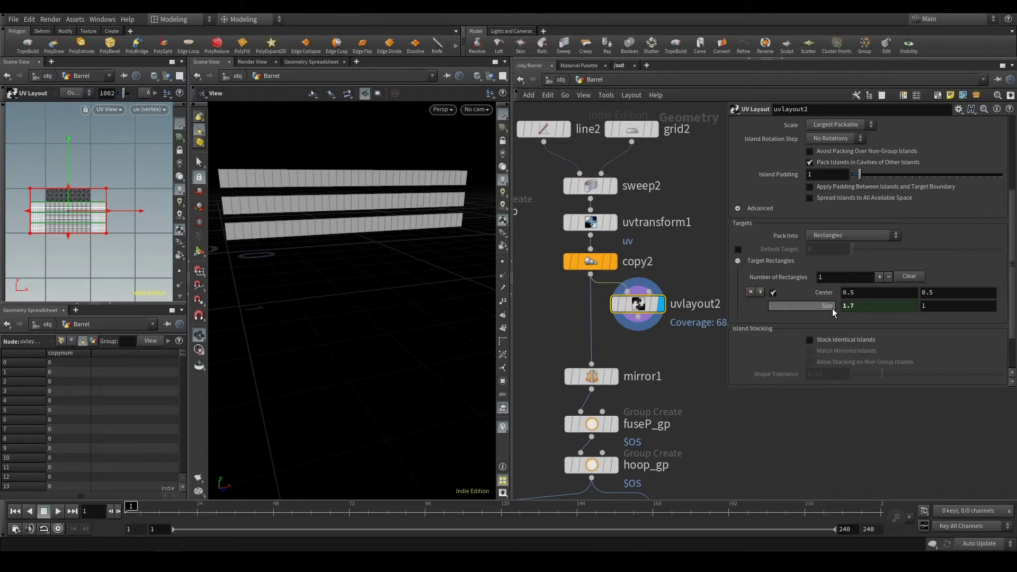
- Center the rectangle at ch("rect_size0x")/2 and ch("rect_size0y")/2
right_click(856, 298)
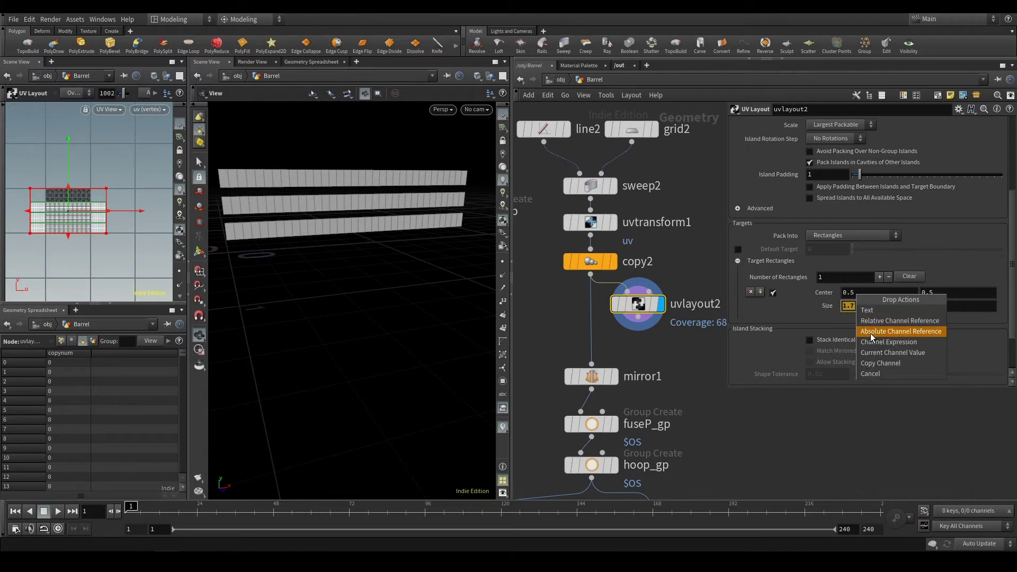
click(889, 340)
click(863, 294)
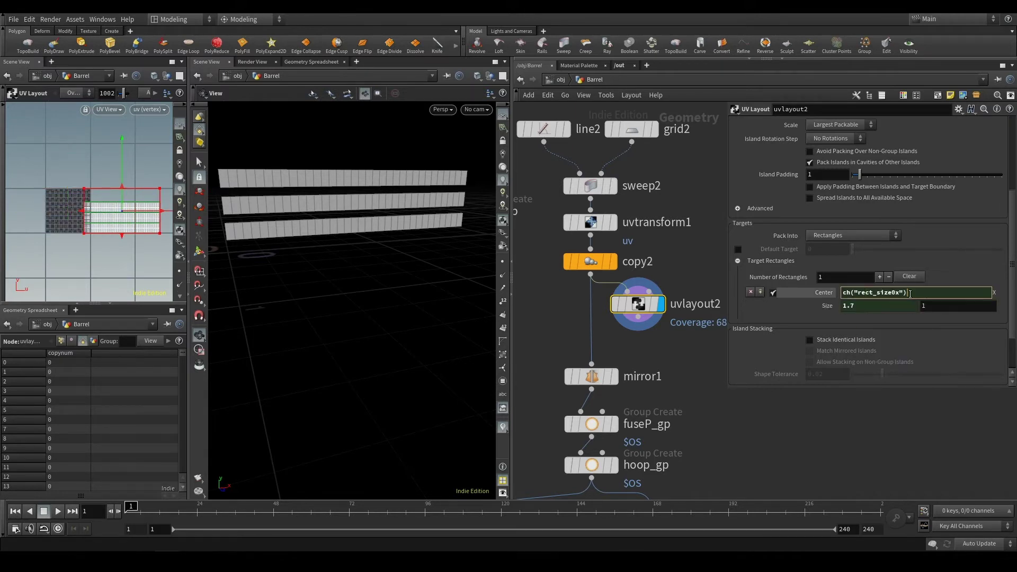
key(Return)
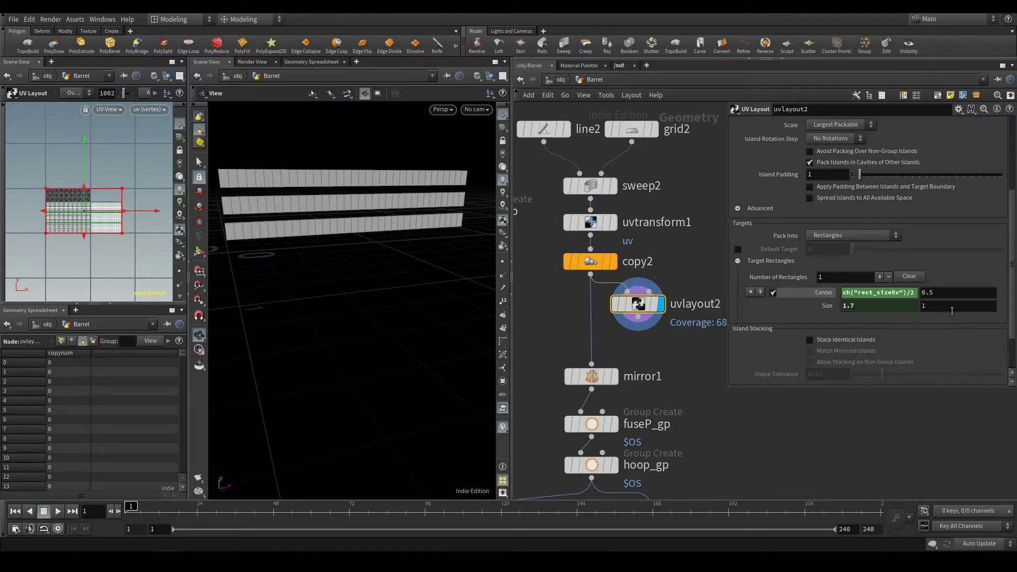
right_click(942, 301)
click(948, 326)
click(978, 292)
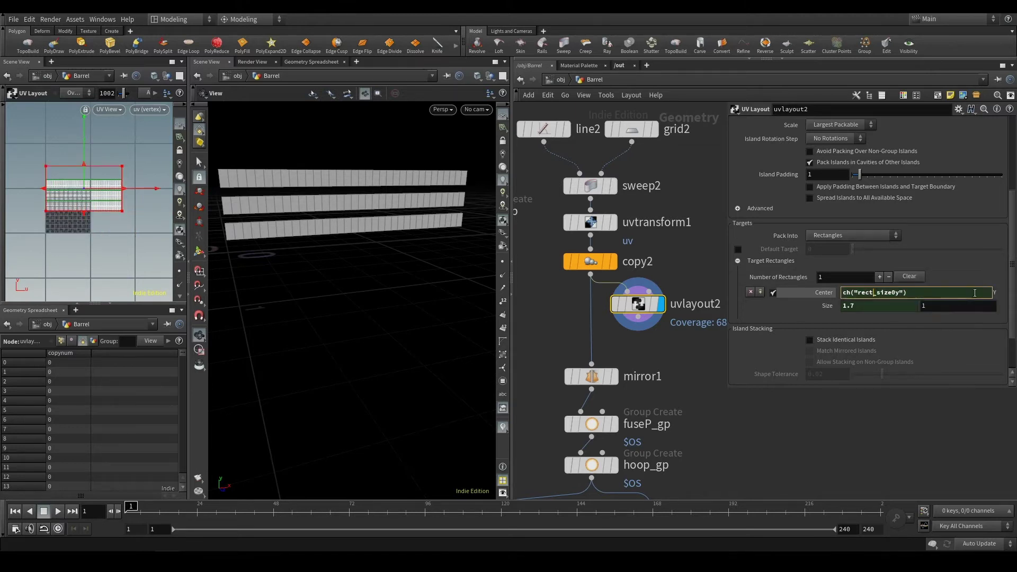
text(/2)
key(Return)
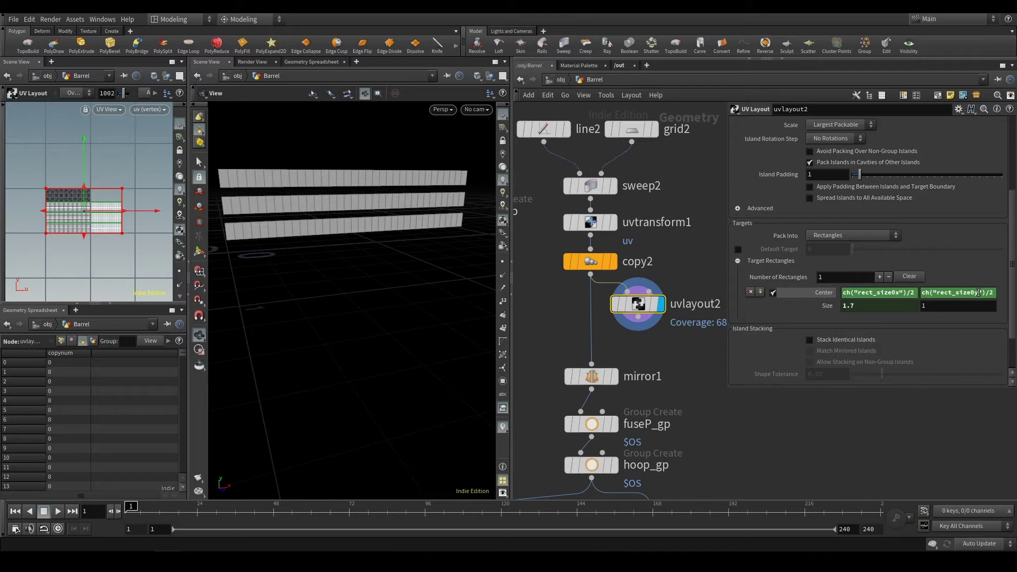
click(589, 262)
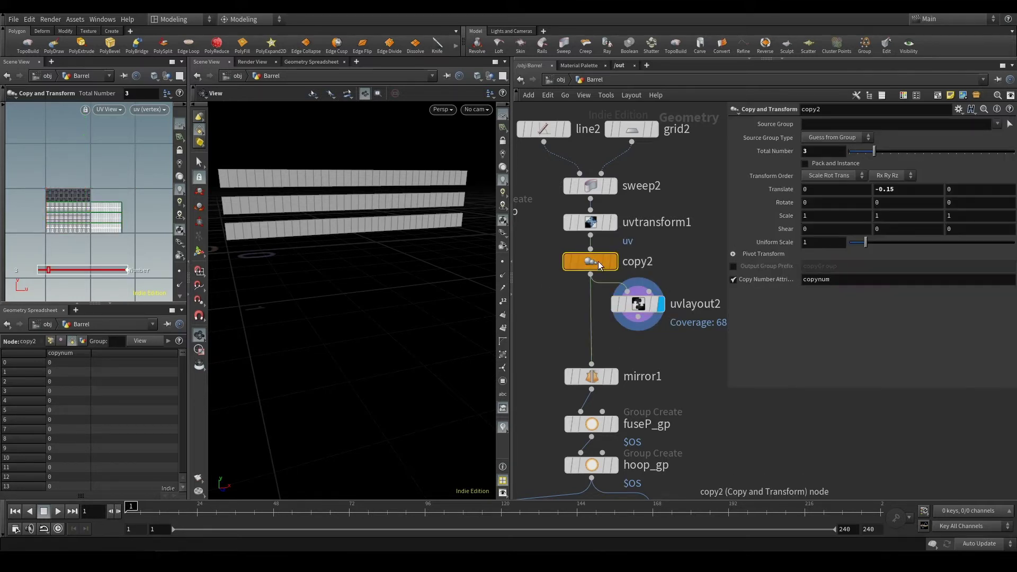
- Reference uvtransform1's Translate Y in the target rectangle's Size Y
click(586, 227)
right_click(903, 179)
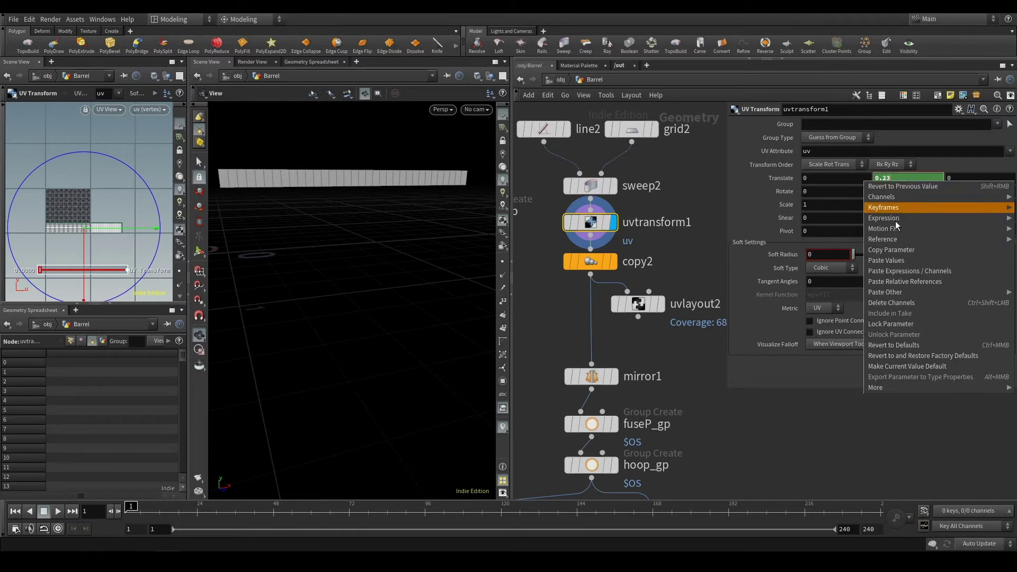
click(656, 306)
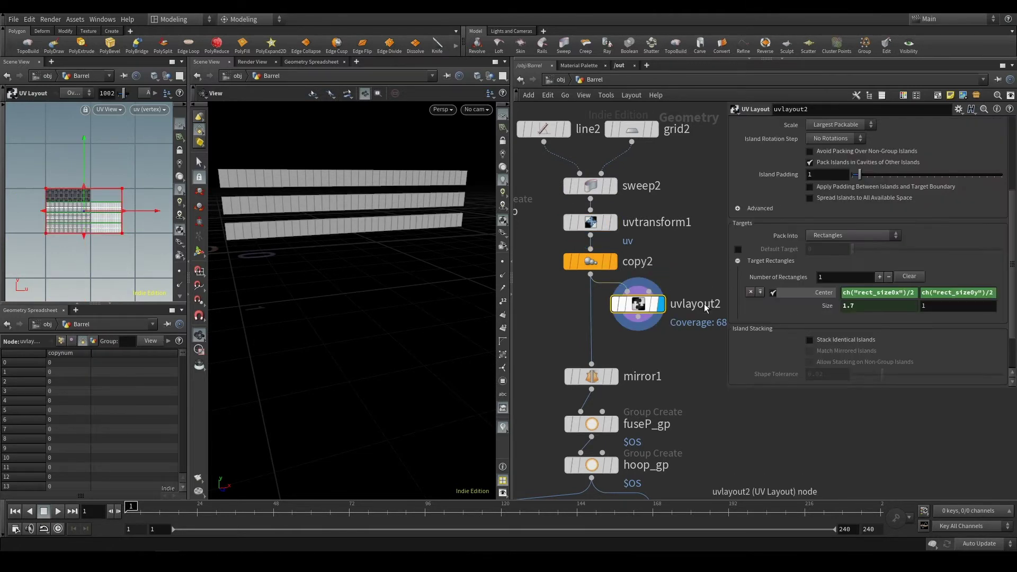
right_click(945, 307)
click(943, 408)
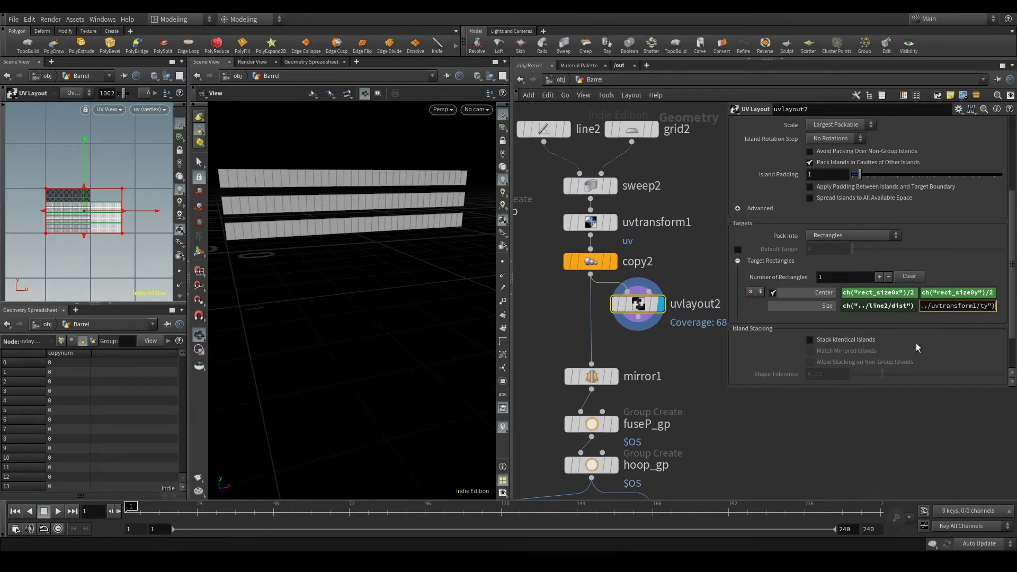
- Multiply the Size Y expression by ch("../copy2/ncy"), giving height 0.69
click(593, 262)
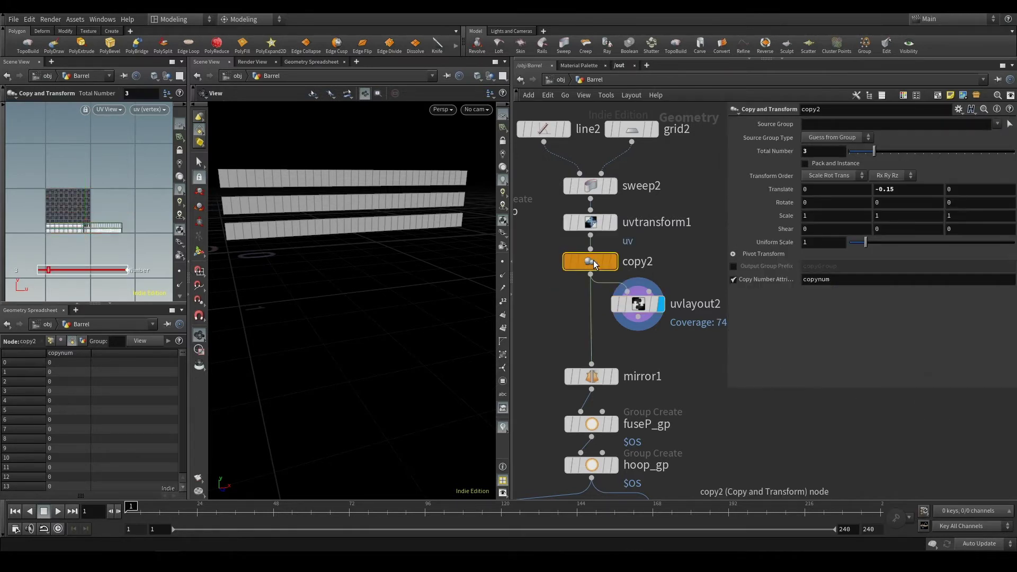
right_click(822, 152)
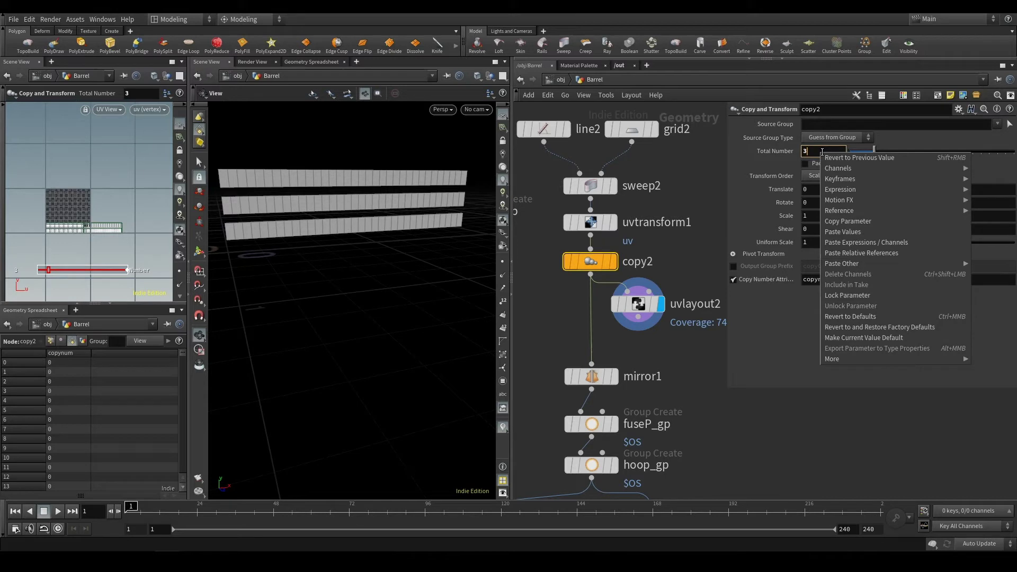
click(841, 231)
click(639, 307)
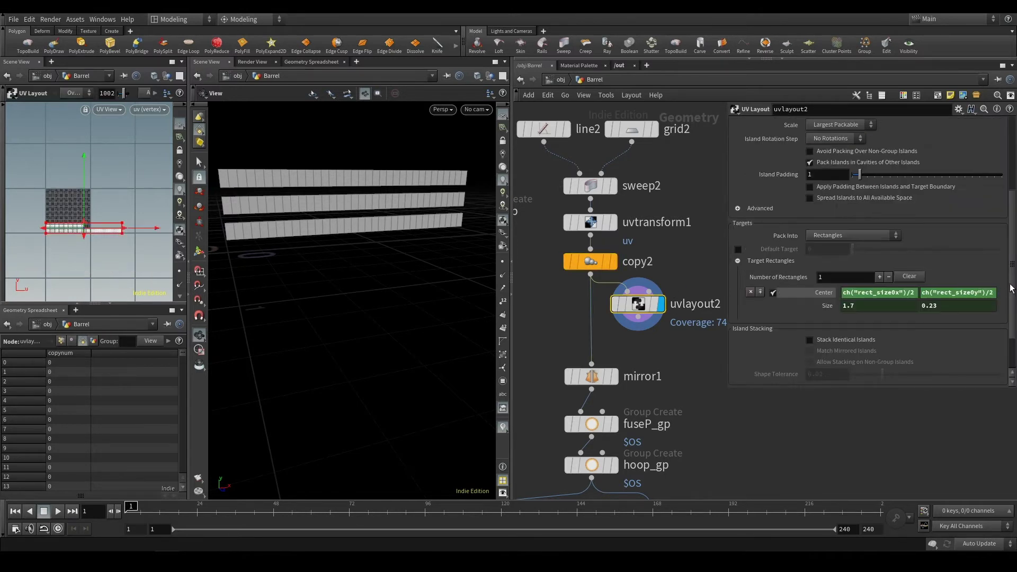
click(963, 306)
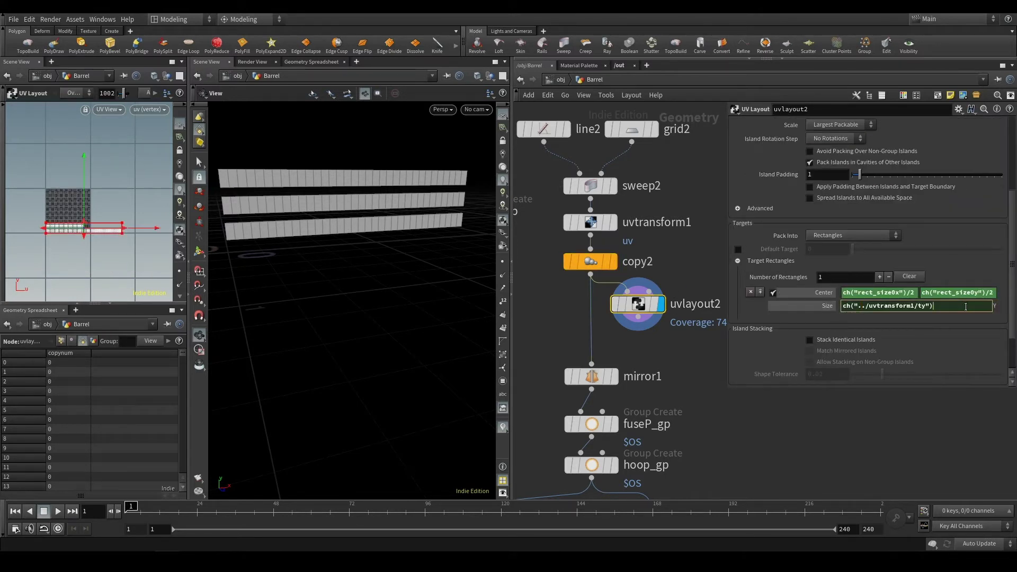
text(ch("../copy2/)
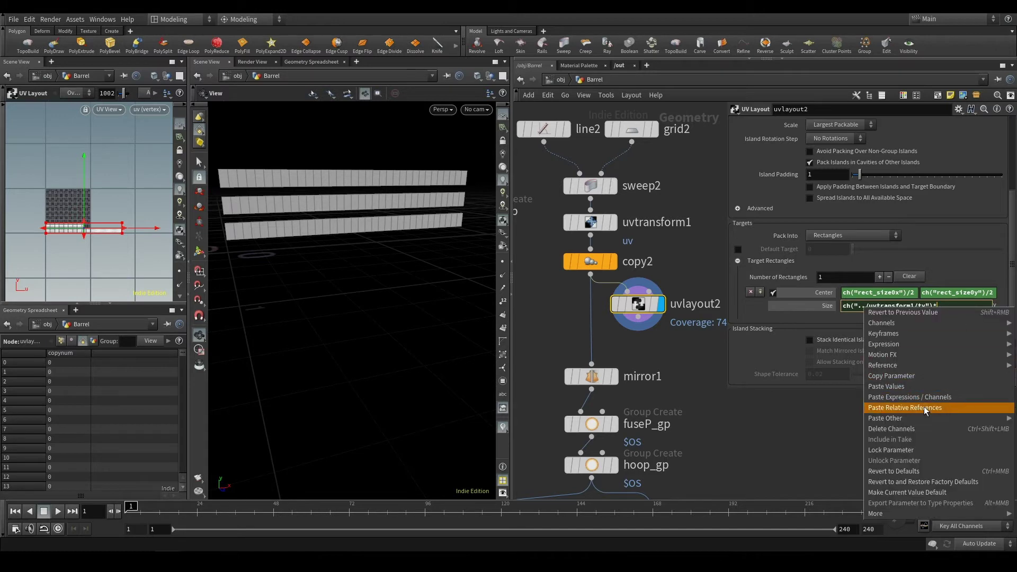
click(924, 406)
click(817, 306)
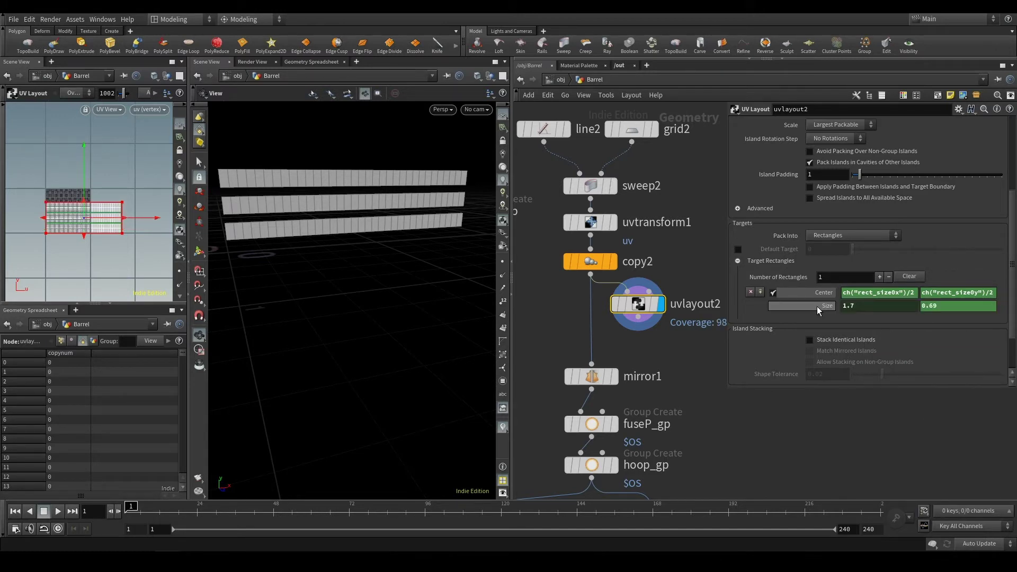
scroll(114, 264, up, 1)
scroll(113, 264, up, 1)
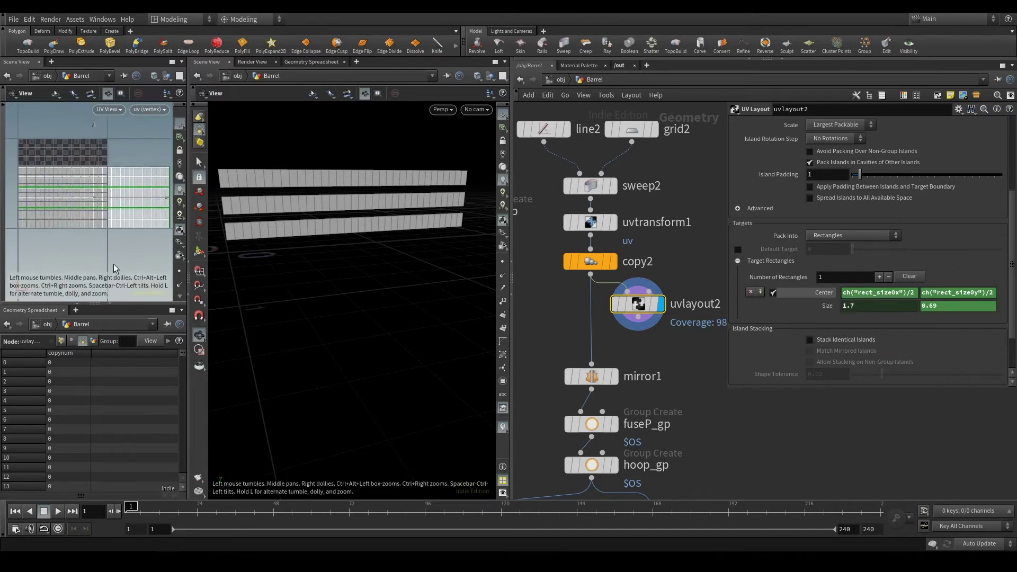
- Set uvlayout2's Axis Alignment to None and Island Padding to 3
scroll(113, 264, up, 1)
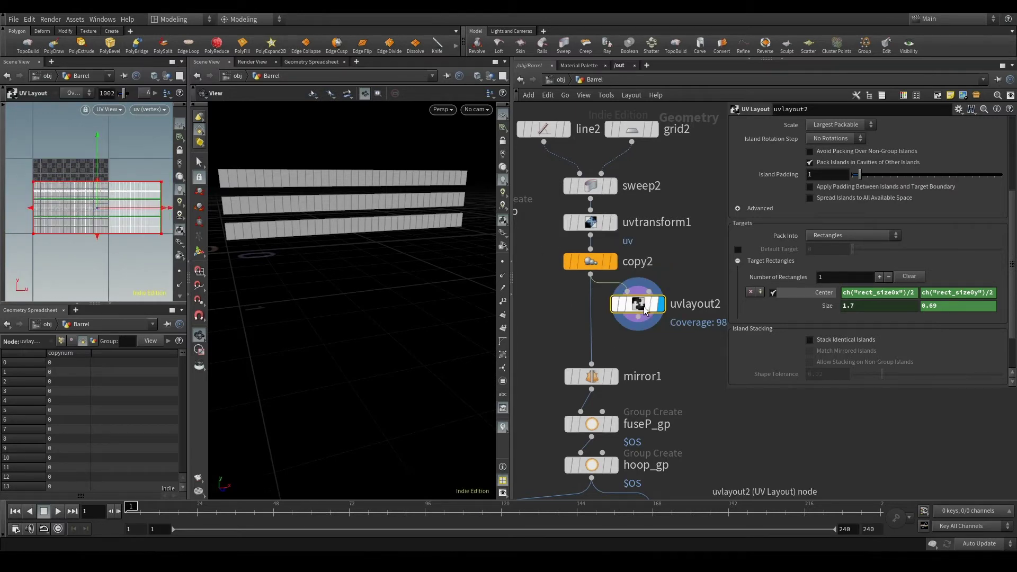
scroll(806, 221, up, 1)
scroll(811, 218, up, 2)
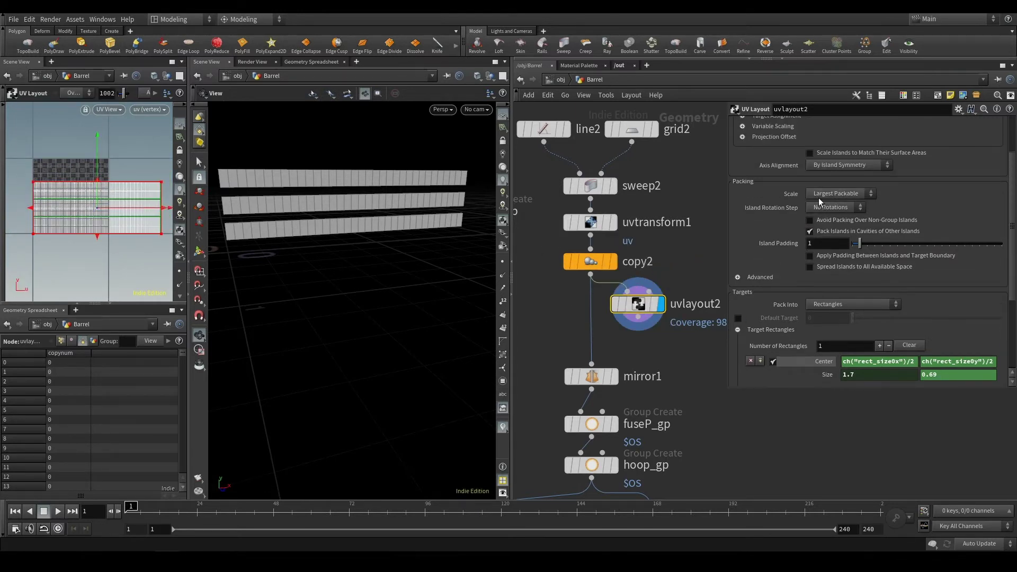
scroll(819, 201, up, 1)
click(821, 180)
click(827, 195)
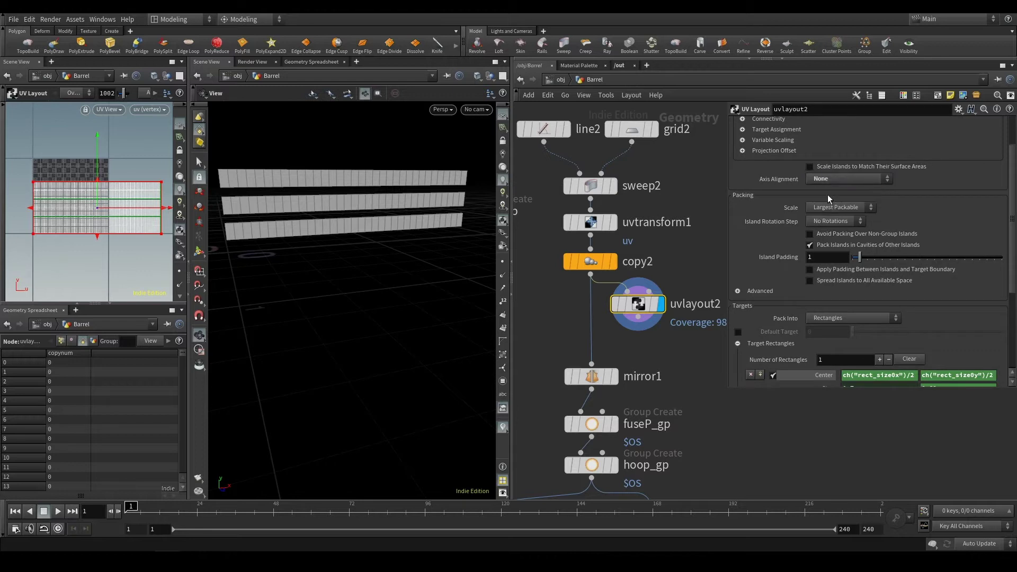
scroll(832, 218, up, 1)
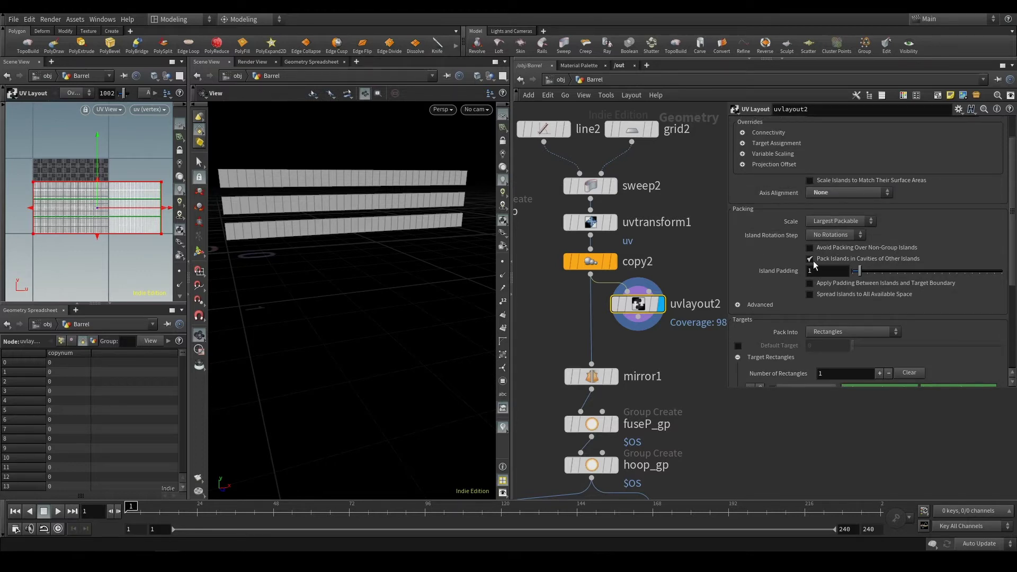
text(2)
key(Return)
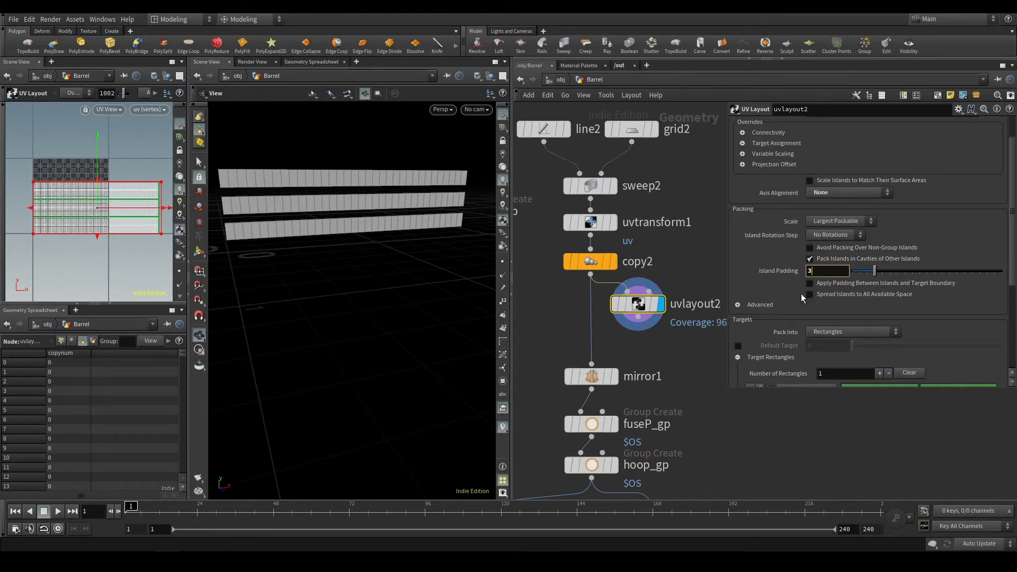
key(Return)
- Inspect the 96.13% UV layout, save Barrel_B.hiplc, and nudge uvlayout2 right
key(Escape)
scroll(85, 205, up, 5)
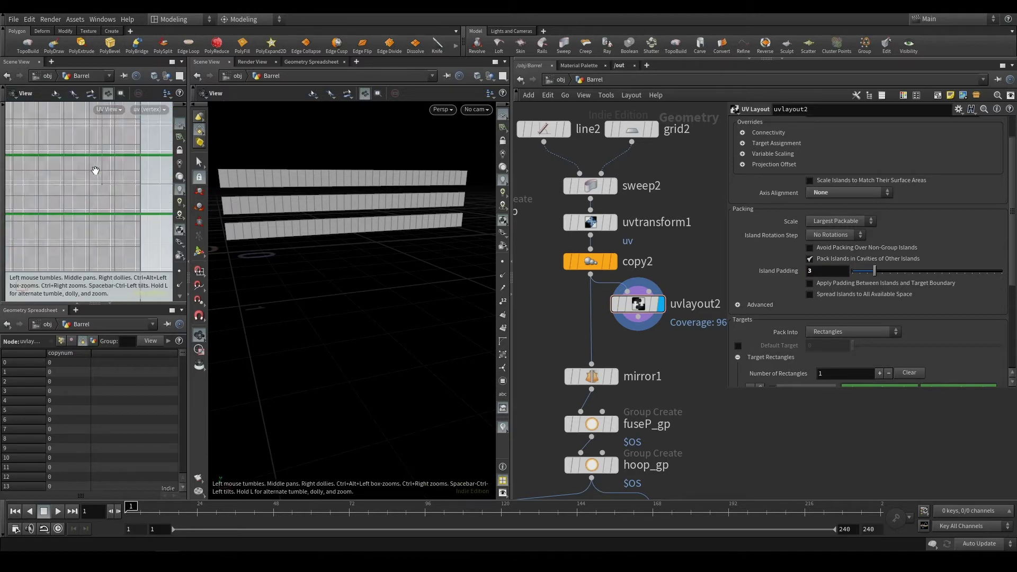
scroll(68, 186, down, 3)
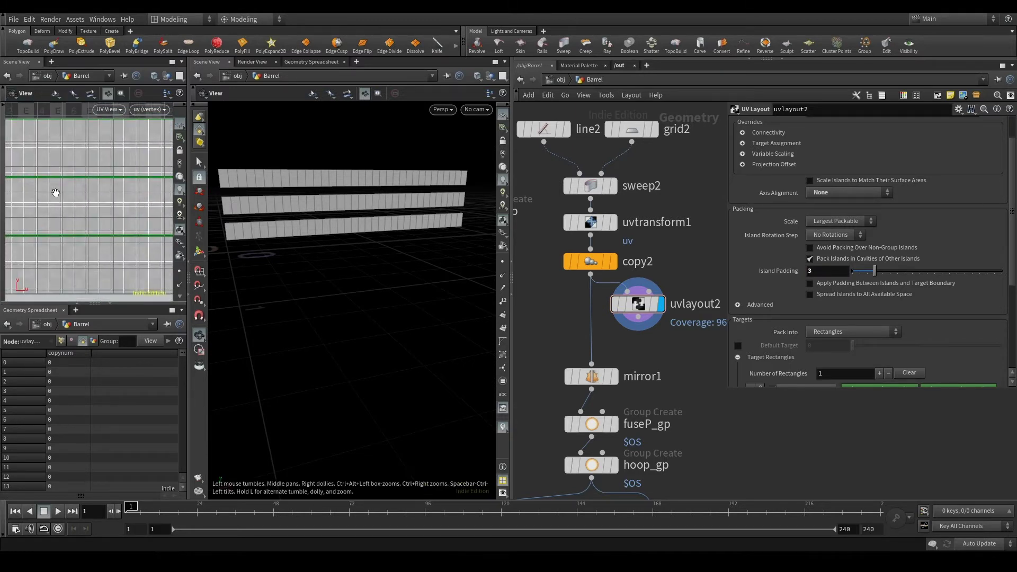
middle_drag(55, 190, 158, 191)
scroll(129, 186, down, 2)
scroll(81, 186, down, 2)
middle_drag(81, 186, 110, 207)
key(Return)
middle_drag(636, 331, 618, 312)
key(ctrl+s)
drag(622, 271, 635, 269)
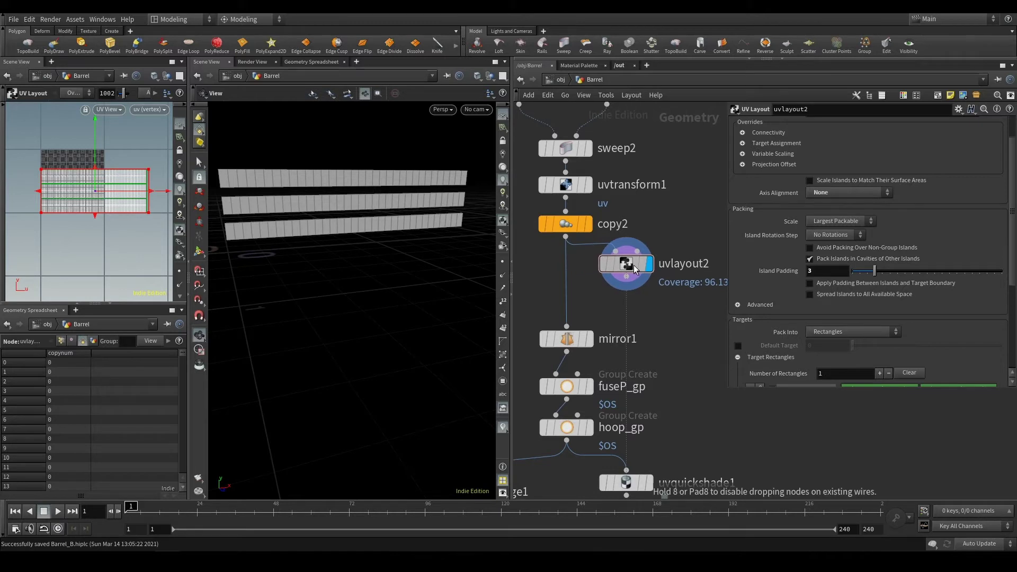
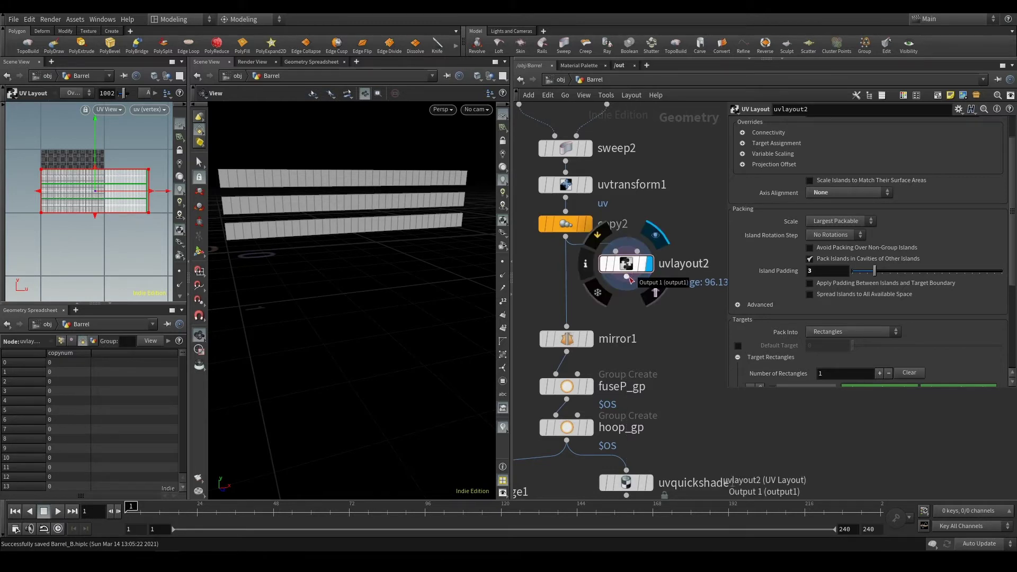
- Place uvlayout2 inline above mirror1, display mirror1, and write the mirrored copies to a 'mirror' output group
drag(628, 268, 566, 266)
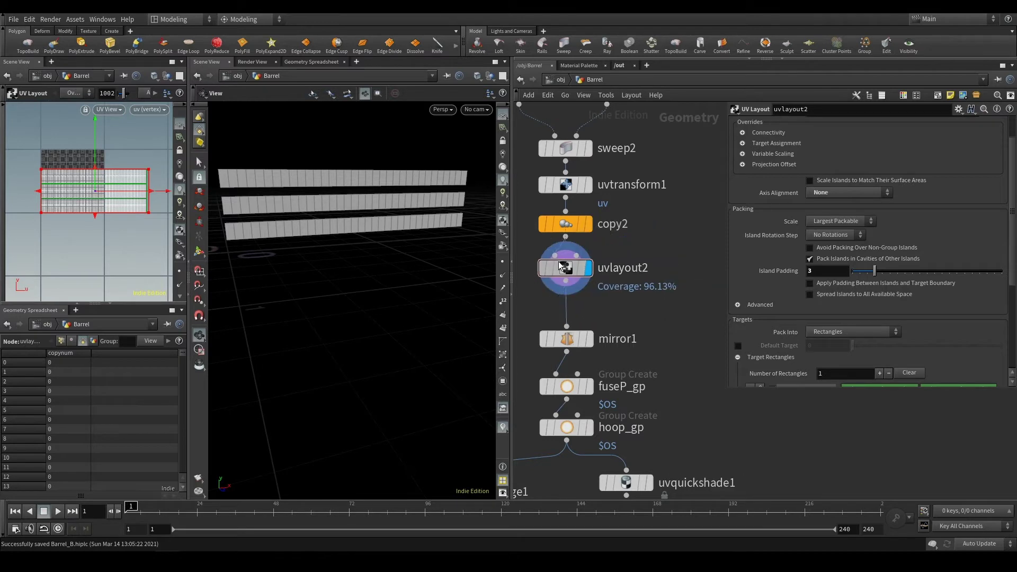
click(589, 345)
drag(569, 343, 569, 310)
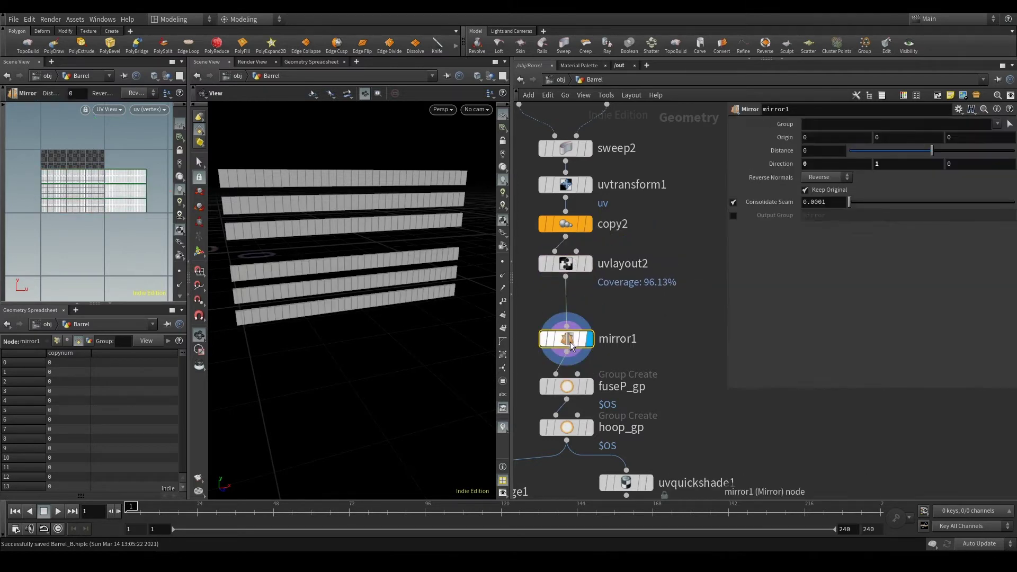
click(733, 215)
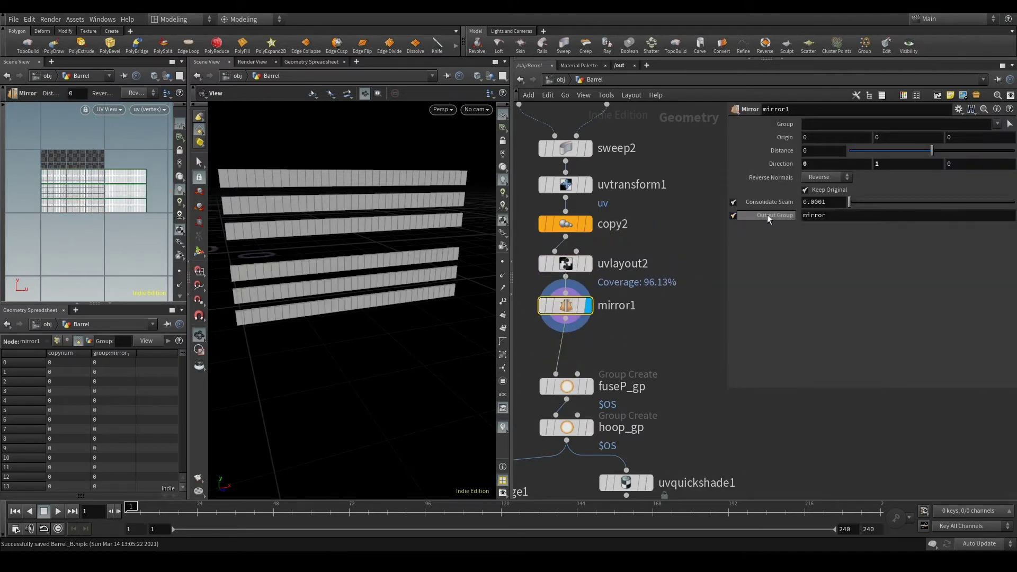
key(Tab)
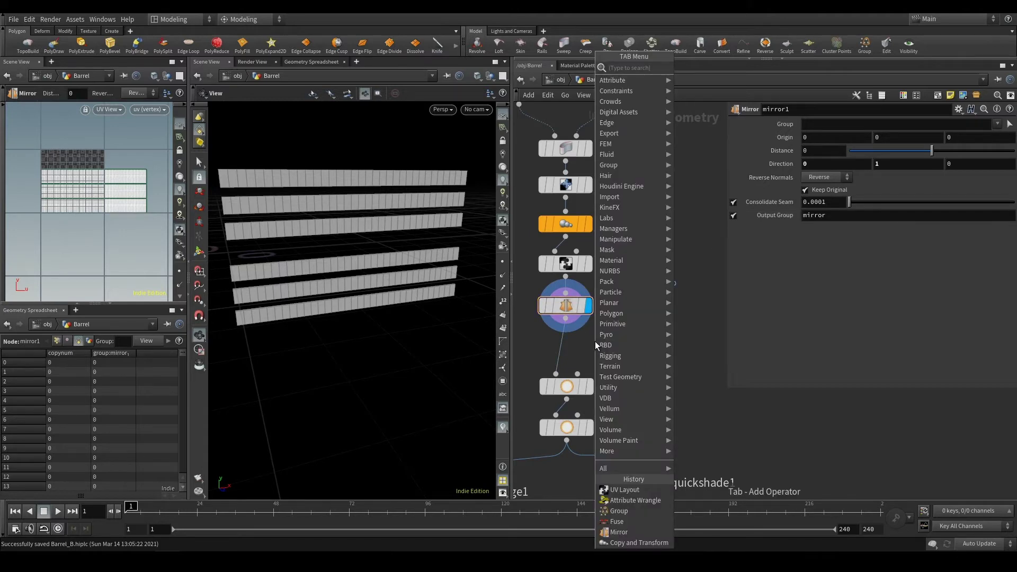
- Add a UV Transform node wired between mirror1 and fuseP_gp
key(Escape)
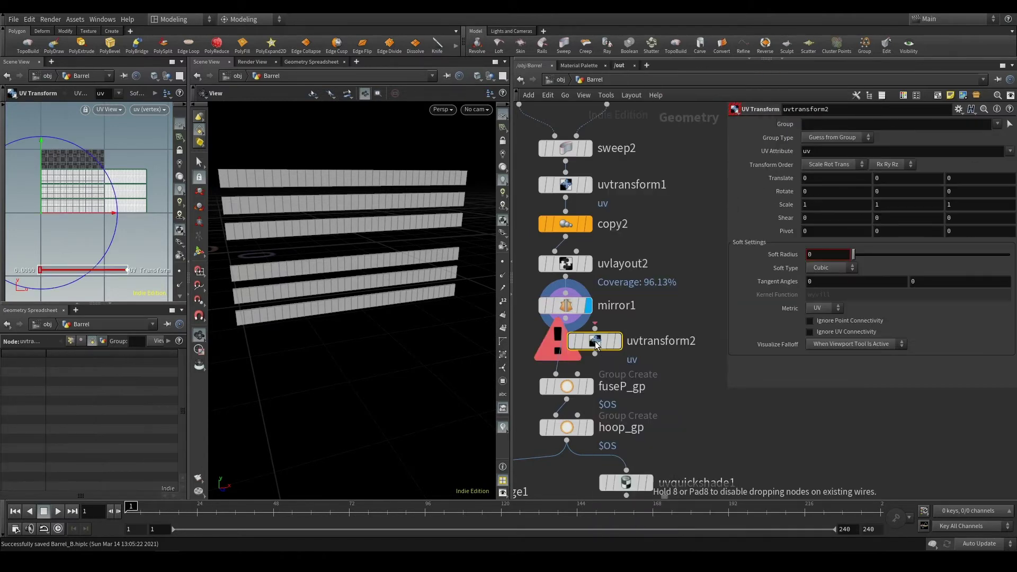
scroll(596, 339, up, 1)
click(599, 328)
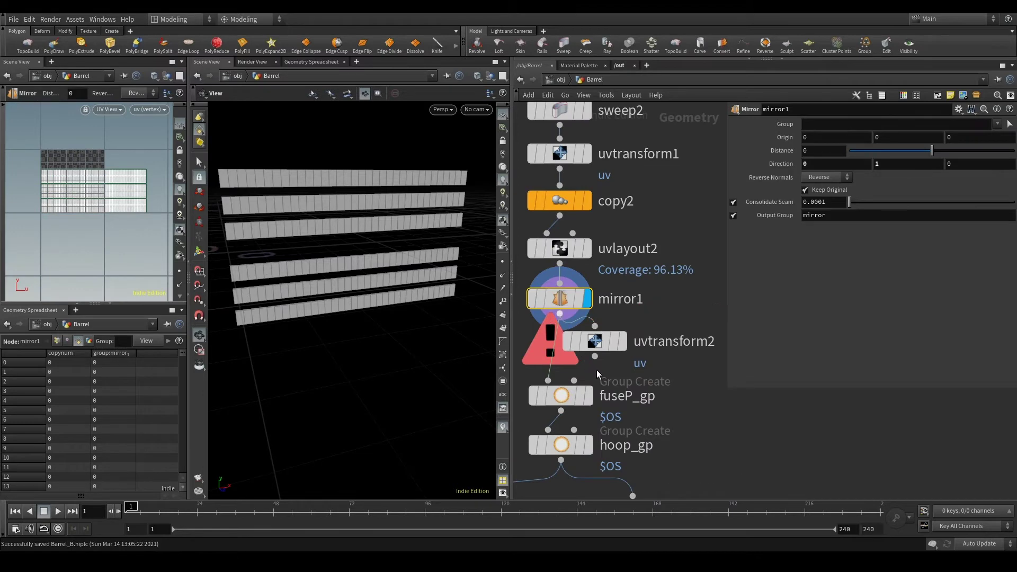
scroll(596, 369, down, 3)
click(634, 407)
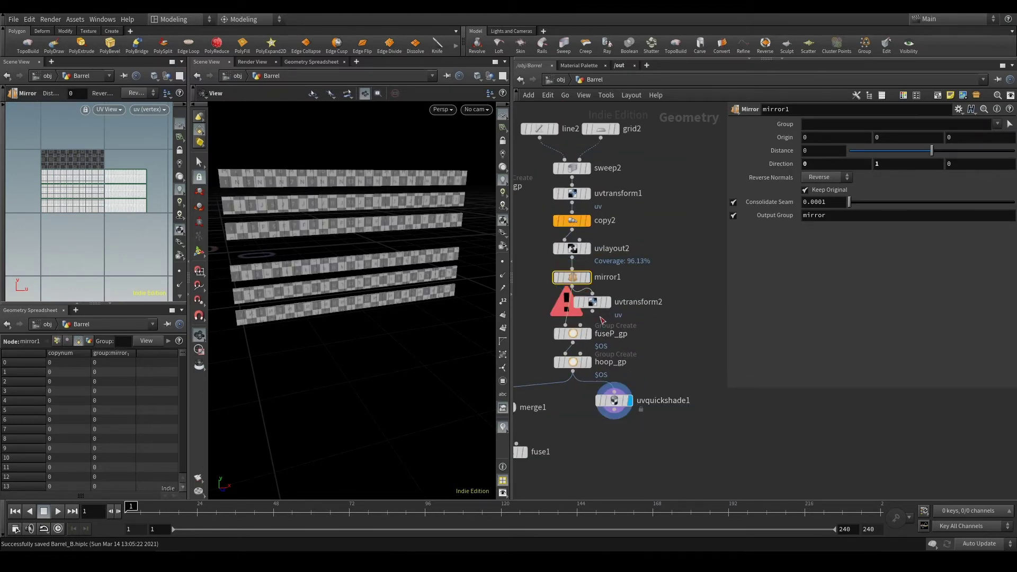
drag(595, 303, 576, 307)
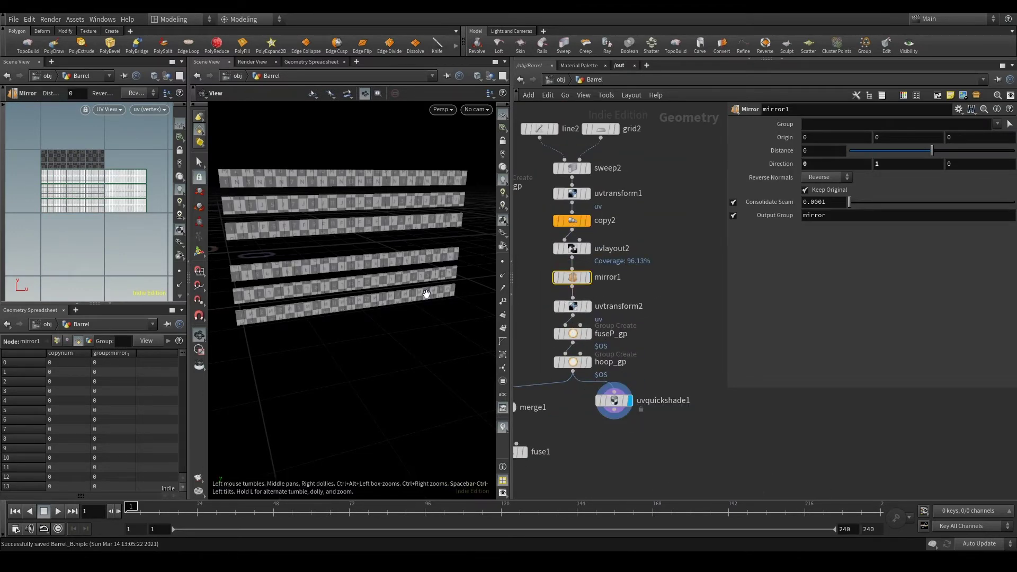
- Flip uvtransform2's UVs with Scale Y -1, limited to the mirror group
scroll(427, 290, up, 2)
scroll(390, 288, up, 2)
scroll(390, 288, up, 2)
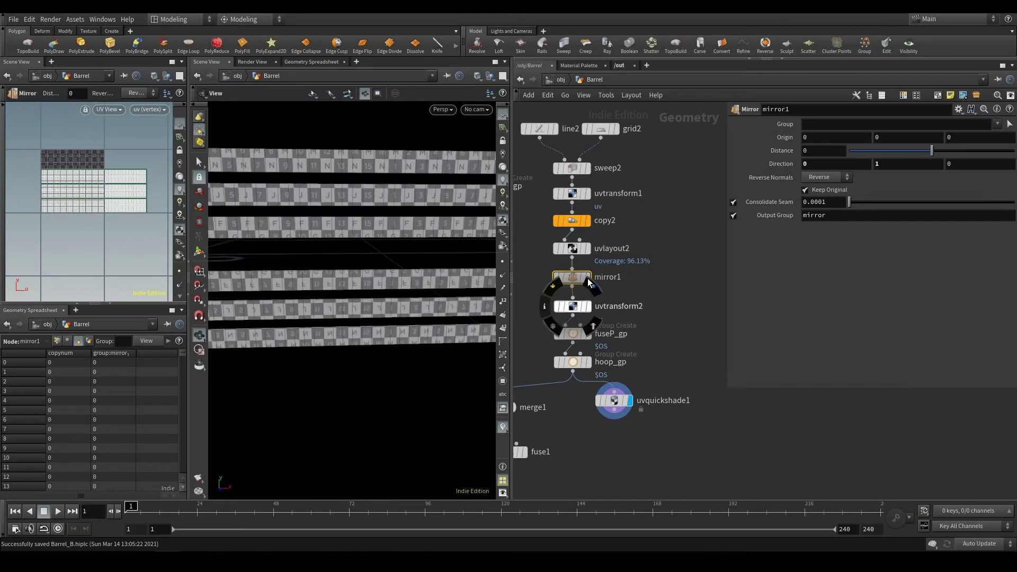
click(575, 309)
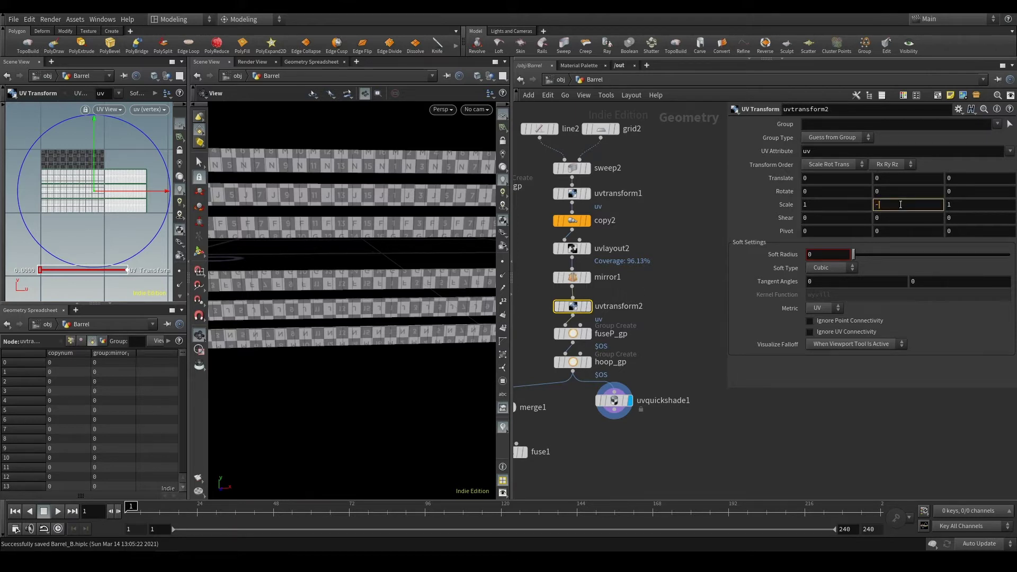
text(-1)
key(Return)
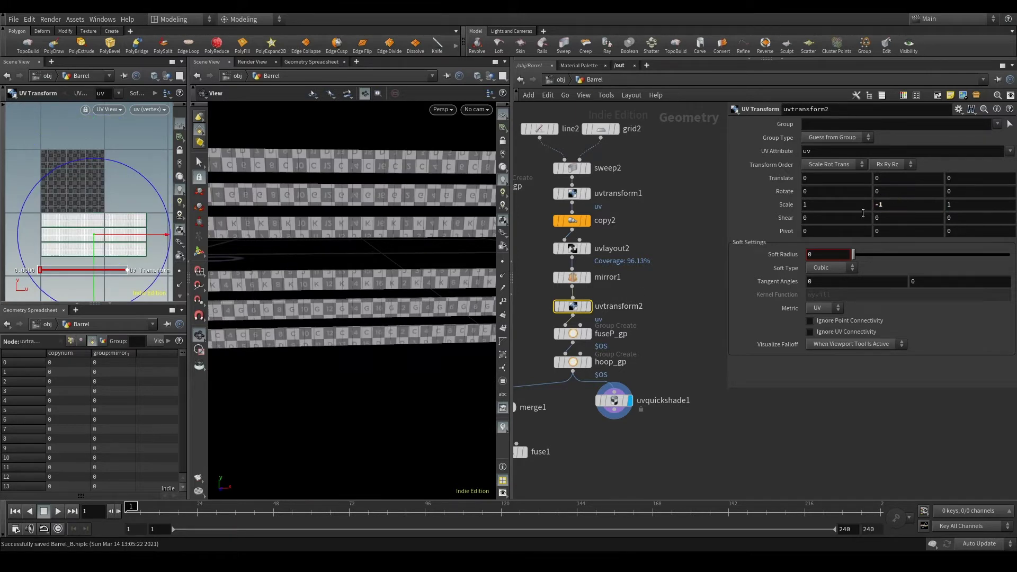
click(994, 136)
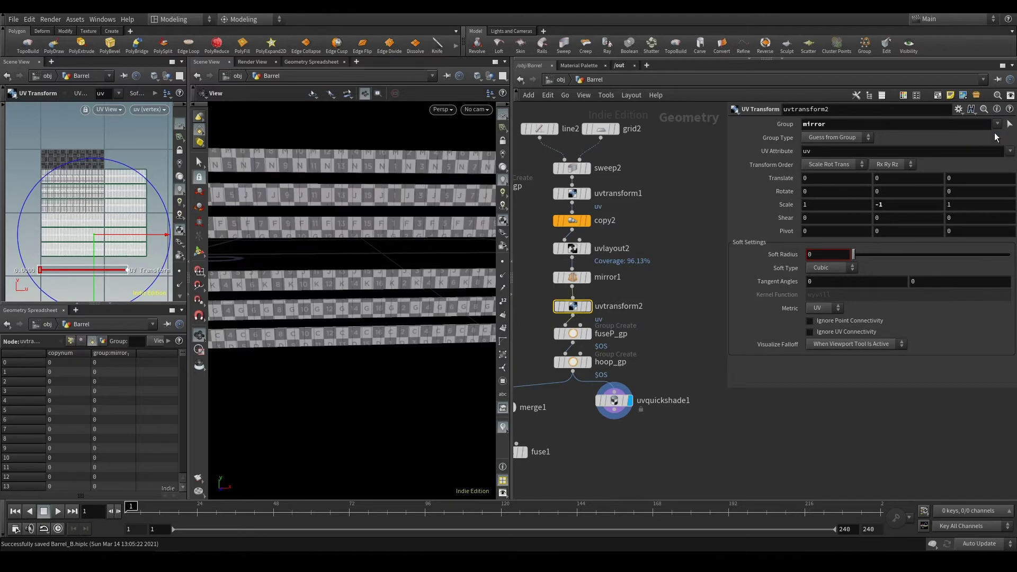
mouse_move(572, 306)
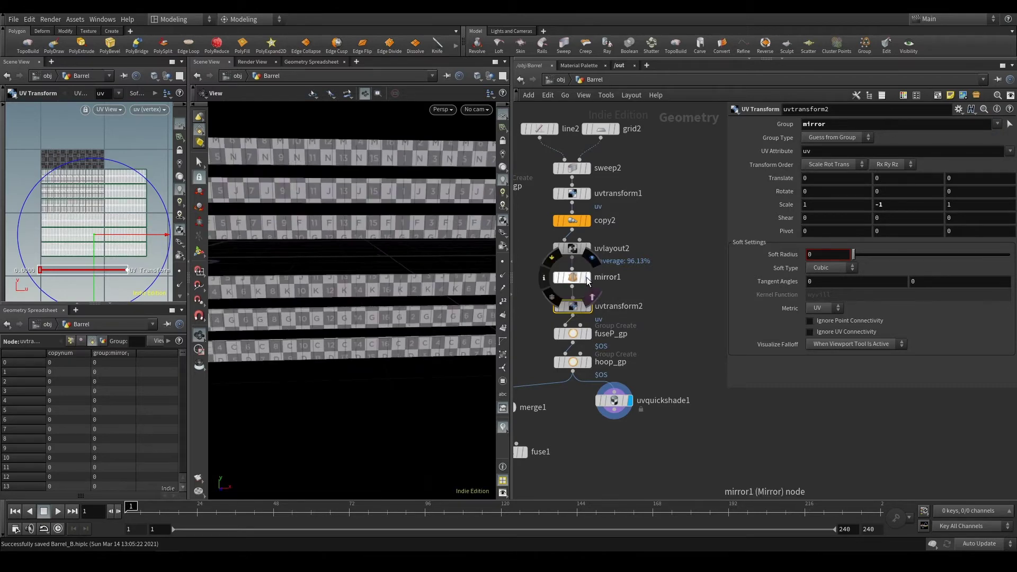
- Compare the mirror1 and uvtransform2 results, then turn off uvlayout2's avoid-packing-over-non-group-islands option
click(587, 278)
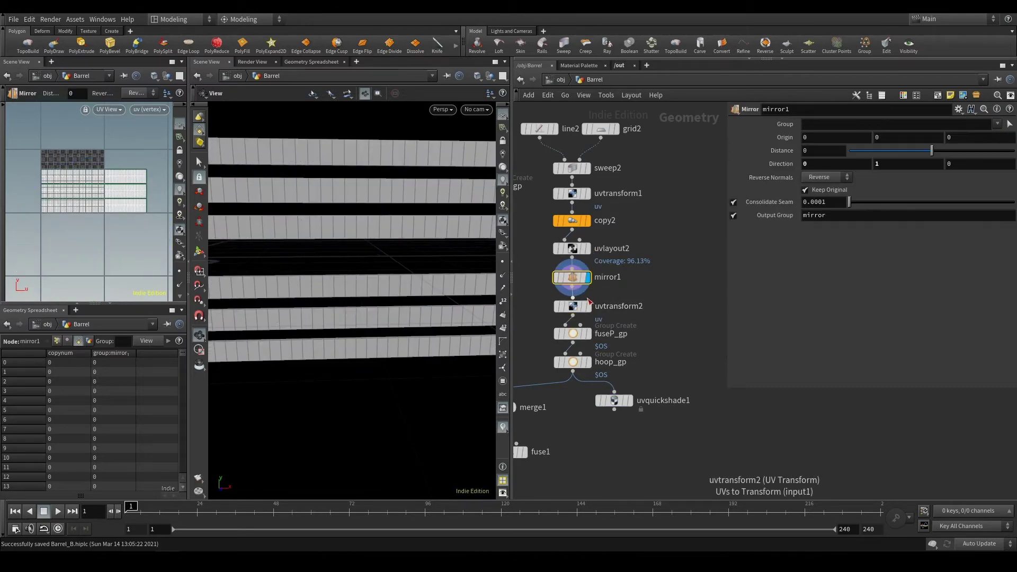
click(588, 306)
click(630, 405)
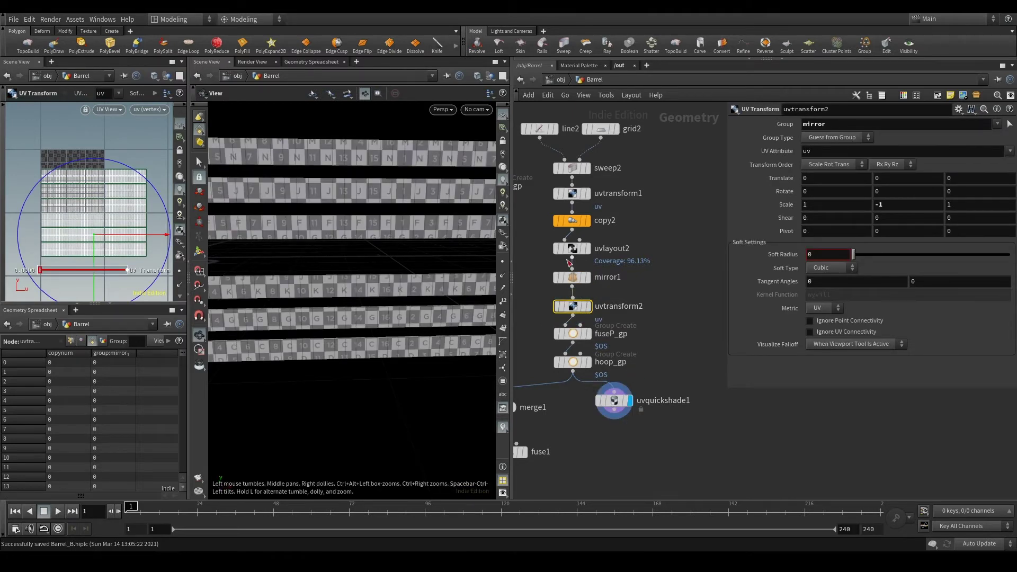
click(572, 248)
click(810, 248)
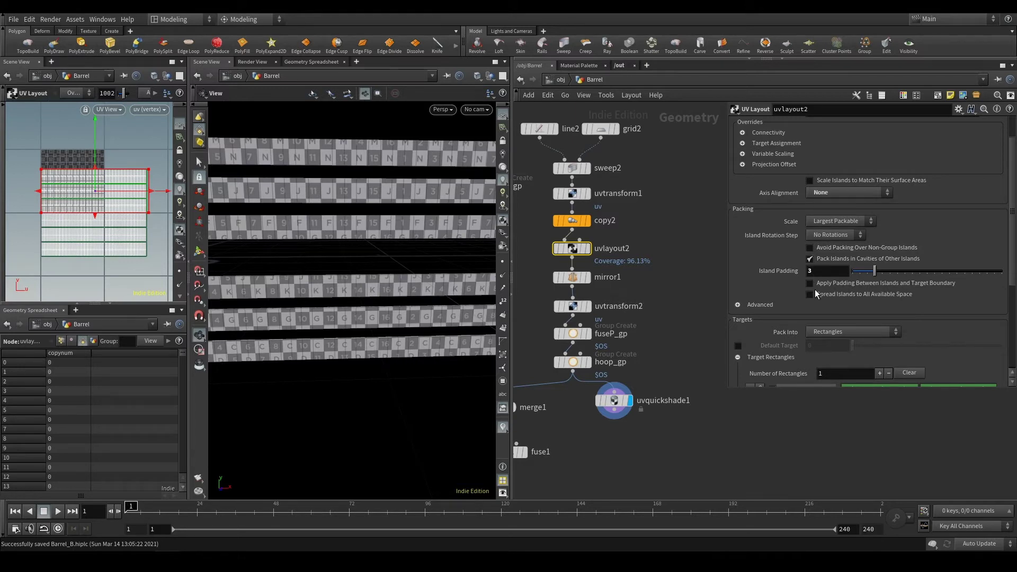
- Enable padding between islands and the target boundary in uvlayout2
click(814, 287)
scroll(59, 191, up, 3)
scroll(58, 191, up, 3)
- Select uvquickshade1 and move the group and shading nodes further down
click(613, 400)
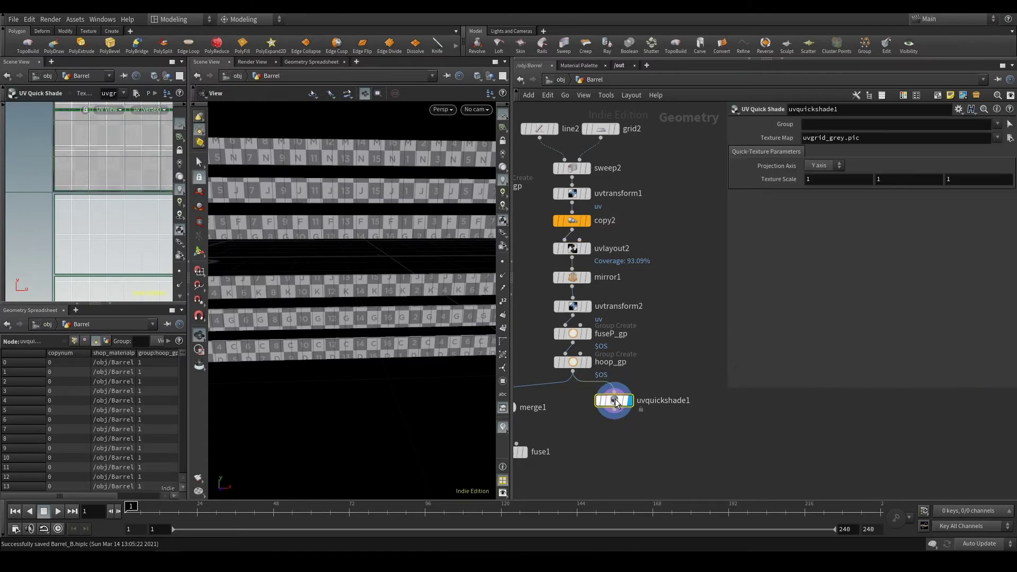
scroll(97, 221, down, 3)
scroll(97, 216, down, 2)
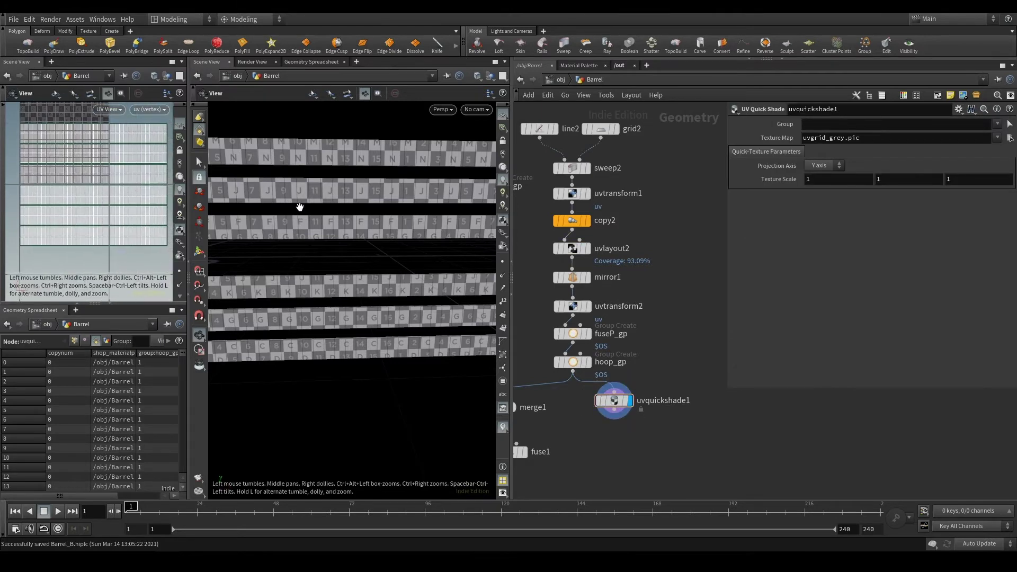
scroll(317, 217, down, 3)
scroll(350, 273, down, 3)
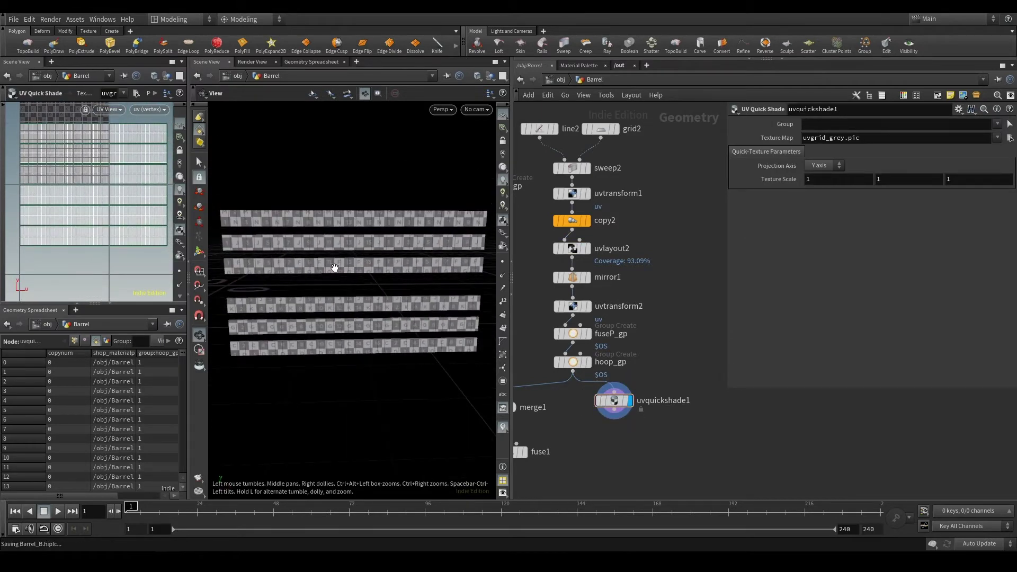
scroll(69, 204, down, 2)
scroll(82, 209, down, 2)
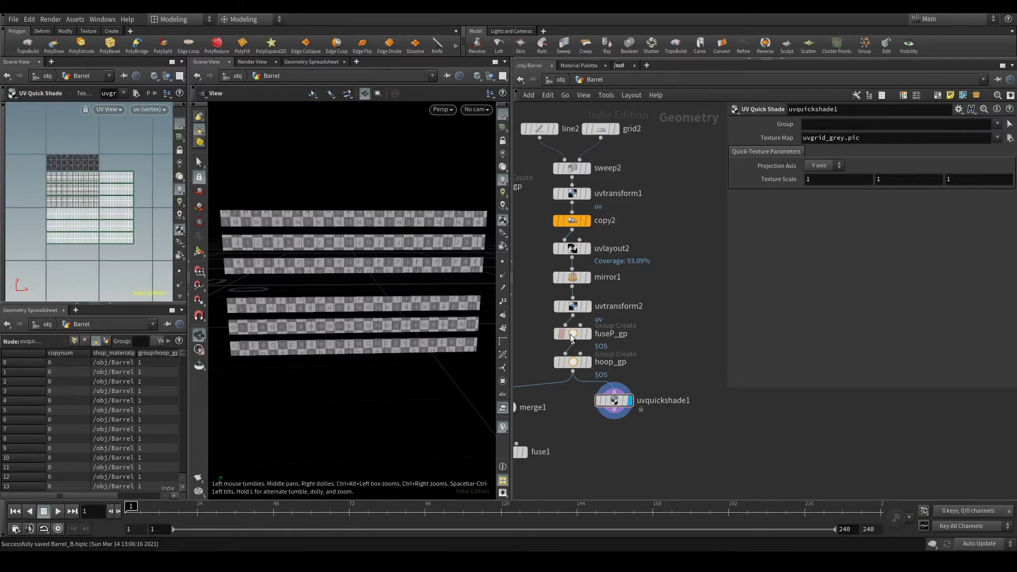
mouse_move(545, 324)
shift+mouse_down()
mouse_move(625, 375)
mouse_move(582, 400)
shift+mouse_up()
- Create a new UV Transform node, uvtransform3, and display its output
click(602, 339)
key(Tab)
text(uvtr)
key(Return)
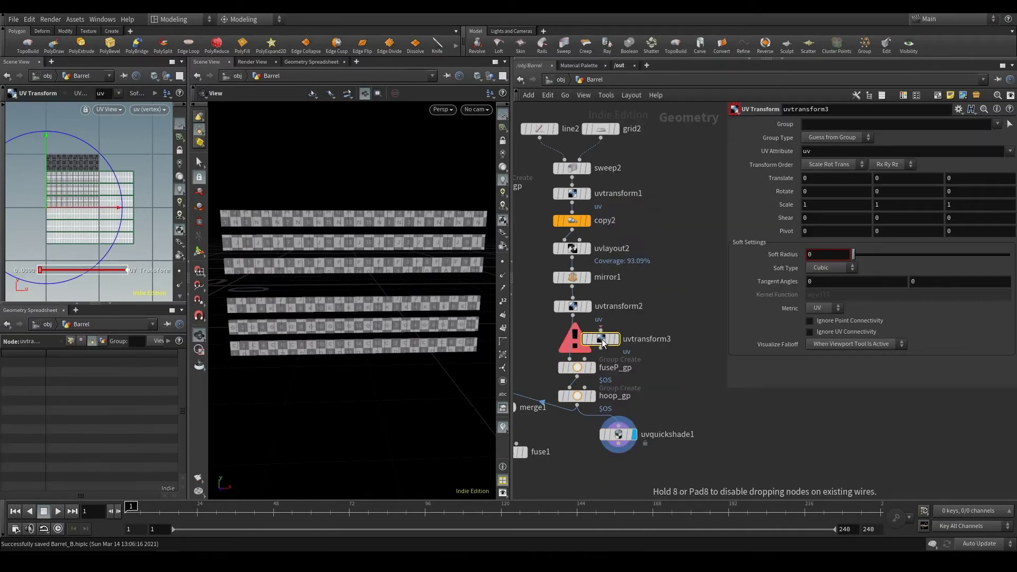
key(Up)
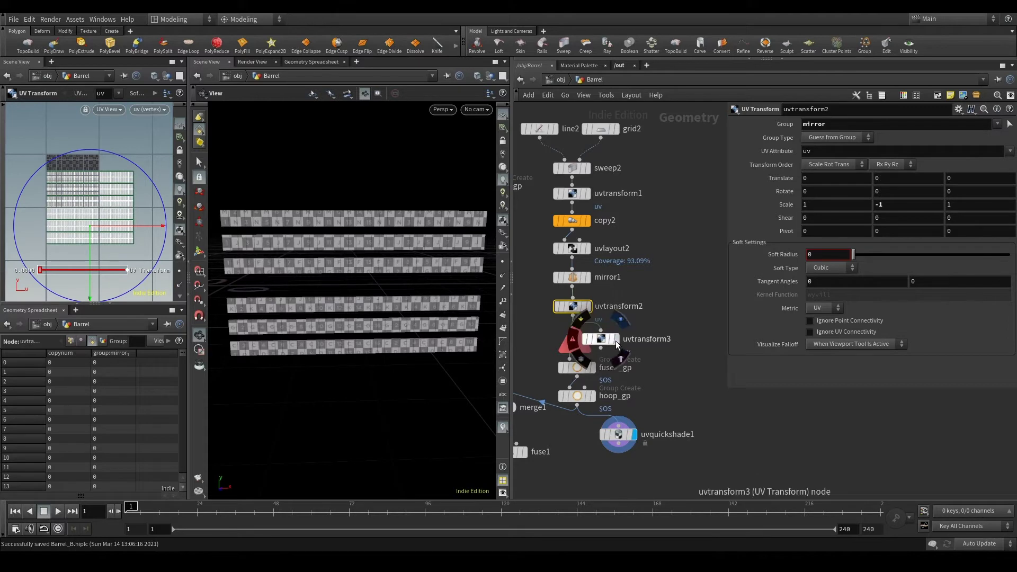
click(617, 342)
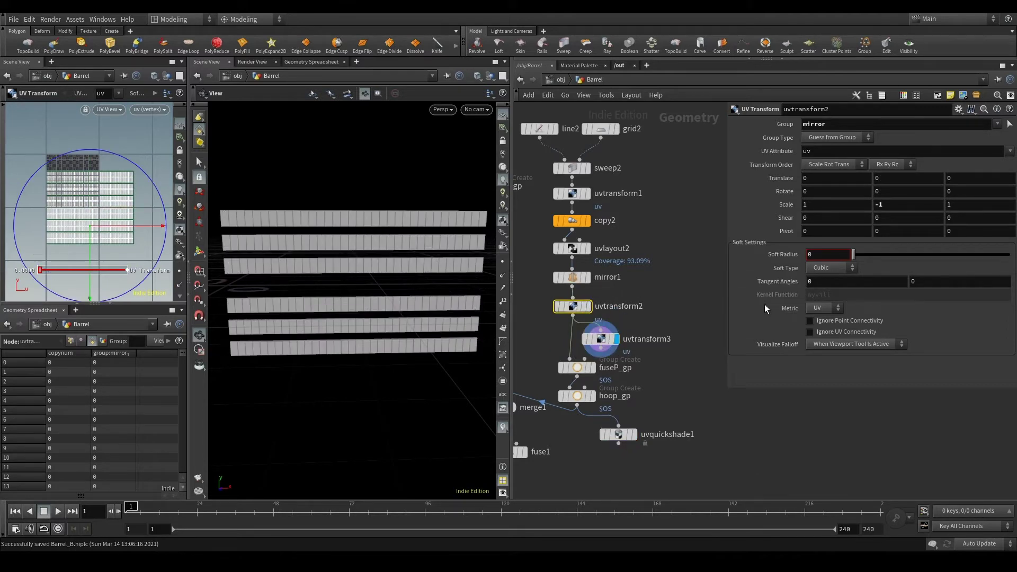
- Copy the target Size parameter from uvlayout2's target rectangle settings
click(572, 247)
scroll(788, 258, down, 5)
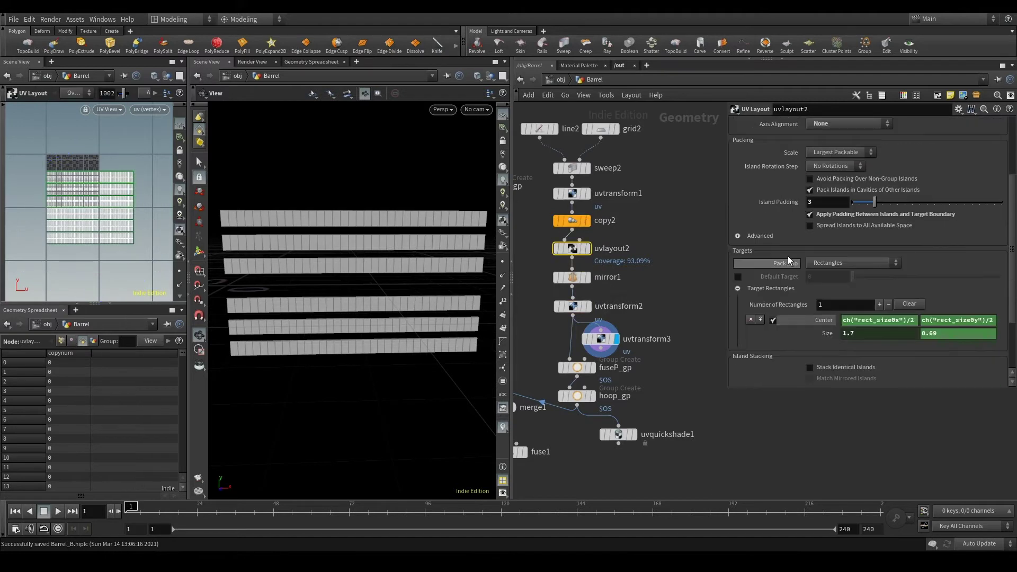
click(829, 264)
click(827, 252)
right_click(865, 265)
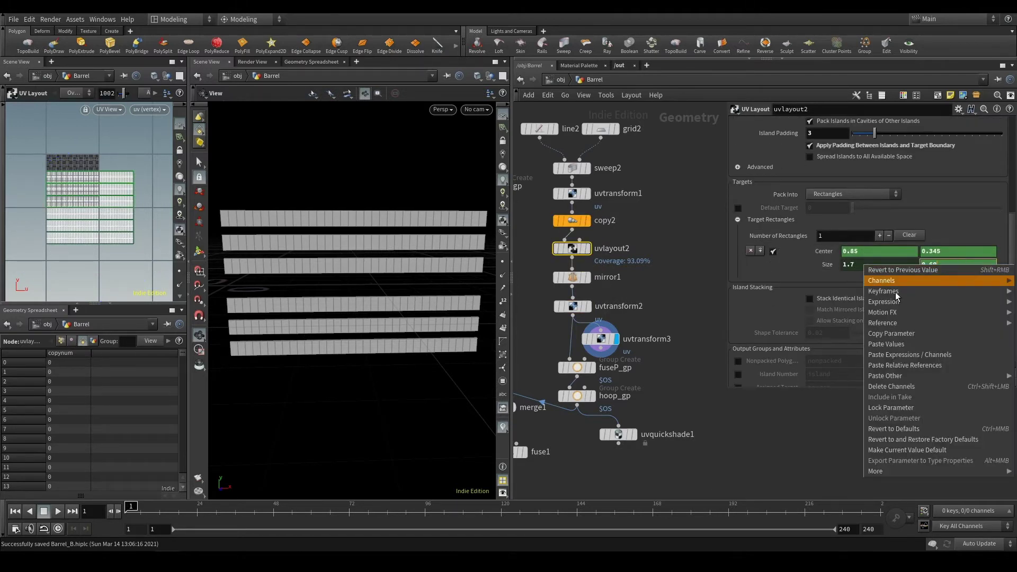
click(892, 333)
- Paste the size into uvtransform3's Translate (Y 0.69) and insert it between uvtransform2 and fuseP_gp
click(605, 343)
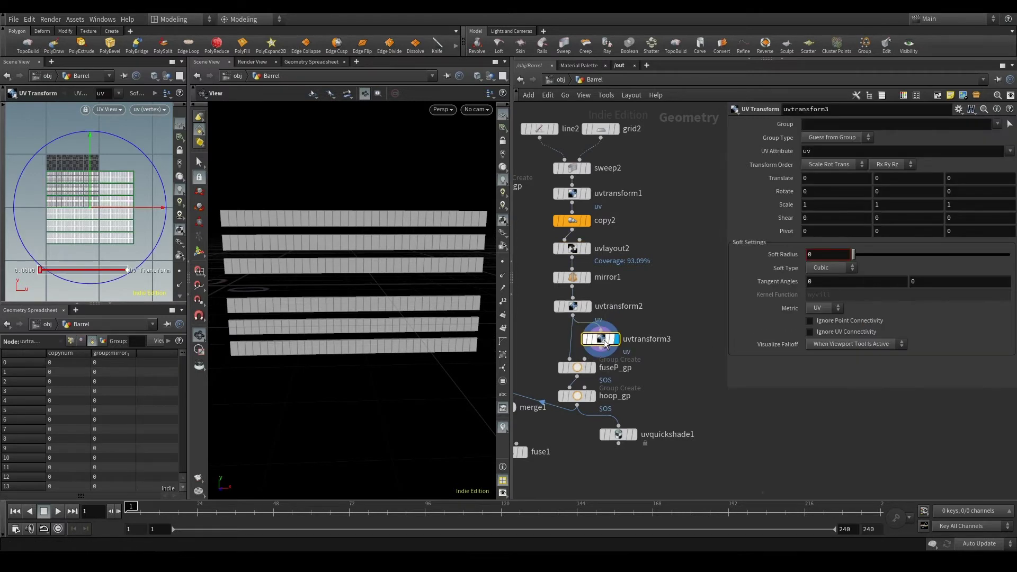
right_click(879, 178)
click(895, 268)
click(787, 178)
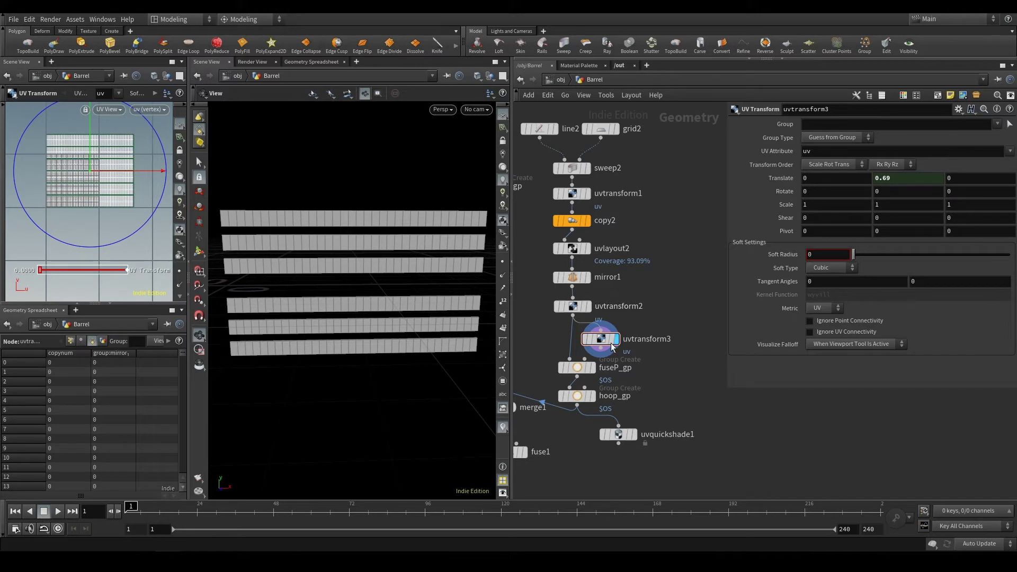
drag(612, 347, 573, 341)
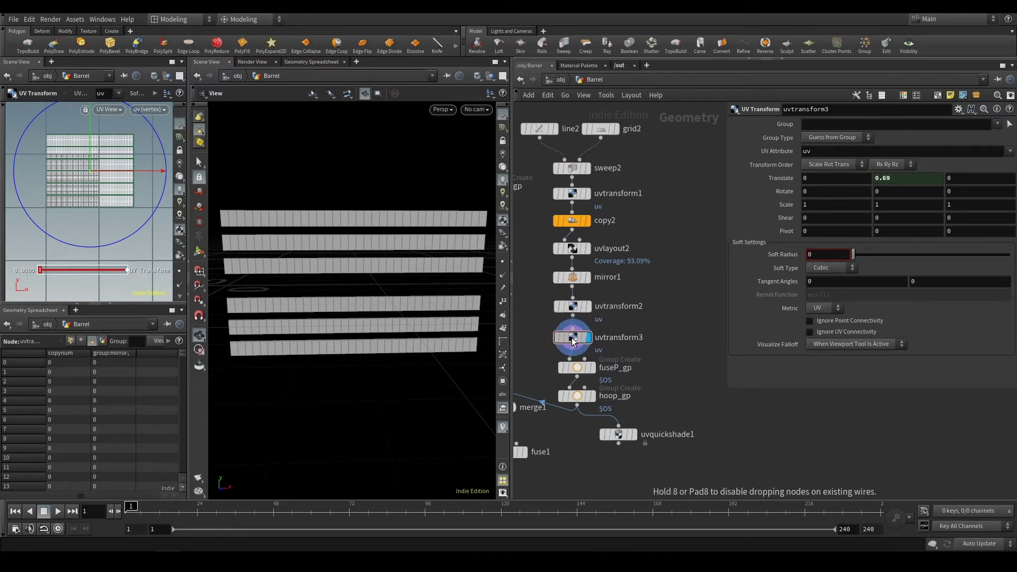
scroll(654, 333, down, 1)
scroll(672, 288, down, 1)
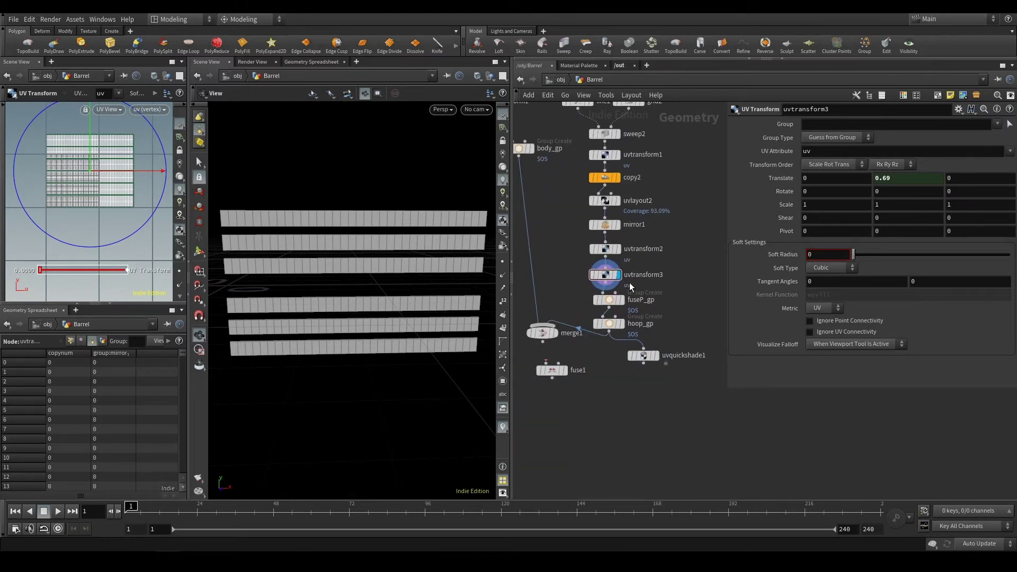
- Rearrange the network, moving merge1, fuse1 and the sizing-grid column, and check hoop_gp's info
scroll(555, 303, down, 1)
scroll(565, 303, down, 1)
mouse_move(565, 303)
mouse_down()
mouse_move(622, 355)
mouse_move(614, 381)
mouse_up()
click(614, 379)
scroll(625, 275, down, 1)
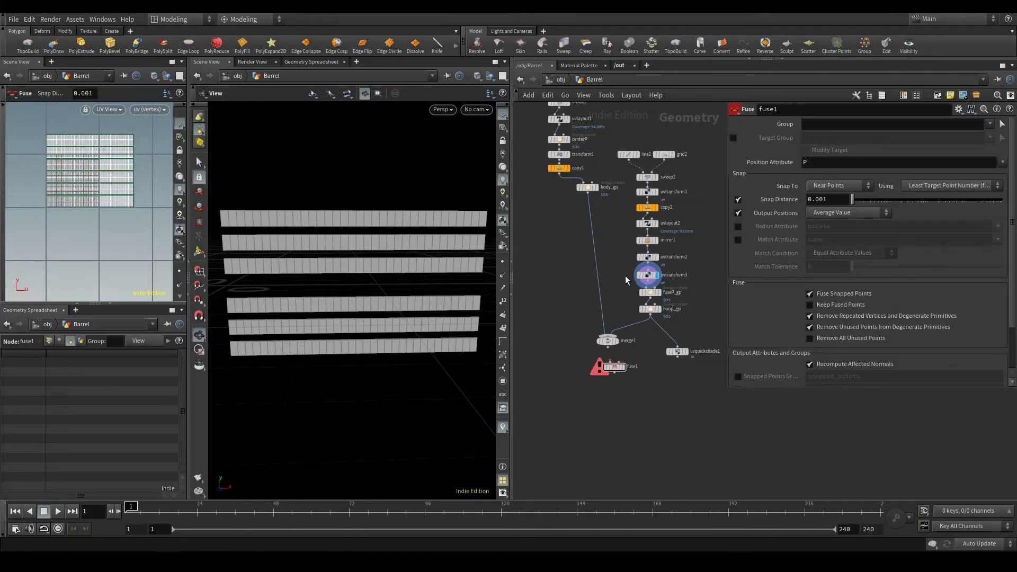
scroll(609, 289, down, 1)
mouse_move(622, 354)
shift+mouse_down()
mouse_move(635, 249)
mouse_move(627, 259)
shift+mouse_up()
middle_click(626, 258)
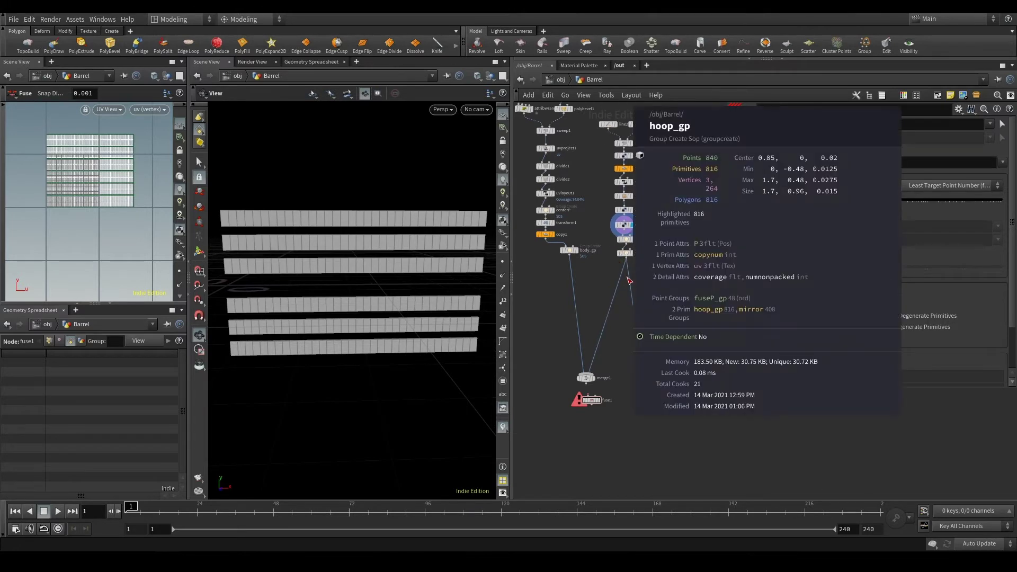
scroll(627, 254, up, 5)
key(h)
- Move merge1 up, display it, and orbit to view the merged wall at an angle
drag(607, 392, 617, 285)
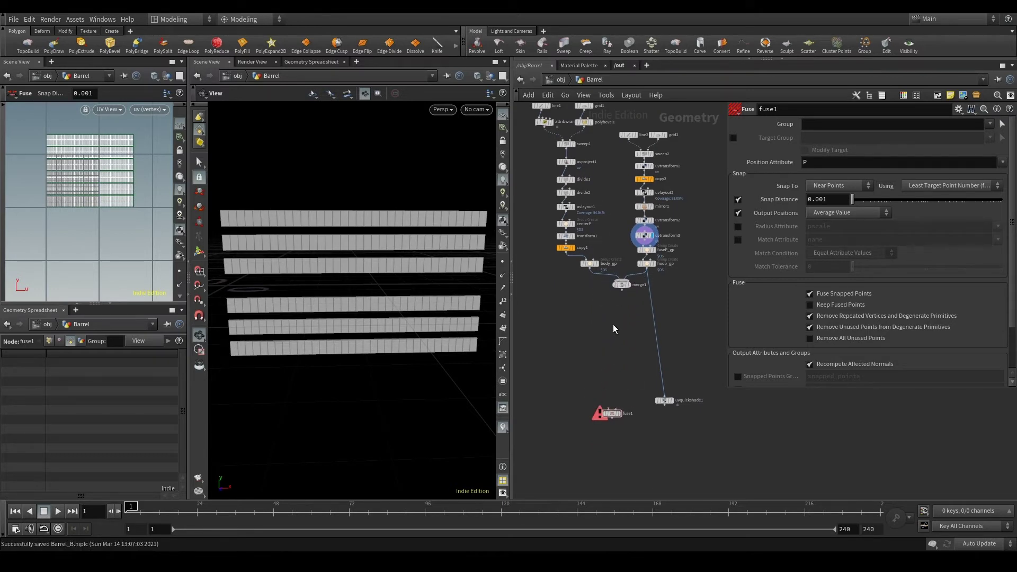
scroll(629, 284, up, 2)
click(630, 285)
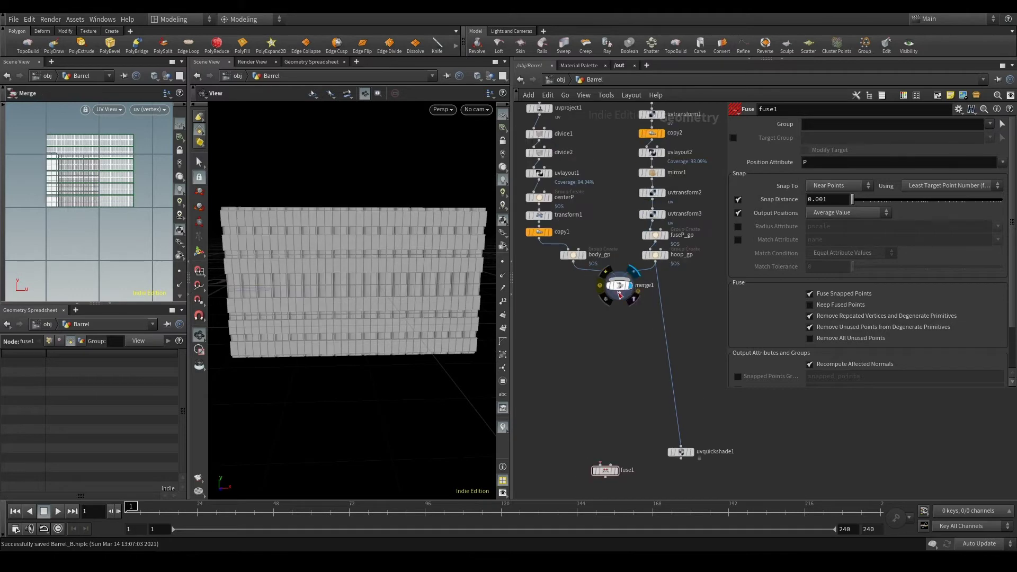
mouse_move(302, 279)
mouse_down()
mouse_move(402, 281)
mouse_move(365, 281)
mouse_up()
key(Tab)
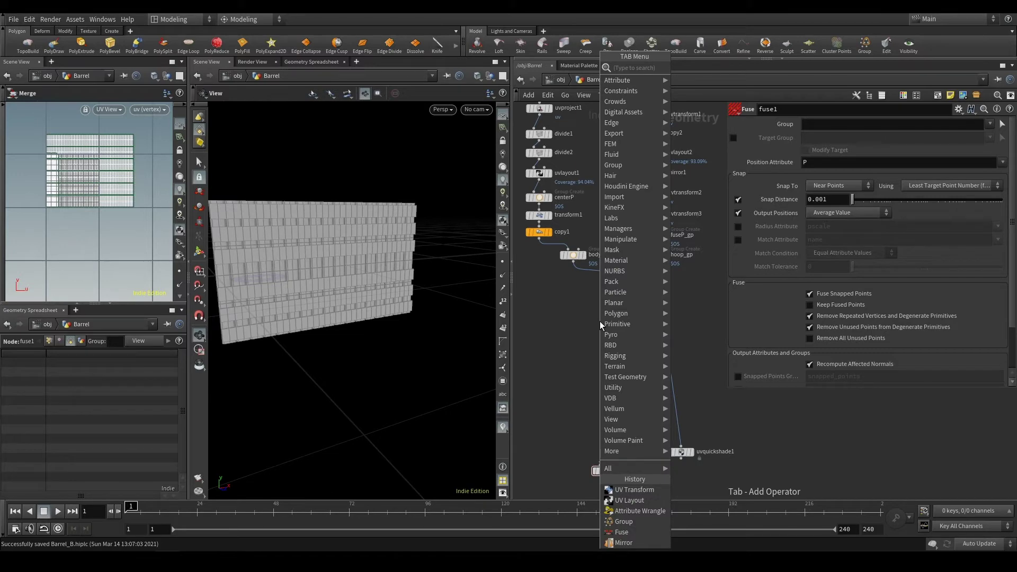
- Add a displayed Soft Transform node directly below merge1
text(null)
text(softtr)
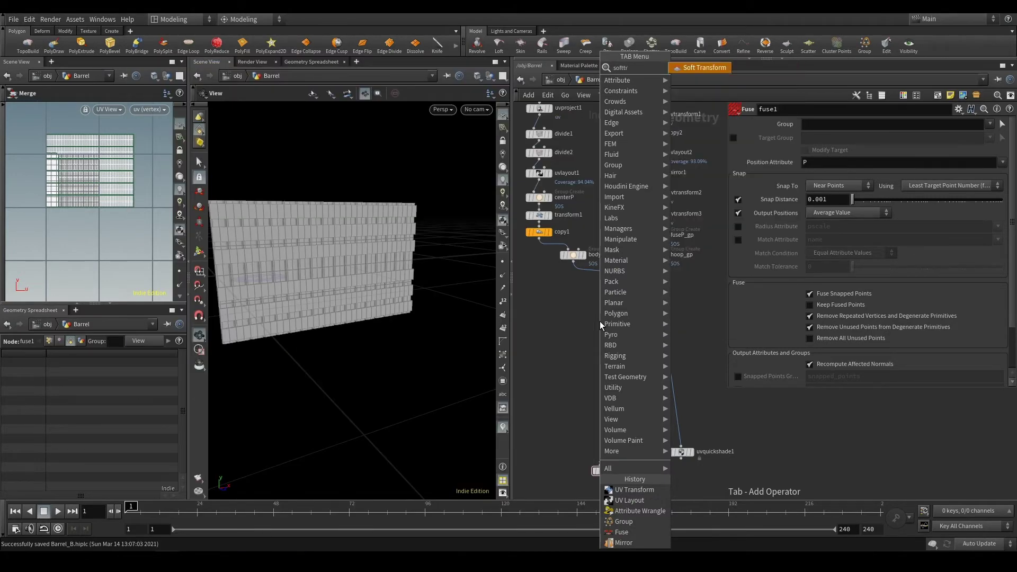
key(Return)
click(600, 325)
scroll(614, 323, up, 3)
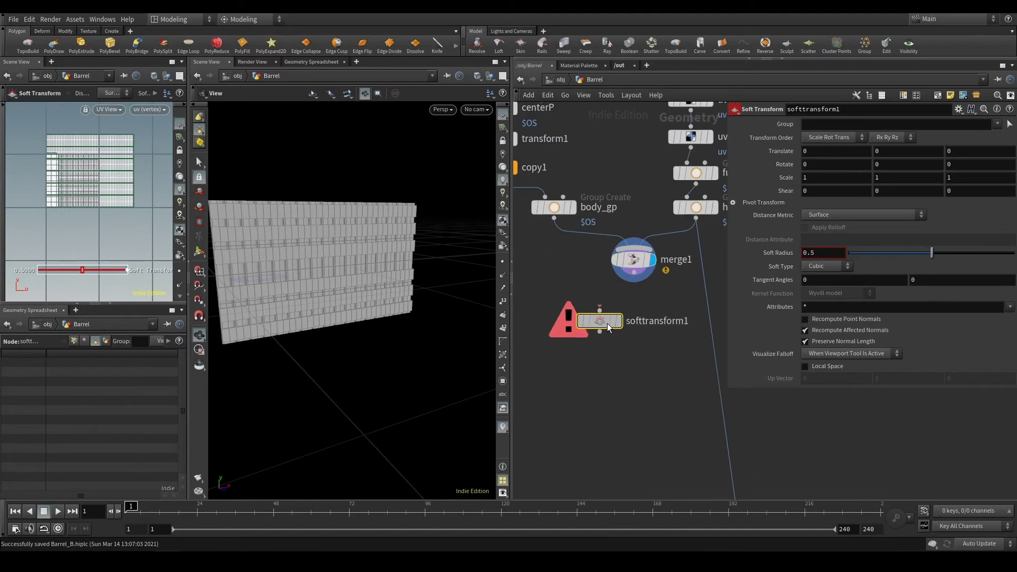
click(630, 326)
drag(630, 325, 644, 300)
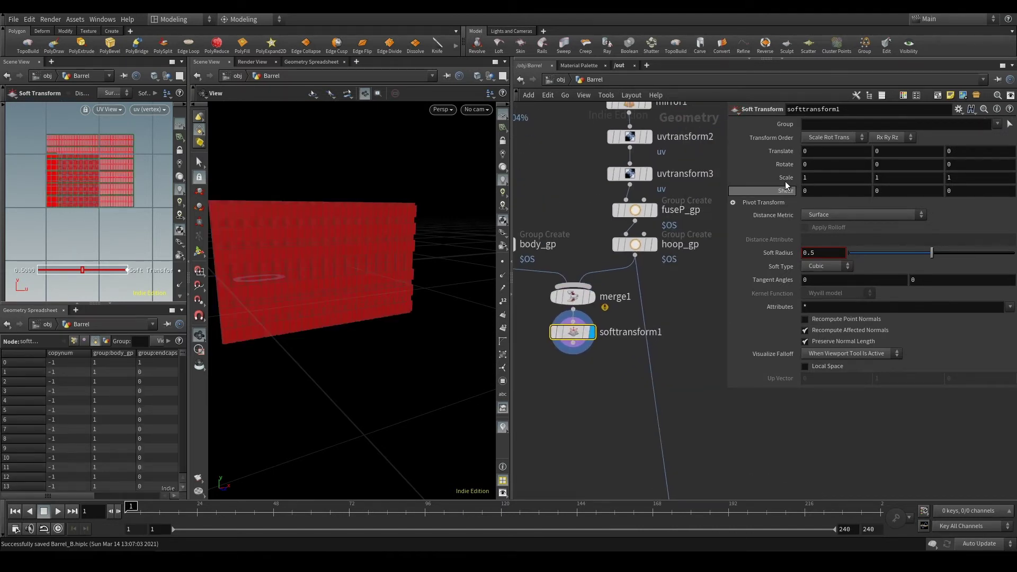
- Limit softtransform1 to the centerP point group and bring up its handle
click(997, 124)
click(982, 136)
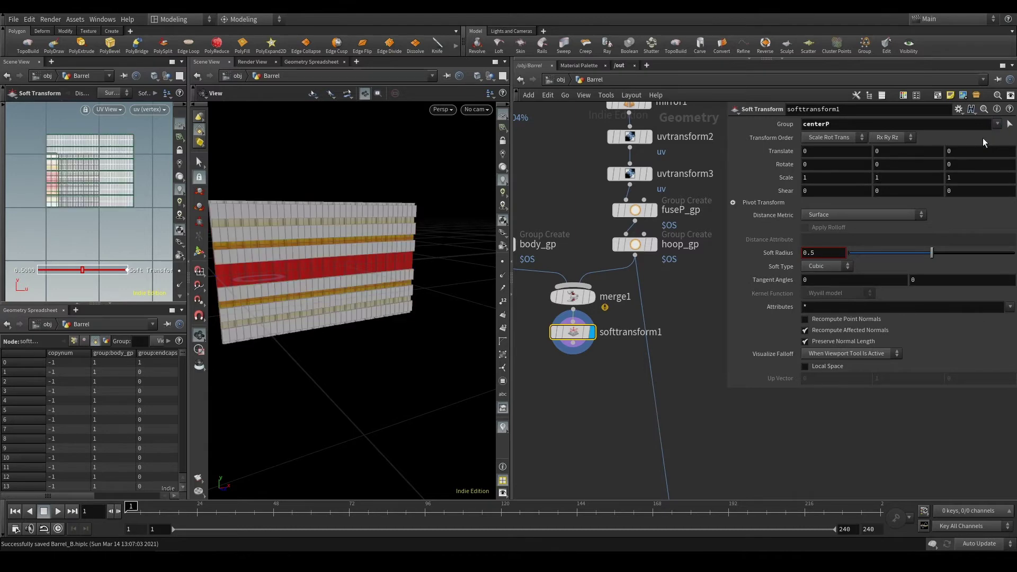
mouse_move(339, 275)
mouse_down()
mouse_move(319, 296)
mouse_move(323, 311)
mouse_move(345, 295)
mouse_up()
key(Return)
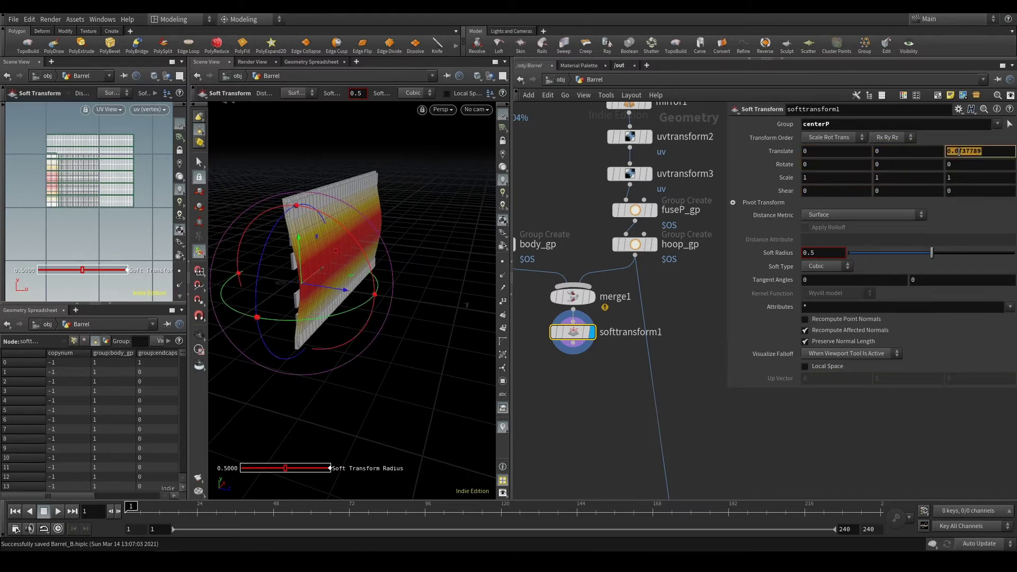
text(0.05)
- Set softtransform1 to Translate Z 0.05 with a Radius distance metric and Quadratic soft type
key(Return)
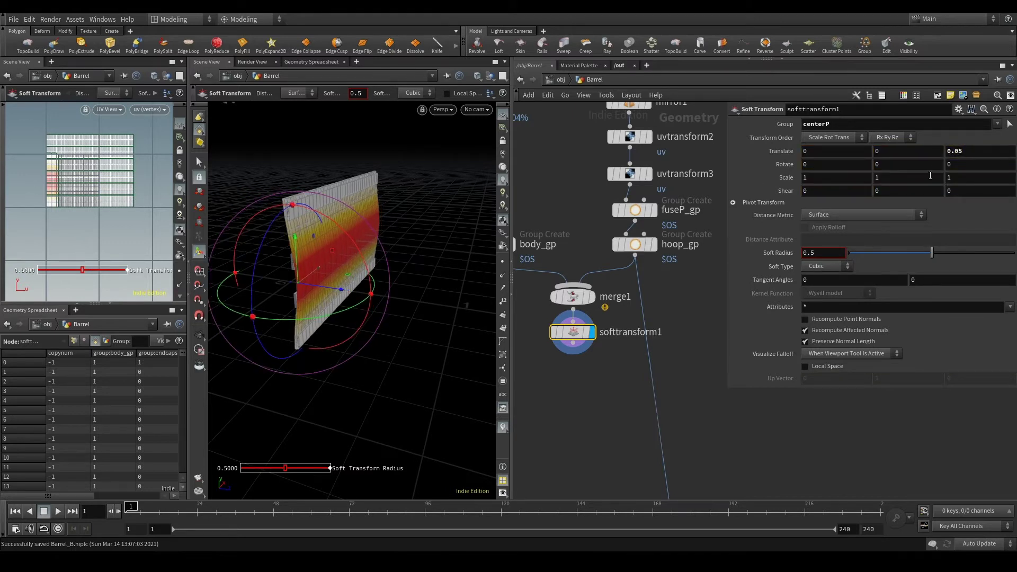
click(857, 215)
click(833, 246)
click(821, 278)
click(823, 267)
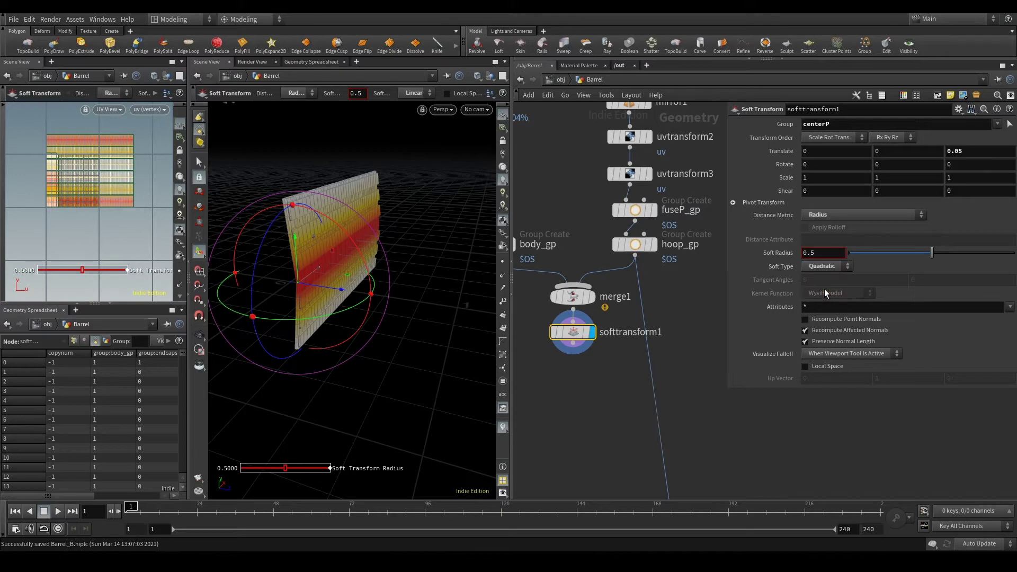
click(816, 288)
key(Escape)
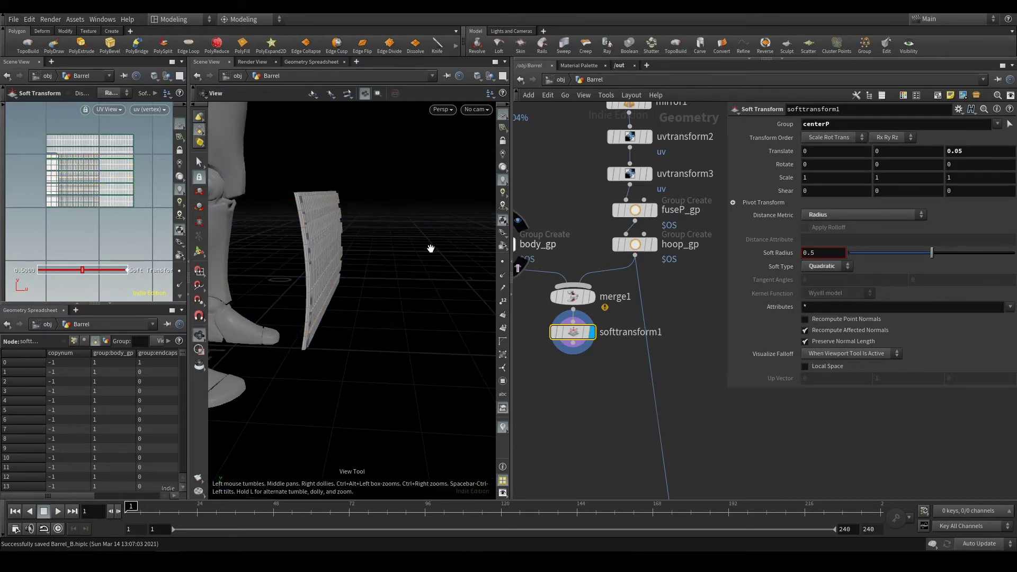
- Recommit Translate Z 0.05 and shrink the soft radius slightly
mouse_move(336, 267)
mouse_down()
mouse_move(323, 279)
mouse_move(336, 275)
mouse_up()
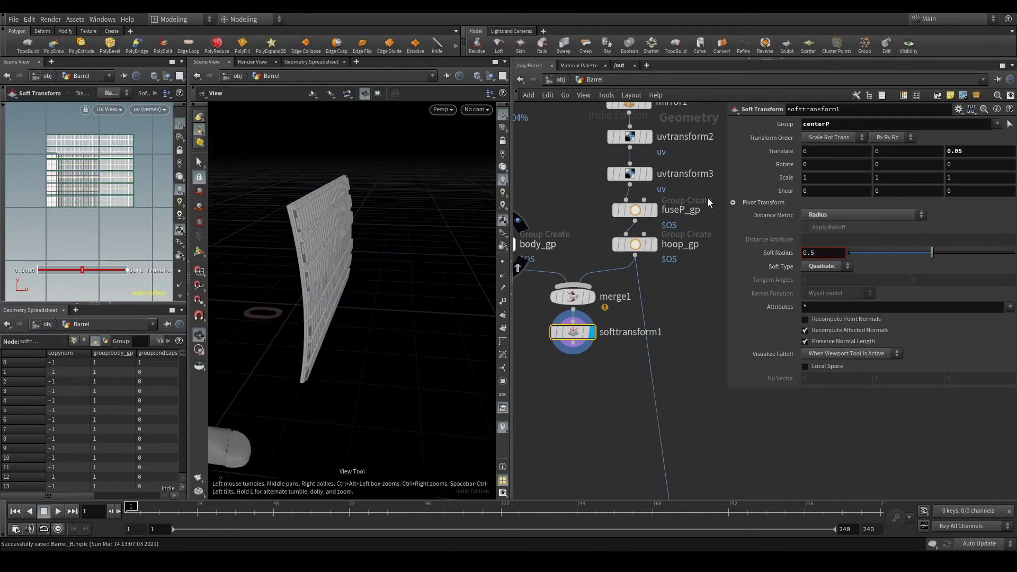
scroll(977, 153, up, 1)
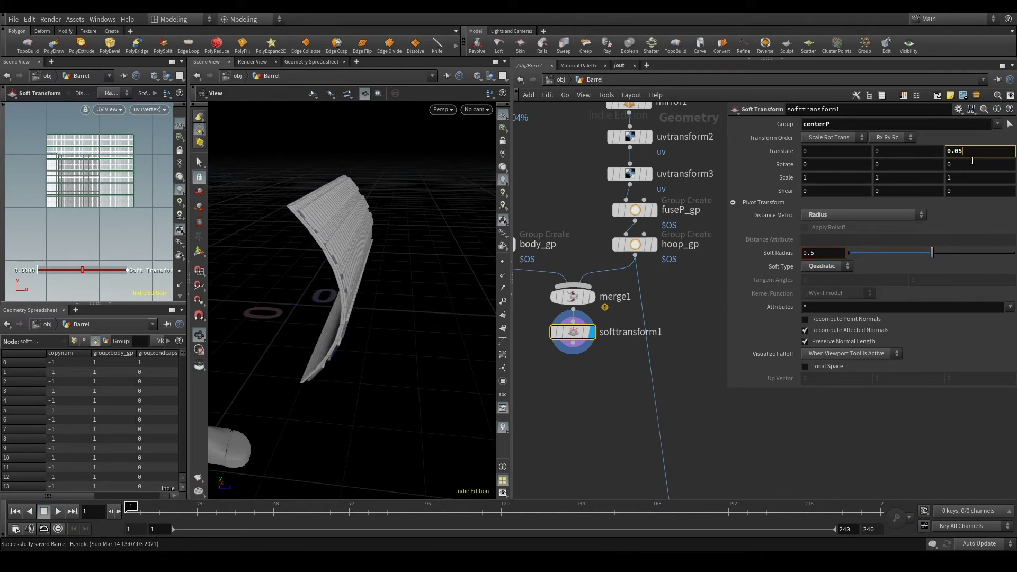
key(Return)
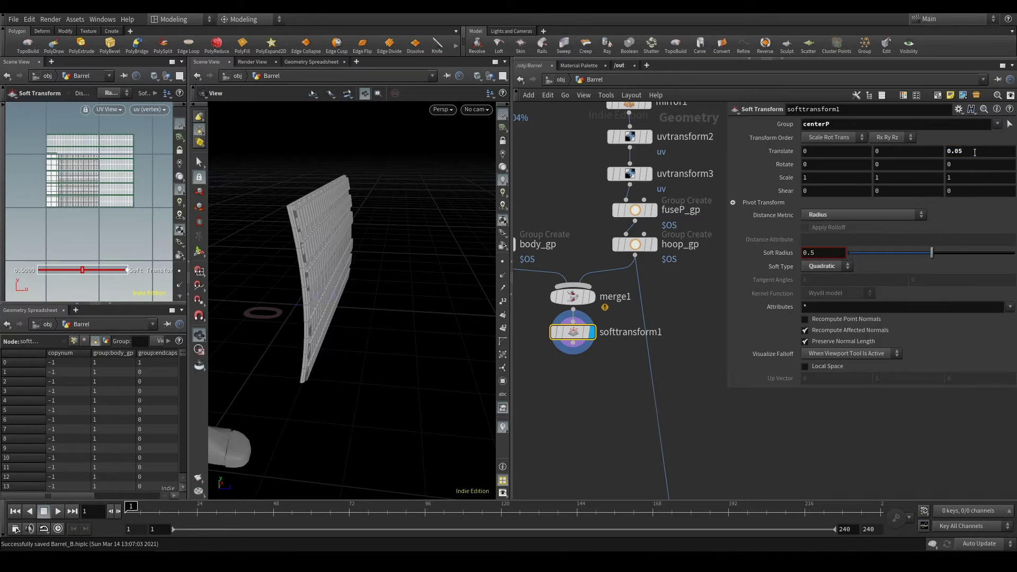
drag(908, 249, 921, 253)
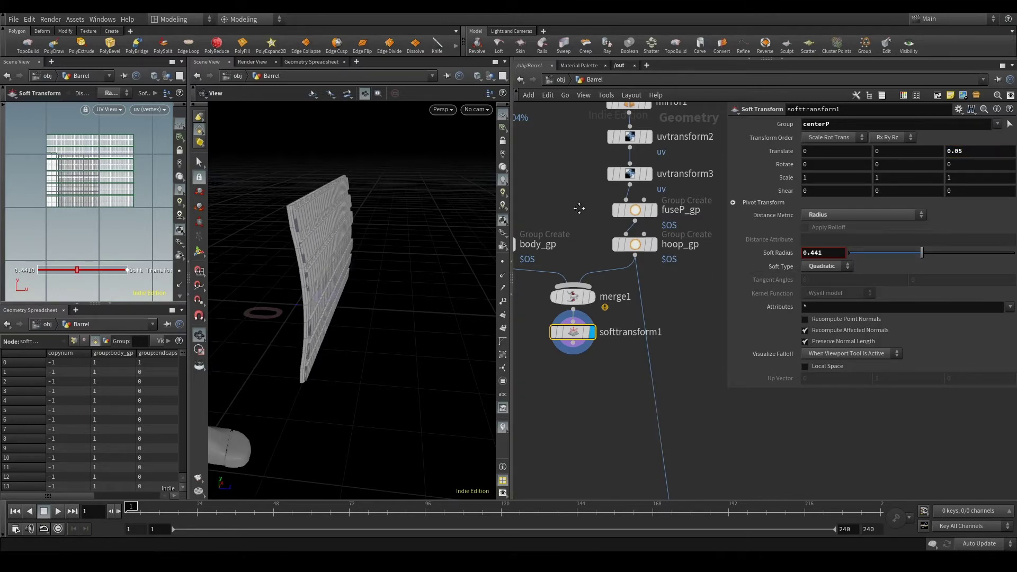
scroll(579, 208, down, 5)
scroll(624, 260, down, 2)
- Set softtransform1's Soft Radius to the relative reference ch("../line1/dist")/2
click(547, 136)
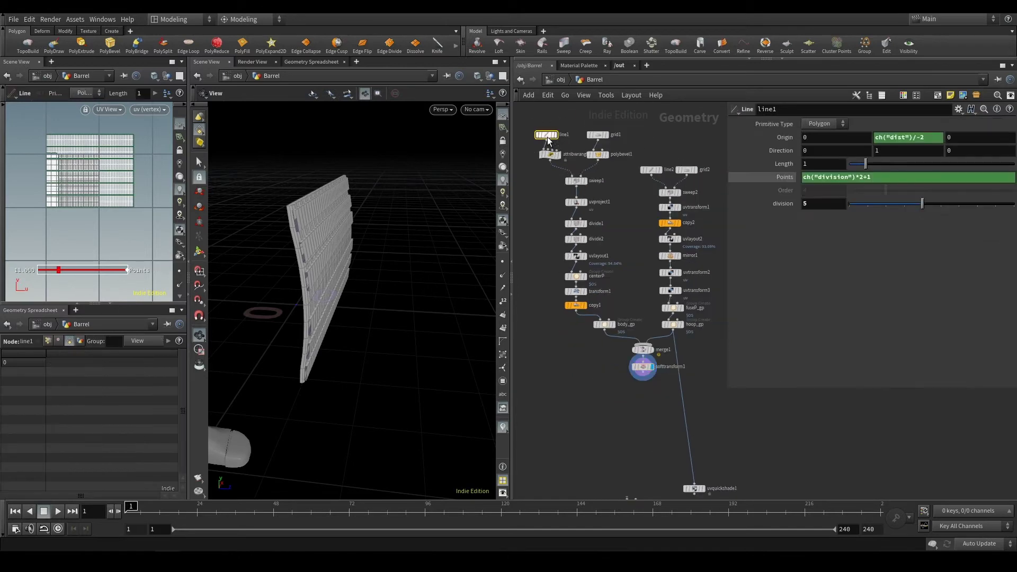
right_click(827, 166)
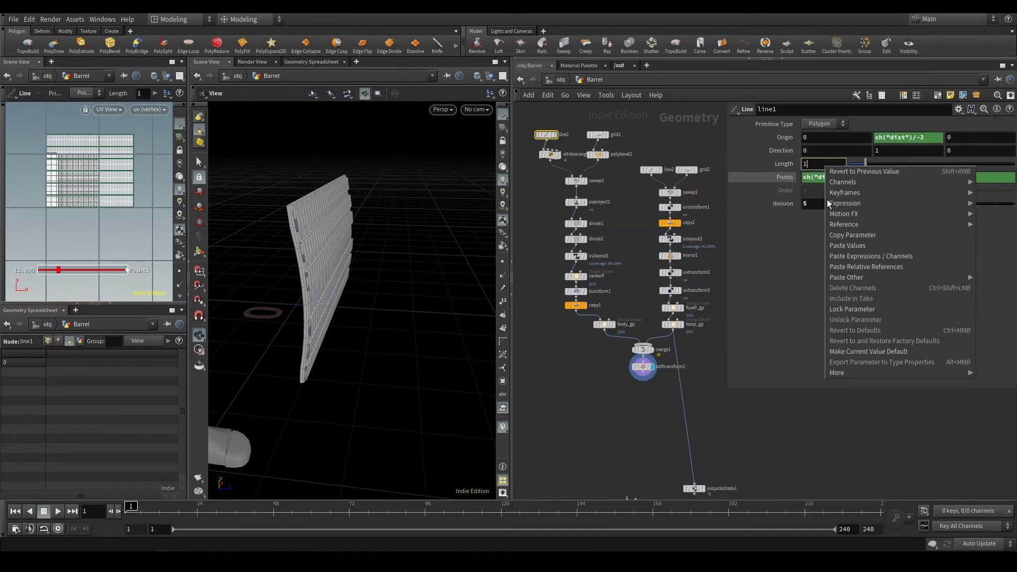
click(842, 234)
scroll(622, 357, up, 5)
click(662, 363)
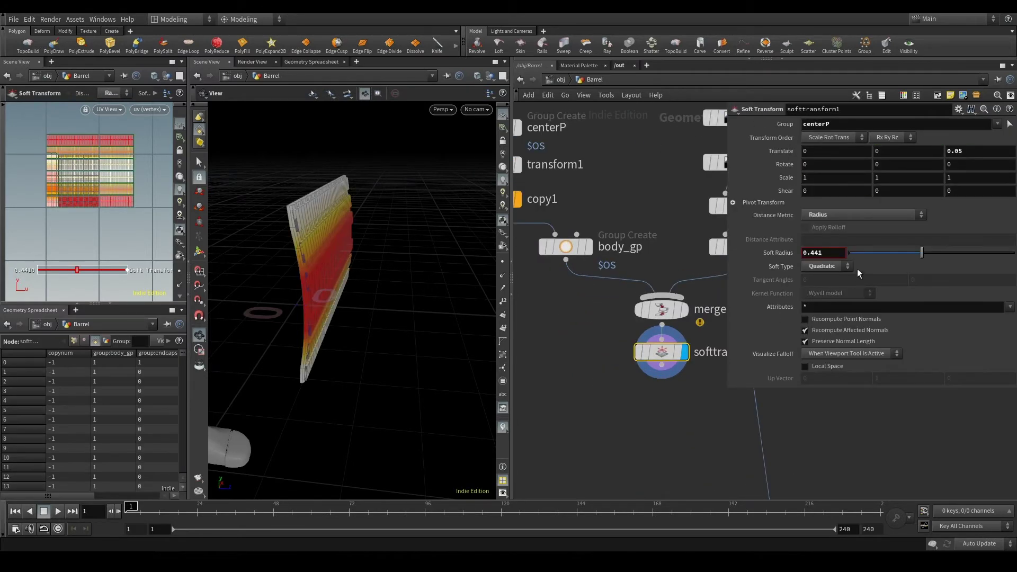
right_click(839, 253)
click(850, 355)
text(ch("../line1/dist")/2)
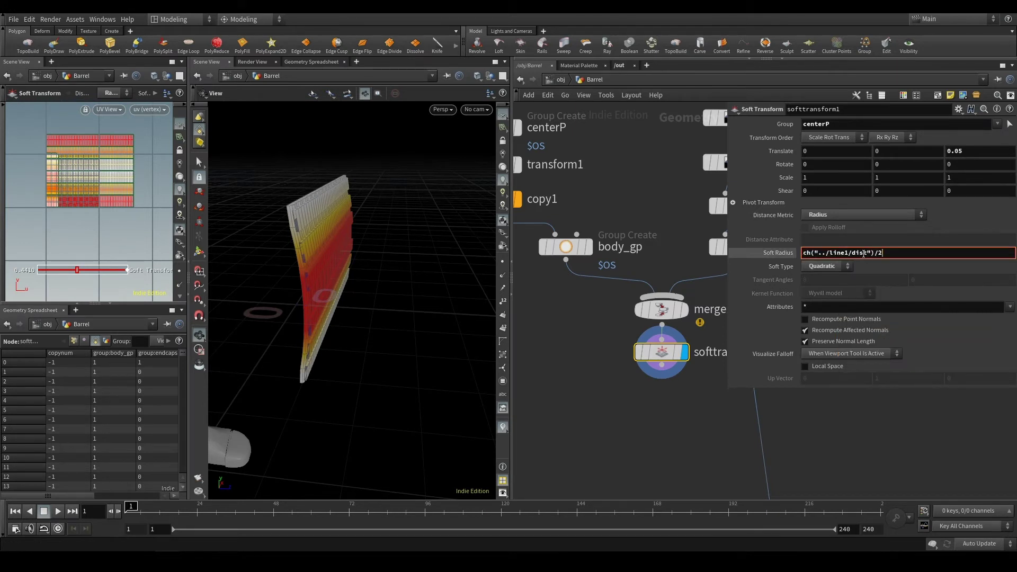
key(Return)
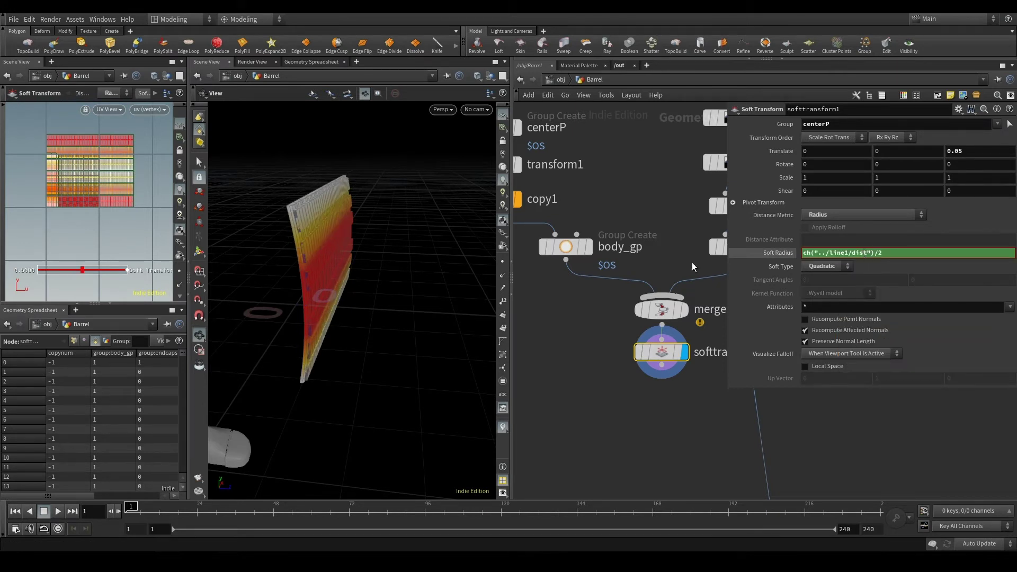
- Try a Z translation of 0.2 and save the scene
scroll(653, 183, down, 2)
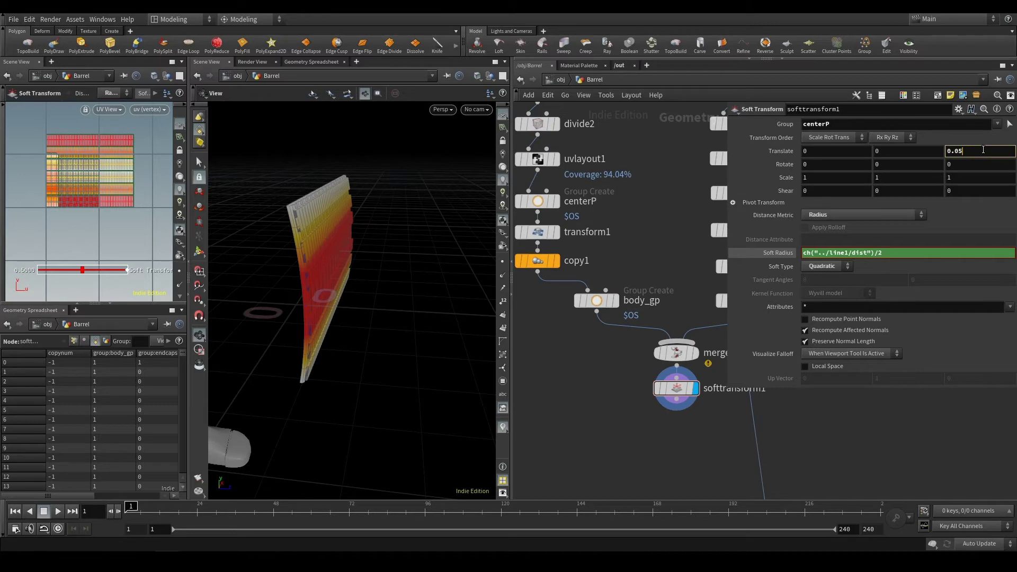
text(0.2)
key(Return)
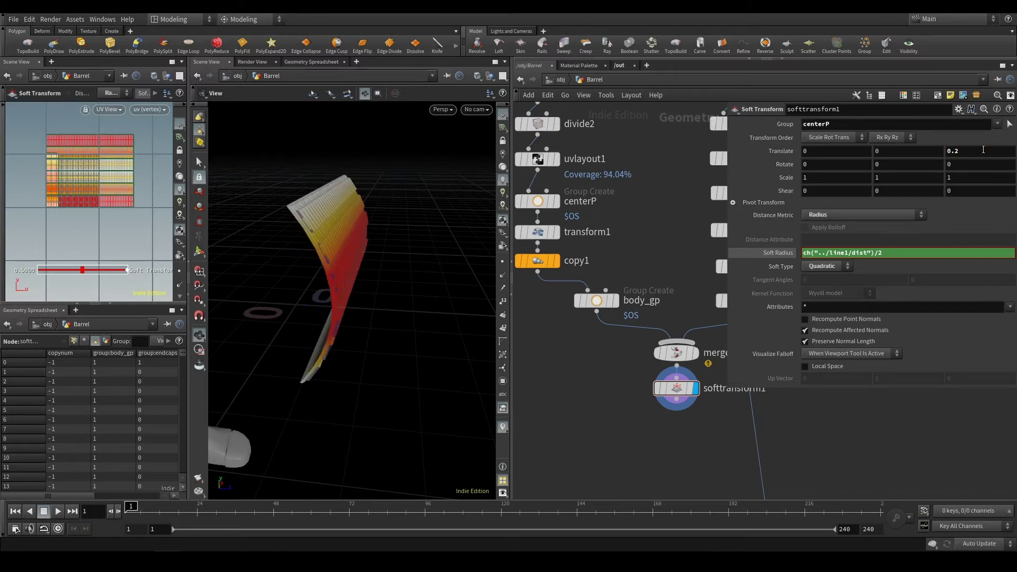
scroll(657, 238, down, 3)
scroll(659, 254, down, 2)
key(ctrl+s)
- Shorten line1 to test the linked soft radius and check body_gp's info
click(585, 183)
mouse_move(869, 165)
mouse_down()
mouse_move(854, 171)
mouse_move(893, 170)
mouse_move(866, 169)
mouse_up()
middle_click(634, 340)
scroll(662, 366, up, 3)
scroll(641, 312, up, 2)
- Return softtransform1's Z translation to 0.05 and orbit to inspect the wall
click(638, 299)
middle_drag(626, 370, 599, 324)
click(778, 253)
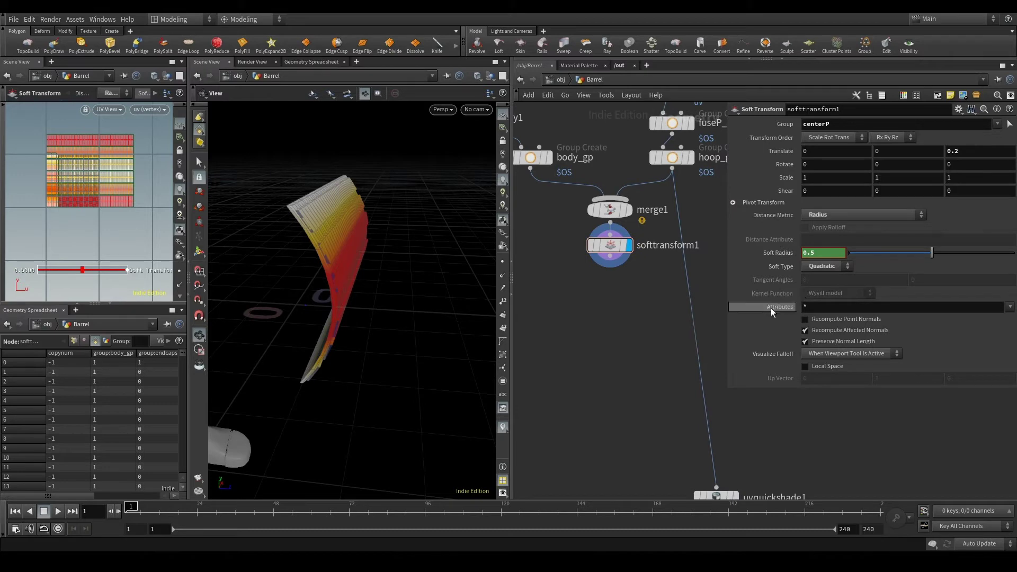
mouse_move(424, 309)
mouse_down()
mouse_move(349, 316)
mouse_move(360, 316)
mouse_up()
text(0.05)
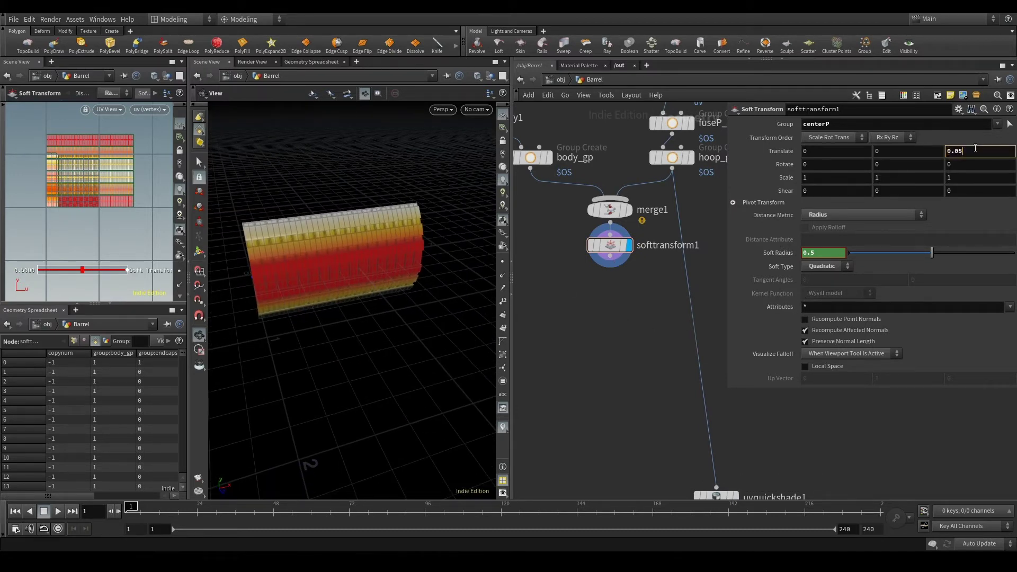
key(Return)
mouse_move(308, 279)
mouse_down()
mouse_move(363, 270)
mouse_move(350, 273)
mouse_move(392, 281)
mouse_up()
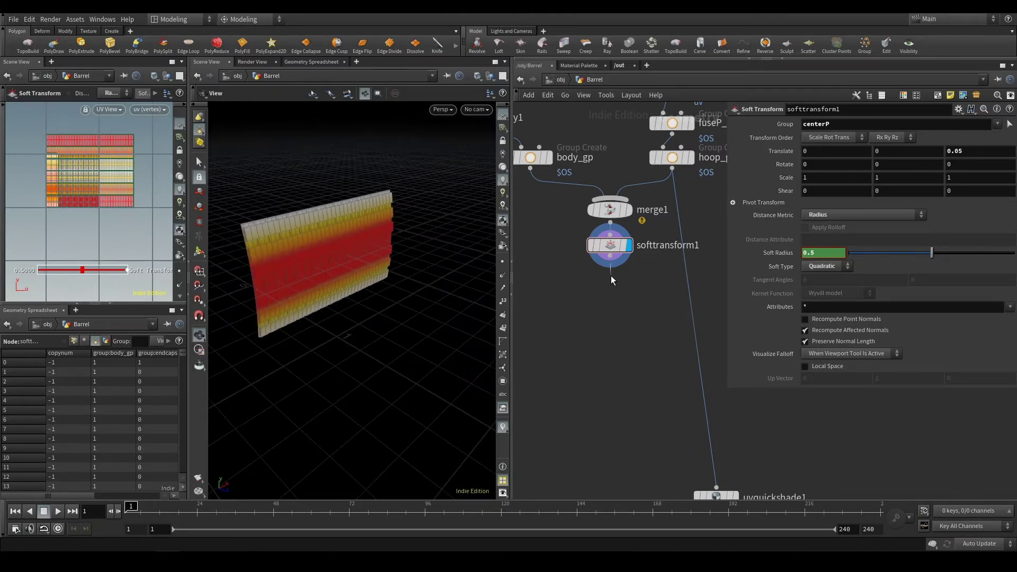
key(Tab)
- Add a Bend node below softtransform1 and show its capture and deform handles
text(ben)
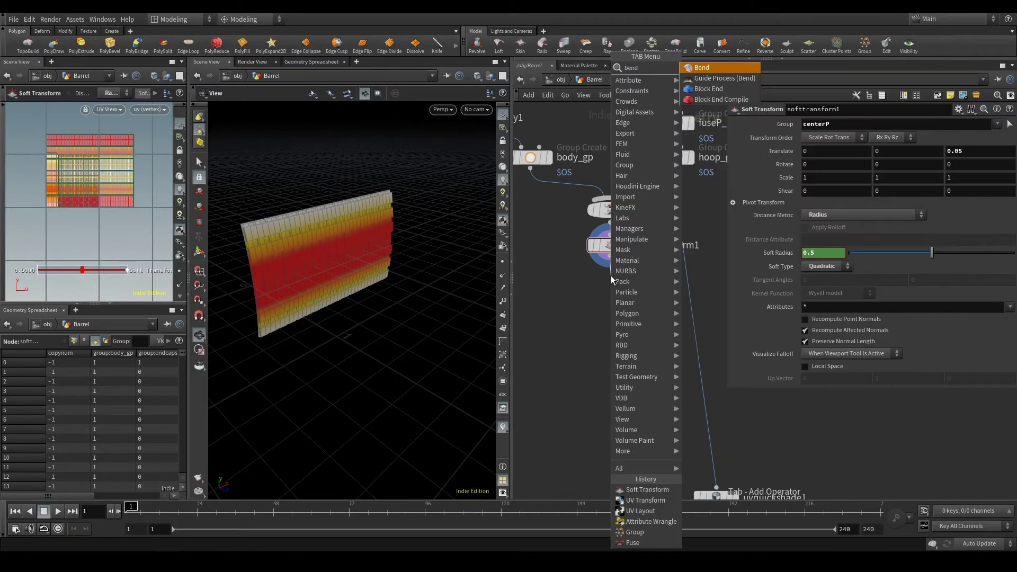
key(Escape)
click(612, 270)
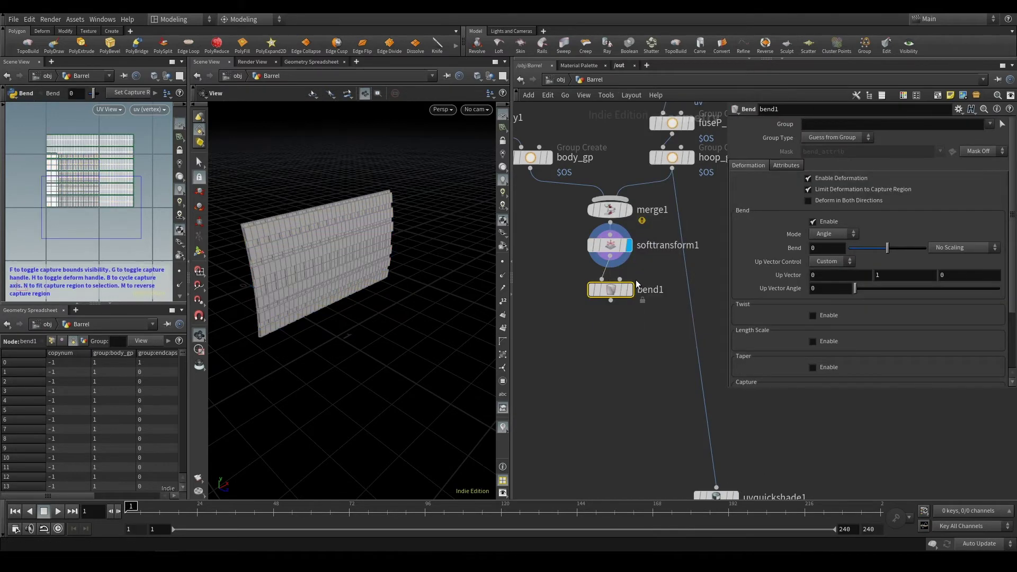
scroll(636, 280, up, 3)
mouse_move(379, 298)
mouse_down()
mouse_move(329, 363)
mouse_move(413, 304)
mouse_move(421, 313)
mouse_move(404, 320)
mouse_up()
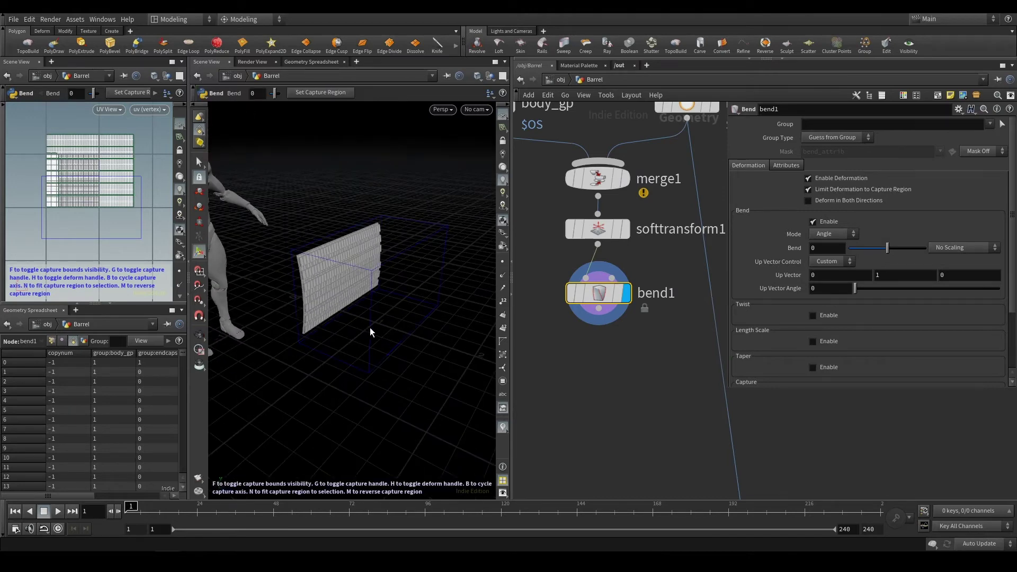
key(g)
- Drag the bend handle to progressively curl the wall into a barrel shape
drag(432, 328, 370, 212)
key(space)
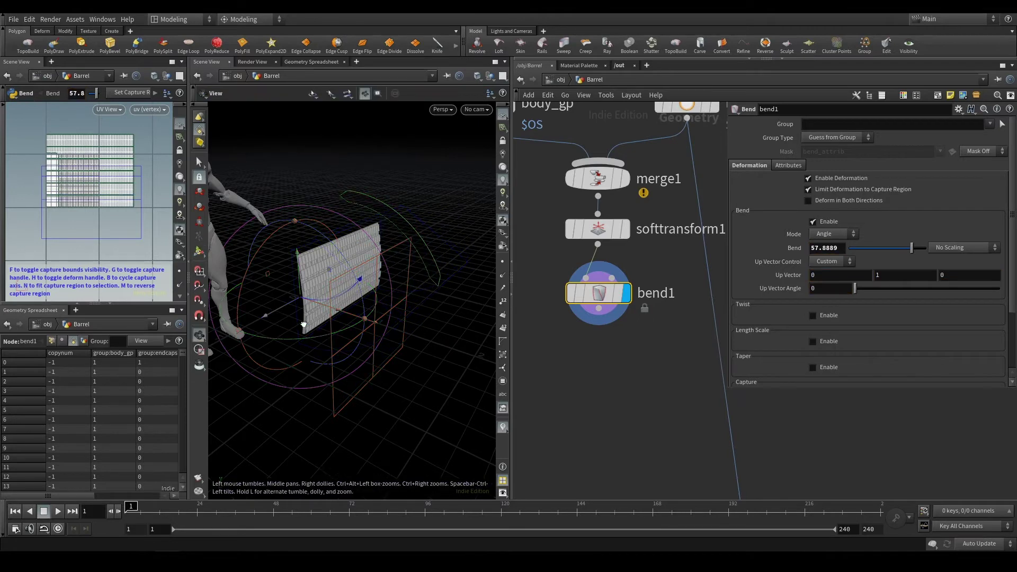
mouse_move(278, 353)
mouse_down()
mouse_move(363, 330)
mouse_move(375, 310)
mouse_move(305, 212)
mouse_up()
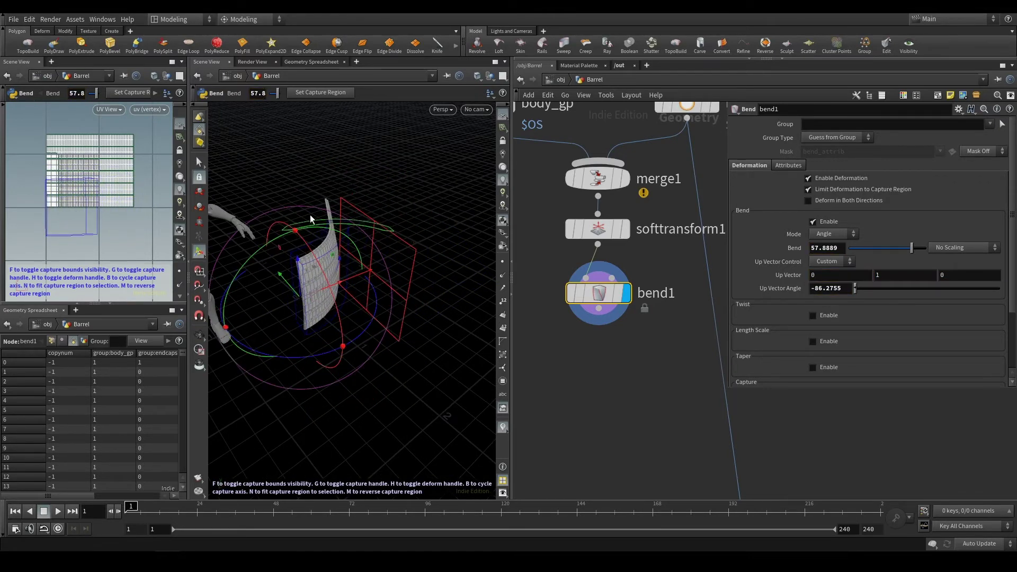
drag(305, 220, 259, 358)
key(space)
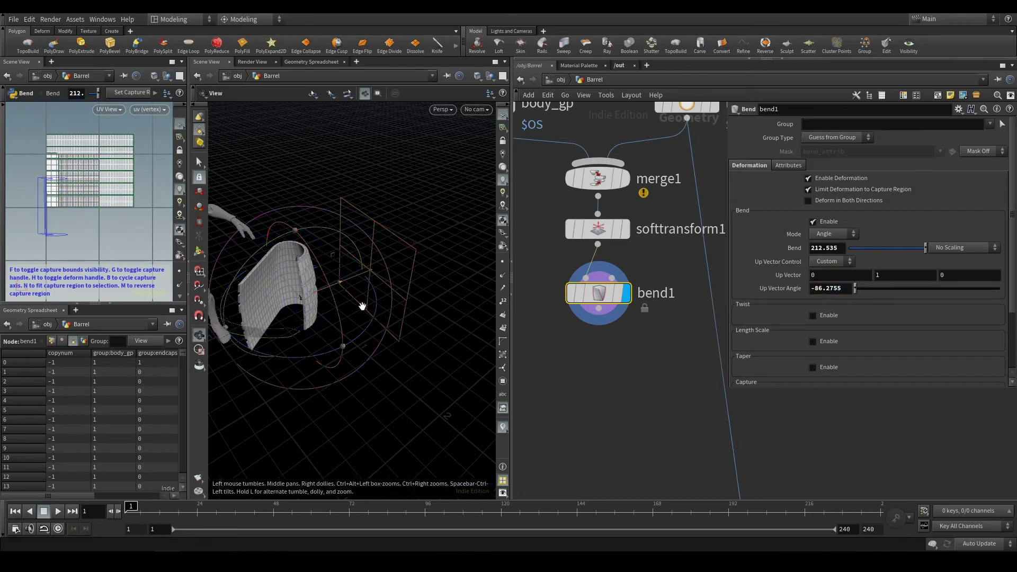
drag(356, 306, 314, 328)
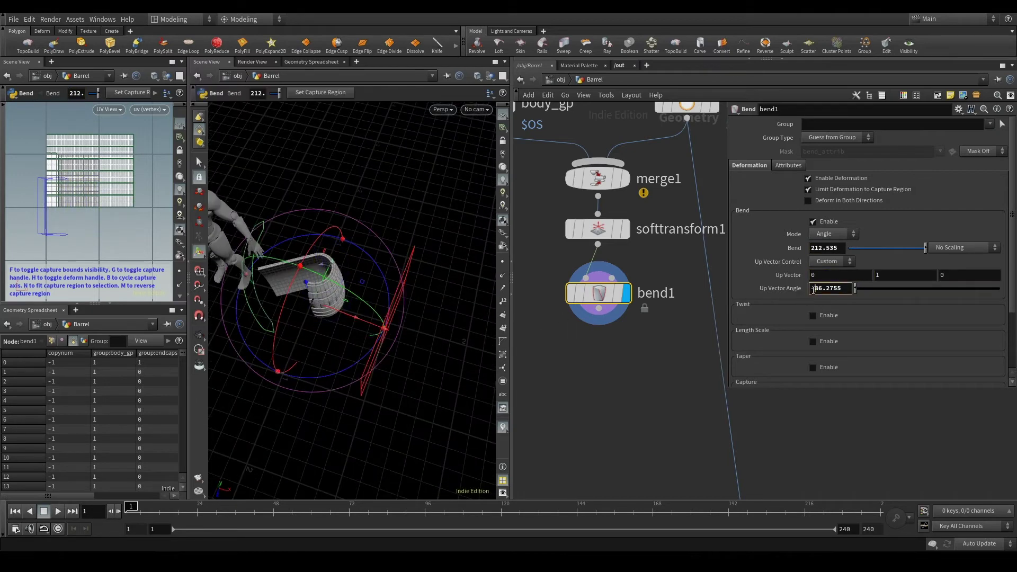
- Set bend1's up vector angle to -90, capture direction 1,0,0 and capture length about 2.72
text(-90)
key(Return)
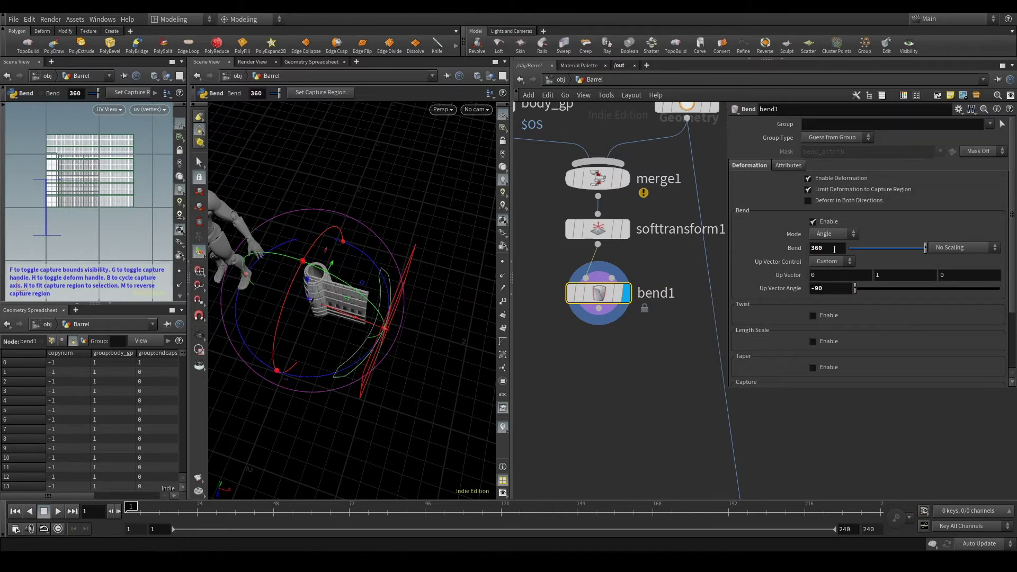
scroll(834, 249, down, 2)
scroll(834, 265, down, 2)
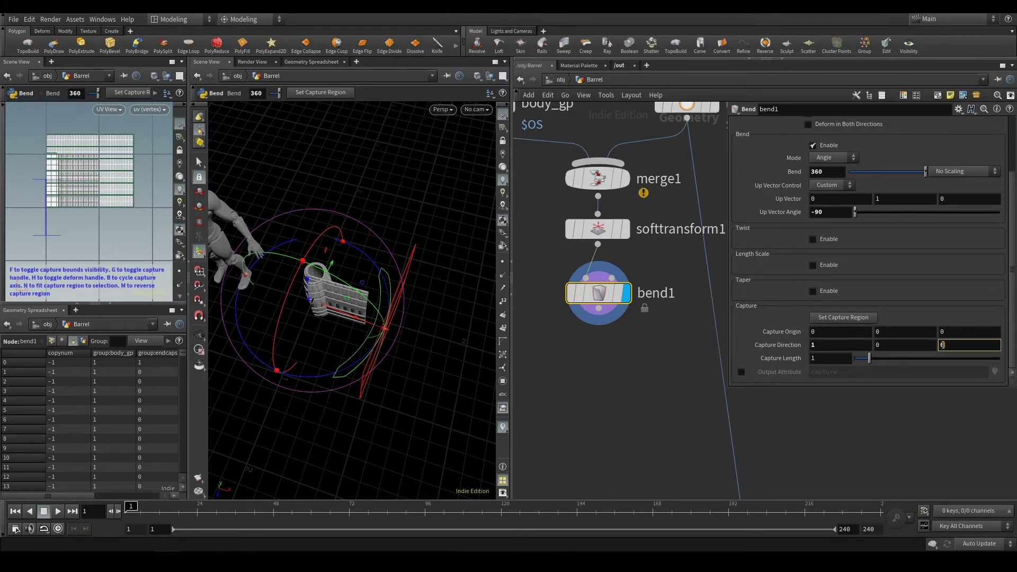
key(Return)
drag(884, 362, 895, 359)
scroll(637, 349, down, 3)
middle_click(604, 318)
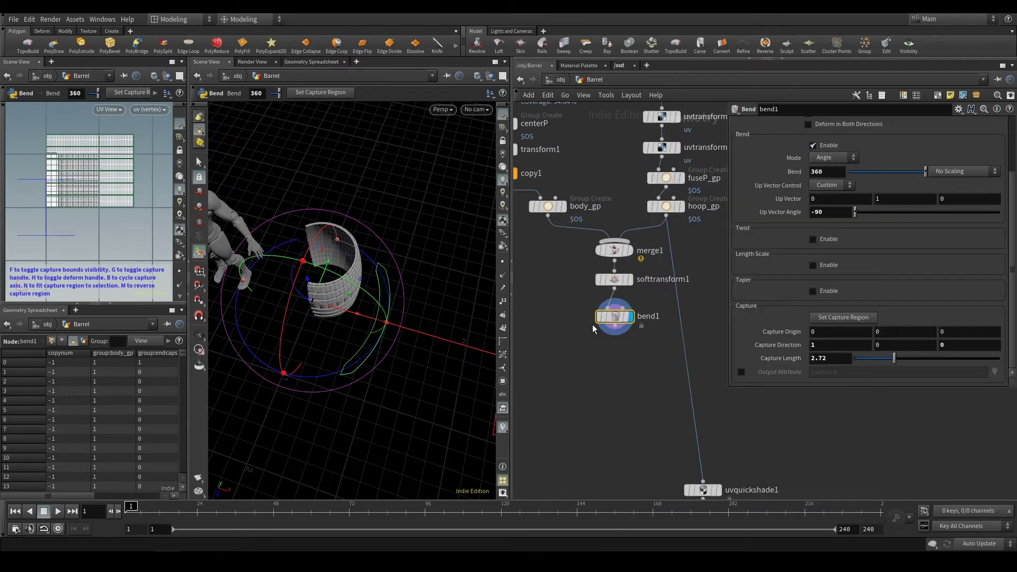
- Copy line2's Length parameter (1.7)
scroll(583, 296, down, 1)
middle_drag(576, 277, 577, 325)
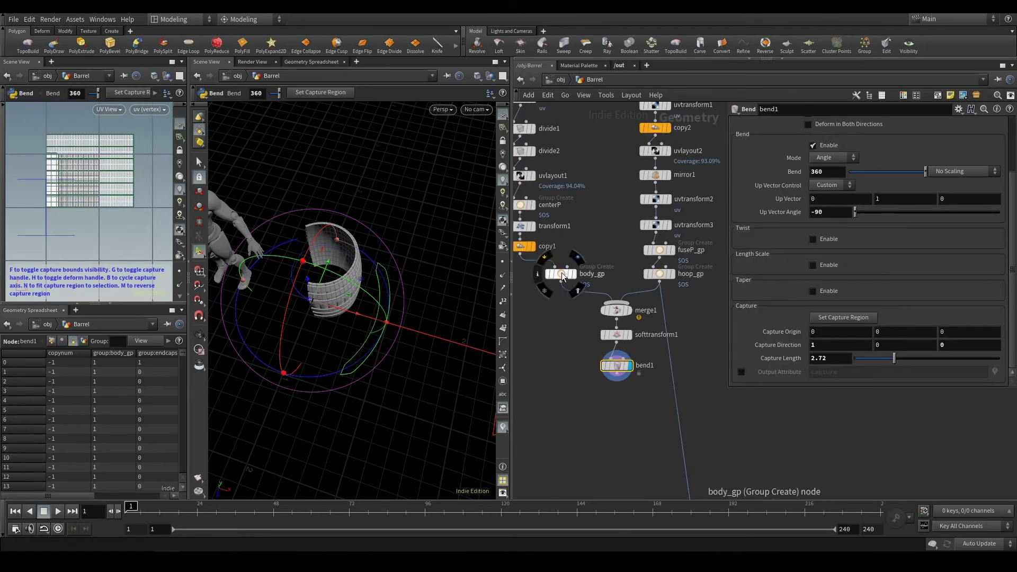
click(562, 277)
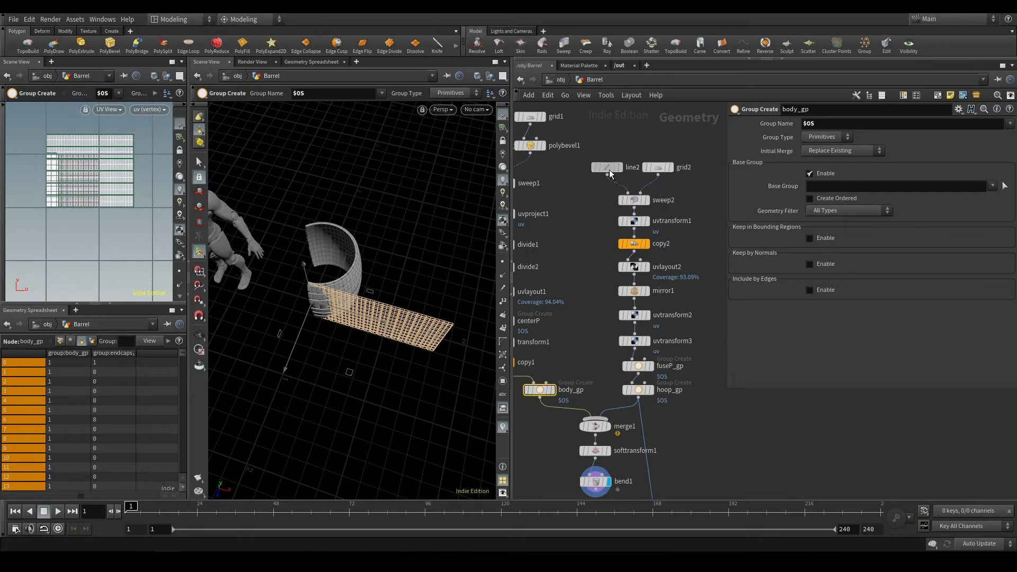
click(607, 167)
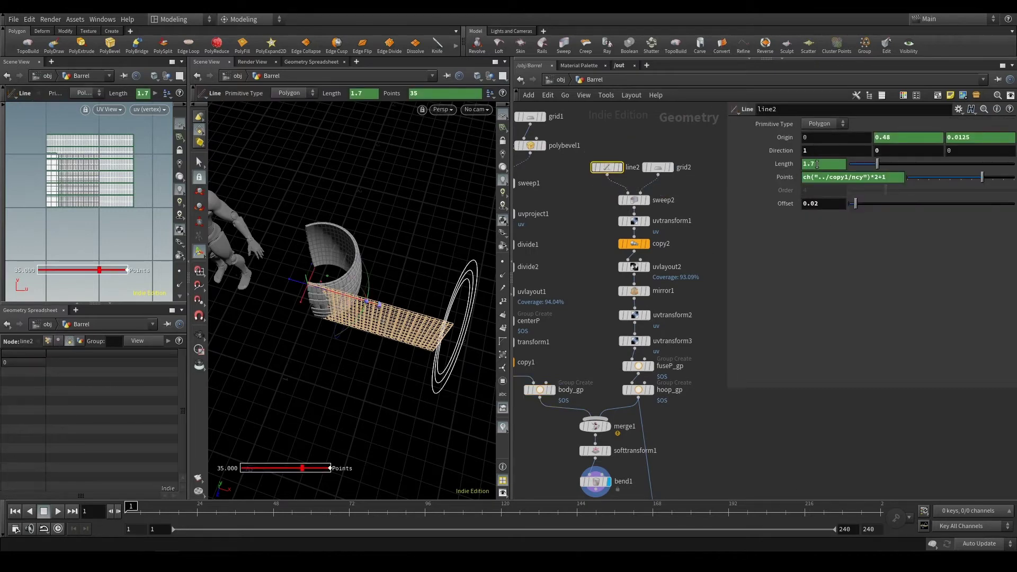
right_click(815, 165)
click(830, 237)
- Paste line2's length as a relative reference into bend1's Capture Length, closing the barrel
middle_drag(697, 436, 703, 338)
click(600, 382)
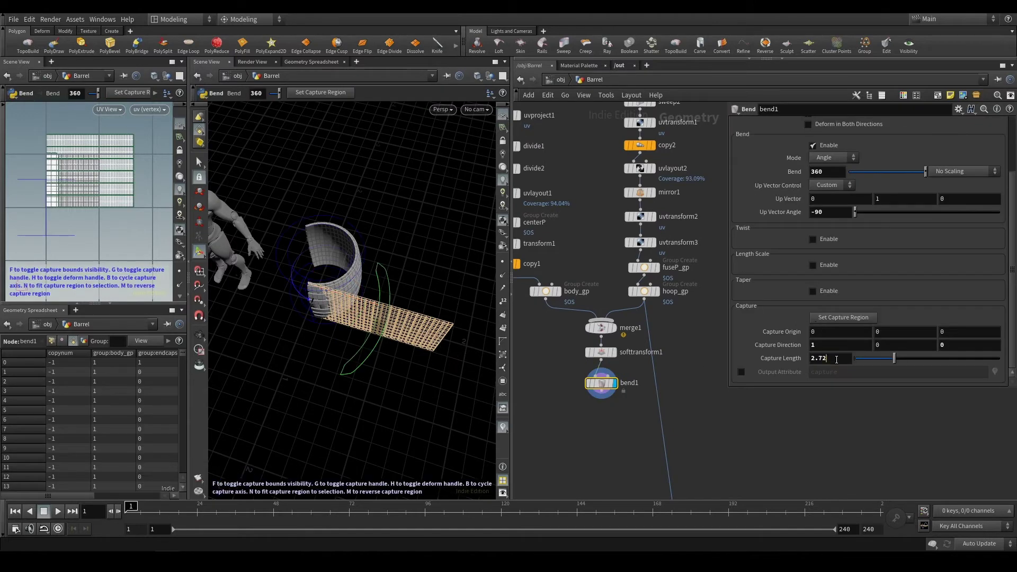
right_click(836, 359)
click(859, 440)
key(Return)
- Check the finished barrel and save the scene as Barrel_B.hiplc
drag(358, 340, 370, 324)
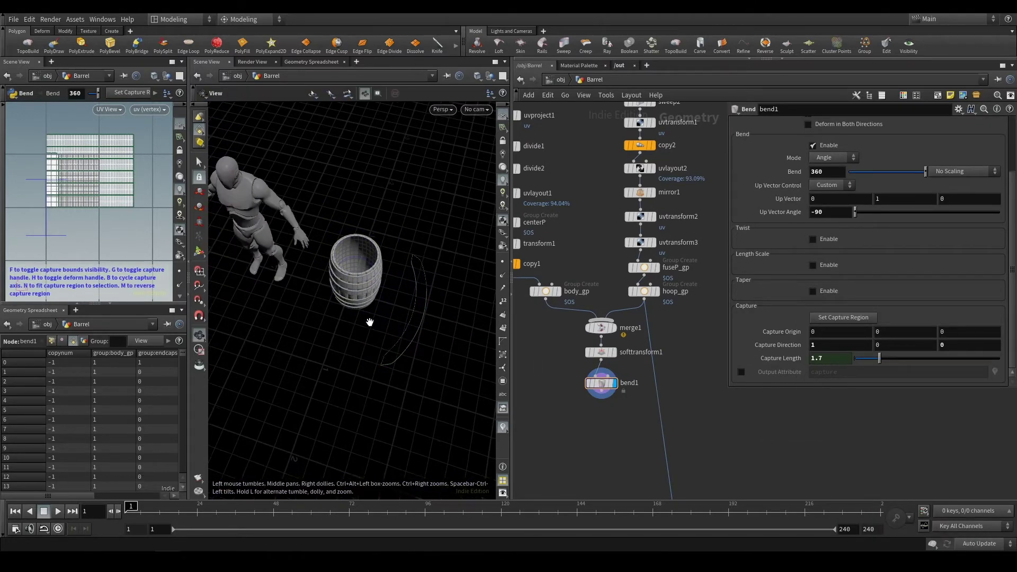
scroll(388, 263, up, 3)
scroll(413, 332, down, 2)
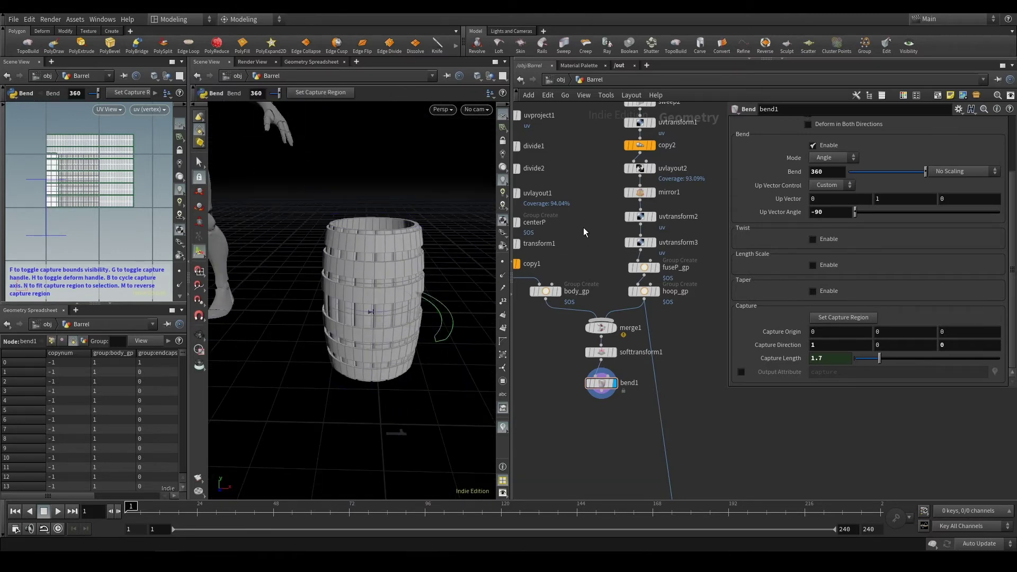
scroll(585, 223, down, 3)
middle_drag(592, 218, 596, 282)
key(ctrl+s)
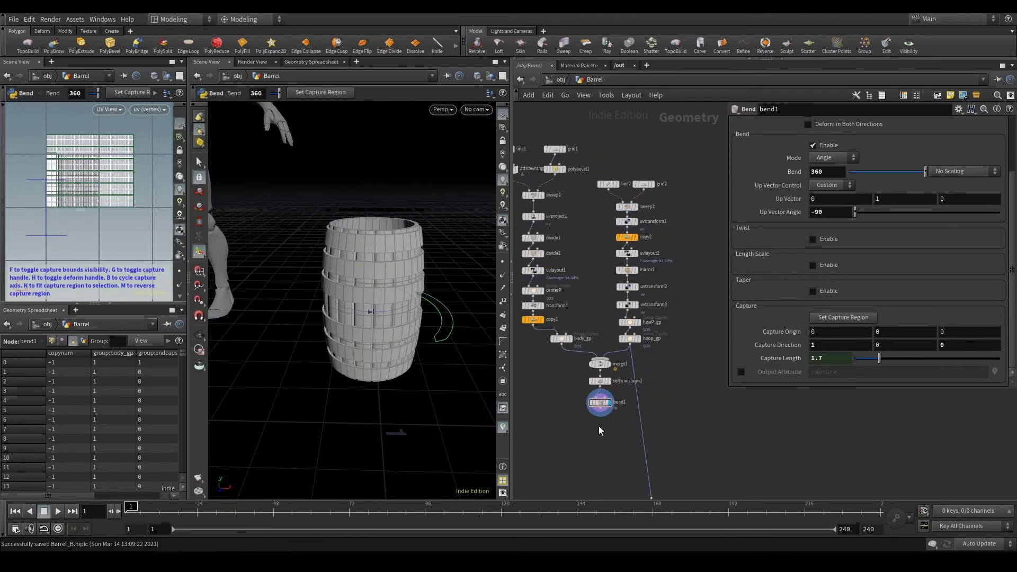
scroll(599, 426, up, 2)
mouse_move(598, 402)
middle_down()
mouse_move(595, 264)
mouse_move(614, 307)
mouse_move(630, 300)
middle_up()
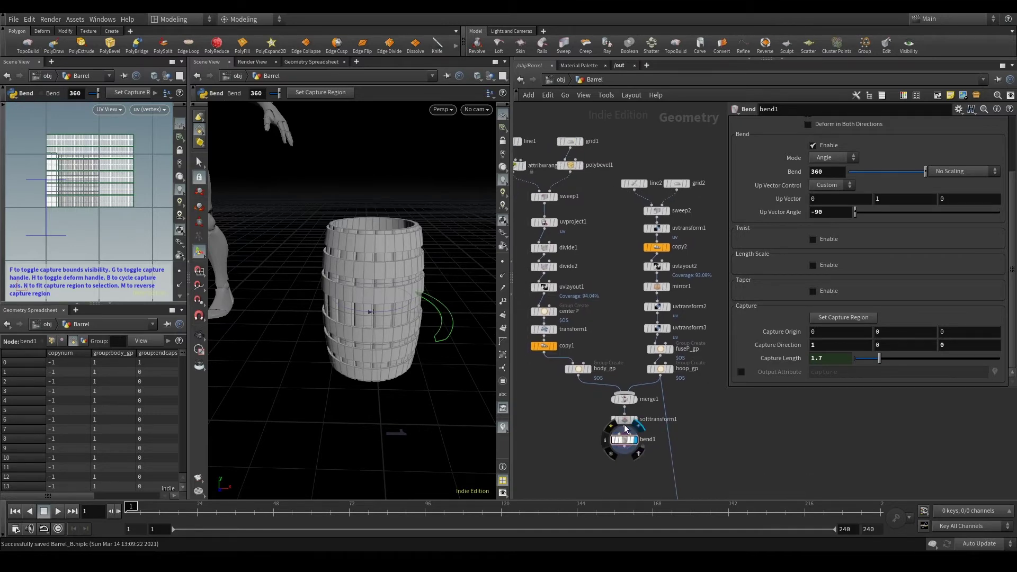
- Raise softtransform1's Translate Z to 0.121 to bulge the barrel
click(624, 419)
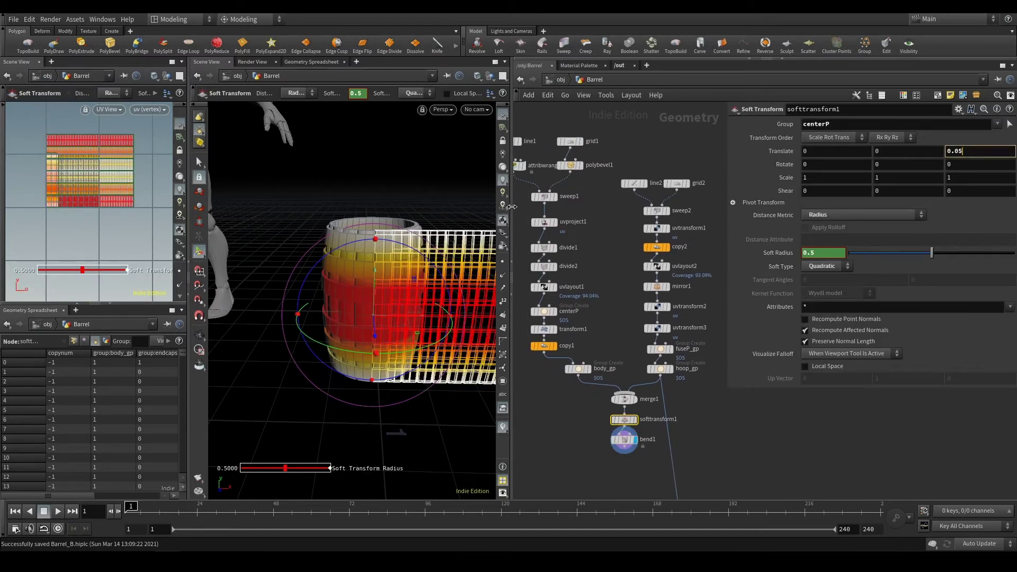
key(Escape)
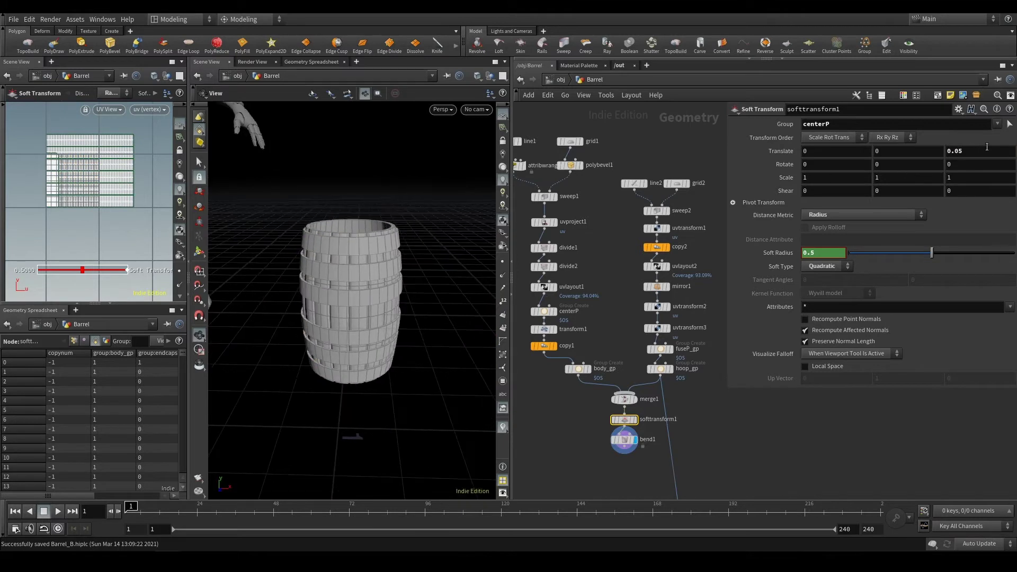
middle_click(980, 151)
middle_drag(980, 150, 993, 173)
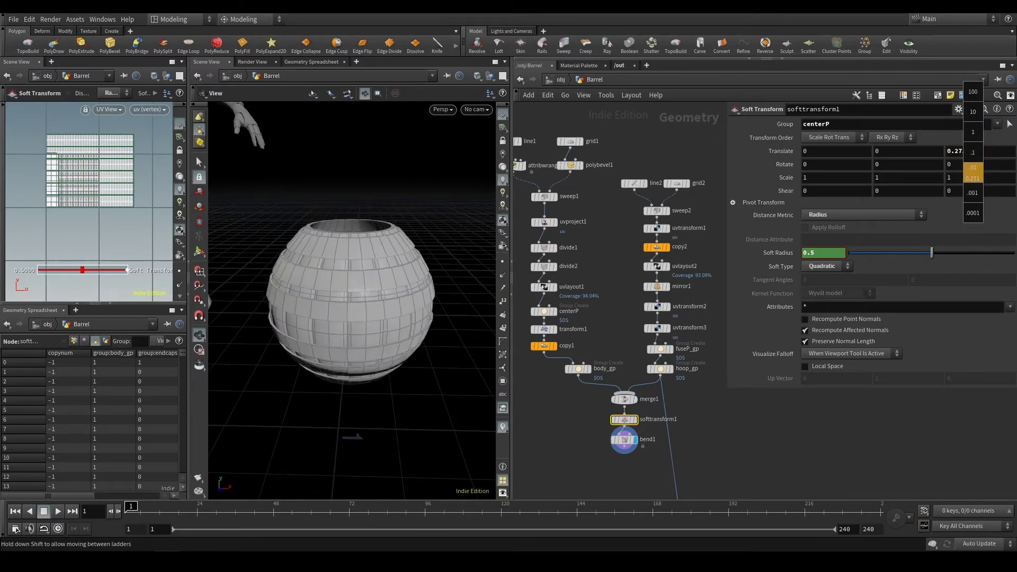
middle_drag(993, 173, 999, 173)
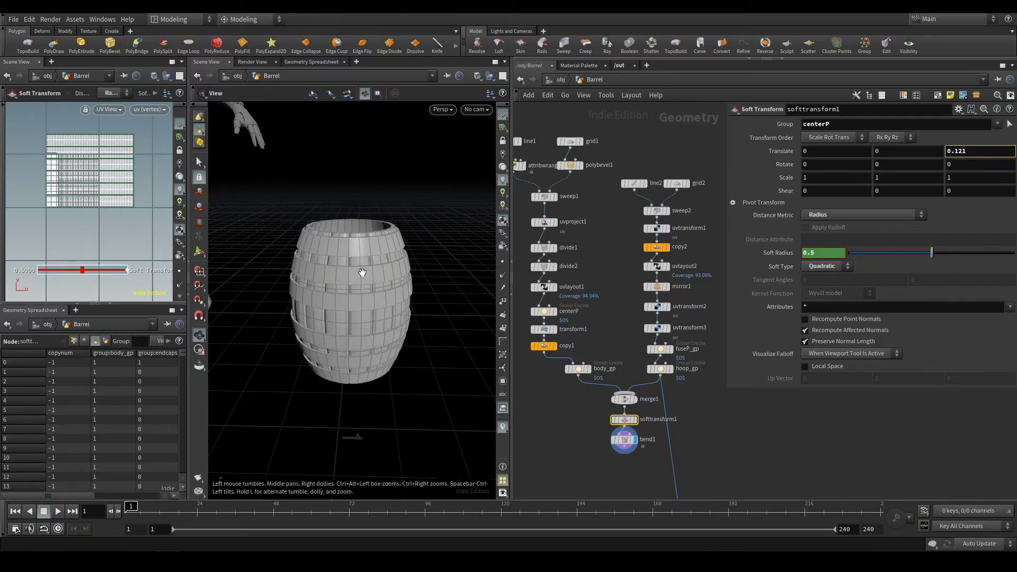
scroll(401, 269, up, 3)
drag(401, 269, 595, 198)
- Size the grid2 hoop profile to 0.015 by 0.06
click(680, 185)
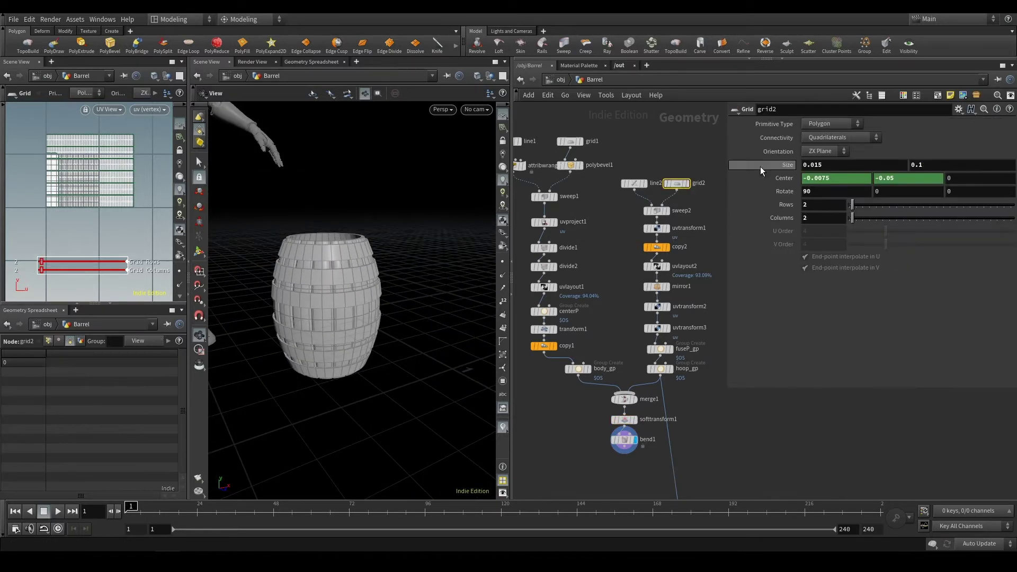
middle_drag(846, 165, 781, 208)
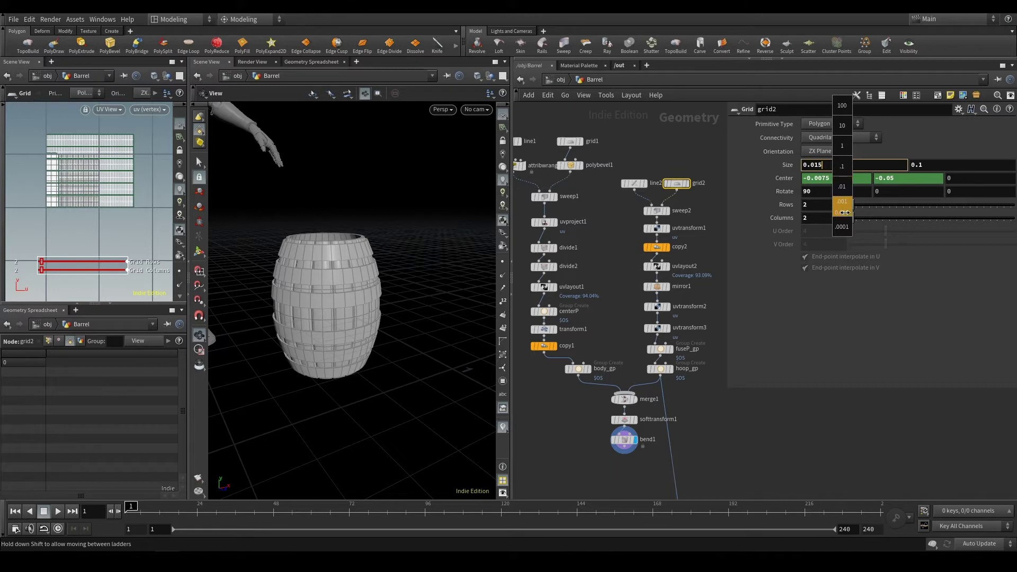
middle_drag(781, 207, 847, 208)
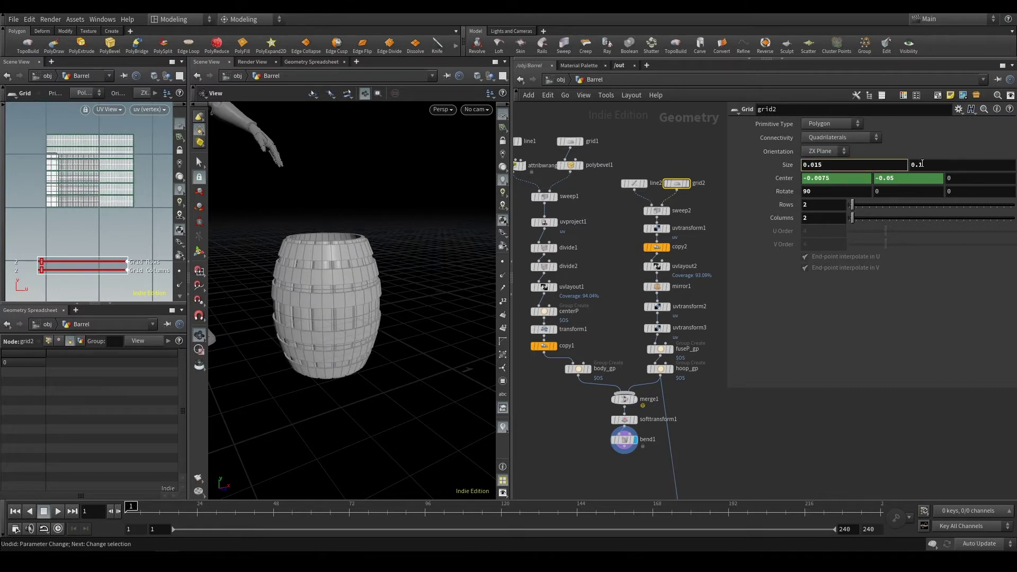
mouse_move(923, 165)
middle_down()
mouse_move(927, 185)
mouse_move(899, 184)
middle_up()
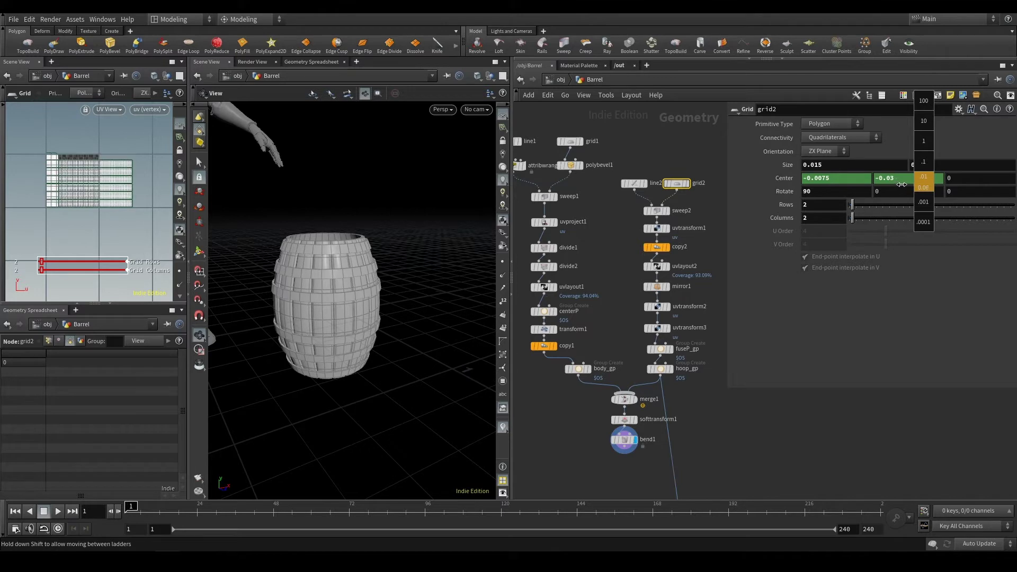
middle_drag(902, 184, 928, 165)
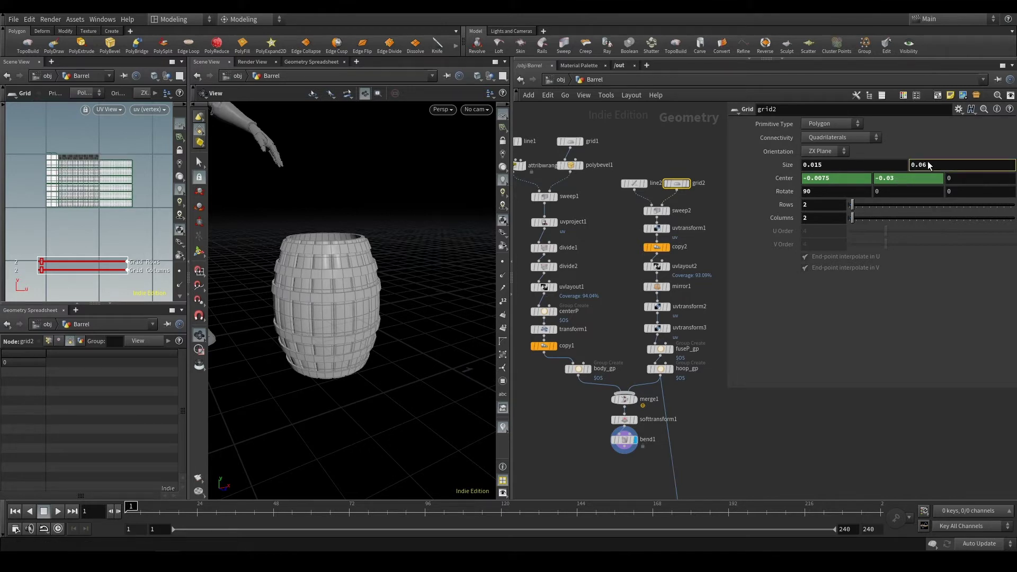
- Set copy2's Translate Y to -0.119 to space the hoops
click(657, 246)
middle_drag(904, 189, 953, 222)
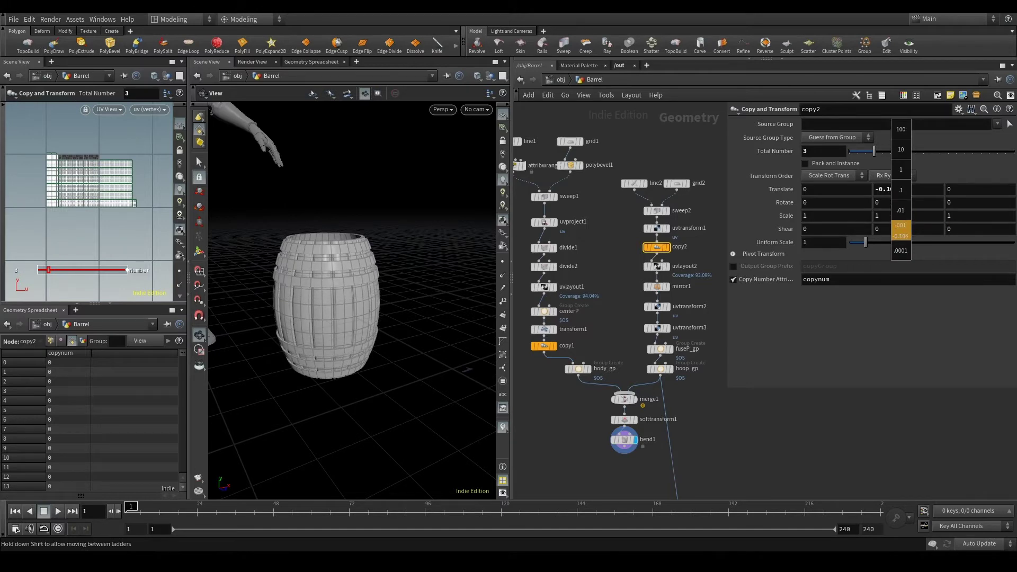
middle_drag(953, 222, 980, 222)
mouse_move(333, 323)
mouse_down()
mouse_move(398, 314)
mouse_move(391, 329)
mouse_move(403, 308)
mouse_up()
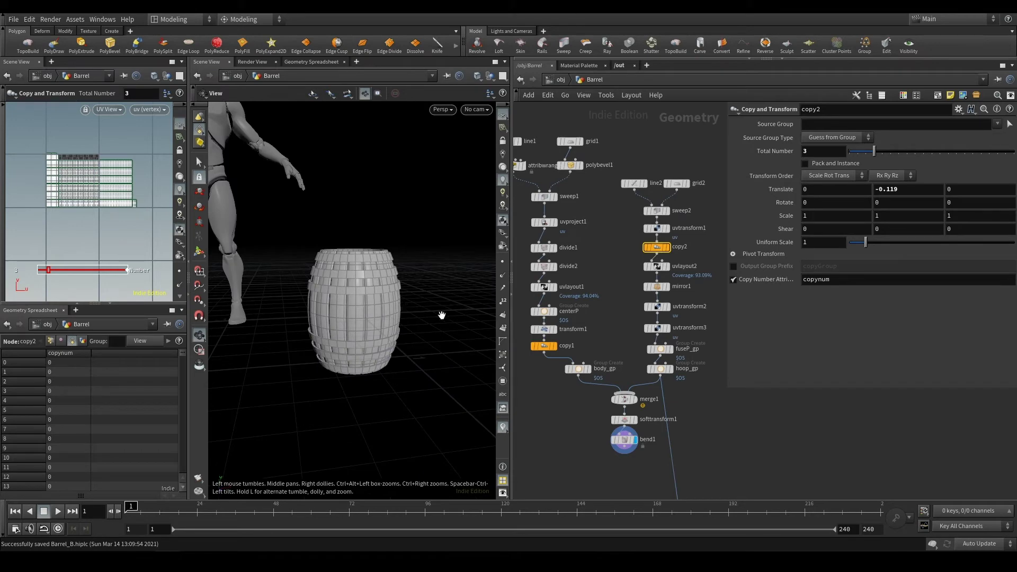
- Select bend1 and bring fuse1 into view in the network
middle_drag(604, 438, 605, 348)
scroll(630, 349, up, 3)
click(631, 364)
key(Escape)
click(631, 350)
middle_drag(619, 408, 602, 361)
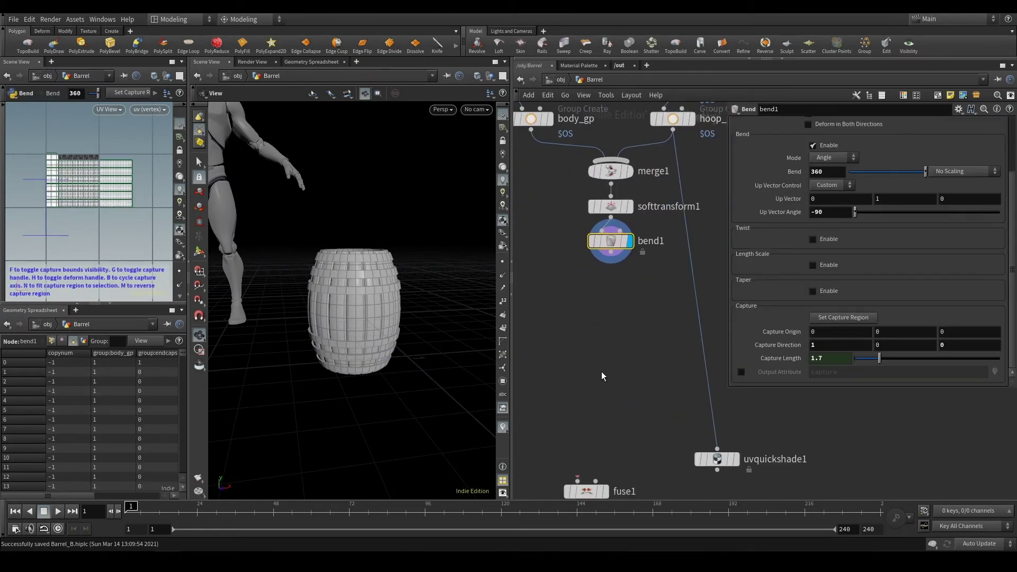
- Wire bend1 into fuse1 and restrict fusing to the fuseP_gp group
drag(587, 491, 610, 290)
scroll(611, 305, up, 2)
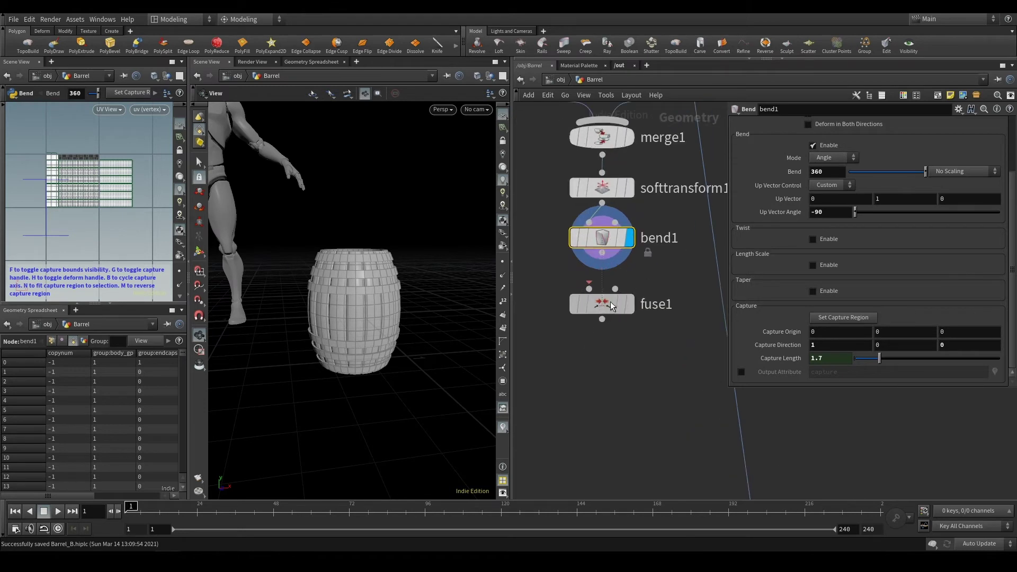
drag(602, 253, 601, 291)
click(602, 304)
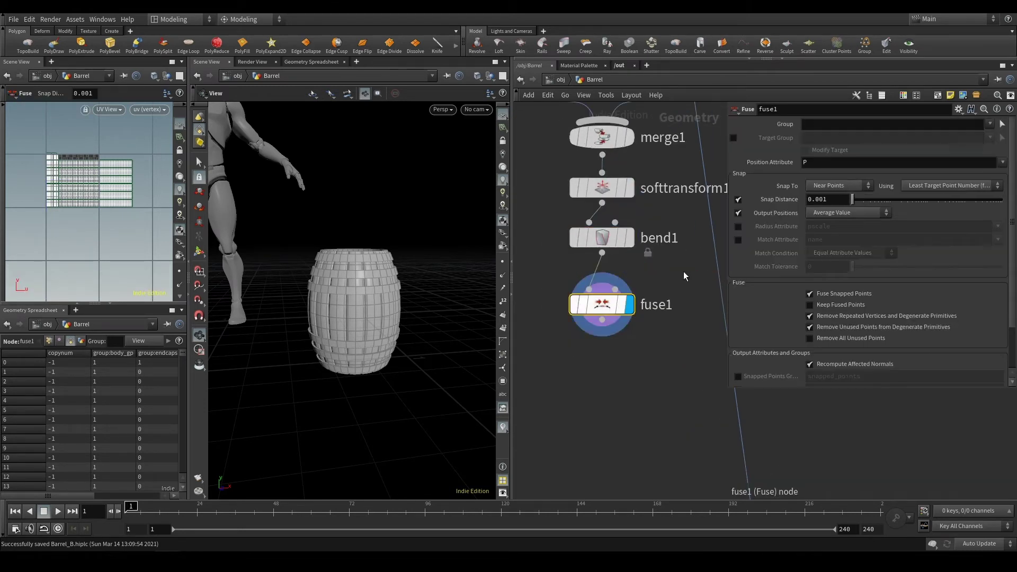
click(988, 124)
click(972, 148)
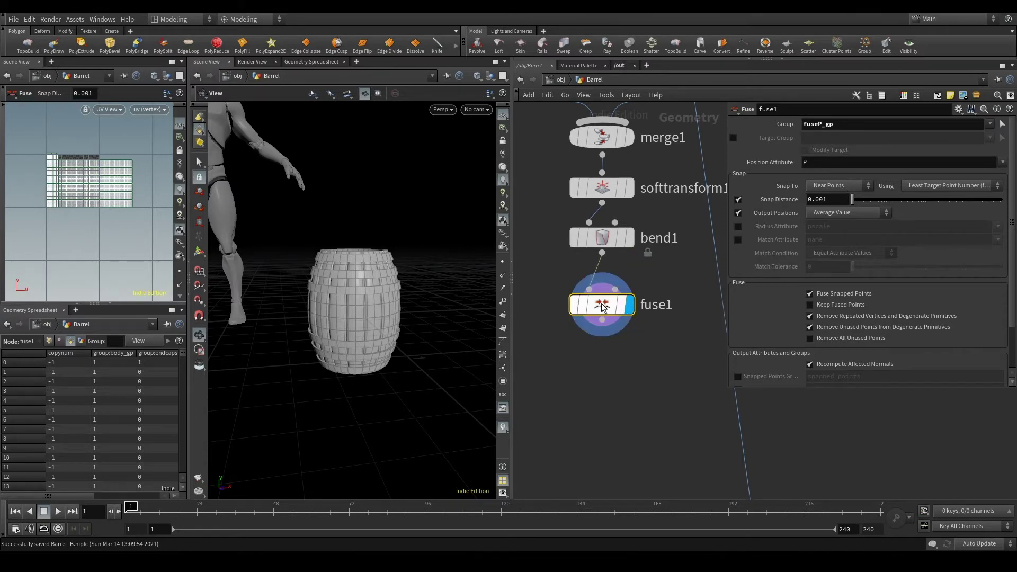
- Switch the viewport to Smooth Shaded to view the barrel
scroll(356, 333, up, 3)
drag(355, 334, 365, 318)
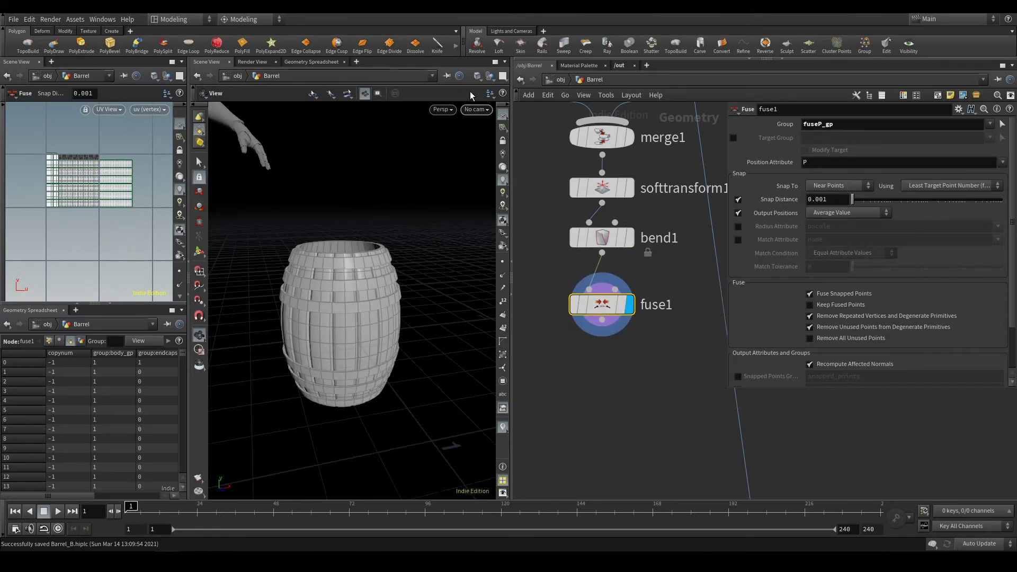
click(478, 75)
click(485, 173)
drag(357, 297, 386, 303)
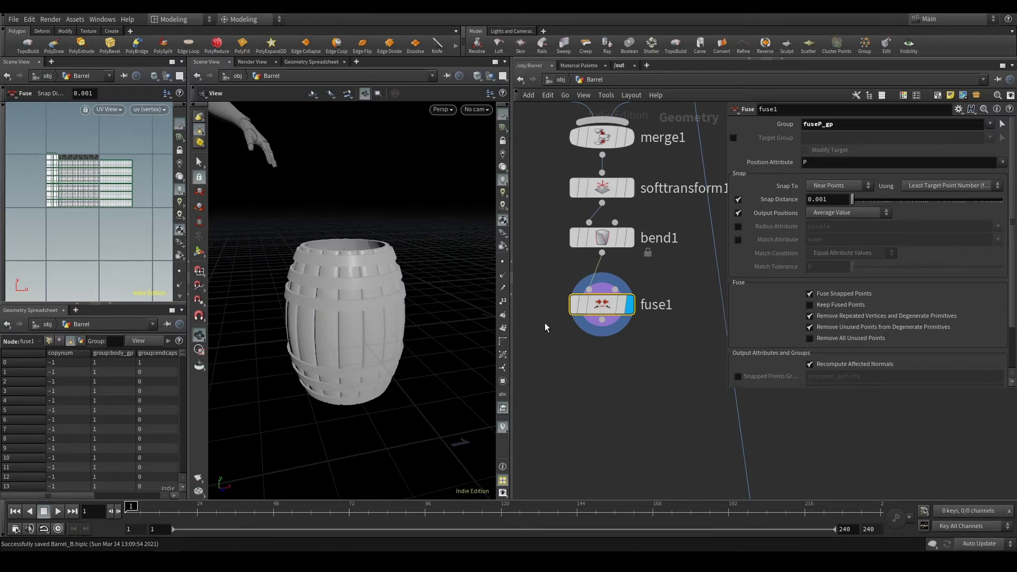
- Add a Normal node below fuse1 via the 'normal' node search
key(Tab)
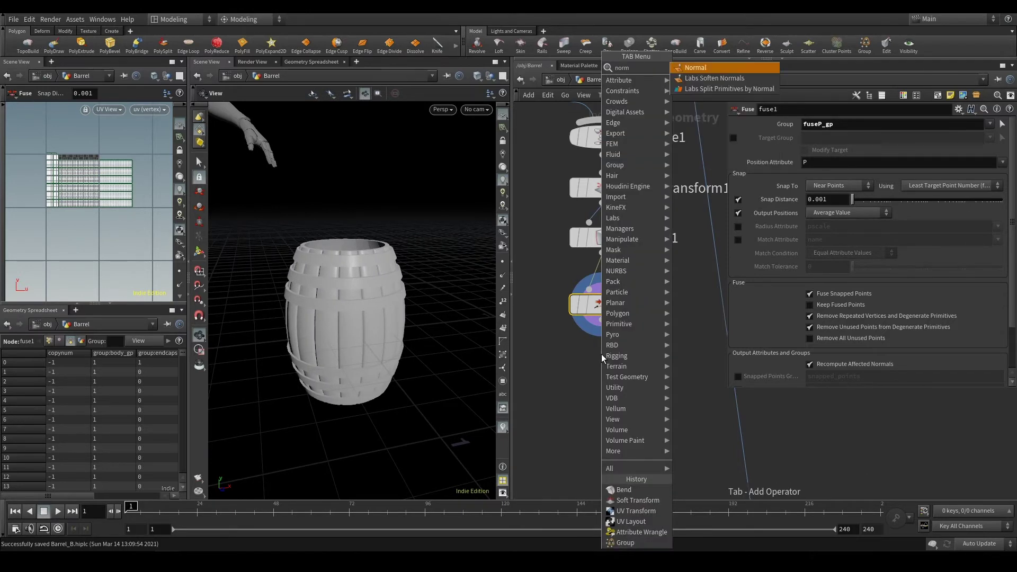
text(normal)
key(Return)
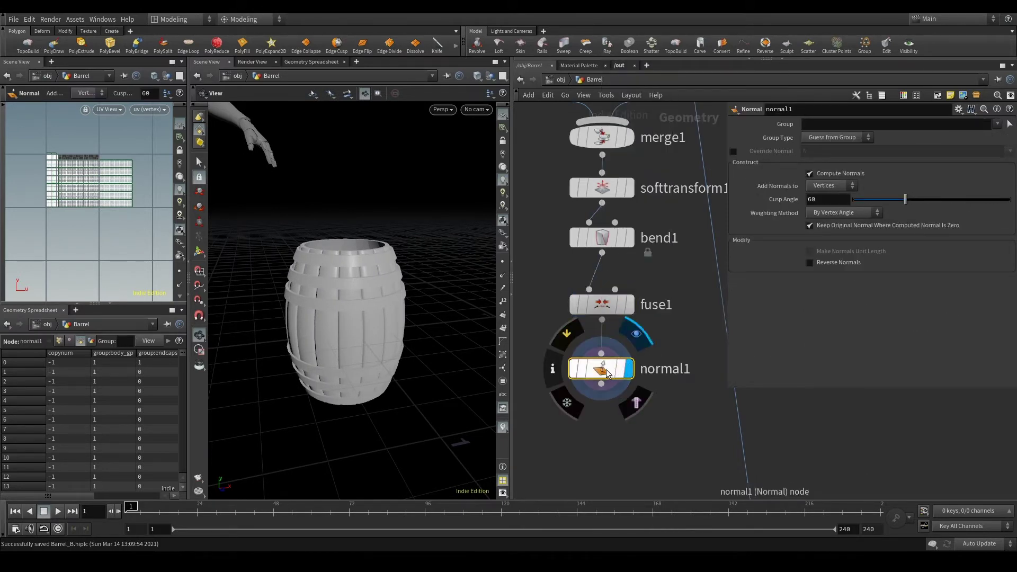
- Bypass fuse1 and inspect normals and point numbers on normal1's output
click(627, 368)
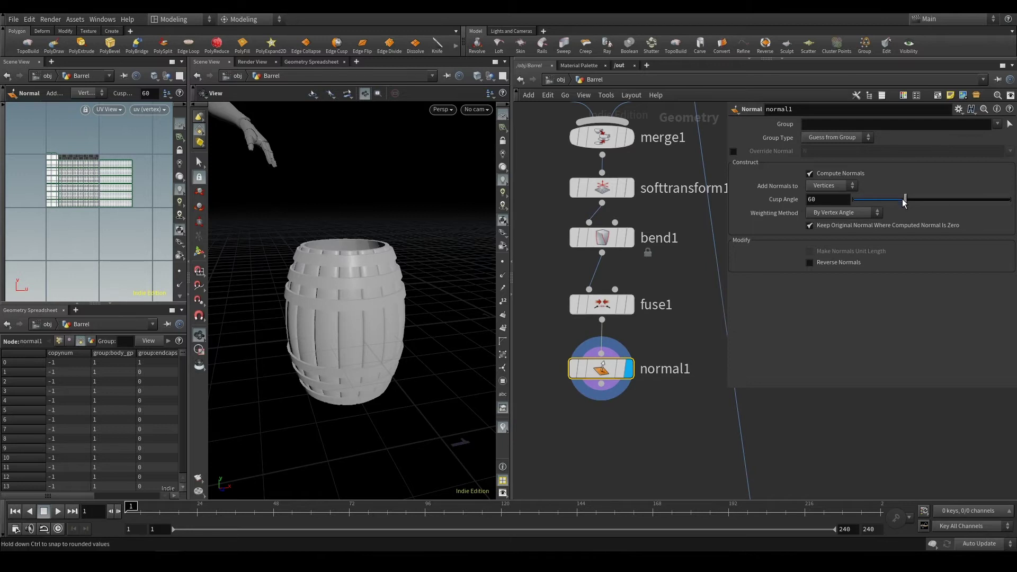
click(574, 268)
scroll(394, 288, up, 3)
scroll(339, 268, up, 3)
scroll(339, 268, up, 3)
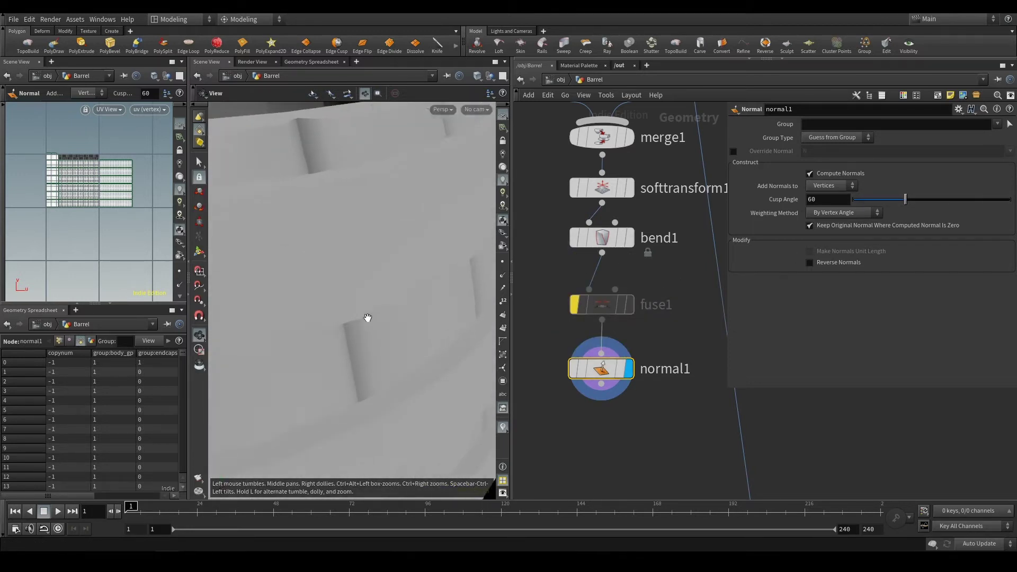
scroll(363, 310, down, 3)
click(506, 275)
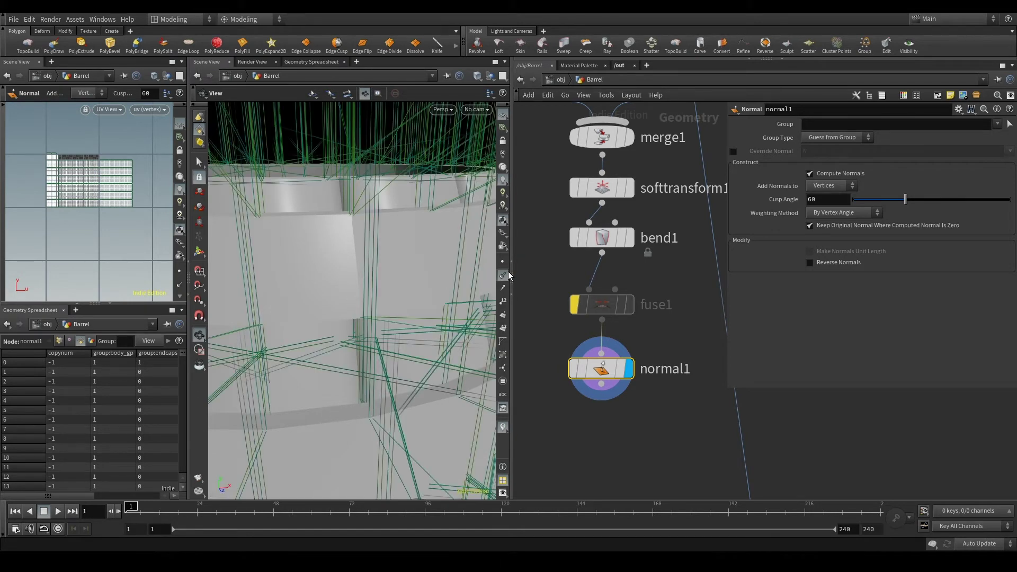
click(503, 274)
click(502, 301)
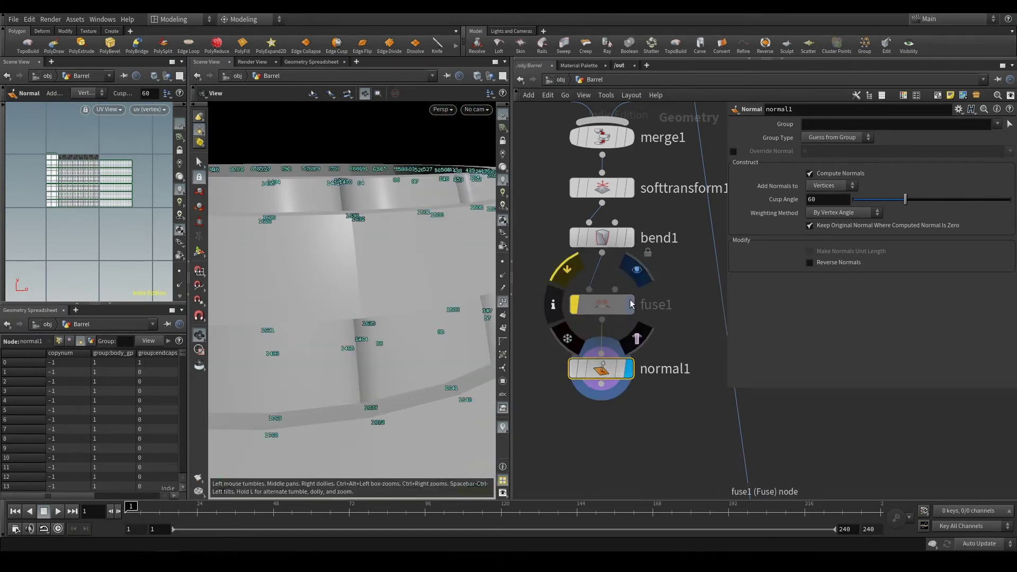
- Re-enable and display fuse1, delete normal1, and hide point numbers
click(576, 263)
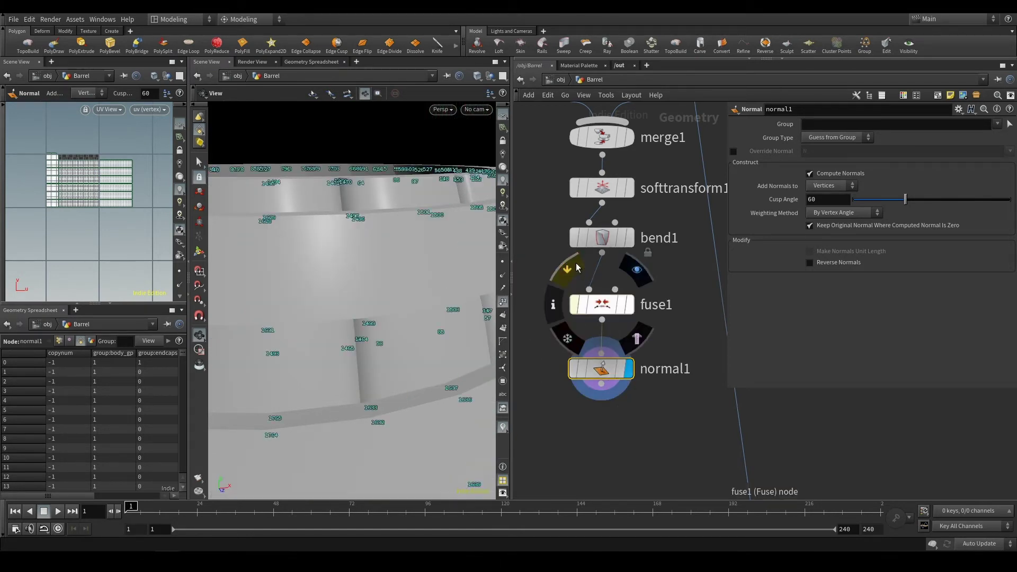
click(609, 310)
click(604, 369)
key(BackSpace)
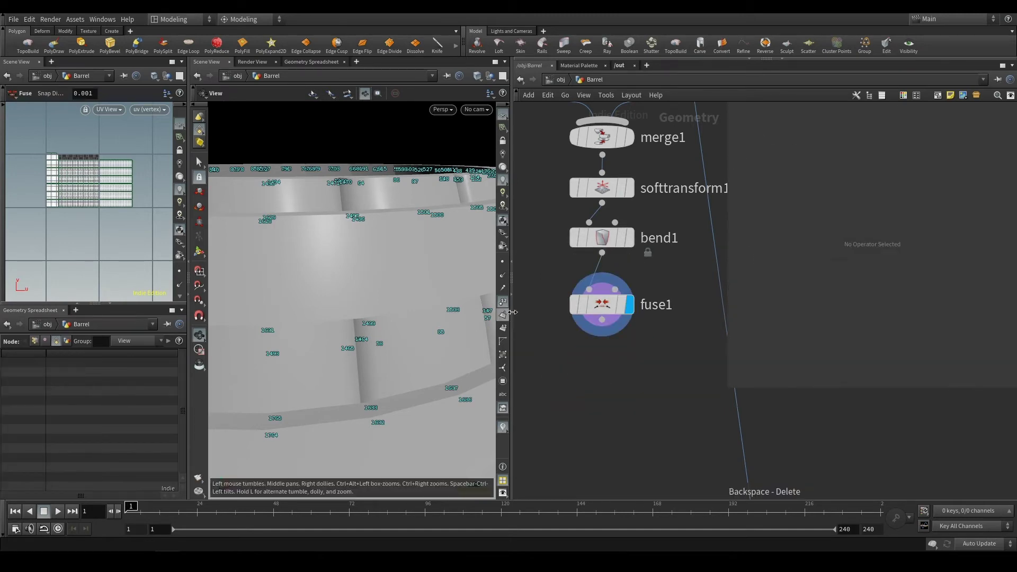
click(502, 301)
scroll(386, 294, down, 5)
scroll(390, 299, down, 4)
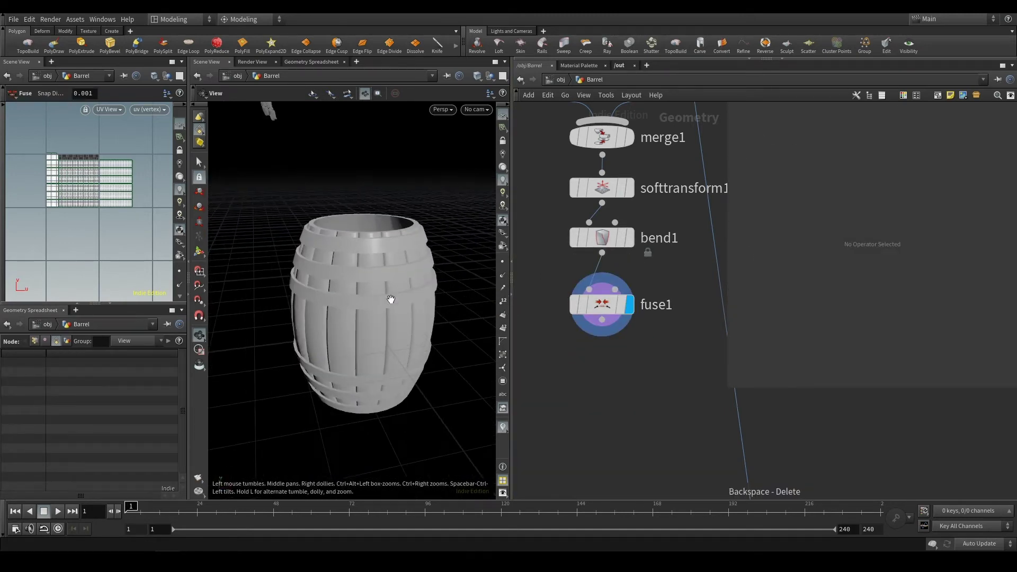
- Check fuseP_gp, redisplay the fused barrel, save, and wire fuse1 into uvquickshade1
click(601, 304)
drag(601, 307, 608, 293)
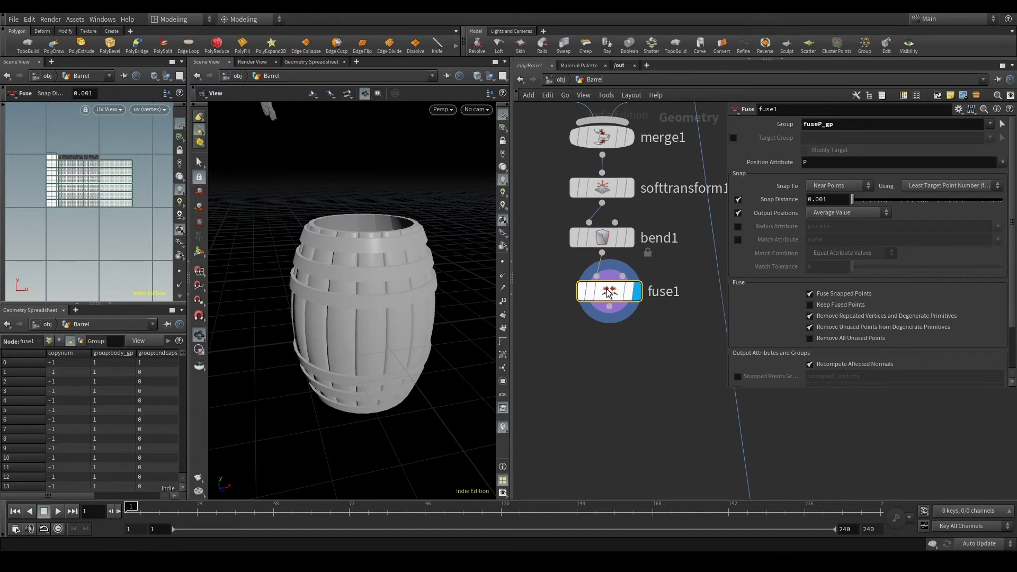
scroll(618, 339, down, 3)
scroll(631, 351, down, 2)
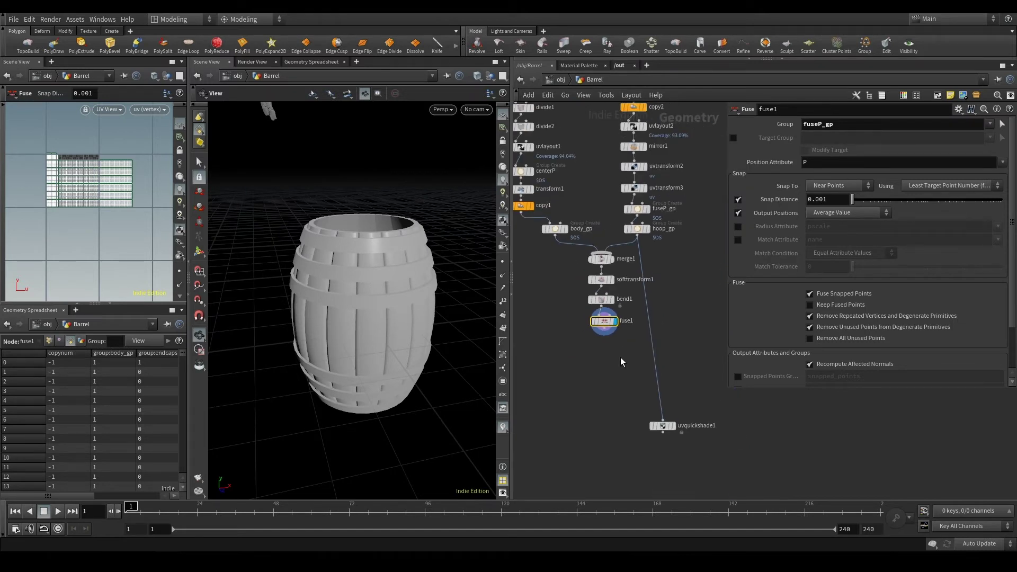
click(643, 209)
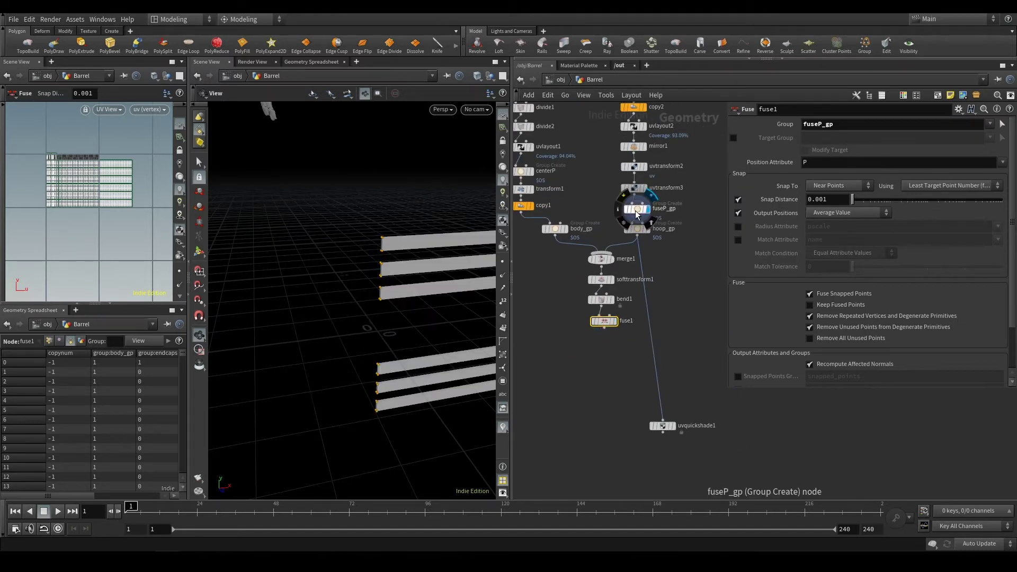
click(634, 210)
click(613, 321)
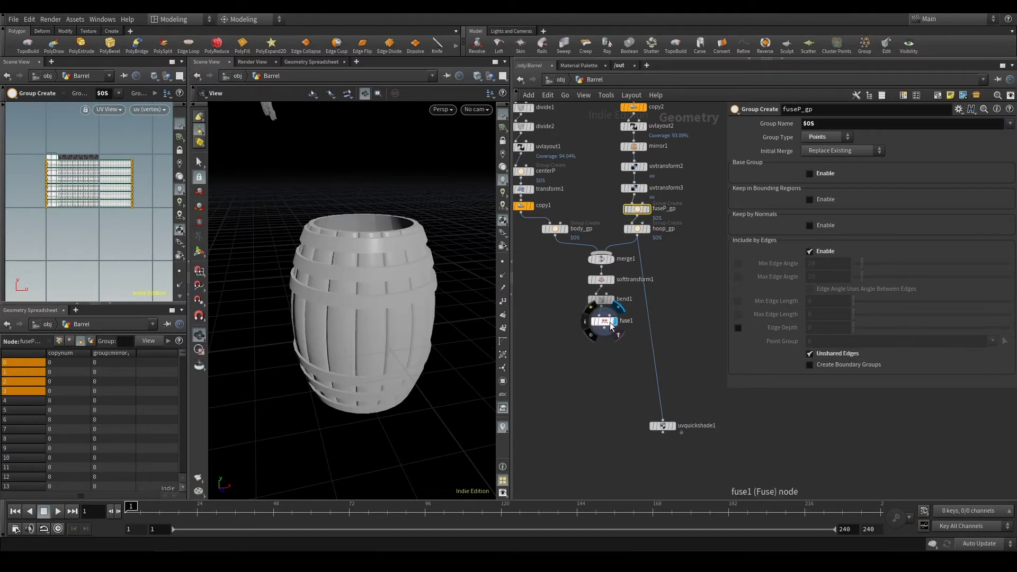
key(ctrl+s)
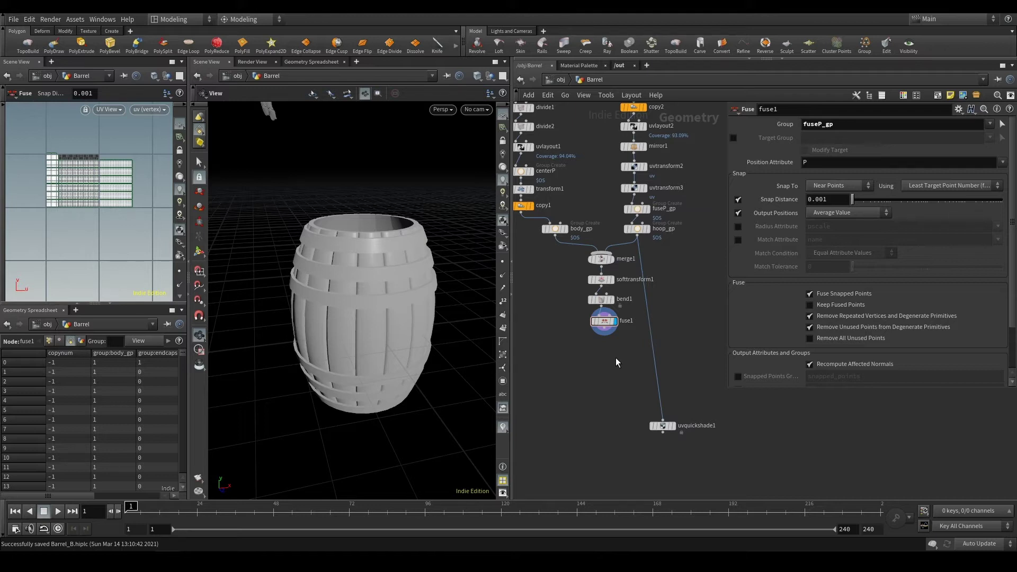
click(606, 332)
click(663, 422)
- Move uvquickshade1 beside fuse1 and display its checker-textured barrel
drag(673, 426, 675, 347)
click(672, 342)
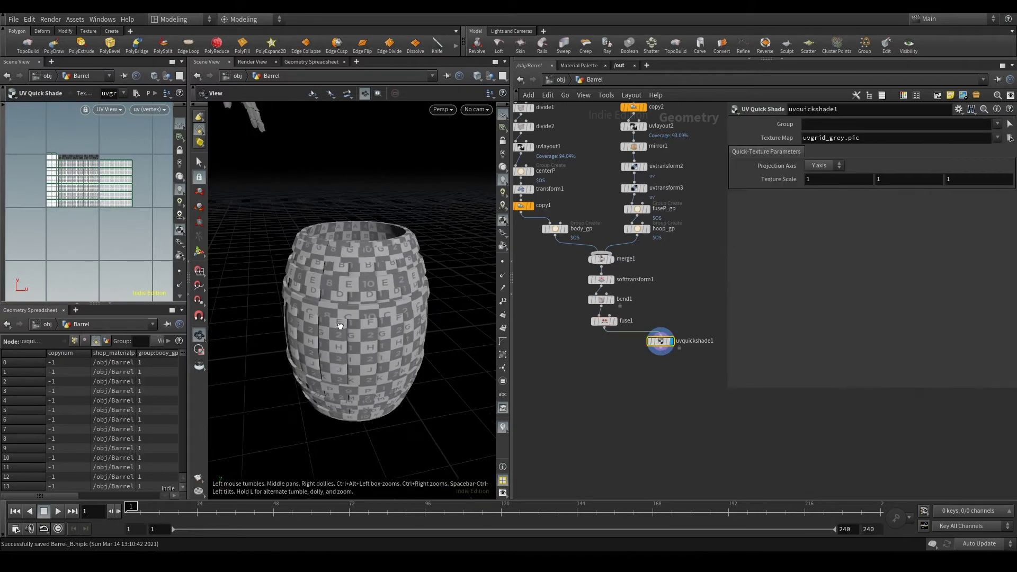
key(h)
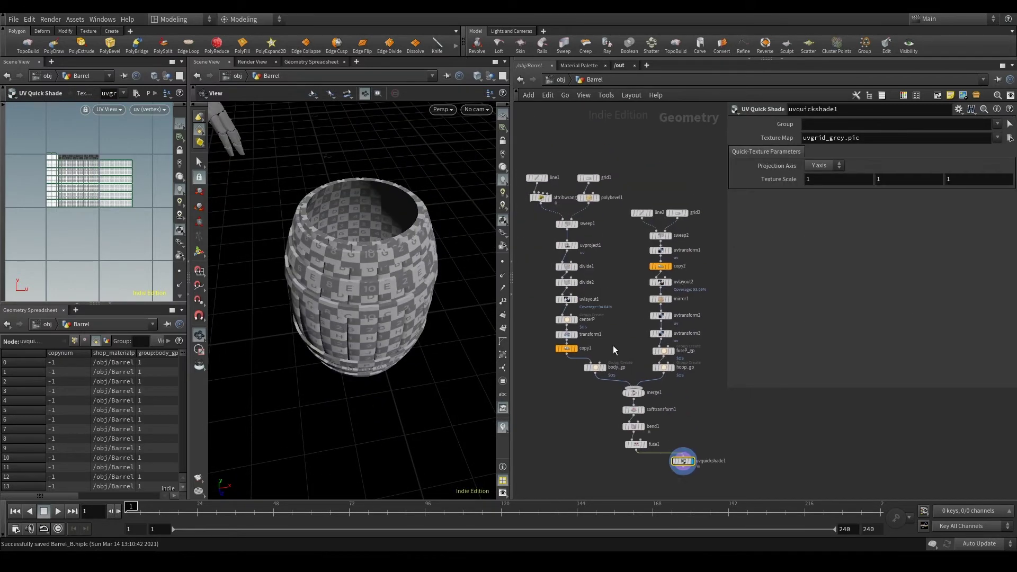
- Change copy1's Total Number from 17 to 22 staves
click(562, 353)
click(822, 151)
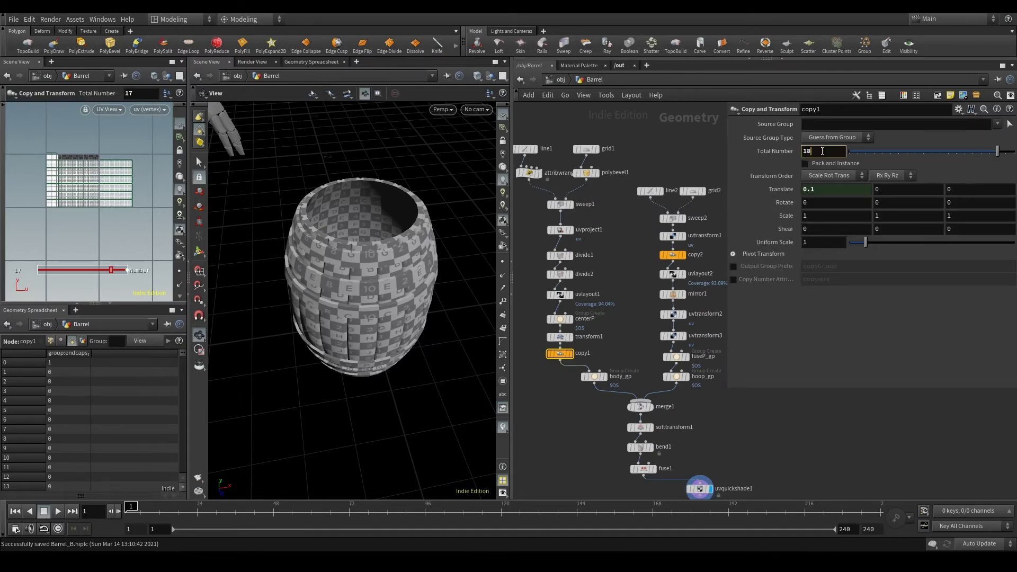
scroll(822, 151, up, 3)
scroll(822, 151, up, 5)
scroll(822, 151, up, 7)
scroll(822, 151, down, 3)
scroll(822, 151, down, 4)
scroll(822, 151, down, 5)
scroll(822, 151, down, 6)
scroll(822, 151, down, 3)
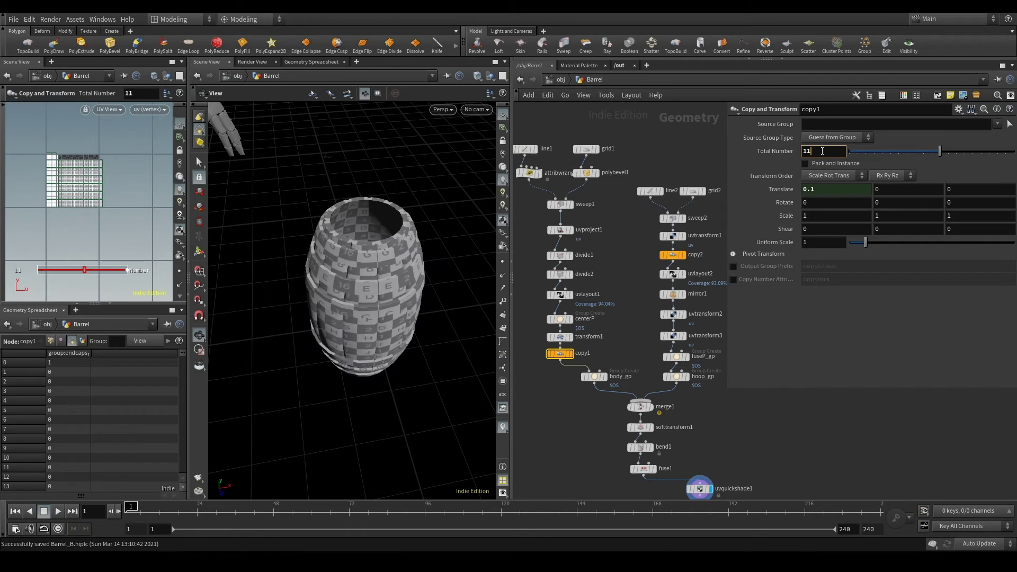
scroll(822, 151, down, 2)
scroll(822, 151, up, 2)
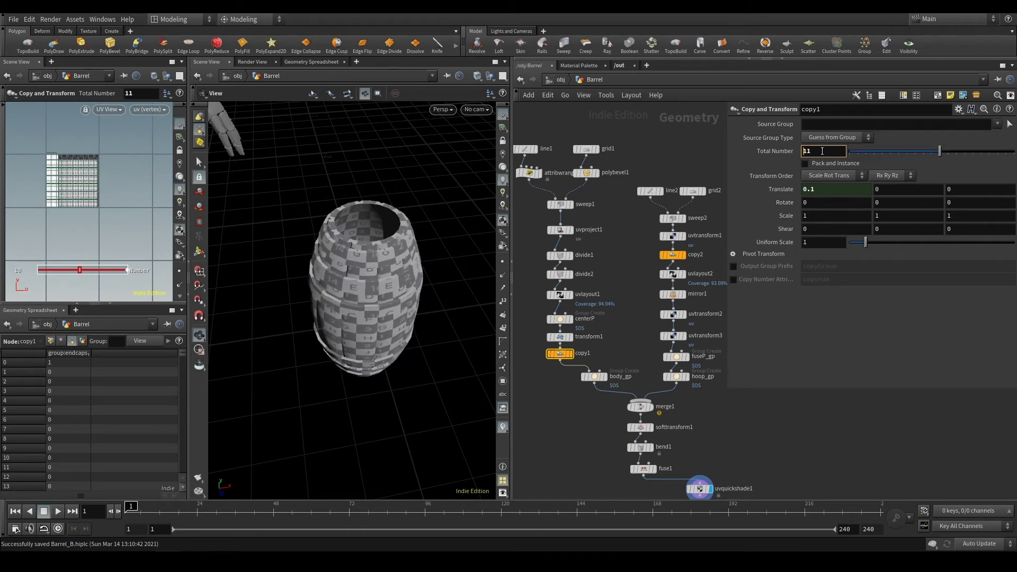
scroll(822, 151, up, 3)
scroll(822, 151, up, 2)
scroll(822, 151, up, 3)
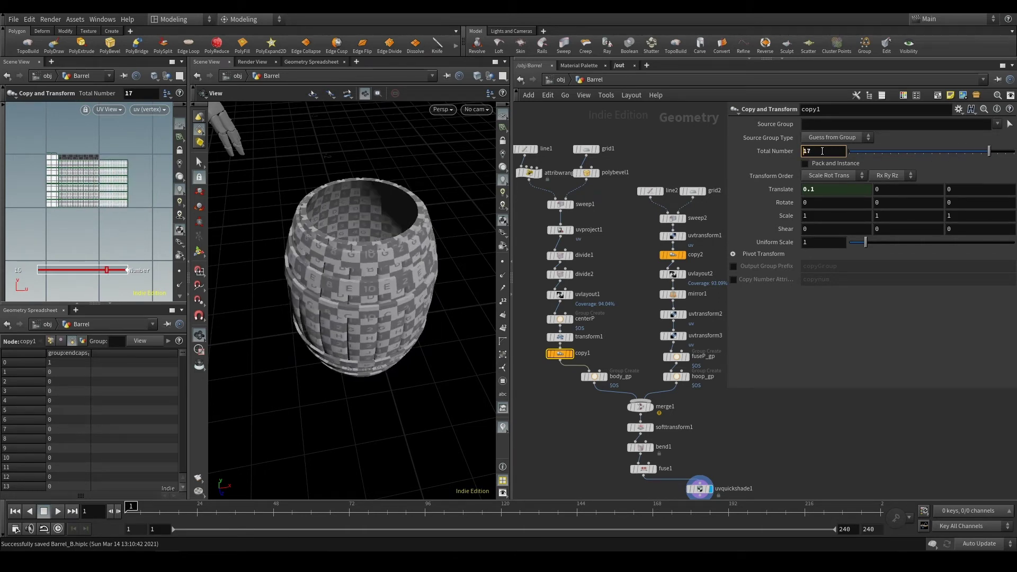
scroll(822, 151, up, 3)
drag(470, 301, 422, 339)
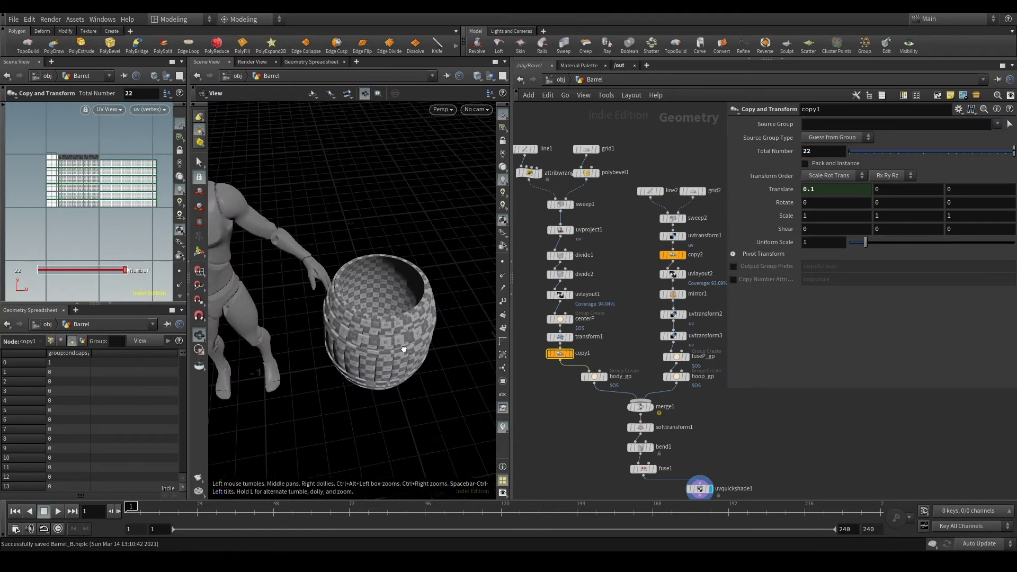
- Set grid1's stave profile Size X to 0.15, giving 0.15 by 0.025
click(585, 148)
mouse_move(829, 166)
middle_down()
mouse_move(917, 175)
mouse_move(829, 181)
mouse_move(930, 183)
middle_up()
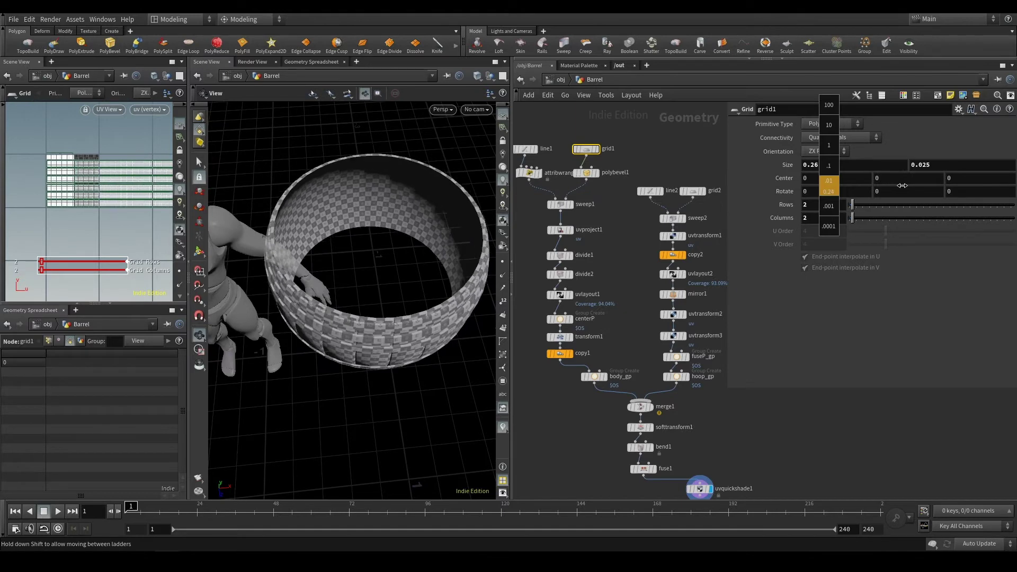
middle_drag(930, 184, 874, 184)
mouse_move(477, 254)
mouse_down()
mouse_move(420, 304)
mouse_move(410, 241)
mouse_up()
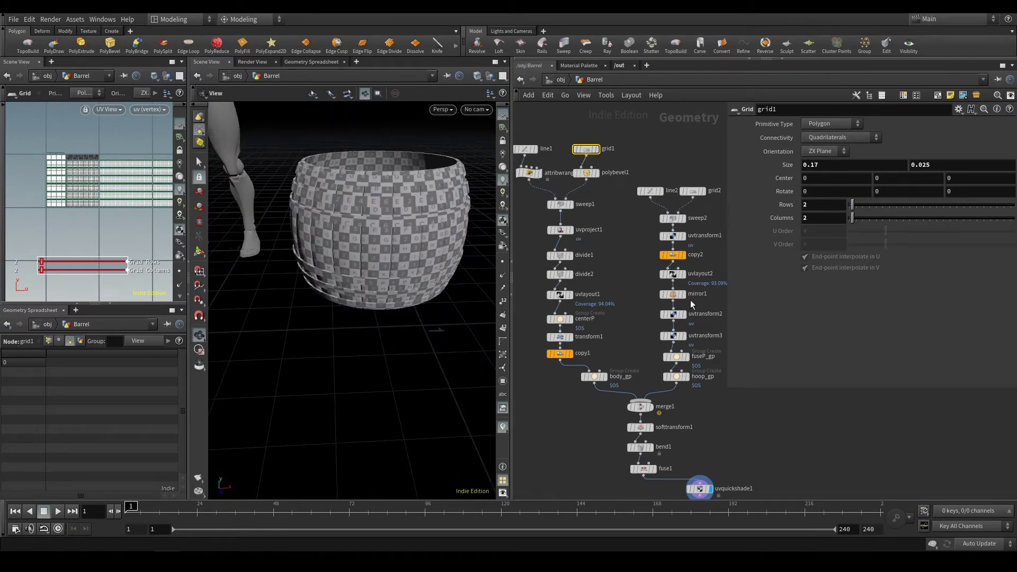
double_click(828, 165)
text(0.15)
key(Return)
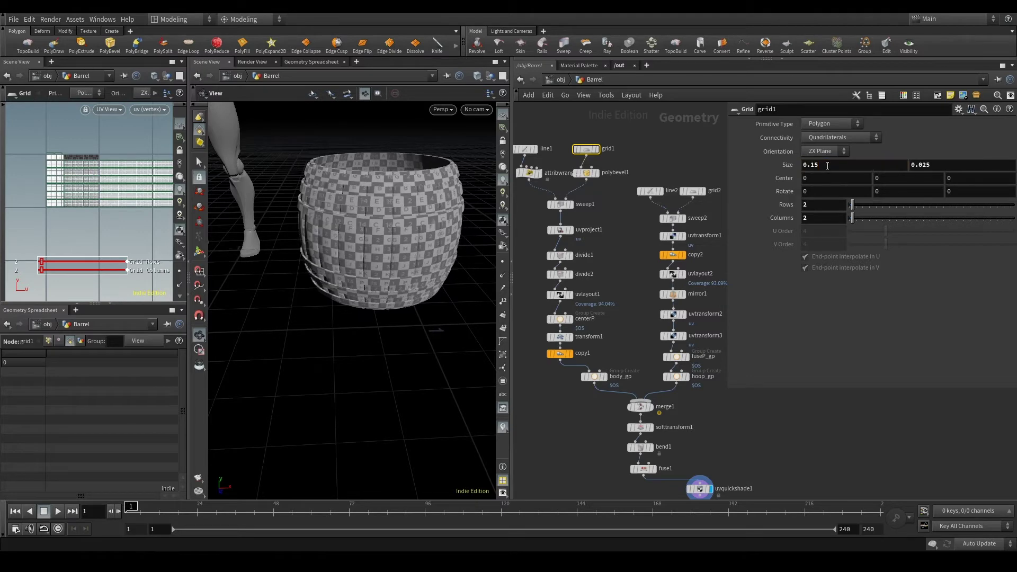
middle_drag(591, 293, 569, 166)
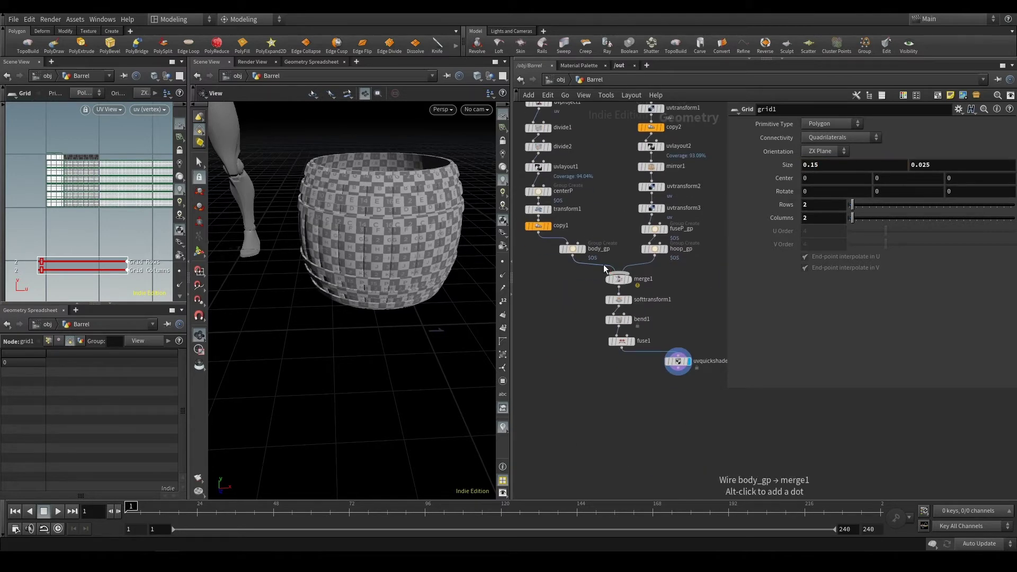
- Display copy1 and open its Edit Parameter Interface editor
click(539, 229)
key(h)
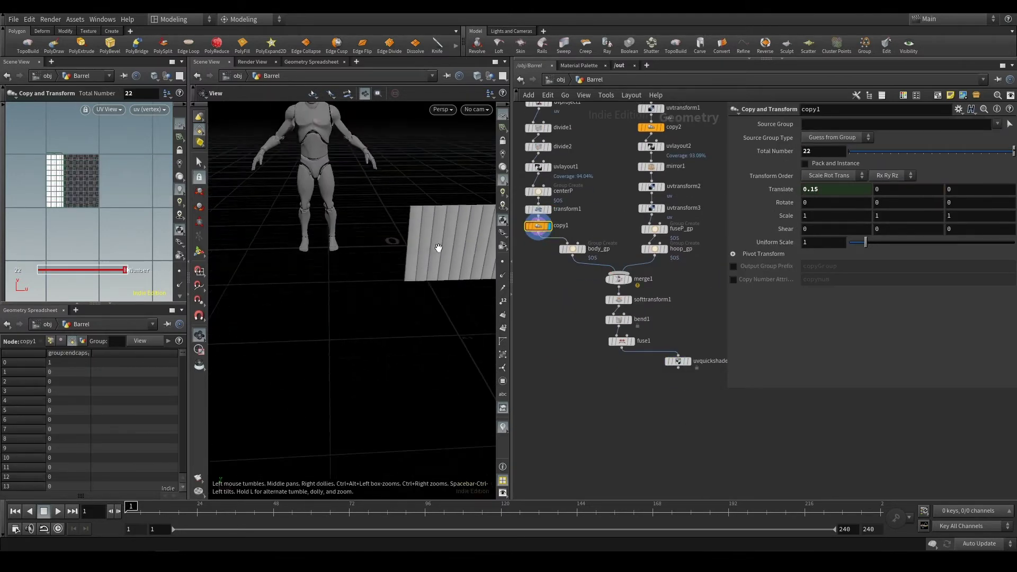
key(f)
mouse_move(374, 270)
mouse_down()
mouse_move(340, 268)
mouse_move(355, 271)
mouse_up()
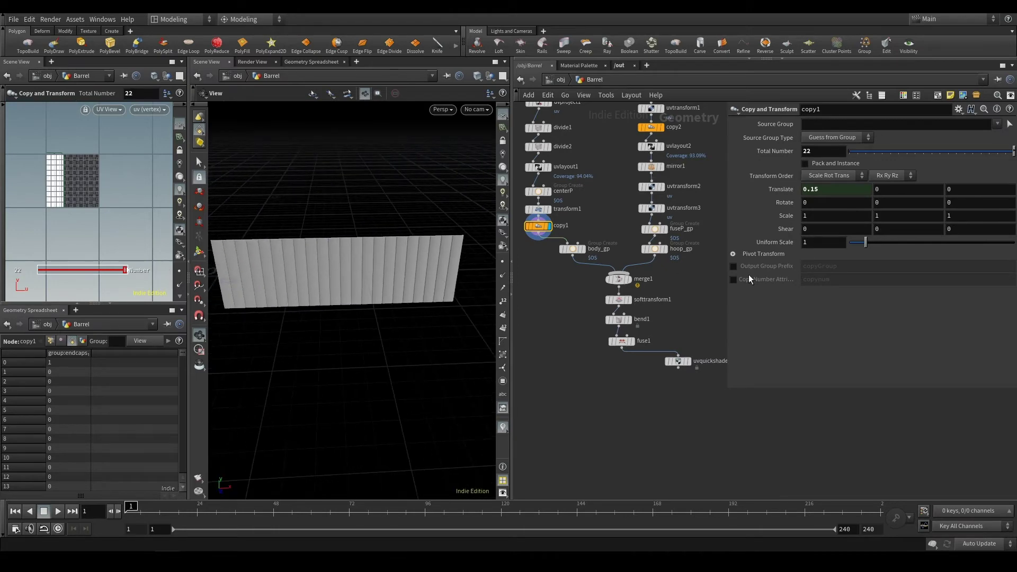
click(958, 110)
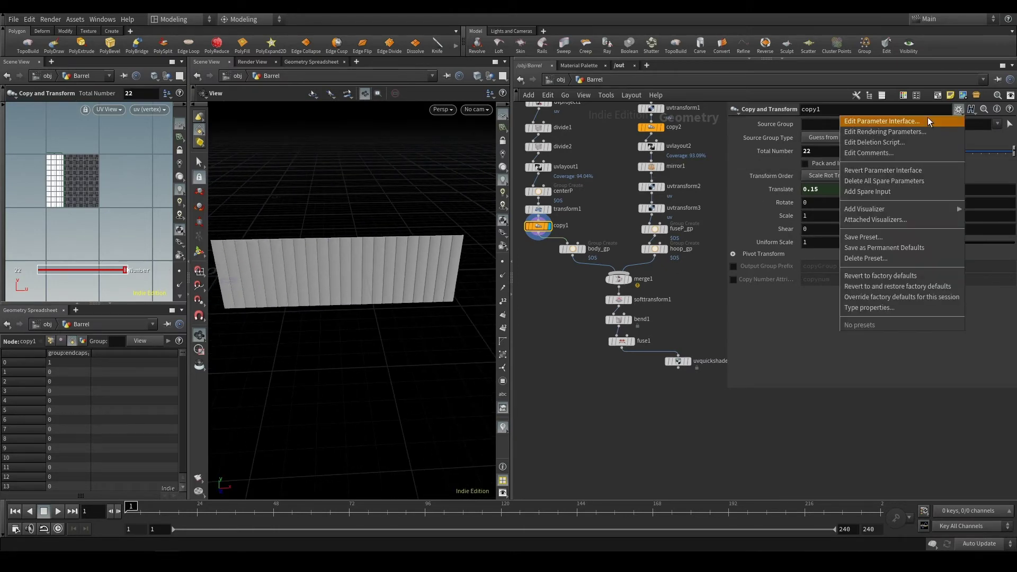
click(926, 117)
drag(395, 80, 368, 67)
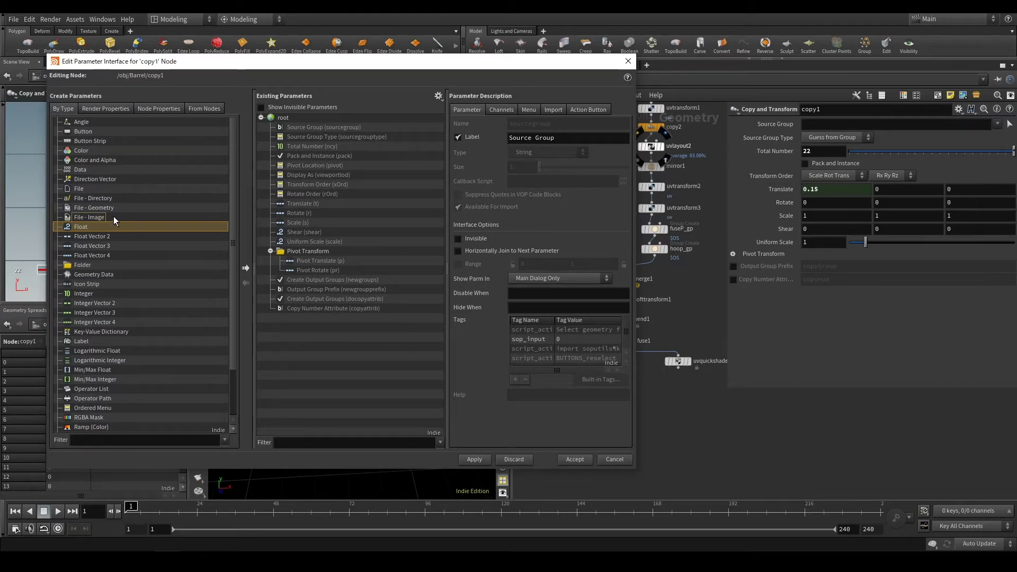
- Add a Float parameter labelled Radius with internal name radius
click(245, 267)
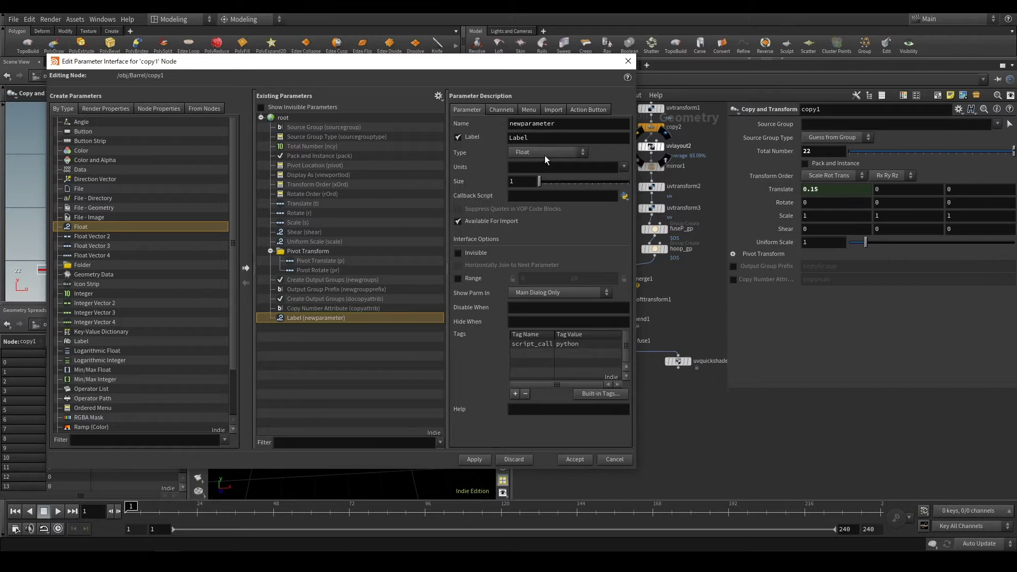
double_click(551, 138)
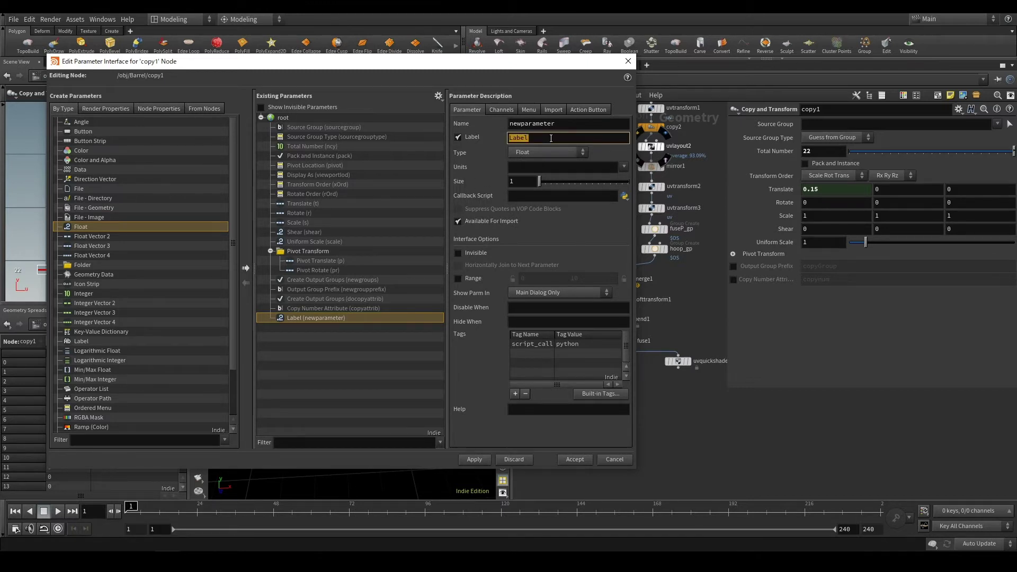
text(radius)
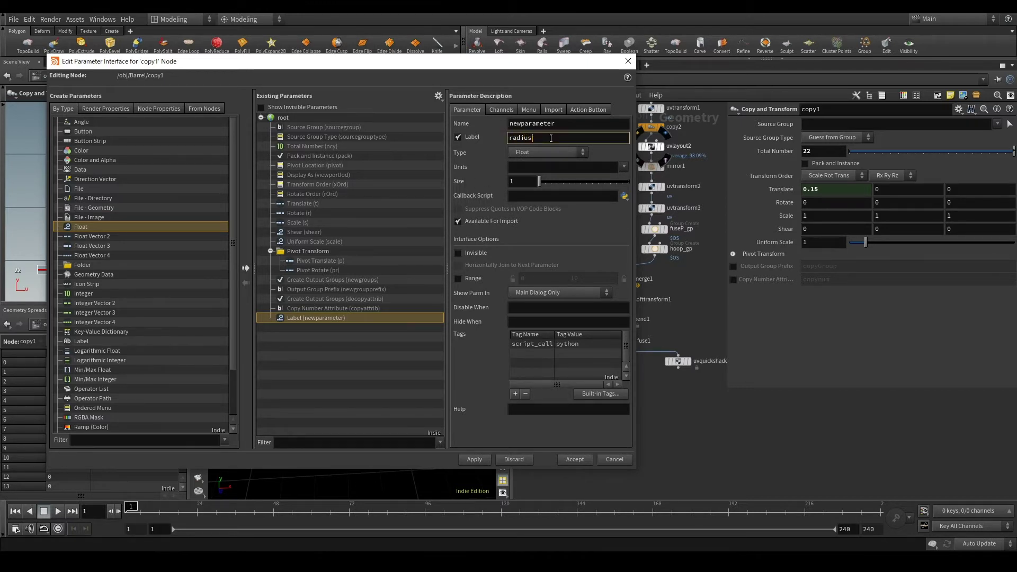
key(Return)
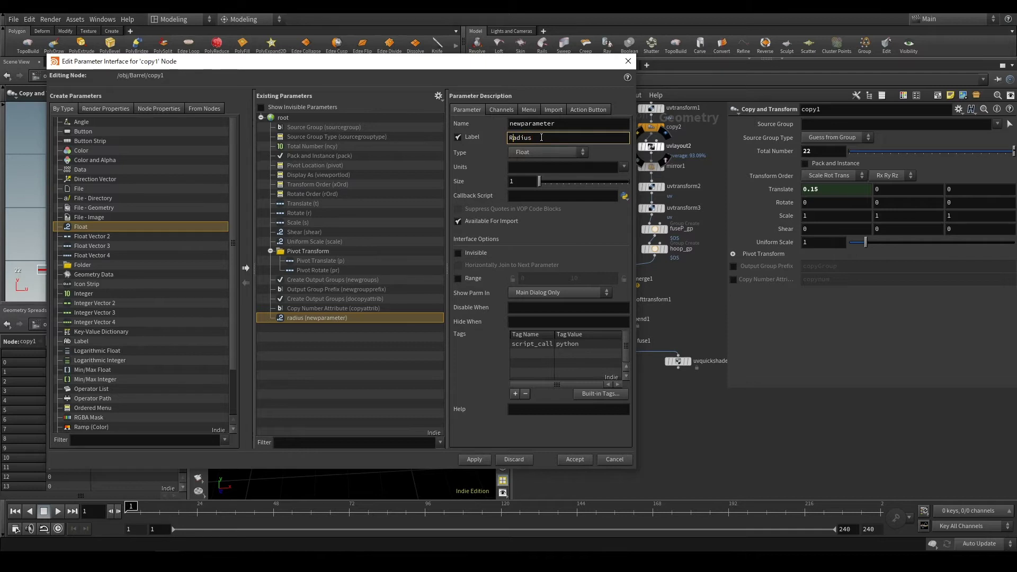
double_click(542, 137)
key(ctrl+c)
click(542, 137)
double_click(557, 123)
key(ctrl+v)
key(BackSpace)
text(r)
key(Return)
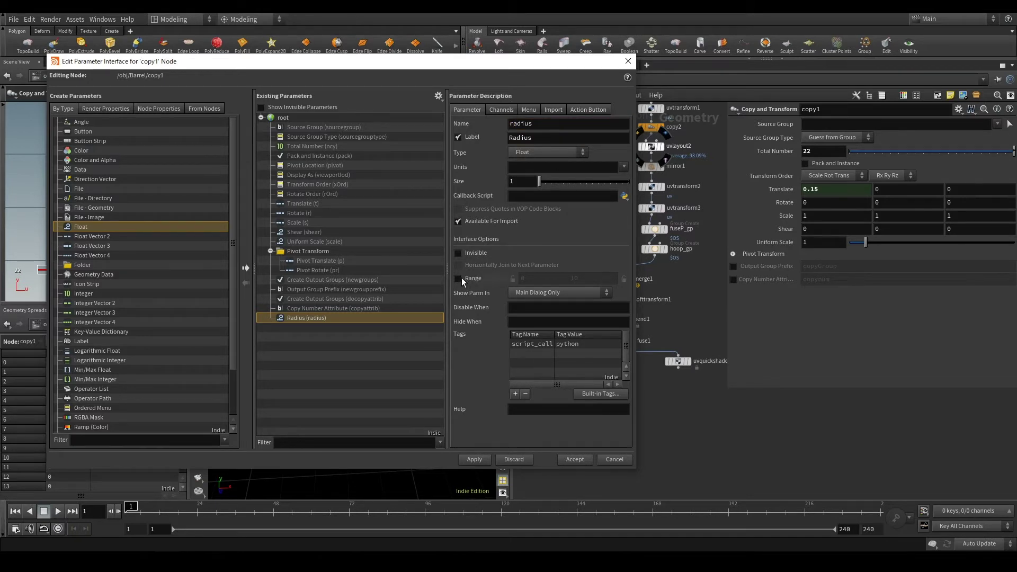
- Give Radius a locked-minimum range of 0.25 to 1 and accept it
click(462, 281)
click(547, 284)
text(.25)
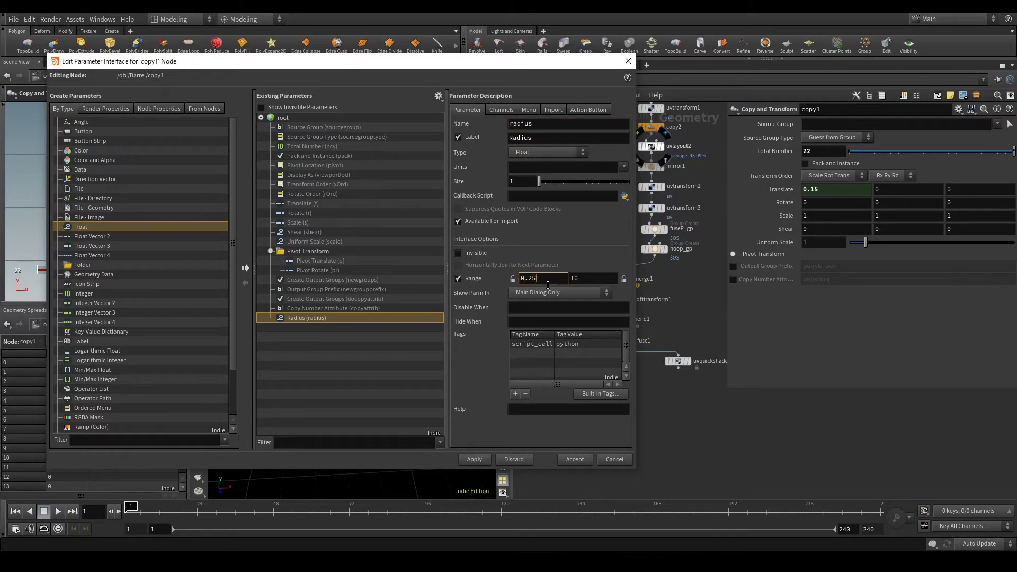
key(Return)
double_click(605, 280)
text(1)
click(535, 279)
click(513, 280)
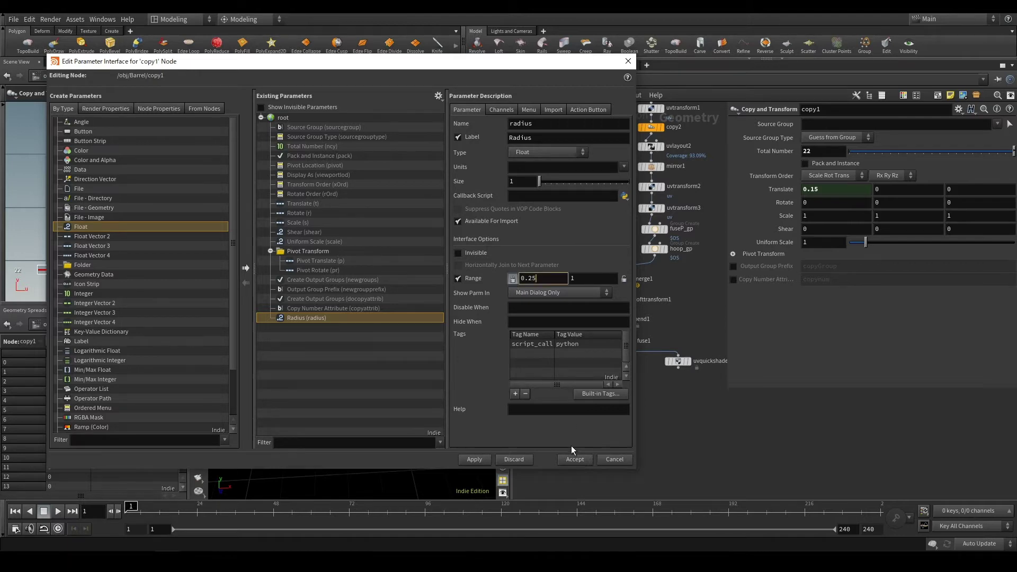
click(575, 459)
middle_drag(577, 270, 589, 296)
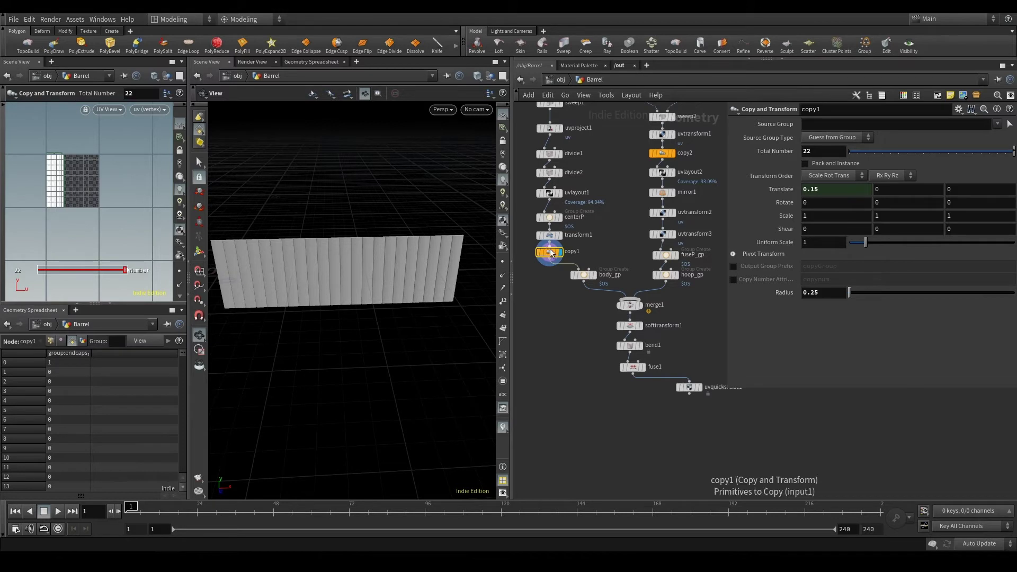
- Set copy1's Radius to 0.5 and copy the Radius parameter
scroll(548, 249, up, 3)
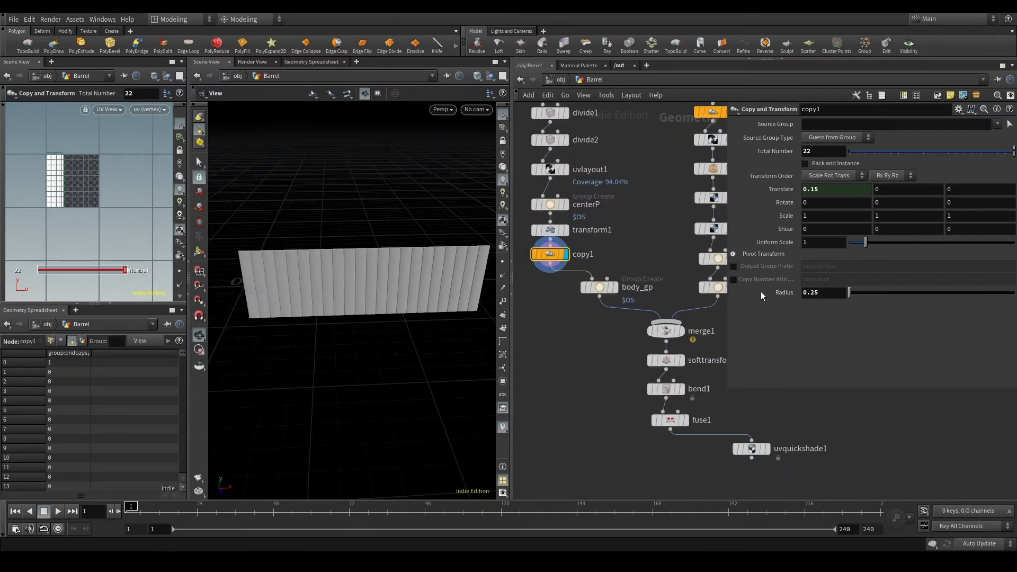
click(822, 292)
text(0)
key(Return)
click(830, 293)
right_click(829, 292)
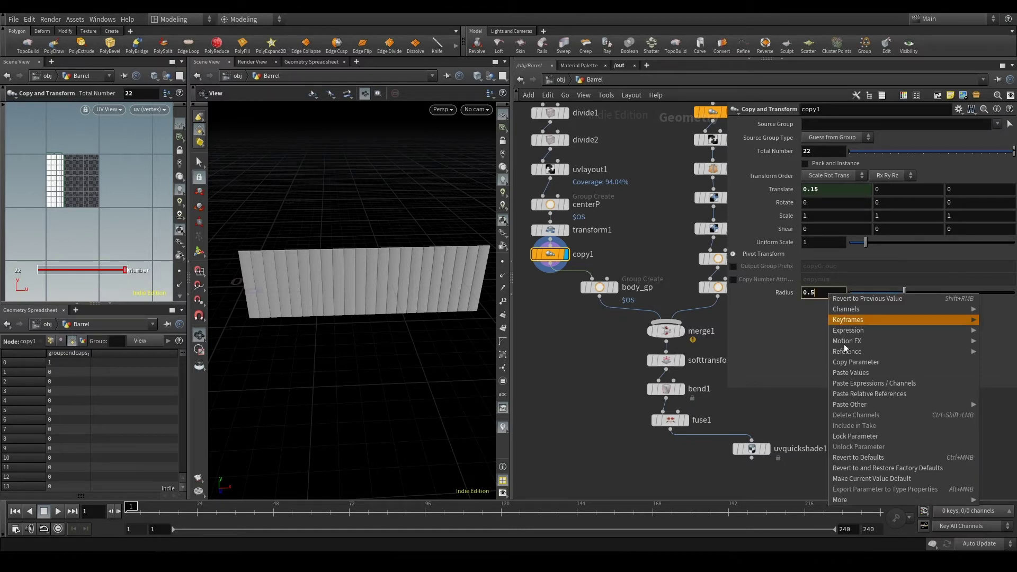
click(852, 363)
- Paste a relative Radius reference into Total Number to start the expression
double_click(816, 154)
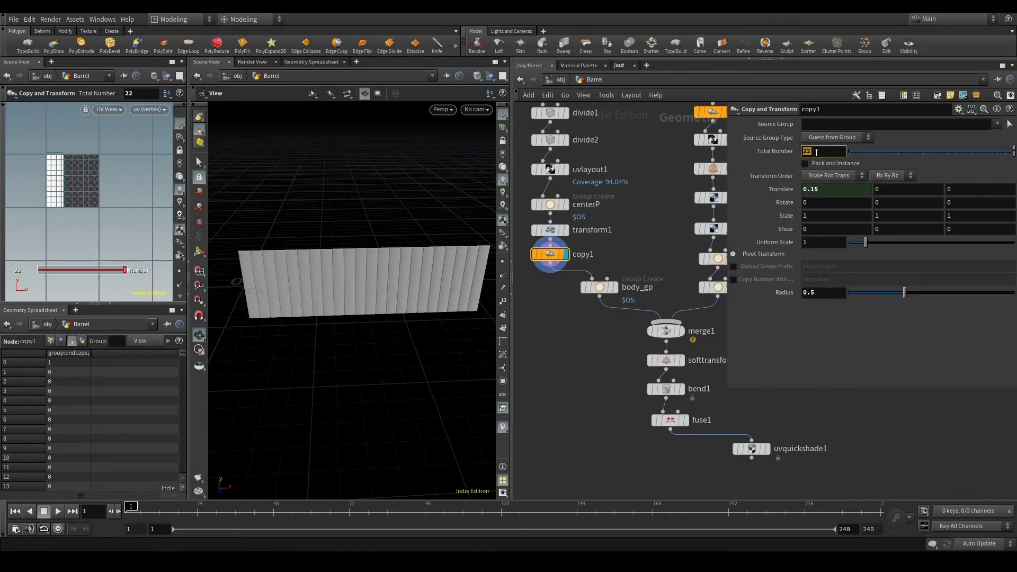
right_click(817, 153)
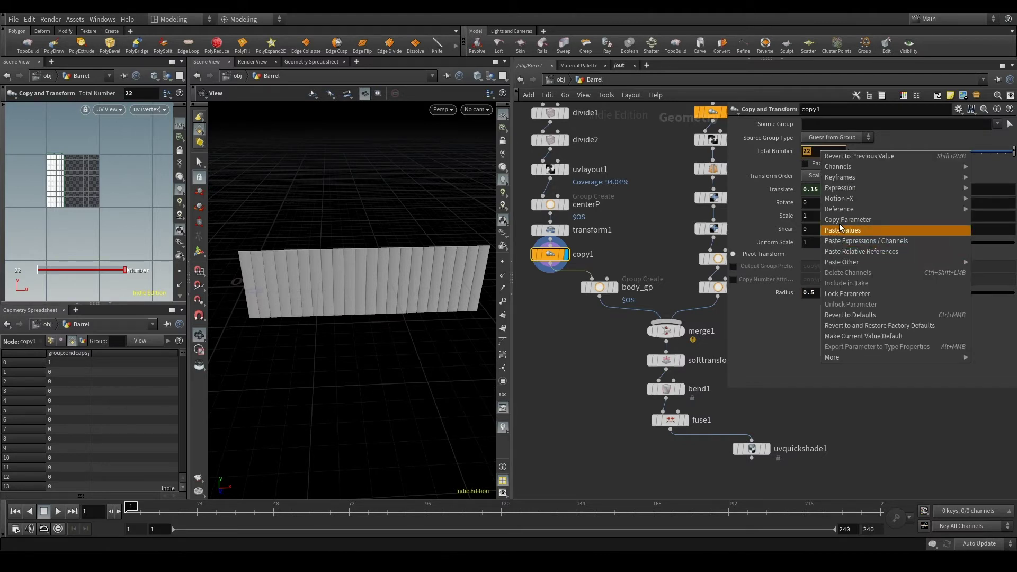
click(842, 251)
text(ch("radius")*2*$PI)
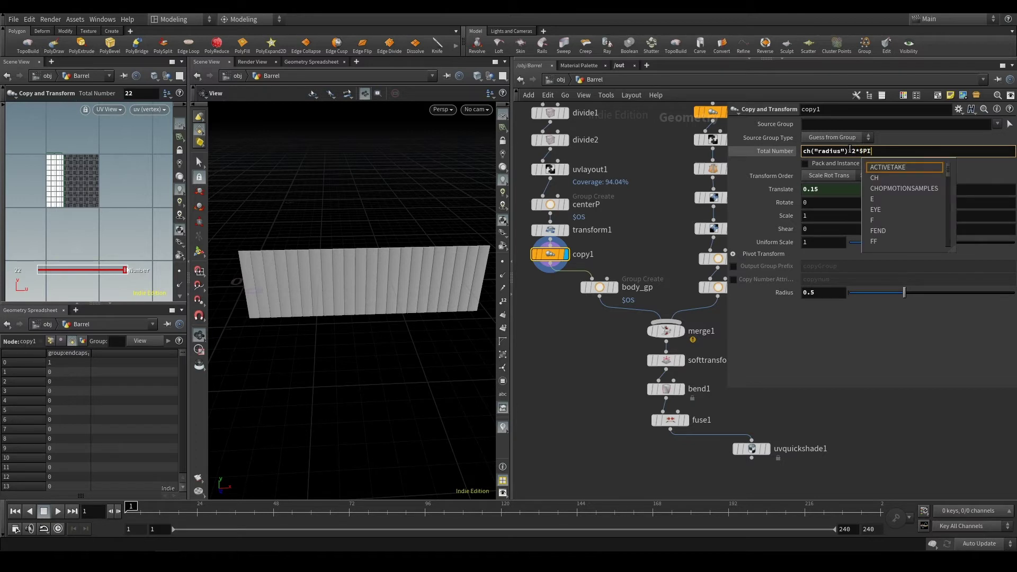
key(Escape)
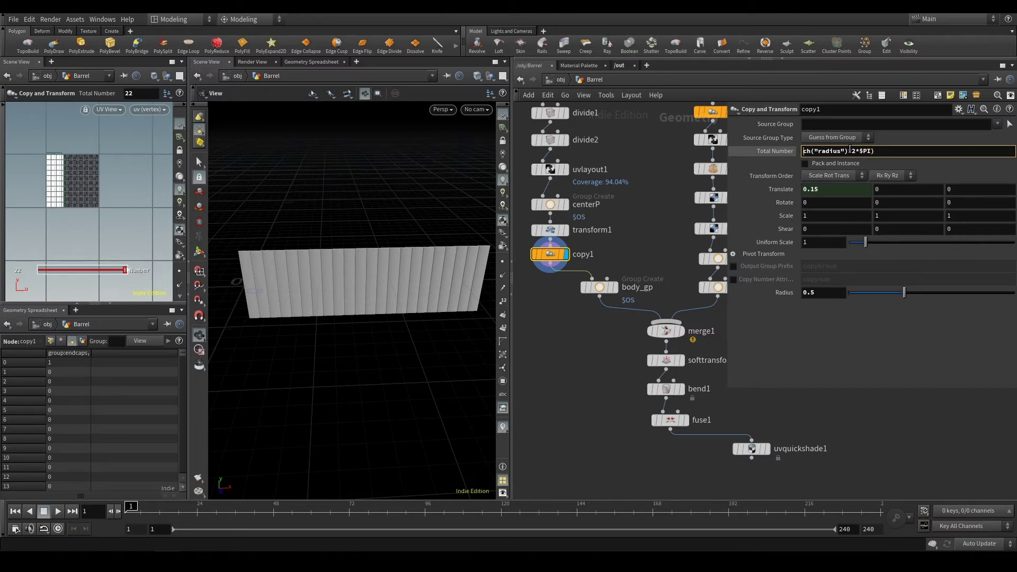
text(()
- Complete Total Number as (ch("radius")*2*$PI)/ch("tx") using a Translate X reference
right_click(842, 191)
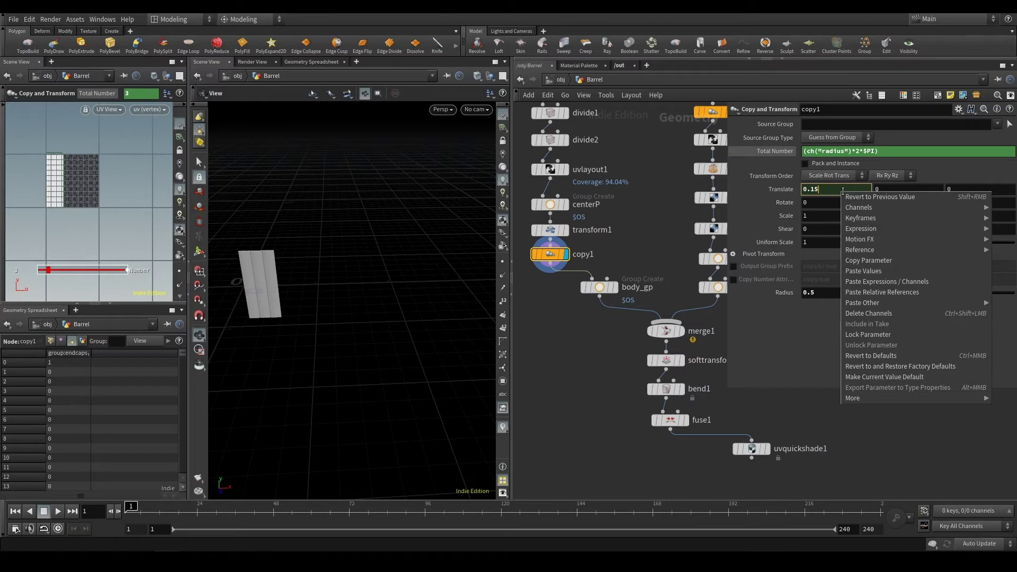
click(858, 261)
click(894, 147)
text(/)
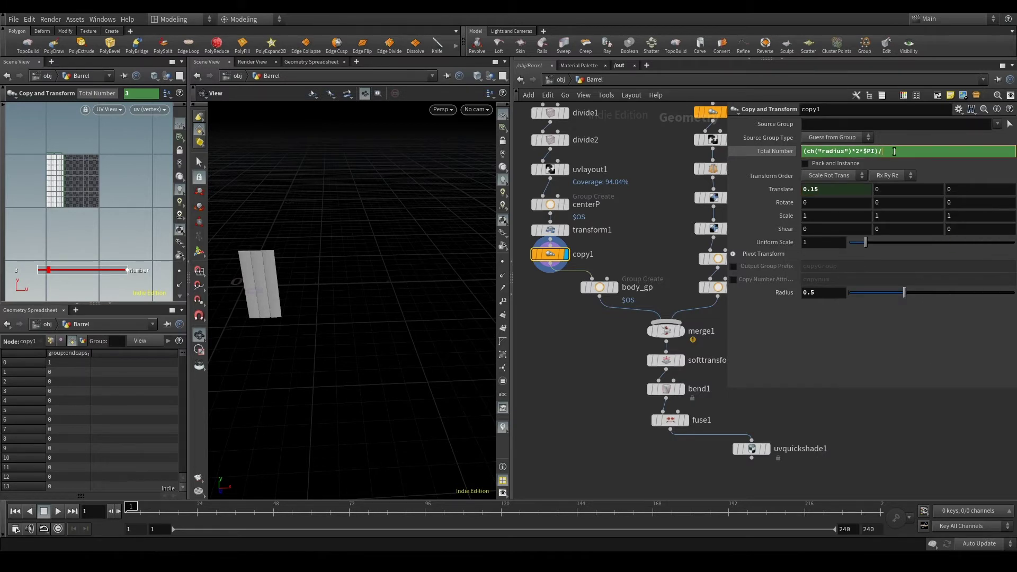
right_click(894, 151)
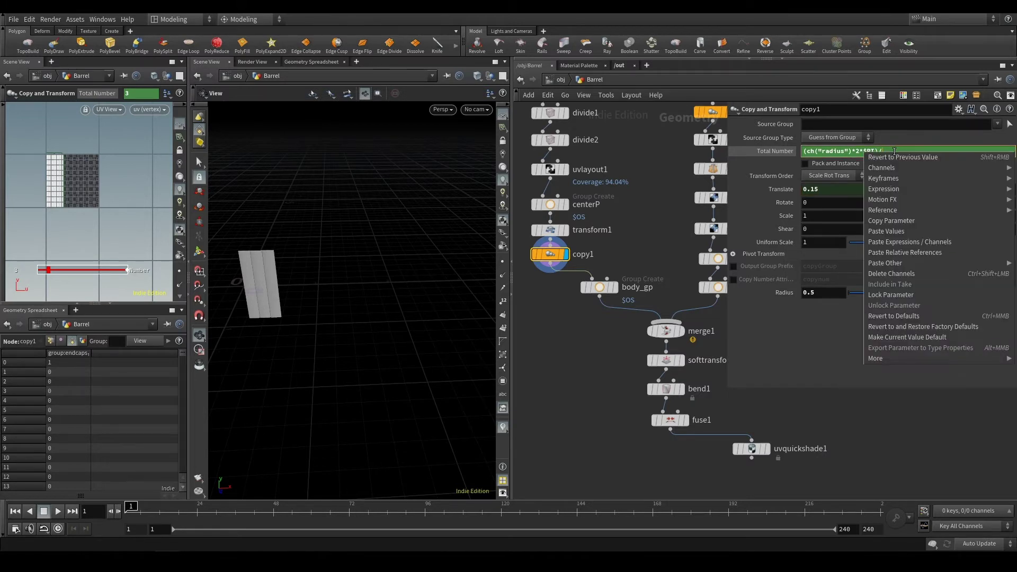
click(900, 249)
key(Return)
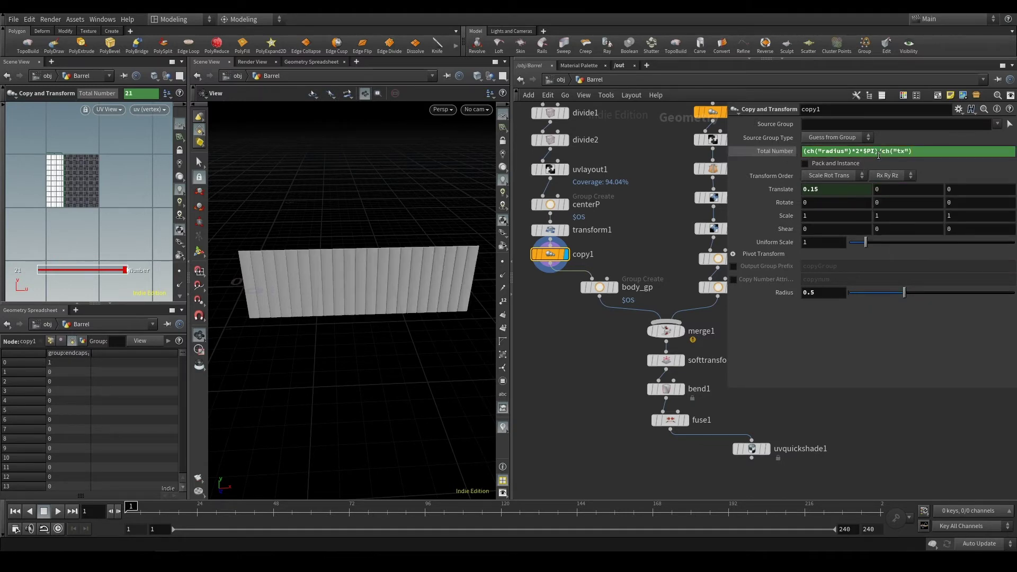
- Test the expression by scrubbing Radius, then reset Radius to 0.5 for 21 planks
click(794, 152)
mouse_move(900, 293)
mouse_down()
mouse_move(965, 296)
mouse_move(901, 296)
mouse_up()
click(843, 294)
text(0.)
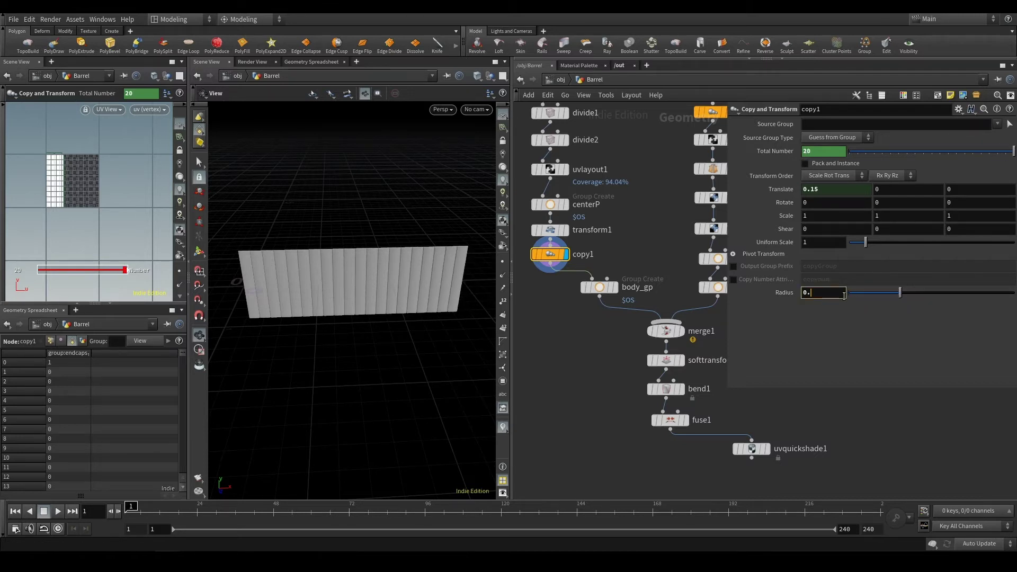
text(5)
key(Return)
scroll(614, 324, down, 2)
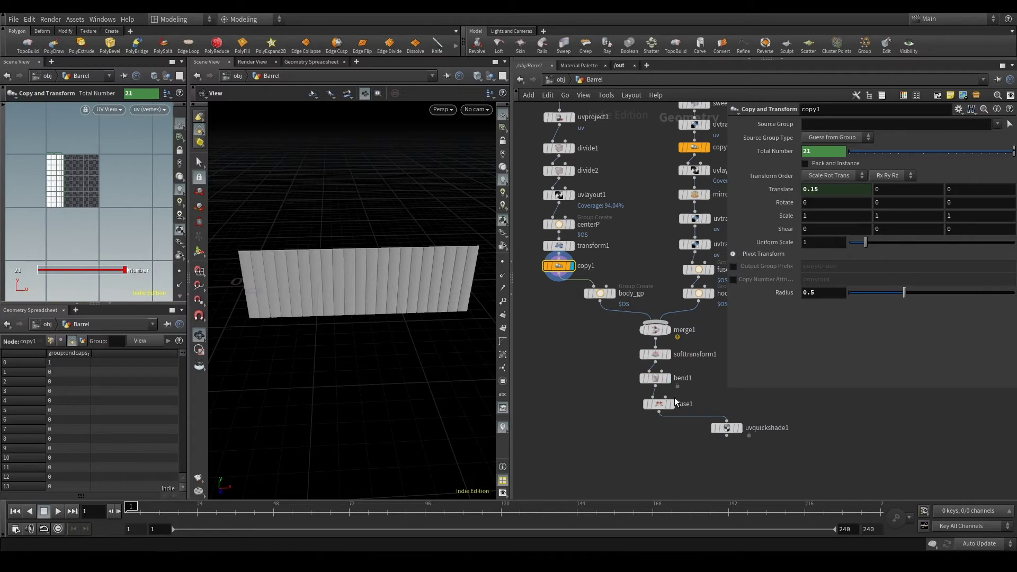
- Display the fused barrel and set softtransform1's Translate Z to 0
click(671, 405)
mouse_move(313, 360)
mouse_down()
mouse_move(380, 327)
mouse_move(398, 356)
mouse_move(407, 352)
mouse_up()
scroll(582, 339, down, 1)
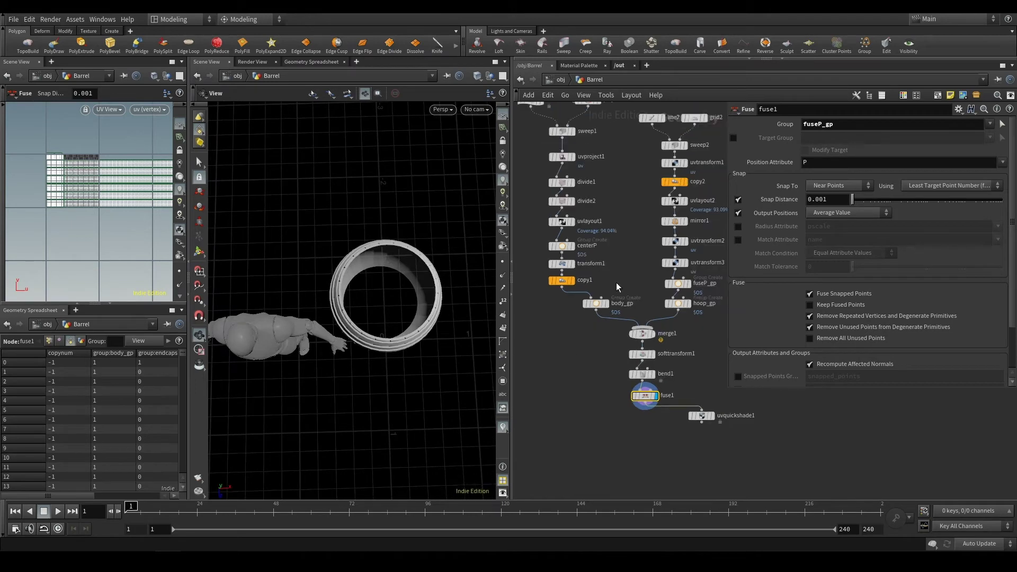
scroll(609, 289, down, 1)
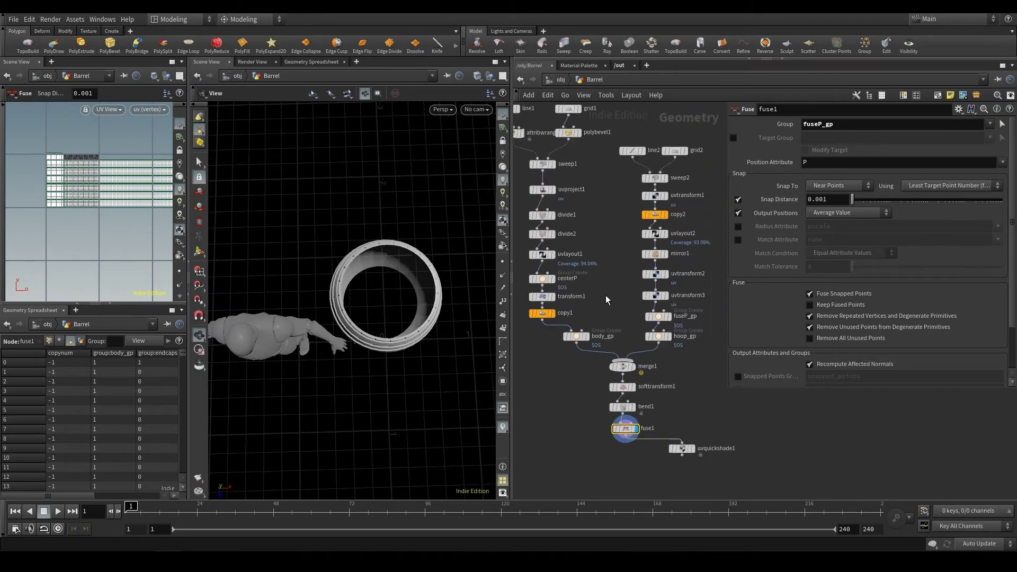
scroll(625, 395, up, 2)
click(621, 382)
triple_click(980, 153)
text(0)
key(Return)
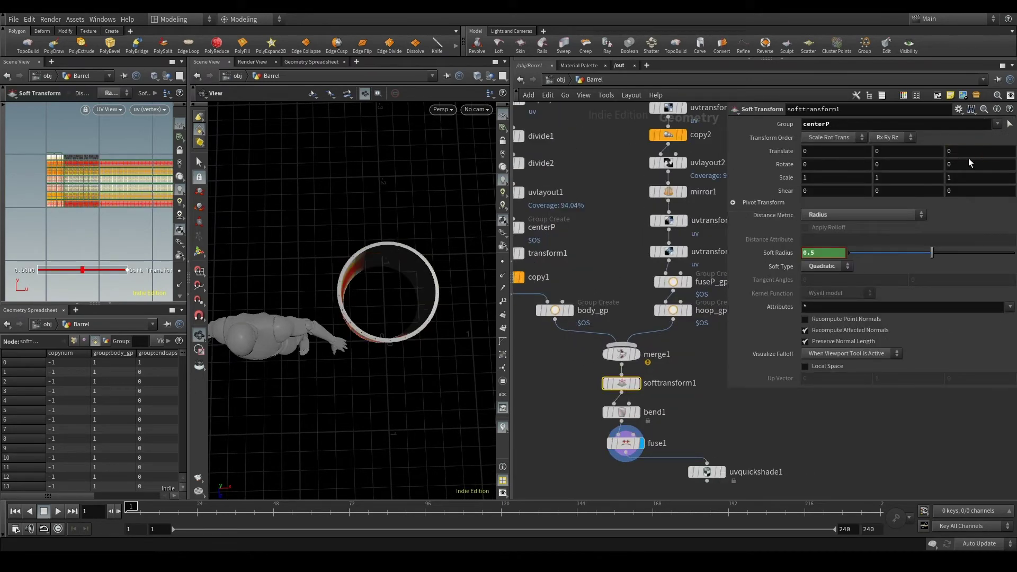
- In Top view, try copy1 Radius at 0.25, 0.3 and about 0.5 to watch the stave count
drag(381, 318, 386, 278)
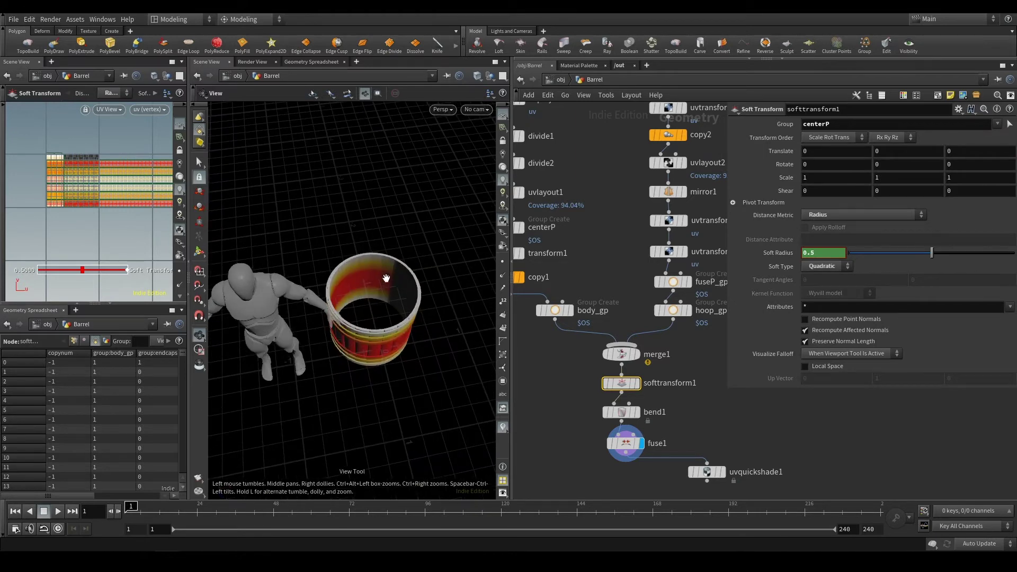
key(space+2)
drag(399, 309, 365, 287)
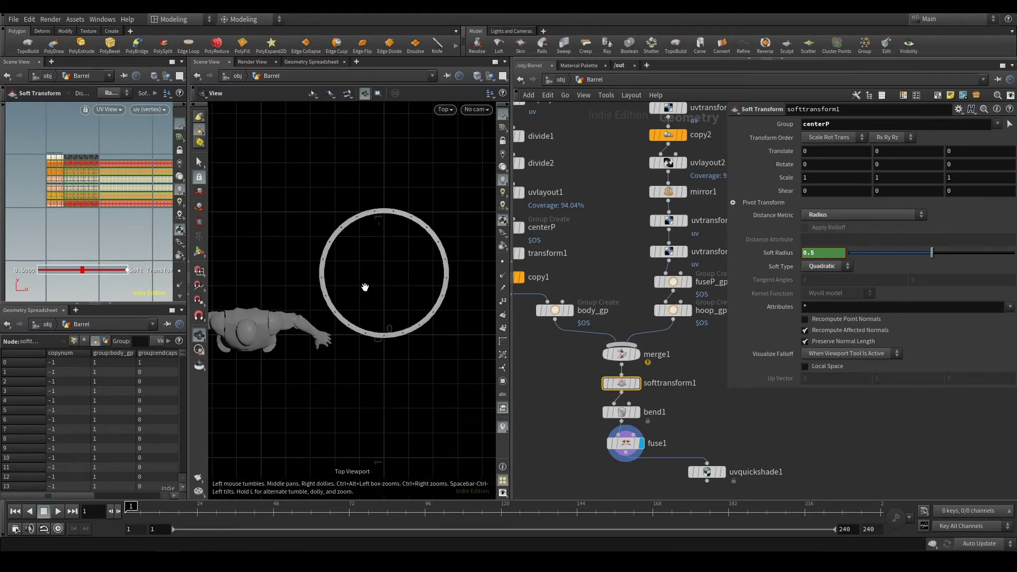
middle_drag(587, 354, 633, 378)
click(551, 300)
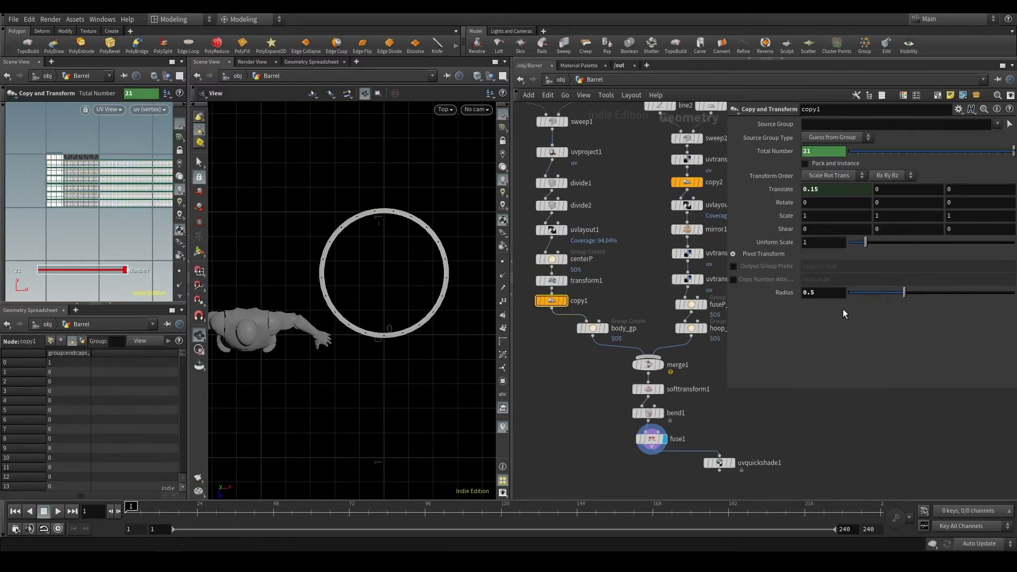
drag(899, 292, 859, 302)
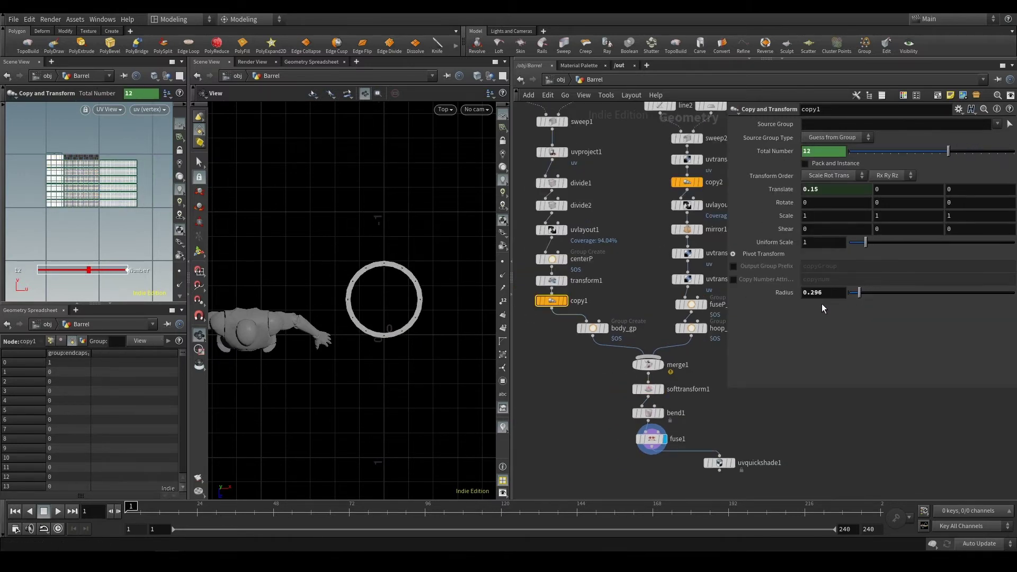
text(0.25)
key(Return)
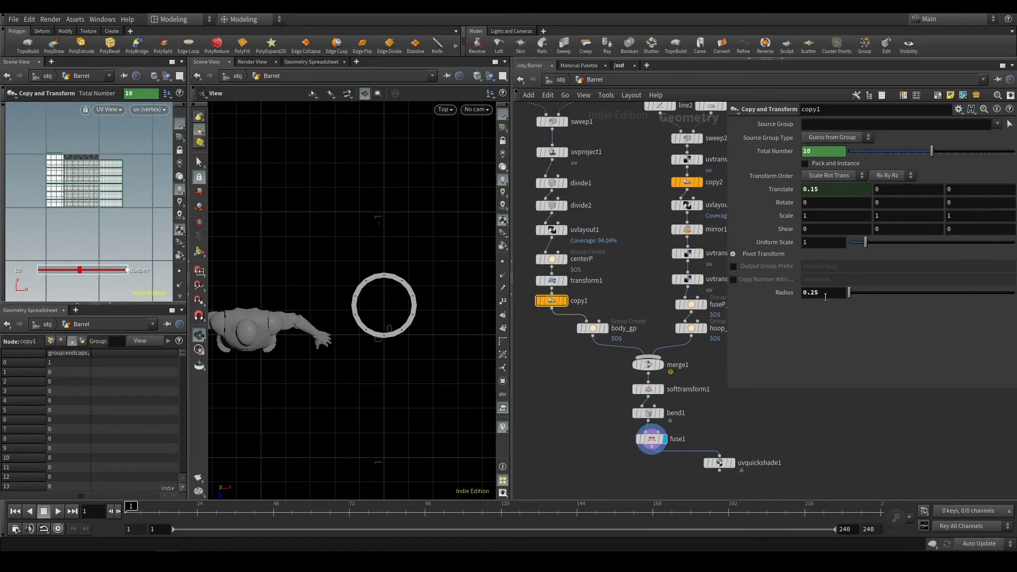
double_click(840, 292)
text(0.3)
key(Return)
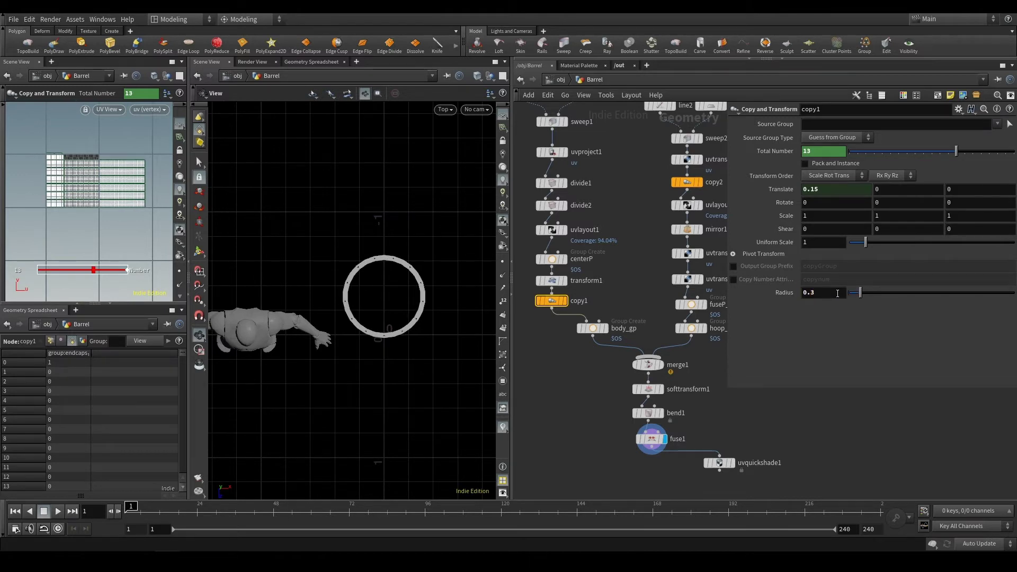
drag(859, 293, 1014, 292)
- Restore Radius to 0.5 for 21 staves and orbit back to a perspective view
scroll(339, 291, down, 2)
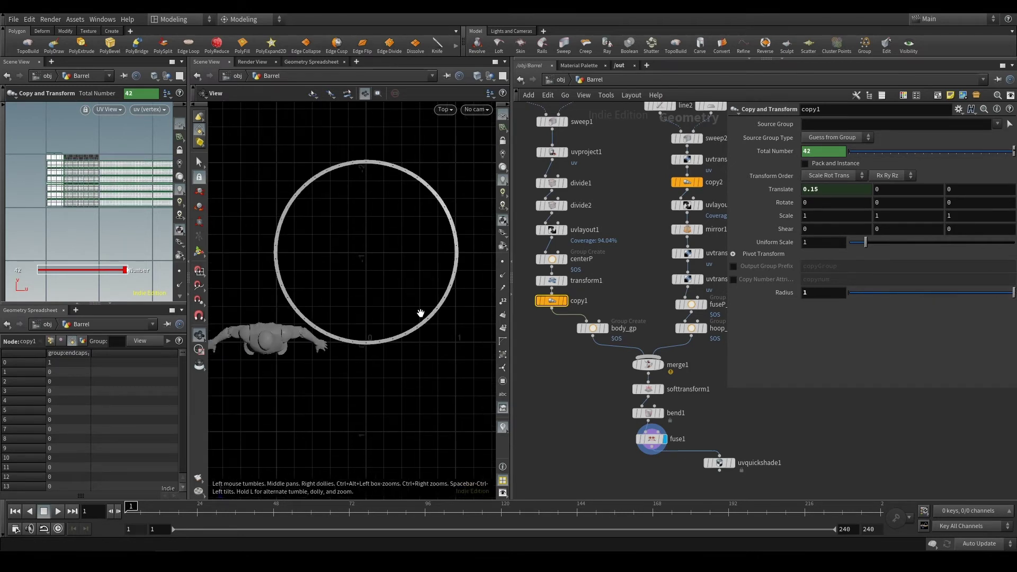
middle_drag(388, 327, 399, 331)
click(828, 293)
text(0.5)
key(Return)
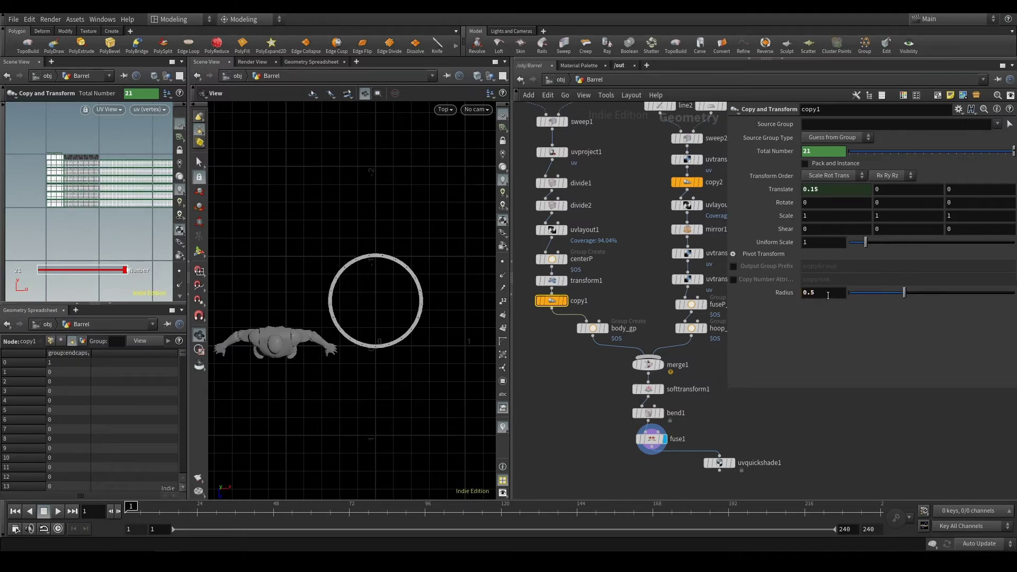
middle_drag(353, 292, 352, 274)
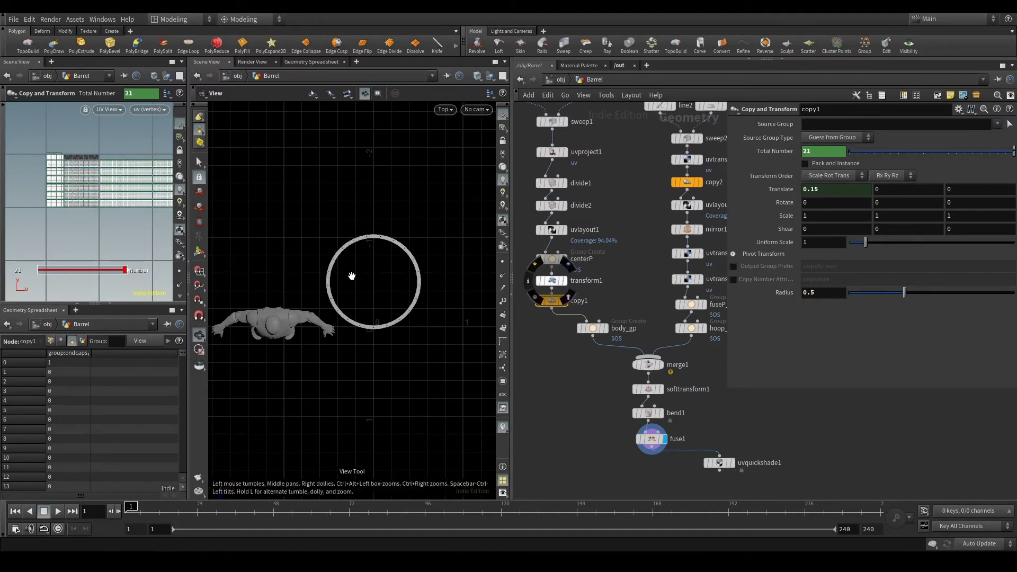
drag(352, 276, 396, 310)
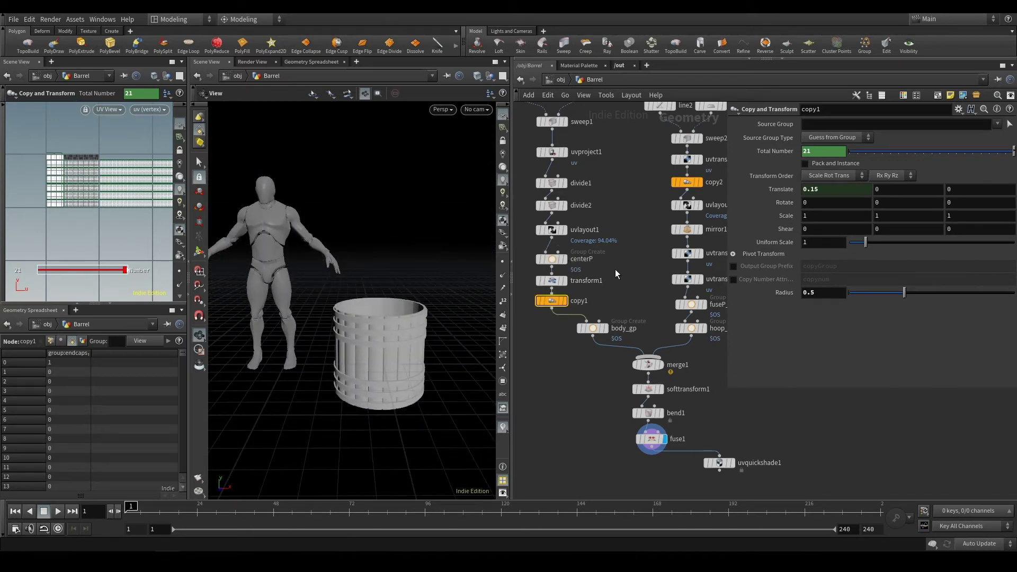
- Drag grid1's Size down to 0.15, checking the narrower staves in the viewport
key(h)
click(582, 140)
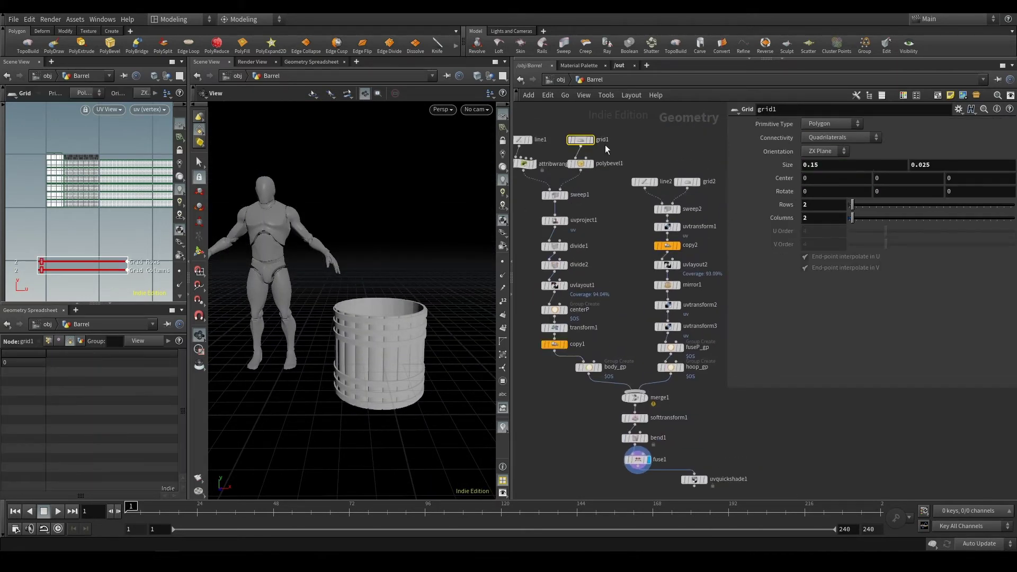
click(834, 164)
mouse_move(829, 165)
middle_down()
mouse_move(848, 187)
mouse_move(786, 196)
middle_up()
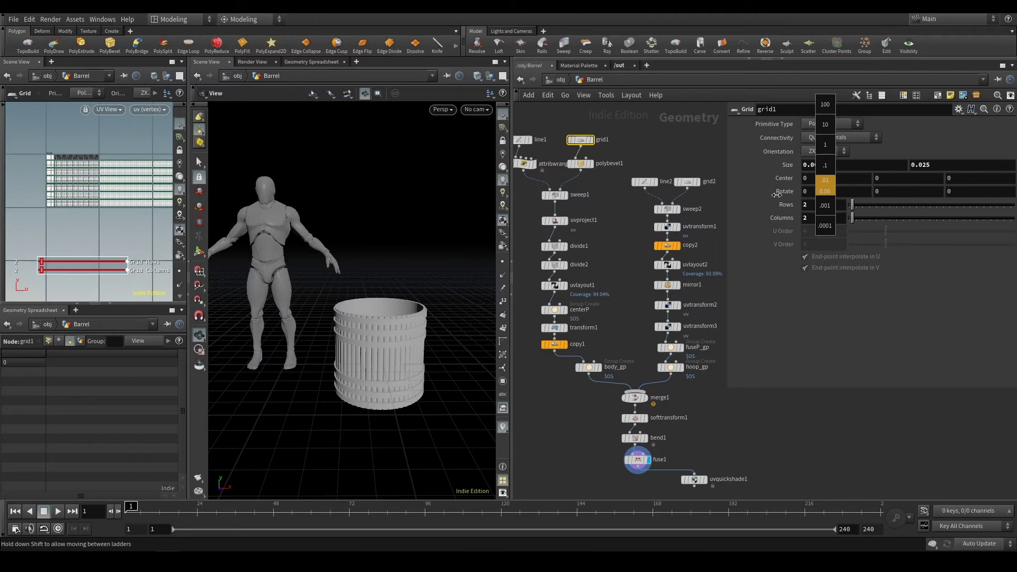
middle_drag(786, 197, 779, 196)
mouse_move(367, 304)
mouse_down()
mouse_move(365, 321)
mouse_move(422, 309)
mouse_up()
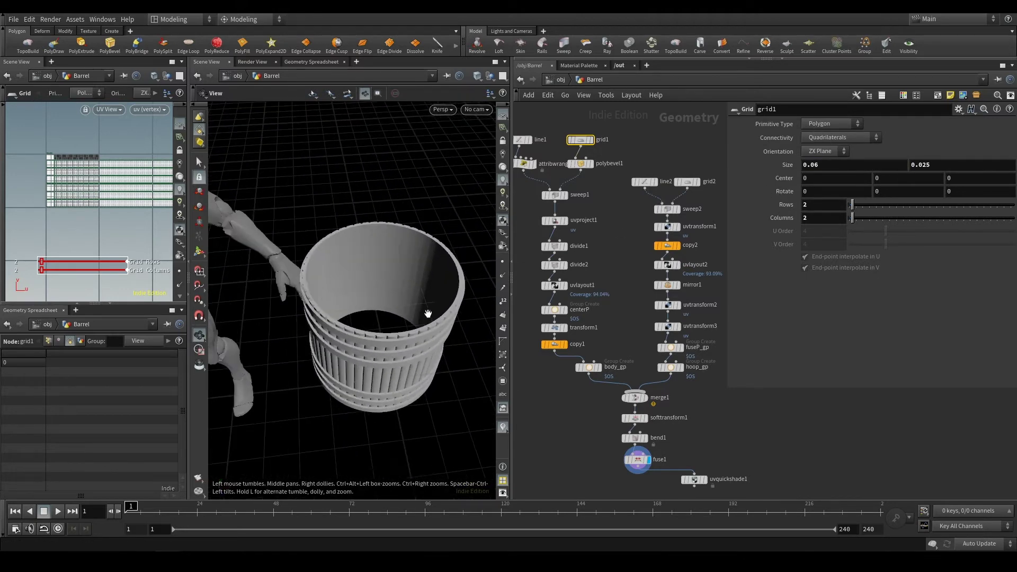
mouse_move(825, 164)
middle_down()
mouse_move(826, 177)
mouse_move(1006, 177)
middle_up()
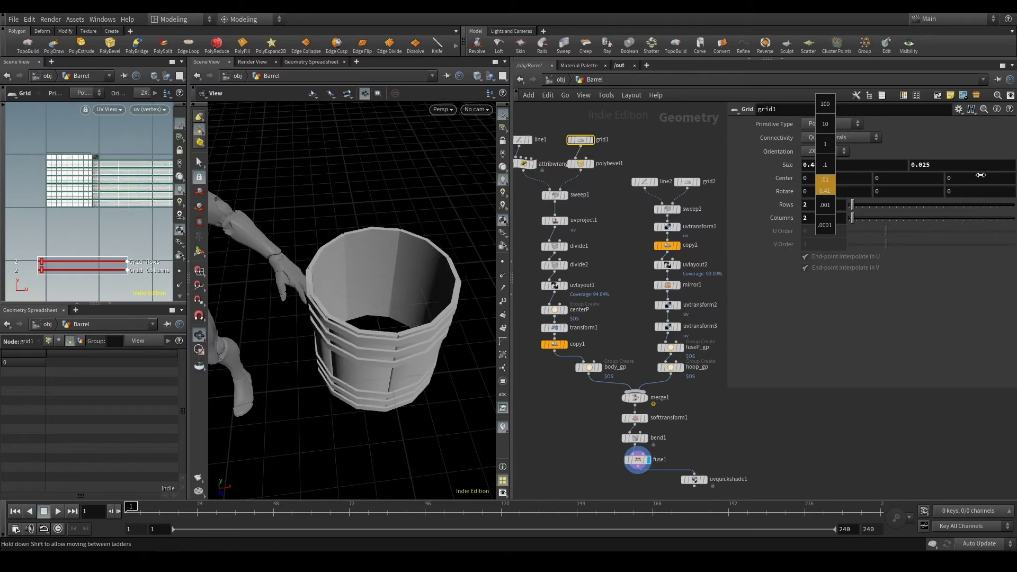
middle_drag(1006, 177, 833, 165)
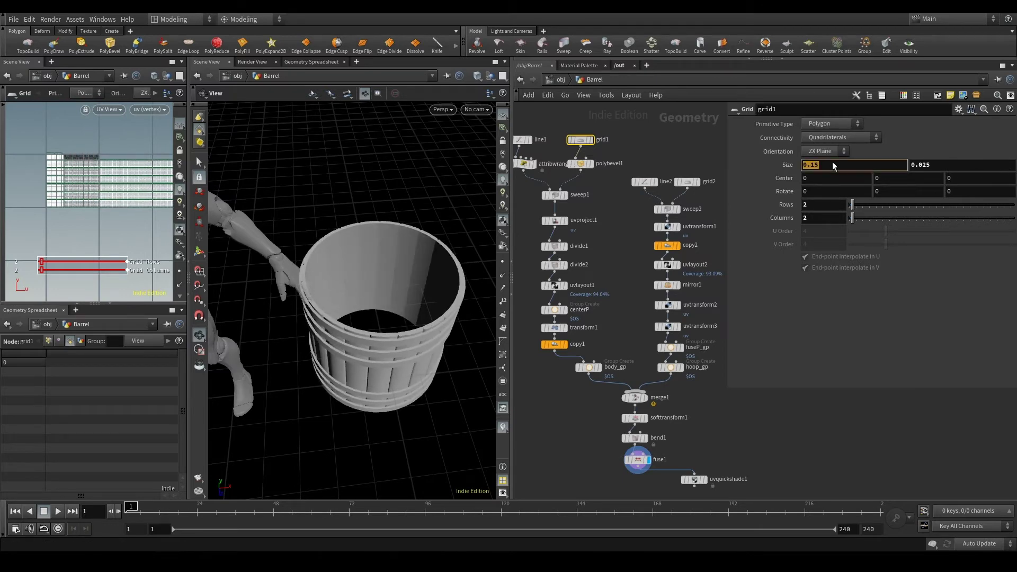
drag(371, 329, 418, 340)
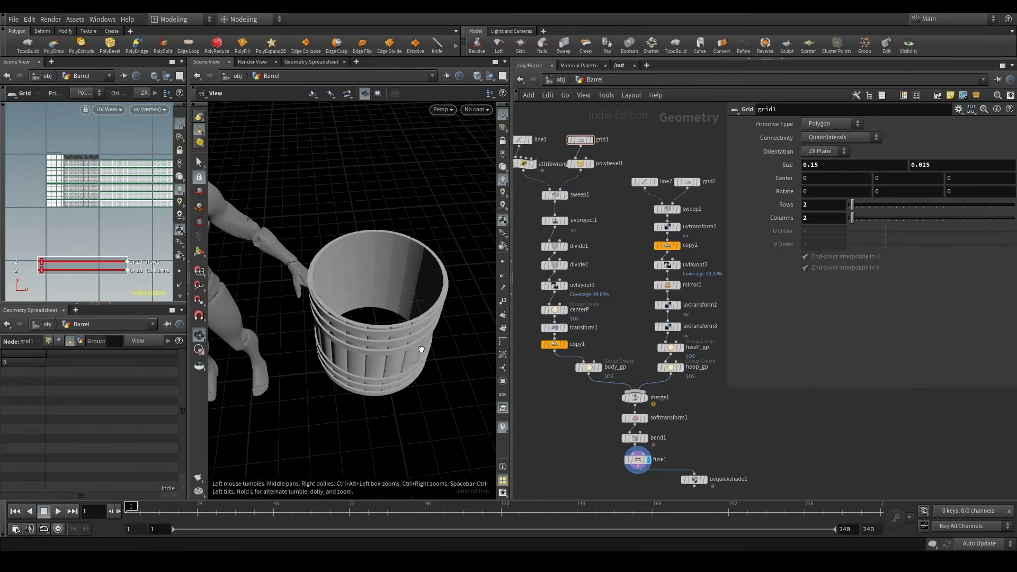
- Save Barrel_B.hiplc and display the checker-textured uvquickshade1 result
key(ctrl+s)
scroll(697, 388, up, 3)
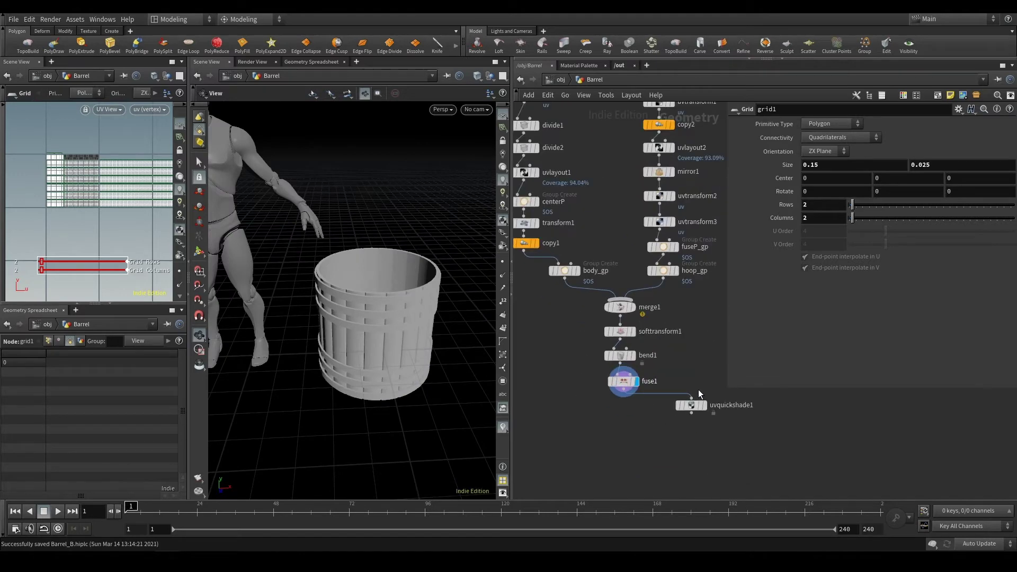
click(710, 410)
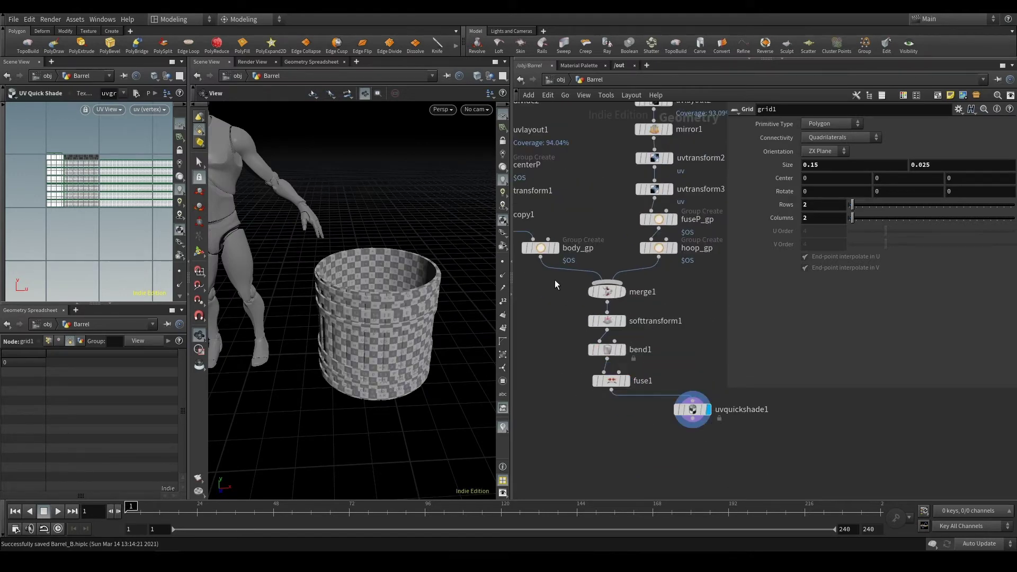
- Set copy1's Radius to 0.25
scroll(554, 285, down, 1)
middle_drag(554, 285, 611, 327)
click(551, 264)
key(BackSpace)
text(25)
key(Return)
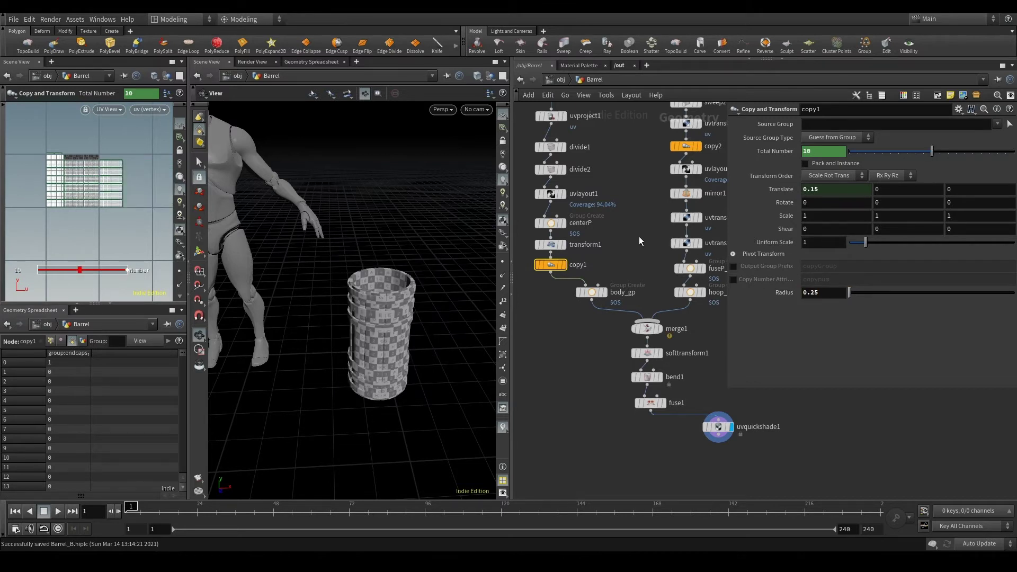
- Bulge the barrel's middle with softtransform1 Translate Z 0.15 and save the scene
click(655, 358)
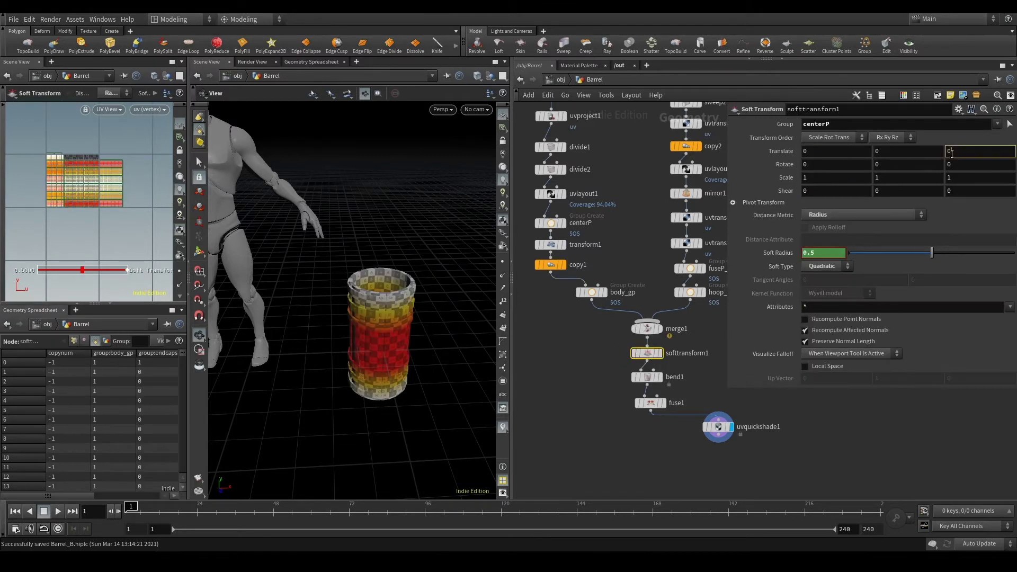
middle_drag(948, 152, 953, 156)
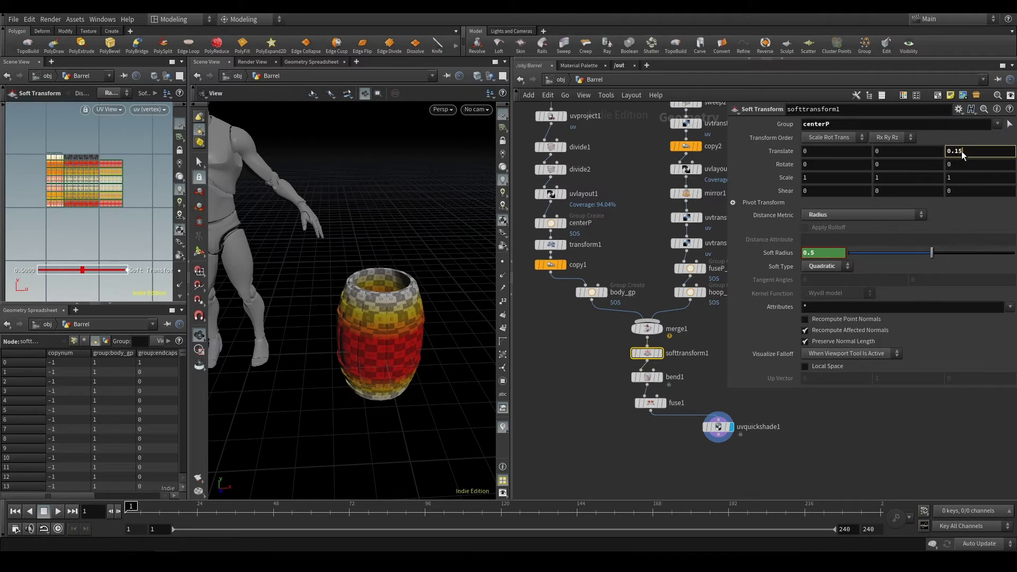
key(BackSpace)
text(5)
key(Return)
click(663, 403)
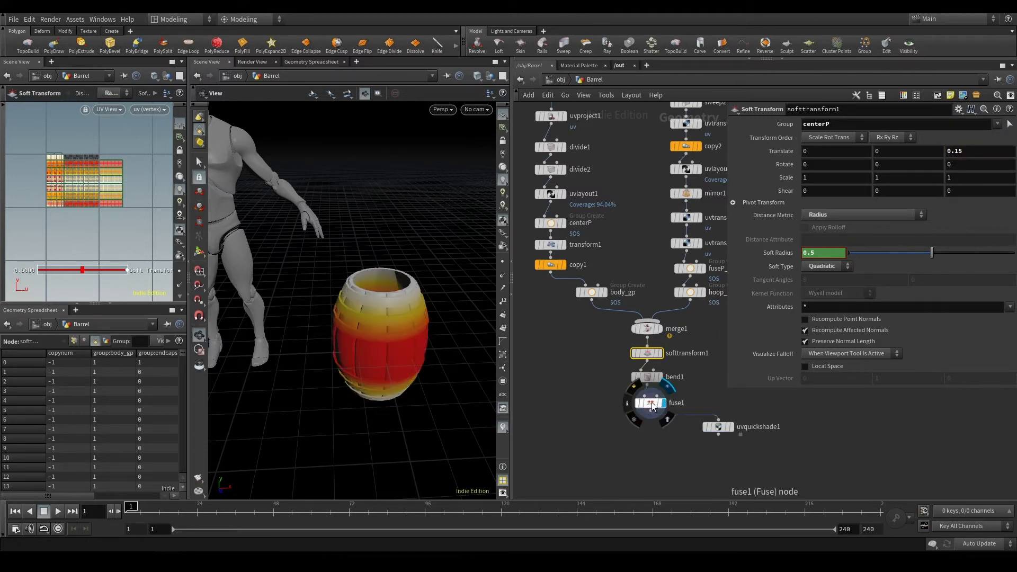
mouse_move(360, 318)
mouse_down()
mouse_move(277, 320)
mouse_move(332, 350)
mouse_move(363, 337)
mouse_up()
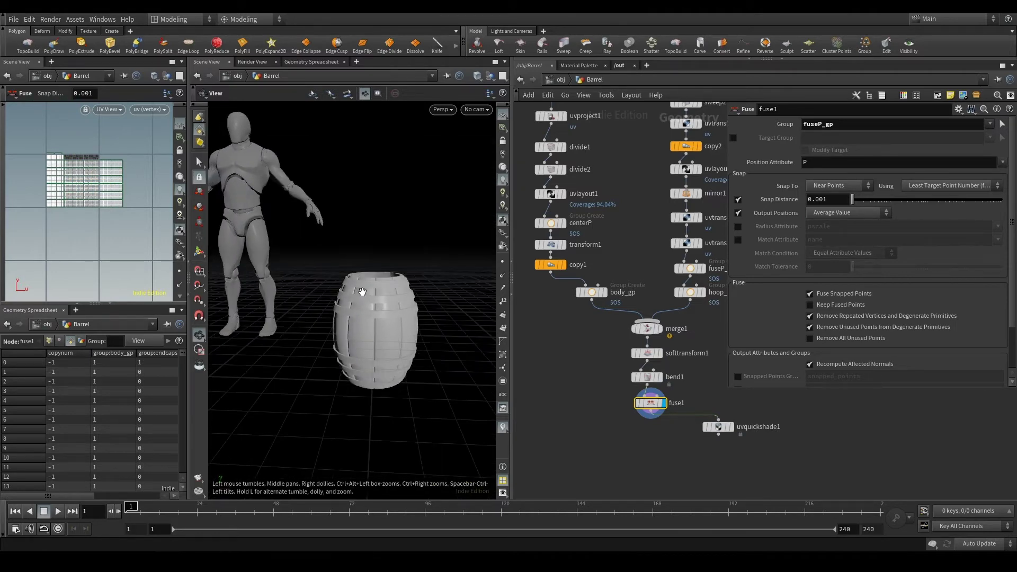
key(ctrl+s)
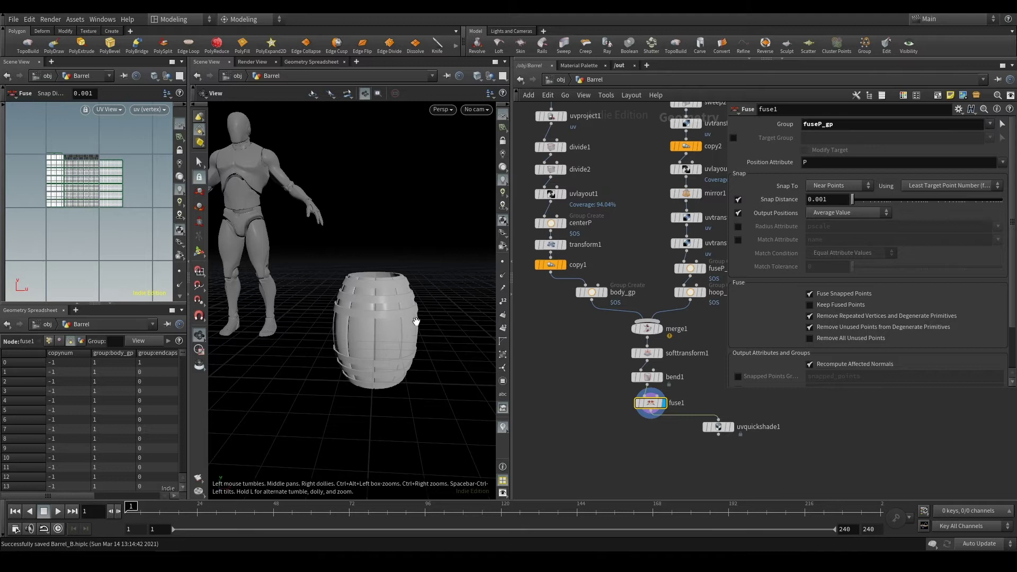
- Set copy1 Radius to 0.3 and line1 Length to 1.1 for a wider, taller barrel
click(551, 264)
text(0.3)
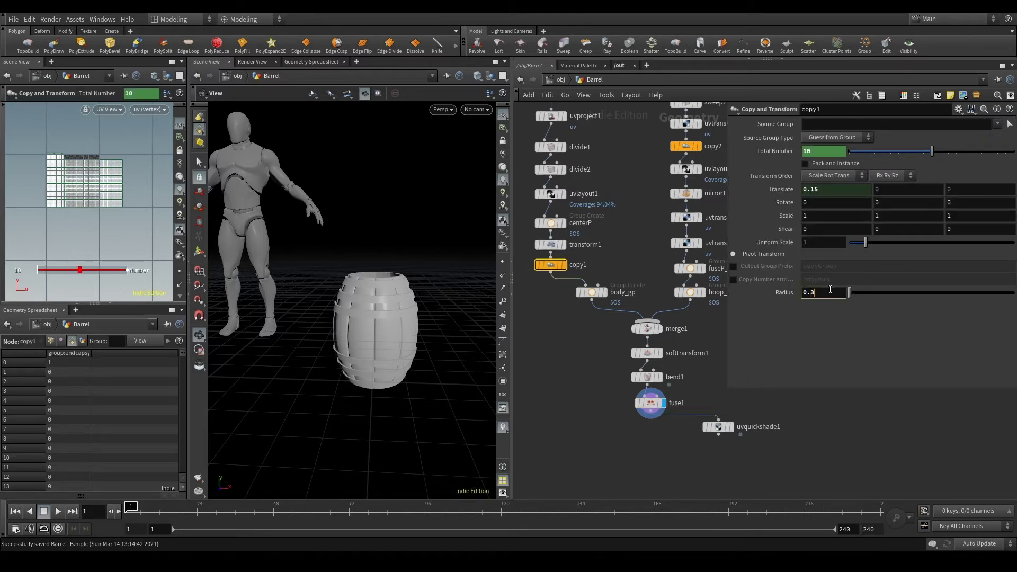
key(Return)
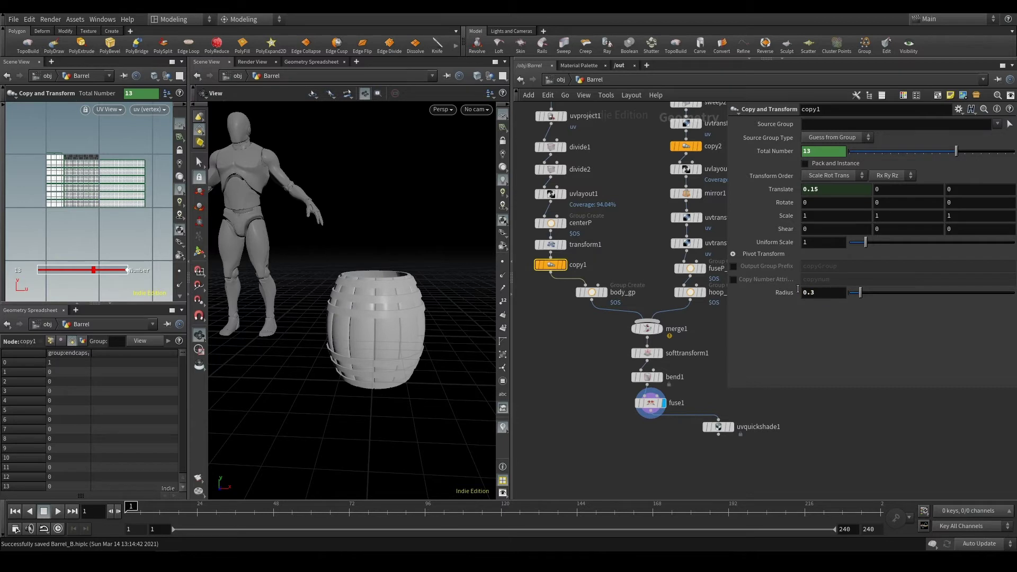
key(h)
click(544, 132)
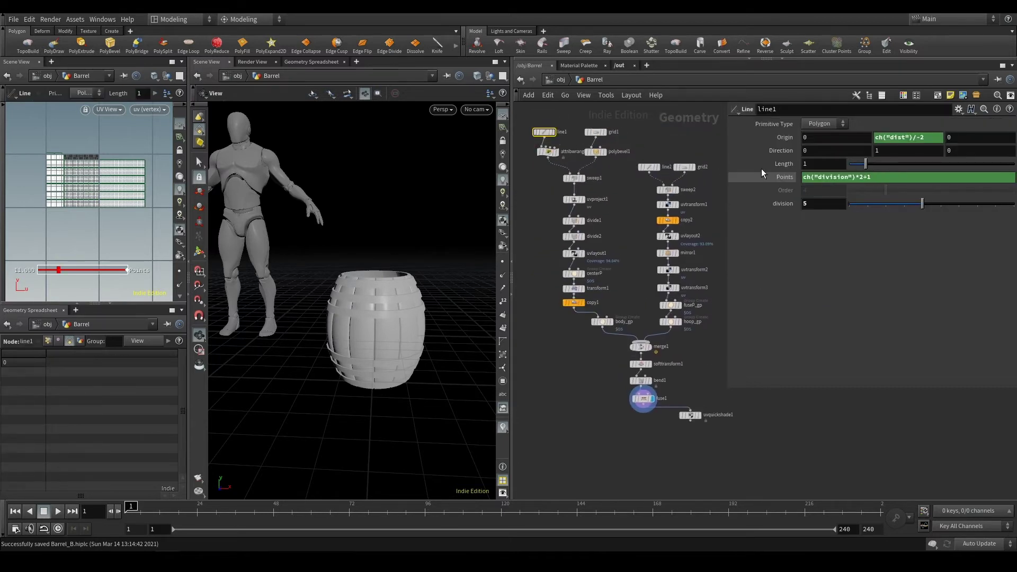
click(815, 164)
text(.1)
key(Return)
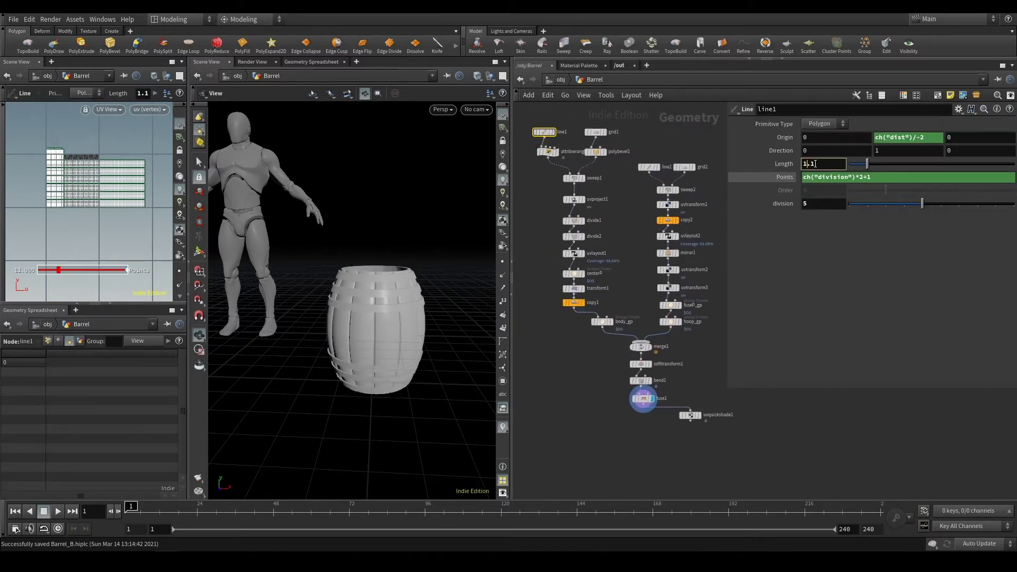
- Display uvquickshade1 to show the checker texture on the taller barrel
middle_drag(563, 391, 555, 369)
mouse_move(462, 356)
mouse_down()
mouse_move(439, 382)
mouse_move(431, 354)
mouse_up()
scroll(684, 396, up, 2)
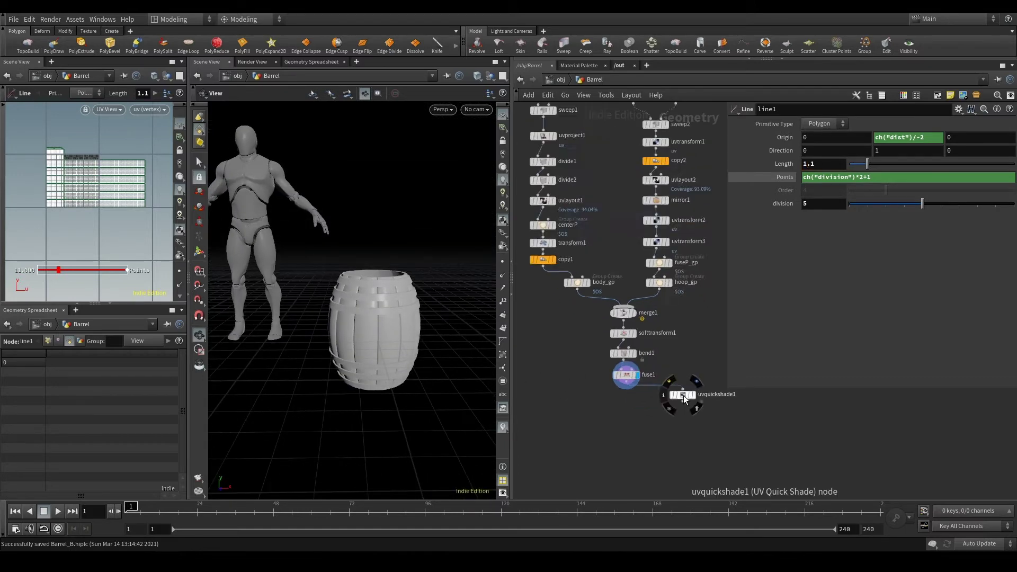
scroll(689, 394, up, 2)
click(692, 394)
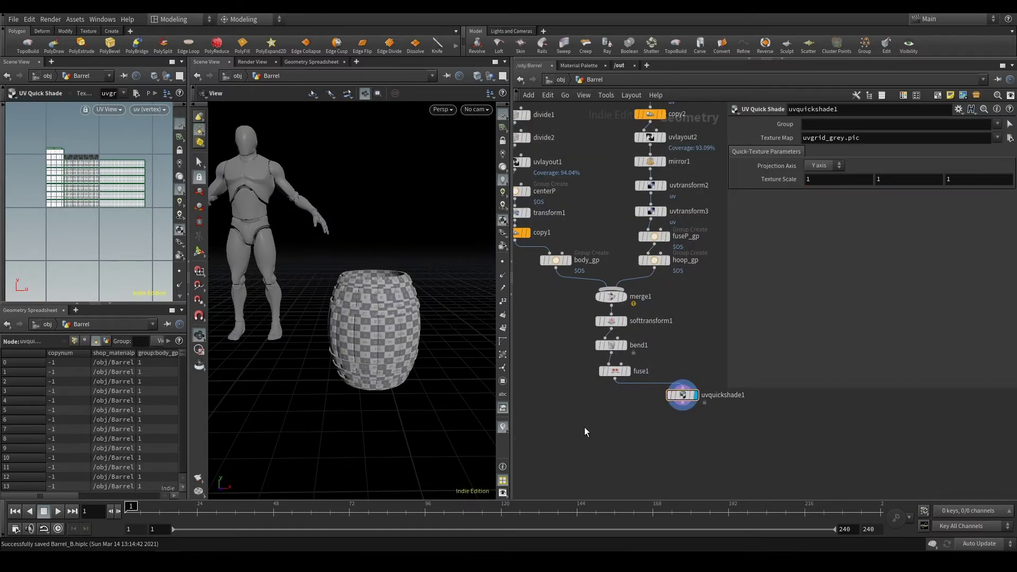
middle_drag(578, 422, 567, 415)
scroll(600, 408, down, 2)
scroll(600, 407, down, 1)
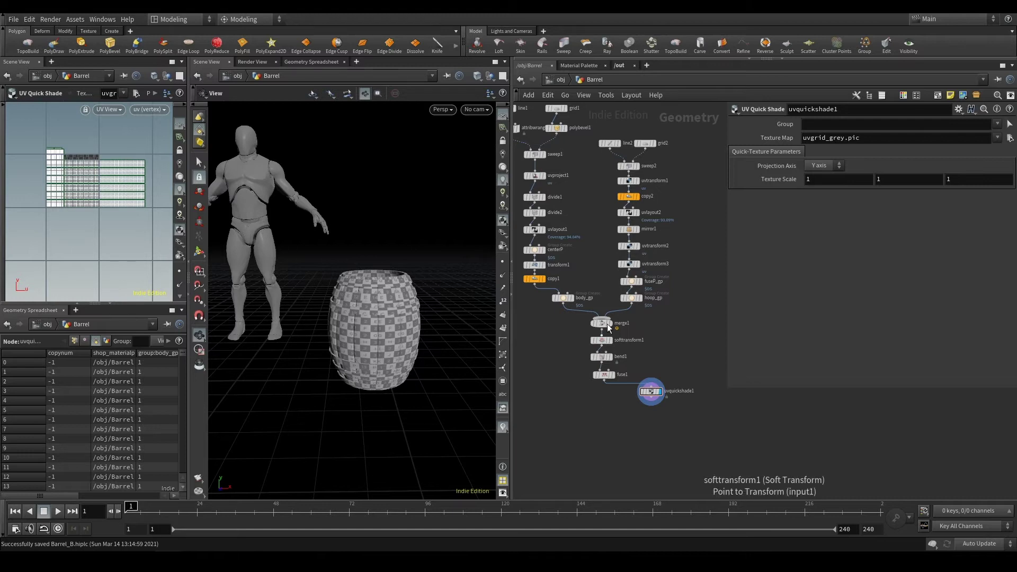
scroll(609, 325, up, 2)
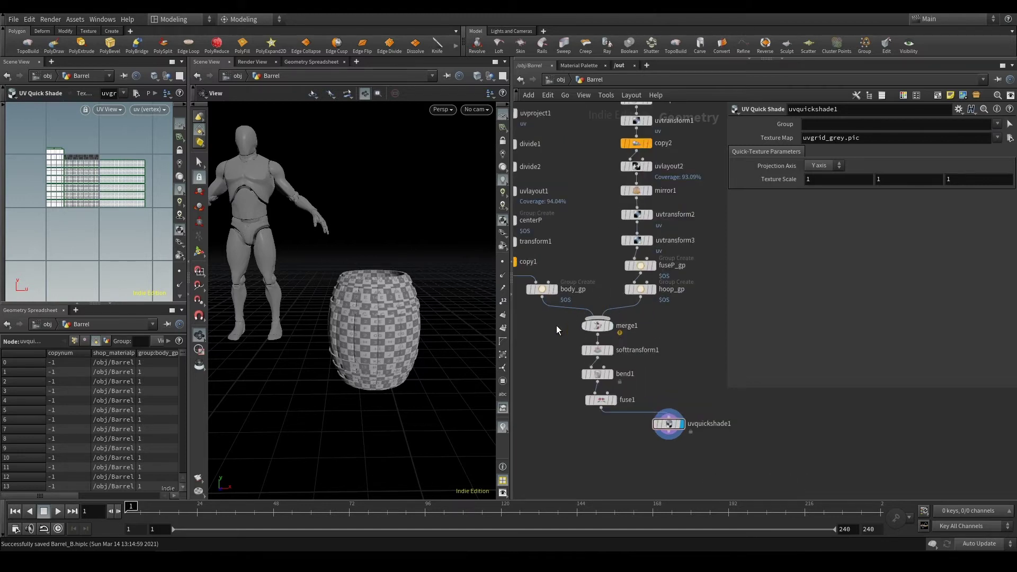
- Display the body_gp plank group and centre the flat sheet of planks in view
click(553, 289)
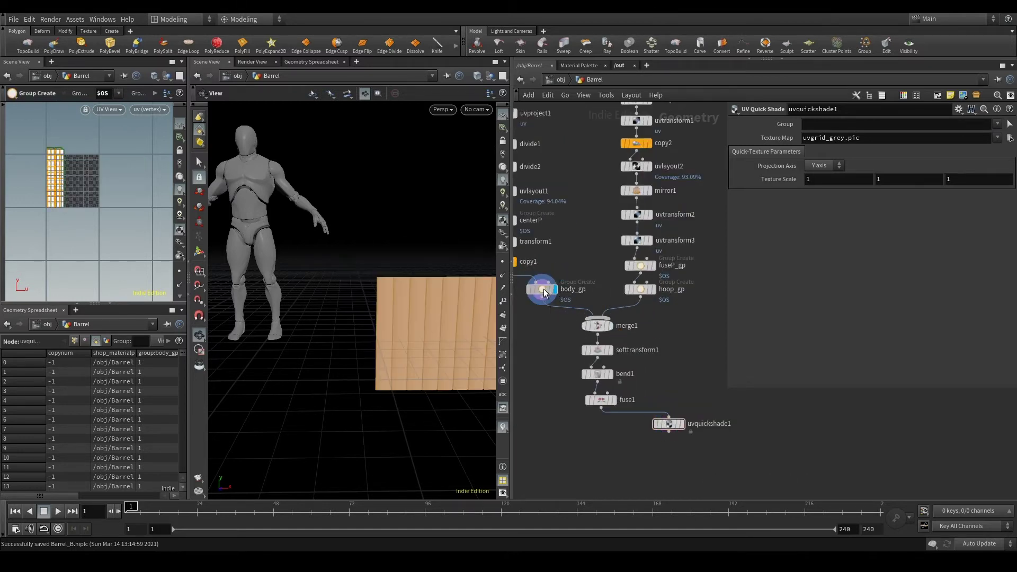
click(544, 292)
middle_drag(544, 293, 620, 312)
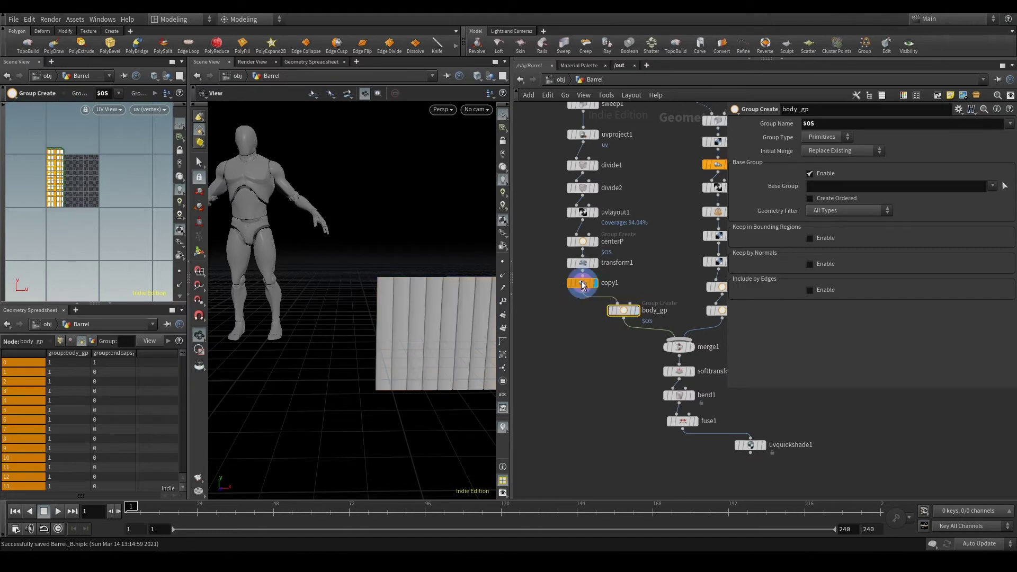
click(582, 285)
mouse_move(477, 297)
middle_down()
mouse_move(340, 307)
mouse_move(386, 305)
middle_up()
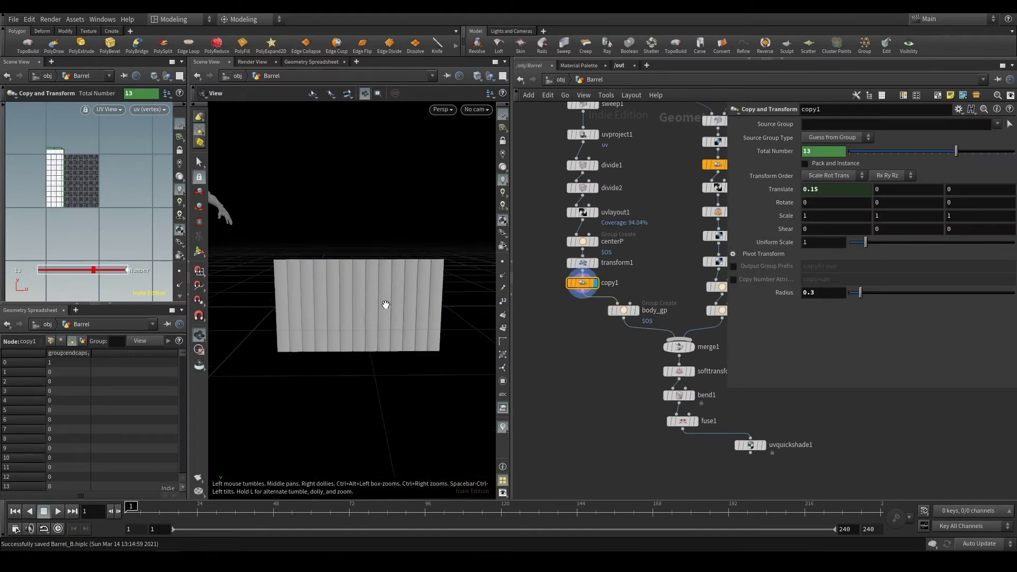
scroll(584, 300, up, 2)
- Add a Labs Match Size node under copy1 with Justify Y set to Center
key(Tab)
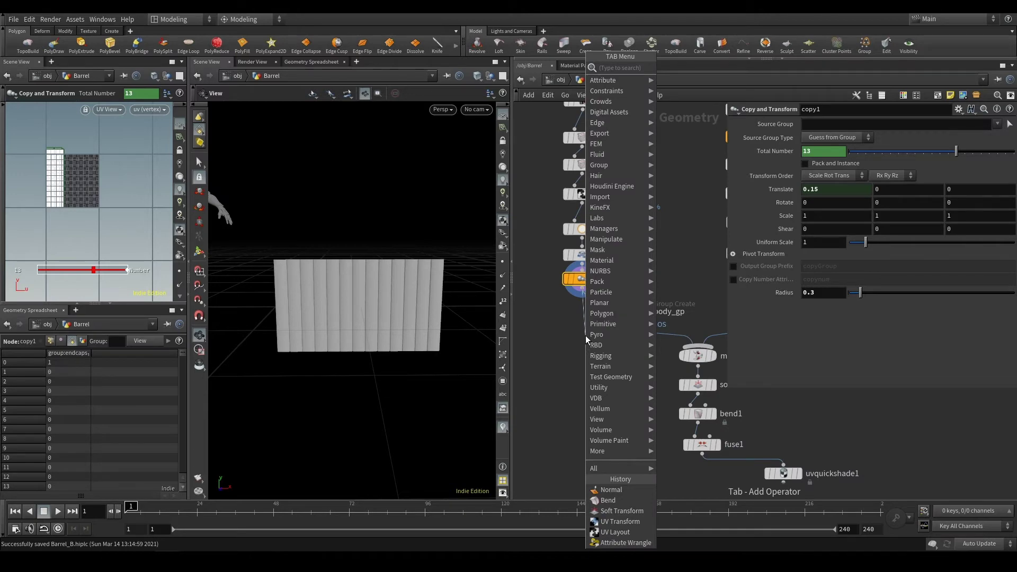
text(lab)
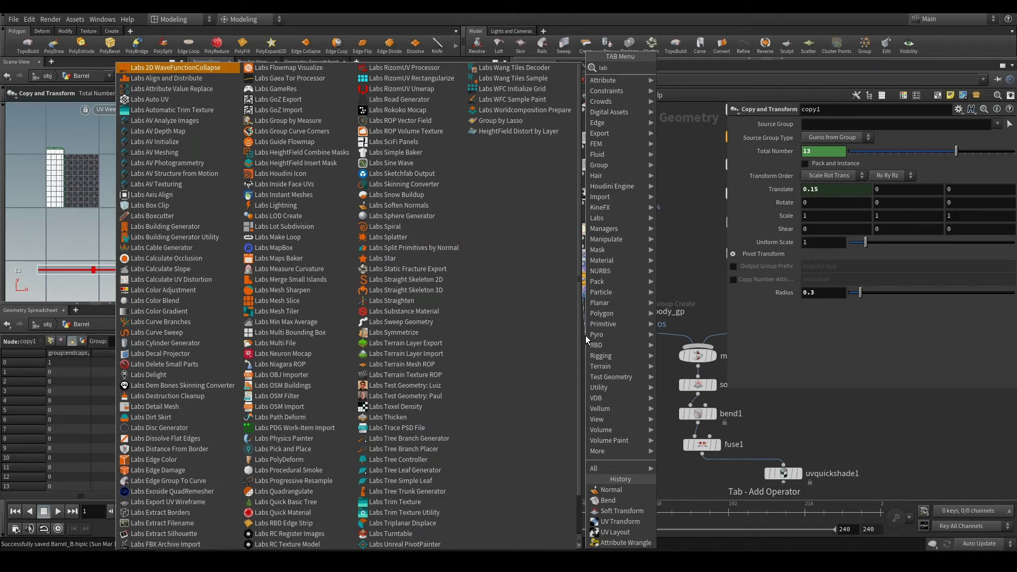
key(Down)
key(Down)
key(Down)
key(Down)
key(Down)
key(Down)
key(Down)
key(Down)
key(Return)
scroll(586, 339, up, 2)
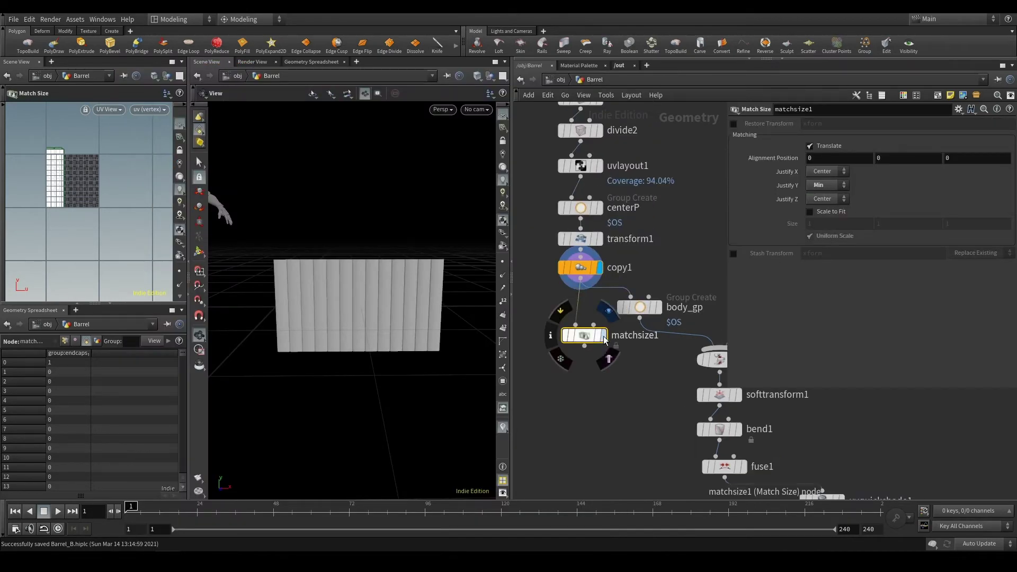
click(572, 340)
click(828, 185)
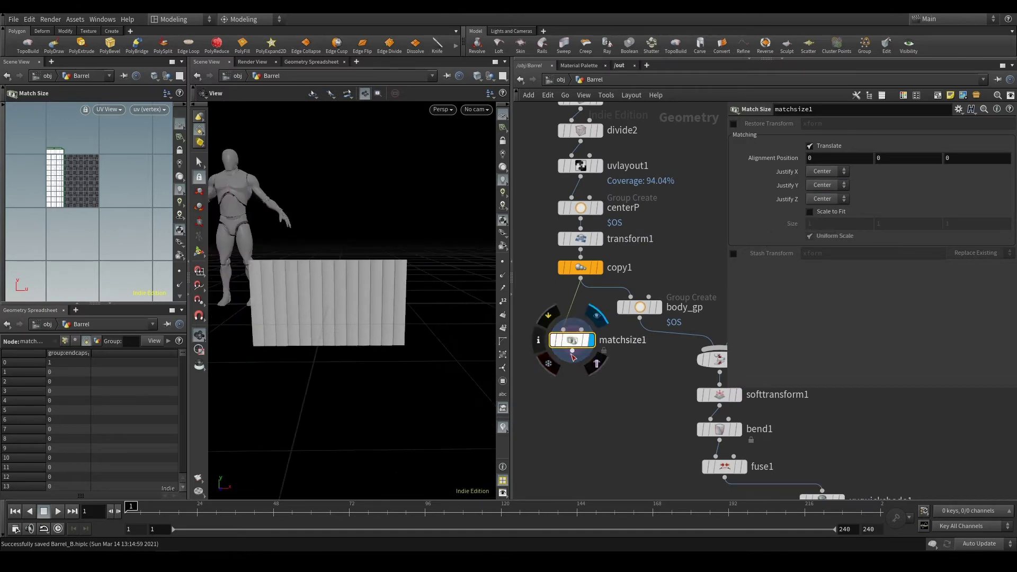
- Add a Transform node rotating -90 in X to lay the plank sheet flat
key(Tab)
text(tran)
key(Return)
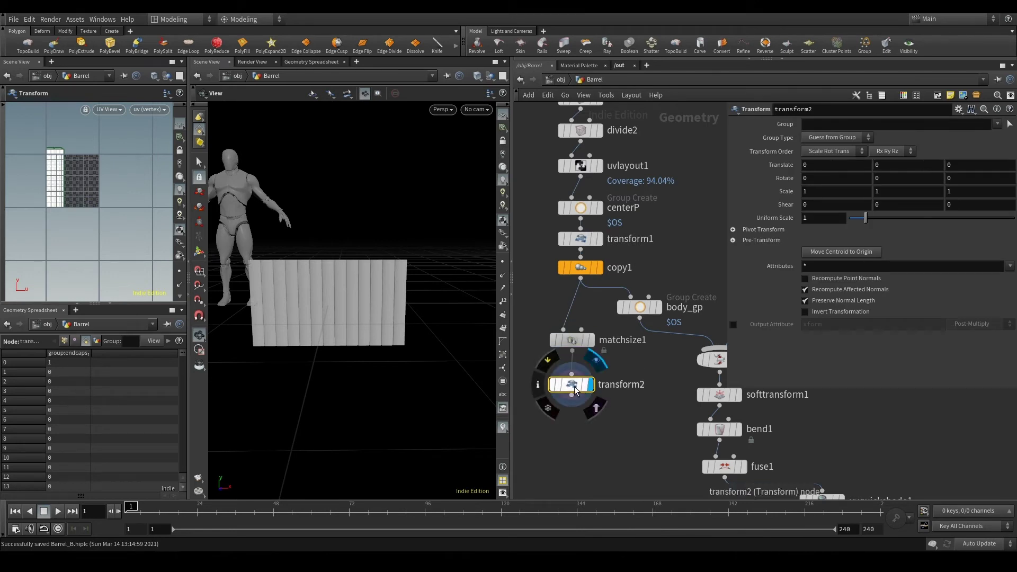
click(591, 385)
key(Return)
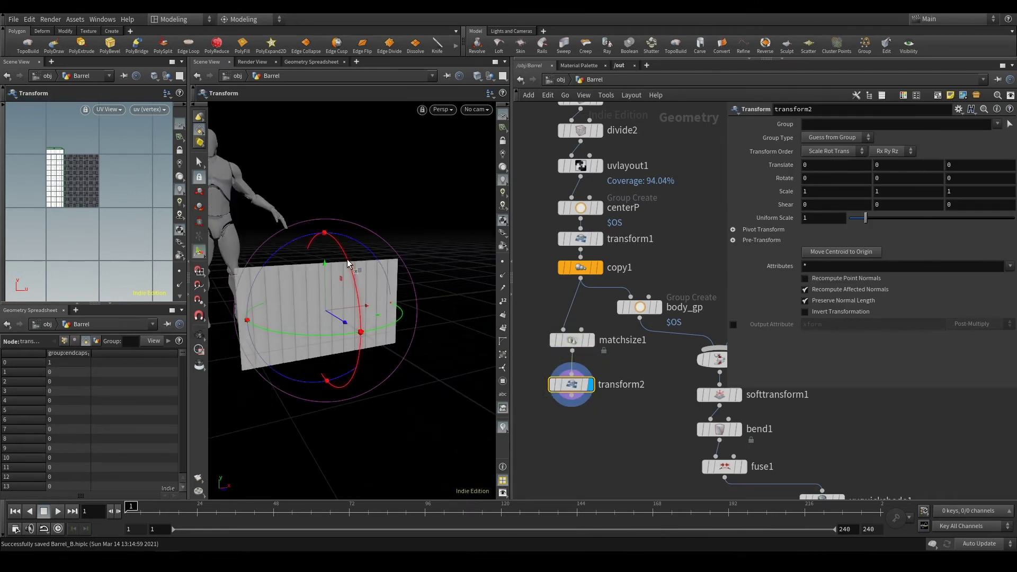
drag(351, 264, 347, 299)
click(806, 179)
text(90)
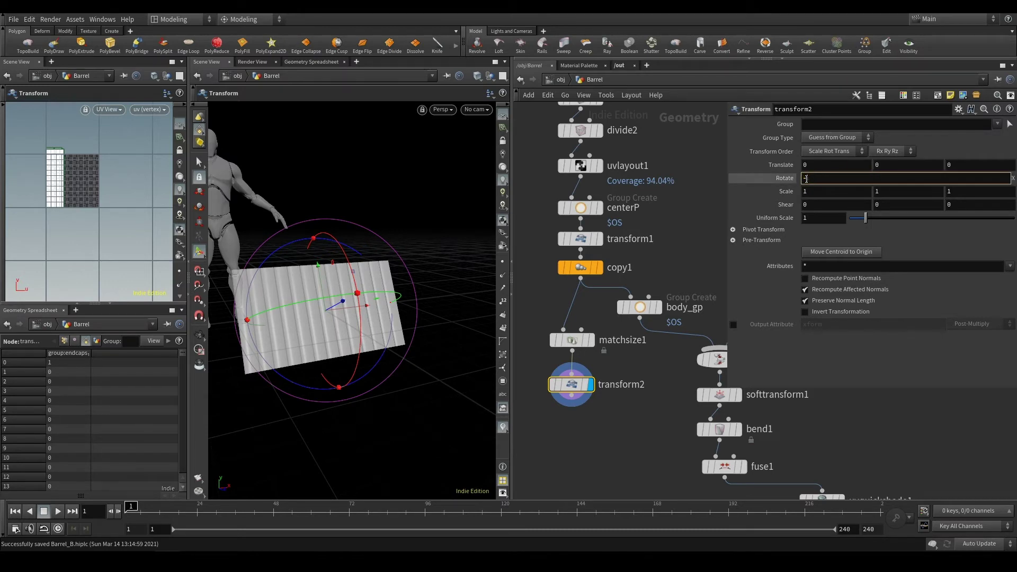
key(Return)
key(Escape)
drag(328, 243, 371, 252)
key(Return)
scroll(546, 297, down, 2)
- Set transform2's Translate Y to a relative reference of line1's dist
middle_drag(546, 296, 561, 322)
key(h)
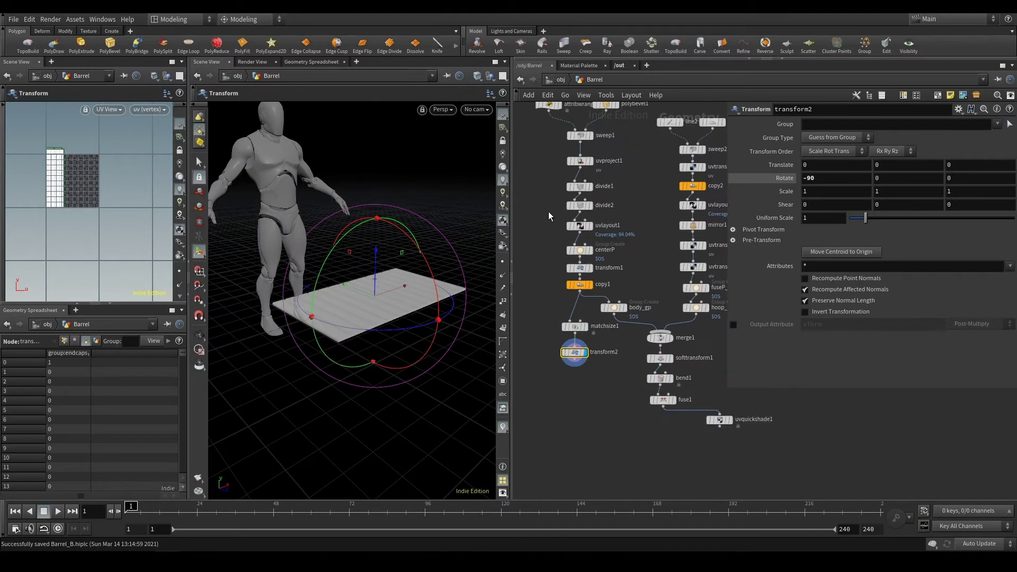
click(553, 136)
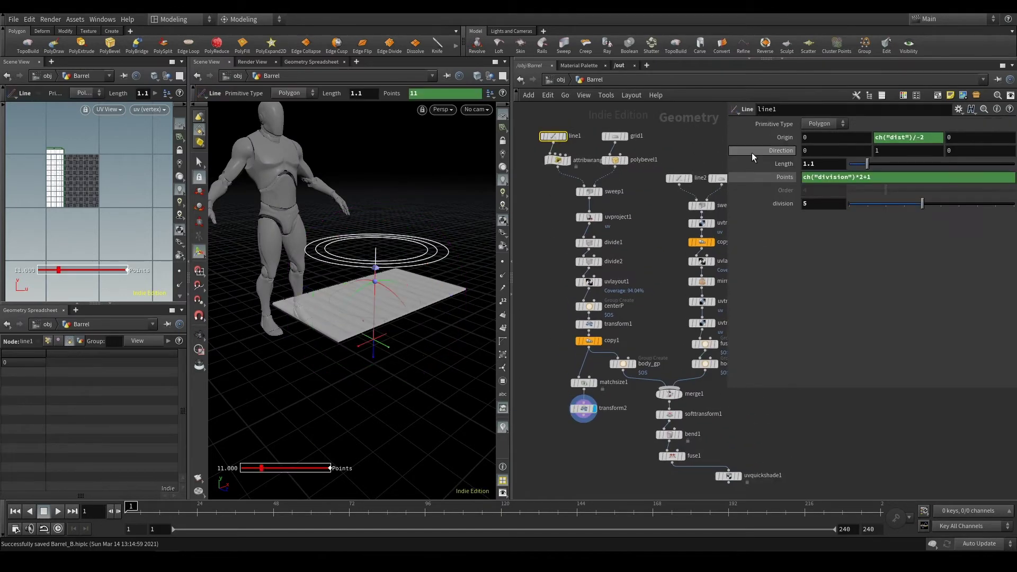
right_click(821, 163)
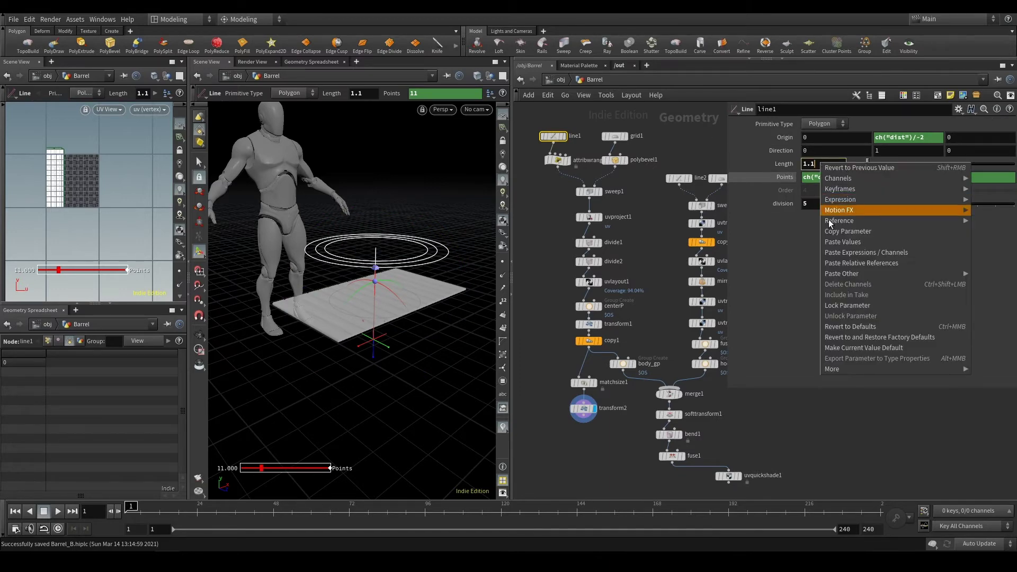
click(831, 233)
click(583, 409)
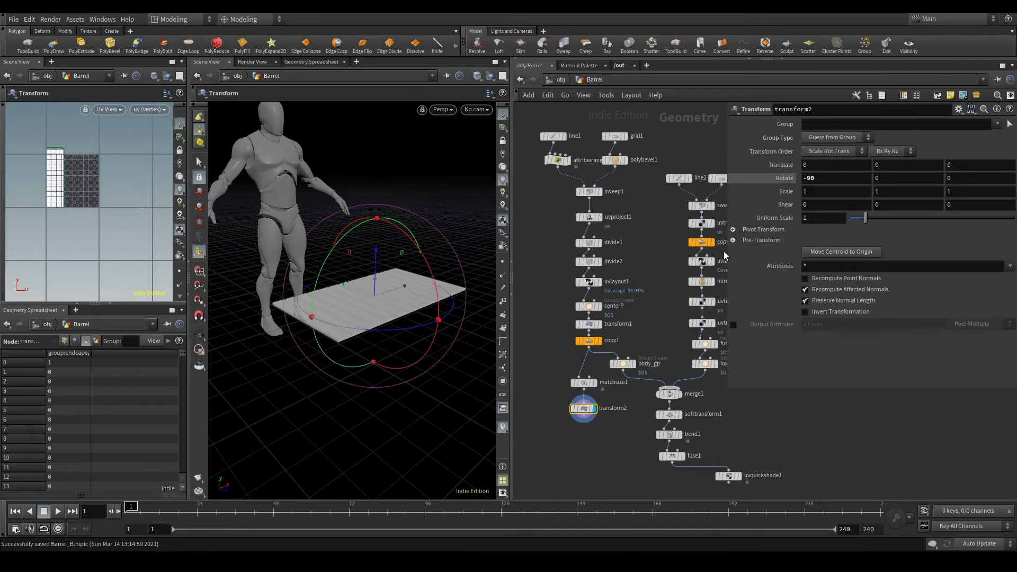
text(.2)
key(Return)
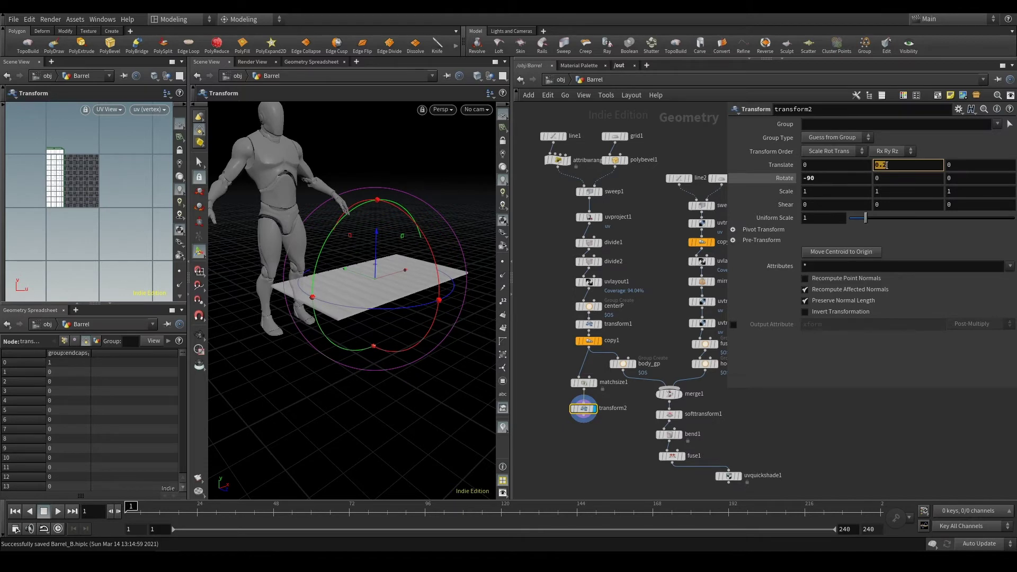
right_click(886, 165)
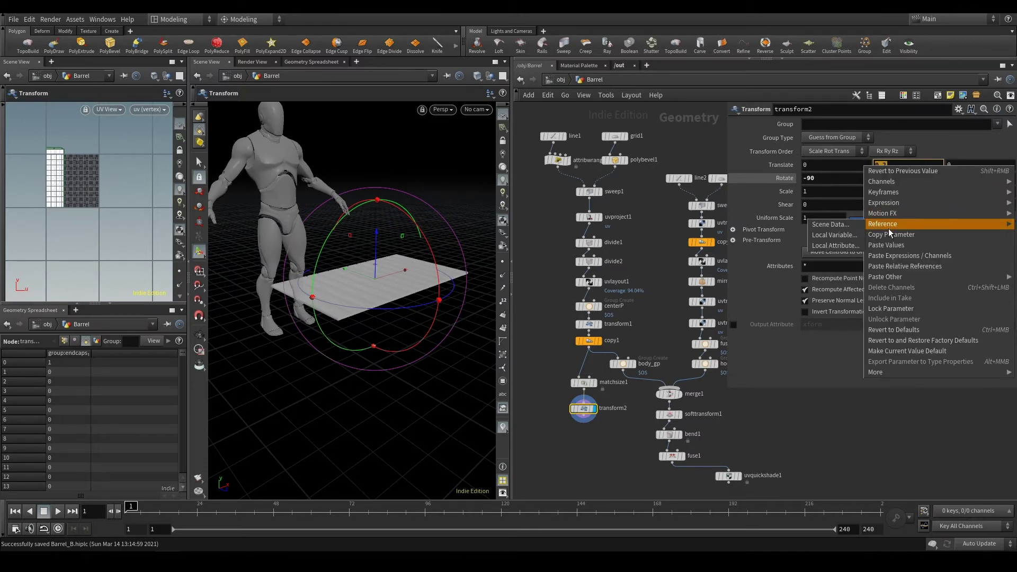
click(900, 266)
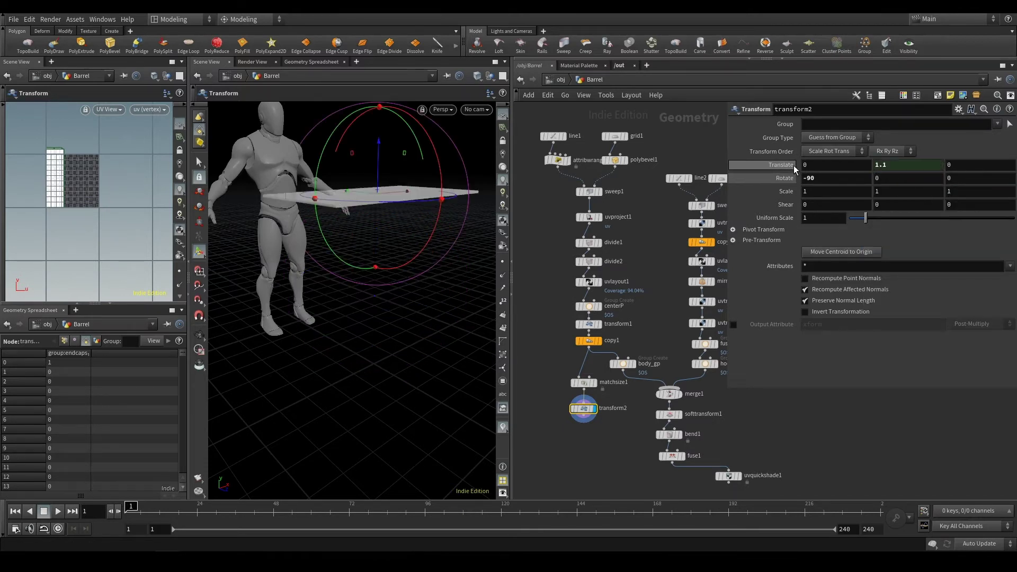
- Divide the Translate Y expression by 2 so it follows half of line1's dist
key(Escape)
drag(478, 287, 414, 307)
key(Return)
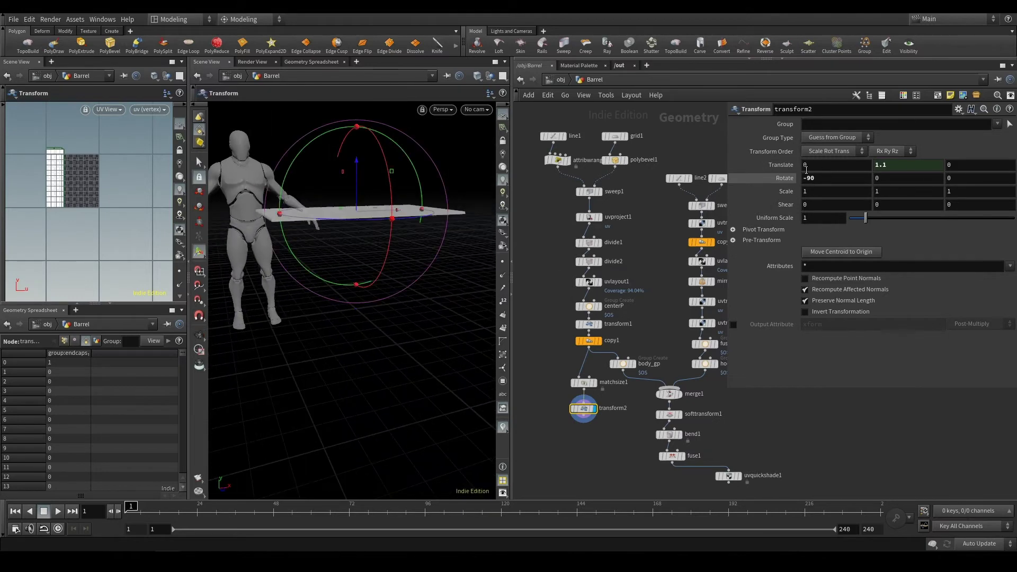
click(781, 165)
click(886, 164)
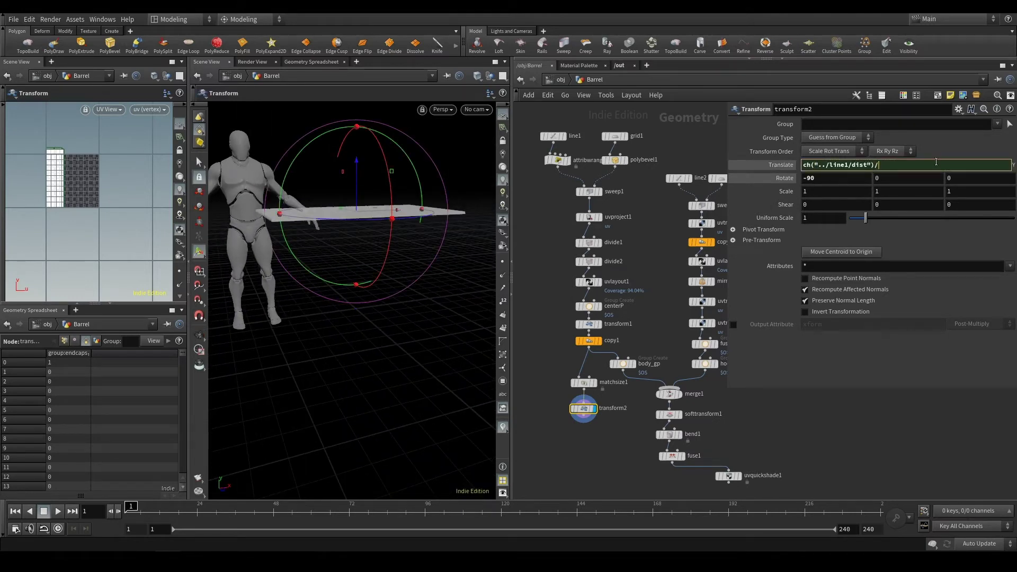
text(2)
key(Return)
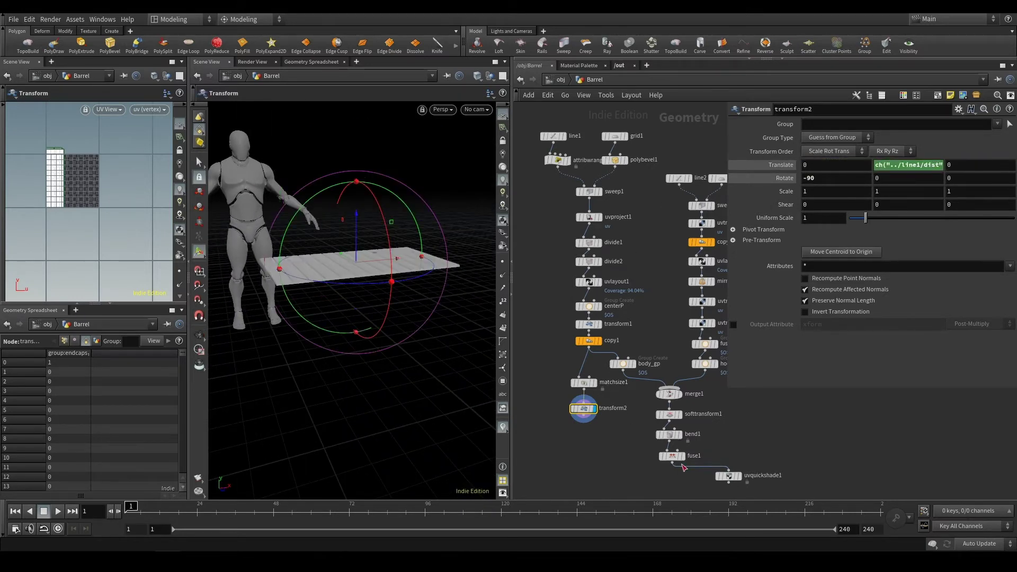
- Show fuse1 as a template wireframe and inspect the barrel around it
click(679, 455)
scroll(348, 315, up, 3)
key(Return)
key(Escape)
drag(389, 362, 404, 351)
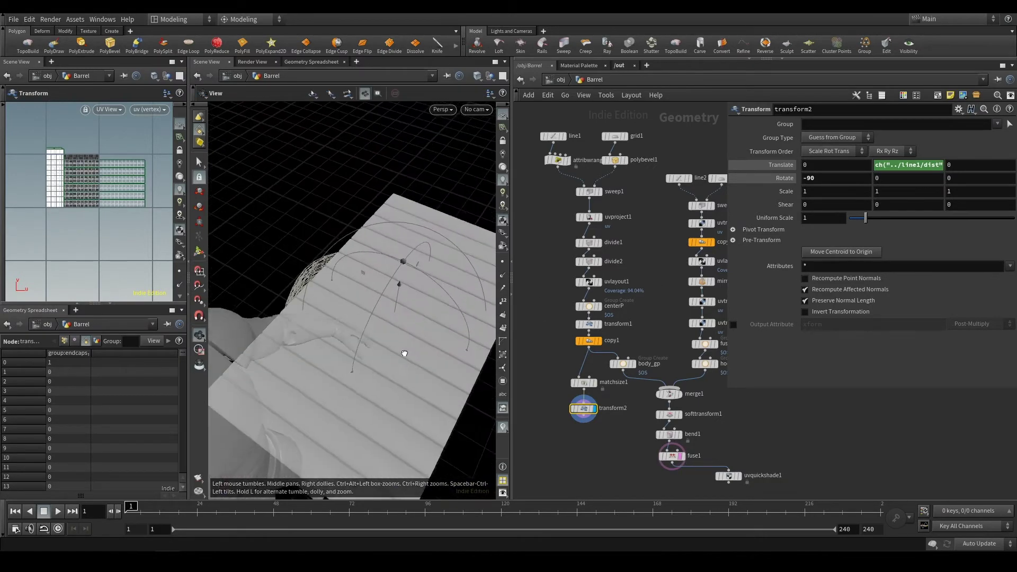
key(Return)
- Insert a matchsize2 copy between fuse1 and uvquickshade1 to centre the barrel
key(l)
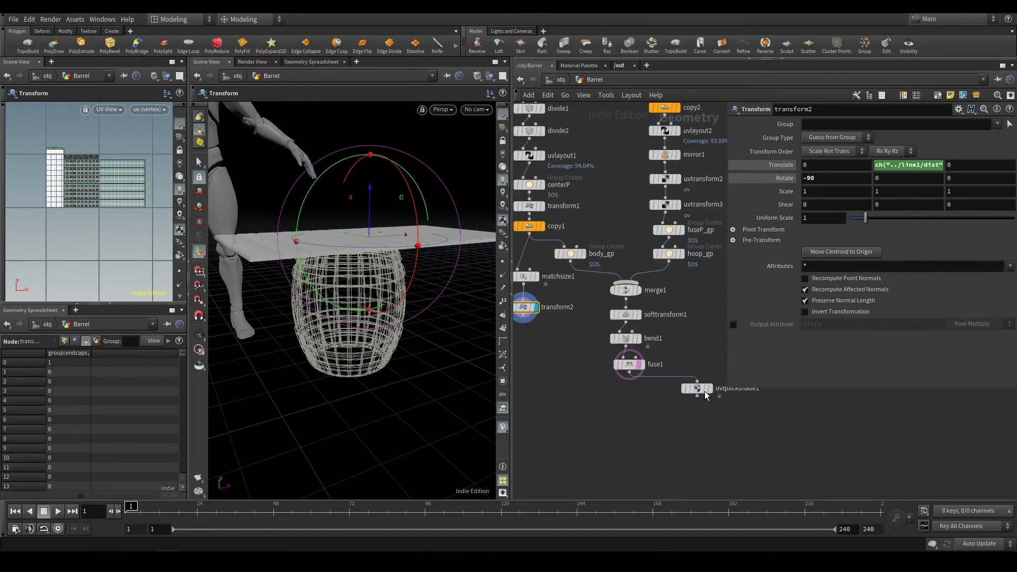
mouse_move(523, 276)
alt+mouse_down()
mouse_move(630, 401)
mouse_move(643, 398)
alt+mouse_up()
click(640, 396)
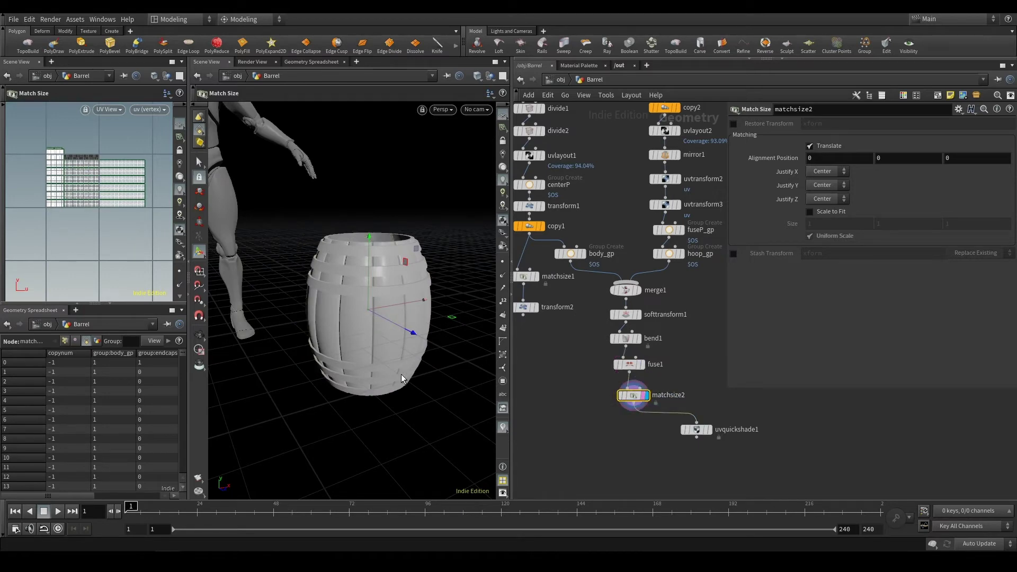
mouse_move(390, 389)
alt+mouse_down()
mouse_move(393, 415)
mouse_move(387, 403)
alt+mouse_up()
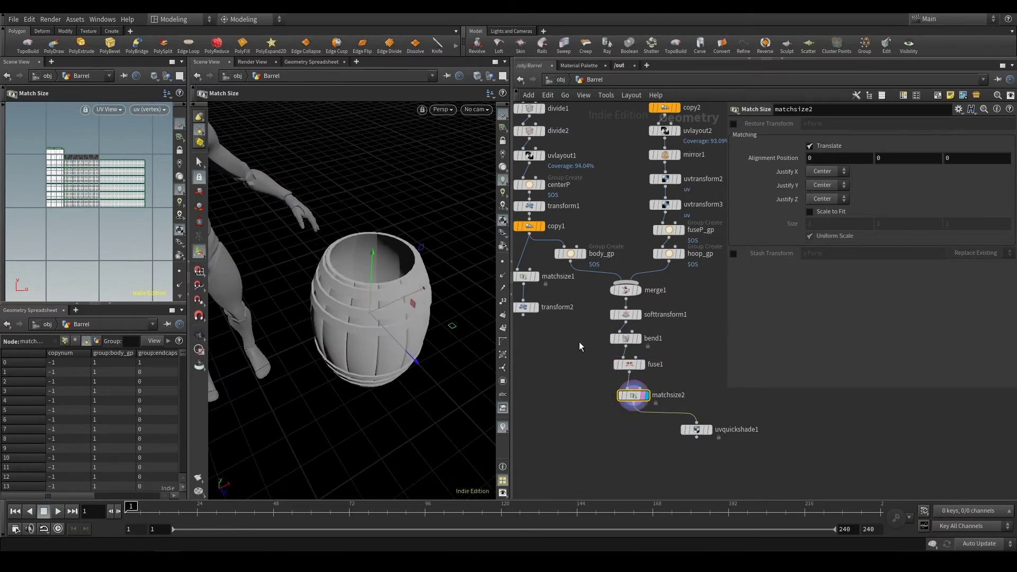
middle_drag(548, 320, 573, 330)
click(549, 319)
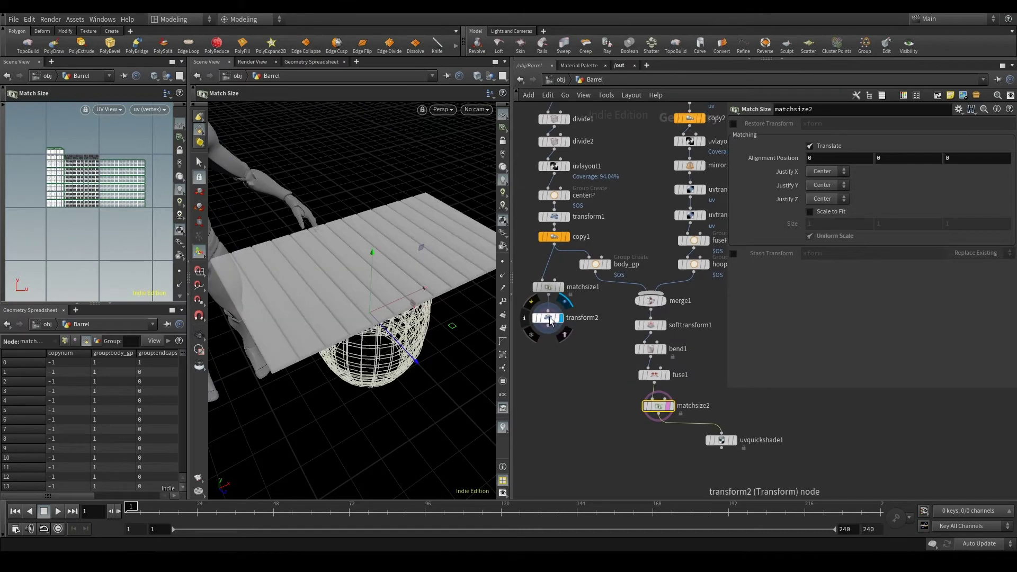
click(959, 109)
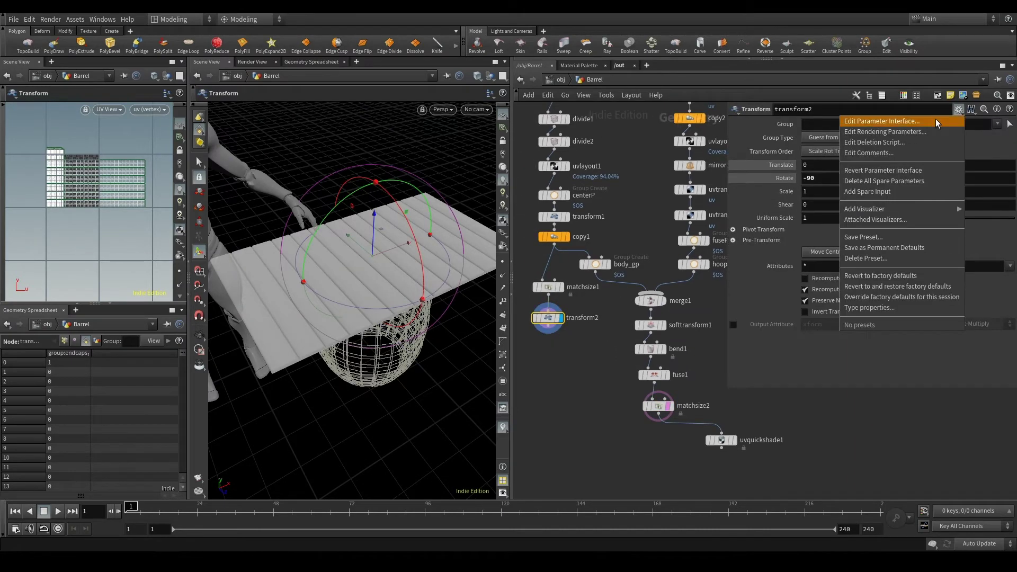
- Add a float parameter labelled Offset, named offset, to transform2's interface
click(901, 111)
click(245, 268)
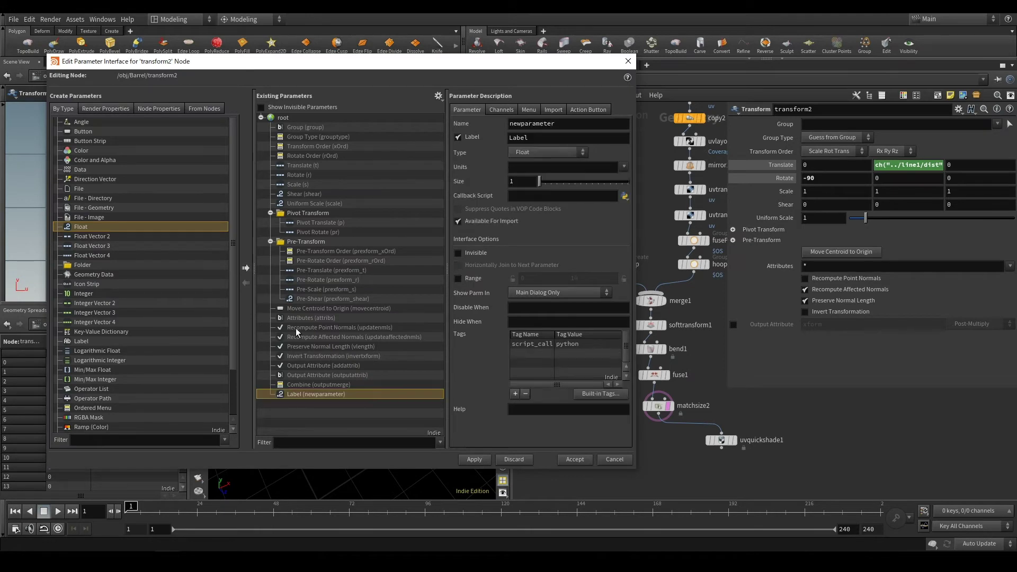
click(548, 137)
text(Offst)
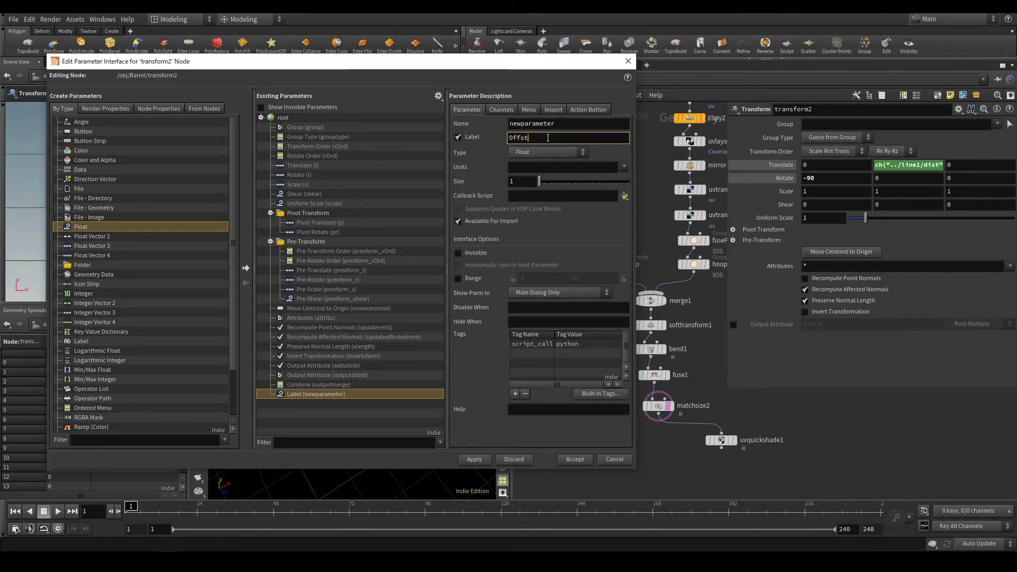
double_click(547, 138)
key(Left)
key(ctrl+c)
double_click(560, 123)
key(ctrl+v)
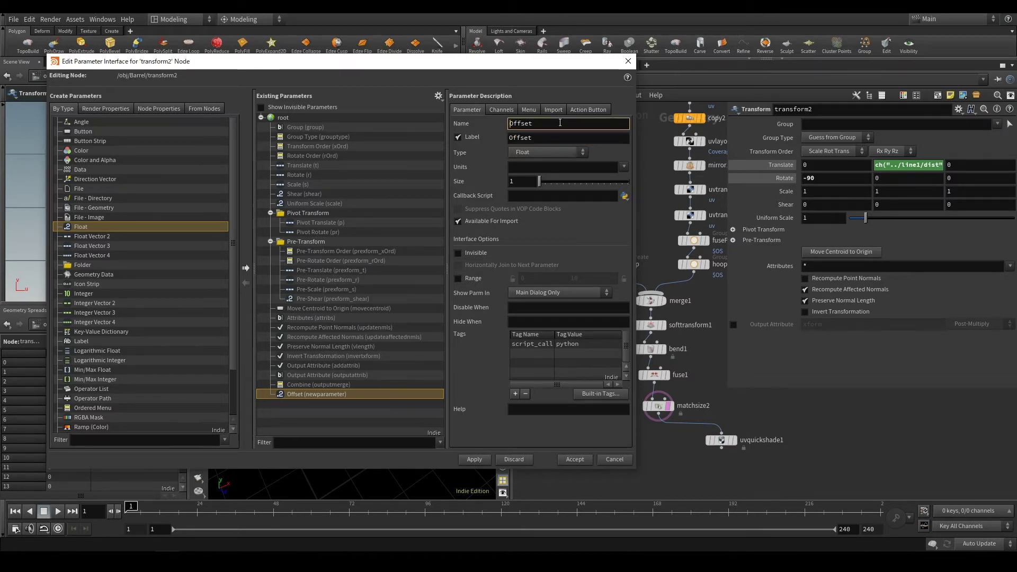
text(o)
key(Return)
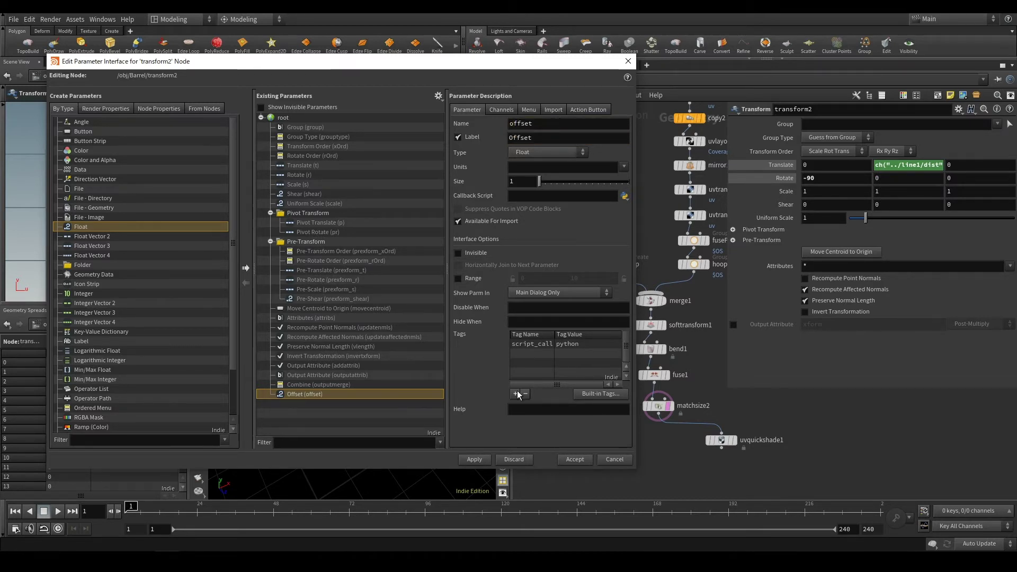
- Give Offset a value range of 0 to 0.1 and accept the interface
click(457, 278)
double_click(578, 278)
key(Return)
click(574, 460)
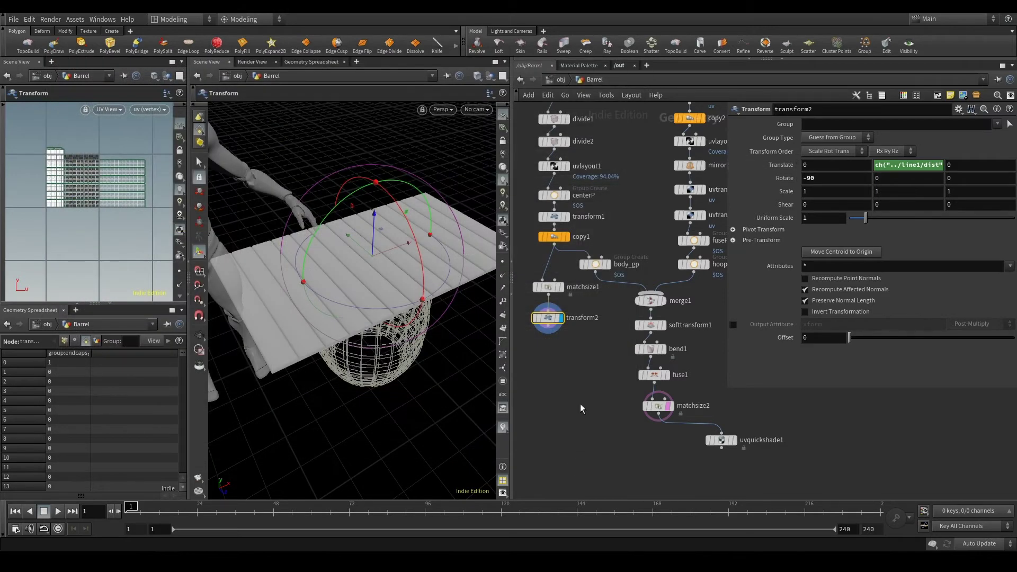
- Add the Offset parameter reference into transform2's Translate Y expression
right_click(811, 337)
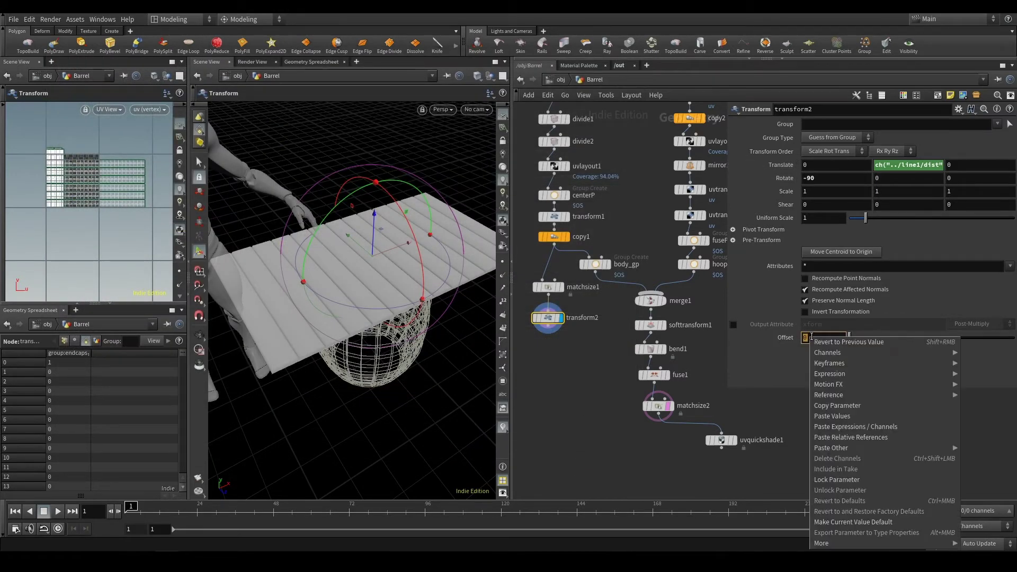
click(831, 411)
click(915, 165)
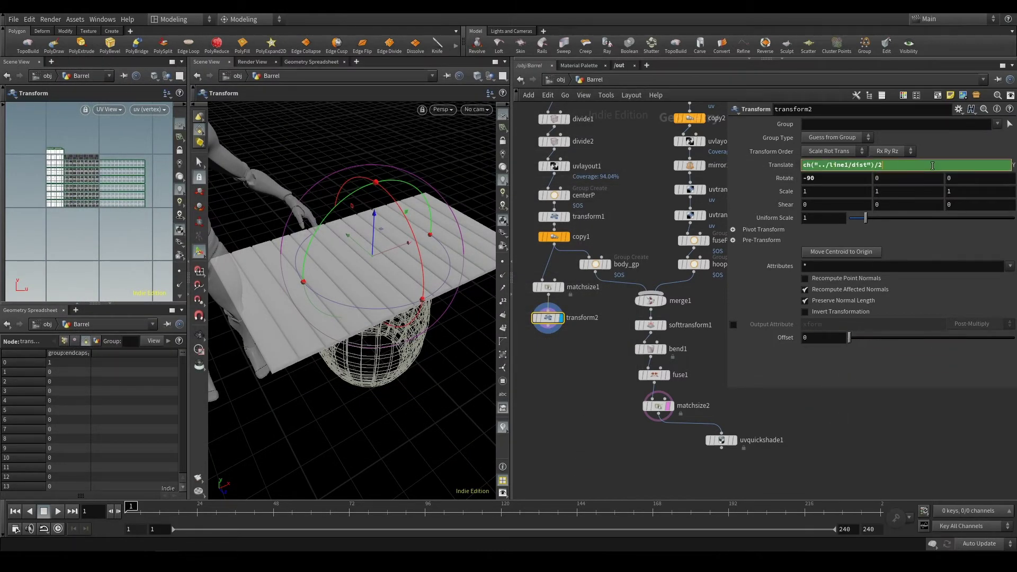
right_click(932, 165)
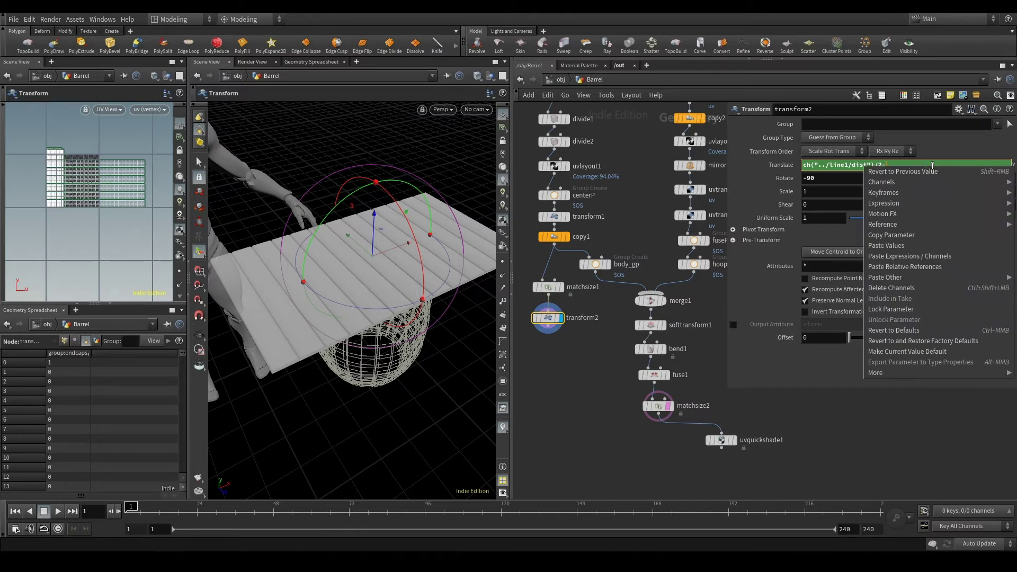
click(899, 255)
click(781, 166)
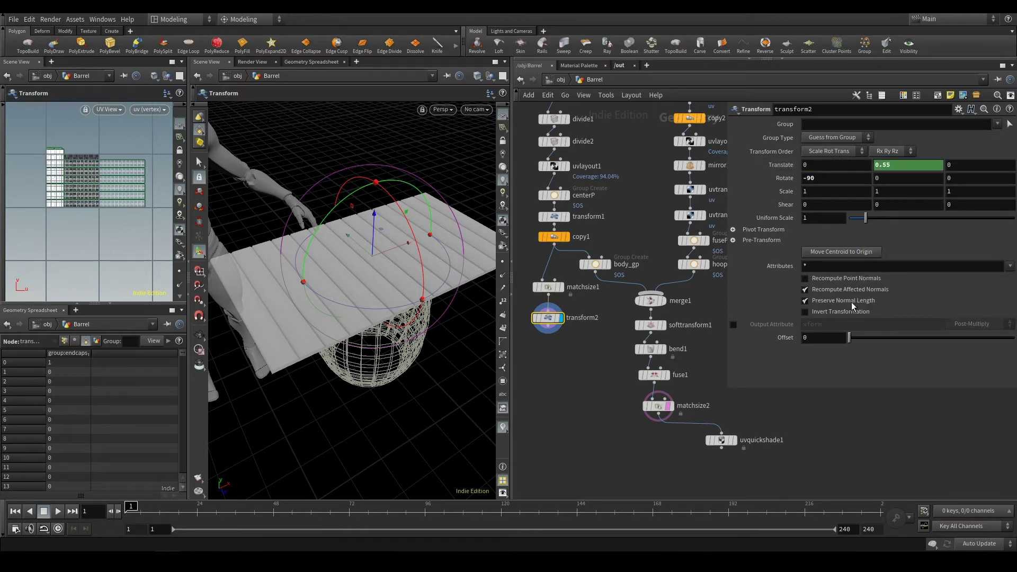
- Set Offset to 0.026, making Translate Y 0.524, and save Barrel_B.hiplc
drag(849, 338, 860, 339)
key(Escape)
drag(351, 390, 351, 386)
drag(860, 339, 857, 339)
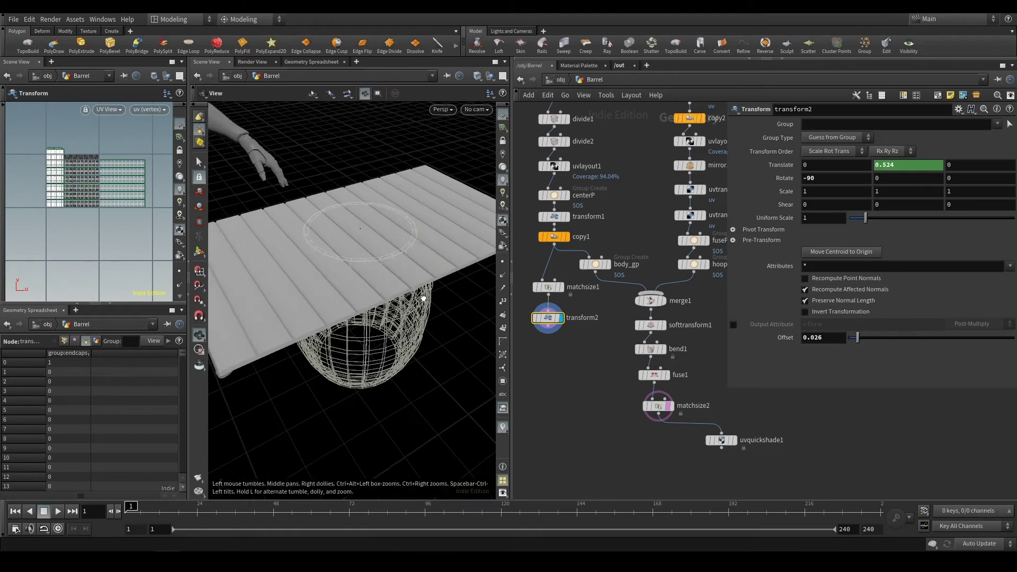
mouse_move(371, 318)
mouse_down()
mouse_move(422, 322)
mouse_move(423, 282)
mouse_up()
scroll(424, 291, down, 3)
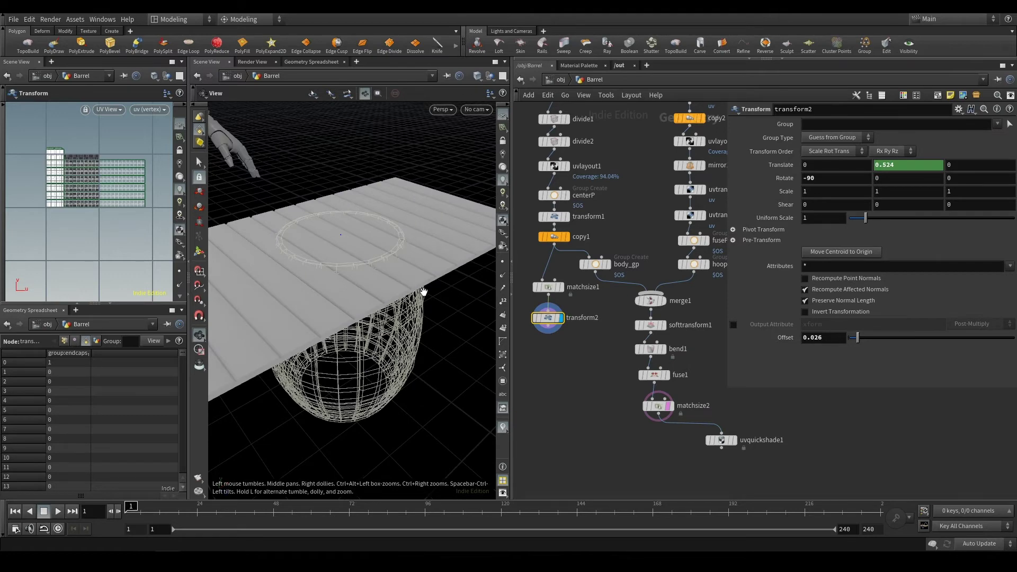
scroll(423, 290, down, 3)
key(ctrl+s)
middle_drag(552, 340, 579, 339)
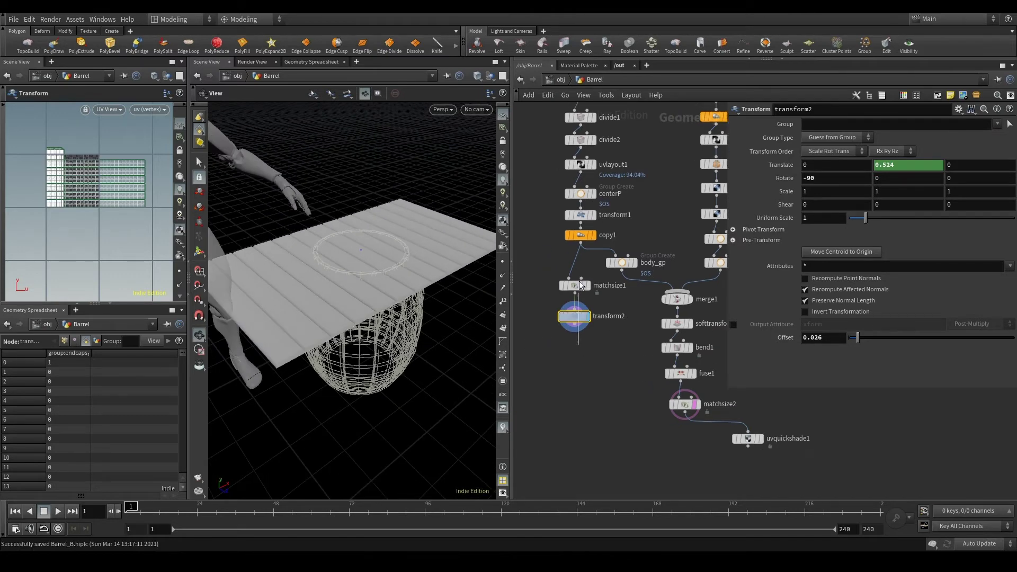
shift+click(581, 288)
scroll(596, 306, down, 1)
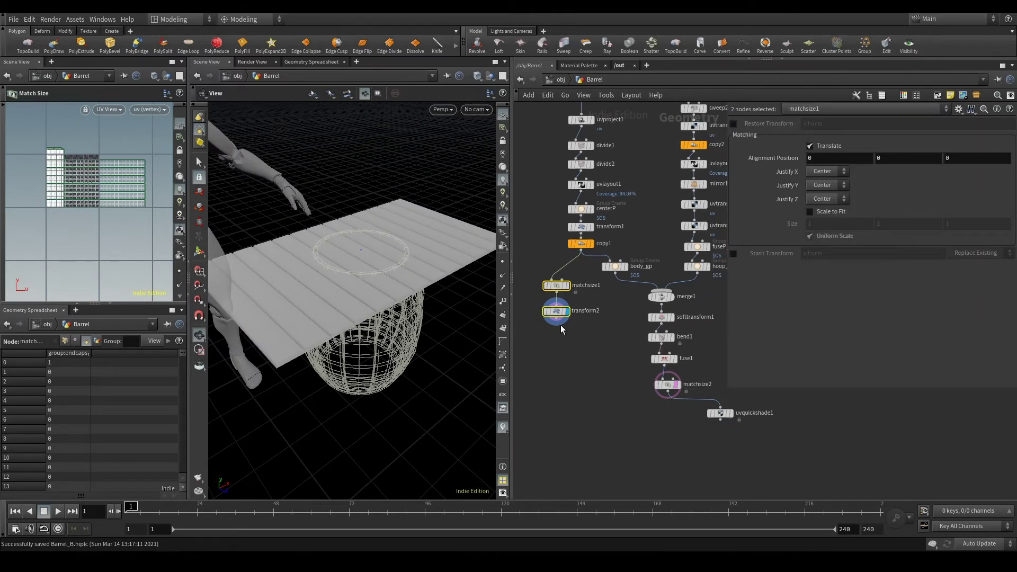
- Create a new grid3 node and display it
scroll(603, 329, down, 2)
mouse_move(694, 291)
middle_down()
mouse_move(679, 308)
mouse_move(630, 324)
middle_up()
key(Tab)
text(grid)
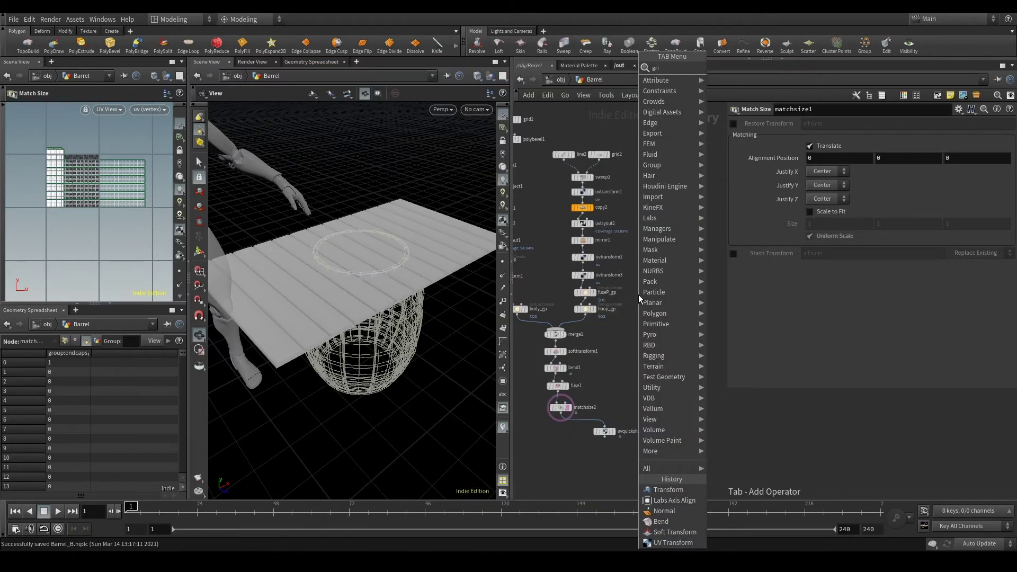
key(Return)
scroll(638, 298, up, 3)
click(673, 259)
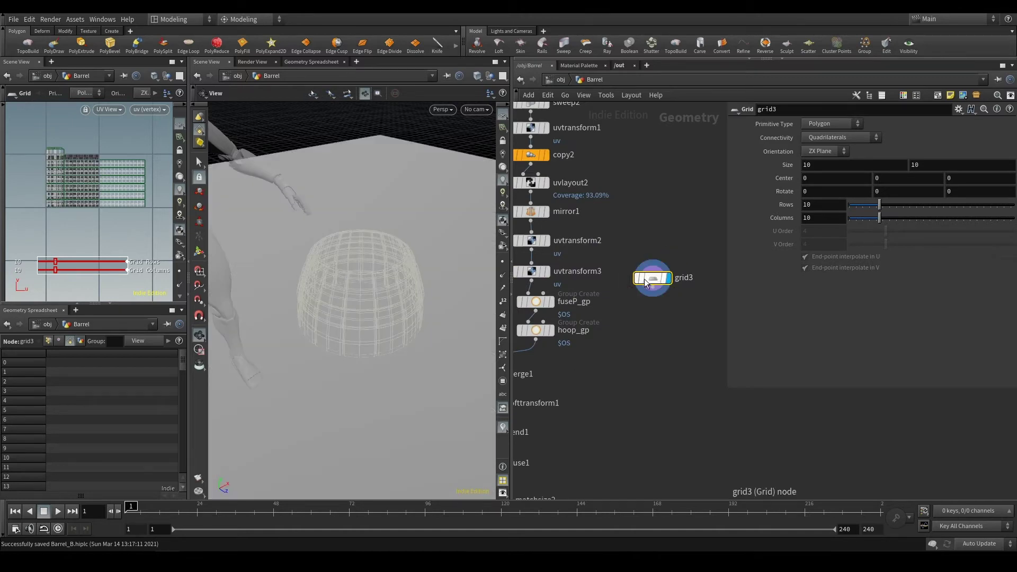
- Rotate grid3 90 in X and give it 2 rows and 2 columns
key(Return)
mouse_move(355, 262)
mouse_down()
mouse_move(378, 278)
mouse_move(389, 313)
mouse_move(409, 297)
mouse_up()
click(850, 191)
text(90)
key(Return)
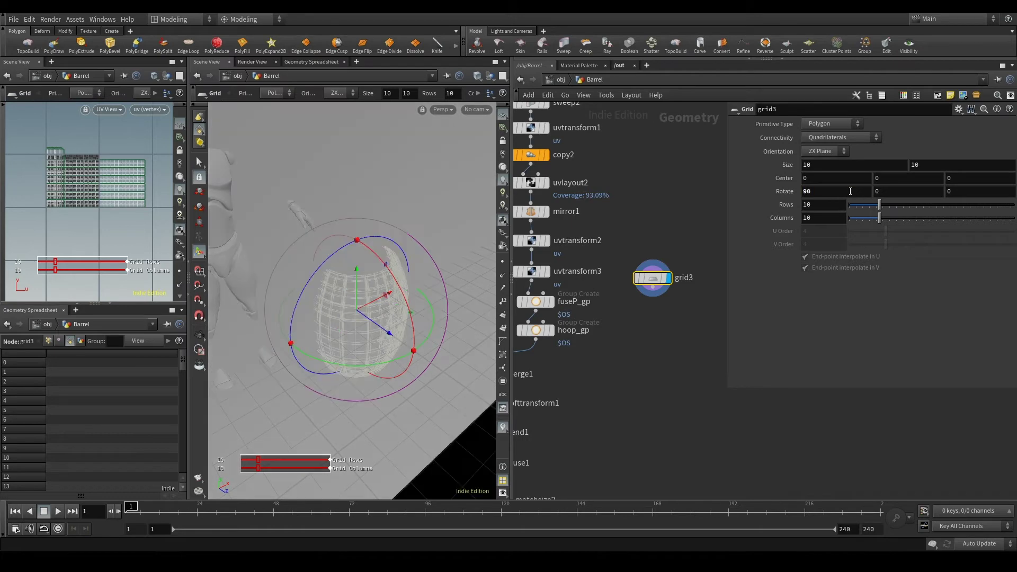
text(2)
key(Tab)
text(2)
key(Return)
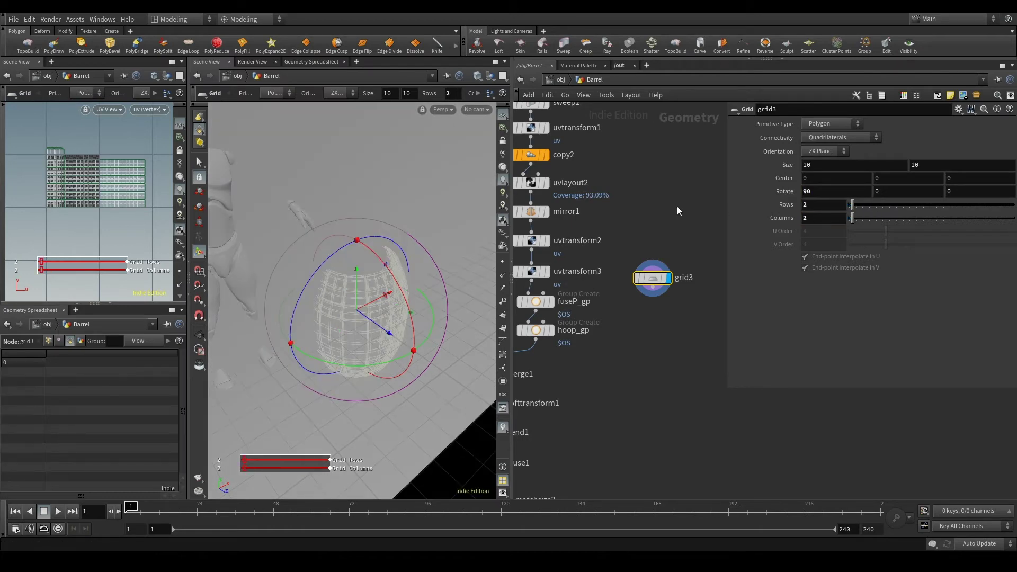
- Set grid3's size to 1 by 1
click(848, 165)
text(1)
key(Tab)
text(1)
key(Return)
alt+drag(412, 232, 394, 208)
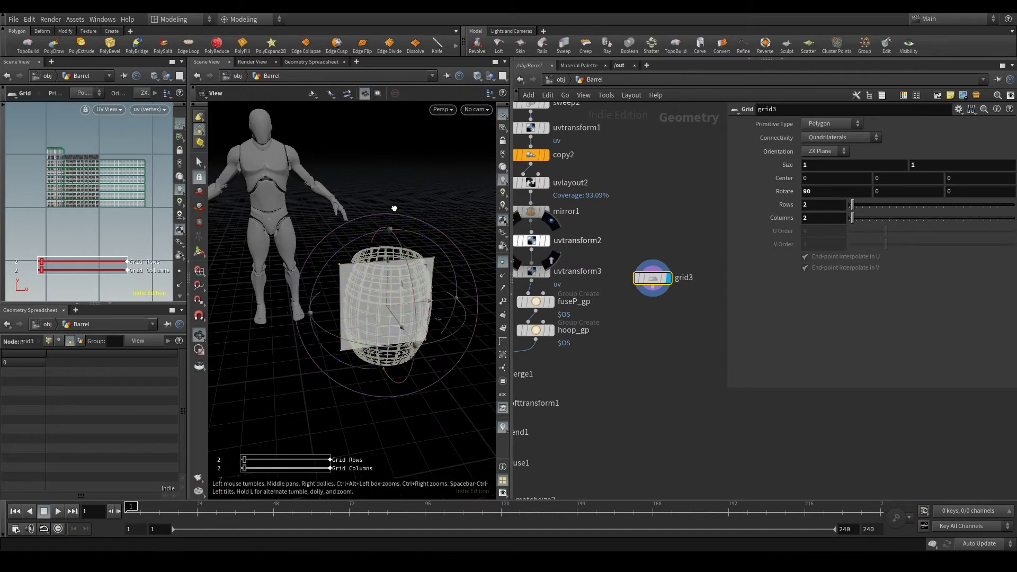
key(Escape)
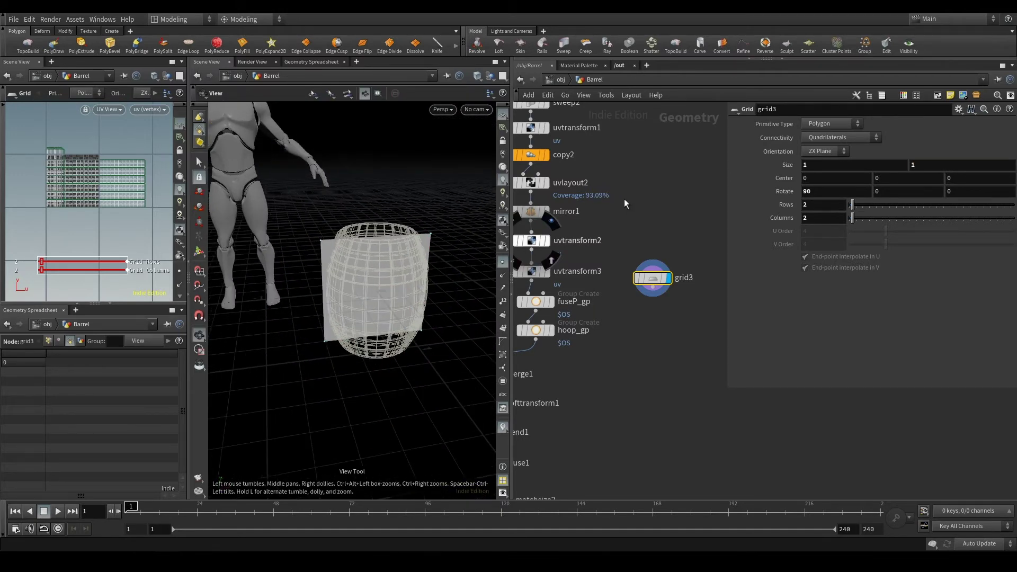
scroll(623, 199, down, 3)
- Drive grid3's first size value with a relative reference to line2's length
click(554, 160)
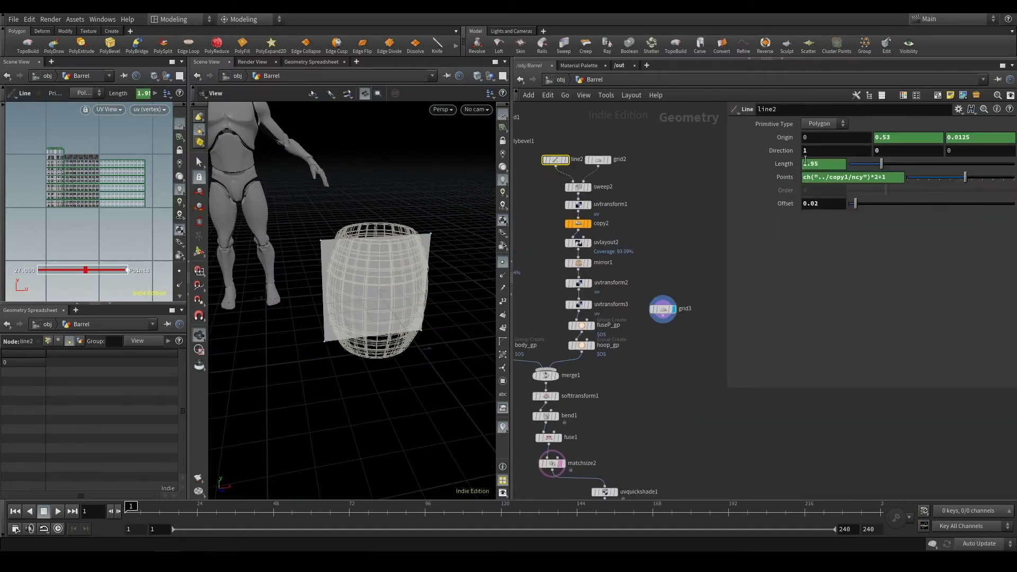
right_click(825, 164)
click(847, 231)
click(666, 310)
text(.1)
key(Return)
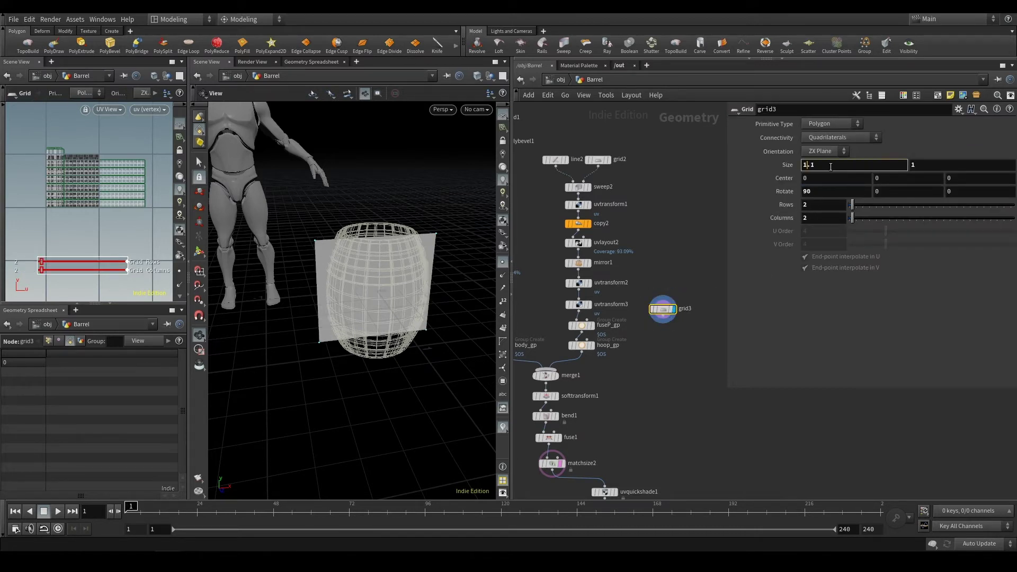
right_click(830, 166)
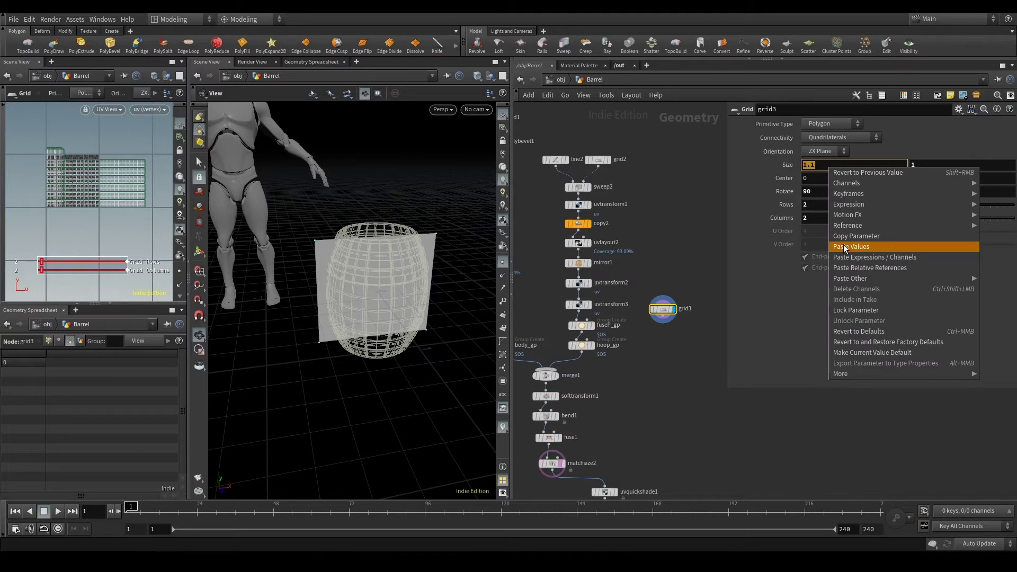
click(851, 268)
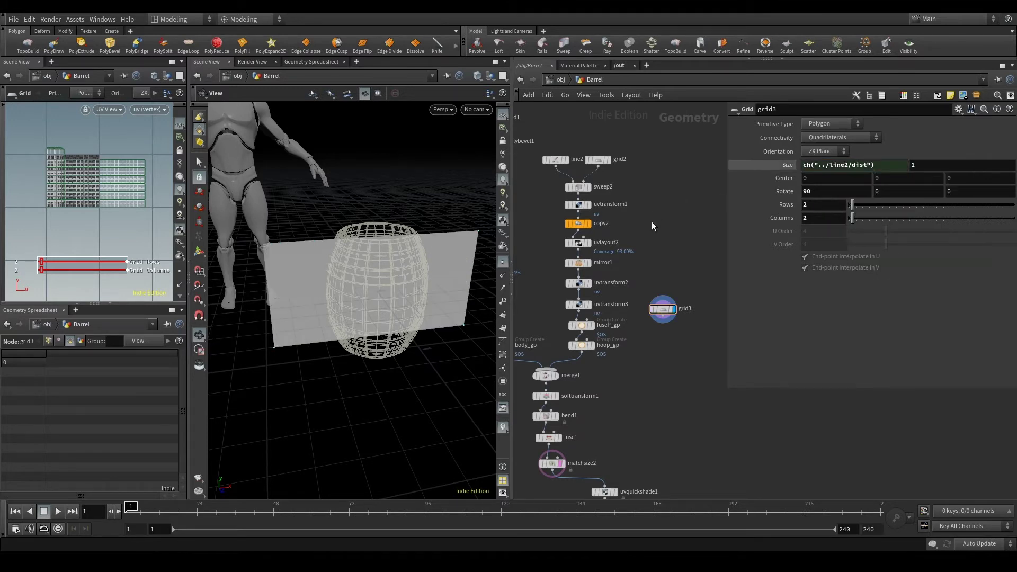
- Drive the second size value with line1's length, giving a 1.95 by 1.1 grid
scroll(651, 221, down, 2)
scroll(583, 206, down, 2)
click(549, 163)
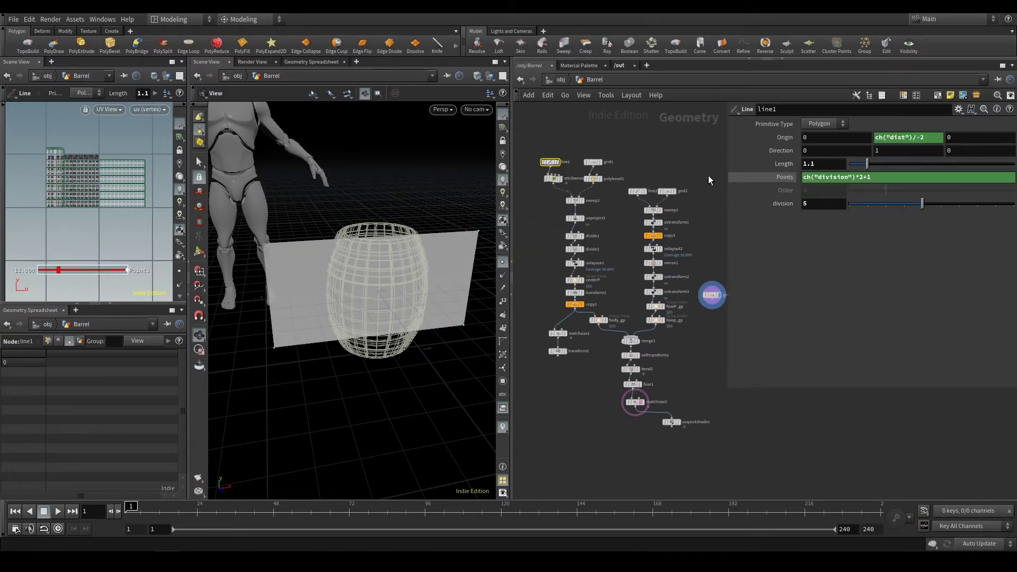
right_click(830, 164)
click(853, 238)
click(711, 295)
right_click(939, 166)
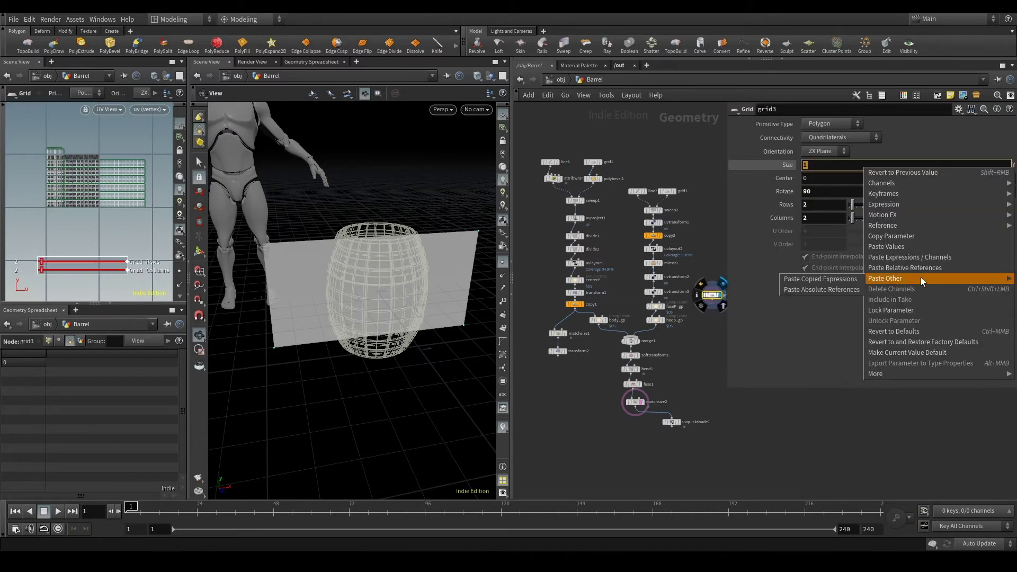
click(900, 267)
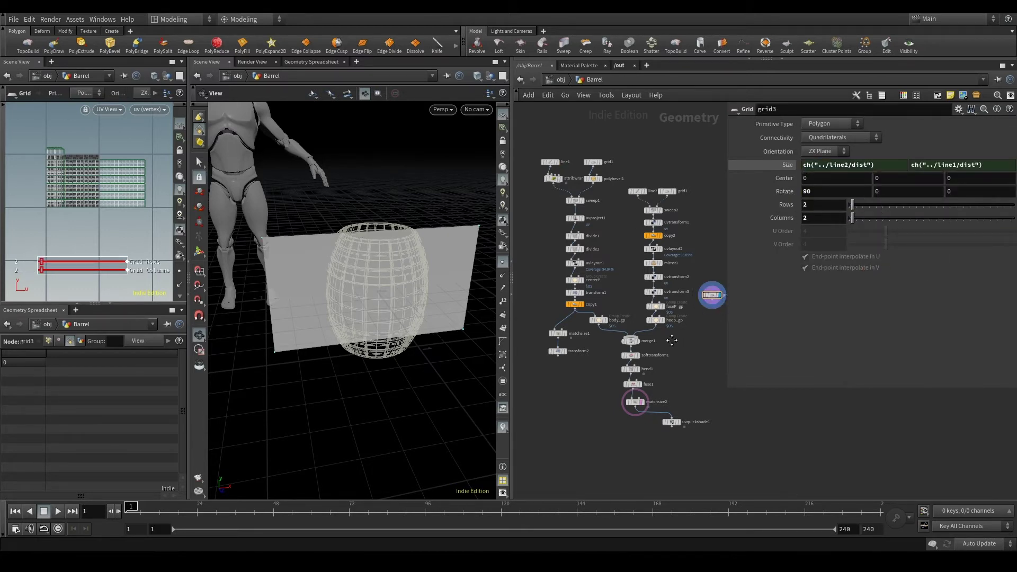
key(f)
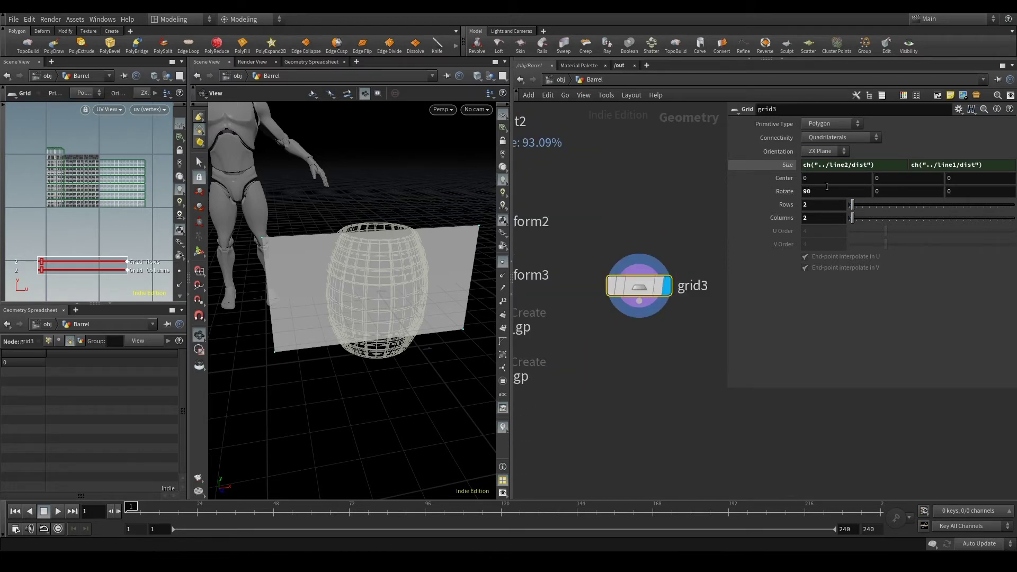
click(795, 165)
click(929, 164)
click(814, 166)
- Set grid3's Center X to ch("sizex")/2, half the grid's width
right_click(815, 179)
click(837, 194)
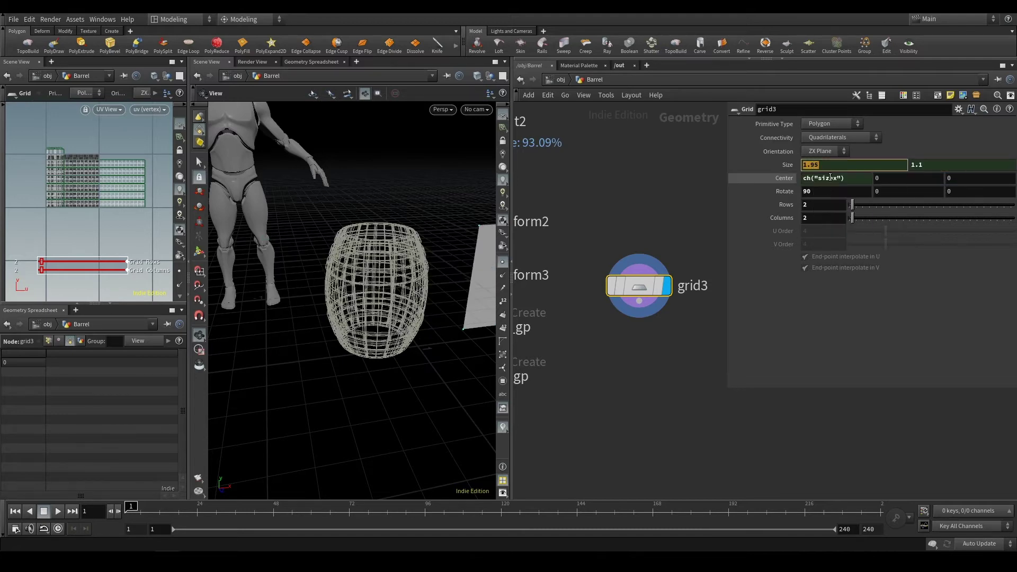
click(861, 178)
text(/2)
key(Return)
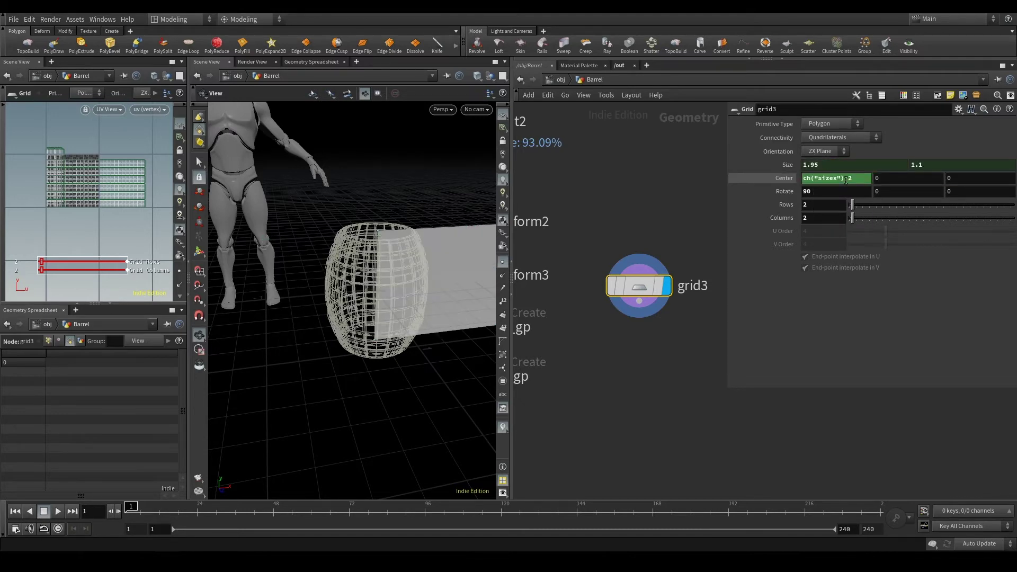
scroll(415, 268, down, 3)
scroll(374, 256, down, 2)
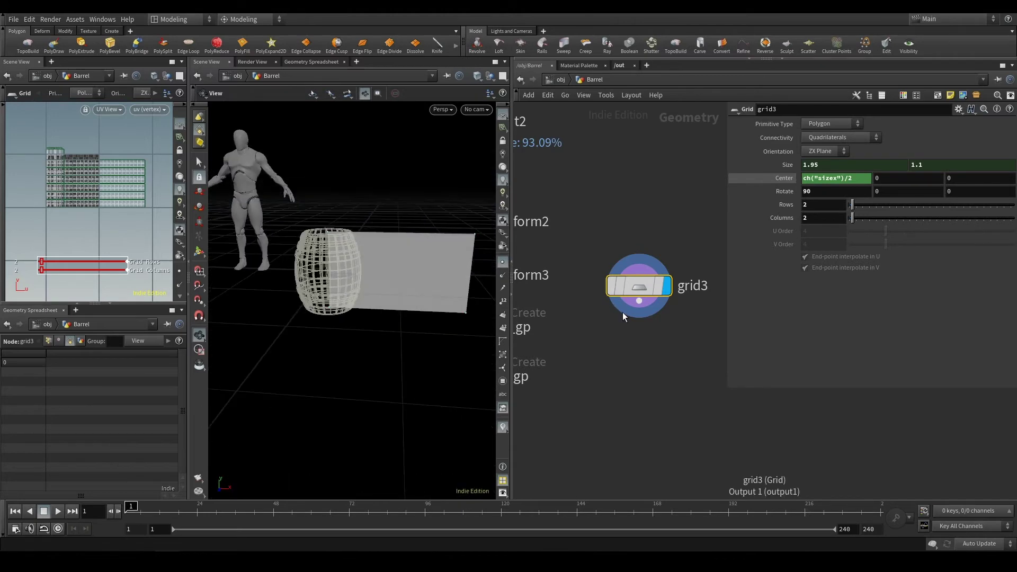
scroll(621, 312, down, 5)
click(596, 295)
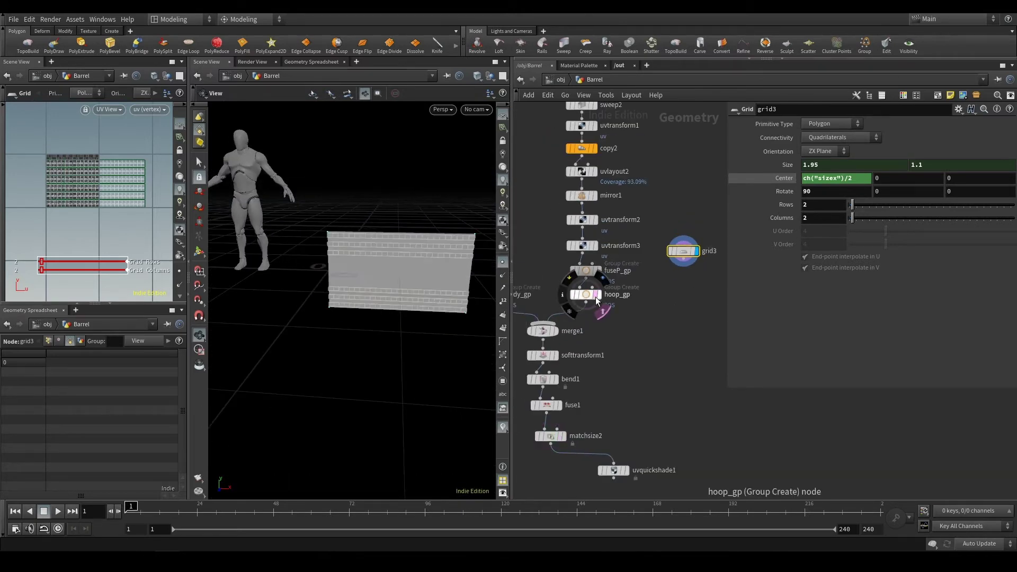
- Orbit and zoom the viewport toward the grid plane to inspect it
middle_drag(612, 344, 640, 312)
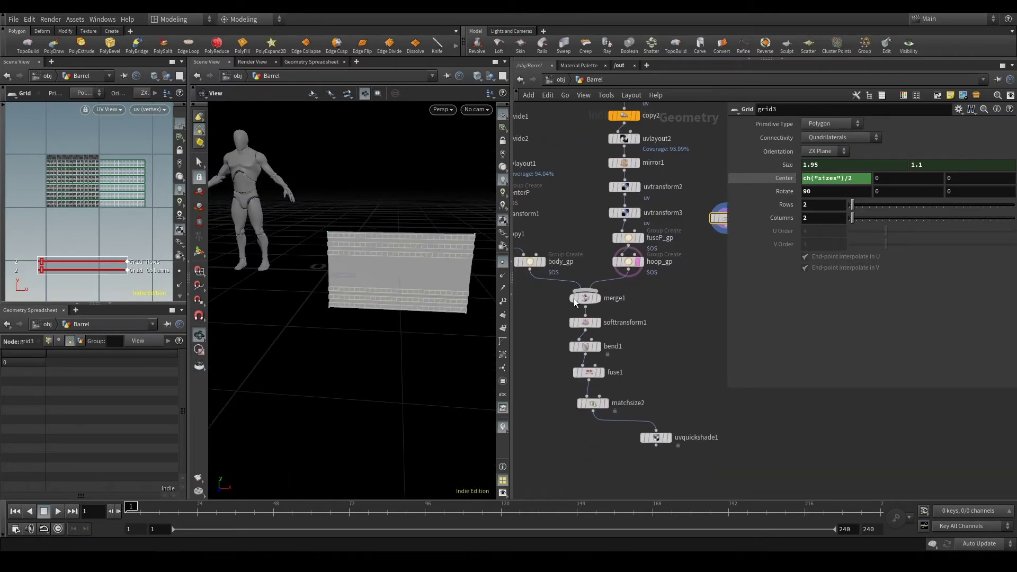
mouse_move(363, 318)
mouse_down()
mouse_move(386, 311)
mouse_move(322, 303)
mouse_move(310, 283)
mouse_up()
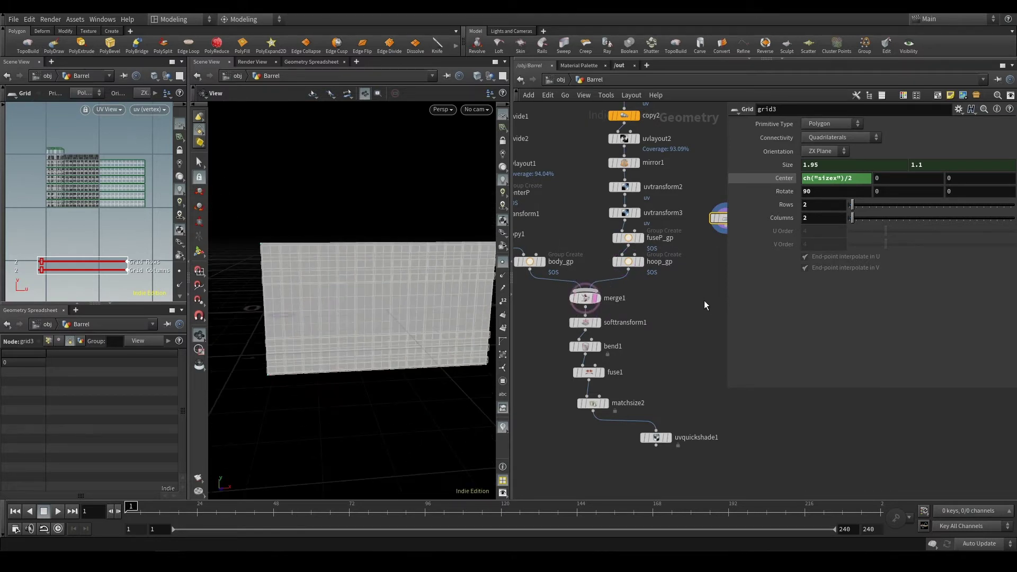
scroll(657, 260, up, 3)
scroll(659, 260, up, 3)
scroll(640, 318, down, 4)
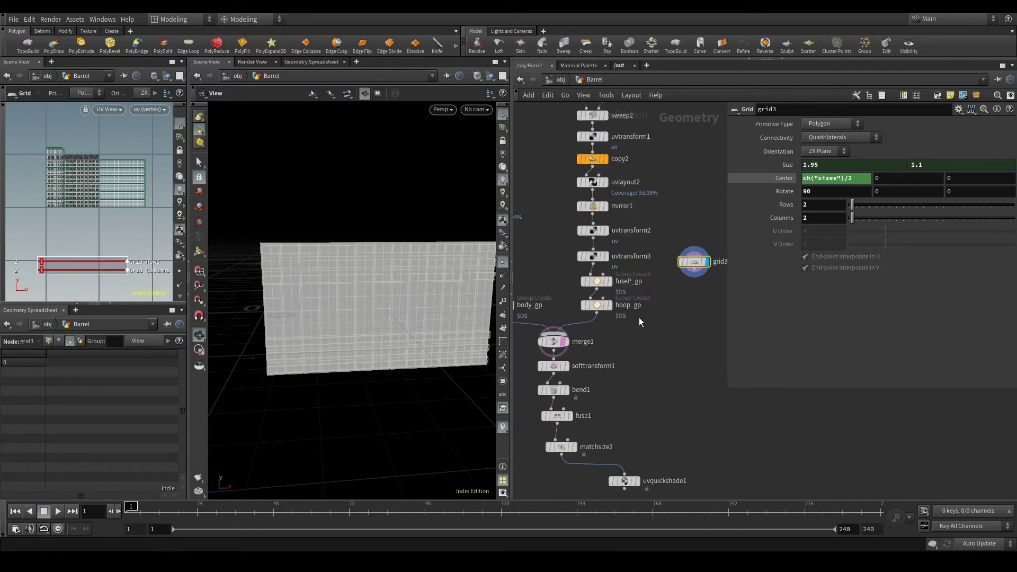
scroll(640, 318, down, 2)
- Copy line2's point count and set grid3's columns to its 27 points
click(578, 123)
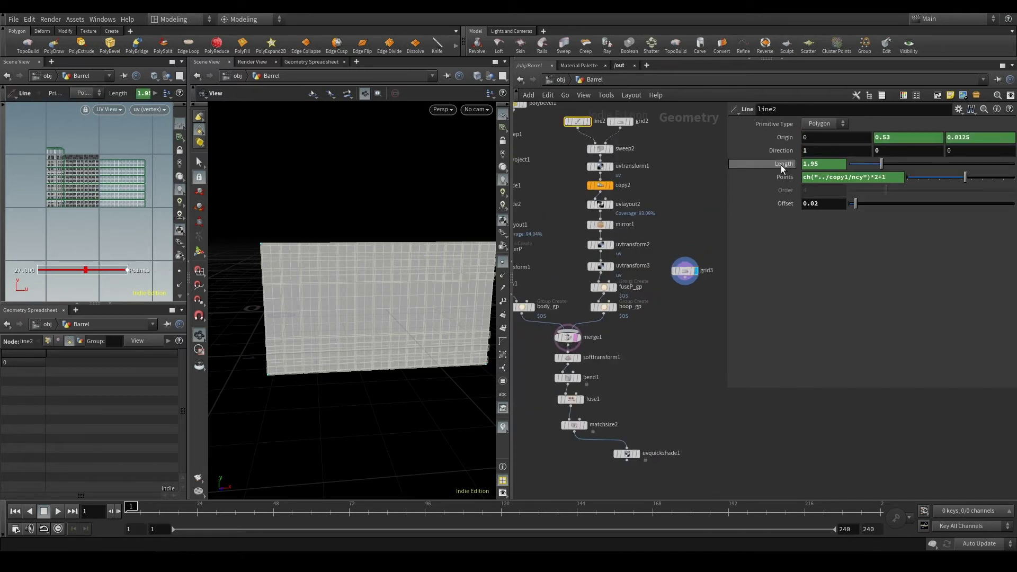
click(783, 178)
right_click(820, 177)
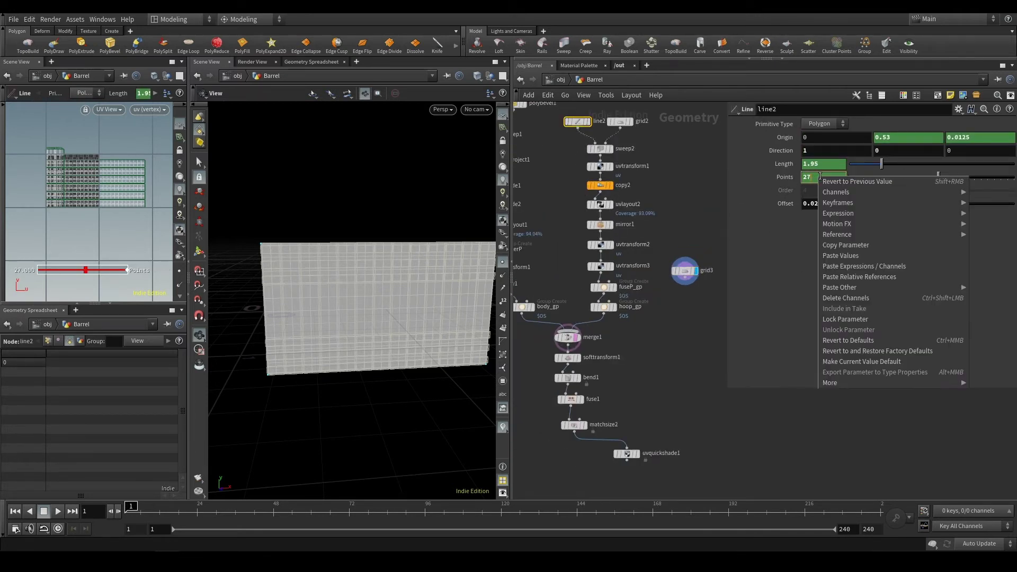
click(845, 244)
scroll(694, 273, up, 4)
click(698, 269)
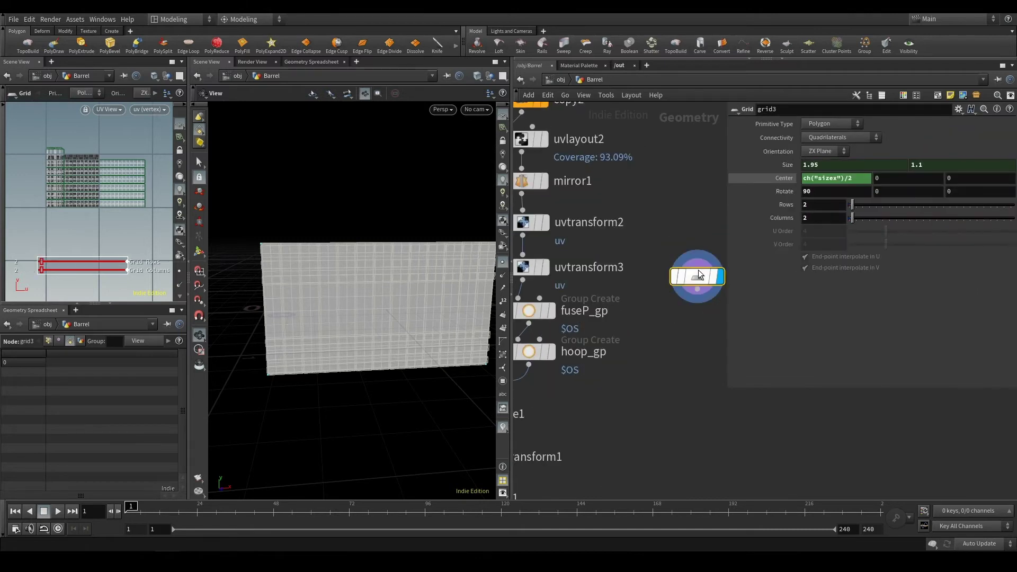
click(813, 207)
scroll(818, 205, up, 2)
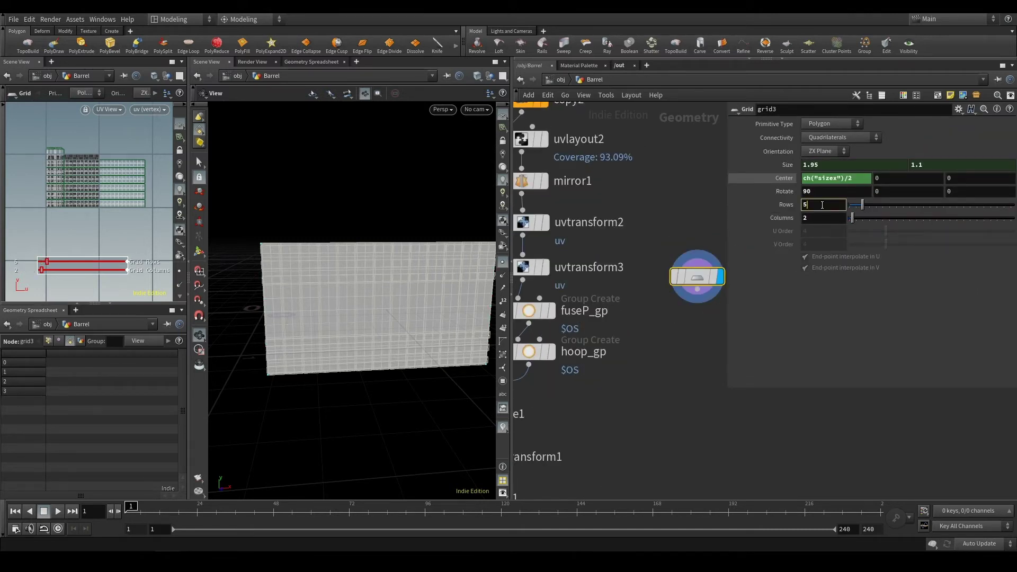
click(818, 217)
scroll(818, 217, up, 6)
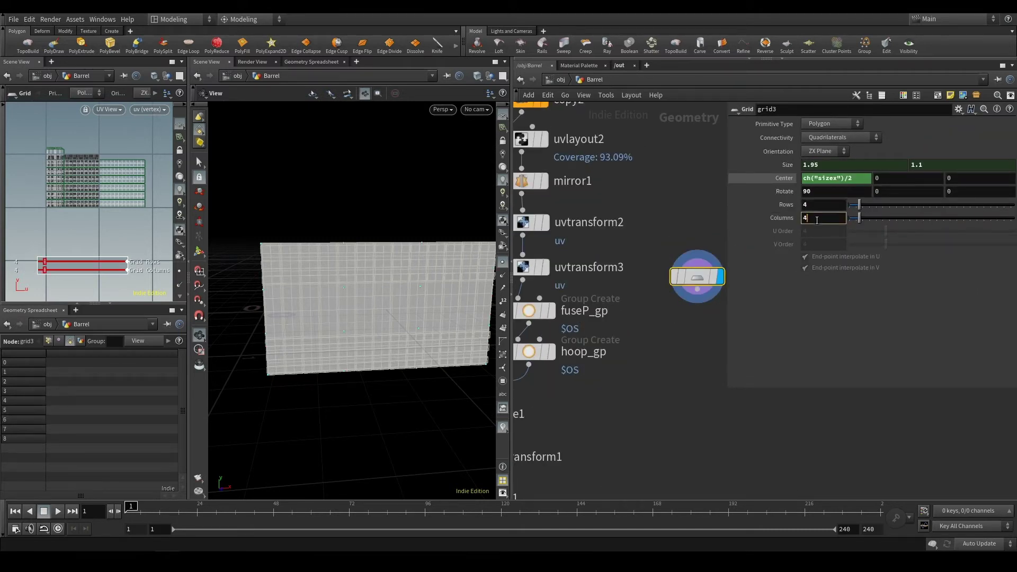
right_click(816, 218)
key(Escape)
scroll(786, 215, up, 19)
- Orbit and zoom around the grid to check the new columns
drag(392, 265, 342, 235)
scroll(352, 265, up, 3)
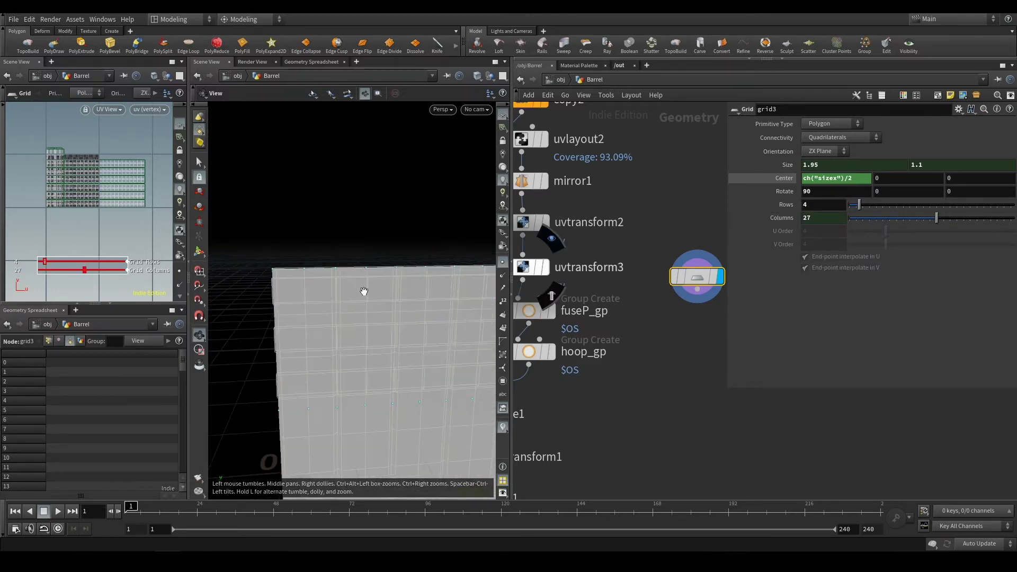
scroll(272, 289, up, 2)
scroll(281, 270, up, 1)
scroll(295, 261, down, 1)
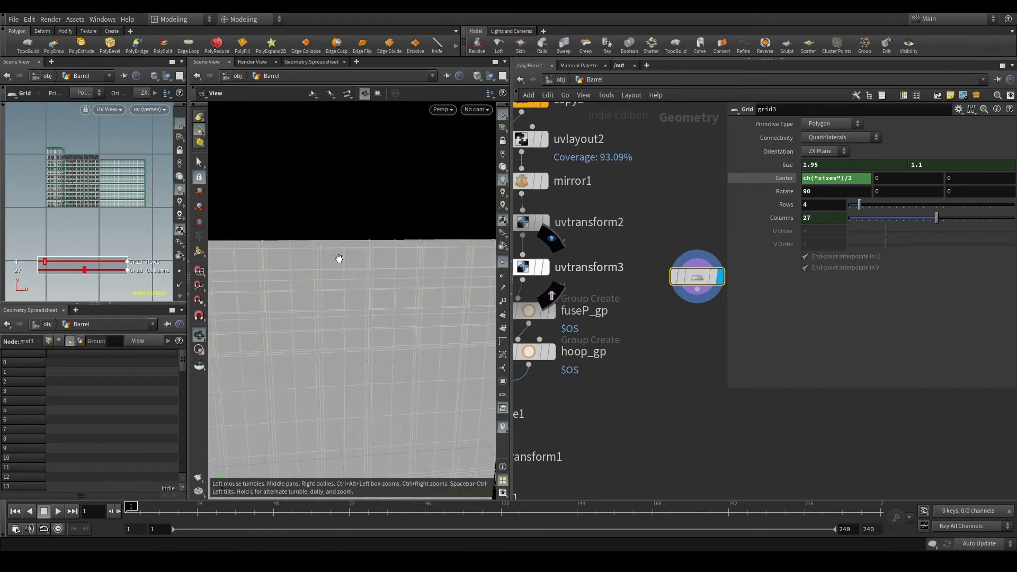
scroll(381, 264, down, 2)
scroll(368, 279, down, 2)
scroll(407, 281, down, 2)
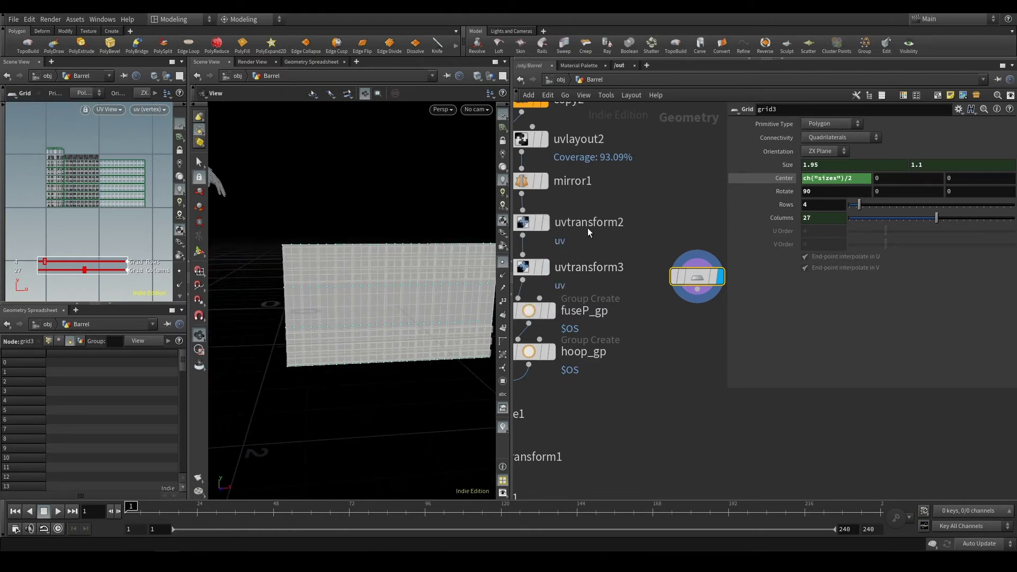
scroll(587, 227, down, 3)
scroll(659, 183, down, 2)
scroll(580, 254, down, 1)
- Link grid3's rows to line1's copied point count
click(553, 201)
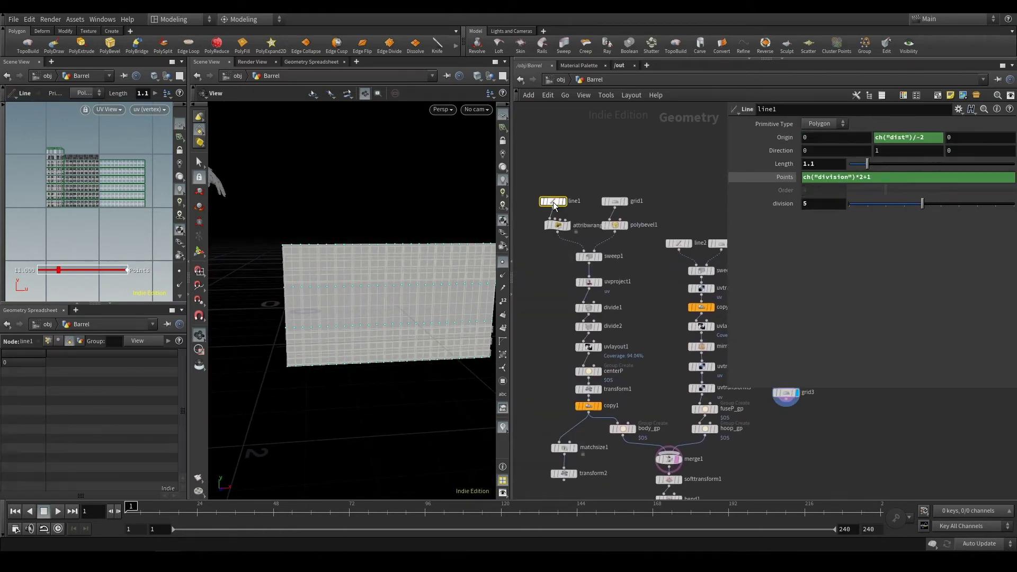
right_click(784, 175)
click(842, 245)
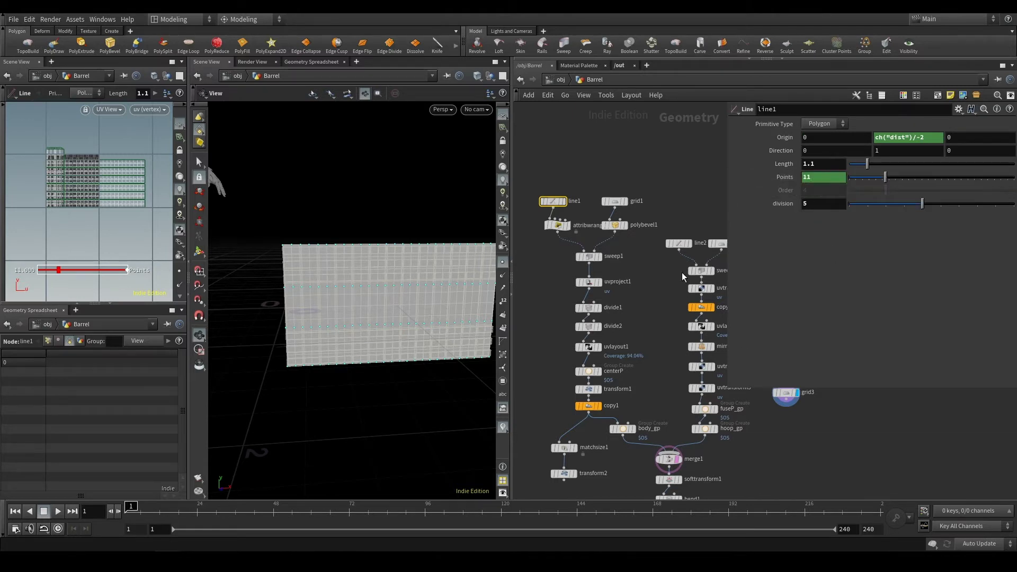
scroll(657, 267, up, 3)
click(656, 267)
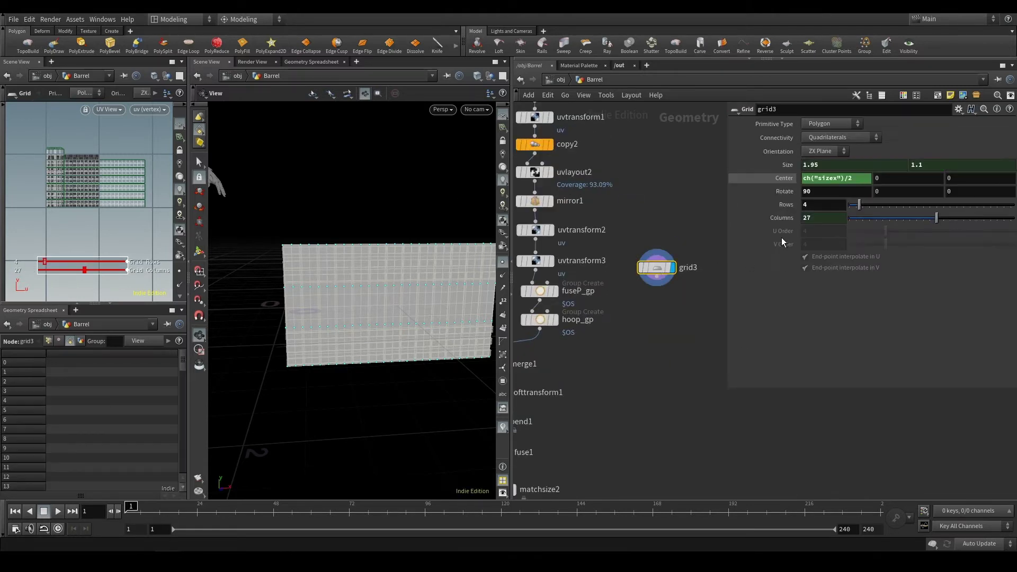
right_click(816, 207)
click(838, 306)
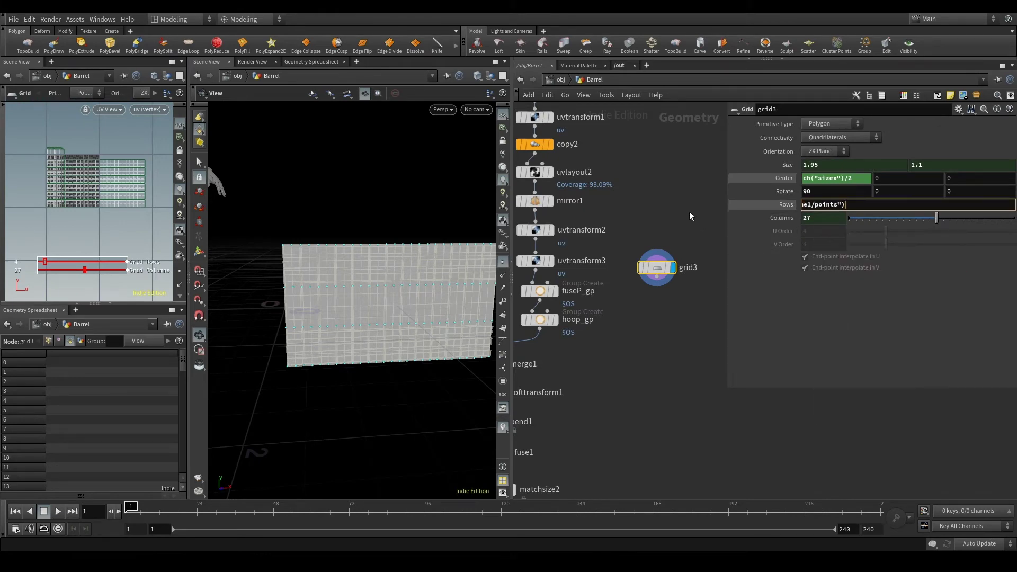
- Display only the body_gp planks, face the grid wall, and save as Barrel_B.hiplc
mouse_move(322, 263)
mouse_down()
mouse_move(356, 256)
mouse_move(306, 262)
mouse_move(313, 270)
mouse_up()
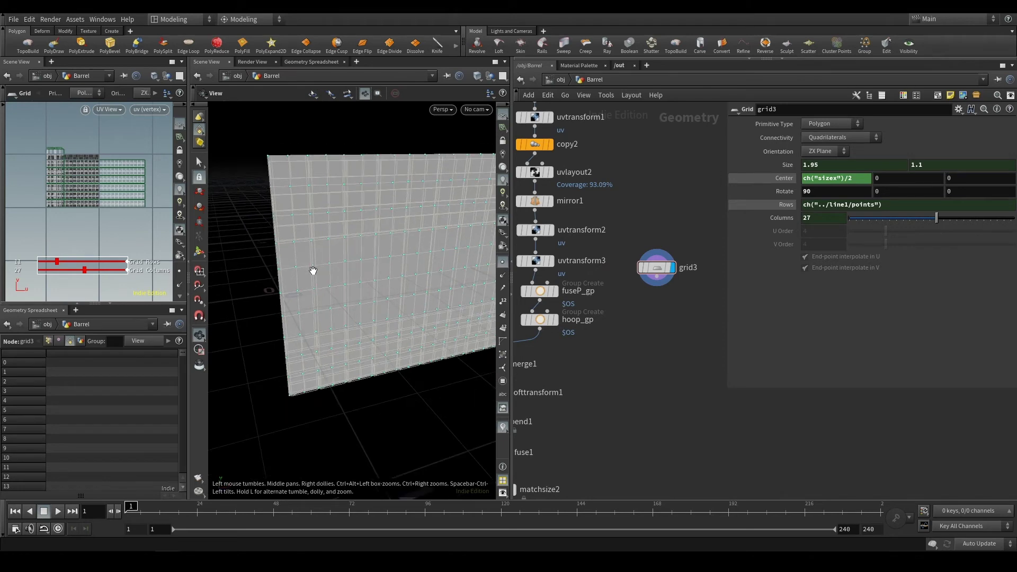
scroll(611, 352, down, 3)
scroll(650, 331, up, 2)
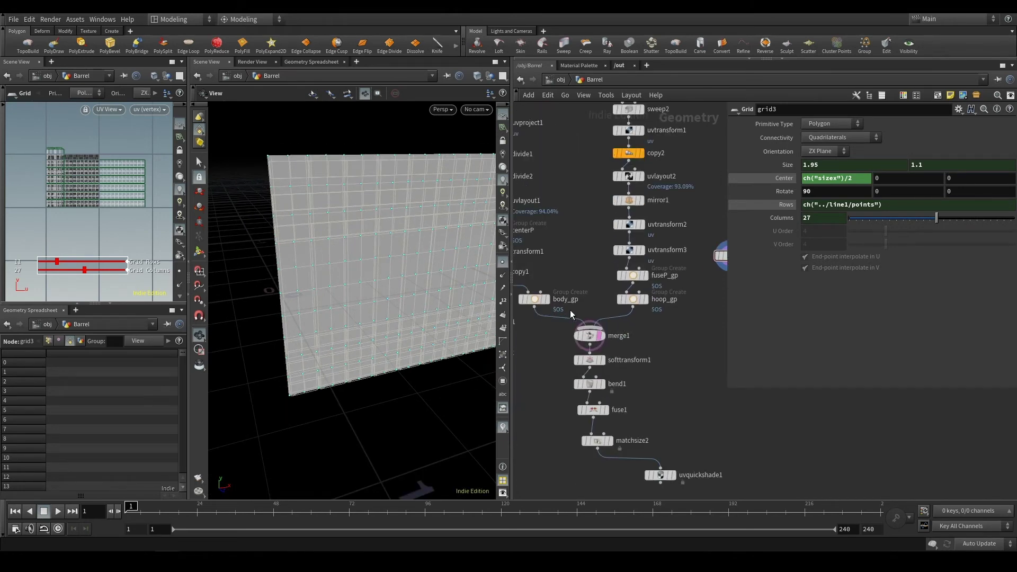
click(545, 300)
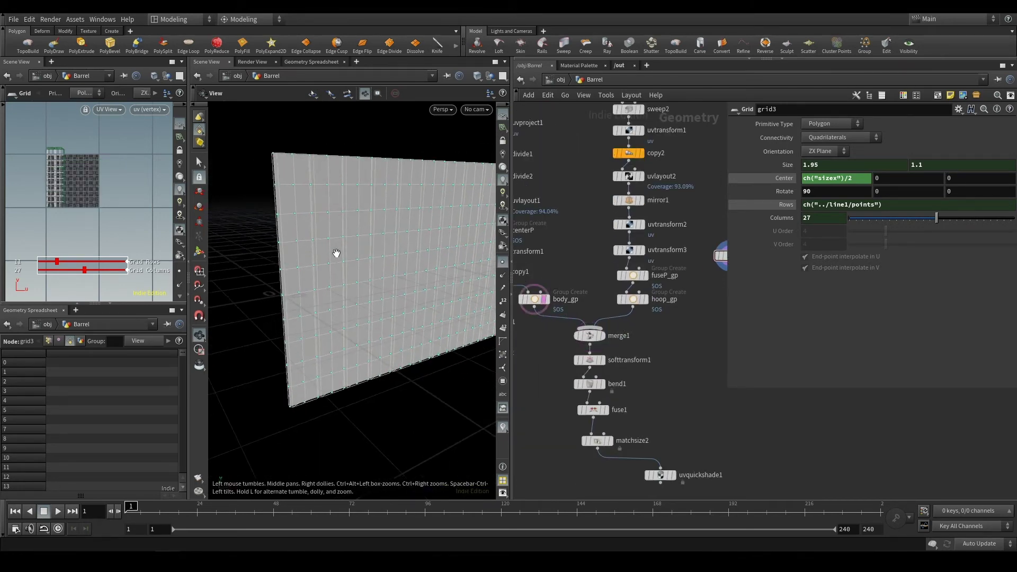
mouse_move(335, 254)
mouse_down()
mouse_move(322, 284)
mouse_move(286, 299)
mouse_move(370, 290)
mouse_move(336, 295)
mouse_up()
scroll(557, 313, down, 2)
scroll(556, 318, down, 1)
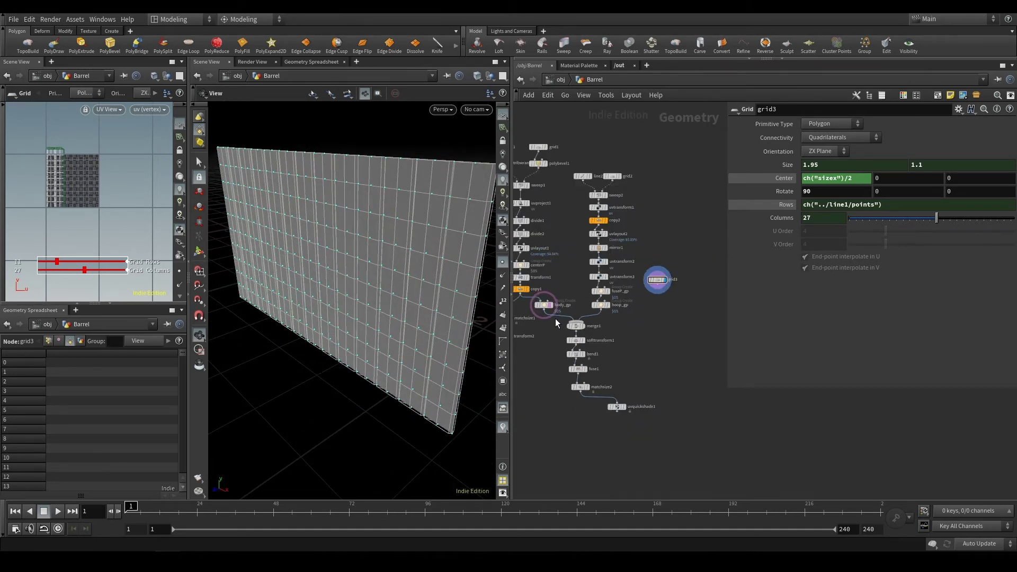
mouse_move(395, 306)
mouse_down()
mouse_move(359, 314)
mouse_move(396, 308)
mouse_up()
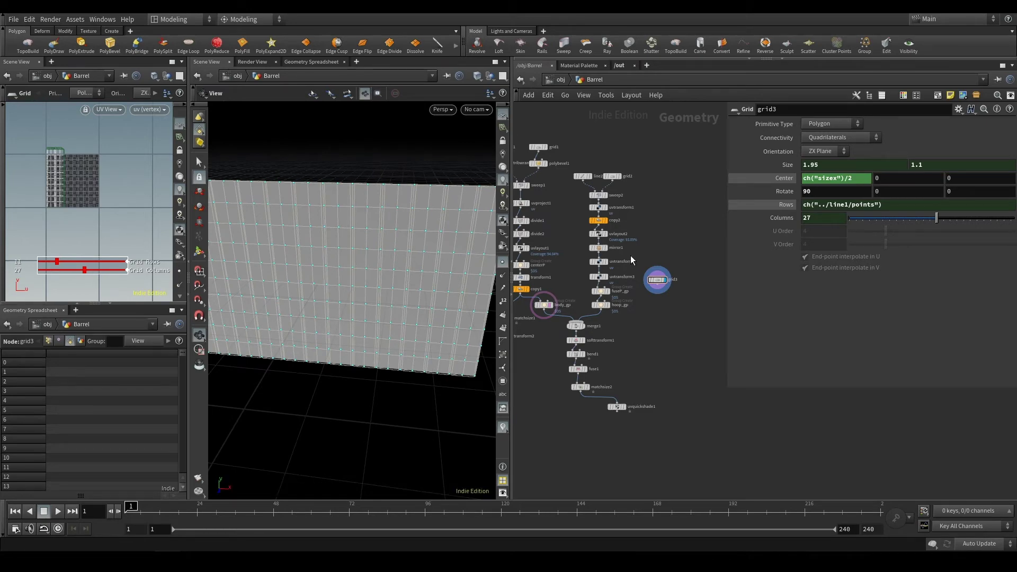
mouse_move(347, 275)
mouse_down()
mouse_move(382, 286)
mouse_move(380, 266)
mouse_up()
key(ctrl+s)
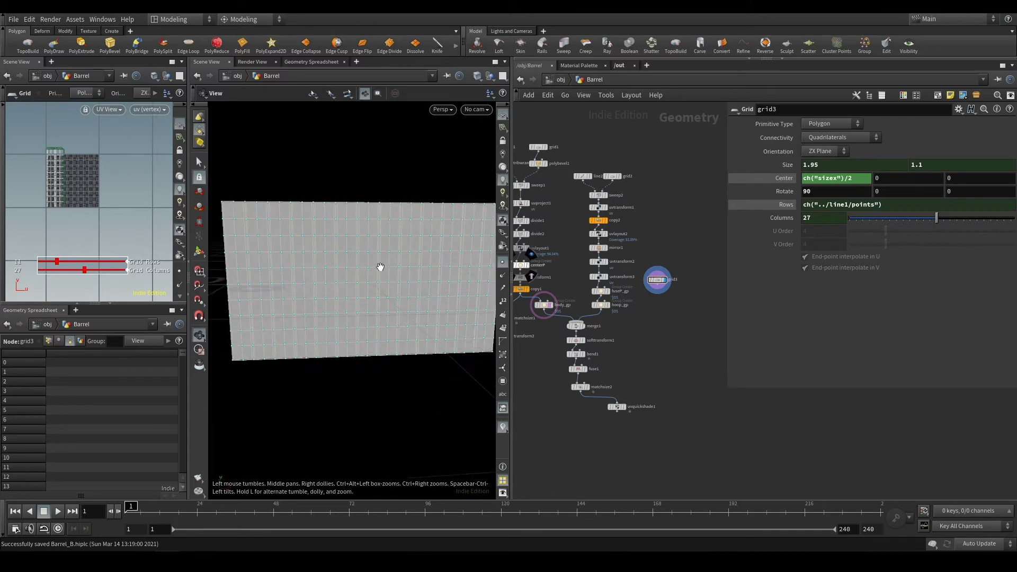
- Zoom the network to grid3 and start a connection from its output
scroll(650, 275, up, 2)
scroll(651, 276, up, 2)
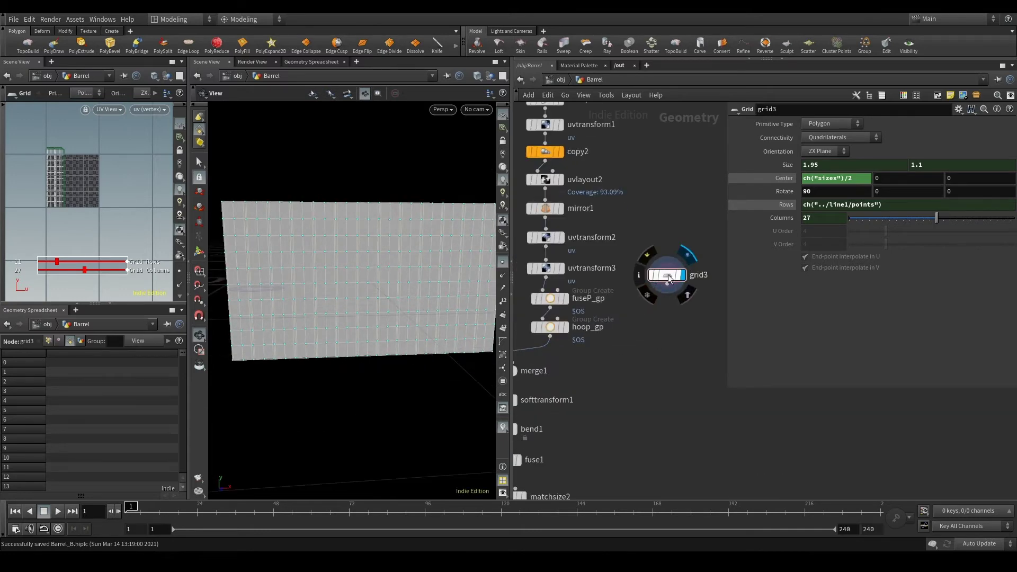
click(665, 296)
- Add a Group Create node under grid3 and rename it bool_gp
text(grou)
key(Return)
middle_drag(669, 310, 581, 364)
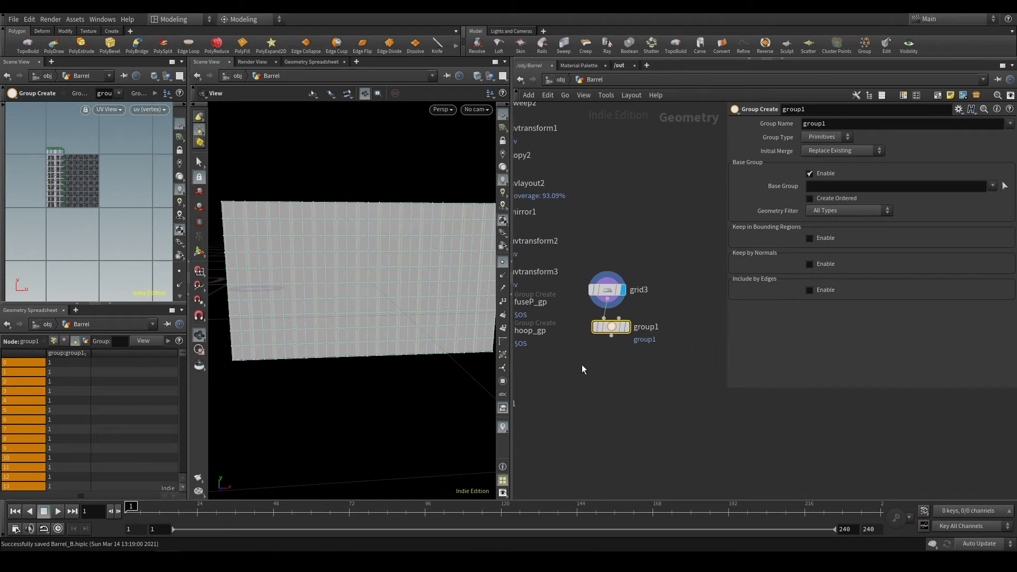
scroll(581, 364, up, 2)
double_click(638, 327)
text(boo_)
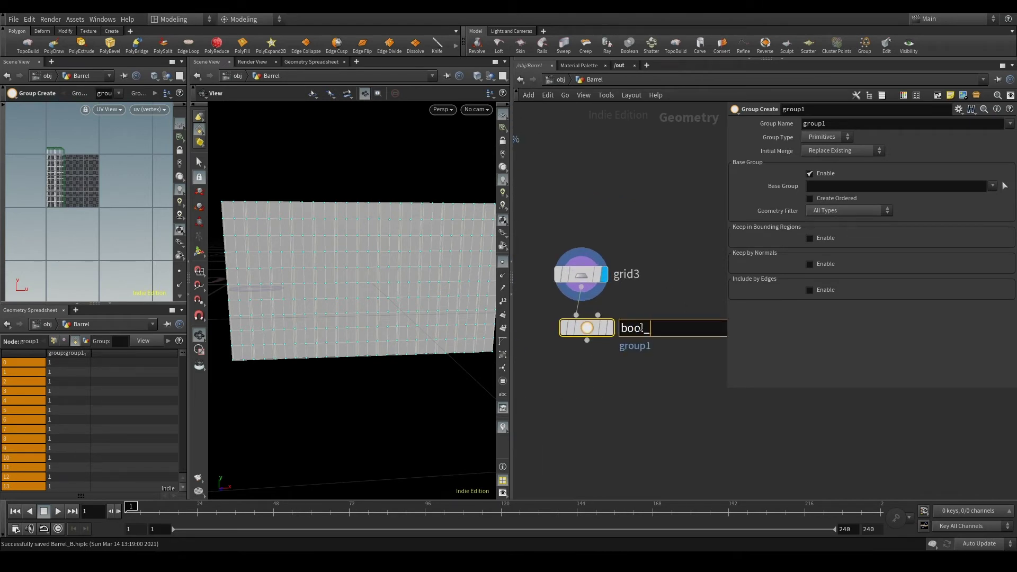
text(l_gp)
key(Return)
- Set the group name to $OS and make bool_gp the displayed node
double_click(835, 122)
text($OS)
key(Return)
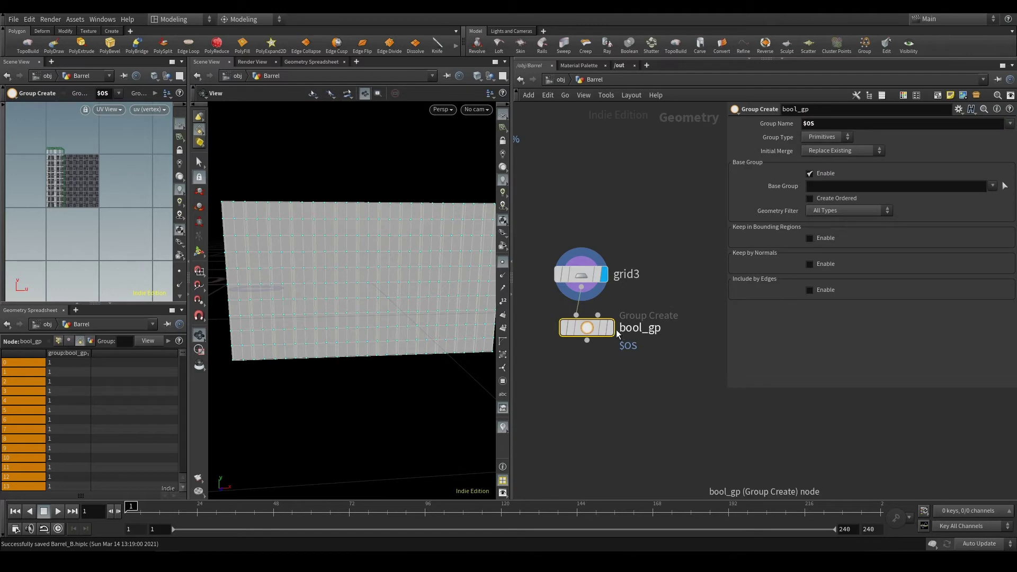
click(608, 328)
drag(586, 327, 587, 374)
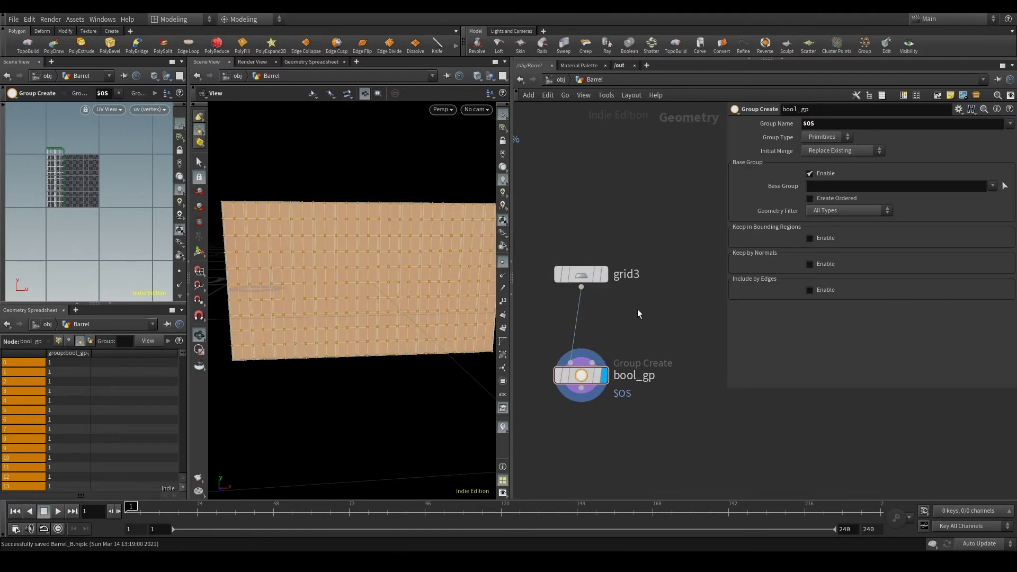
key(Tab)
- Insert a UV Texture node between grid3 and bool_gp projecting along the Z axis
text(uvtex)
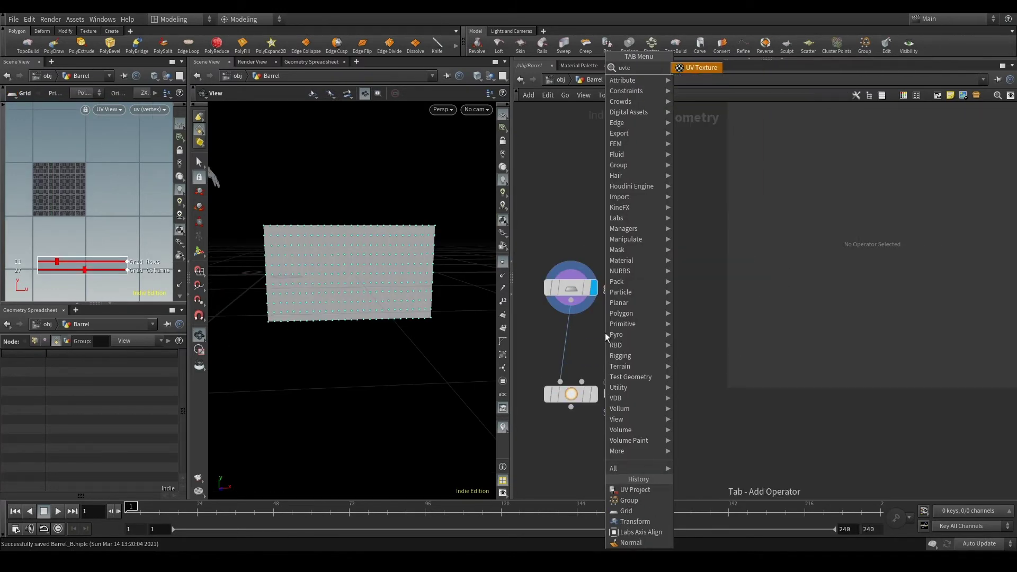
key(Return)
click(575, 333)
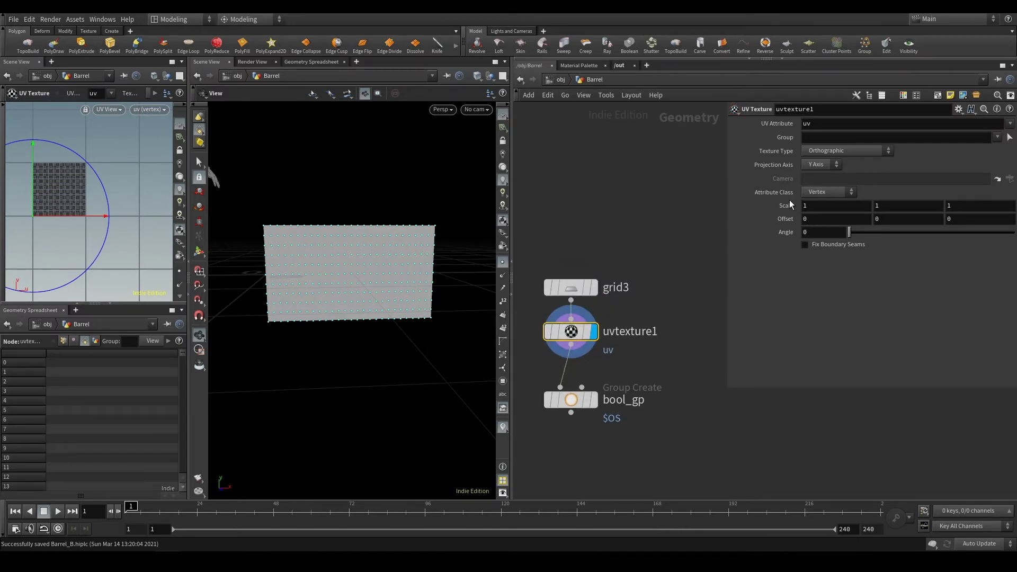
click(834, 151)
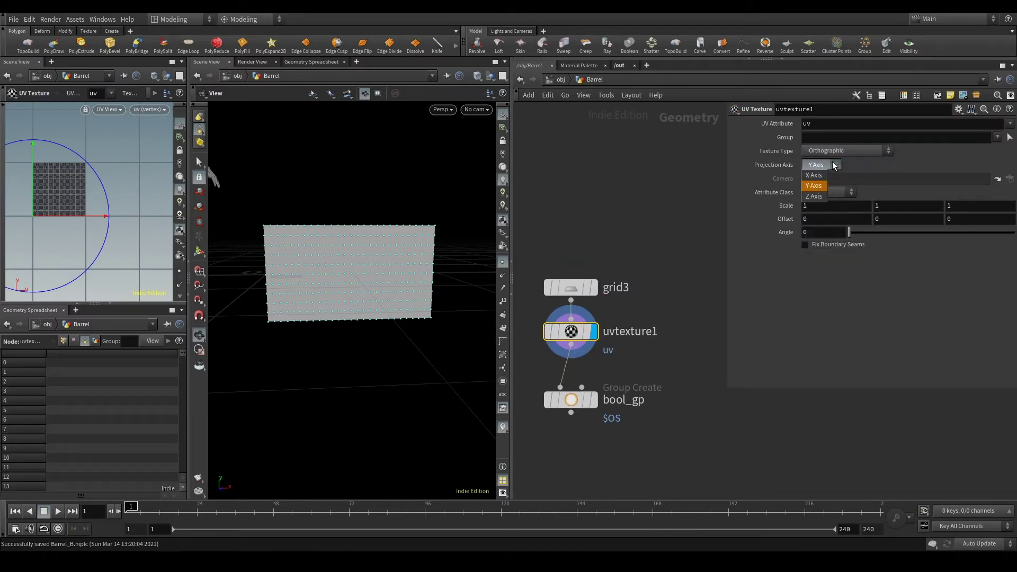
click(814, 196)
- Paste grid3's Size into uvtexture1's Scale as relative sizex and sizey references
click(564, 286)
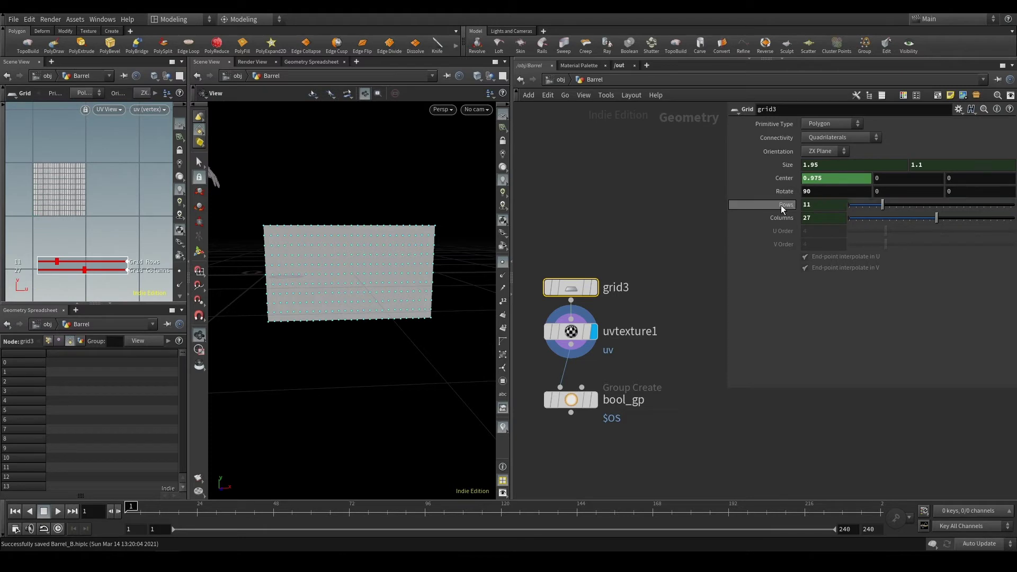
right_click(832, 165)
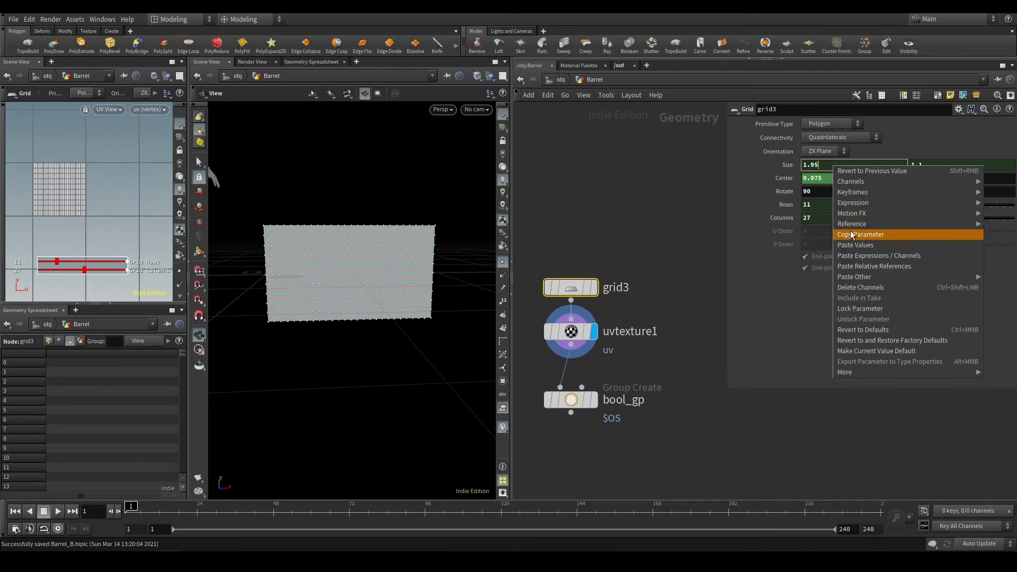
click(852, 235)
click(571, 331)
click(851, 206)
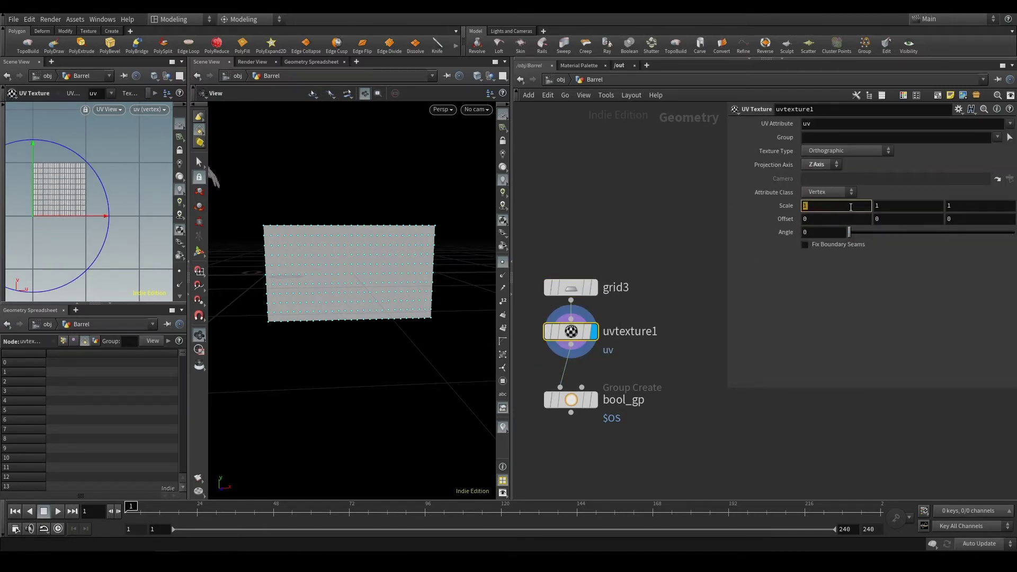
right_click(850, 206)
click(874, 295)
click(826, 206)
click(786, 205)
click(851, 205)
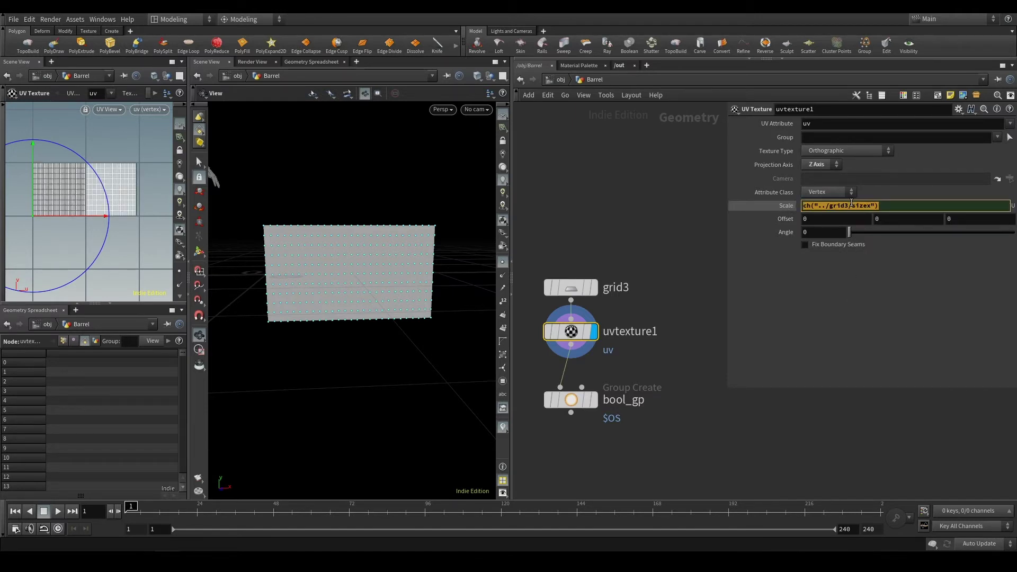
click(793, 207)
click(900, 206)
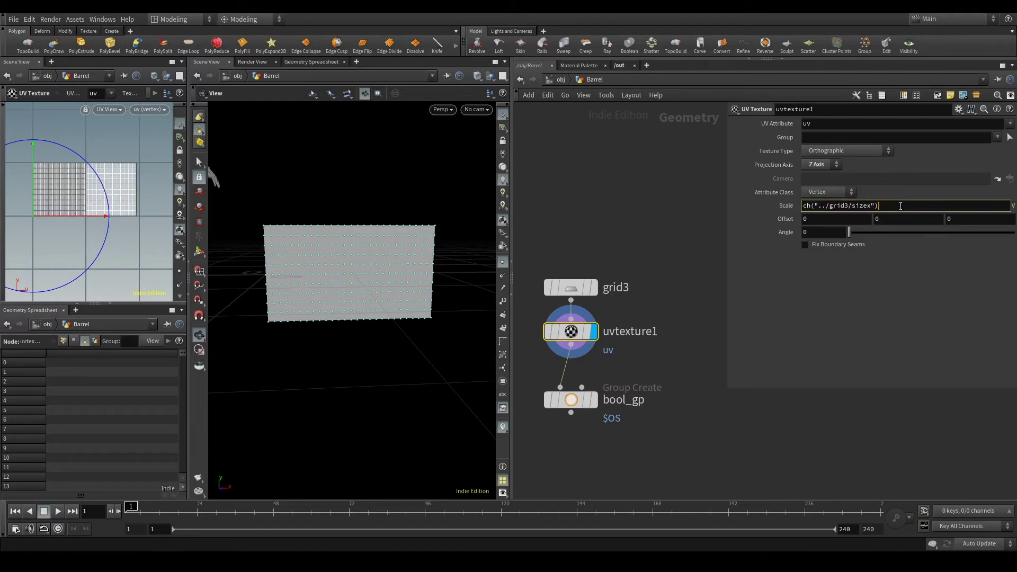
click(869, 205)
key(Return)
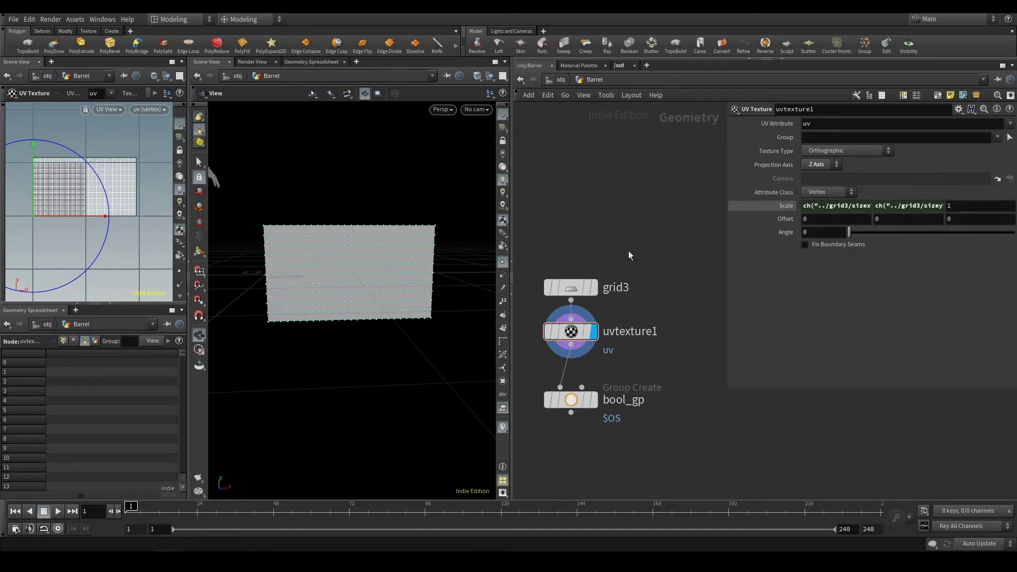
- Tidy the network, placing bool_gp just below uvtexture1
scroll(586, 369, down, 2)
scroll(586, 369, down, 1)
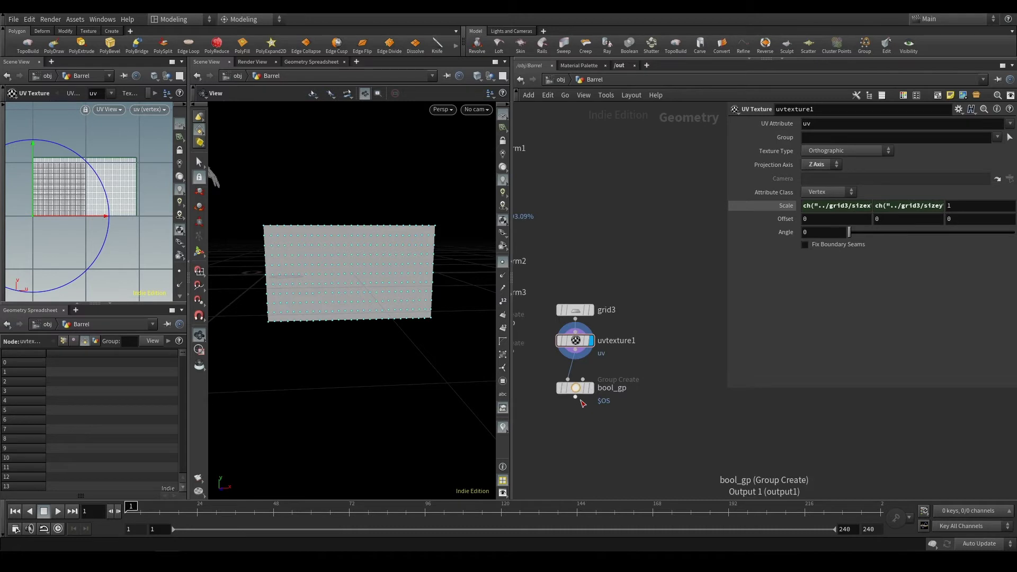
middle_drag(577, 412, 584, 396)
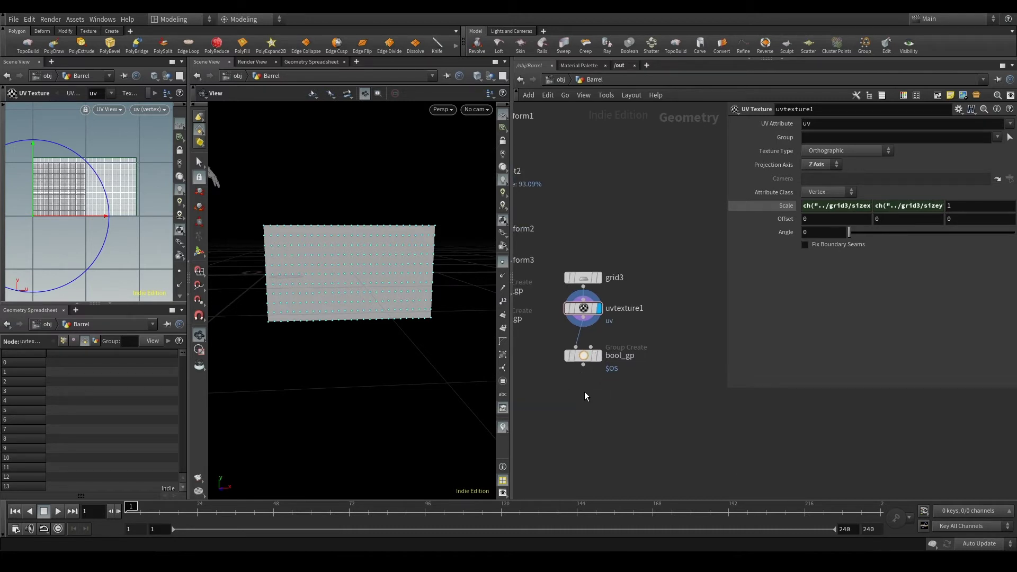
scroll(581, 366, up, 2)
mouse_move(580, 357)
mouse_down()
mouse_move(606, 329)
mouse_move(588, 410)
mouse_up()
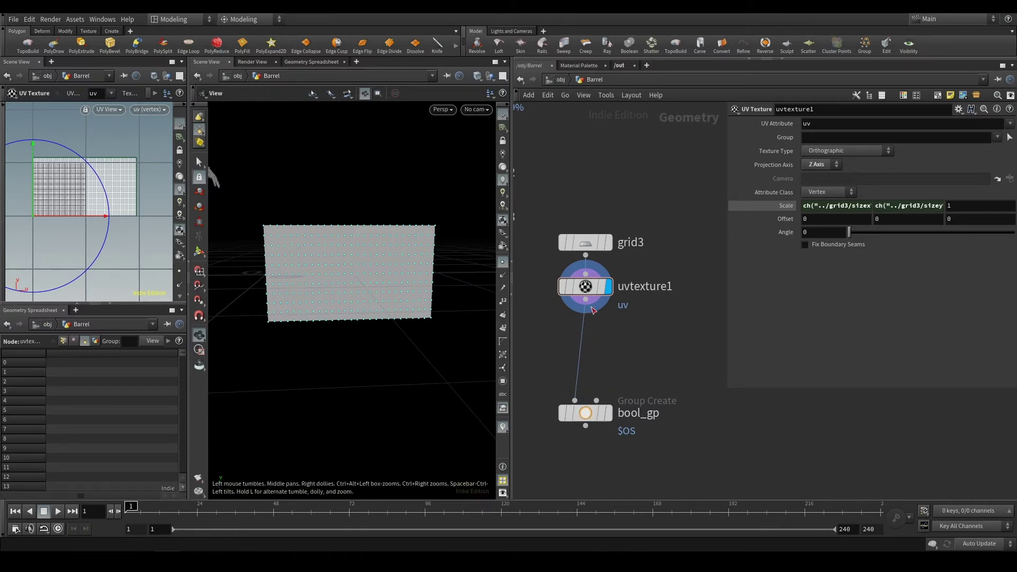
- Insert an Attribute Wrangle between uvtexture1 and bool_gp and display it
key(Tab)
text(at)
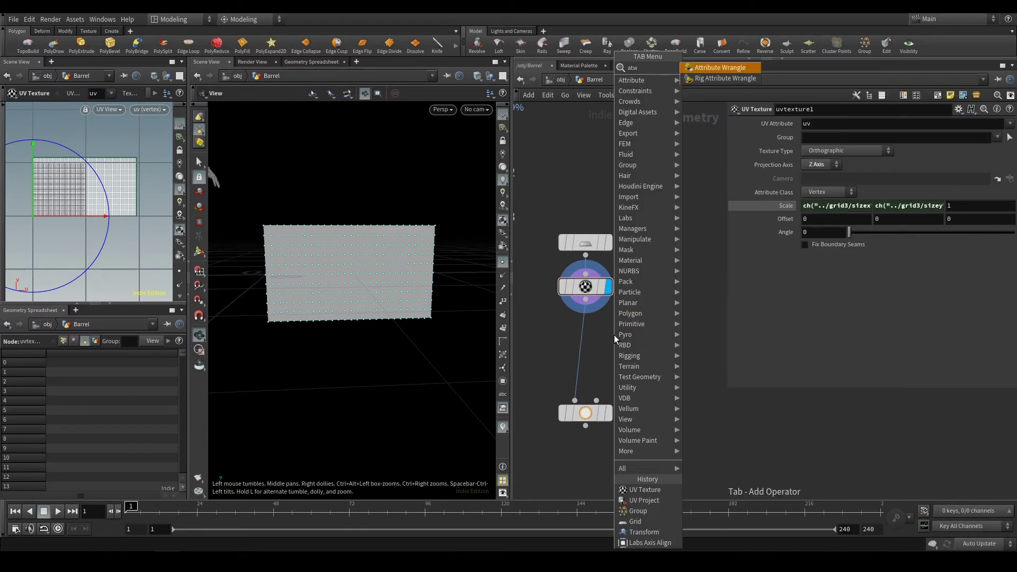
key(Return)
click(610, 342)
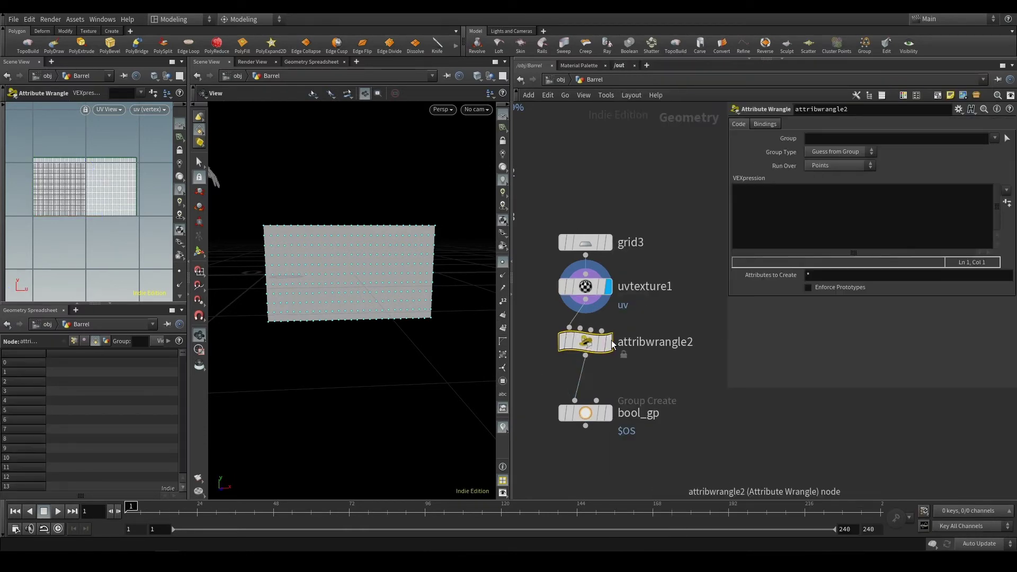
click(609, 342)
- Set the wrangle to run over Primitives and begin its VEX code with i@step
click(824, 165)
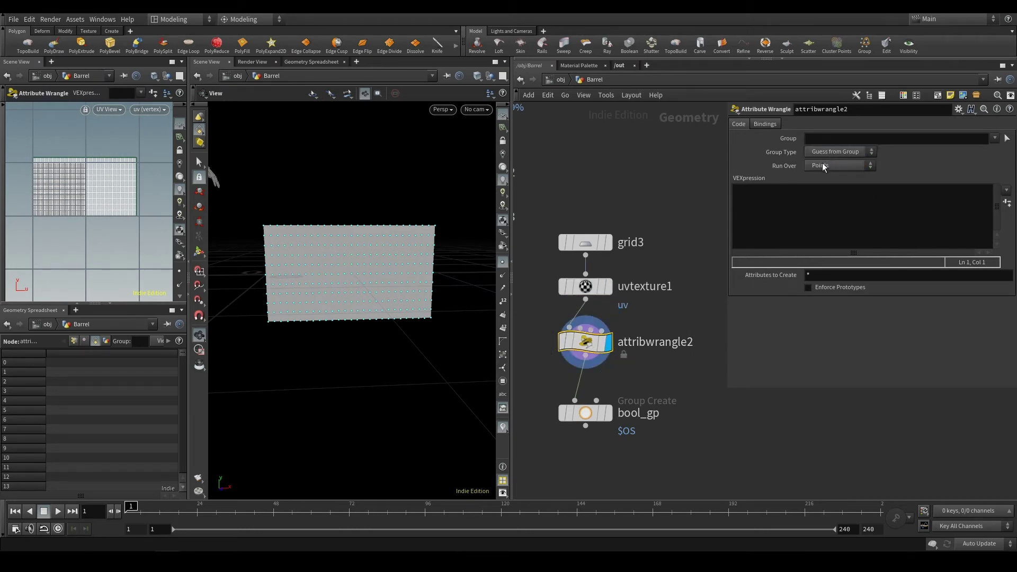
click(824, 165)
click(820, 187)
click(776, 205)
text(i@s)
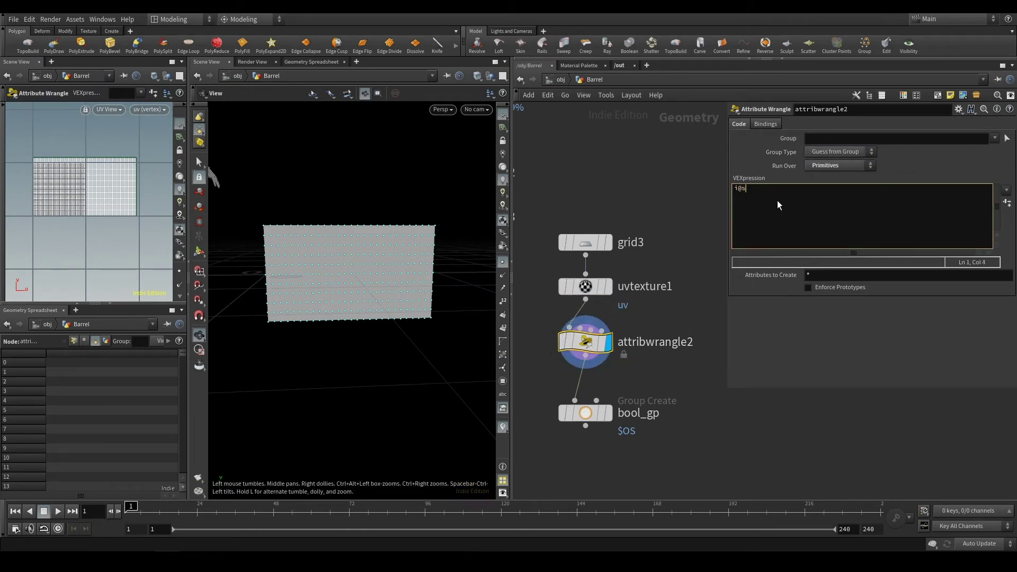
key(BackSpace)
key(BackSpace)
key(BackSpace)
text(i@steo)
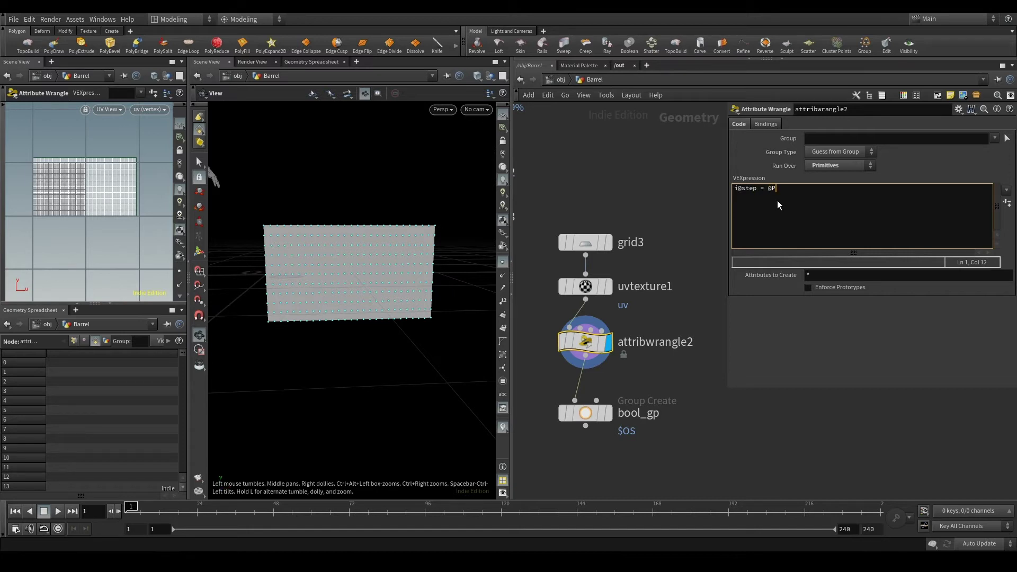
- Wrap @P.x in int() in attribwrangle2, then sort the spreadsheet by step to check its 0/1 values
text(int()
key(Right)
key(Right)
key(Right)
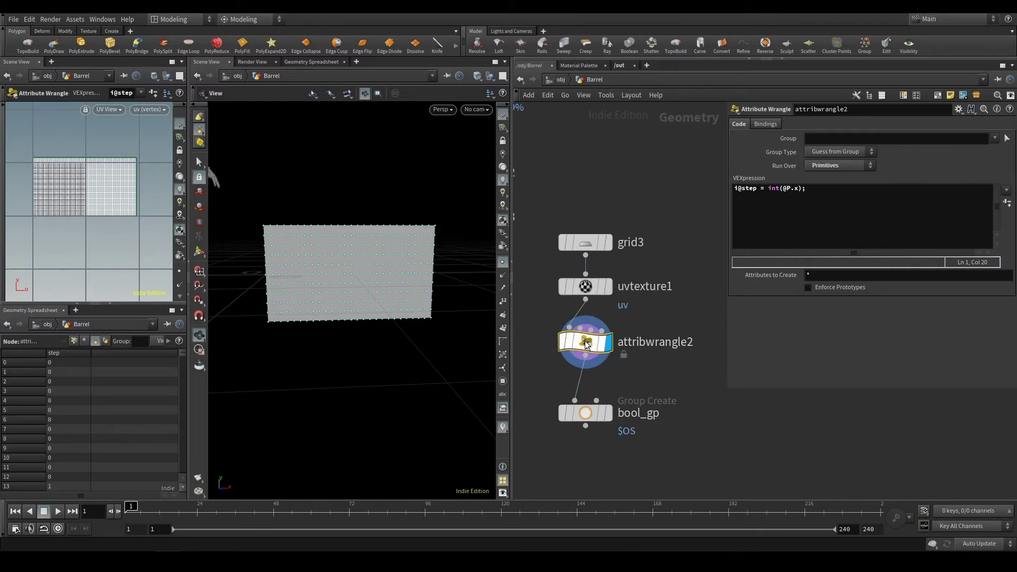
click(82, 353)
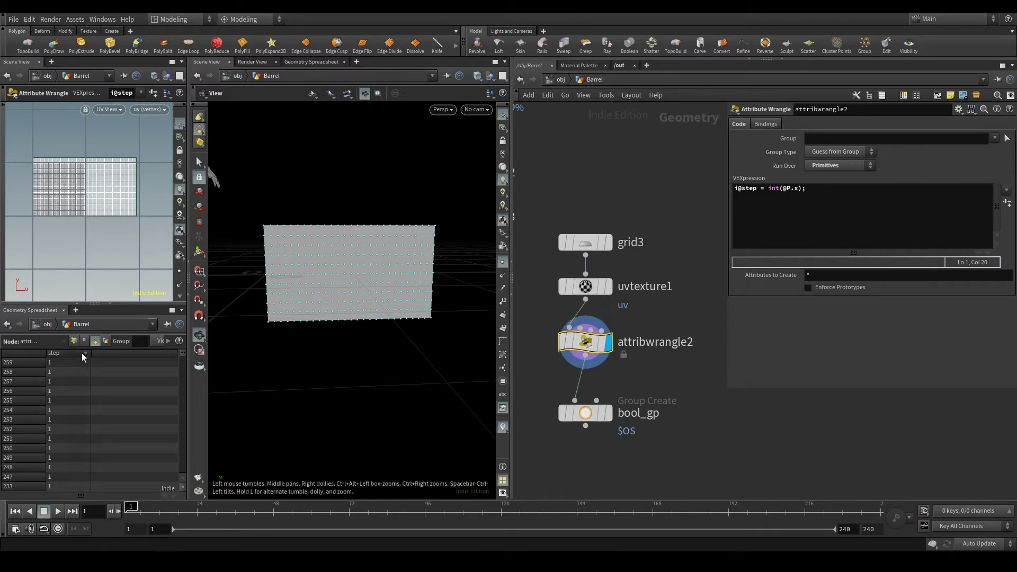
click(82, 353)
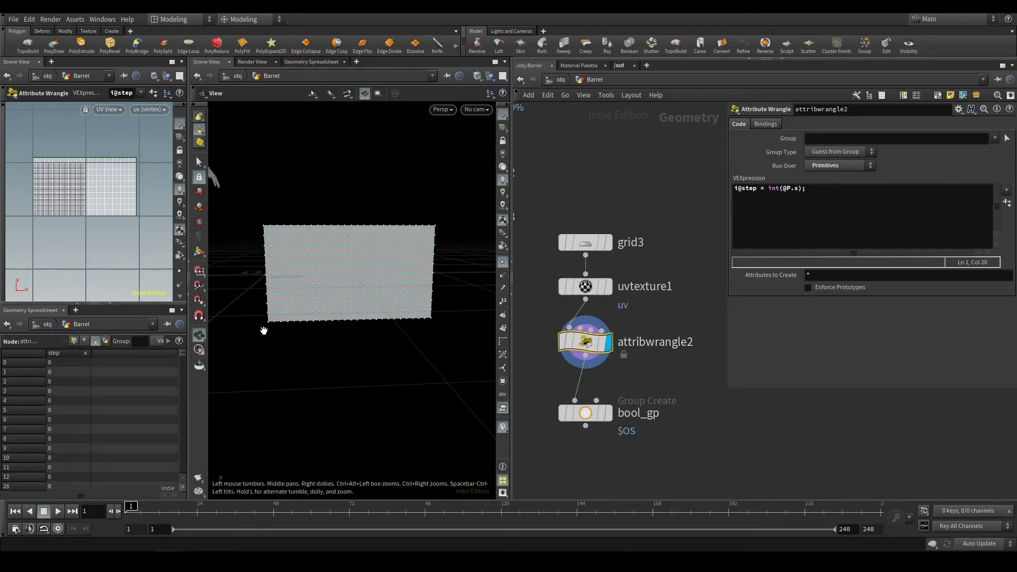
key(Tab)
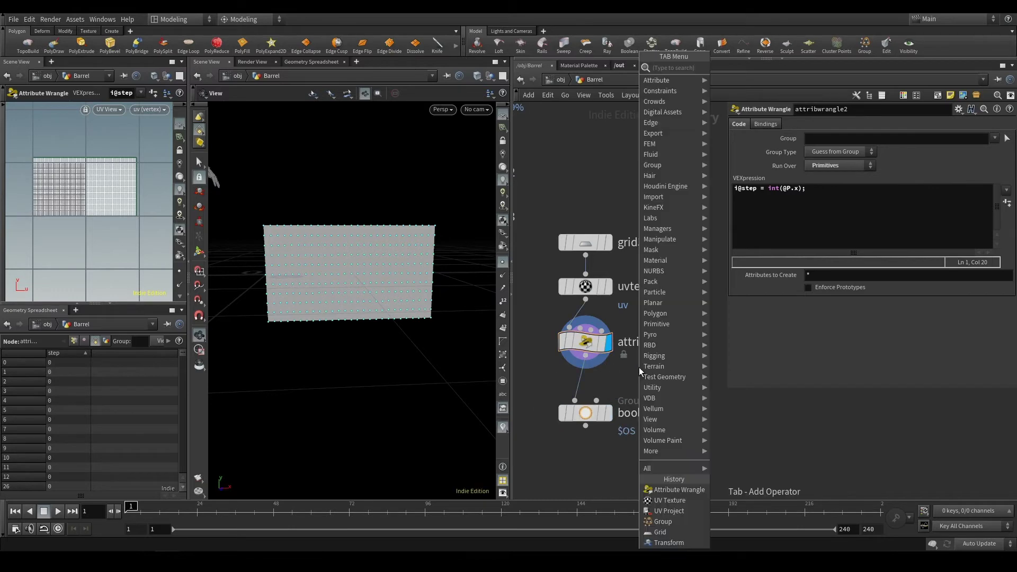
- Add attribwrangle3 below attribwrangle2, set to run over Vertices
text(attr)
key(Return)
click(629, 372)
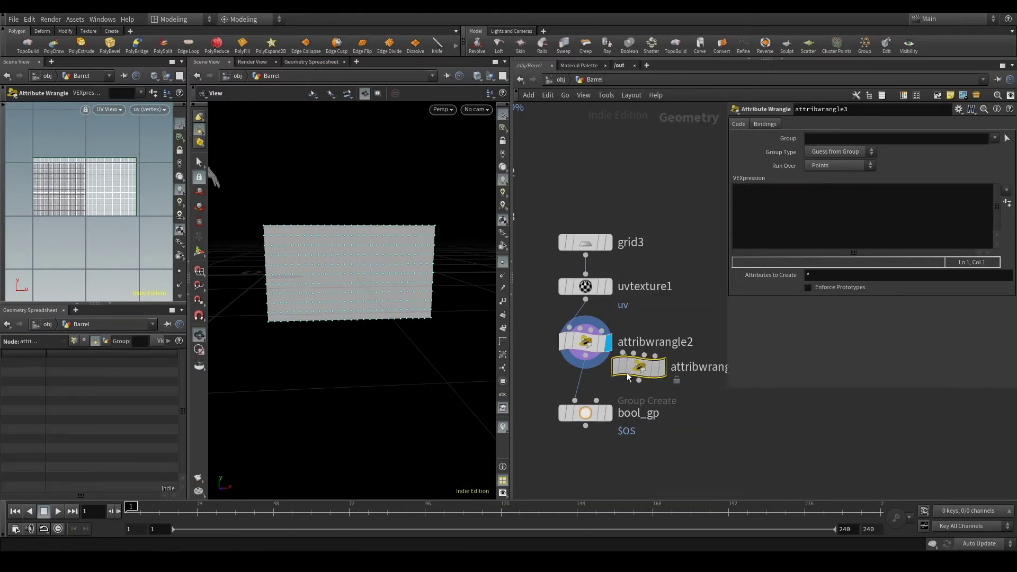
click(824, 167)
click(821, 208)
click(801, 212)
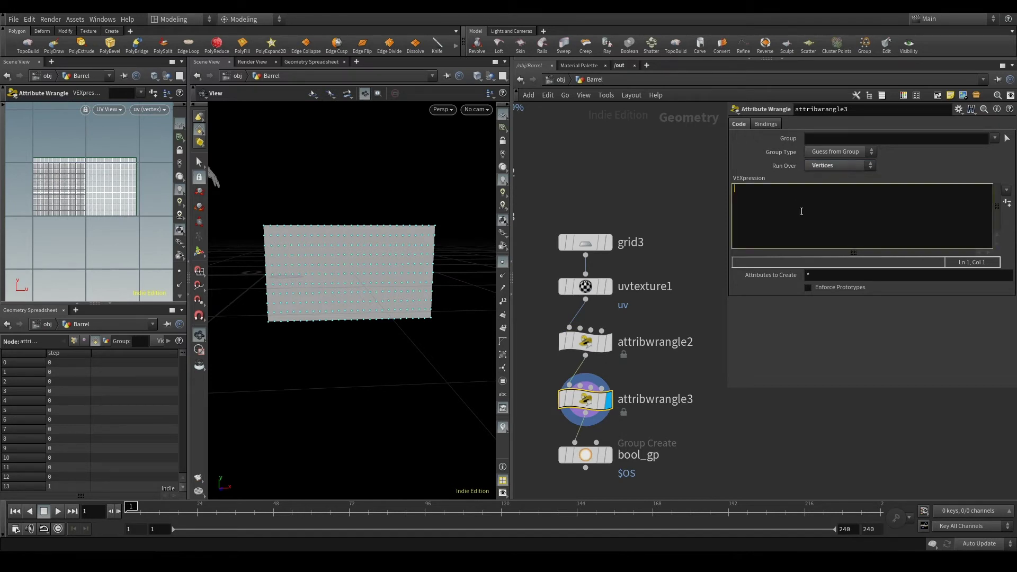
text(int step = )
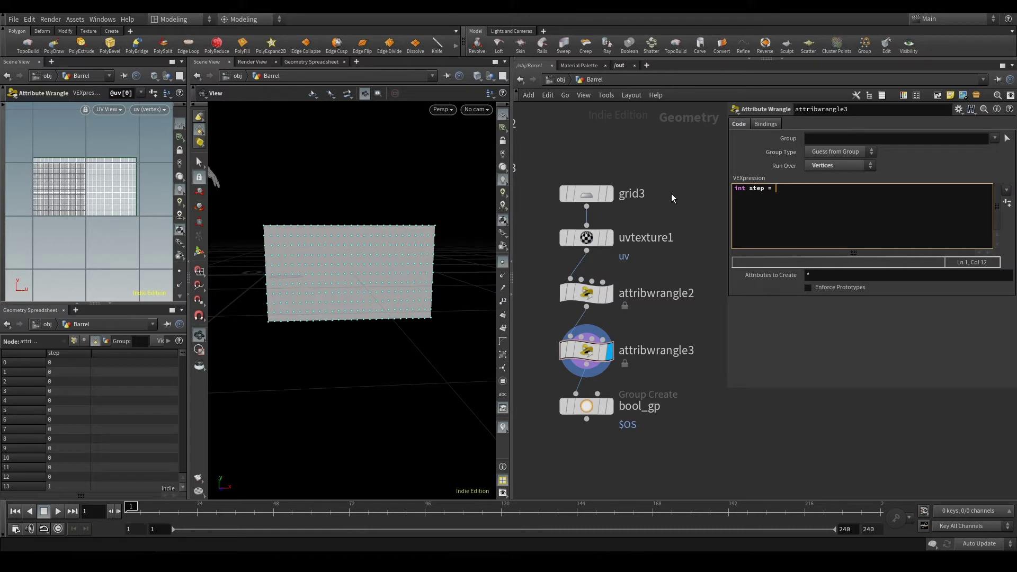
text(prim(0,"step")
text(,@)
text(prin)
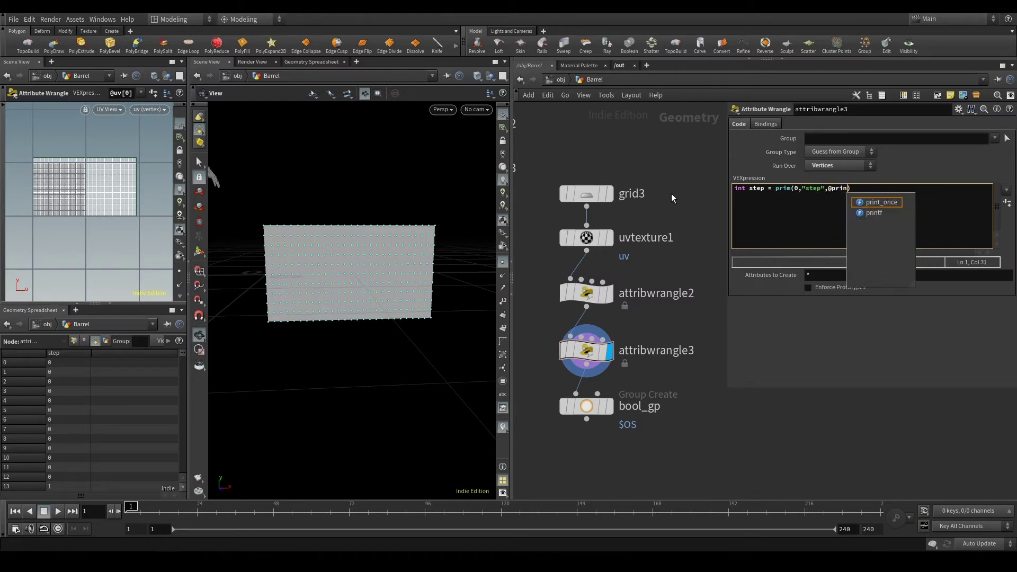
key(BackSpace)
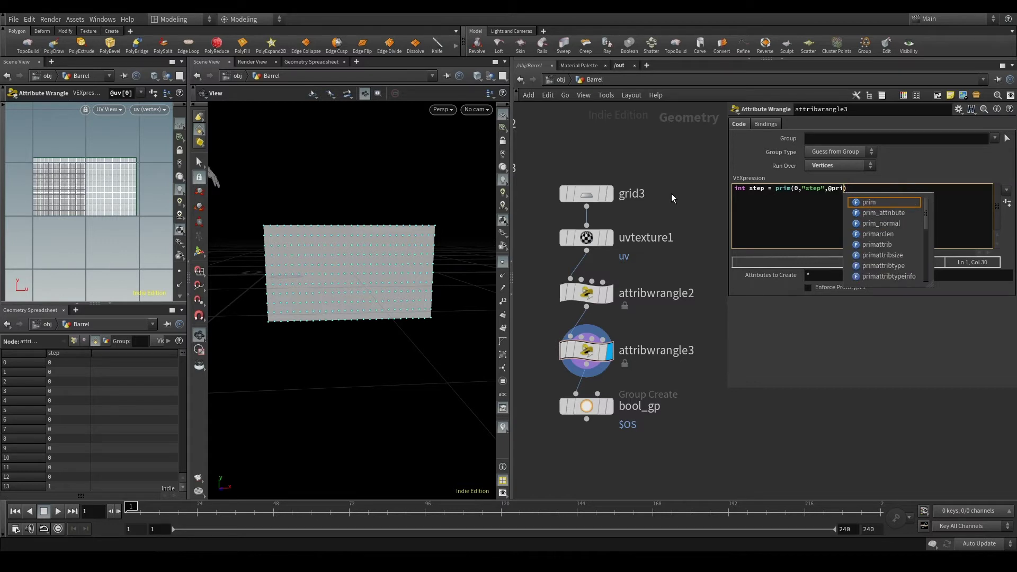
text(mnum)
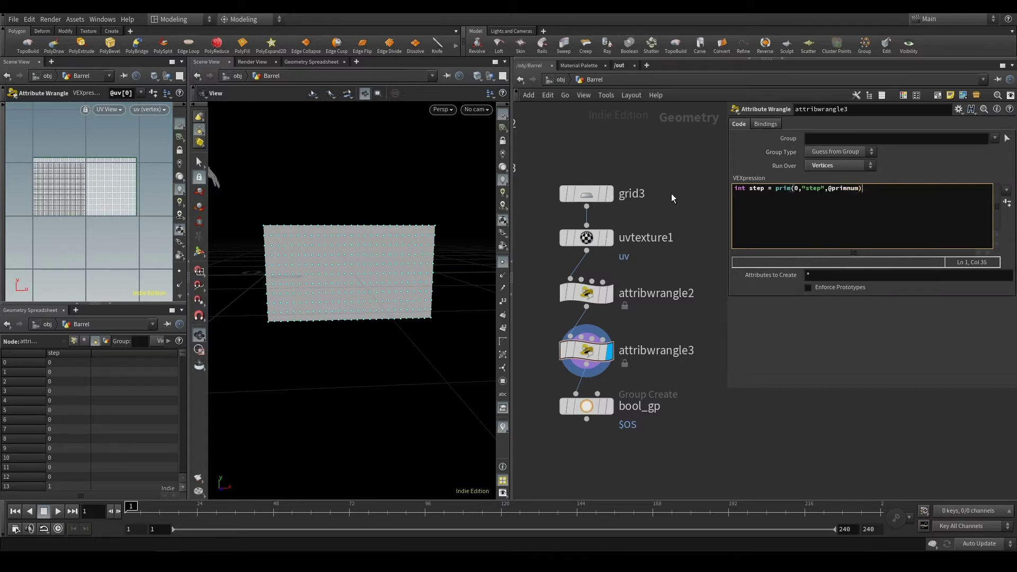
key(Return)
key(Return)
text(@)
text(uv[0])
text( =)
key(BackSpace)
key(BackSpace)
text(-=)
text(step;)
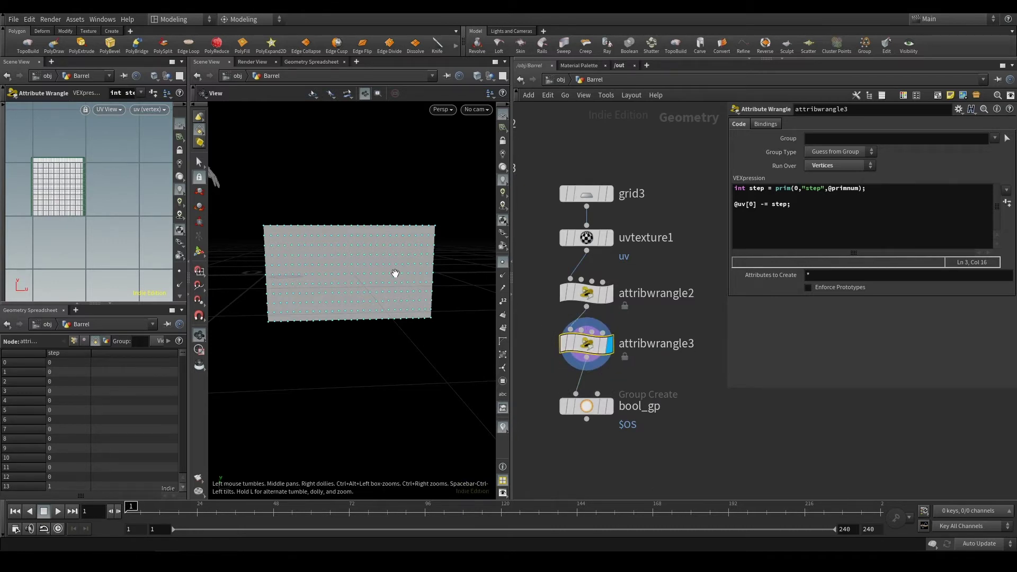
- Widen the UV view and spreadsheet panes, and compare attribwrangle2 and attribwrangle3 UVs
drag(188, 220, 275, 220)
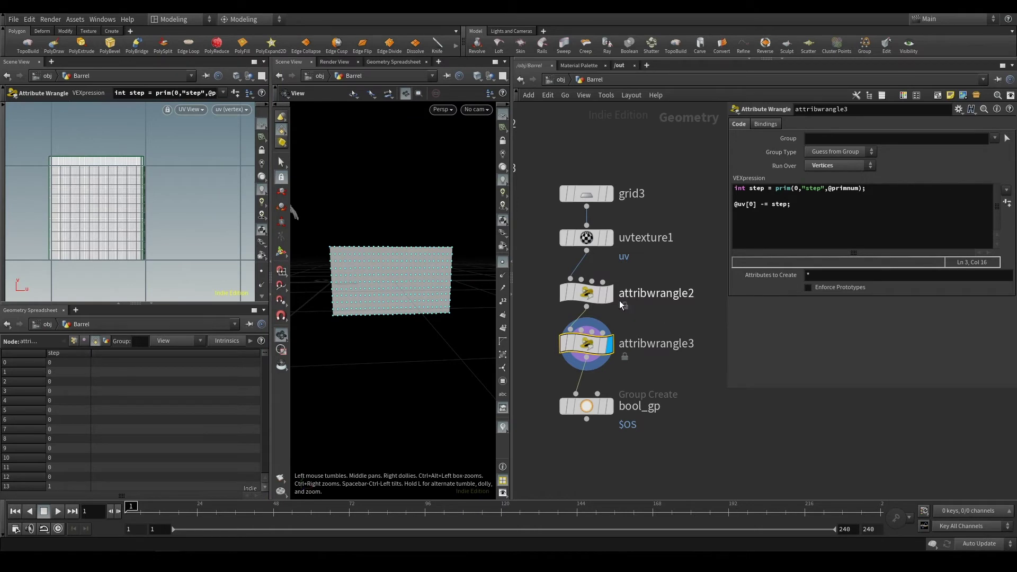
click(587, 296)
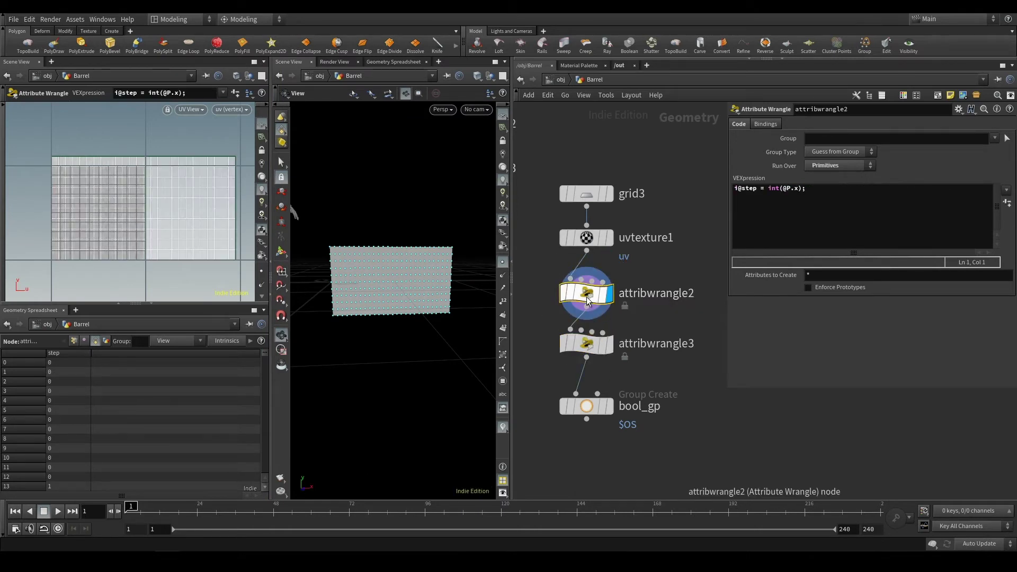
click(588, 346)
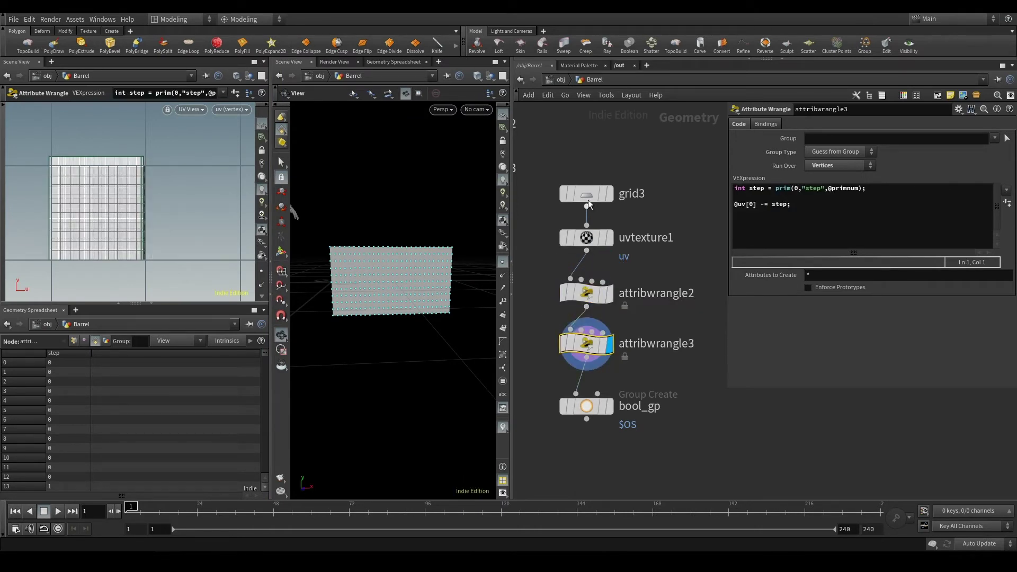
- Inspect grid3's size expressions, then reselect attribwrangle3
click(587, 194)
scroll(679, 244, down, 2)
click(781, 164)
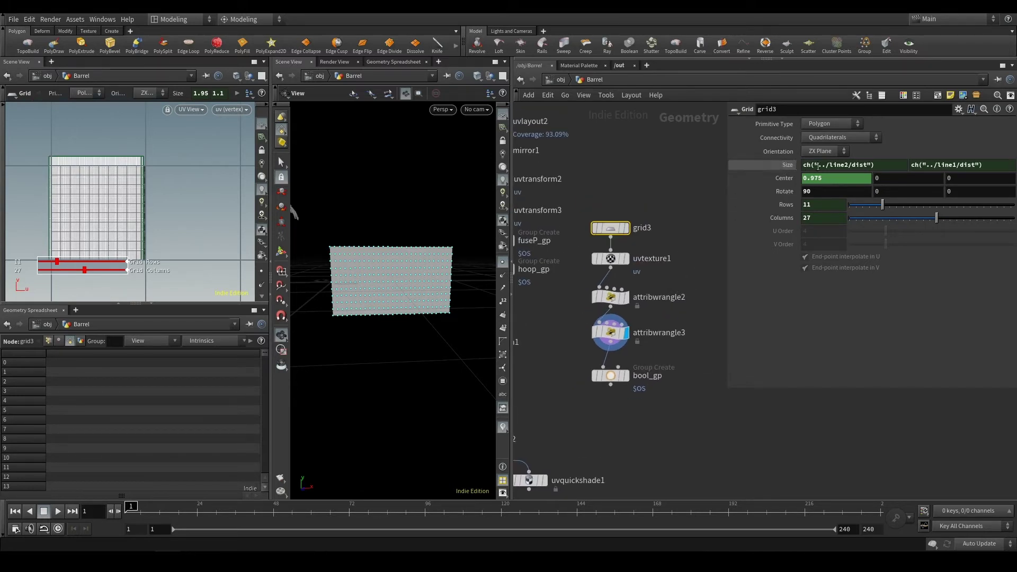
click(687, 214)
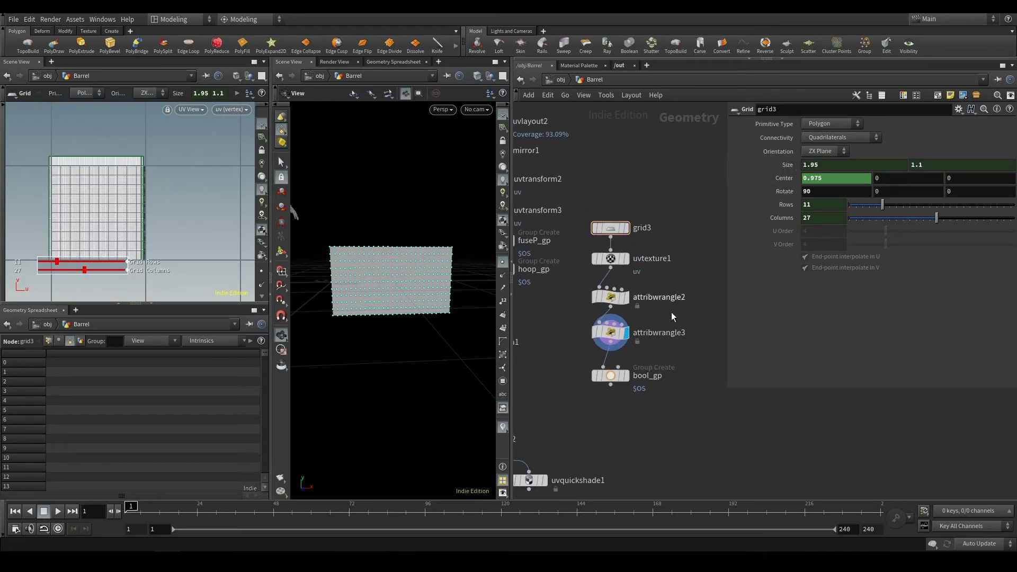
click(612, 335)
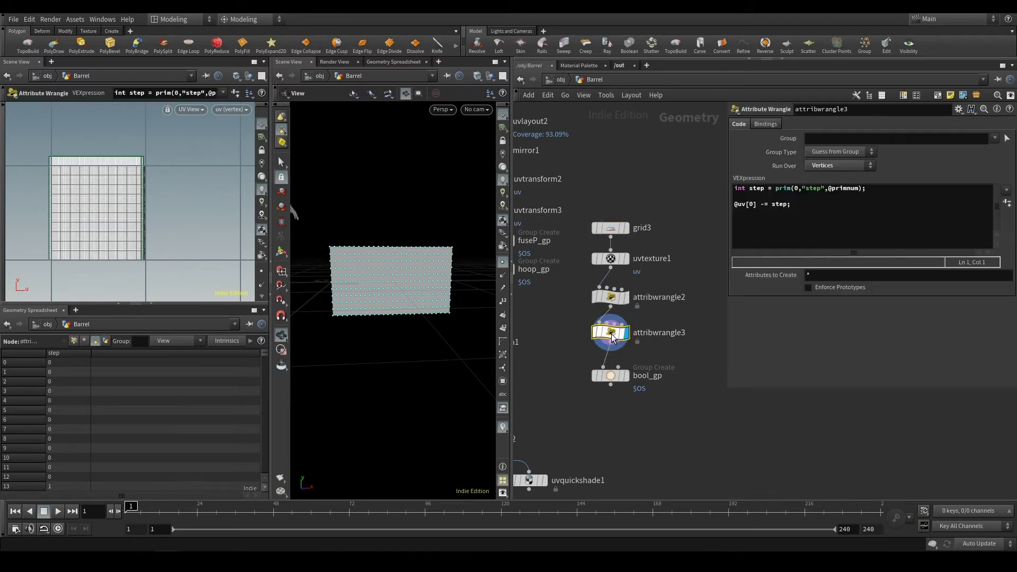
scroll(594, 277, down, 2)
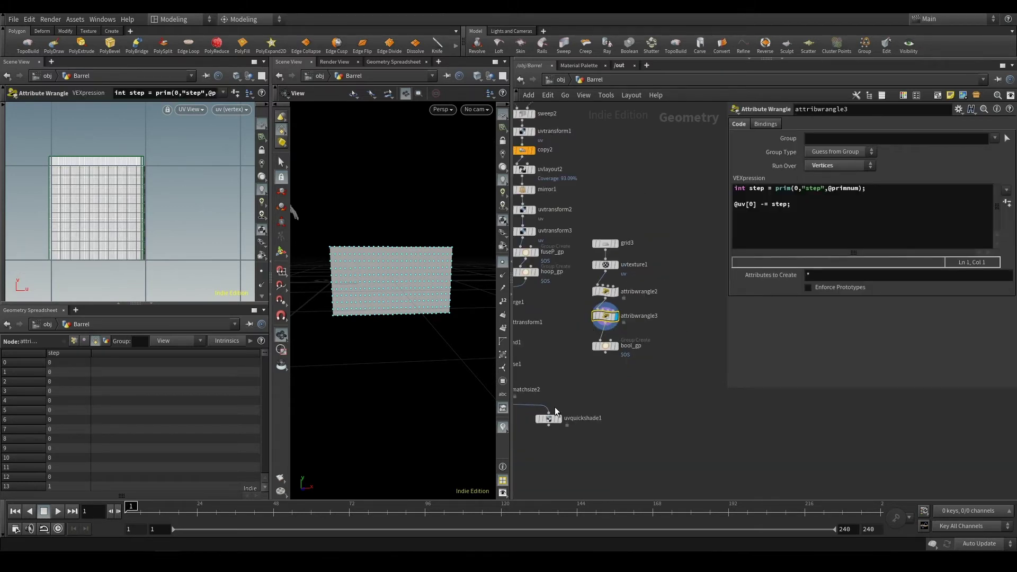
scroll(630, 390, up, 2)
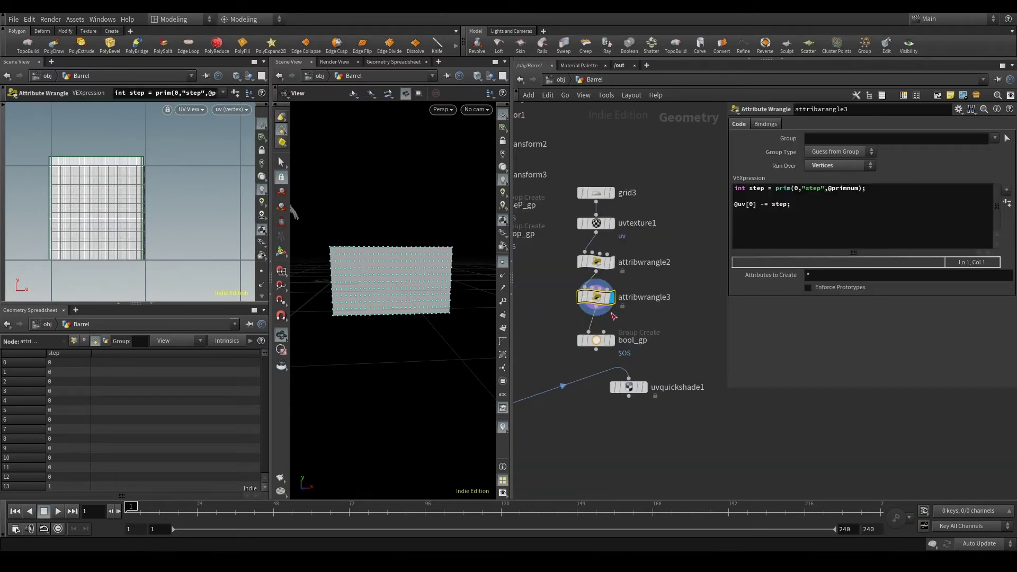
- Display uvquickshade1 beside bool_gp and widen the 3D viewport
click(644, 391)
drag(644, 391, 670, 366)
scroll(359, 279, up, 1)
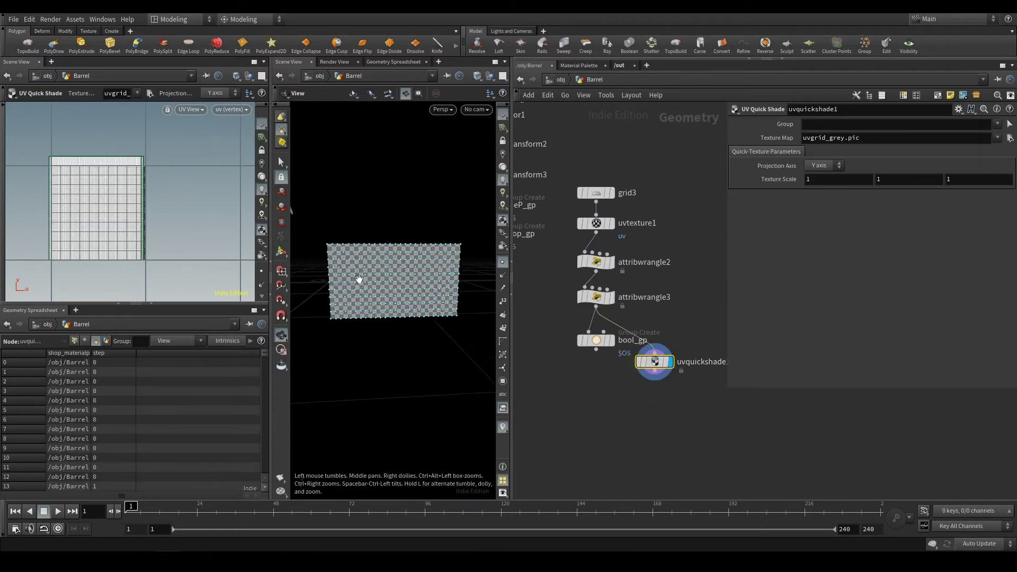
drag(270, 234, 155, 234)
mouse_move(309, 282)
mouse_down()
mouse_move(352, 276)
mouse_move(356, 286)
mouse_up()
scroll(352, 275, up, 1)
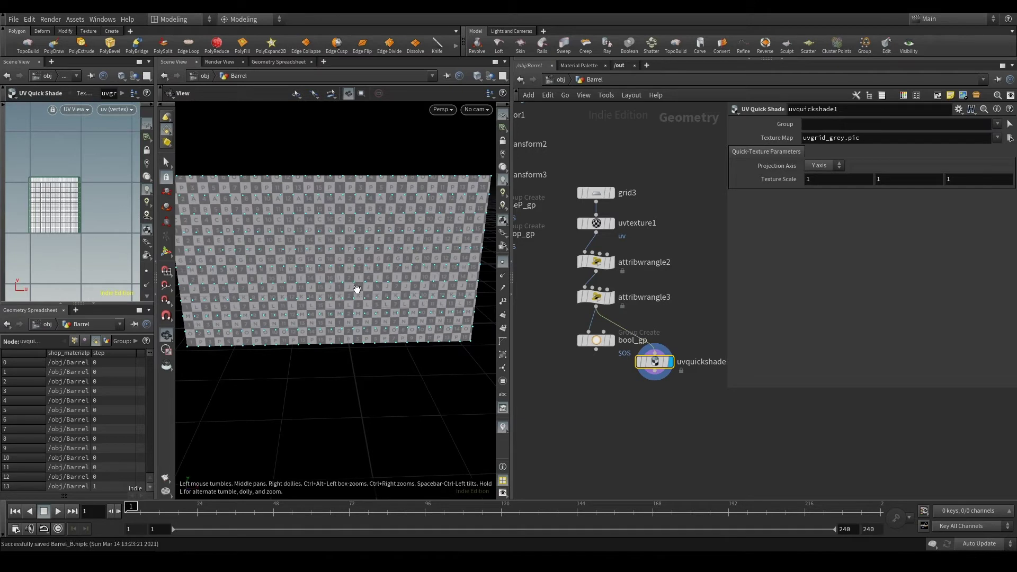
- Wire attribwrangle3 into uvquickshade1 to show the uvgrid_grey checker texture
click(596, 305)
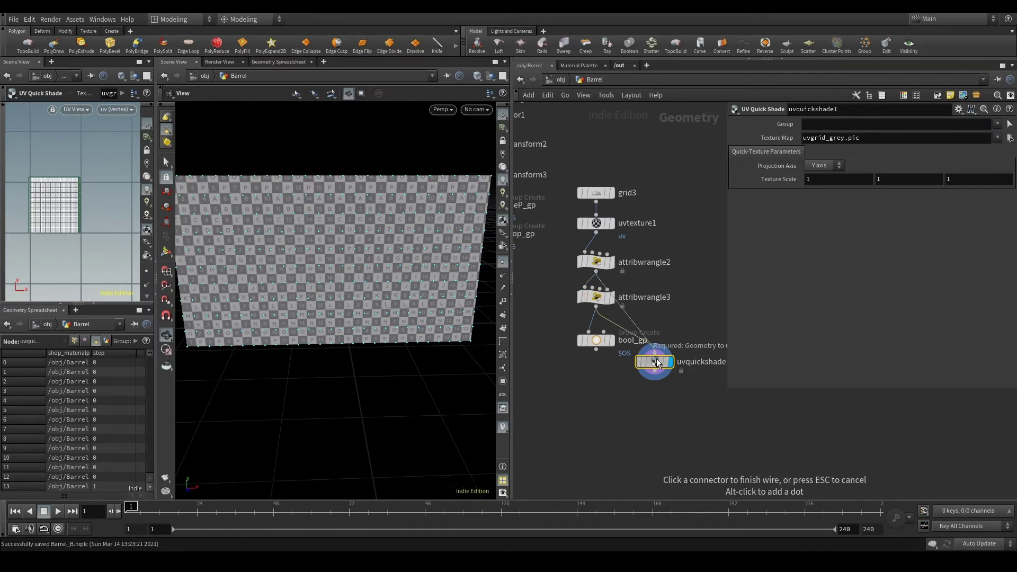
click(652, 354)
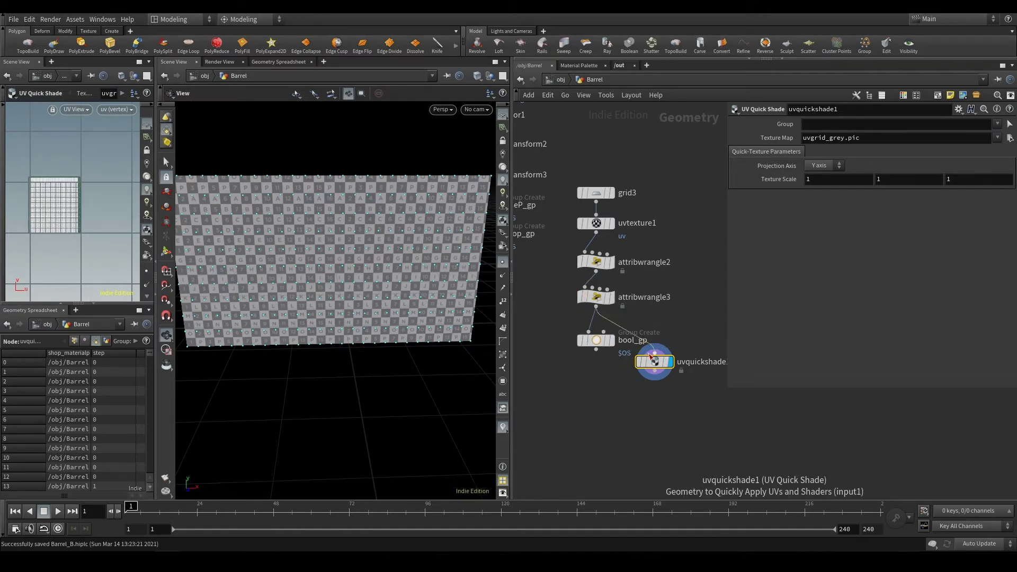
scroll(634, 332, down, 2)
scroll(627, 334, down, 2)
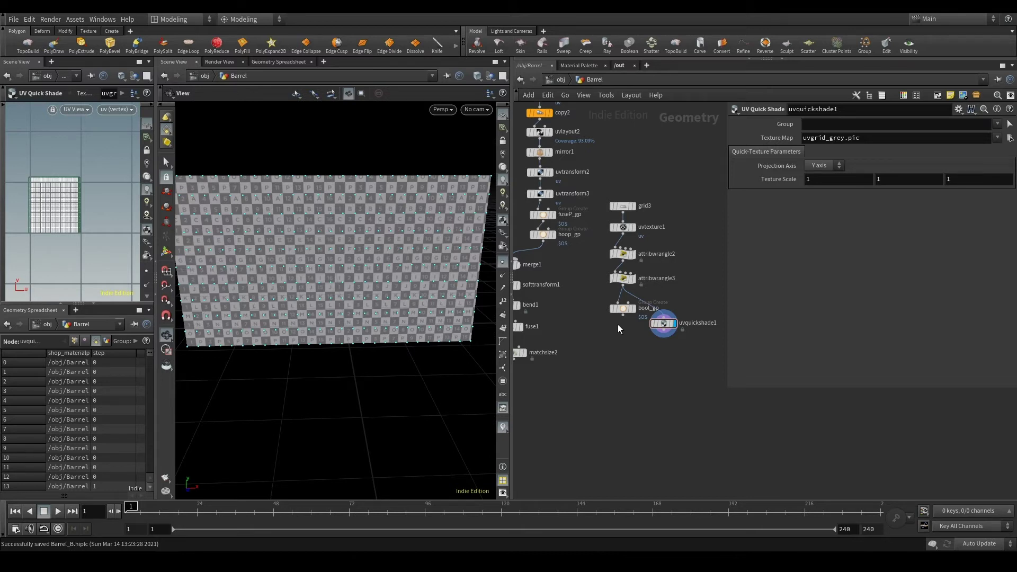
- Move bool_gp beside hoop_gp and wire it into merge1
drag(621, 308, 621, 302)
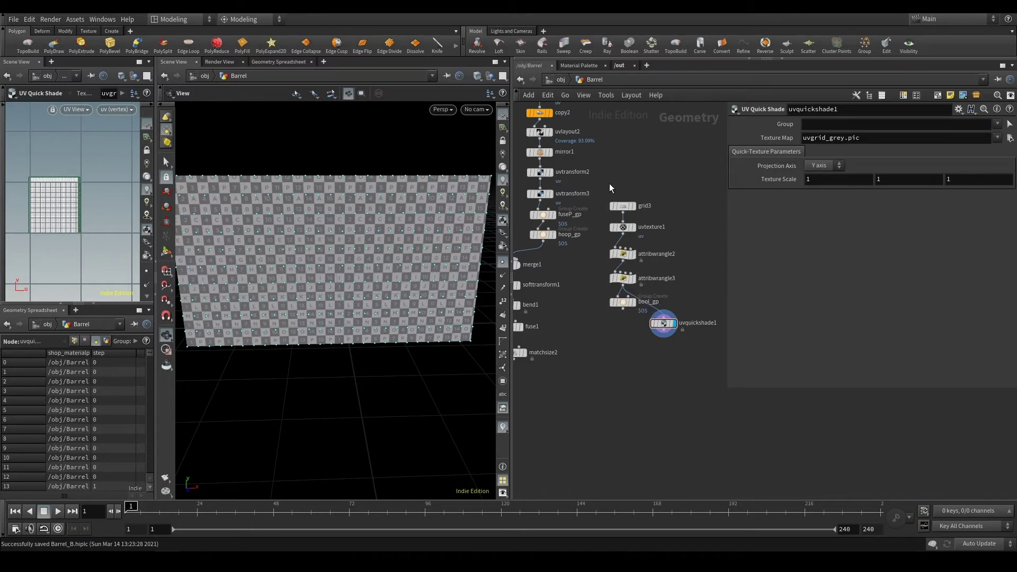
key(l)
drag(643, 293, 641, 247)
click(644, 251)
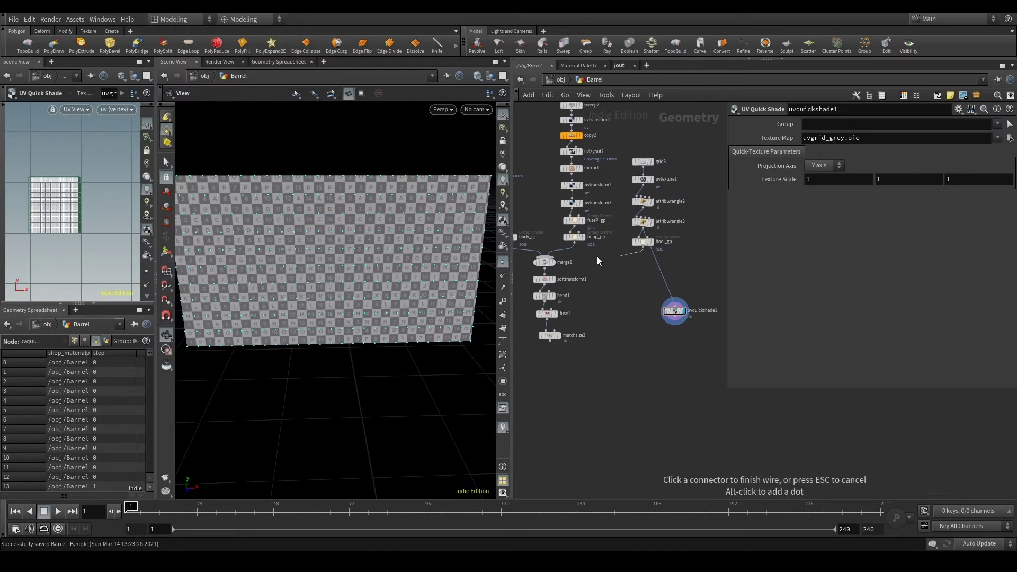
click(565, 260)
scroll(566, 265, up, 2)
click(573, 274)
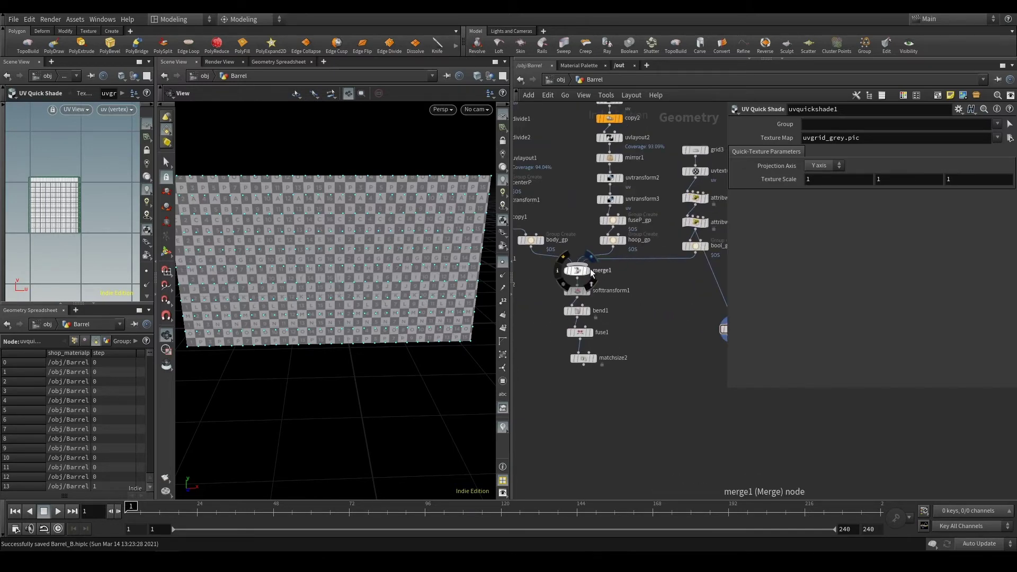
- Check the fused and bent barrel, then move fuse1 and matchsize2 down below bend1
click(588, 335)
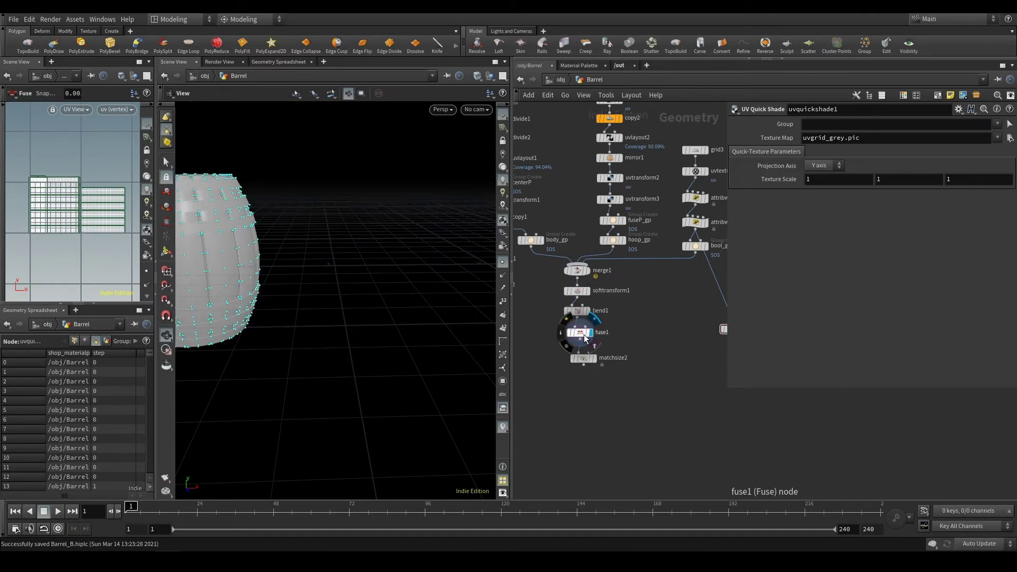
click(585, 339)
key(h)
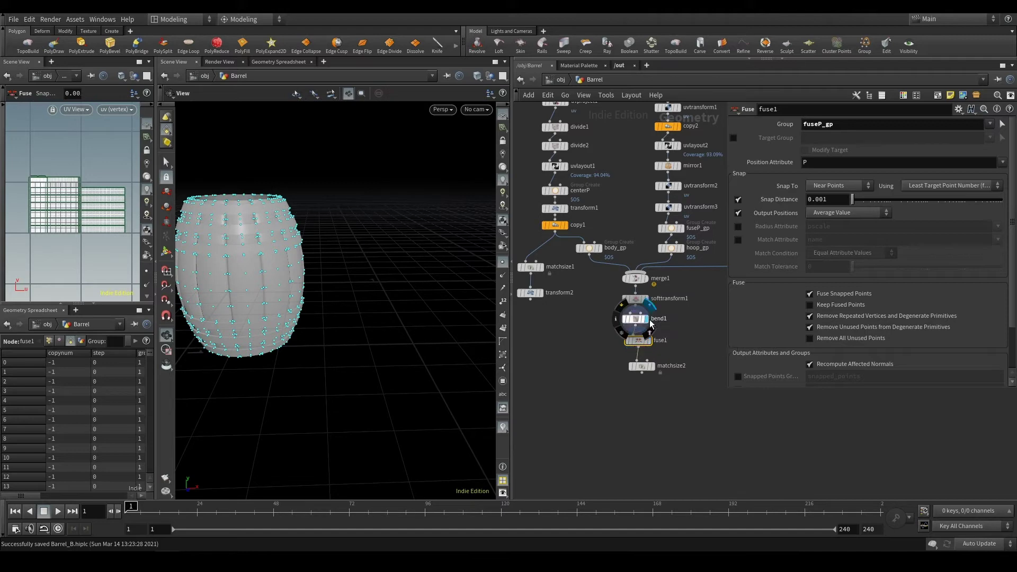
click(638, 323)
drag(356, 329, 424, 318)
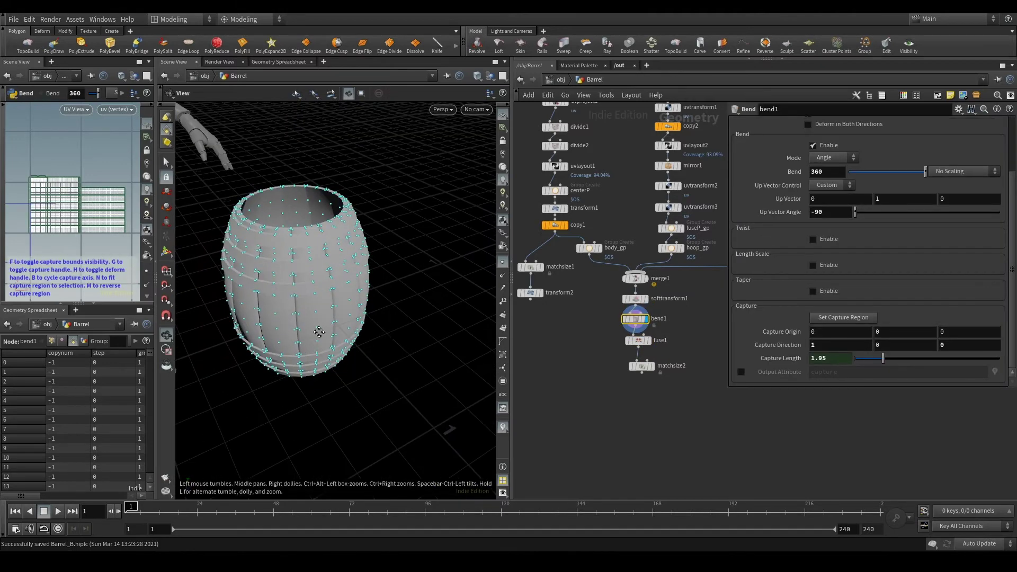
scroll(647, 343, up, 2)
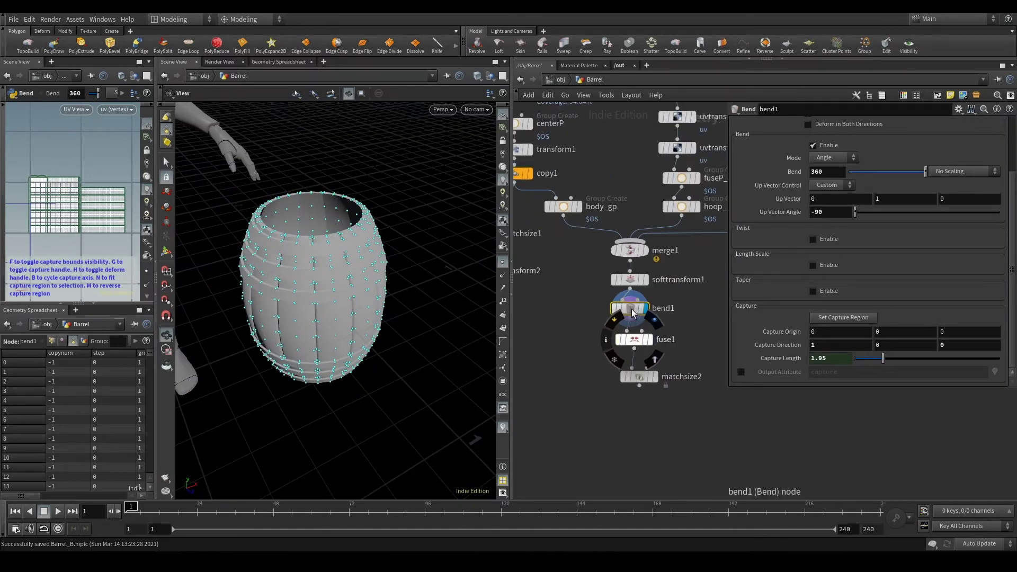
drag(650, 377, 651, 424)
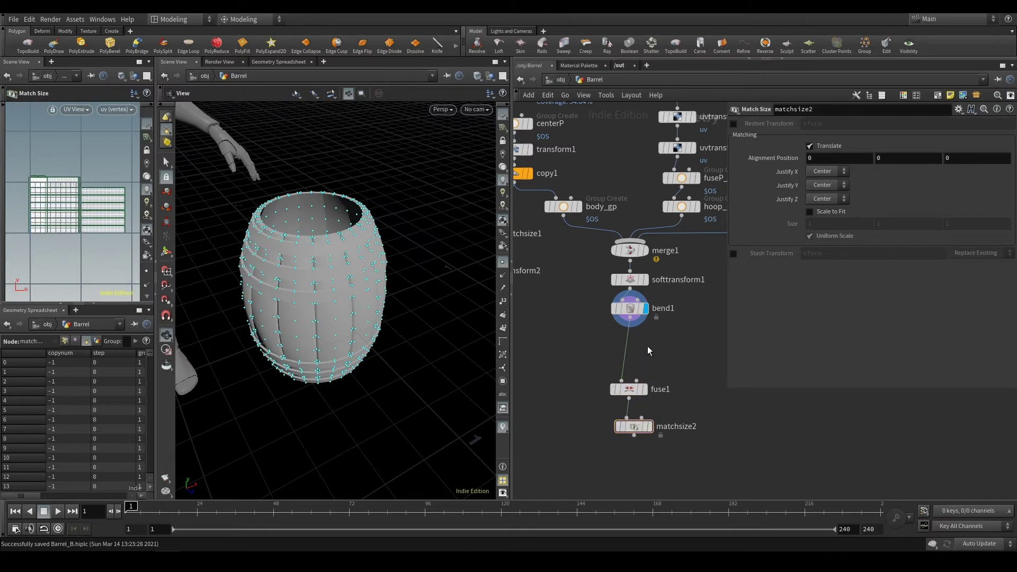
key(Tab)
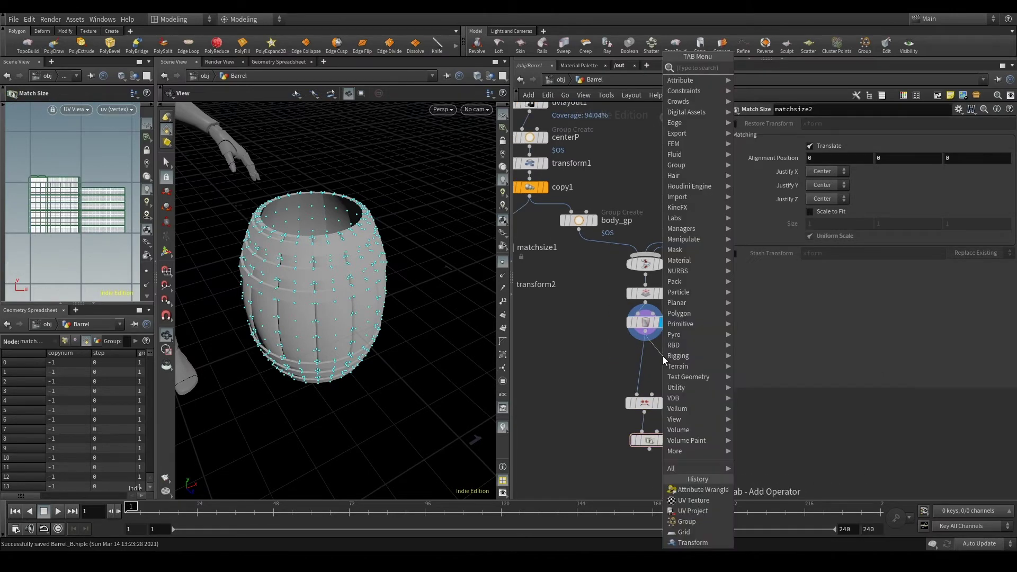
- Add split1 below bend1 with its Group set to bool_gp
text(spli)
key(Return)
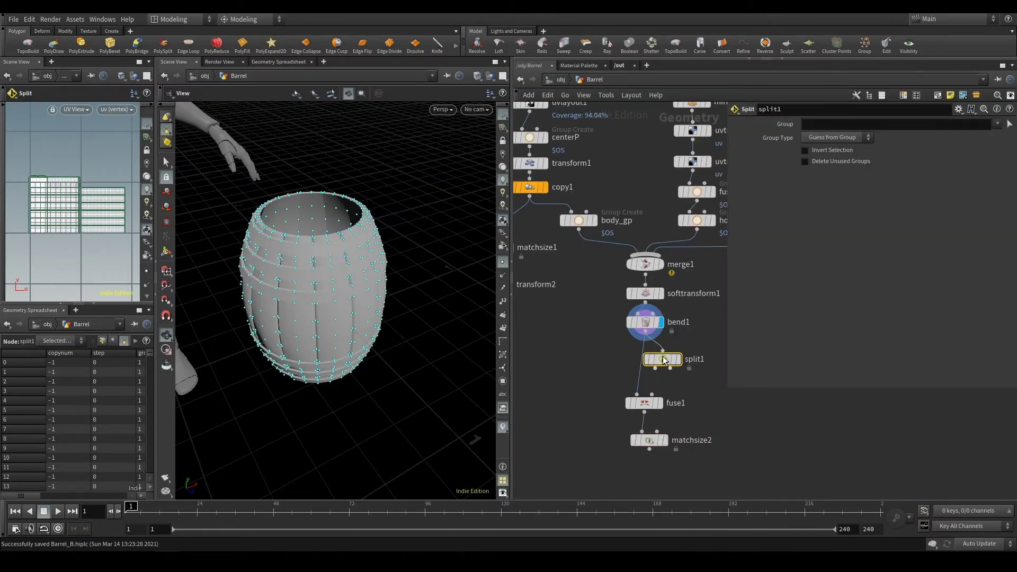
click(678, 359)
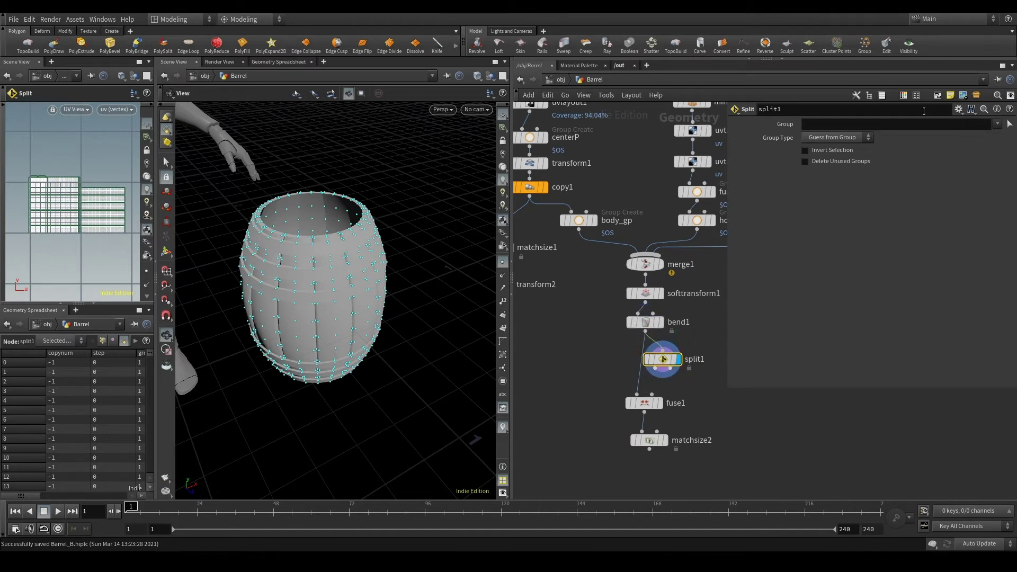
click(997, 125)
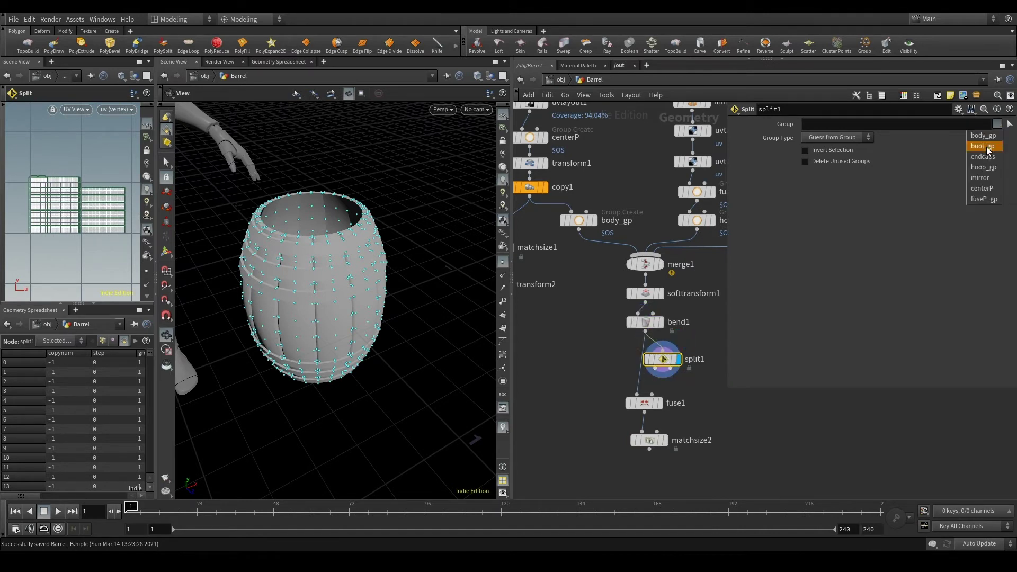
click(988, 151)
middle_drag(599, 334, 586, 309)
drag(651, 335, 590, 340)
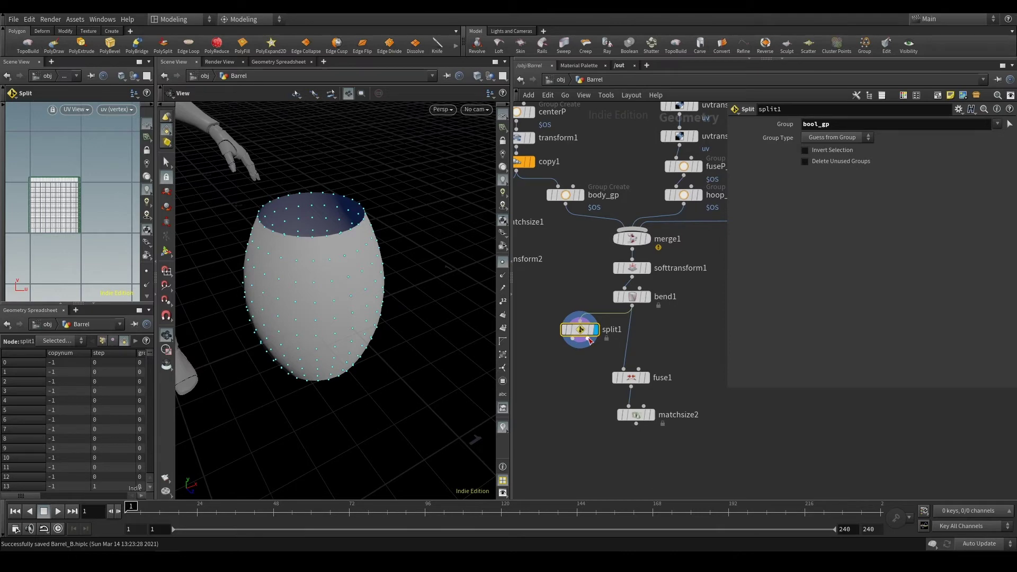
- Rearrange fuse1 and matchsize2 closer together and display split1
click(646, 377)
drag(635, 382, 641, 373)
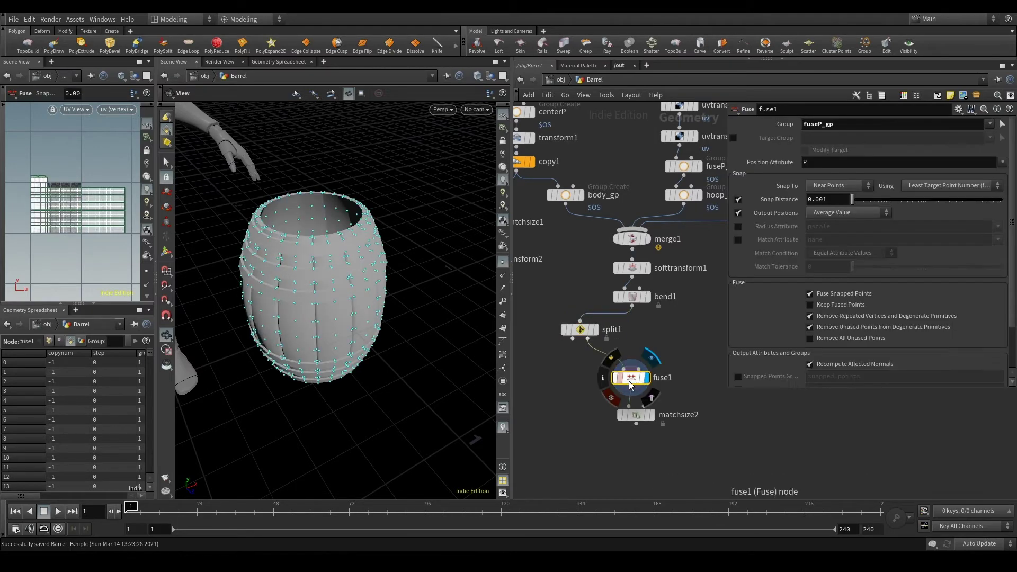
drag(637, 412, 637, 393)
middle_drag(621, 369, 659, 373)
click(609, 333)
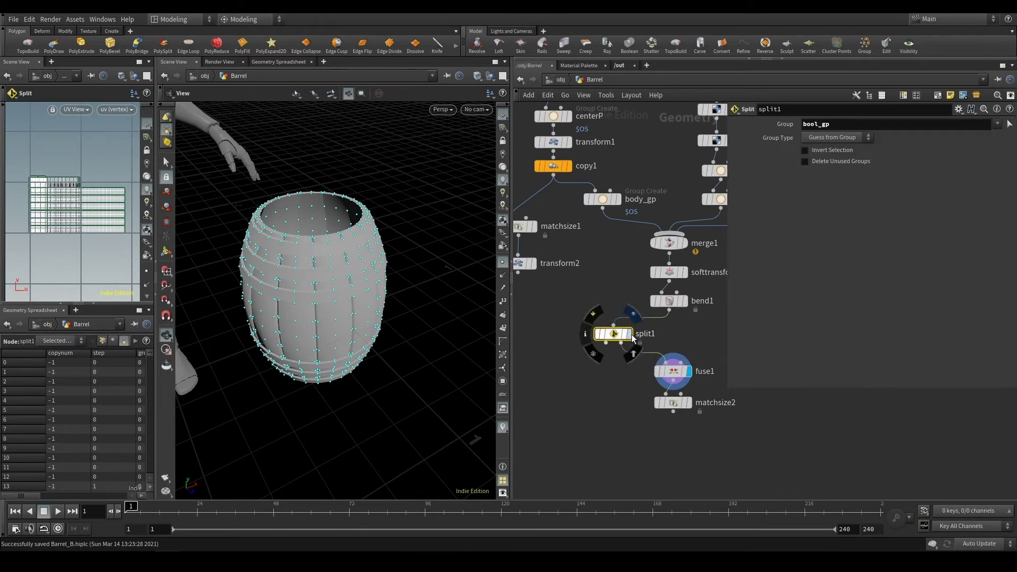
key(r)
- Add a fuse2 node fed from split1's output
key(Tab)
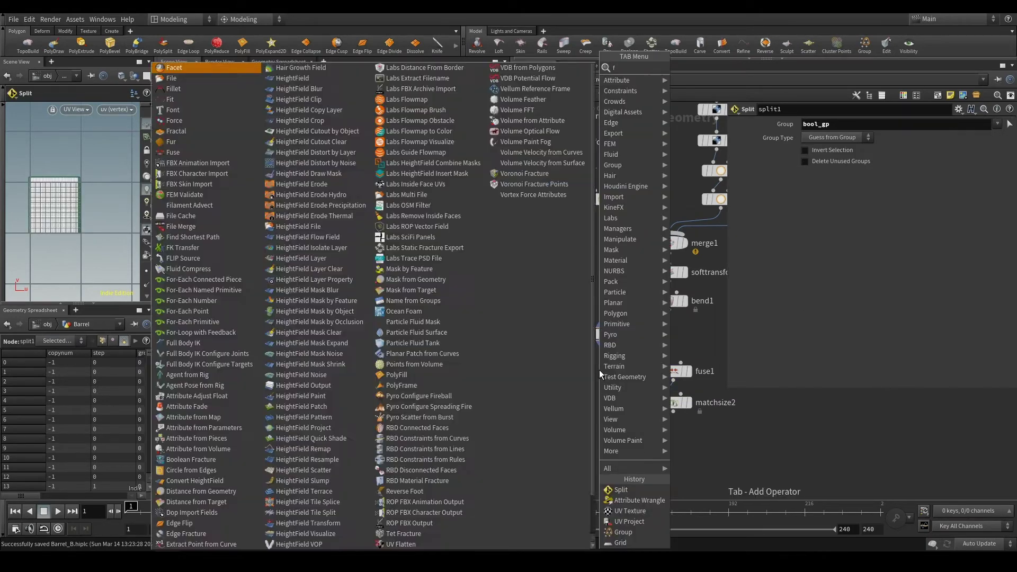
text(fuse)
key(Return)
click(601, 374)
scroll(603, 366, up, 2)
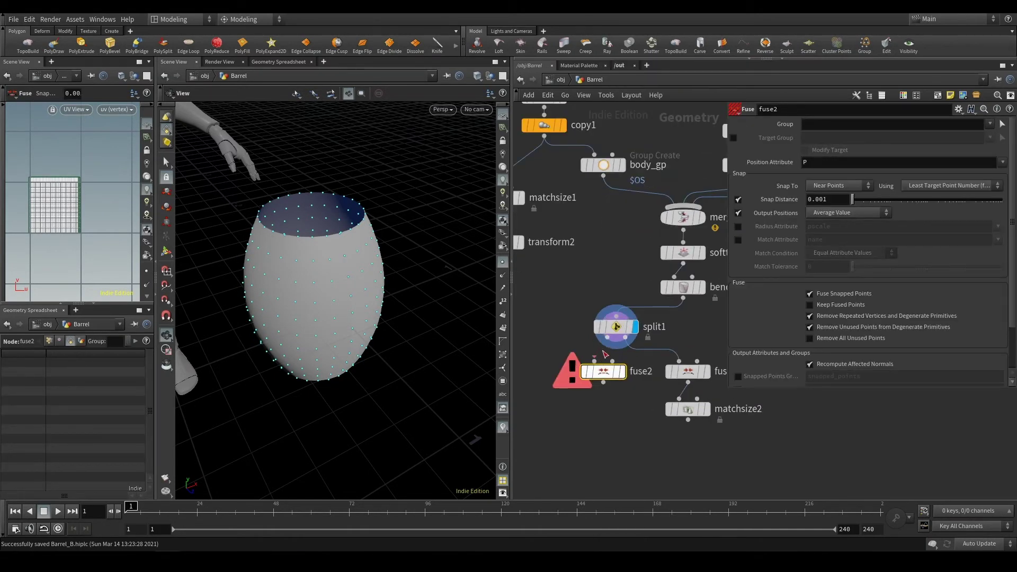
drag(626, 377, 604, 377)
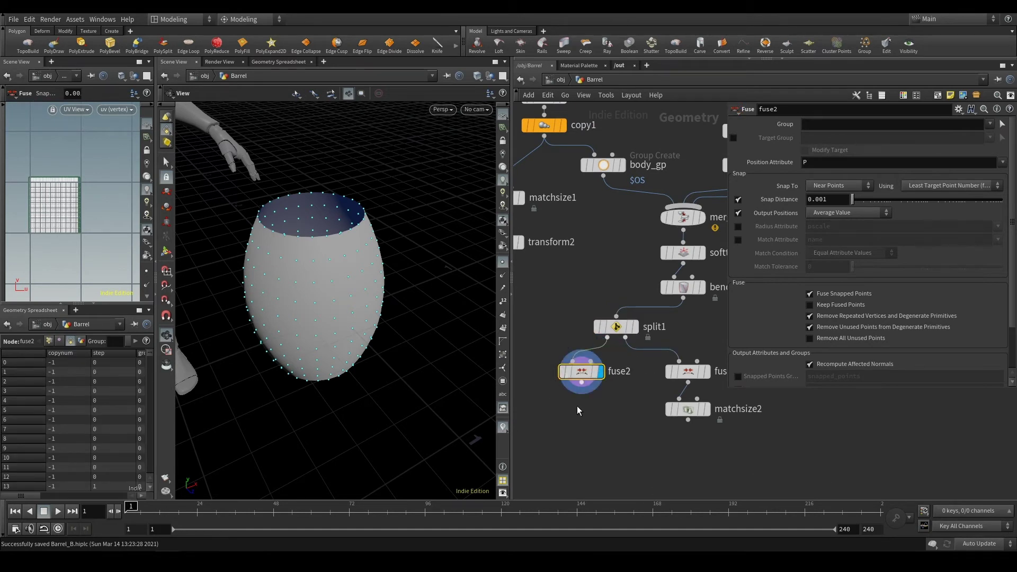
middle_drag(576, 406, 618, 388)
key(Tab)
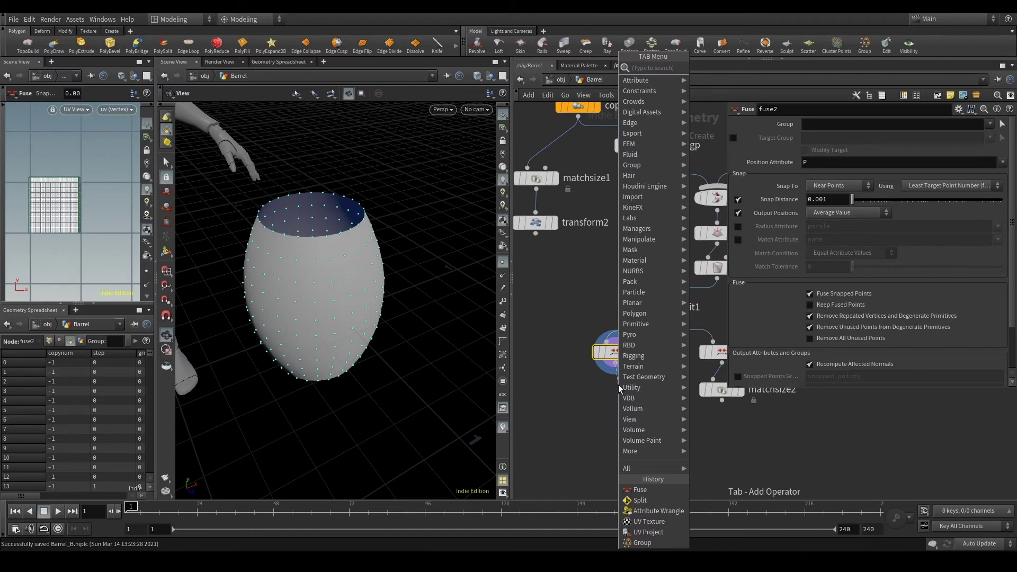
- Add polyfill1 after fuse2 with Fill Mode set to Single Polygon
text(polyfill)
key(Return)
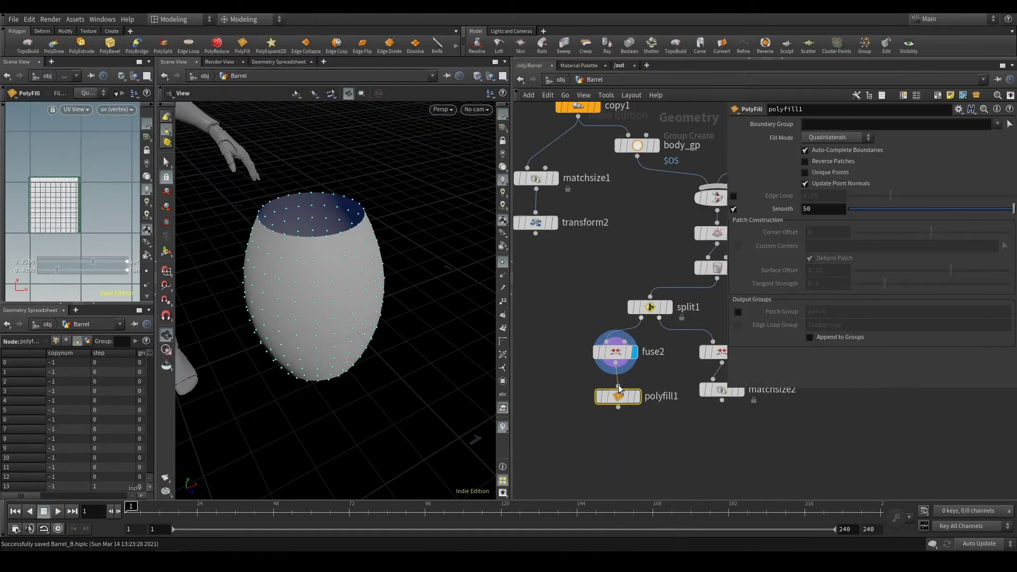
click(616, 391)
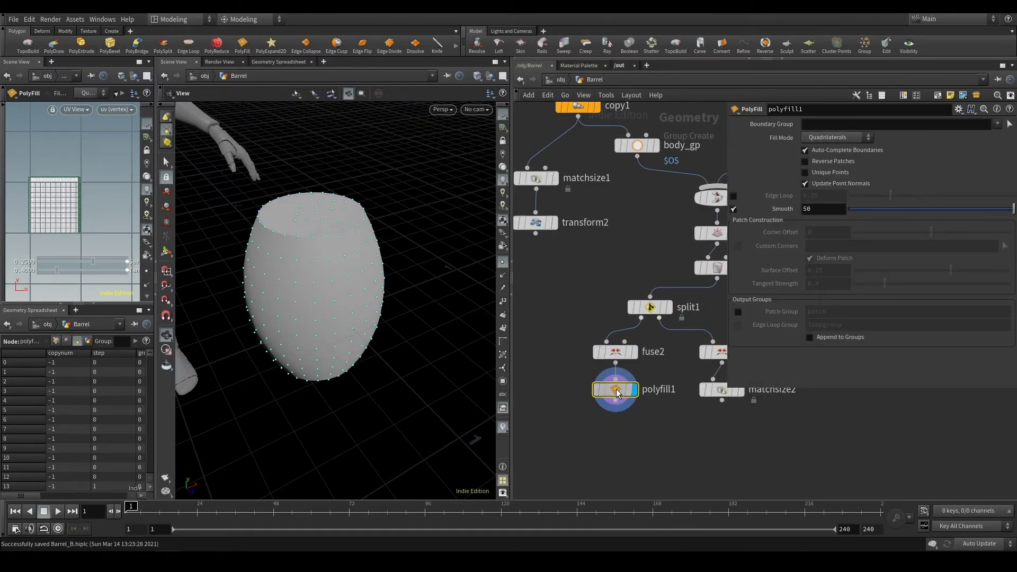
key(w)
drag(345, 302, 368, 317)
click(832, 138)
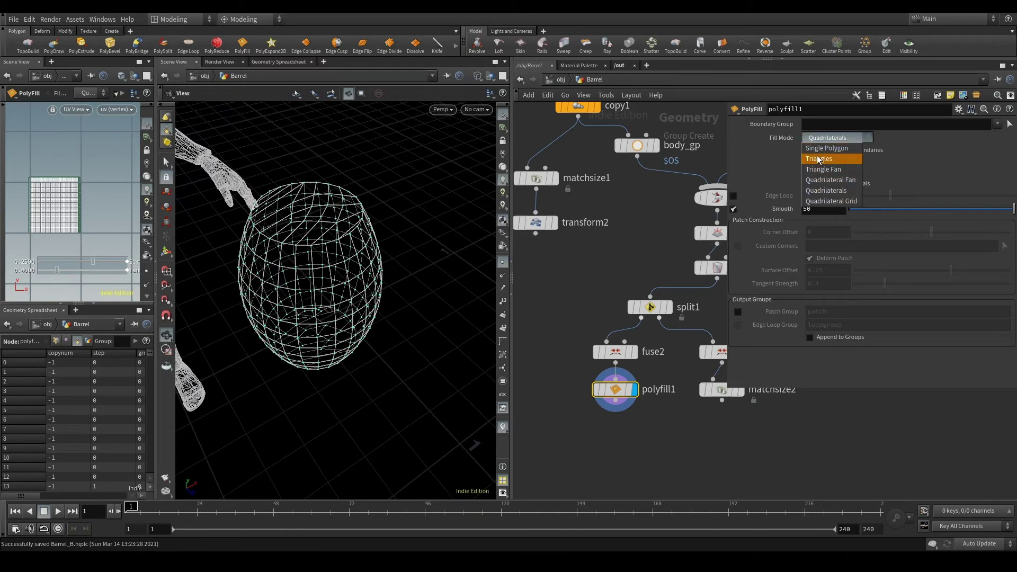
click(826, 147)
drag(353, 291, 348, 275)
key(w)
- Move matchsize1 and transform2 lower and display the transform2 plane
scroll(545, 355, down, 3)
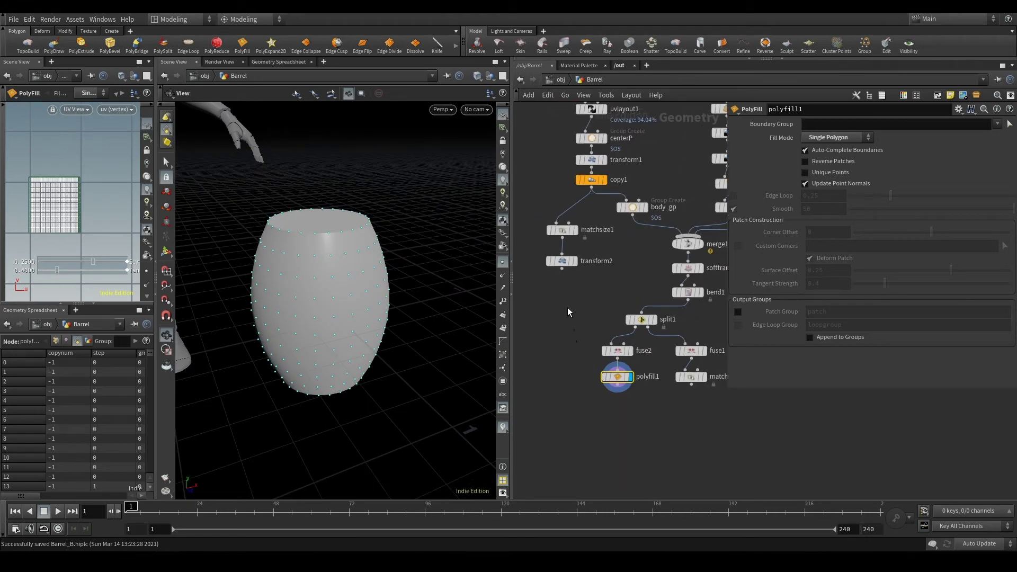
drag(569, 225, 567, 345)
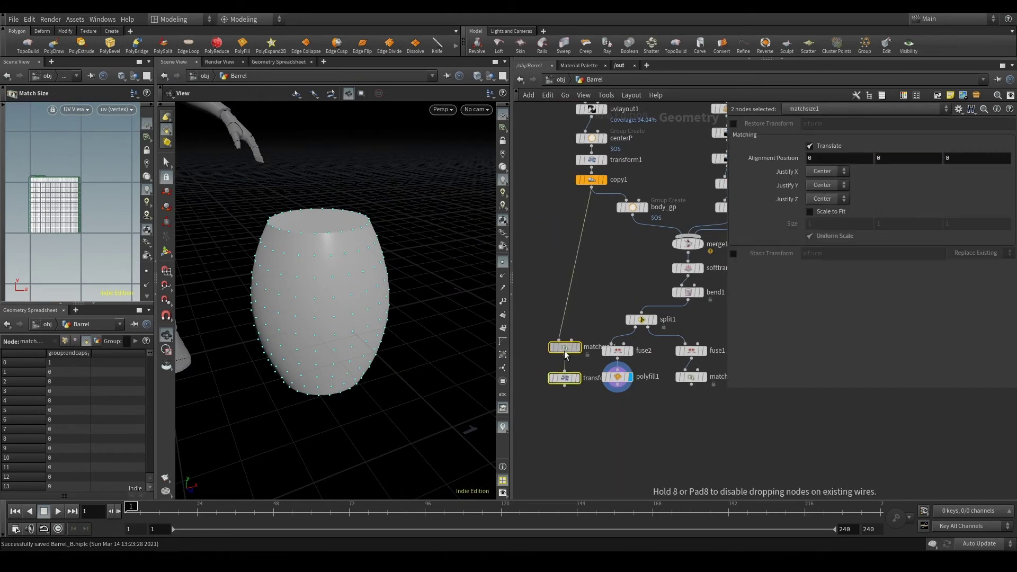
drag(561, 377, 563, 376)
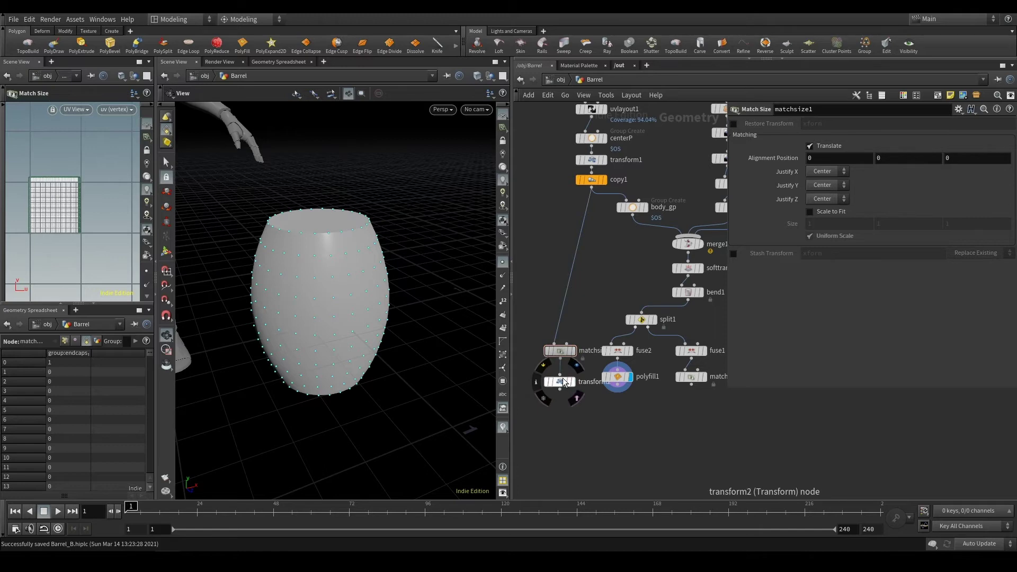
click(570, 373)
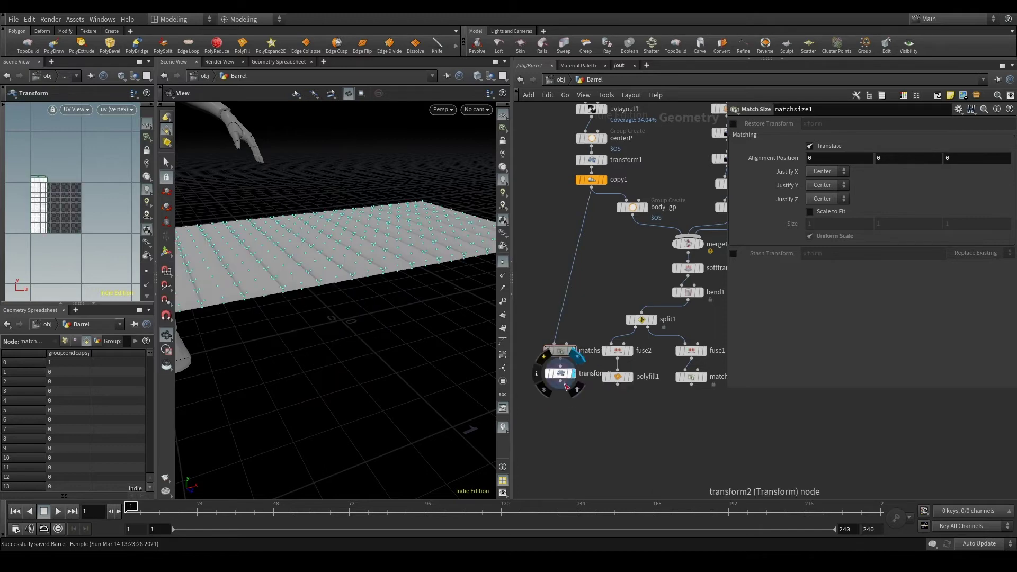
scroll(587, 403, up, 2)
- Add a boolean1 node wired from transform2
key(Tab)
text(boolean)
key(Return)
click(591, 410)
- Feed polyfill1's capped barrel into boolean1's second input
click(624, 378)
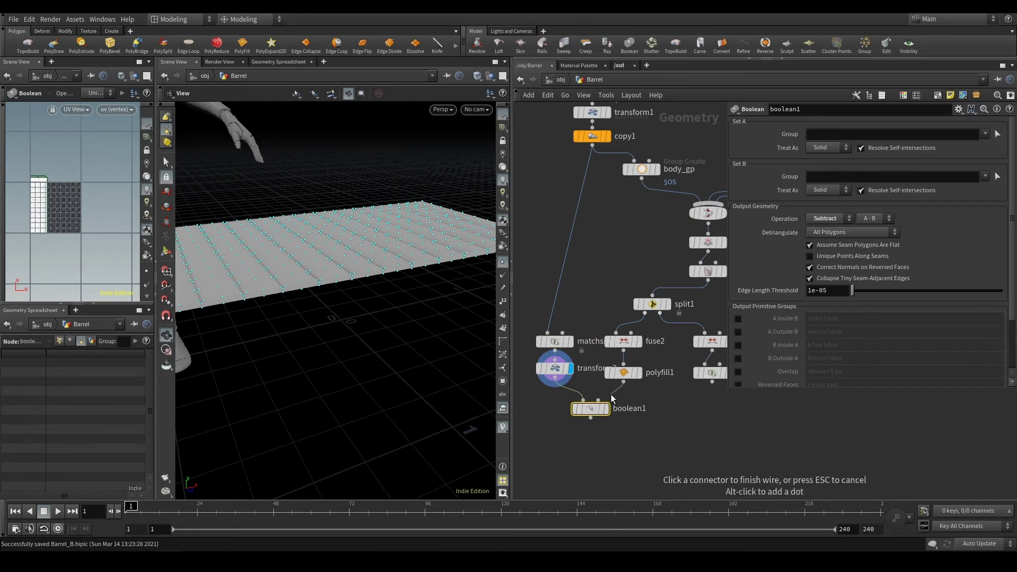
click(598, 400)
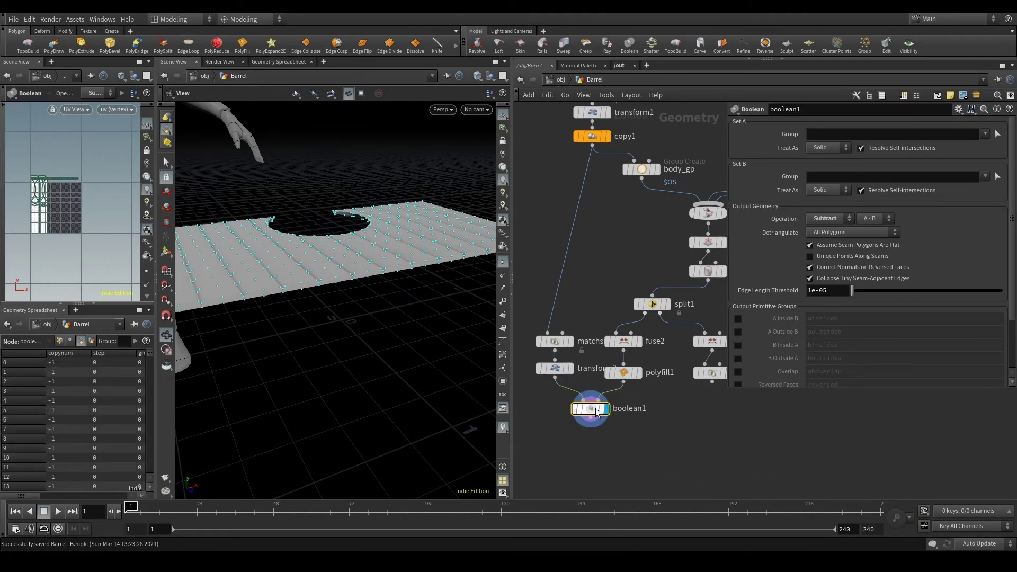
drag(297, 350, 319, 330)
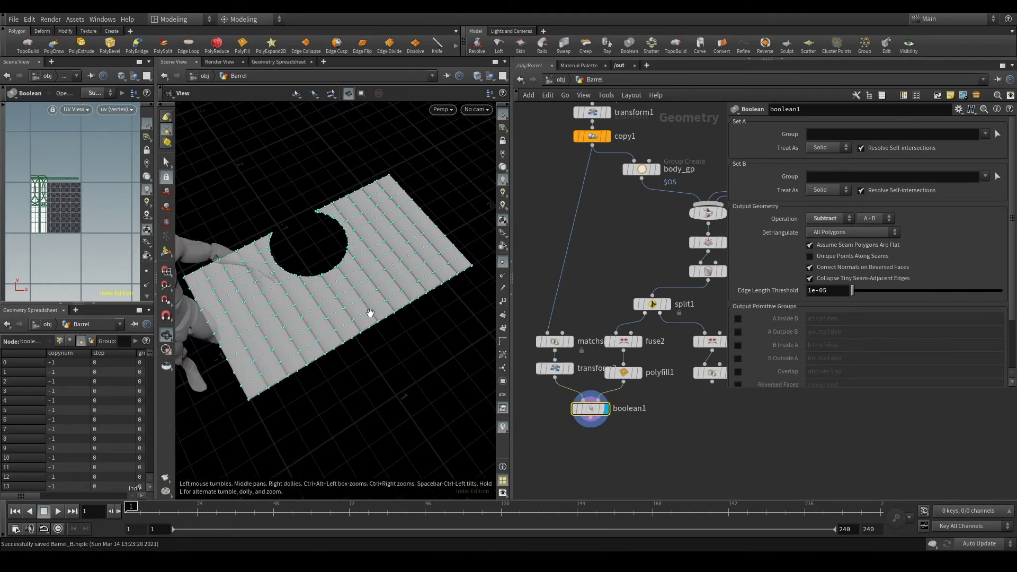
drag(453, 338, 472, 344)
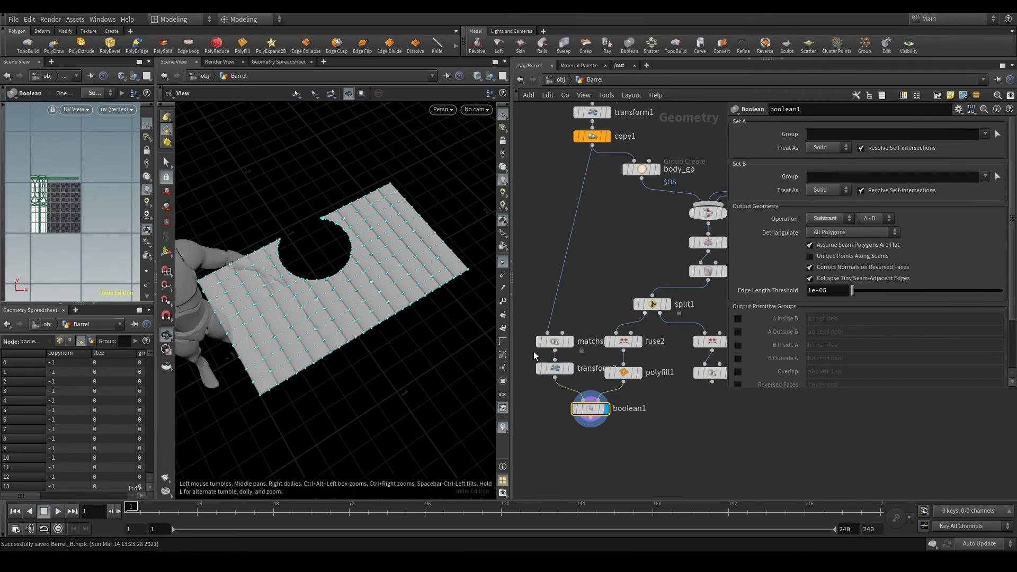
scroll(684, 407, down, 2)
middle_drag(685, 408, 646, 421)
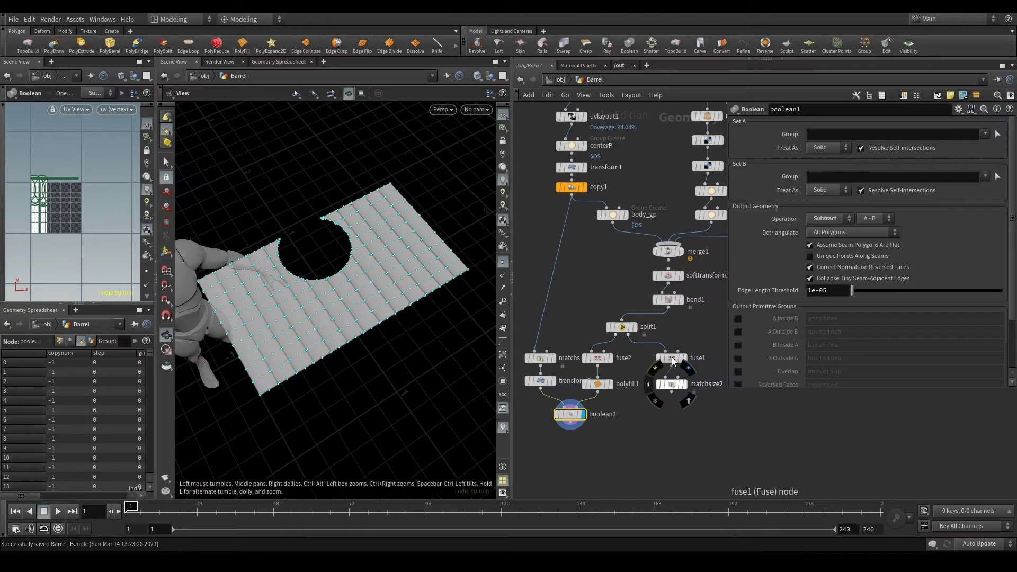
- Rewire the chain so matchsize2 sits under bend1 and split1 feeds fuse1
drag(671, 357, 701, 353)
click(672, 377)
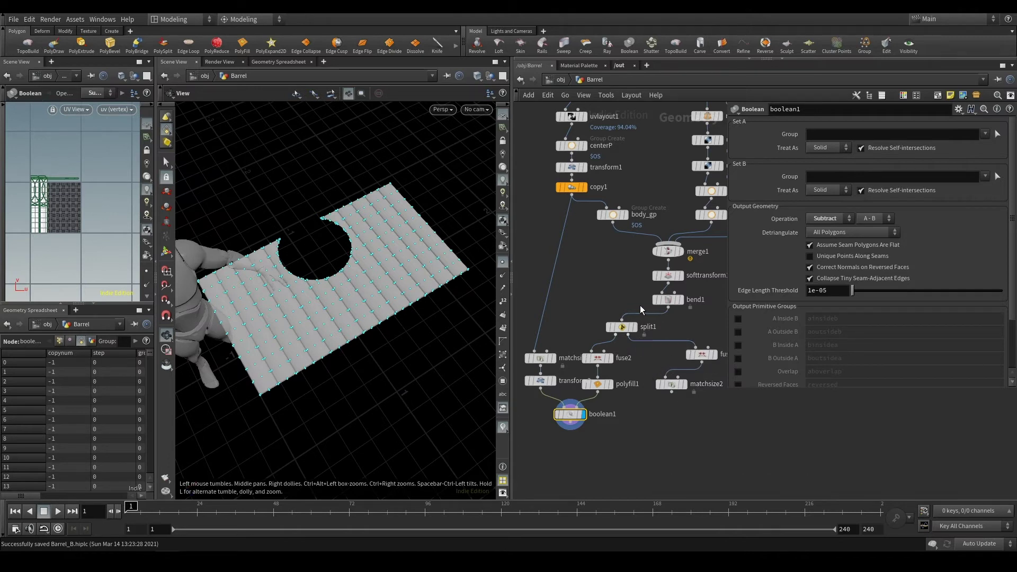
drag(646, 350, 673, 382)
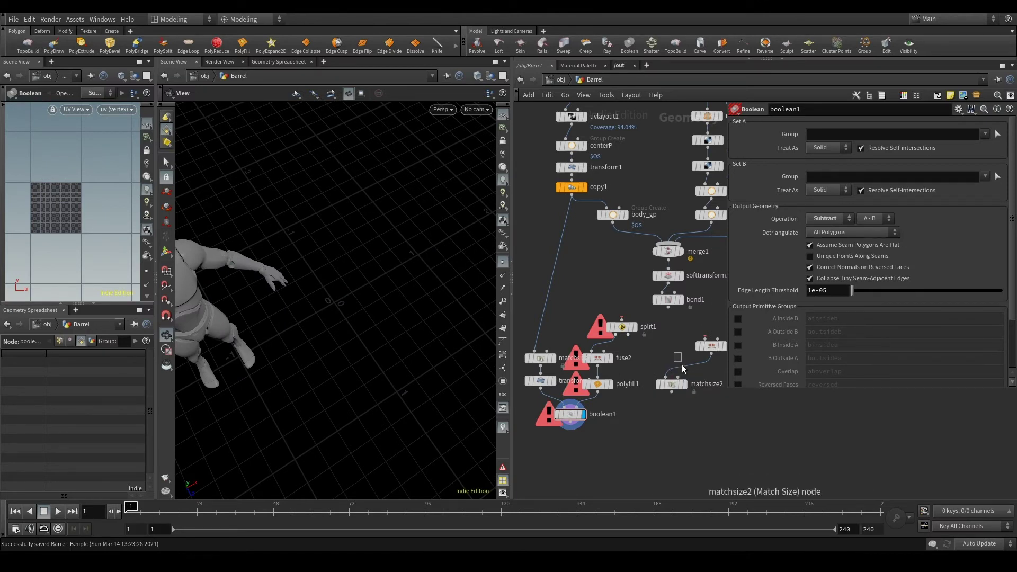
drag(676, 385, 673, 328)
click(669, 301)
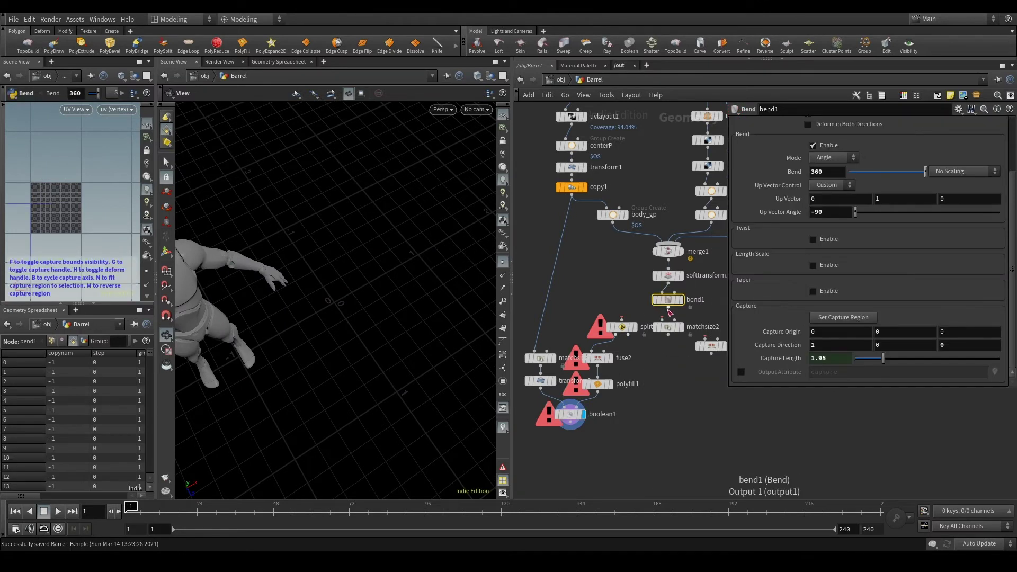
click(679, 328)
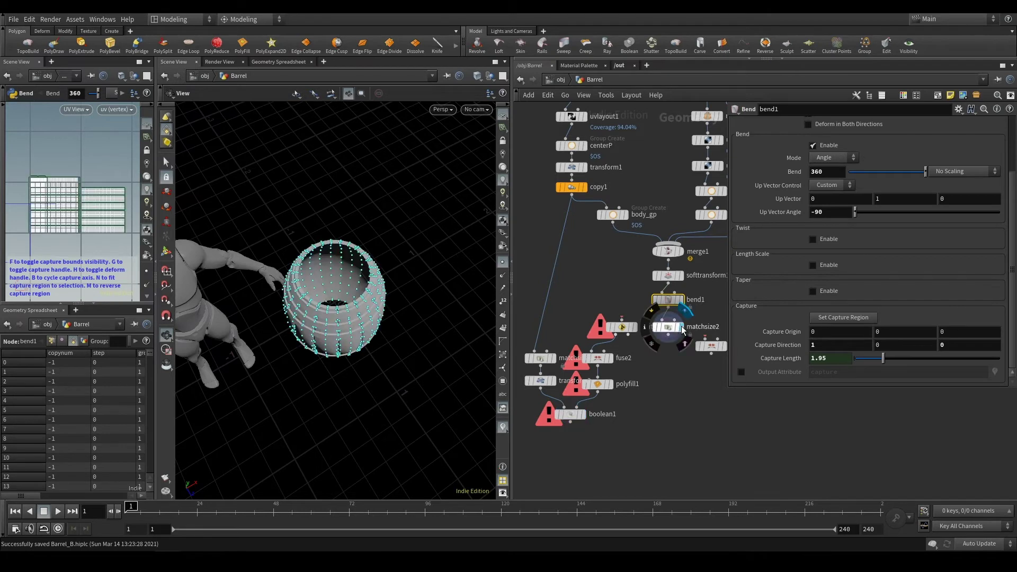
click(635, 327)
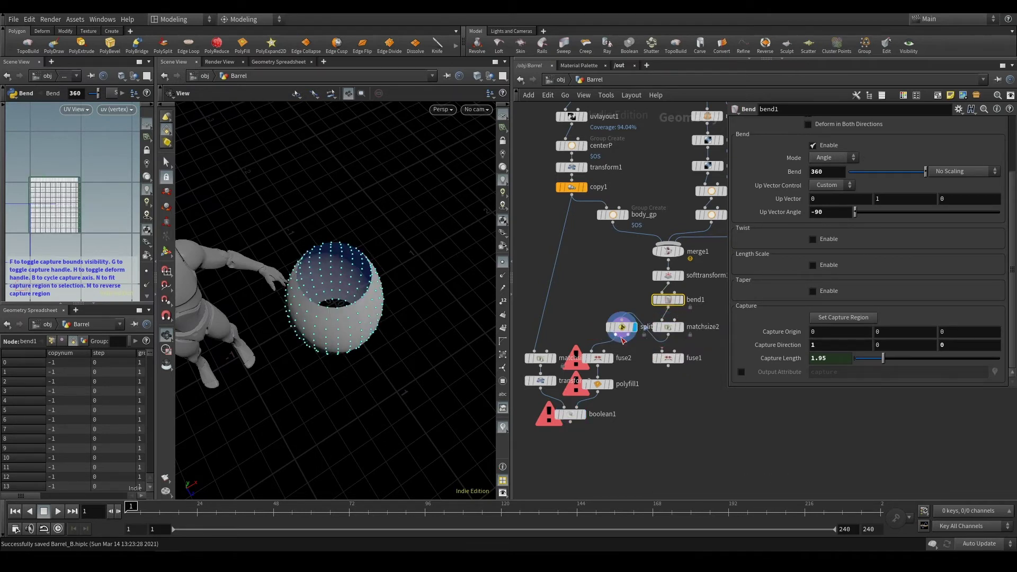
click(622, 335)
click(668, 351)
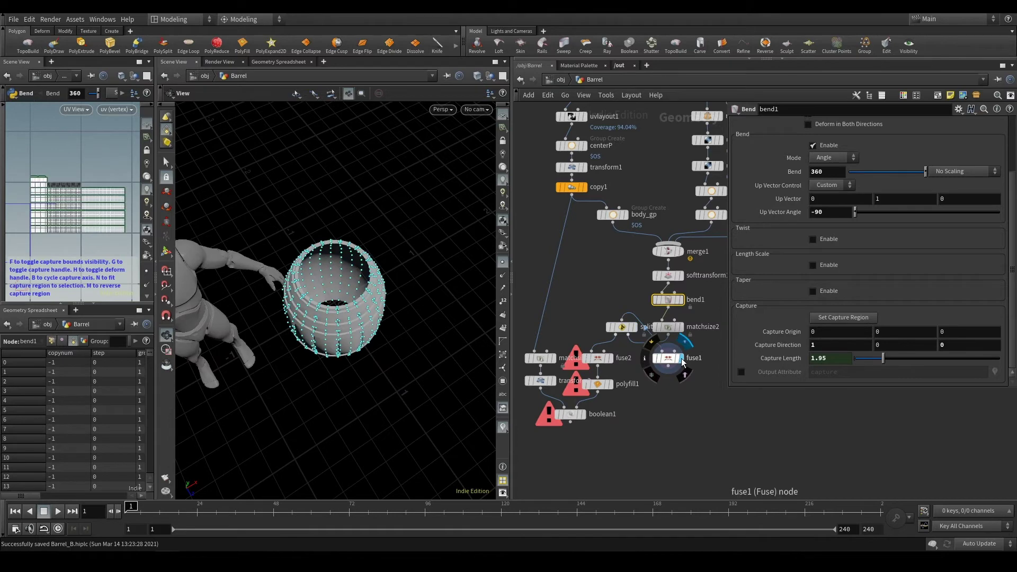
click(668, 359)
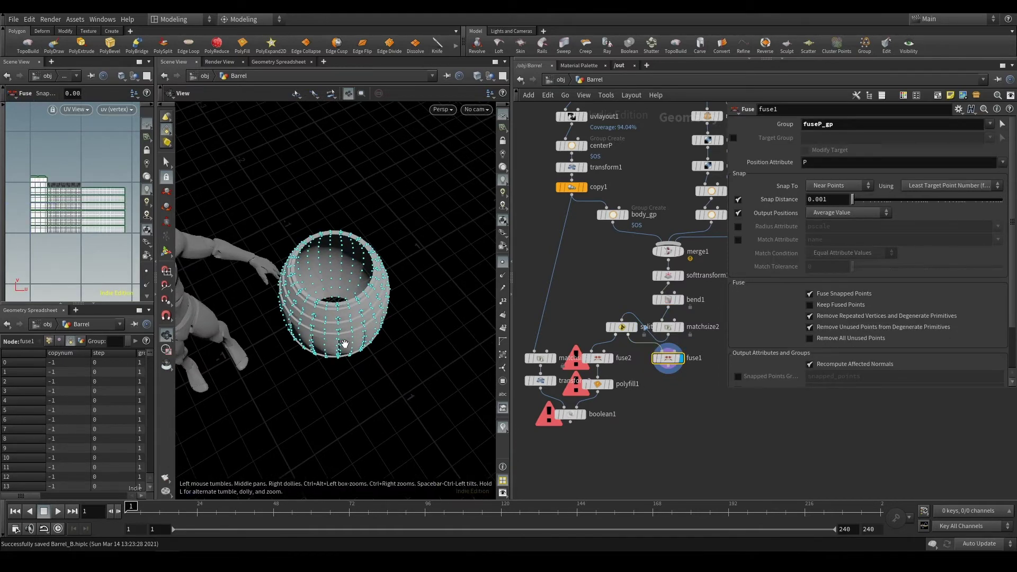
- Display boolean1 and switch its Operation from Subtract to Intersect, leaving a round disc
alt+drag(318, 323, 341, 313)
scroll(580, 418, up, 2)
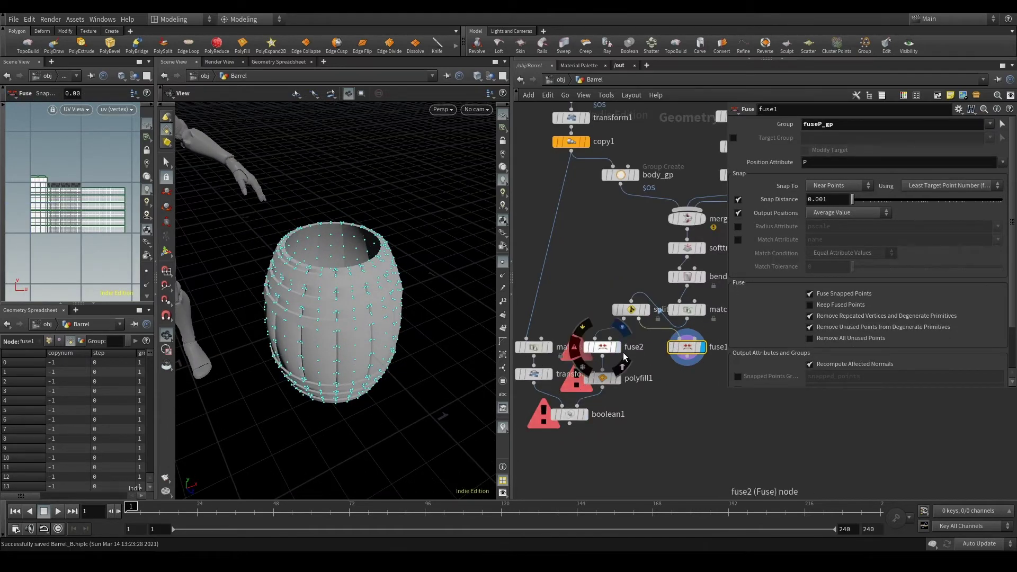
click(618, 347)
click(619, 378)
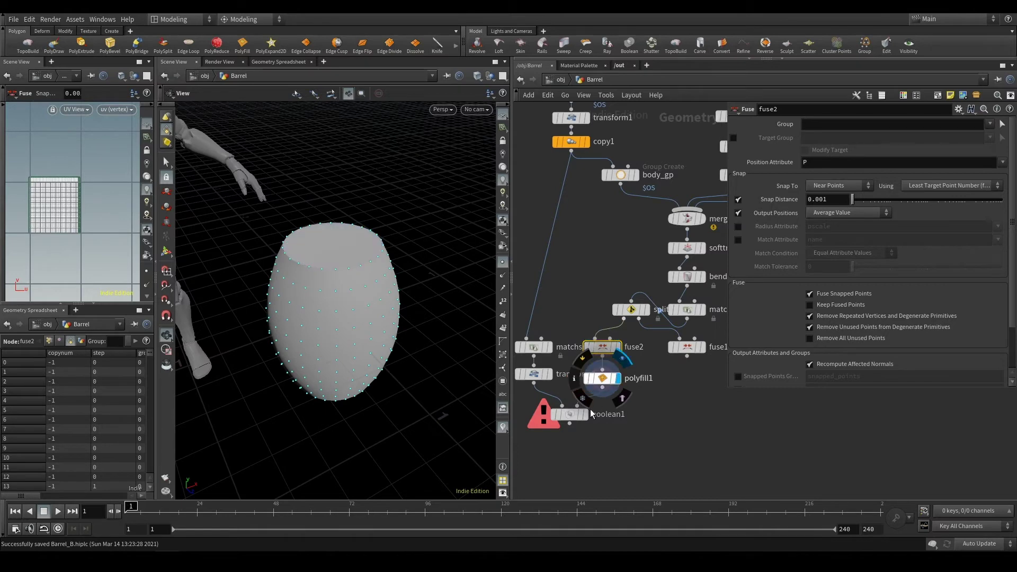
click(584, 414)
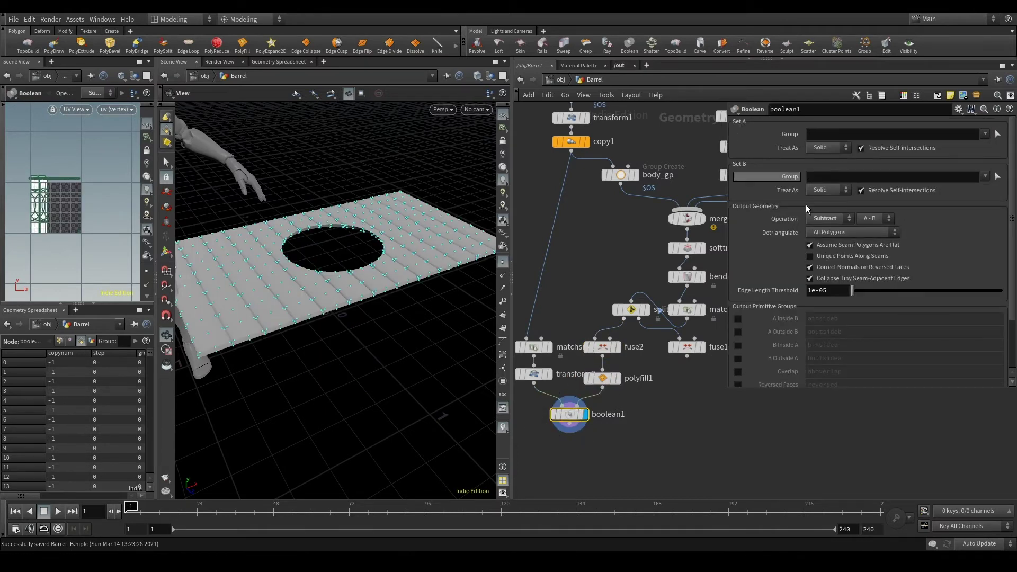
click(821, 219)
click(822, 240)
mouse_move(363, 277)
mouse_down()
mouse_move(358, 346)
mouse_move(351, 295)
mouse_up()
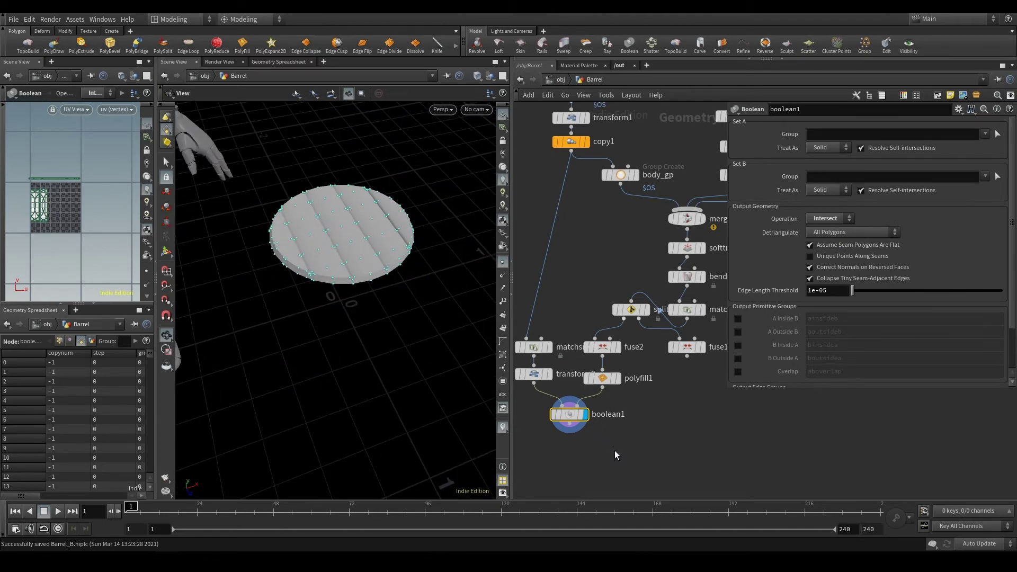
middle_drag(584, 443, 608, 405)
key(Tab)
text(d)
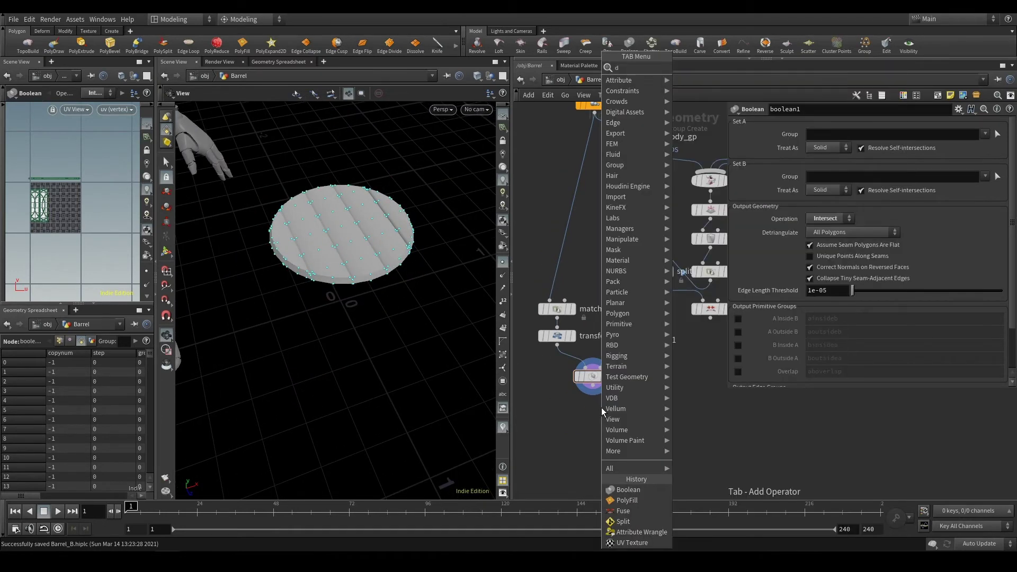
- Add a Divide node below boolean1, wire it in and display its result
text(ivide)
key(Return)
click(602, 407)
scroll(601, 408, up, 5)
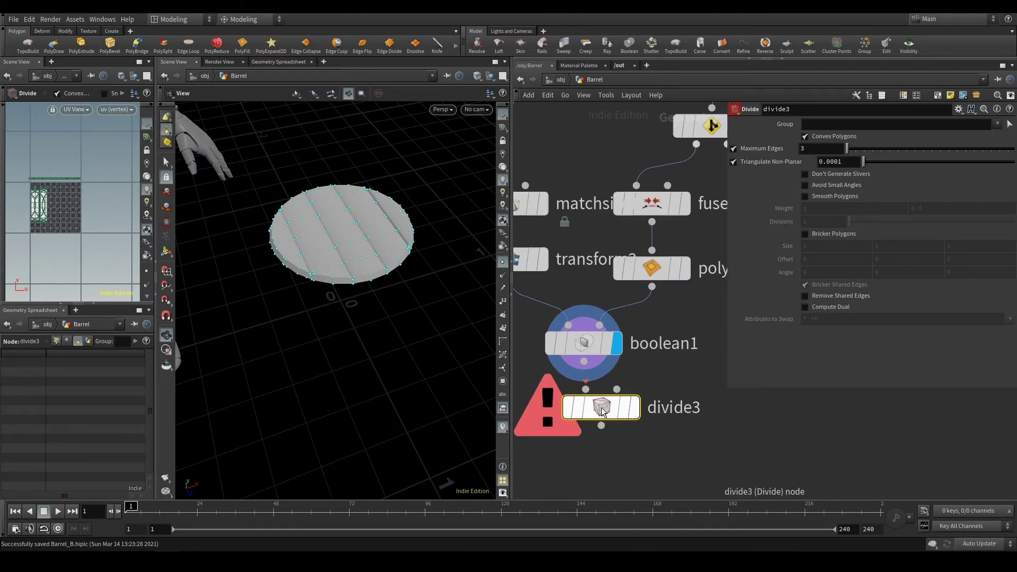
drag(585, 382, 586, 390)
click(614, 412)
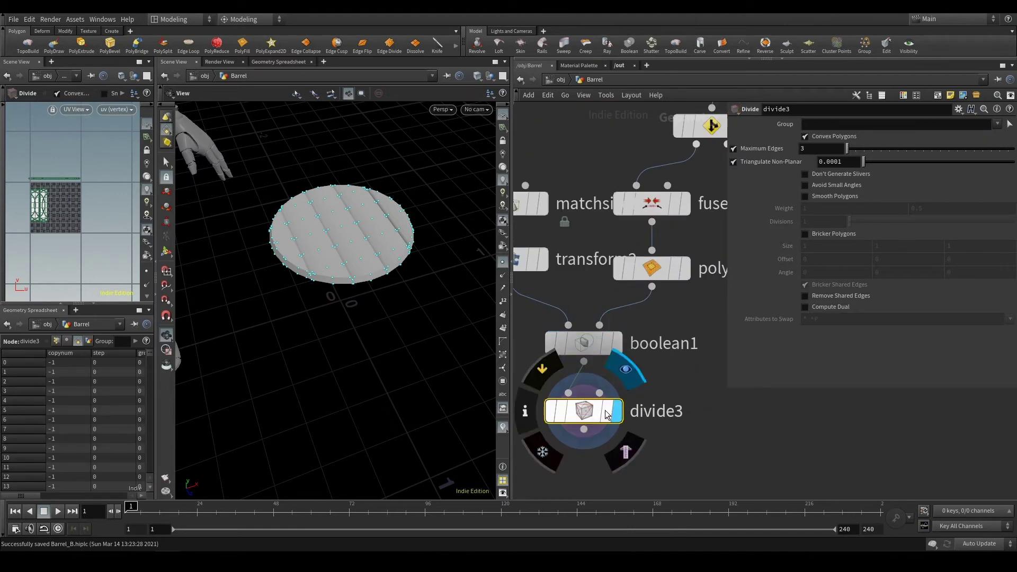
drag(366, 316, 371, 306)
key(w)
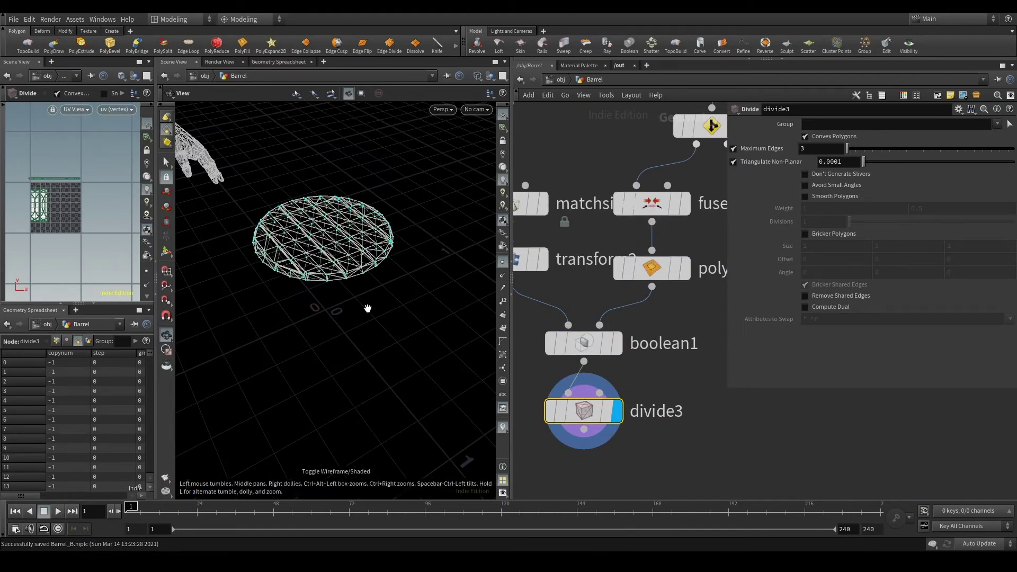
- Set divide3's Maximum Edges to 4 and turn off Triangulate Non-Planar
text(4)
key(Return)
click(733, 161)
drag(475, 281, 359, 331)
scroll(359, 331, up, 3)
- Show wireframe edges over the shaded viewport to inspect the re-divided disc
key(w)
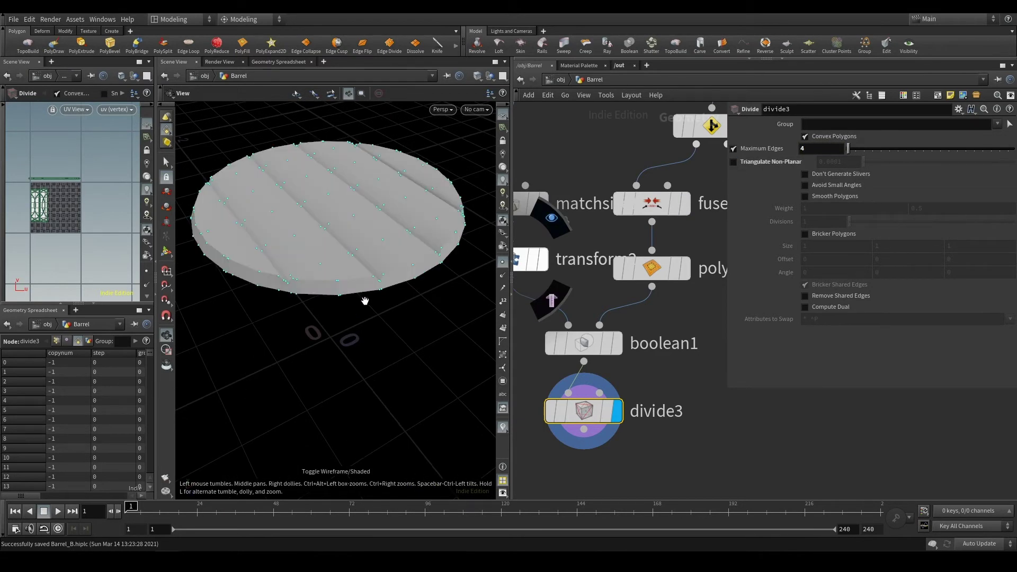
click(503, 115)
click(511, 186)
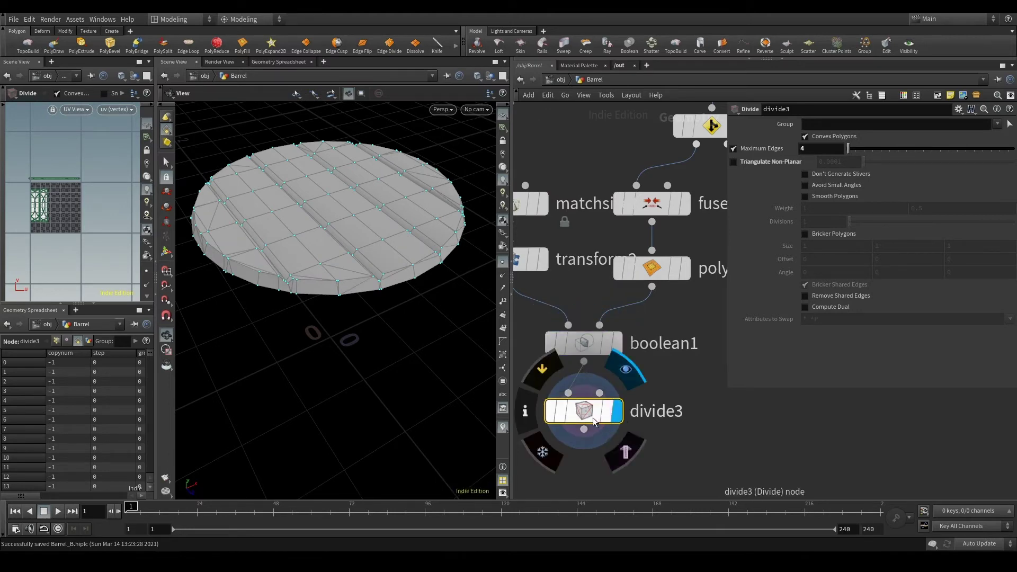
drag(386, 340, 374, 345)
scroll(597, 399, down, 3)
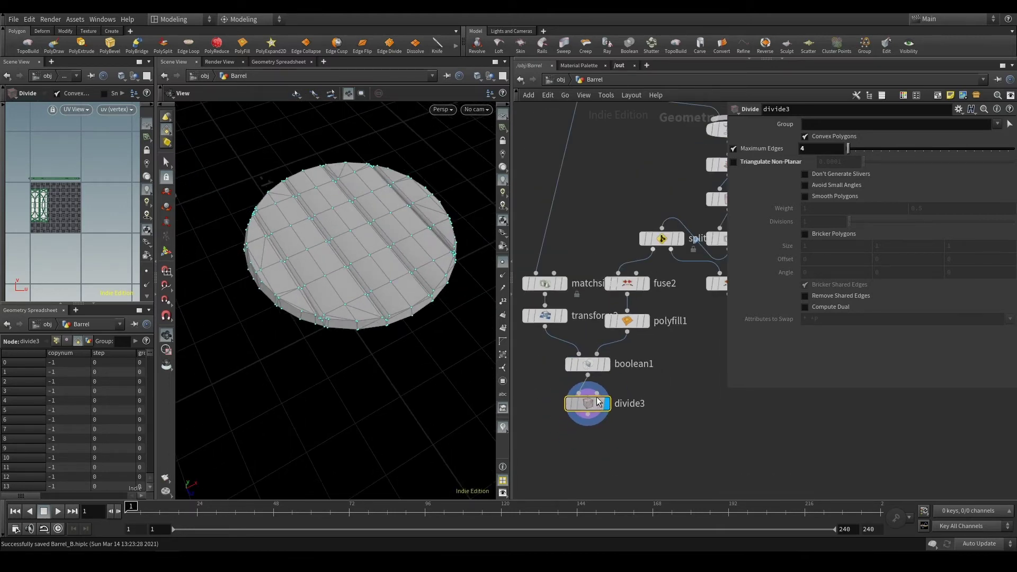
scroll(598, 398, down, 2)
scroll(634, 405, down, 1)
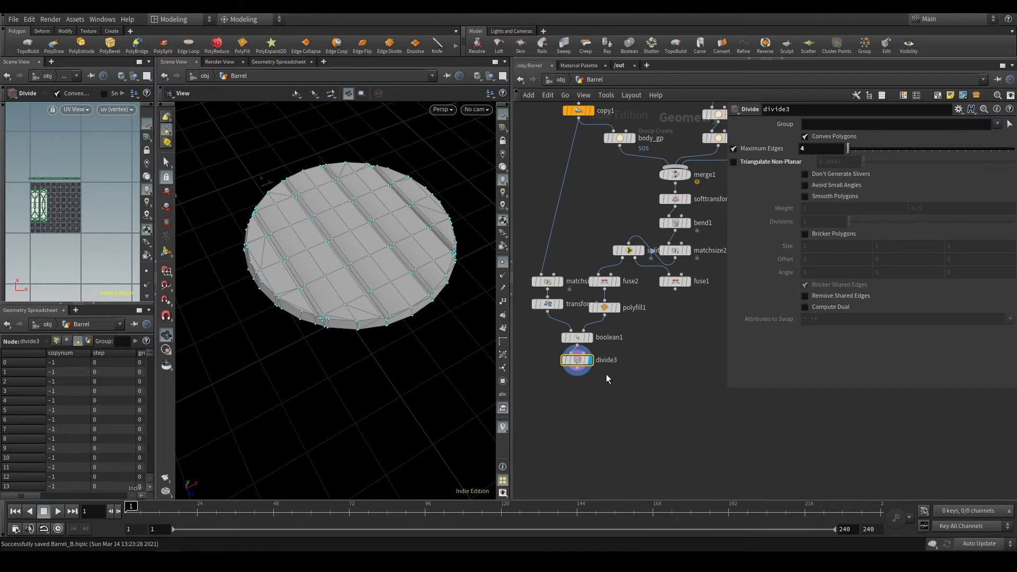
- Add a Mirror node below divide3
key(Tab)
text(mir)
key(Return)
click(589, 394)
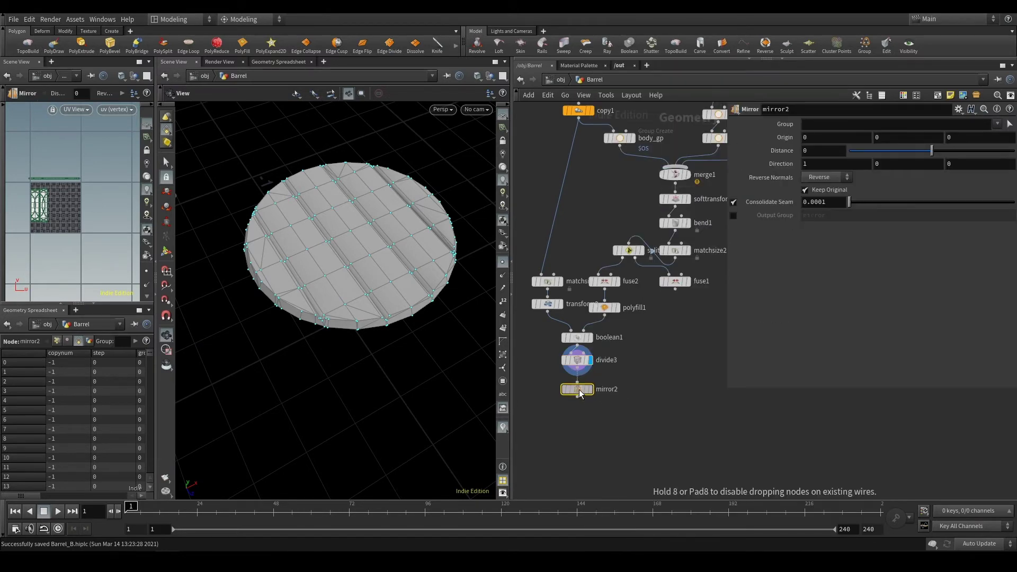
- Display mirror2 and set its mirror direction to X 0, Y 1
click(590, 390)
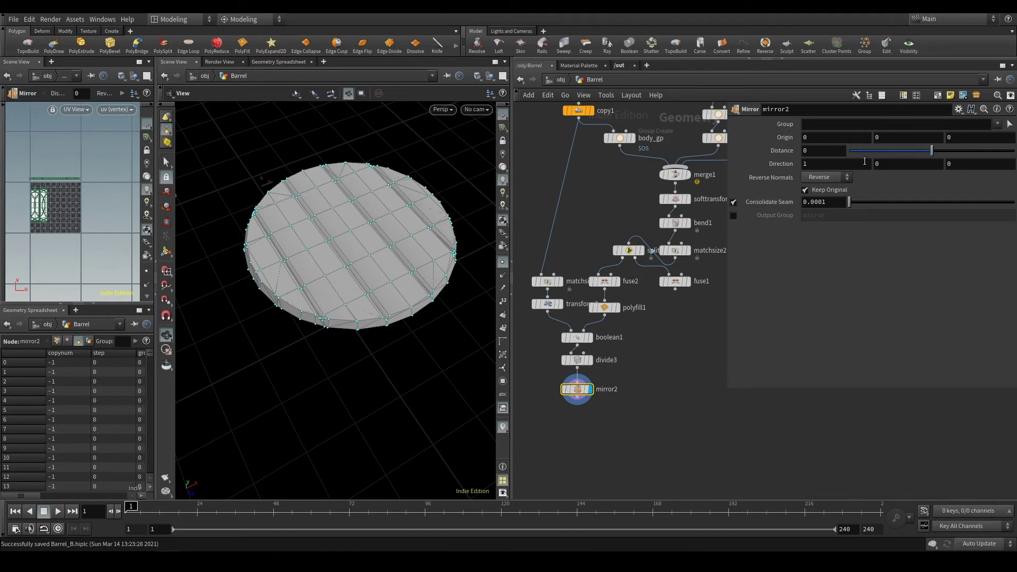
text(0)
click(896, 168)
text(1)
key(Return)
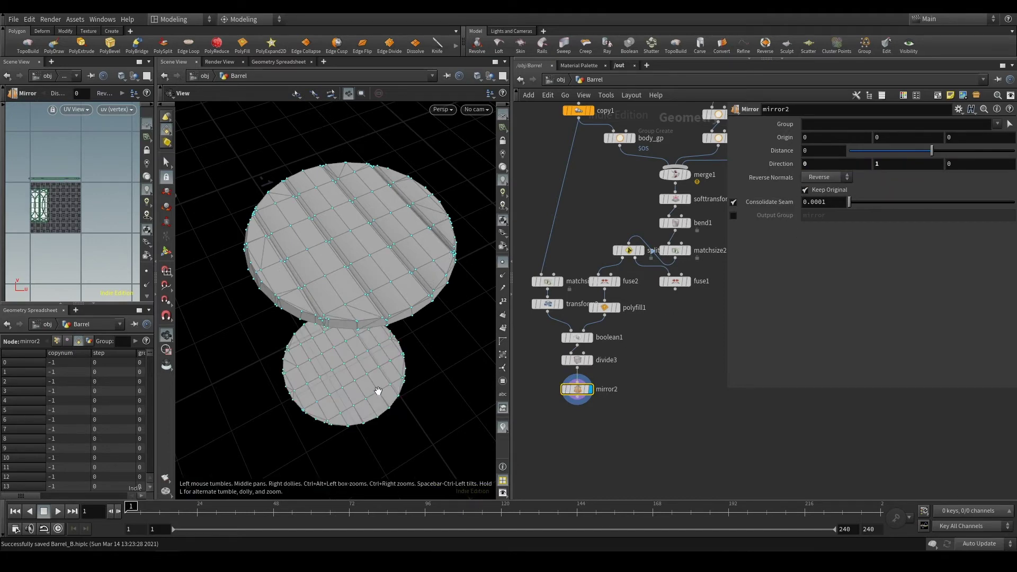
scroll(397, 386, down, 5)
scroll(567, 389, up, 2)
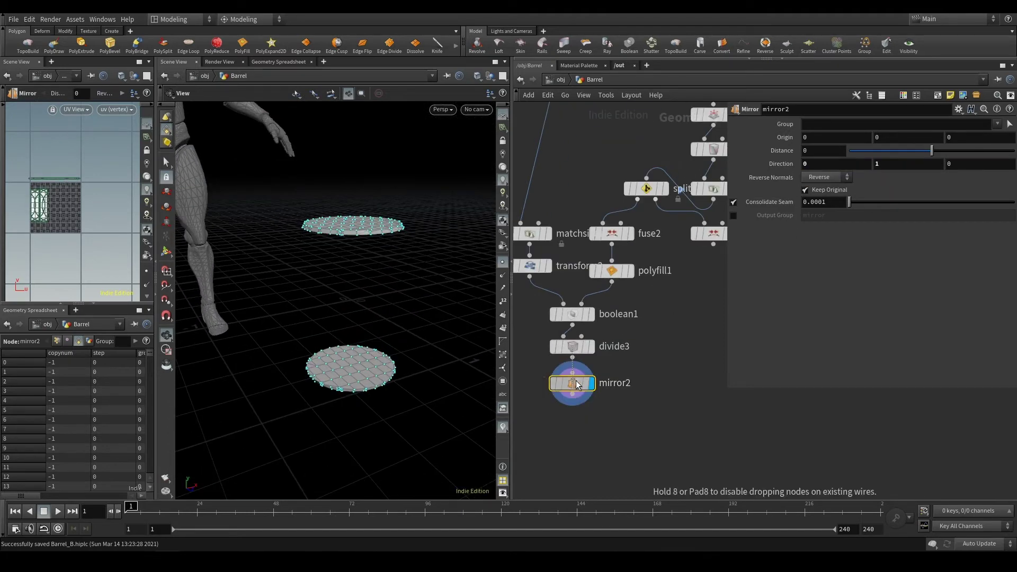
scroll(571, 407, down, 1)
- Add a Group Create node after mirror2, rename it cap_gp and display it
click(575, 388)
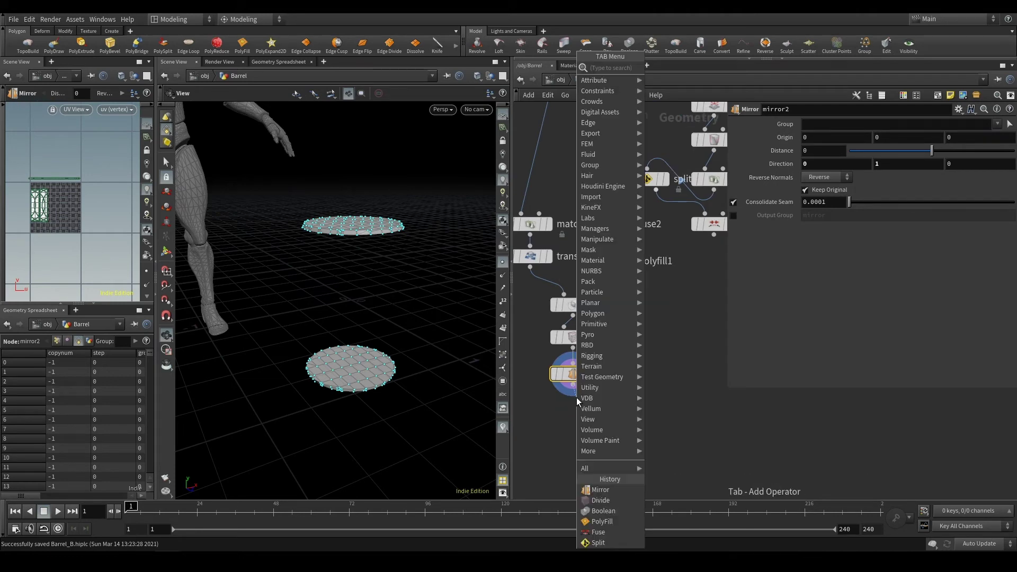
text(group)
key(Return)
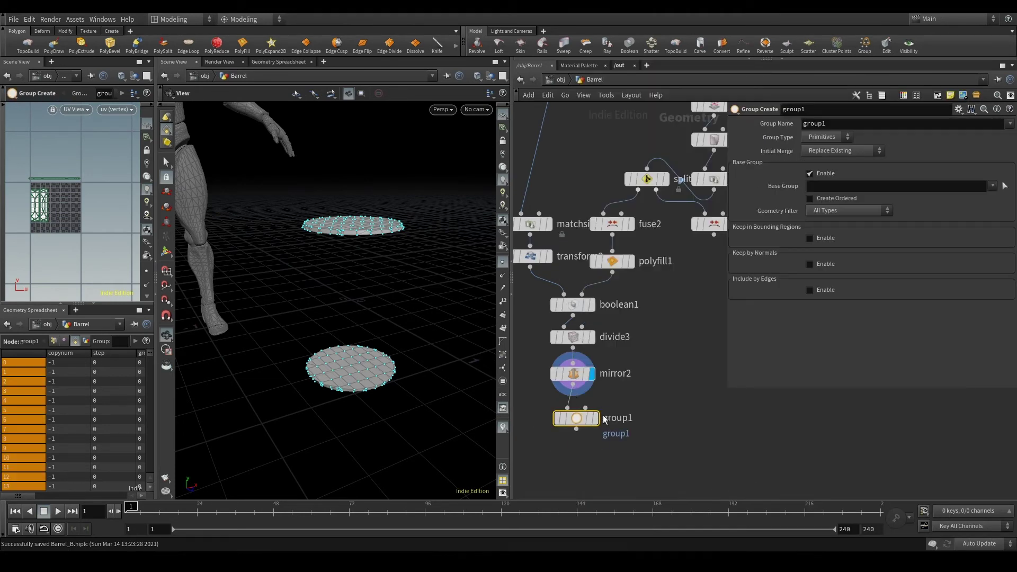
double_click(607, 418)
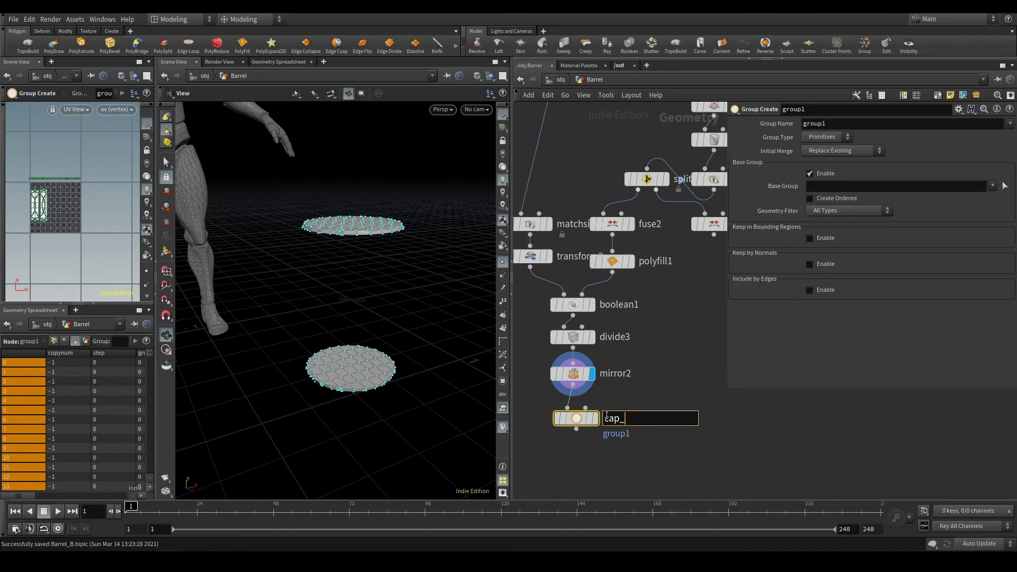
text(gp)
key(Return)
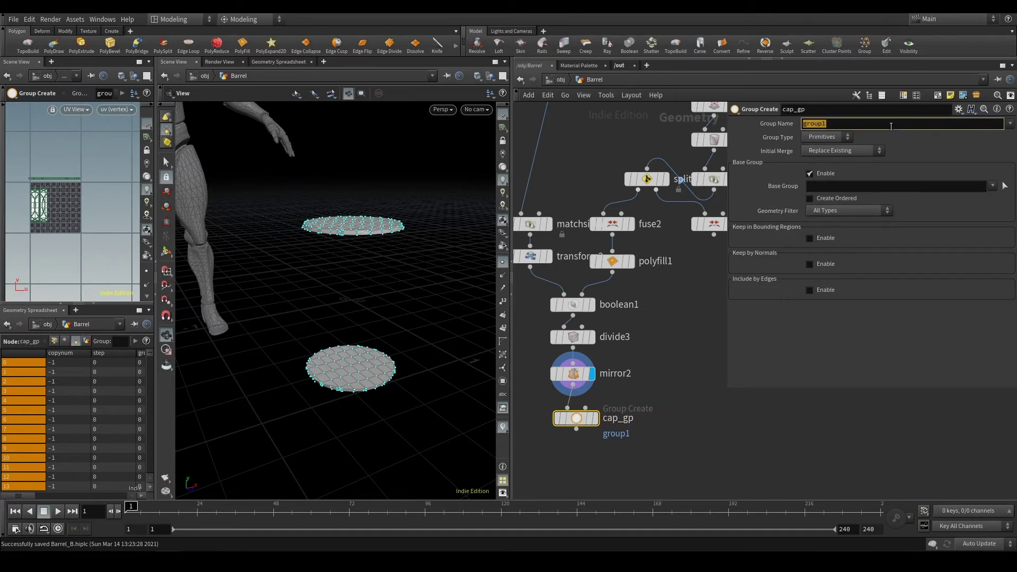
text(OS)
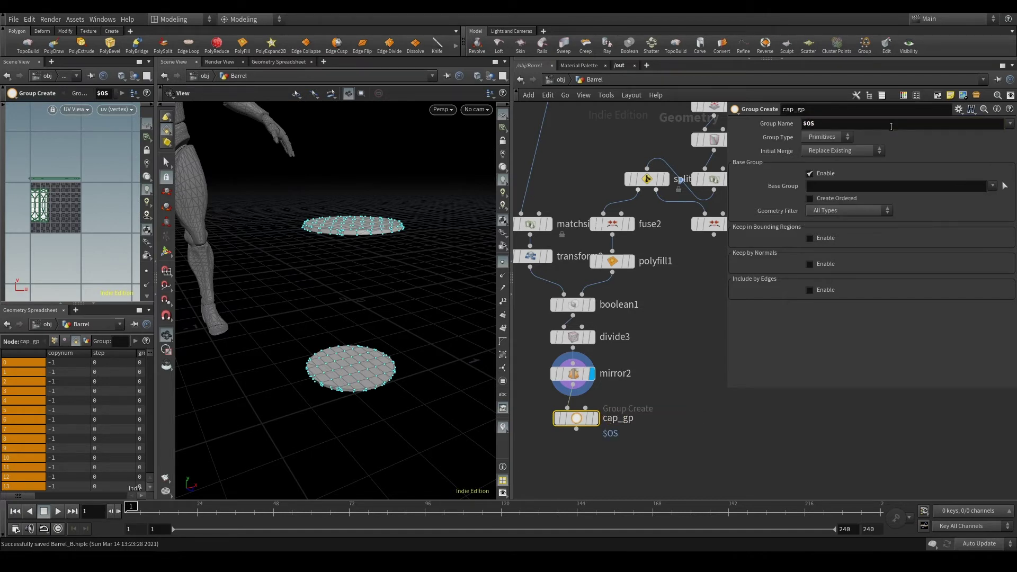
click(591, 417)
drag(579, 418, 578, 412)
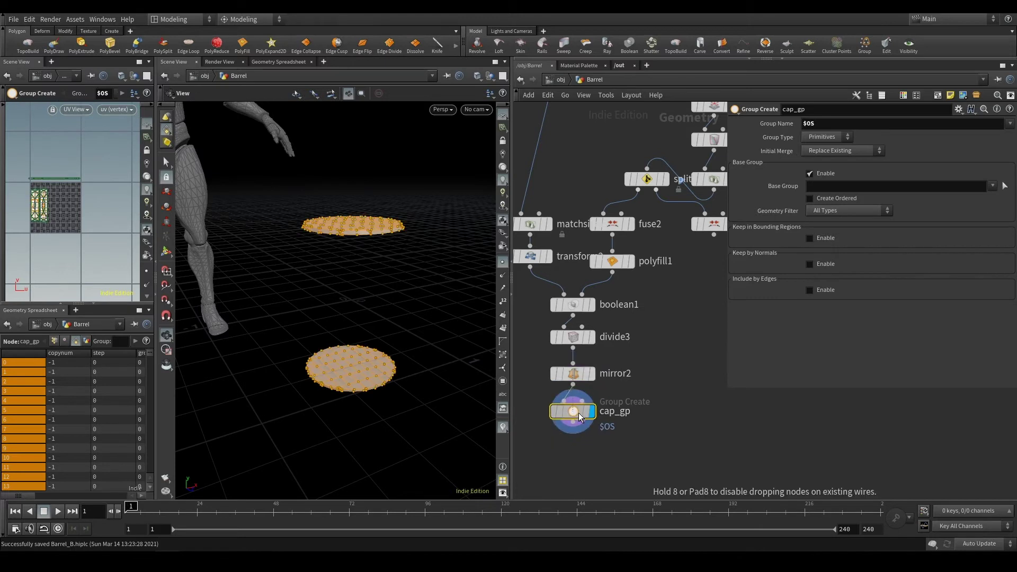
- Rearrange the network, moving fuse1 beside polyfill1 and split1's chain lower, and display fuse1
scroll(627, 378, down, 3)
middle_drag(627, 377, 578, 377)
drag(633, 287, 637, 305)
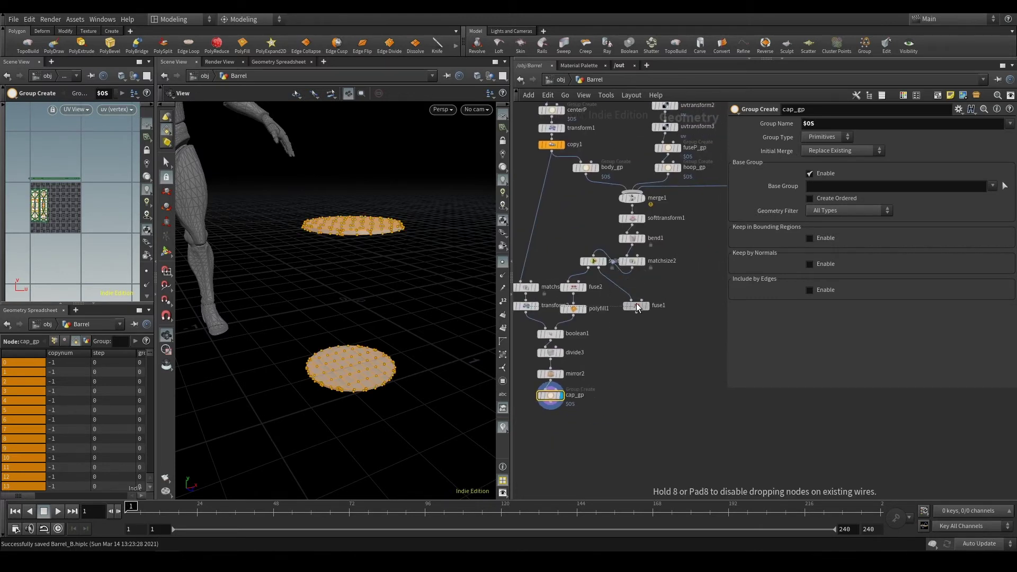
shift+drag(593, 262, 596, 283)
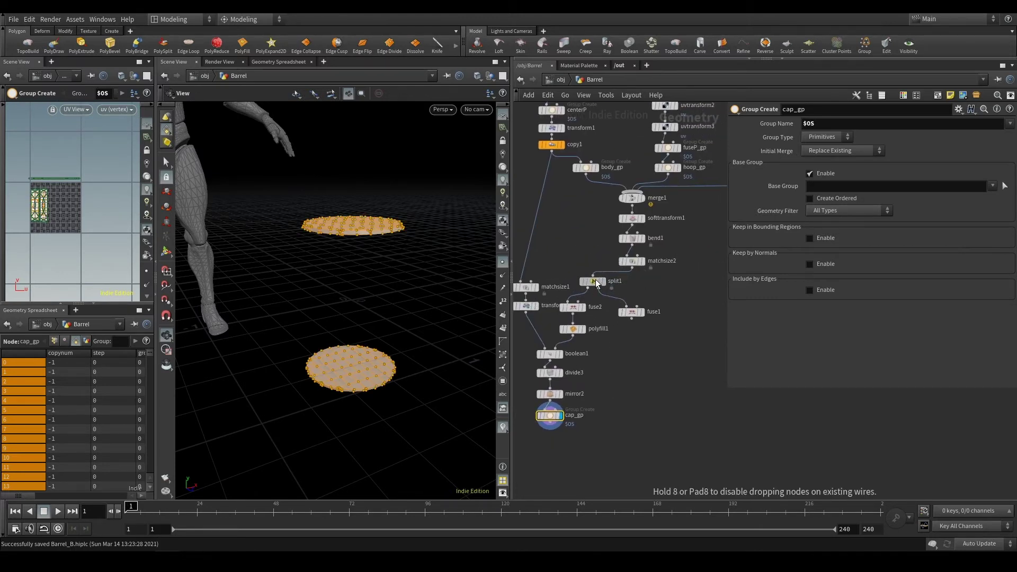
middle_drag(597, 283, 638, 280)
drag(588, 272, 551, 333)
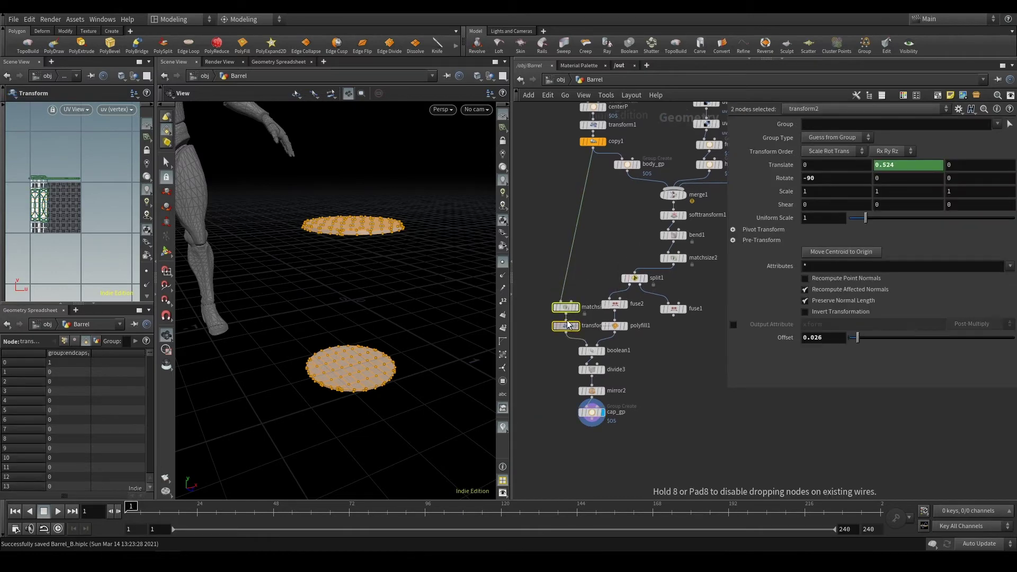
click(559, 264)
scroll(657, 333, down, 1)
scroll(644, 303, up, 1)
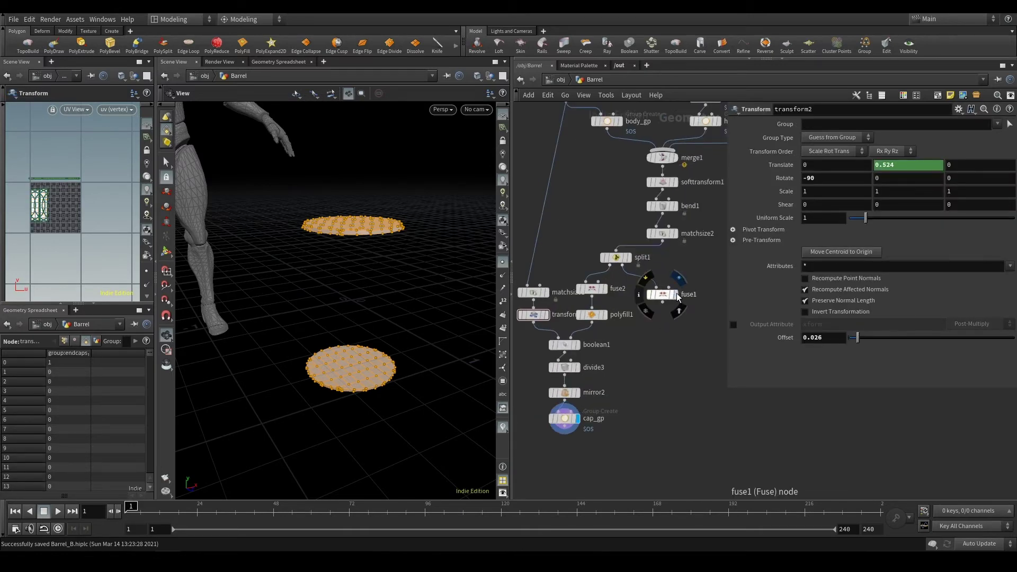
click(678, 289)
click(669, 290)
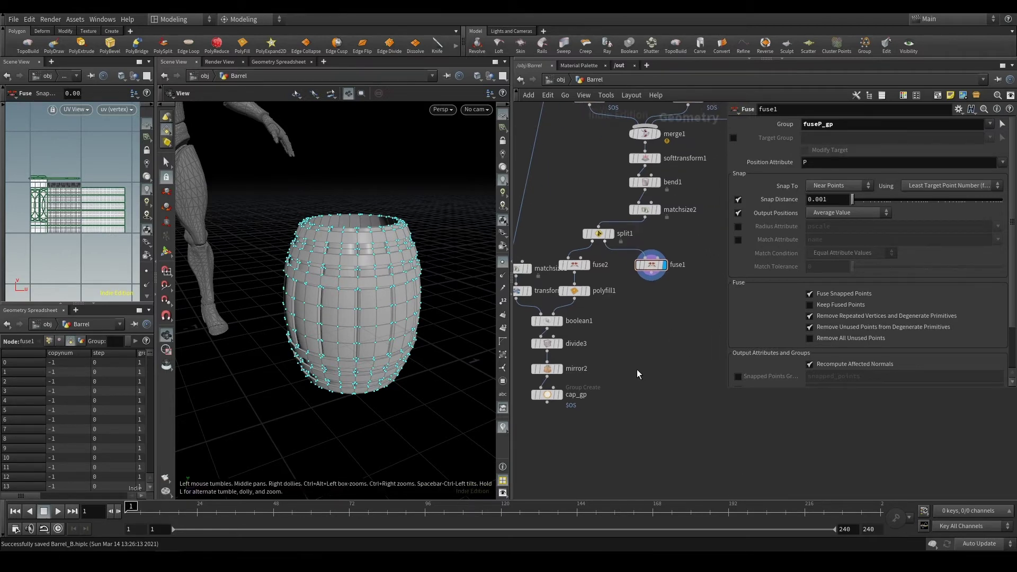
- Add a Merge node below cap_gp and wire cap_gp's output into it
key(Tab)
text(merge)
key(Return)
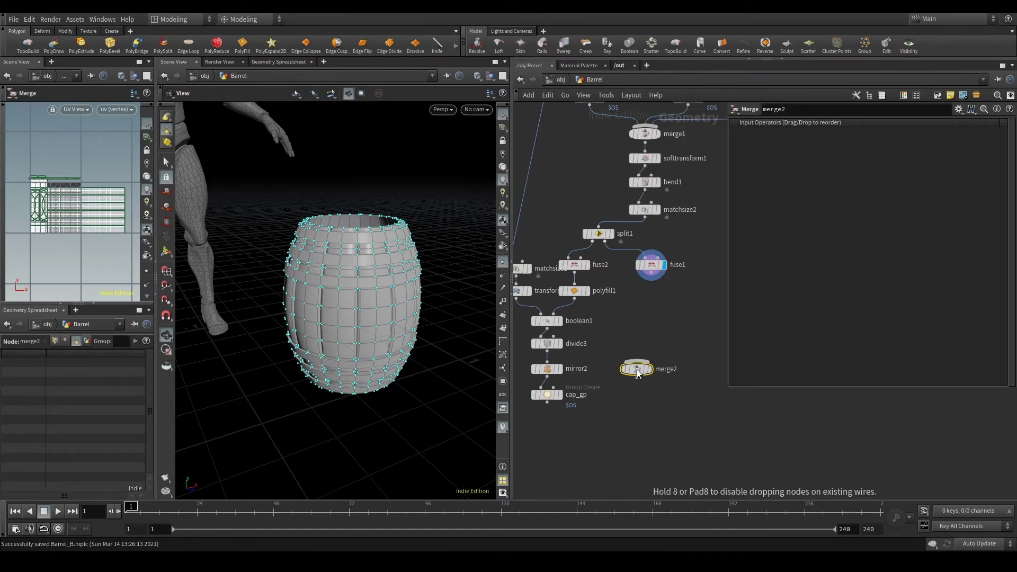
click(641, 431)
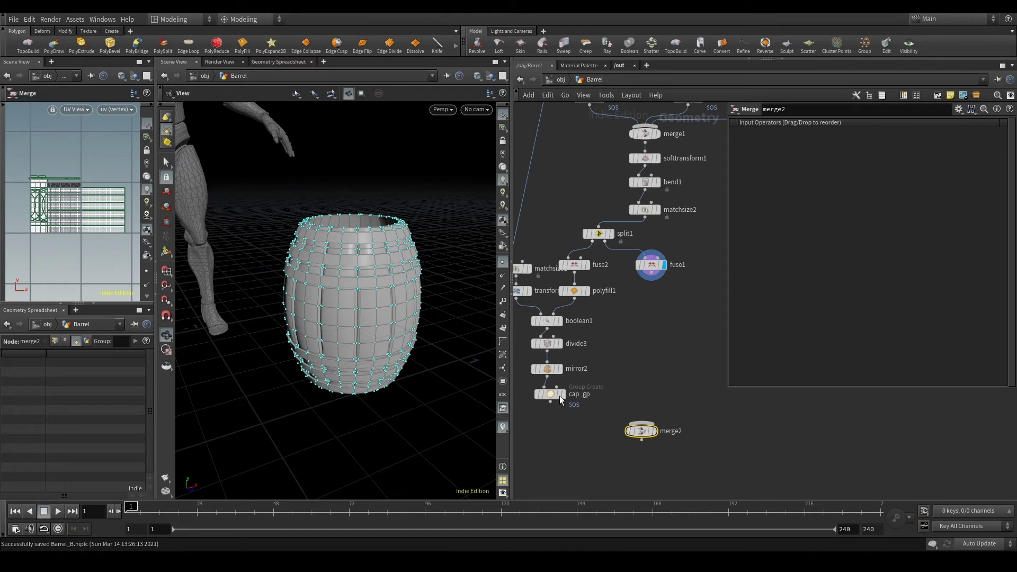
drag(550, 402, 641, 424)
- Wire fuse1 into merge2 as its second input and save the scene
click(652, 272)
click(641, 424)
drag(646, 430, 656, 428)
mouse_move(339, 318)
mouse_down()
mouse_move(391, 334)
mouse_move(386, 302)
mouse_up()
key(ctrl+s)
- Raise copy1's Radius to 0.831 for a wider 35-stave barrel and save
scroll(578, 190, down, 3)
scroll(579, 190, down, 1)
scroll(582, 296, up, 2)
scroll(585, 298, up, 2)
scroll(584, 275, up, 2)
click(581, 251)
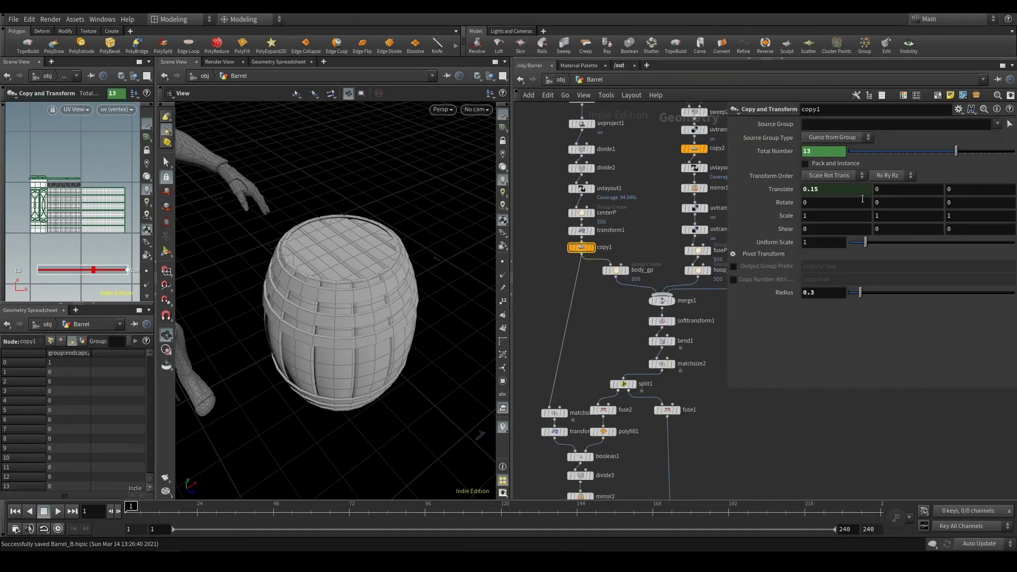
drag(854, 297, 996, 290)
mouse_move(339, 297)
mouse_down()
mouse_move(399, 292)
mouse_move(399, 335)
mouse_move(397, 275)
mouse_move(394, 313)
mouse_up()
key(ctrl+s)
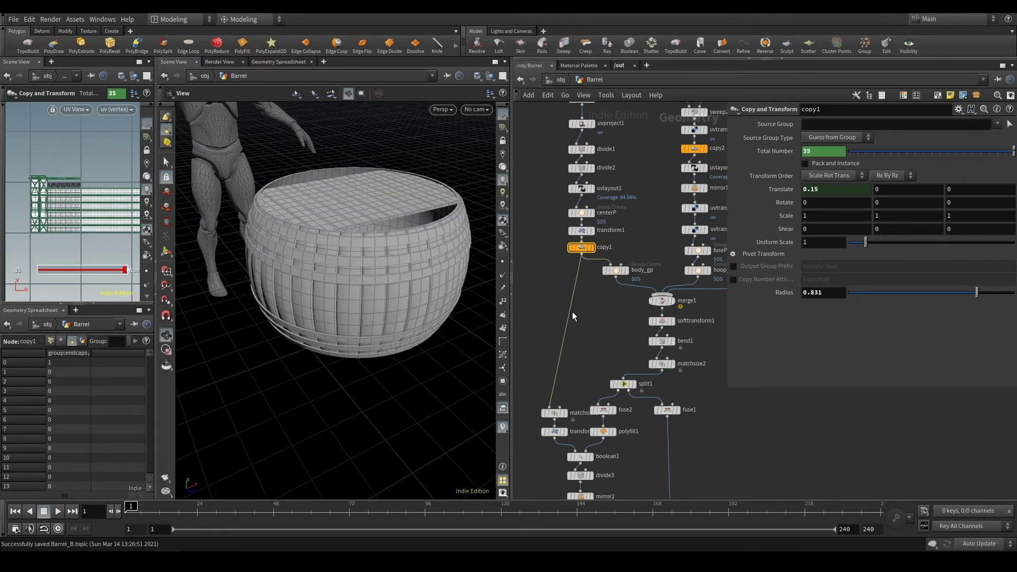
scroll(572, 312, down, 3)
scroll(585, 354, down, 2)
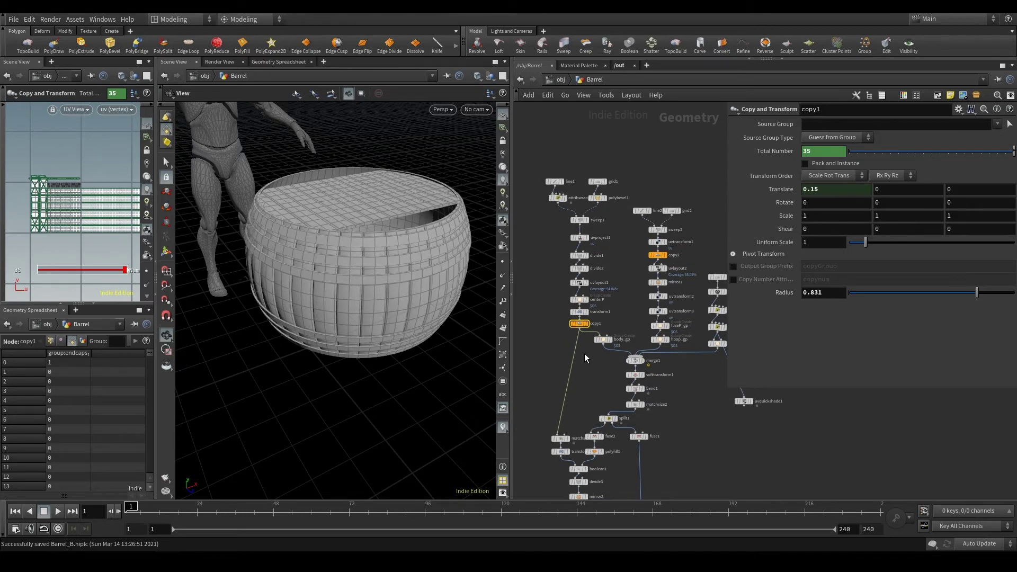
scroll(567, 304, up, 3)
- Display transform2's flat plank strip and move matchsize1 and transform2 higher in the network
scroll(573, 313, up, 1)
scroll(591, 342, up, 1)
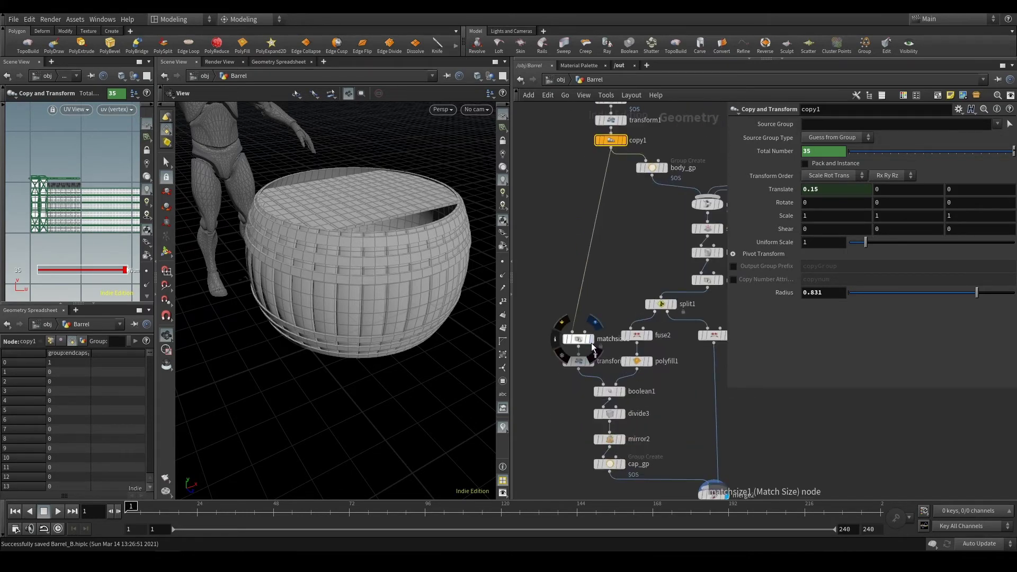
click(591, 342)
click(580, 340)
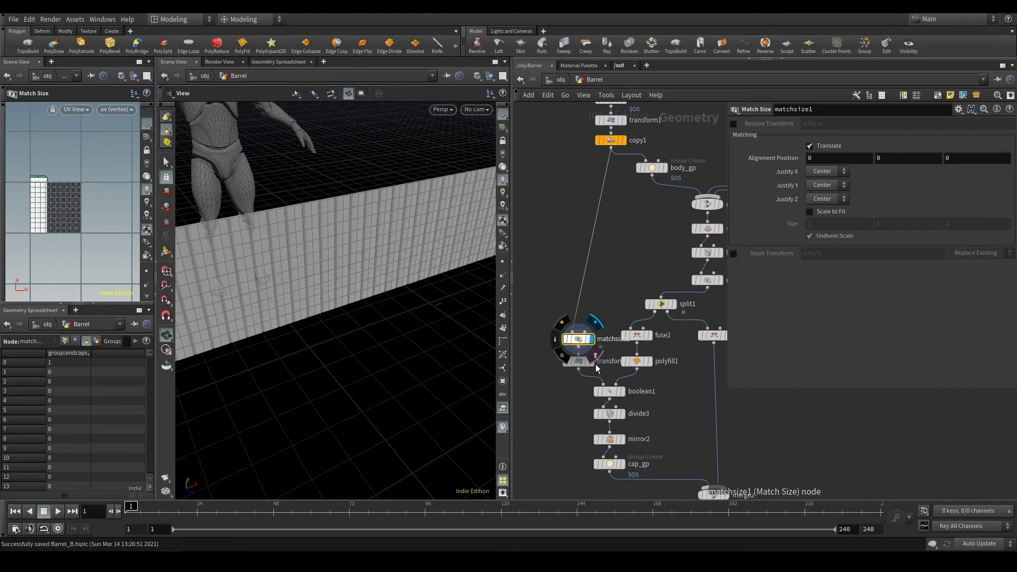
click(578, 365)
mouse_move(565, 338)
mouse_down()
mouse_move(583, 368)
mouse_move(572, 275)
mouse_up()
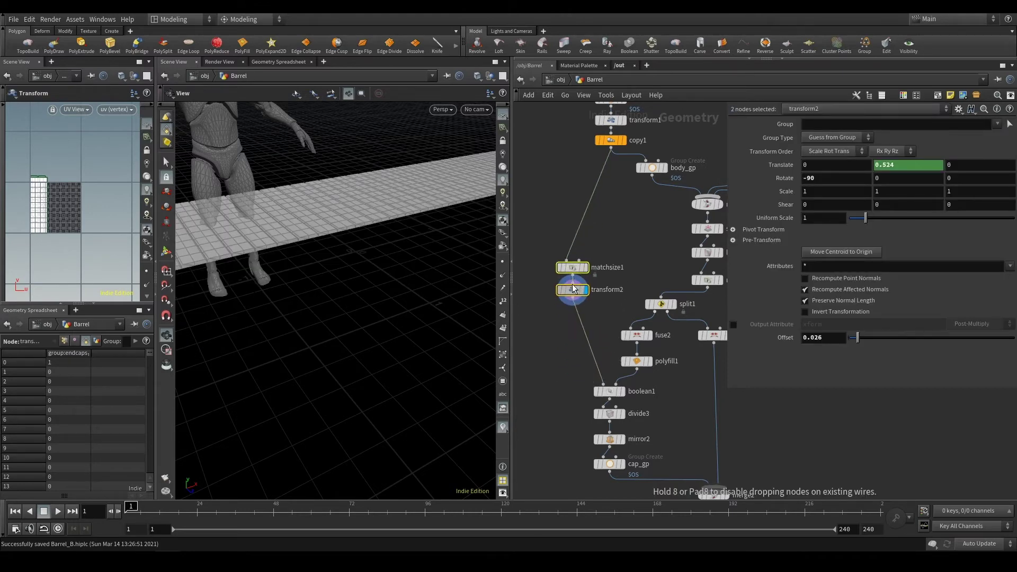
click(626, 257)
scroll(625, 255, down, 2)
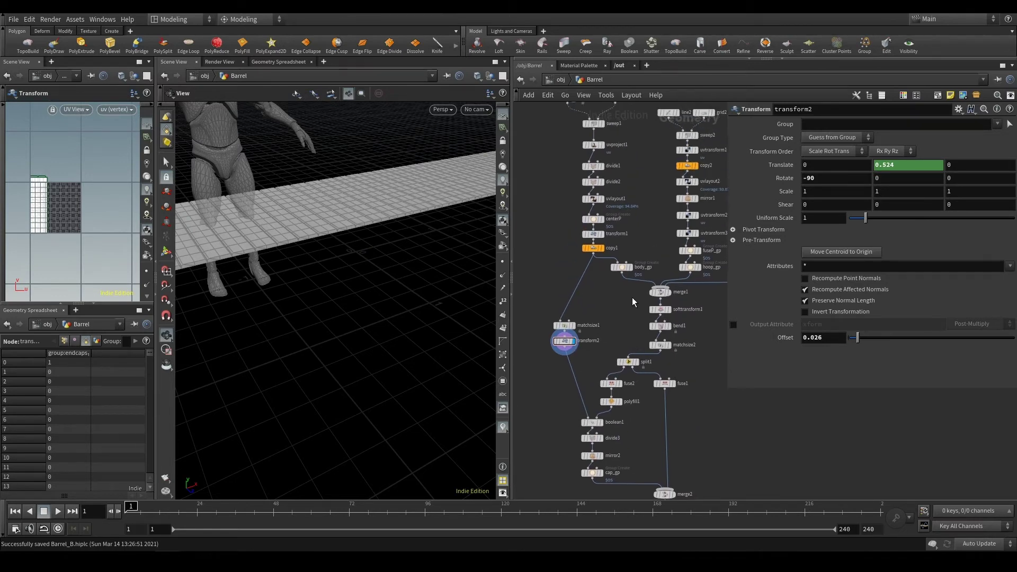
scroll(631, 297, up, 3)
click(590, 247)
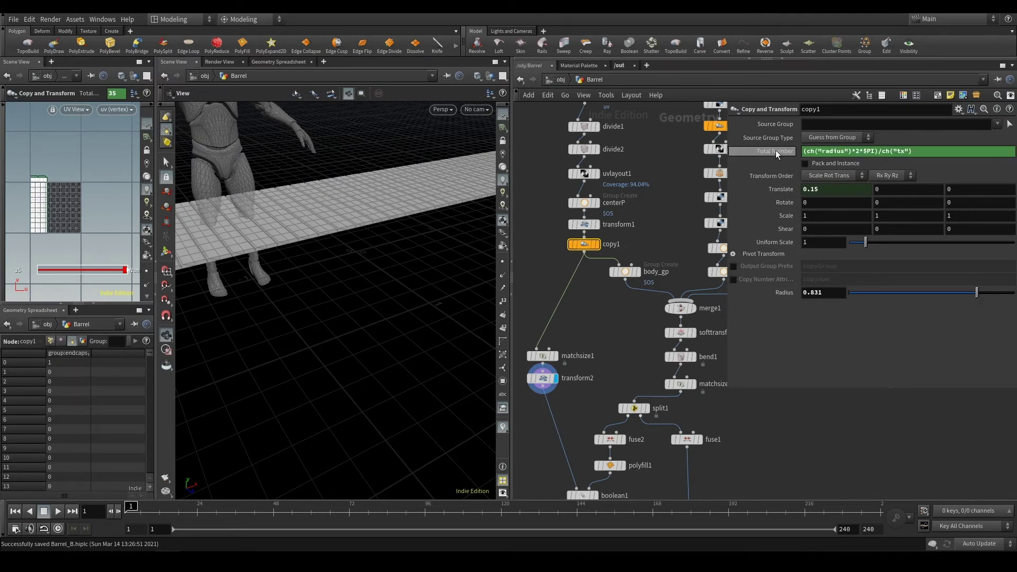
- Paste a relative reference to copy1's Radius into transform2's Scale Y, wrapped in ch()
right_click(821, 297)
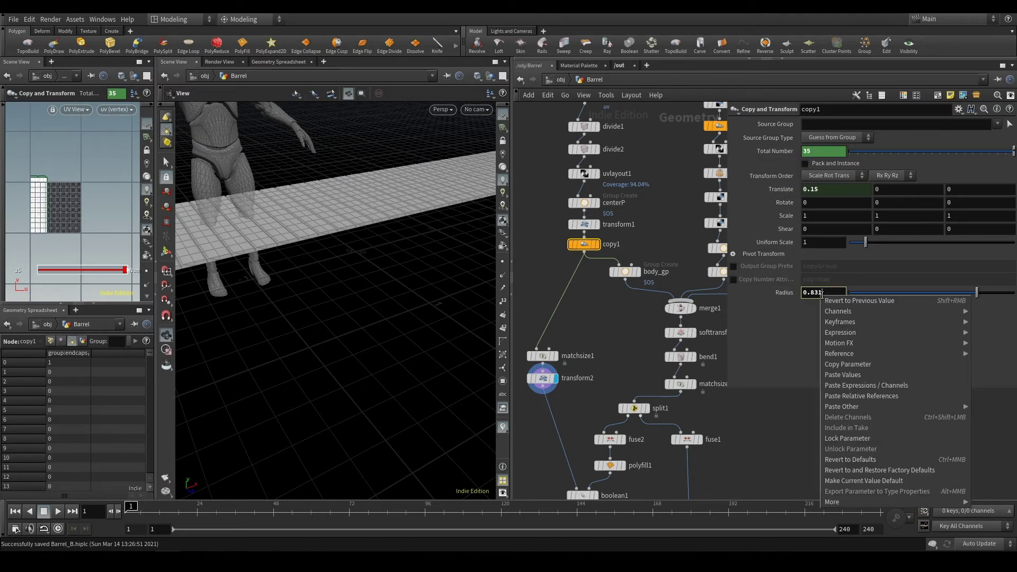
click(831, 363)
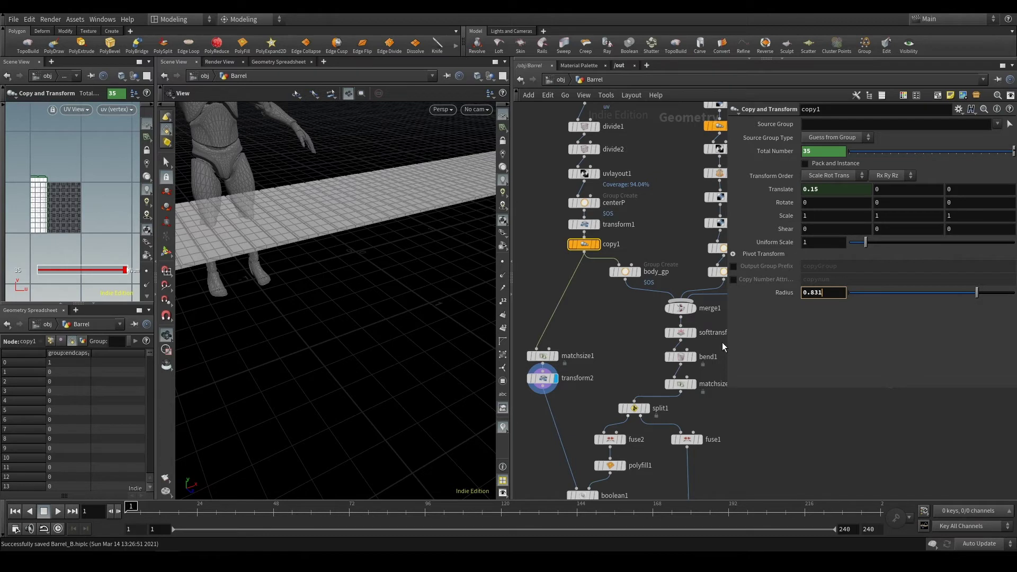
click(541, 380)
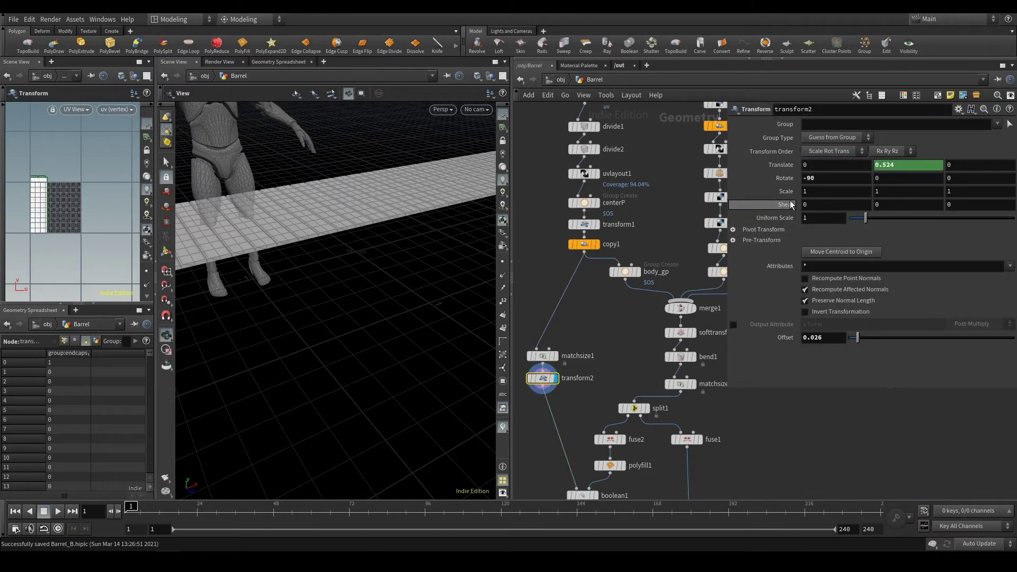
middle_drag(887, 193, 887, 193)
right_click(887, 193)
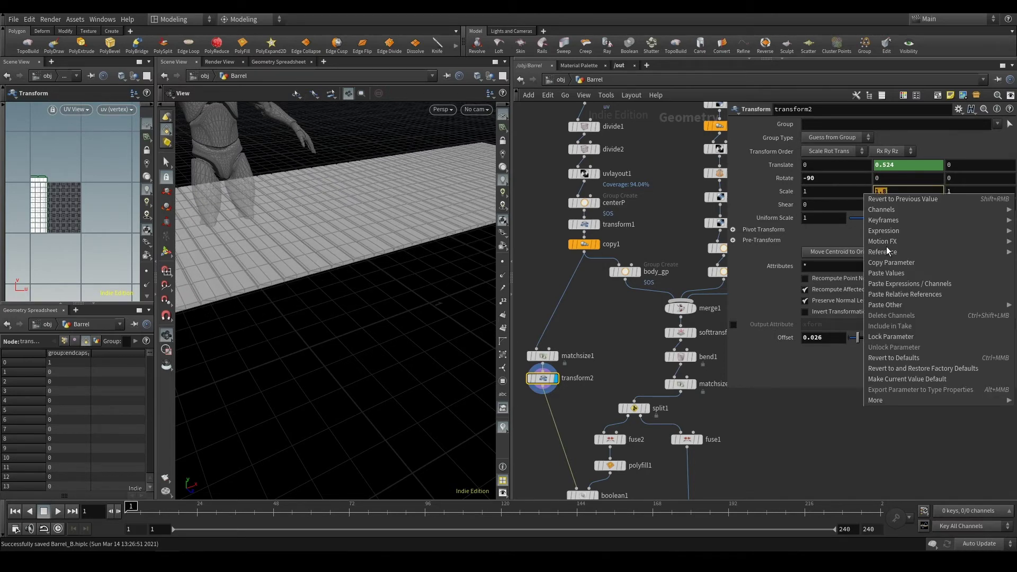
click(890, 294)
click(900, 192)
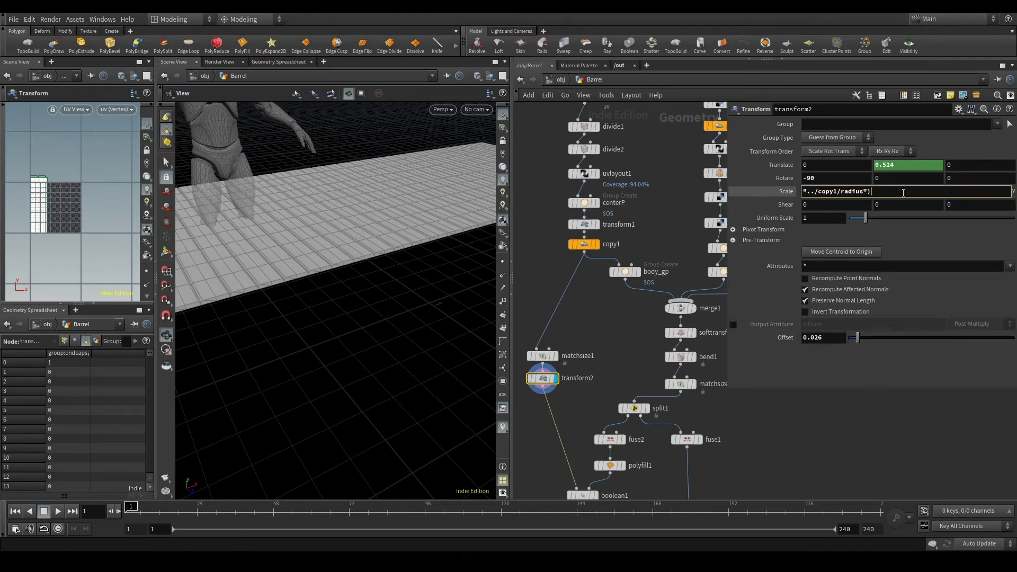
key(Home)
text(ch()
scroll(609, 228, down, 3)
key(Return)
- Add line1's Length reference to transform2's Scale Y expression, giving 1.51091
click(569, 155)
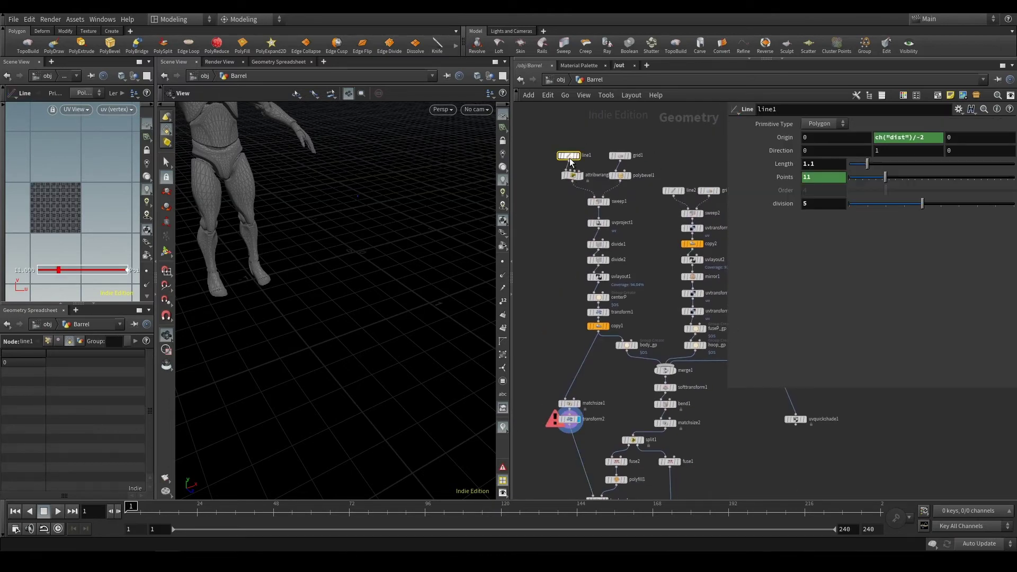
right_click(827, 165)
click(848, 231)
scroll(589, 313, up, 3)
scroll(589, 313, up, 1)
click(593, 333)
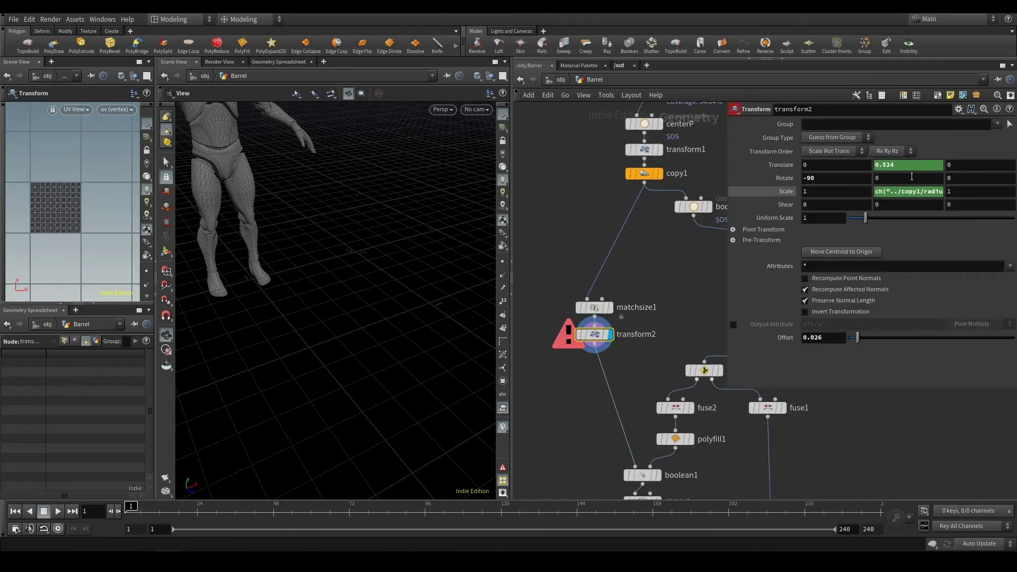
click(914, 194)
right_click(914, 194)
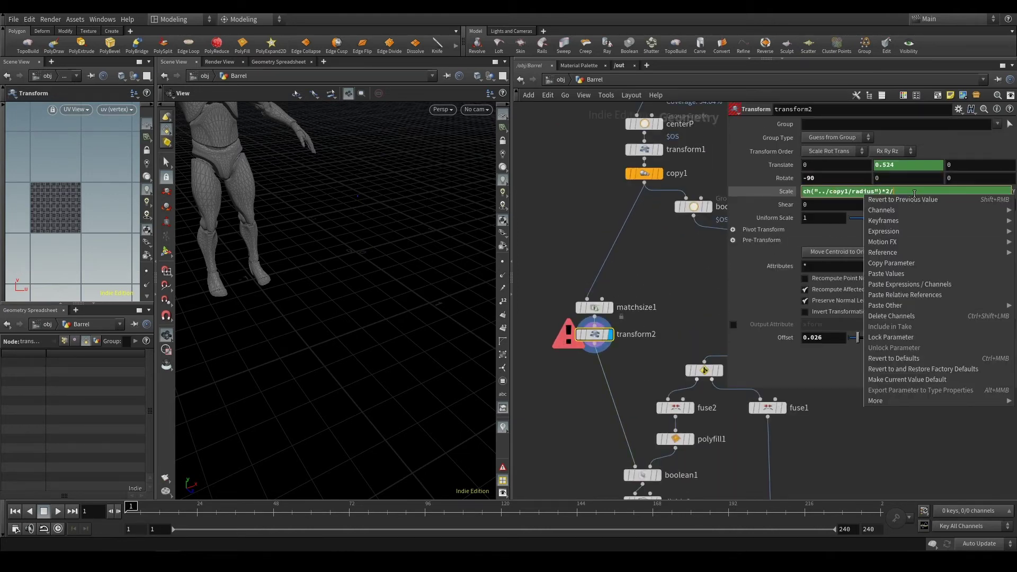
click(914, 294)
key(Return)
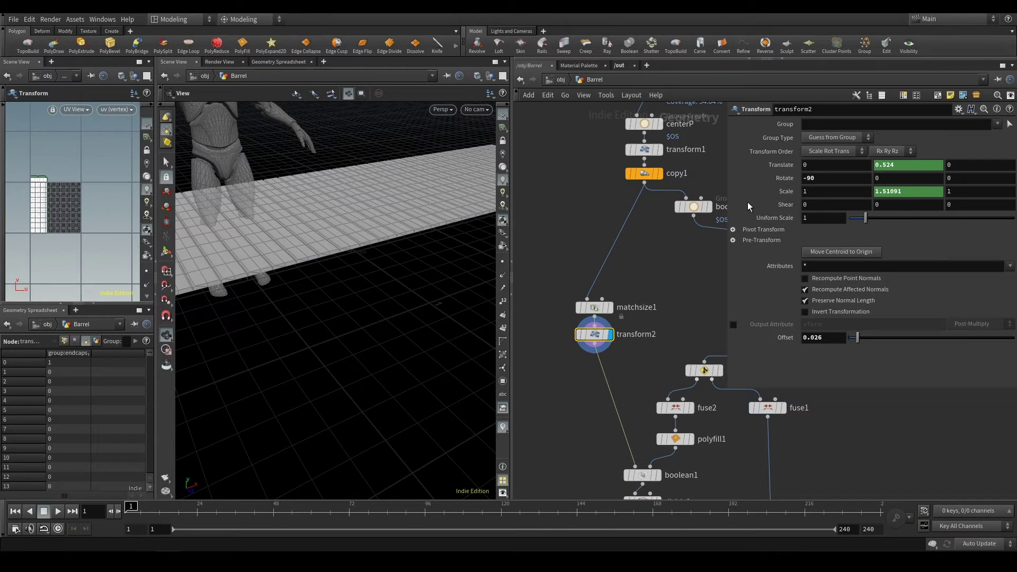
scroll(572, 293, down, 2)
scroll(560, 255, down, 2)
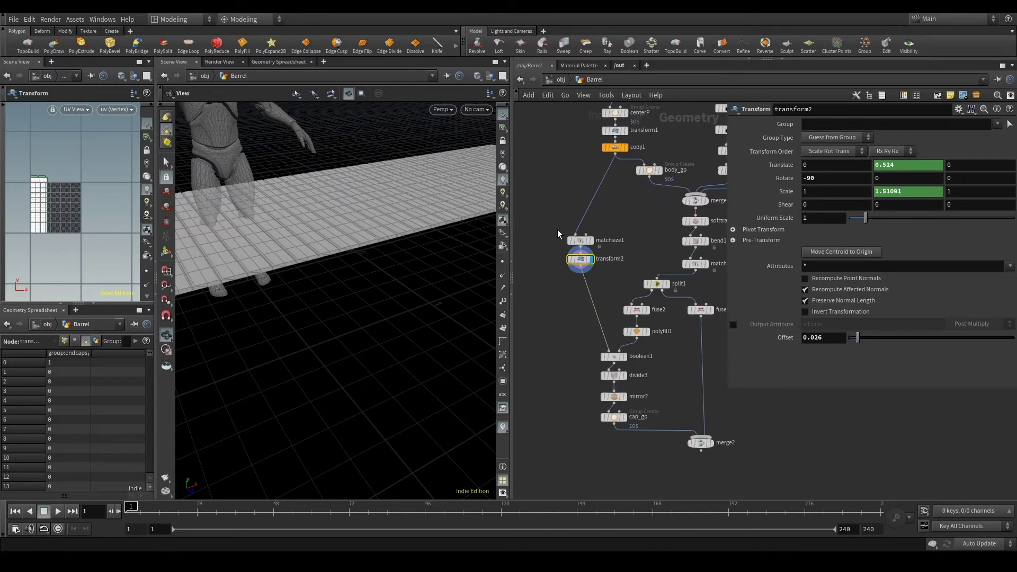
- Display merge2's barrel and shrink copy1's Radius to about 0.346
mouse_move(558, 217)
mouse_down()
mouse_move(594, 273)
mouse_move(591, 332)
mouse_move(571, 316)
mouse_up()
click(710, 442)
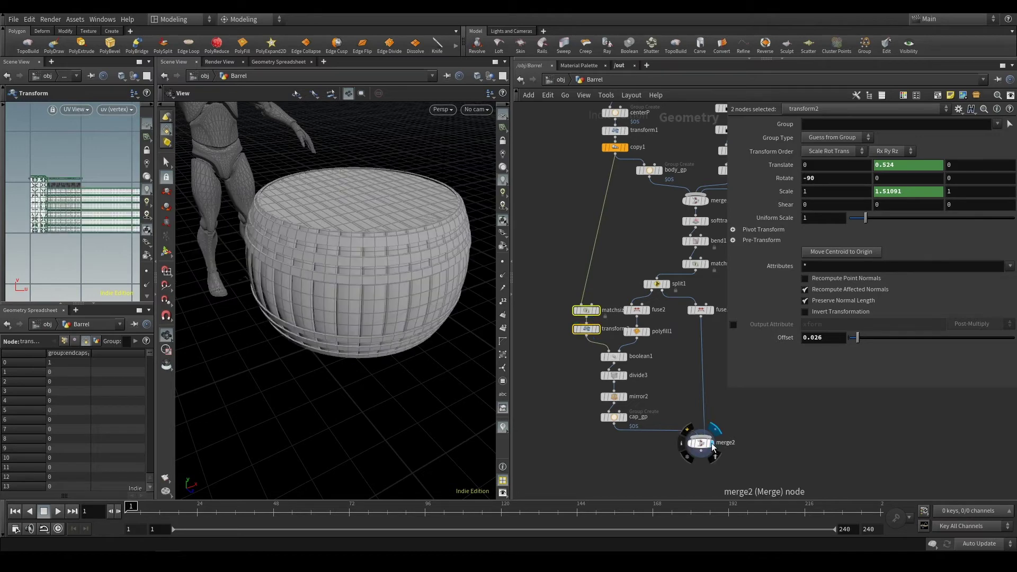
drag(384, 219, 402, 318)
scroll(585, 204, down, 2)
scroll(587, 223, up, 2)
click(595, 262)
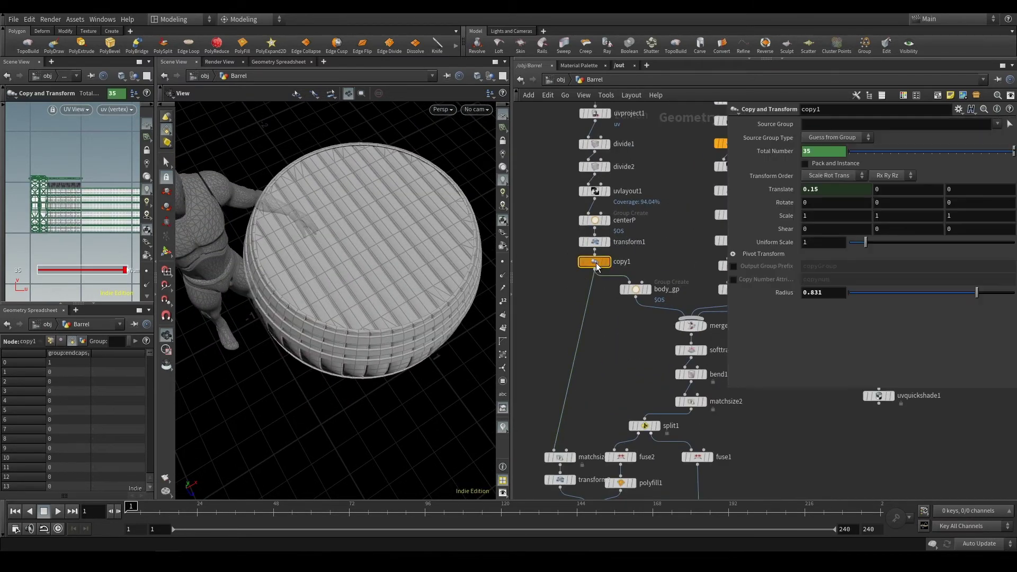
mouse_move(959, 295)
mouse_down()
mouse_move(858, 310)
mouse_move(949, 300)
mouse_up()
- Attach uvquickshade1 to merge2's output and display the checker preview
scroll(677, 341, down, 3)
scroll(654, 404, down, 2)
mouse_move(651, 280)
mouse_down()
mouse_move(604, 392)
mouse_move(545, 471)
mouse_up()
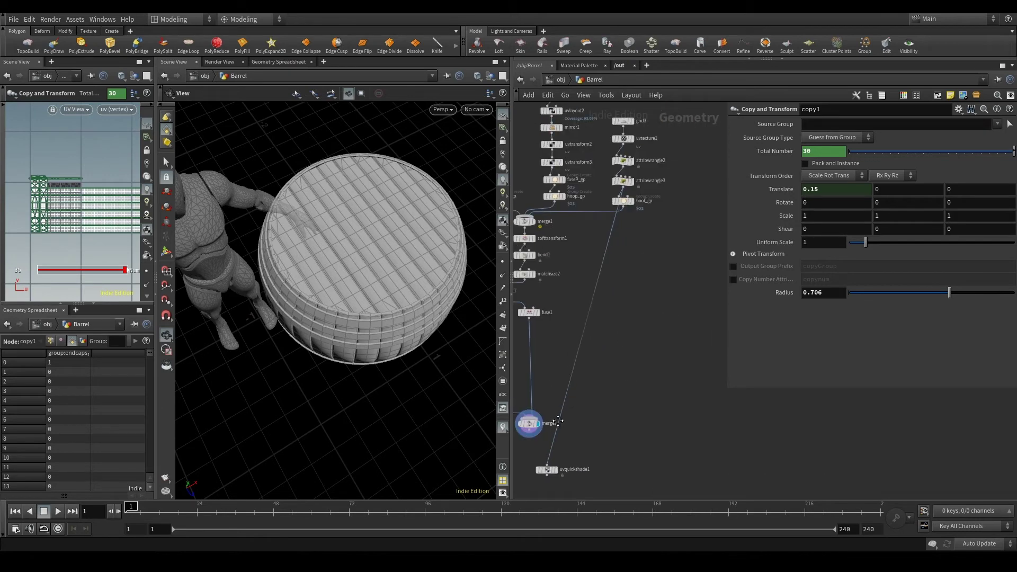
scroll(546, 470, up, 3)
drag(613, 444, 621, 424)
click(640, 423)
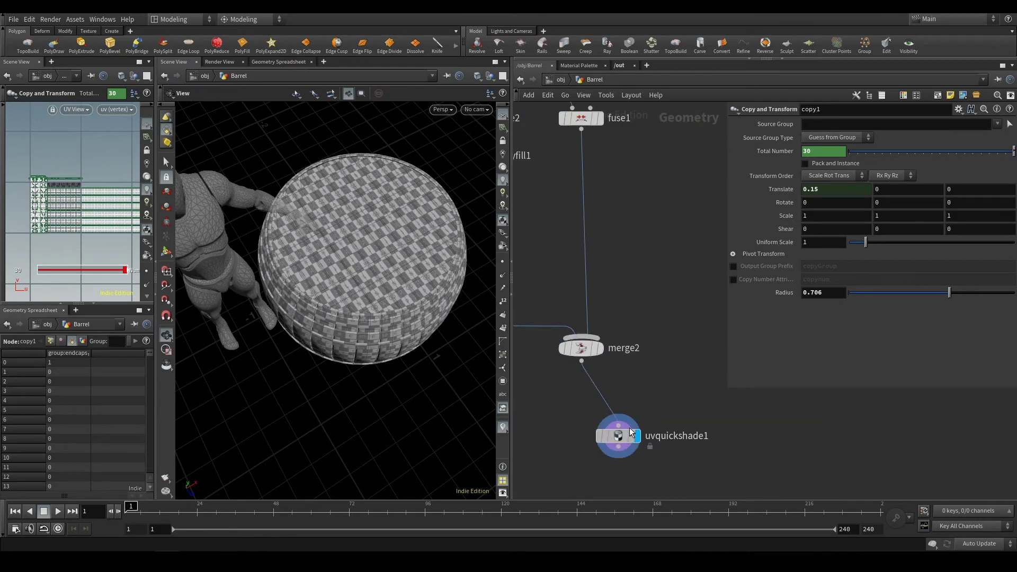
- Lower copy1's Radius to 0.269, giving an 11-stave checker-textured barrel
click(468, 110)
click(540, 162)
drag(466, 222, 427, 255)
scroll(643, 291, down, 3)
scroll(650, 326, down, 2)
middle_drag(650, 326, 688, 340)
scroll(610, 164, up, 2)
click(610, 163)
drag(949, 293, 854, 301)
scroll(351, 237, up, 3)
scroll(351, 237, up, 3)
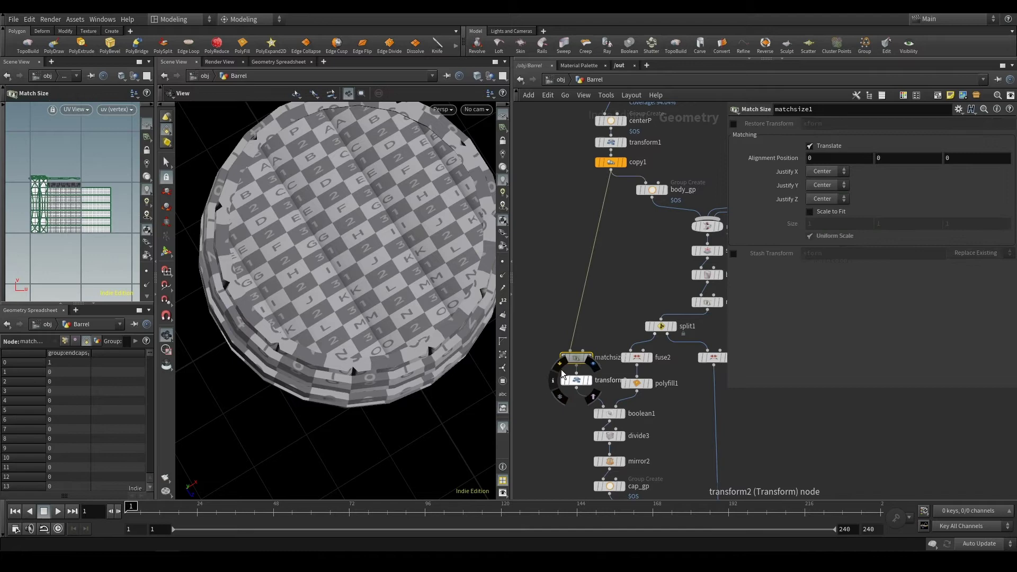
- Move matchsize1 and transform2 up, try a UV Edit node after transform2, then delete it
drag(579, 379, 575, 339)
key(Tab)
text(uvedit)
key(Return)
click(552, 378)
scroll(552, 378, up, 3)
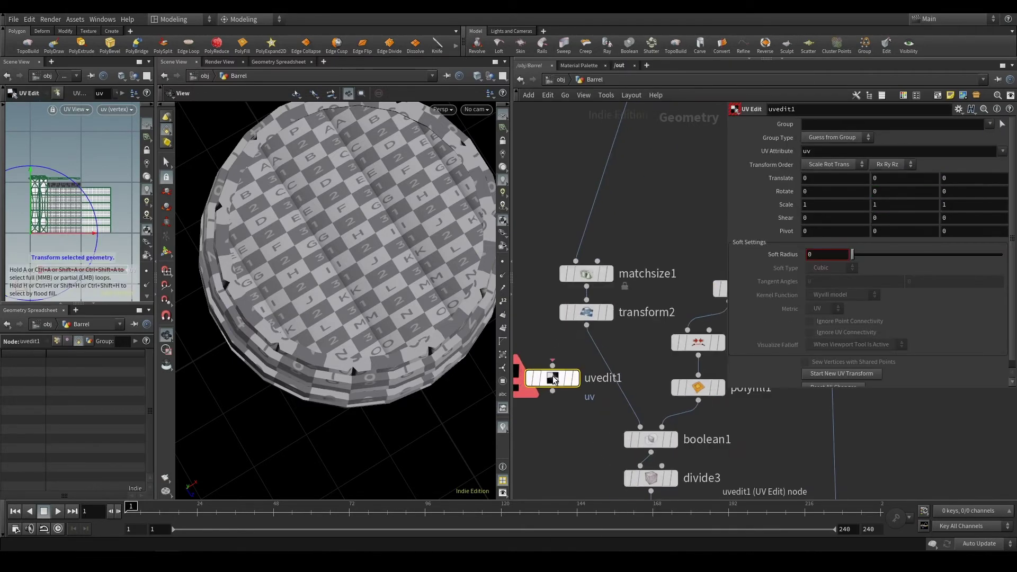
click(586, 325)
click(574, 380)
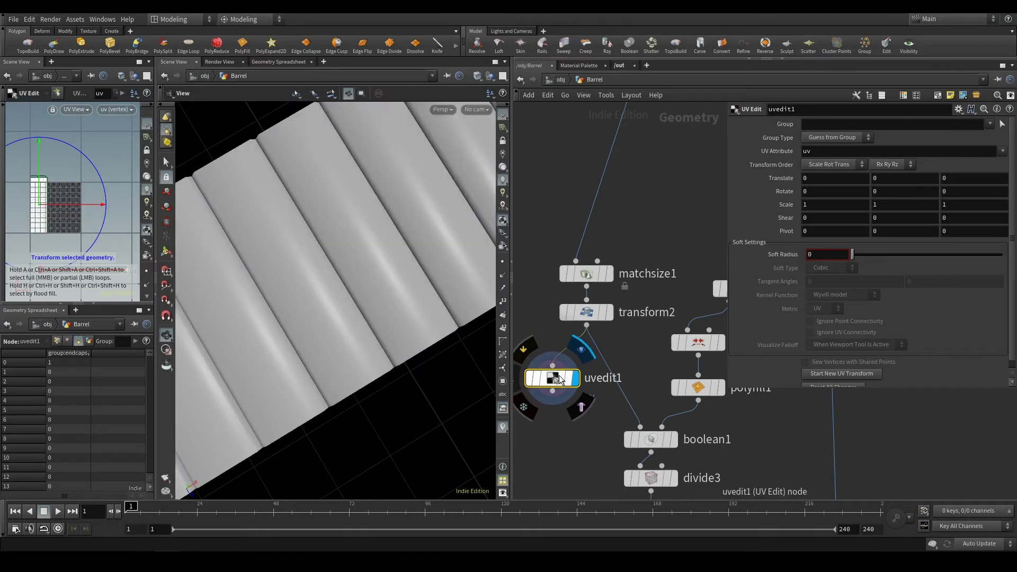
key(BackSpace)
- Add a UV Transform node (uvtransform4) fed by transform2's output
key(Tab)
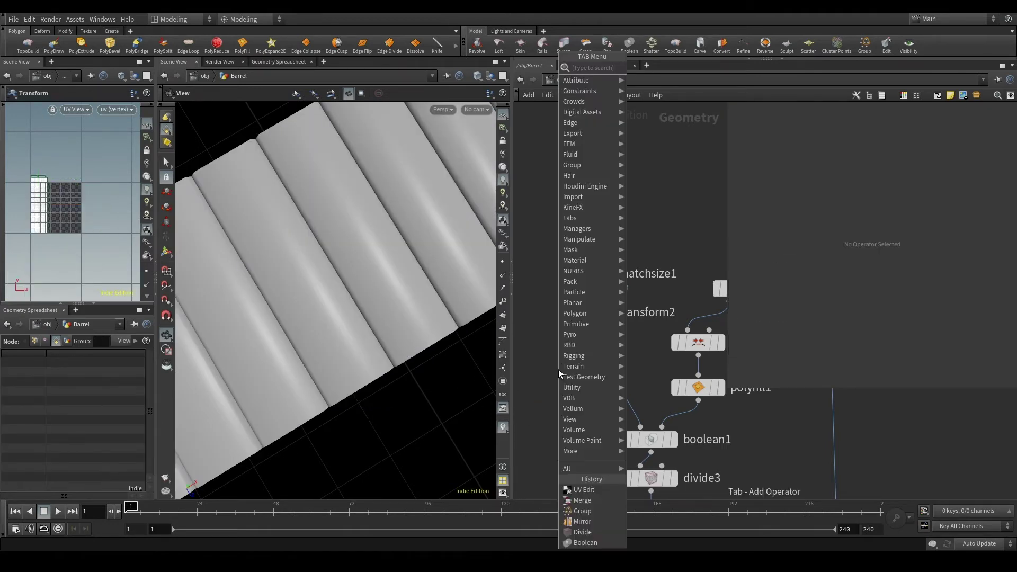
text(uvt)
key(Down)
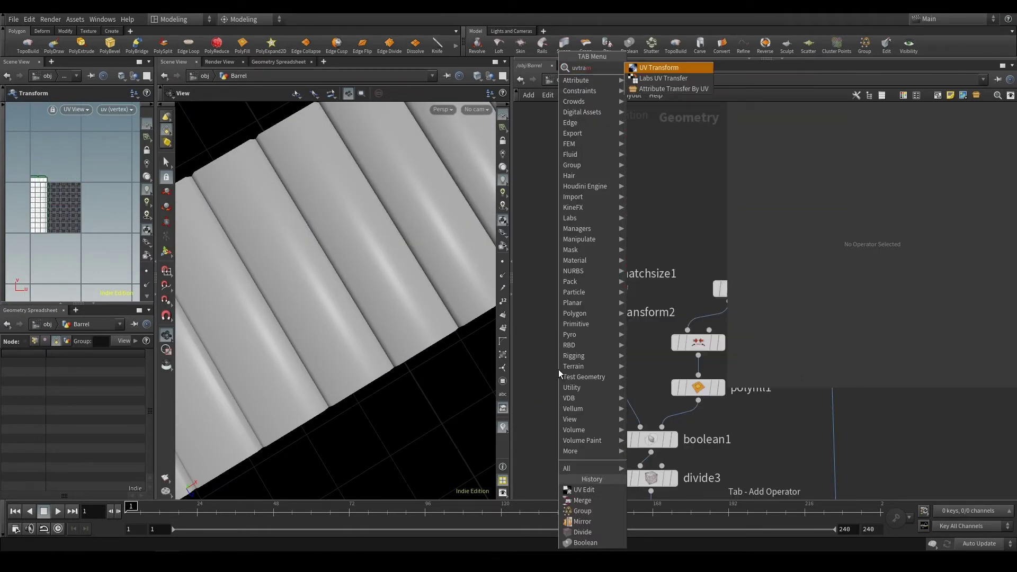
key(Return)
click(560, 373)
click(587, 325)
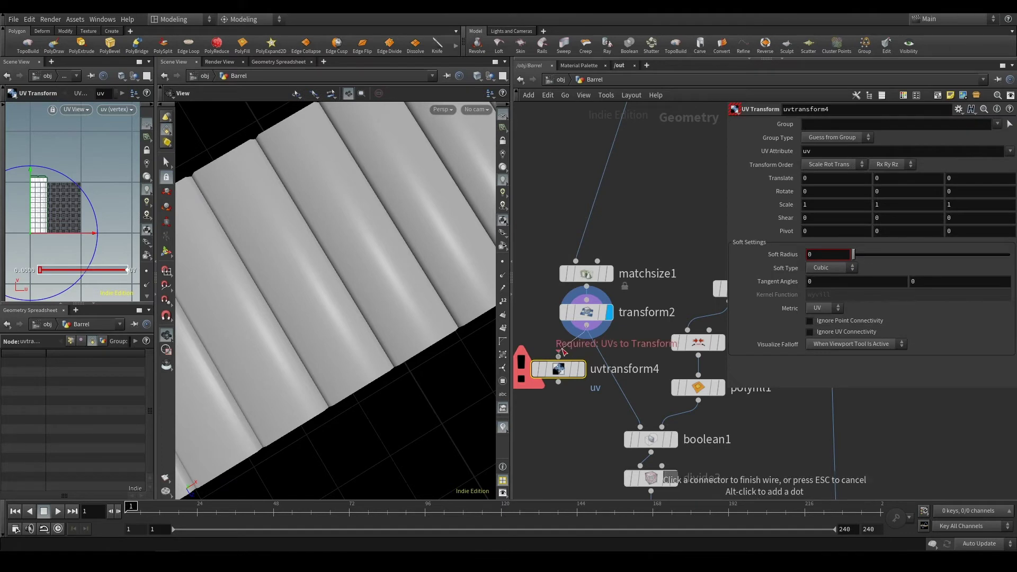
click(558, 356)
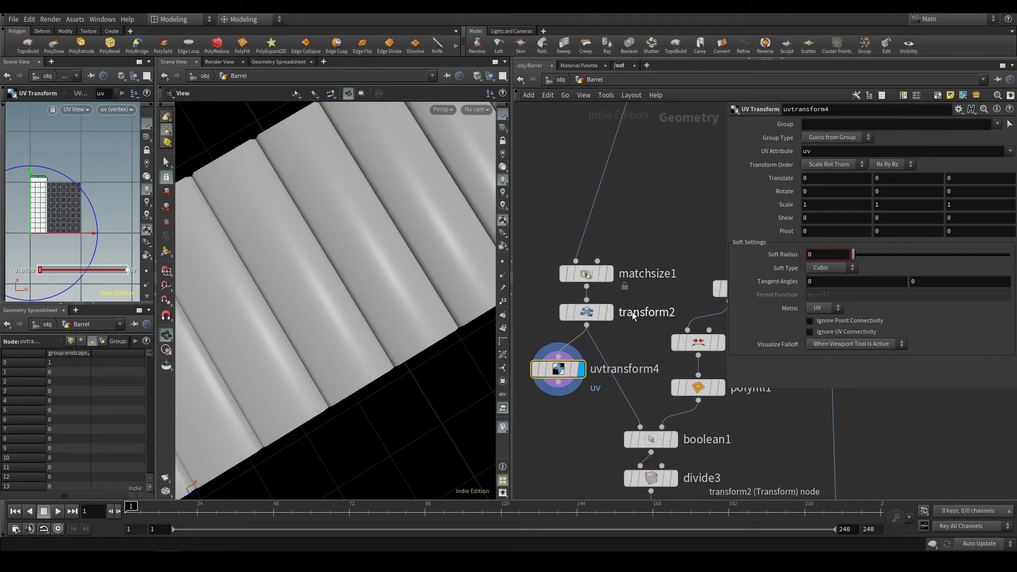
click(590, 315)
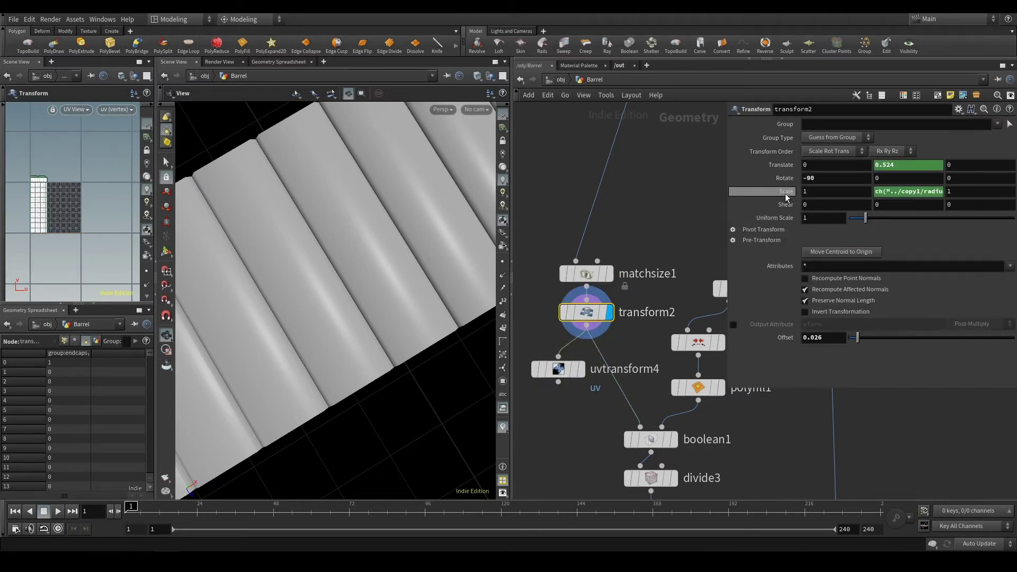
- Link uvtransform4's Scale Y to transform2's Scale Y with a pasted relative reference
right_click(895, 192)
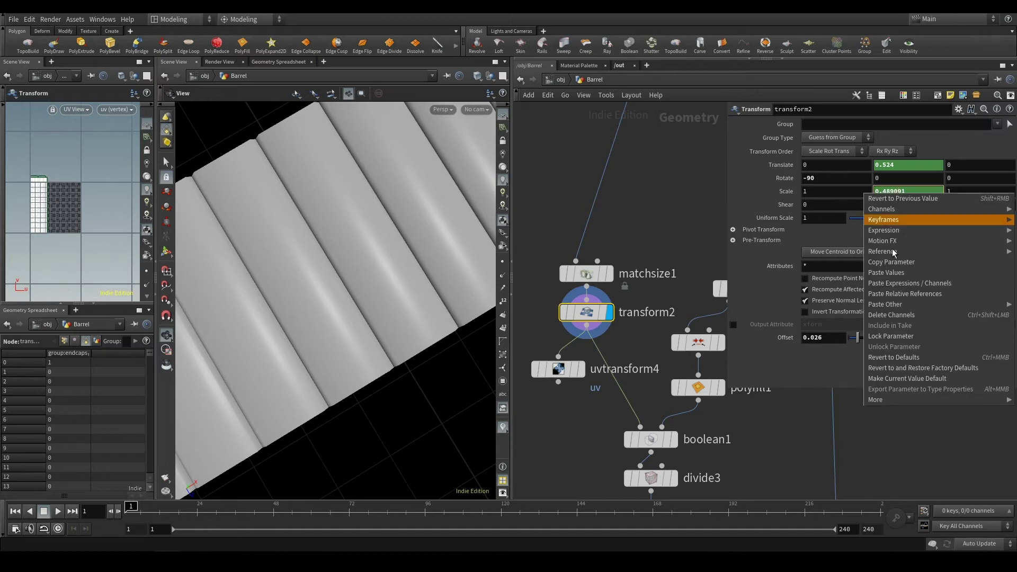
click(826, 261)
click(565, 370)
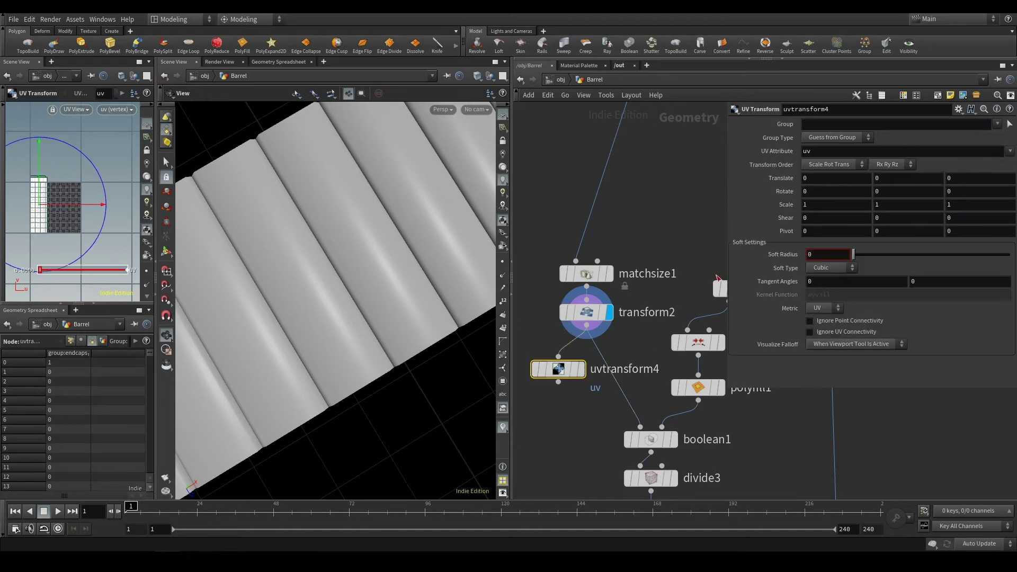
right_click(889, 206)
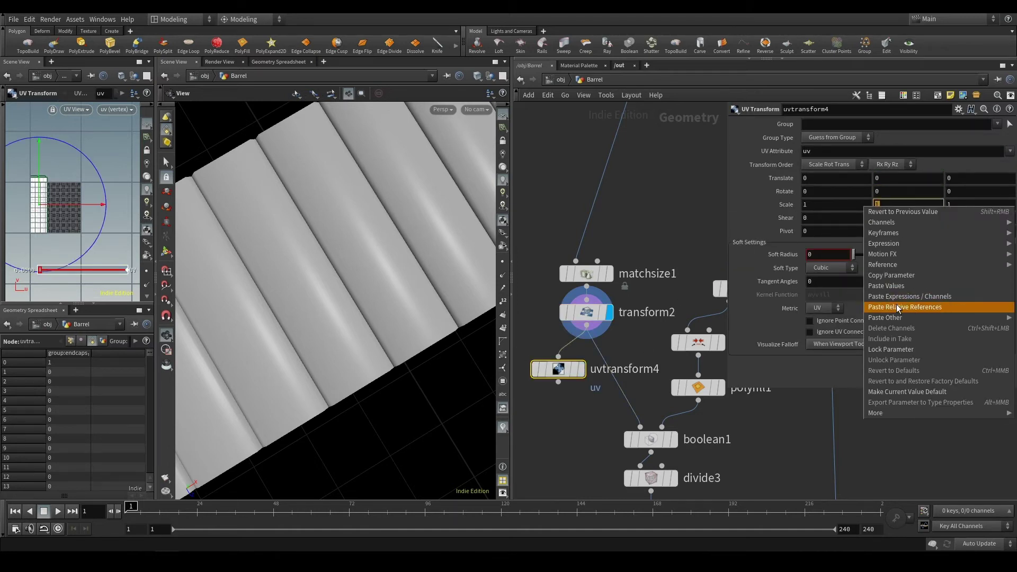
click(897, 307)
click(787, 204)
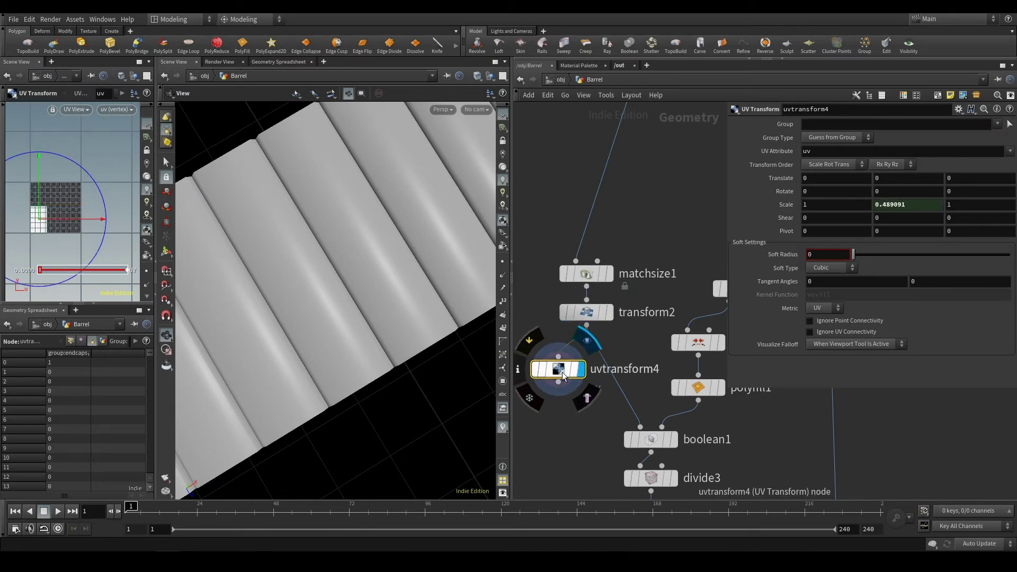
click(906, 204)
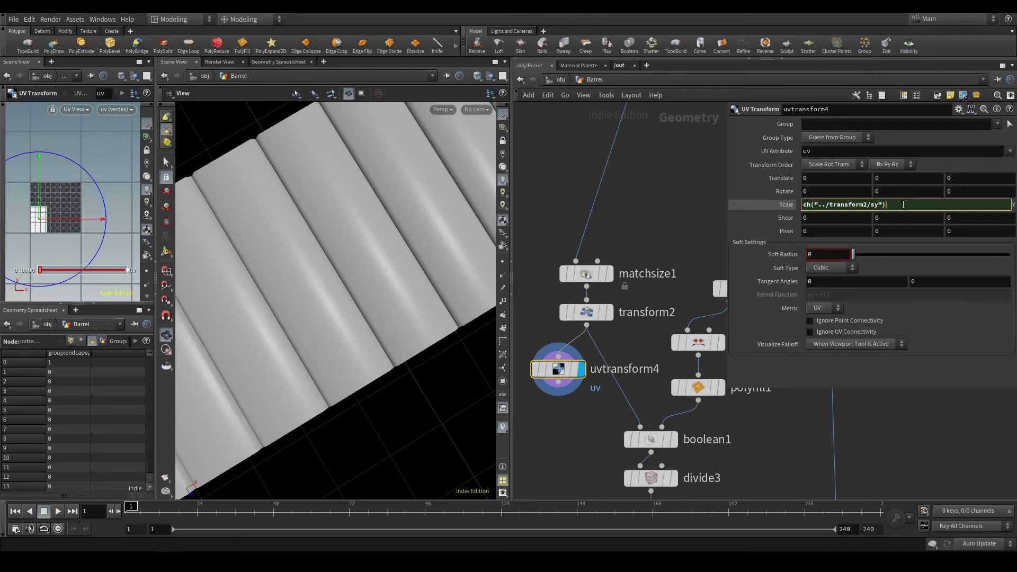
key(Return)
- Move uvtransform4 beside transform2 and display the uvquickshade1 checkered barrel
drag(560, 369, 589, 361)
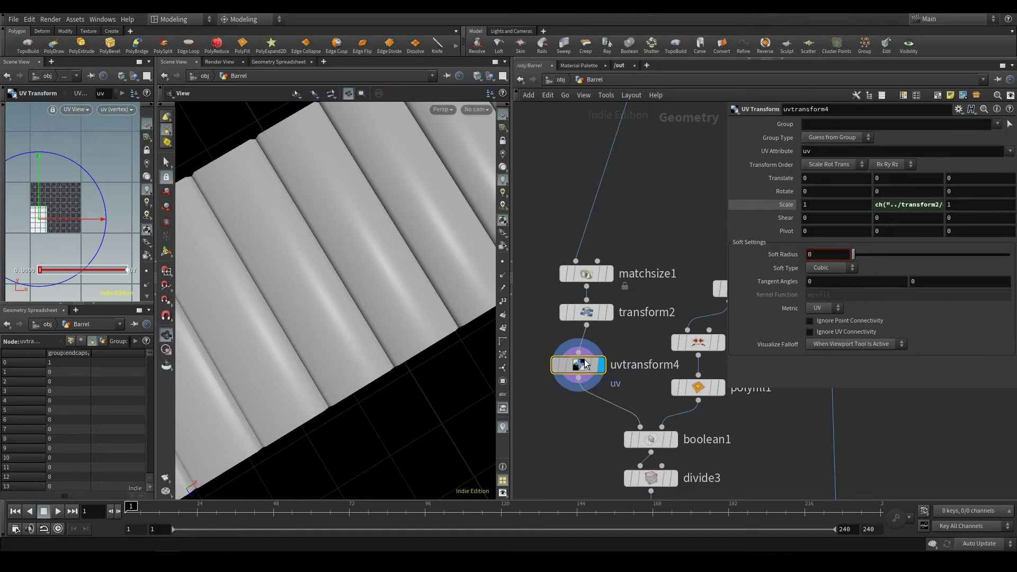
scroll(580, 344, down, 3)
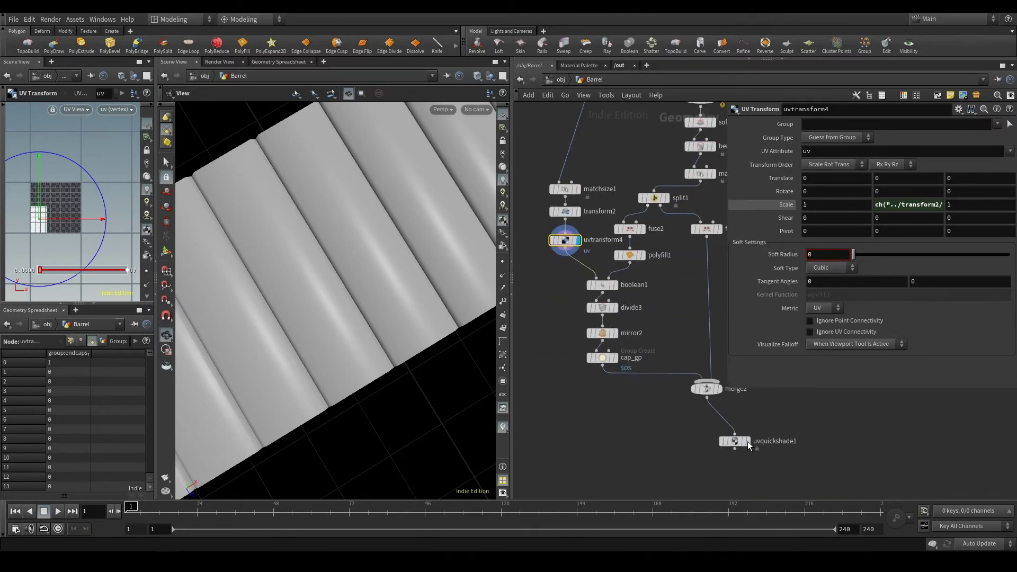
click(748, 442)
scroll(600, 460, down, 2)
scroll(600, 460, down, 2)
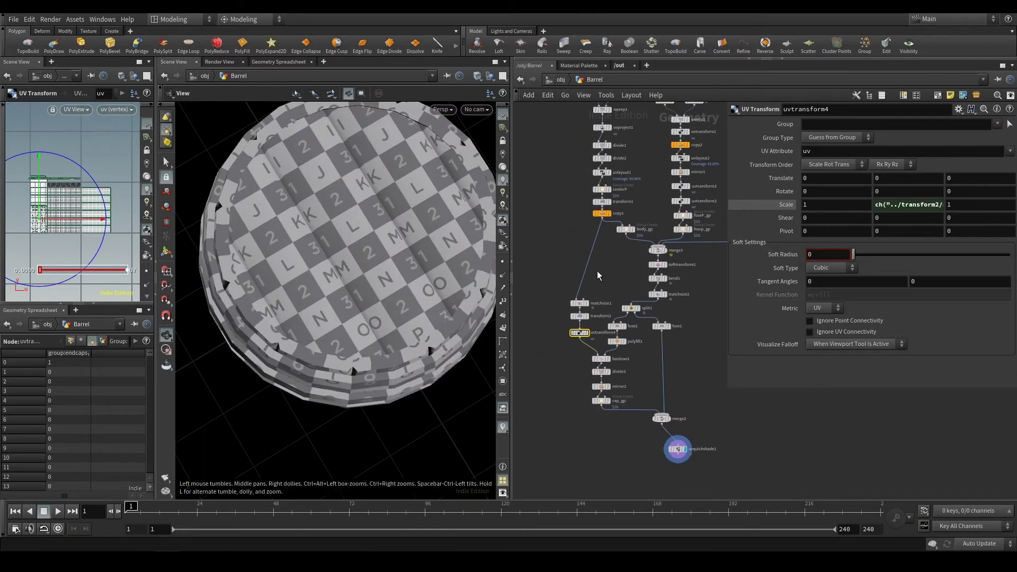
- Raise copy1's radius to 0.766 for the 32 staves and save the scene
click(602, 214)
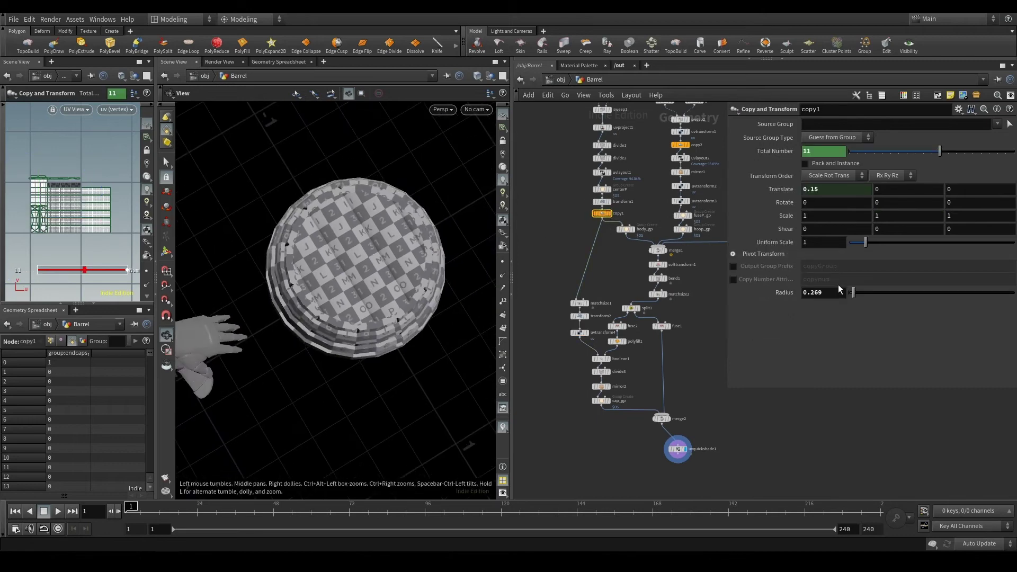
drag(869, 291, 962, 291)
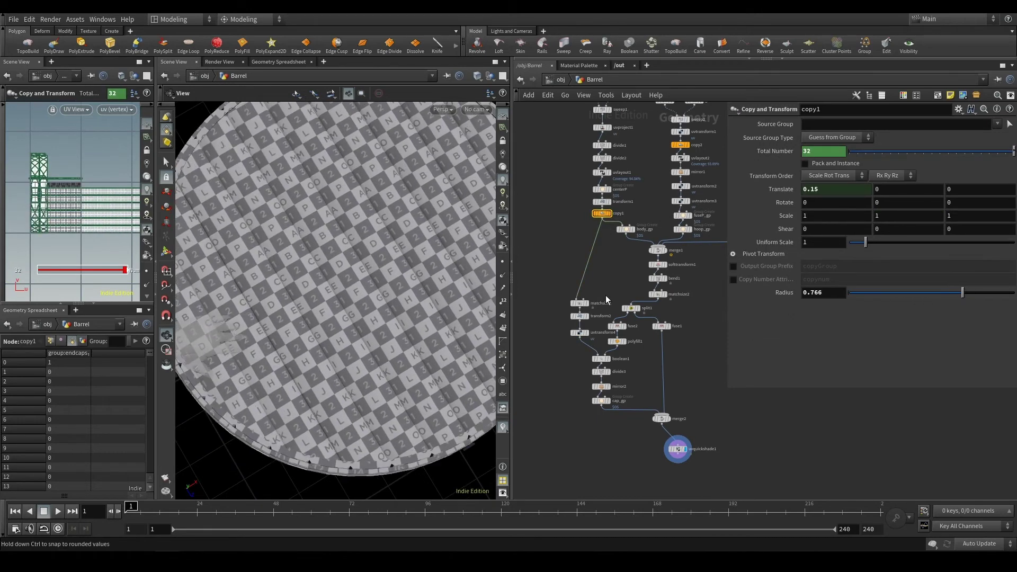
mouse_move(332, 289)
mouse_down()
mouse_move(352, 345)
mouse_move(346, 368)
mouse_move(336, 301)
mouse_move(344, 254)
mouse_up()
key(ctrl+s)
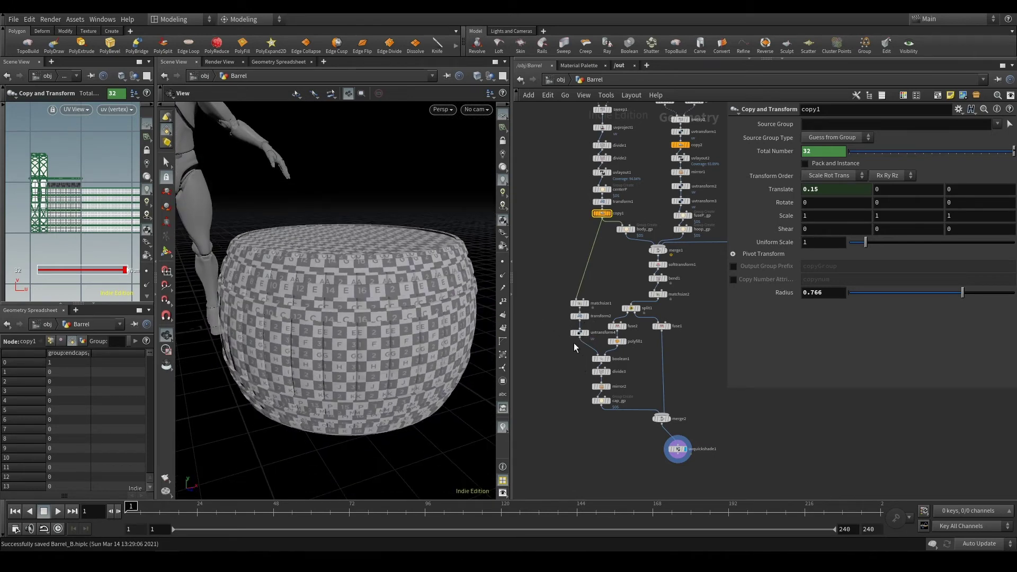
- Line up matchsize1, transform2 and uvtransform4 in a column, then orbit around the barrel
scroll(577, 318, up, 2)
scroll(581, 314, up, 2)
click(580, 328)
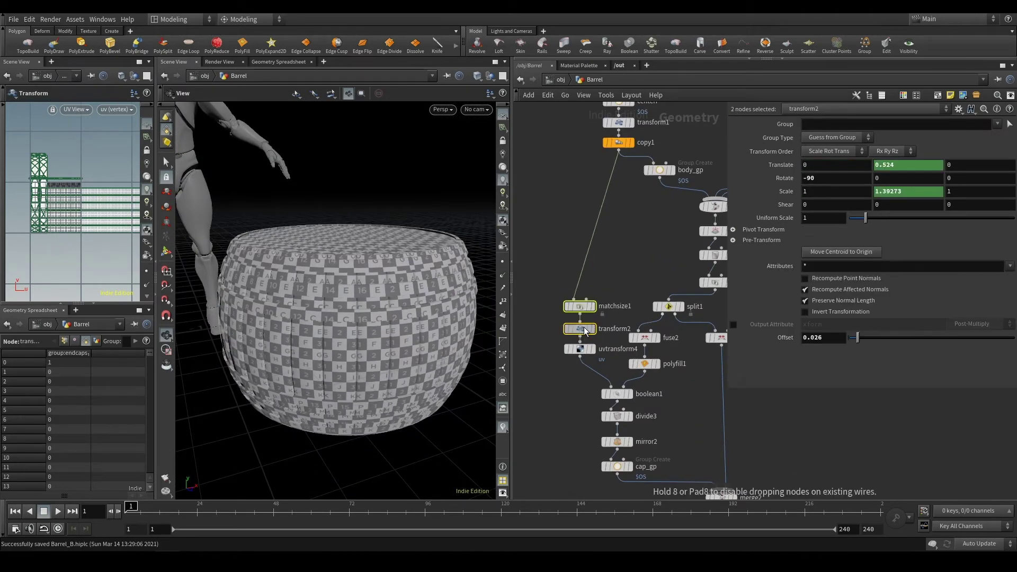
shift+click(581, 349)
key(l)
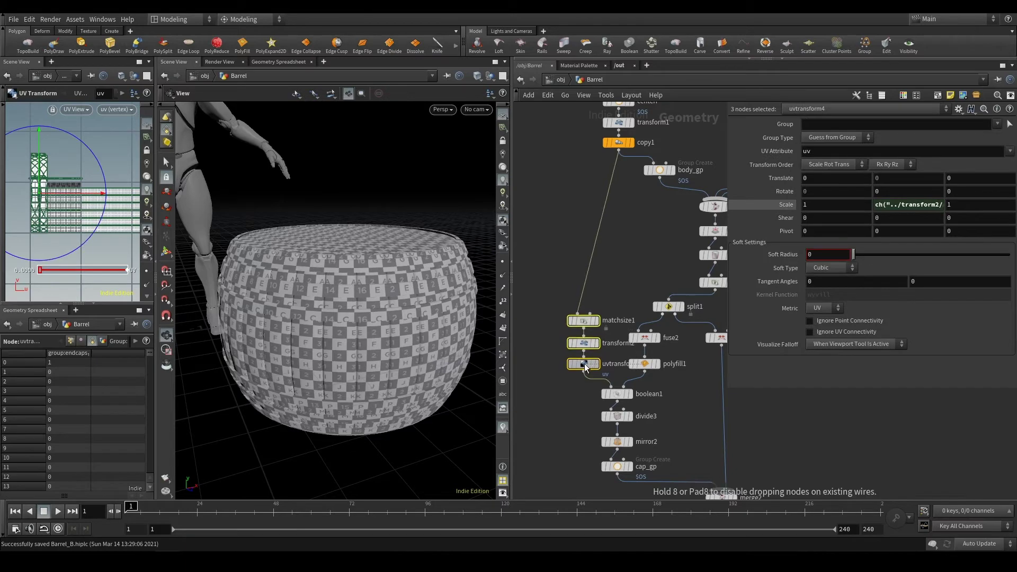
click(564, 409)
scroll(700, 412, down, 2)
scroll(638, 357, down, 2)
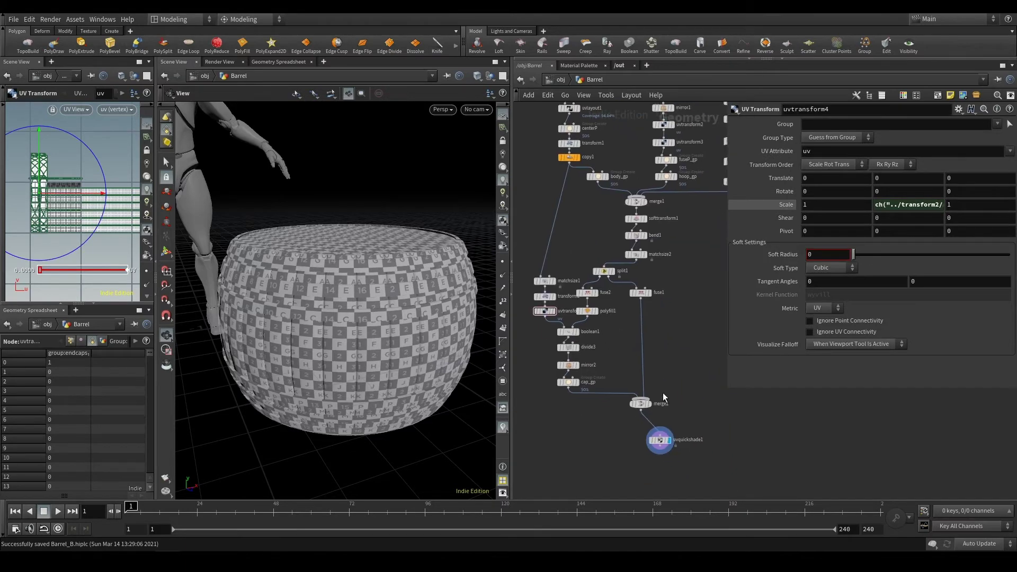
drag(419, 349, 442, 341)
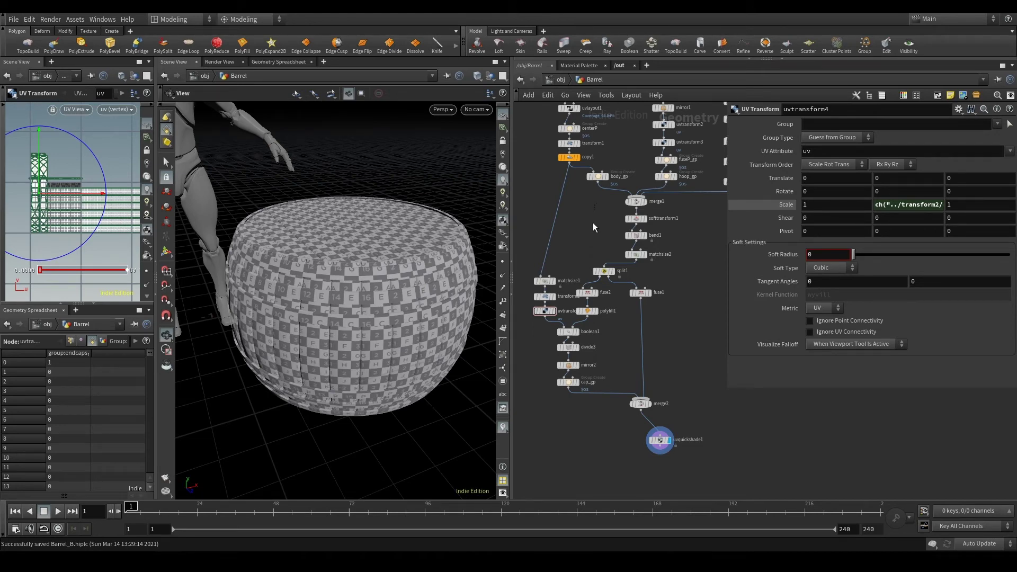
scroll(592, 222, up, 3)
scroll(583, 255, up, 3)
- Display copy1's stave panel output and orbit to inspect it
click(570, 285)
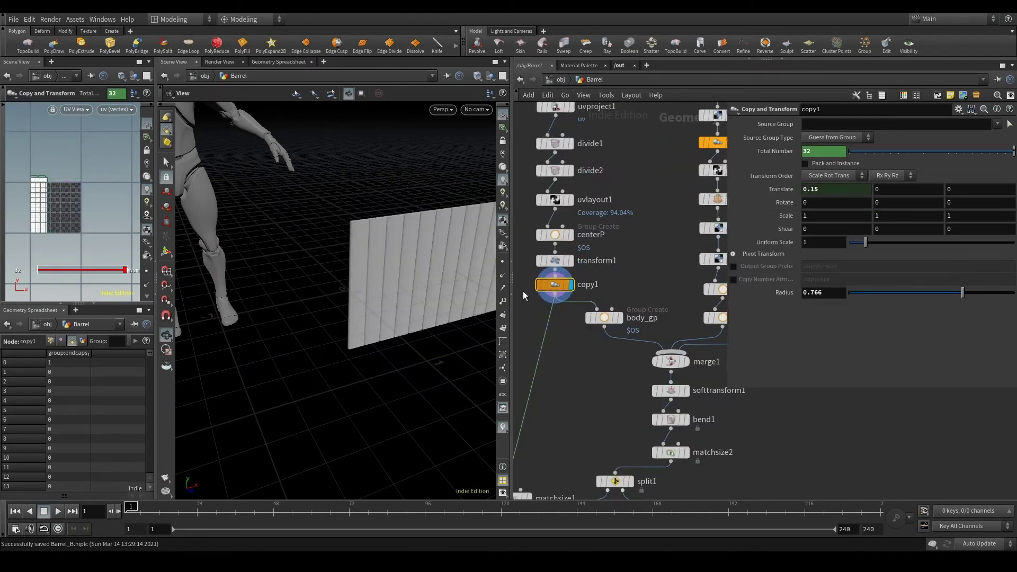
drag(371, 329, 411, 325)
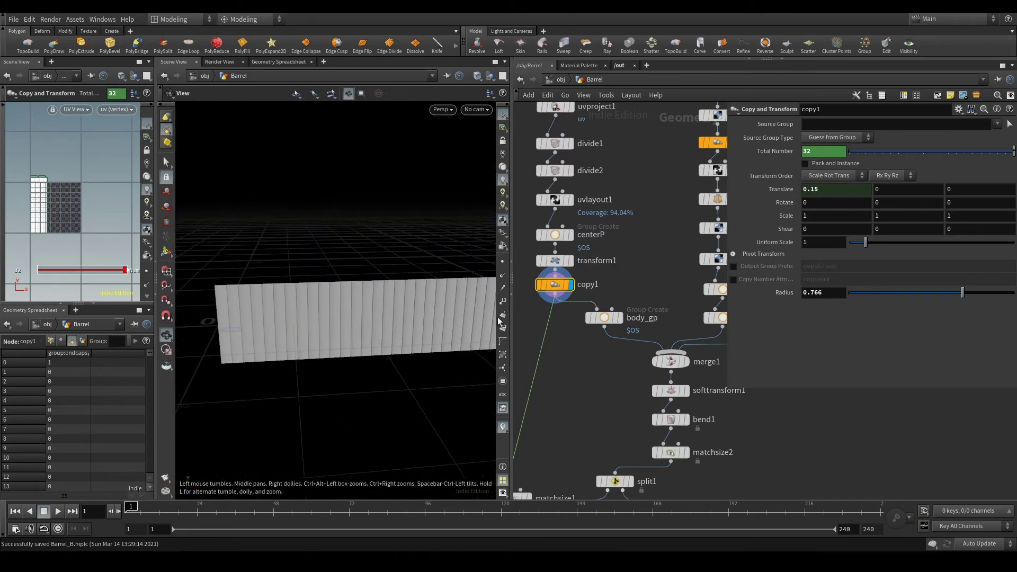
scroll(605, 339, down, 4)
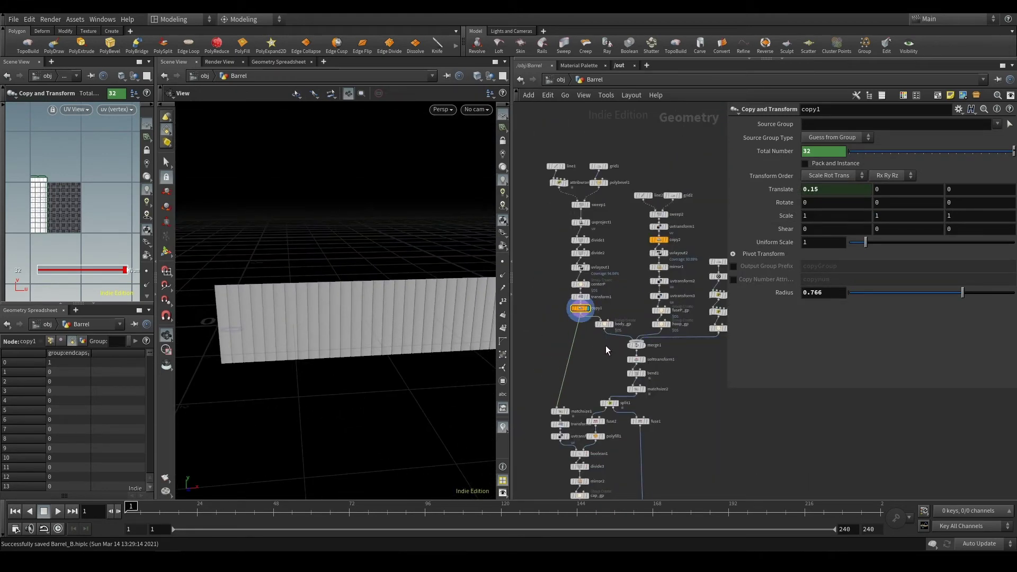
scroll(605, 346, down, 2)
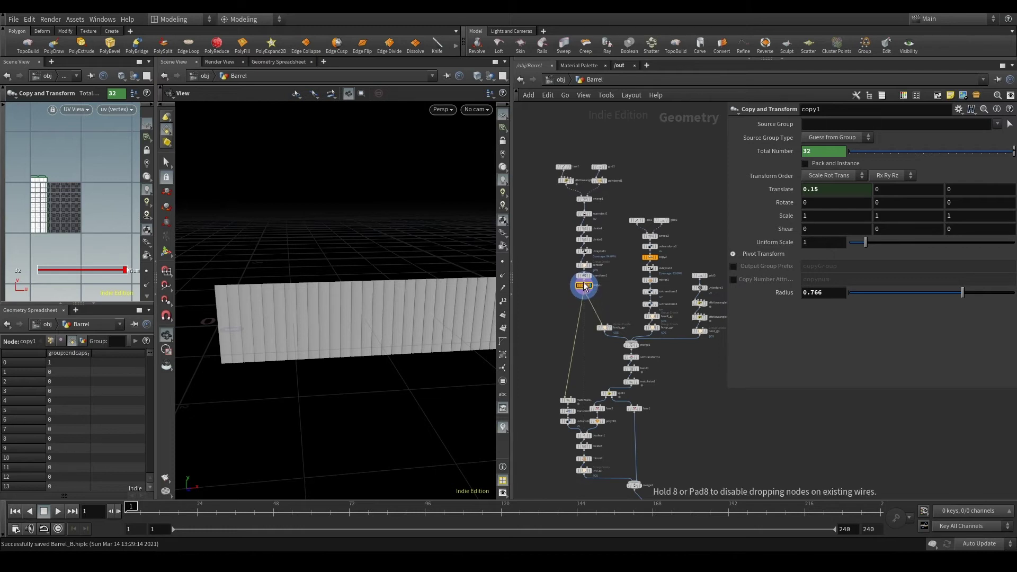
scroll(586, 273, up, 5)
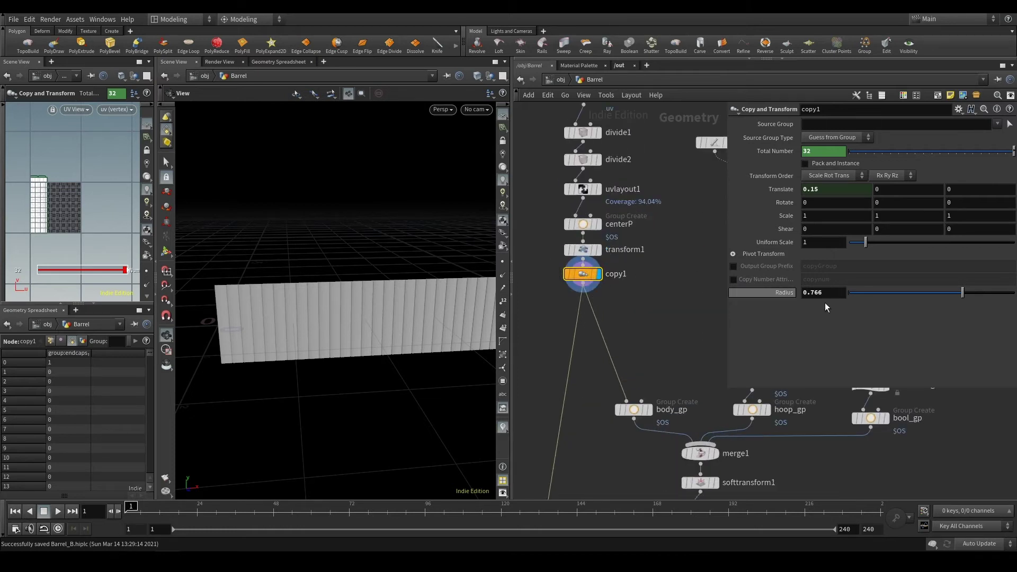
- Enable copy1's copynum attribute and sort the spreadsheet's copynum column to verify 0–31
click(733, 279)
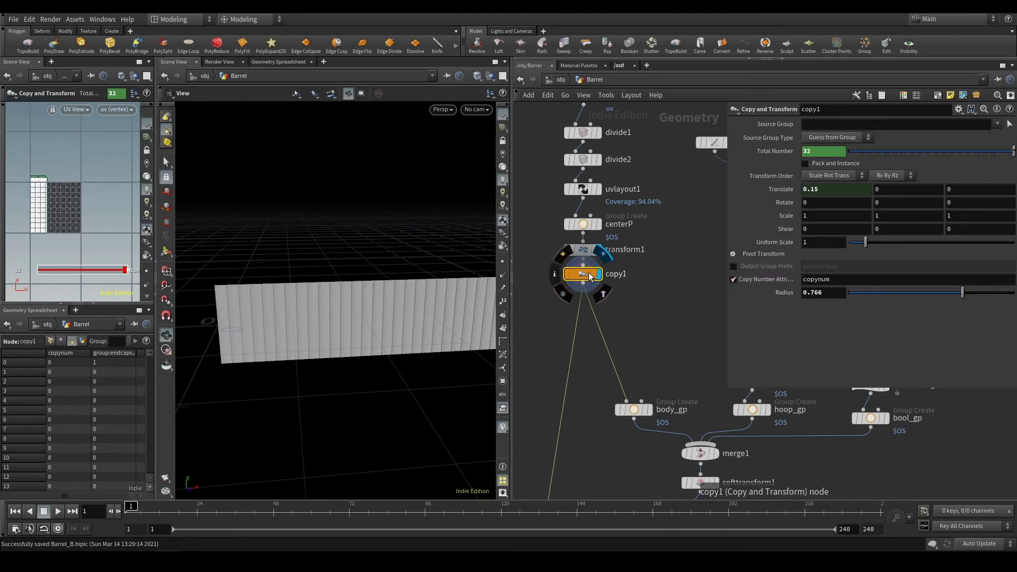
click(78, 352)
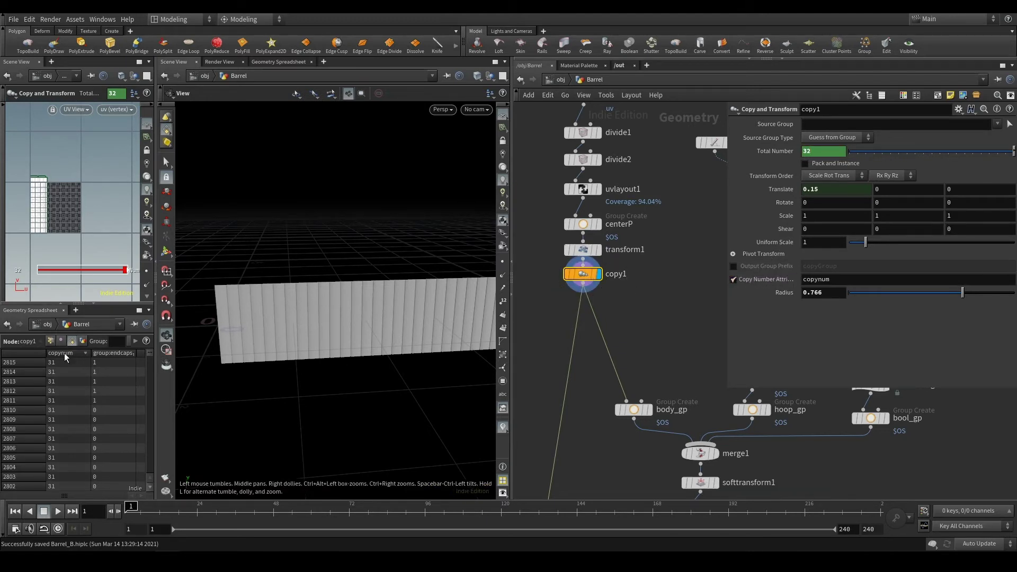
click(70, 353)
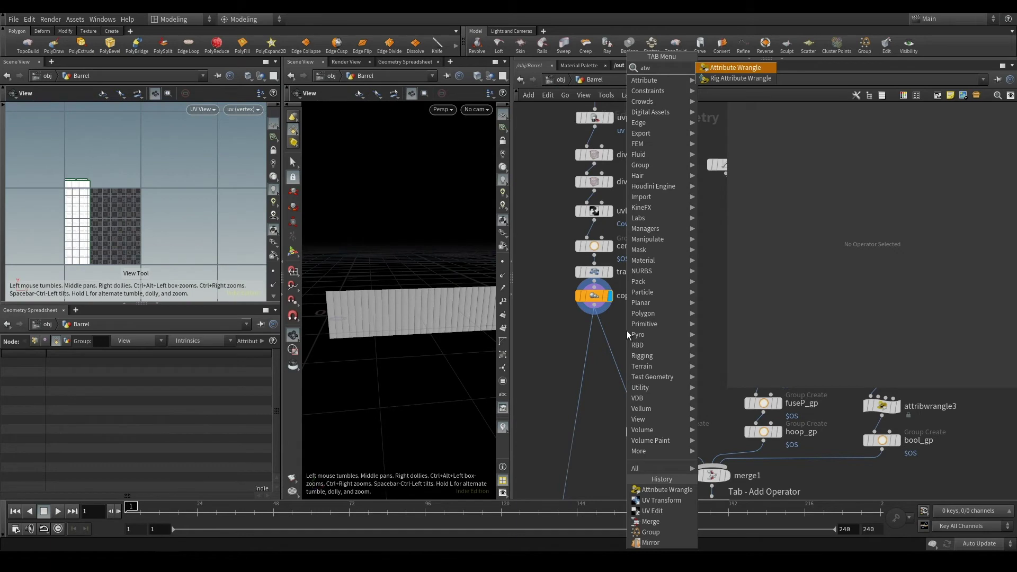
key(Return)
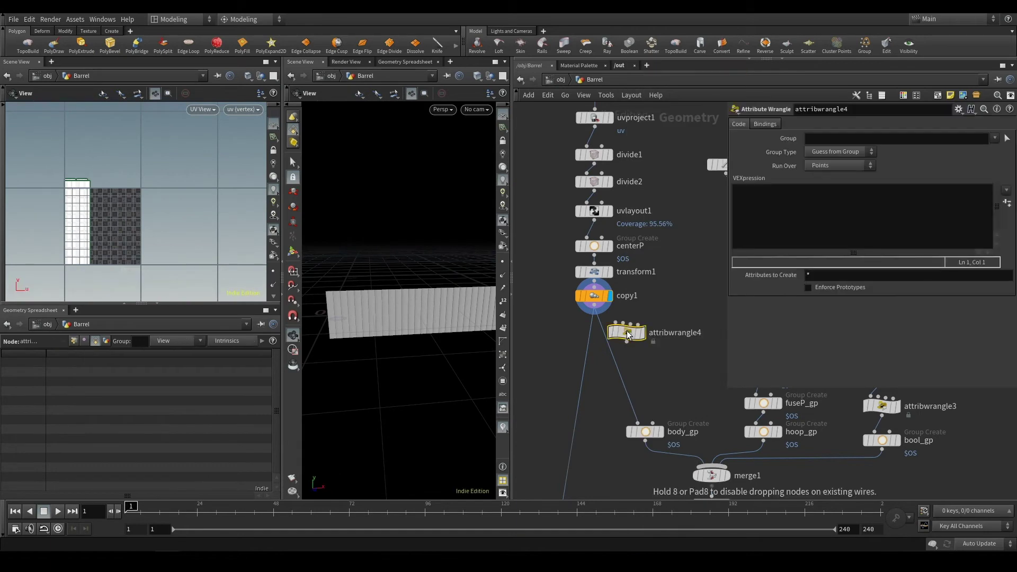
- Place the new attribwrangle4 node below copy1
scroll(627, 331, up, 2)
click(609, 330)
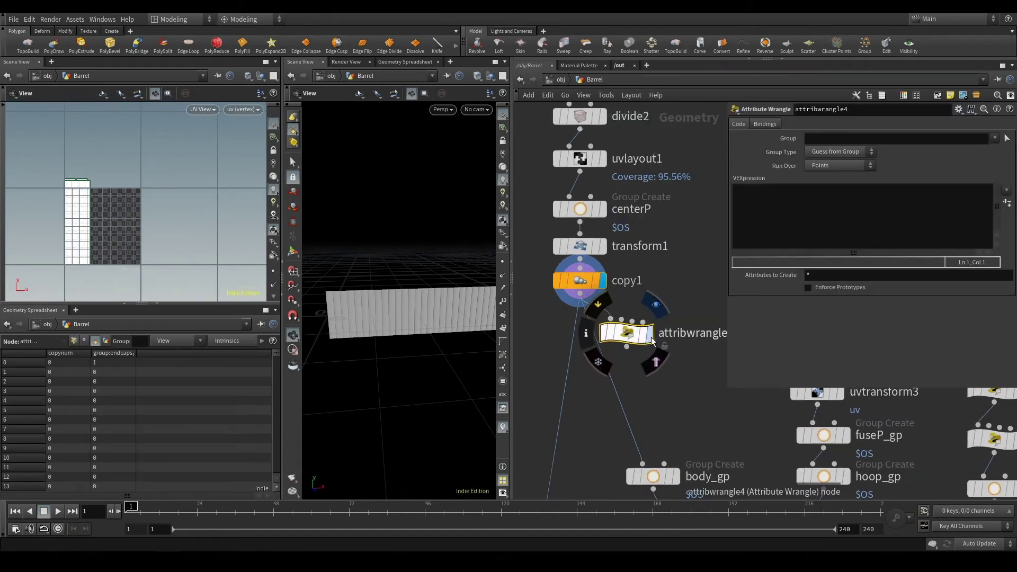
drag(609, 329, 645, 352)
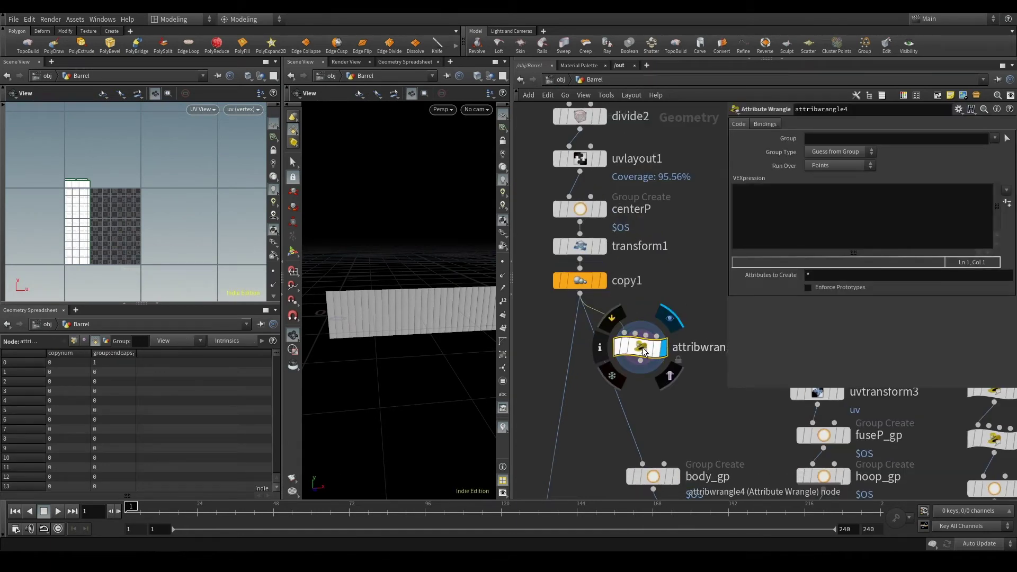
click(759, 216)
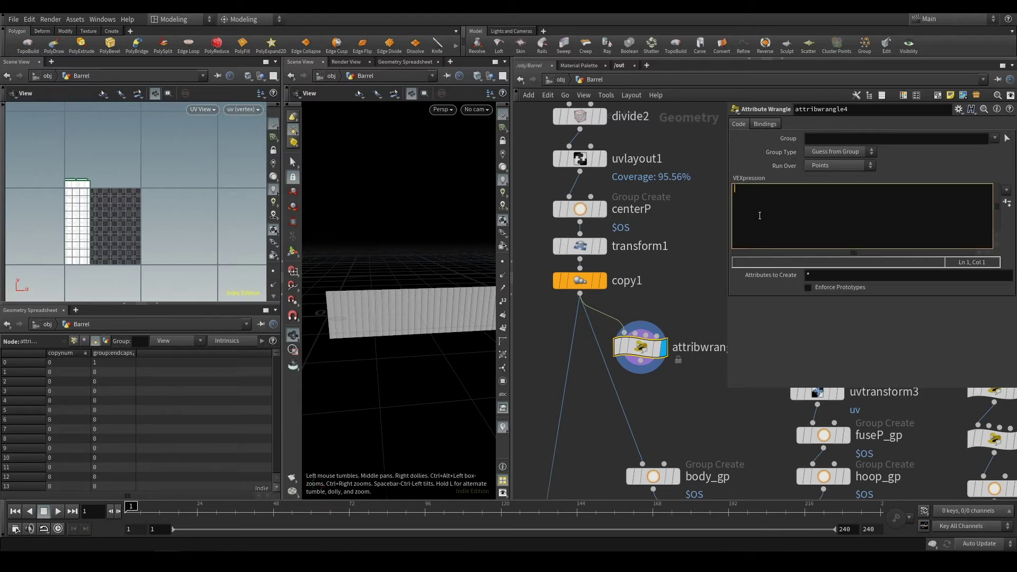
text(int copy =)
text(prim())
key(Left)
text(0,")
text(copynum)
key(Right)
text(,@primnu)
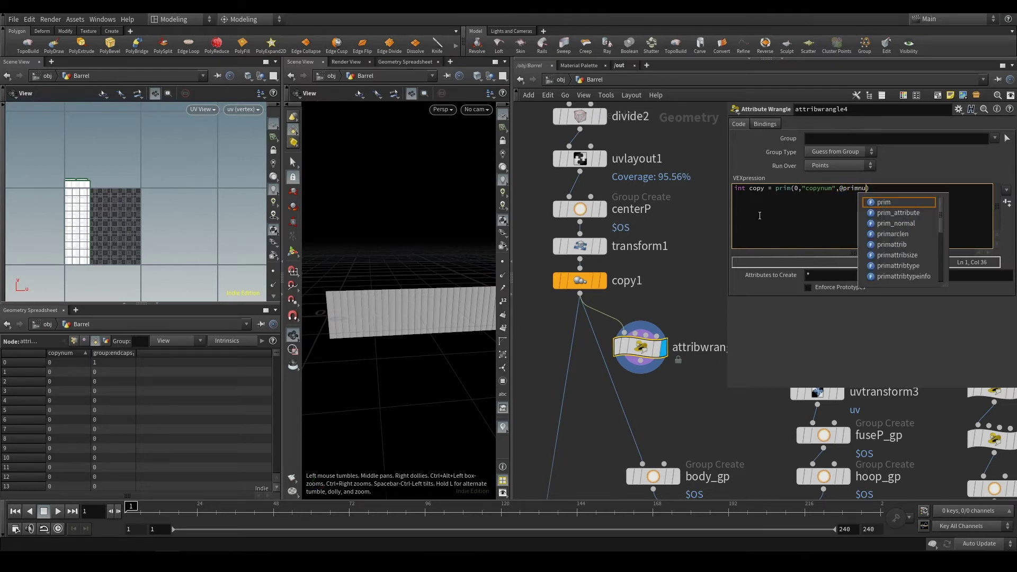
text(m)
key(Return)
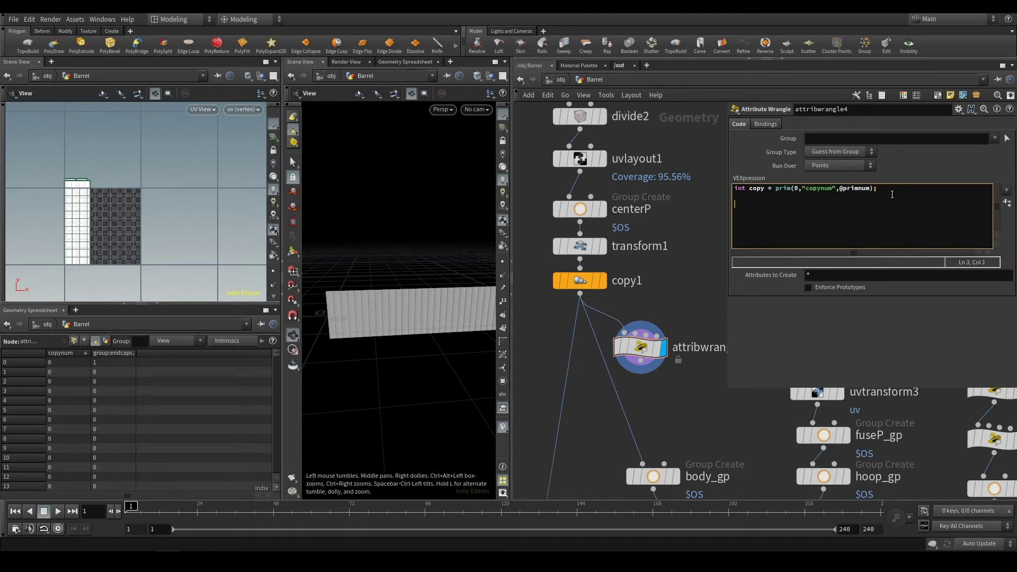
text(@)
text(uv[])
text(0)
text(+=)
text( cp)
text(py)
text(;)
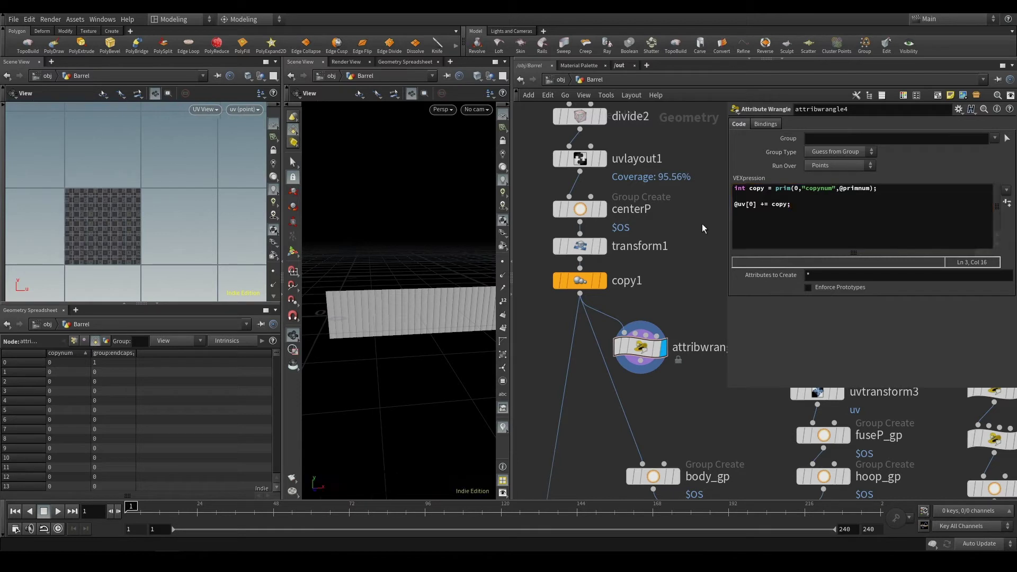
- Set attribwrangle4's Run Over to Vertices
click(799, 205)
click(635, 291)
click(810, 167)
click(828, 206)
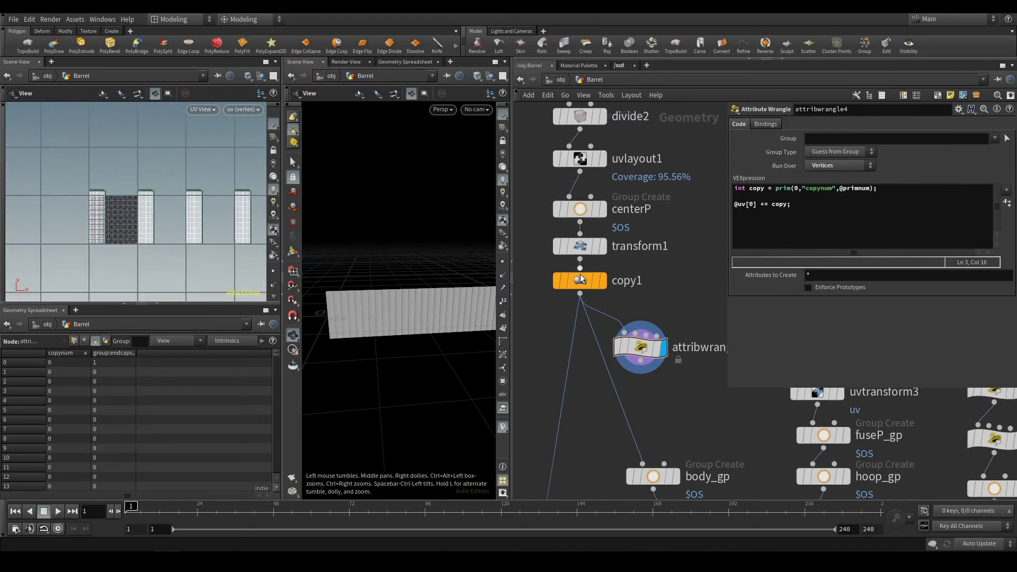
- Copy uvlayout1's Size parameter and display attribwrangle4's output
click(602, 165)
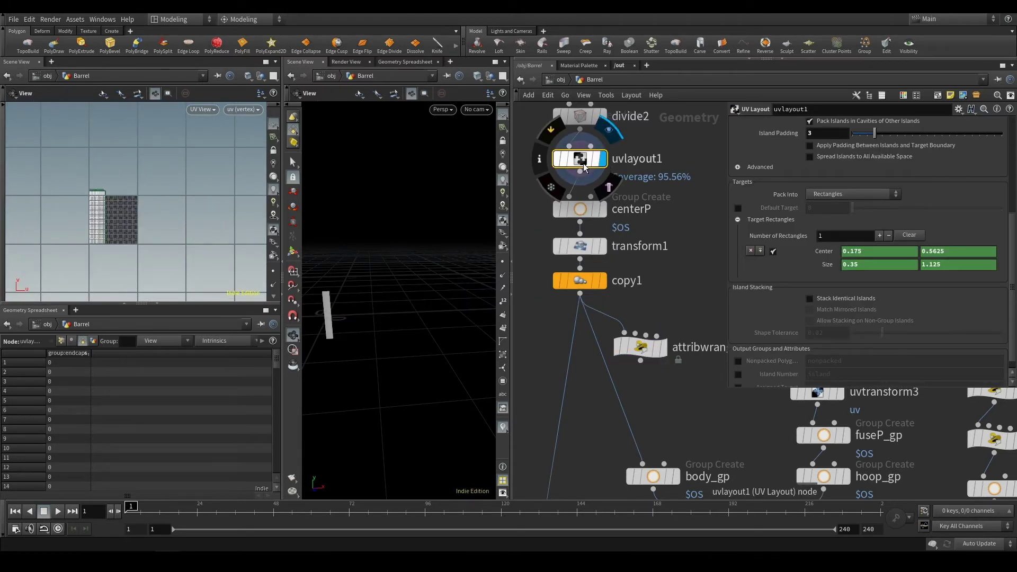
right_click(864, 267)
click(877, 338)
click(643, 348)
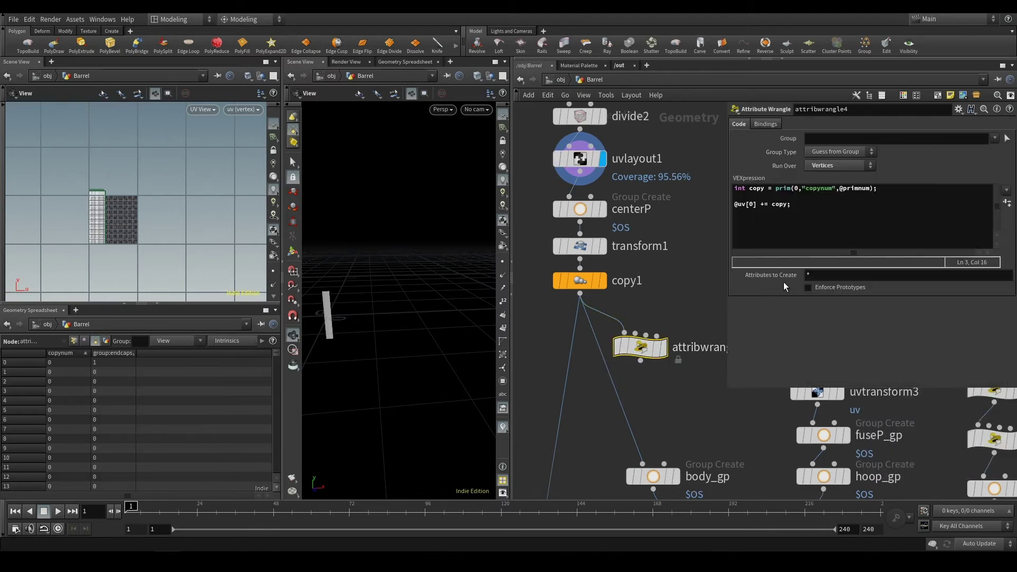
click(805, 209)
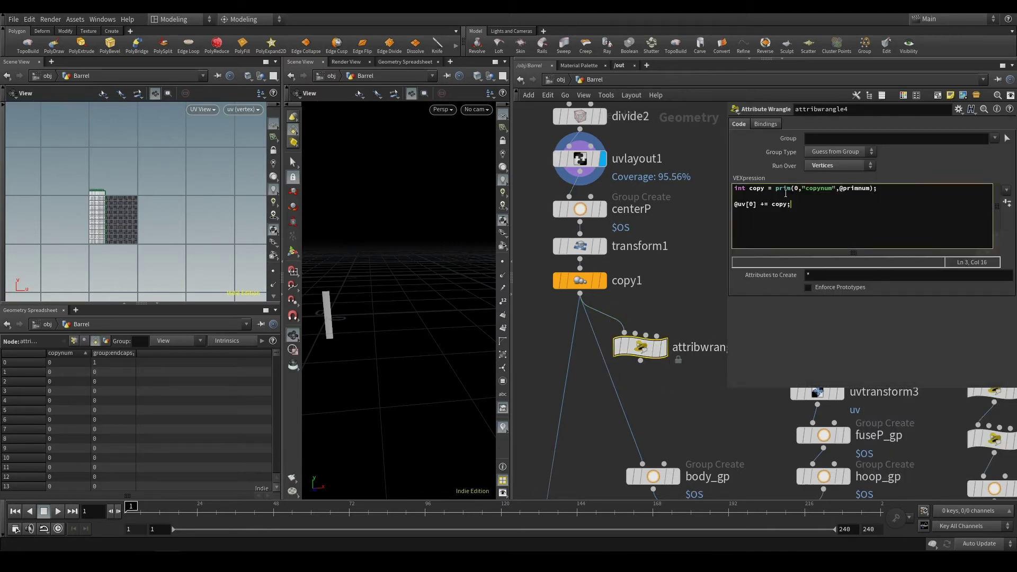
click(657, 351)
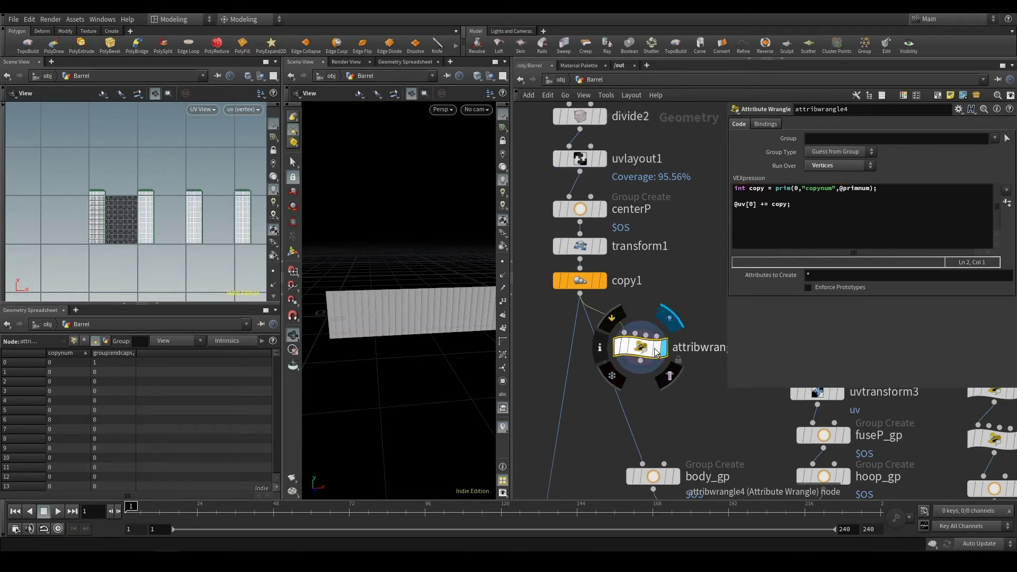
- Add a top line float wide = ch("wide"); to the VEX code
click(736, 189)
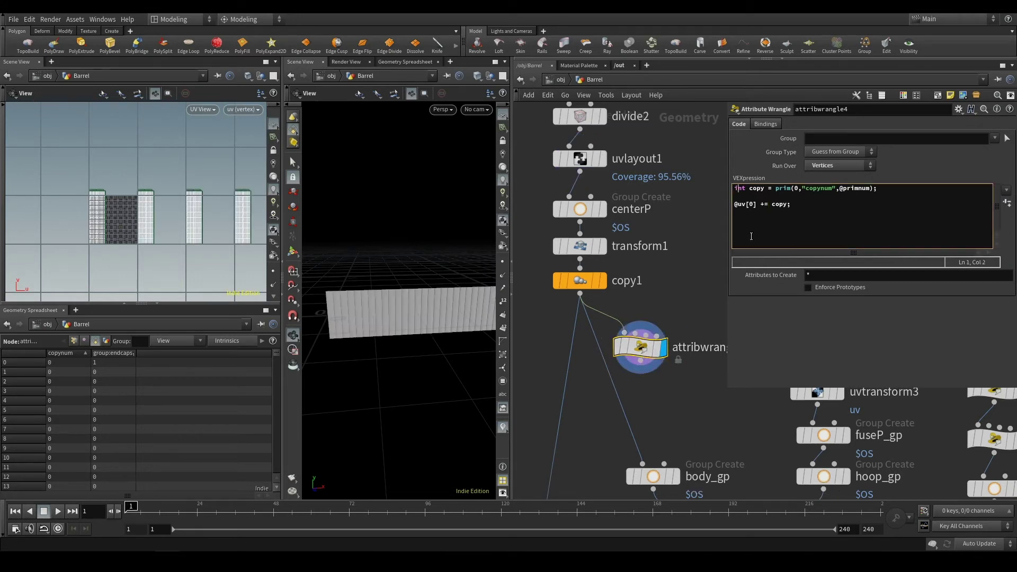
key(Return)
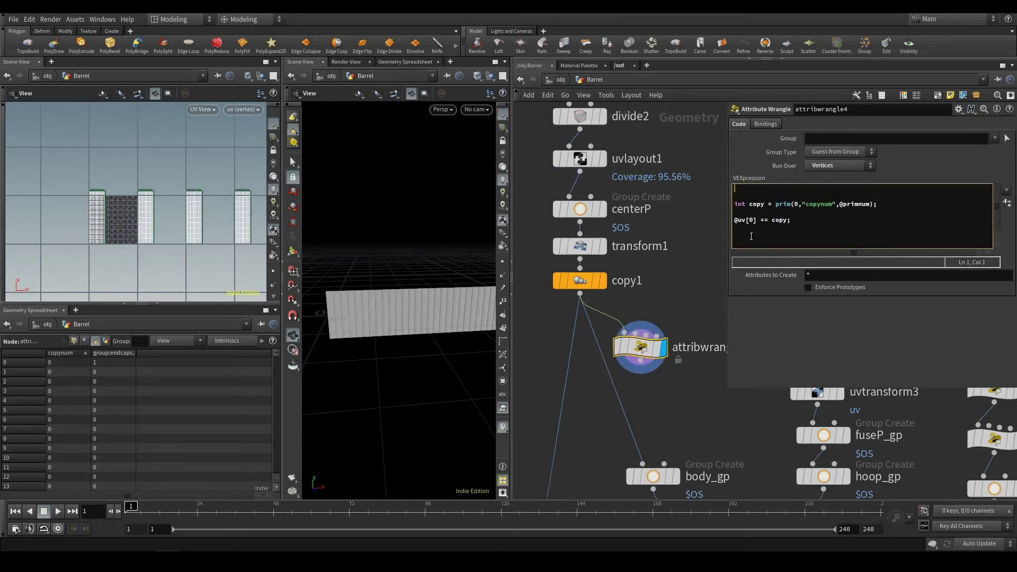
text(flao)
key(BackSpace)
key(BackSpace)
text(oat )
text(wide = )
text(ch()
text("wide"))
text(;)
key(Return)
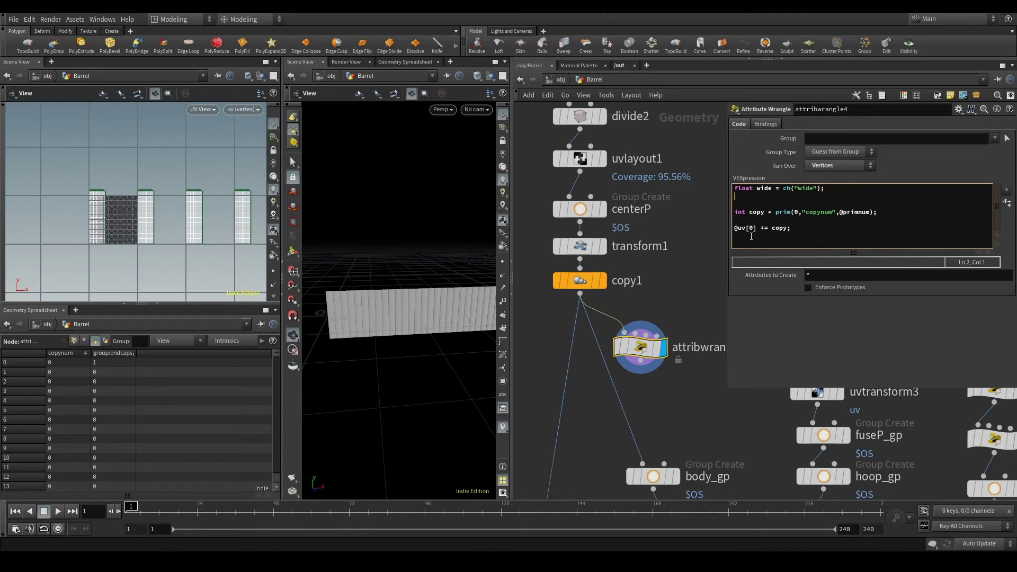
- Duplicate that line as float step = ch("step"); and remove the extra blank line
key(ctrl+c)
key(Down)
key(ctrl+v)
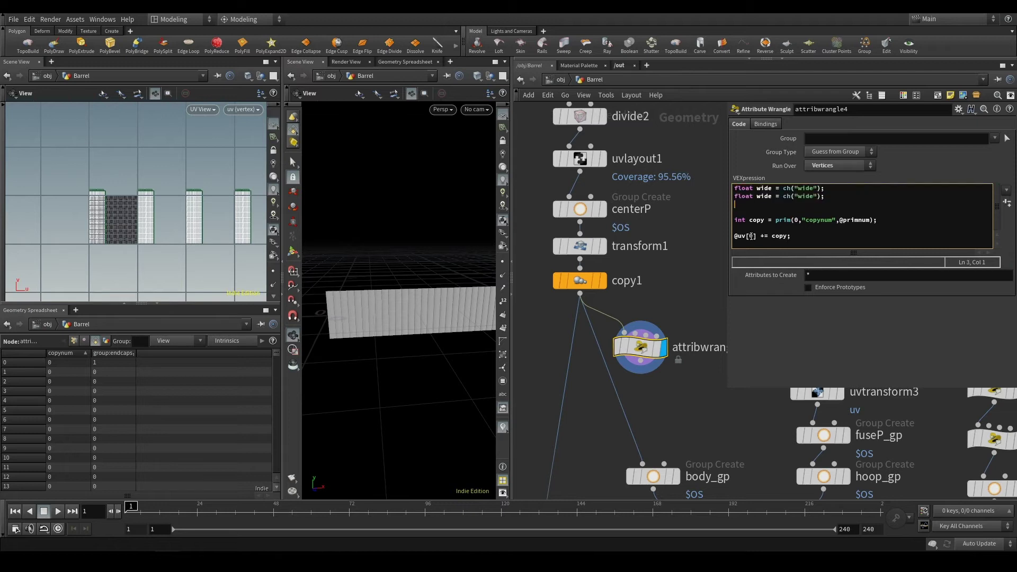
key(BackSpace)
key(Delete)
key(Delete)
key(Delete)
text(step)
key(Delete)
key(Delete)
key(Delete)
text(step)
key(Down)
key(Delete)
- Create spare parameters, reference uvlayout1's Size in Wide, and set Step to 4
click(1006, 204)
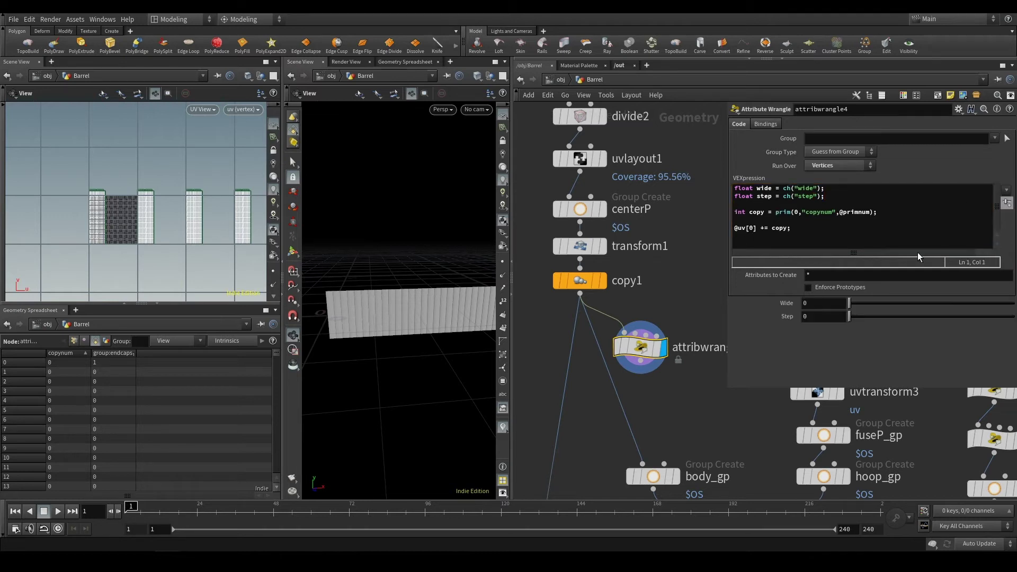
right_click(825, 304)
click(850, 403)
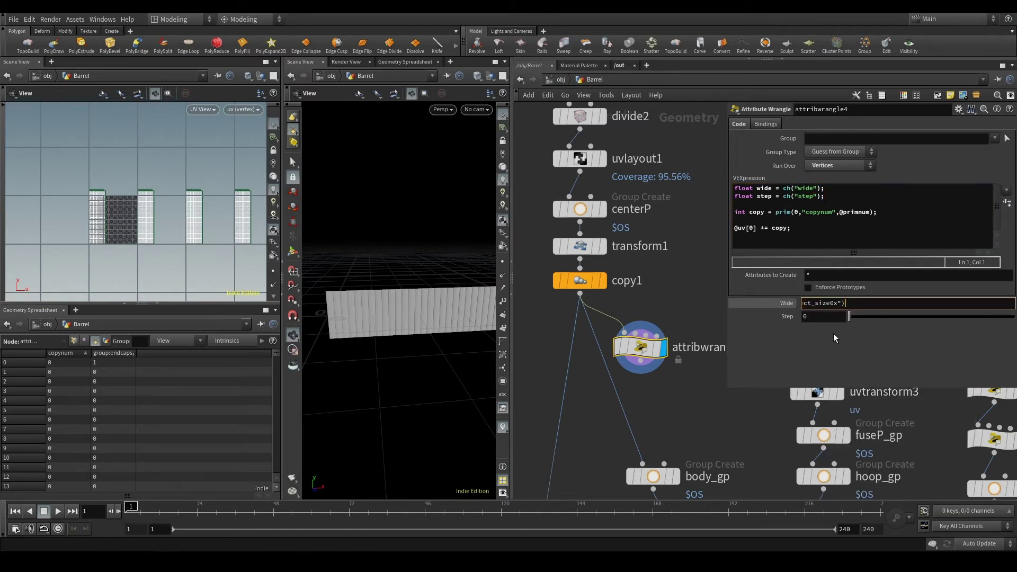
key(Return)
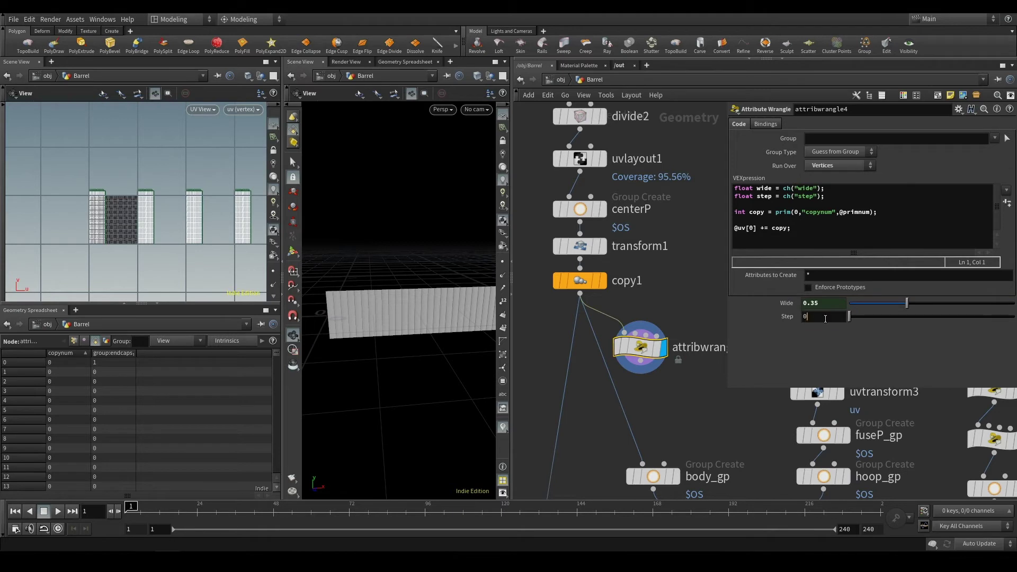
double_click(825, 317)
text(4)
key(Return)
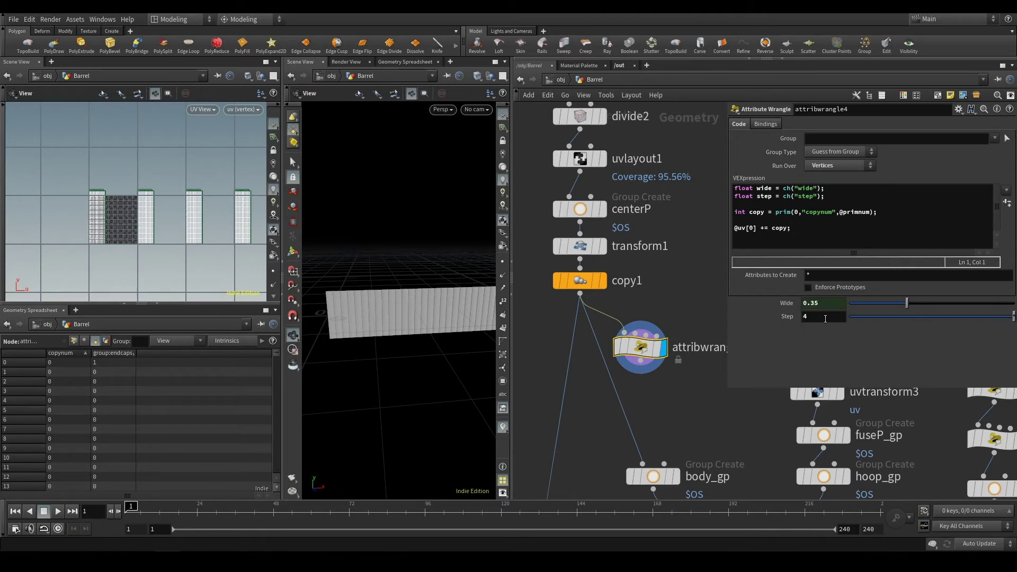
- Give the Step parameter a 1–6 range and drag it to about 2.91
click(958, 109)
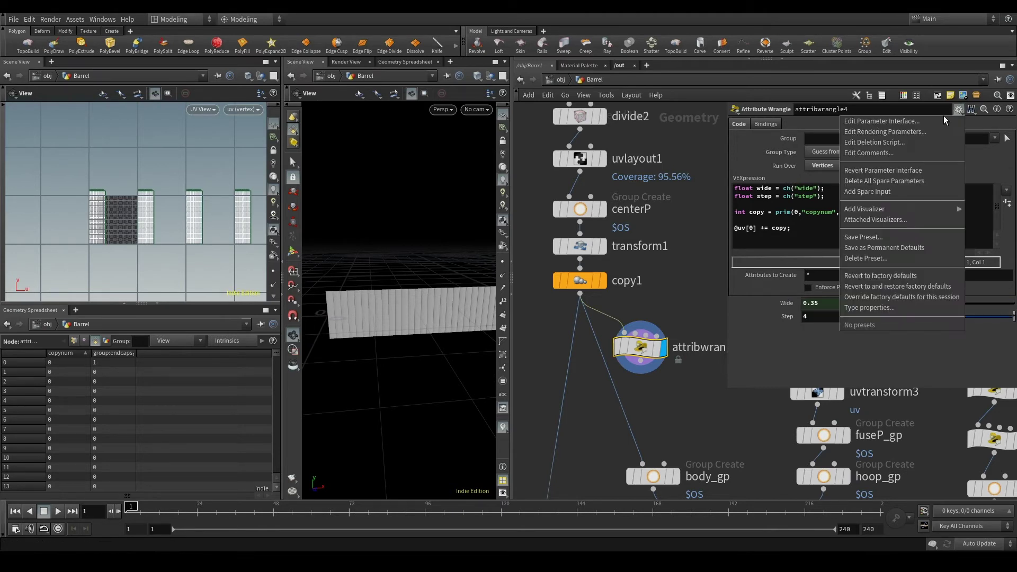
click(937, 122)
click(324, 375)
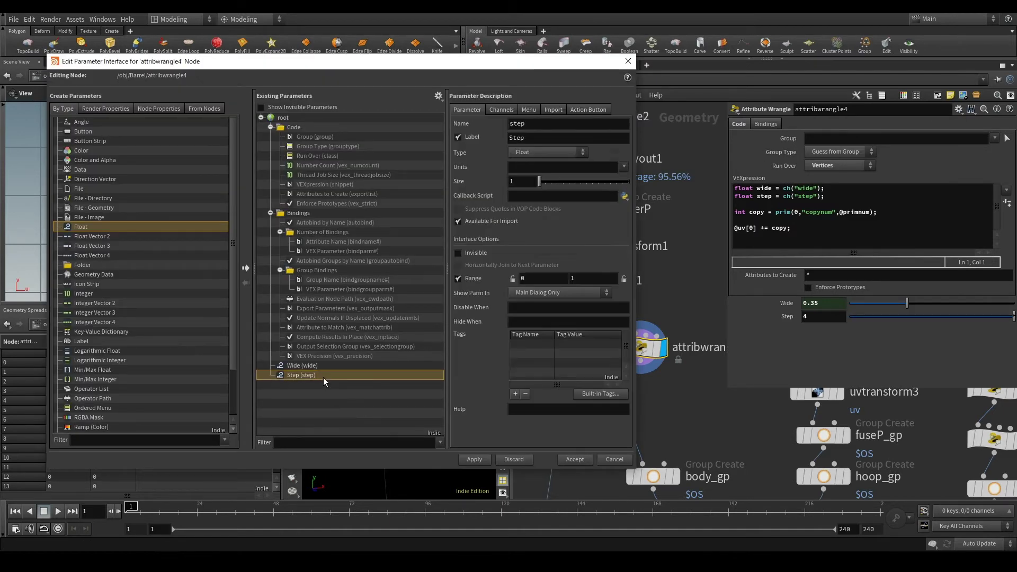
double_click(533, 278)
text(1)
double_click(593, 276)
text(6)
key(Return)
click(573, 459)
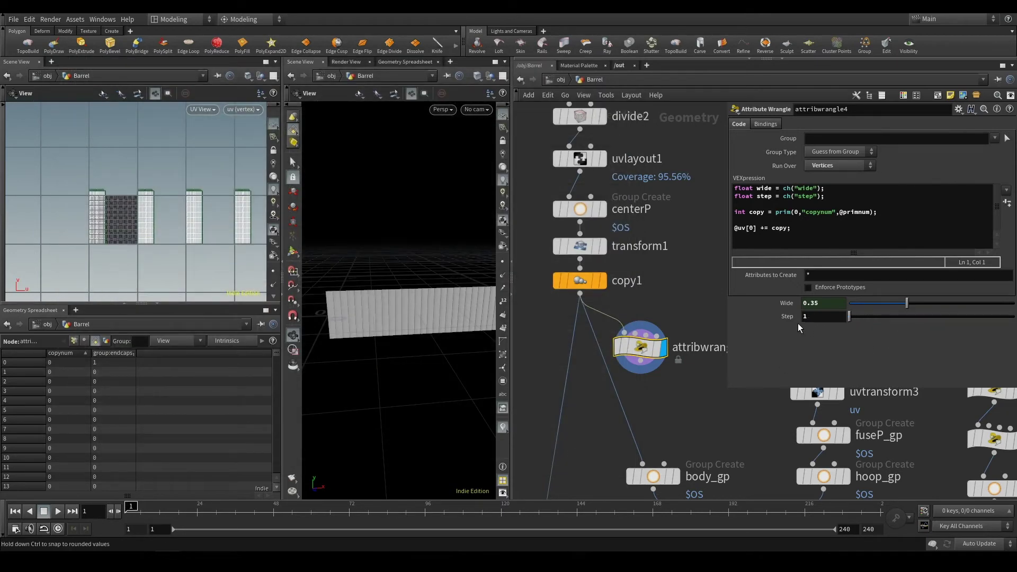
drag(948, 316, 911, 317)
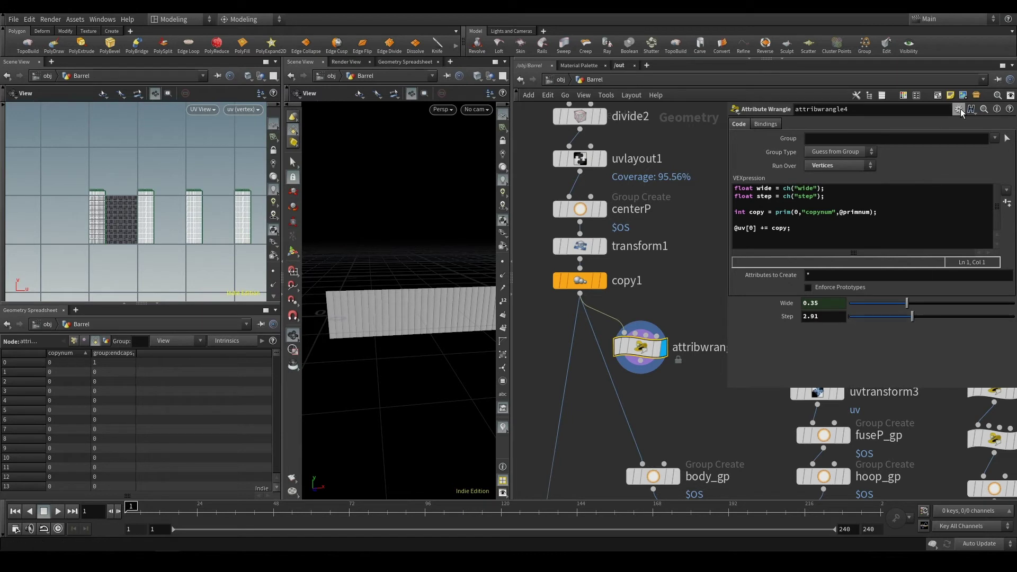
- Change the step line to int step = chi("step");
click(747, 201)
double_click(748, 198)
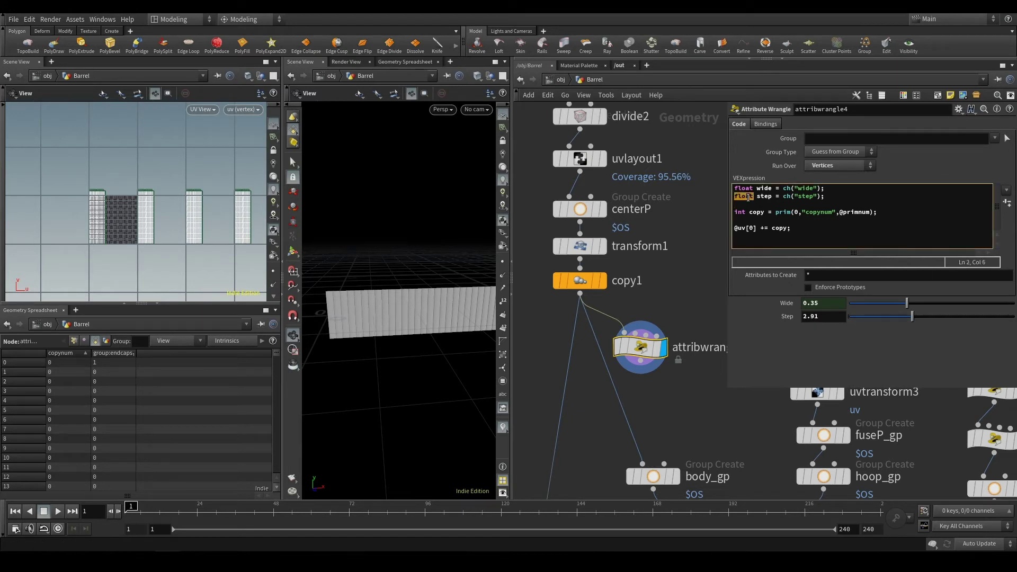
text(int)
key(Right)
key(Right)
key(Right)
text(i)
key(Right)
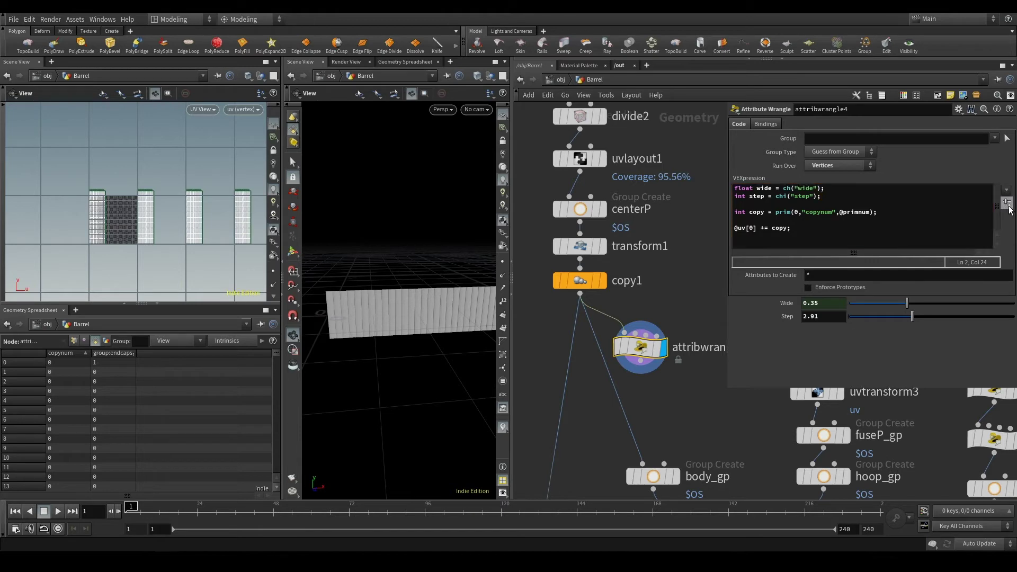
- Make Step an Integer parameter and set it to 3
click(958, 109)
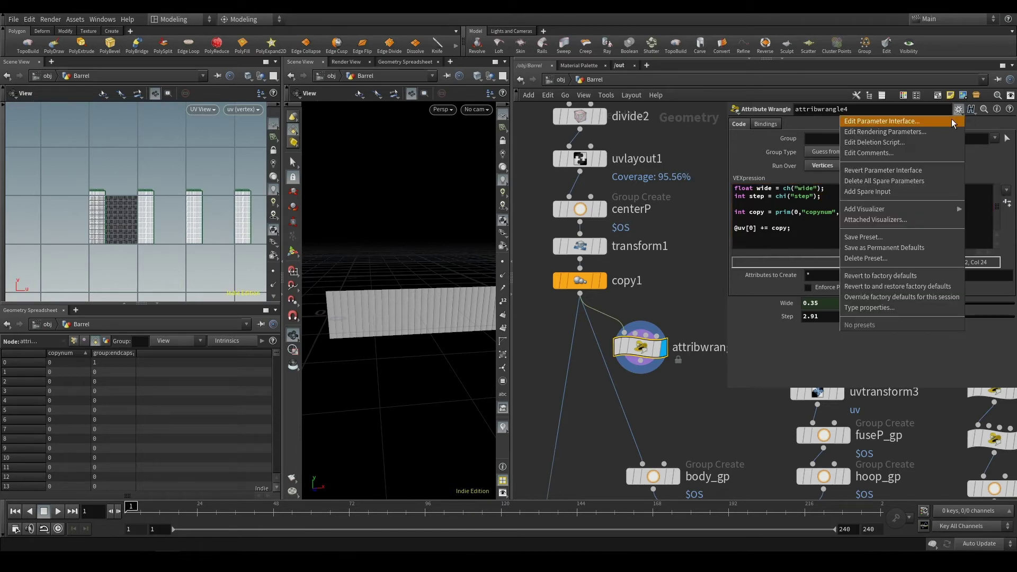
click(909, 170)
click(310, 376)
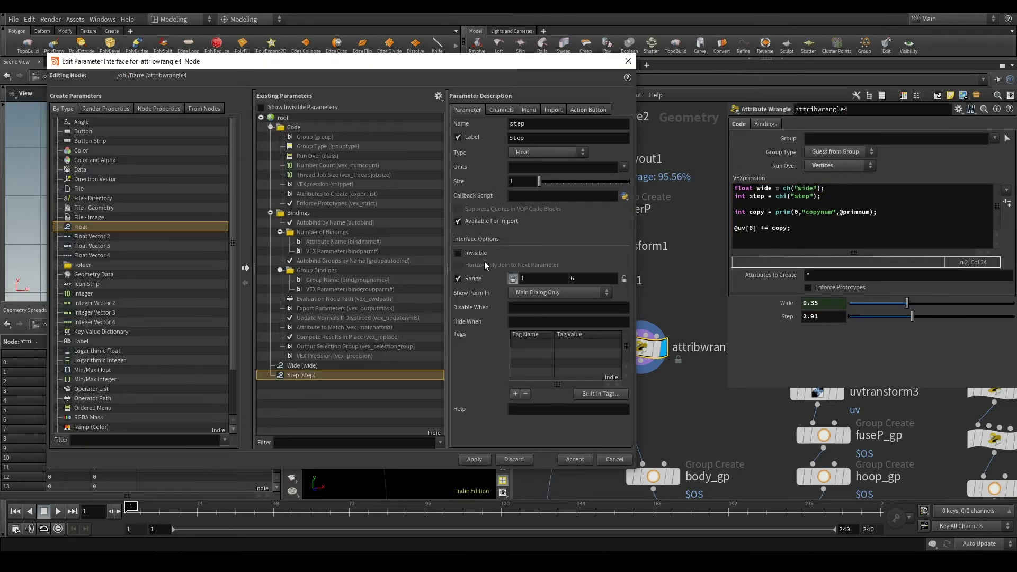
click(524, 152)
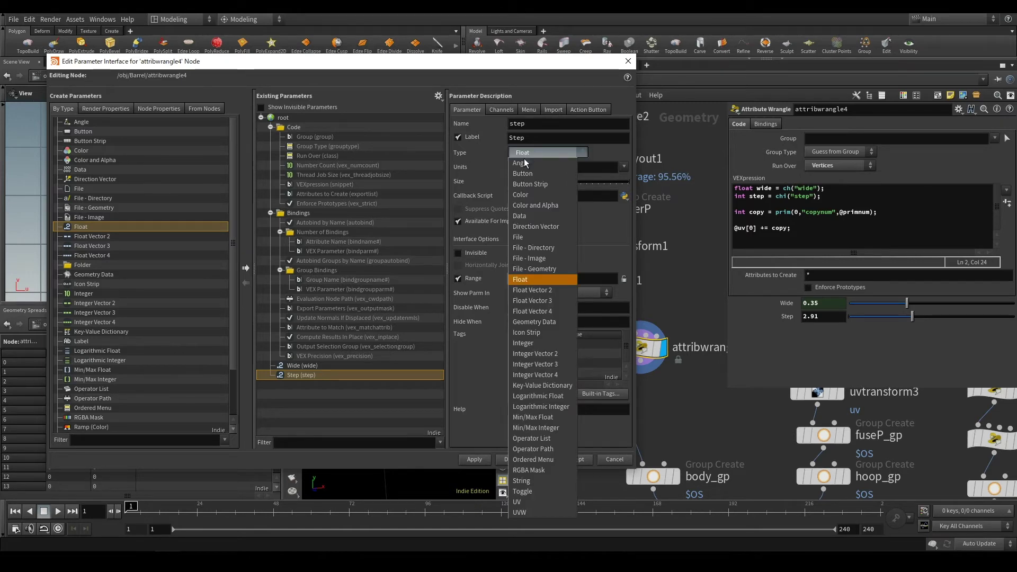
click(526, 343)
click(575, 460)
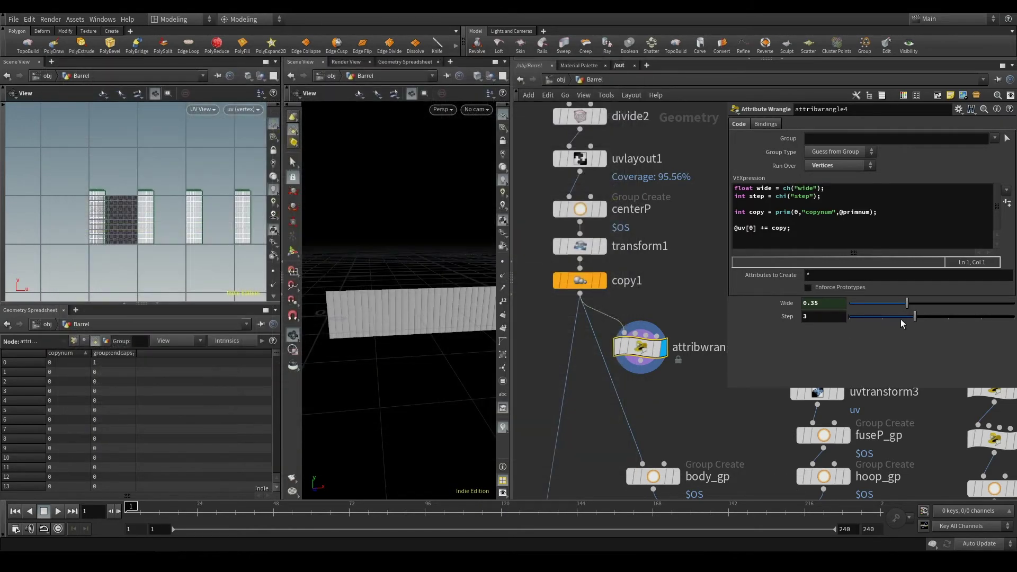
drag(857, 318, 949, 319)
click(836, 232)
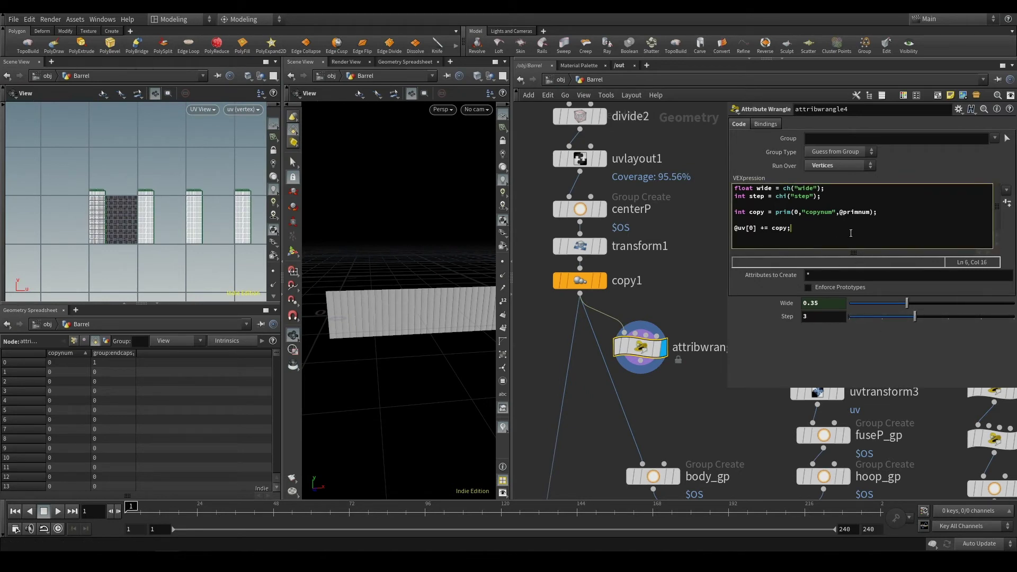
double_click(765, 188)
click(784, 228)
text(*wide)
click(789, 229)
text(%step)
key(Right)
key(Right)
key(Right)
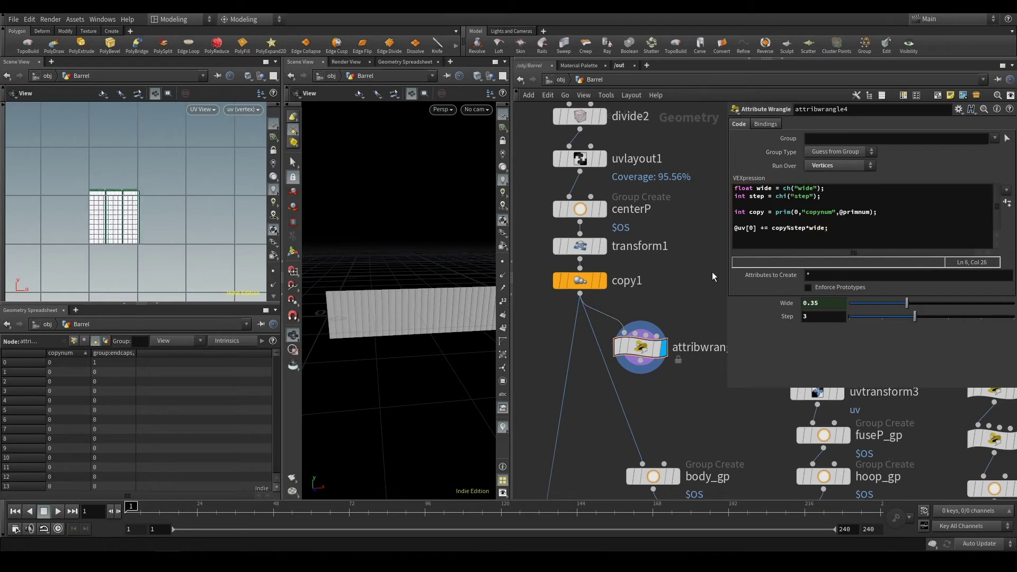
- Raise the Step slider from 3 to 4
drag(899, 321, 948, 320)
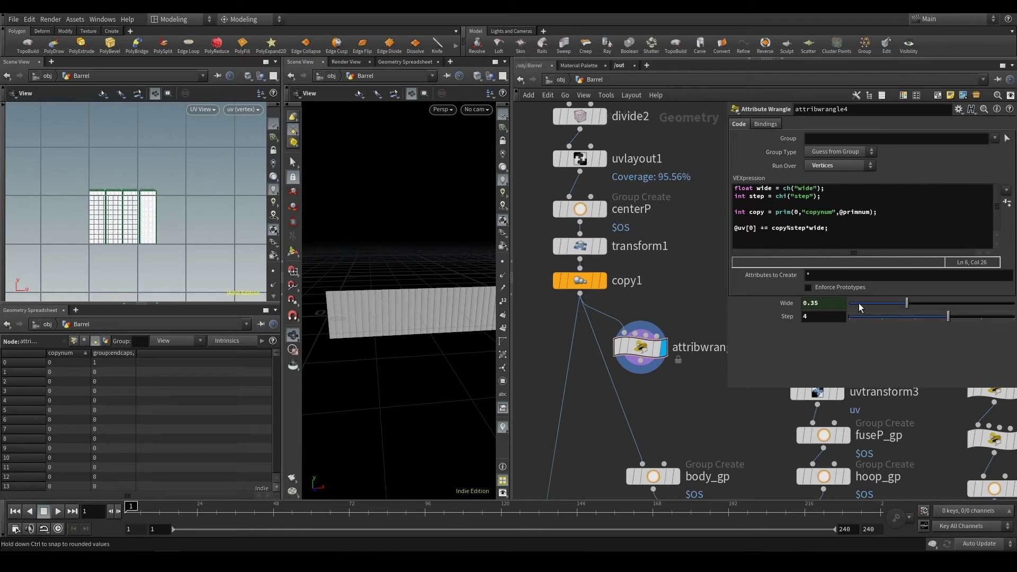
click(848, 236)
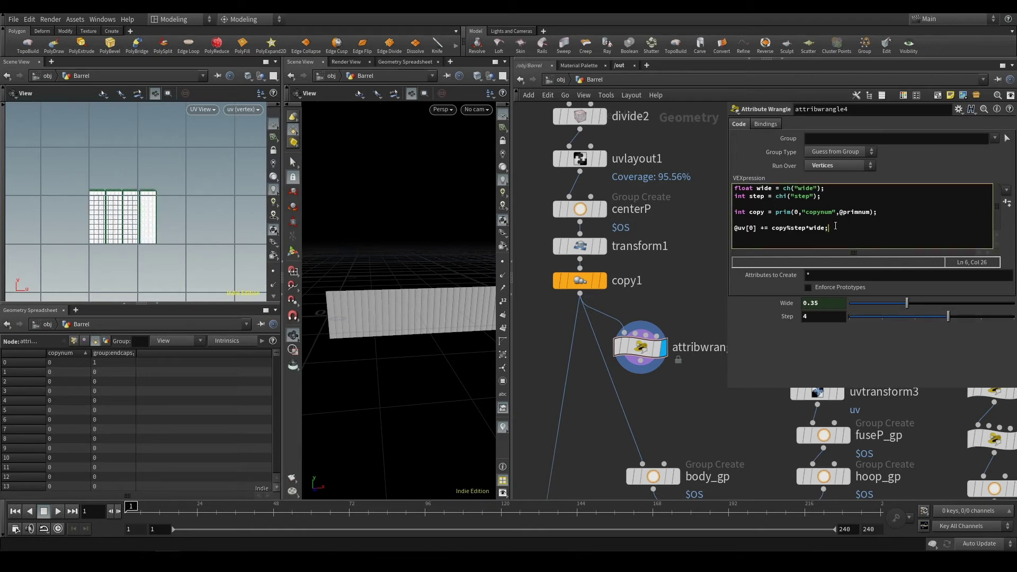
scroll(657, 285, down, 2)
- Reposition attribwrangle4 and wire its output into body_gp
scroll(650, 278, down, 2)
key(ctrl+s)
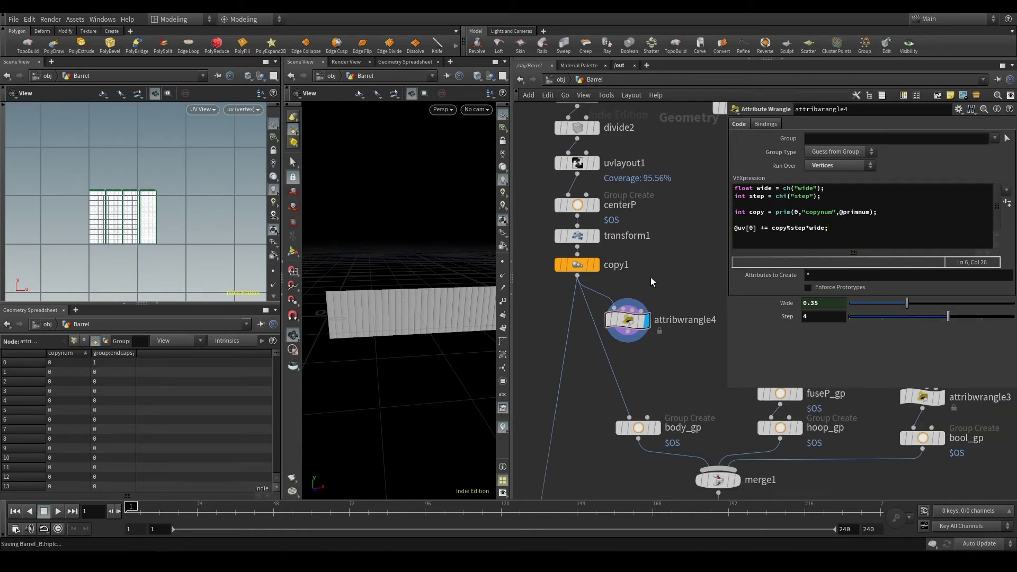
scroll(650, 275, down, 1)
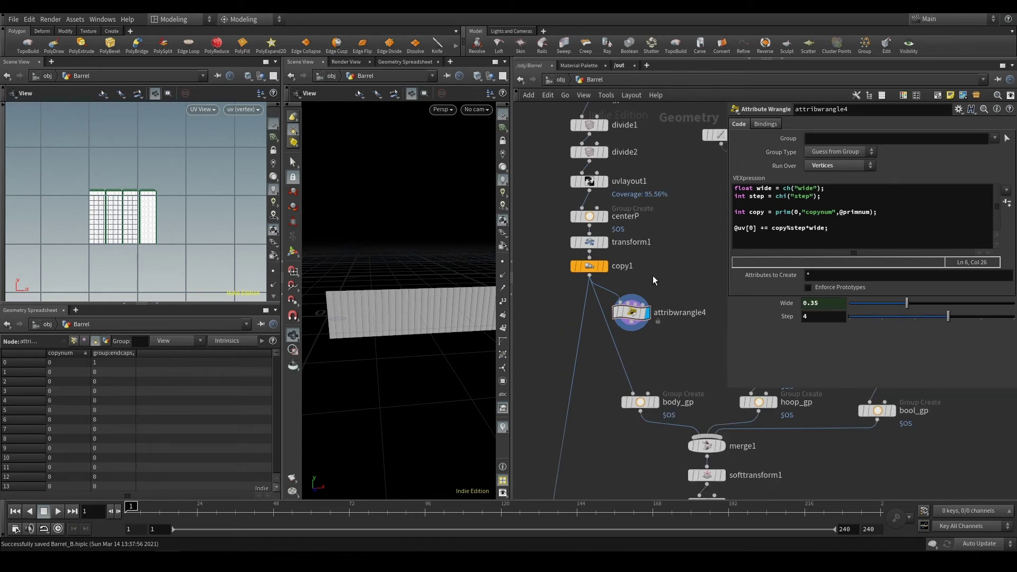
middle_drag(656, 278, 613, 241)
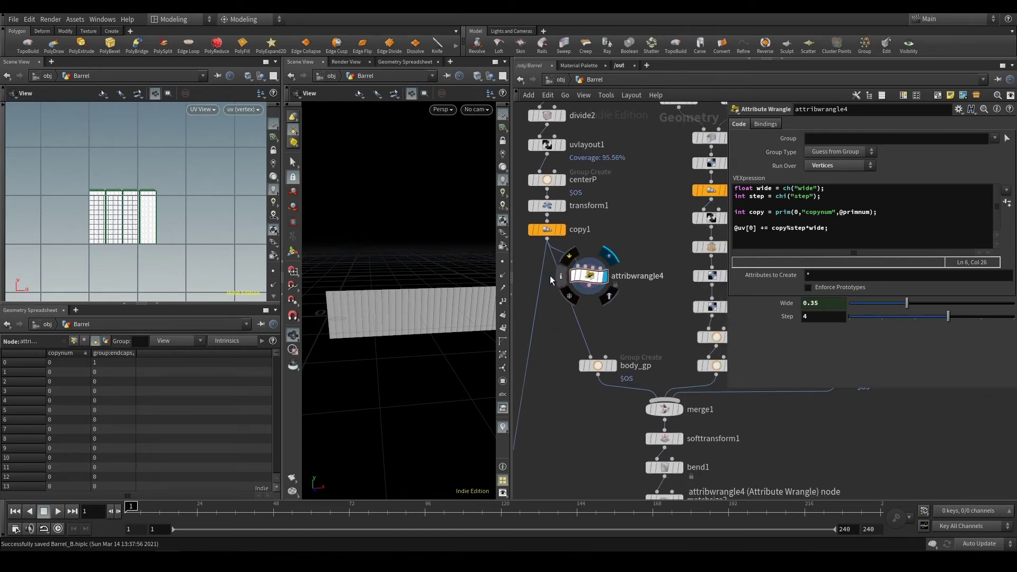
scroll(588, 282, up, 2)
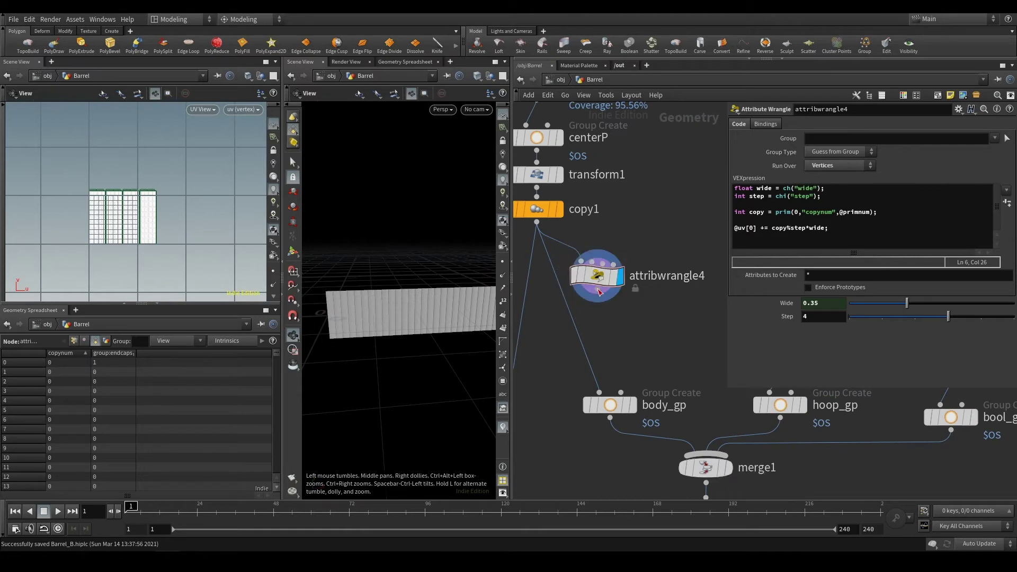
scroll(595, 299, down, 2)
drag(596, 294, 552, 286)
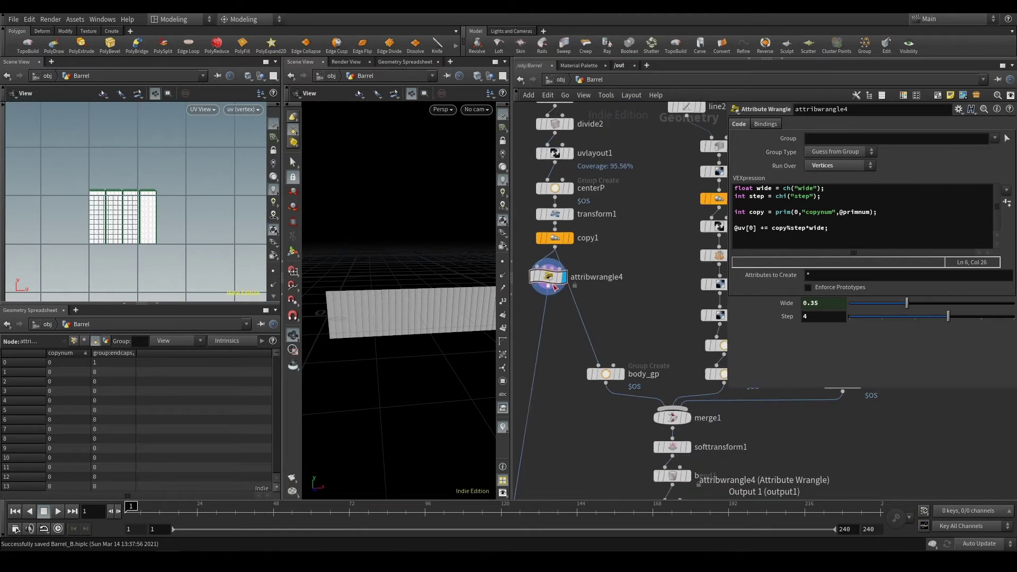
click(552, 286)
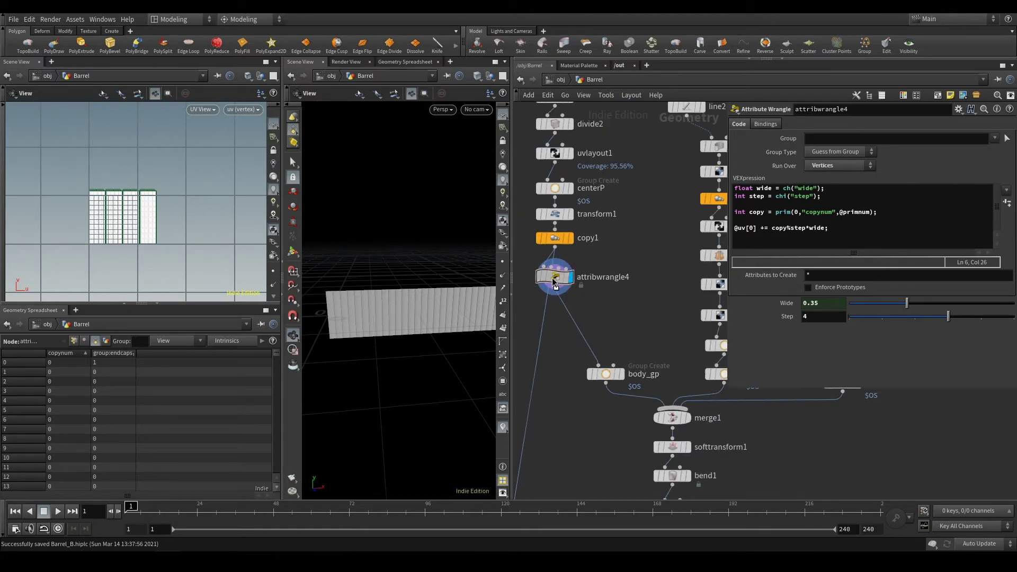
click(604, 369)
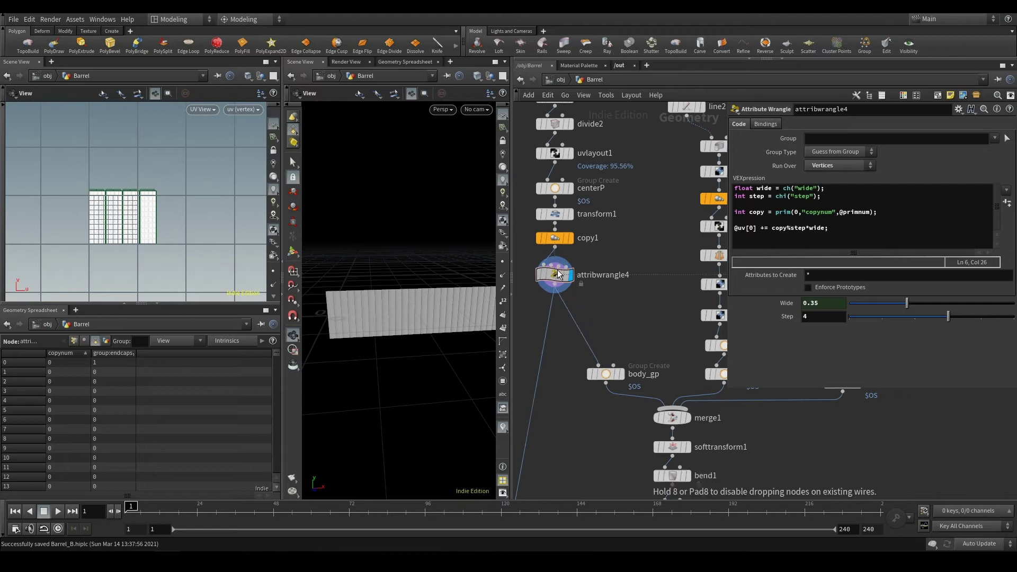
- Display the body_gp result and save Barrel_B.hiplc
scroll(601, 297, down, 2)
click(594, 302)
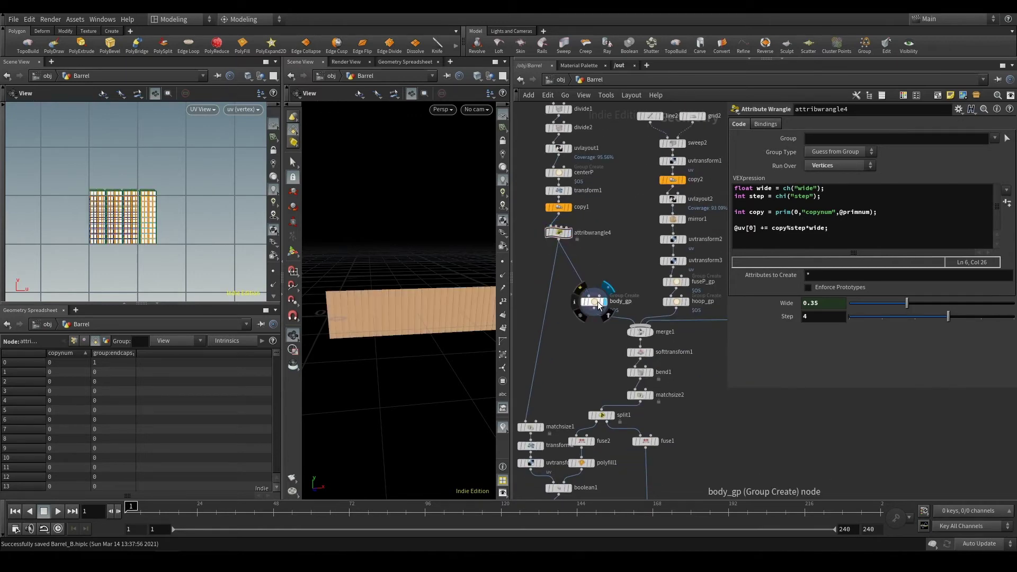
scroll(583, 271, down, 2)
scroll(583, 268, down, 2)
shift+drag(572, 253, 575, 278)
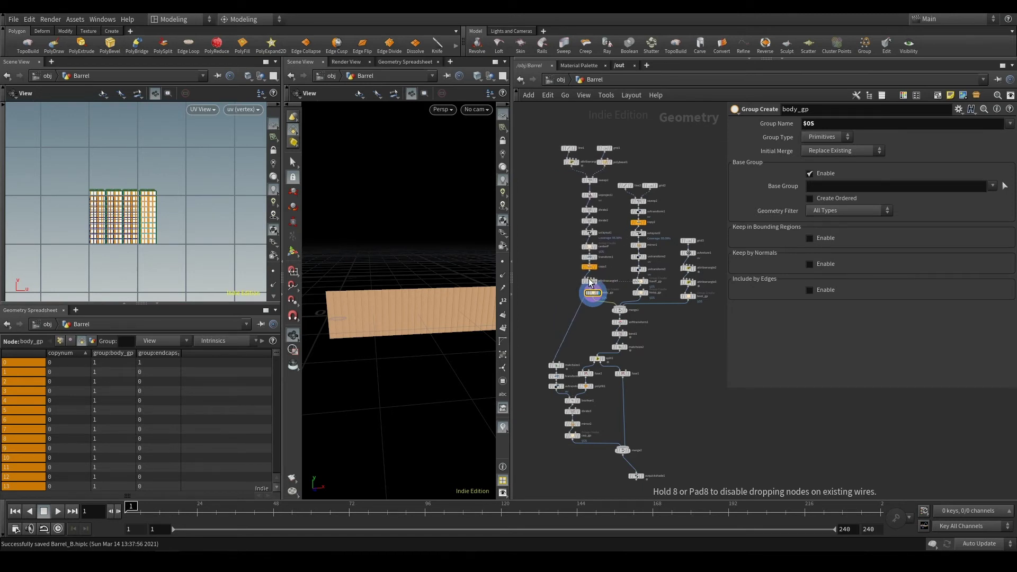
key(ctrl+s)
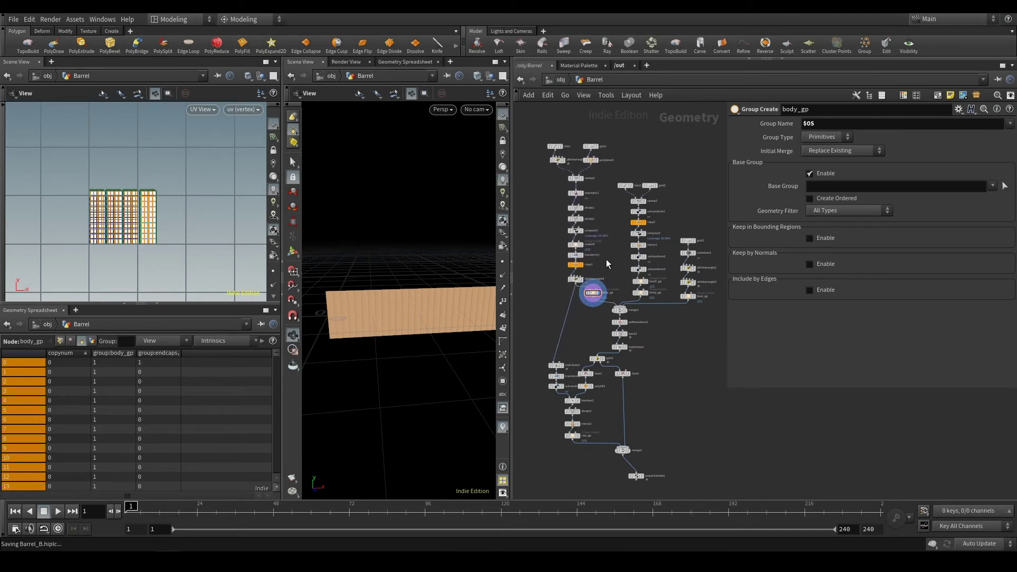
- Display hoop_gp, then bool_gp, then merge2 to show the whole barrel
scroll(609, 265, up, 3)
click(640, 266)
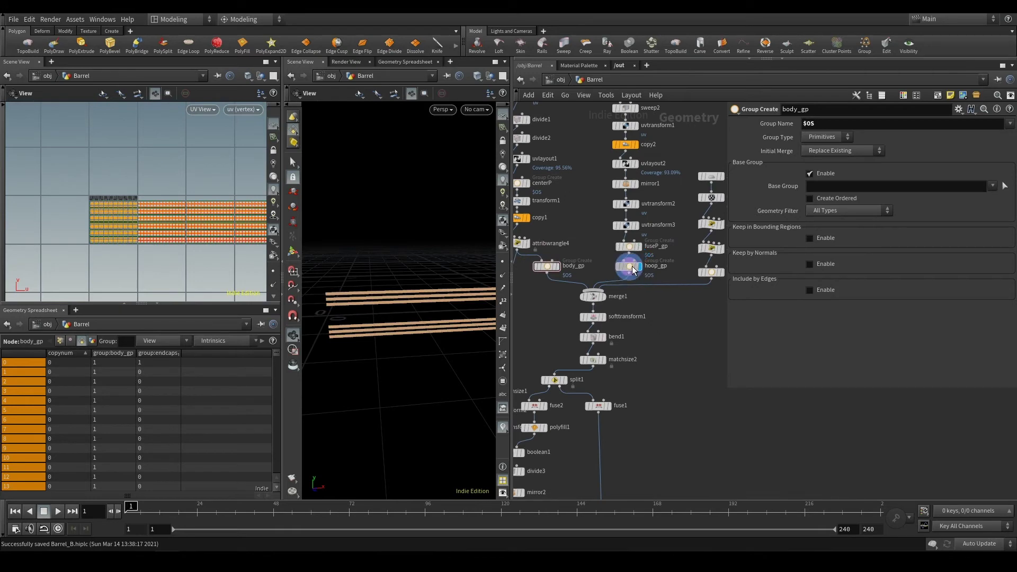
middle_drag(718, 275, 631, 273)
click(632, 272)
scroll(567, 358, down, 3)
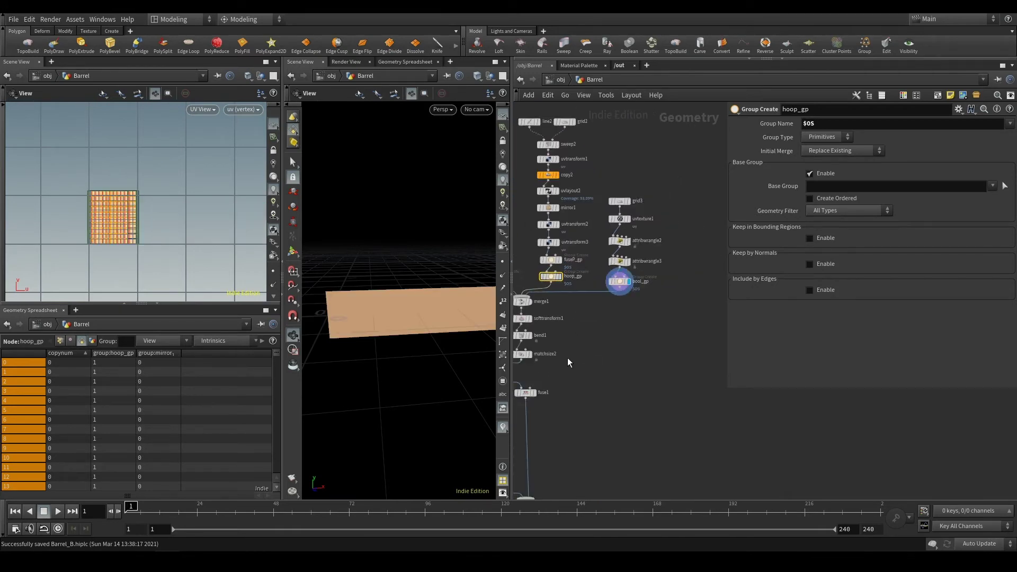
scroll(662, 287, down, 2)
scroll(635, 360, up, 2)
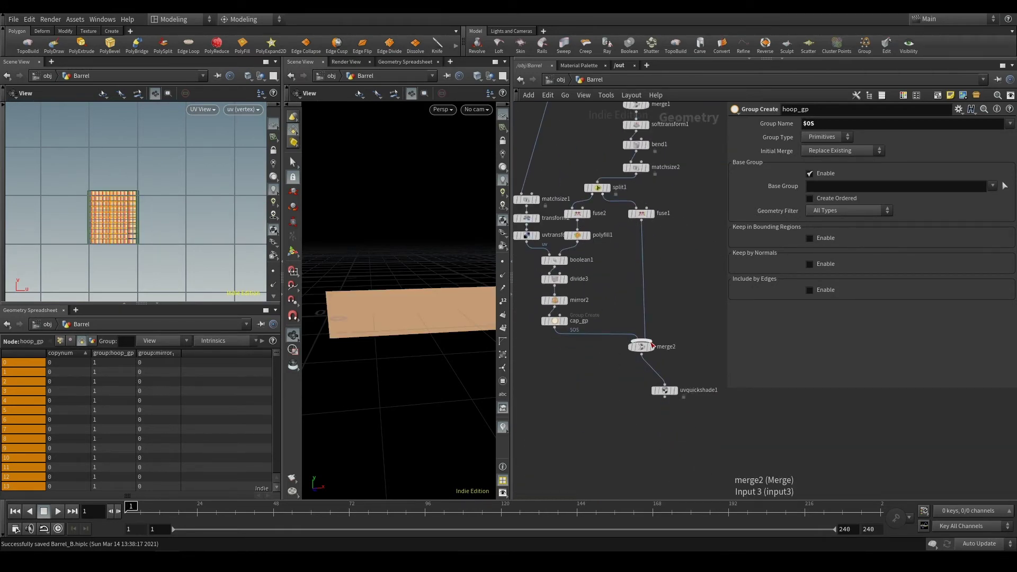
click(648, 347)
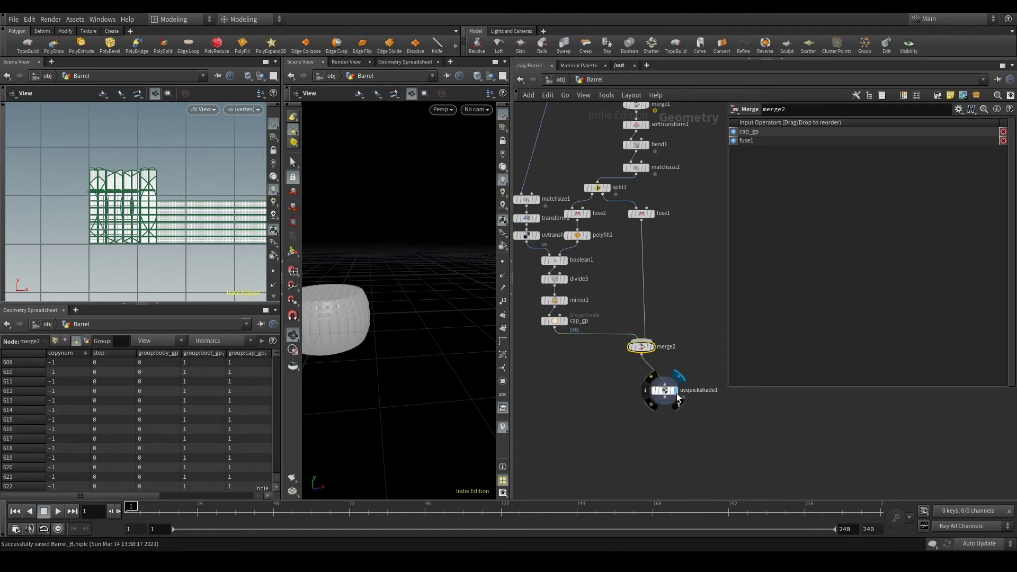
- Display uvquickshade1 and orbit to inspect the checker UVs on the barrel
click(666, 390)
scroll(397, 303, up, 2)
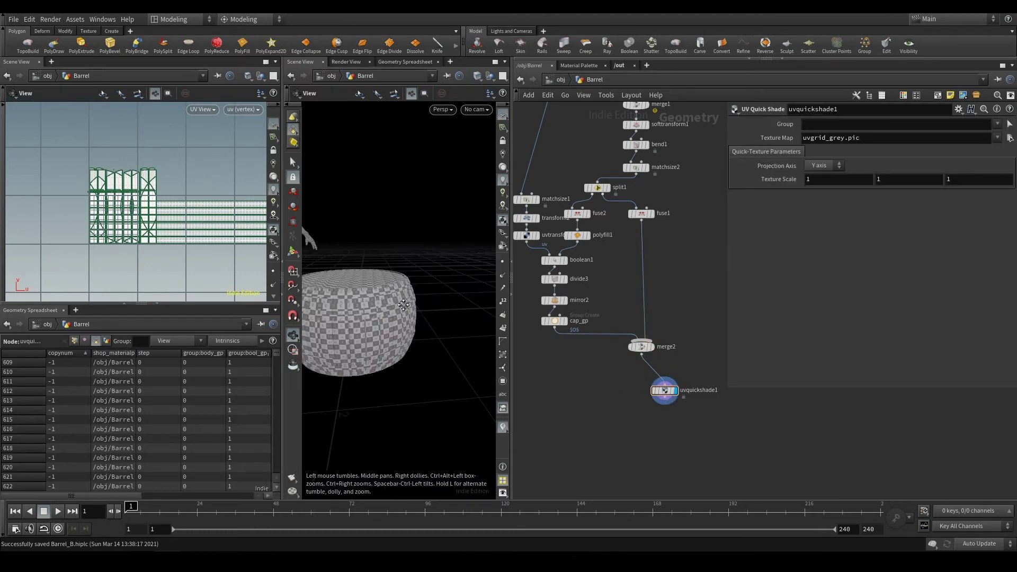
scroll(418, 315, up, 2)
scroll(426, 322, up, 3)
mouse_move(416, 318)
mouse_down()
mouse_move(415, 345)
mouse_move(414, 301)
mouse_up()
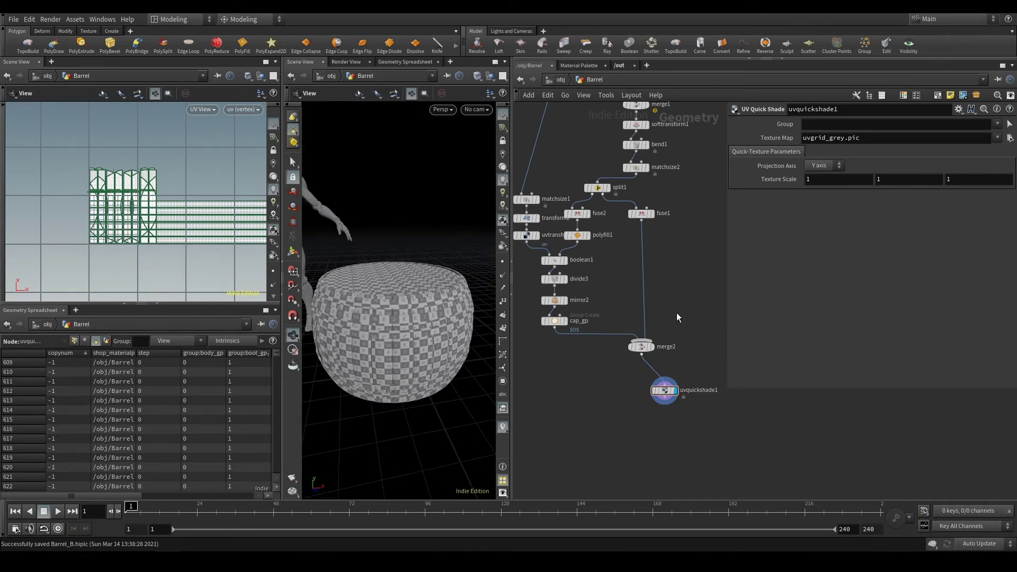
scroll(676, 319, down, 1)
- Set copy1's stave ring Radius to 0.4, widen the viewport, and save
middle_drag(676, 300, 670, 341)
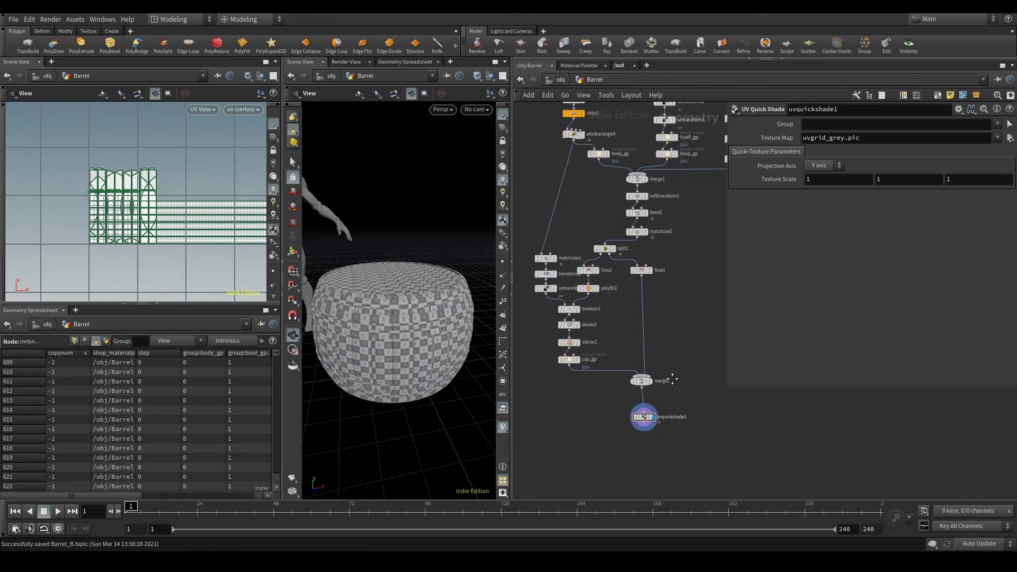
middle_drag(605, 230, 588, 299)
click(582, 224)
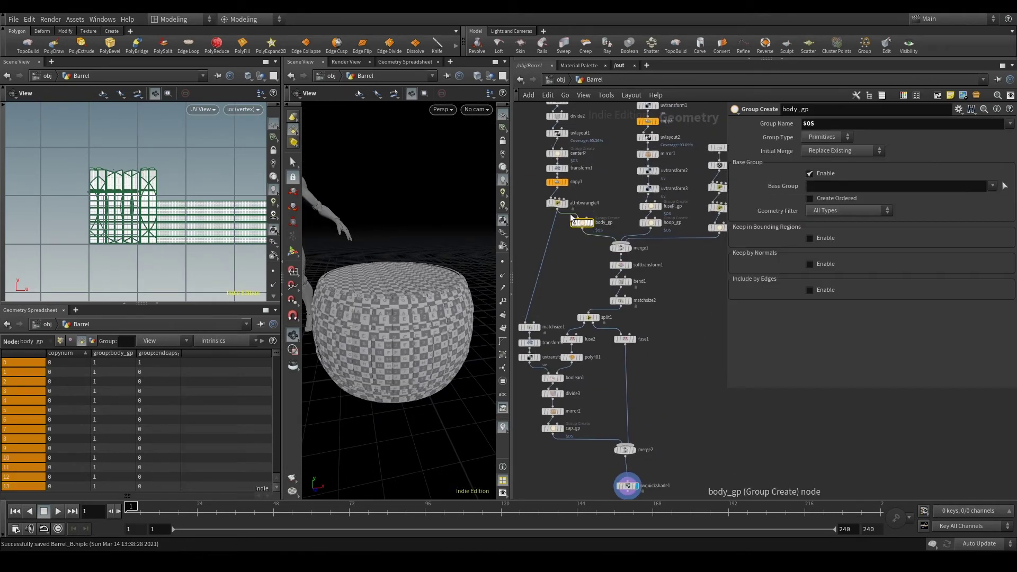
click(557, 182)
mouse_move(934, 294)
mouse_down()
mouse_move(840, 294)
mouse_move(864, 292)
mouse_up()
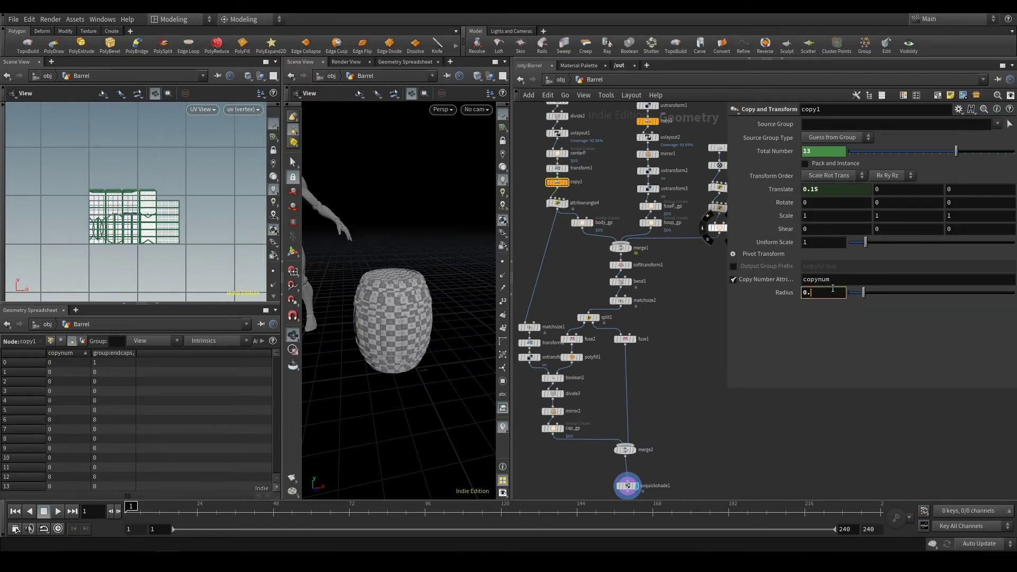
text(4)
key(Return)
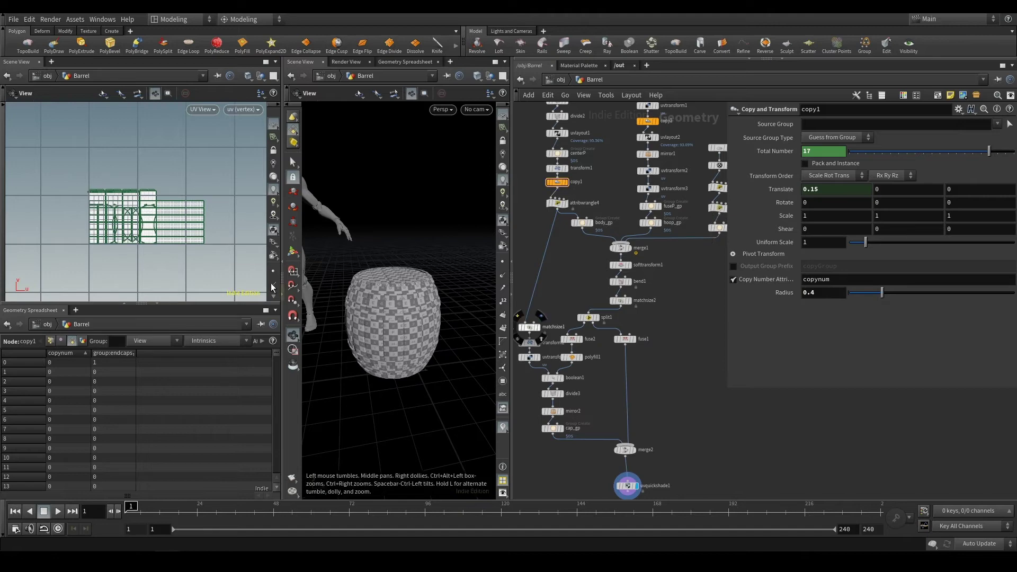
drag(283, 279, 167, 279)
mouse_move(317, 276)
mouse_down()
mouse_move(369, 276)
mouse_move(359, 344)
mouse_move(354, 281)
mouse_up()
key(ctrl+s)
- Move uvquickshade1 beside merge2 and display merge2 without the checker
middle_drag(682, 424, 631, 340)
scroll(598, 349, up, 1)
scroll(597, 348, up, 2)
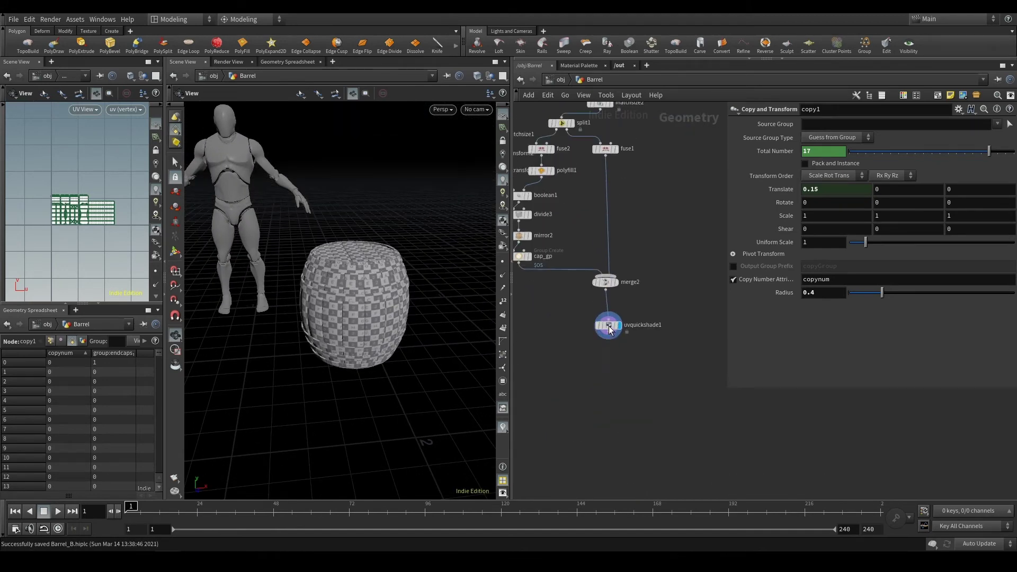
drag(606, 324, 684, 301)
click(615, 272)
mouse_move(350, 318)
mouse_down()
mouse_move(408, 308)
mouse_move(347, 305)
mouse_move(363, 286)
mouse_move(372, 357)
mouse_move(487, 344)
mouse_up()
mouse_move(691, 299)
middle_down()
mouse_move(608, 370)
mouse_move(575, 352)
middle_up()
scroll(609, 370, down, 3)
key(Tab)
- Add a sphere1 node, display it as a Polygon Mesh, and view in wireframe
text(s)
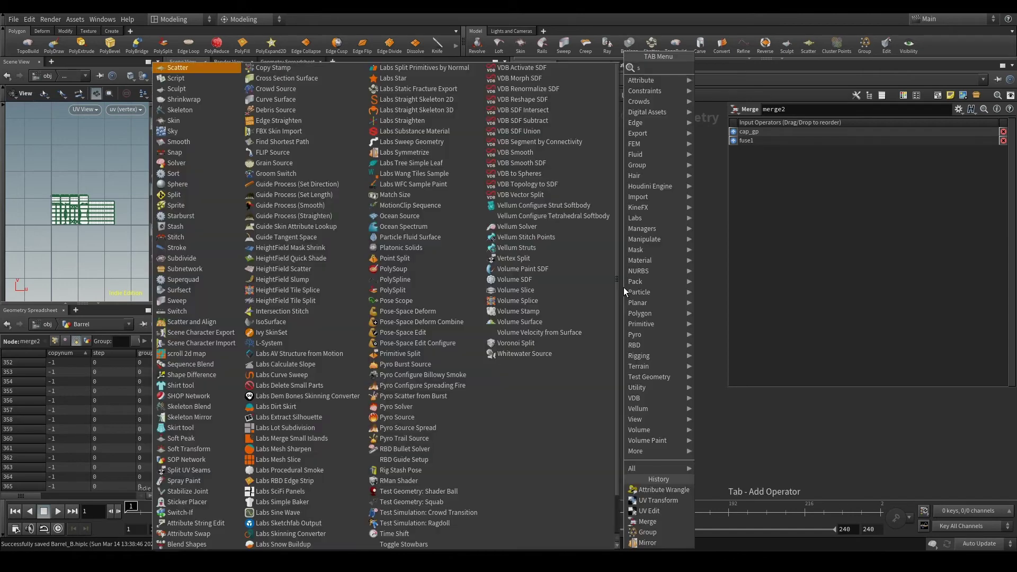
text(phere)
key(Return)
scroll(624, 287, up, 3)
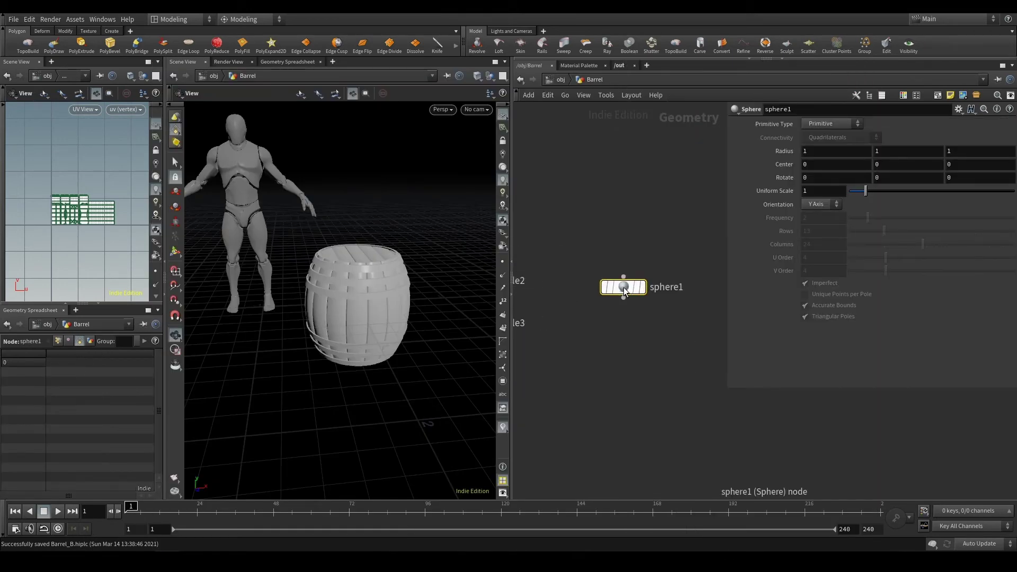
click(642, 287)
click(831, 123)
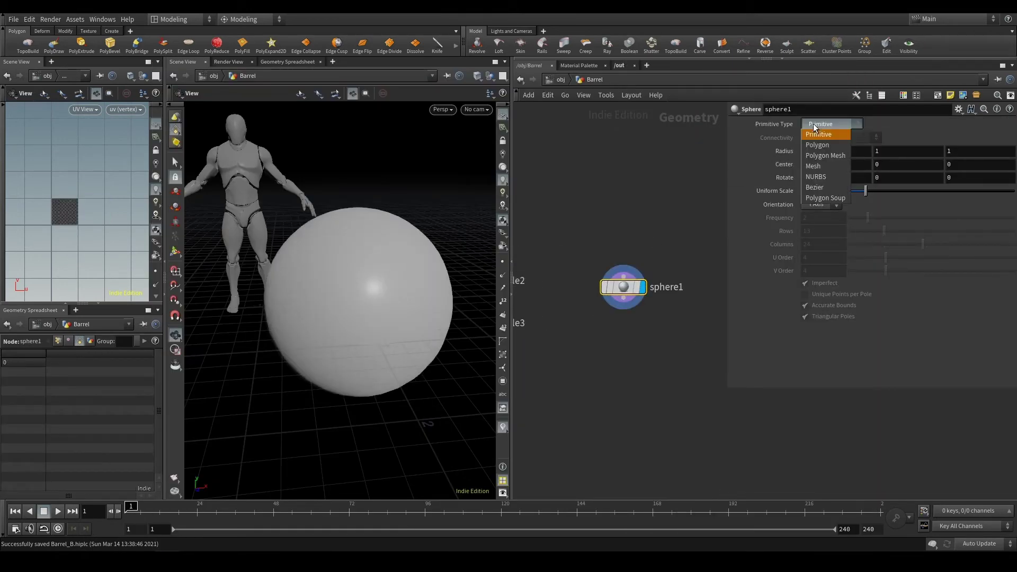
click(822, 146)
mouse_move(376, 264)
mouse_down()
mouse_move(366, 267)
mouse_move(393, 287)
mouse_up()
key(w)
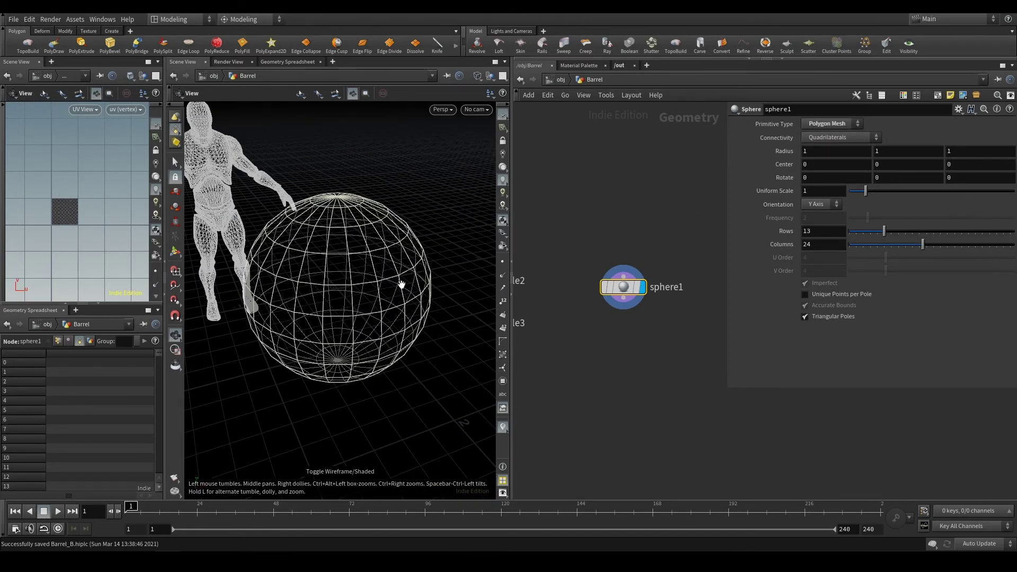
- Reduce the sphere to 7 rows and 6 columns
drag(883, 232, 862, 237)
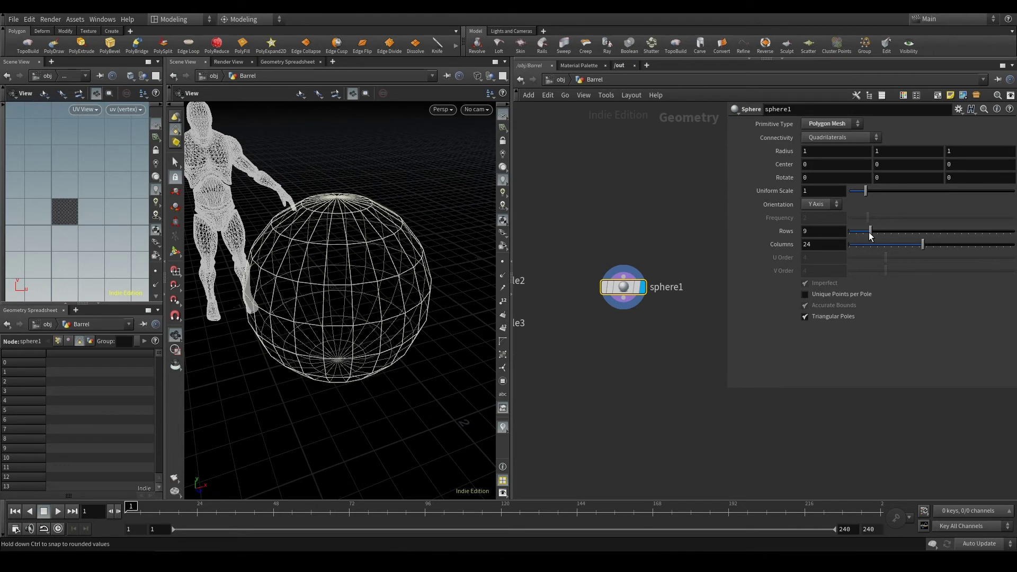
double_click(840, 232)
text(7)
key(Return)
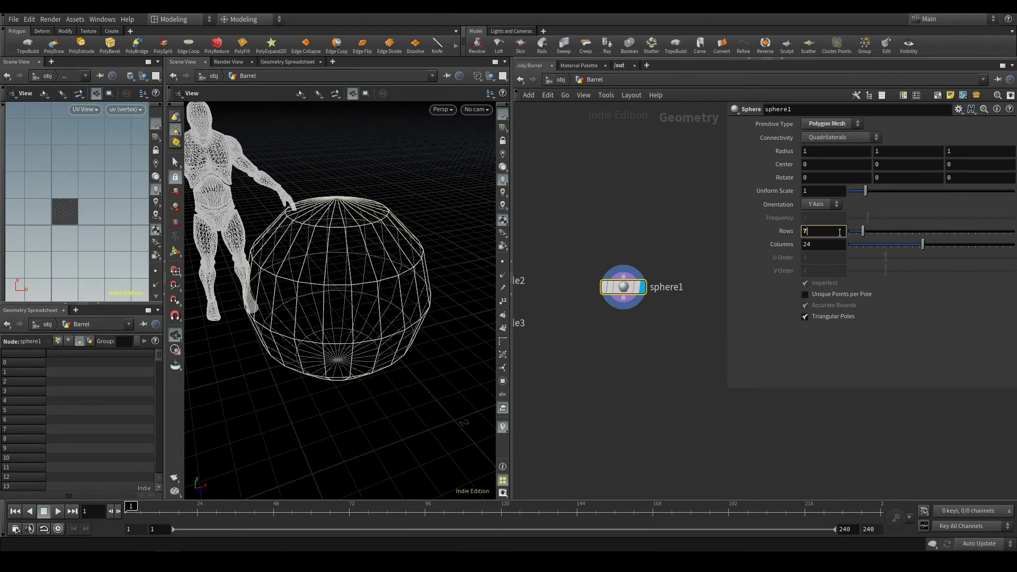
drag(922, 251, 870, 252)
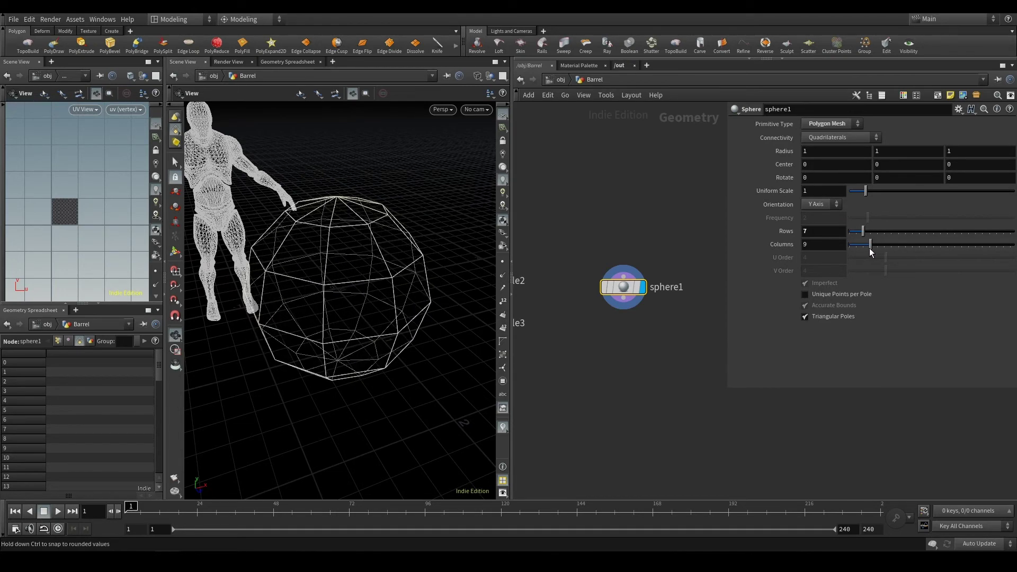
text(6)
key(Return)
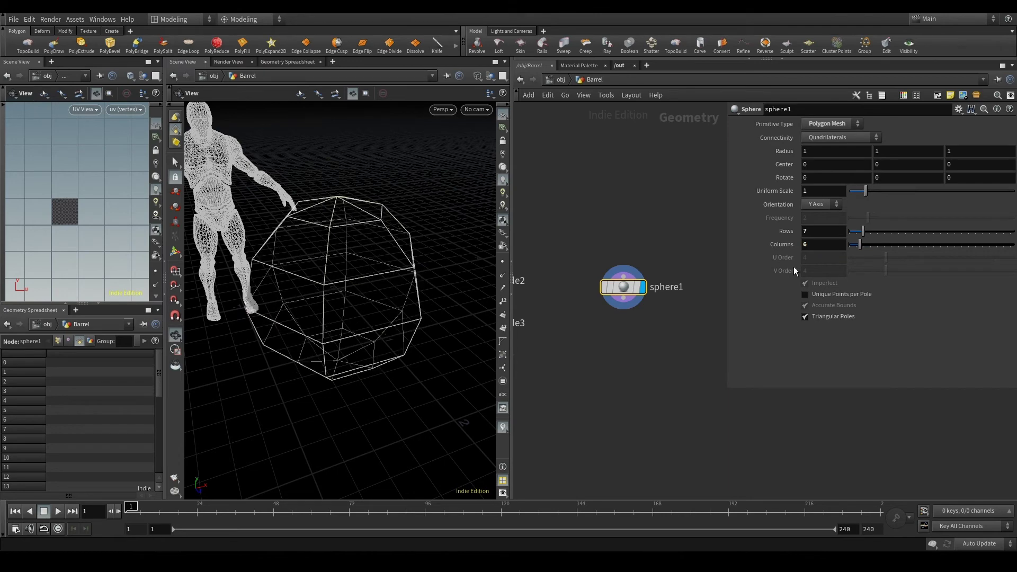
key(Return)
- Set the sphere's Orientation to Z Axis instead of rotating it manually
mouse_move(366, 317)
mouse_down()
mouse_move(347, 292)
mouse_move(347, 329)
mouse_up()
key(ctrl+z)
click(830, 206)
click(817, 238)
alt+drag(422, 307, 402, 304)
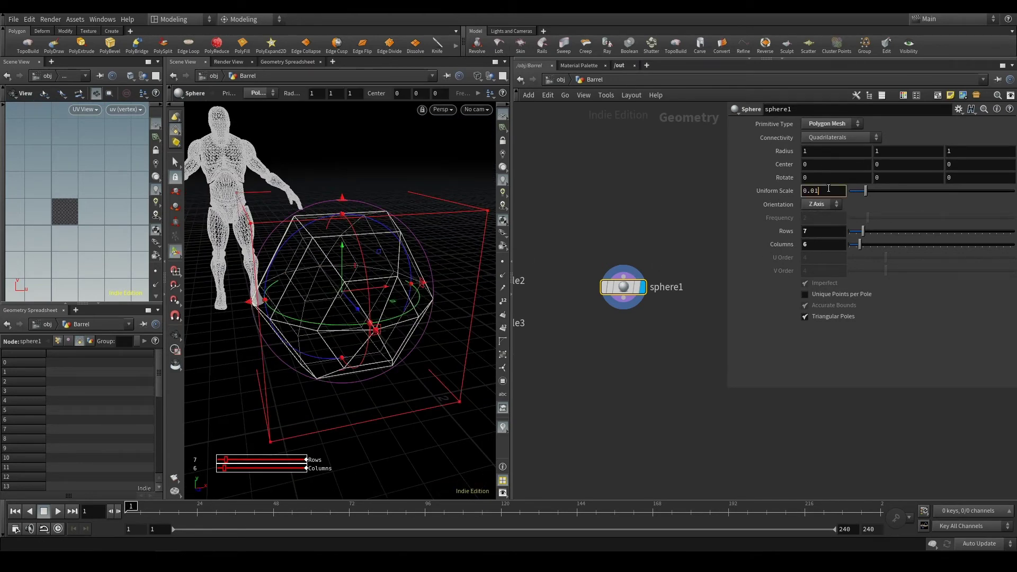
- Set sphere1's uniform scale to 0.01 and frame the tiny sphere
key(Return)
key(Escape)
scroll(355, 293, up, 3)
key(f)
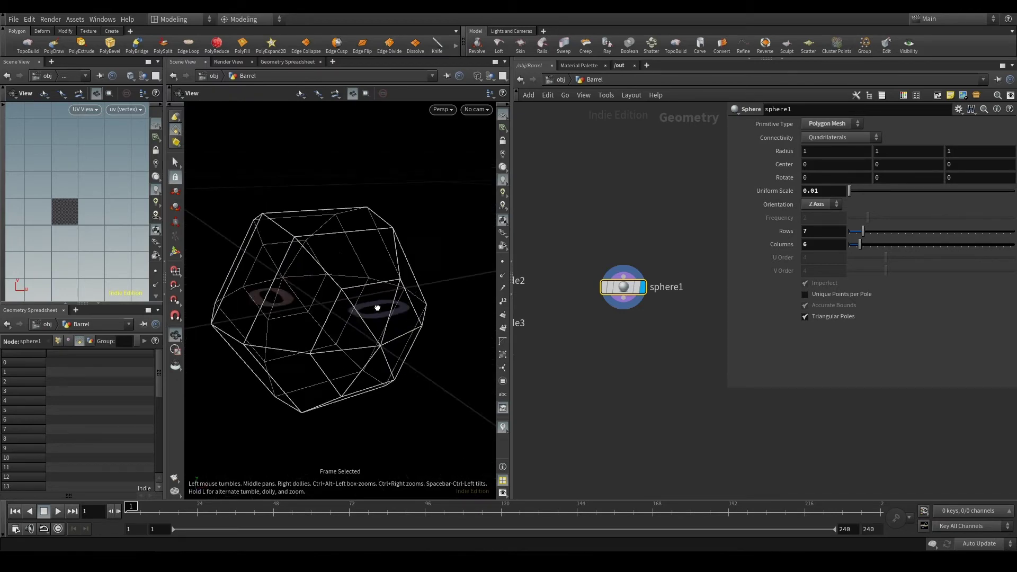
drag(377, 308, 350, 296)
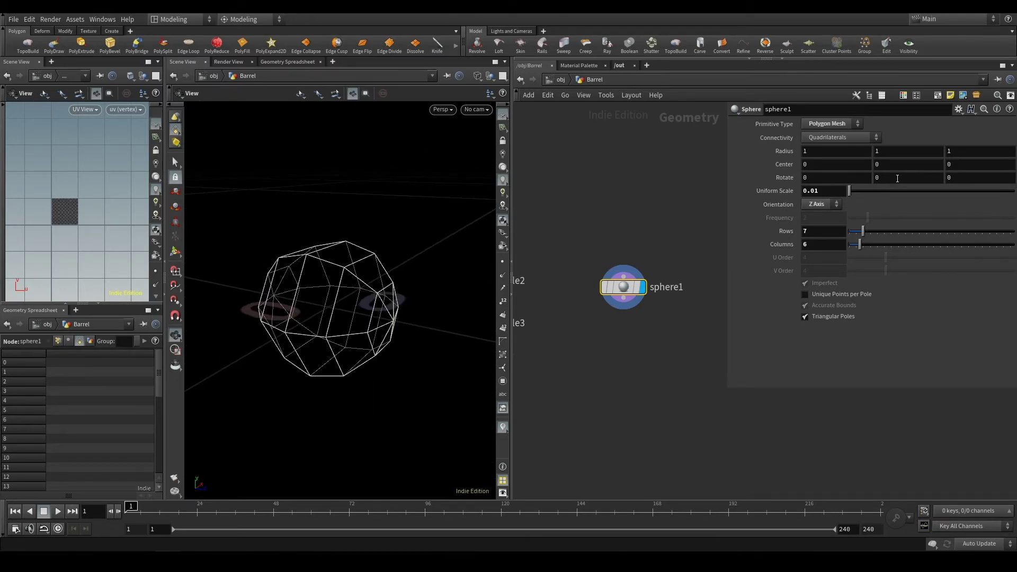
- Keep sphere1's center Y at 0, flatten it to radius 1, 1, 0.5, and view it shaded
text(-0.2)
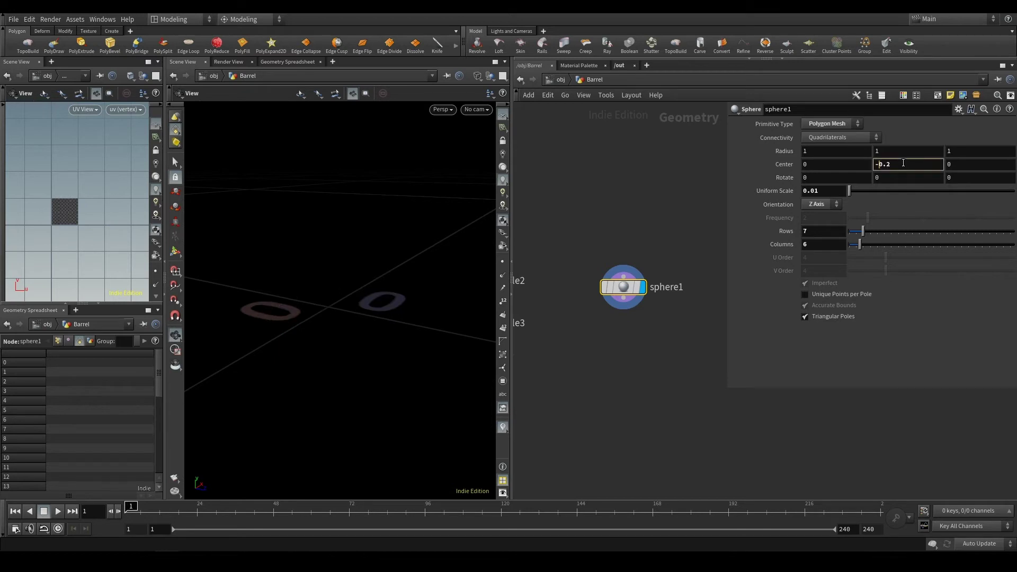
click(904, 165)
key(Return)
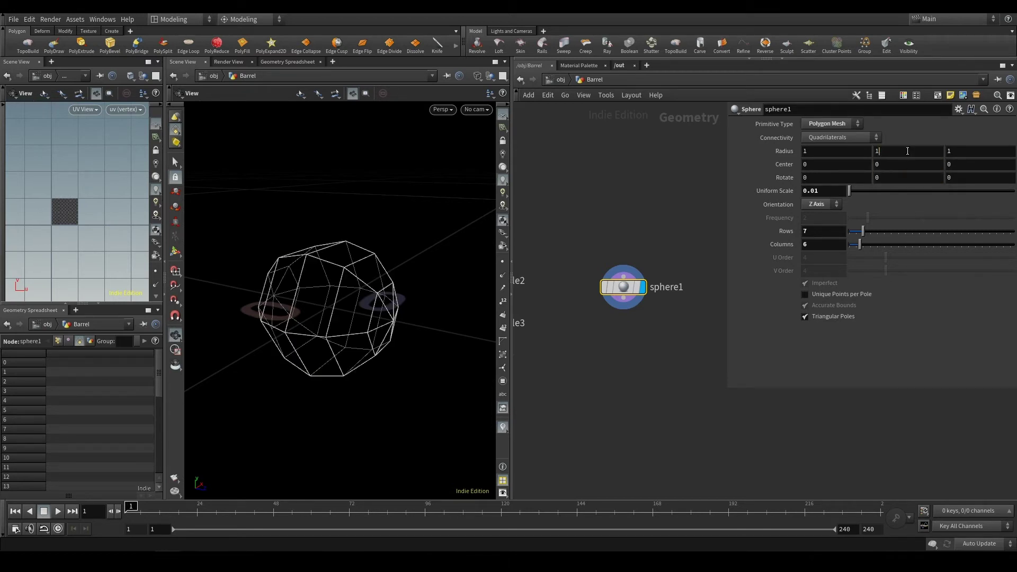
text(0.5)
key(Return)
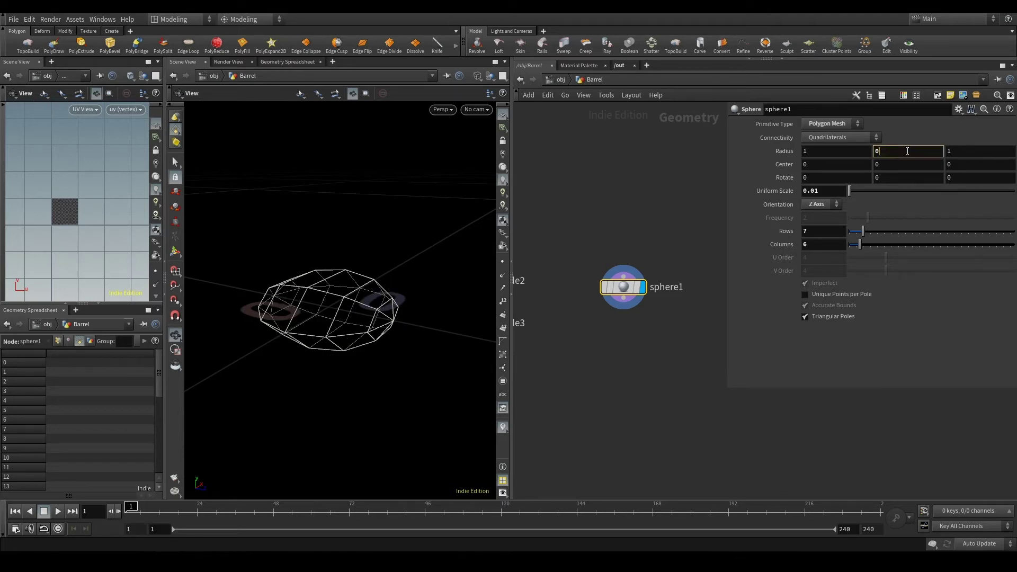
click(983, 153)
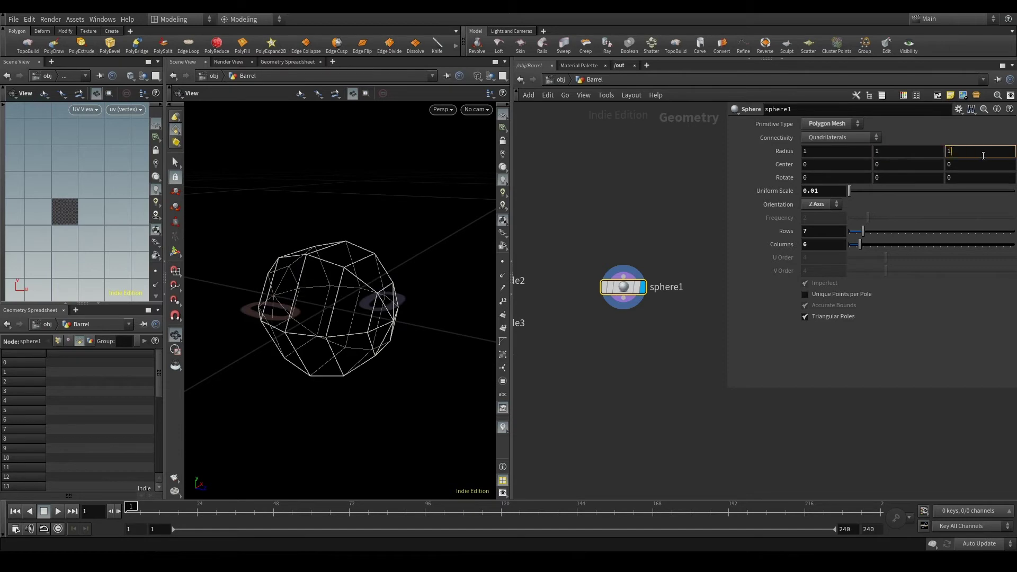
text(0.5)
key(Return)
mouse_move(293, 267)
mouse_down()
mouse_move(291, 253)
mouse_move(366, 289)
mouse_up()
key(w)
key(Tab)
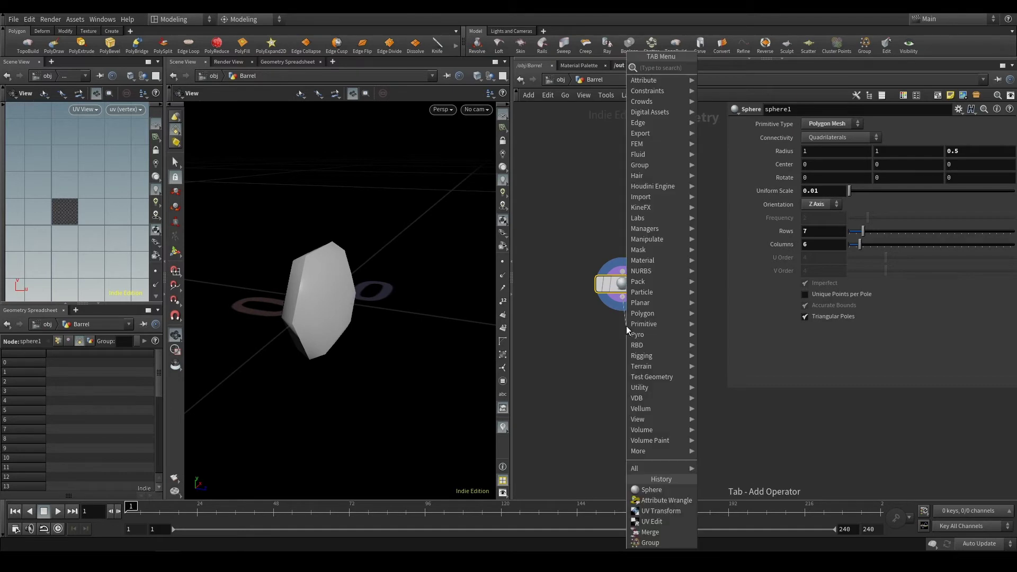
- Add clip1 below sphere1 with clip direction 0, 0, 1
text(clip)
key(Return)
click(626, 337)
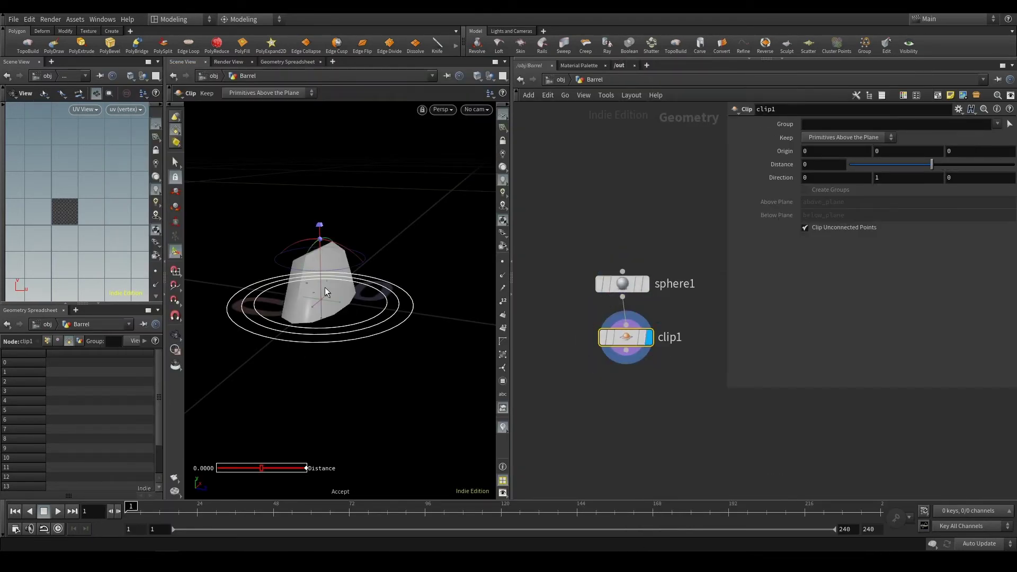
key(Return)
mouse_move(333, 258)
mouse_down()
mouse_move(363, 344)
mouse_move(352, 351)
mouse_up()
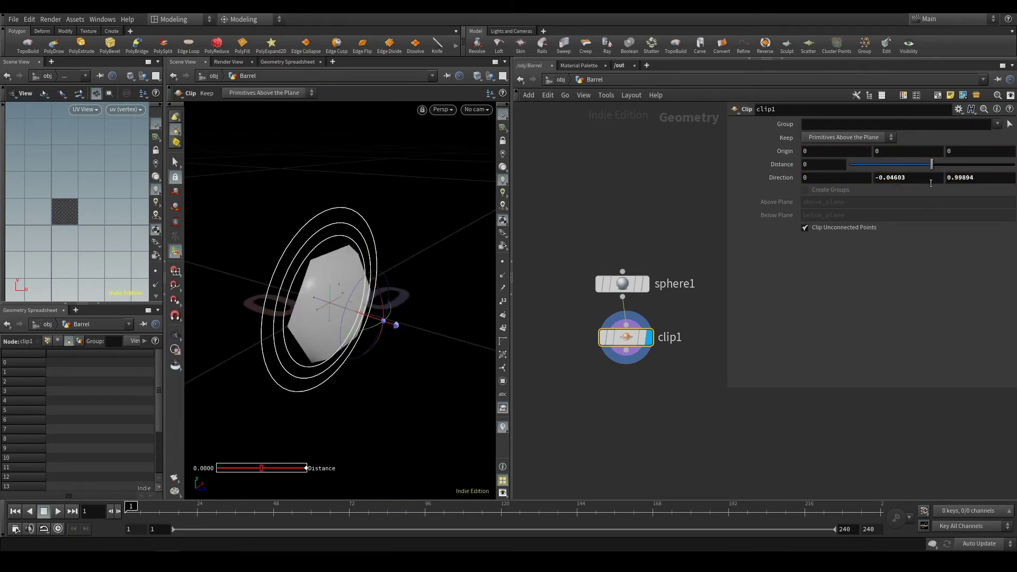
key(Tab)
text(1)
key(Return)
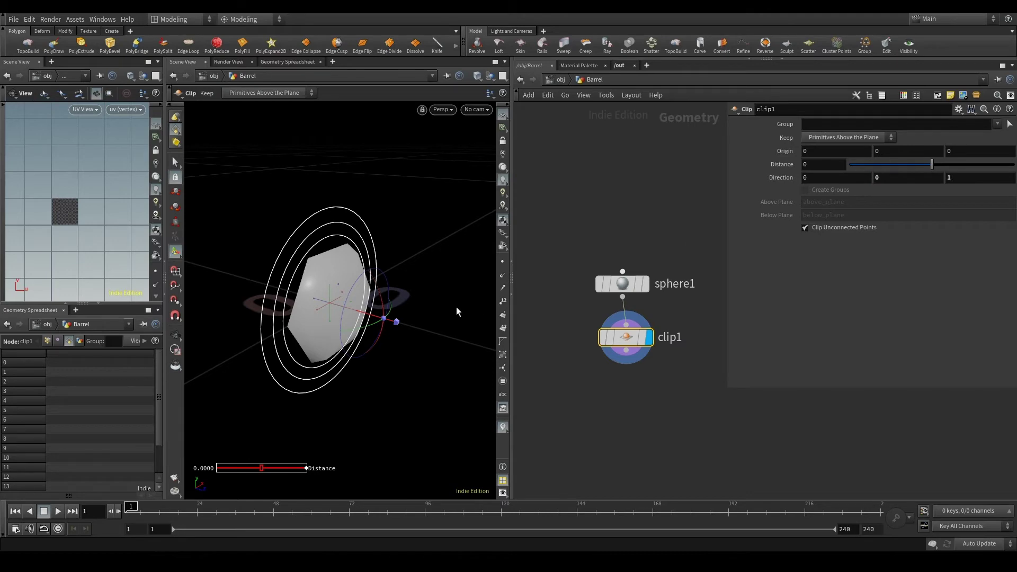
drag(456, 311, 472, 307)
drag(626, 337, 623, 326)
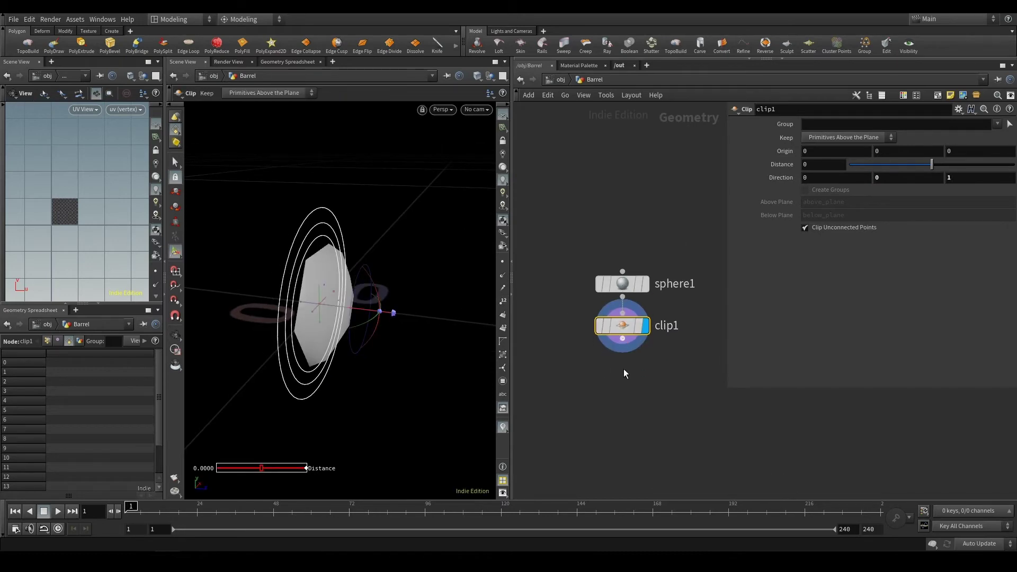
- Add a PolyFill node below clip1, deleting the accidentally created Fillet
key(Tab)
text(fill)
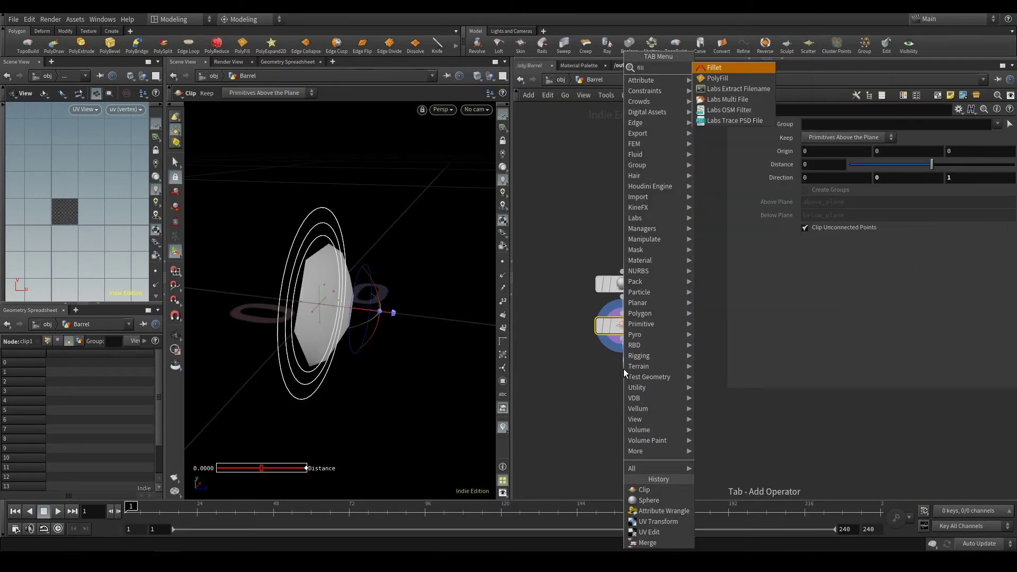
key(Return)
key(BackSpace)
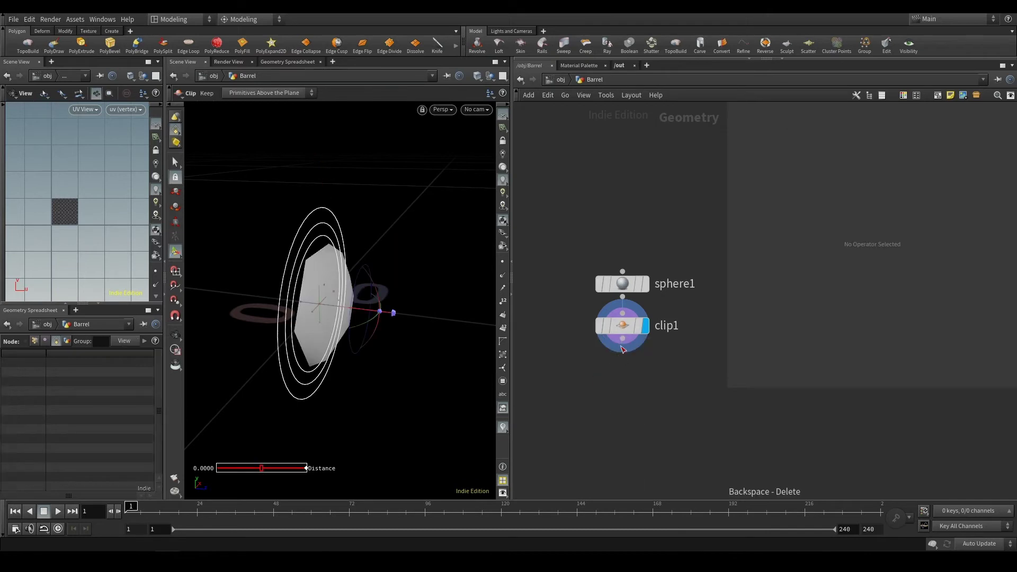
key(Tab)
text(fill)
key(Down)
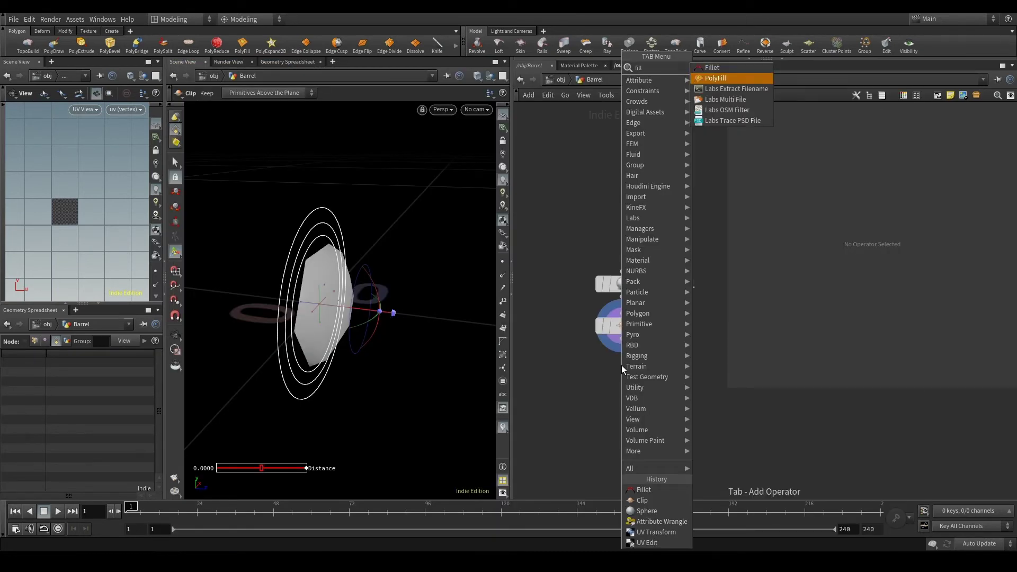
key(Return)
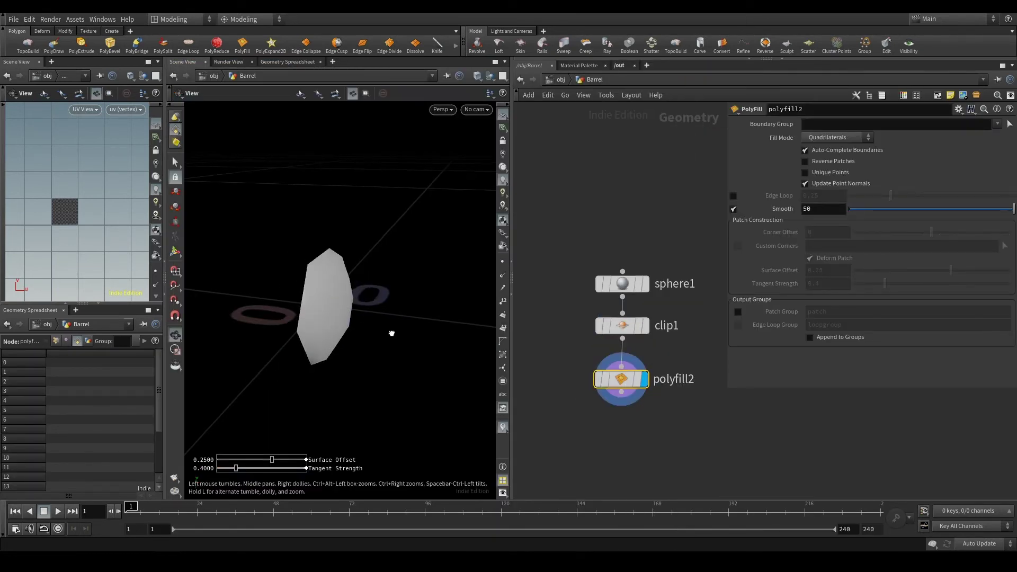
- Enable polyfill2's patch group output and compare it with clip1's result
drag(392, 333, 411, 332)
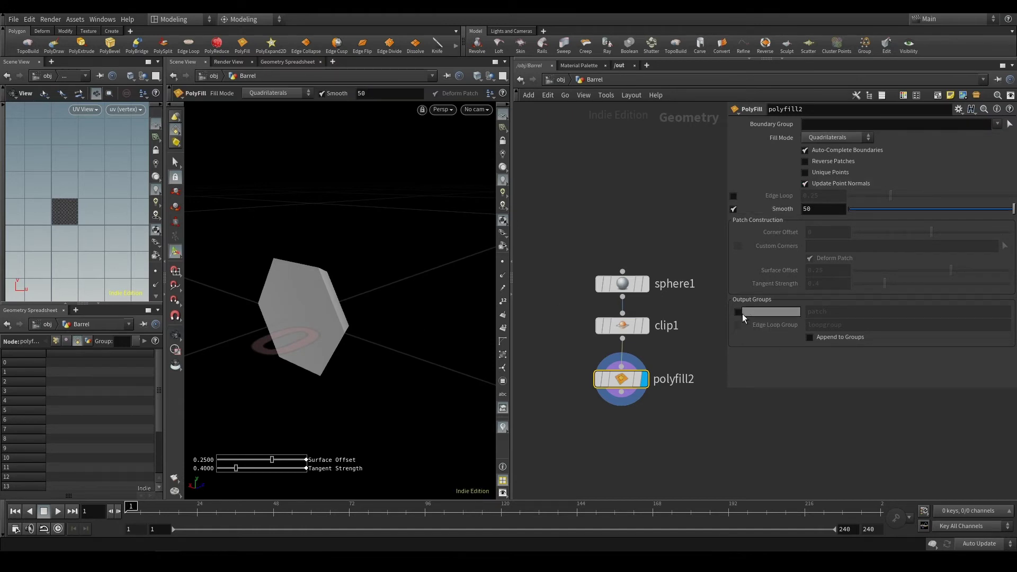
click(738, 312)
click(645, 325)
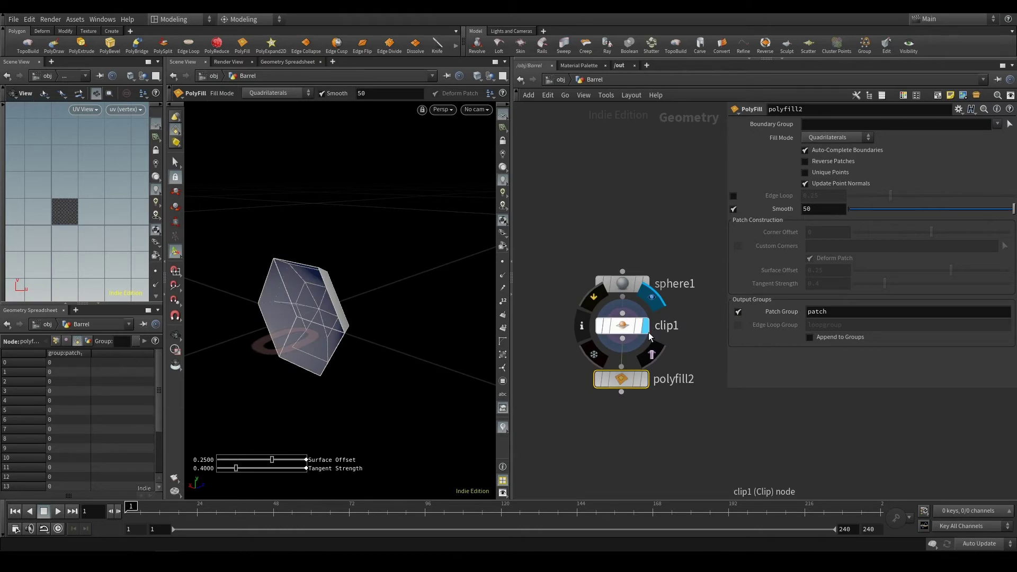
click(644, 379)
key(Escape)
drag(344, 351, 453, 316)
key(Return)
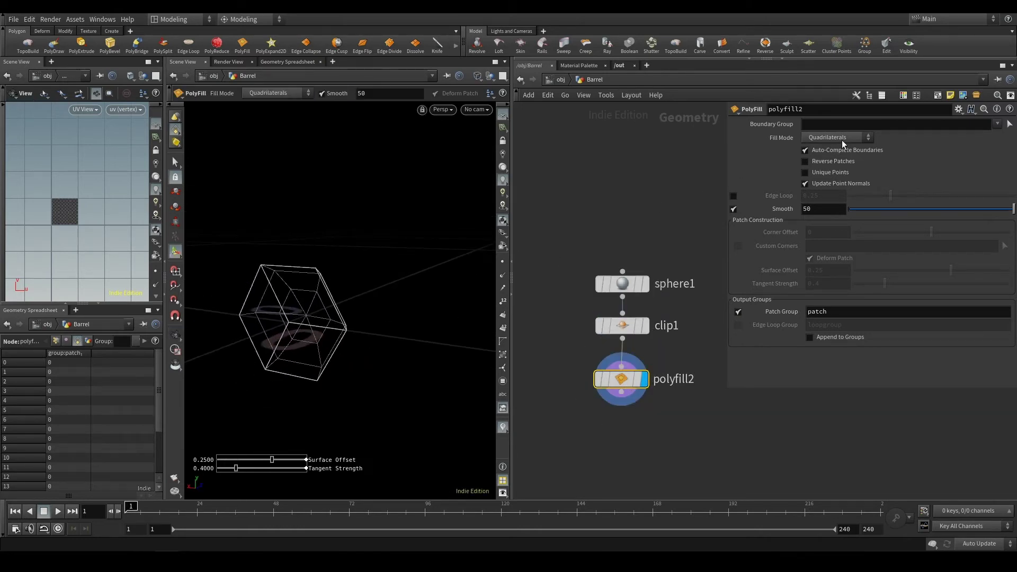
- Set polyfill2's Fill Mode to Single Polygon
click(843, 139)
click(829, 154)
drag(427, 309, 318, 340)
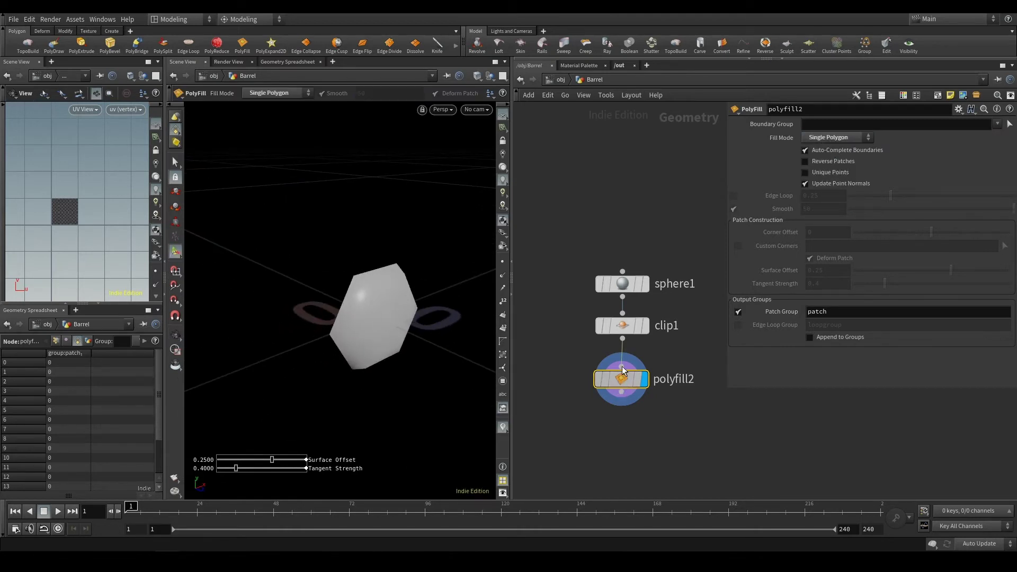
click(621, 390)
key(Tab)
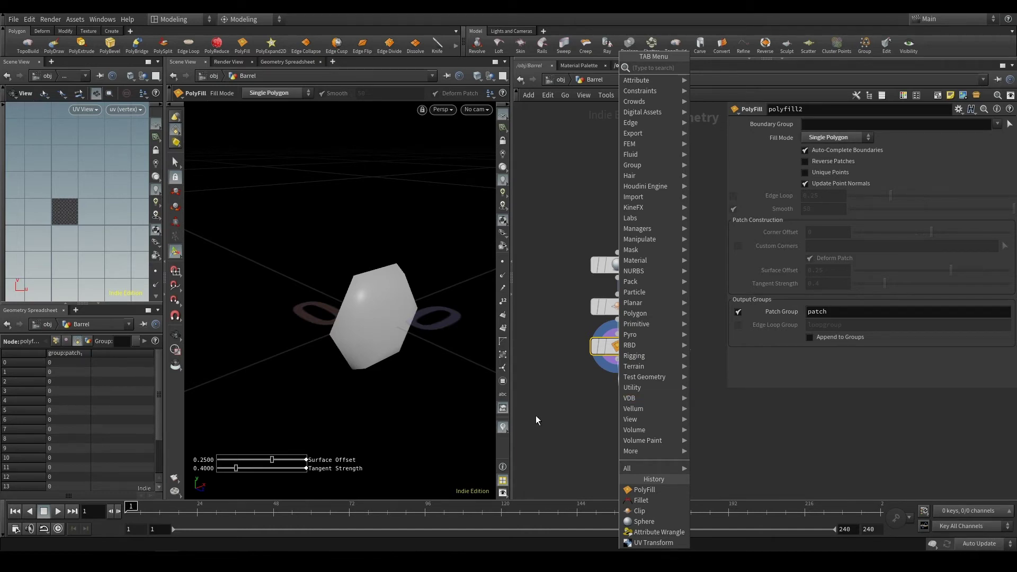
- Add uvtexture2 below polyfill2 projecting UVs along the Z axis
key(Tab)
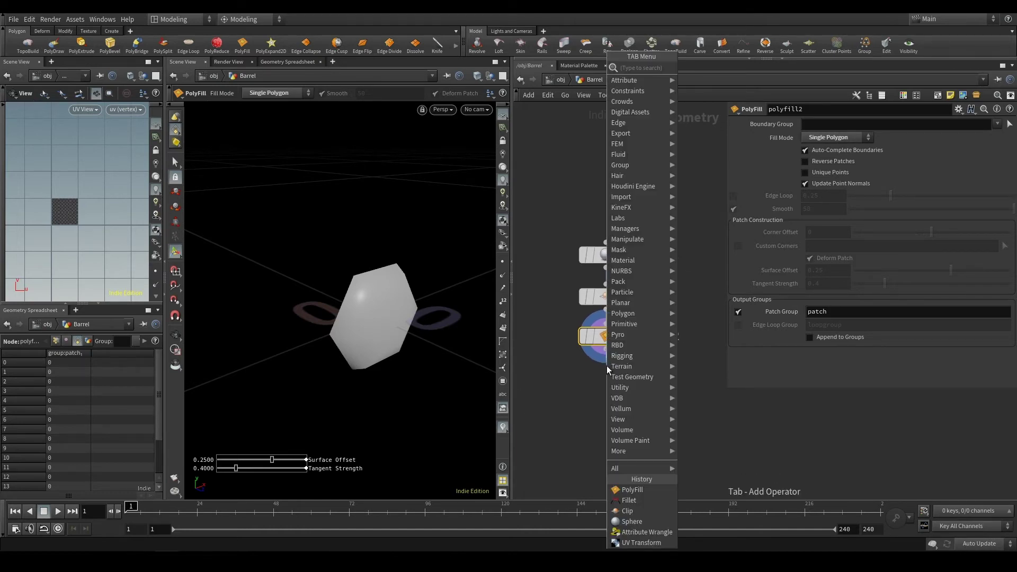
text(uvtexture)
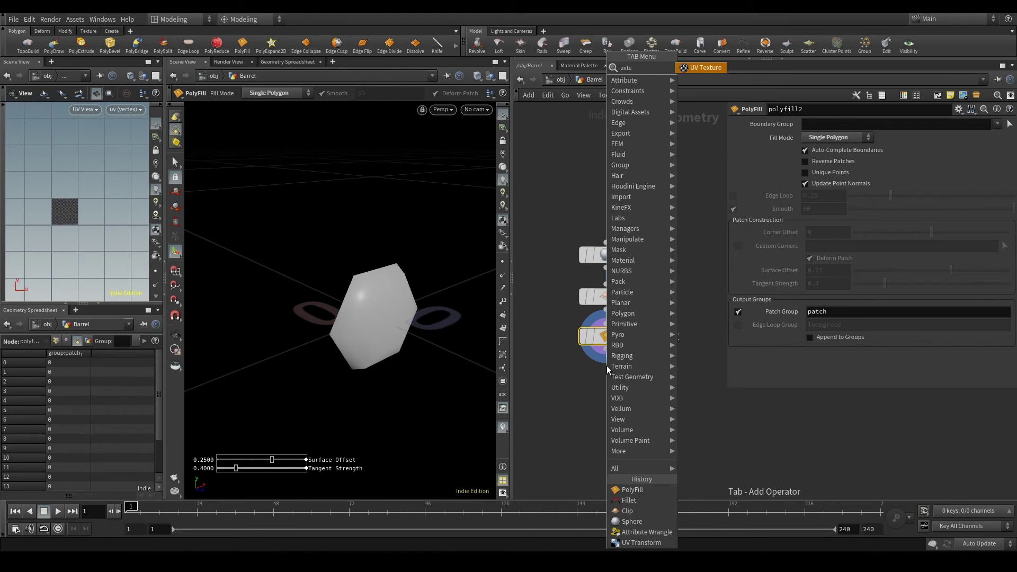
key(Return)
click(606, 392)
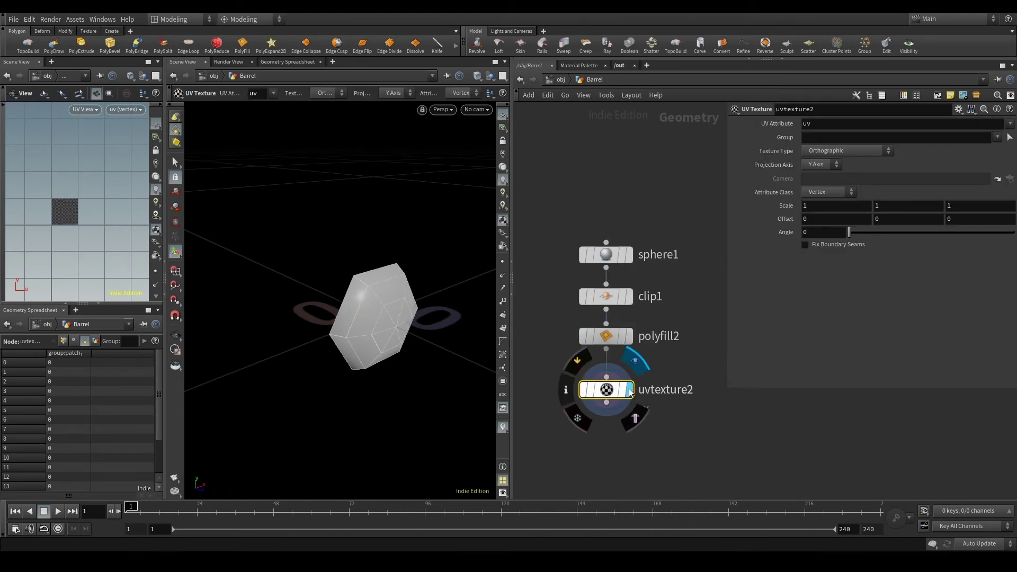
click(821, 165)
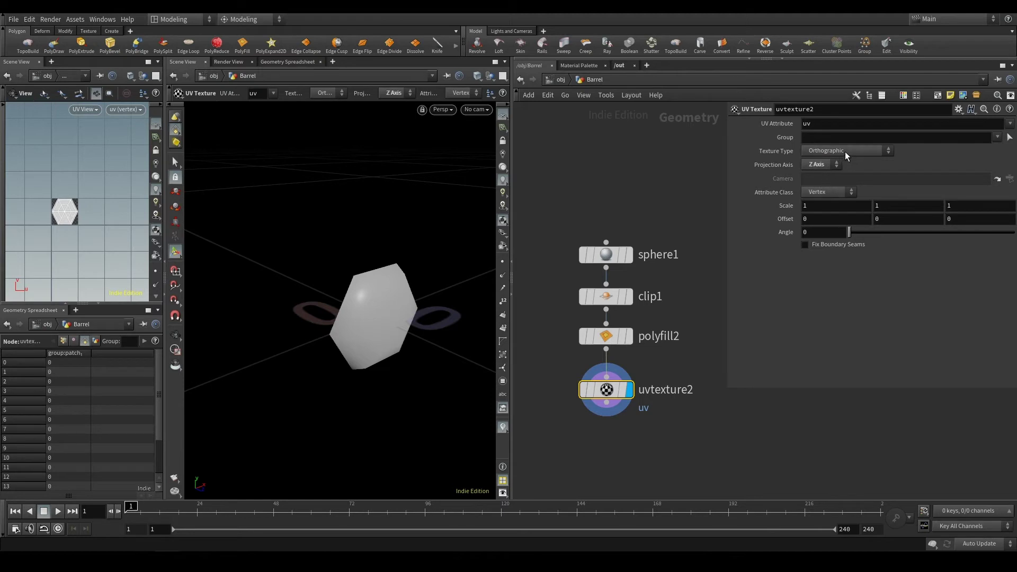
key(h)
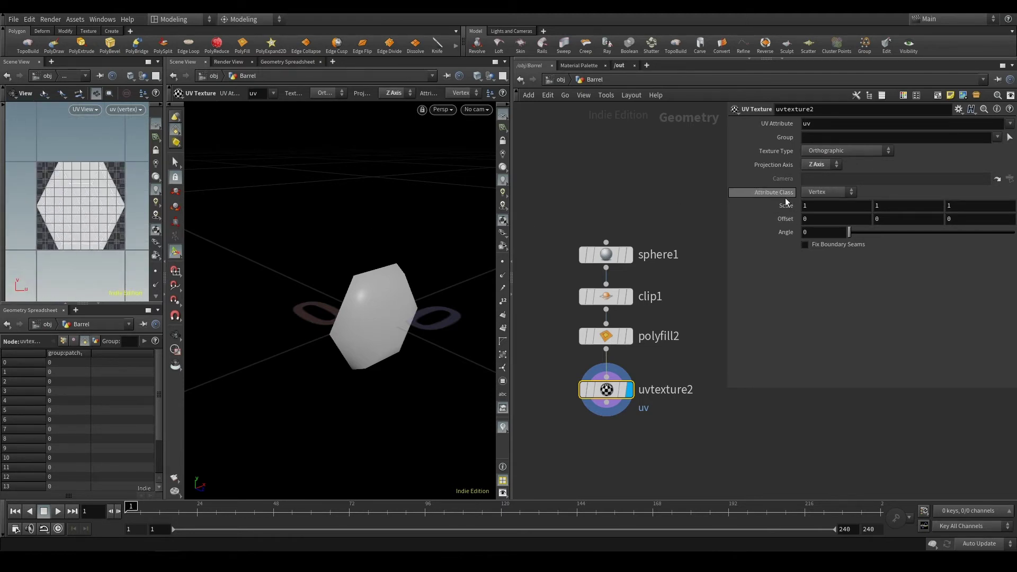
mouse_move(419, 318)
mouse_down()
mouse_move(346, 302)
mouse_move(358, 303)
mouse_up()
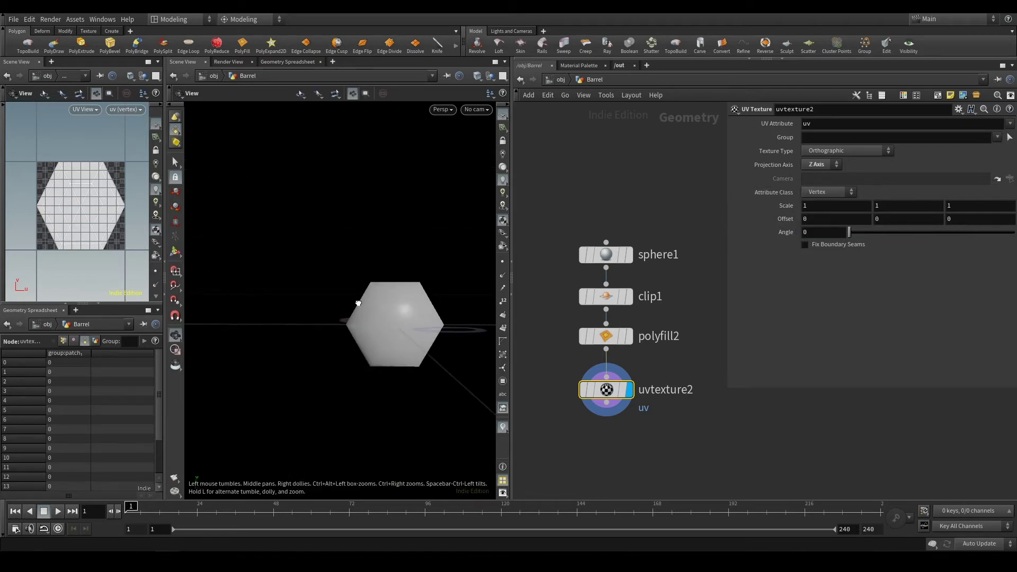
- Raise sphere1's columns to 17 for a rounder disc
click(611, 256)
drag(859, 245, 856, 258)
click(639, 211)
click(609, 398)
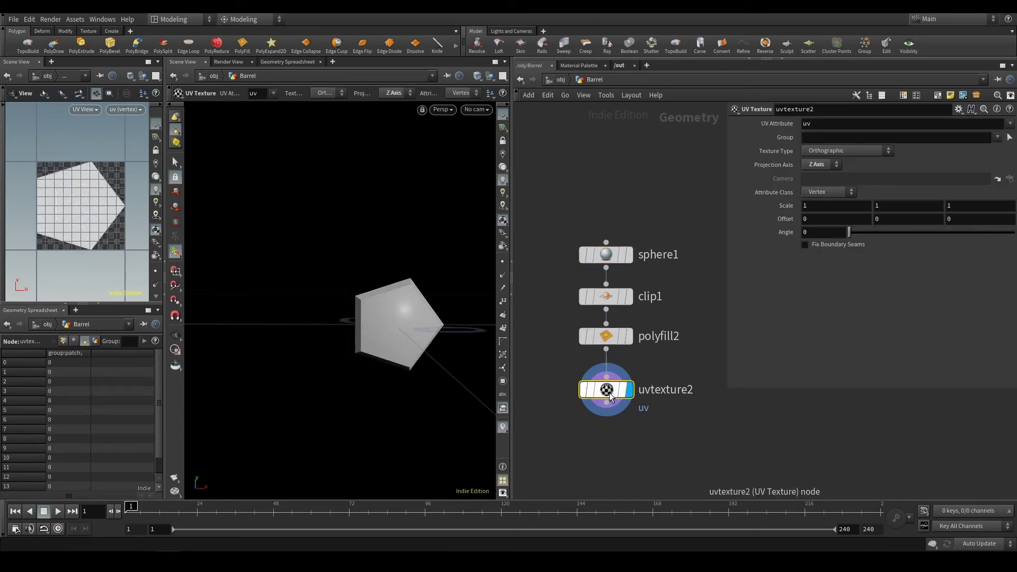
drag(355, 379, 474, 402)
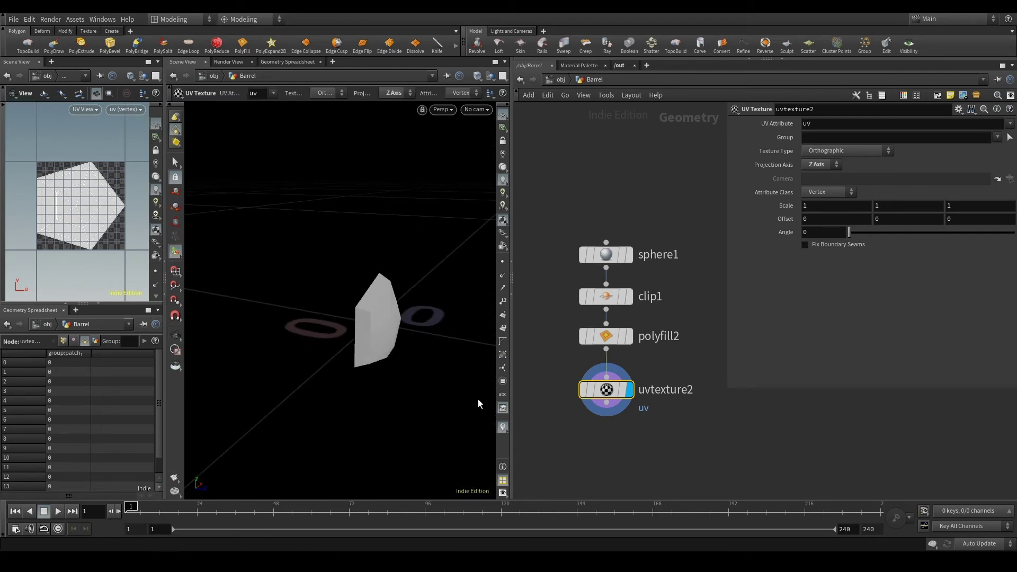
click(610, 261)
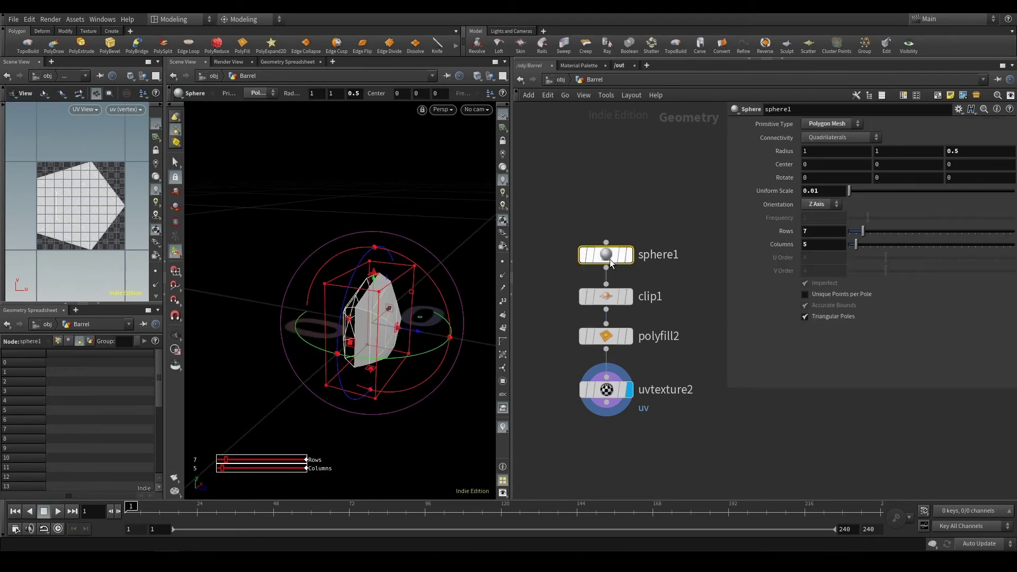
drag(856, 244, 898, 252)
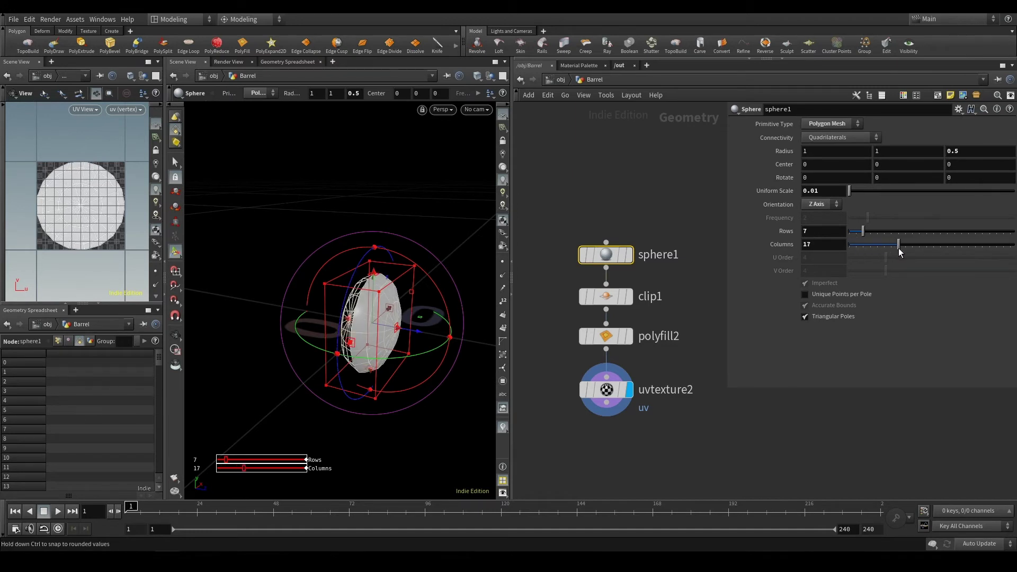
click(606, 390)
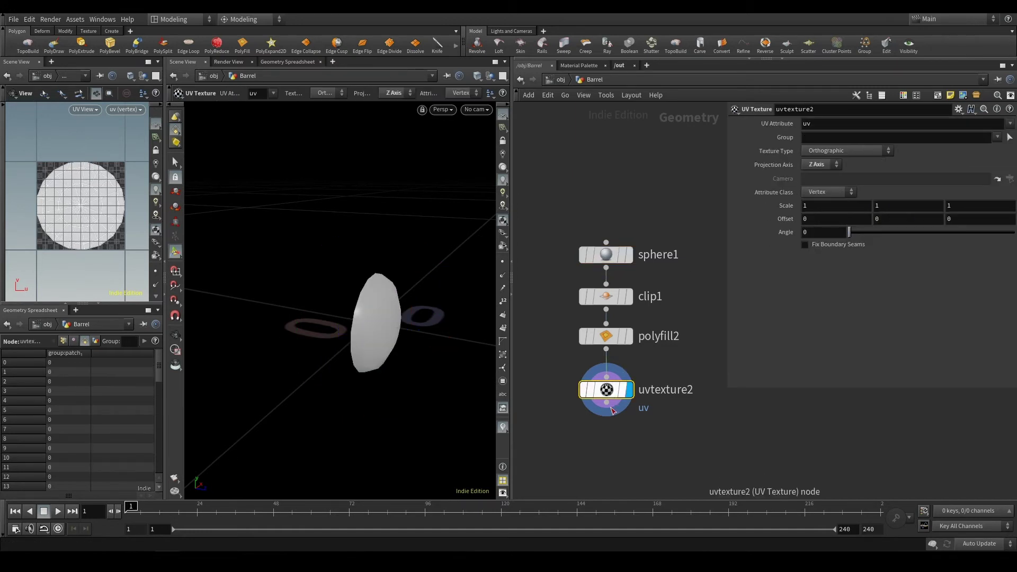
key(Tab)
- Add uvtransform5 and scale the patch UVs uniformly to 0.15, checking from the side
text(uvtransform)
key(Return)
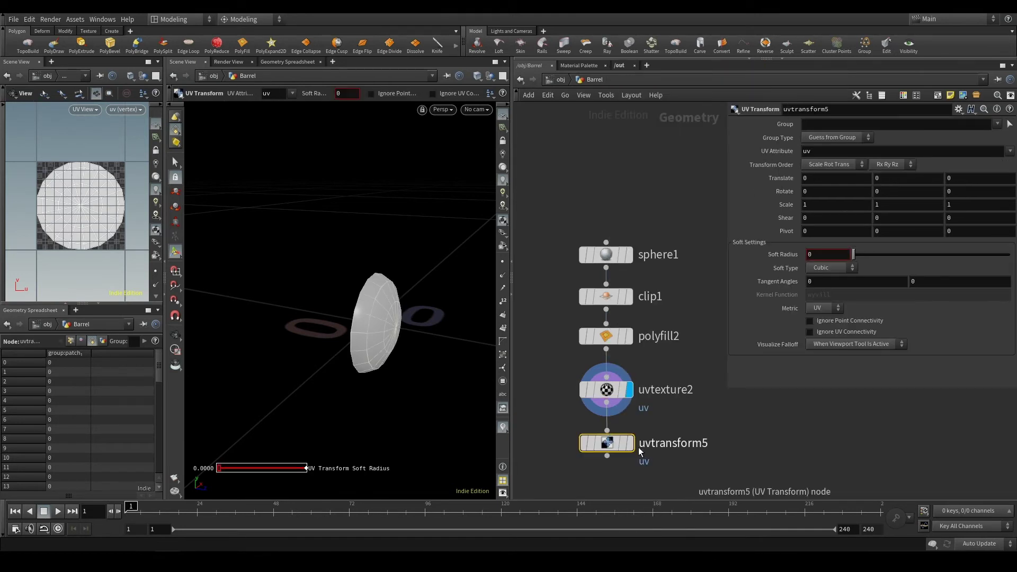
click(629, 443)
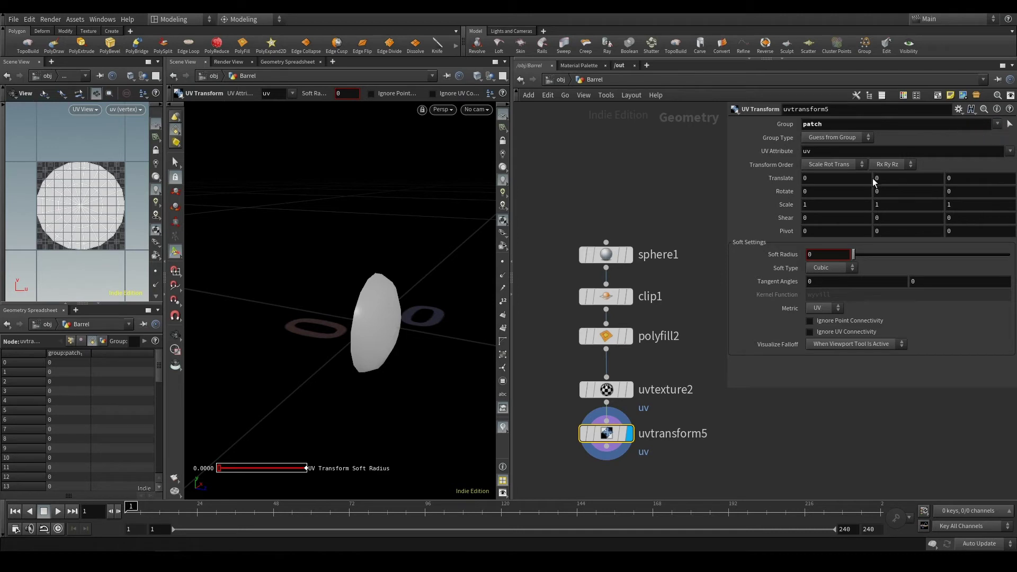
scroll(65, 243, down, 2)
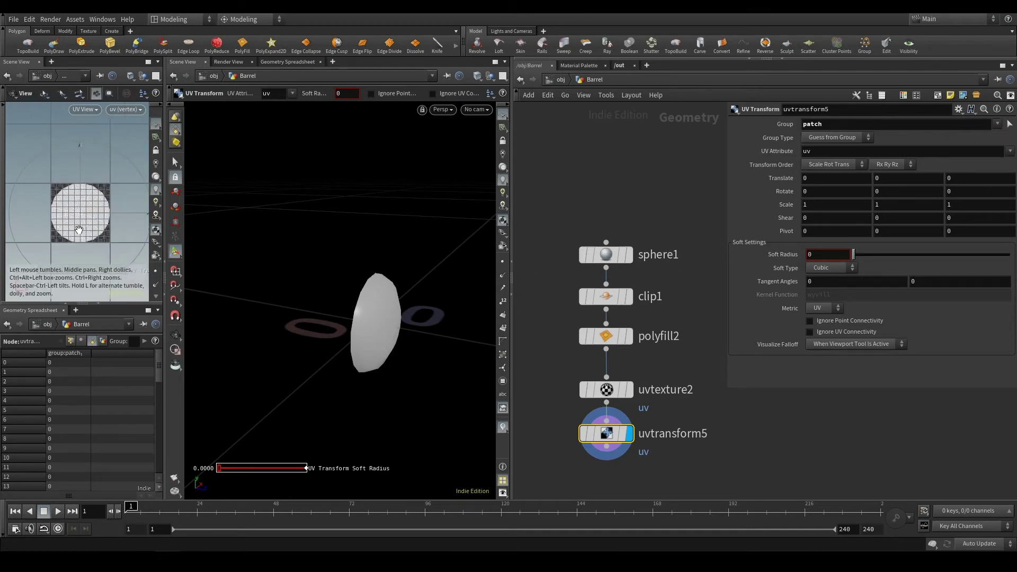
middle_drag(805, 205, 398, 245)
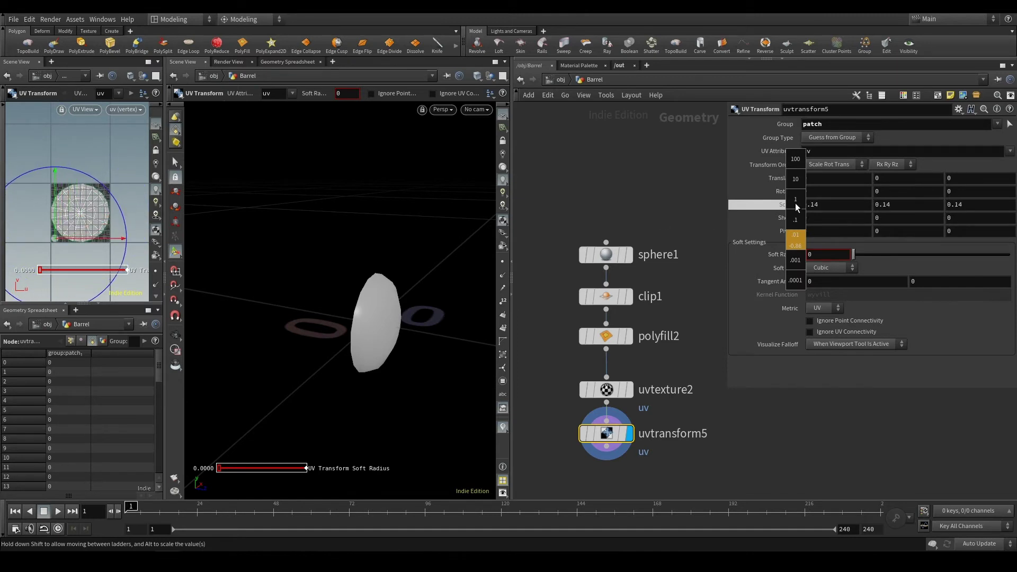
middle_drag(796, 203, 855, 205)
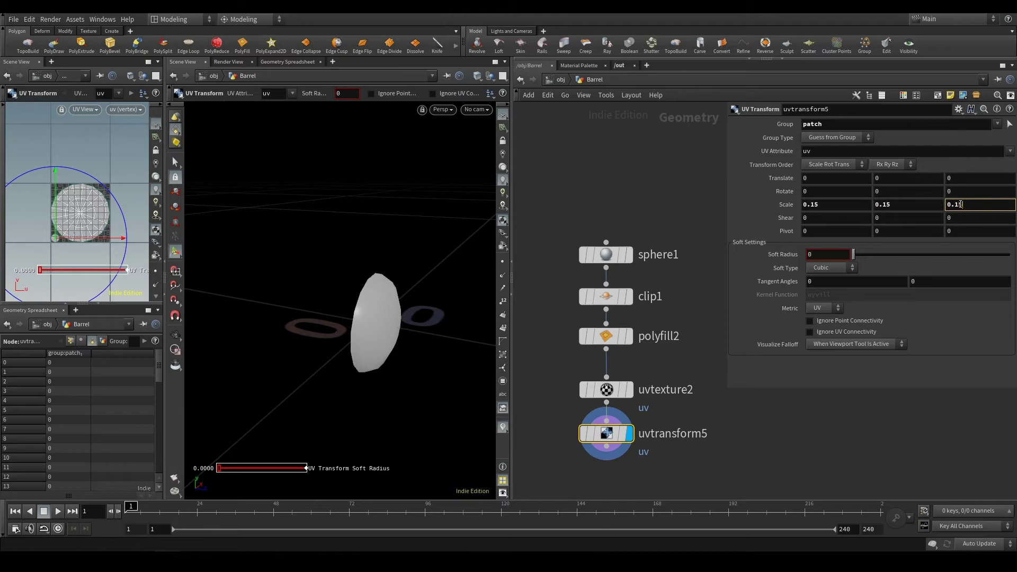
key(Escape)
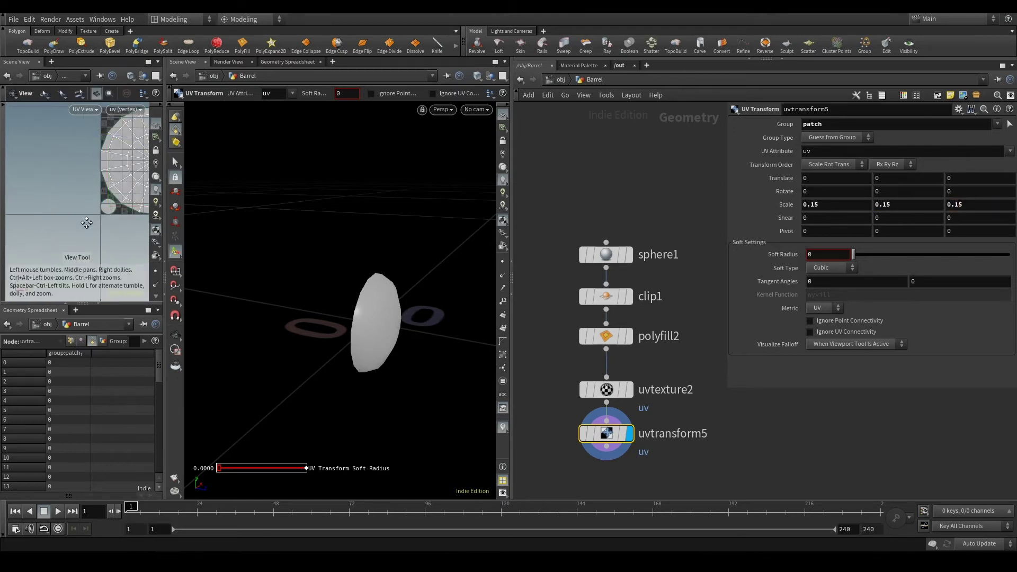
scroll(81, 213, up, 3)
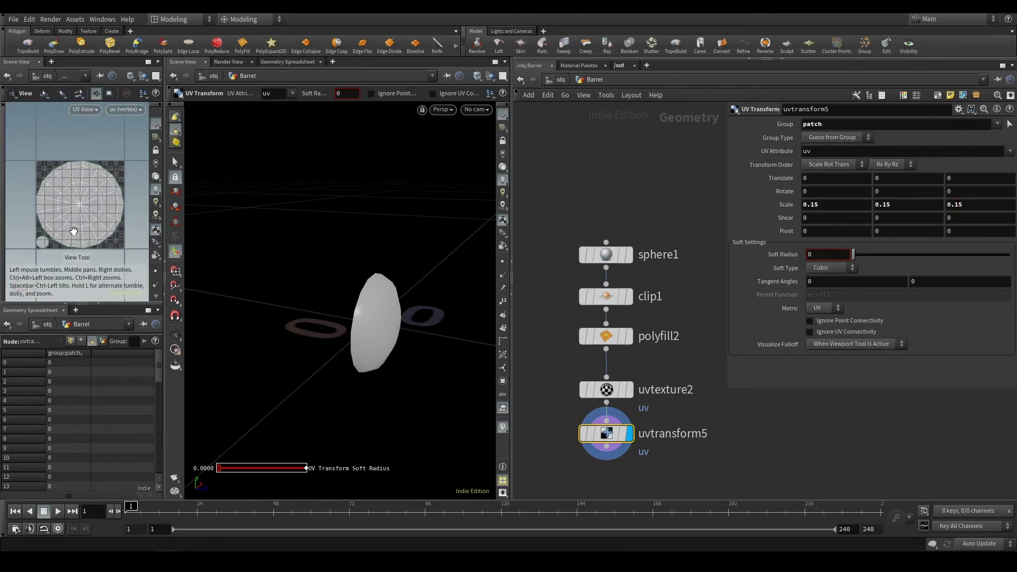
mouse_move(412, 331)
mouse_down()
mouse_move(460, 336)
mouse_move(492, 366)
mouse_up()
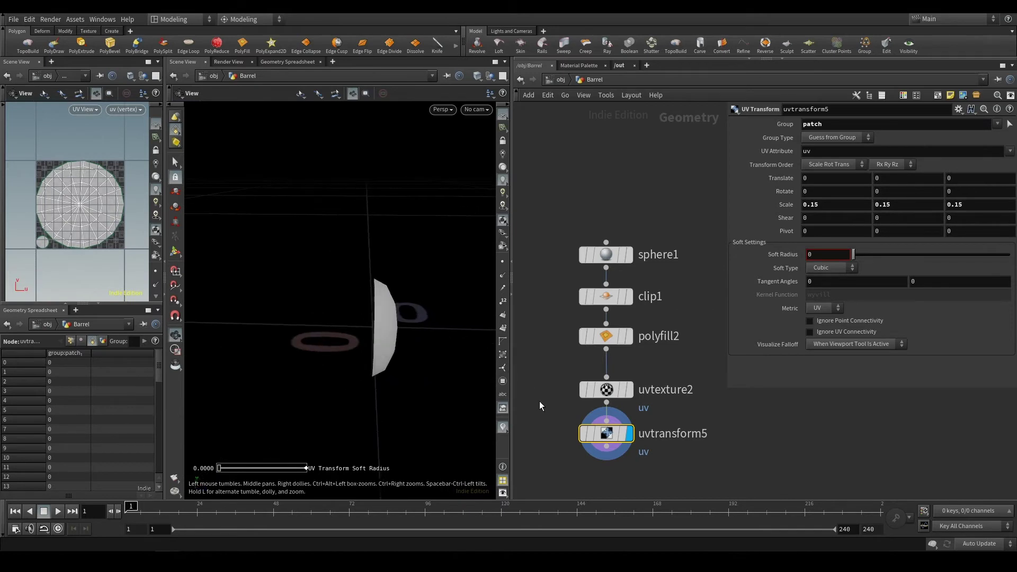
key(h)
key(Tab)
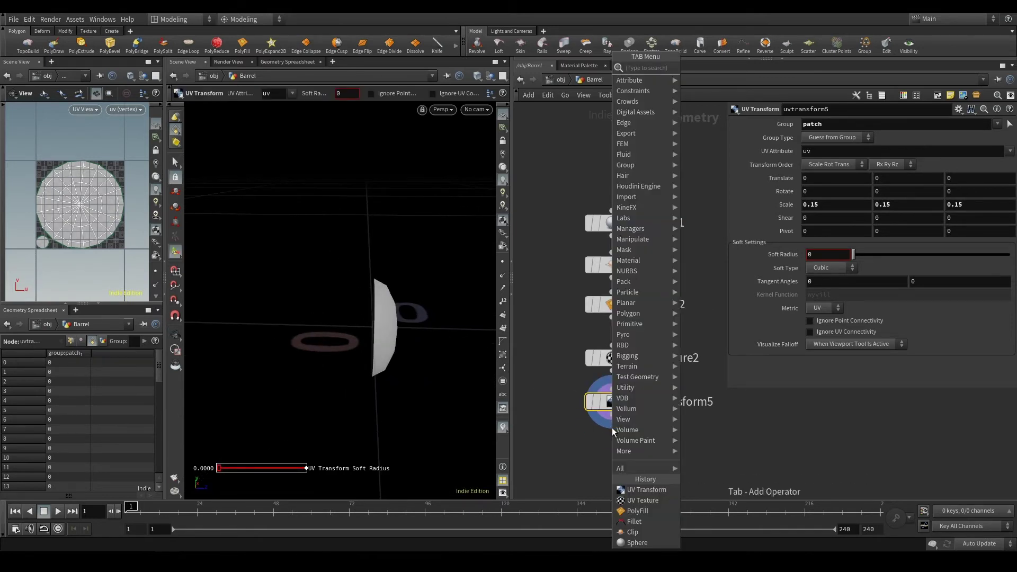
- Add divide4 with Maximum Edges 4 and Triangulate Non-Planar off, then save
text(divi)
key(Return)
click(612, 432)
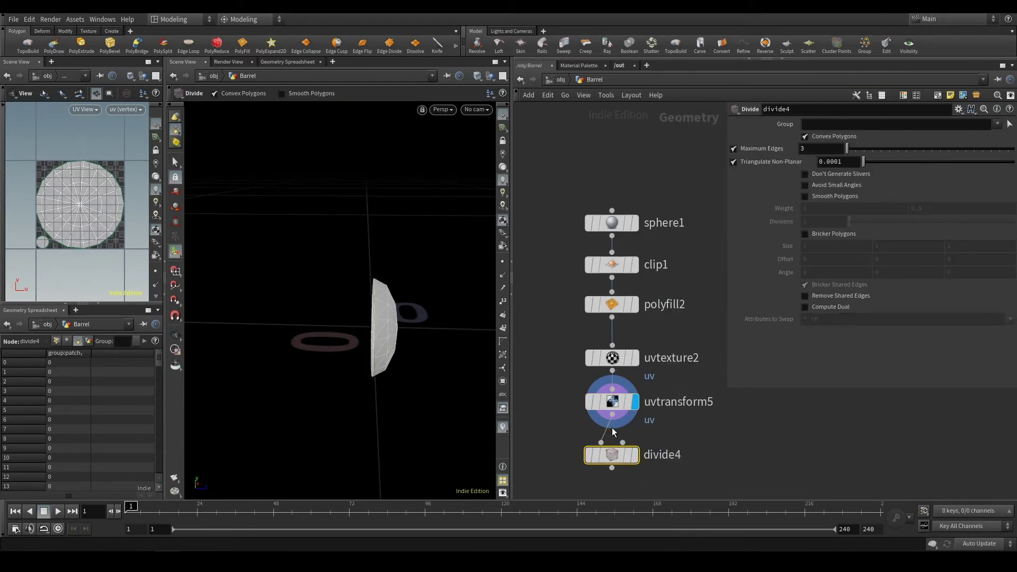
click(634, 455)
drag(379, 377, 408, 371)
key(w)
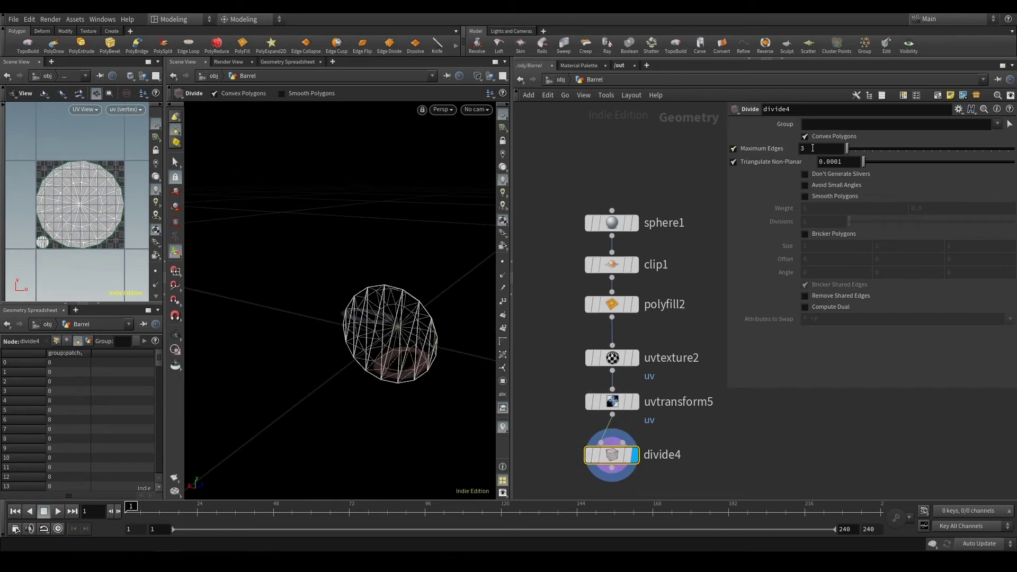
text(4)
key(Return)
click(735, 162)
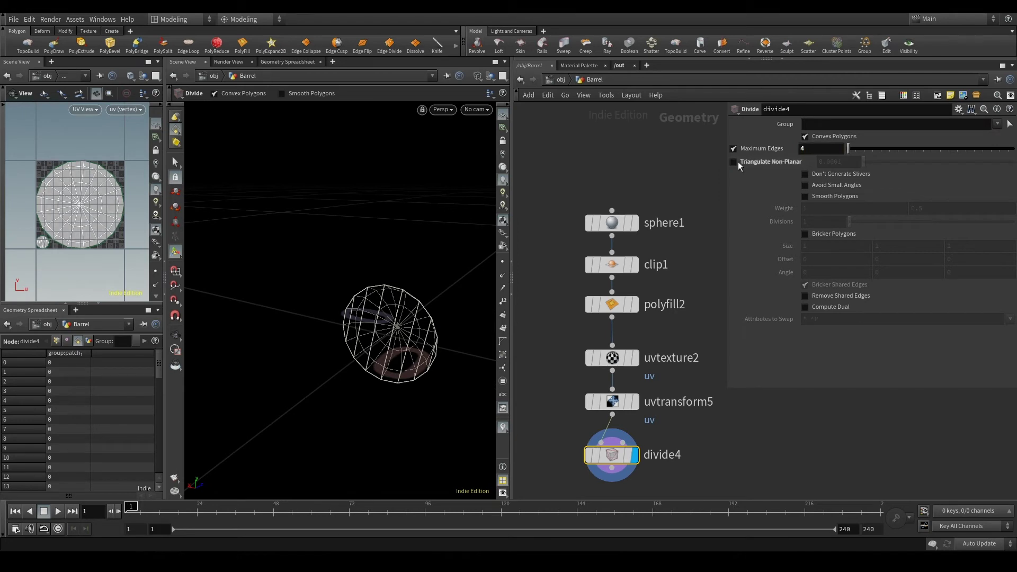
drag(353, 314, 386, 306)
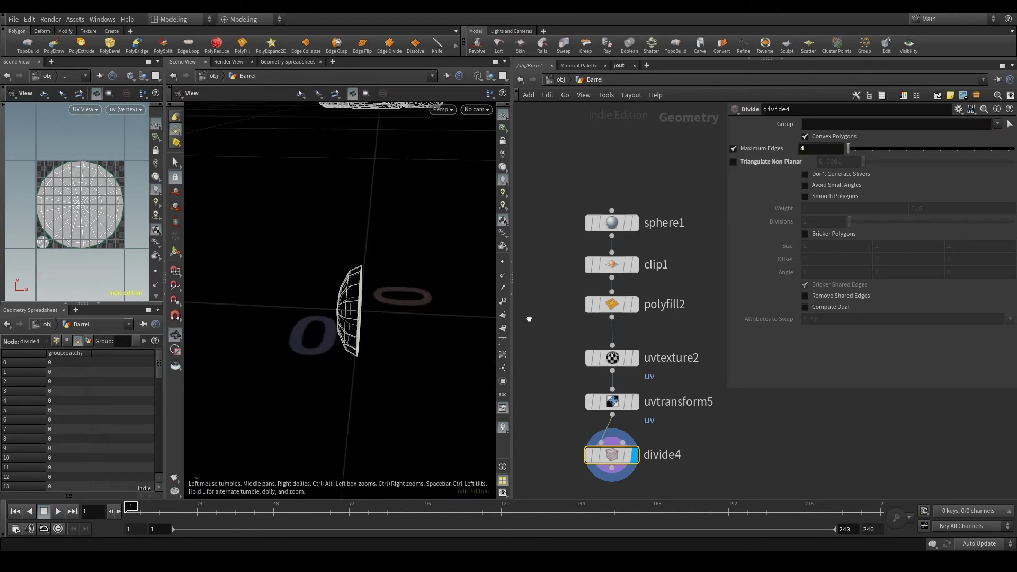
key(ctrl+s)
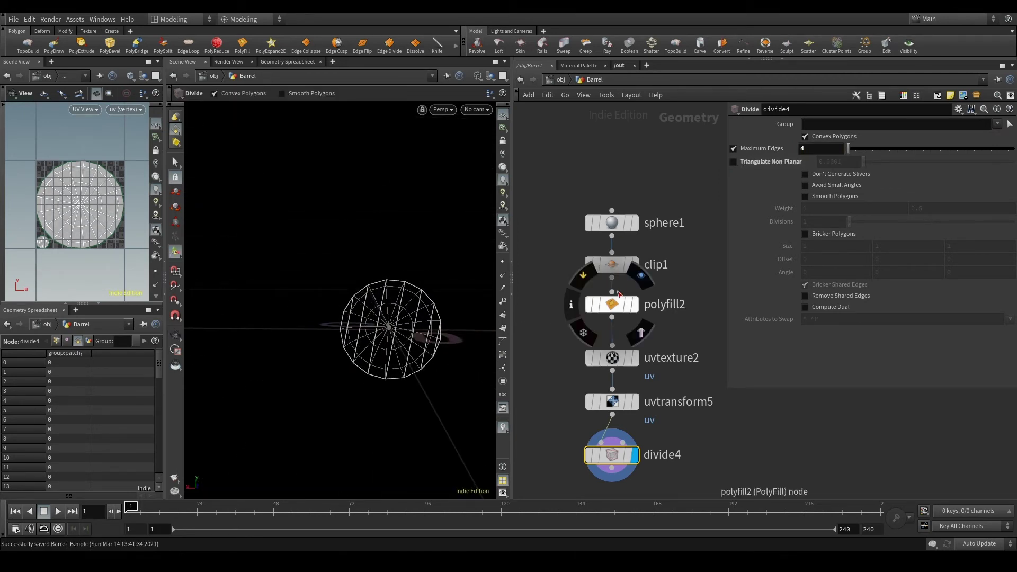
- Reduce sphere1's columns to 8 for a coarse octagonal shape
click(614, 225)
key(Escape)
drag(392, 318, 425, 345)
mouse_move(918, 250)
mouse_down()
mouse_move(854, 256)
mouse_move(865, 256)
mouse_up()
drag(429, 376, 376, 390)
mouse_move(553, 437)
middle_down()
mouse_move(549, 395)
mouse_move(601, 373)
middle_up()
click(593, 408)
scroll(572, 405, down, 3)
key(Tab)
- Add a Group Create node below divide4 and rename it rivet_gp
text(group)
key(Return)
scroll(634, 395, up, 3)
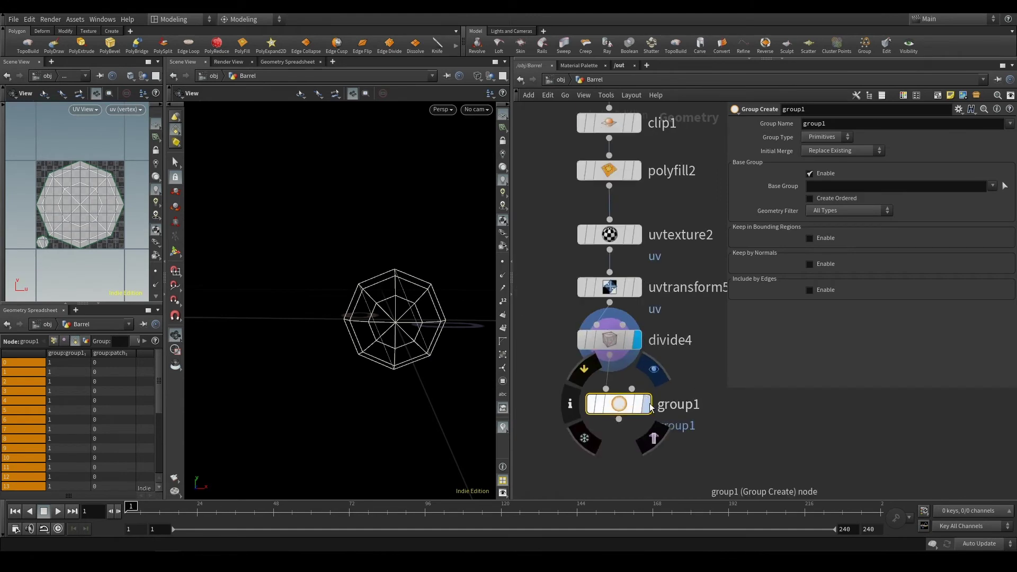
double_click(662, 406)
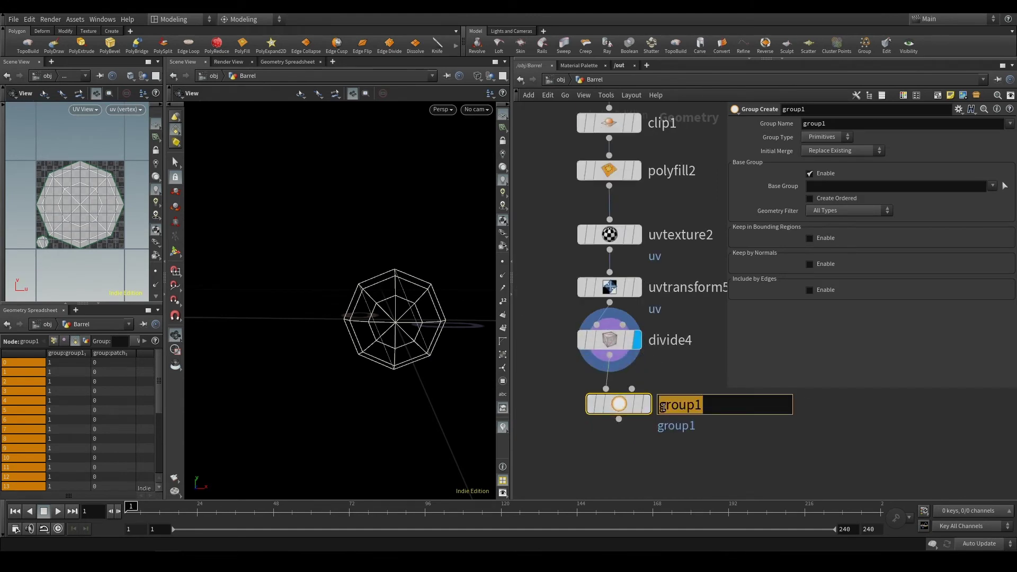
text(rivet_gp)
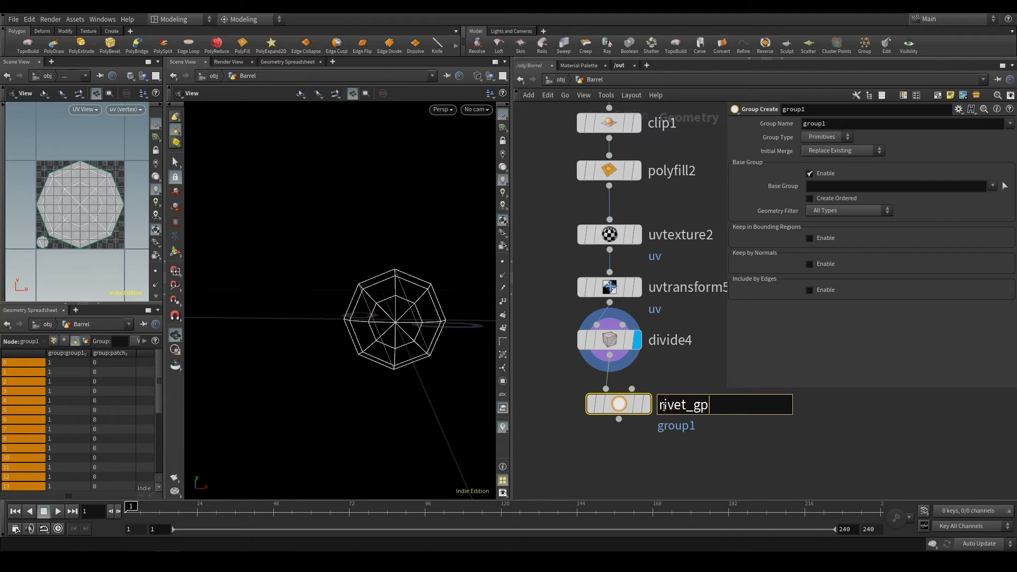
key(Return)
- Set rivet_gp's group name to $OS, display it, and save the scene
double_click(833, 126)
text(#)
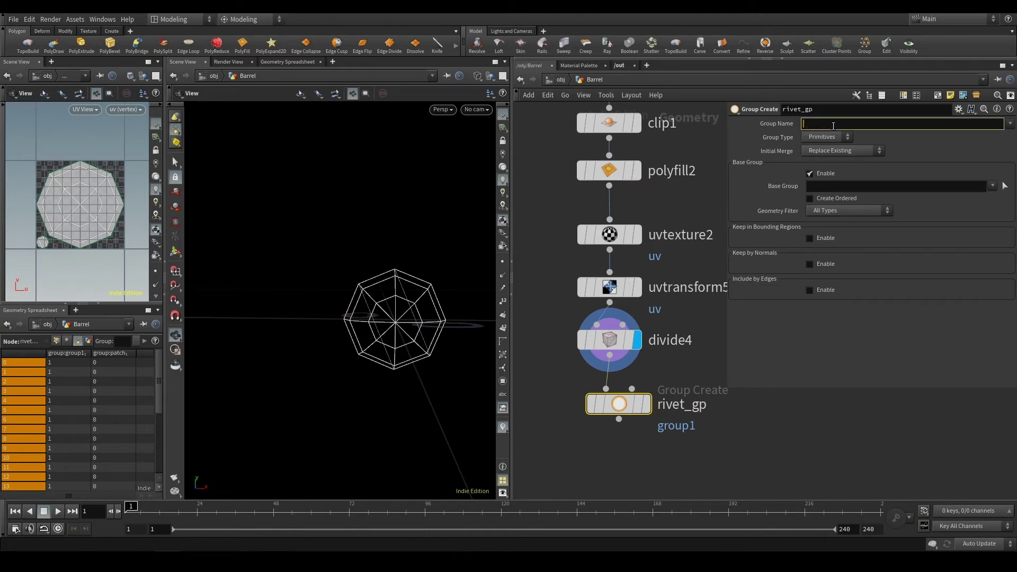
text(OS)
key(Return)
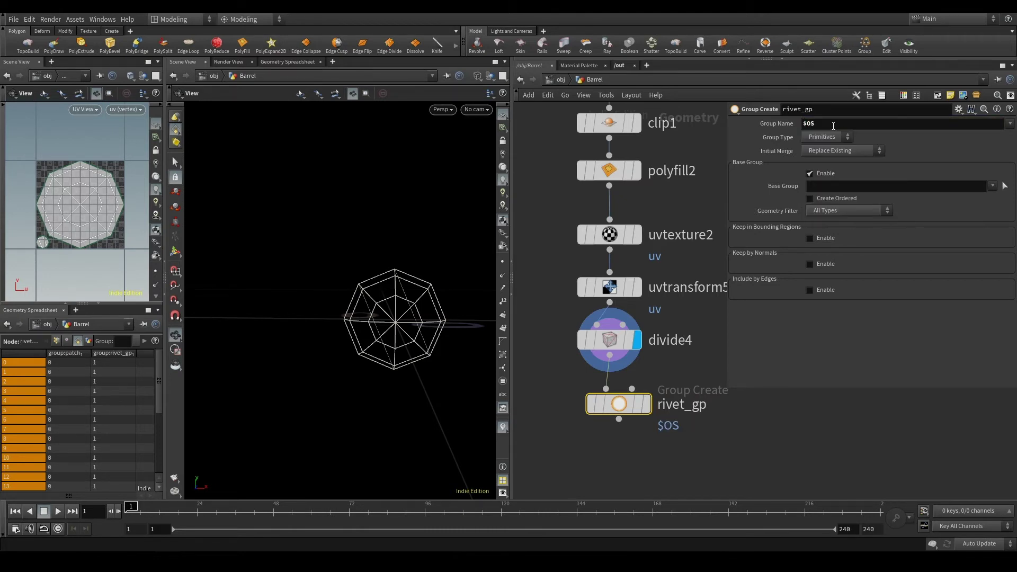
click(647, 403)
mouse_move(344, 374)
mouse_down()
mouse_move(424, 356)
mouse_move(334, 358)
mouse_move(355, 365)
mouse_up()
key(w)
key(ctrl+s)
scroll(561, 269, down, 5)
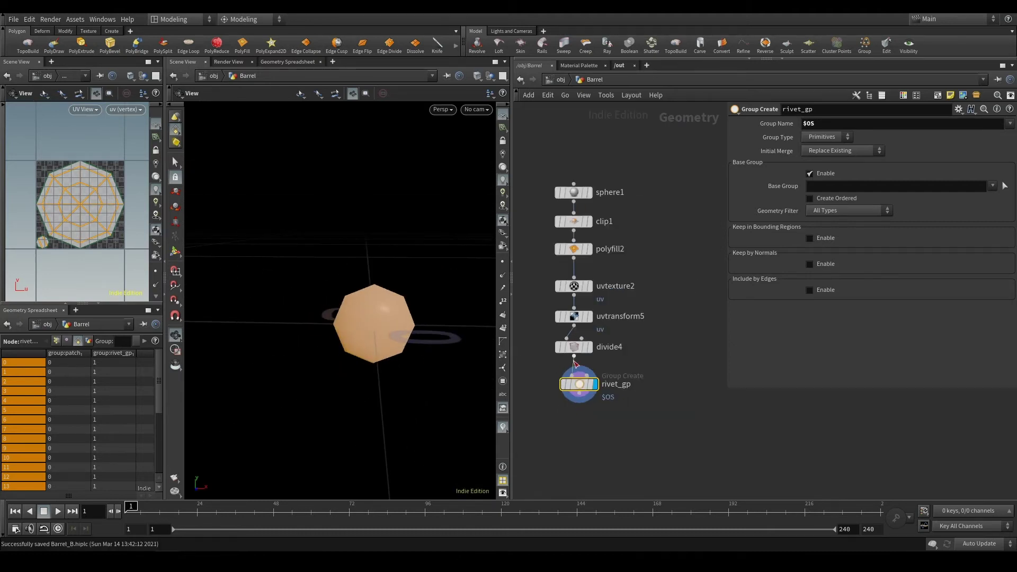
- Move the sphere chain aside and display the barrel at matchsize2 and fuse1
mouse_move(645, 352)
mouse_down()
mouse_move(631, 279)
mouse_move(642, 237)
mouse_up()
scroll(652, 311, down, 3)
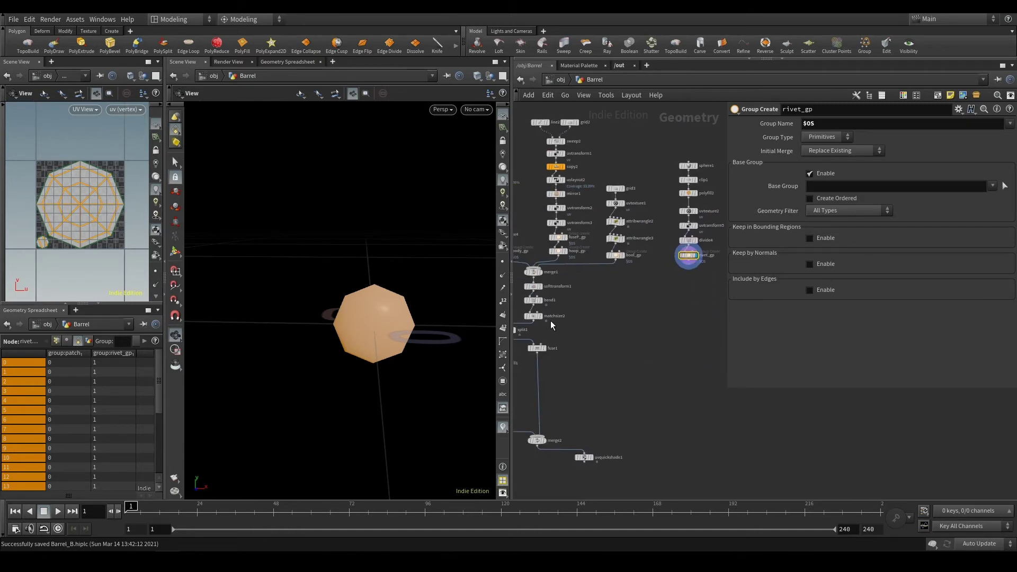
scroll(551, 320, up, 3)
click(531, 314)
click(526, 314)
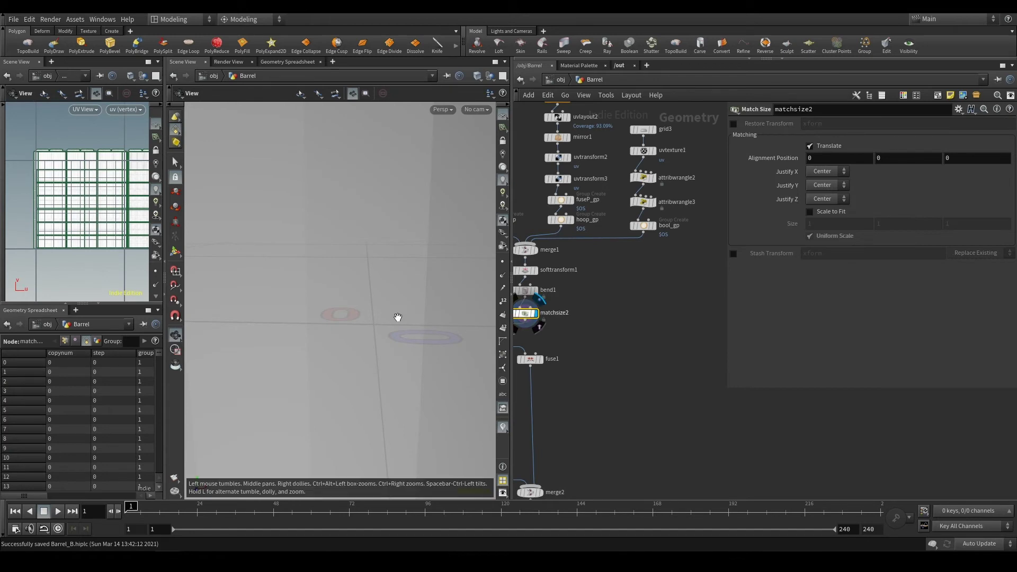
key(f)
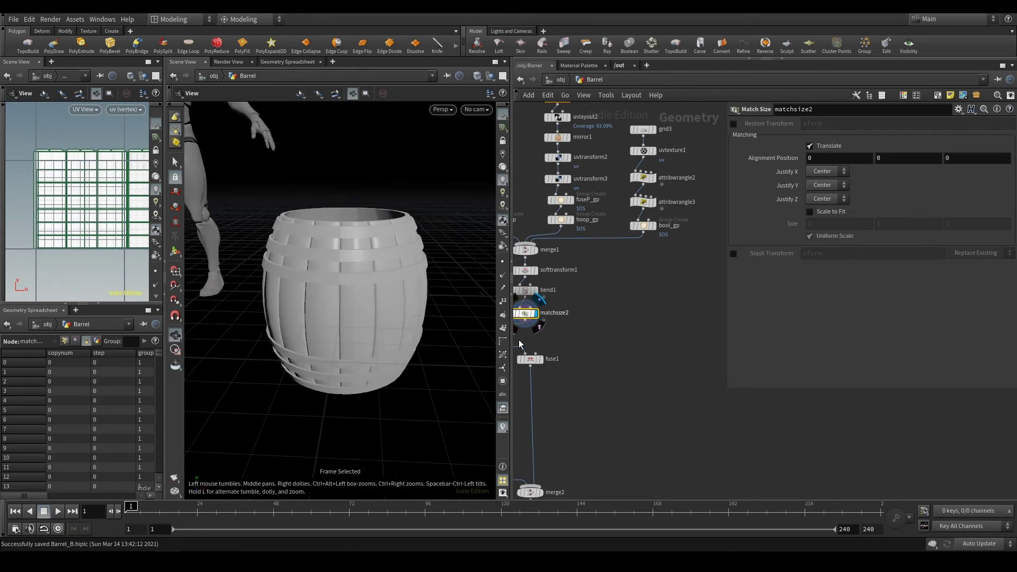
click(532, 359)
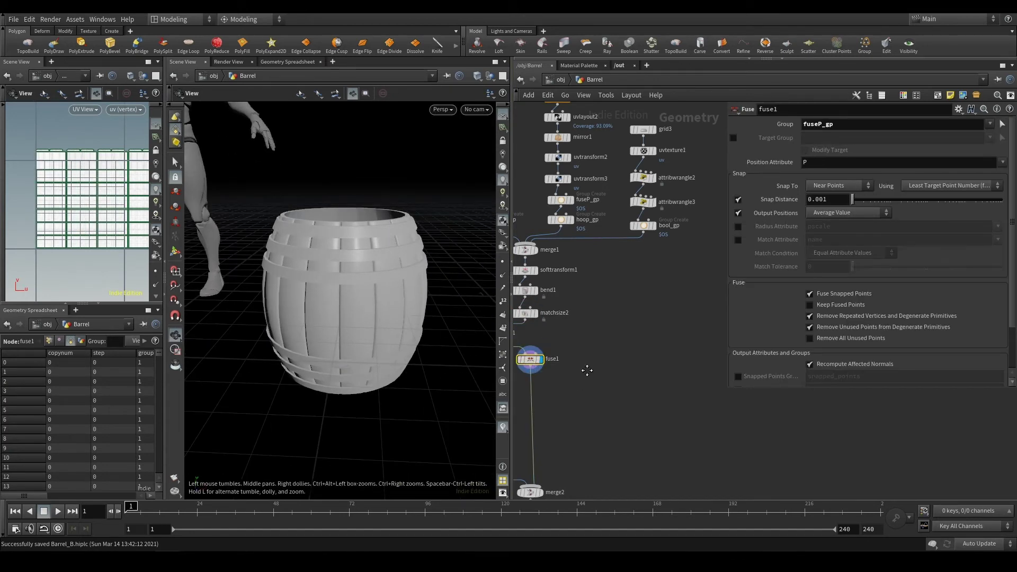
middle_drag(581, 384, 598, 349)
- Add a Blast node wired after fuse1 and display it
key(Tab)
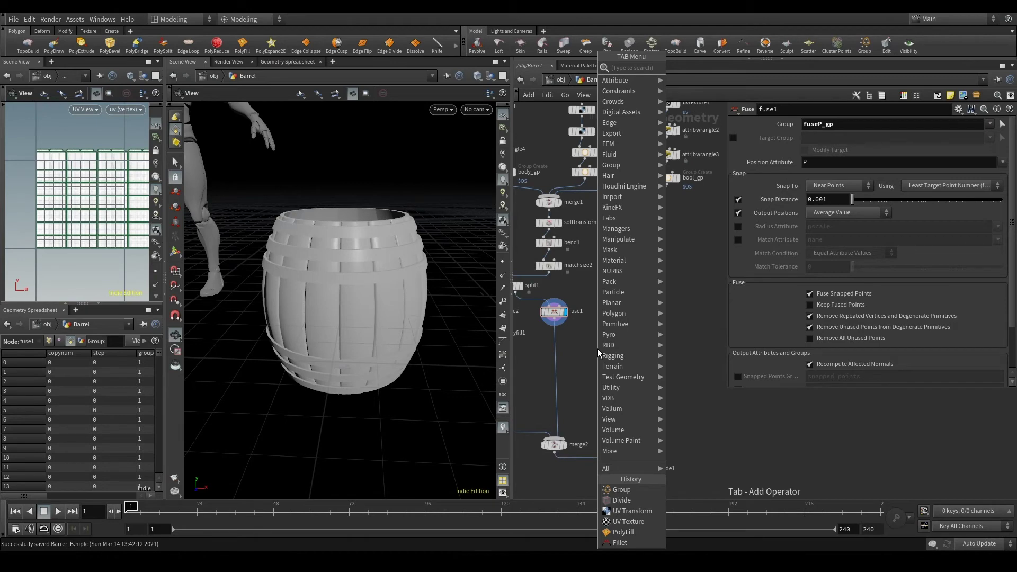
text(blast)
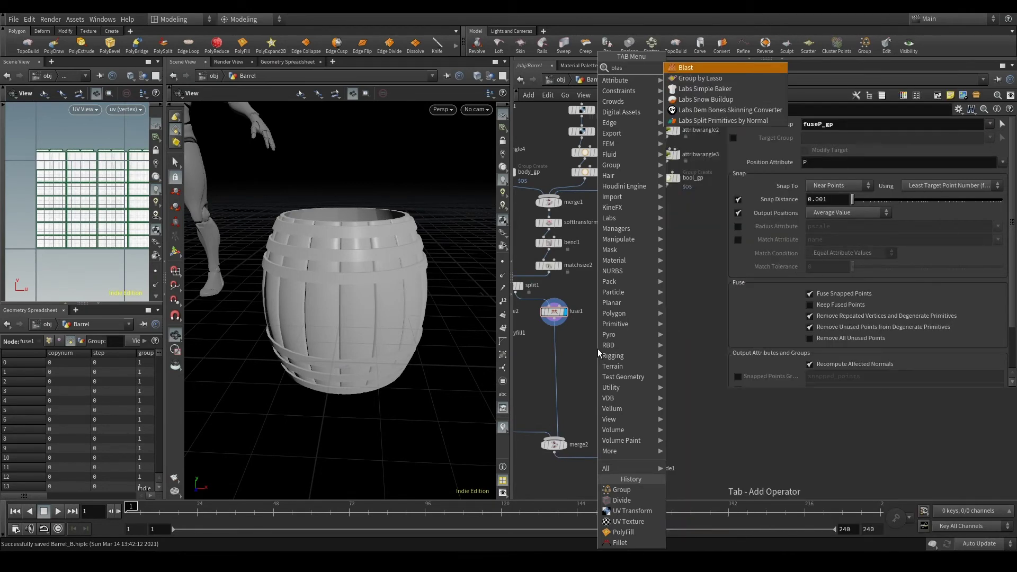
key(Return)
click(554, 320)
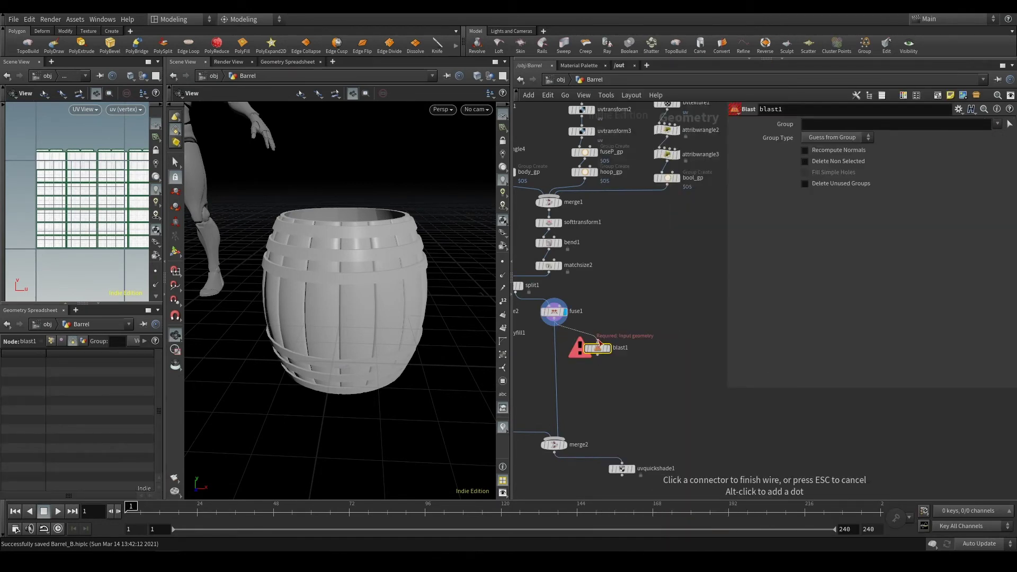
click(598, 343)
key(r)
- Set blast1 to group hoop_gp with Delete Non Selected, leaving only the hoops
click(997, 124)
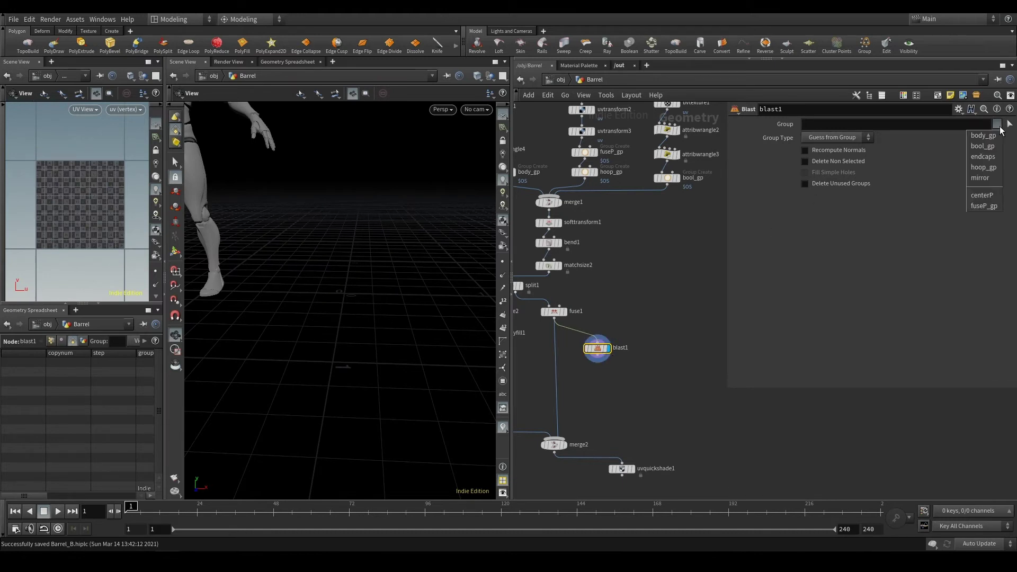
click(983, 166)
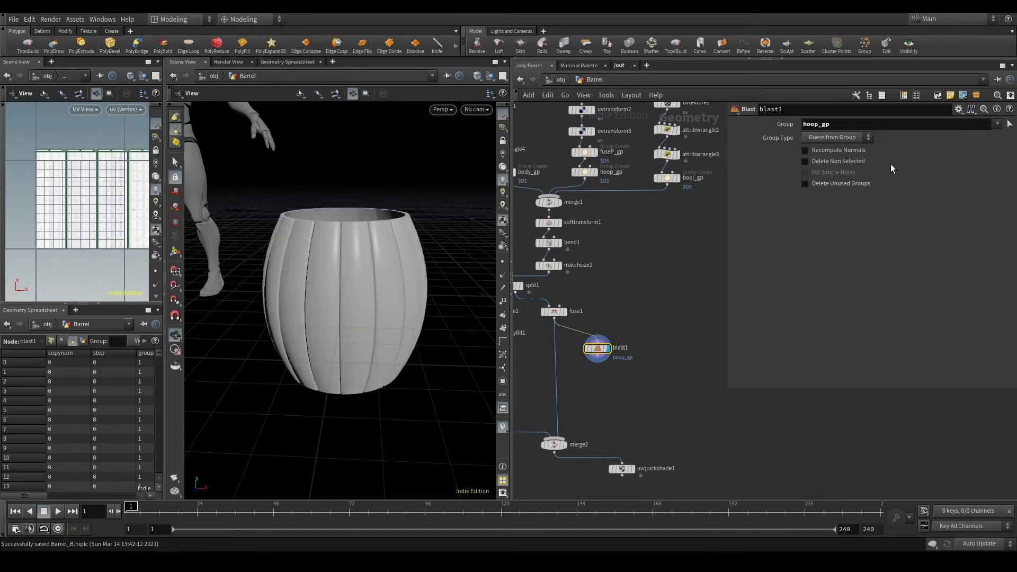
click(805, 161)
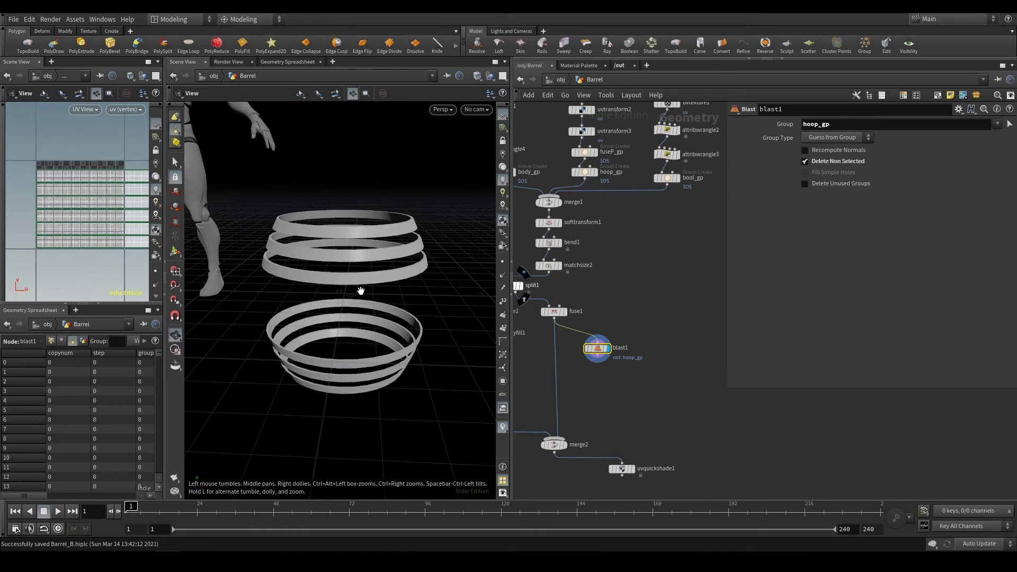
scroll(415, 291, up, 3)
mouse_move(415, 292)
mouse_down()
mouse_move(408, 311)
mouse_move(392, 288)
mouse_up()
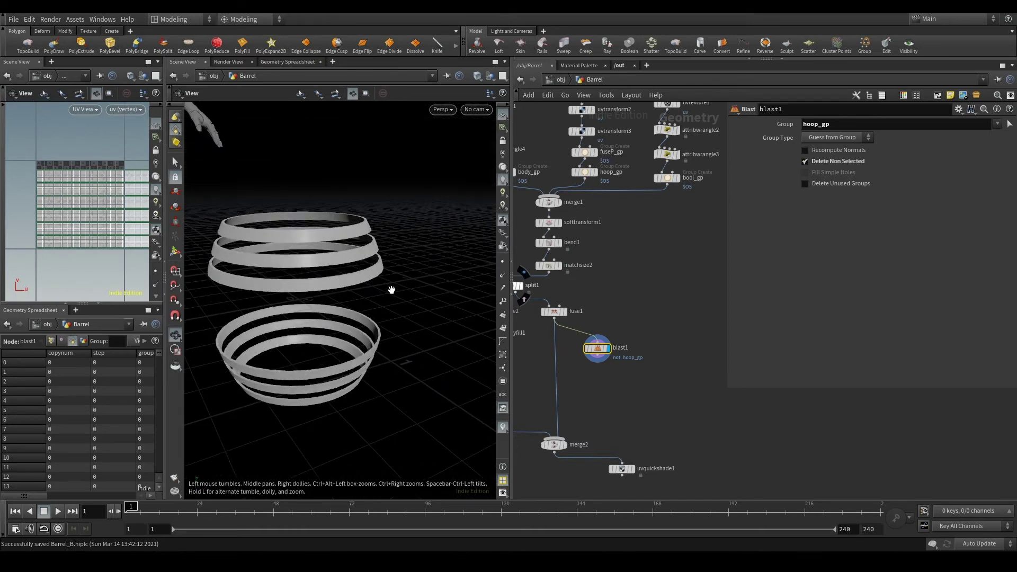
scroll(636, 317, up, 1)
scroll(625, 317, up, 1)
scroll(614, 315, up, 1)
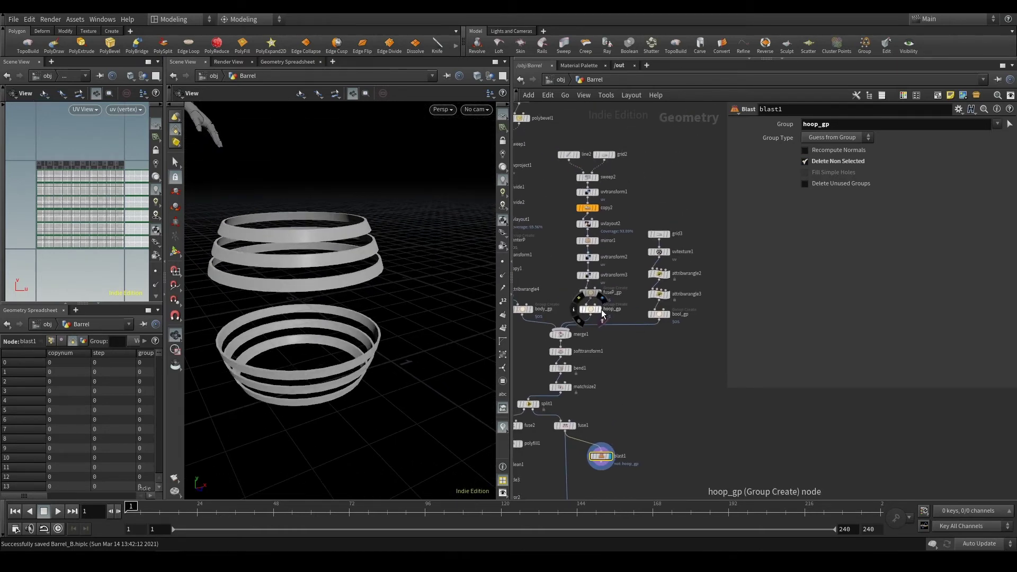
- Display uvtransform1's single plank and make room below it in the network
click(604, 312)
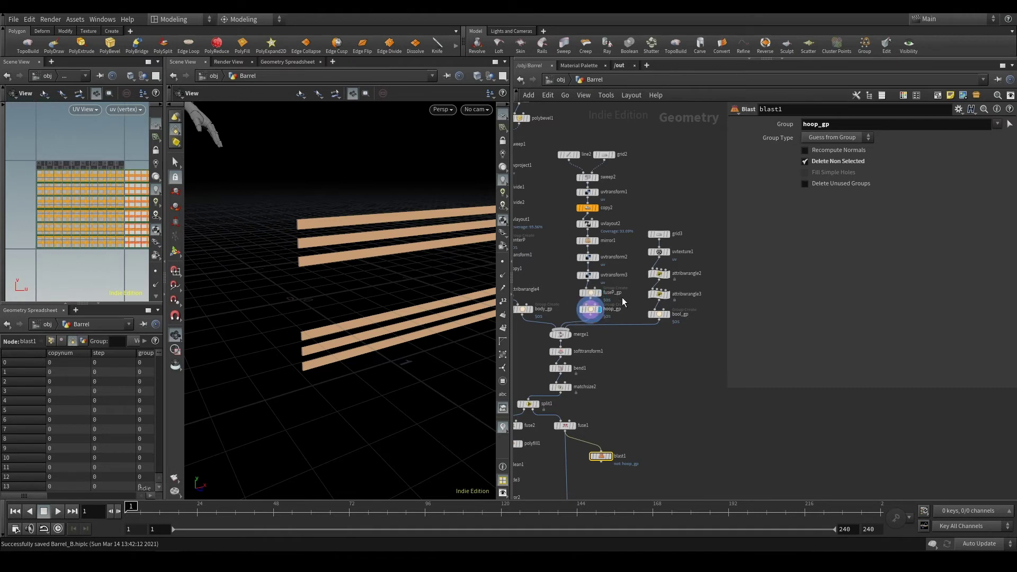
scroll(598, 313, up, 2)
click(588, 298)
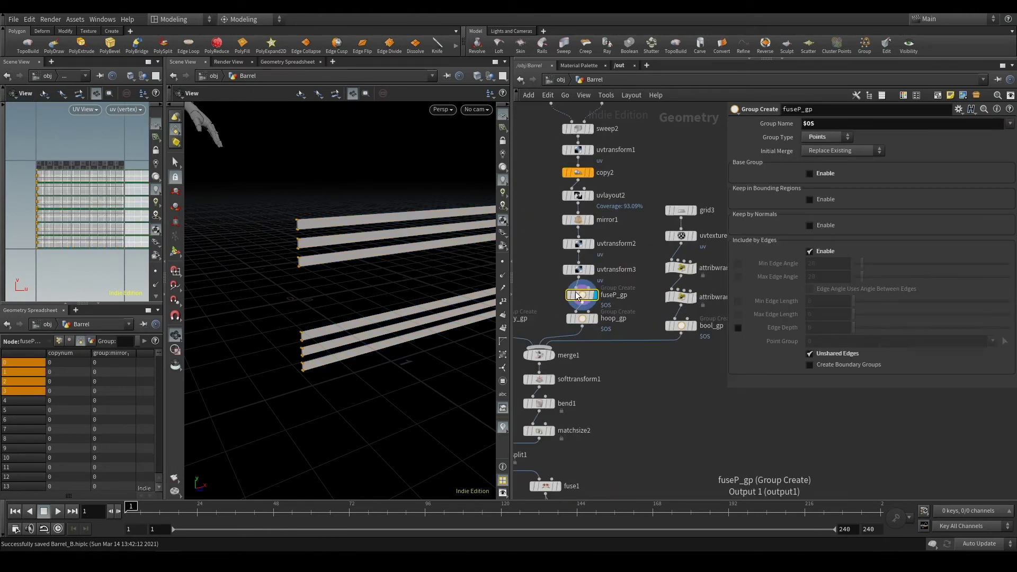
middle_drag(552, 266, 565, 306)
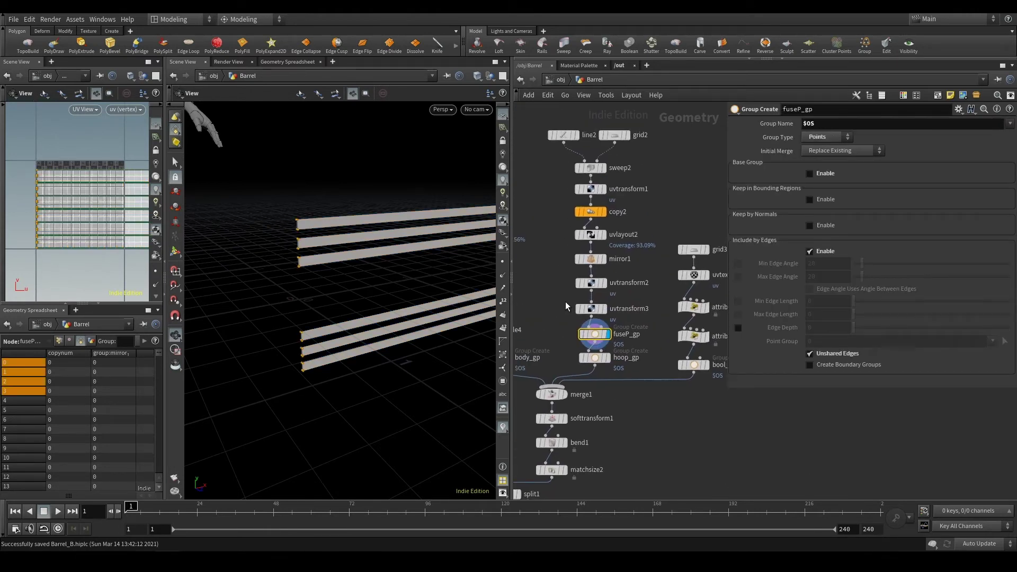
click(604, 189)
mouse_move(345, 270)
mouse_down()
mouse_move(410, 274)
mouse_move(390, 277)
mouse_up()
drag(598, 189, 598, 156)
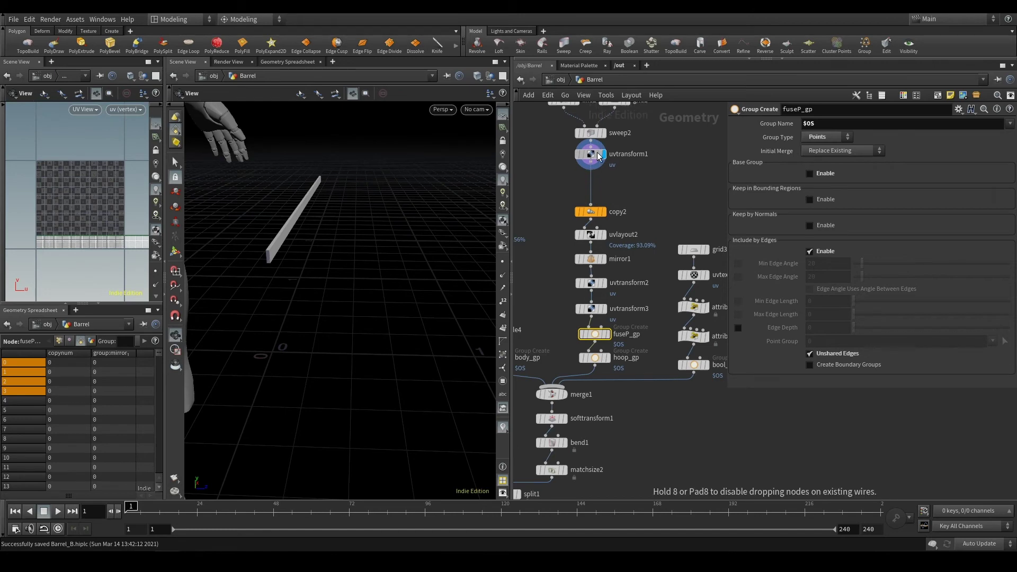
scroll(643, 246, up, 3)
- Add a Group Create node after uvtransform1 named frontFace_gp
key(Tab)
text(group)
key(Return)
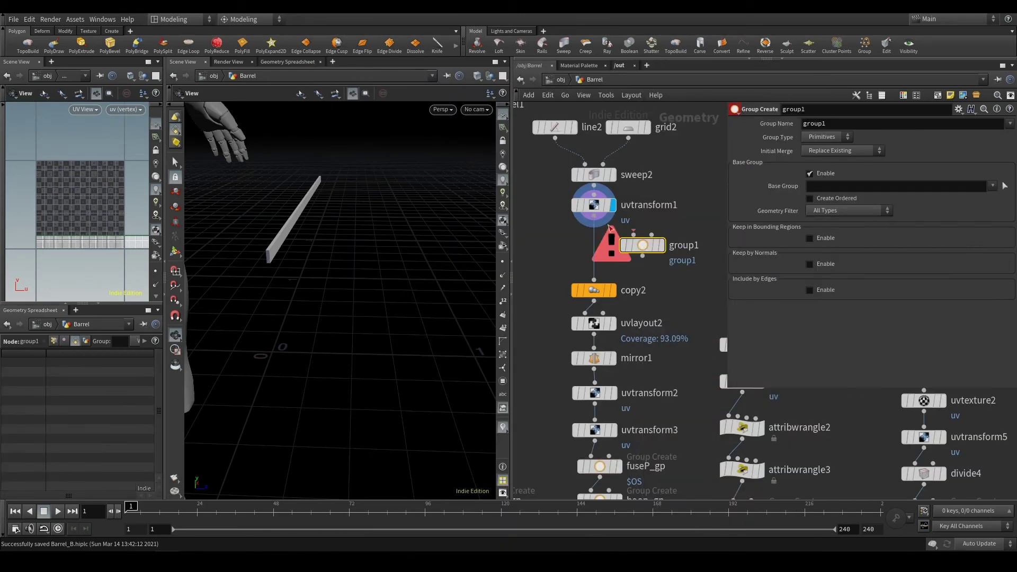
click(610, 227)
double_click(677, 245)
text(frontFace_g)
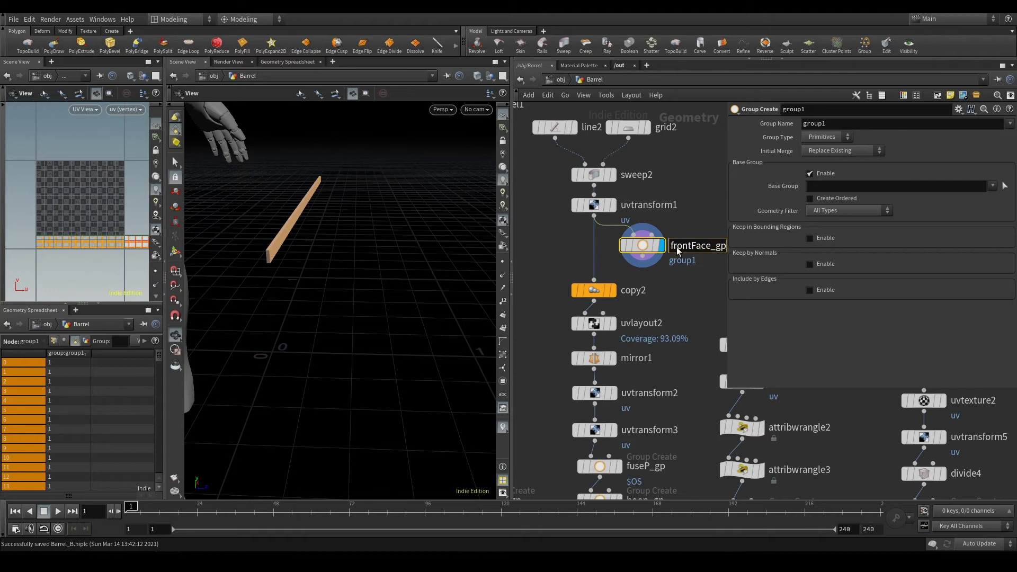
key(Return)
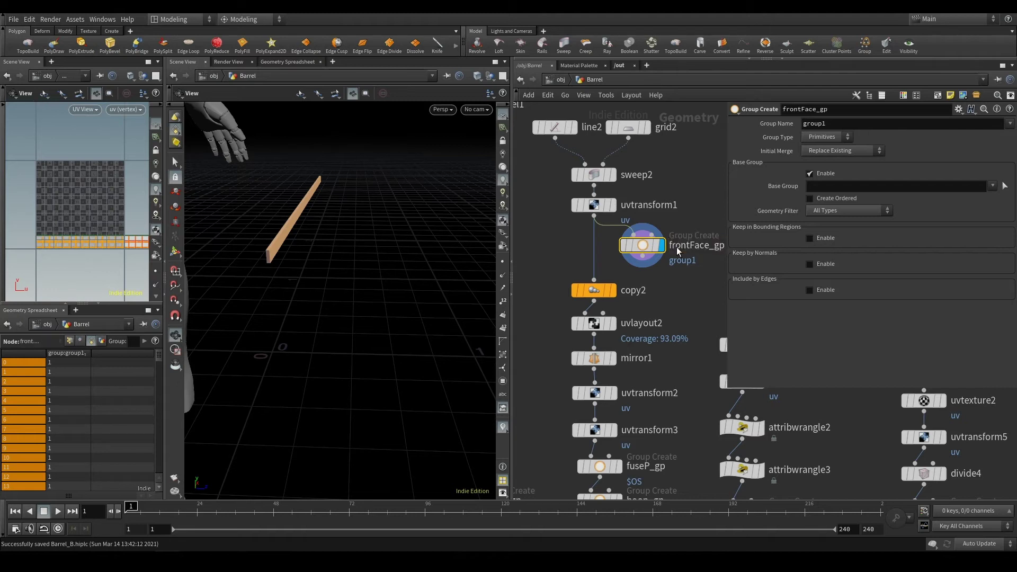
- Set frontFace_gp's group name to $OS, base group off, Keep by Normals with spread angle 0
middle_drag(685, 220, 641, 229)
double_click(839, 125)
text($OS)
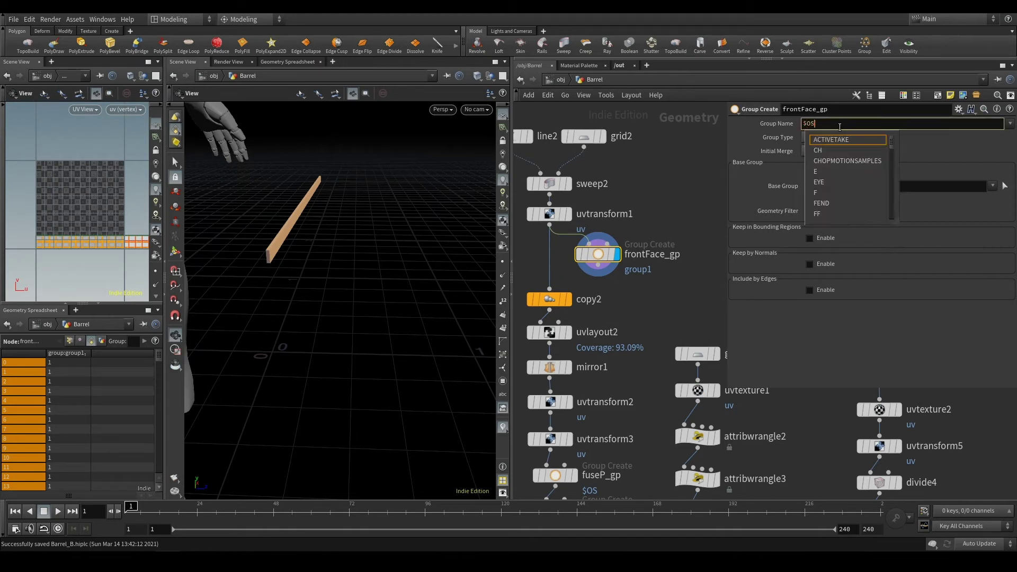
key(Return)
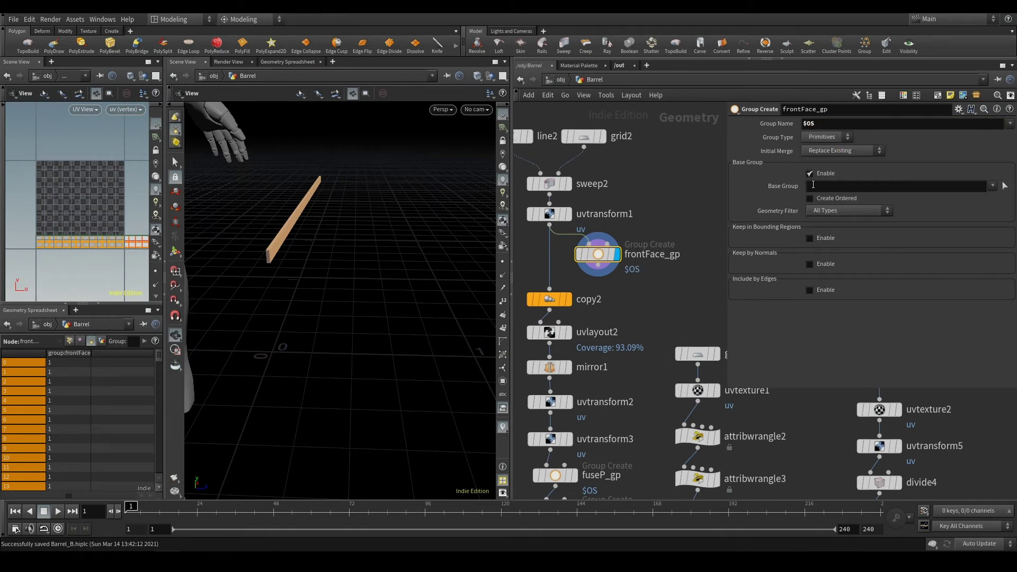
click(809, 174)
click(810, 251)
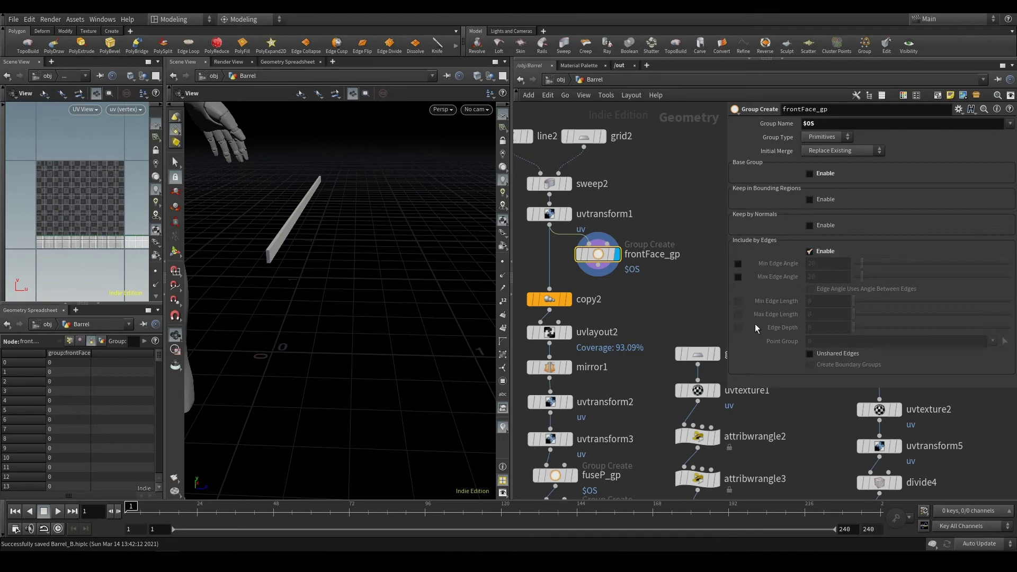
click(811, 251)
click(809, 225)
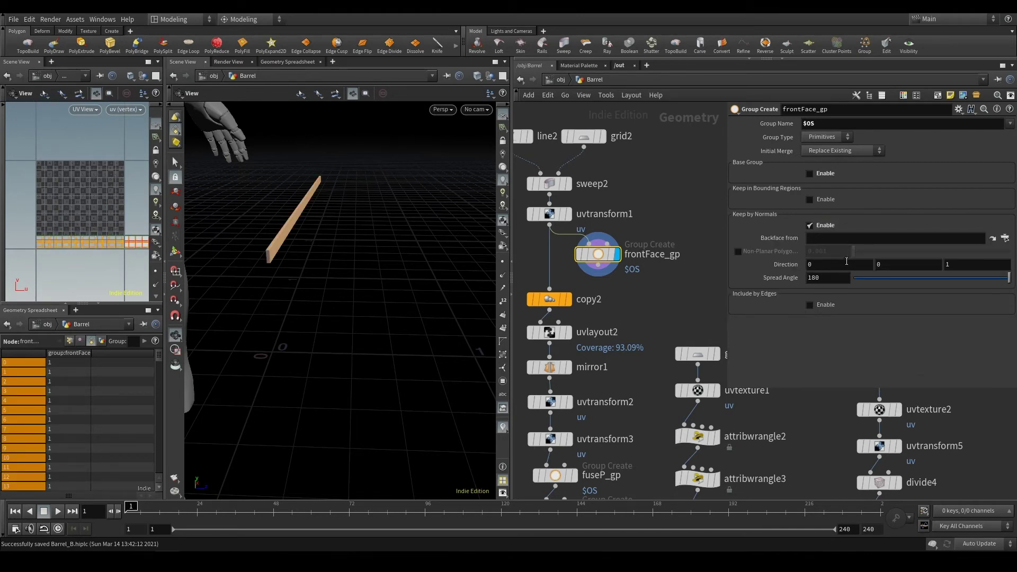
middle_drag(785, 276, 779, 281)
- Wire frontFace_gp into the main chain and save Barrel_B.hiplc
mouse_move(255, 260)
mouse_down()
mouse_move(335, 269)
mouse_move(256, 254)
mouse_move(359, 320)
mouse_move(355, 265)
mouse_move(366, 264)
mouse_up()
drag(597, 255, 546, 259)
scroll(640, 290, down, 3)
key(ctrl+s)
middle_drag(634, 311, 639, 244)
middle_drag(595, 445, 598, 344)
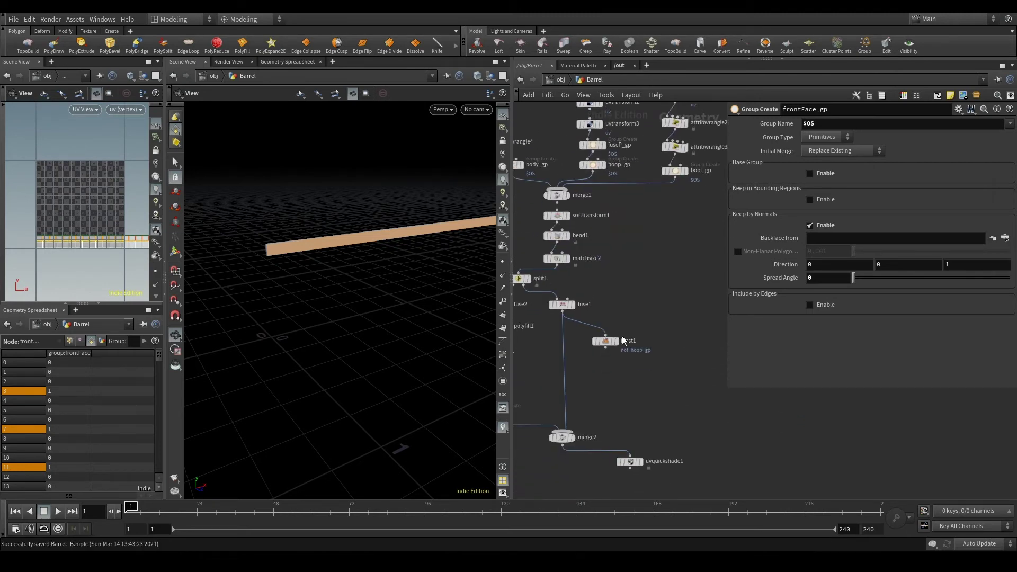
- Change blast1's group from hoop_gp to frontFace_gp
scroll(593, 350, up, 4)
click(613, 350)
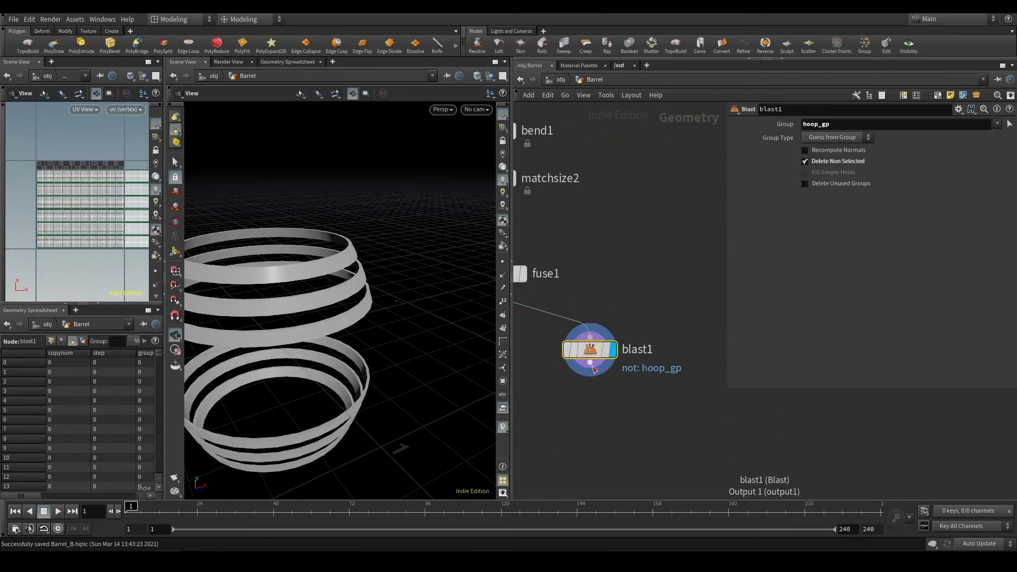
middle_drag(593, 384, 601, 346)
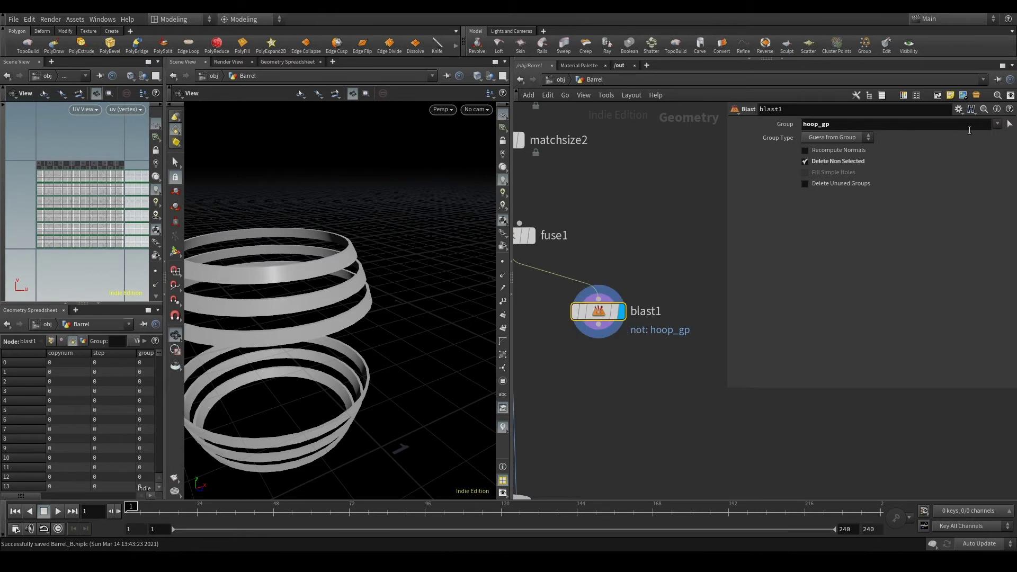
click(998, 125)
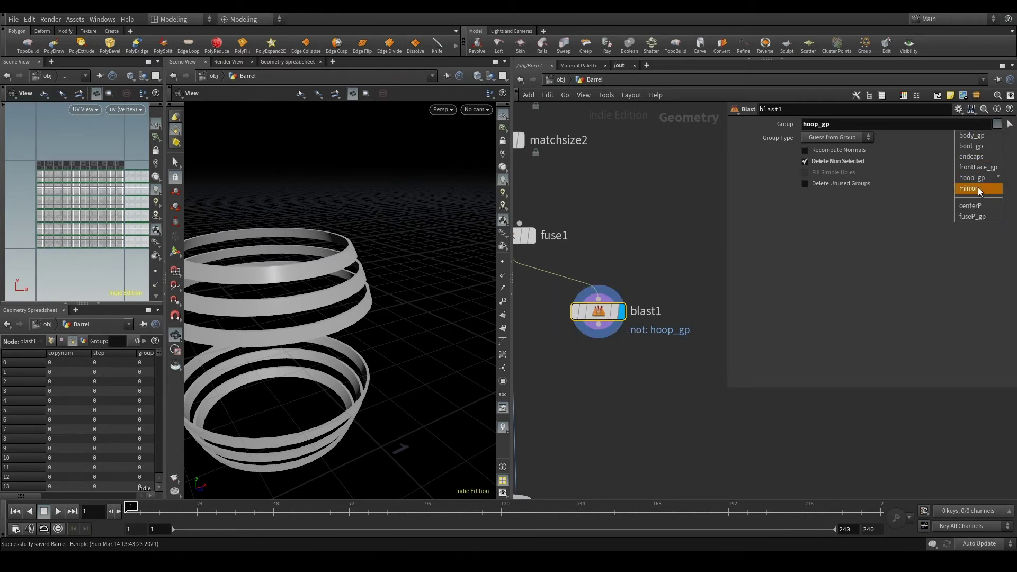
click(975, 167)
drag(832, 124, 802, 124)
key(BackSpace)
key(Return)
- Frame the rings in Smooth Wire Shaded mode with primitive numbers shown
scroll(300, 296, down, 3)
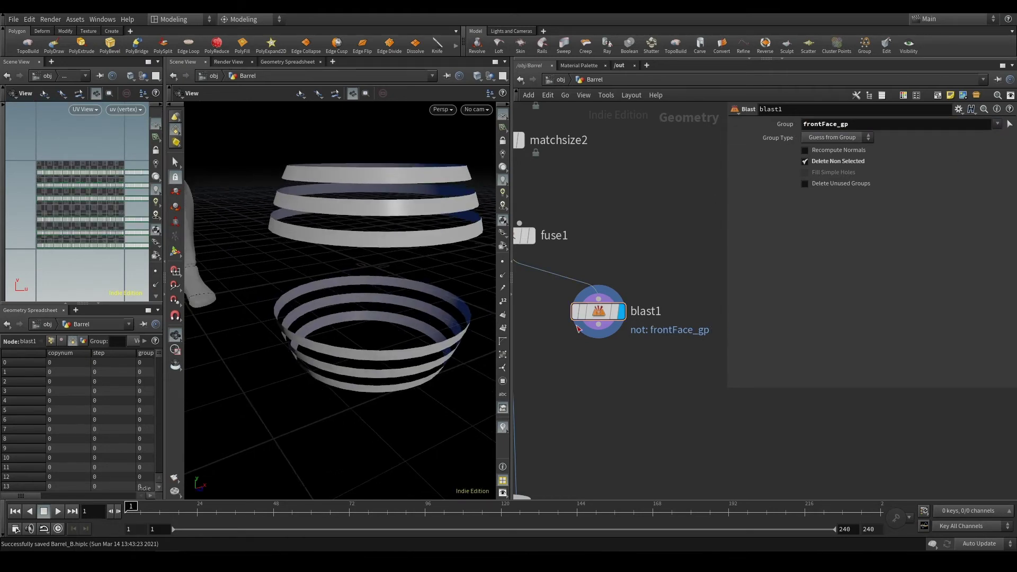
scroll(609, 344, down, 2)
scroll(609, 344, down, 1)
key(f)
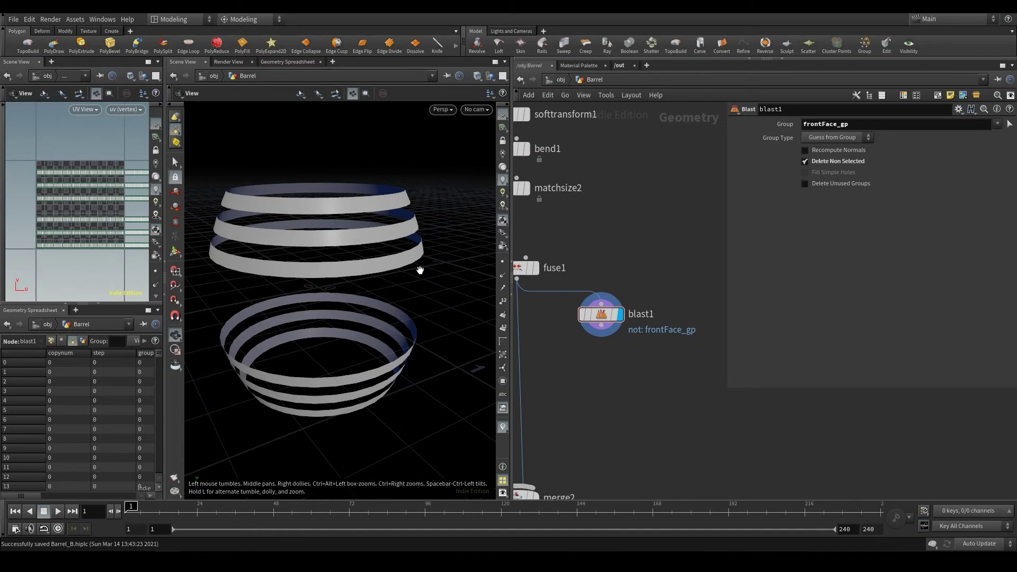
click(477, 76)
click(516, 183)
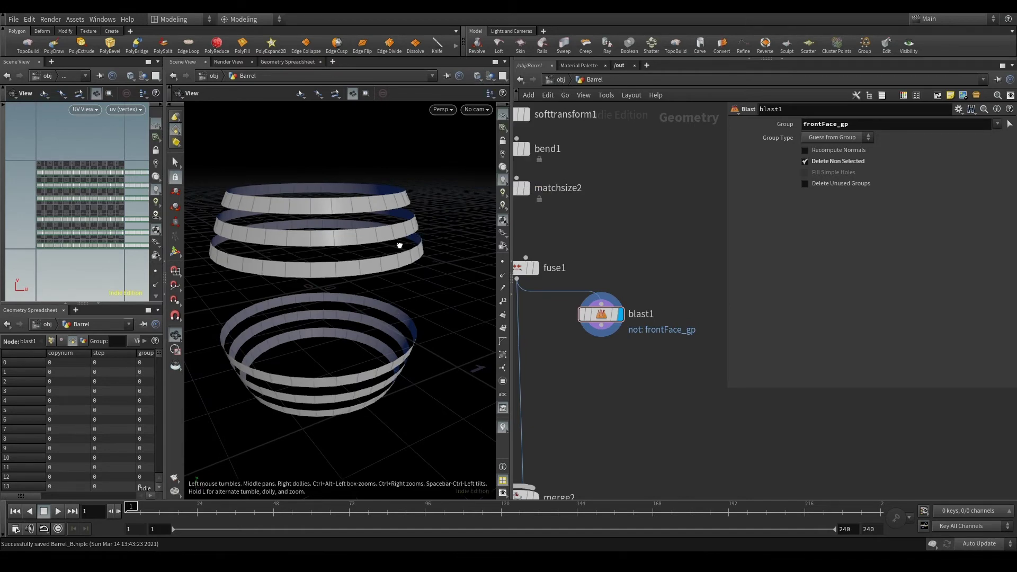
scroll(435, 279, down, 2)
click(503, 328)
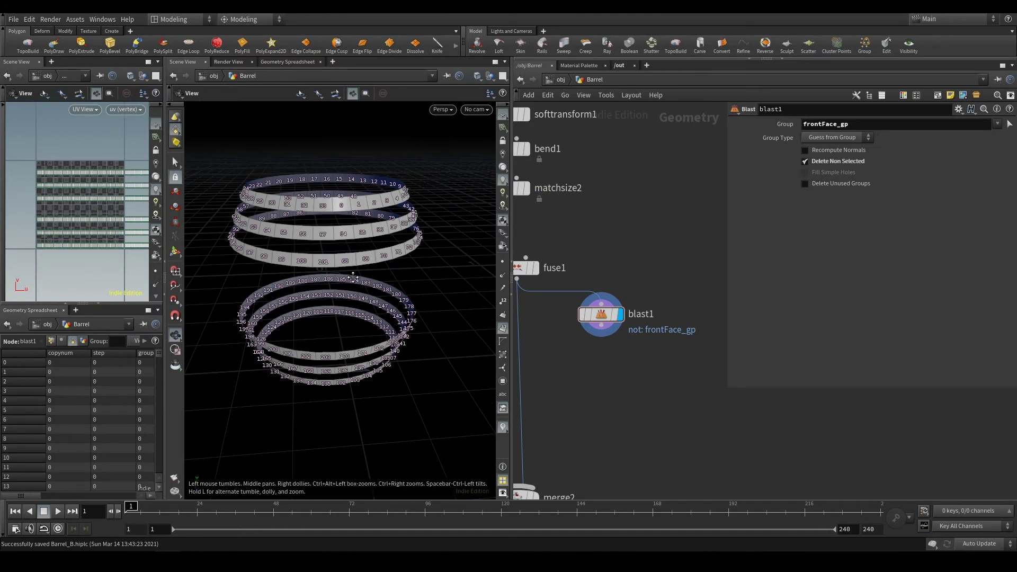
scroll(602, 335, up, 1)
key(Tab)
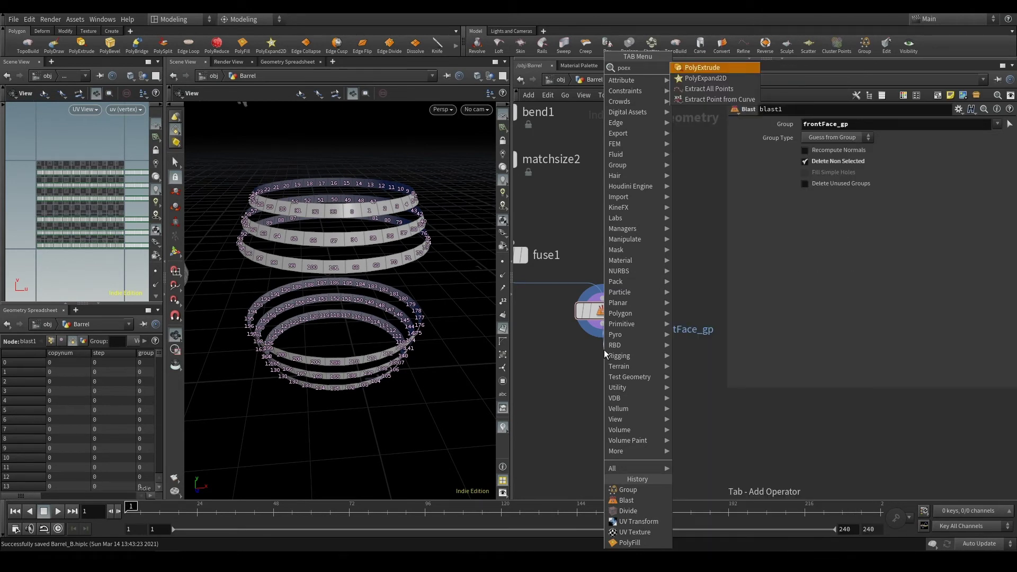
- Add polyextrude1 below blast1 with Transform Extruded Front on and front scale 0.1, 0.1, 0.1
key(Escape)
click(605, 354)
click(627, 364)
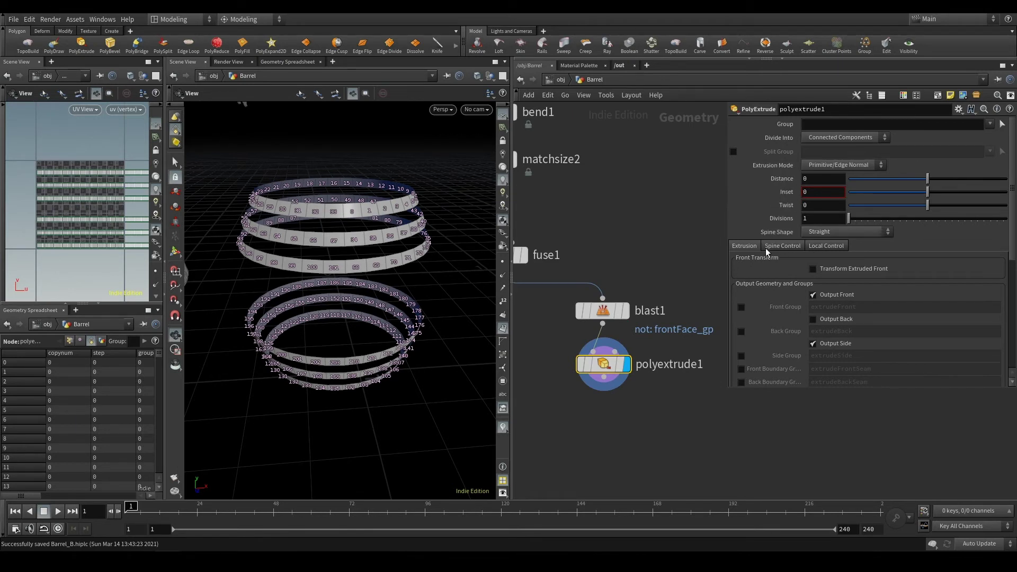
click(813, 269)
click(822, 335)
text(0.1)
click(888, 335)
text(0.1)
key(Return)
click(956, 335)
text(0.1)
key(Return)
- Set polyextrude1 to divide into individual elements and hide point numbers
click(816, 234)
click(826, 167)
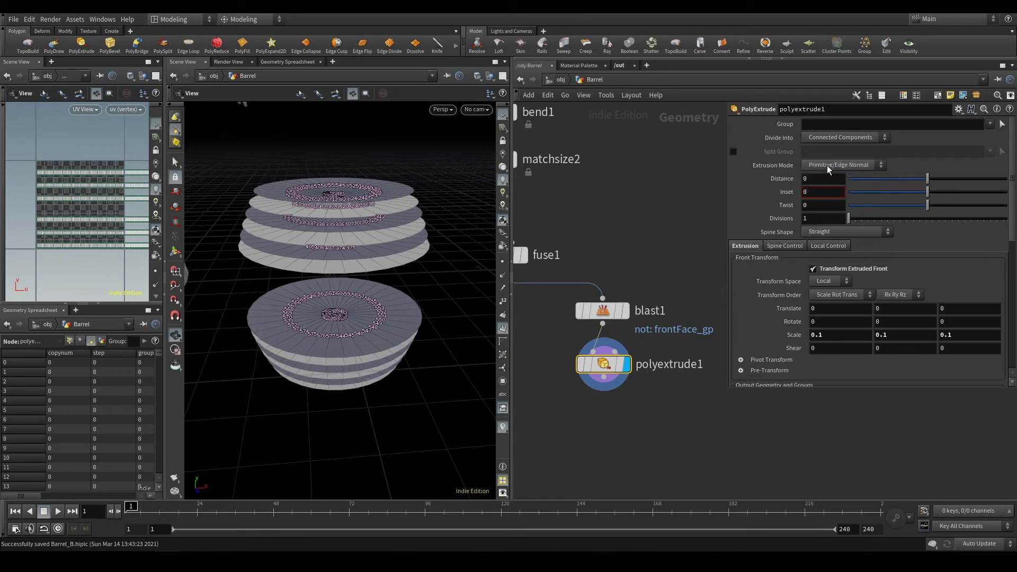
click(830, 139)
click(828, 146)
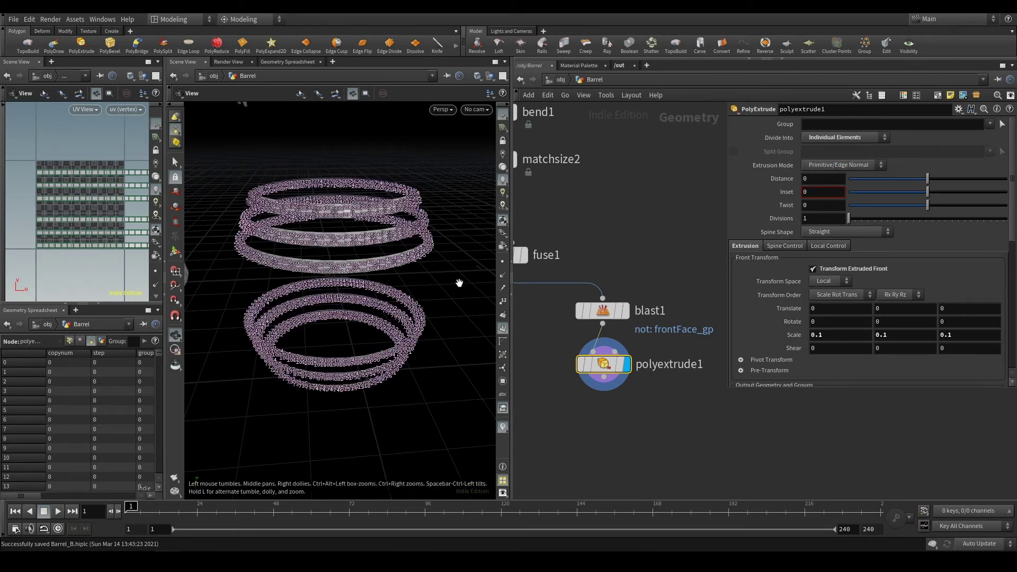
click(503, 333)
- Set the extruded front scale to 0, 0, 0 and show point normals
scroll(324, 268, up, 2)
scroll(391, 263, up, 2)
scroll(358, 250, up, 3)
scroll(379, 271, up, 3)
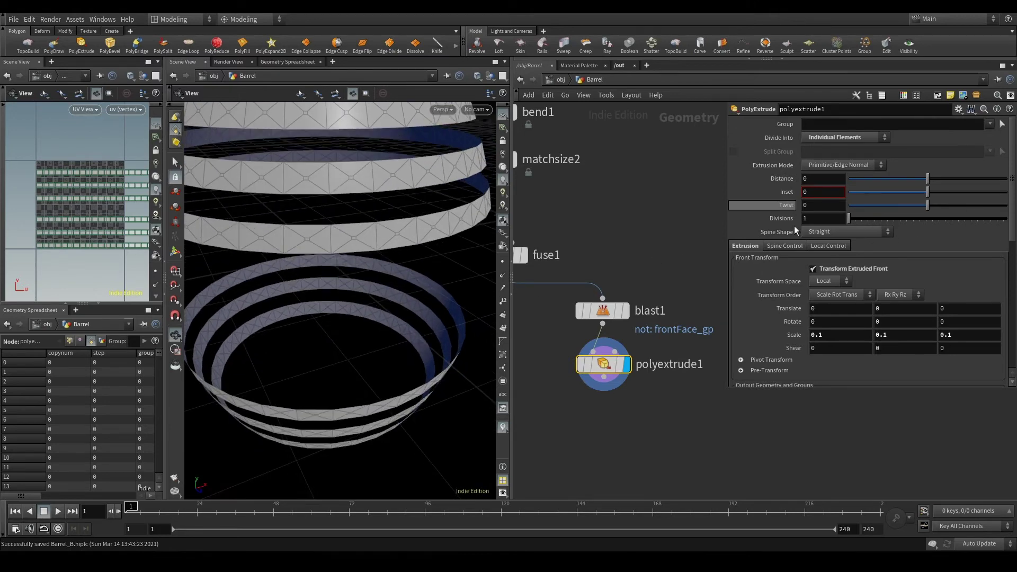
click(838, 334)
text(0)
click(890, 336)
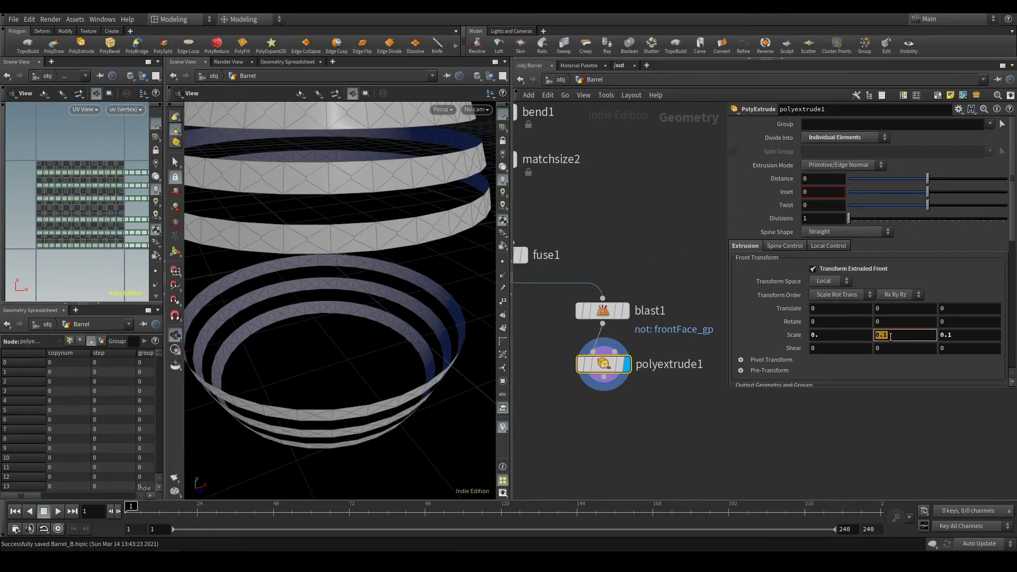
text(0)
key(Return)
click(959, 335)
text(0)
key(Return)
click(503, 261)
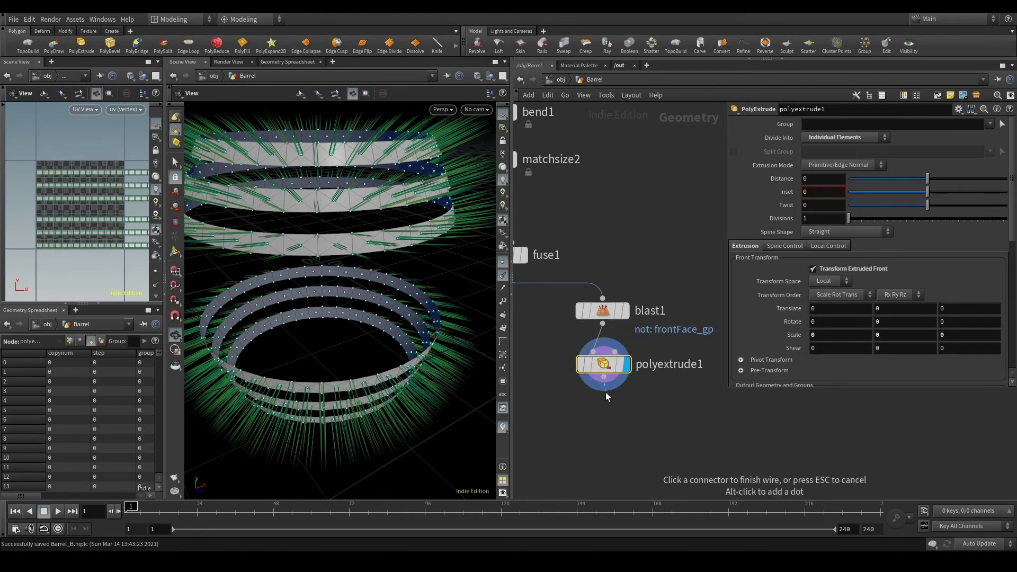
- Add normal1 below polyextrude1, computing normals on points
key(Tab)
text(no)
key(Return)
click(605, 415)
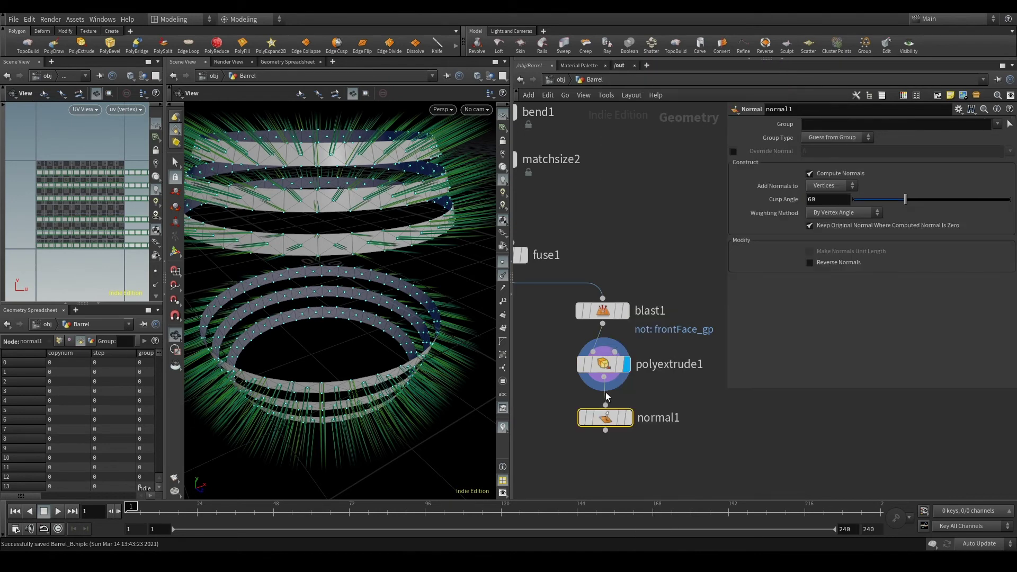
click(824, 185)
click(821, 196)
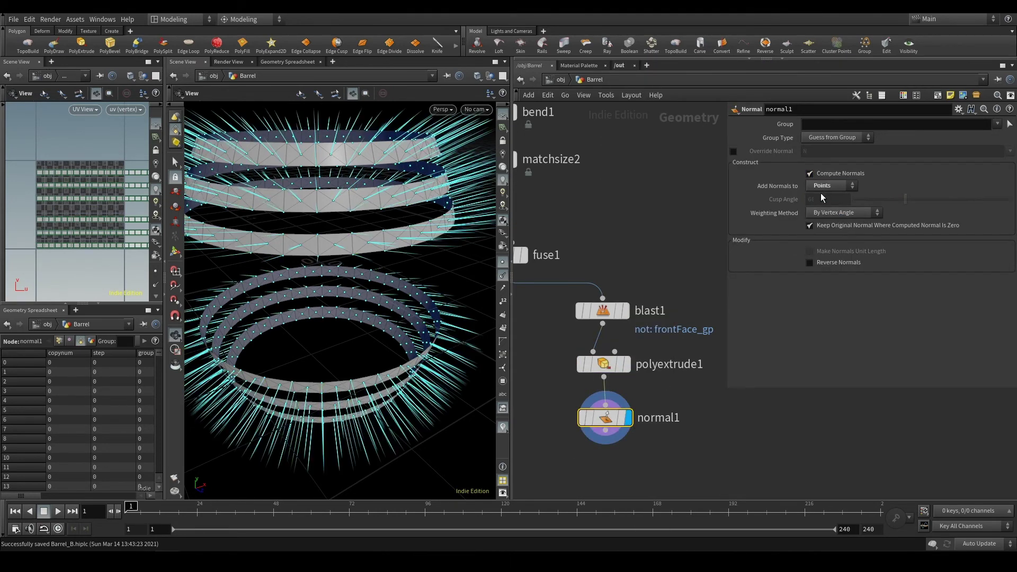
- Add add1 below normal1 set to delete geometry but keep the points
key(Tab)
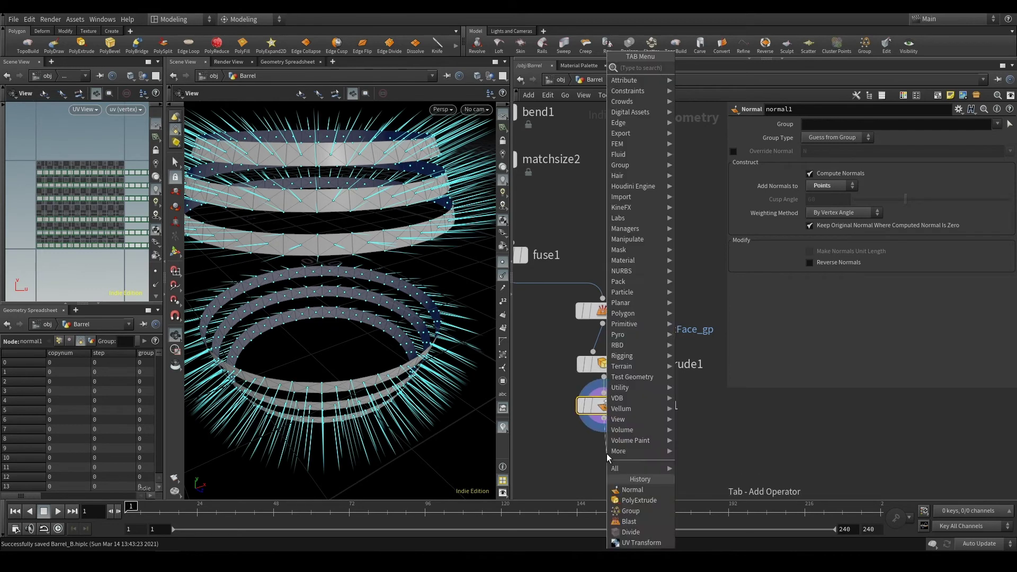
text(add)
key(Return)
click(607, 458)
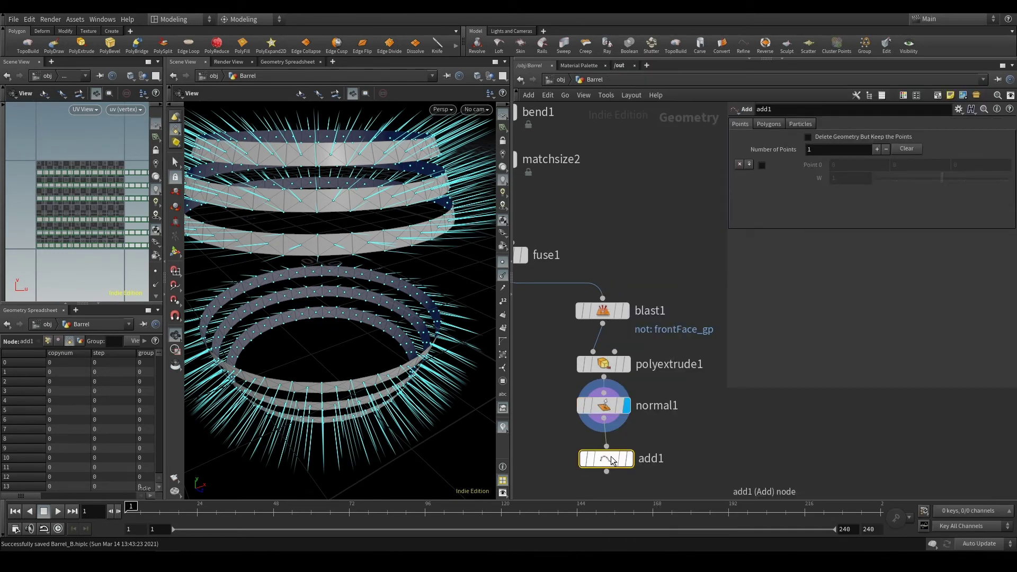
click(808, 138)
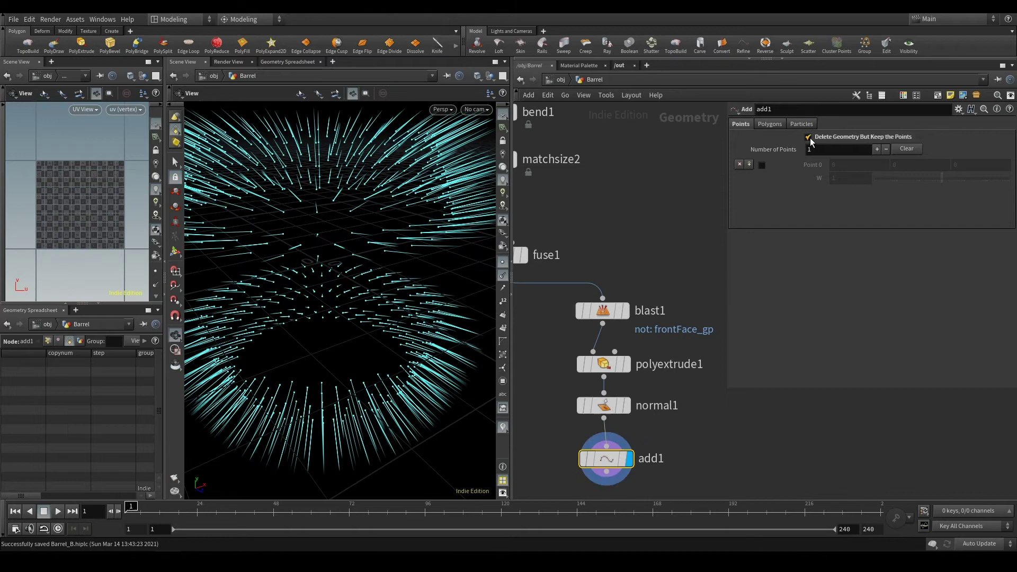
mouse_move(446, 243)
mouse_down()
mouse_move(422, 257)
mouse_move(450, 259)
mouse_up()
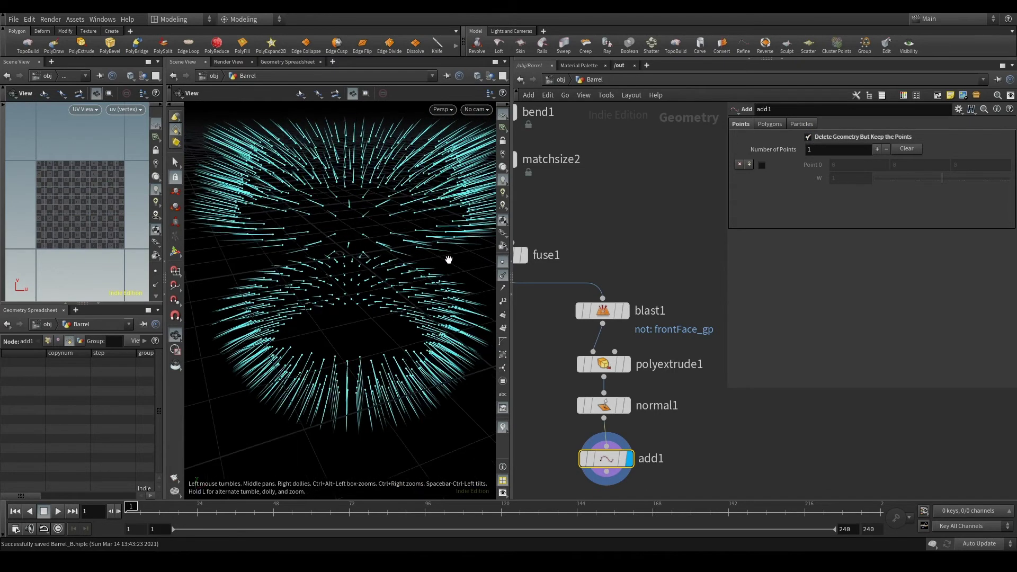
click(501, 276)
click(502, 302)
drag(403, 244, 390, 237)
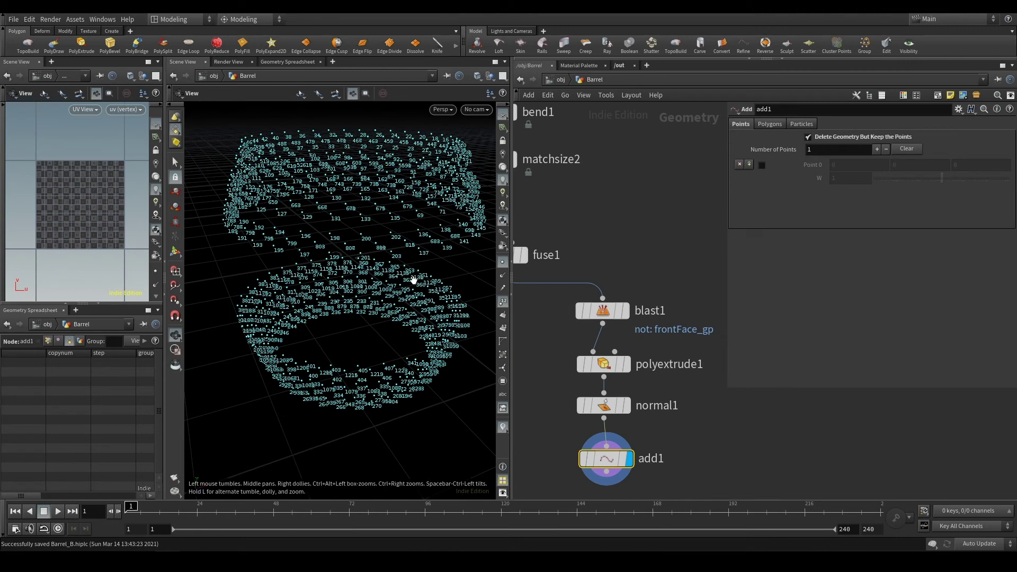
click(620, 367)
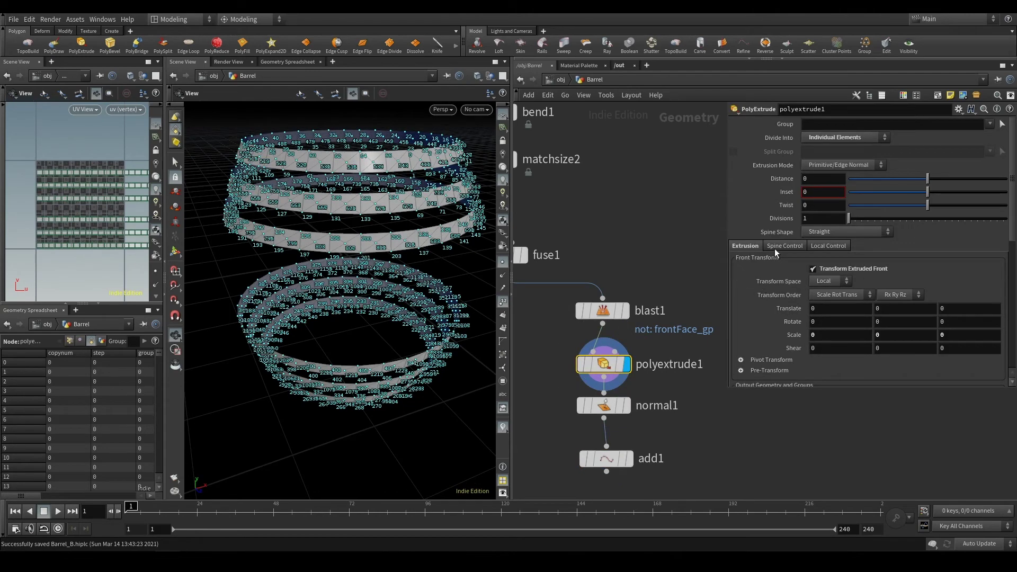
- Uncheck polyextrude1's Output Side so only front faces remain, then select normal1
scroll(774, 260, down, 3)
scroll(774, 266, down, 2)
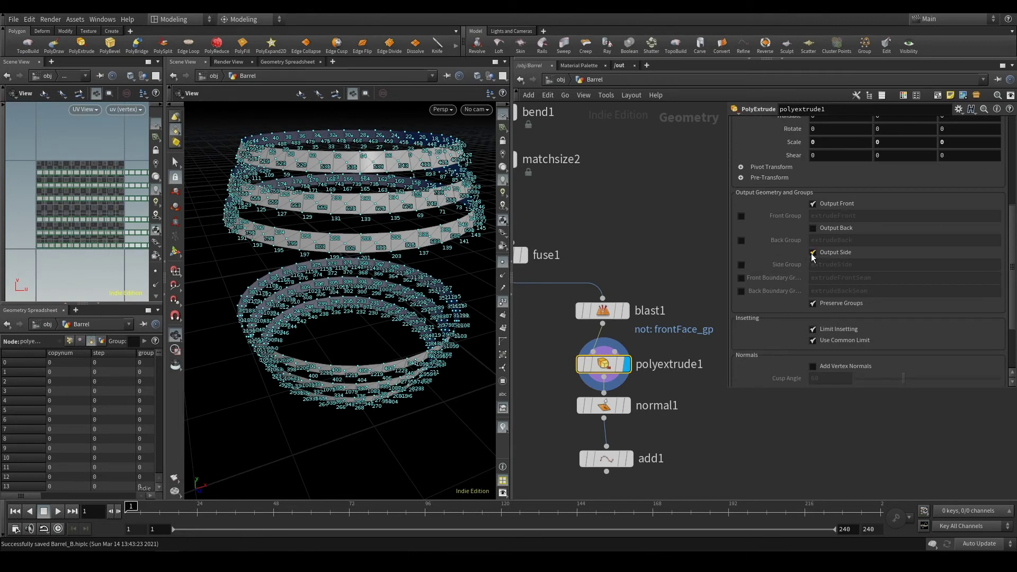
click(813, 204)
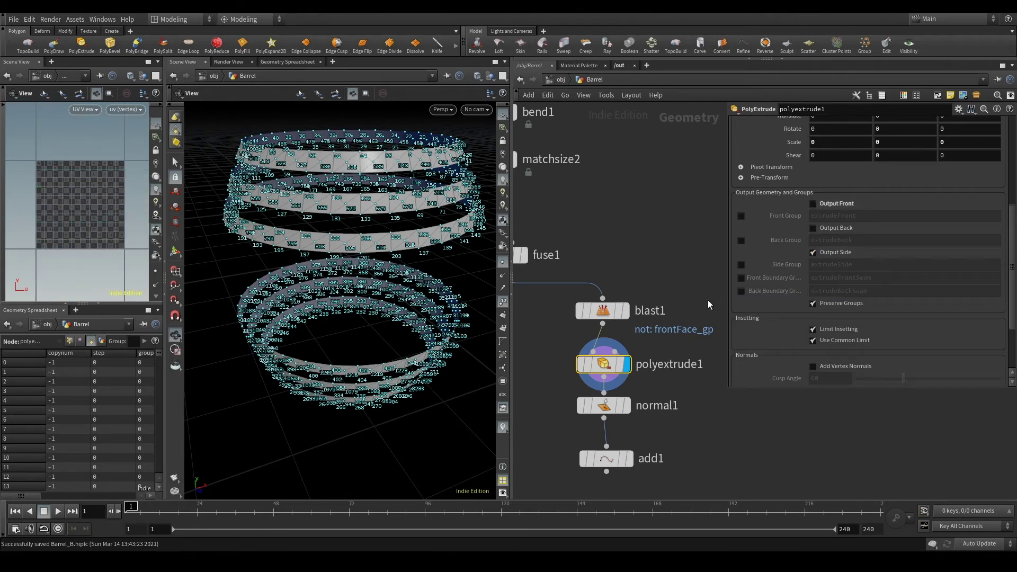
click(813, 204)
click(814, 253)
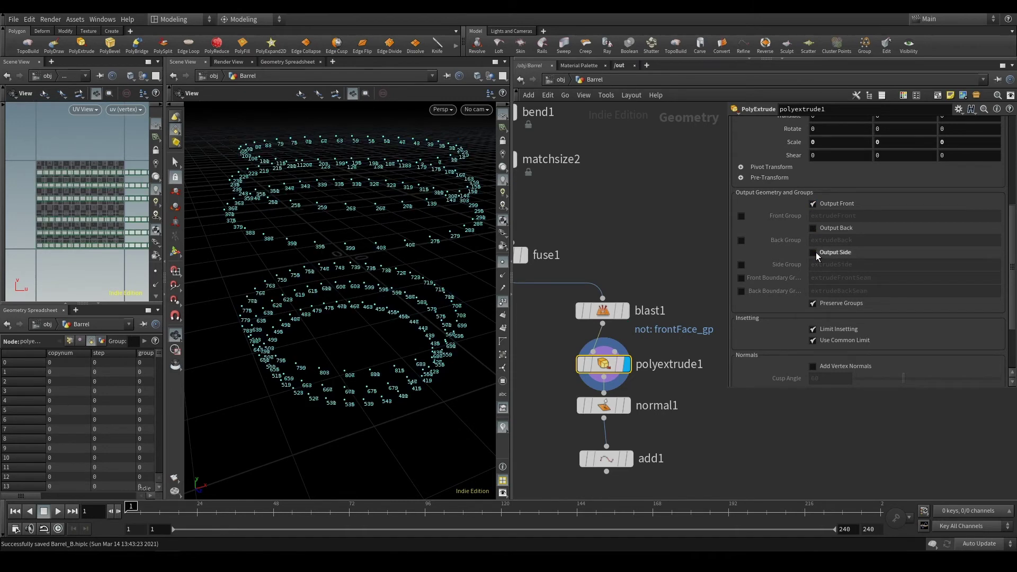
mouse_move(520, 256)
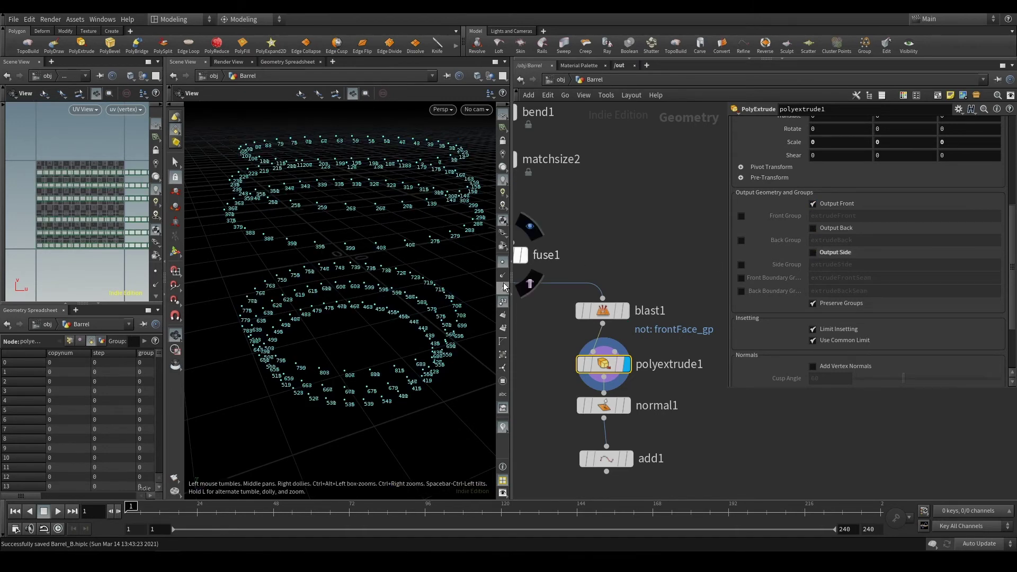
click(832, 207)
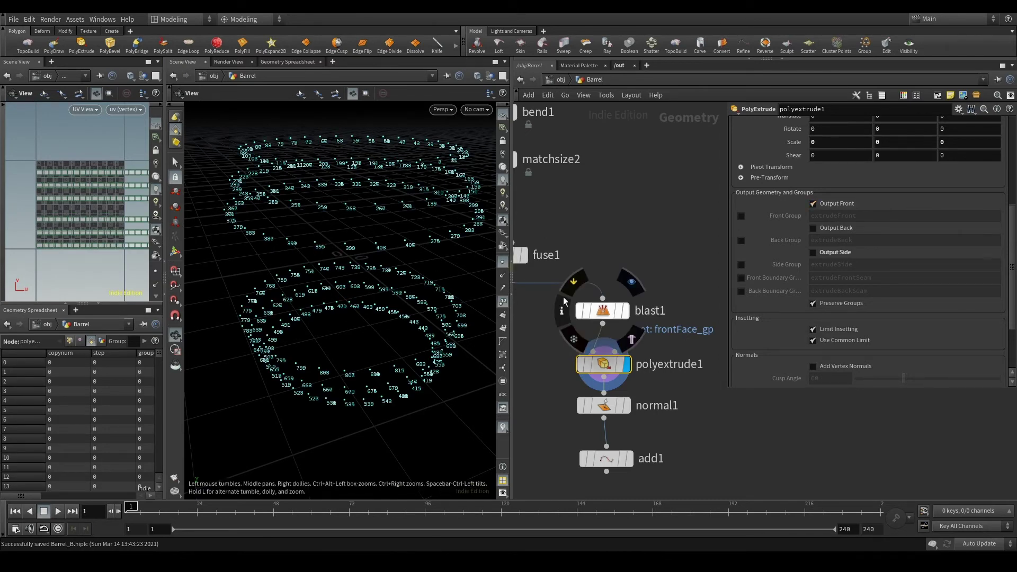
click(602, 412)
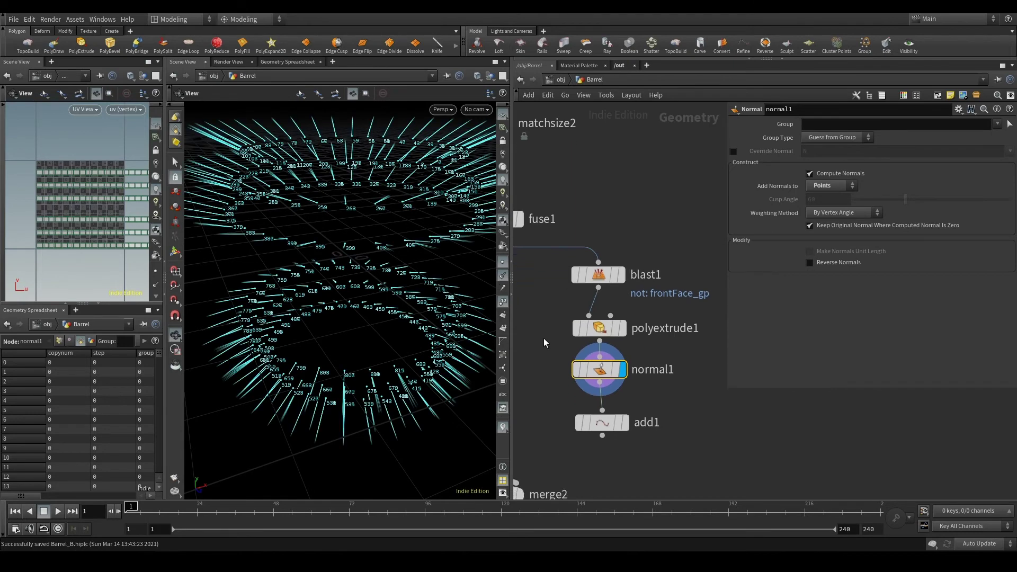
- Set normal1's Weighting Method to By Face Area after comparing By Vertex Angle
click(617, 329)
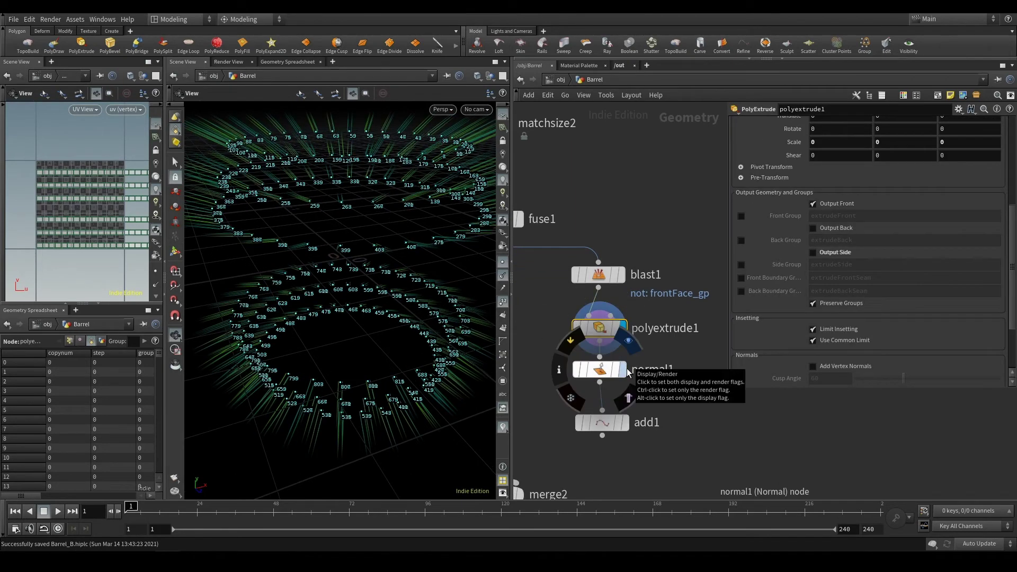
scroll(772, 253, up, 1)
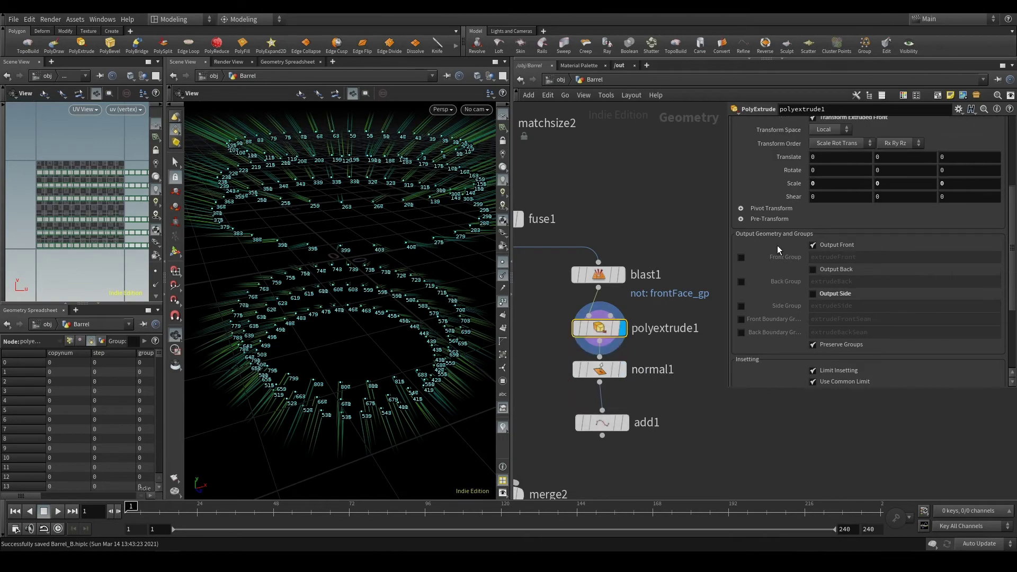
click(624, 375)
mouse_move(339, 317)
mouse_down()
mouse_move(380, 327)
mouse_move(359, 335)
mouse_move(359, 324)
mouse_up()
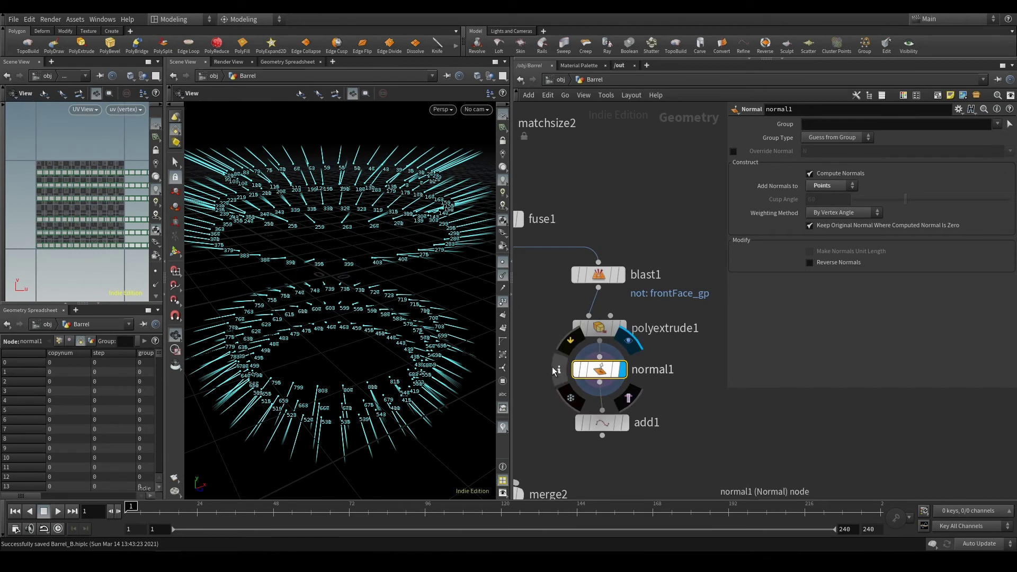
middle_drag(553, 369, 558, 333)
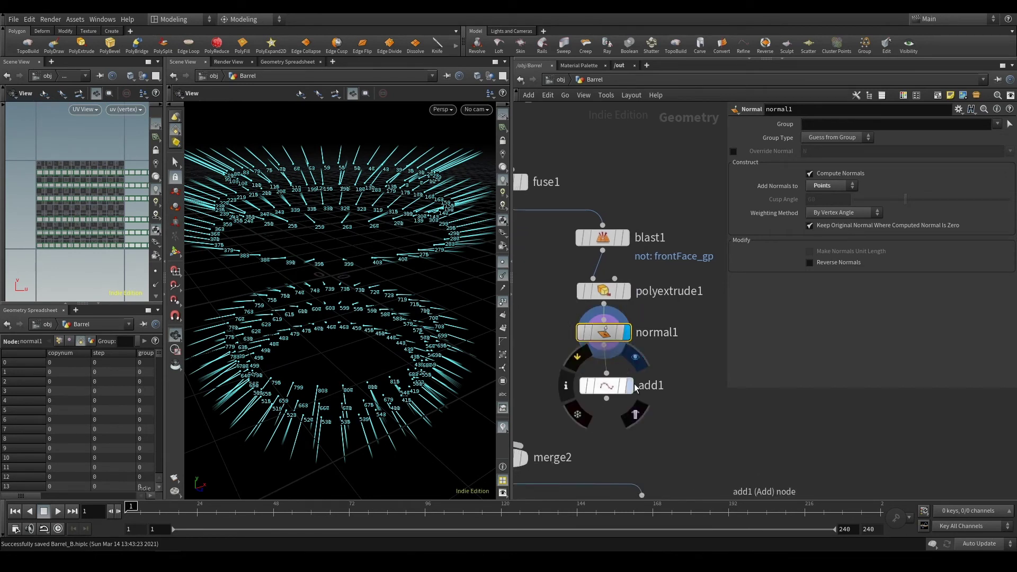
click(845, 214)
click(839, 244)
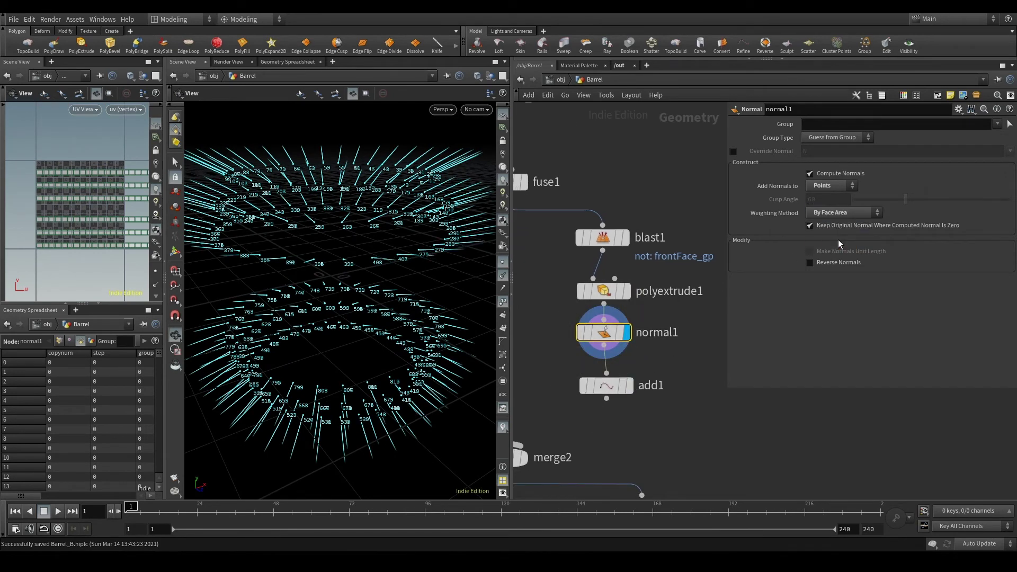
scroll(365, 226, up, 3)
scroll(366, 226, up, 3)
scroll(377, 235, up, 3)
click(844, 212)
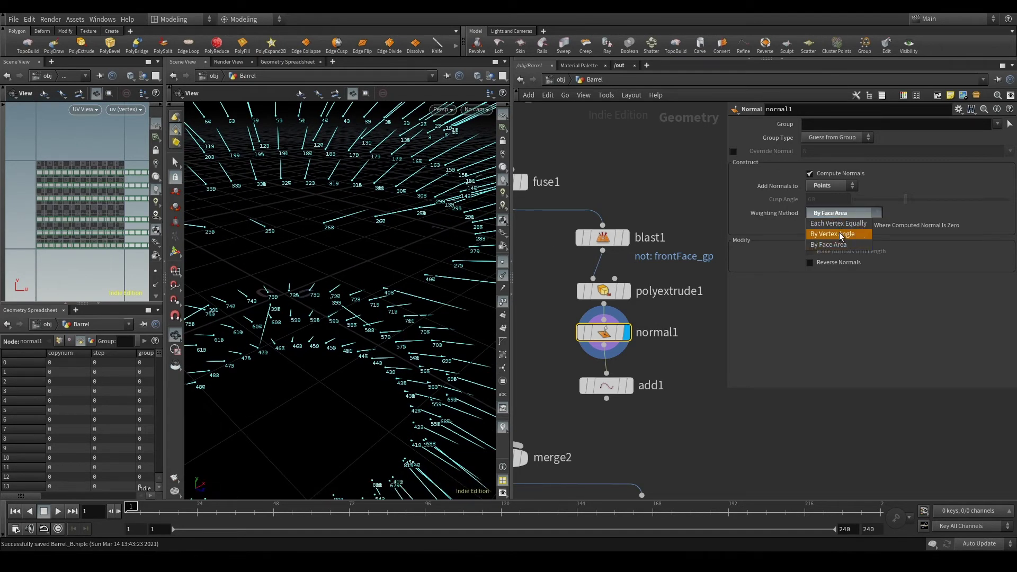
click(839, 233)
click(841, 215)
click(834, 244)
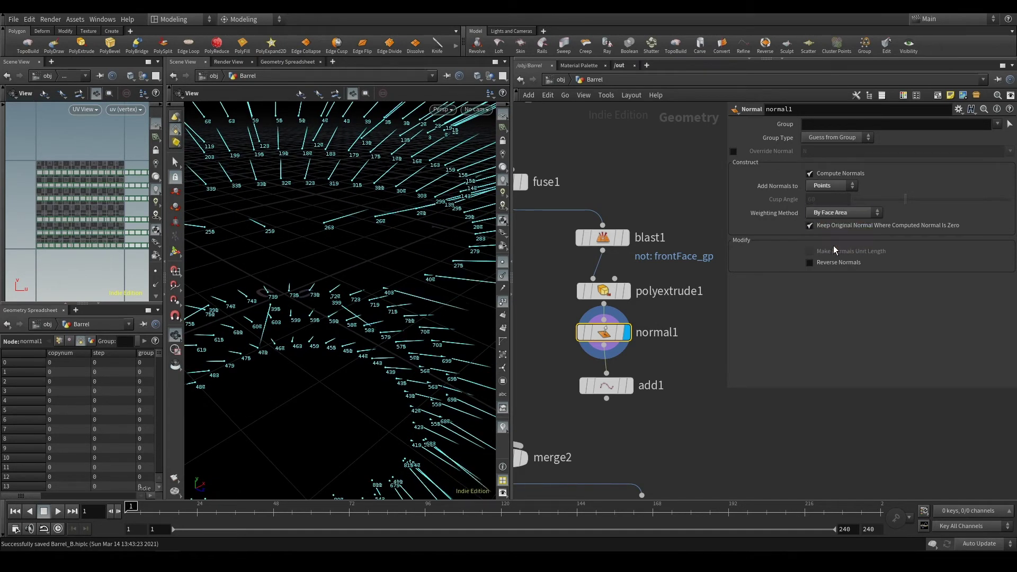
- Give add1 the display flag and move it up in the network
click(609, 383)
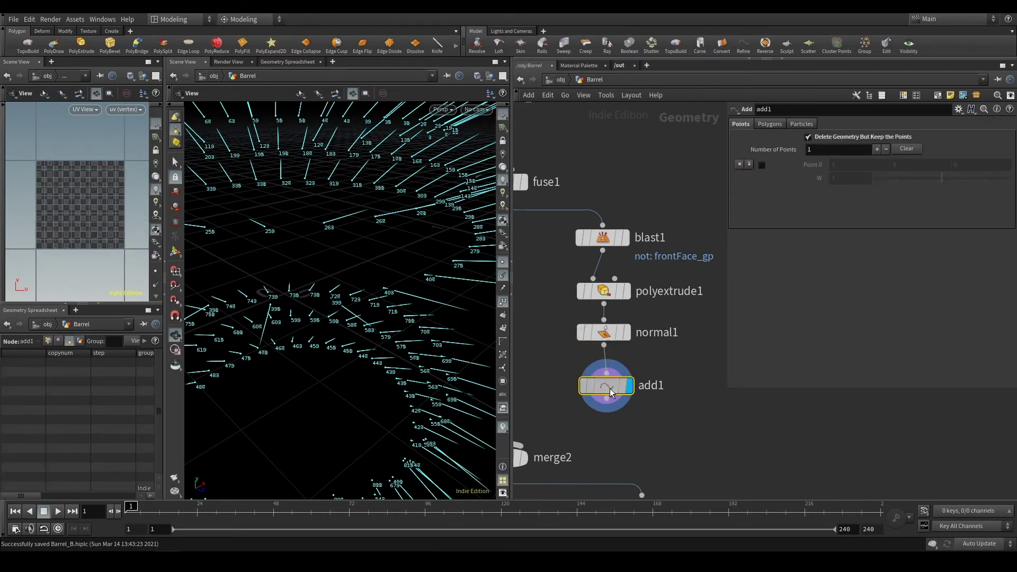
drag(611, 380, 608, 359)
key(Tab)
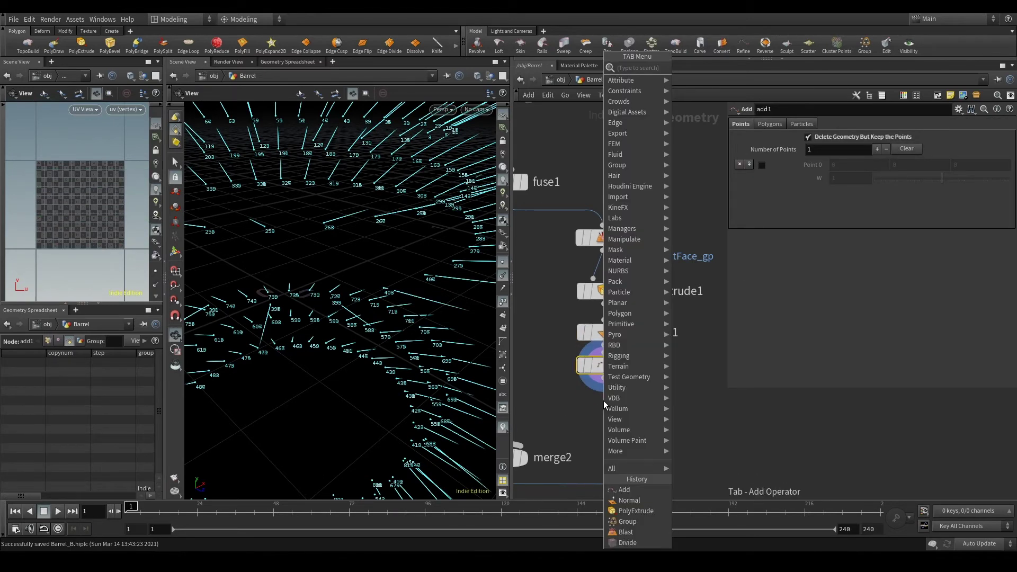
- Add a fuse3 node after add1 and move normal1, add1 and fuse3 up
text(fuse)
key(Return)
click(604, 405)
drag(607, 423, 607, 407)
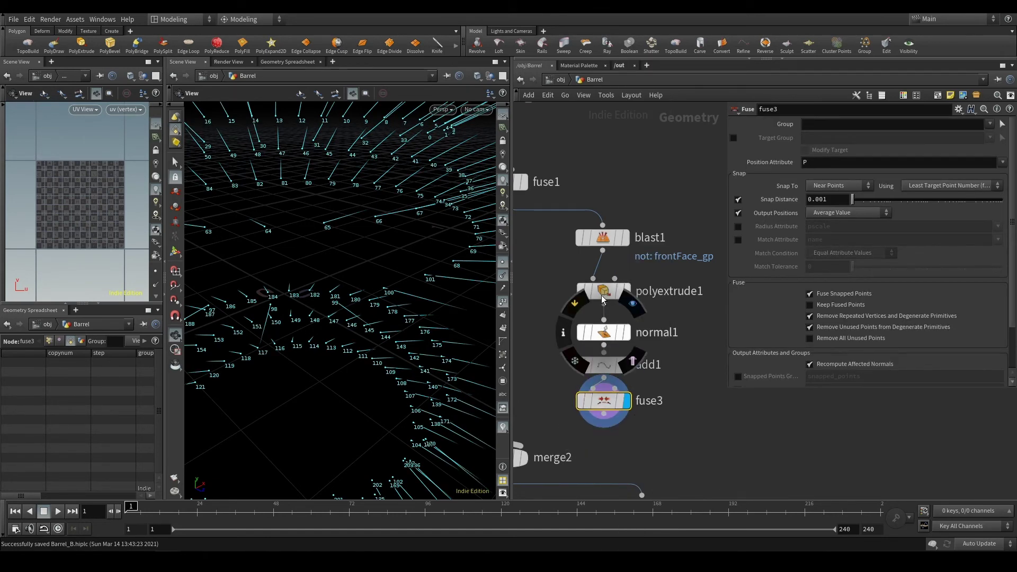
mouse_move(614, 286)
mouse_down()
mouse_move(615, 267)
mouse_move(606, 271)
mouse_up()
key(ctrl+z)
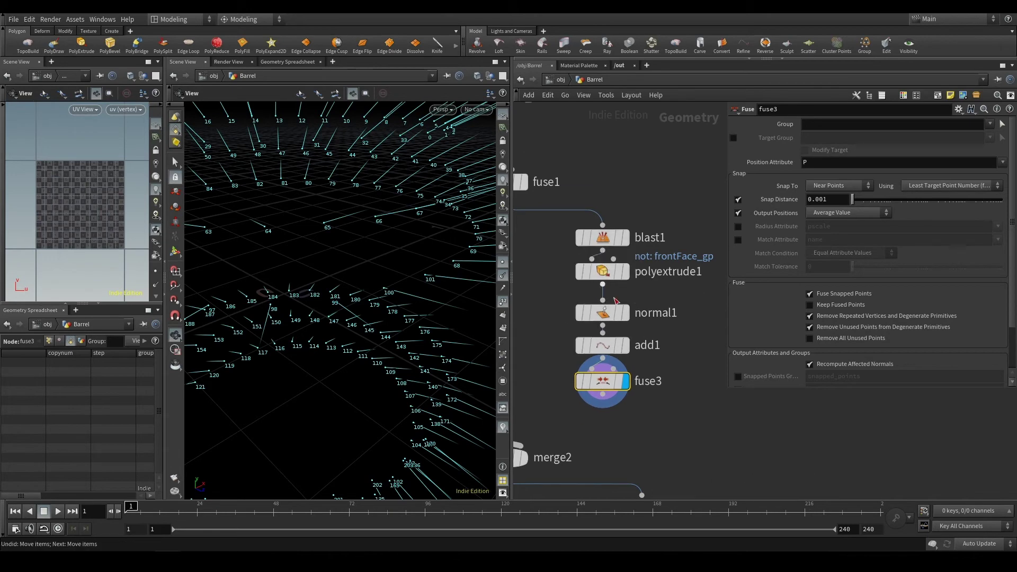
shift+drag(606, 313, 606, 301)
scroll(606, 300, down, 2)
middle_click(601, 358)
scroll(598, 373, down, 3)
scroll(336, 289, down, 3)
scroll(337, 289, down, 3)
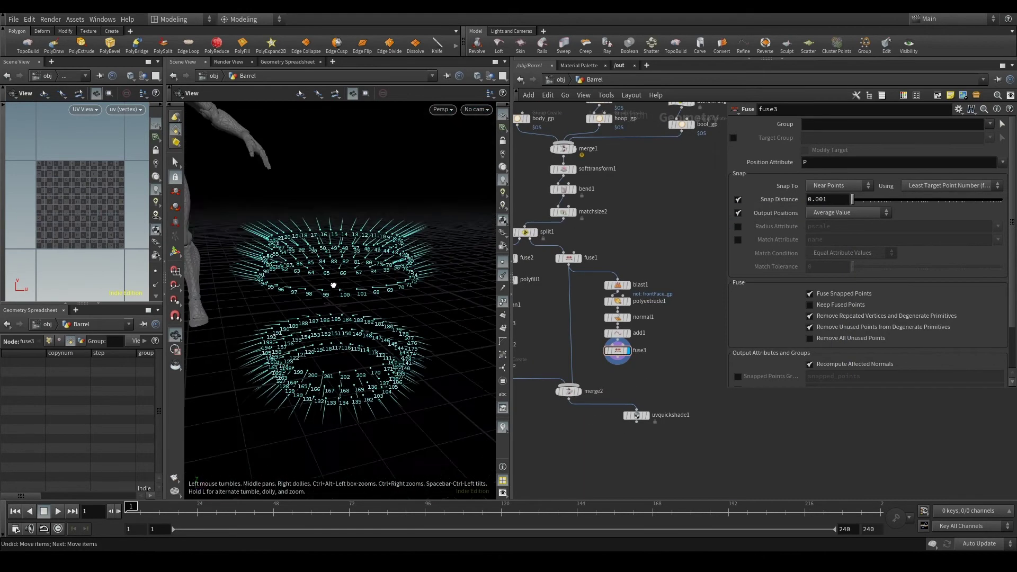
scroll(336, 281, down, 2)
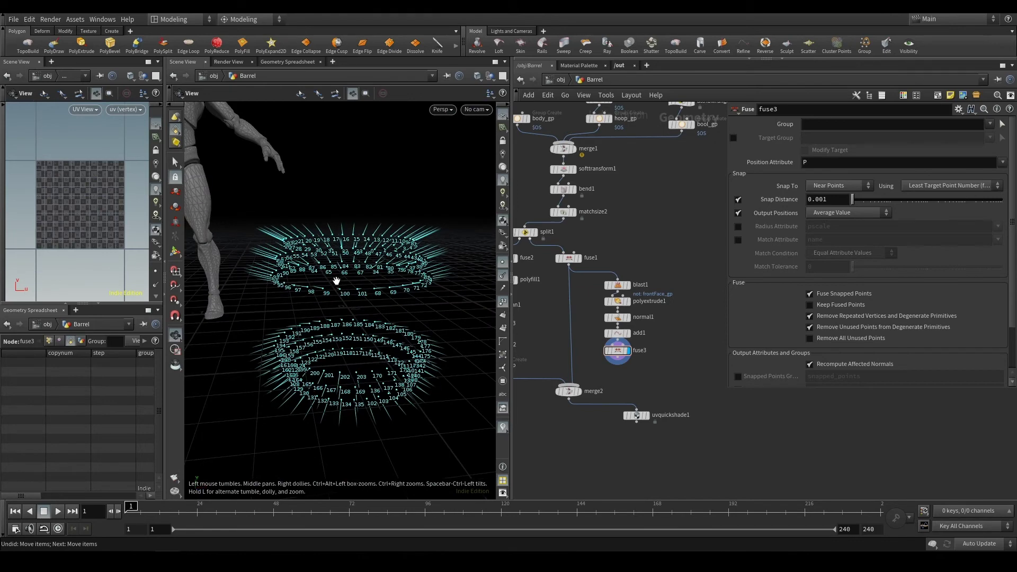
- Hide viewport point numbers and normals, then save the scene as Barrel_B.hiplc
click(503, 275)
click(503, 301)
mouse_move(410, 302)
mouse_down()
mouse_move(393, 324)
mouse_move(400, 305)
mouse_up()
key(ctrl+s)
- Add an attribwrangle5 Attribute Wrangle node below fuse3
scroll(624, 368, up, 2)
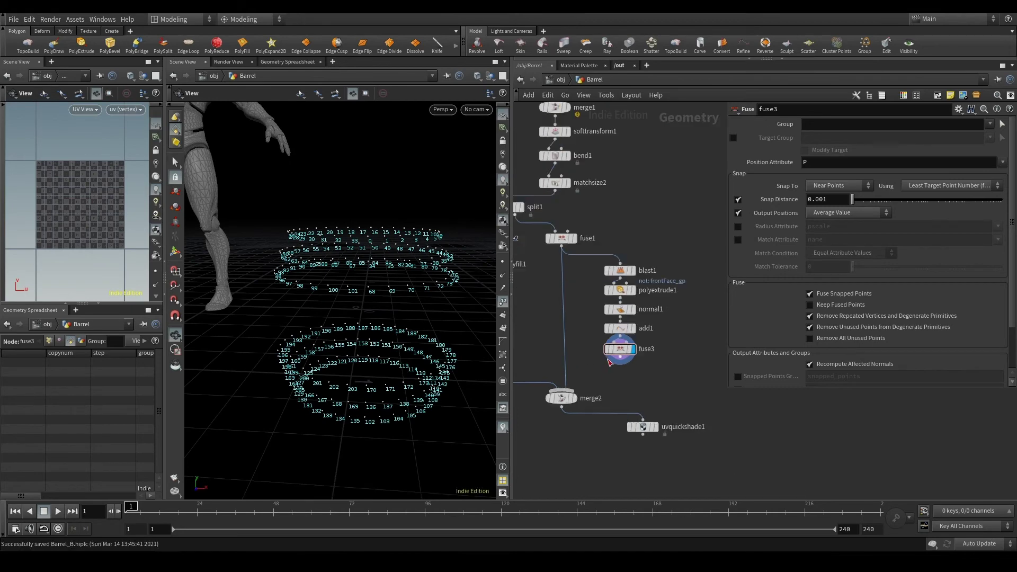
scroll(623, 367, up, 2)
key(Tab)
text(attribwrangle)
key(Return)
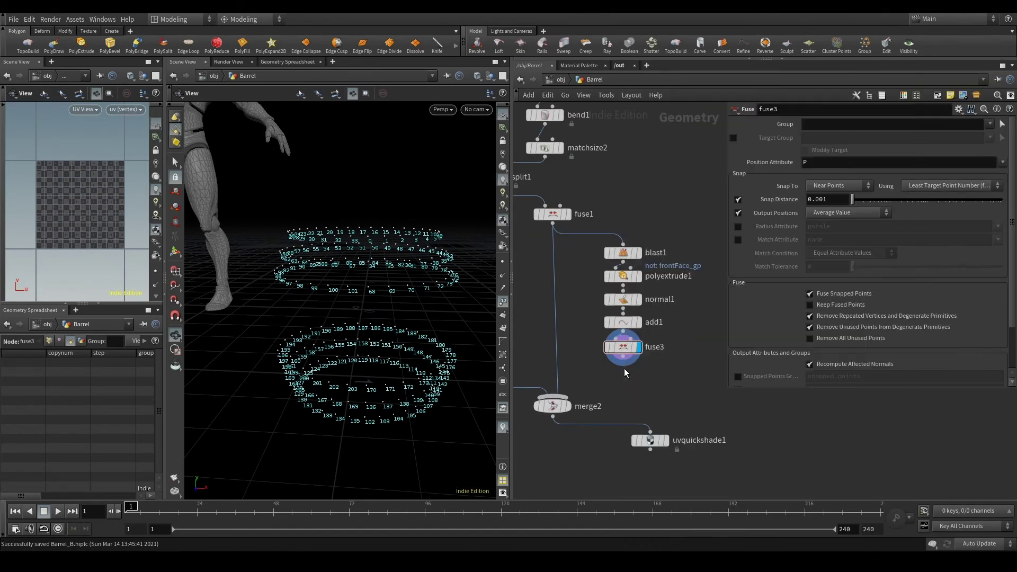
scroll(623, 368, up, 2)
click(752, 229)
text(p)
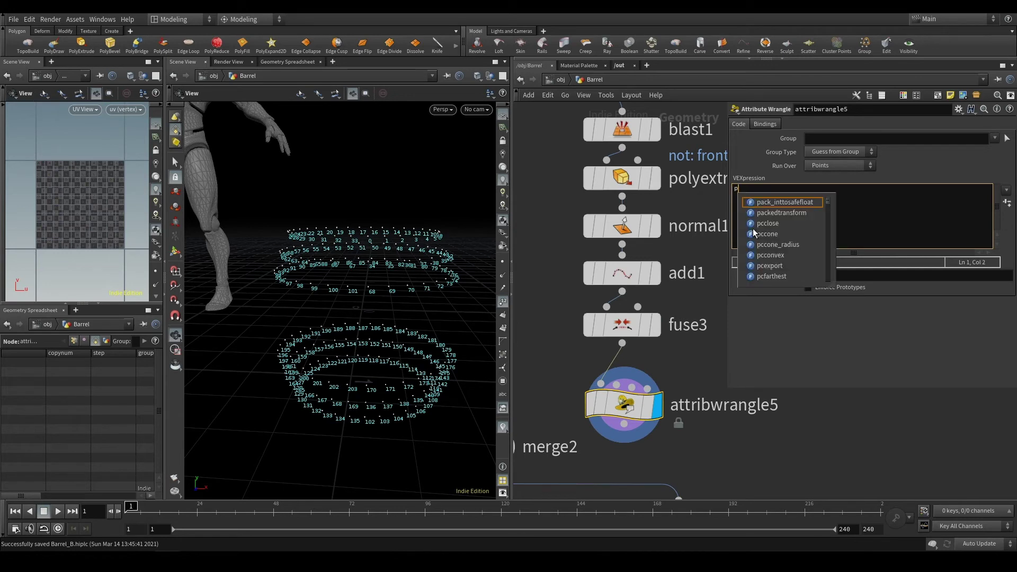
key(BackSpace)
text(@up = {)
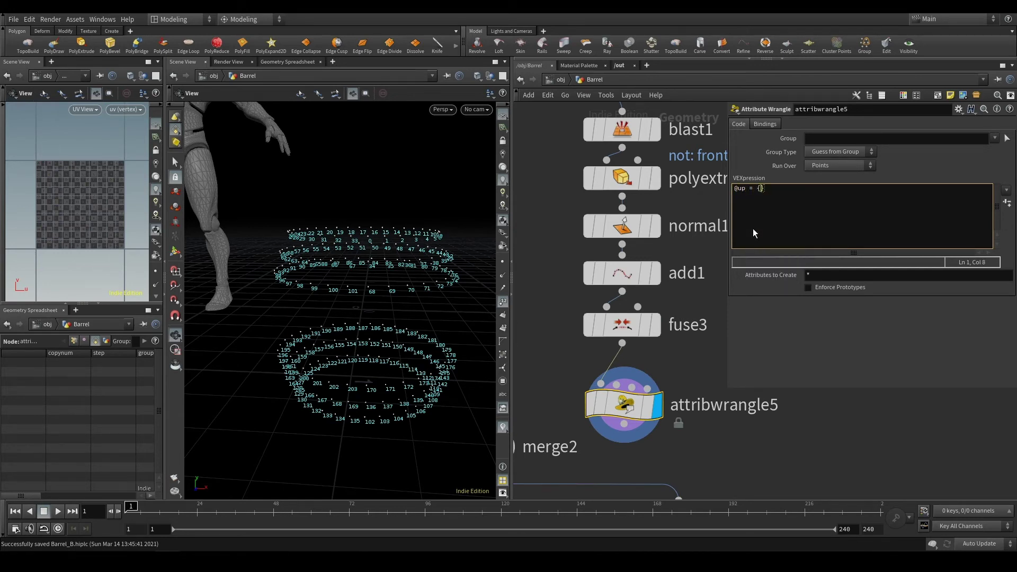
text(0,0,)
text(0)
text(;)
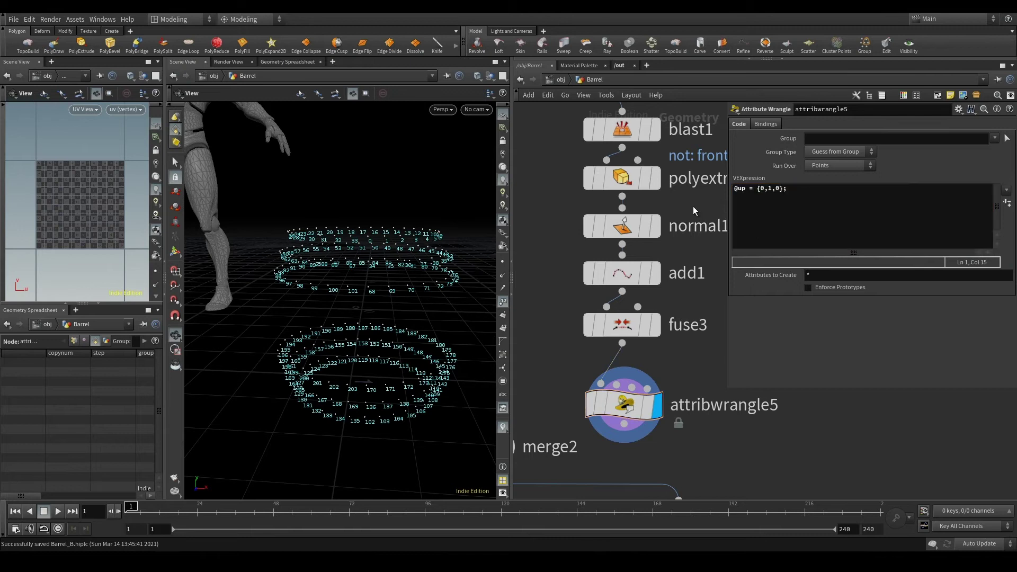
- Check in the Points spreadsheet that every point's up[y] is 1.0
click(653, 404)
click(74, 341)
mouse_move(16, 495)
mouse_down()
mouse_move(97, 495)
mouse_move(87, 498)
mouse_up()
click(132, 351)
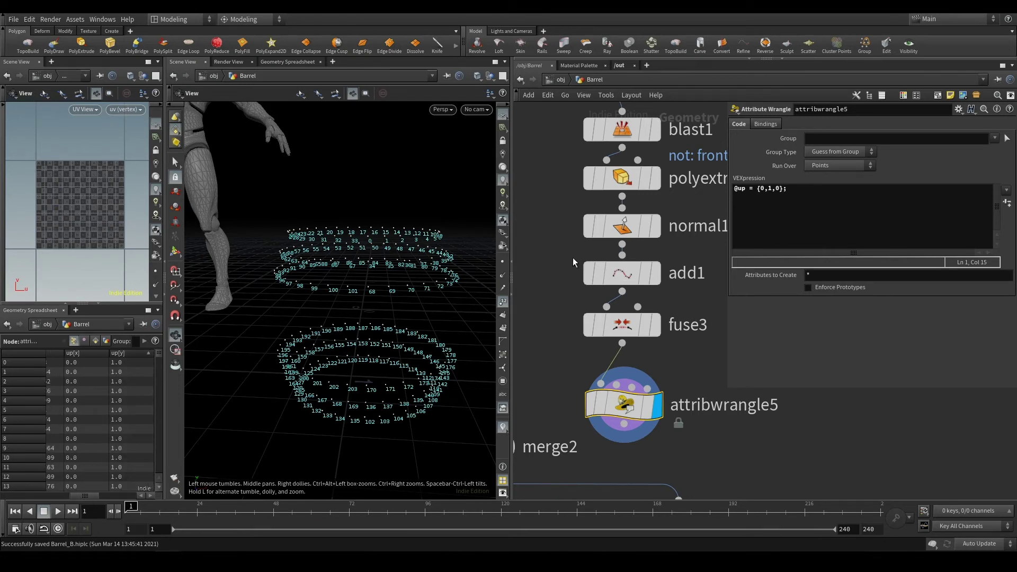
scroll(555, 313, down, 5)
click(621, 414)
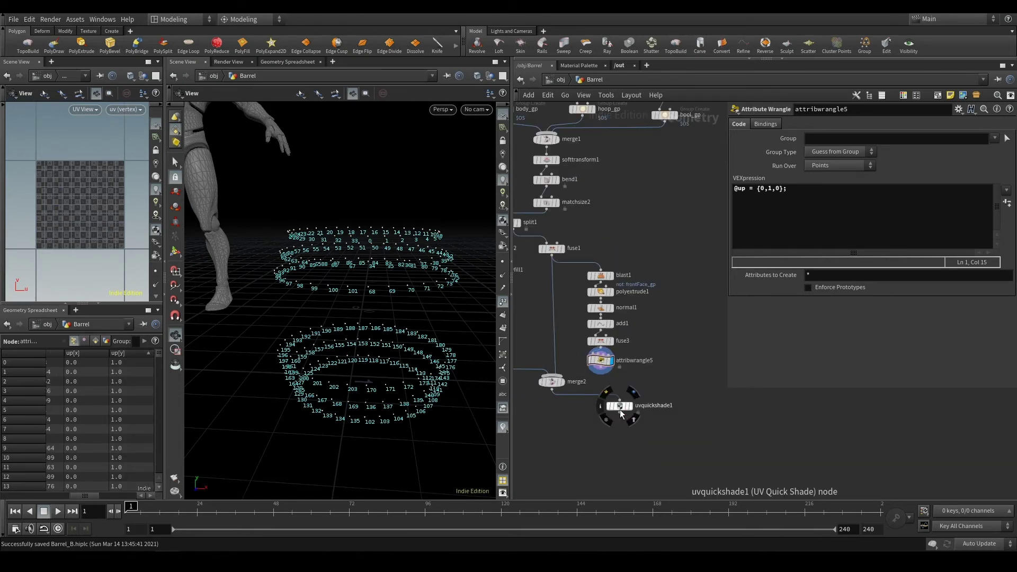
- Add a Group by Range node under attribwrangle5
scroll(600, 377, up, 3)
key(Tab)
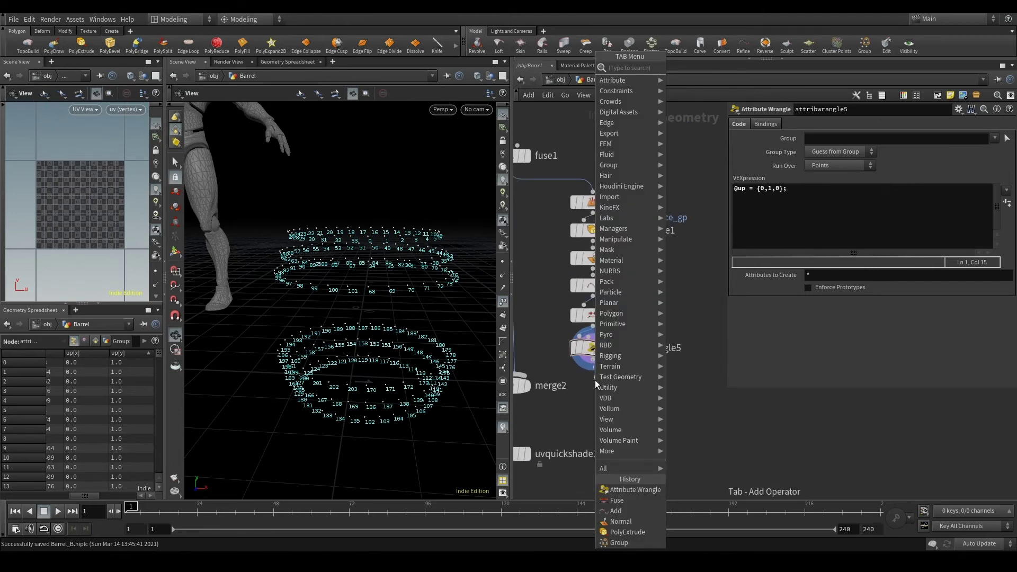
text(group)
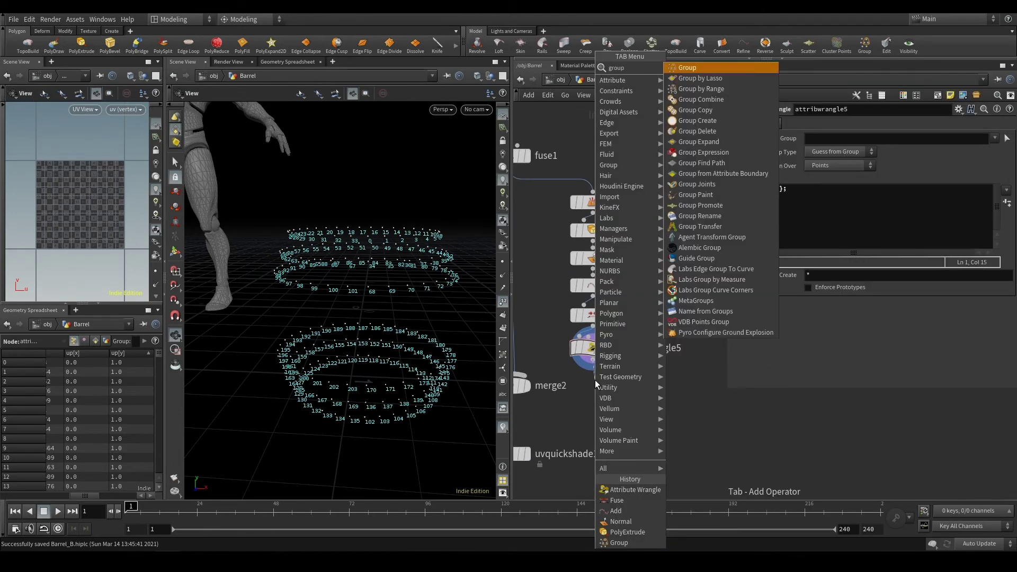
key(Down)
key(Down)
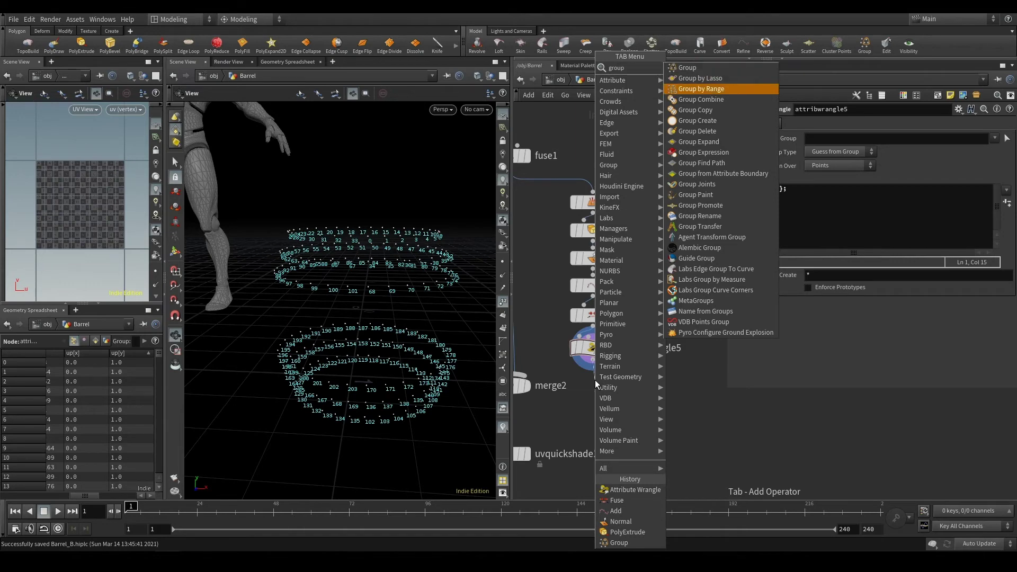
key(Return)
scroll(595, 379, up, 2)
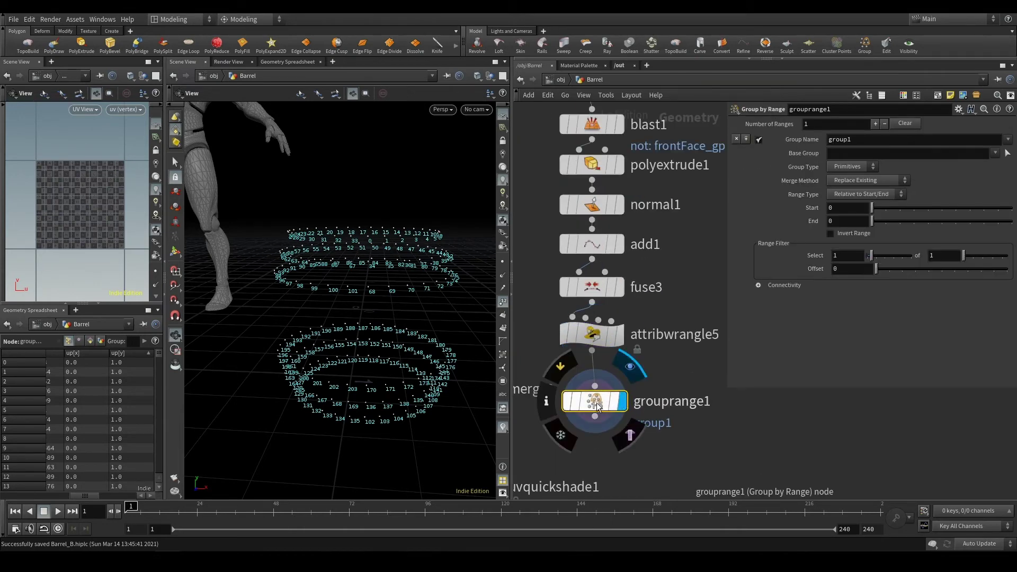
drag(623, 402, 620, 391)
- Rename the group node to setRivet_gp
double_click(664, 390)
scroll(672, 405, down, 3)
middle_drag(682, 409, 607, 404)
scroll(625, 361, down, 2)
mouse_move(649, 314)
middle_down()
mouse_move(606, 300)
mouse_move(585, 456)
mouse_move(625, 294)
middle_up()
scroll(635, 302, up, 2)
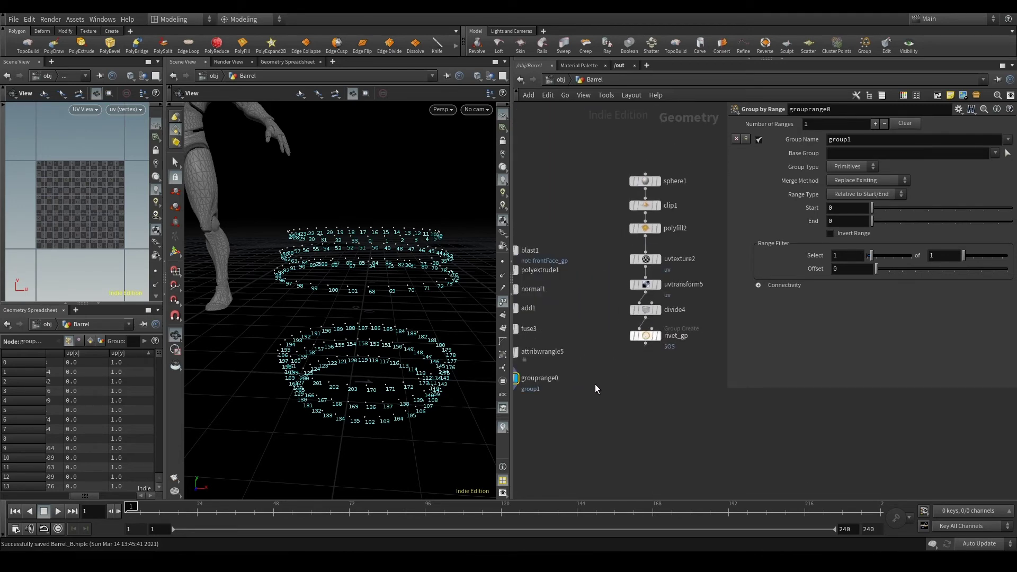
double_click(572, 354)
text(setRive)
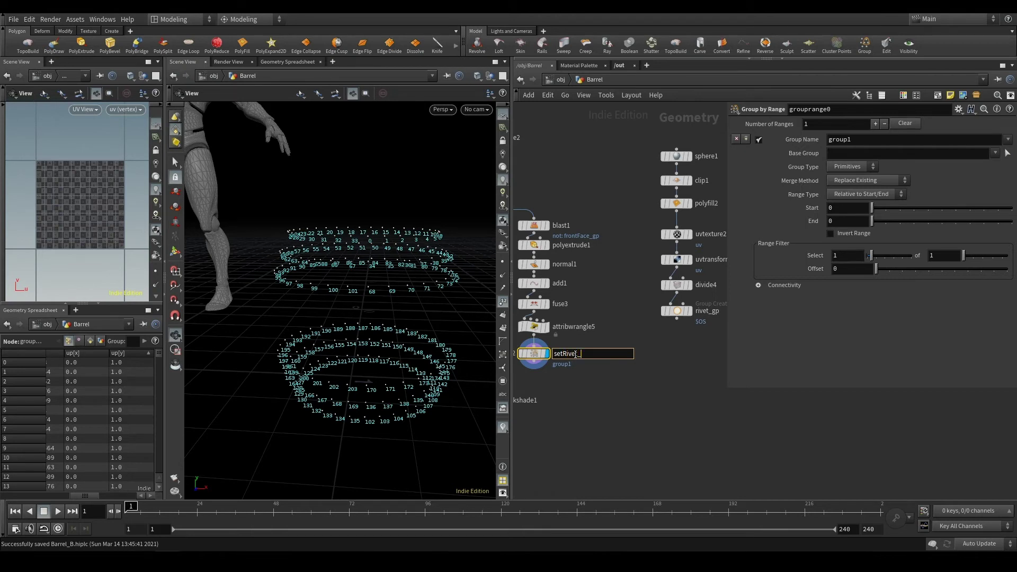
text(t_gp)
key(Return)
- Set Group Name $OS, Group Type Points and Range Type Equal Partitions
scroll(564, 371, up, 1)
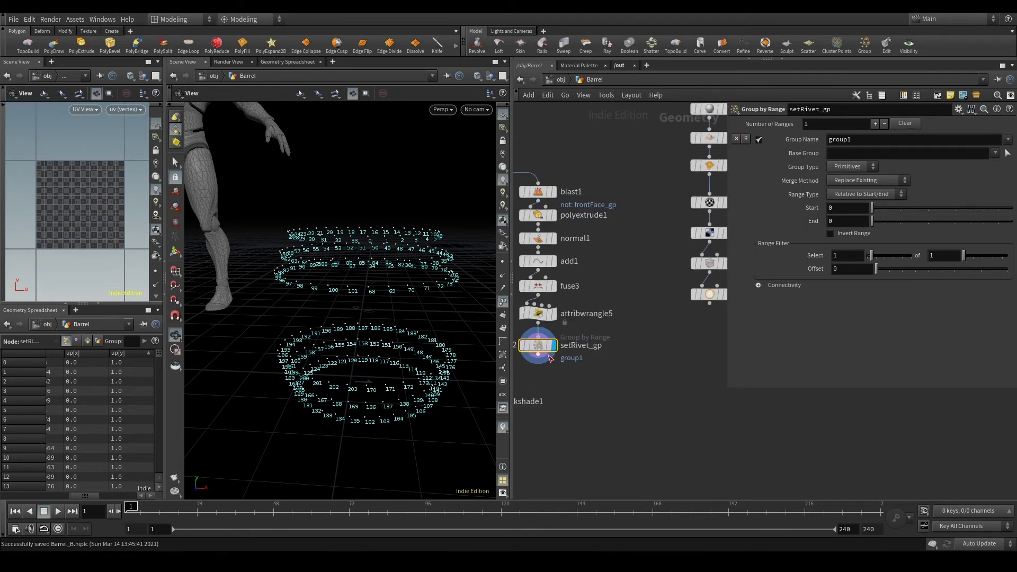
double_click(846, 139)
text($OS)
key(Return)
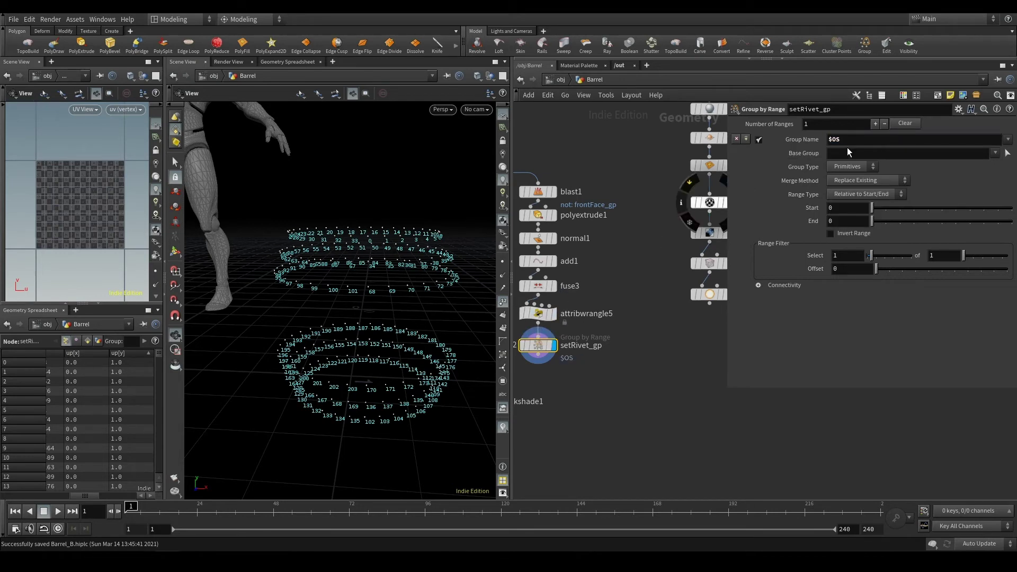
click(856, 167)
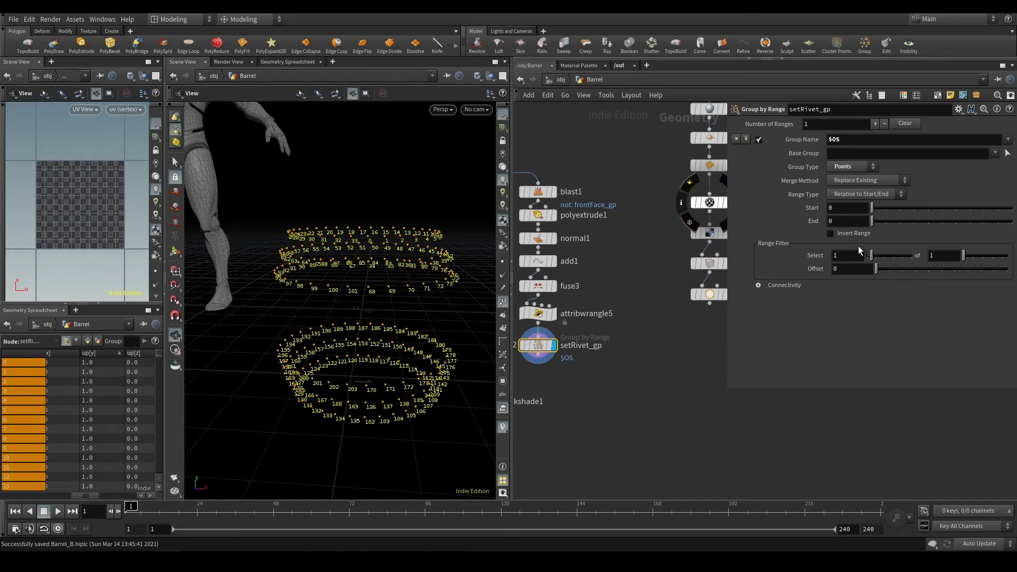
click(851, 182)
click(851, 182)
click(854, 194)
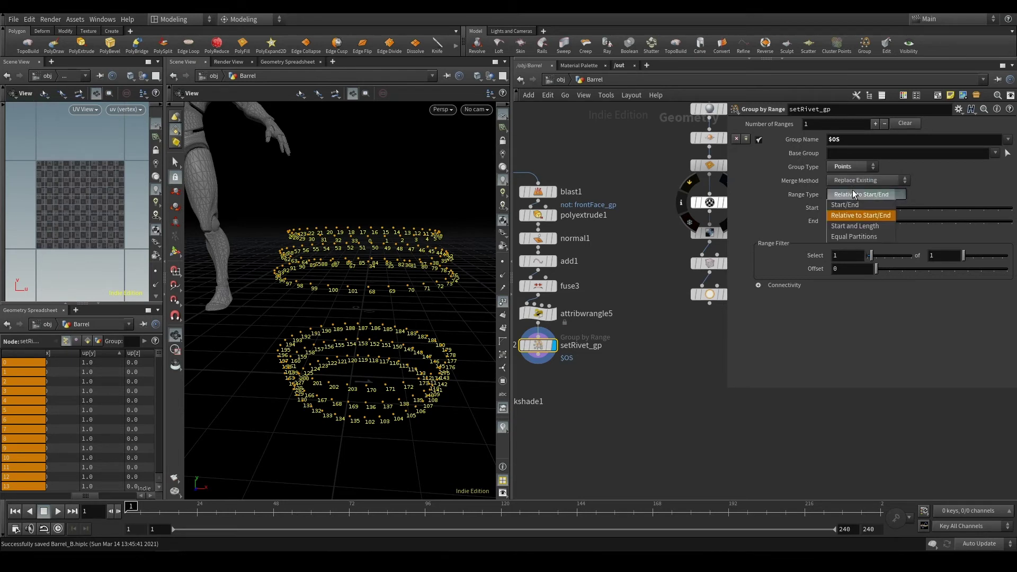
click(857, 236)
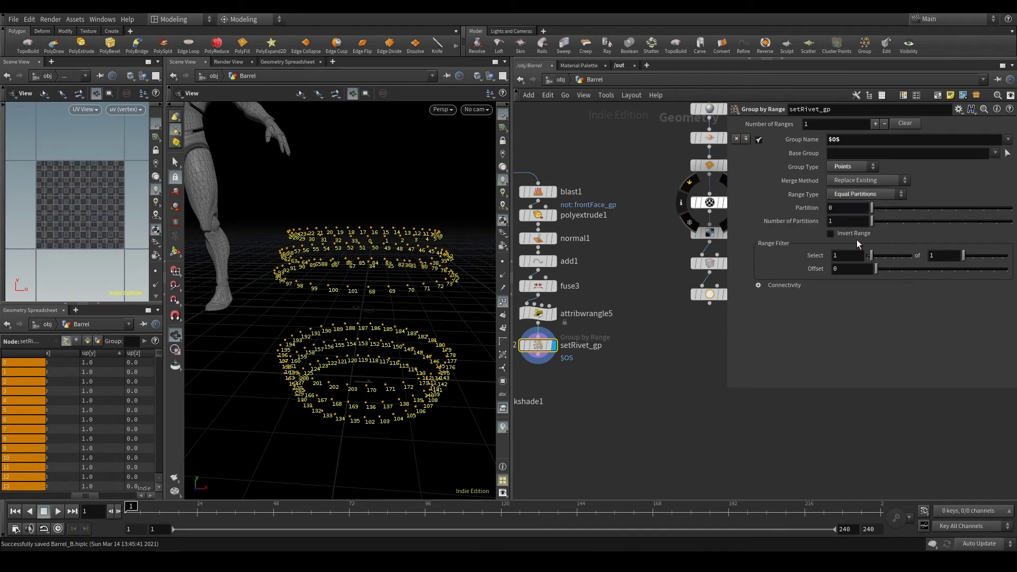
- Set the partition value to 0 and a trial range total of 6
click(845, 209)
text(3)
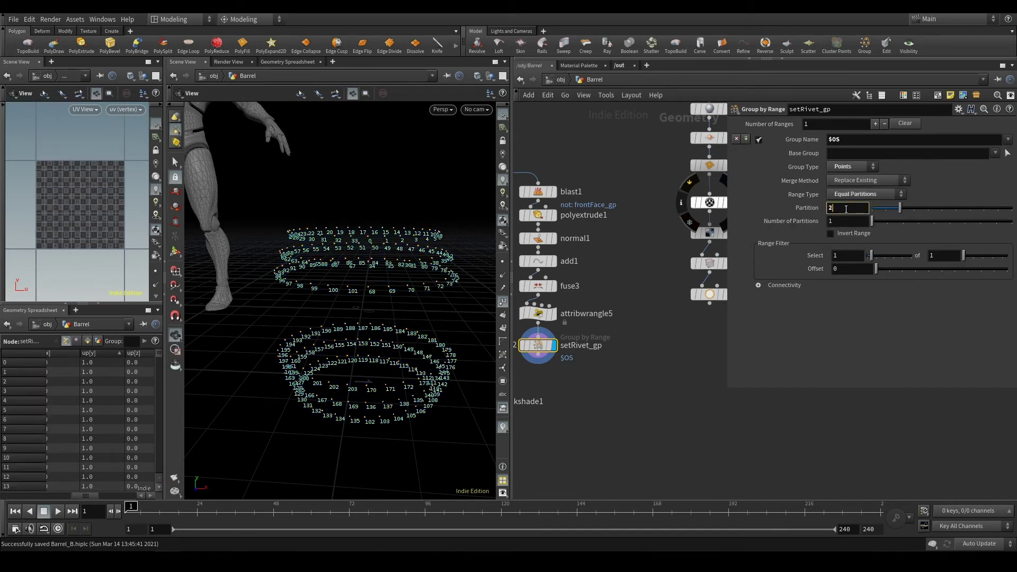
key(BackSpace)
text(0)
key(Return)
click(939, 255)
text(6)
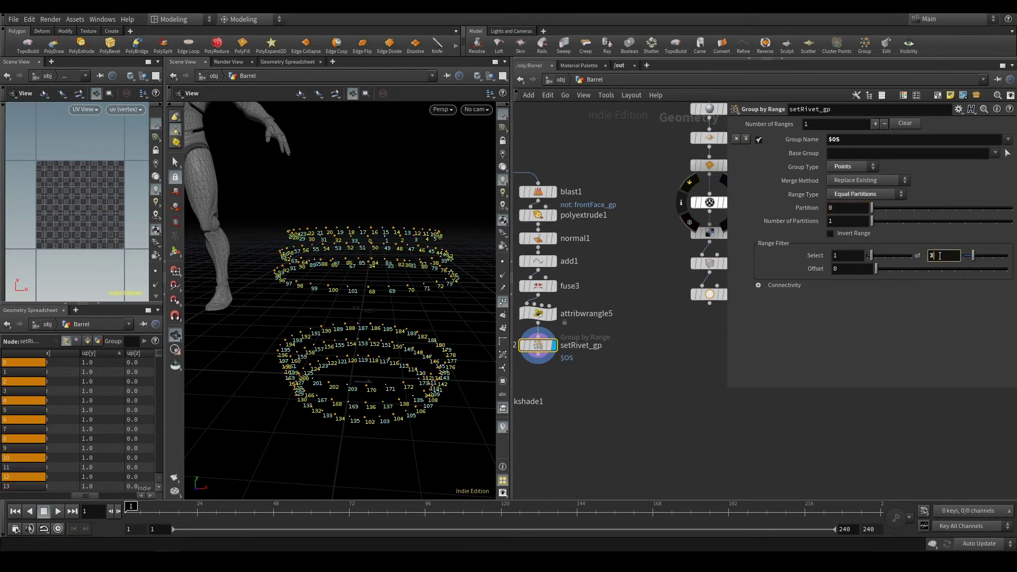
scroll(939, 256, up, 2)
scroll(939, 256, up, 3)
scroll(939, 256, up, 5)
text(4)
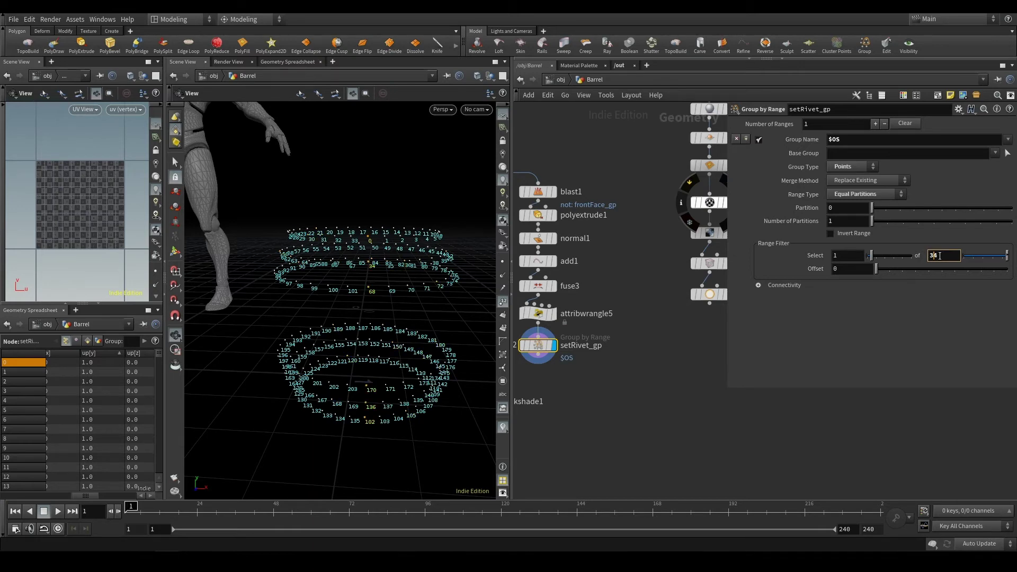
mouse_move(424, 297)
mouse_down()
mouse_move(417, 321)
mouse_move(439, 302)
mouse_up()
scroll(599, 216, down, 1)
scroll(615, 304, down, 2)
scroll(621, 314, down, 2)
scroll(586, 427, up, 1)
scroll(602, 448, up, 1)
scroll(580, 164, up, 2)
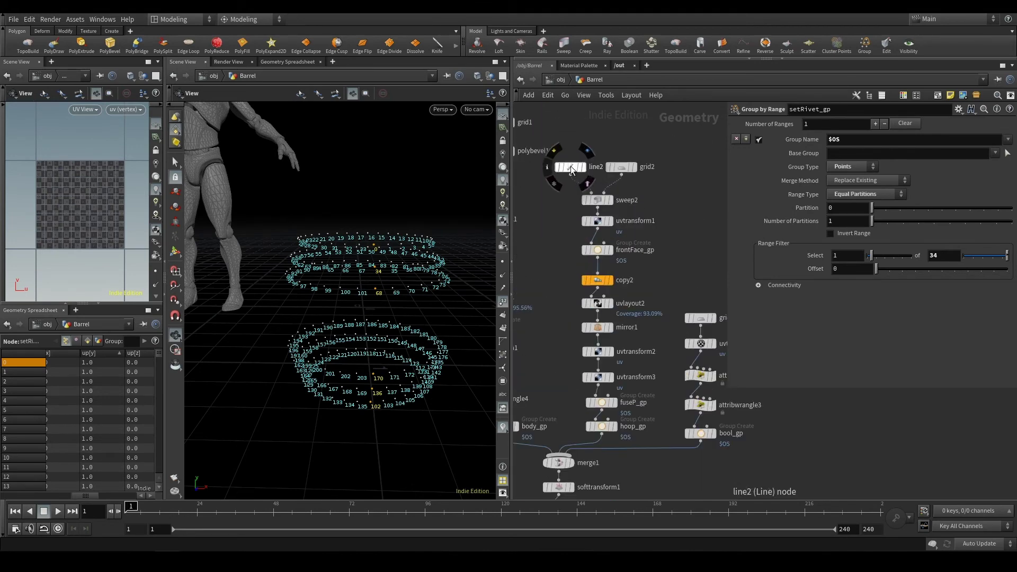
- Copy line2's Points parameter
click(571, 167)
right_click(824, 177)
click(828, 249)
scroll(676, 373, down, 3)
scroll(613, 386, up, 2)
scroll(598, 365, up, 3)
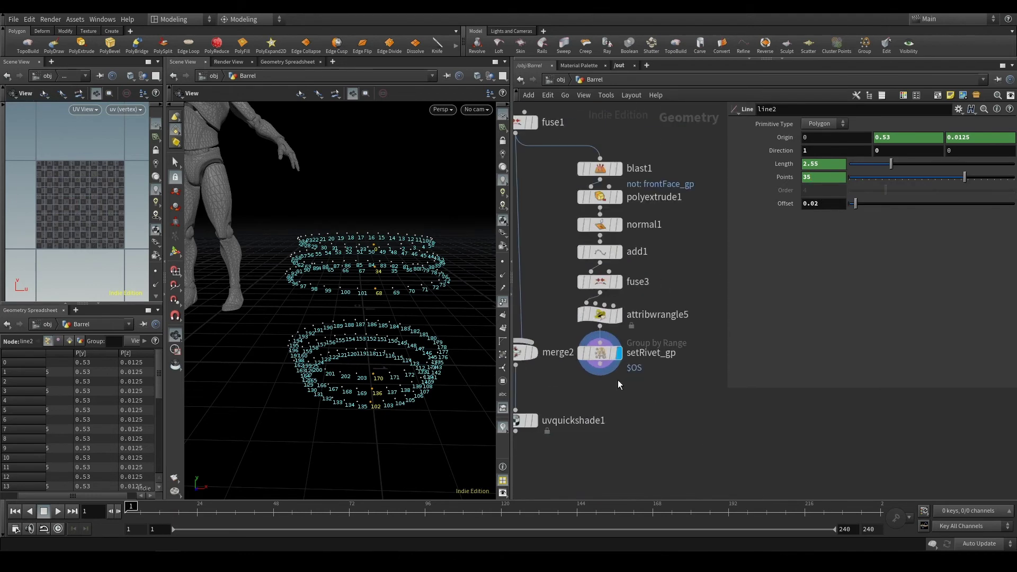
- Link setRivet_gp's range total to line2's Points minus 1 via a relative reference
click(603, 355)
right_click(944, 256)
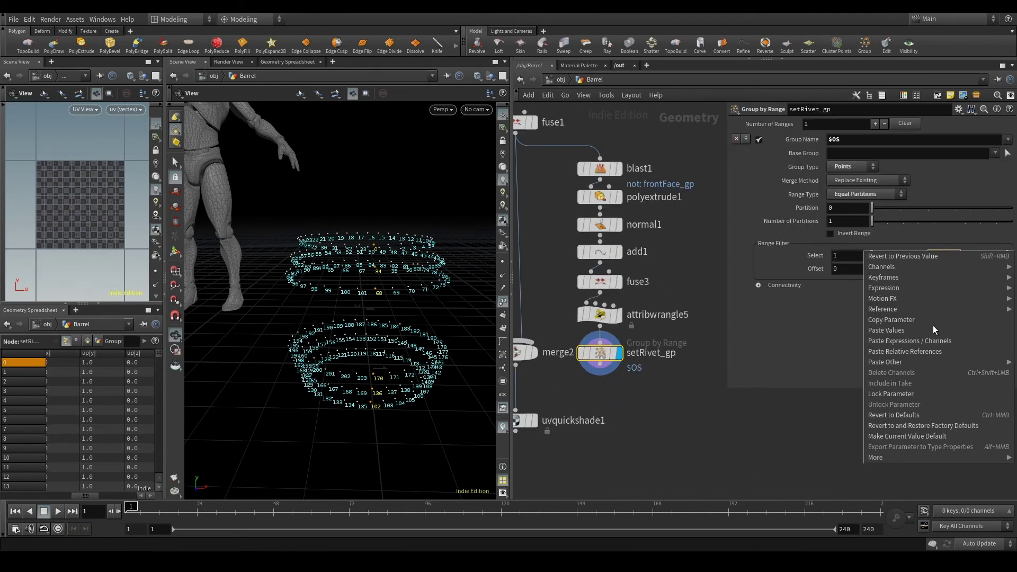
click(932, 352)
text(-1)
key(Return)
click(893, 255)
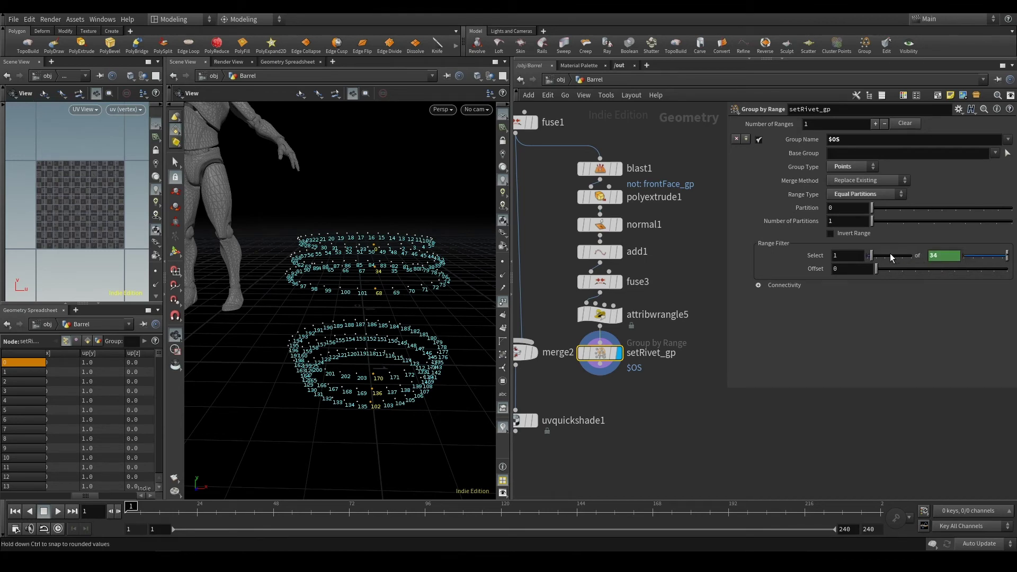
drag(403, 296, 418, 337)
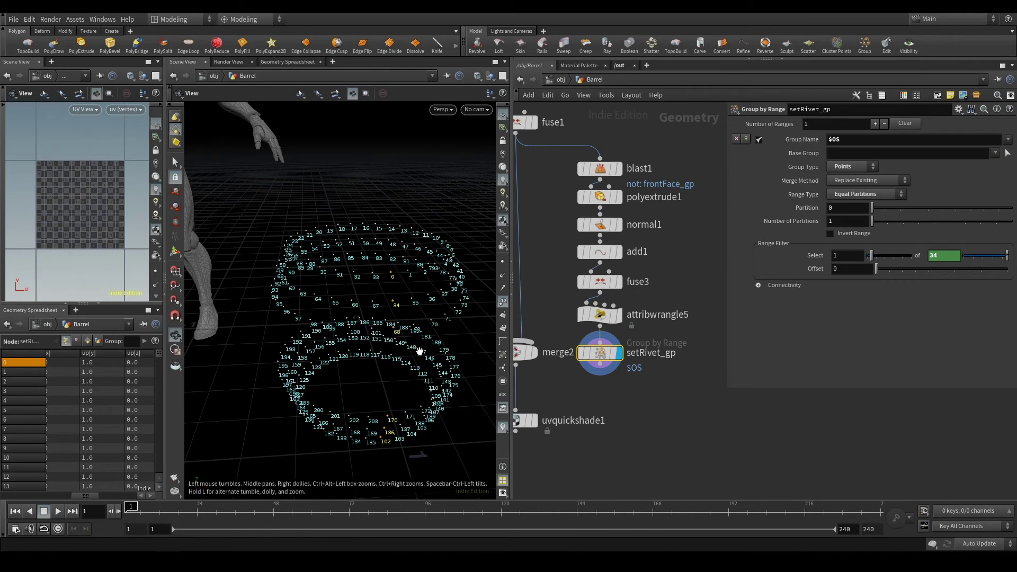
- Set the range Select value to 2, leaving the offset at 0
double_click(839, 255)
text(2)
key(Return)
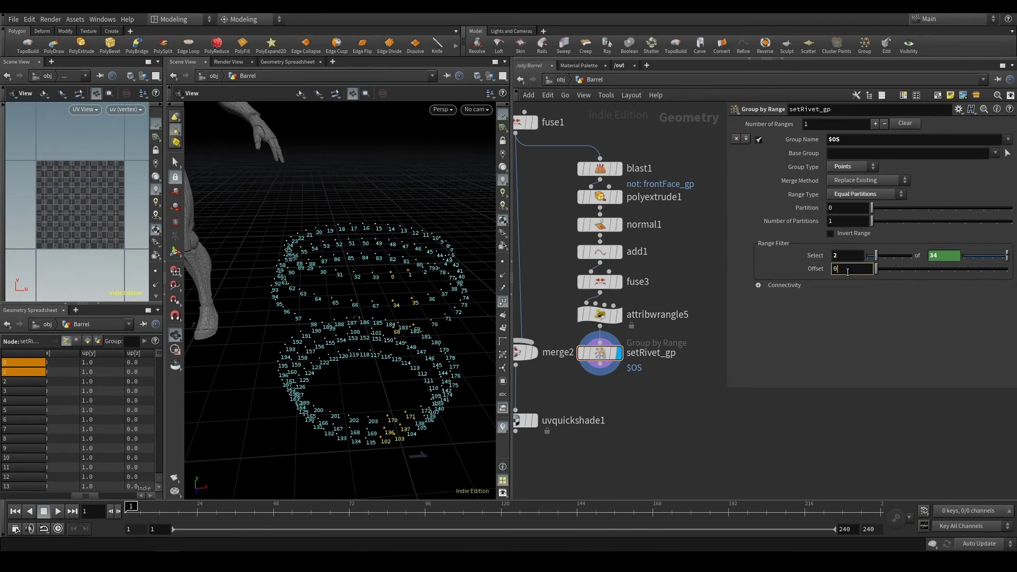
drag(877, 269, 876, 268)
scroll(671, 414, down, 2)
click(614, 377)
key(Tab)
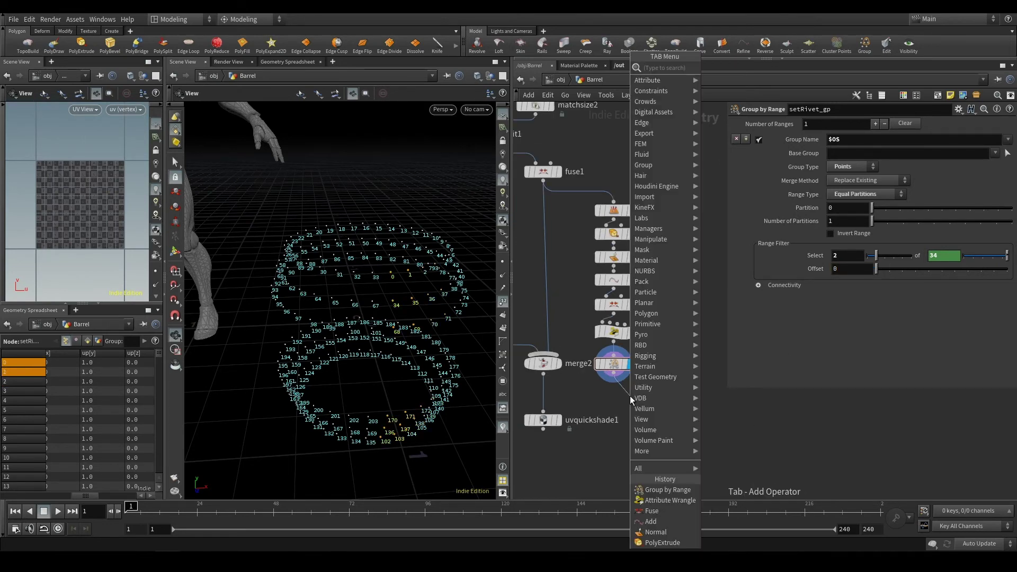
- Add a displayed blast2 node keeping only setRivet_gp points by deleting non-selected
text(blas)
key(Return)
click(630, 397)
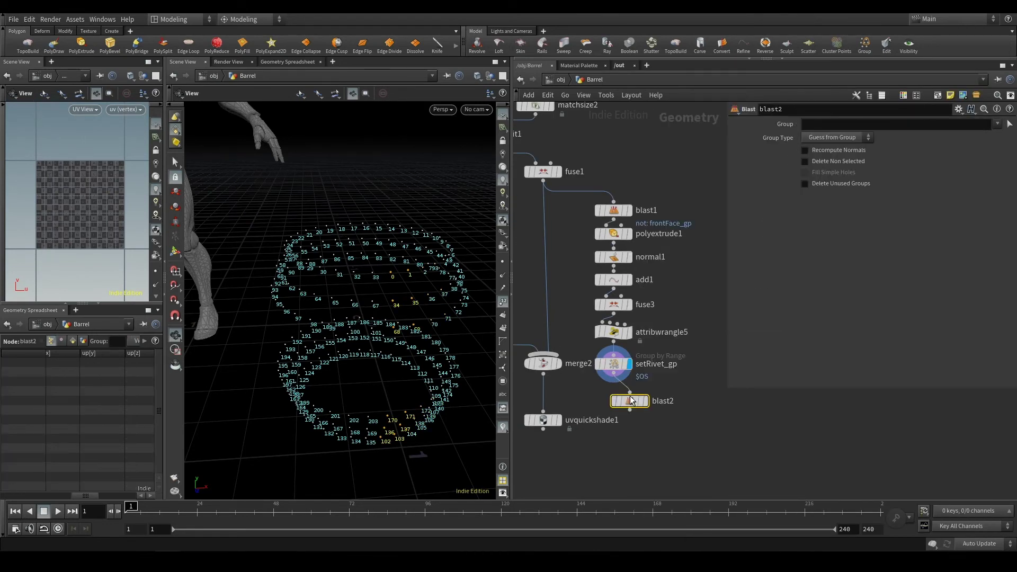
click(645, 400)
click(997, 124)
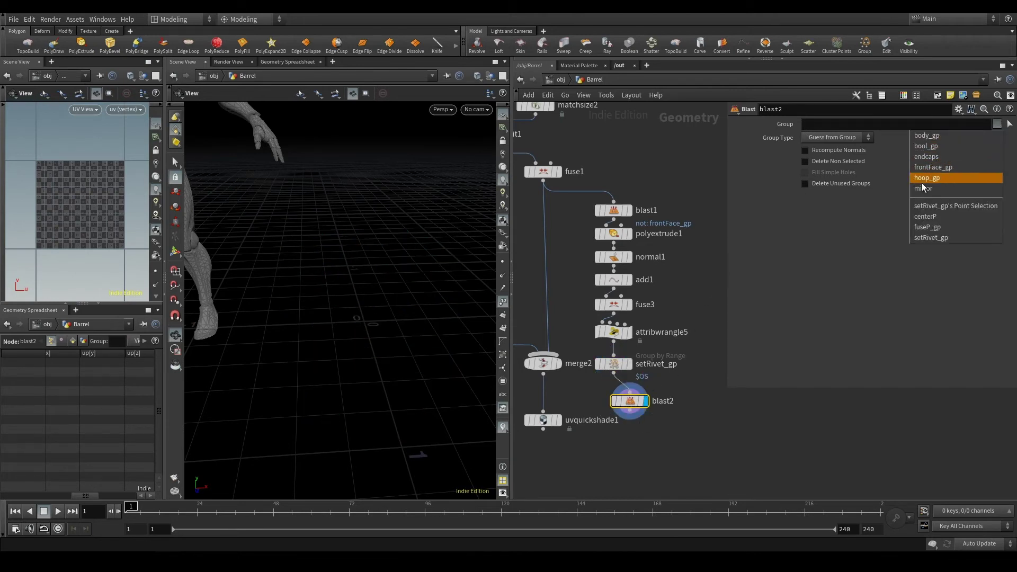
click(928, 237)
click(805, 161)
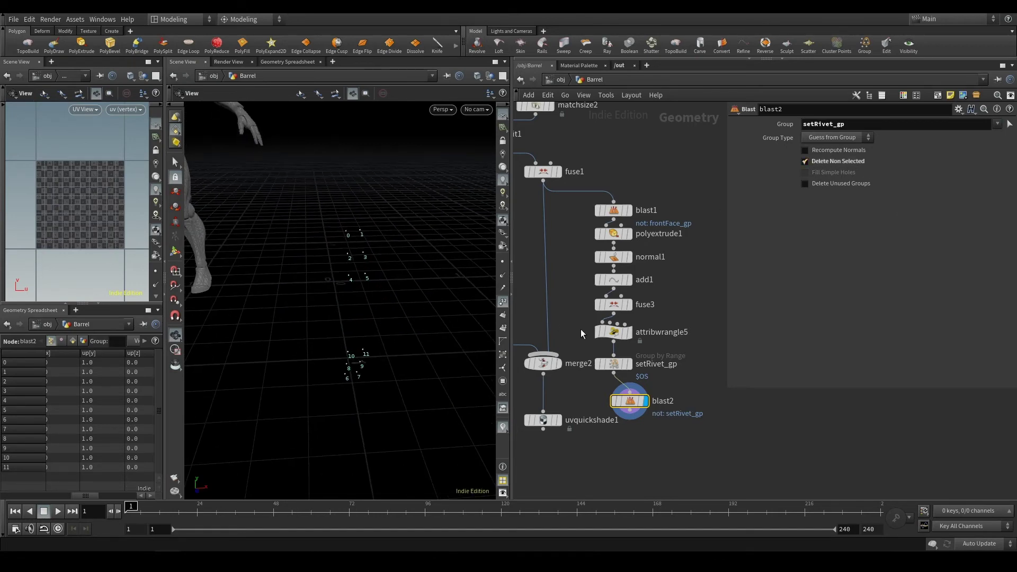
scroll(608, 360, down, 4)
- Move the column of rivet nodes down beside blast2
drag(608, 269, 625, 265)
key(ctrl+z)
drag(618, 387, 635, 382)
scroll(636, 378, up, 1)
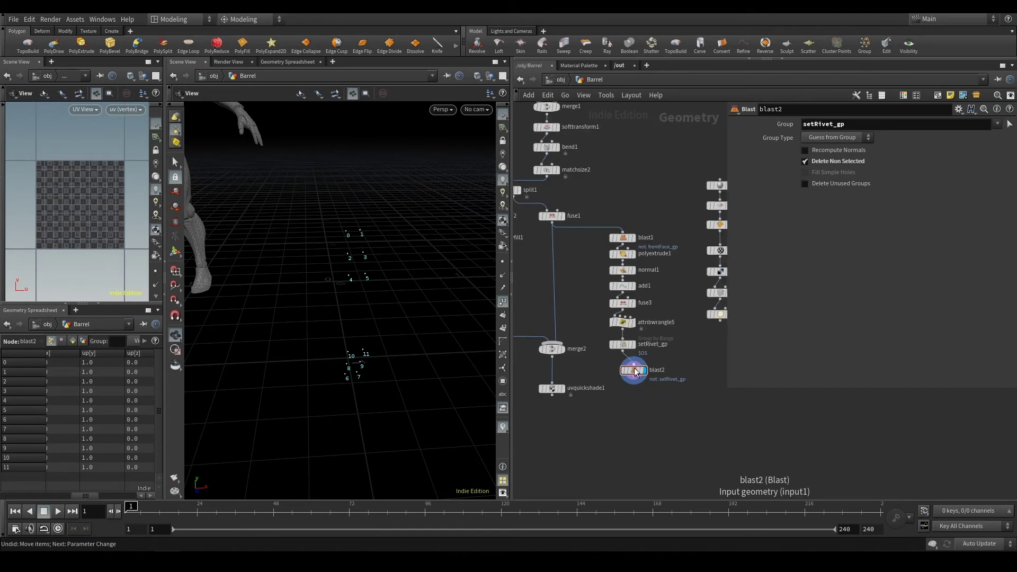
scroll(685, 349, down, 2)
middle_drag(685, 350, 672, 350)
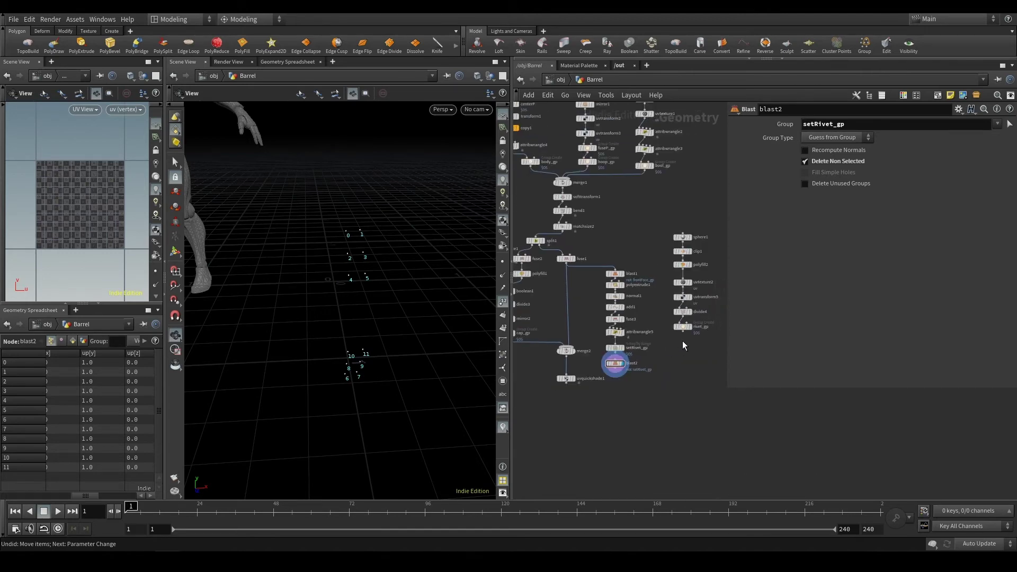
drag(720, 229, 668, 339)
drag(682, 297, 677, 335)
scroll(618, 369, up, 1)
key(BackSpace)
key(Tab)
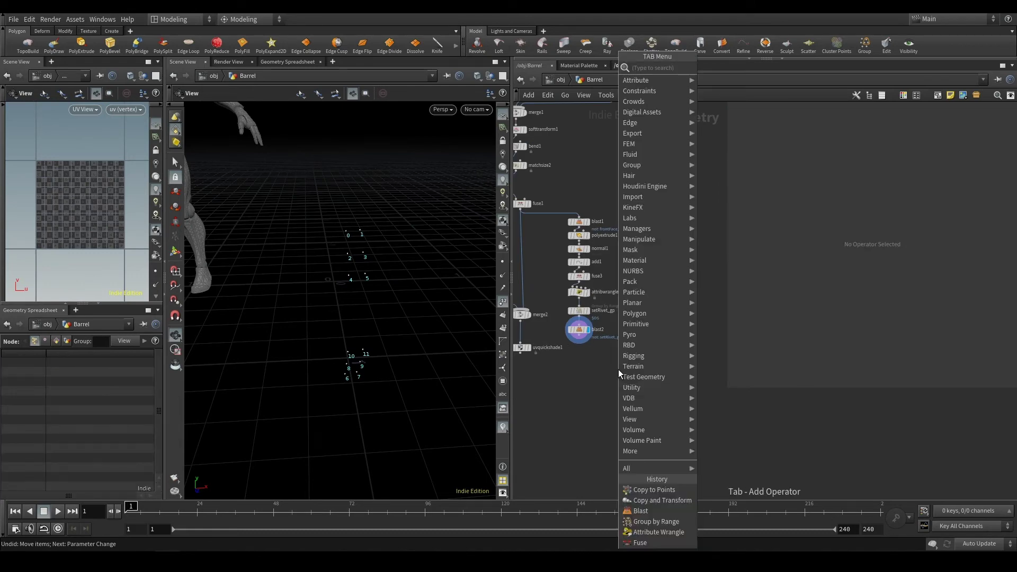
- Add a copy3 Copy Stamp node wired from blast2 and rivet_gp
text(copyst)
key(Return)
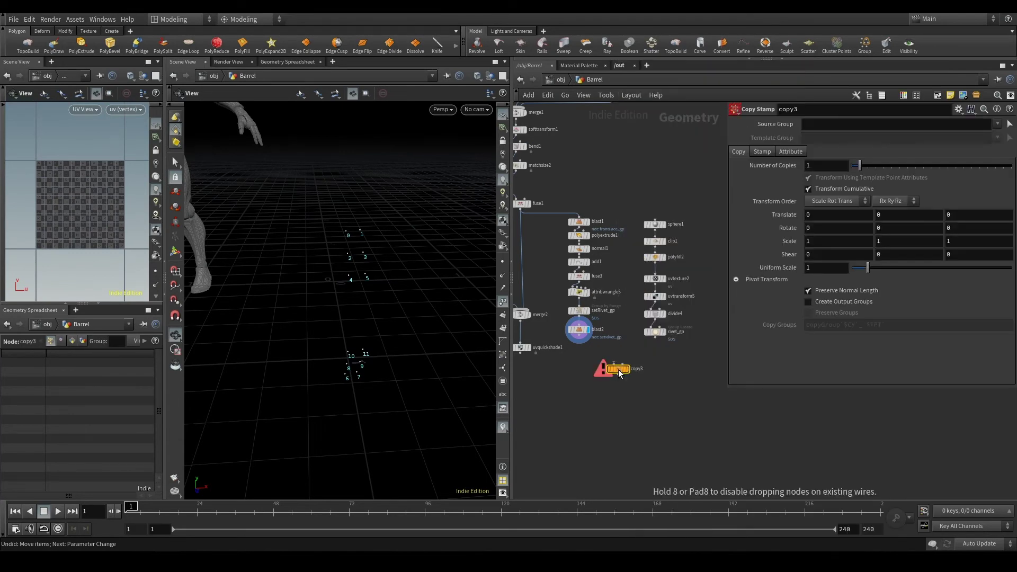
scroll(609, 361, up, 2)
drag(560, 333, 620, 375)
drag(691, 330, 651, 376)
click(636, 375)
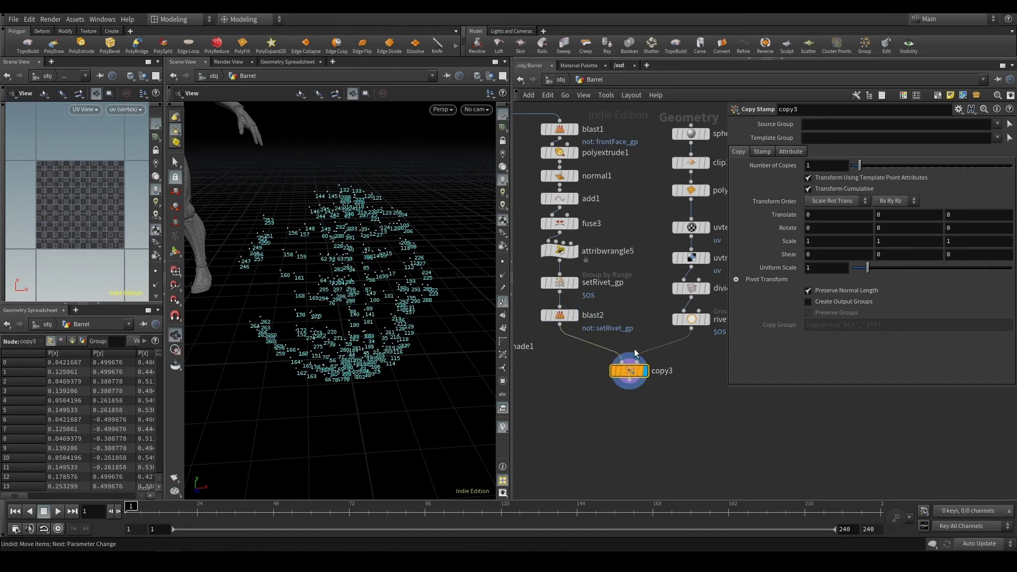
- Swap copy3's inputs with Shift+R so the rivets land on the hoop points
click(504, 302)
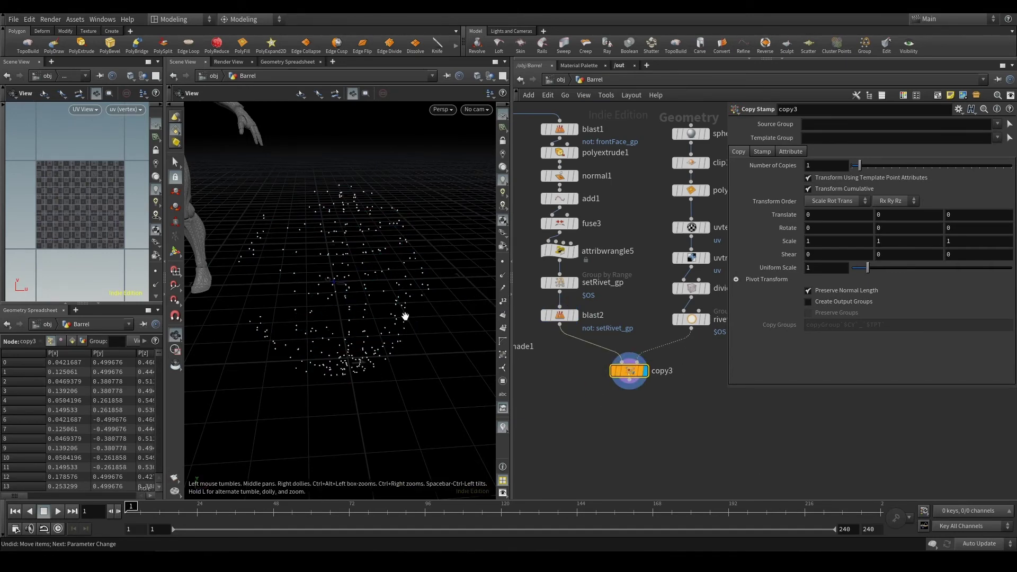
drag(405, 317, 397, 315)
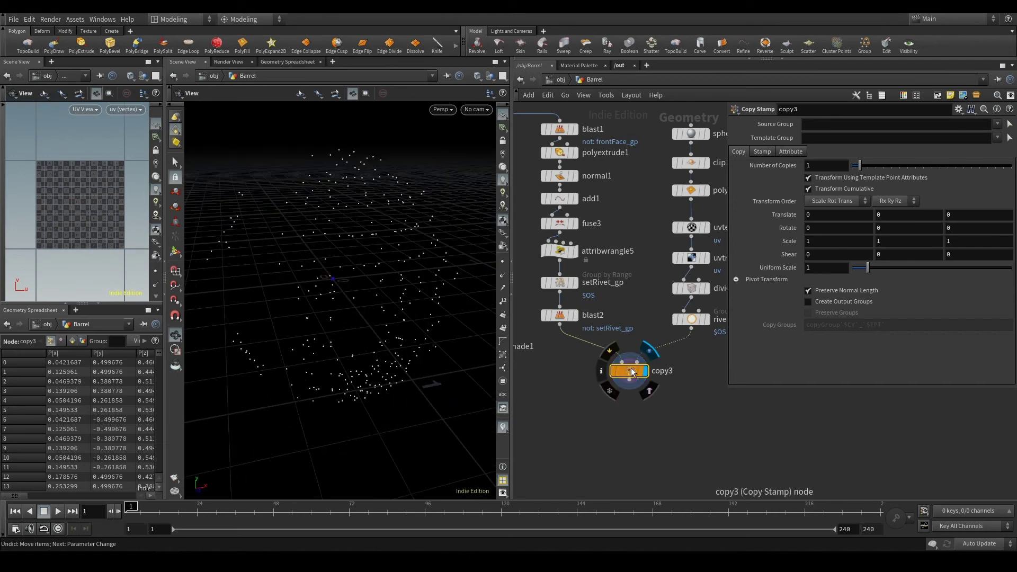
key(shift+r)
drag(428, 317, 363, 259)
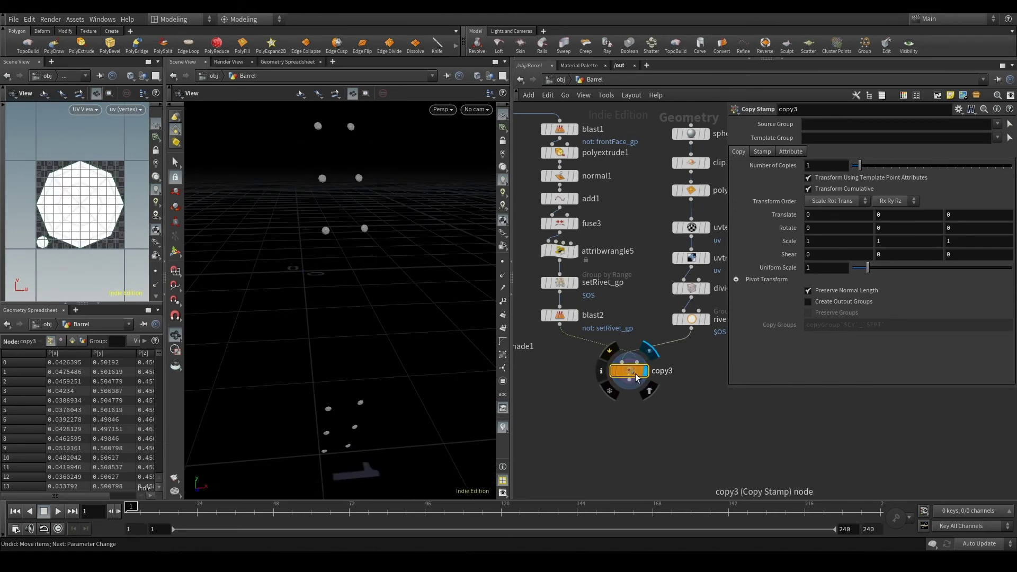
- Connect copy3 into merge2, delete the stray merge3, and display merge2
drag(629, 371, 631, 359)
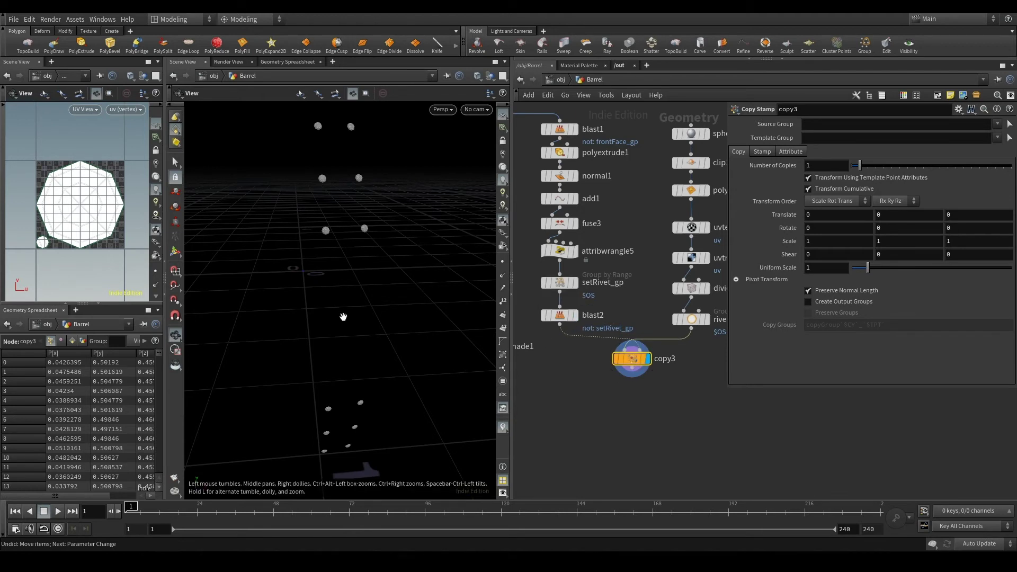
key(h)
drag(552, 346, 552, 441)
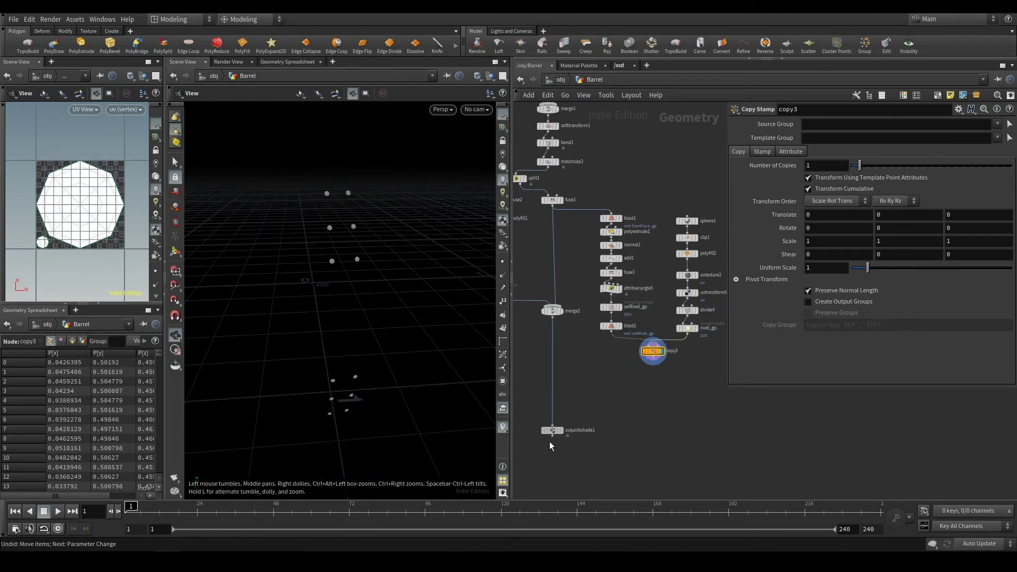
alt+drag(556, 315, 599, 401)
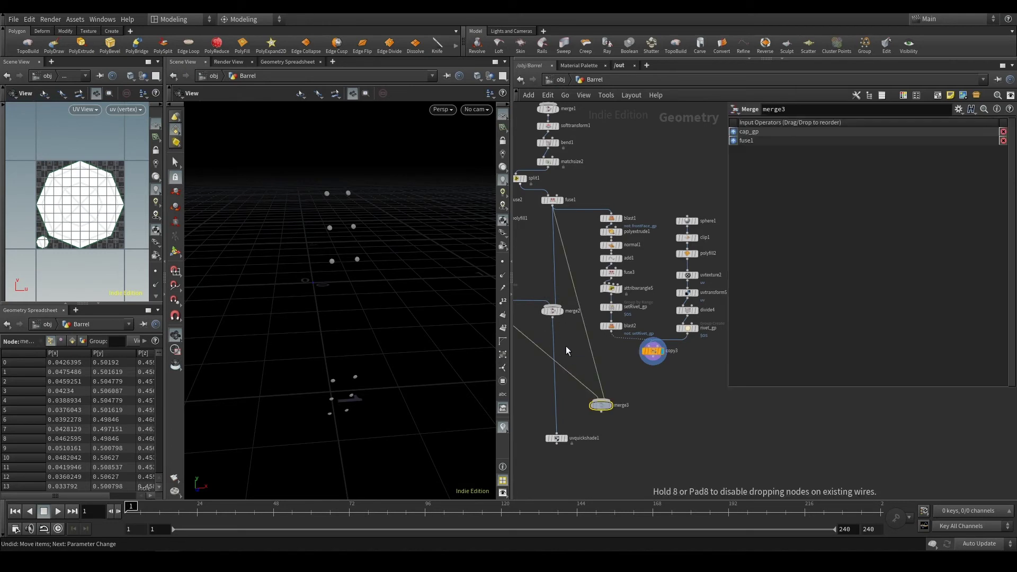
key(h)
click(591, 384)
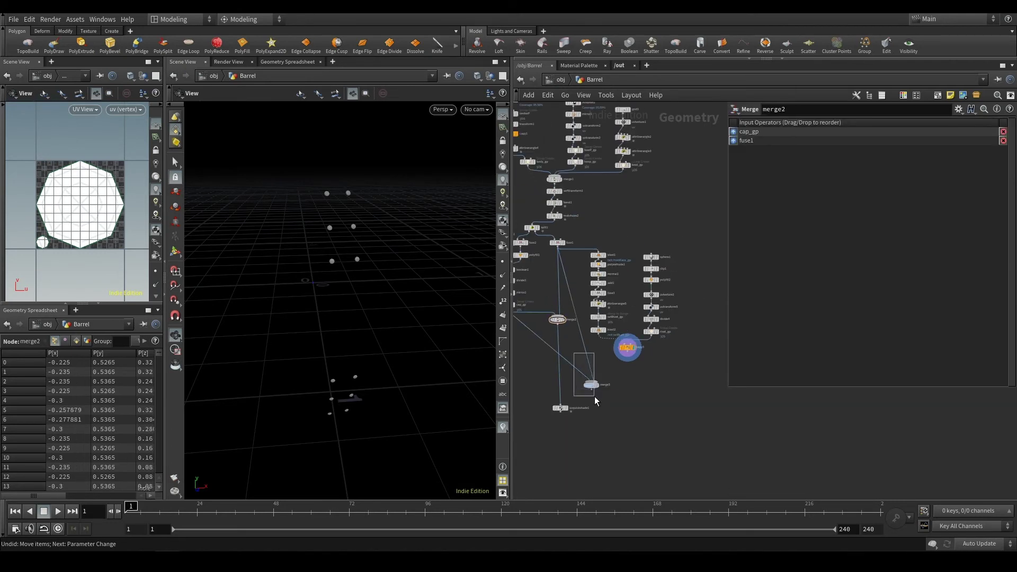
key(BackSpace)
drag(556, 321, 556, 365)
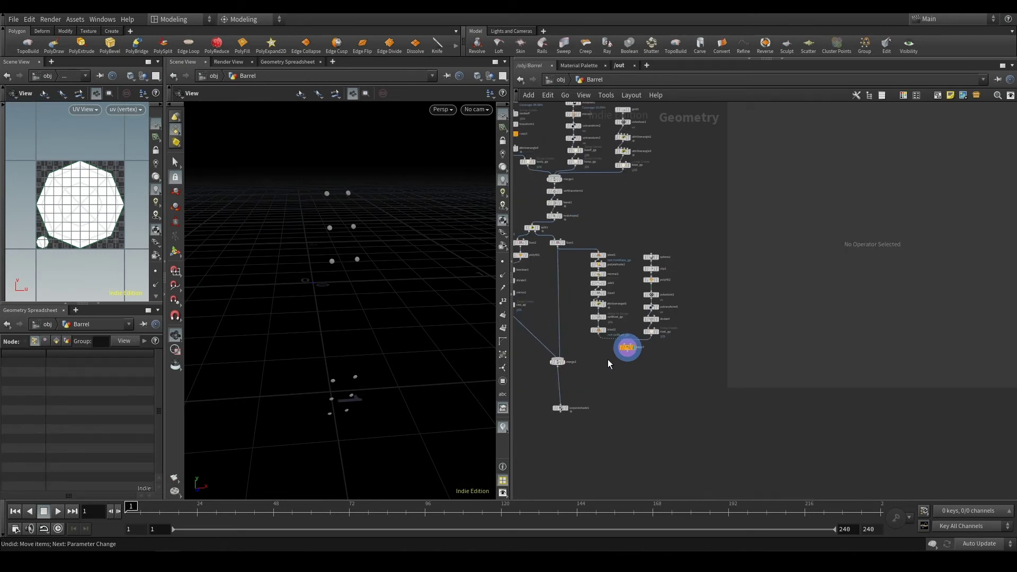
click(556, 366)
scroll(564, 364, up, 3)
click(563, 346)
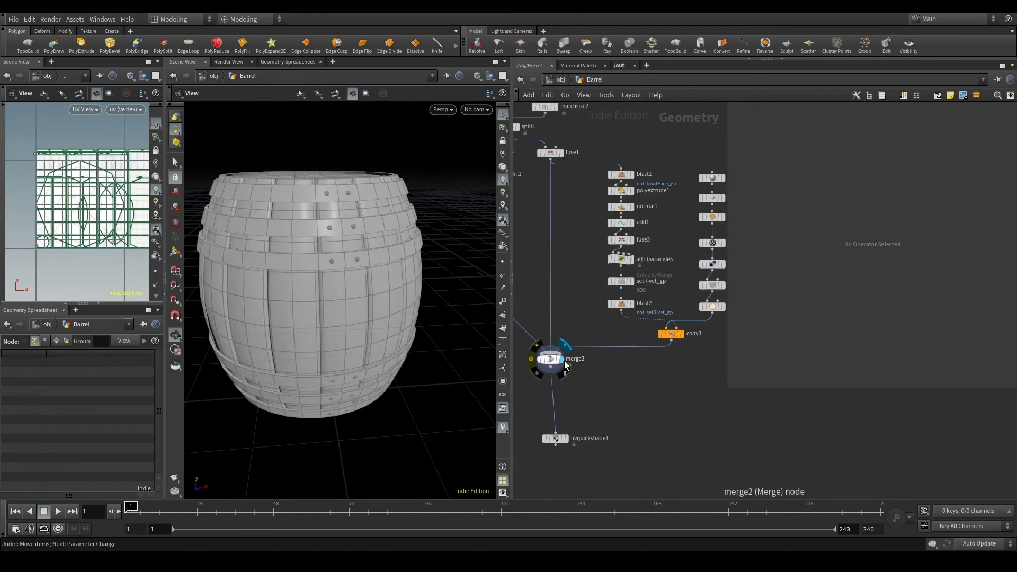
- Set the rivet sphere's Uniform Scale to 0.017 and save the scene
click(711, 178)
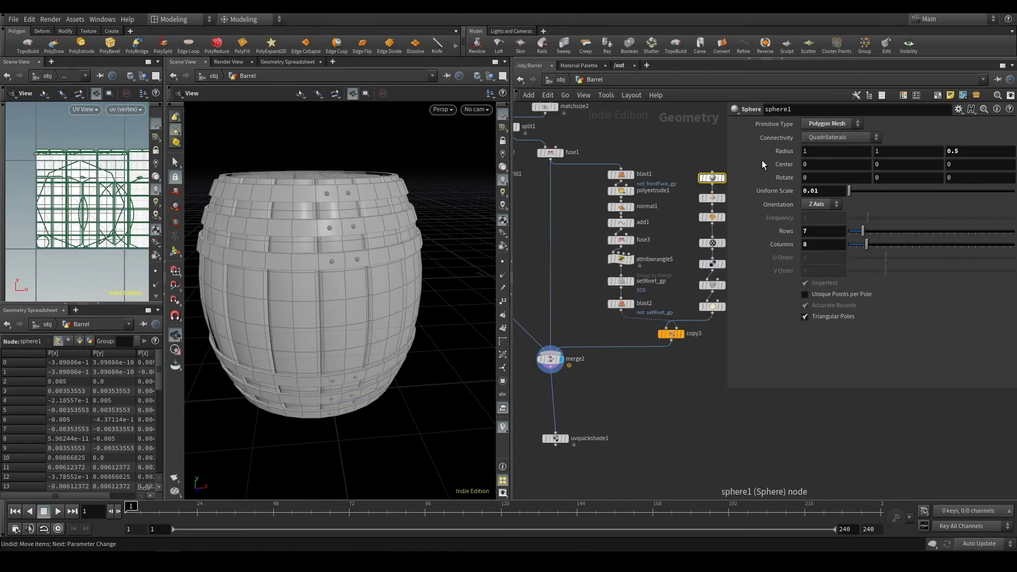
click(824, 190)
text(5)
key(Return)
alt+drag(318, 212, 366, 275)
click(827, 189)
text(7)
key(Return)
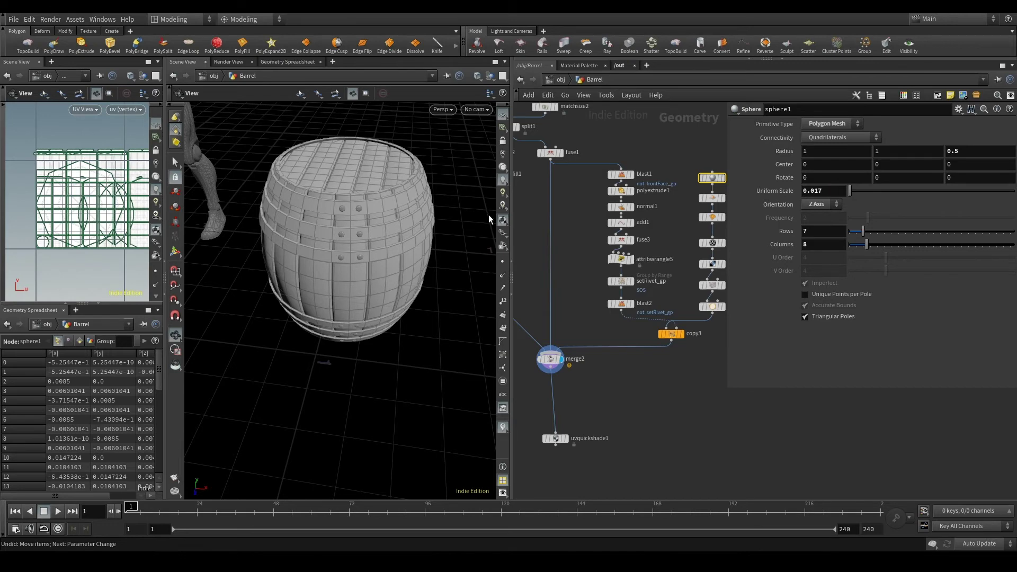
alt+drag(490, 218, 406, 188)
key(ctrl+s)
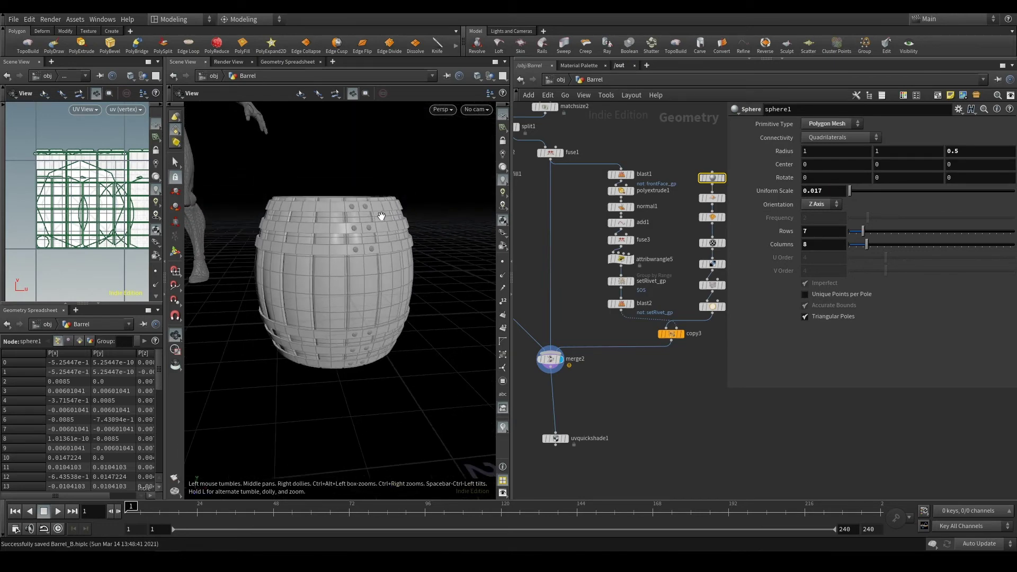
- Reduce the sphere's columns to 6 and try 5, then 6 rows
scroll(381, 216, up, 4)
scroll(366, 212, up, 4)
drag(866, 247, 859, 247)
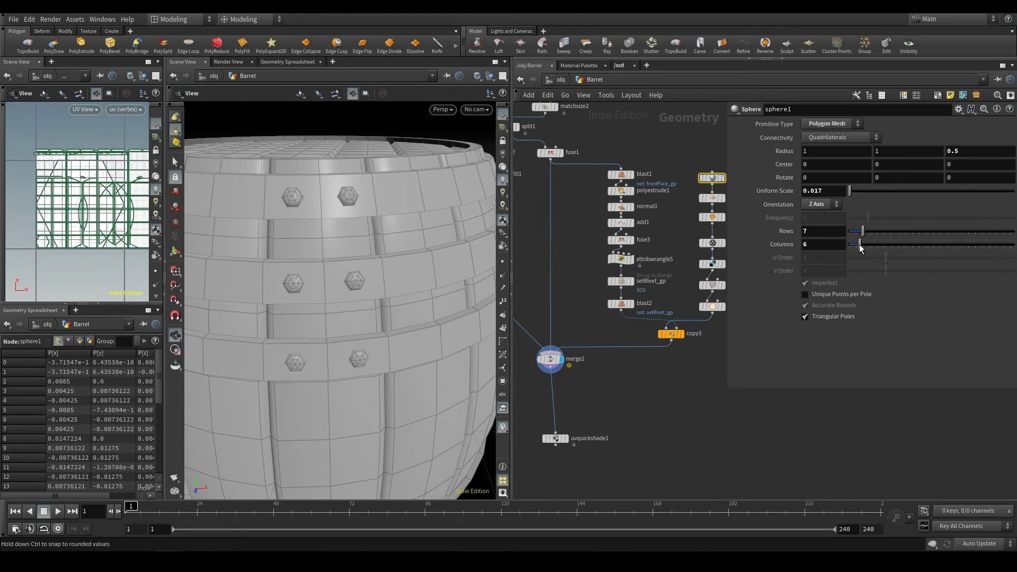
drag(863, 231, 859, 232)
click(833, 233)
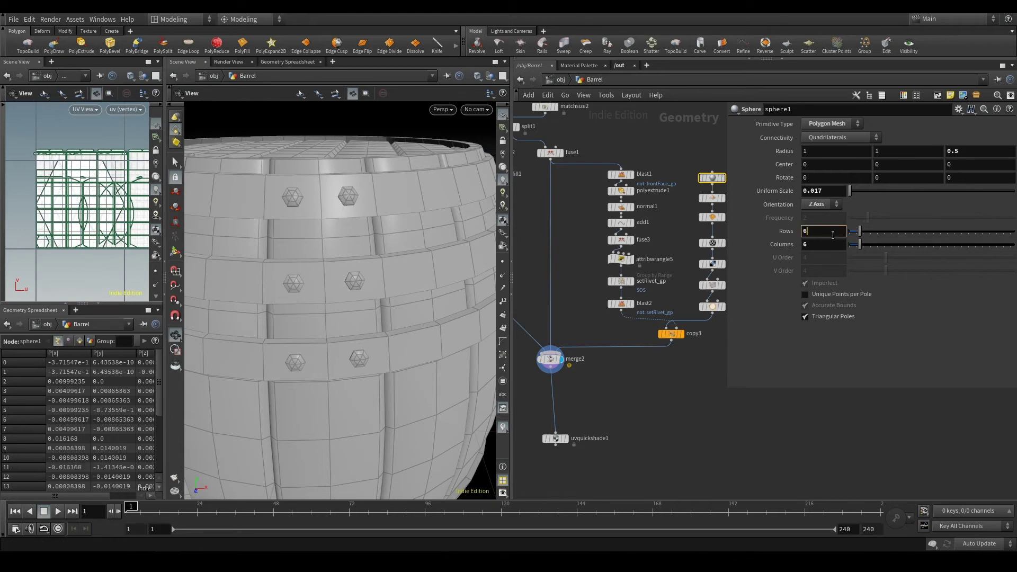
key(BackSpace)
text(5)
key(BackSpace)
text(6)
key(Return)
- Settle on 7 rows for the rivet sphere and save the Barrel_B scene
drag(371, 257, 426, 268)
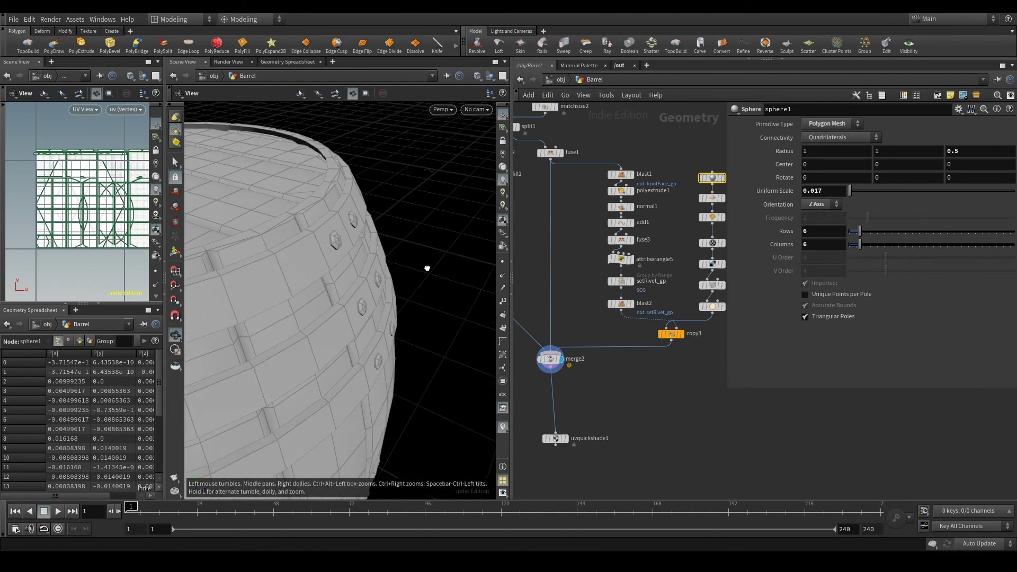
double_click(814, 231)
text(7)
key(Return)
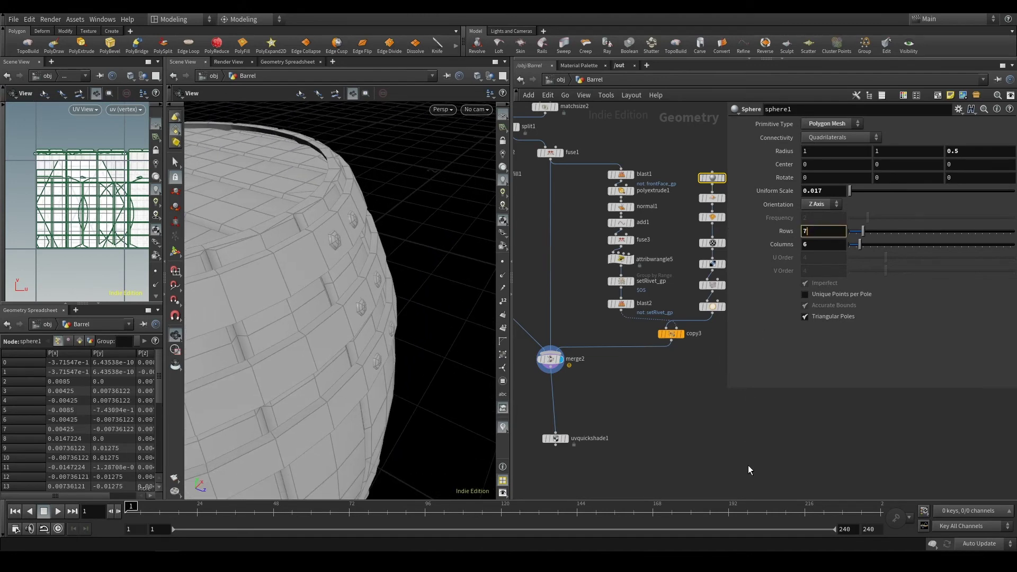
scroll(371, 334, down, 5)
mouse_move(349, 331)
mouse_down()
mouse_move(381, 276)
mouse_move(390, 311)
mouse_move(384, 303)
mouse_up()
key(ctrl+s)
- Display the copy3 rivet output and bring up setRivet_gp's parameter editing options
scroll(666, 334, up, 2)
scroll(594, 336, down, 2)
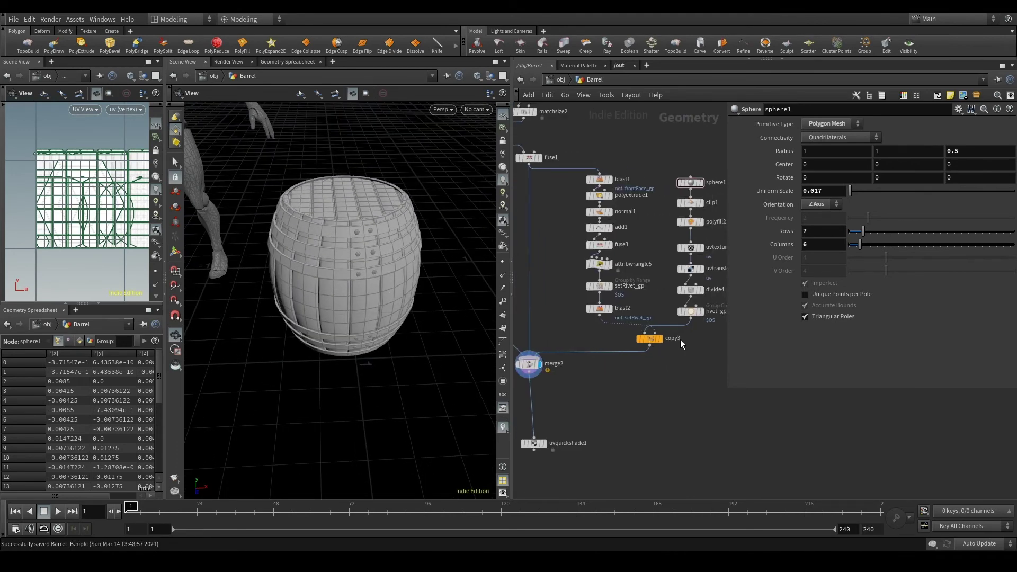
click(659, 339)
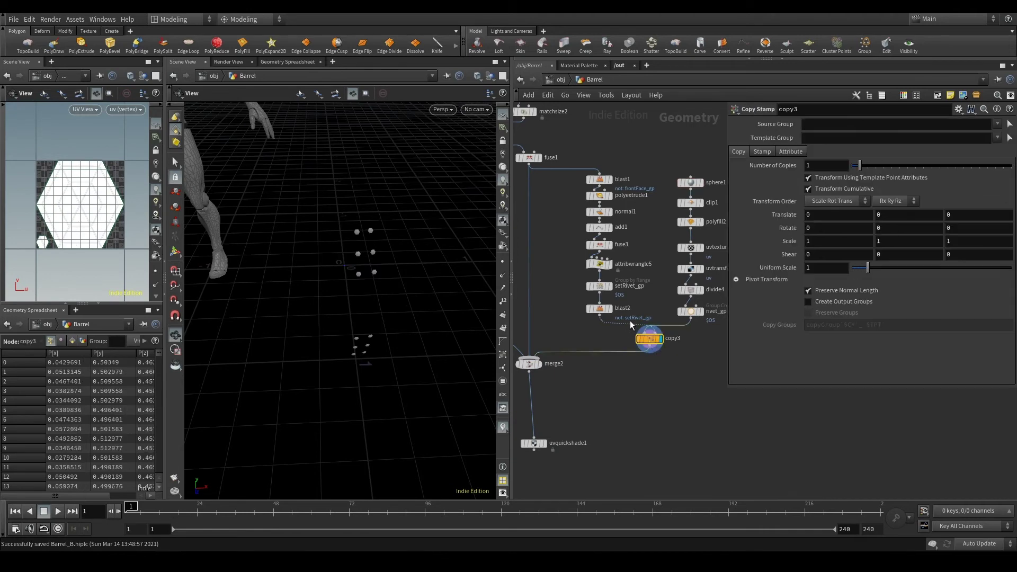
scroll(632, 320, up, 3)
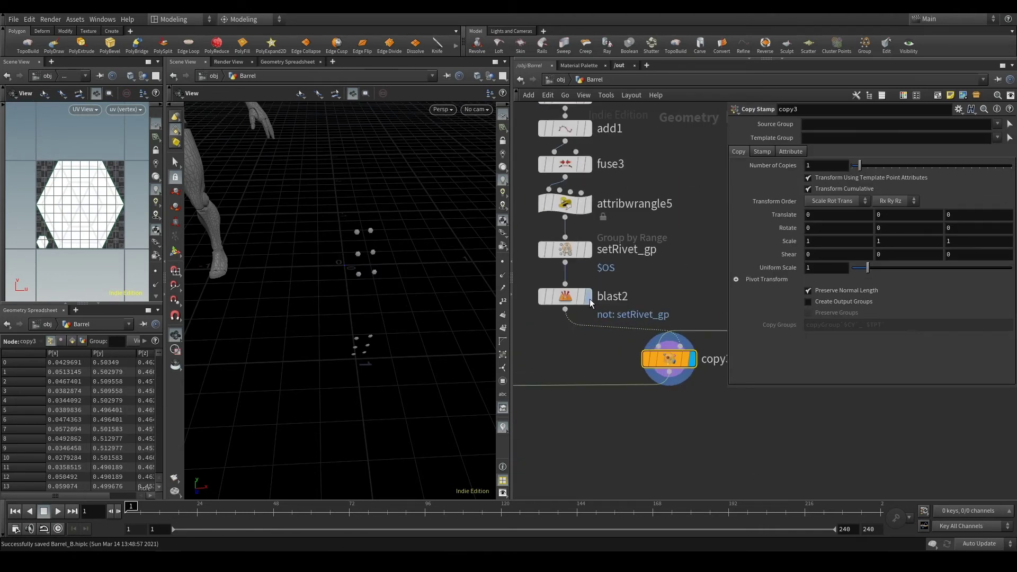
click(570, 249)
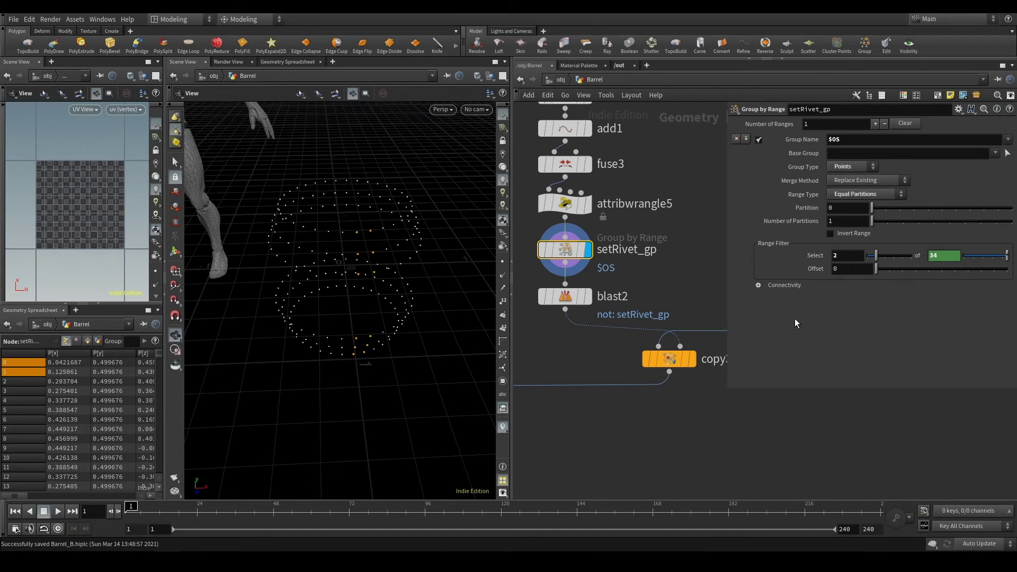
scroll(675, 280, down, 1)
scroll(667, 302, down, 2)
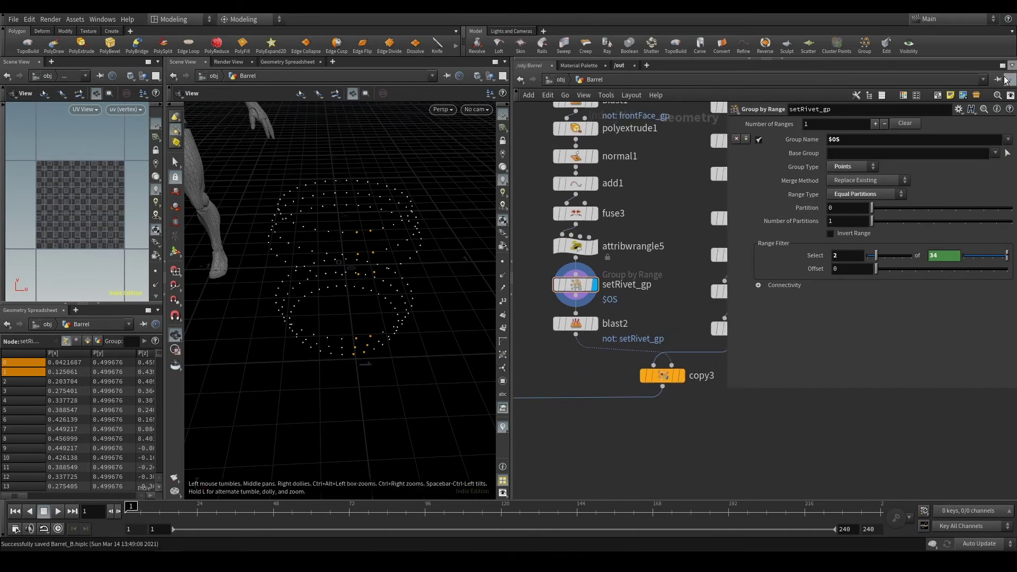
click(959, 108)
- Add a new Integer parameter to setRivet_gp labelled RivrtNum
click(930, 120)
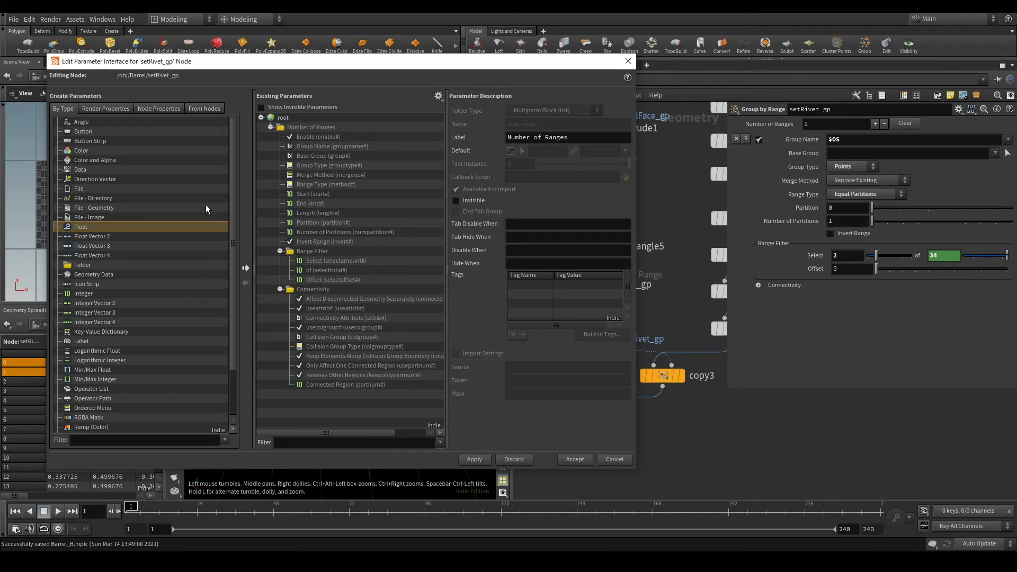
click(83, 294)
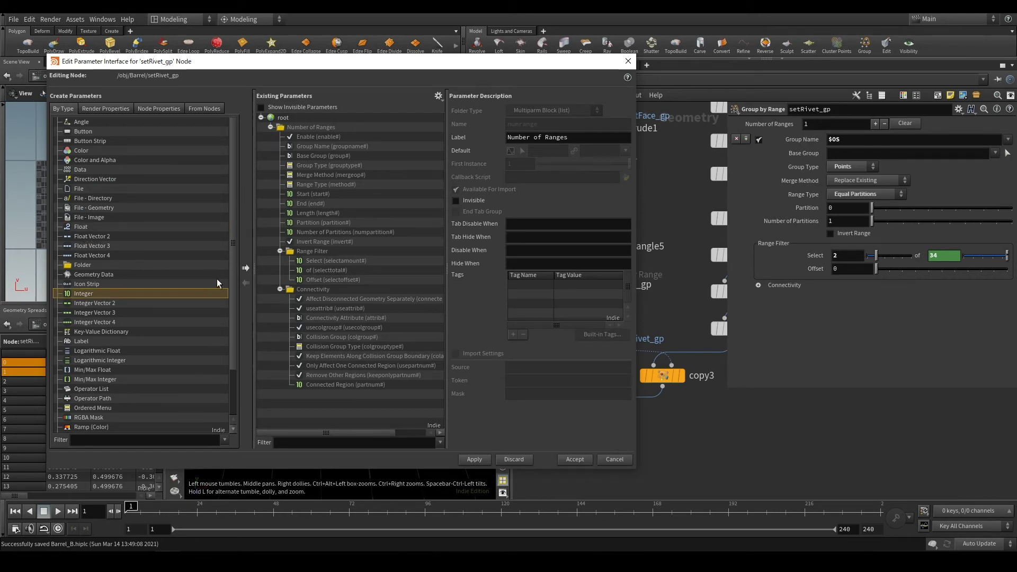
click(245, 268)
double_click(546, 141)
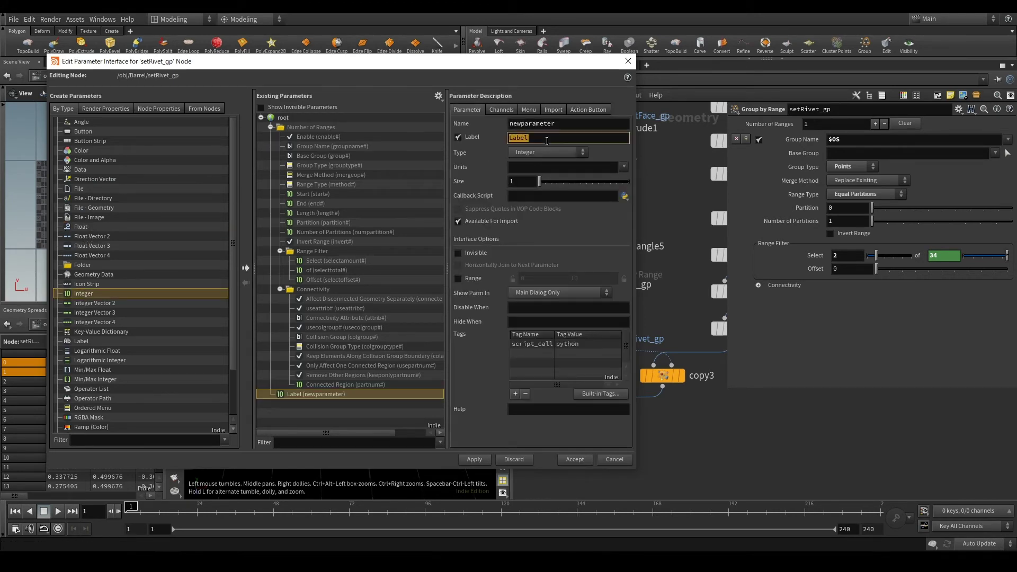
text(ri)
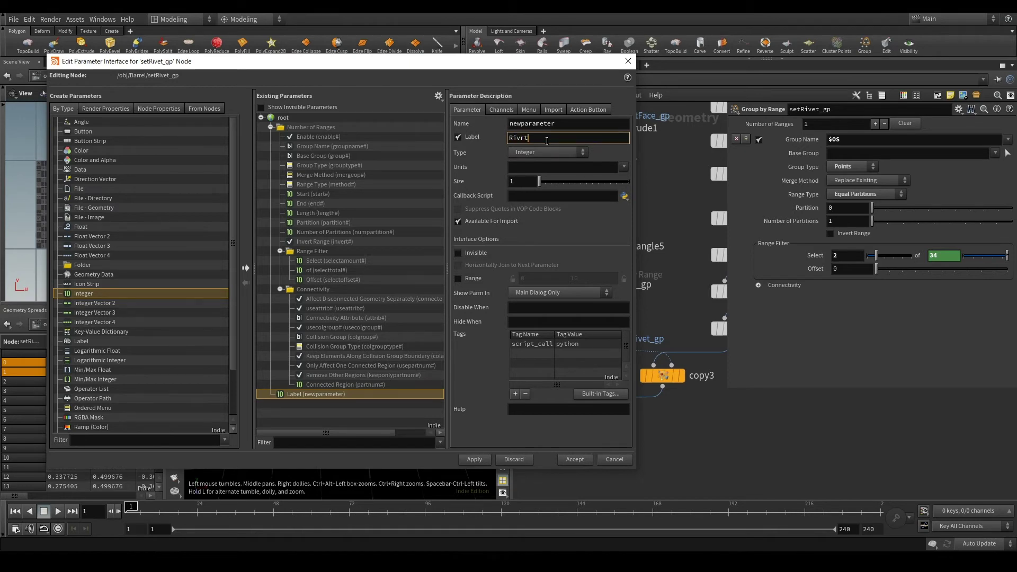
text(Num)
key(Return)
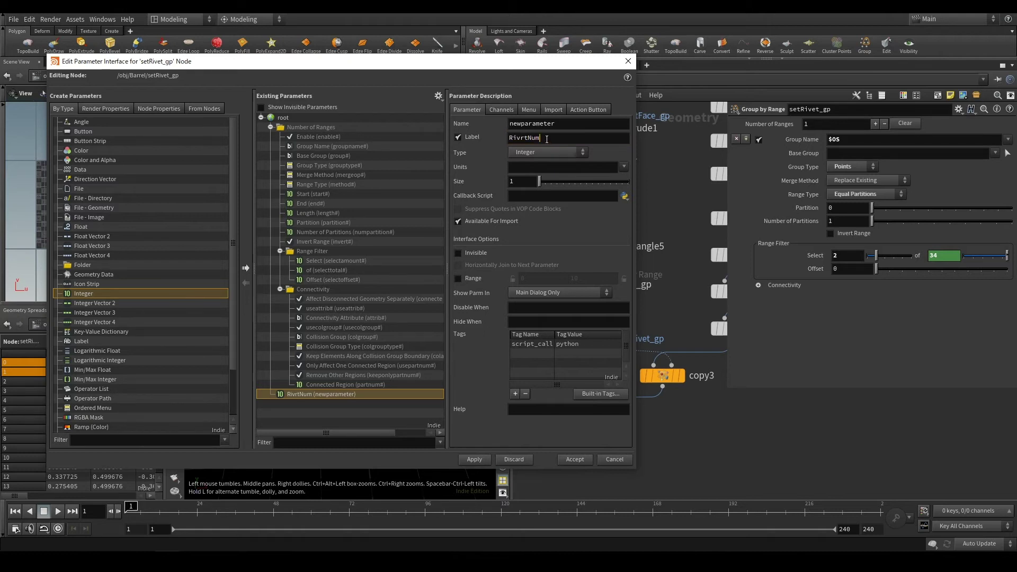
- Give the RivrtNum parameter the lowercase internal name rivrtnum
double_click(547, 139)
key(ctrl+c)
triple_click(559, 124)
key(ctrl+v)
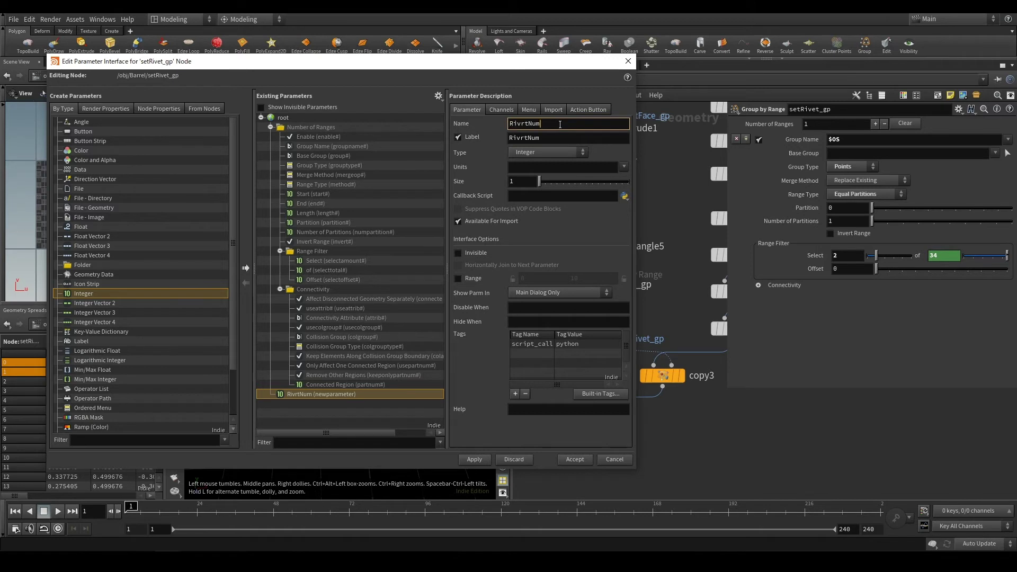
key(Home)
key(Delete)
text(r)
key(End)
key(BackSpace)
text(n)
key(Return)
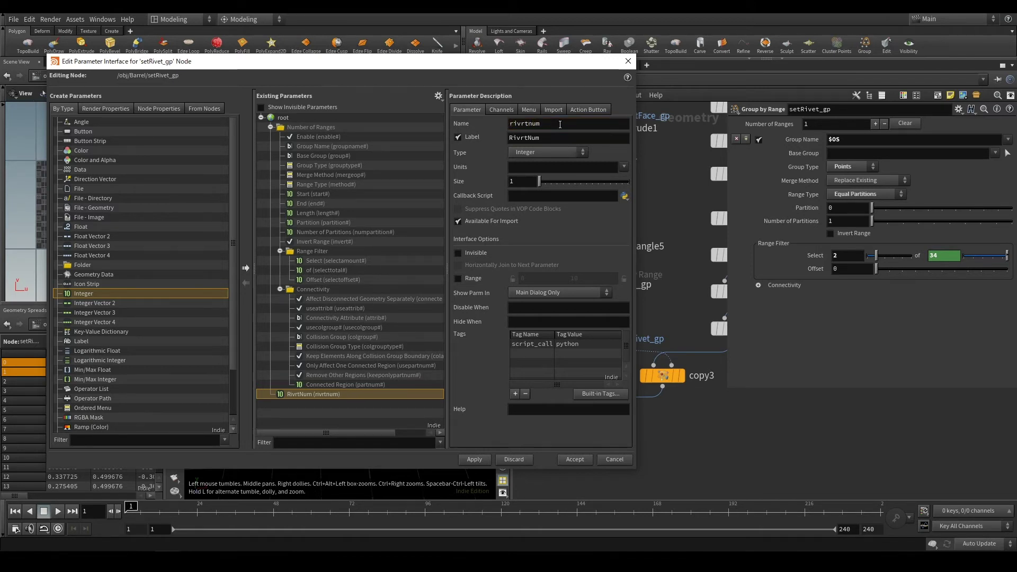
- Enable a 1–10 value range for RivrtNum and accept the interface changes
click(458, 278)
click(522, 278)
text(1)
key(Tab)
key(Return)
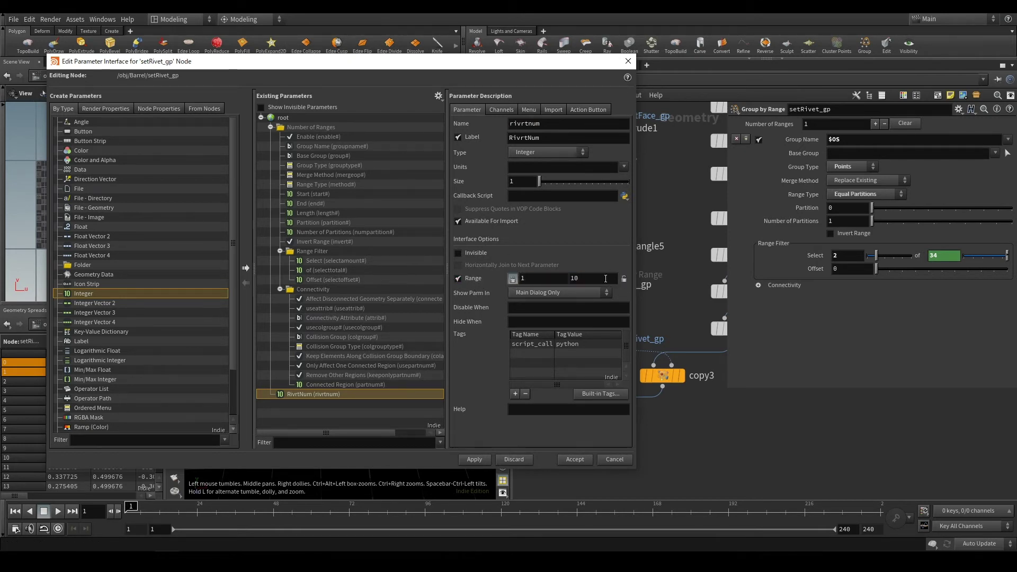
click(573, 458)
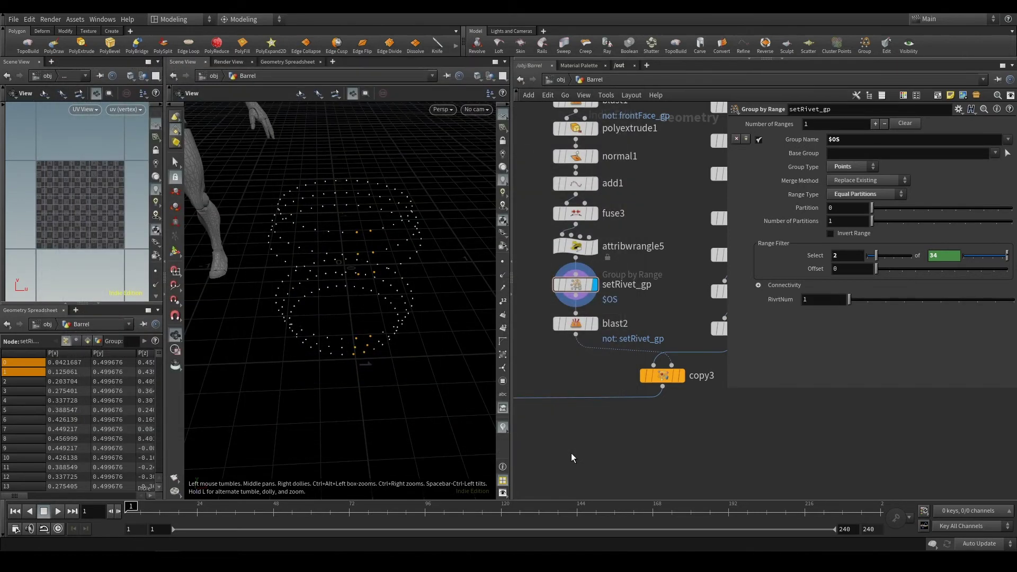
- Copy the RivrtNum parameter reference and set RivrtNum to 2
right_click(825, 300)
click(842, 367)
click(993, 256)
text(ch("../line2/points")-1/)
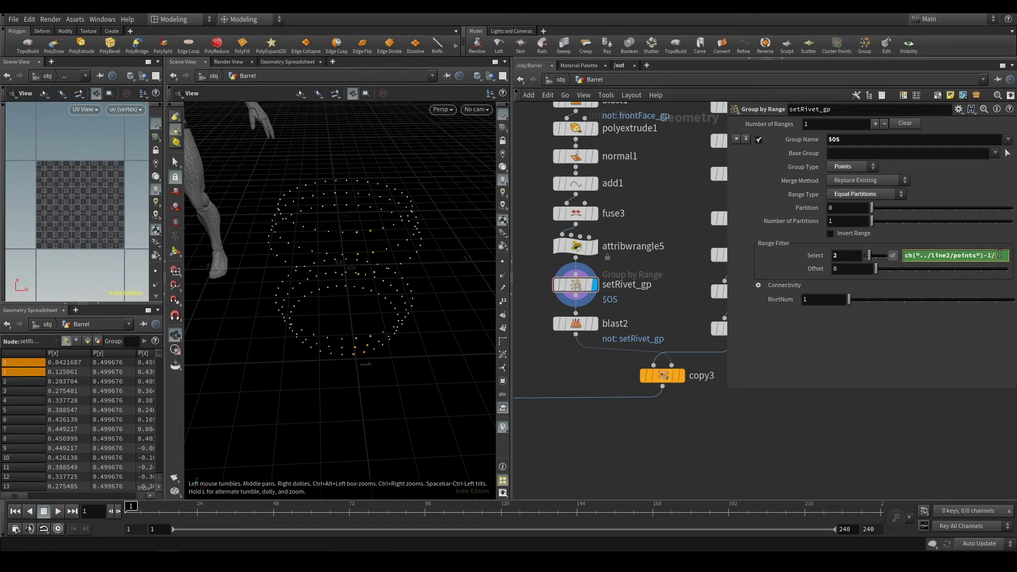
right_click(1000, 255)
mouse_move(885, 364)
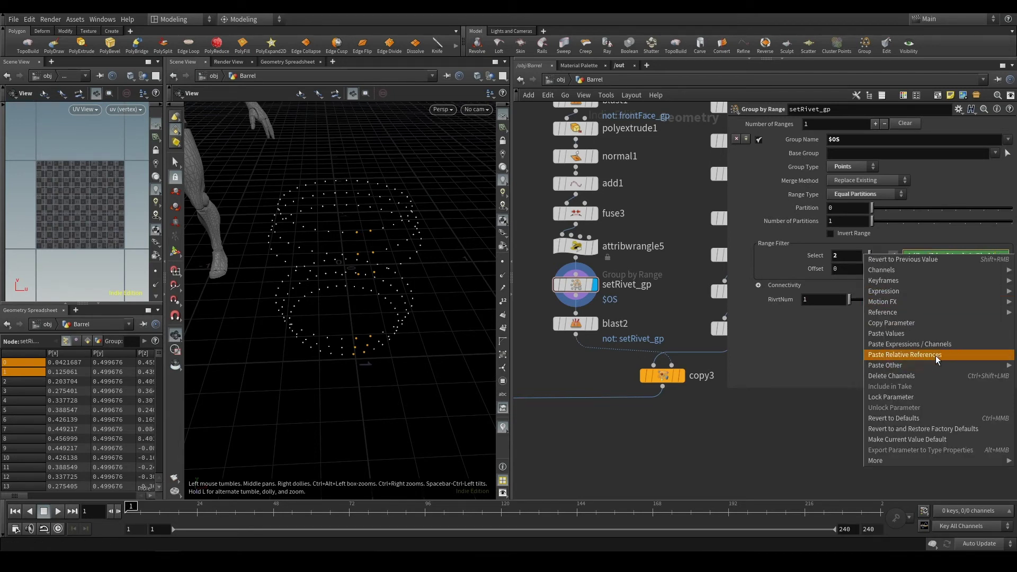
key(Escape)
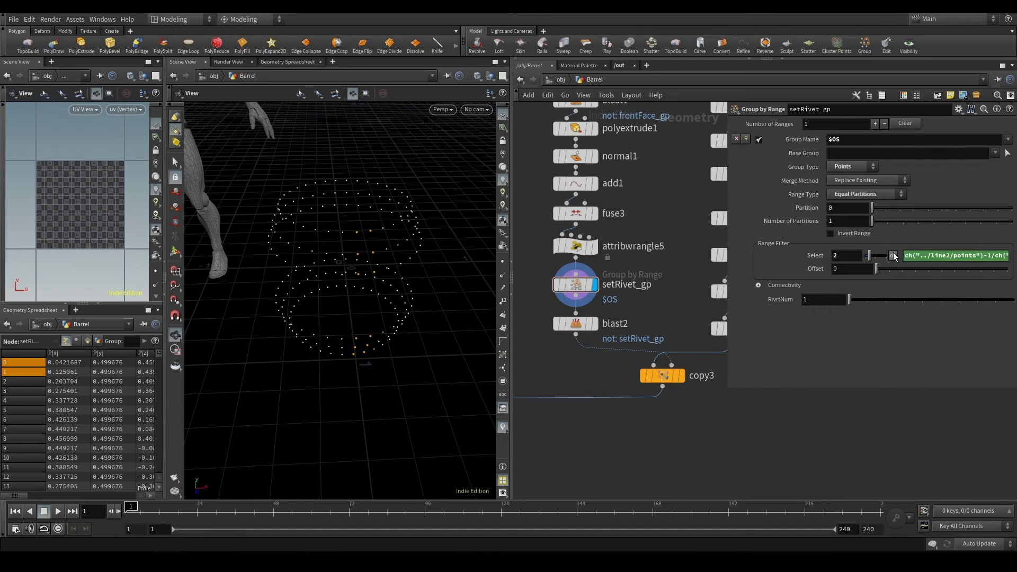
click(894, 255)
double_click(821, 300)
text(2)
key(Return)
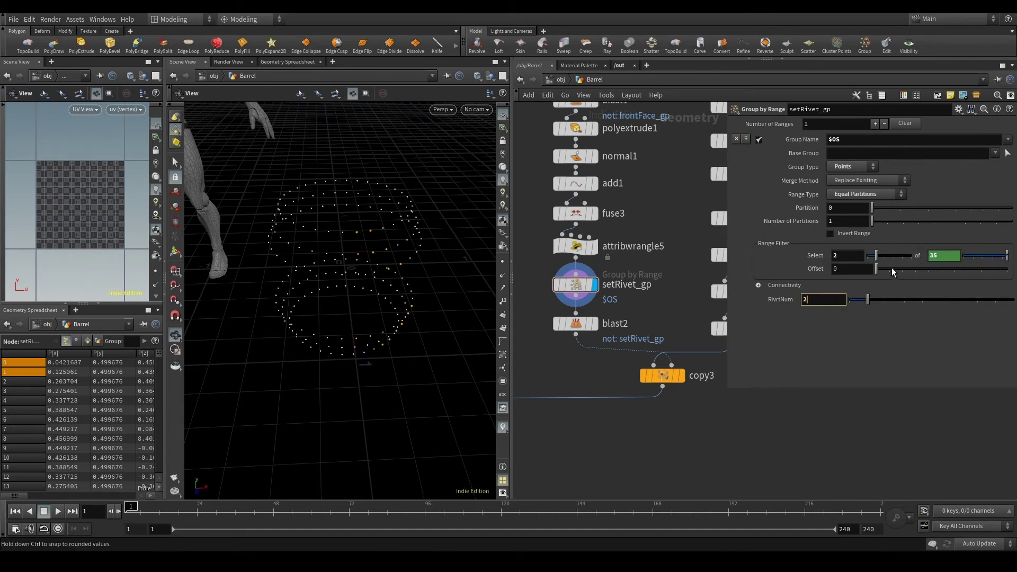
- Change the Range Filter 'of' expression to (ch("../line2/points")-1)/ch("rivrtnum")
click(986, 257)
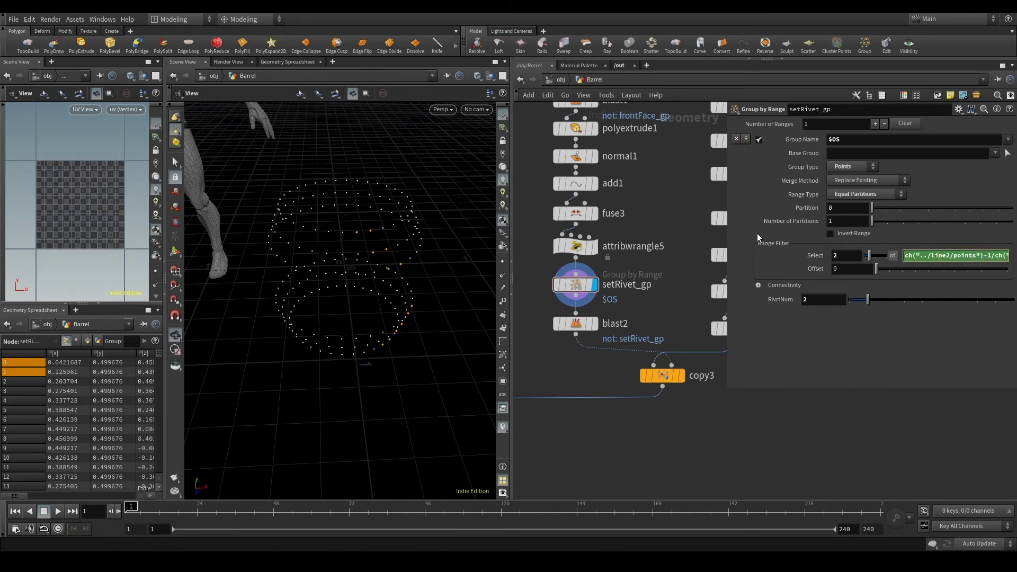
drag(728, 214, 586, 215)
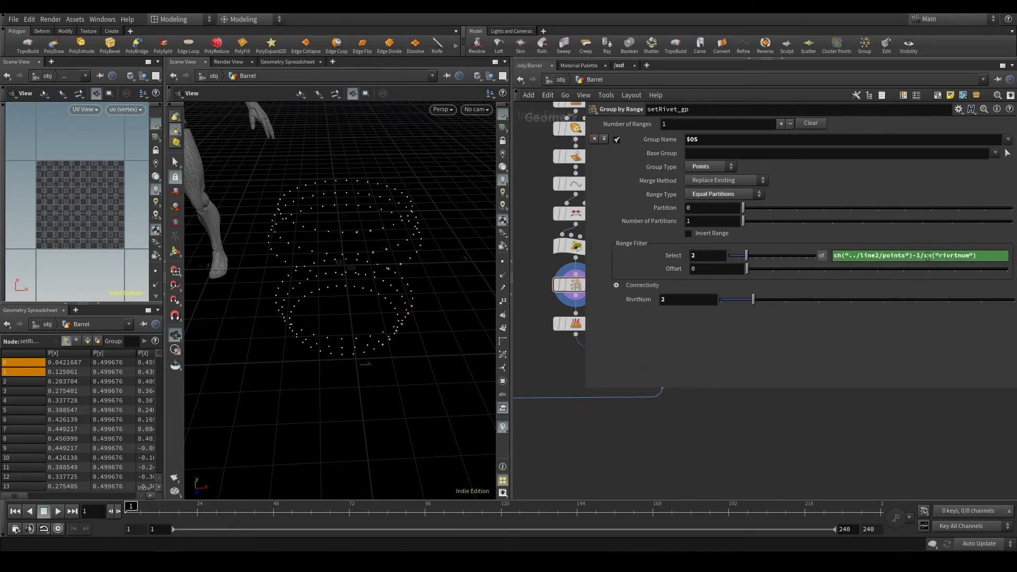
text())
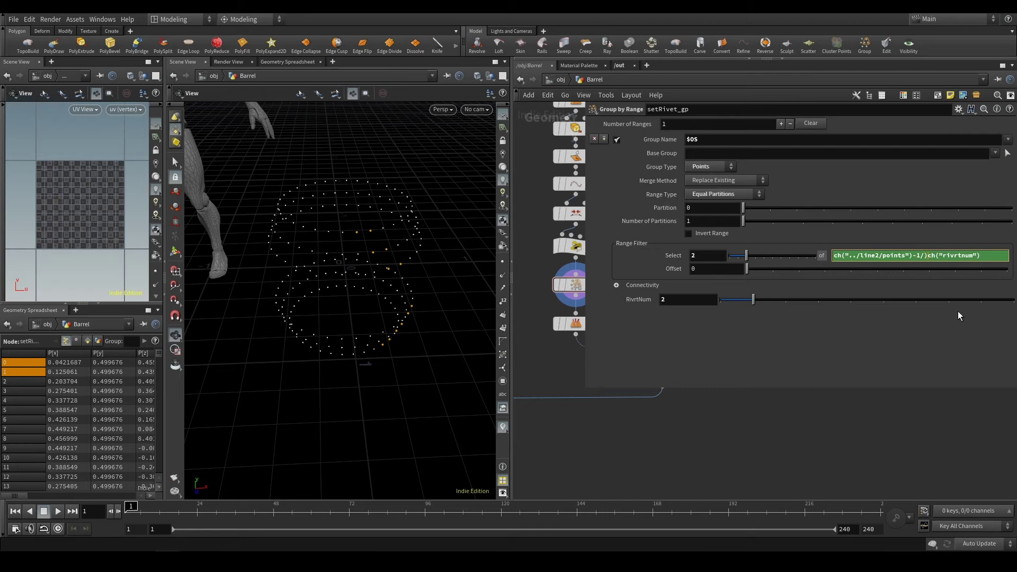
key(Home)
text(()
key(Return)
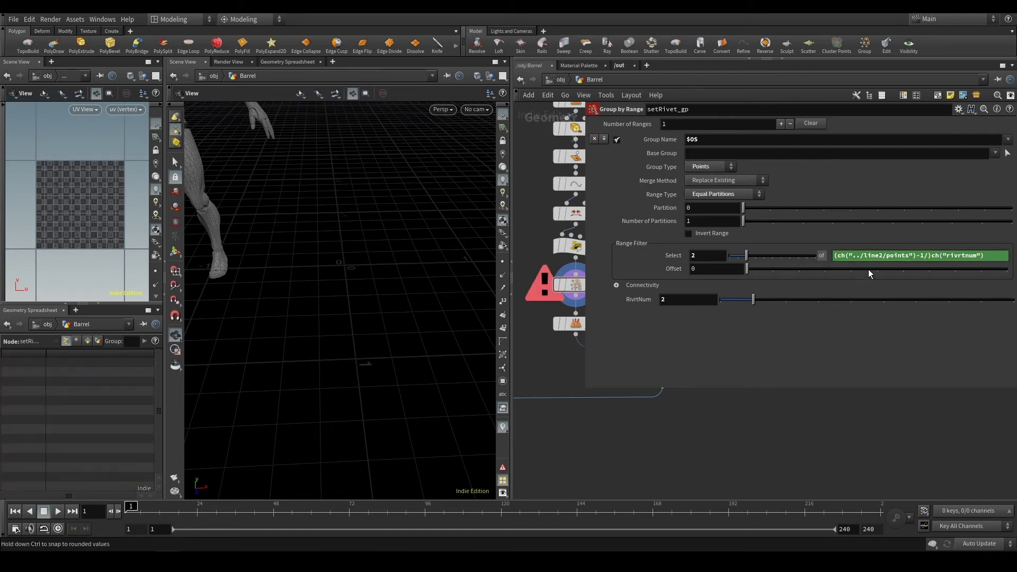
click(927, 256)
key(BackSpace)
text(/)
key(Return)
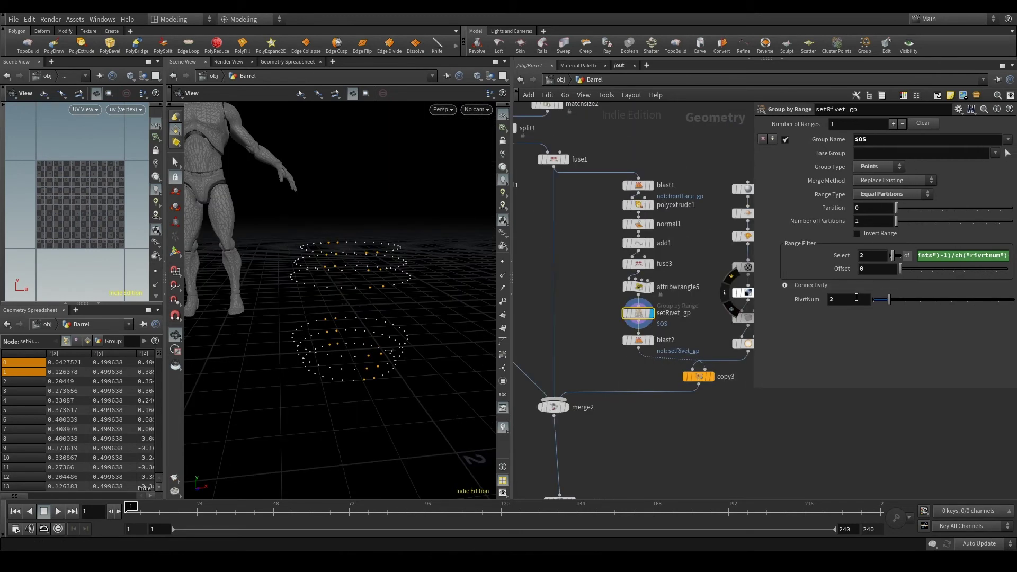
- Raise RivrtNum, inspect the copied rivets, display merge2 and save Barrel_B.hiplc
click(858, 298)
scroll(858, 298, up, 1)
scroll(857, 299, up, 1)
scroll(857, 298, up, 1)
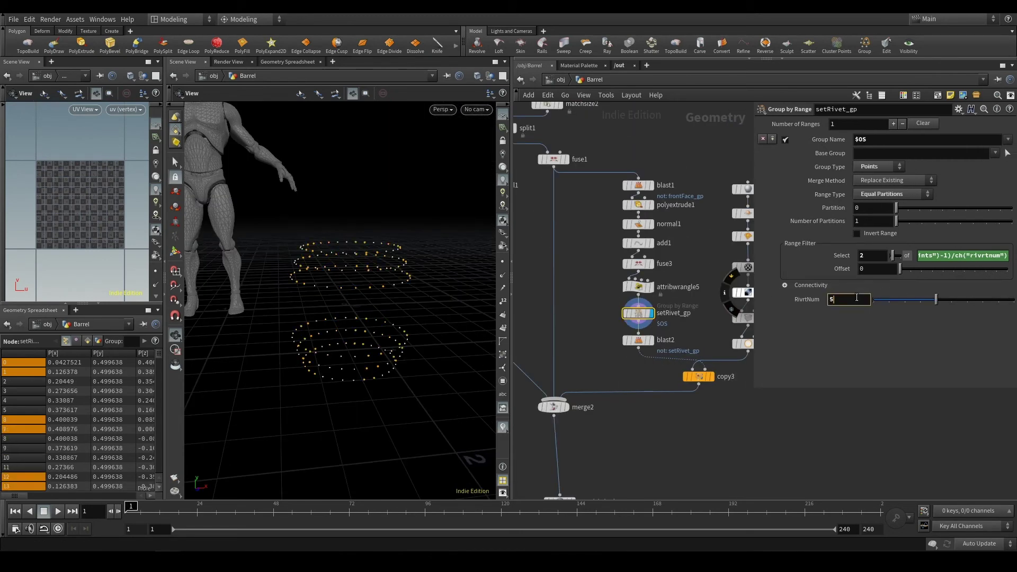
mouse_move(297, 339)
mouse_down()
mouse_move(355, 349)
mouse_move(363, 368)
mouse_move(390, 381)
mouse_move(466, 365)
mouse_up()
scroll(851, 297, up, 1)
scroll(852, 298, up, 1)
scroll(852, 297, down, 1)
click(712, 377)
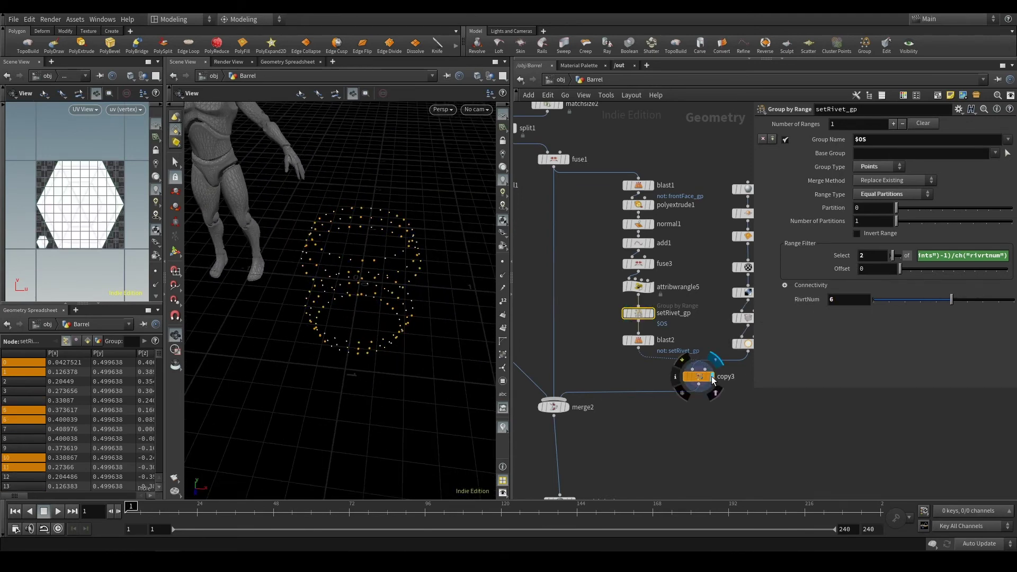
drag(382, 296, 408, 302)
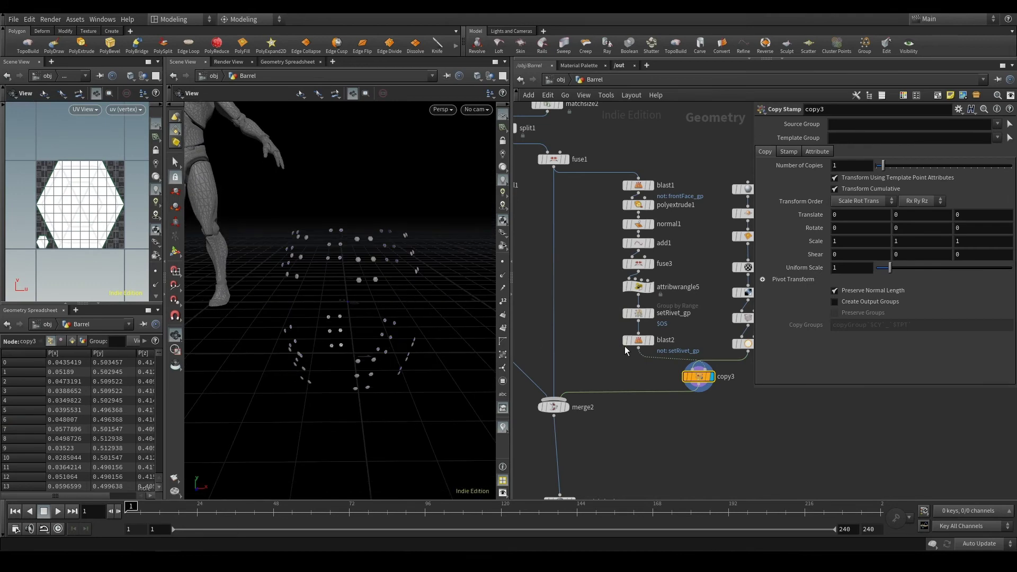
scroll(625, 345, down, 2)
click(604, 325)
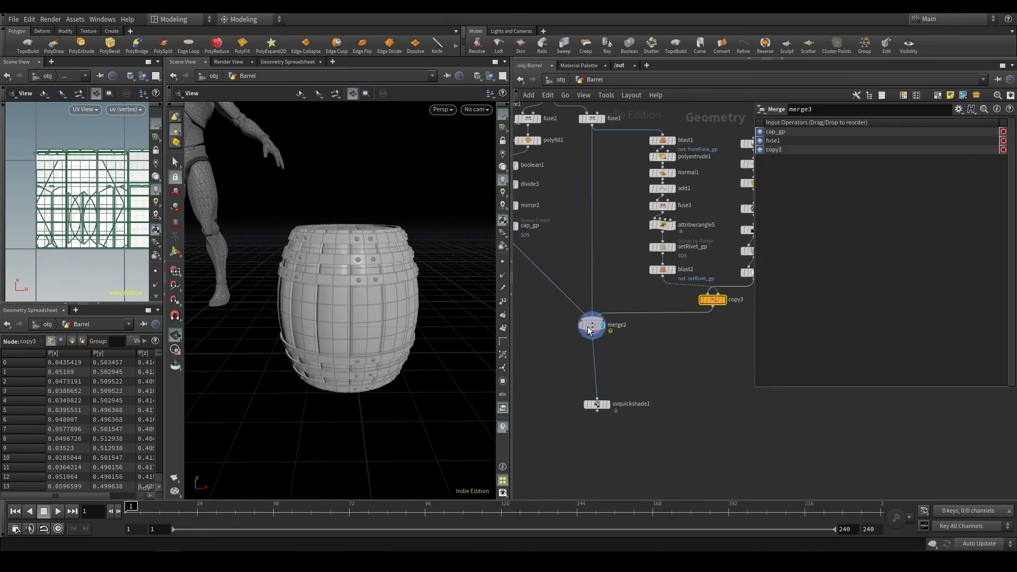
mouse_move(391, 324)
mouse_down()
mouse_move(438, 317)
mouse_move(391, 364)
mouse_up()
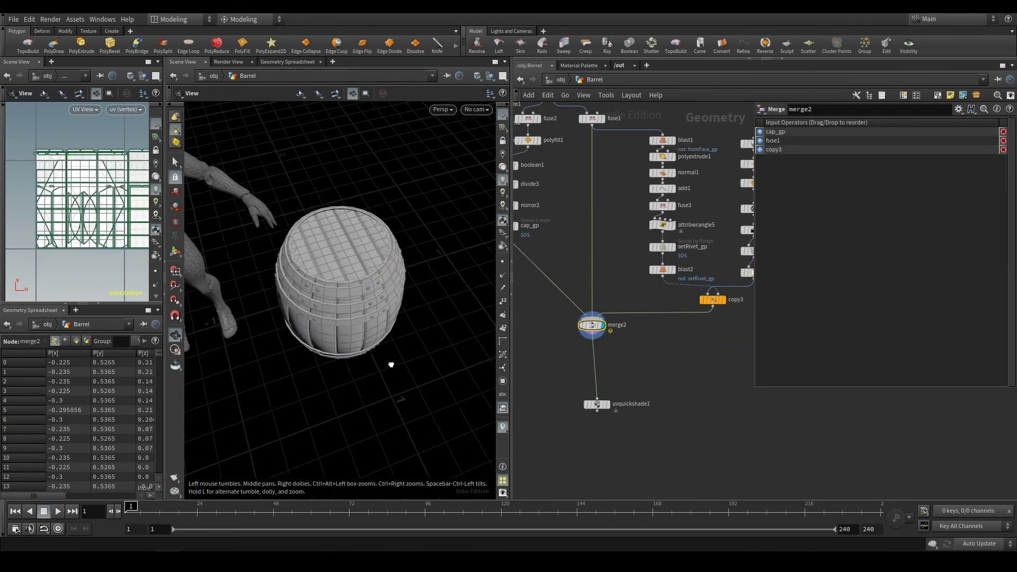
key(ctrl+s)
- Tidy copy3 and blast2 in the network and display only blast2's rivet points
mouse_move(394, 303)
mouse_down()
mouse_move(390, 275)
mouse_move(348, 303)
mouse_up()
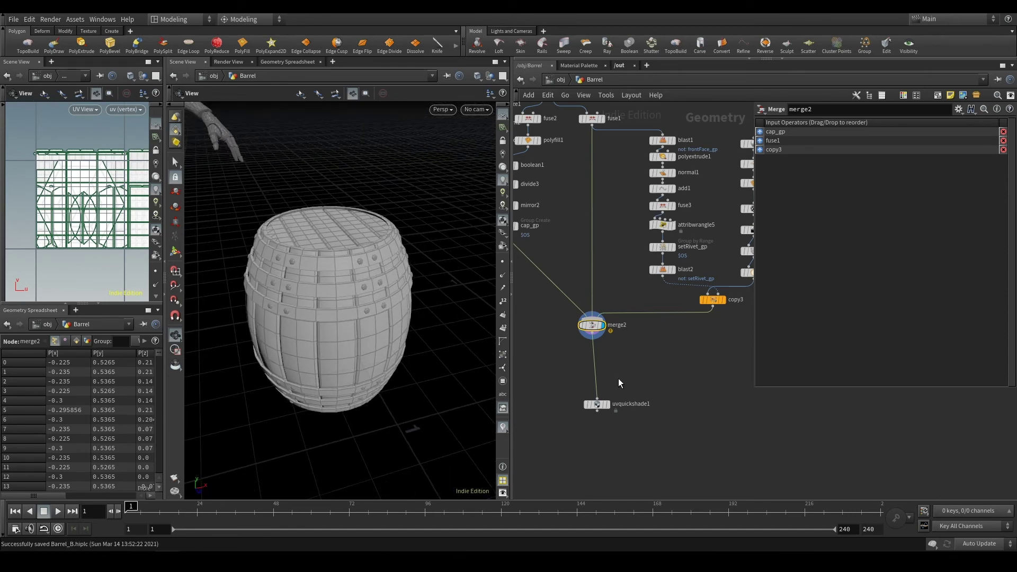
scroll(644, 349, down, 2)
scroll(644, 379, down, 1)
scroll(682, 365, up, 4)
click(678, 357)
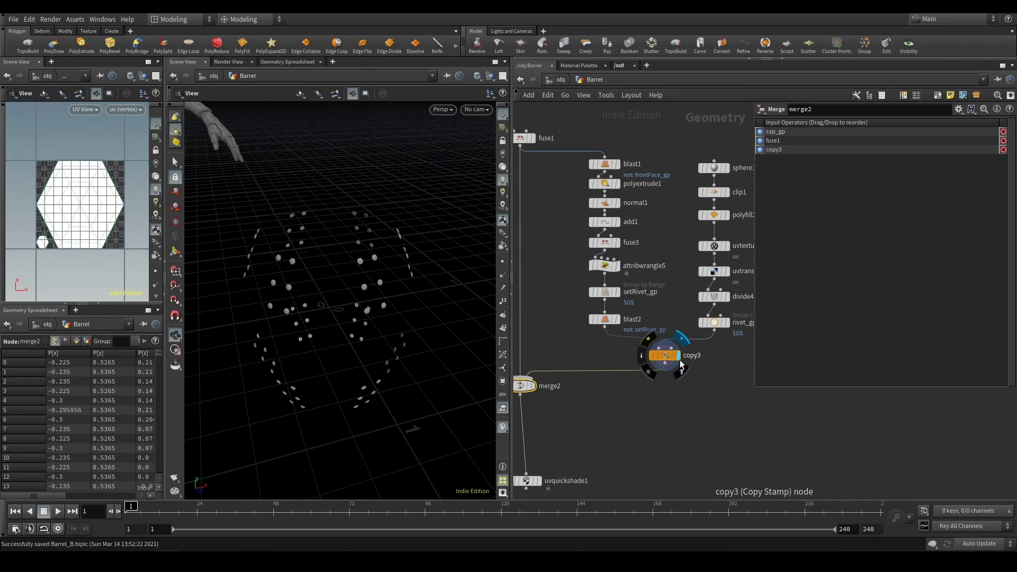
drag(669, 360, 669, 395)
scroll(613, 350, up, 2)
key(Tab)
key(Escape)
mouse_move(603, 313)
mouse_down()
mouse_move(624, 318)
mouse_move(603, 303)
mouse_up()
click(614, 304)
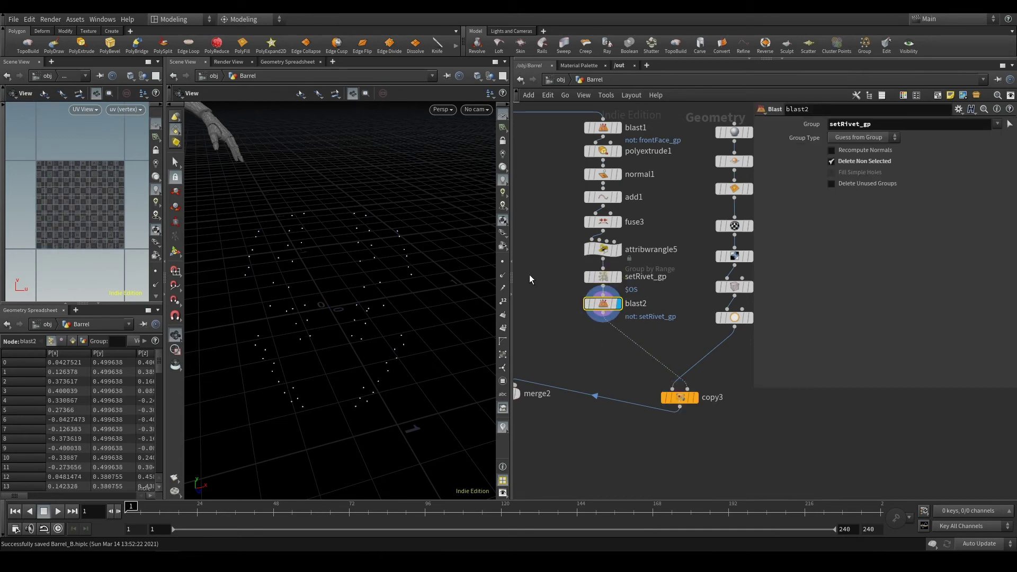
- Add an Attribute Randomize node below blast2, wire it in and display it
click(503, 301)
drag(397, 297, 401, 307)
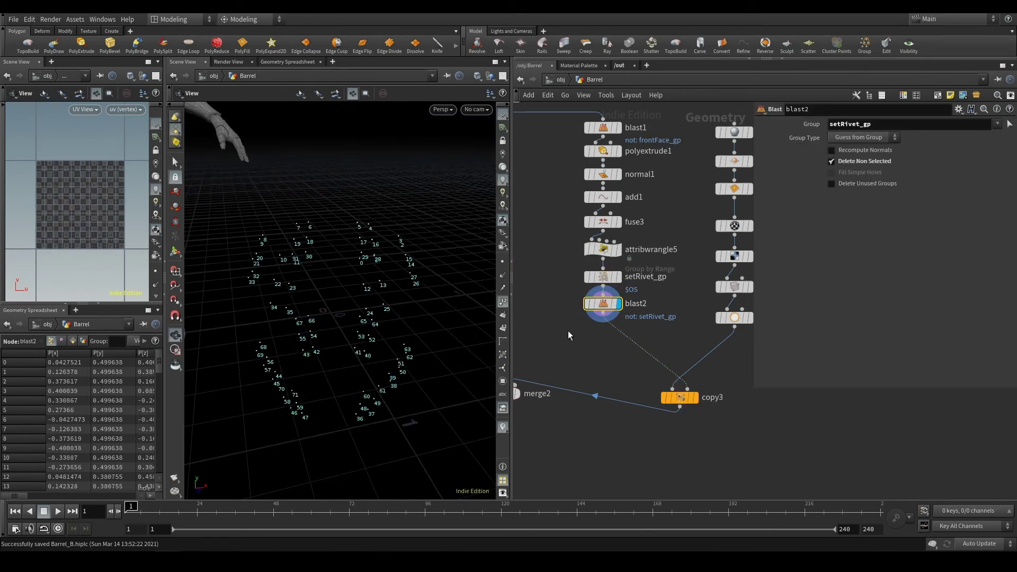
key(Tab)
text(at)
text(tribr)
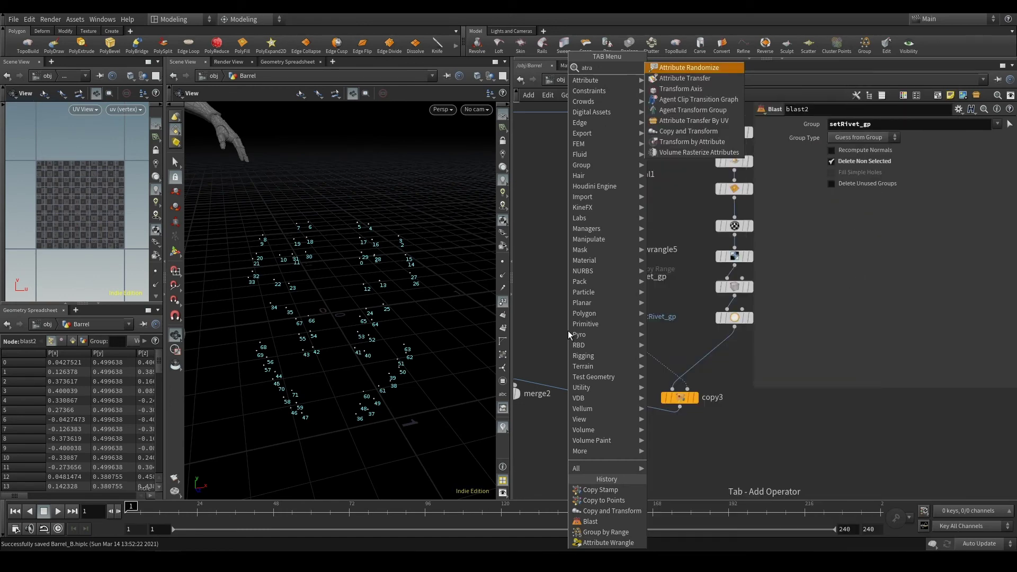
key(Return)
click(568, 331)
drag(568, 330, 577, 348)
scroll(577, 348, up, 2)
click(609, 305)
click(566, 332)
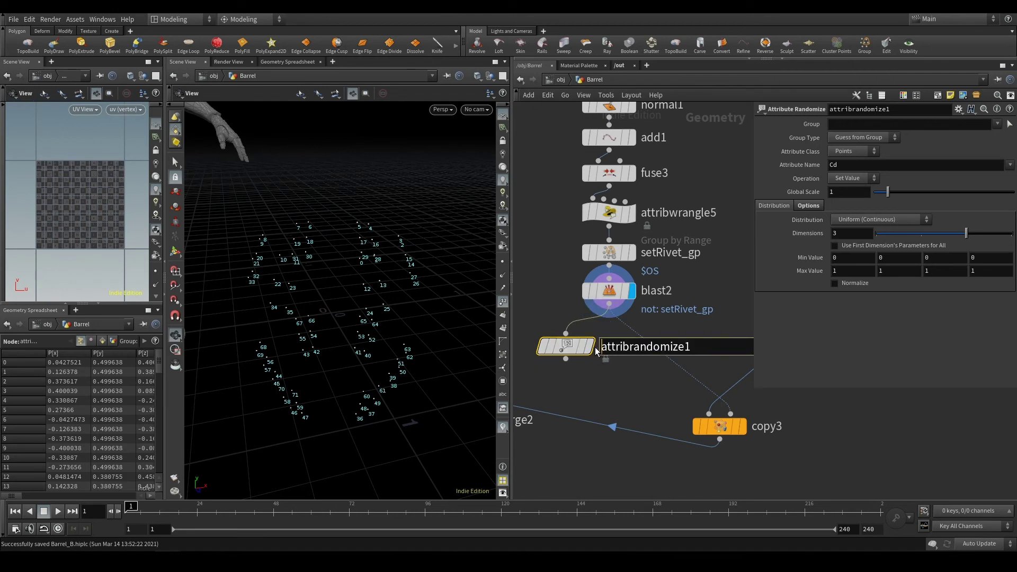
key(r)
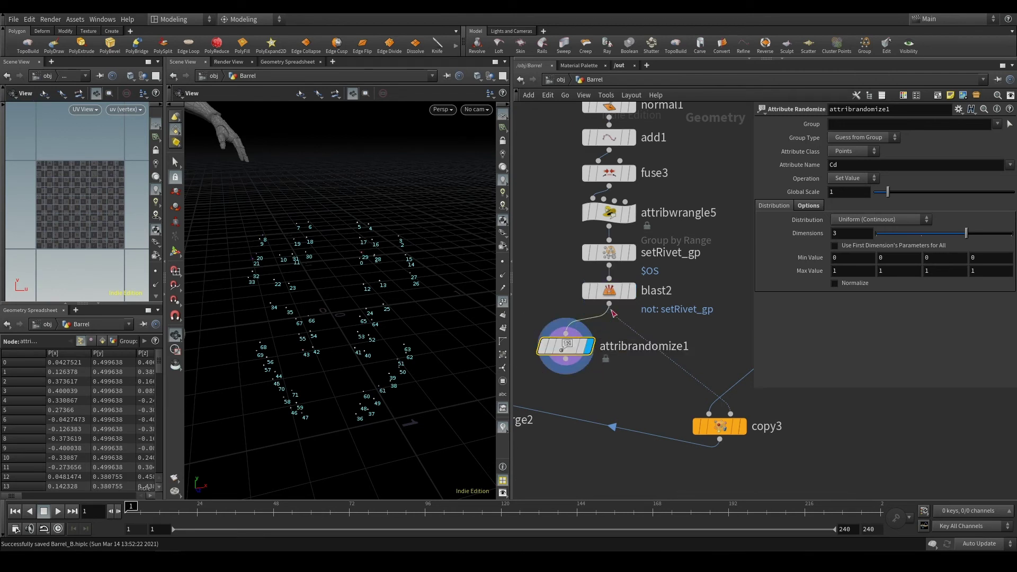
- Set attribrandomize1 to randomize the id attribute with a maximum value of 4
double_click(862, 166)
text(id)
key(Return)
click(851, 219)
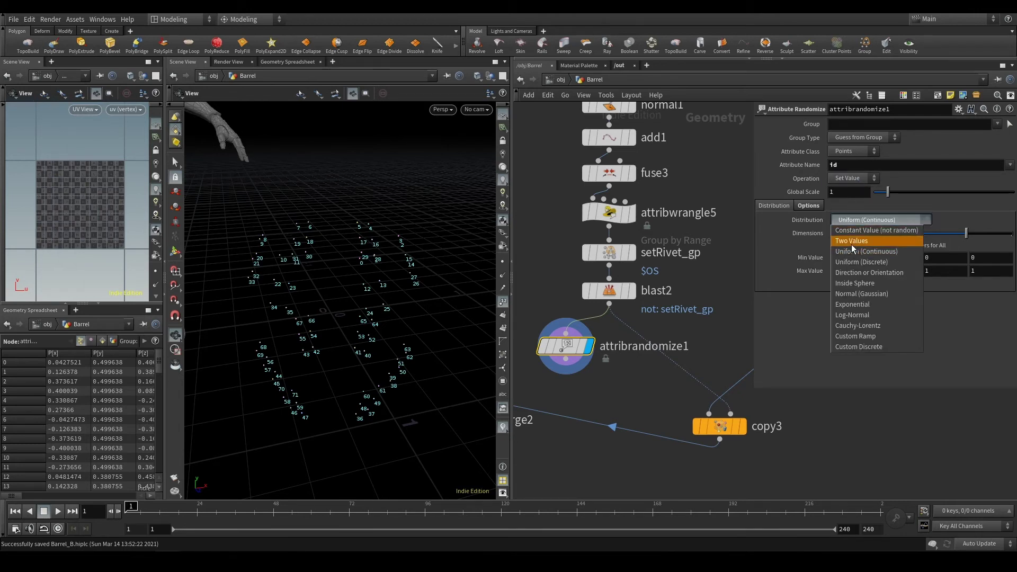
click(854, 225)
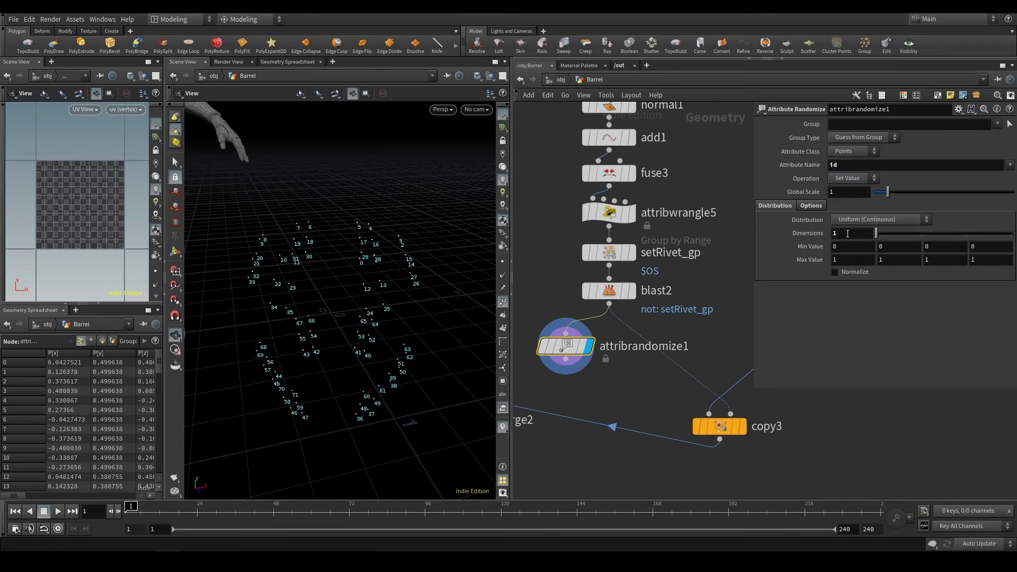
click(851, 259)
text(4)
key(Return)
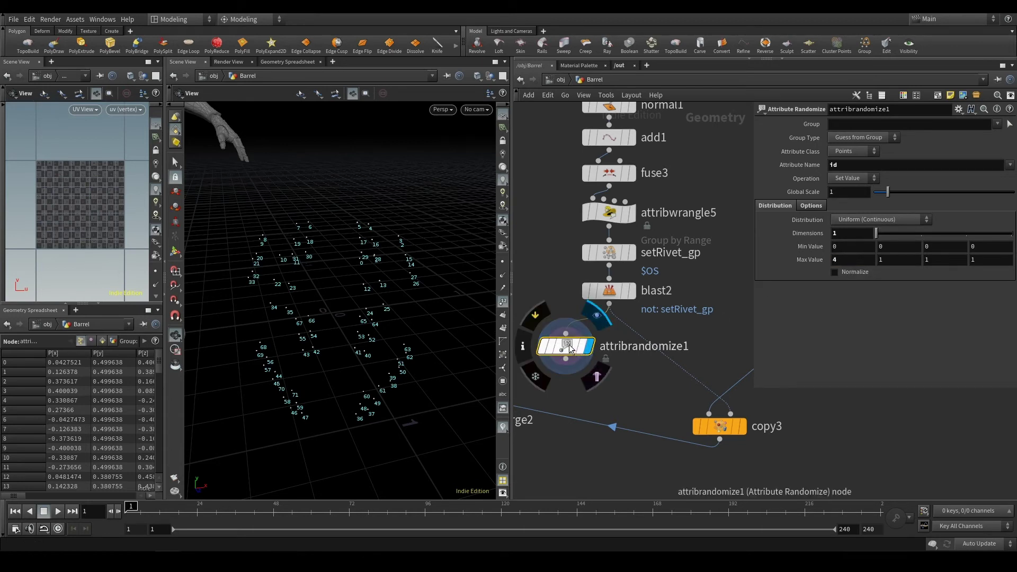
- Sort the spreadsheet's point rows by id, keeping the Uniform (Continuous) distribution
mouse_move(22, 496)
mouse_down()
mouse_move(47, 497)
mouse_move(39, 498)
mouse_up()
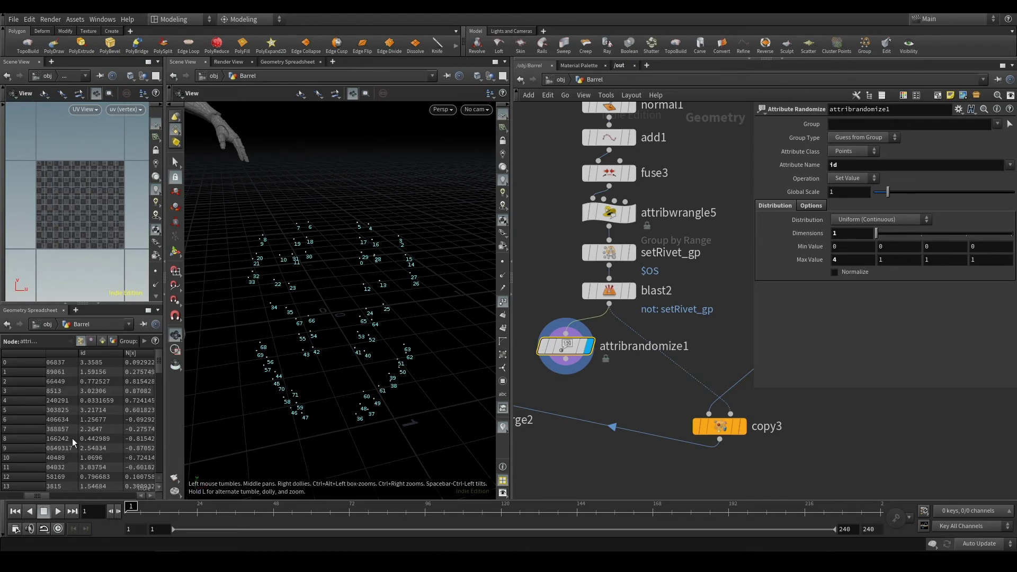
click(106, 351)
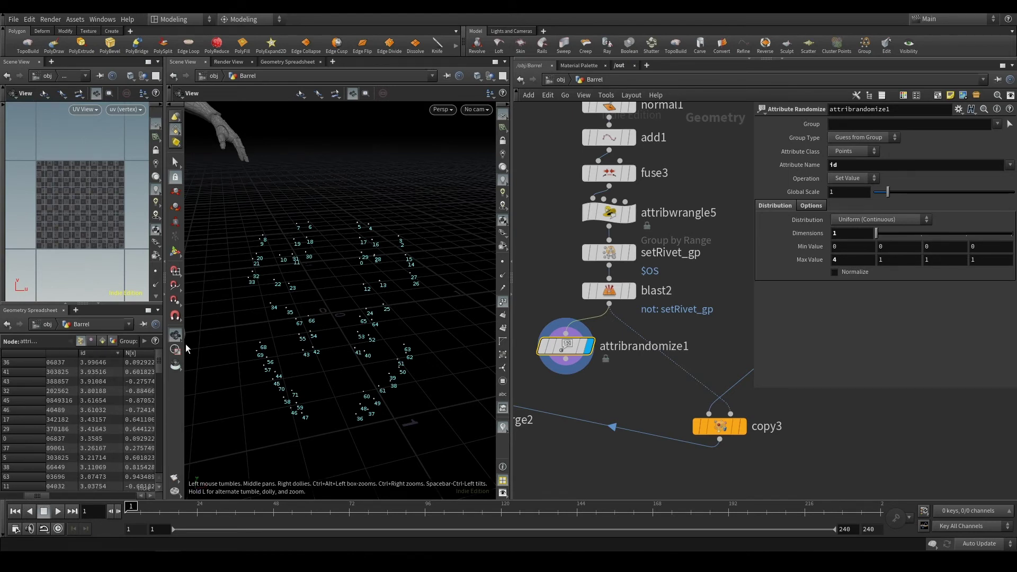
click(905, 219)
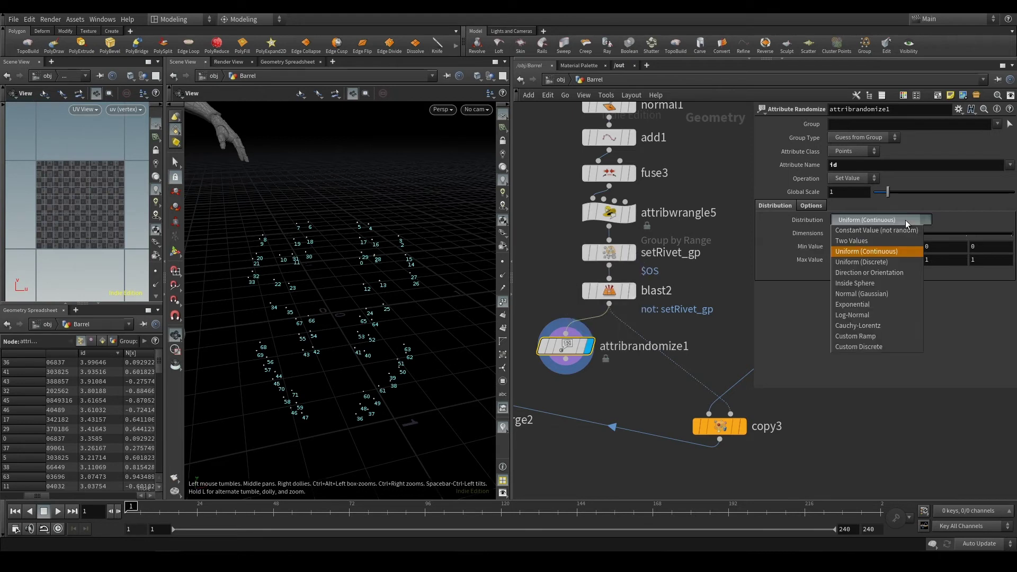
click(904, 221)
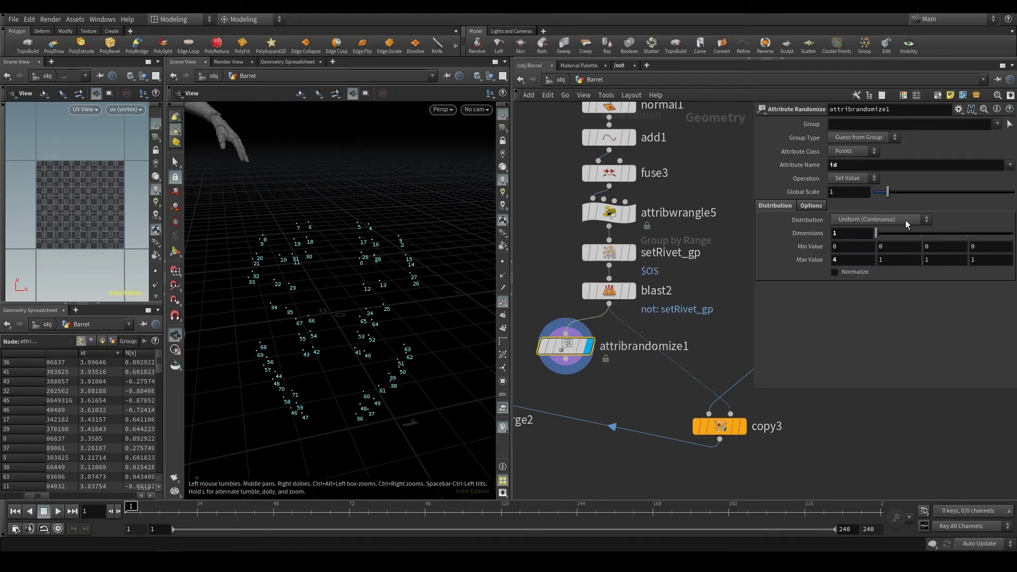
scroll(617, 381, down, 2)
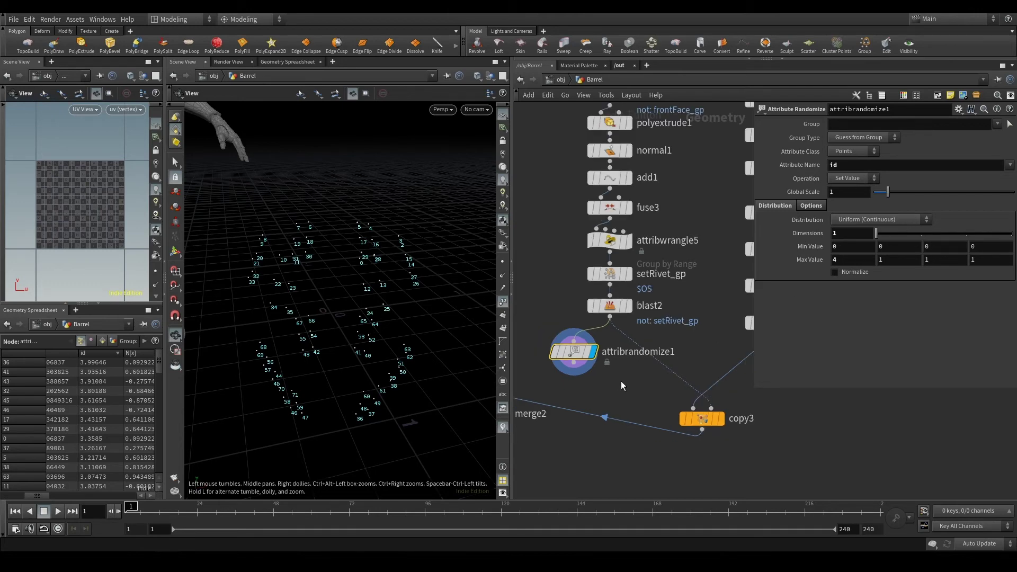
click(573, 362)
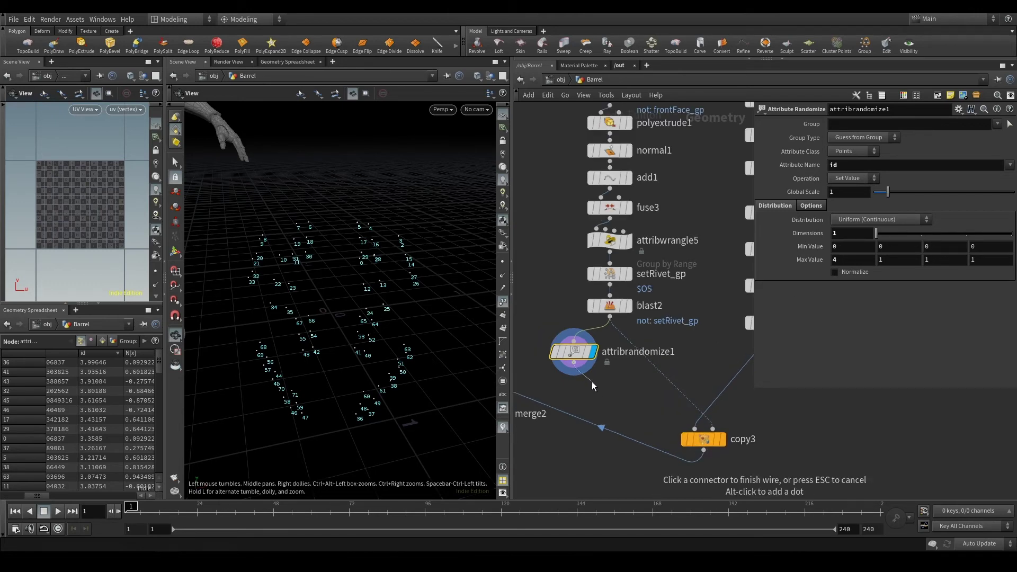
- Add an Attribute Wrangle after attribrandomize1 and set it as the displayed node
key(Tab)
text(at)
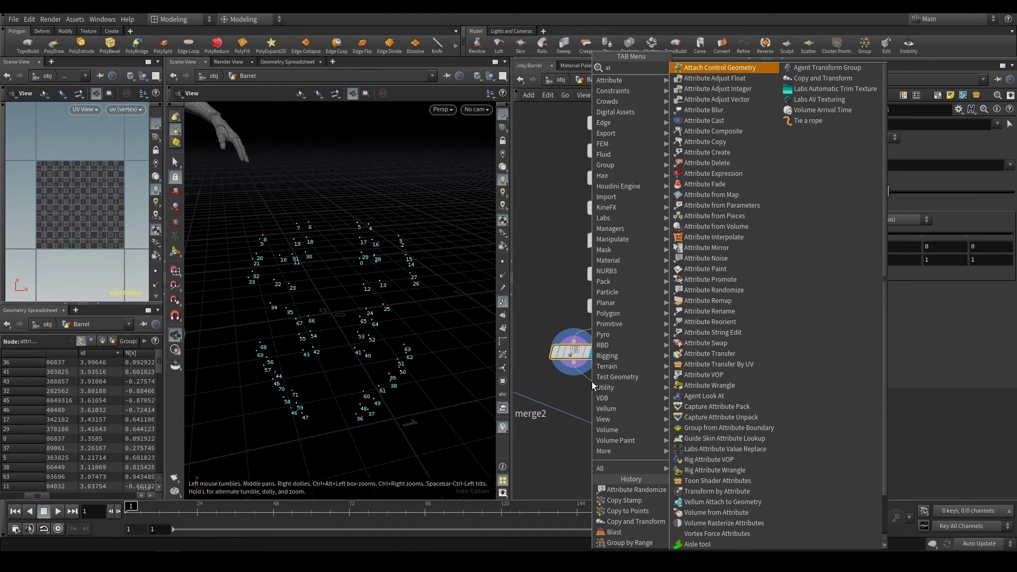
text(tribwr)
key(Return)
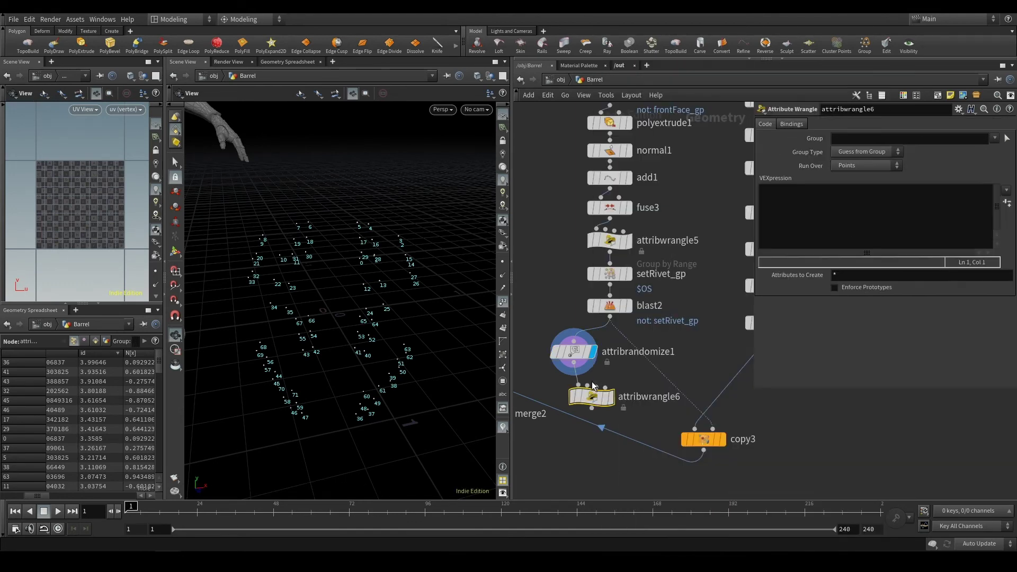
click(602, 404)
click(824, 217)
text(int )
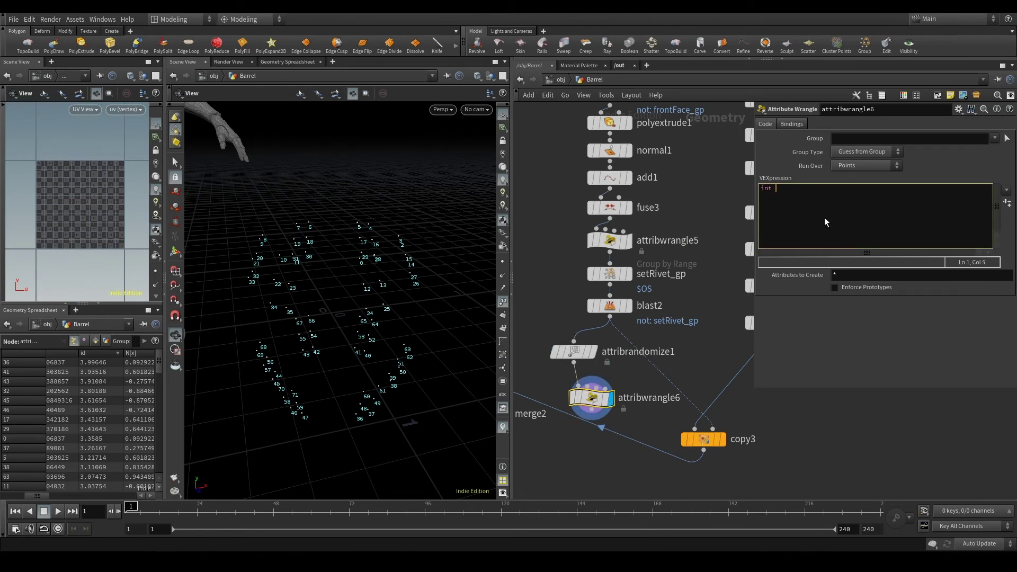
text(@)
key(BackSpace)
key(BackSpace)
key(BackSpace)
key(BackSpace)
text(@)
text(id)
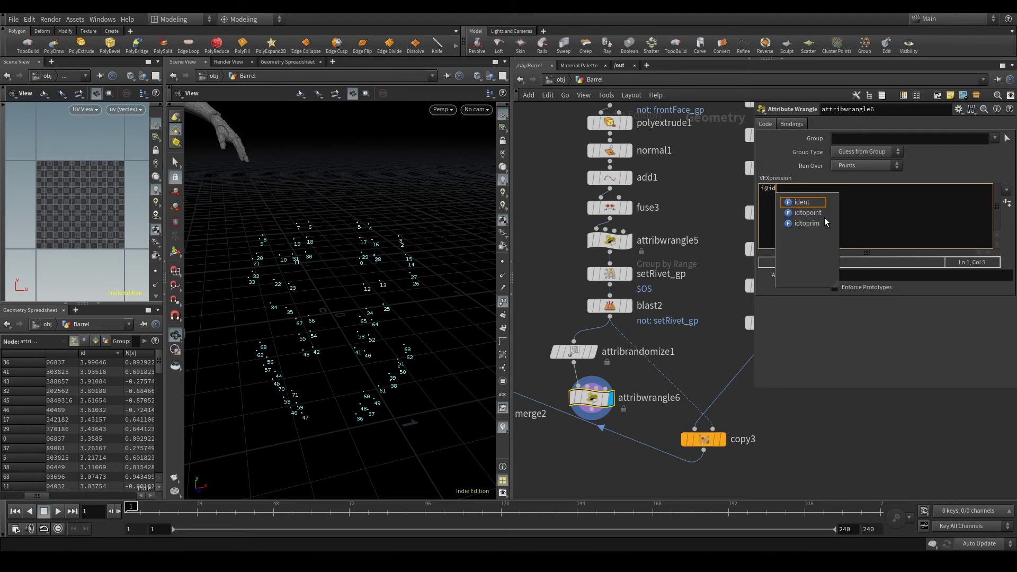
click(718, 197)
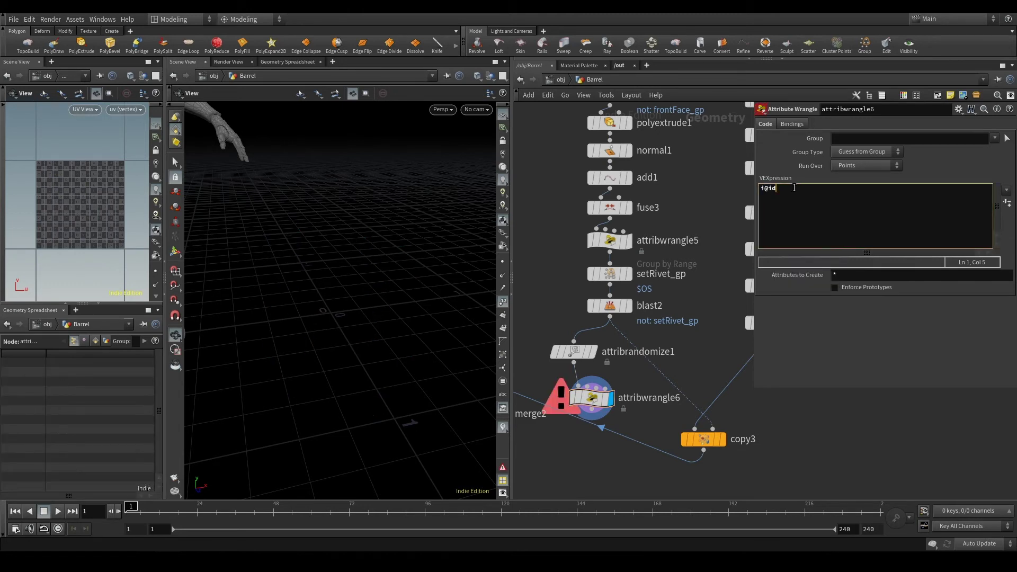
text(int())
text(id);)
click(713, 184)
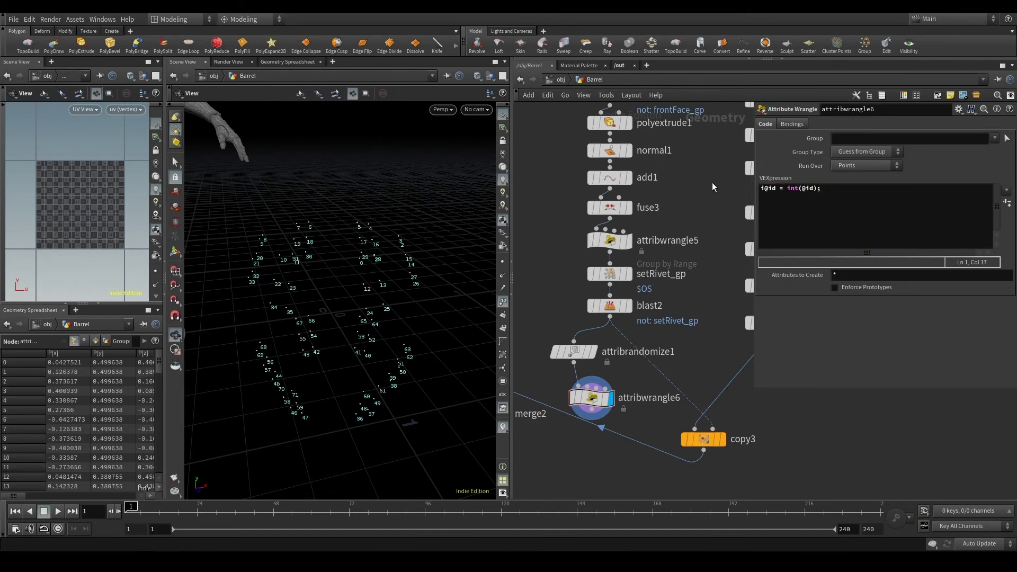
- Sort the spreadsheet's id column to confirm ids now read 0.0 to 4.0
drag(21, 495, 46, 488)
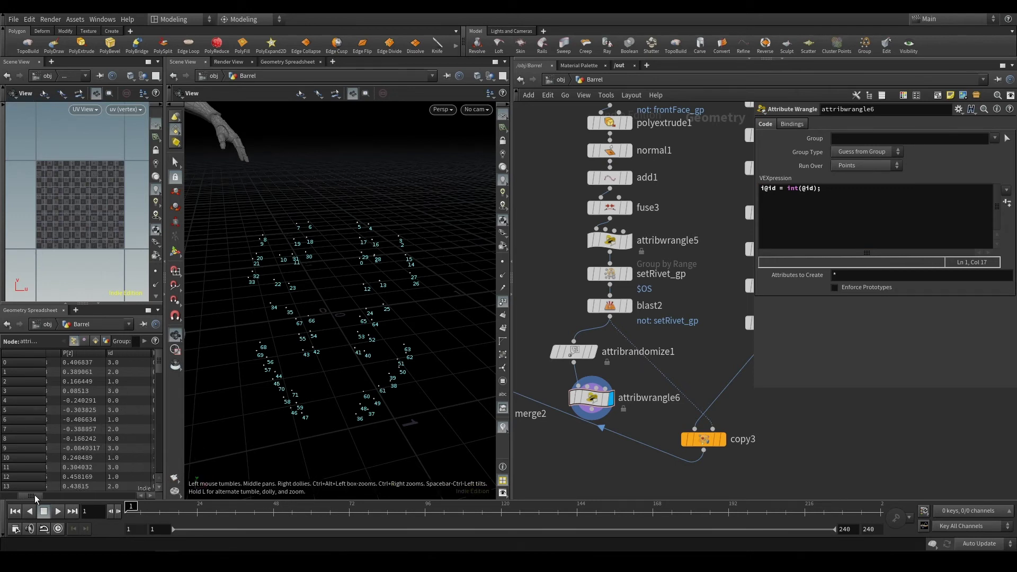
click(114, 354)
click(113, 354)
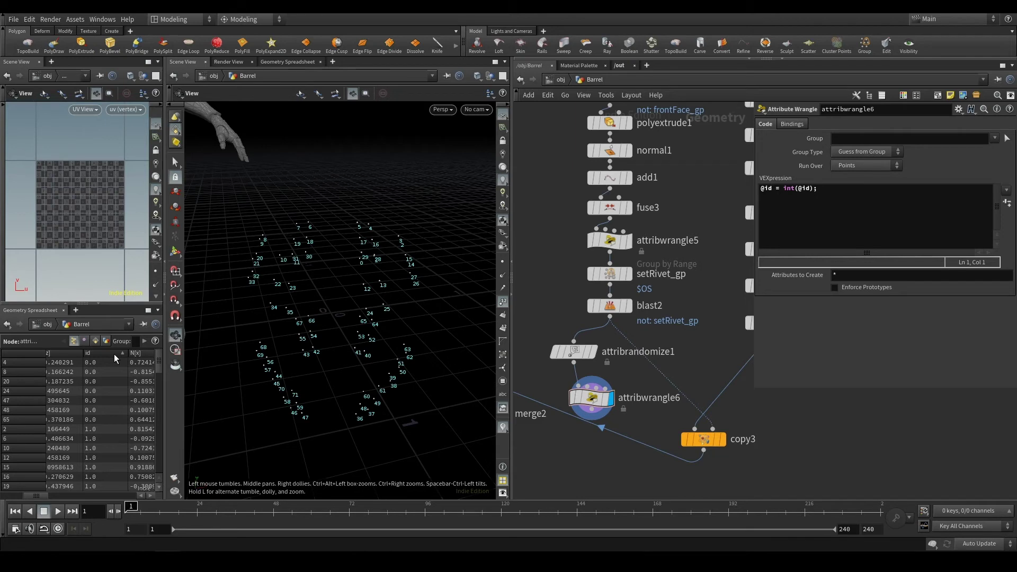
click(114, 353)
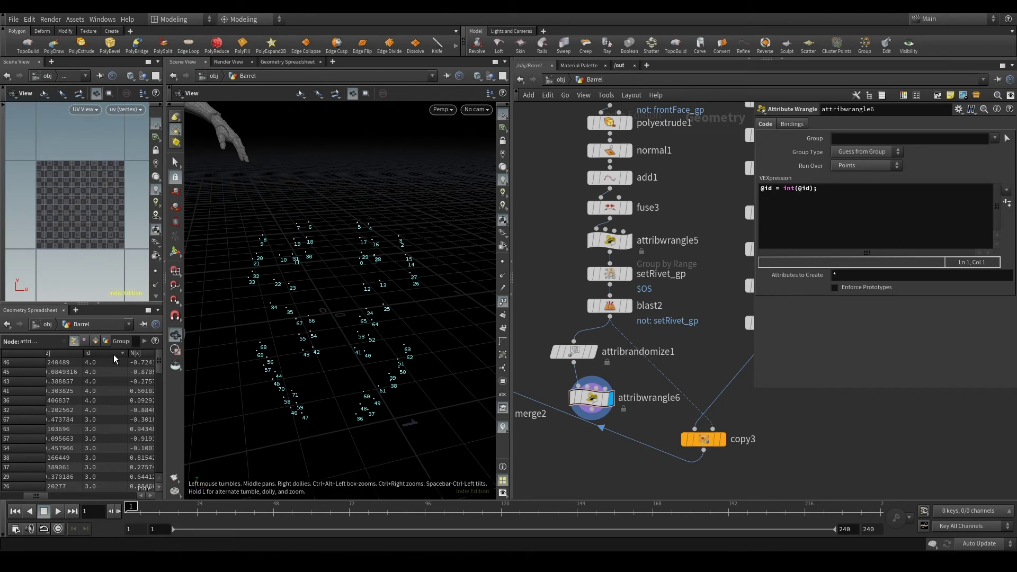
- Set attribrandomize1's maximum id value to 3
click(575, 351)
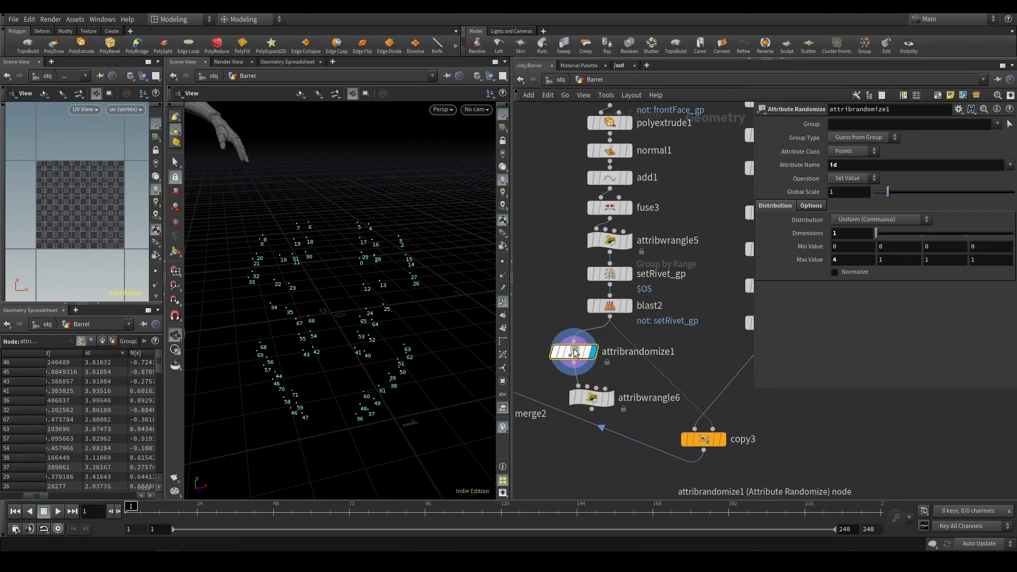
double_click(853, 261)
text(3)
key(Return)
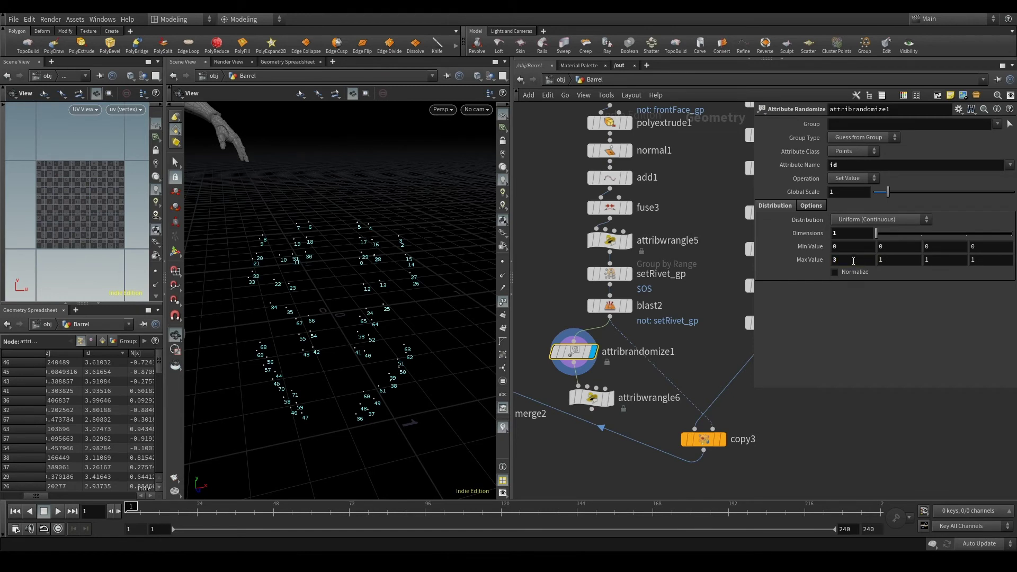
- Display attribwrangle6's whole-number ids and tidy the id nodes under blast2
click(613, 398)
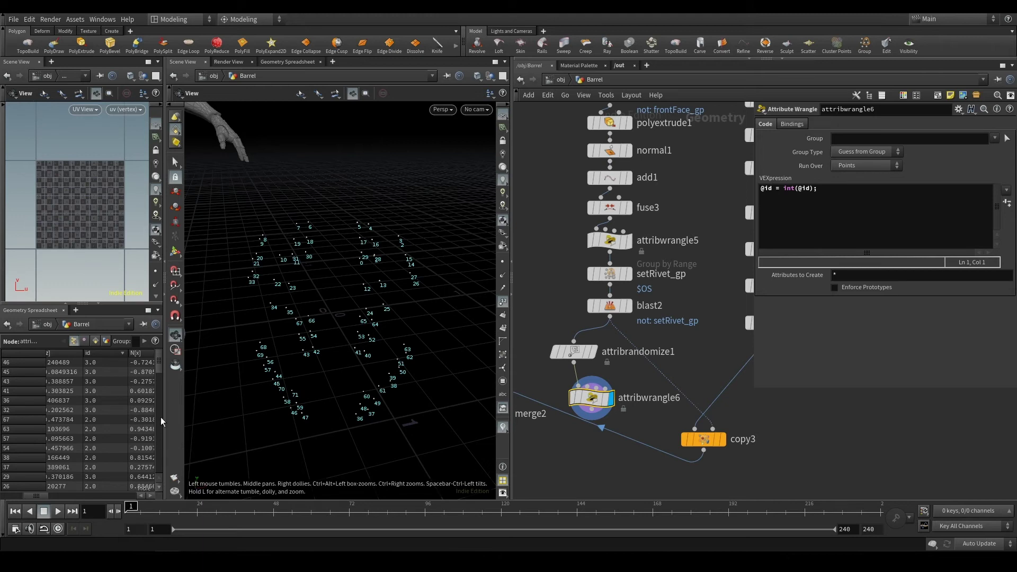
drag(589, 398, 574, 390)
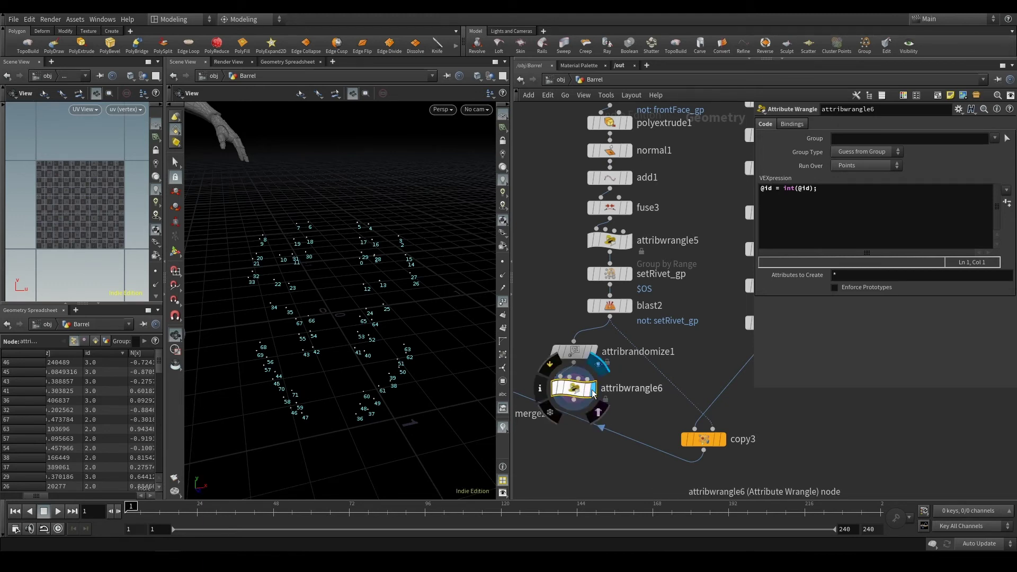
drag(567, 345, 568, 335)
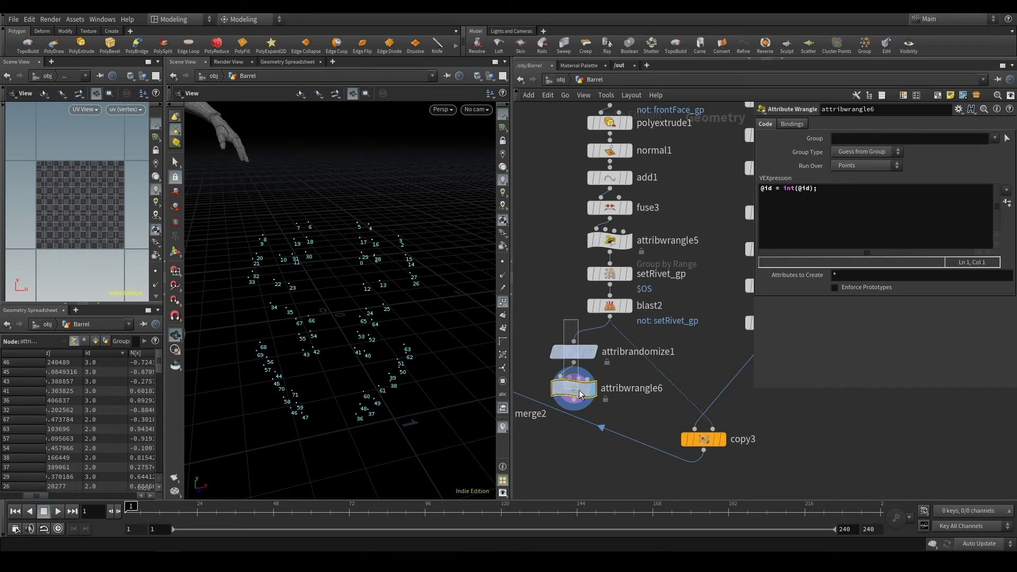
scroll(629, 409, down, 1)
middle_drag(628, 407, 616, 407)
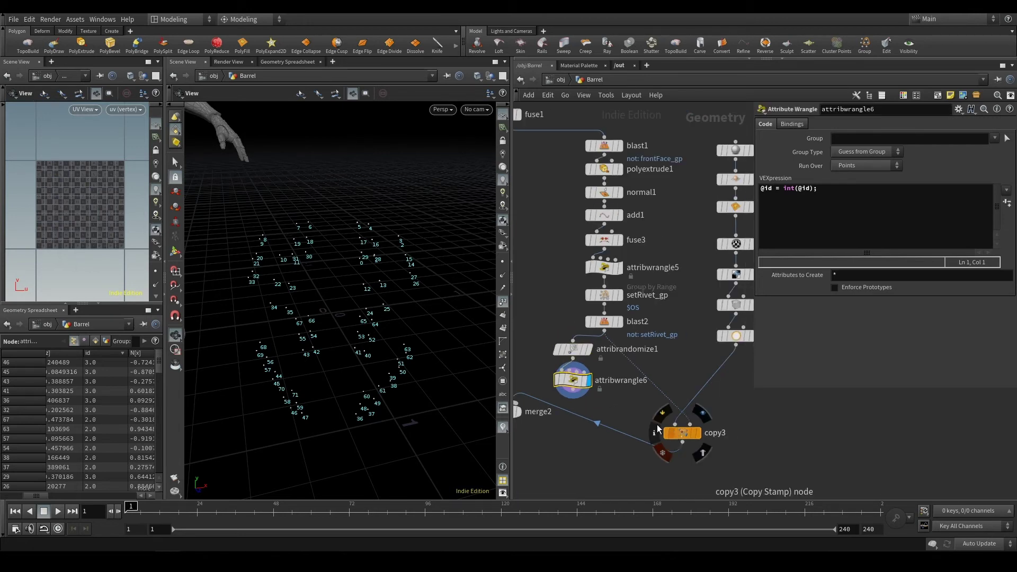
- Wire attribwrangle6 into copy3's first input and arrange copy3 beneath the id nodes
click(572, 397)
click(675, 424)
mouse_move(682, 431)
mouse_down()
mouse_move(687, 422)
mouse_move(679, 428)
mouse_up()
mouse_move(546, 344)
mouse_down()
mouse_move(593, 387)
mouse_move(625, 381)
mouse_up()
scroll(656, 379, up, 2)
mouse_move(661, 420)
mouse_down()
mouse_move(674, 418)
mouse_move(662, 416)
mouse_up()
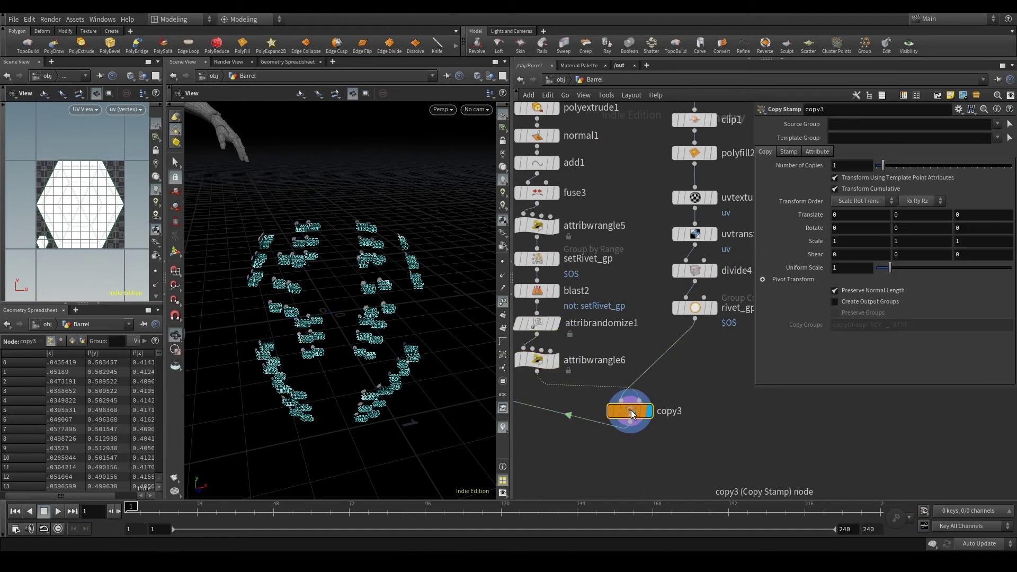
- Clear copy3's point attribute transfer fields and set To Point Set to id only
click(817, 152)
click(856, 189)
key(BackSpace)
key(Tab)
key(BackSpace)
key(Tab)
key(BackSpace)
key(shift+Tab)
key(shift+Tab)
key(BackSpace)
text(id)
key(Return)
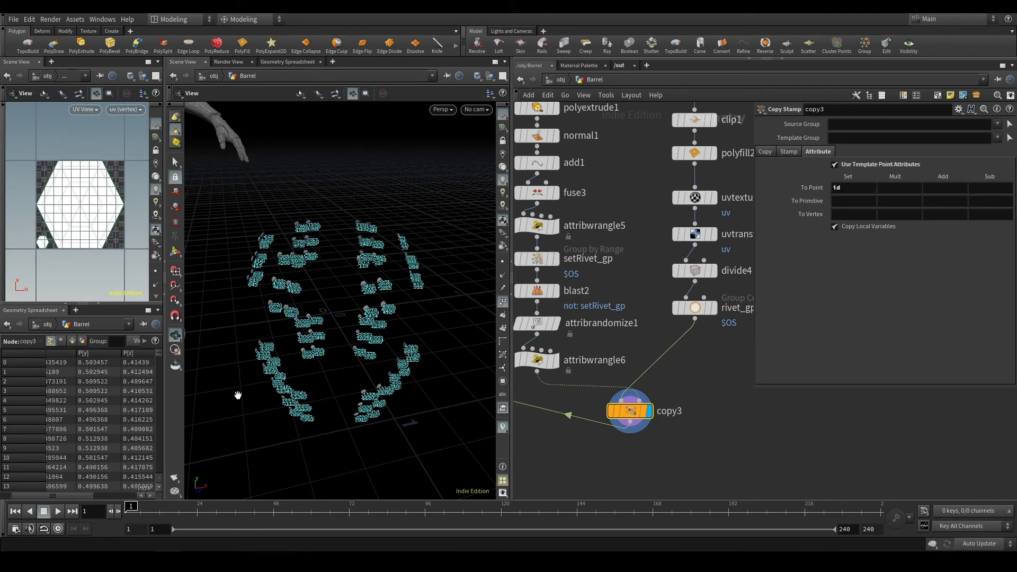
- Sort the point spreadsheet by id and hide point-number labels in the viewport
drag(40, 494, 83, 495)
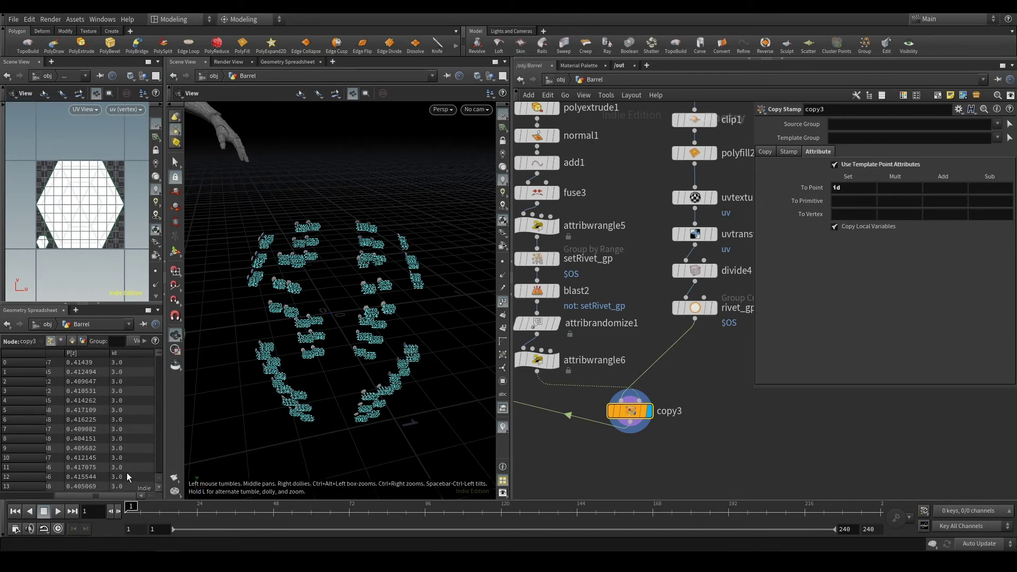
click(140, 351)
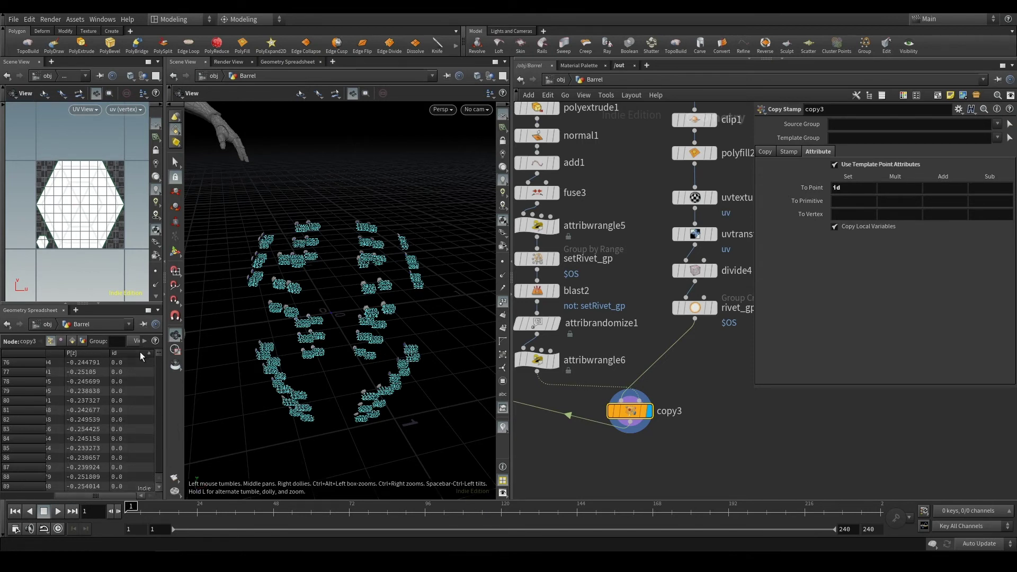
click(503, 302)
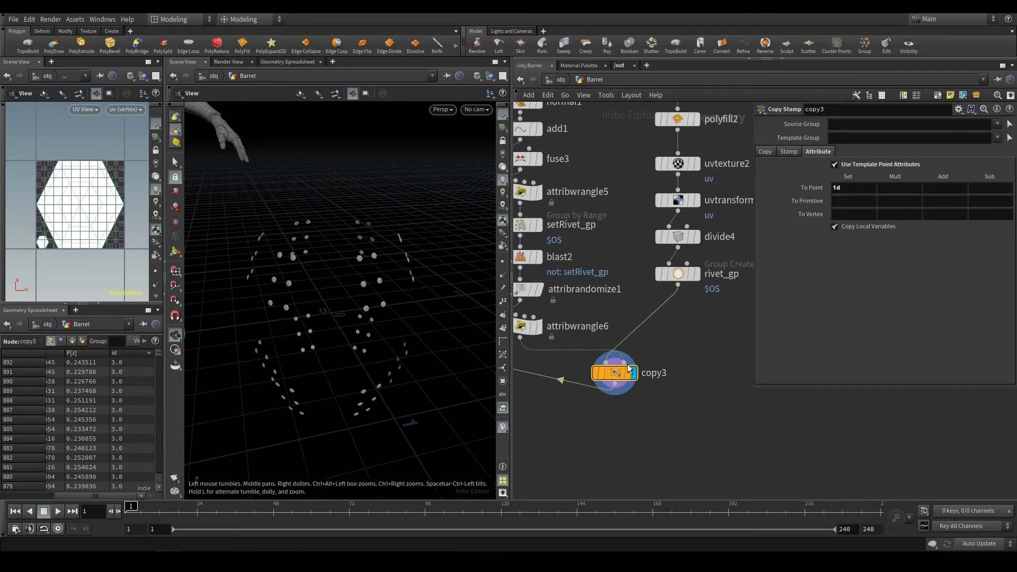
middle_drag(661, 449, 637, 377)
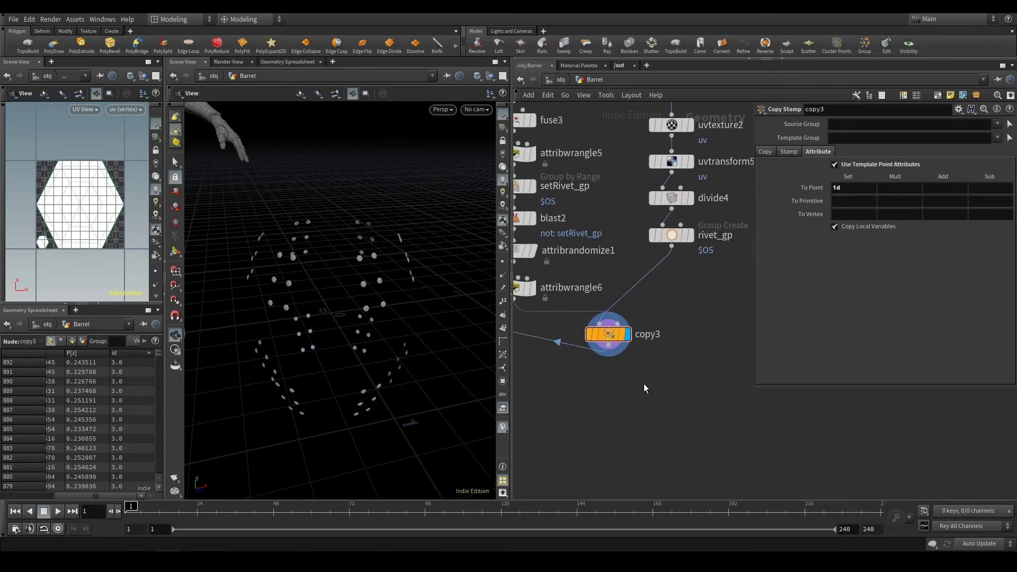
key(Tab)
text(group)
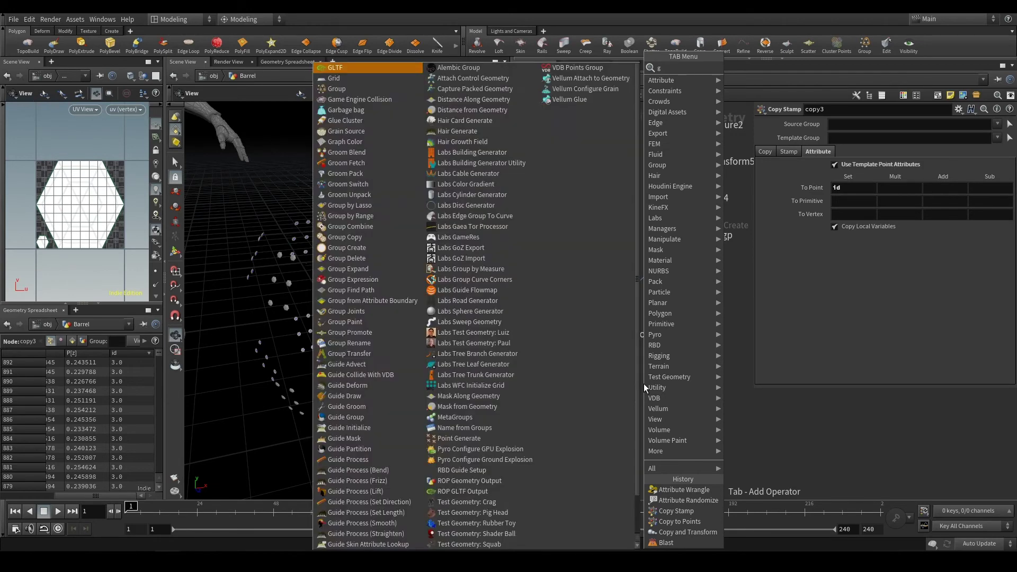
text( exp)
- Add a Group Expression after copy3 on Points with the expression id == 3
key(Down)
key(Return)
mouse_move(628, 372)
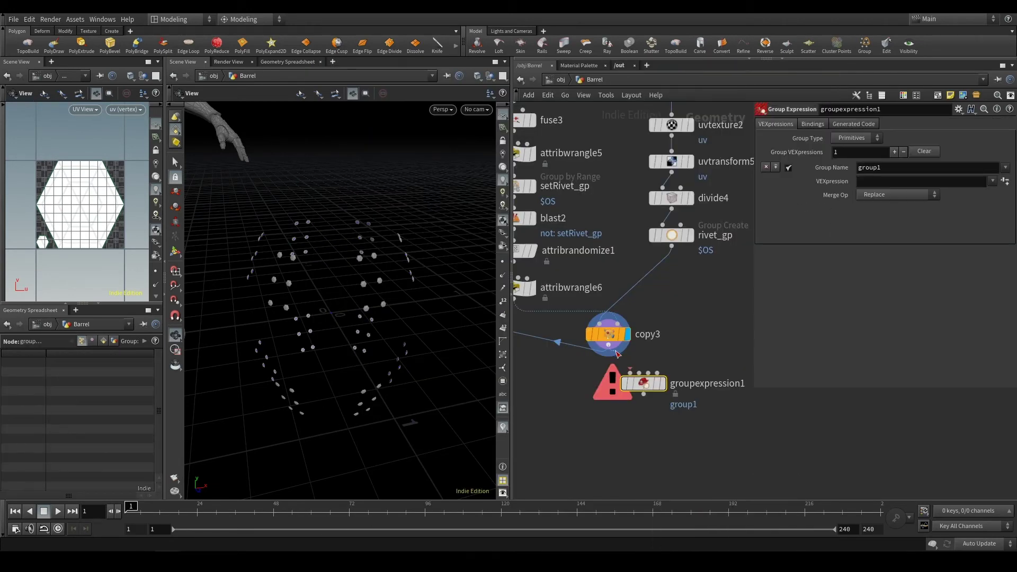
drag(629, 372, 608, 349)
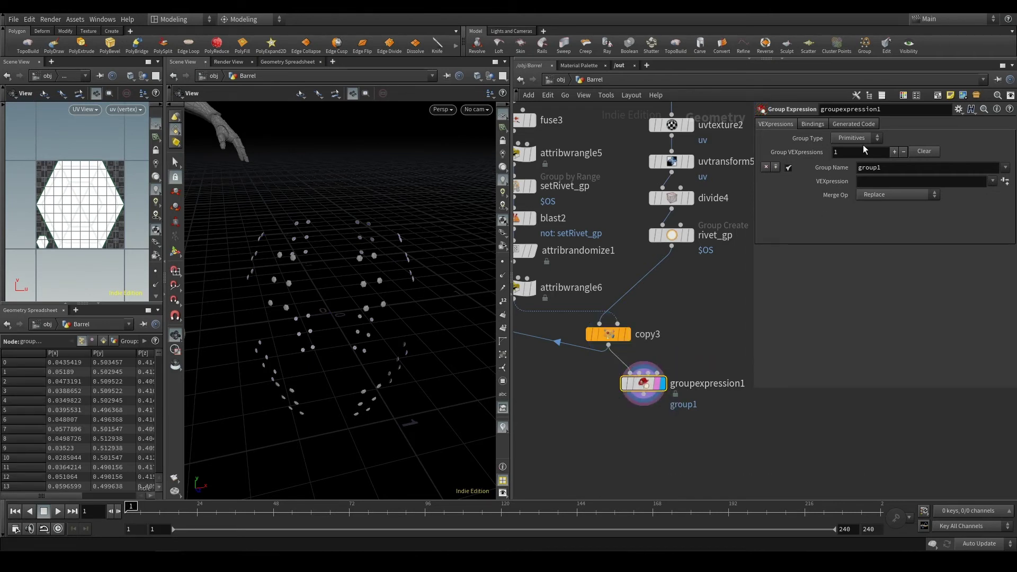
click(862, 139)
click(853, 142)
click(854, 158)
click(874, 179)
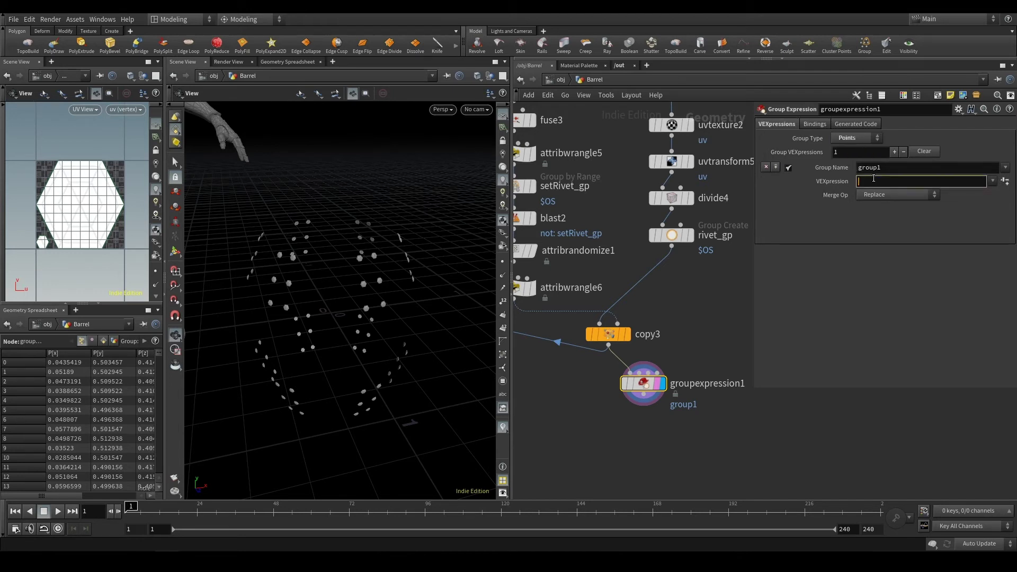
text(@id == 3)
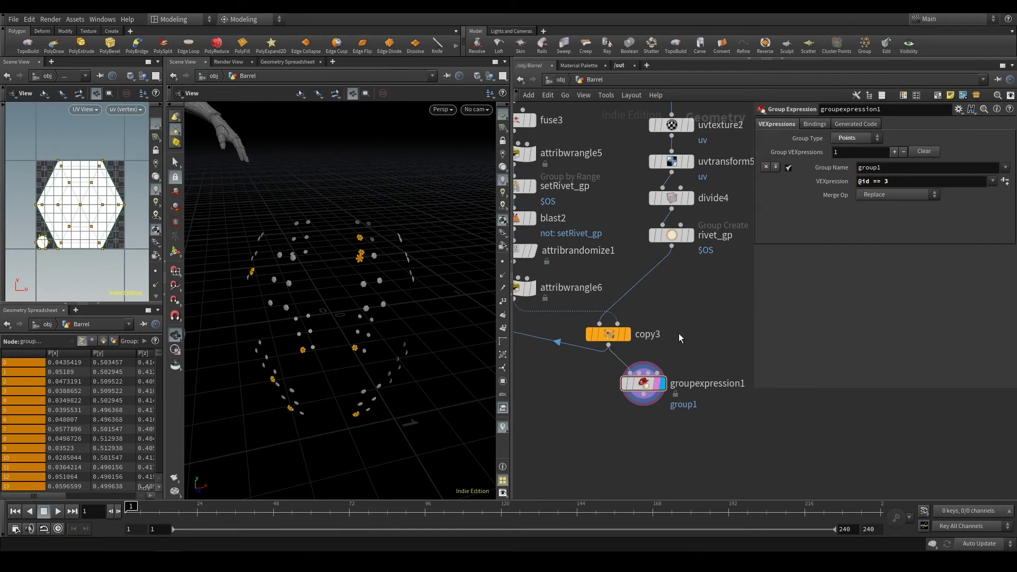
- Test the group with id values 1, 3 and 2, then delete the temporary node
mouse_move(395, 328)
mouse_down()
mouse_move(424, 332)
mouse_move(413, 329)
mouse_up()
click(895, 181)
key(BackSpace)
text(1)
key(Return)
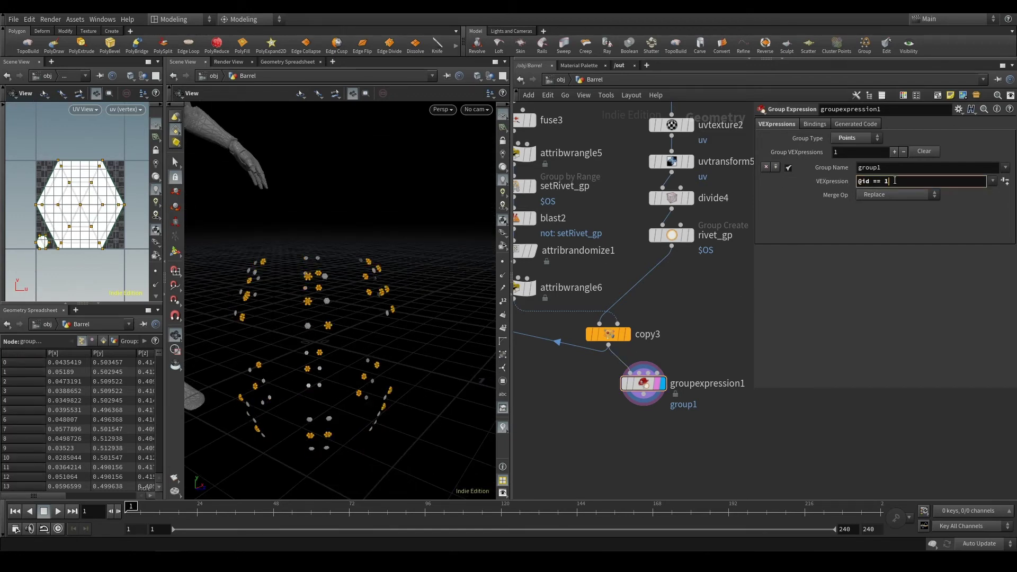
key(BackSpace)
text(3)
key(Return)
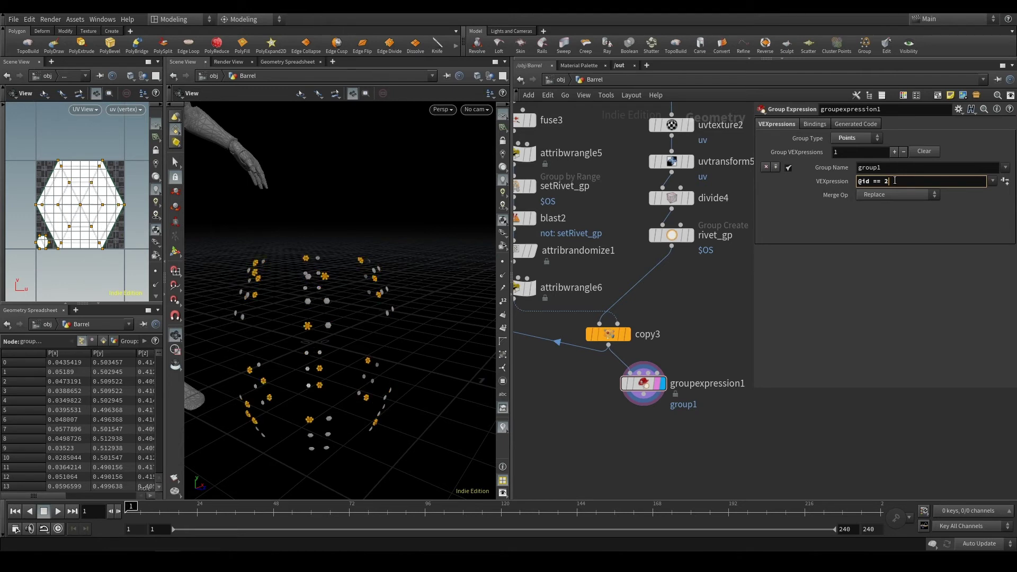
key(BackSpace)
text(2)
key(Return)
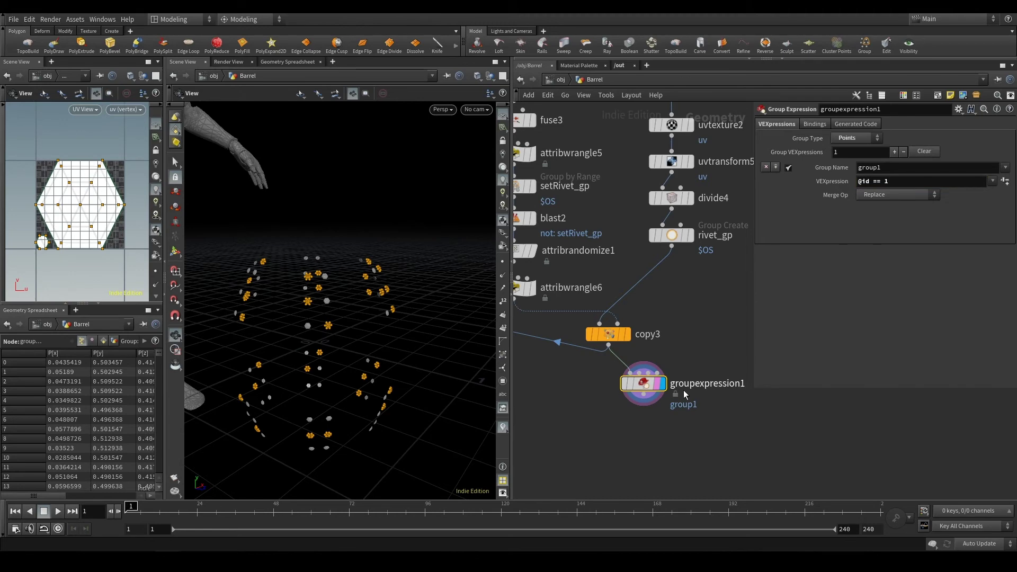
key(BackSpace)
key(Tab)
- Add an Attribute Wrangle after copy3 running over Vertices
text(a)
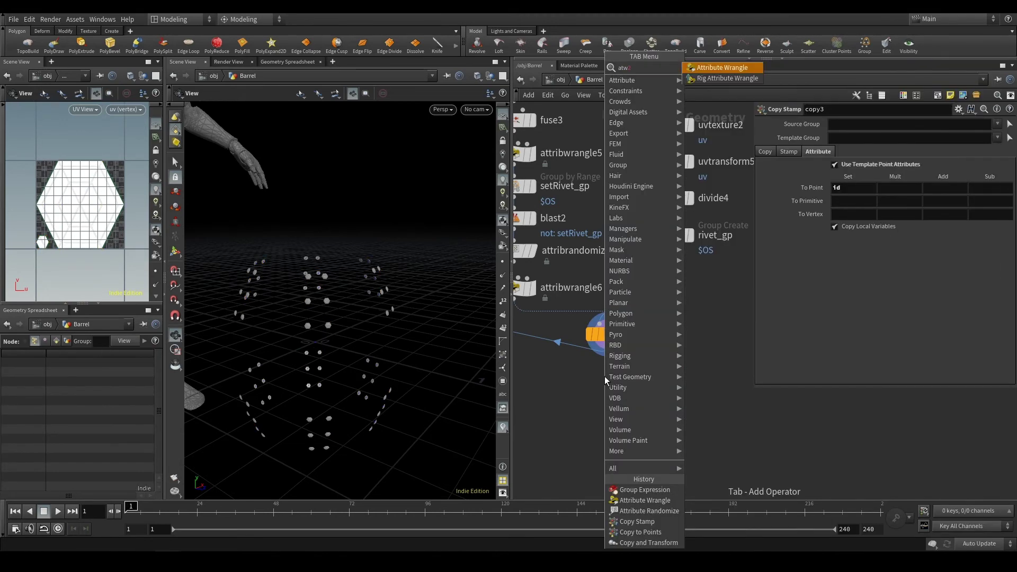
click(644, 500)
click(811, 208)
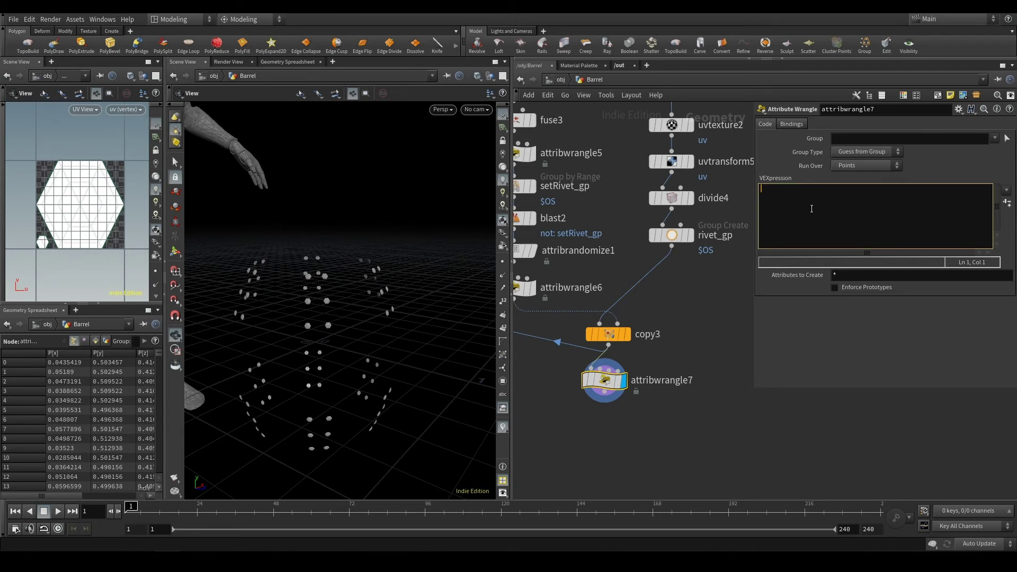
click(848, 165)
click(853, 203)
text(@)
key(BackSpace)
text(int id )
text(= )
text(point)
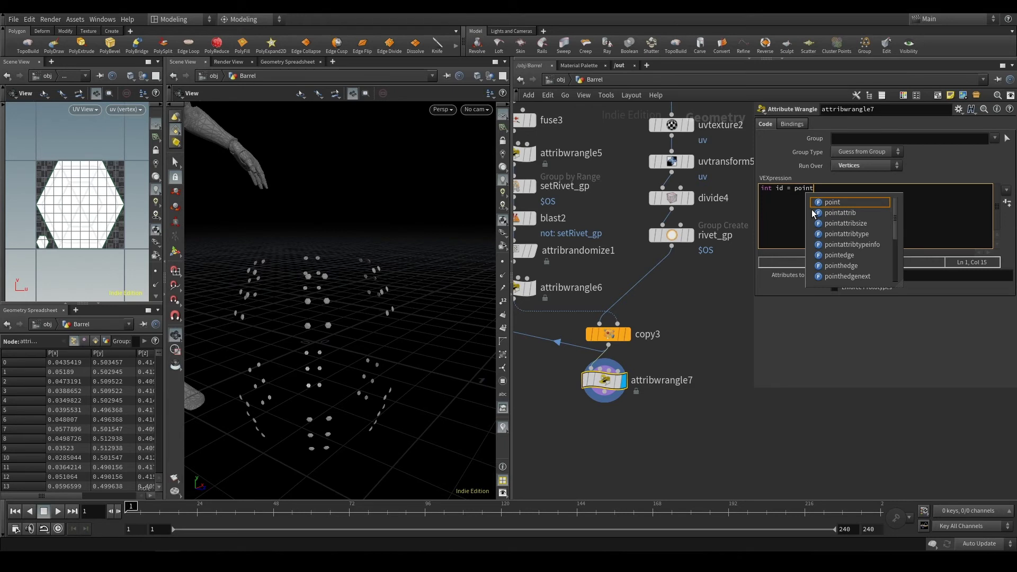
text((0,"id")
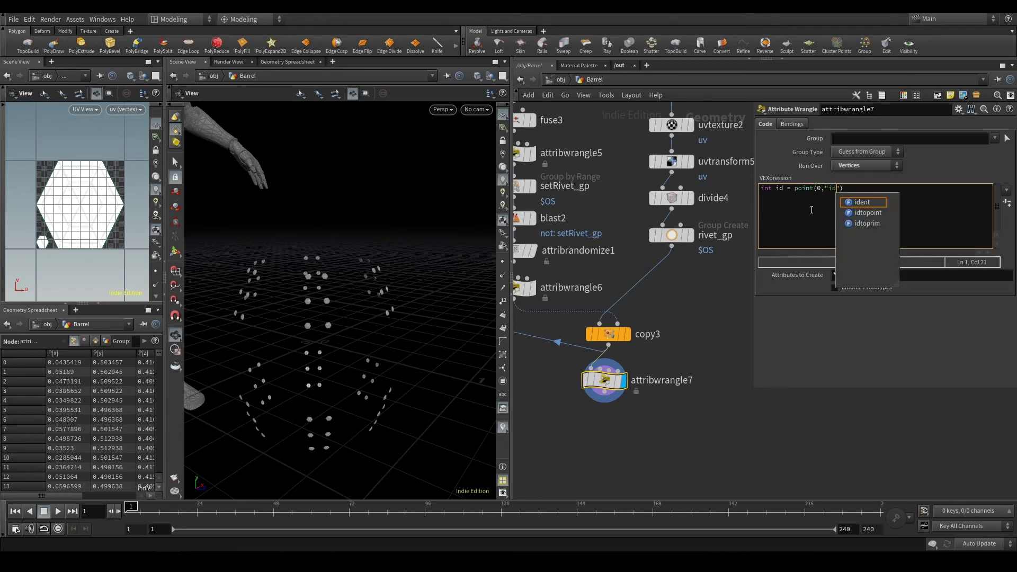
text(,@ptnum);)
key(Return)
key(Return)
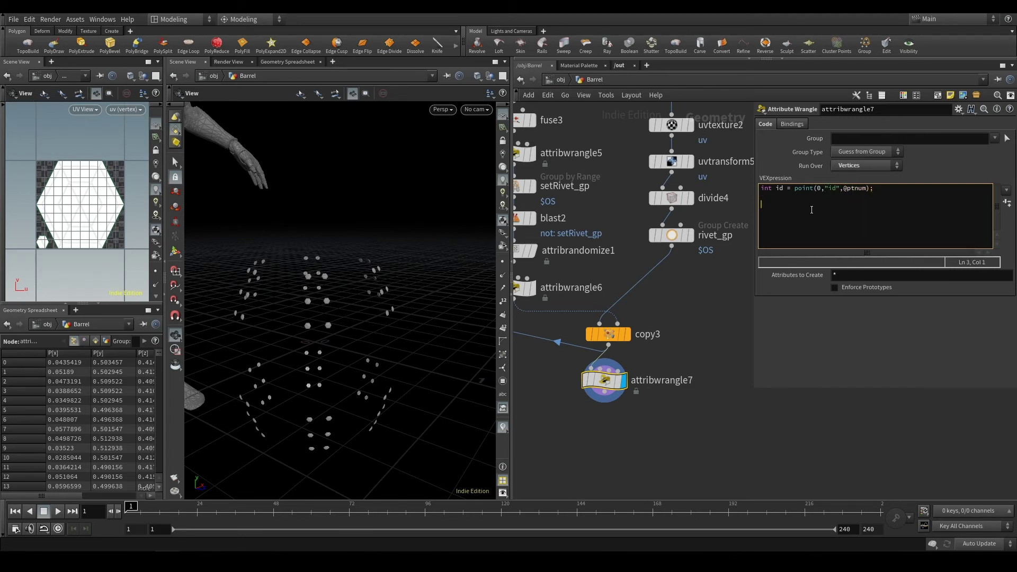
text(@)
key(Escape)
text(uv[])
text(0)
text(= )
text(id;)
- Comment out the uv offset line and begin an if(id==1){ test below it
scroll(62, 239, down, 4)
scroll(62, 240, down, 2)
scroll(62, 239, up, 2)
scroll(75, 234, down, 1)
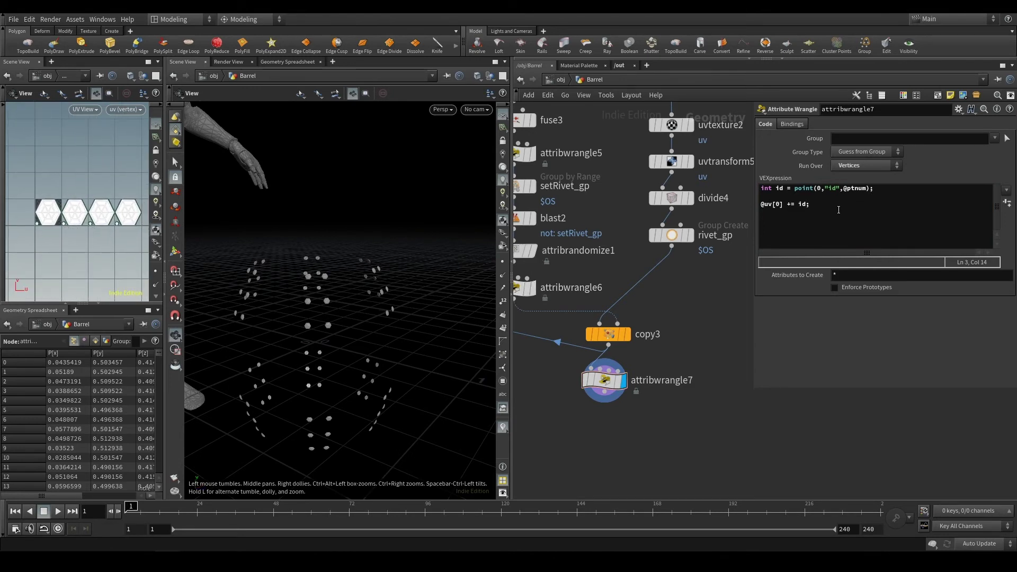
click(823, 204)
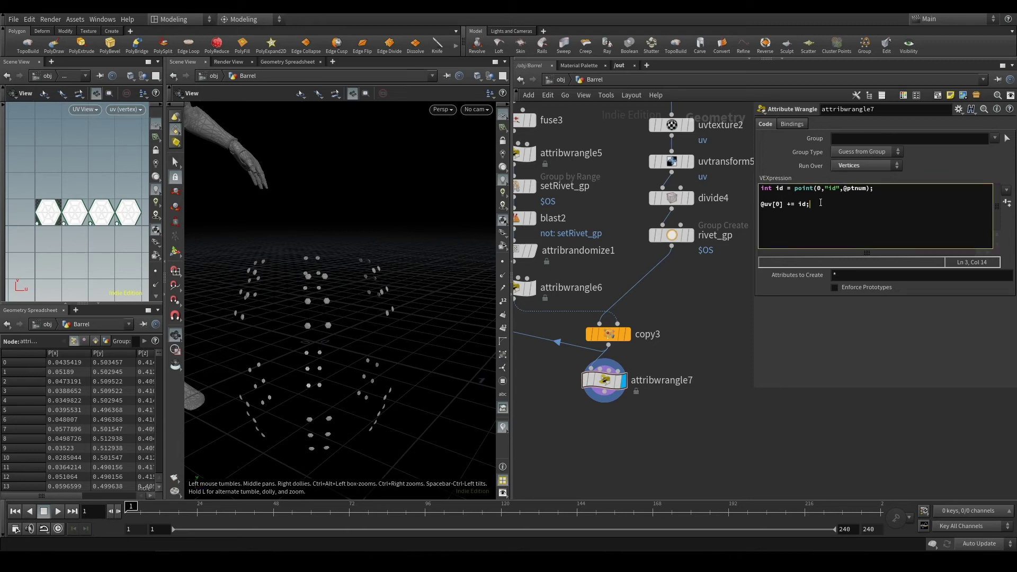
key(Home)
text(//)
key(End)
key(Return)
key(Return)
text(if()
text(id)
text(==1))
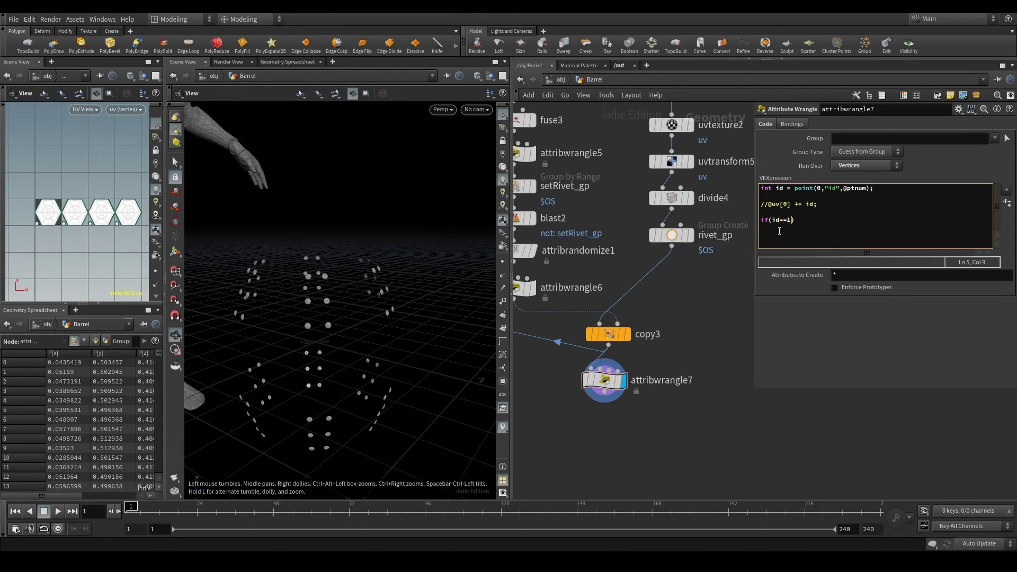
text({)
key(Left)
key(Left)
key(Left)
key(Left)
key(Right)
key(Right)
key(Right)
key(Return)
key(Return)
key(Up)
drag(767, 204, 828, 202)
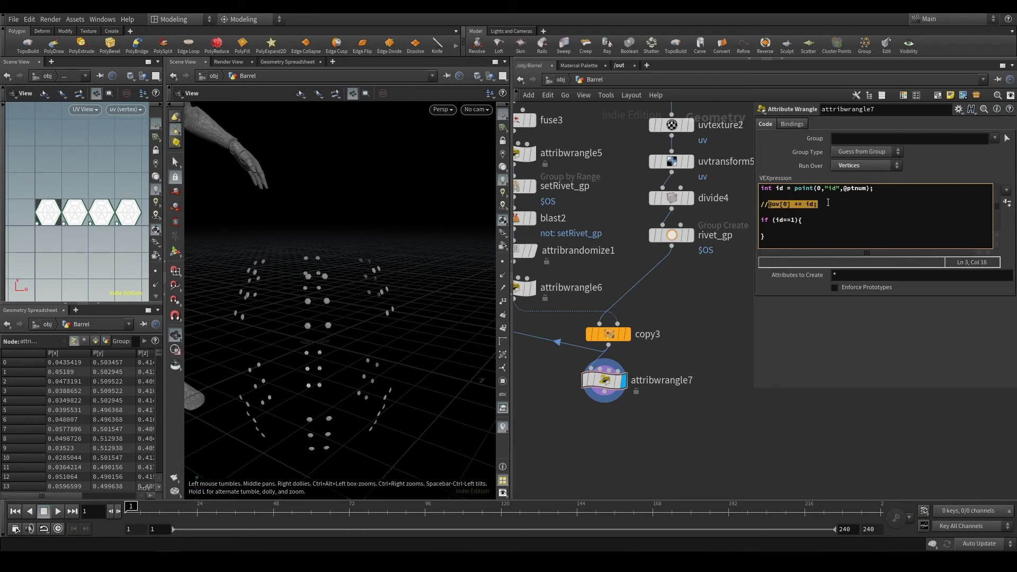
key(ctrl+c)
click(794, 228)
key(ctrl+v)
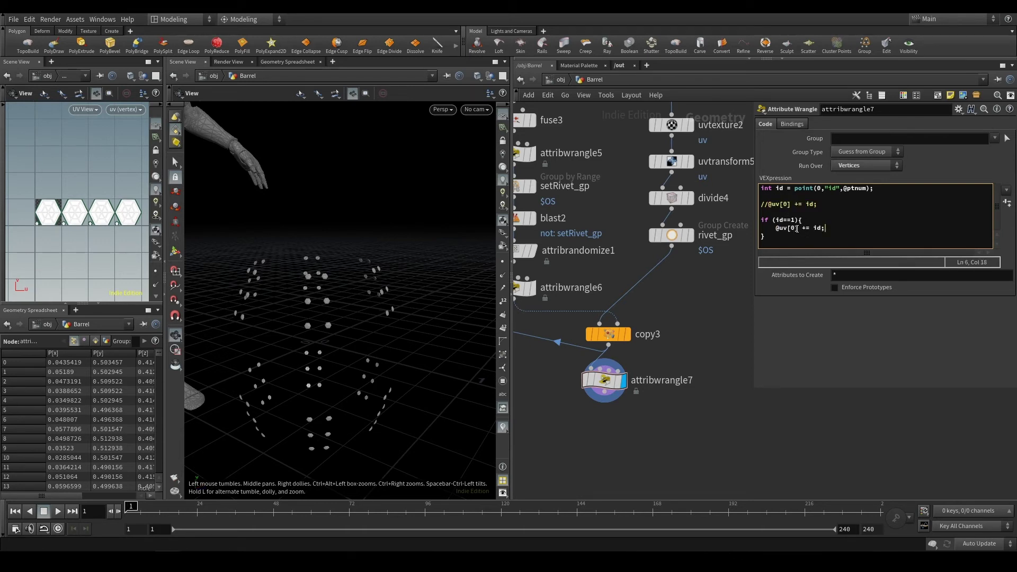
key(Left)
key(BackSpace)
key(BackSpace)
text(1)
key(Down)
click(721, 296)
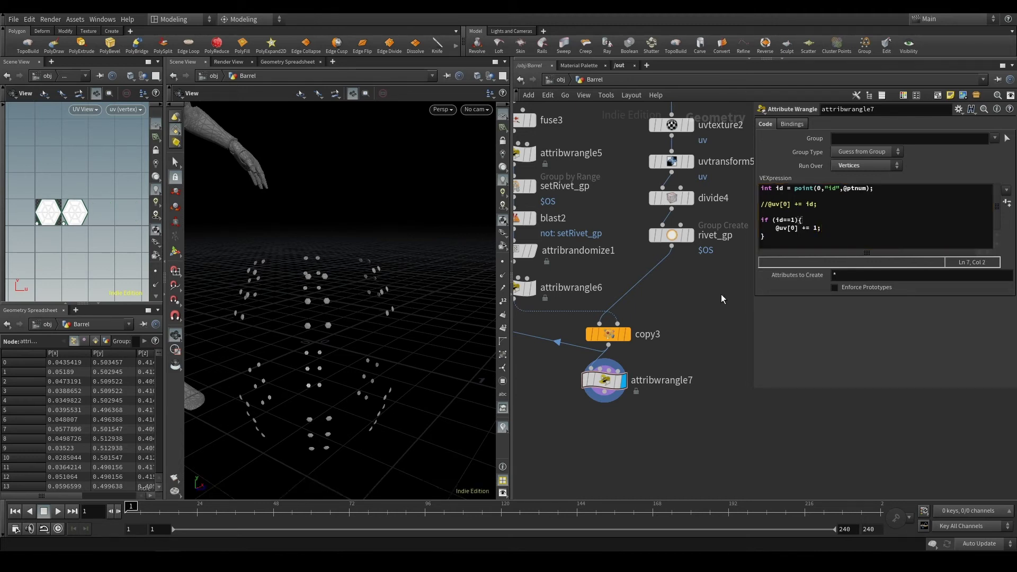
- Paste a duplicate of the id==1 block below the original
drag(788, 242, 759, 223)
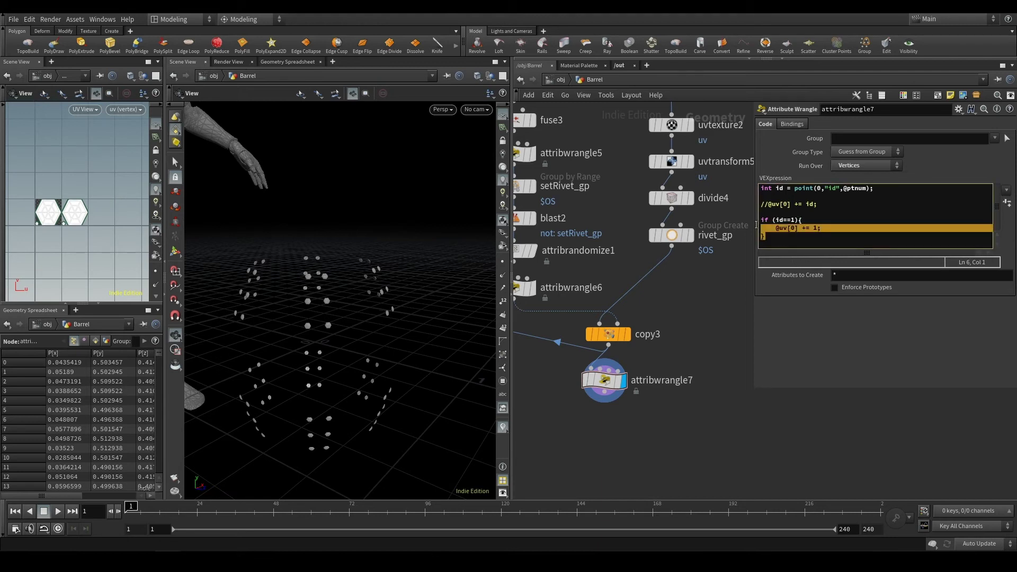
key(ctrl+c)
click(784, 238)
key(Return)
key(ctrl+v)
key(Up)
key(Up)
key(End)
key(Left)
key(Left)
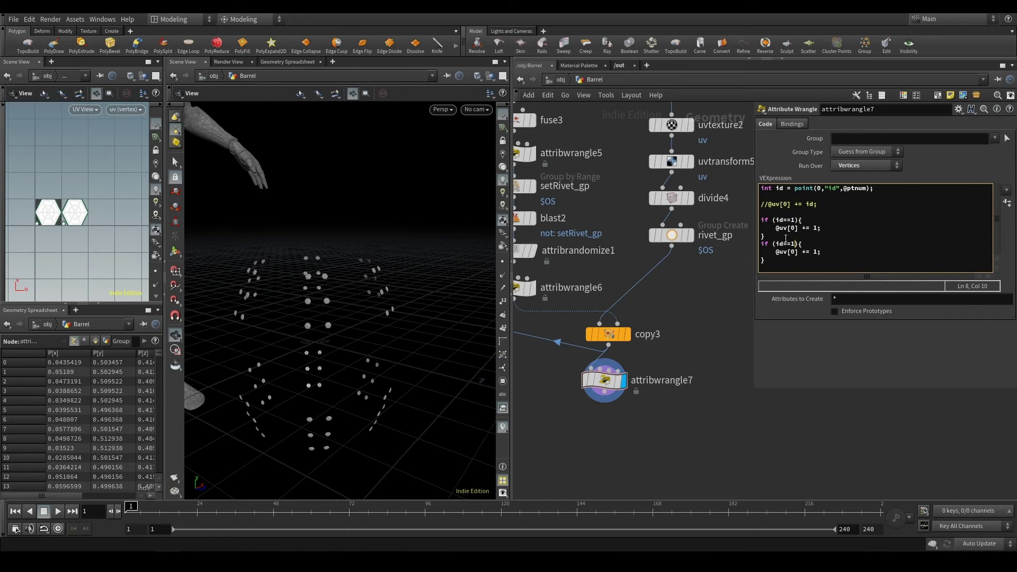
key(Right)
key(Right)
key(shift+Left)
key(shift+Left)
key(shift+Left)
key(shift+Left)
key(shift+Left)
key(ctrl+c)
key(End)
key(Return)
key(ctrl+v)
key(Left)
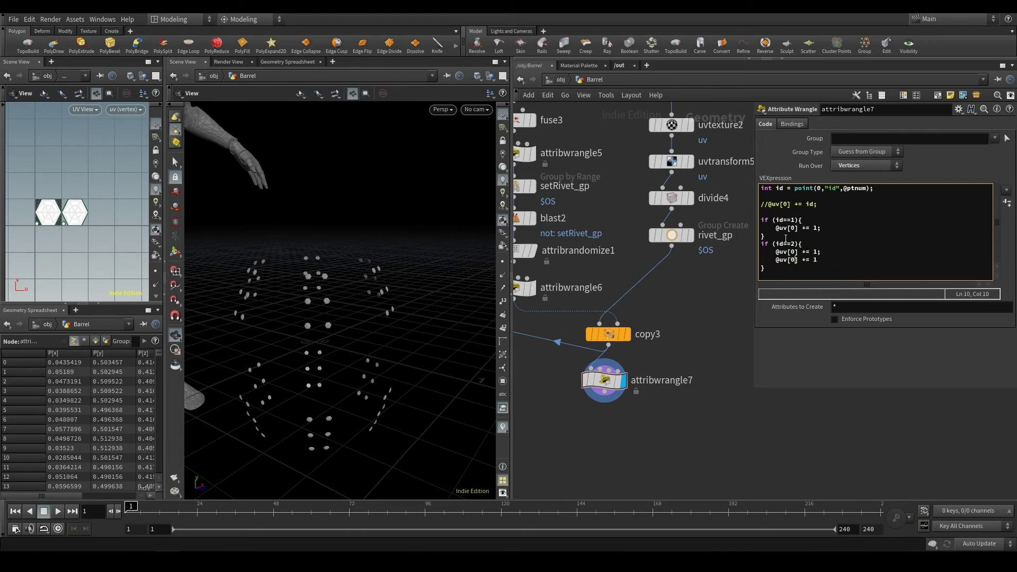
key(BackSpace)
text(1)
key(Up)
key(End)
key(Down)
text(;)
key(Up)
key(Up)
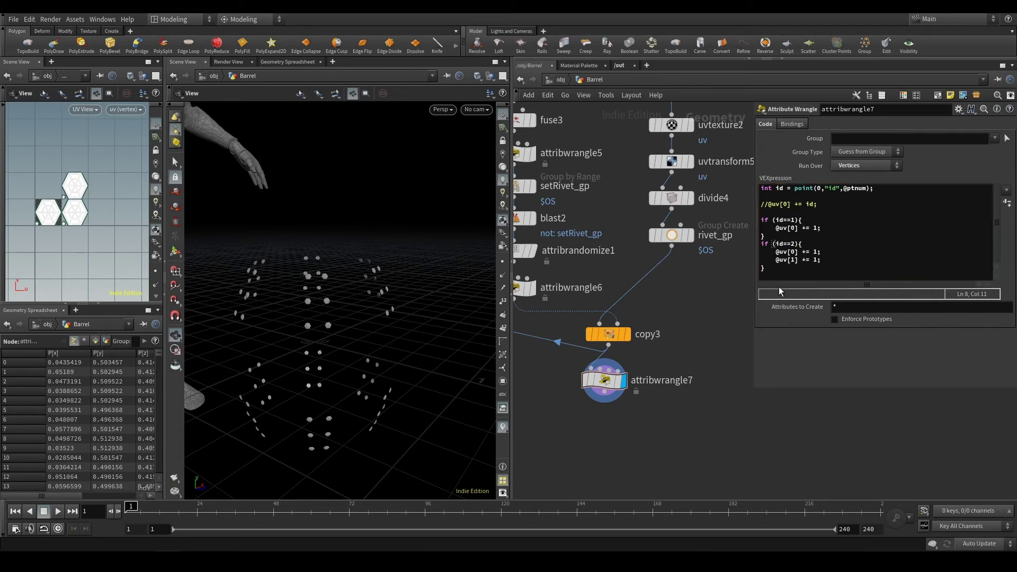
click(793, 270)
- Paste another copy of the id==1 block at the end for the id 3 case
click(831, 252)
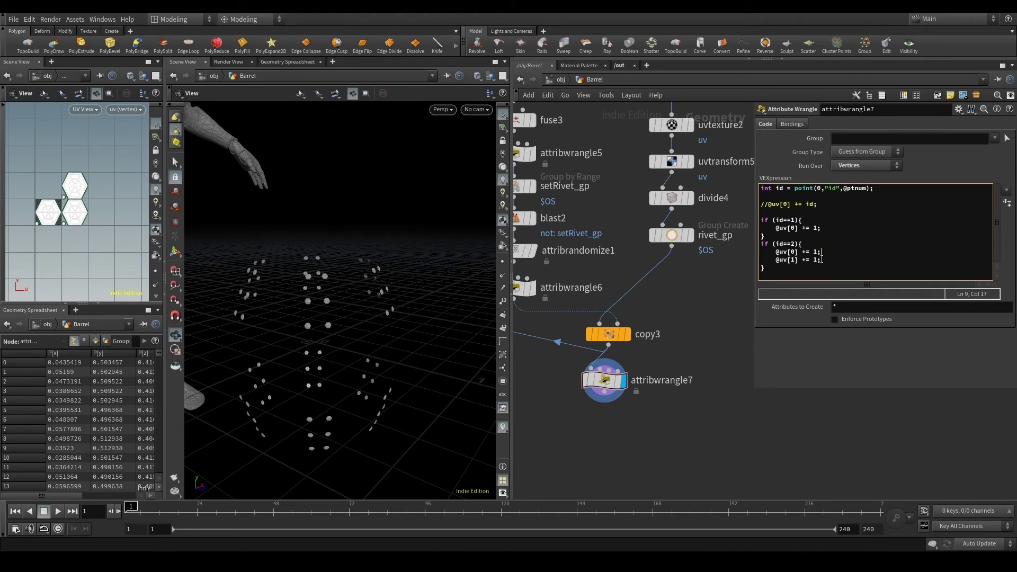
click(776, 270)
drag(776, 269, 759, 244)
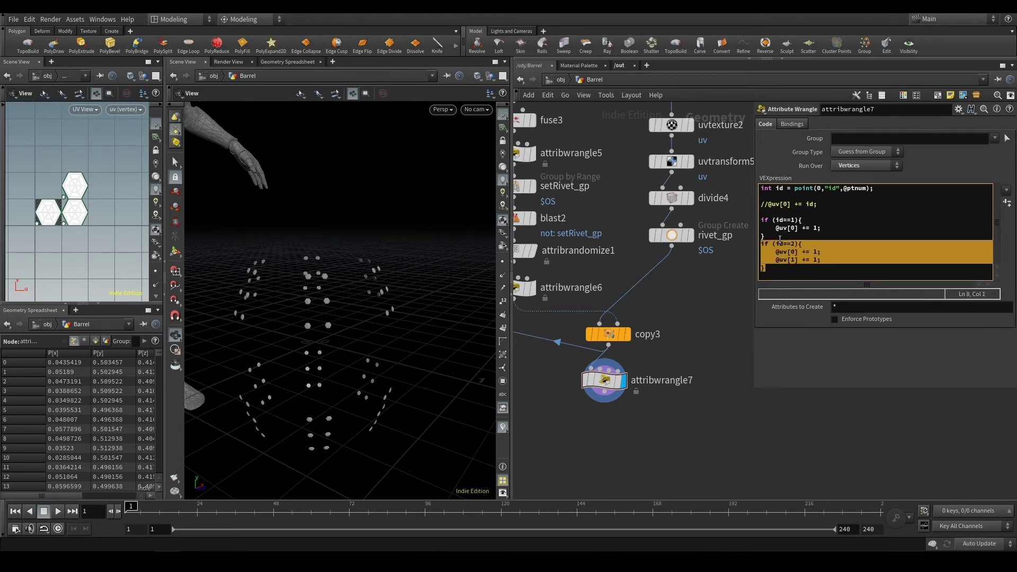
key(Left)
key(Left)
key(shift+Up)
key(shift+Up)
key(shift+Down)
key(shift+Down)
click(776, 267)
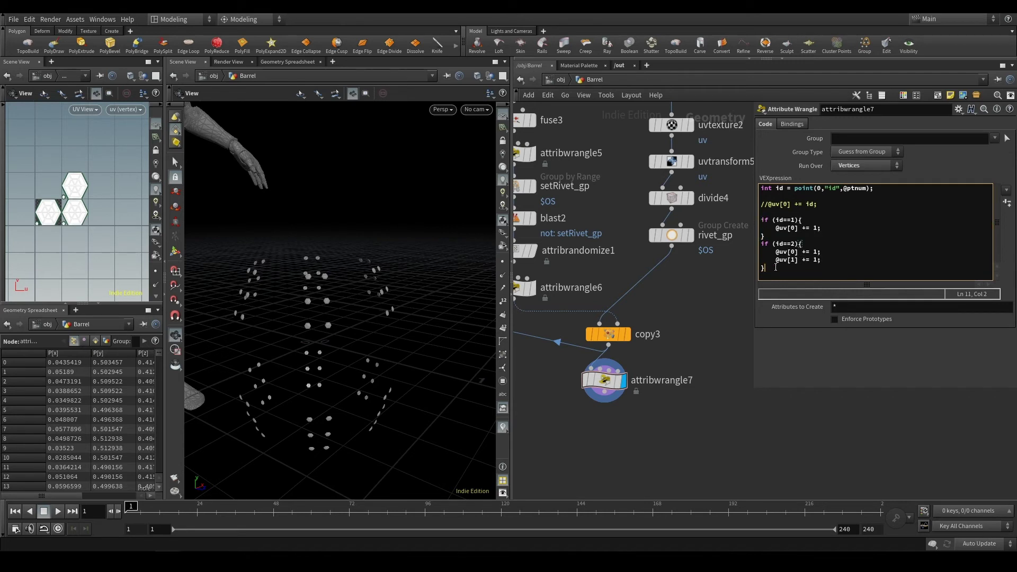
key(Return)
text(})
key(BackSpace)
drag(778, 237, 762, 221)
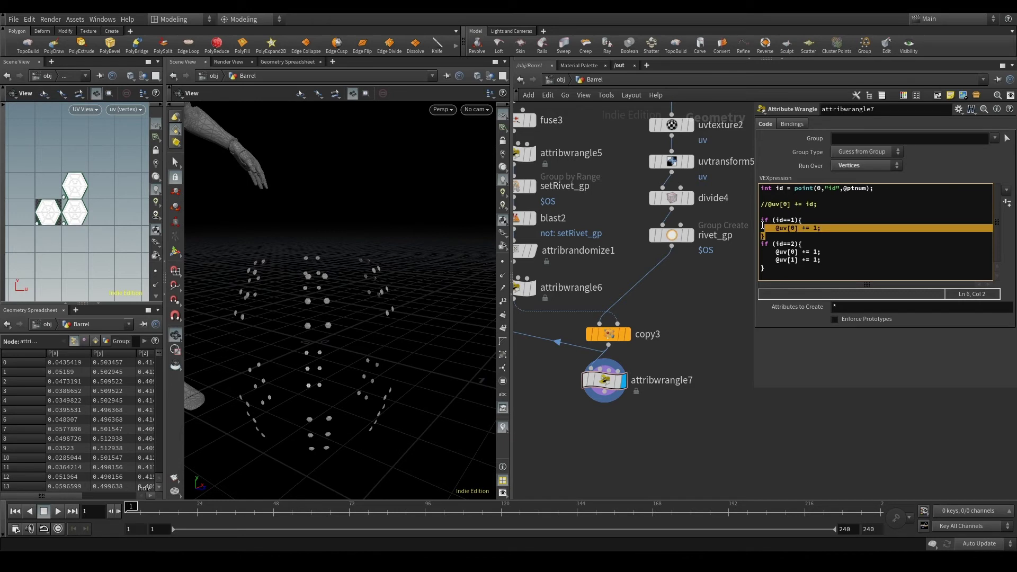
click(771, 279)
key(ctrl+v)
click(796, 276)
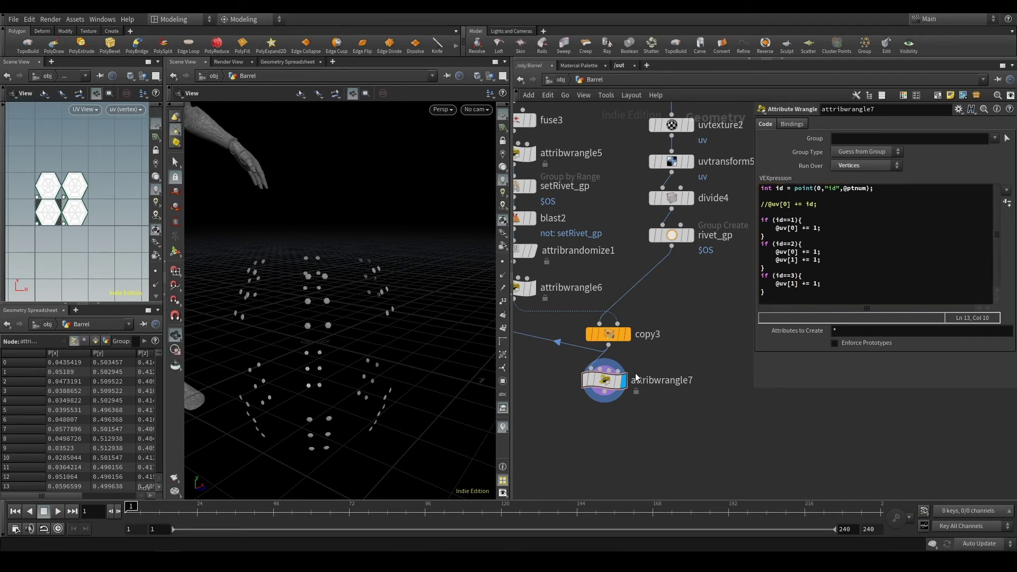
- Scroll and pan the network to bring attribwrangle7's upstream nodes into view
scroll(630, 364, down, 2)
scroll(628, 371, down, 2)
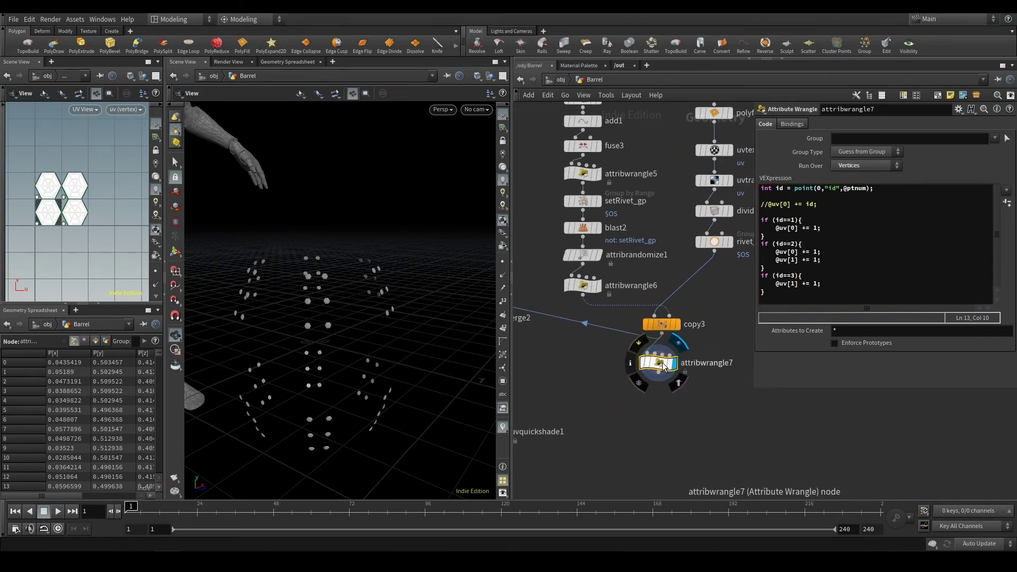
scroll(623, 381, down, 2)
middle_drag(622, 382, 665, 385)
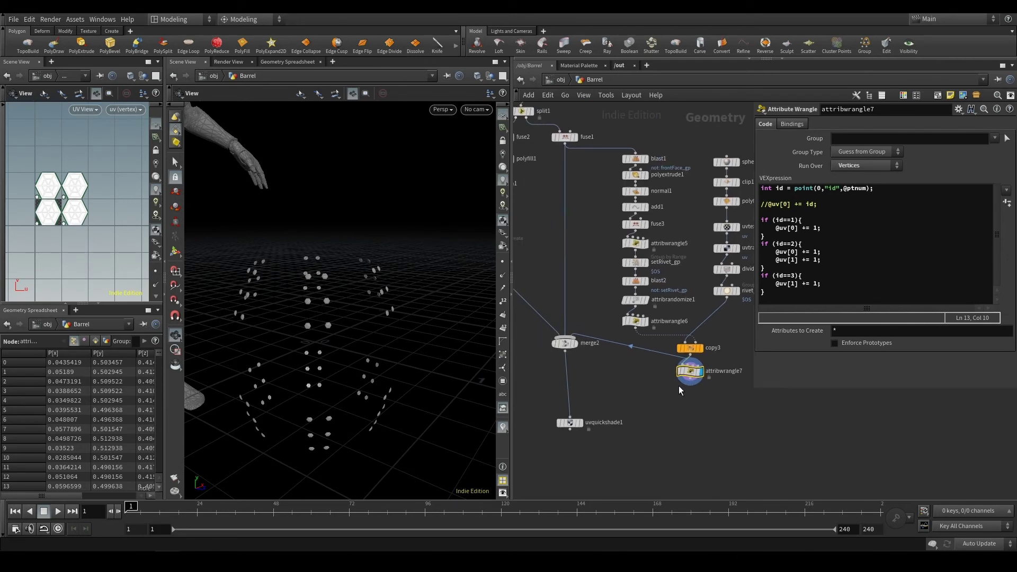
click(687, 364)
- Wire attribwrangle7 into merge2 and move merge2 just above uvquickshade1
drag(685, 362, 695, 371)
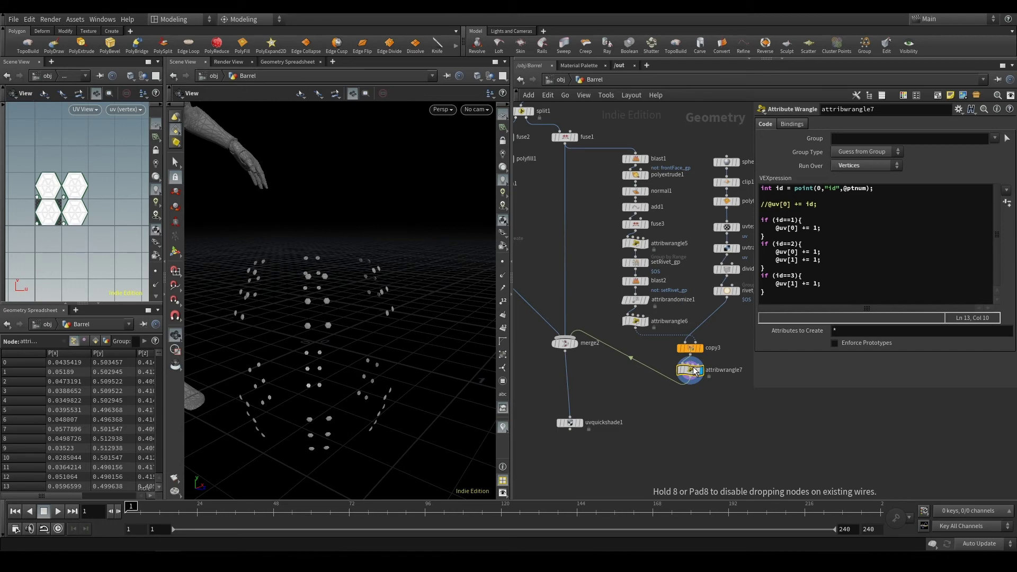
scroll(747, 433, up, 1)
drag(652, 317, 689, 382)
click(679, 358)
middle_drag(537, 379, 578, 385)
drag(579, 355, 579, 395)
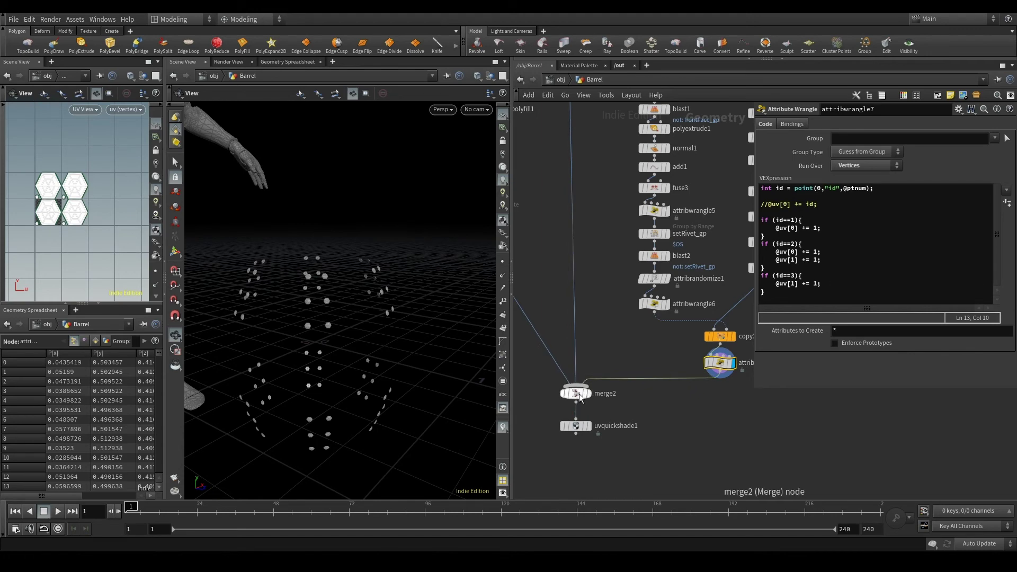
- Display the checker-textured barrel from uvquickshade1 and orbit around it
scroll(612, 380, up, 1)
key(r)
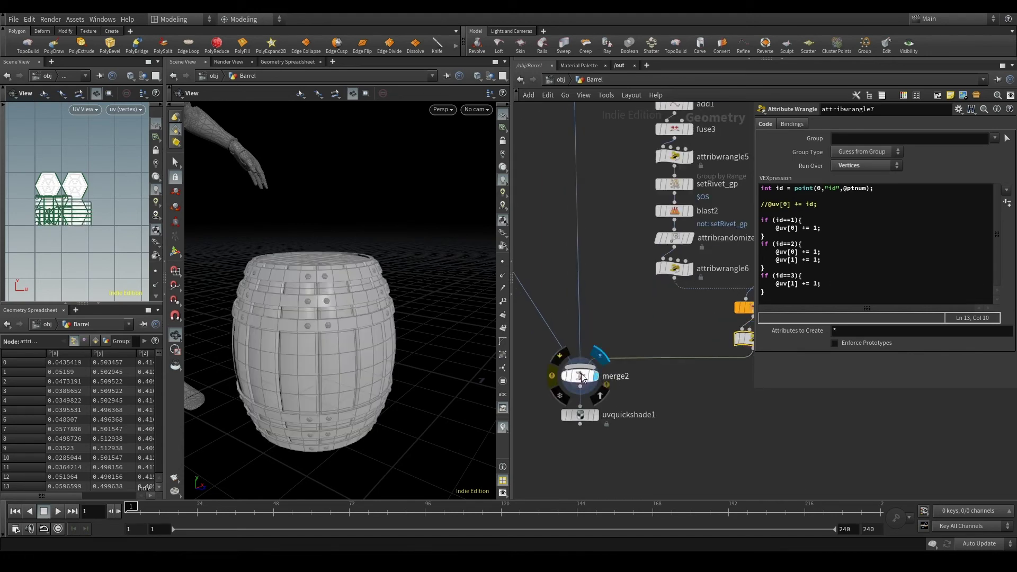
click(582, 377)
scroll(641, 378, down, 3)
scroll(613, 380, up, 1)
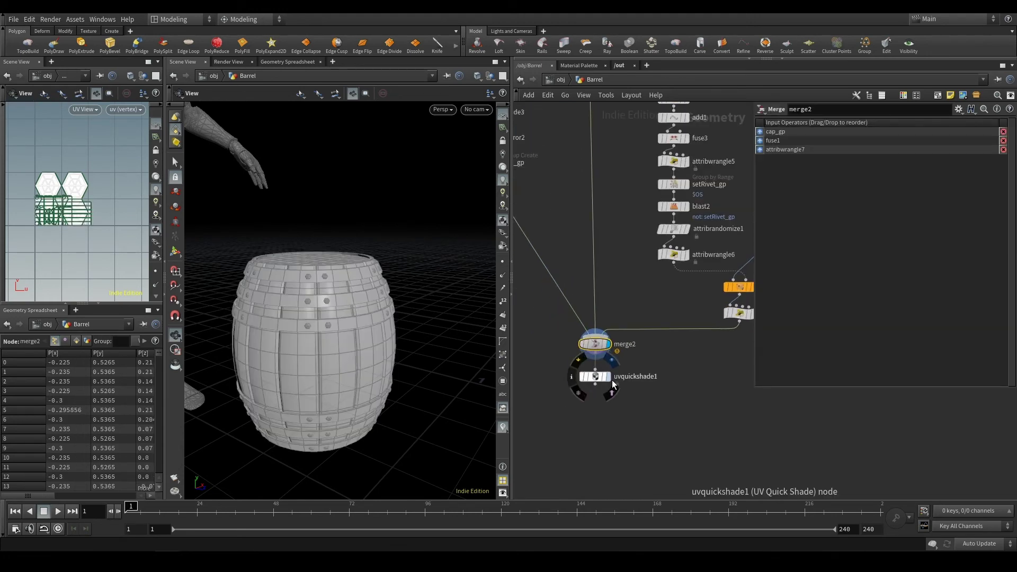
click(609, 379)
mouse_move(324, 322)
mouse_down()
mouse_move(322, 342)
mouse_move(382, 331)
mouse_move(376, 259)
mouse_move(374, 331)
mouse_move(399, 270)
mouse_up()
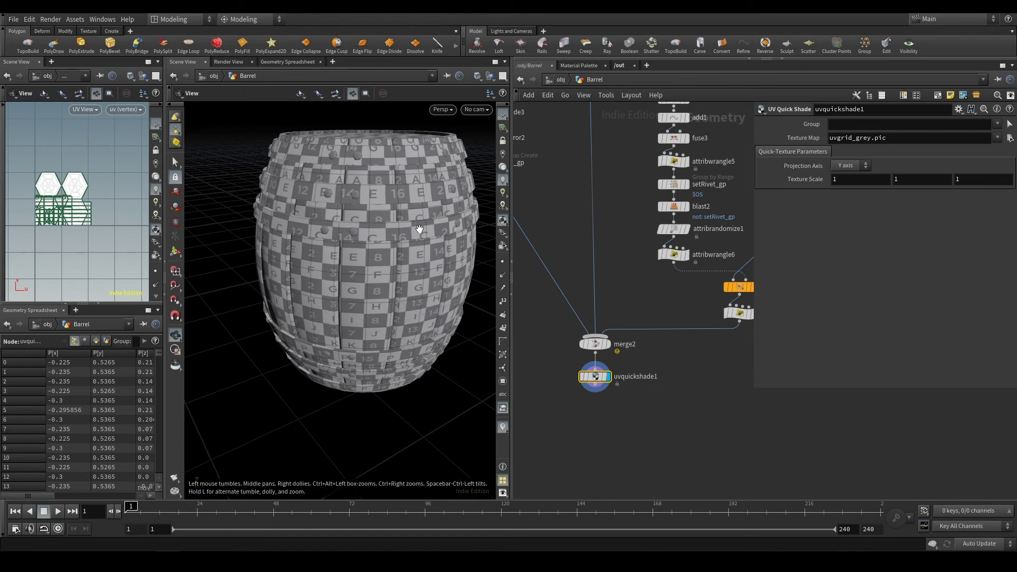
click(488, 94)
click(535, 162)
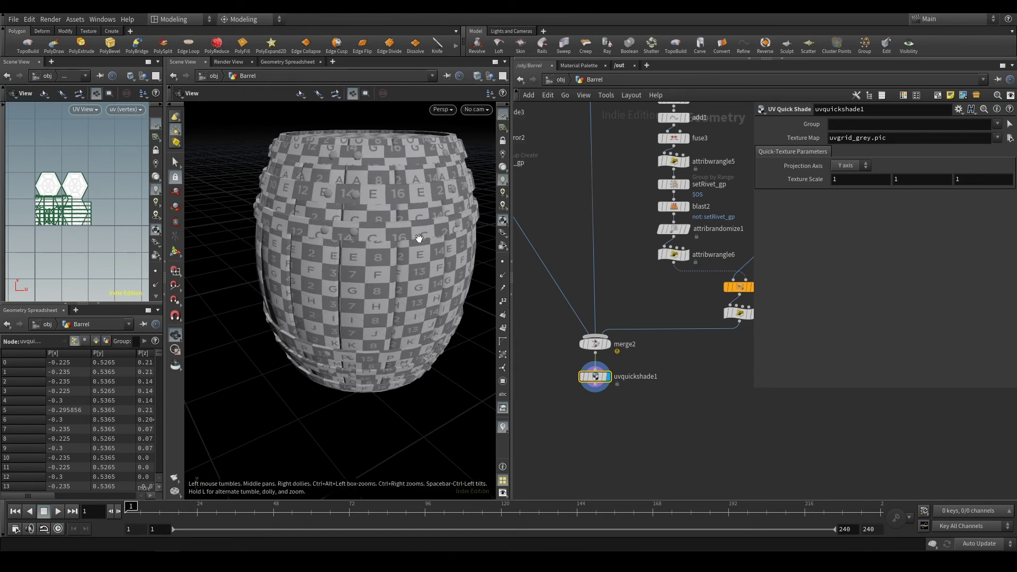
drag(394, 270, 393, 270)
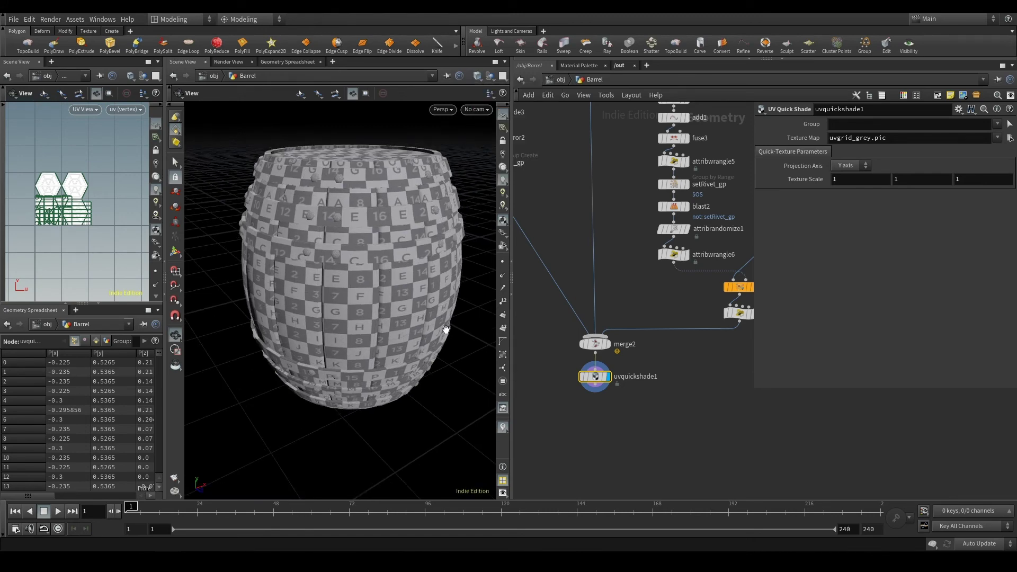
- Zoom over the riveted barrel, then display only the rivets from attribwrangle7
scroll(297, 204, up, 3)
scroll(328, 220, up, 3)
scroll(335, 235, down, 3)
scroll(319, 231, down, 2)
scroll(321, 231, down, 2)
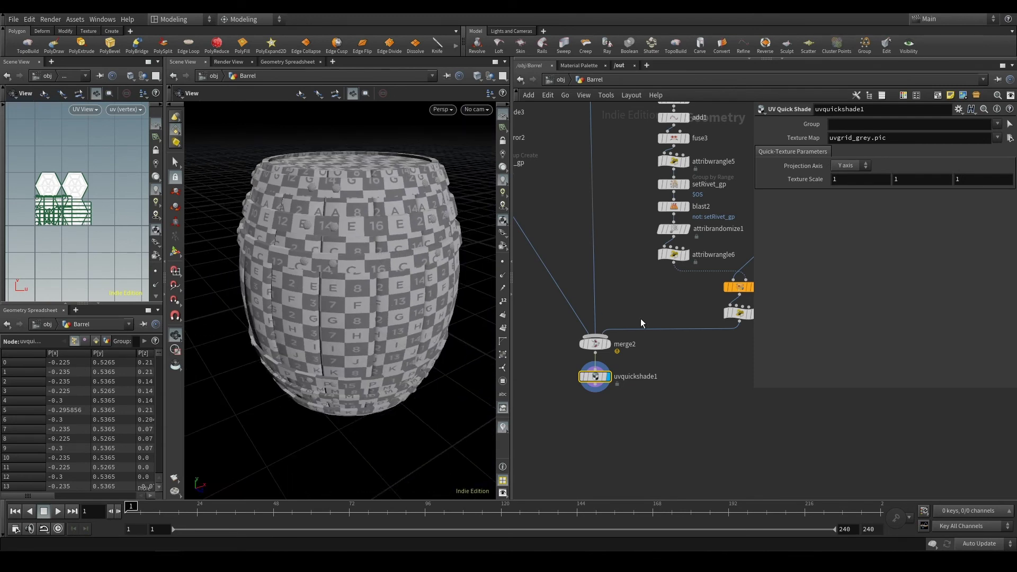
scroll(599, 323, down, 2)
scroll(624, 296, up, 3)
scroll(601, 300, up, 2)
key(r)
click(600, 300)
click(803, 292)
key(Return)
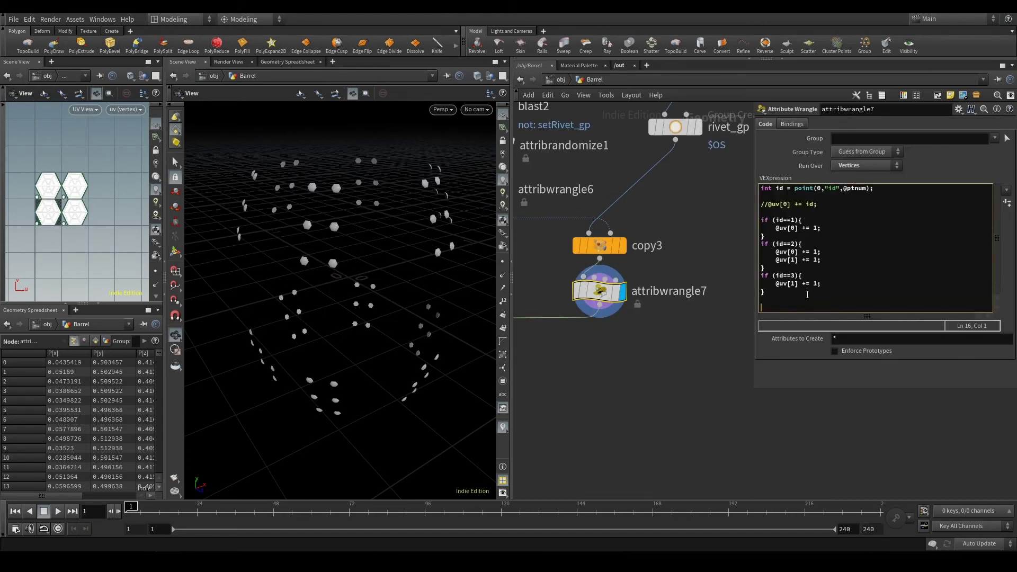
key(BackSpace)
key(BackSpace)
key(BackSpace)
key(BackSpace)
key(BackSpace)
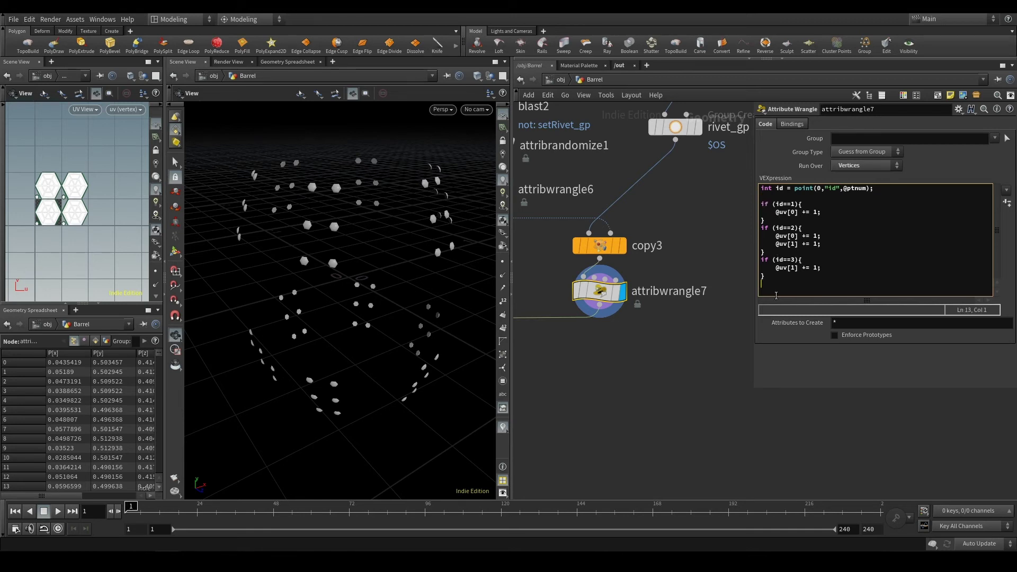
text(@uv *= 0.5;)
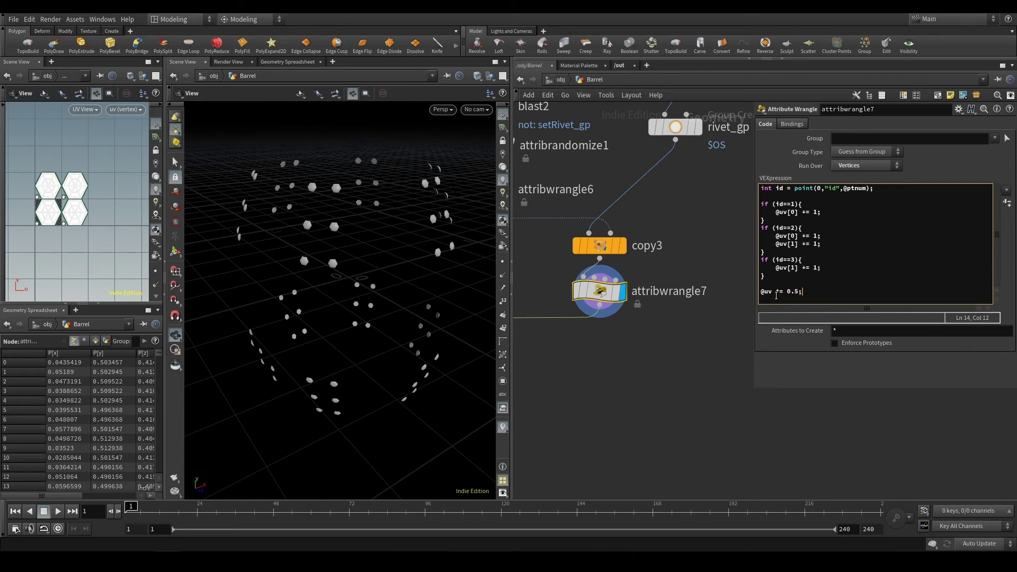
click(697, 331)
mouse_move(659, 352)
middle_down()
mouse_move(695, 347)
mouse_move(679, 354)
middle_up()
scroll(678, 353, down, 2)
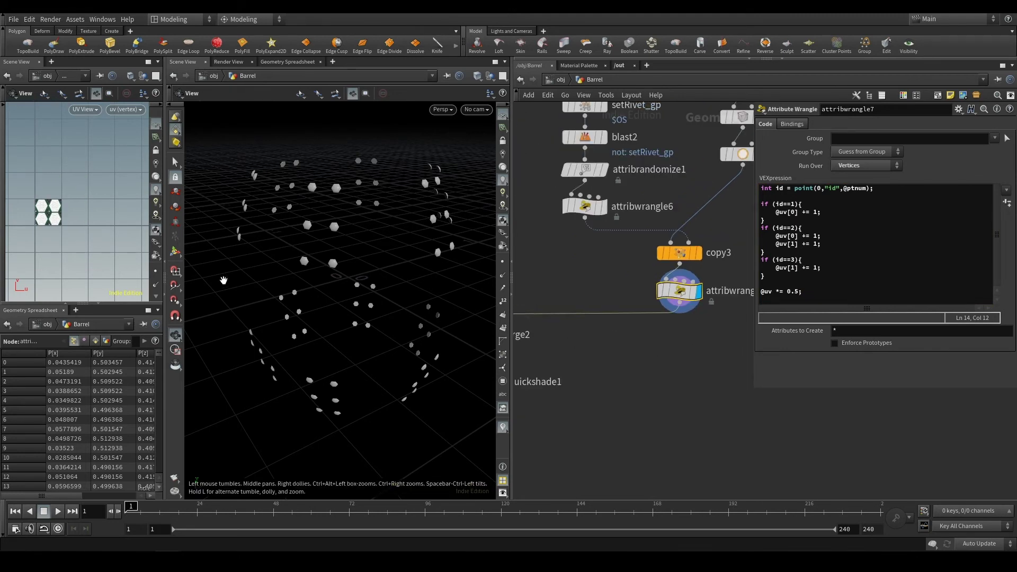
scroll(31, 205, up, 2)
scroll(32, 205, up, 2)
scroll(31, 206, up, 2)
mouse_move(324, 291)
mouse_down()
mouse_move(364, 296)
mouse_move(348, 305)
mouse_up()
scroll(660, 332, down, 3)
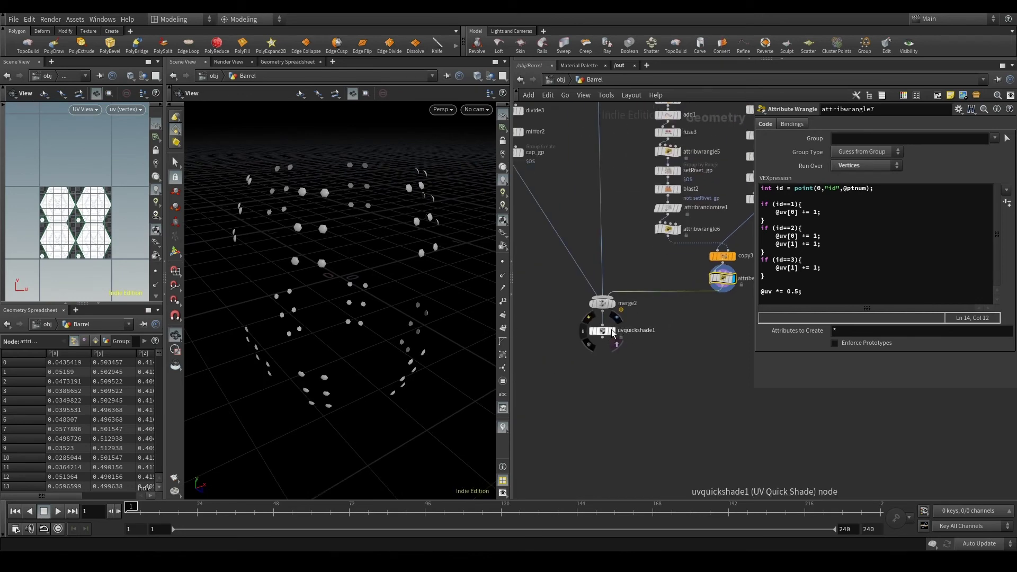
- Display the checker-textured barrel from uvquickshade1 again and save the scene as Barrel_B.hiplc
click(607, 332)
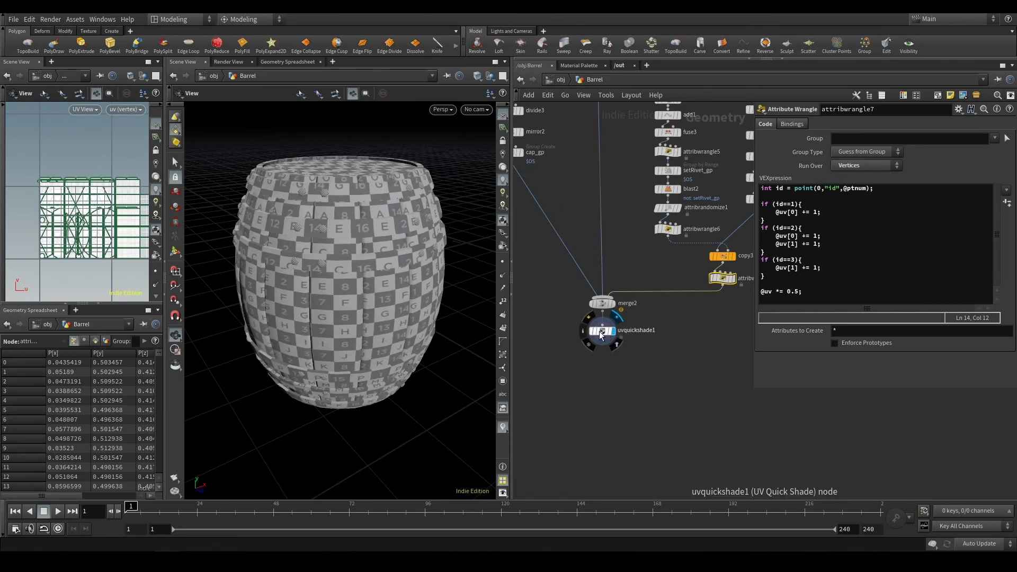
click(601, 332)
scroll(638, 273, down, 1)
scroll(615, 309, down, 1)
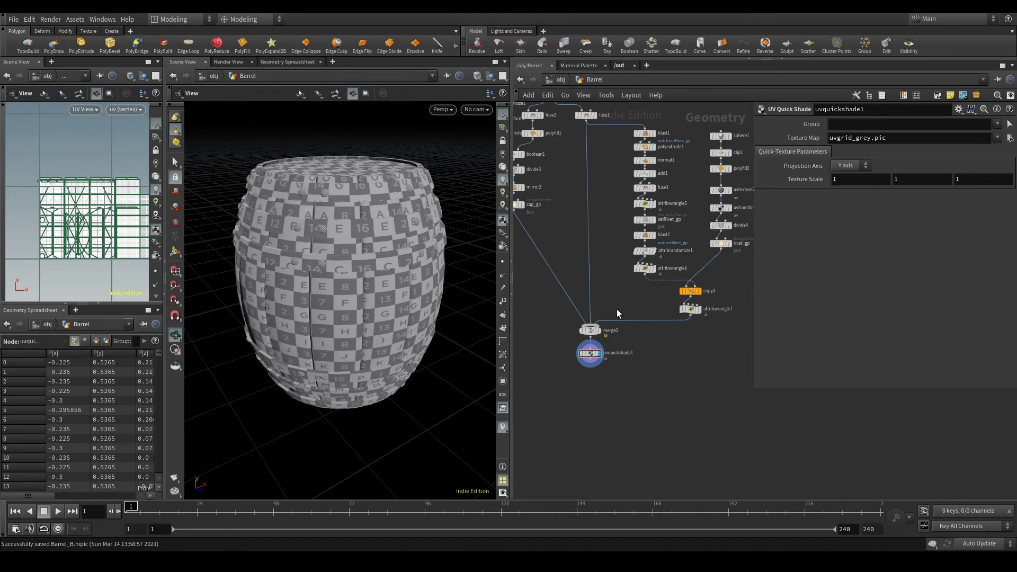
key(ctrl+s)
- Move uvquickshade1 lower to make room for a new node
scroll(363, 305, down, 2)
scroll(339, 312, down, 2)
scroll(330, 297, down, 2)
scroll(579, 358, up, 3)
drag(597, 350, 597, 451)
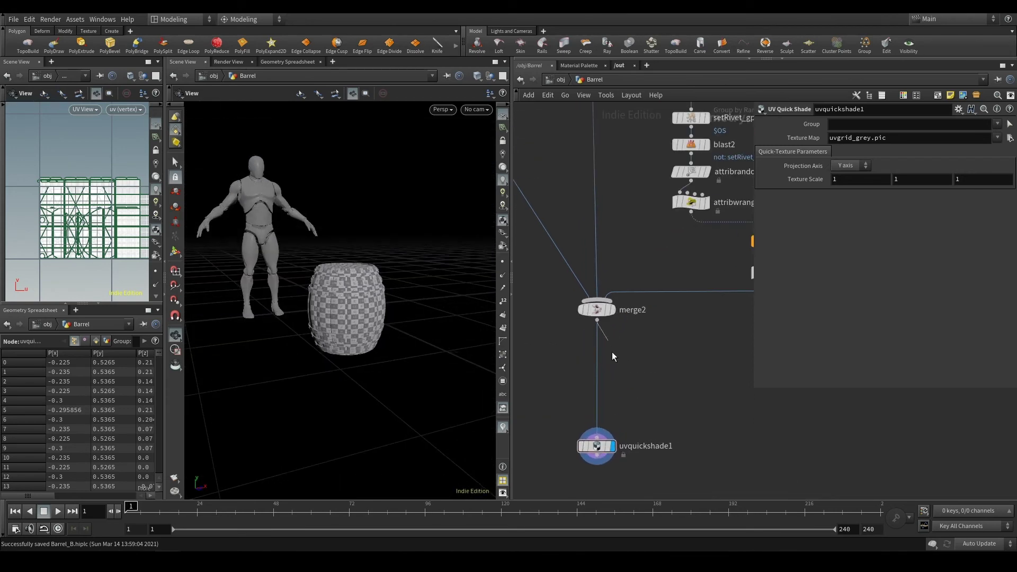
- Add a Labs Match Size node (matchsize3) to the barrel network and display it
key(Tab)
text(labs)
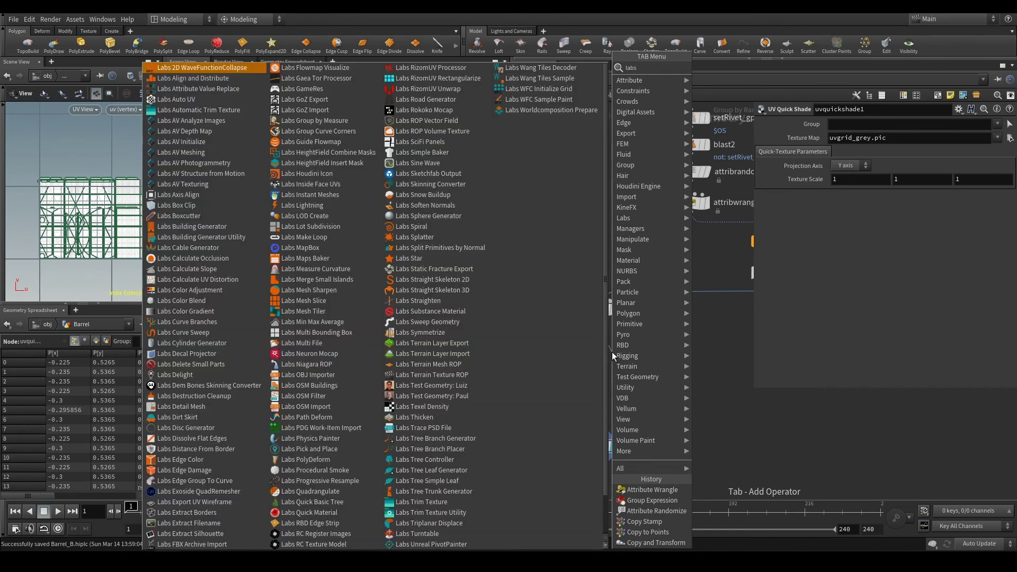
key(Down)
key(Down)
key(Down)
key(Down)
key(Down)
key(Down)
key(Down)
key(Escape)
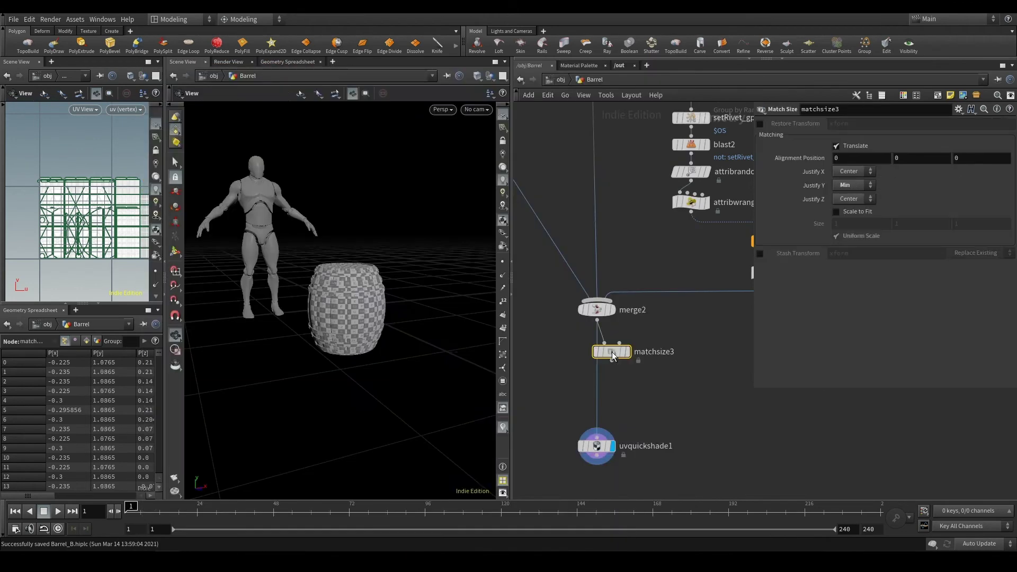
key(Return)
key(u)
click(626, 352)
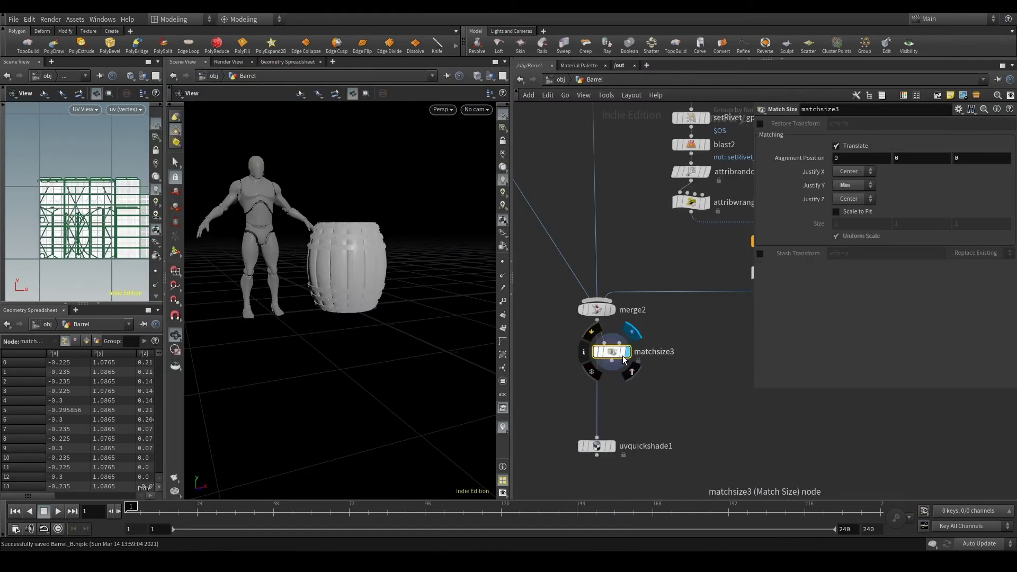
mouse_move(367, 331)
mouse_down()
mouse_move(377, 290)
mouse_move(347, 227)
mouse_move(354, 354)
mouse_move(358, 311)
mouse_move(361, 333)
mouse_up()
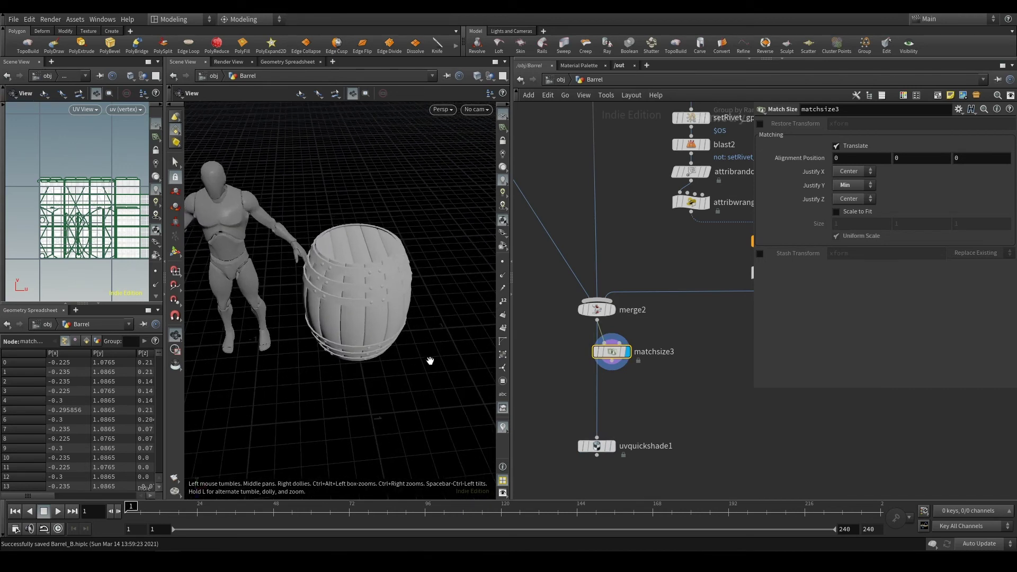
scroll(557, 342, down, 3)
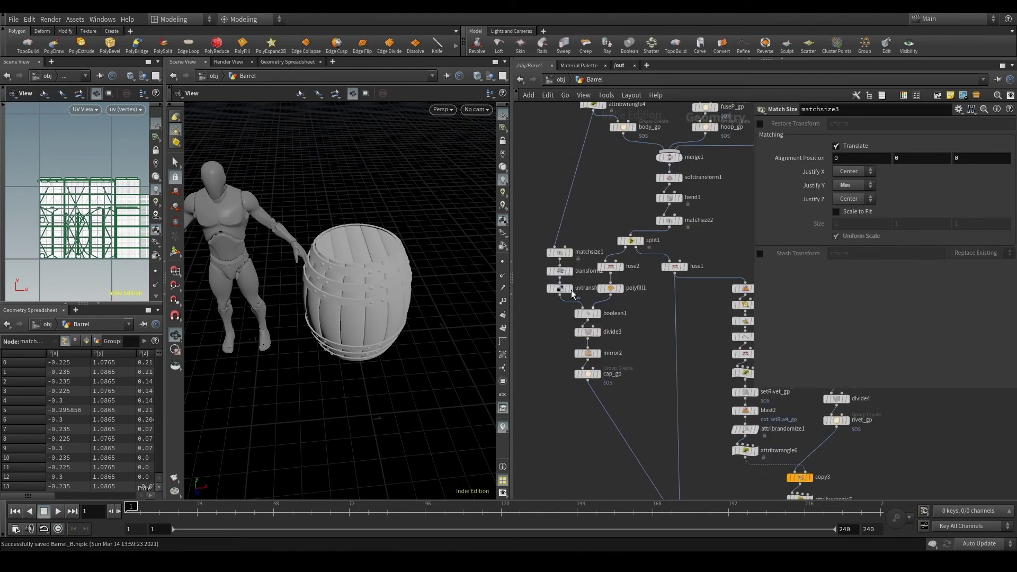
scroll(555, 266, up, 3)
- Rotate transform2 by 45 degrees about Y
click(554, 267)
key(Return)
mouse_move(329, 302)
mouse_down()
mouse_move(336, 359)
mouse_move(335, 343)
mouse_move(456, 325)
mouse_up()
click(907, 179)
text(45)
key(Return)
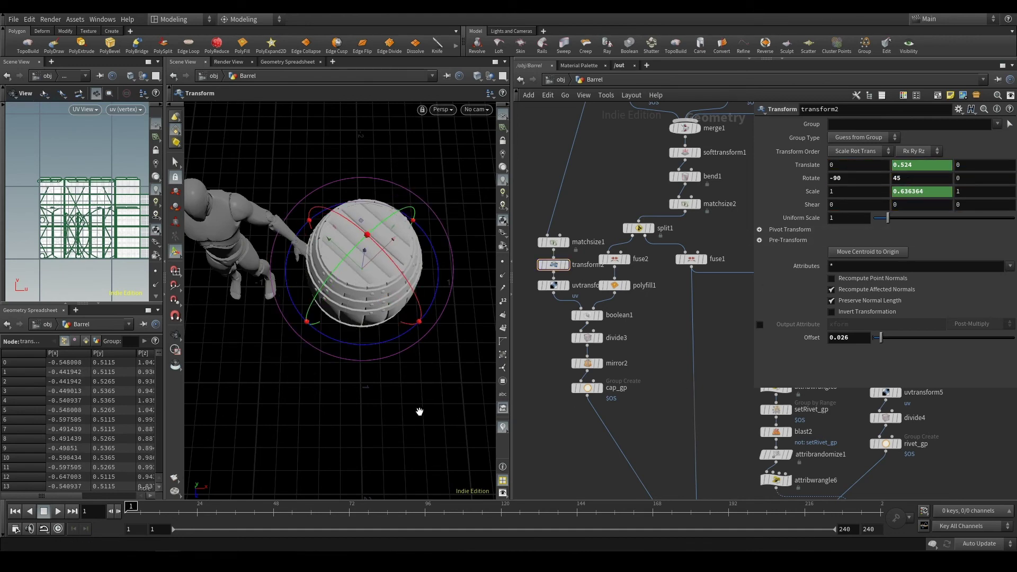
key(Escape)
key(h)
drag(485, 375, 402, 222)
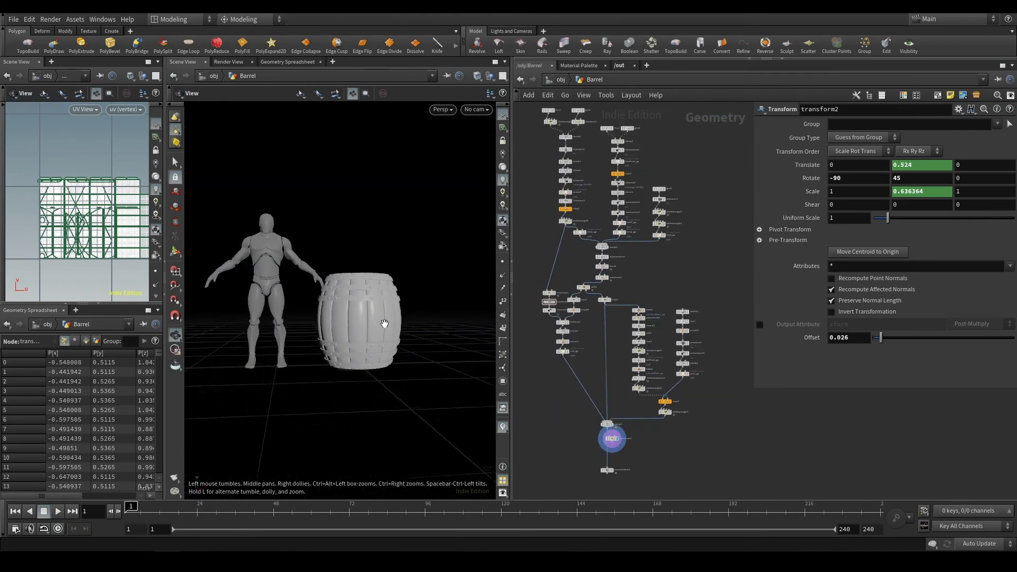
- Place uvquickshade1 directly under matchsize3 and set its display flag
scroll(402, 296, up, 3)
scroll(609, 389, up, 3)
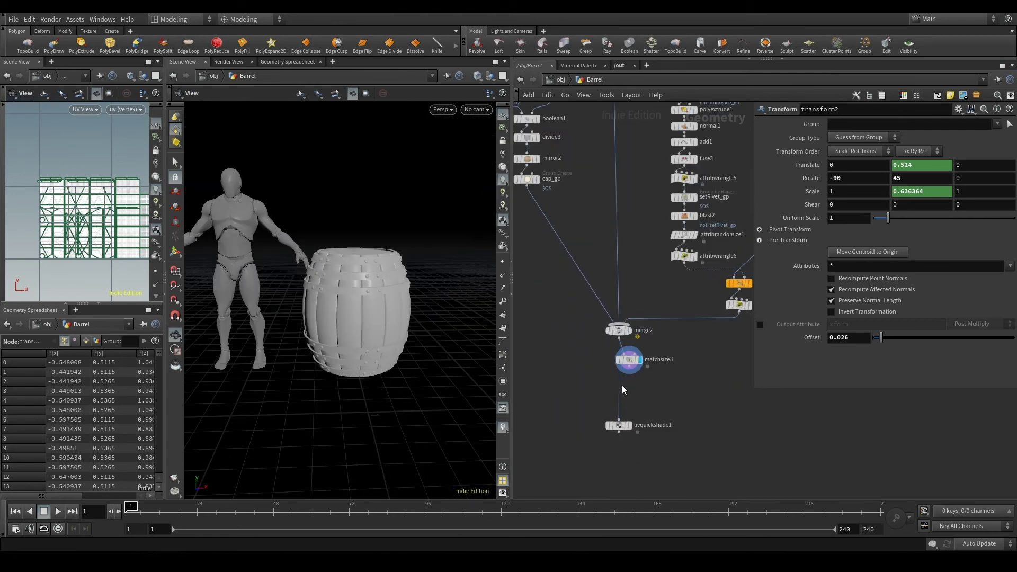
scroll(621, 386, up, 2)
click(636, 356)
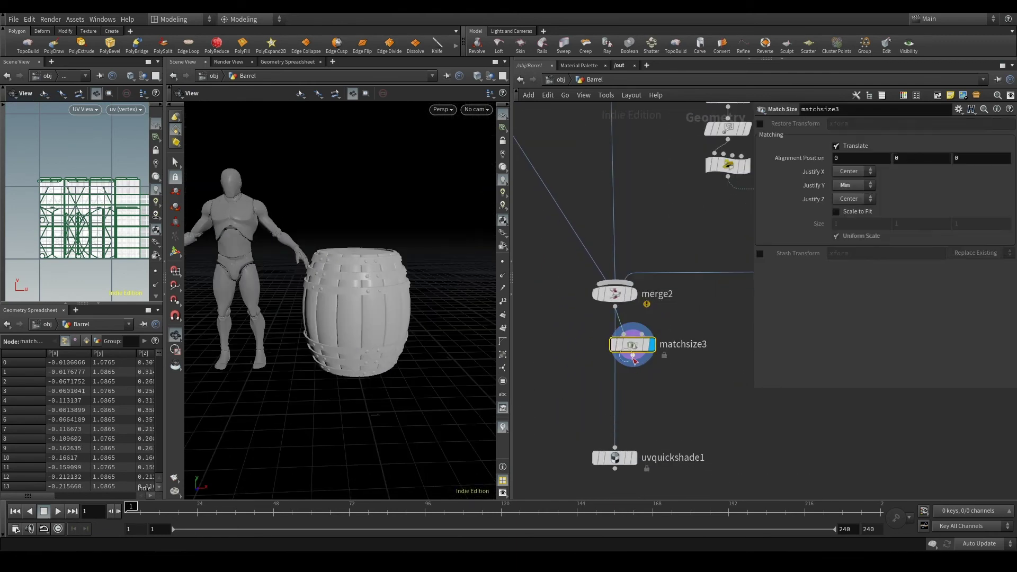
drag(635, 358, 617, 351)
mouse_move(614, 453)
mouse_down()
mouse_move(614, 375)
mouse_move(614, 481)
mouse_up()
click(635, 375)
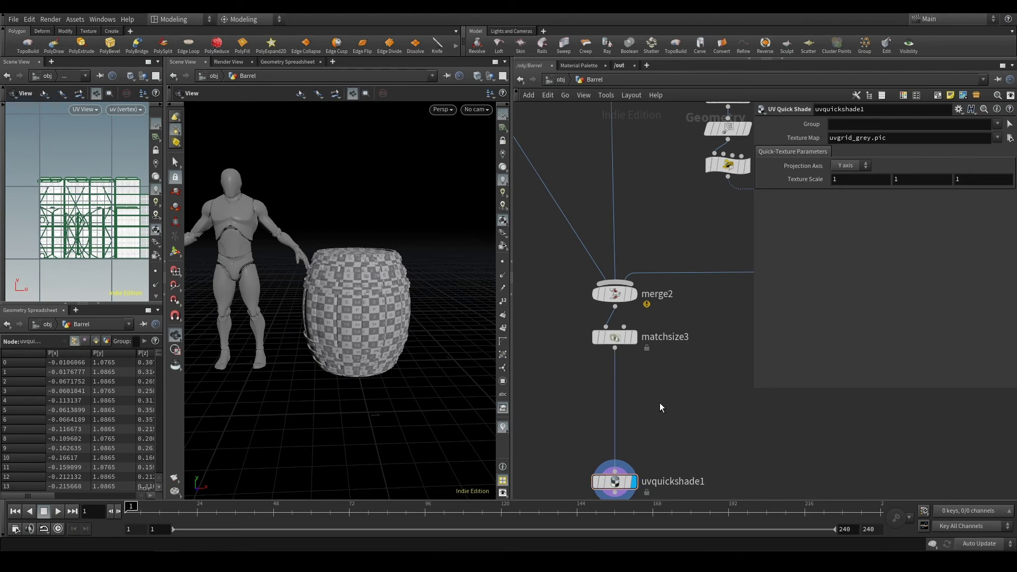
- Insert a UV Transform node, uvtransform6, between matchsize3 and uvquickshade1
key(Tab)
text(uv)
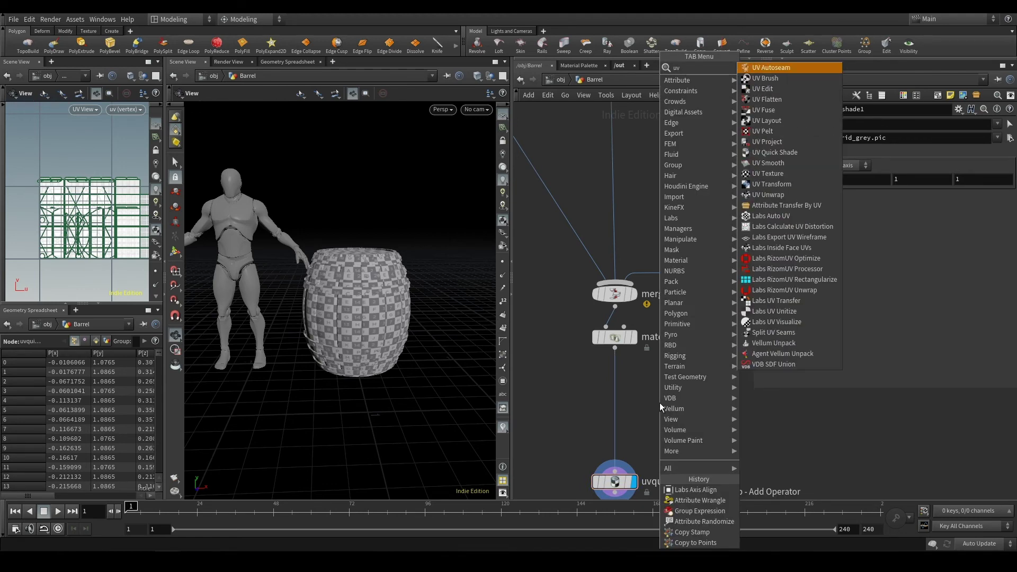
text(tra)
key(Return)
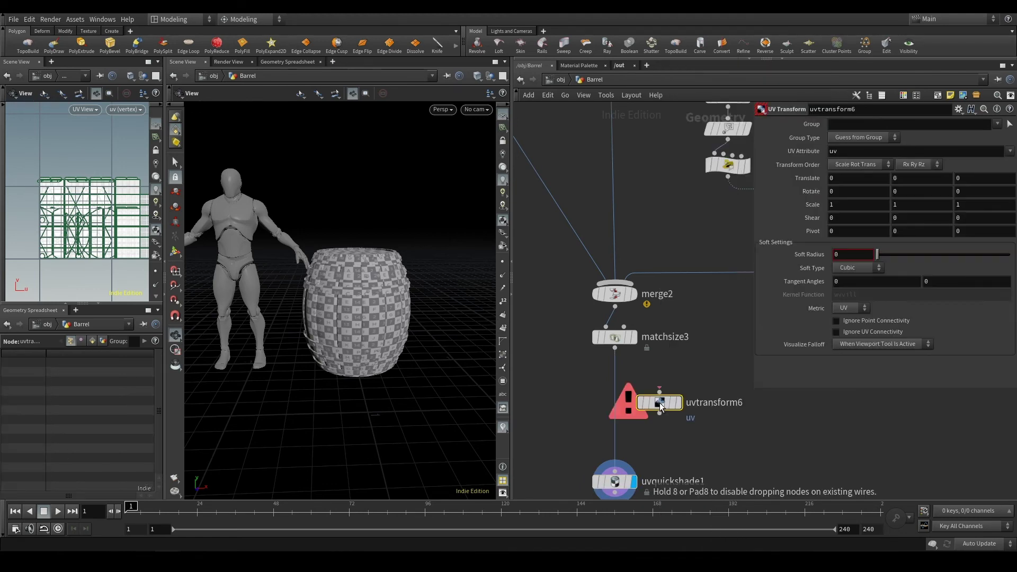
mouse_move(659, 402)
mouse_down()
mouse_move(624, 401)
mouse_move(614, 385)
mouse_up()
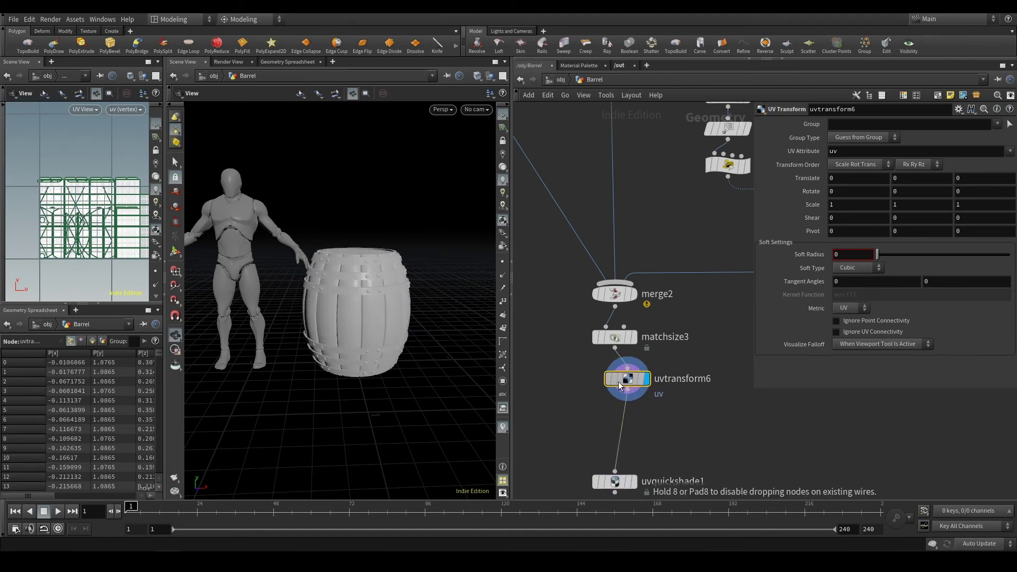
- Limit uvtransform6 to body_gp and drag the body UV islands upward
click(998, 124)
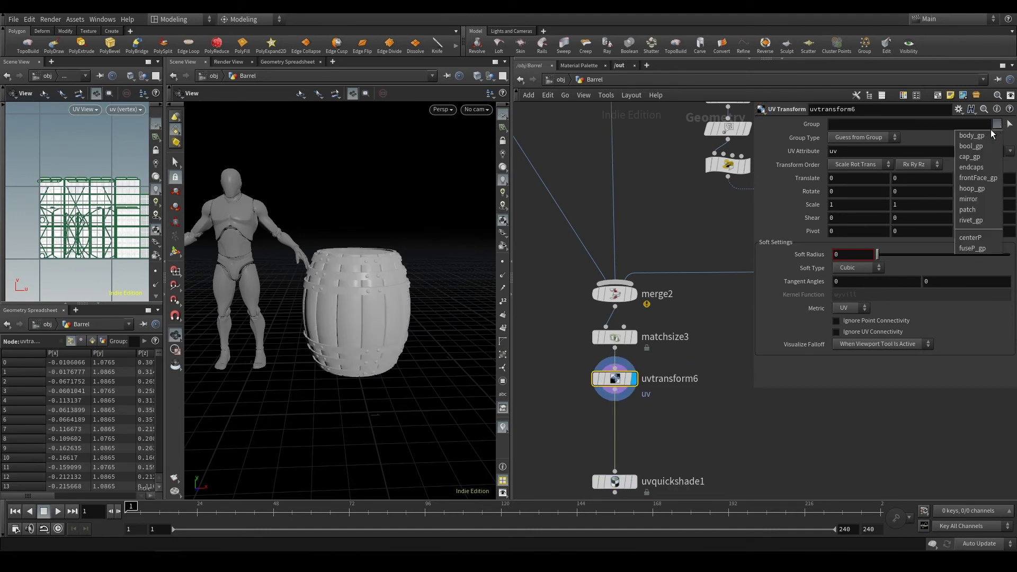
click(986, 136)
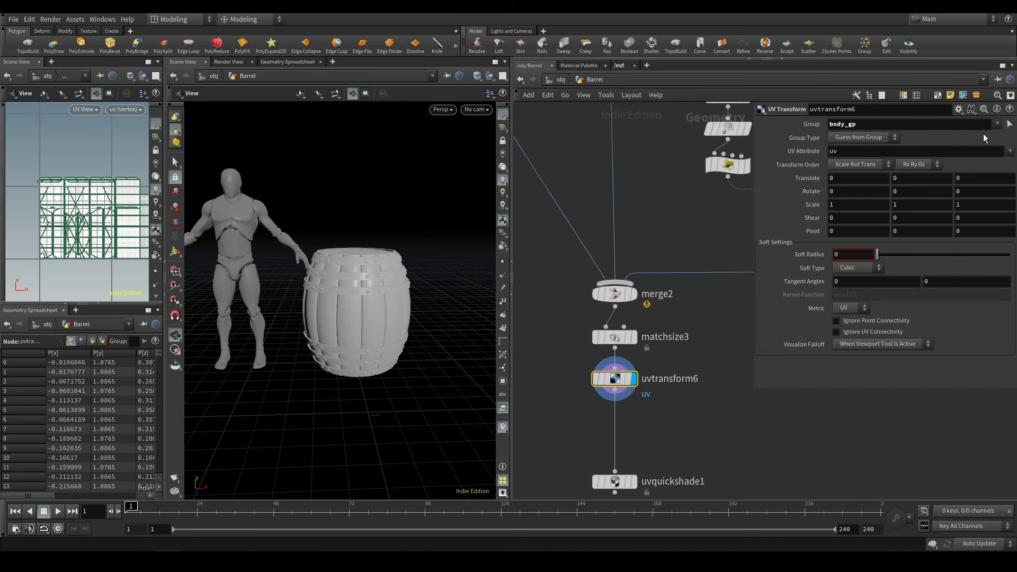
scroll(81, 209, down, 3)
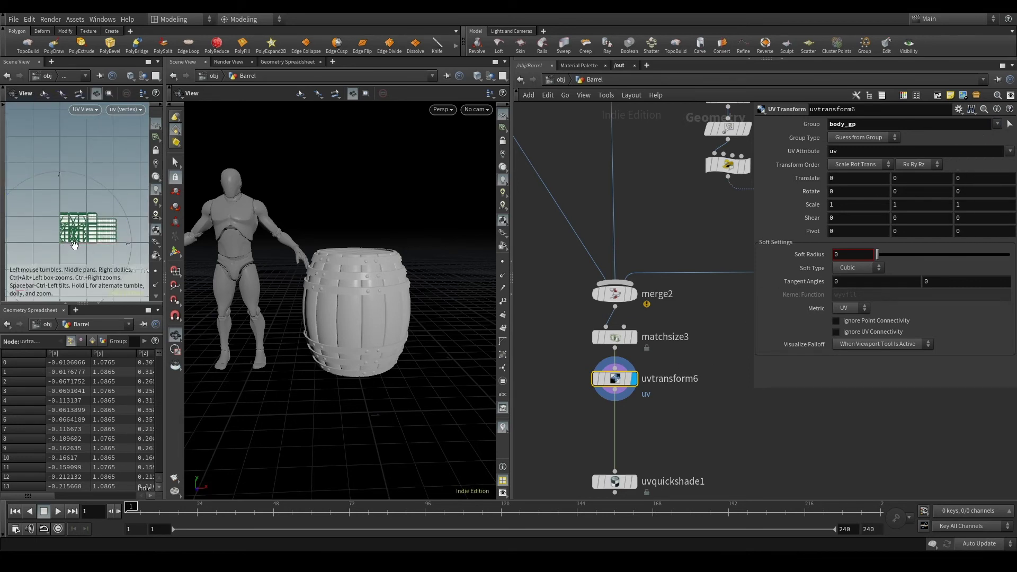
key(Return)
mouse_move(52, 240)
mouse_down()
mouse_move(72, 230)
mouse_move(33, 202)
mouse_move(74, 179)
mouse_up()
- Set uvtransform6 Translate Y to 1 and duplicate it as uvtransform7 with its group cleared
ctrl+middle_click(858, 178)
text(1)
key(Return)
alt+drag(624, 386, 617, 424)
triple_click(899, 125)
key(BackSpace)
- Limit uvtransform7 to rivet_gp with Translate -1, 0
click(997, 125)
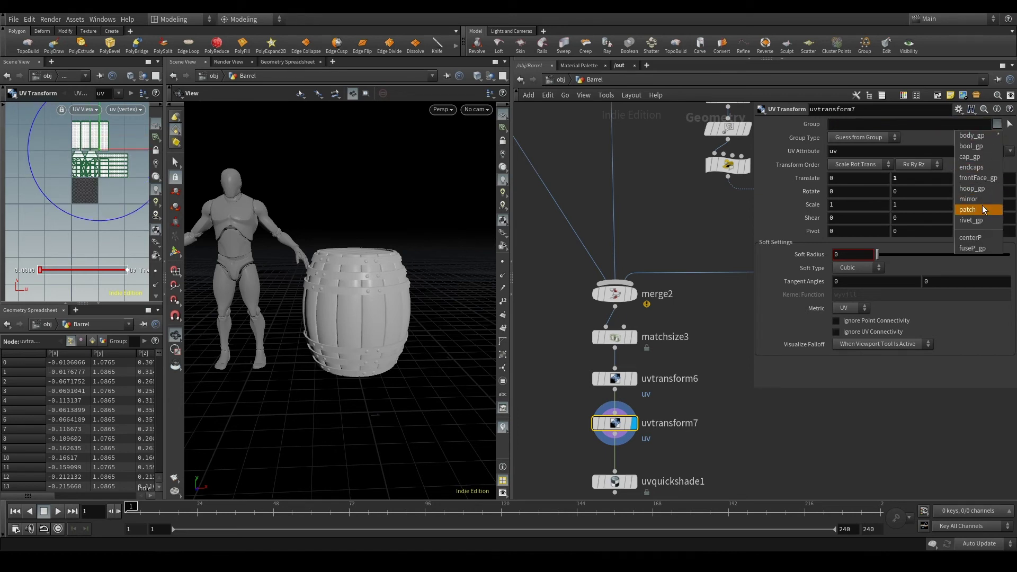
click(975, 221)
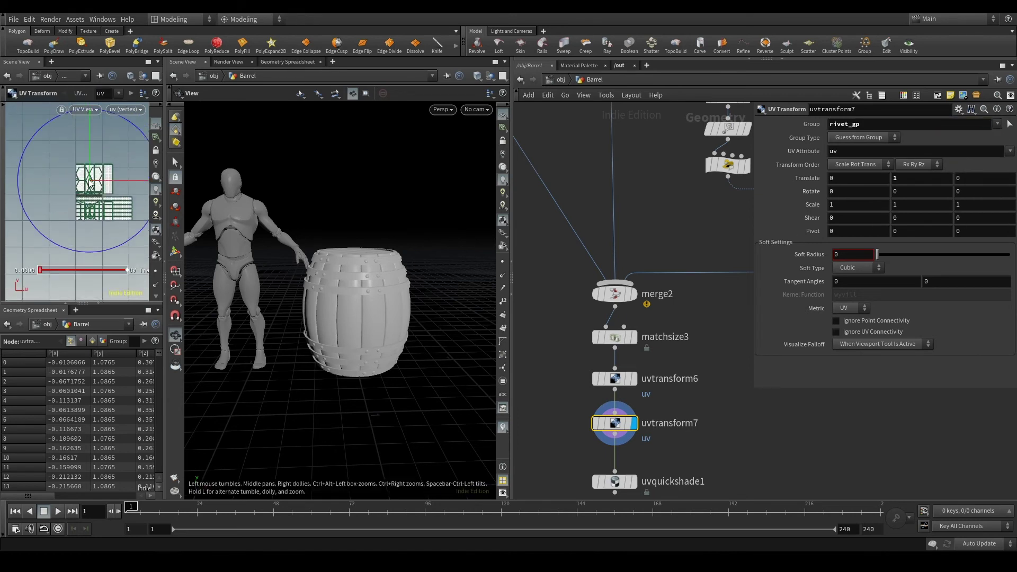
drag(90, 184, 62, 211)
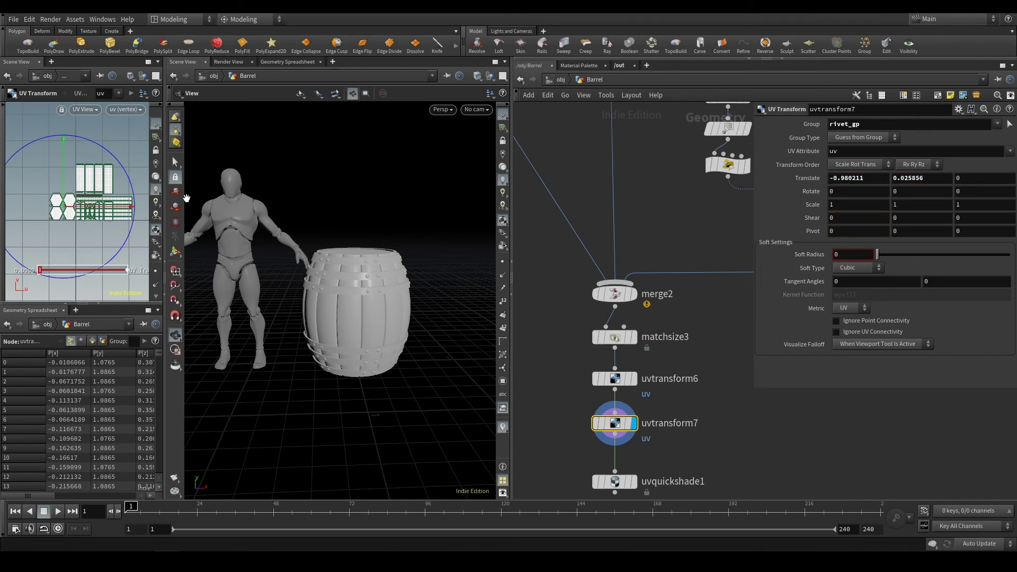
click(867, 182)
text(-1)
key(Return)
click(911, 178)
text(0)
key(Return)
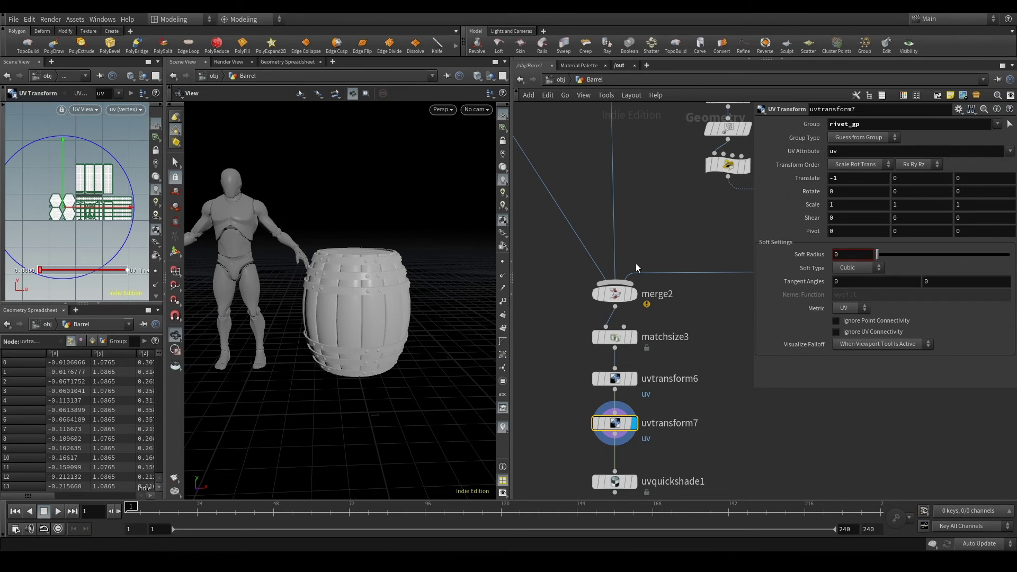
- Add cap_gp to uvtransform6 alongside body_gp and display uvquickshade1
click(614, 378)
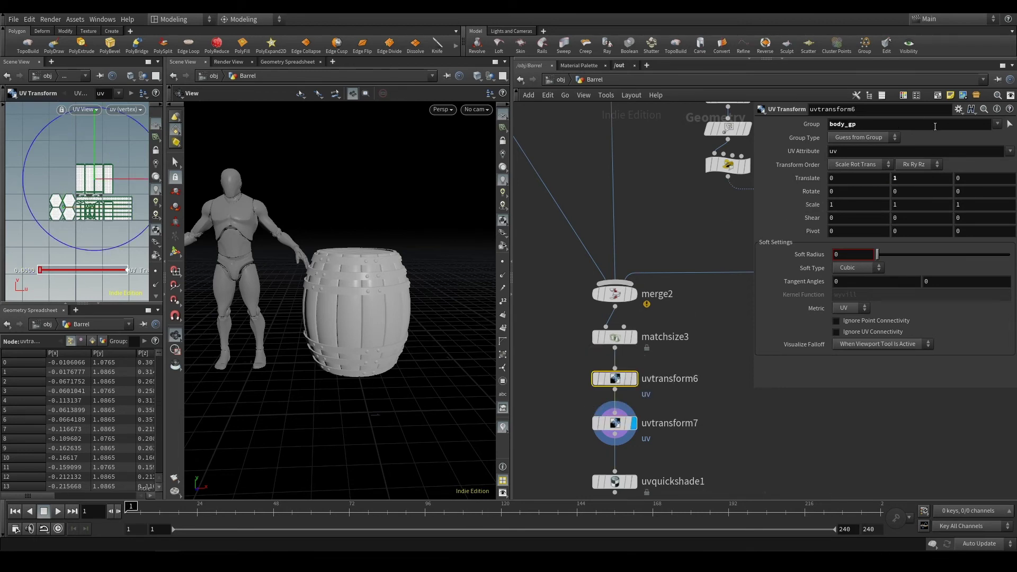
click(999, 126)
click(977, 155)
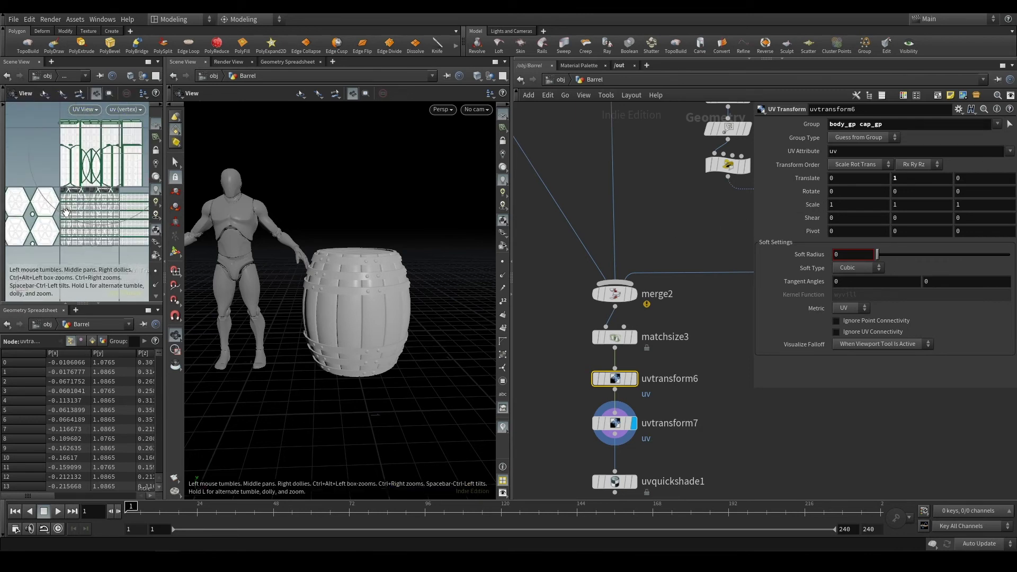
click(633, 481)
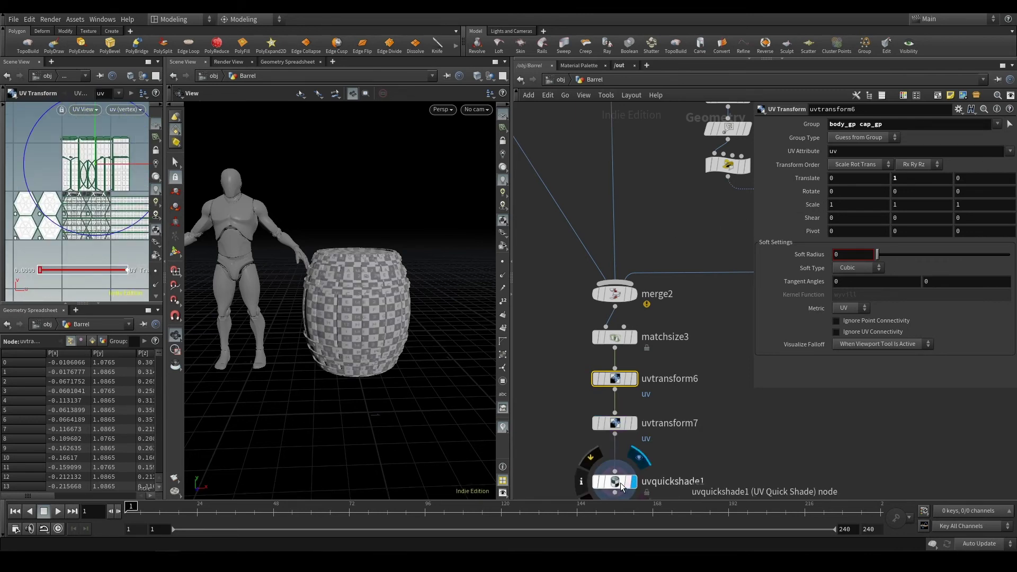
- Resize the UV, parameter and network panes and save Barrel_B.hiplc
middle_drag(36, 183, 55, 197)
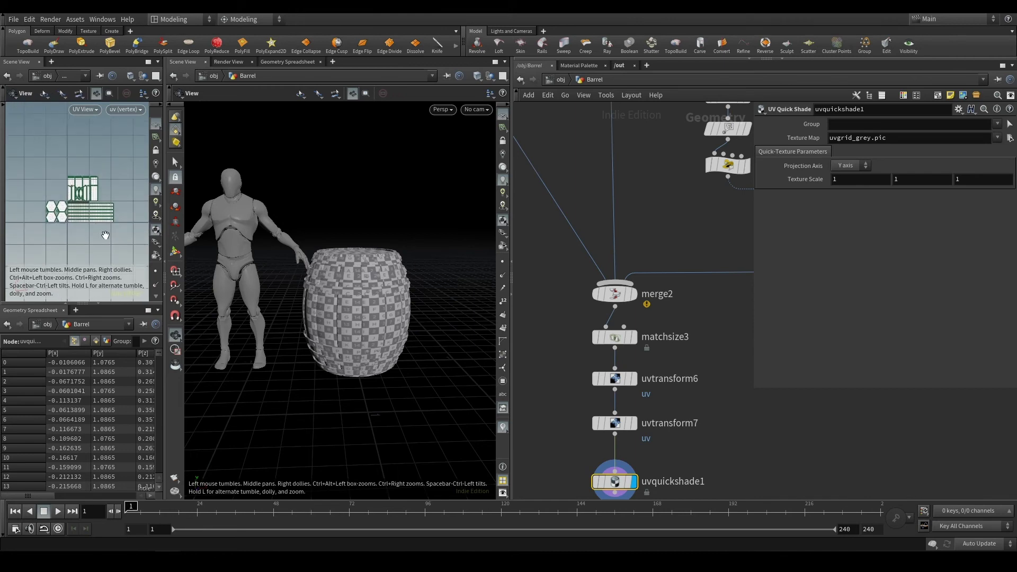
scroll(89, 221, down, 2)
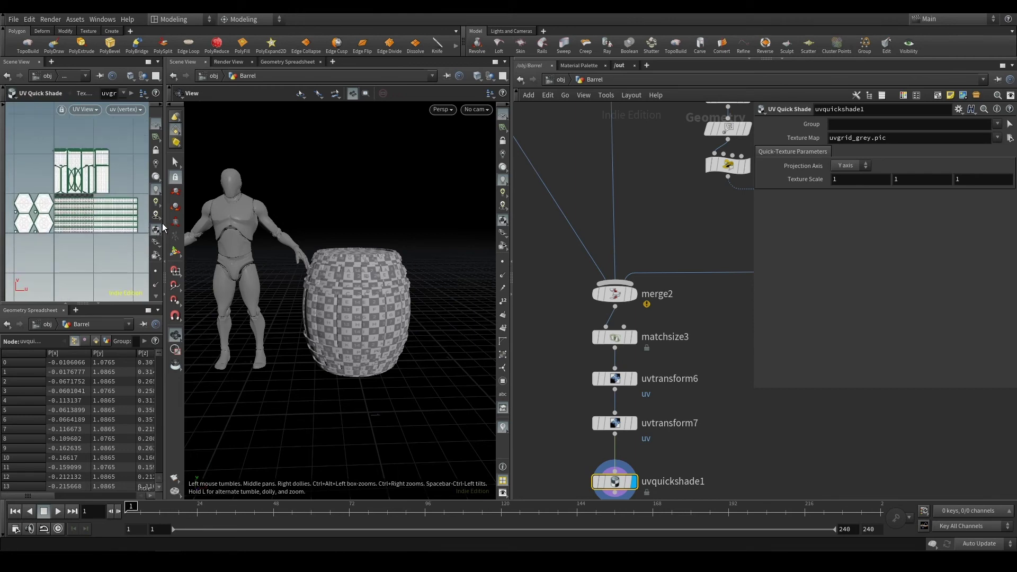
drag(163, 224, 240, 228)
scroll(599, 259, down, 3)
scroll(657, 313, down, 1)
scroll(658, 313, down, 1)
scroll(669, 359, down, 1)
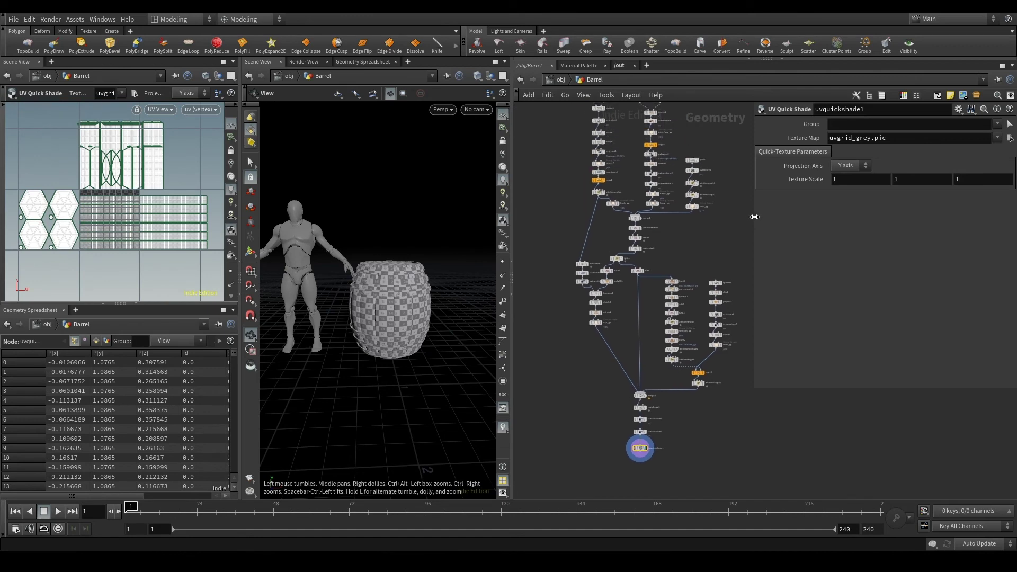
drag(752, 217, 778, 217)
middle_drag(717, 236, 713, 268)
key(ctrl+s)
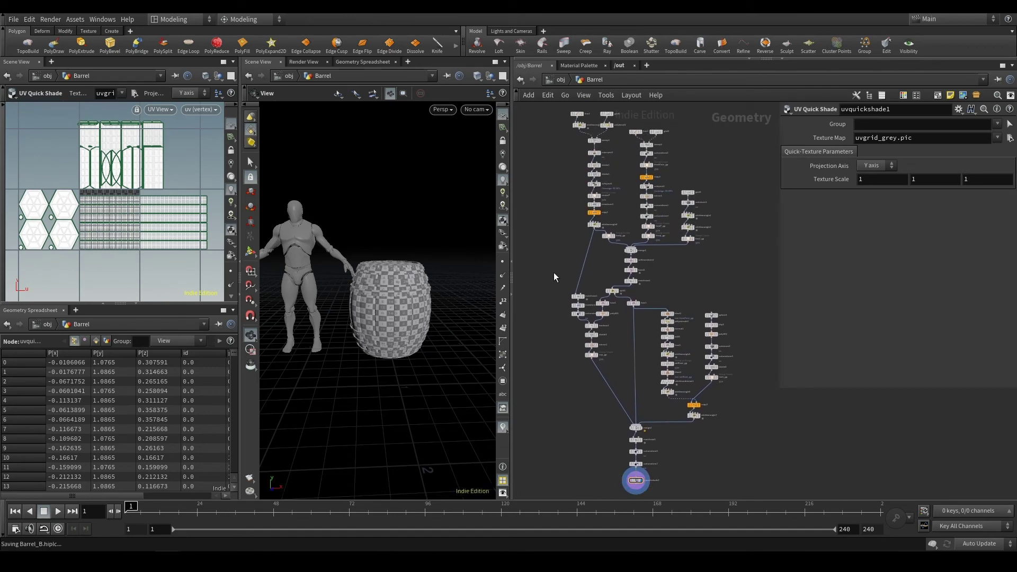
drag(512, 249, 553, 249)
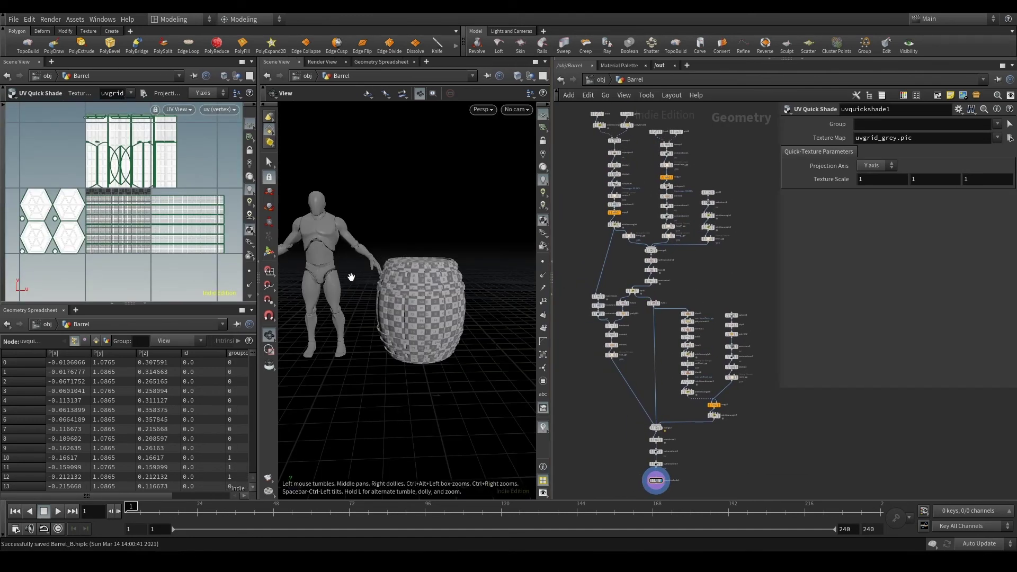
- Adjust line1's length and orbit to review the barrel
scroll(599, 239, up, 2)
scroll(601, 265, up, 2)
click(595, 220)
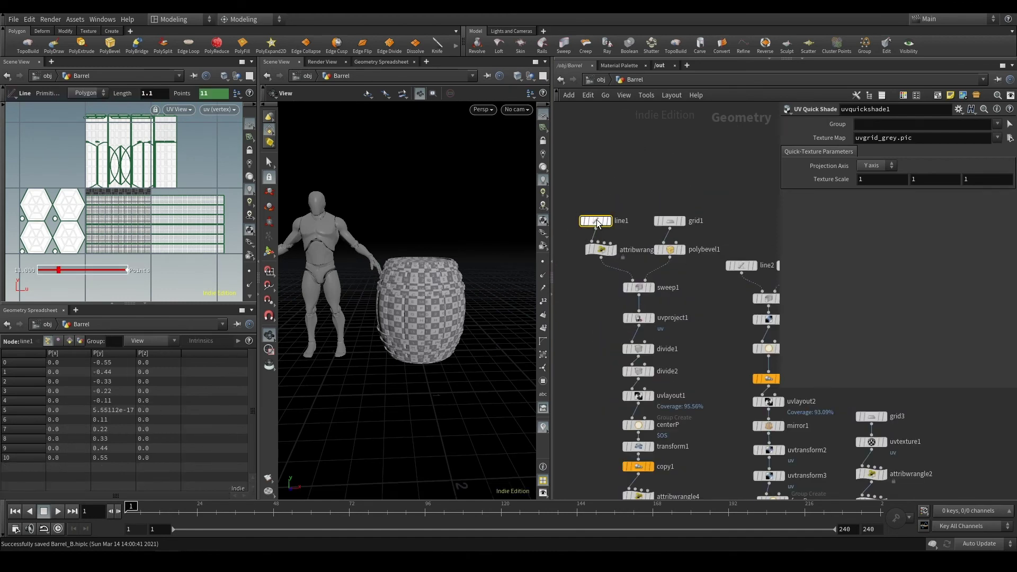
scroll(445, 264, up, 3)
scroll(445, 264, up, 2)
mouse_move(909, 164)
mouse_down()
mouse_move(928, 167)
mouse_move(907, 165)
mouse_up()
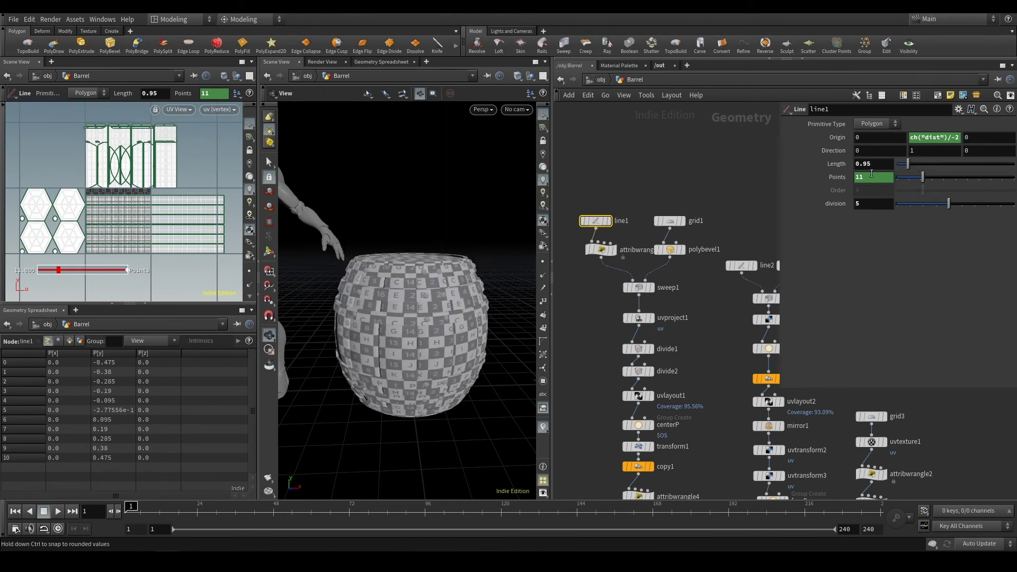
drag(403, 277, 426, 287)
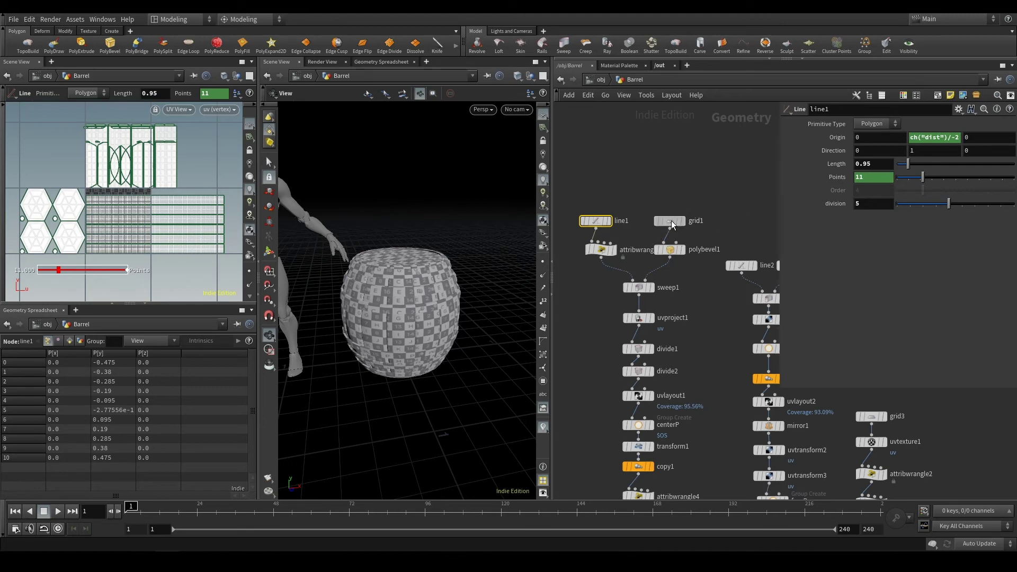
- Drag grid1's Size down to a 0.1375 width and look down on the barrel
click(670, 220)
mouse_move(874, 165)
middle_down()
mouse_move(873, 208)
mouse_move(895, 208)
mouse_move(752, 235)
middle_up()
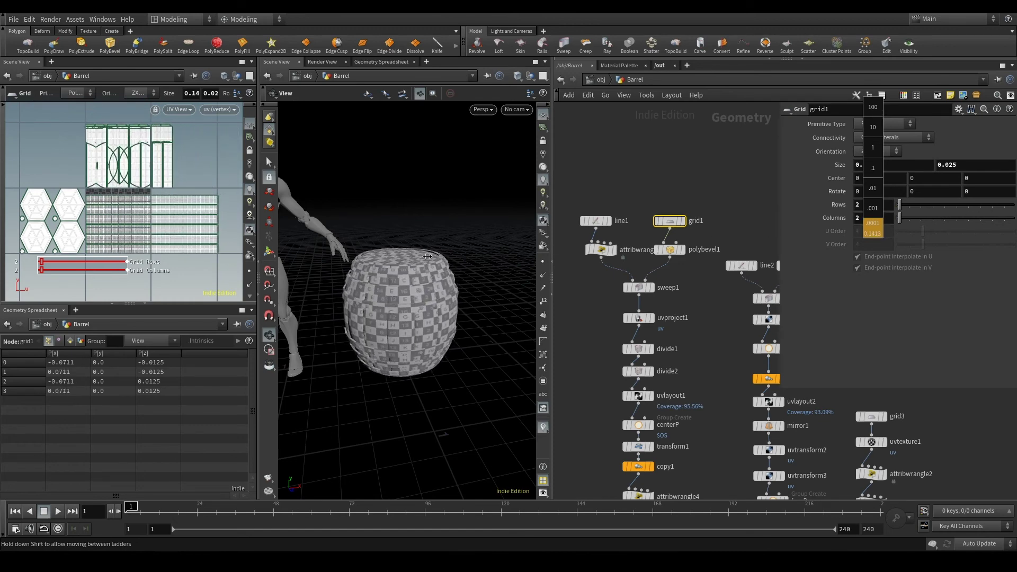
middle_drag(752, 234, 715, 273)
mouse_move(374, 297)
mouse_down()
mouse_move(374, 336)
mouse_move(422, 341)
mouse_move(431, 318)
mouse_up()
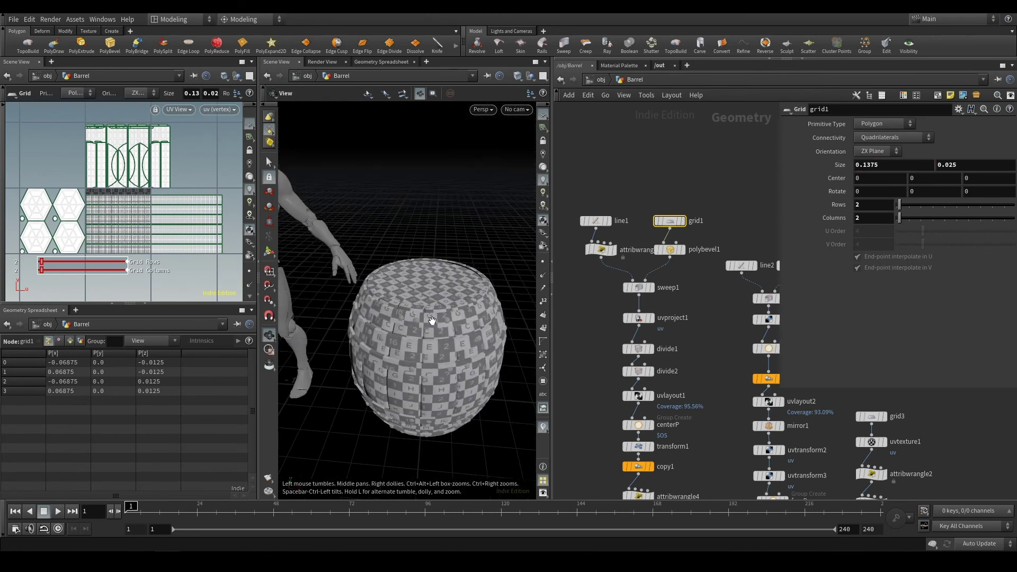
scroll(434, 324, up, 3)
scroll(418, 339, up, 3)
scroll(415, 324, up, 3)
scroll(435, 333, up, 2)
mouse_move(435, 333)
mouse_down()
mouse_move(473, 317)
mouse_move(467, 344)
mouse_up()
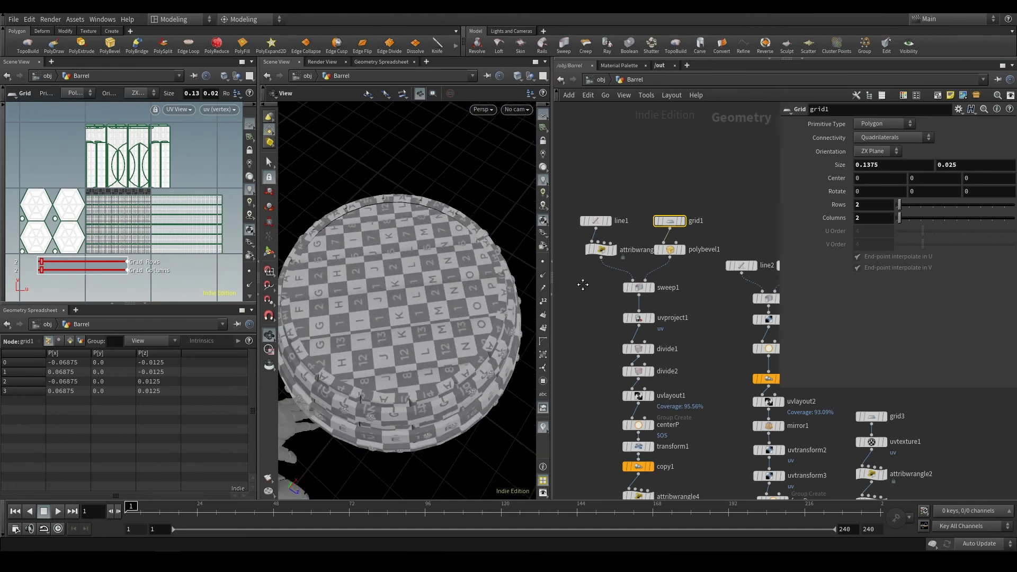
- Confirm grid1's 0.02 thickness and check the thinner staves from the side
middle_drag(591, 356, 595, 268)
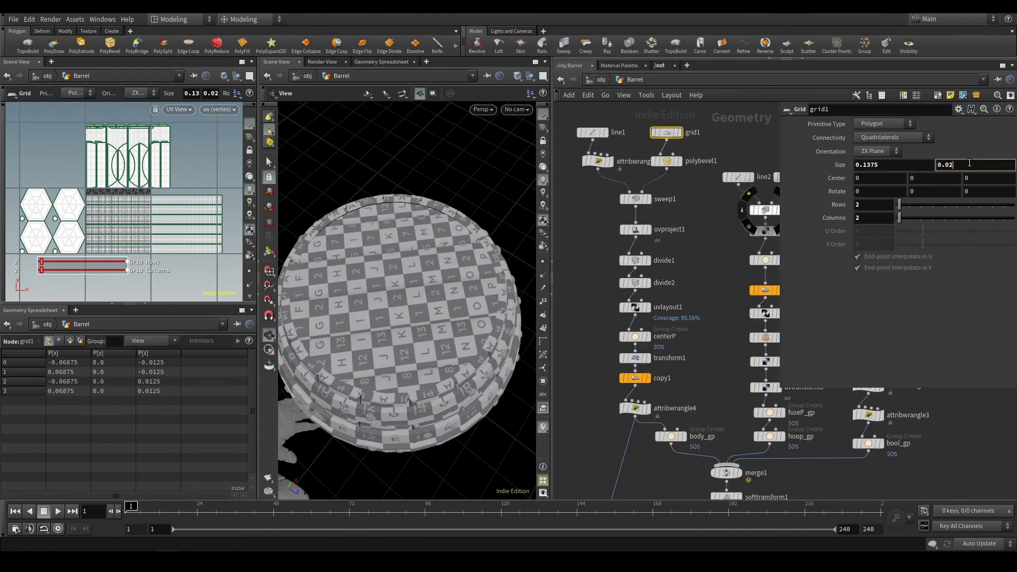
key(Return)
mouse_move(391, 361)
mouse_down()
mouse_move(376, 361)
mouse_move(381, 285)
mouse_up()
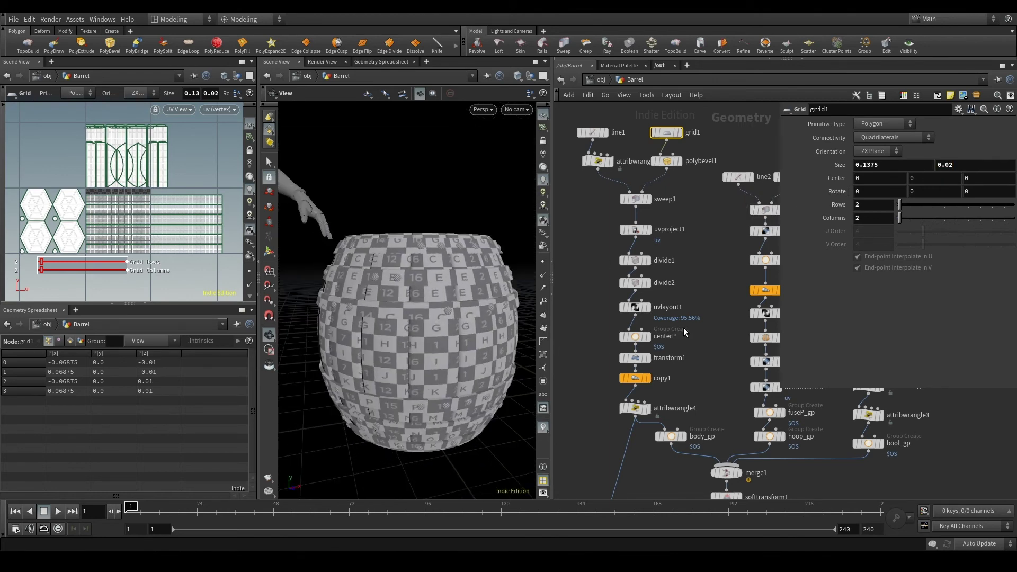
scroll(682, 327, down, 5)
scroll(441, 354, up, 5)
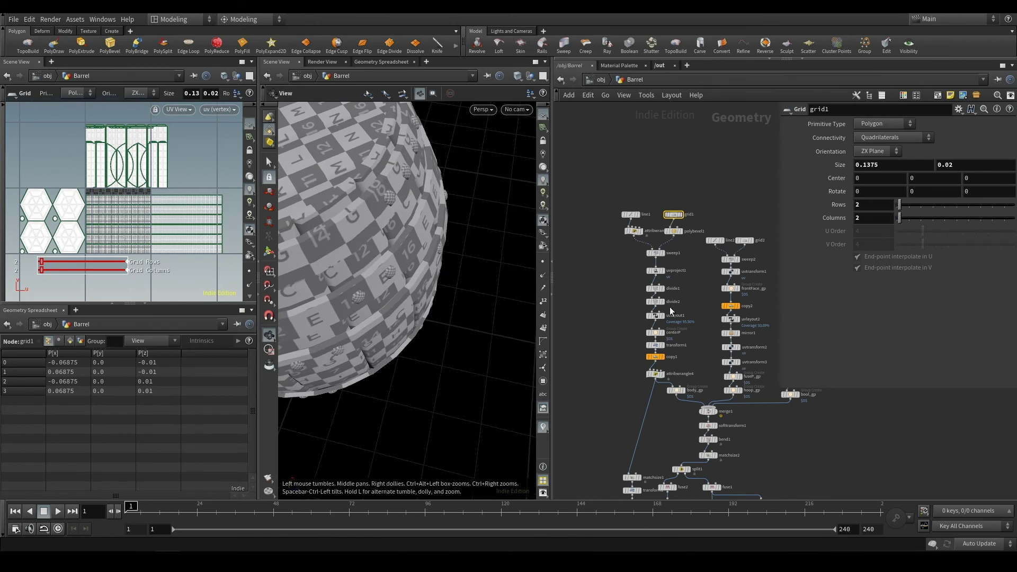
- Set grid2's hoop profile size to 0.01 by 0.05 after trying 0.025, 0.03 and 0.05
click(745, 240)
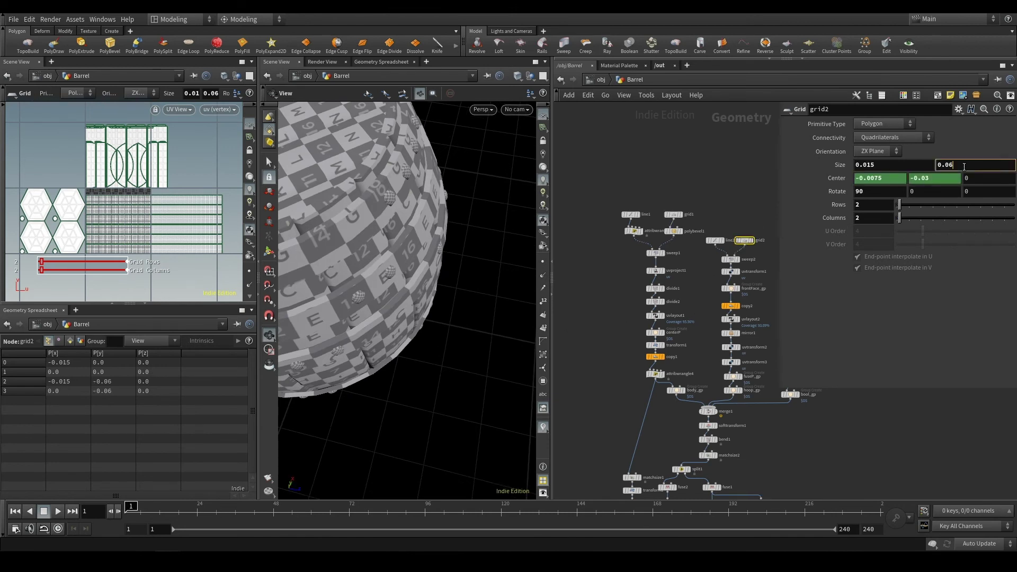
text(0.03)
key(Return)
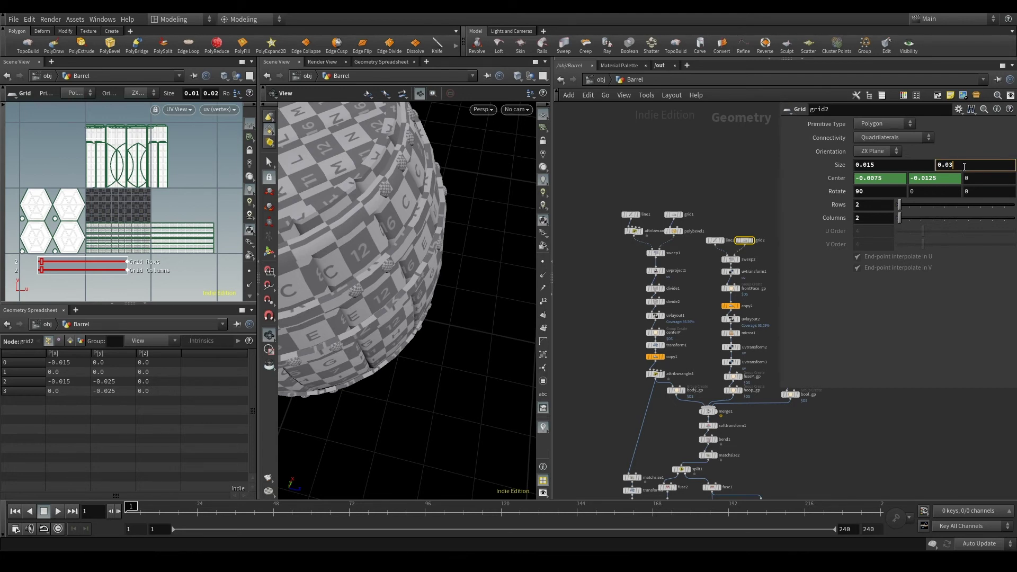
key(Return)
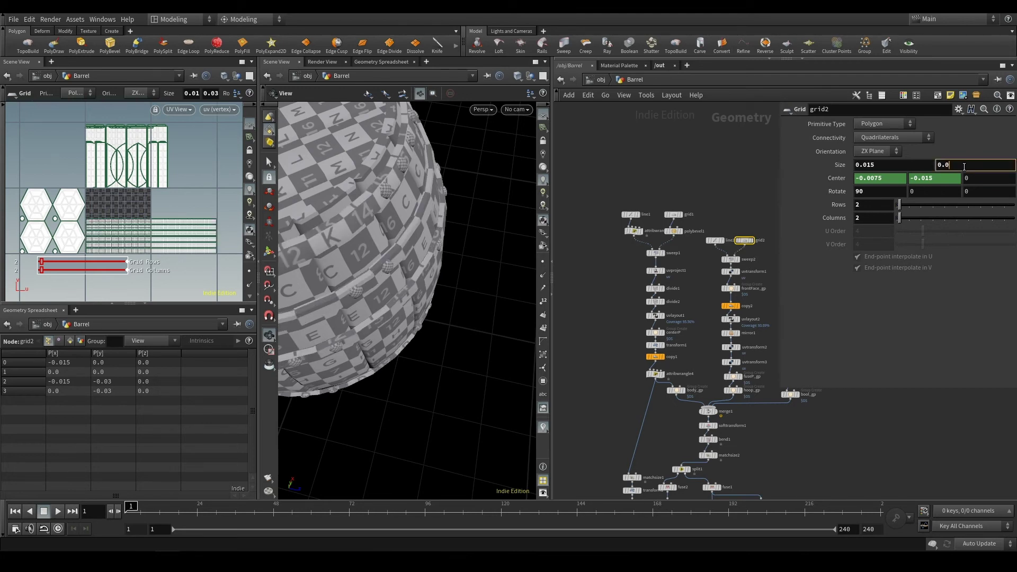
text(5)
key(Return)
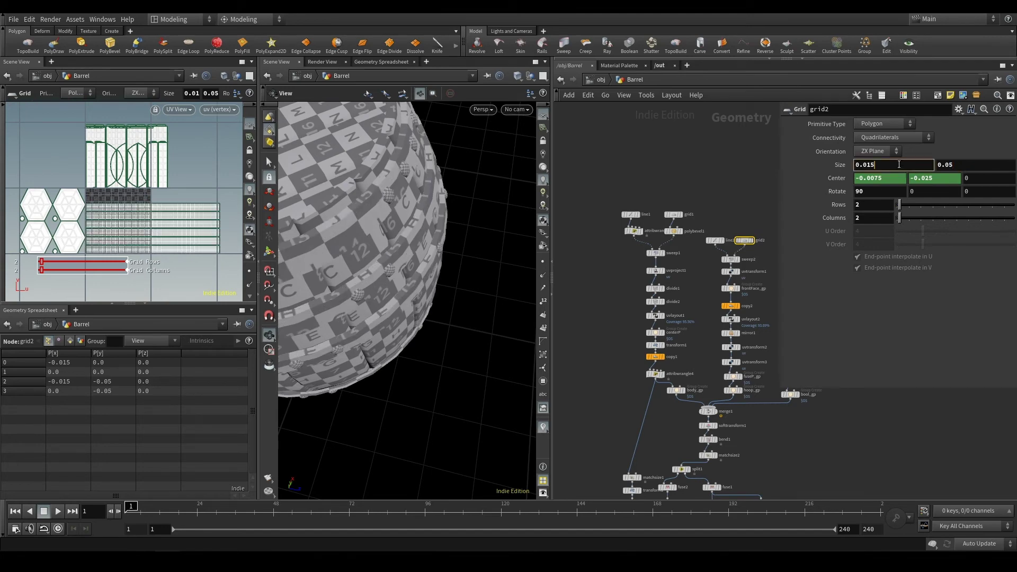
key(Return)
mouse_move(488, 250)
mouse_down()
mouse_move(413, 262)
mouse_move(432, 304)
mouse_move(413, 235)
mouse_move(415, 258)
mouse_move(410, 252)
mouse_up()
scroll(417, 282, up, 3)
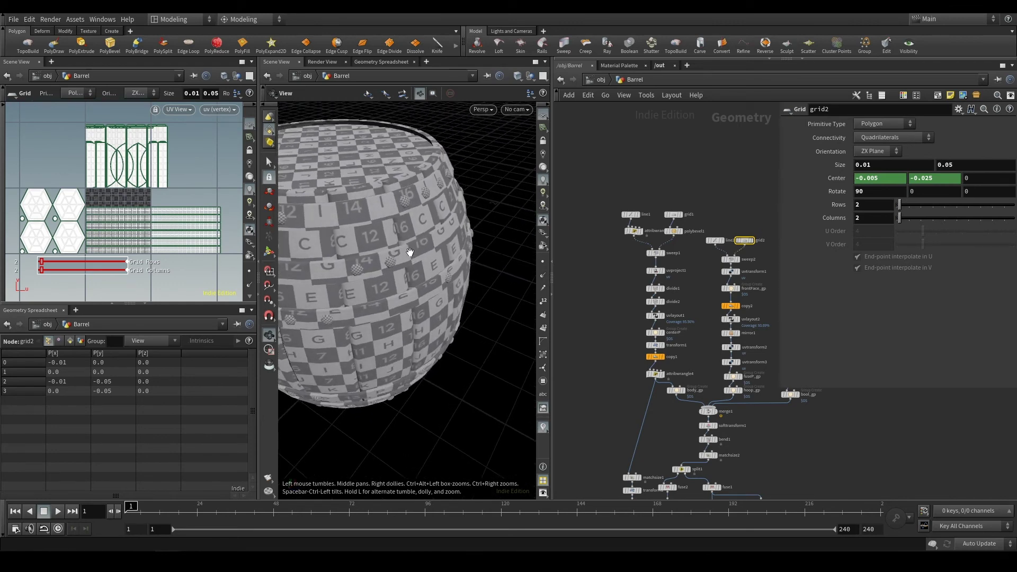
- Save the scene as Barrel_B.hiplc
key(ctrl+s)
scroll(413, 259, down, 3)
scroll(418, 265, down, 2)
scroll(426, 269, down, 2)
scroll(655, 356, up, 2)
scroll(642, 352, up, 2)
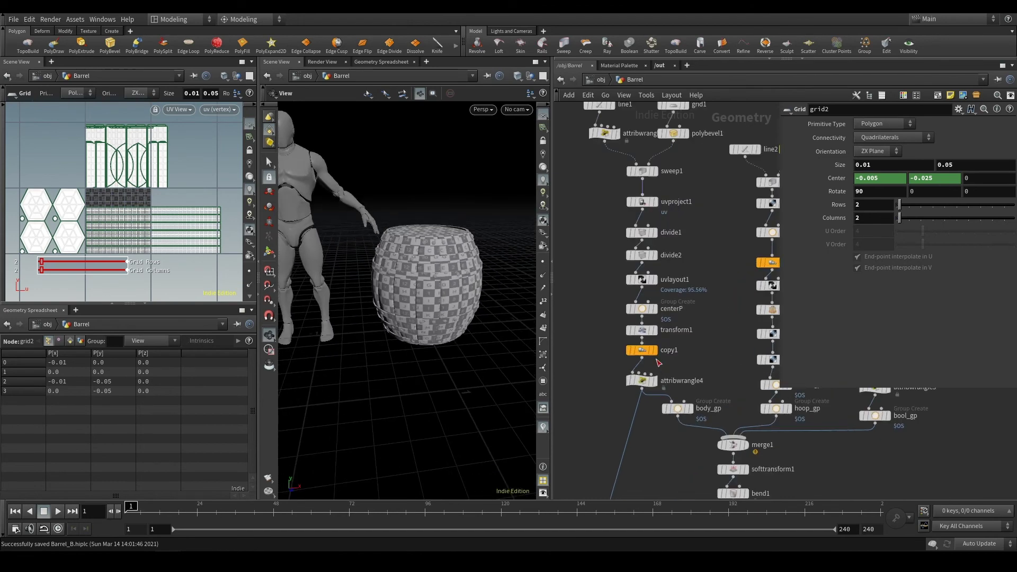
click(642, 351)
- Narrow copy1's radius to 0.308 and set softtransform1's Z offset to 0.161 for a bulge
mouse_move(912, 294)
mouse_down()
mouse_move(894, 295)
mouse_move(906, 294)
mouse_up()
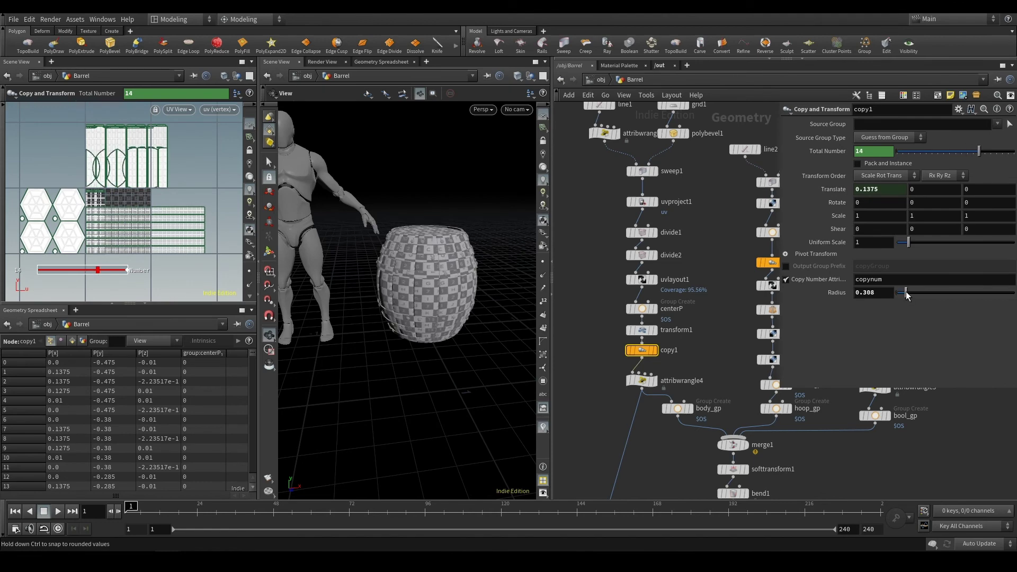
middle_drag(657, 317, 603, 133)
click(678, 283)
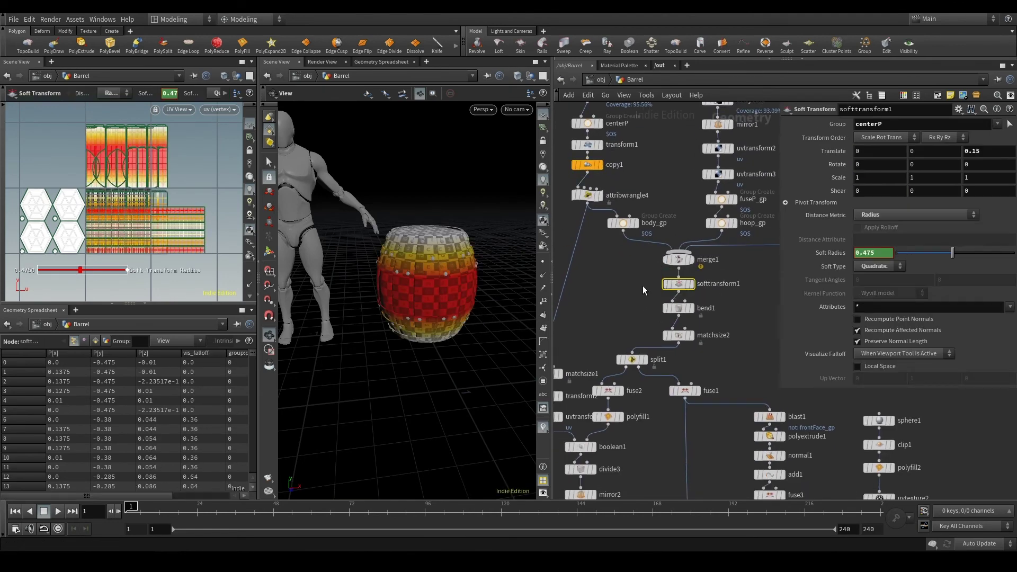
key(Return)
mouse_move(986, 152)
middle_down()
mouse_move(875, 179)
mouse_move(982, 155)
middle_up()
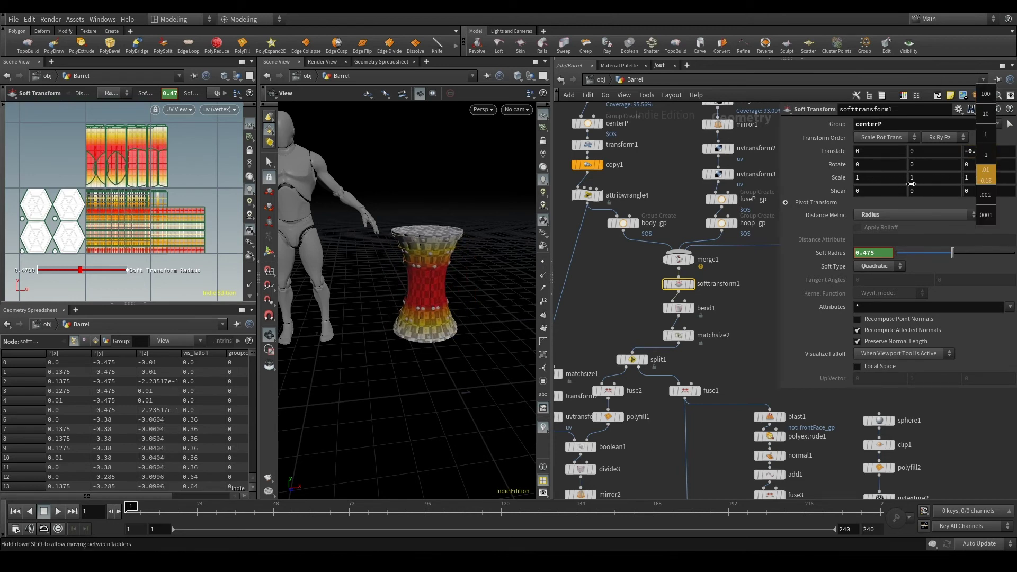
middle_drag(990, 152, 979, 157)
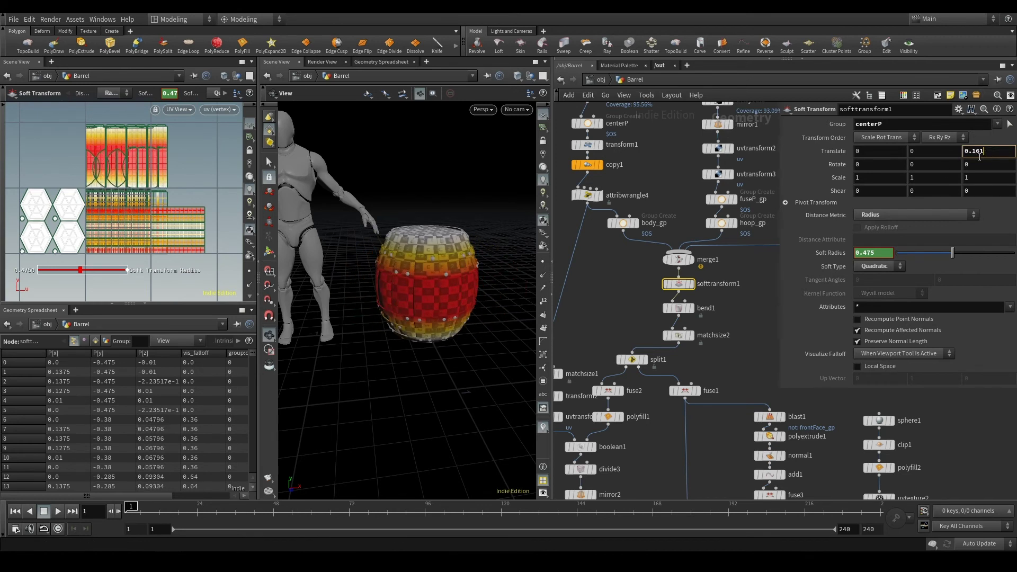
- Recentre the view, clear the selection and display uvtransform7's result
middle_drag(442, 323, 430, 333)
click(613, 300)
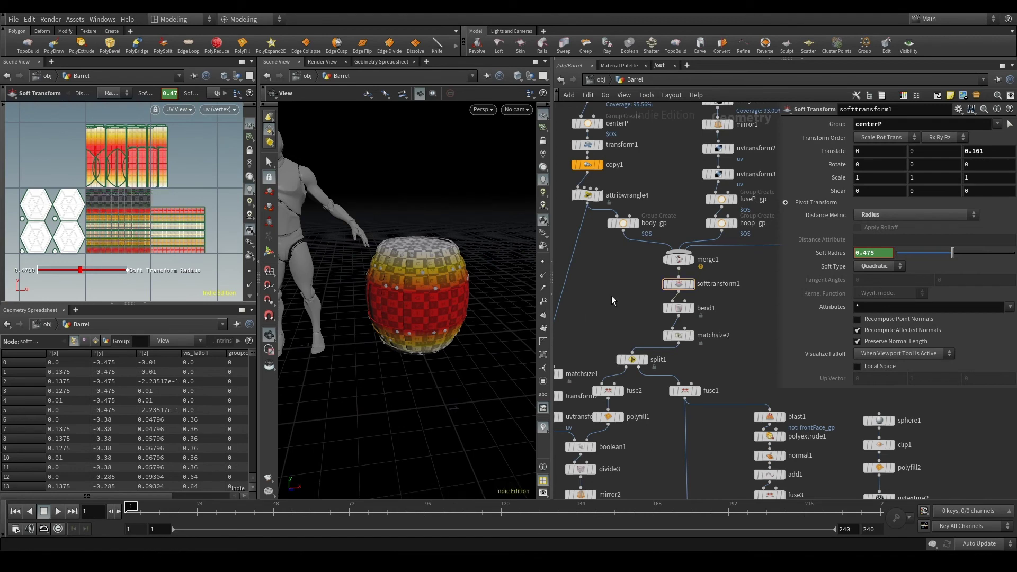
scroll(603, 328, down, 3)
scroll(615, 344, down, 3)
scroll(635, 371, down, 3)
scroll(658, 401, down, 3)
click(658, 401)
- Move the three UV nodes lower in the network
drag(619, 369, 662, 460)
drag(645, 367, 653, 446)
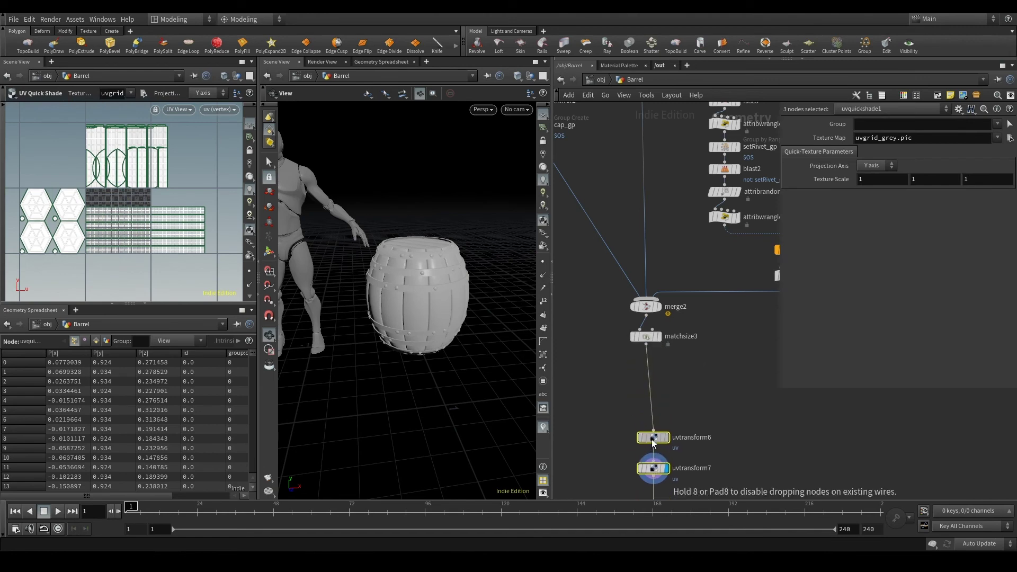
click(611, 395)
scroll(659, 344, up, 3)
scroll(656, 339, up, 2)
- Test a rivet count of 2 on setRivet_gp
click(652, 334)
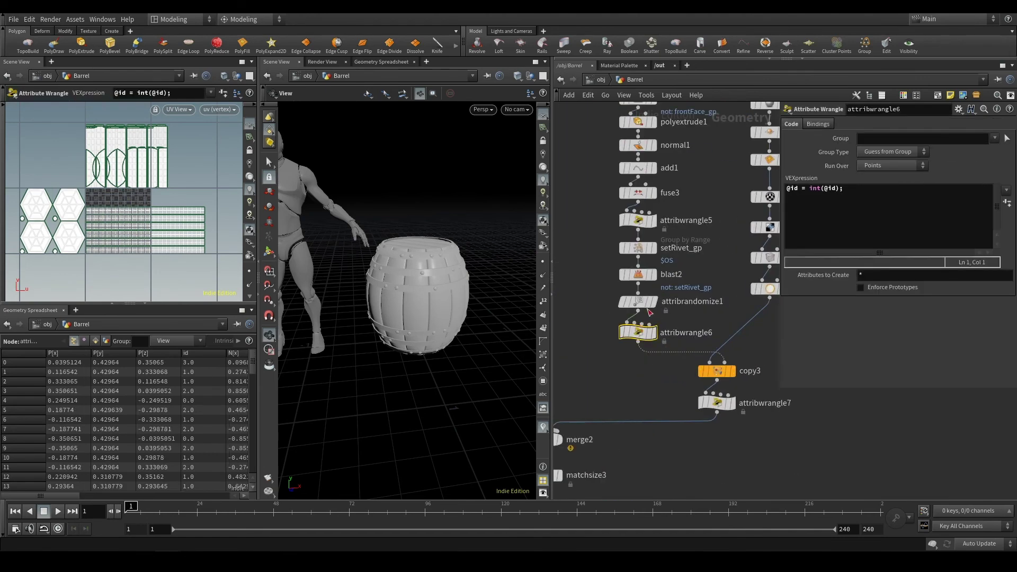
click(637, 248)
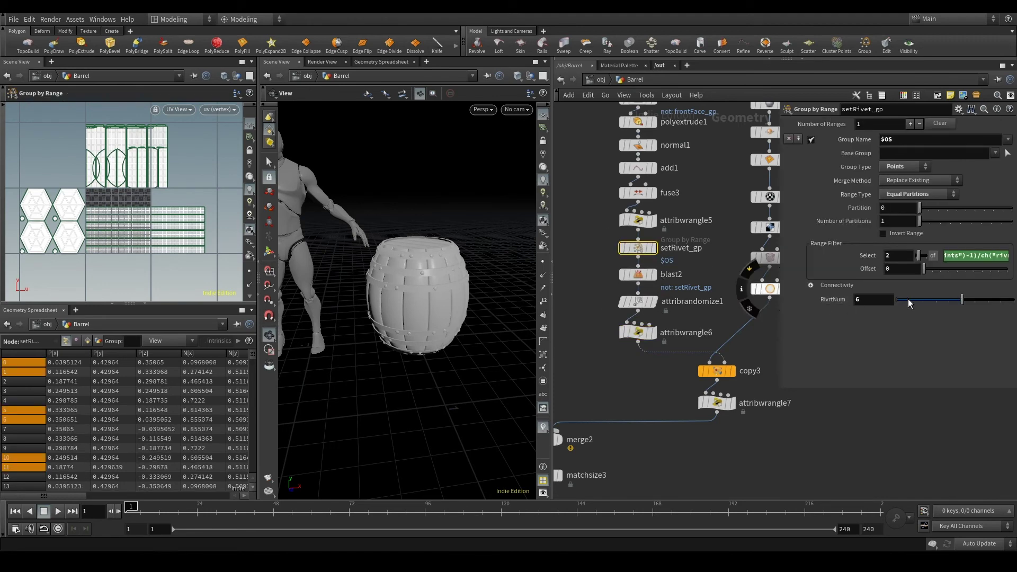
drag(432, 308, 423, 297)
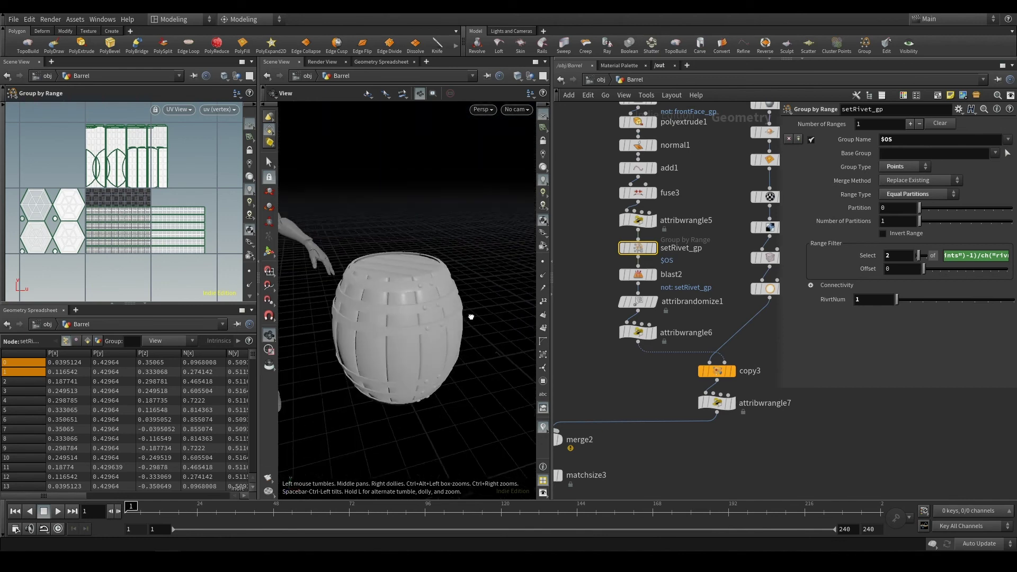
click(883, 300)
text(2)
key(Return)
- Return setRivet_gp's RivetNum to 1 and save Barrel_B.hiplc
scroll(882, 299, up, 1)
scroll(883, 299, up, 1)
scroll(883, 299, up, 1)
scroll(883, 299, up, 1)
scroll(883, 298, up, 1)
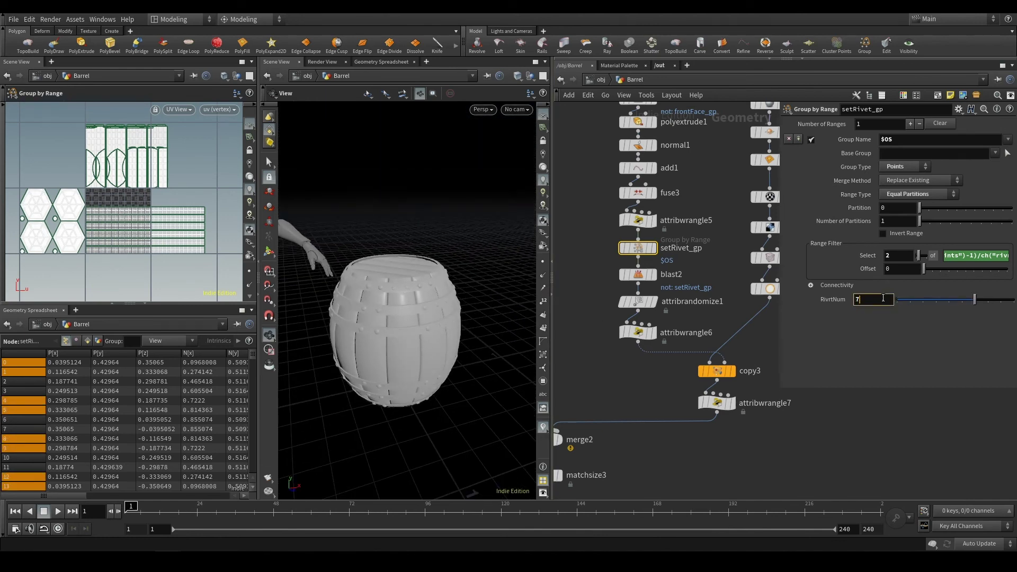
mouse_move(525, 344)
mouse_down()
mouse_move(444, 346)
mouse_move(423, 360)
mouse_move(450, 341)
mouse_up()
scroll(883, 299, down, 6)
key(ctrl+s)
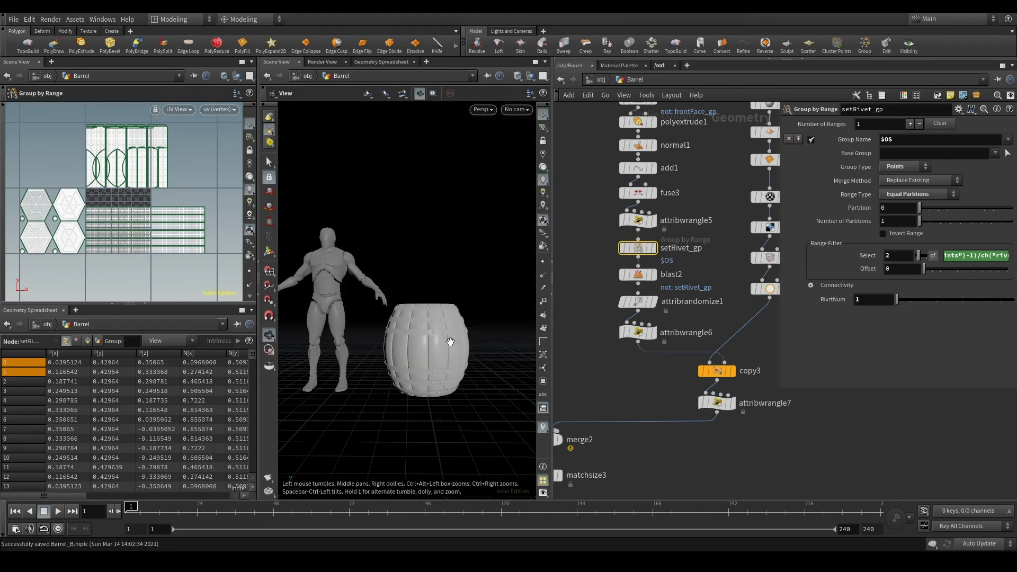
scroll(623, 383, down, 1)
scroll(622, 383, down, 2)
scroll(634, 379, down, 2)
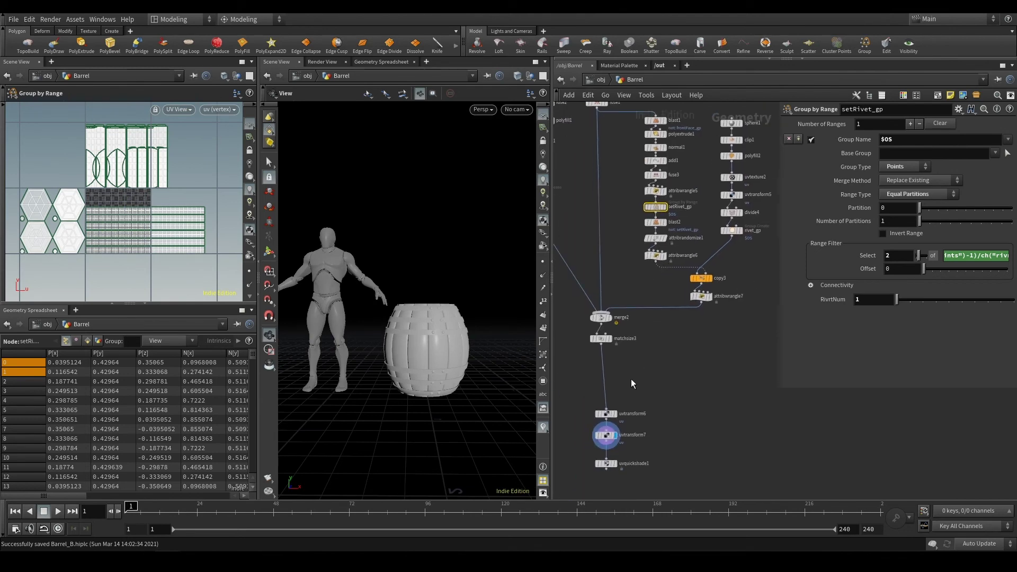
- Try softtransform1 vertical offsets of 0.07 and then 0.1
middle_drag(635, 299, 627, 275)
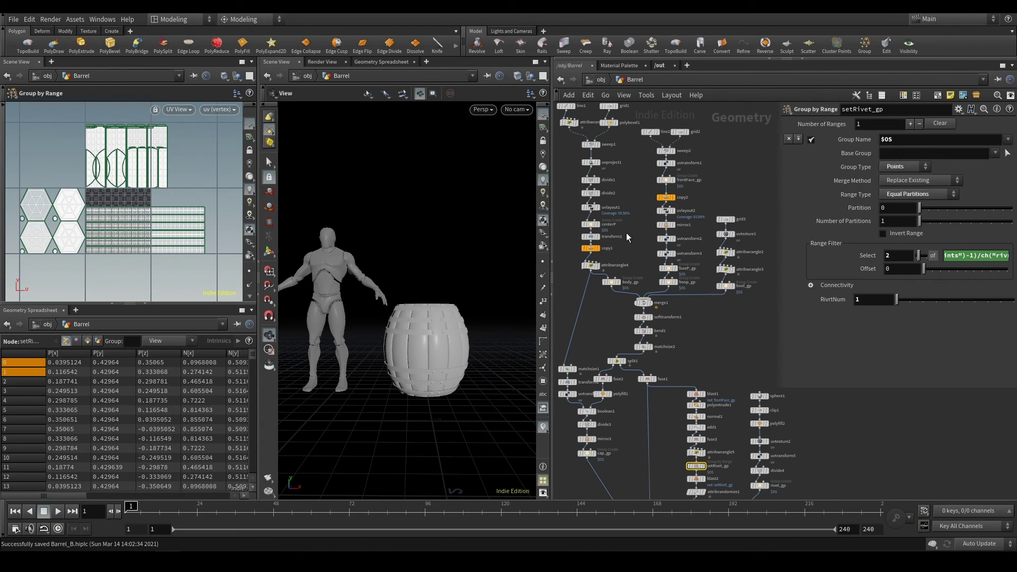
middle_drag(626, 233, 631, 317)
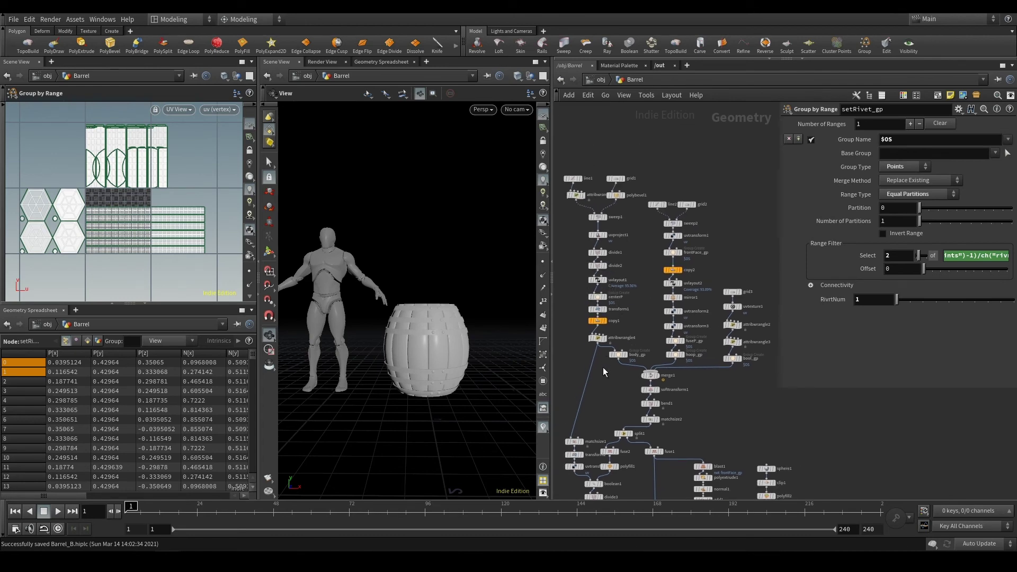
middle_drag(589, 302, 586, 182)
scroll(647, 272, up, 4)
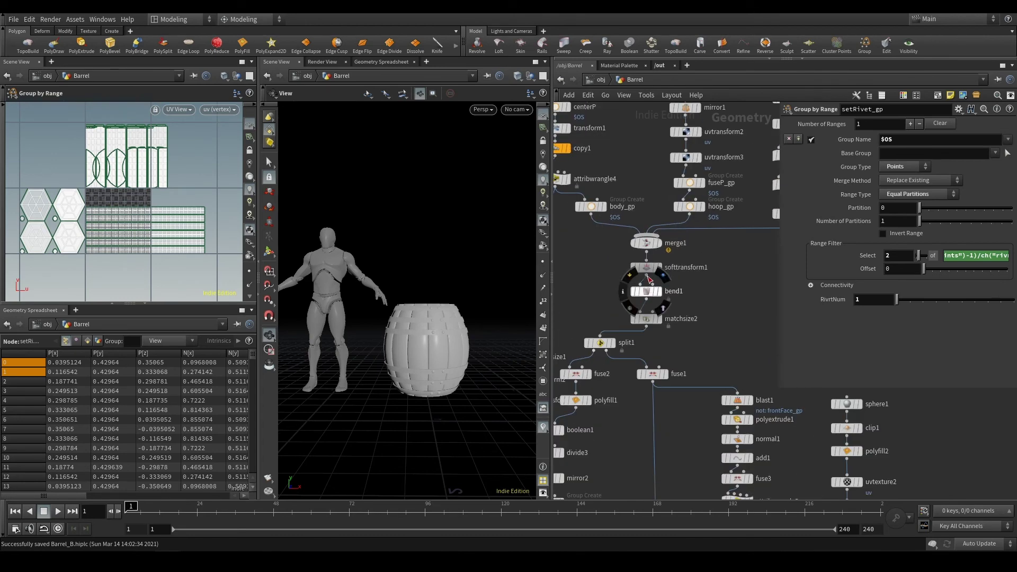
click(647, 268)
double_click(986, 149)
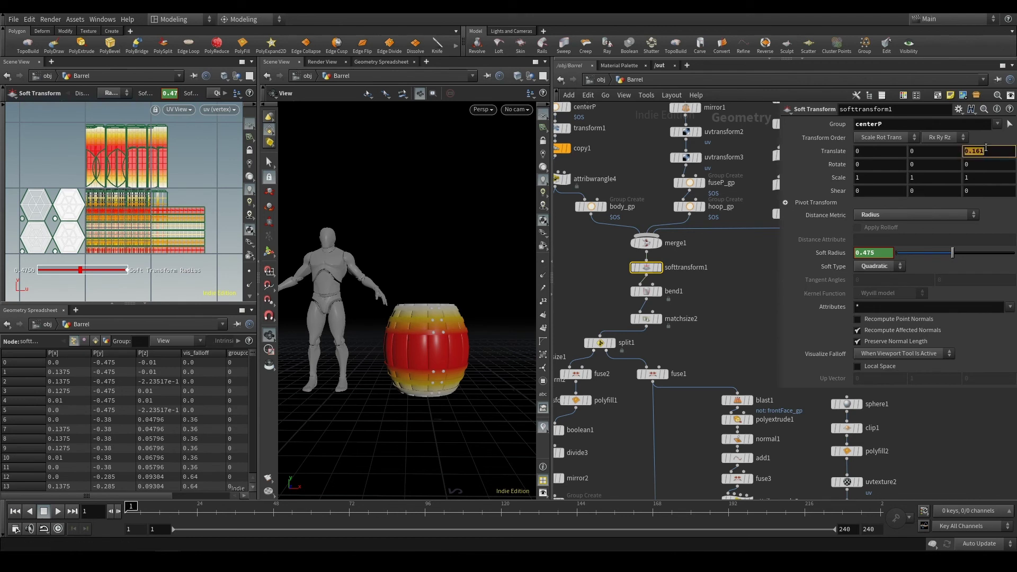
key(Return)
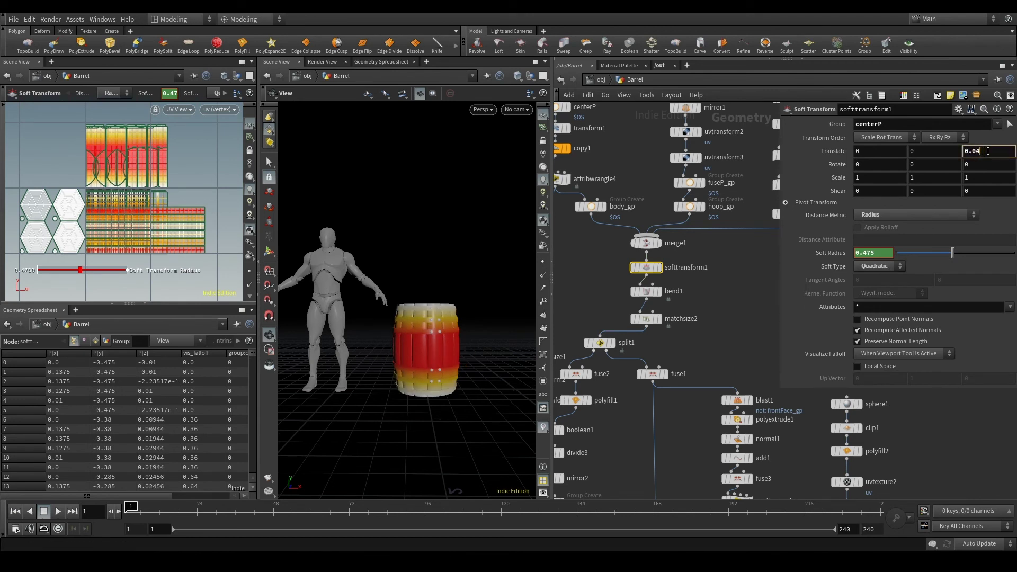
text(7)
key(Return)
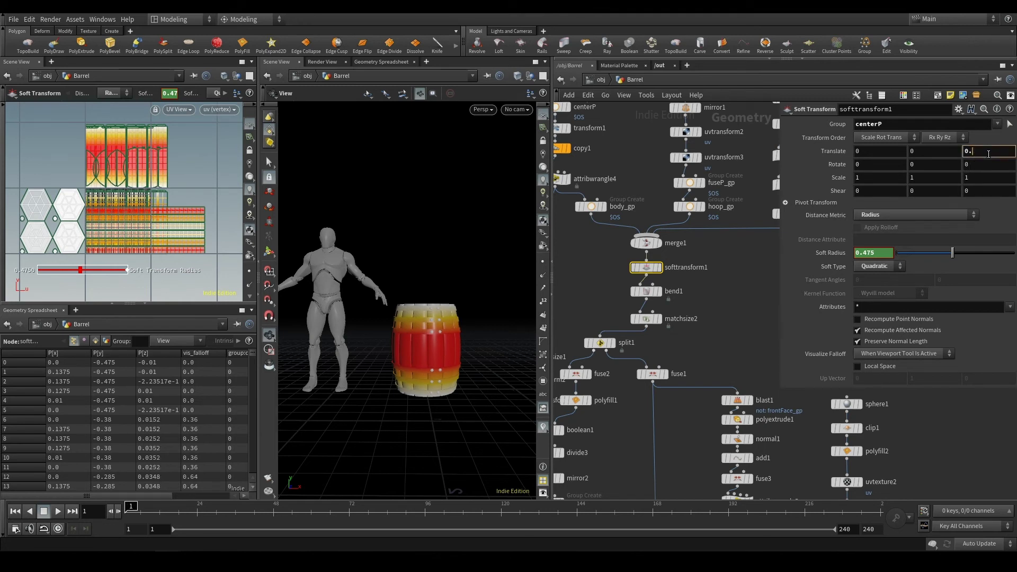
text(1)
key(Return)
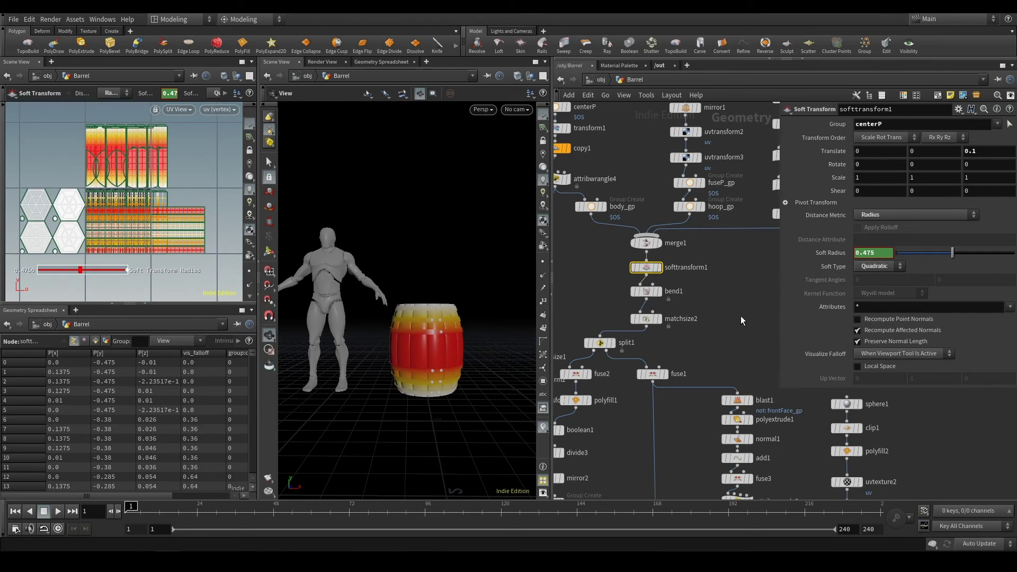
- Inspect matchsize3 and orbit to view the barrel's top
scroll(638, 428, down, 3)
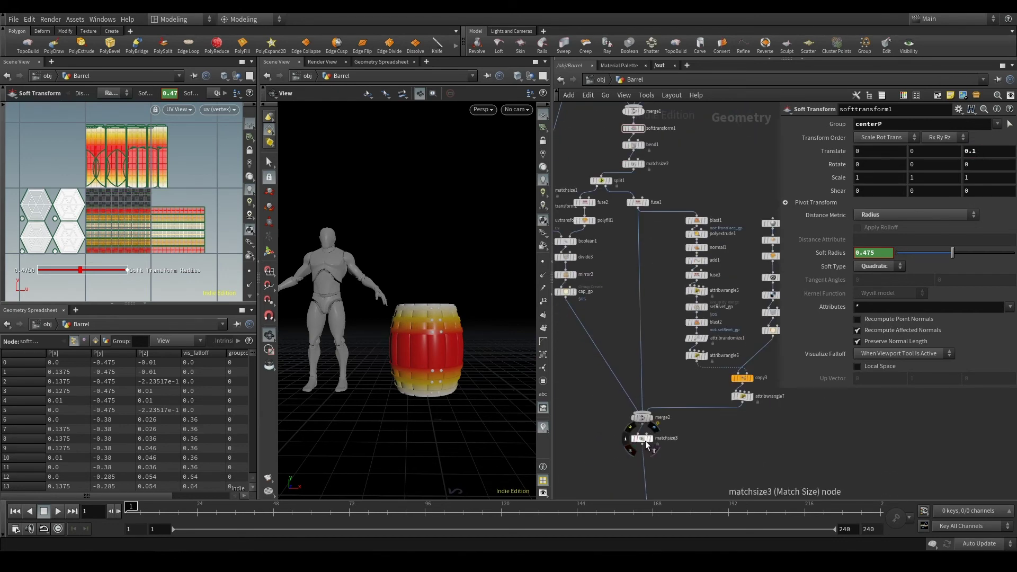
click(641, 439)
middle_drag(614, 477, 614, 300)
scroll(426, 382, up, 2)
drag(426, 383, 430, 367)
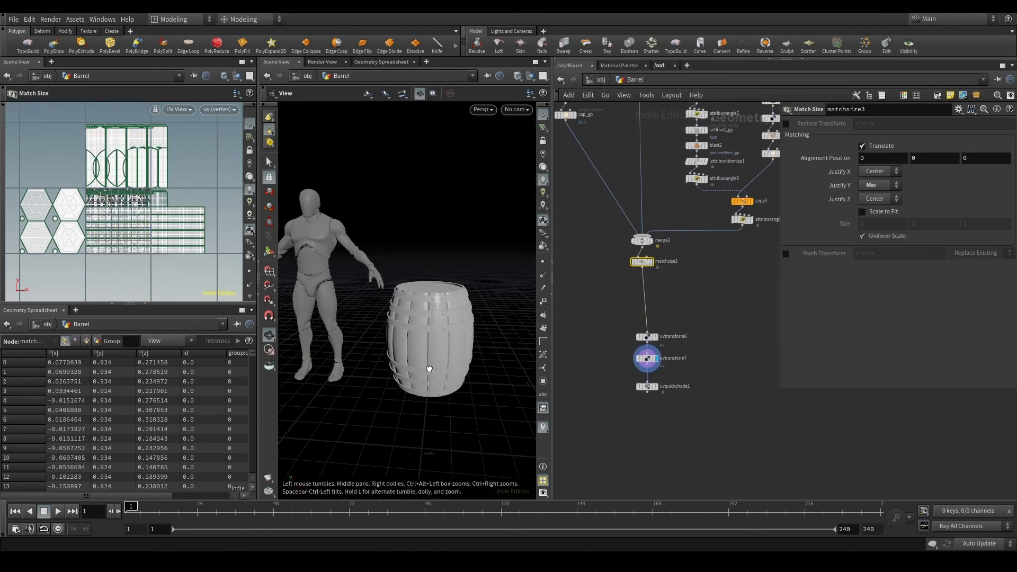
middle_drag(620, 243, 636, 386)
middle_drag(619, 159, 633, 238)
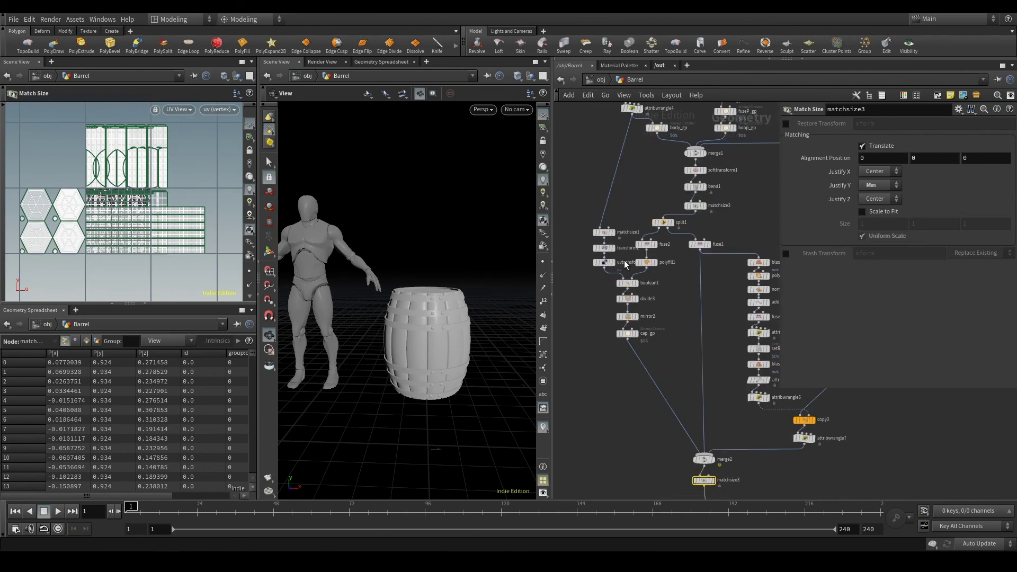
middle_drag(609, 138, 622, 217)
- Set copy1's radius to 0.27, then 0.3, giving 14 staves
click(620, 169)
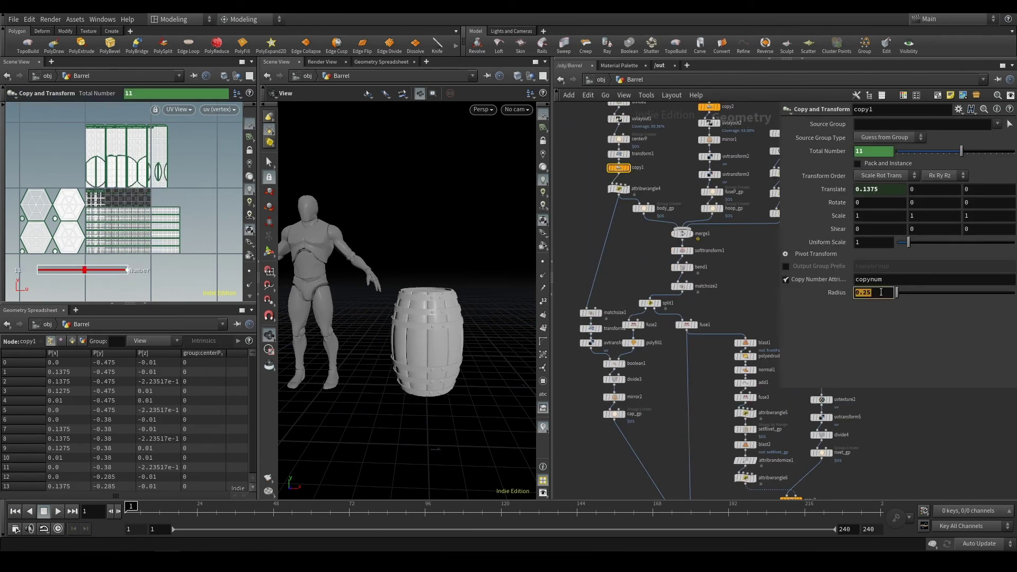
text(0.27)
key(Return)
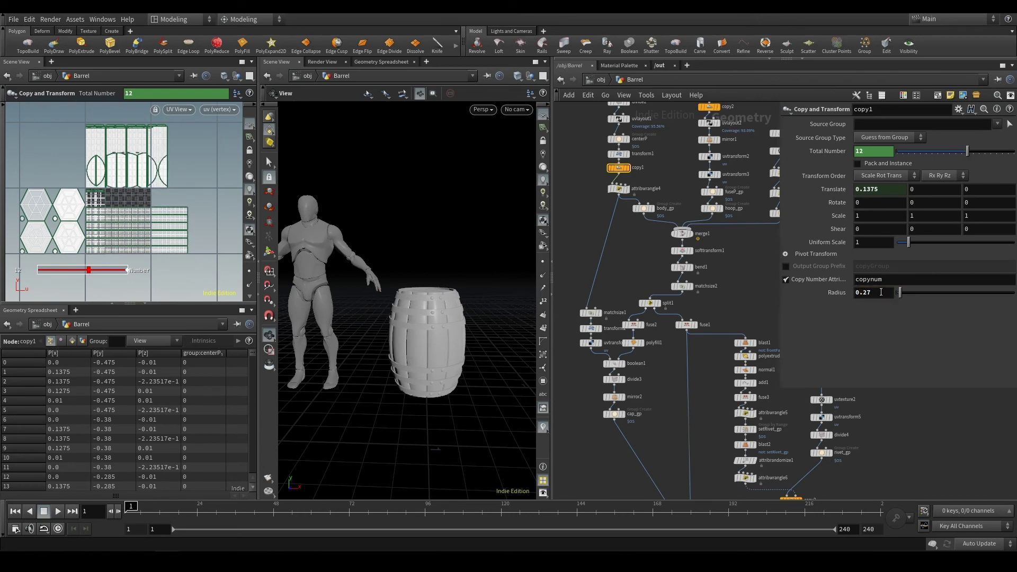
text(3)
key(Return)
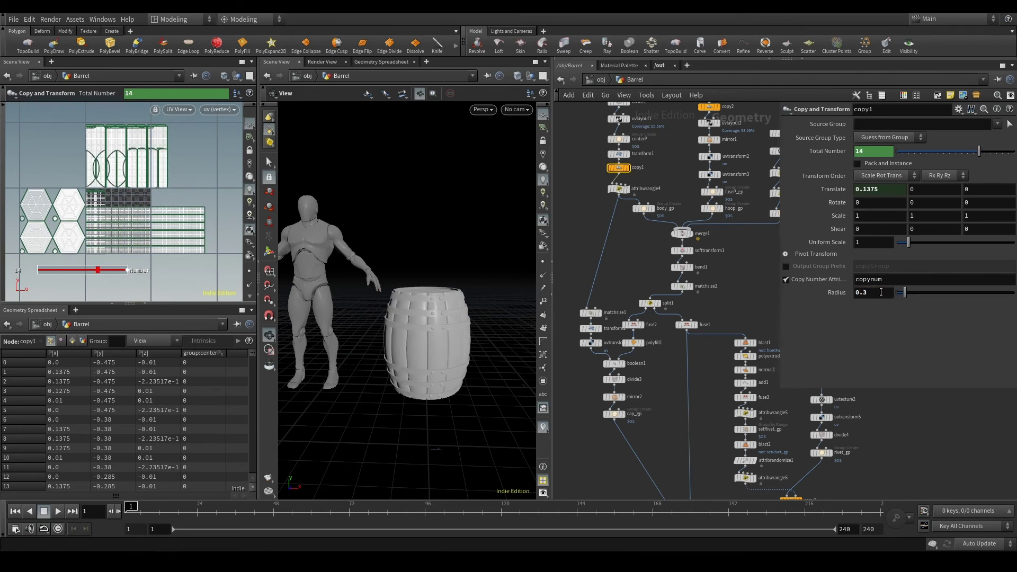
- Check the wider barrel and pan the network down to merge2
mouse_move(431, 328)
mouse_down()
mouse_move(431, 409)
mouse_move(431, 350)
mouse_up()
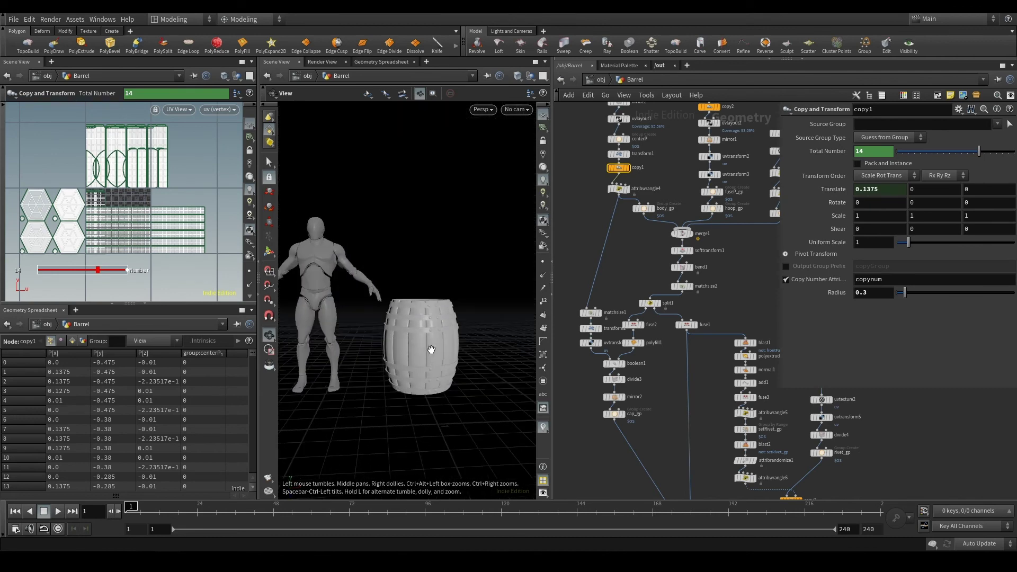
middle_drag(636, 493, 647, 304)
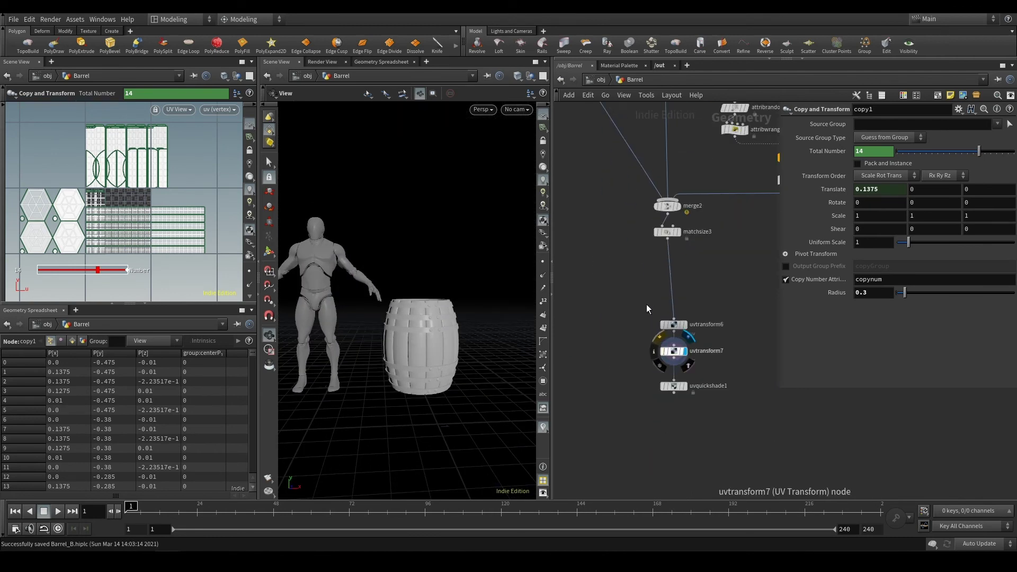
scroll(619, 302, up, 2)
key(Tab)
- Insert a Normal node, normal2, between matchsize3 and uvtransform6 and display it
text(norm)
key(Return)
click(619, 302)
drag(648, 300, 673, 293)
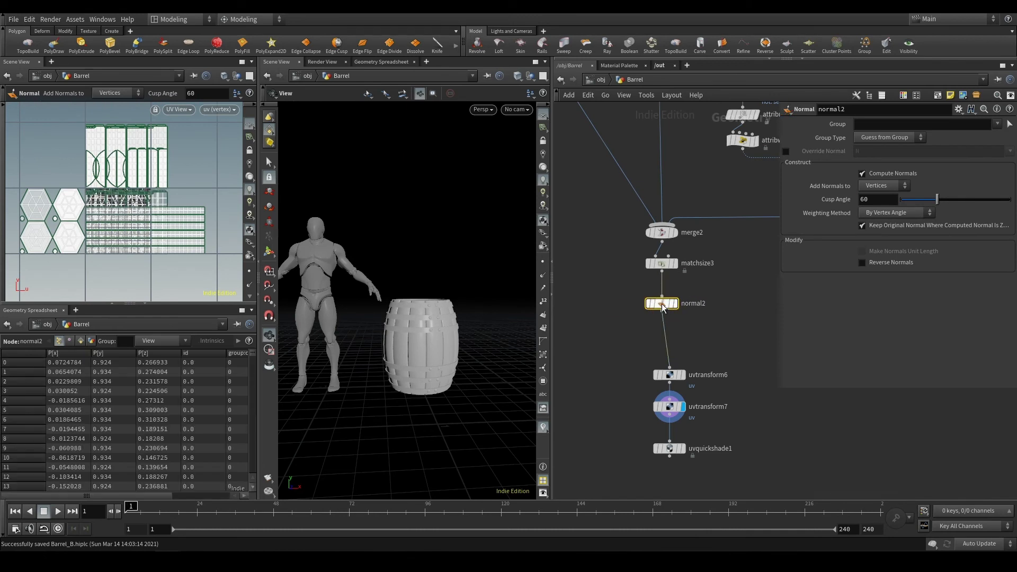
scroll(674, 293, up, 2)
click(672, 292)
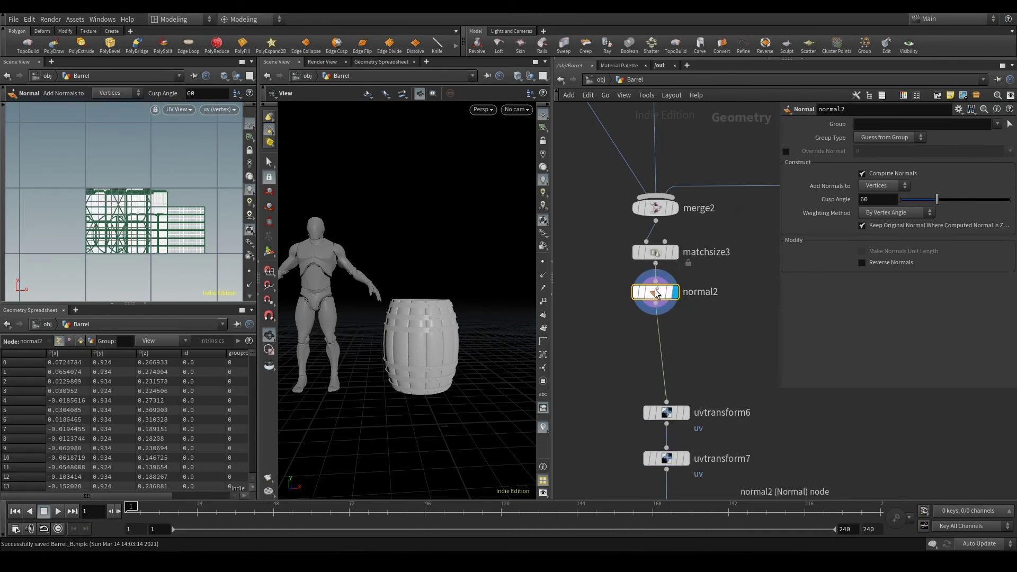
- Weight normal2 by face area with a 62.6° cusp angle and inspect the shading
click(895, 212)
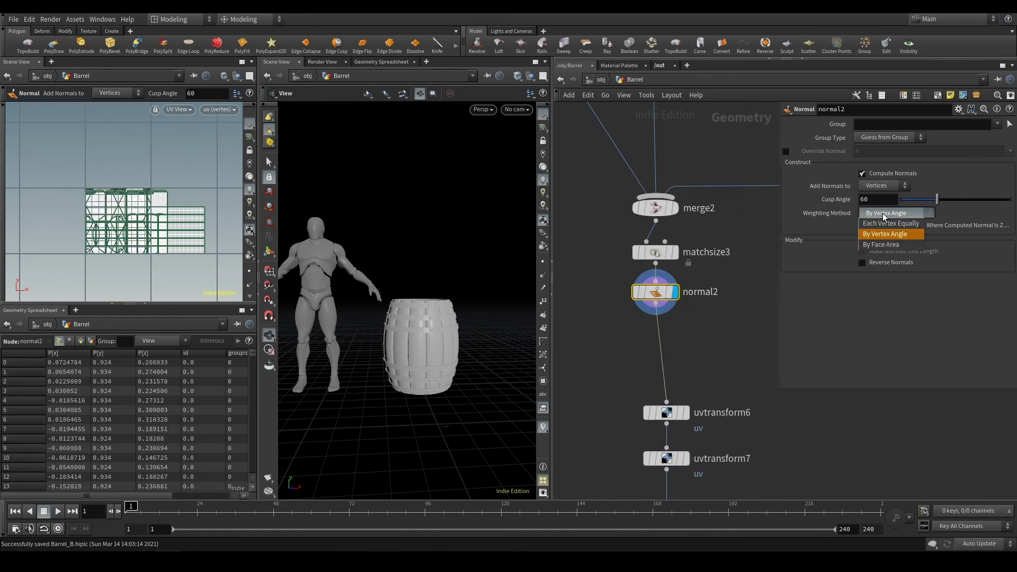
click(884, 246)
scroll(448, 341, up, 3)
drag(448, 342, 450, 370)
mouse_move(937, 199)
mouse_down()
mouse_move(877, 199)
mouse_move(985, 210)
mouse_move(941, 214)
mouse_up()
mouse_move(518, 274)
mouse_down()
mouse_move(508, 318)
mouse_move(503, 249)
mouse_move(459, 286)
mouse_move(455, 262)
mouse_move(439, 286)
mouse_move(456, 294)
mouse_move(432, 310)
mouse_move(495, 352)
mouse_up()
middle_drag(648, 356, 650, 290)
key(Tab)
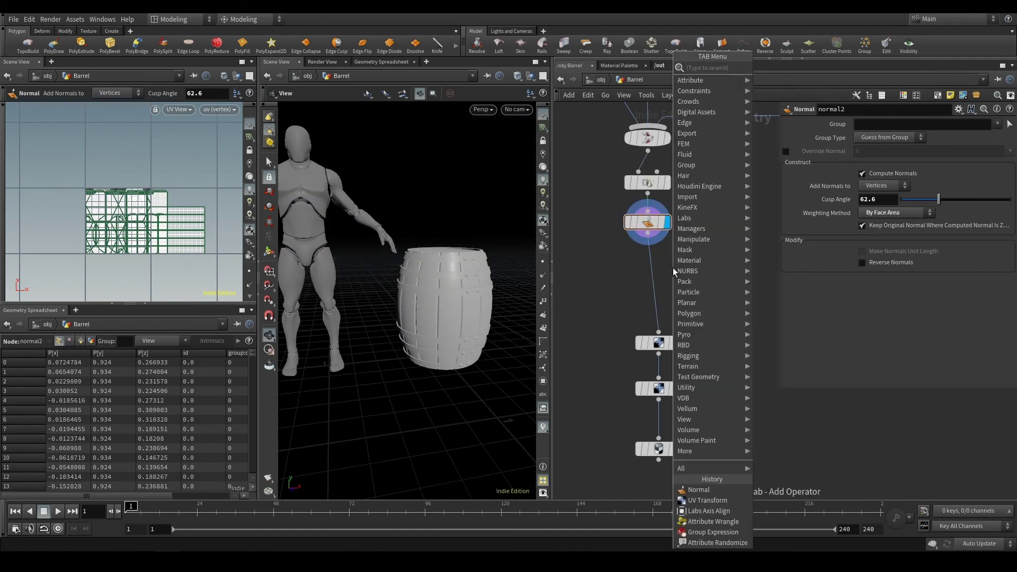
- Add attribdelete1 below normal2 and make it the displayed node
text(attrde)
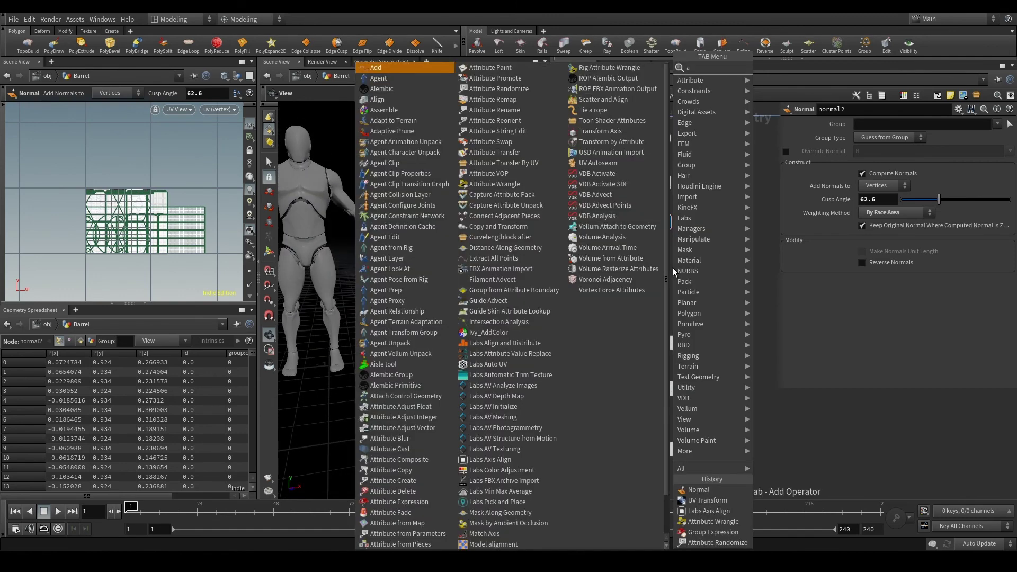
key(Return)
click(649, 265)
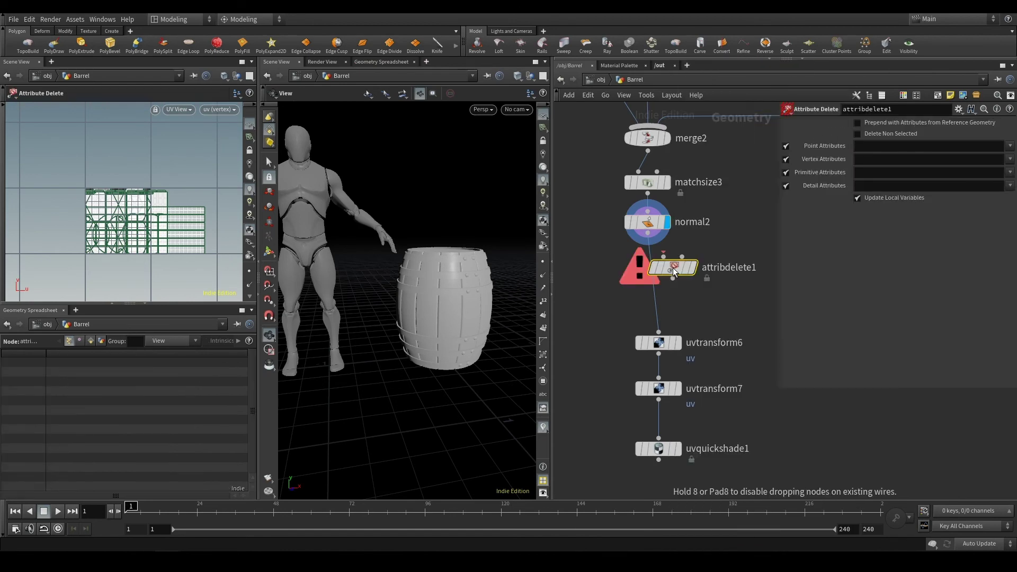
click(666, 268)
drag(657, 267, 663, 260)
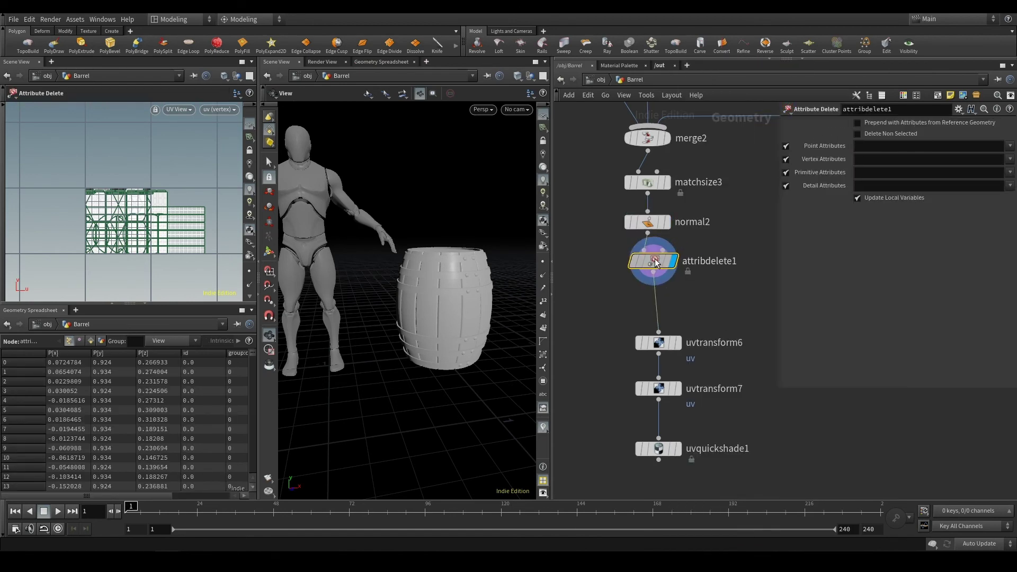
- Delete the point id attribute and all primitive and detail attributes using *
click(1010, 146)
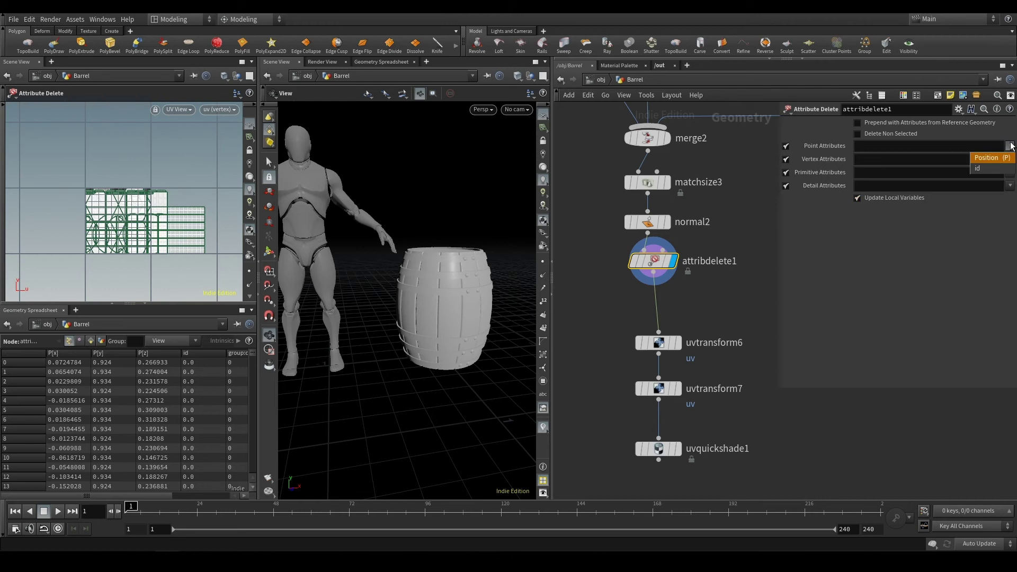
click(979, 168)
click(1009, 159)
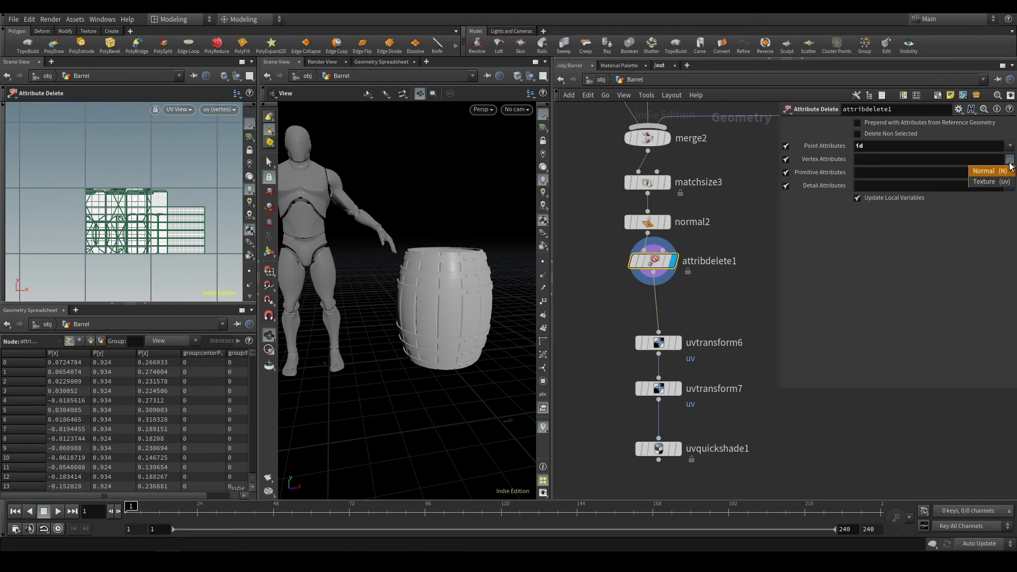
click(1010, 172)
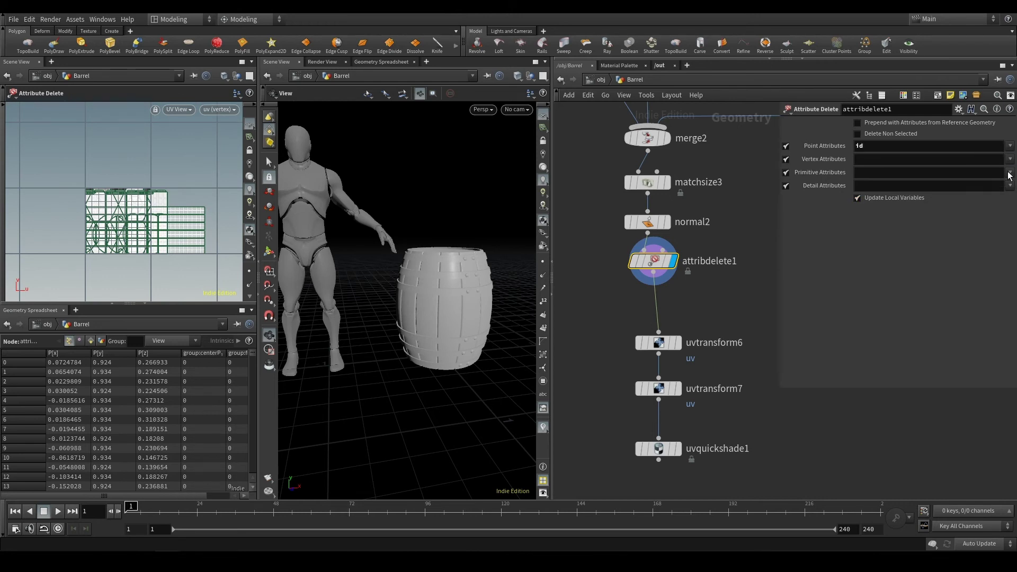
click(981, 175)
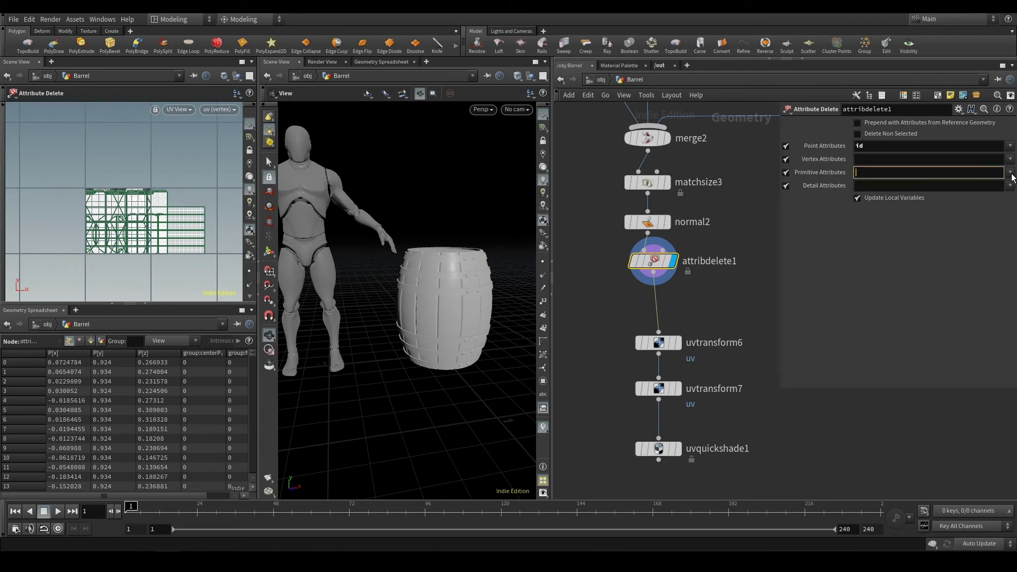
click(990, 173)
text(*)
click(975, 187)
click(1009, 188)
text(*)
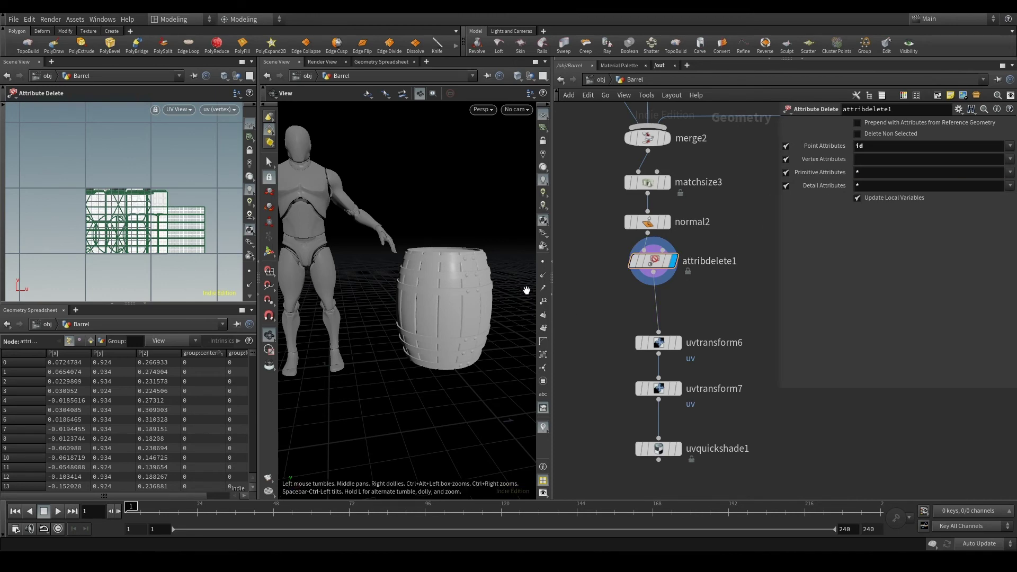
key(Tab)
- Add groupdelete1 after attribdelete1 and make it the displayed node
text(group)
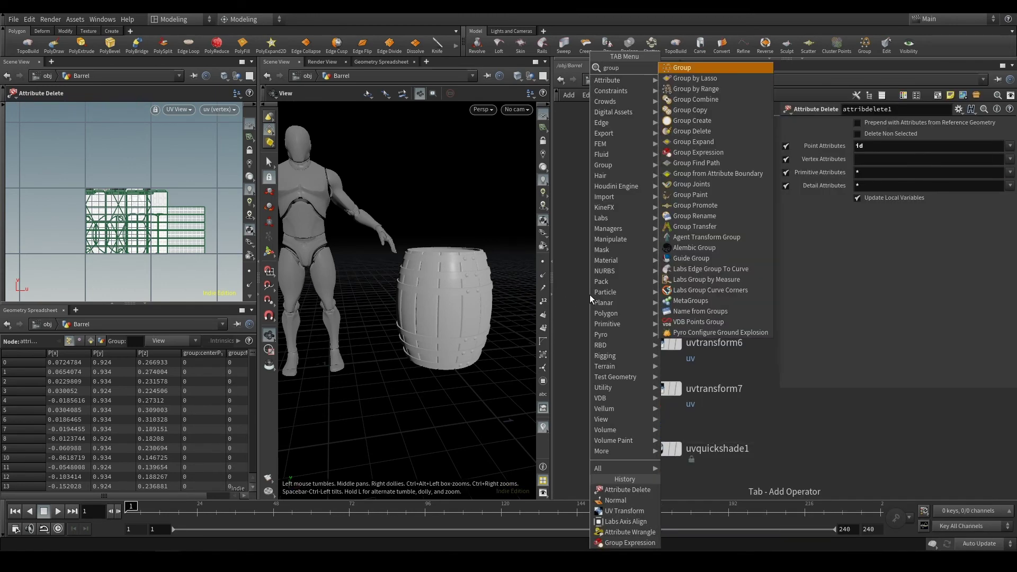
text(de)
key(Return)
click(654, 306)
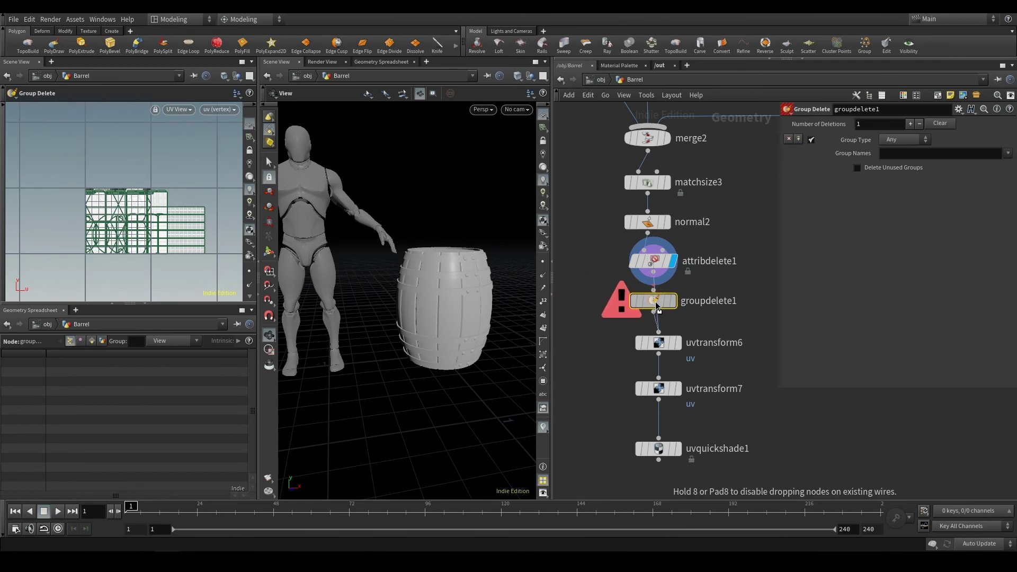
click(673, 313)
drag(669, 306, 669, 293)
- Pick body_gp, cap_gp, hoop_gp and rivet_gp as groupdelete1's group names
click(1005, 153)
click(985, 165)
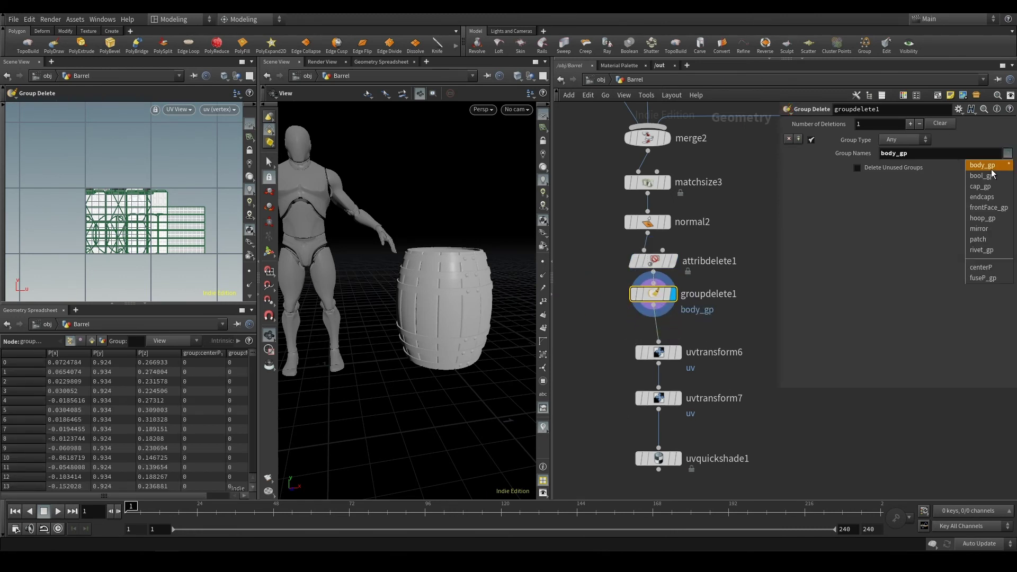
click(981, 187)
click(1008, 154)
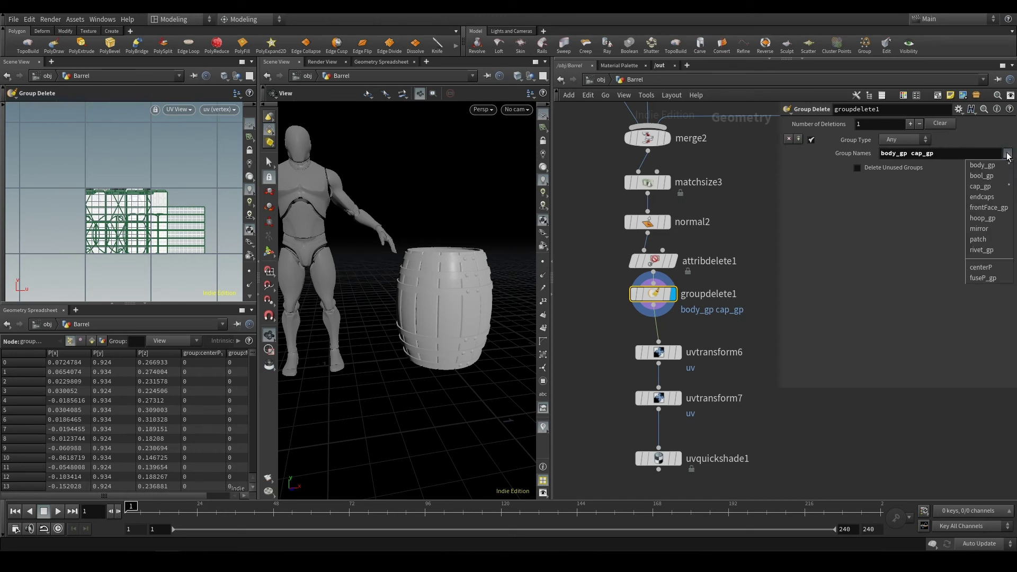
click(986, 218)
click(1009, 154)
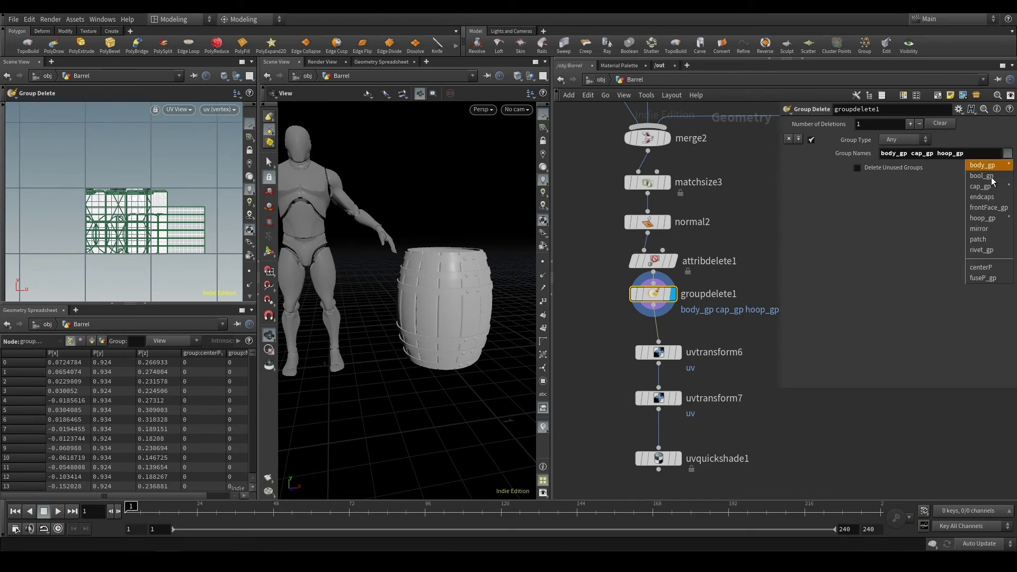
click(984, 250)
- Change the group pattern to '* ^body_gp ^cap_gp ^hoop_gp ^rivet_gp' and check the remaining attributes
click(928, 153)
click(893, 154)
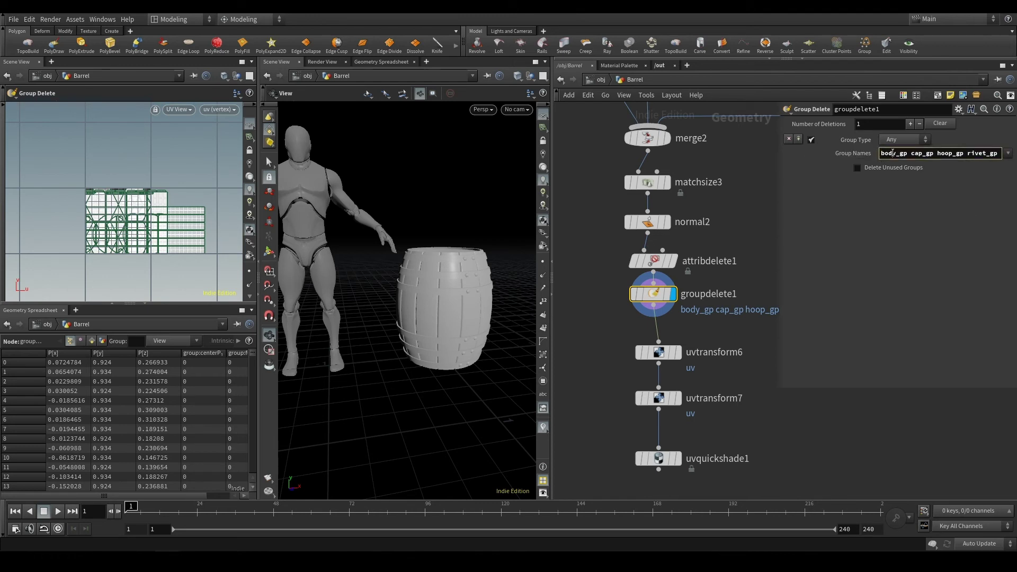
text(* )
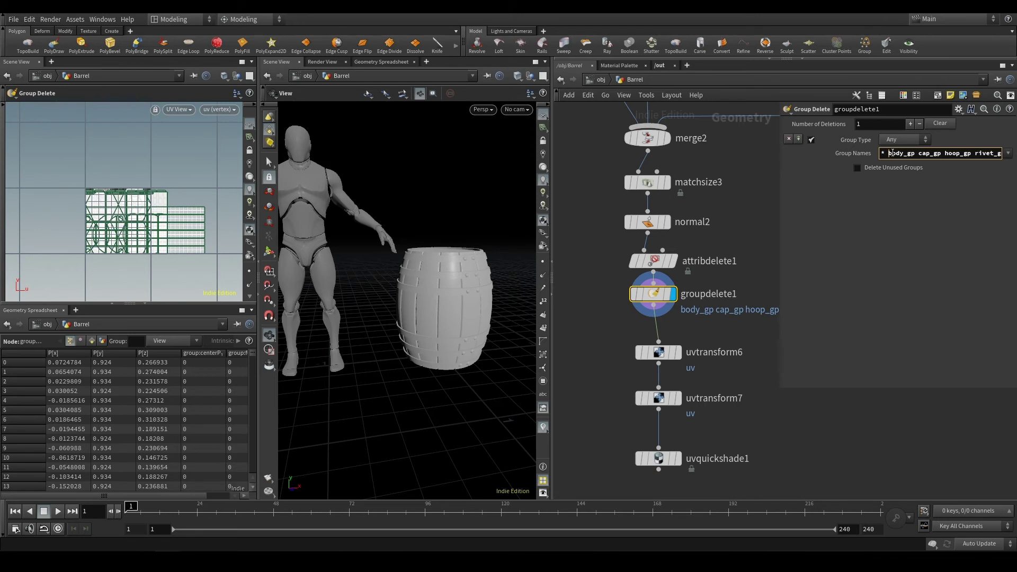
text(^)
key(Right)
key(Right)
key(Right)
text(^)
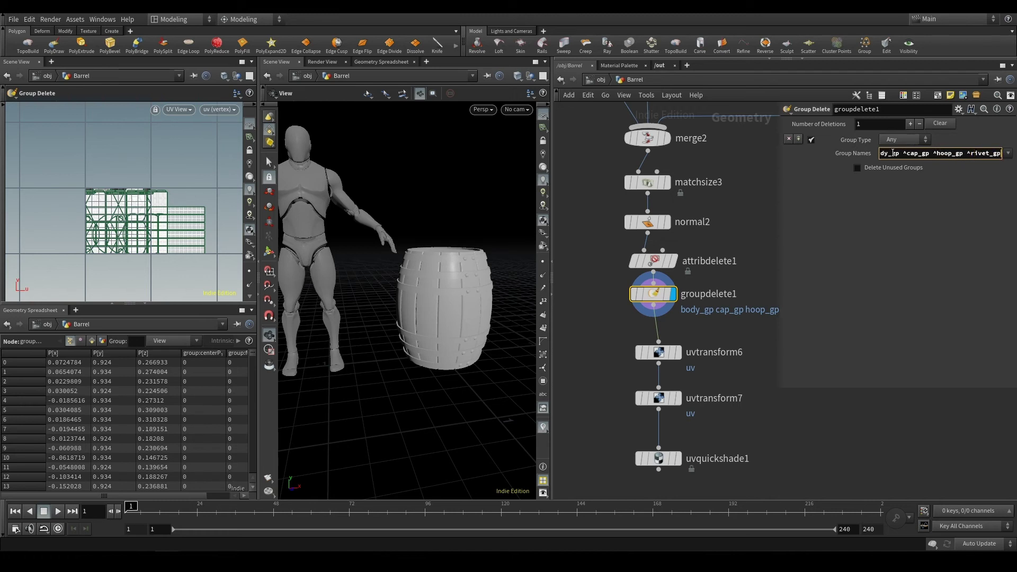
key(Return)
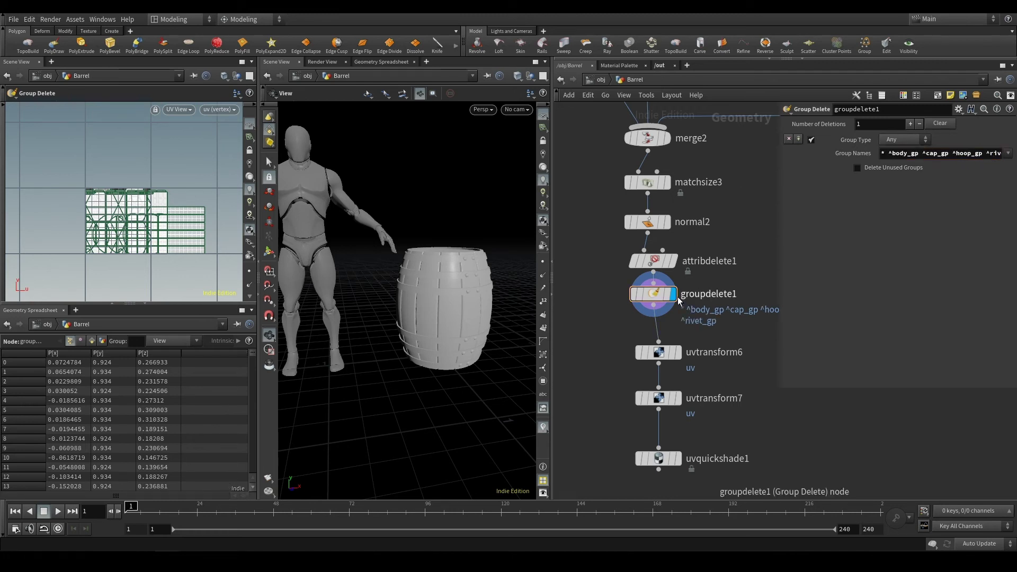
click(82, 342)
drag(97, 495, 191, 494)
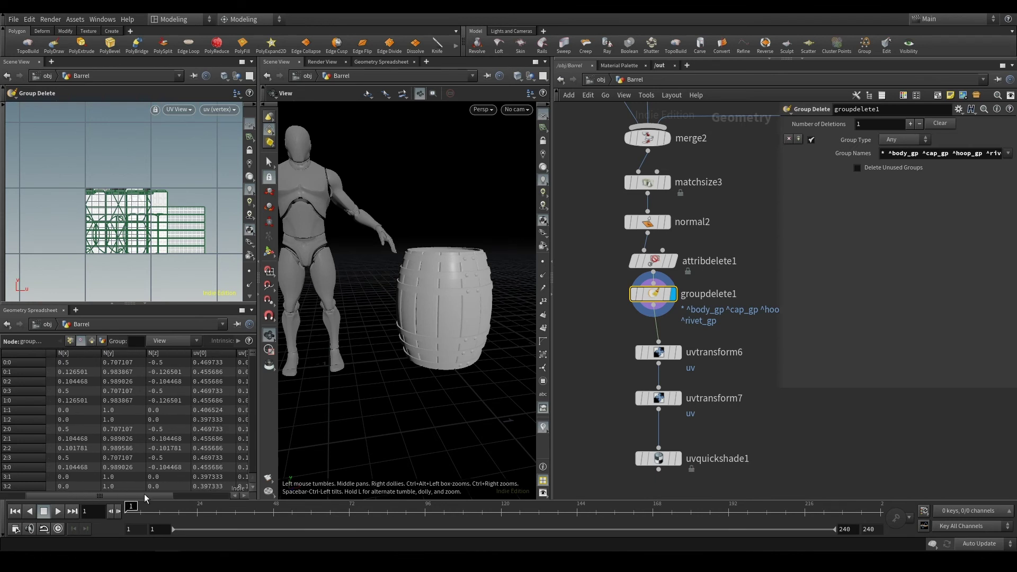
click(92, 341)
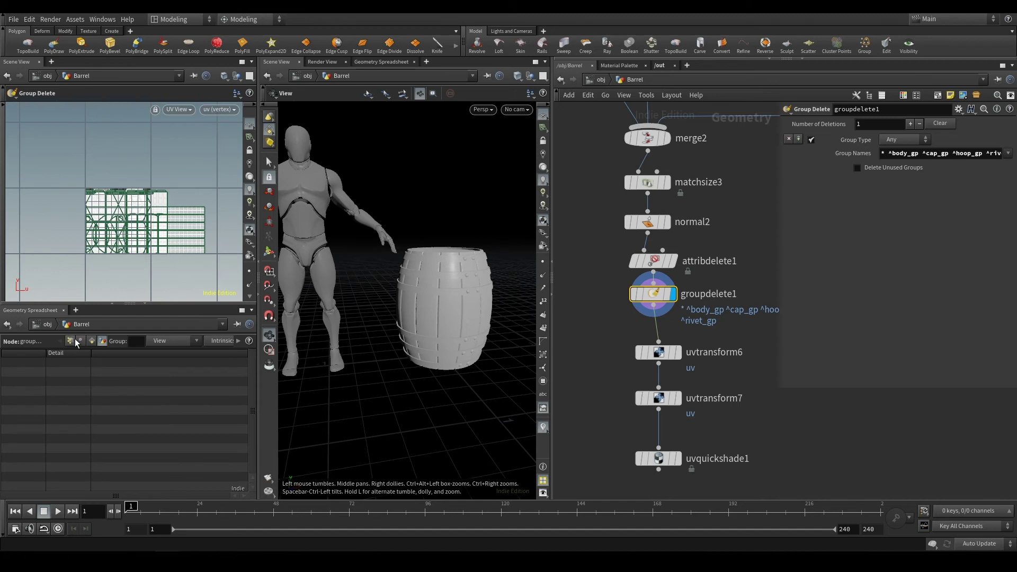
- Return the spreadsheet to point positions and colour the barrel by its remaining groups
click(70, 341)
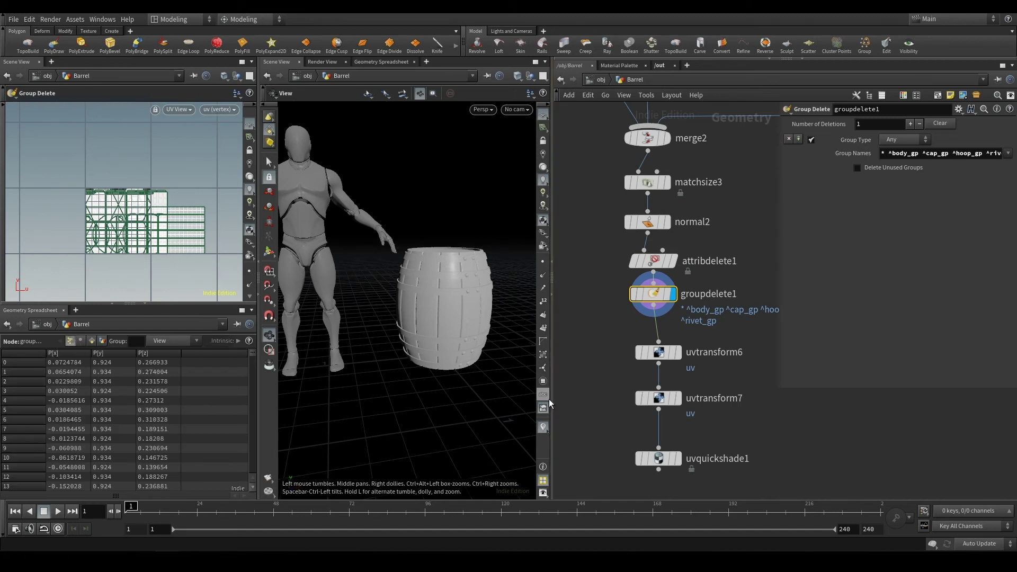
drag(231, 271, 171, 271)
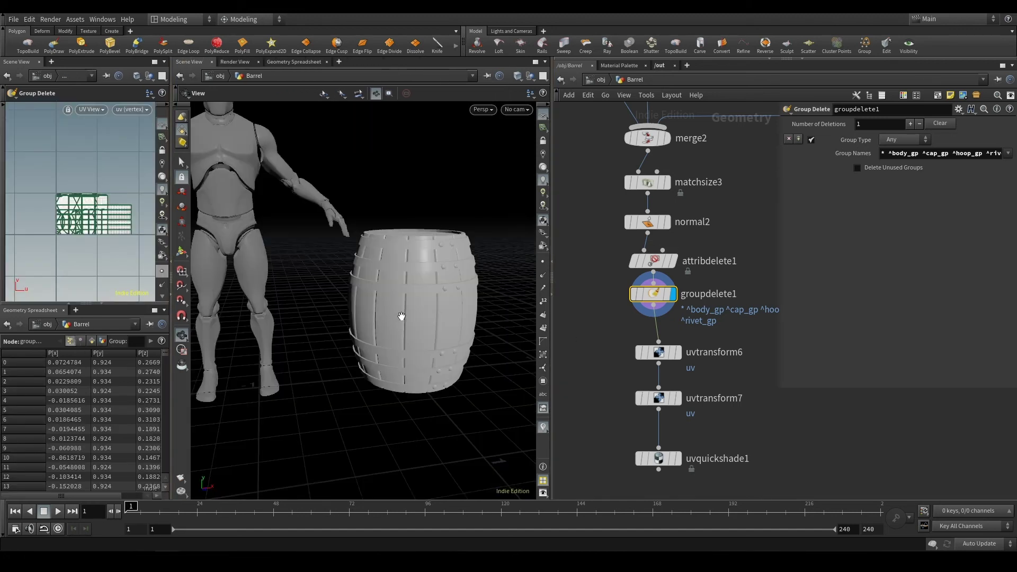
click(543, 382)
middle_drag(441, 324, 382, 347)
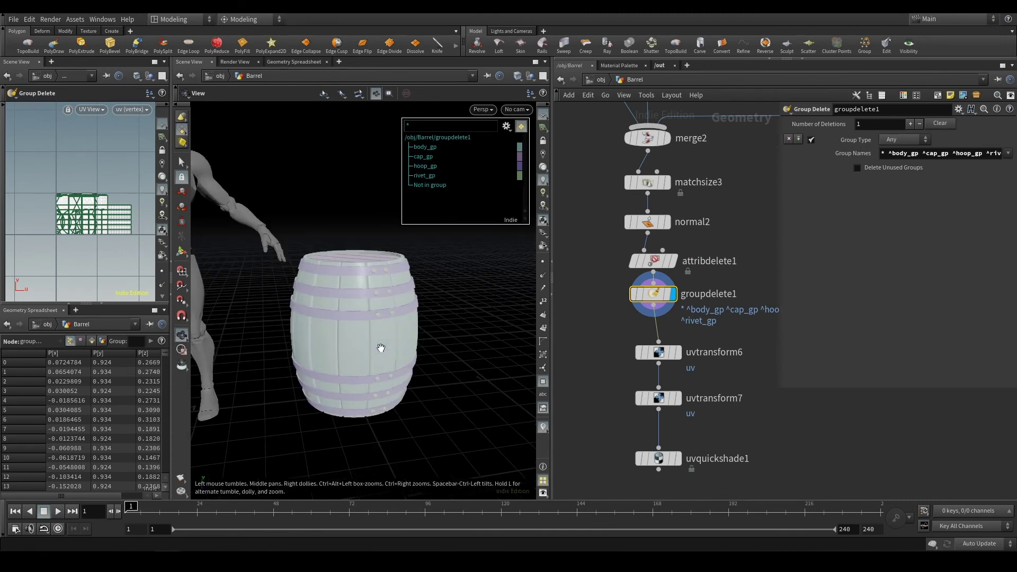
click(521, 127)
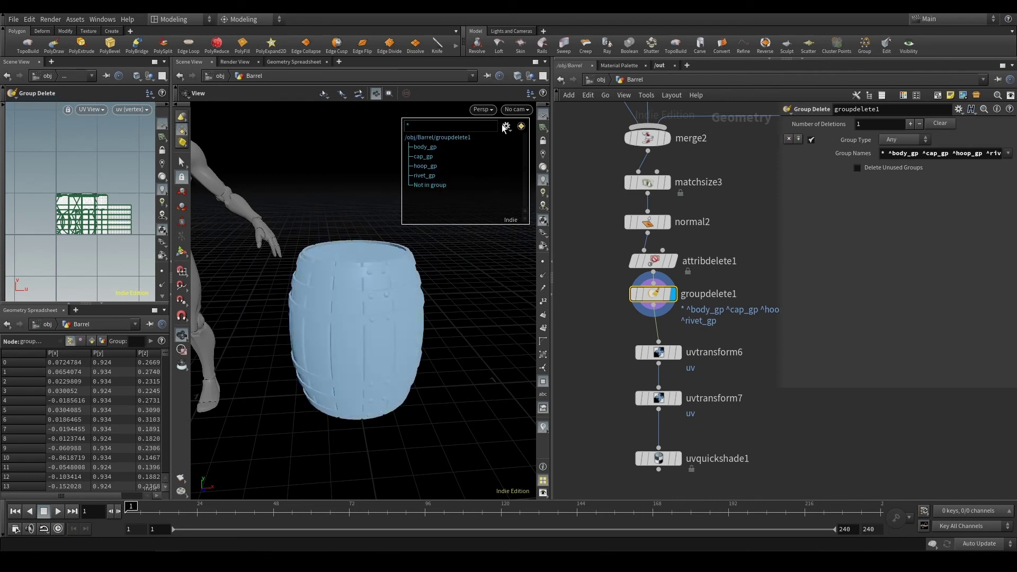
click(522, 126)
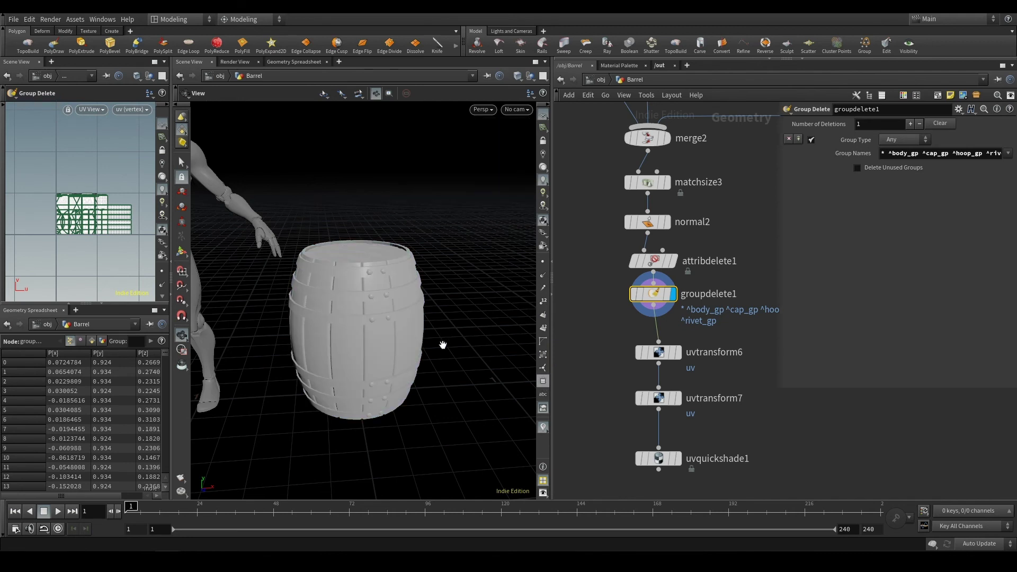
scroll(620, 357, down, 2)
- Show the uvquickshade1 checker preview on the barrel and save Barrel_B.hiplc
click(655, 381)
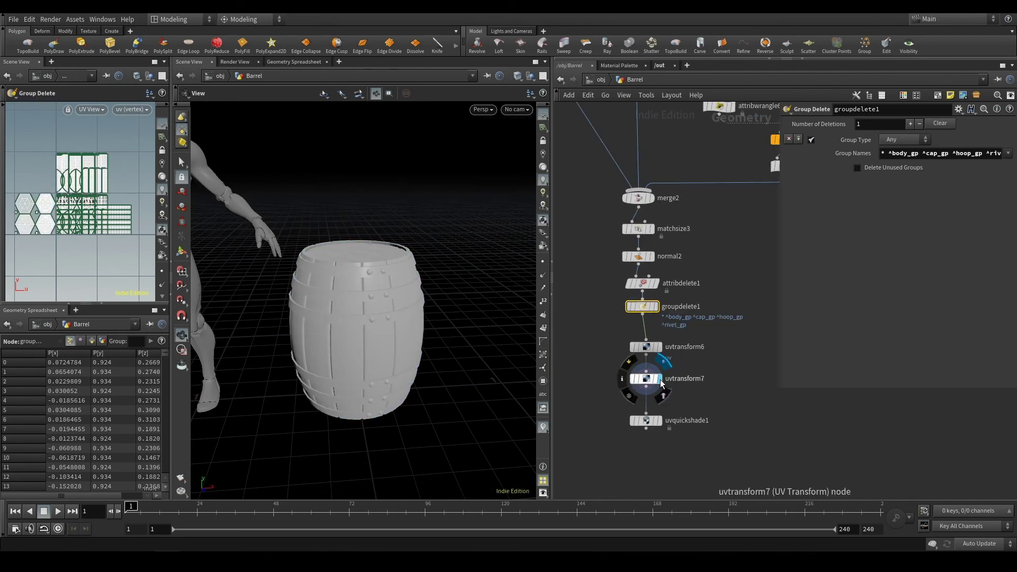
click(650, 426)
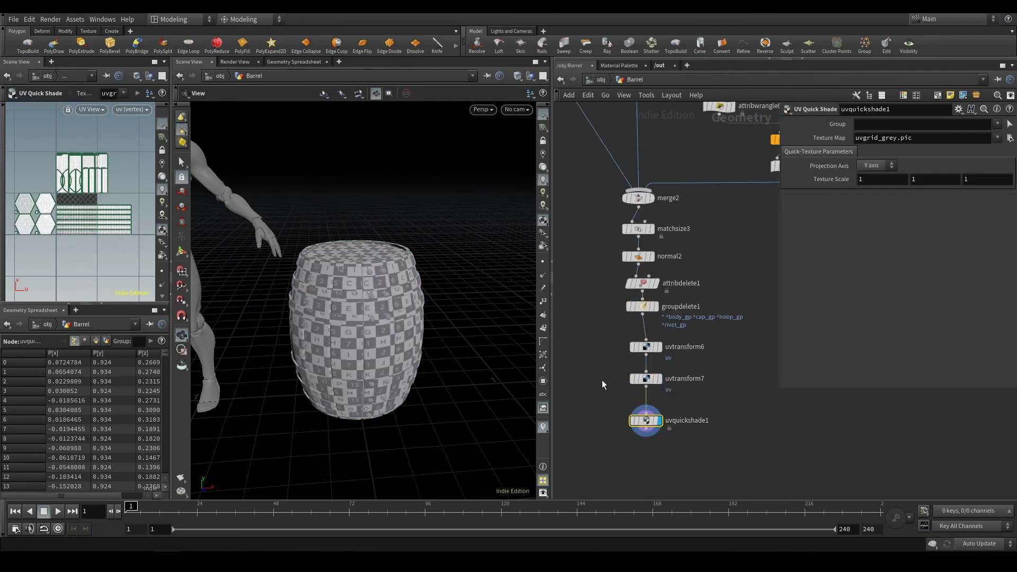
mouse_move(377, 296)
mouse_down()
mouse_move(382, 286)
mouse_move(407, 290)
mouse_move(394, 294)
mouse_up()
key(ctrl+s)
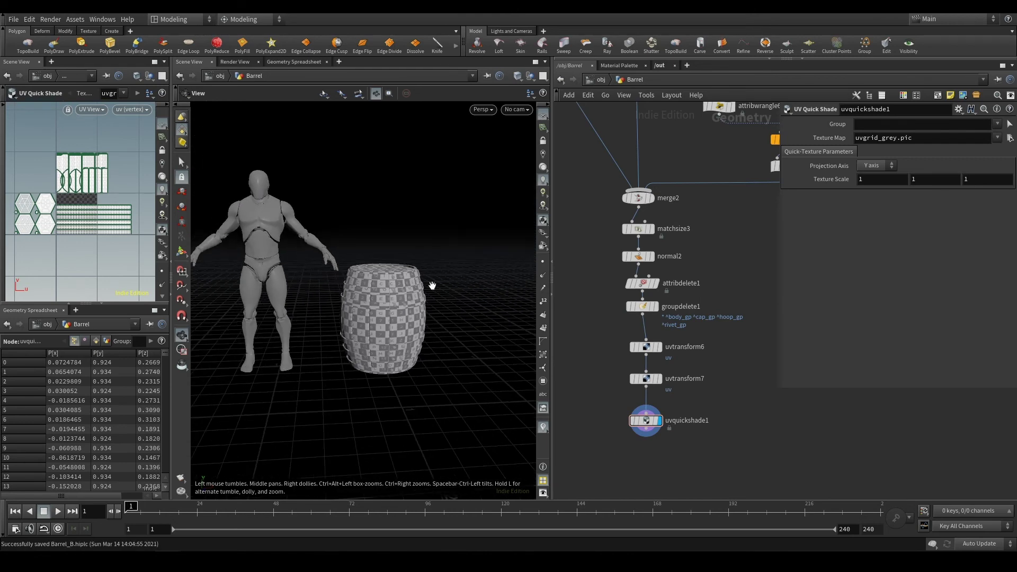
- Move uvtransform6 and uvtransform7 lower below groupdelete1 and widen the network pane
scroll(685, 263, down, 5)
scroll(630, 374, down, 3)
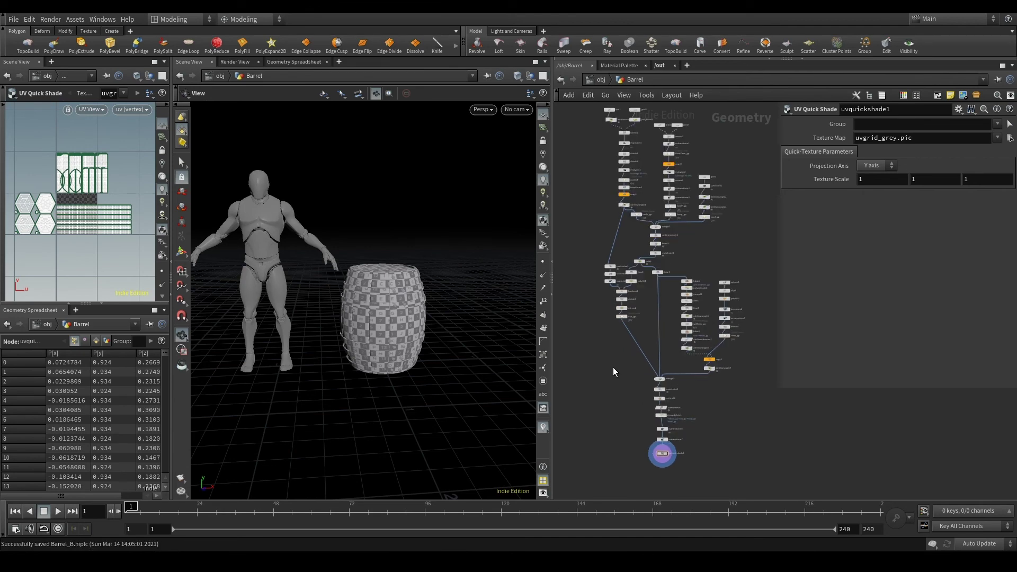
scroll(641, 414, up, 3)
middle_drag(665, 442, 632, 310)
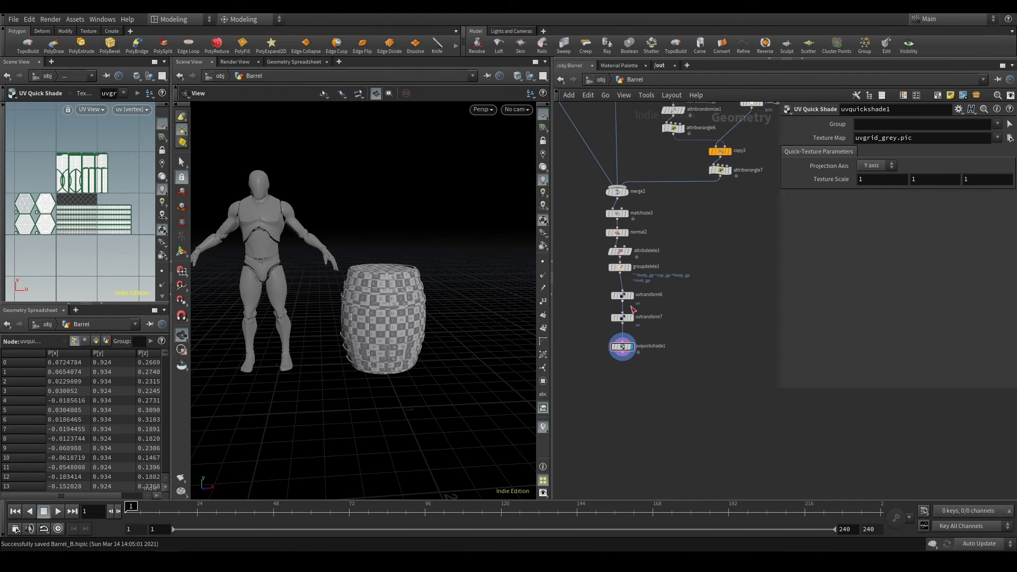
scroll(632, 310, up, 3)
mouse_move(579, 289)
mouse_down()
mouse_move(617, 331)
mouse_move(616, 351)
mouse_up()
drag(579, 307, 636, 391)
drag(621, 335, 621, 372)
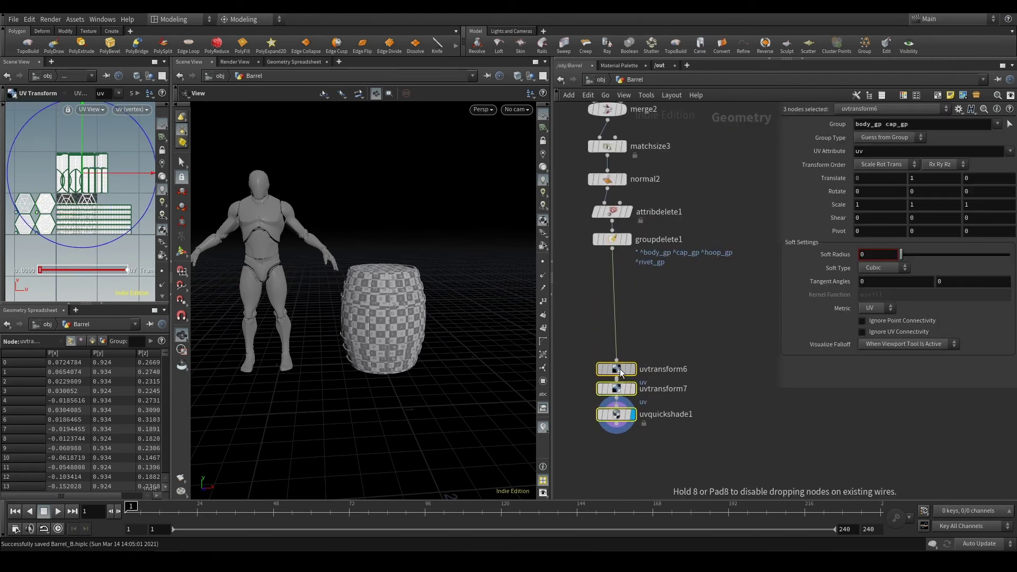
click(640, 369)
middle_drag(673, 325, 640, 369)
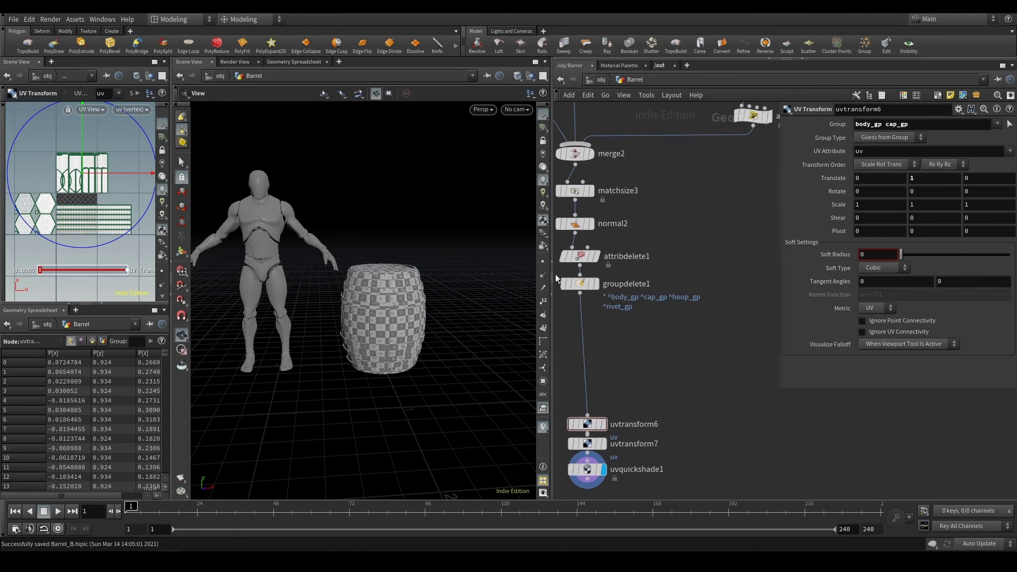
drag(556, 274, 393, 281)
mouse_move(300, 302)
mouse_down()
mouse_move(319, 354)
mouse_move(302, 318)
mouse_up()
- Add a Mask by Ambient Occlusion node fed by groupdelete1 and display it
key(Tab)
text(ambient)
key(Return)
click(577, 336)
click(502, 292)
click(577, 332)
key(r)
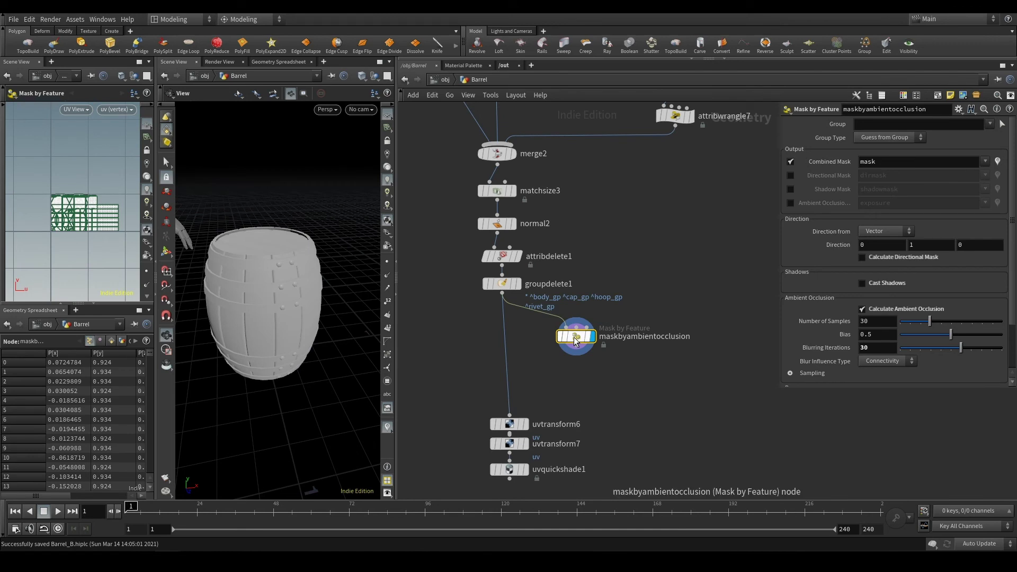
drag(576, 339, 594, 335)
- Write the mask to Cd and lower Blurring Iterations from 30 to 3
double_click(888, 164)
text(Cd)
key(Return)
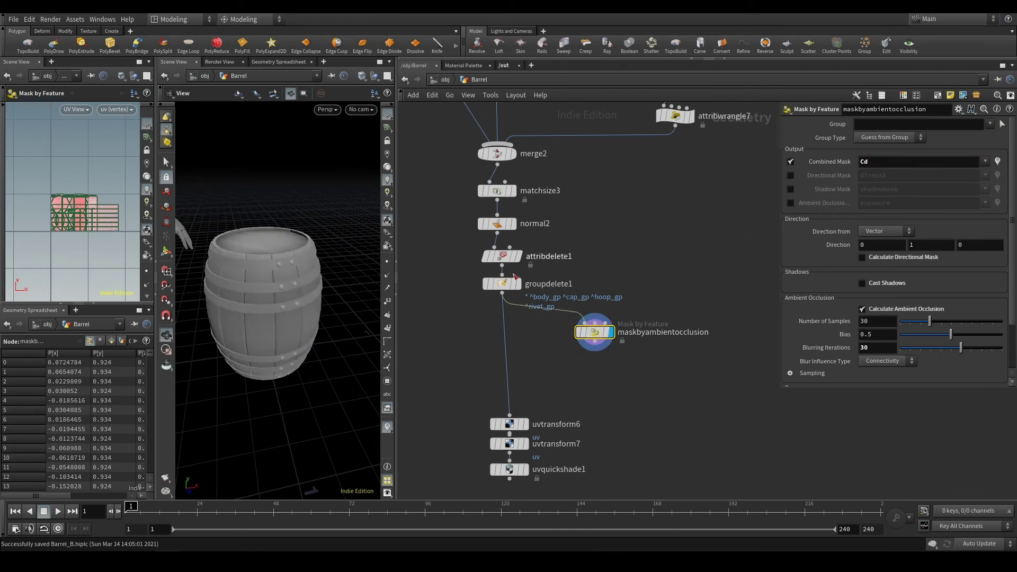
mouse_move(249, 305)
mouse_down()
mouse_move(245, 290)
mouse_move(274, 294)
mouse_up()
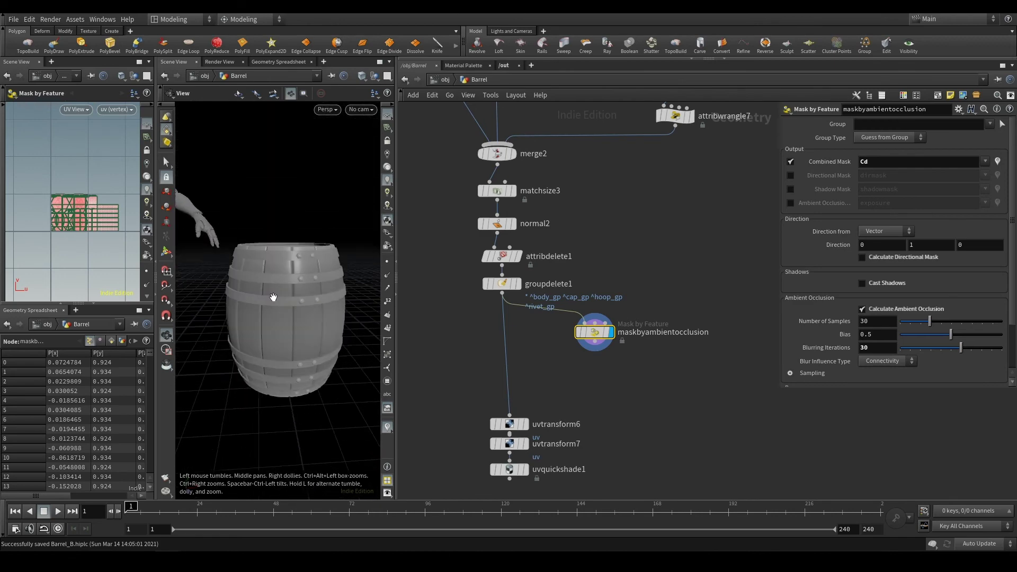
scroll(816, 248, down, 3)
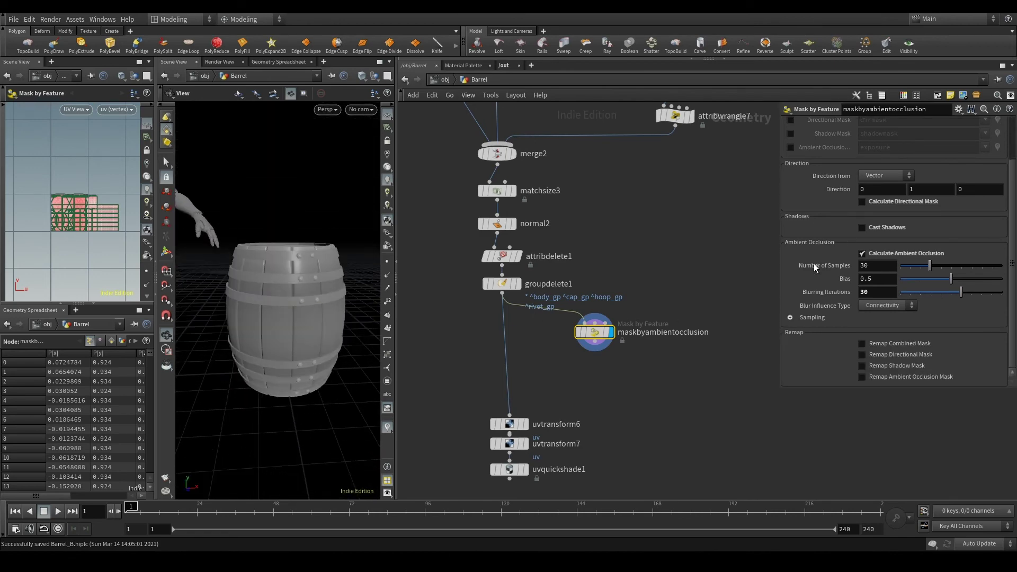
drag(961, 291, 910, 295)
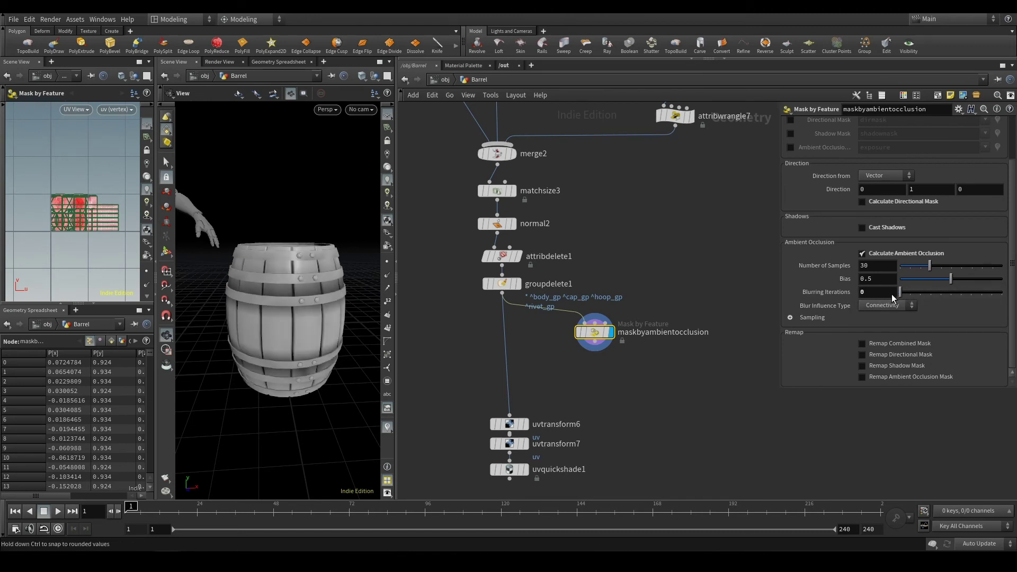
drag(911, 295, 906, 298)
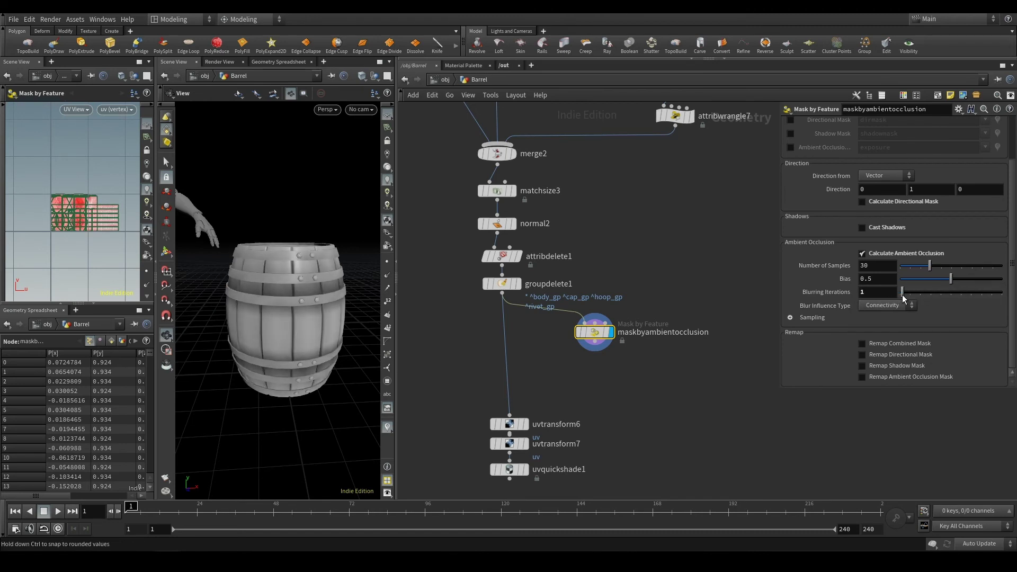
mouse_move(335, 337)
mouse_down()
mouse_move(337, 354)
mouse_move(338, 340)
mouse_up()
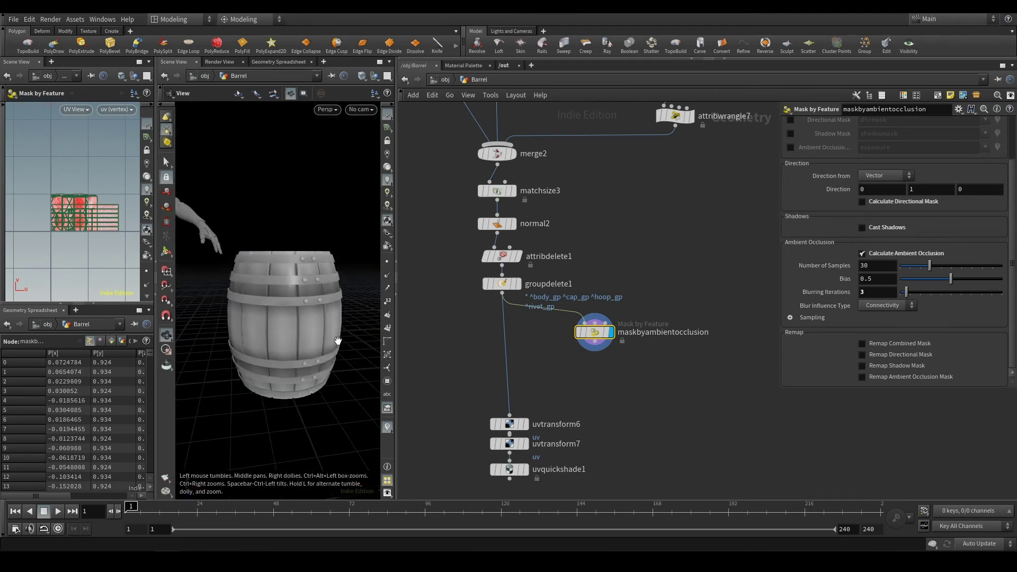
scroll(604, 366, up, 2)
key(Tab)
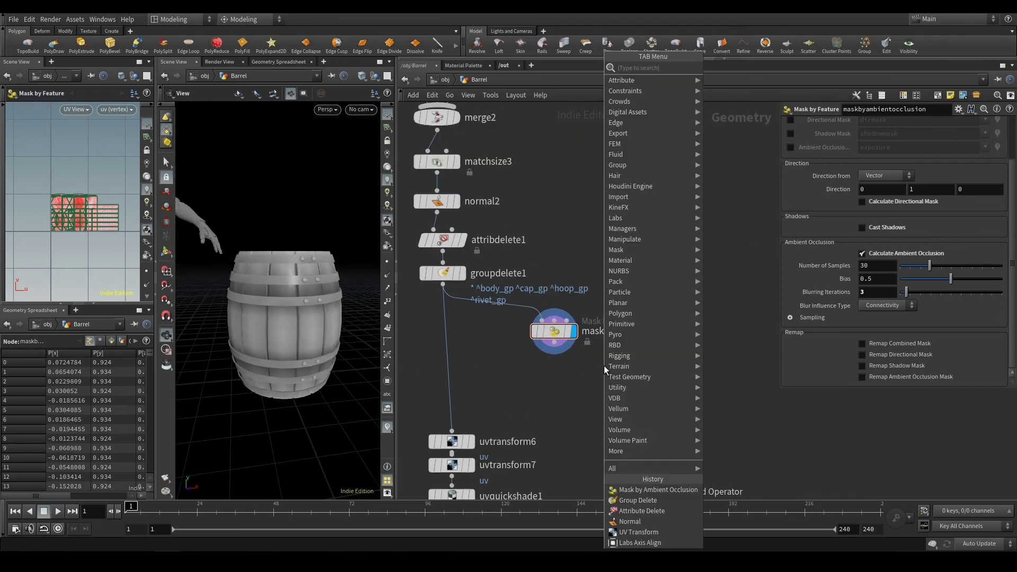
- Feed the mask node, renamed AO, into a new displayed attribwrangle8 node
text(attrib wrangle)
key(Return)
click(603, 365)
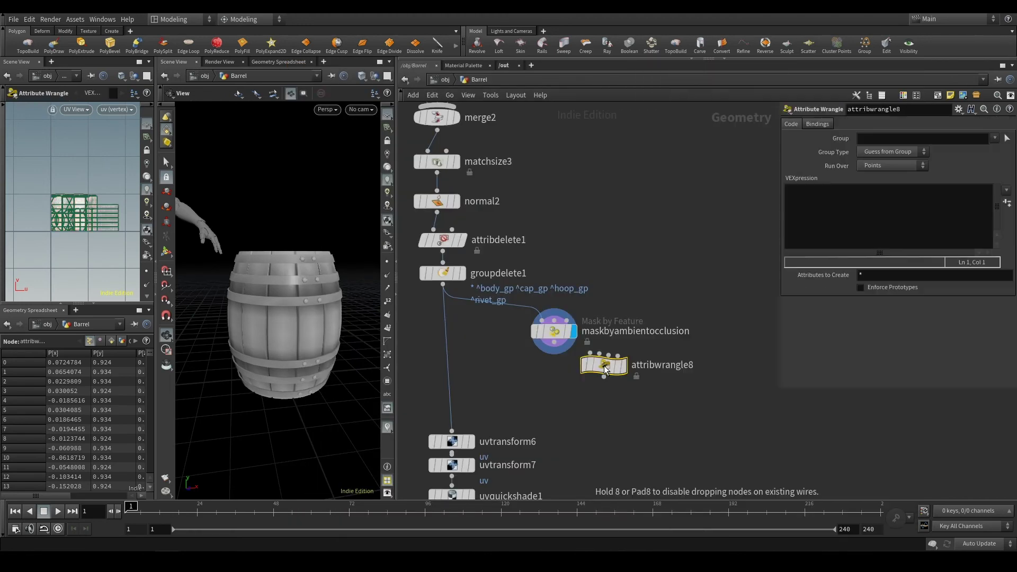
drag(464, 299, 553, 331)
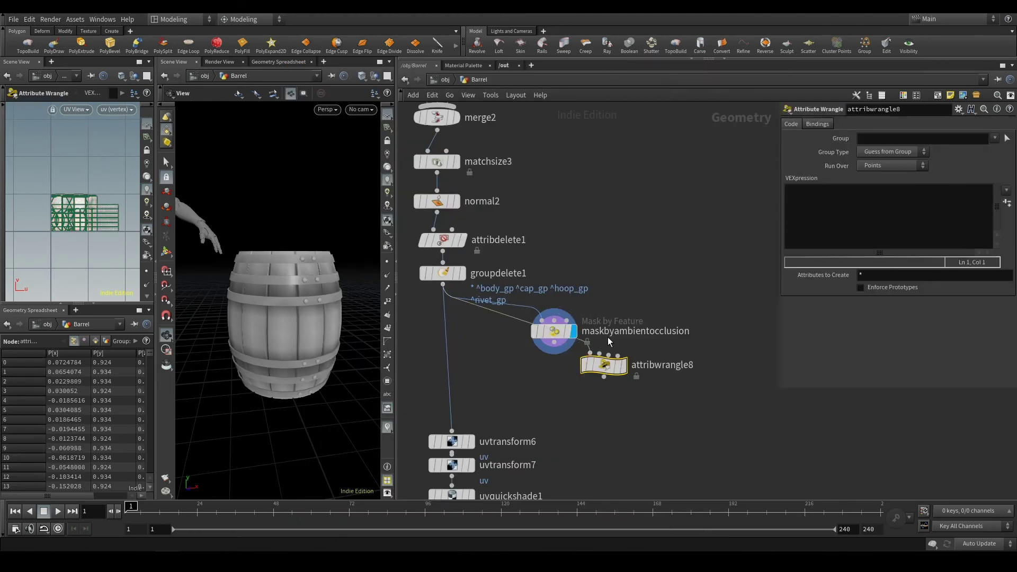
double_click(606, 335)
text(AO)
key(Return)
drag(606, 372, 636, 342)
click(652, 331)
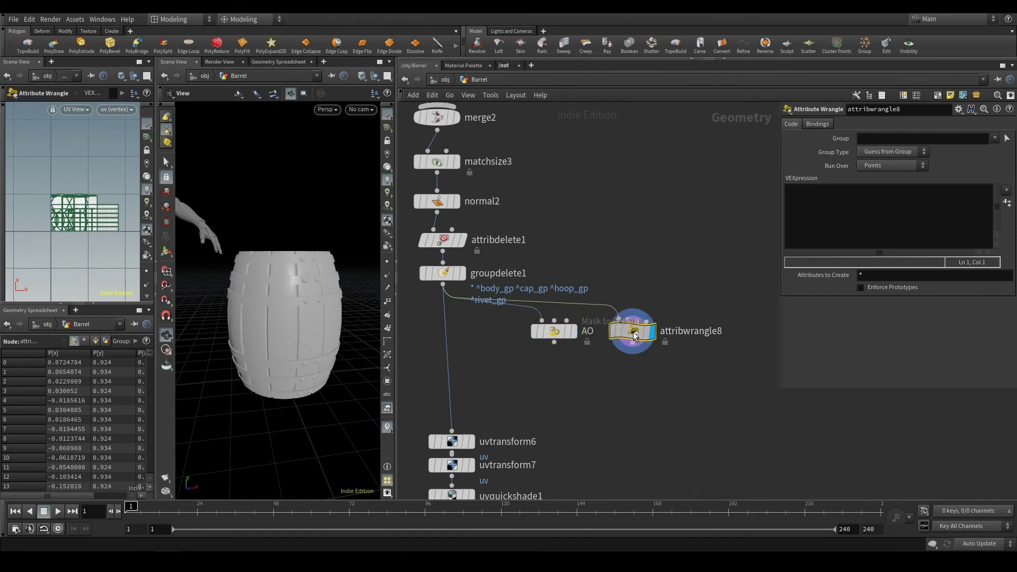
- Write float yMax = ch("ymax"); in attribwrangle8 and create its Ymax spare parameter
click(820, 235)
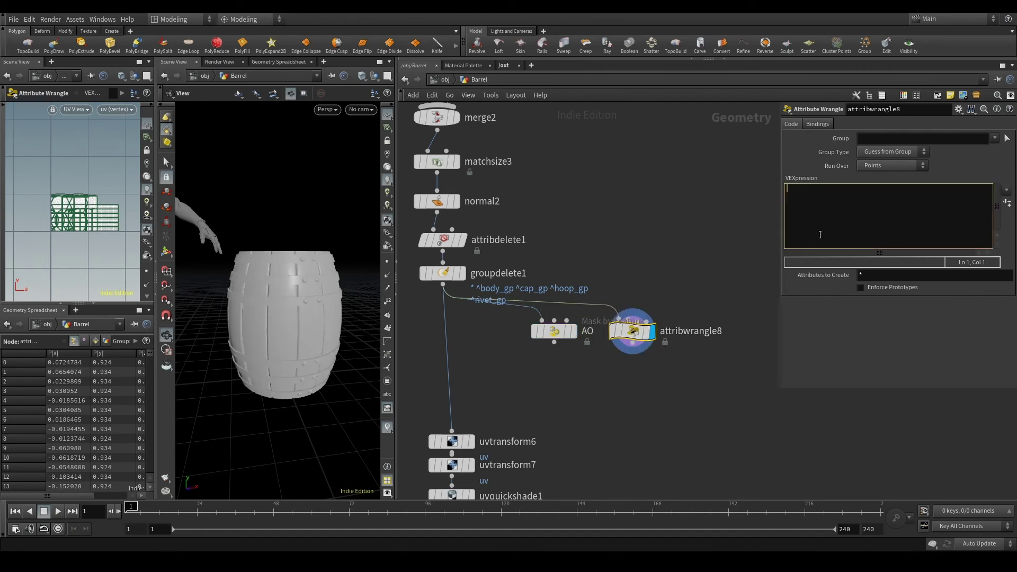
text(@Cd = )
text(@P,)
key(BackSpace)
key(BackSpace)
key(BackSpace)
key(BackSpace)
key(BackSpace)
key(Home)
key(Return)
key(Return)
text(float )
text(yMa)
text(x)
key(BackSpace)
key(BackSpace)
text(ch)
text((")
text(yMax)
key(BackSpace)
key(BackSpace)
text(max");)
click(1007, 203)
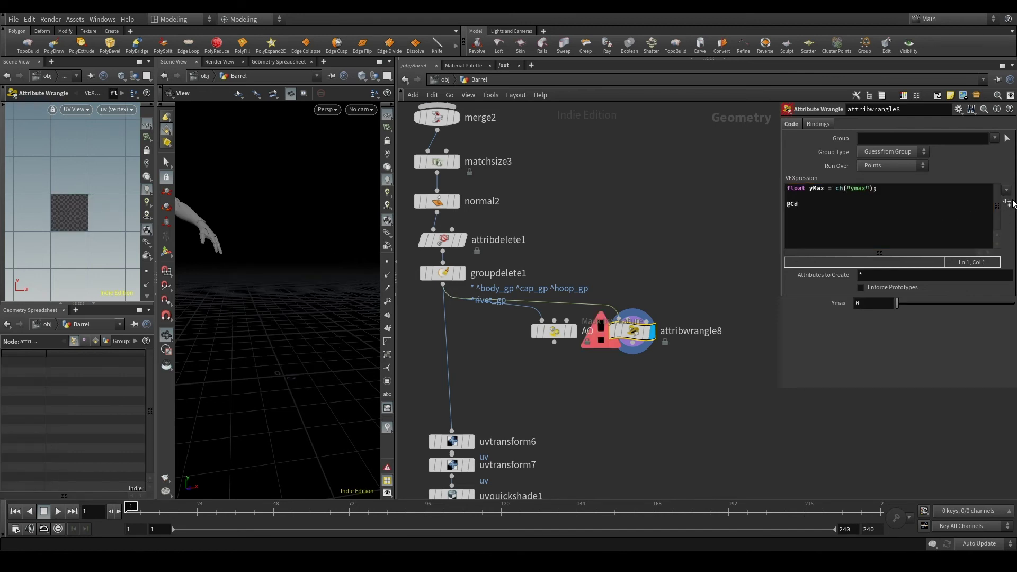
scroll(672, 244, down, 5)
scroll(524, 292, down, 5)
scroll(524, 291, up, 2)
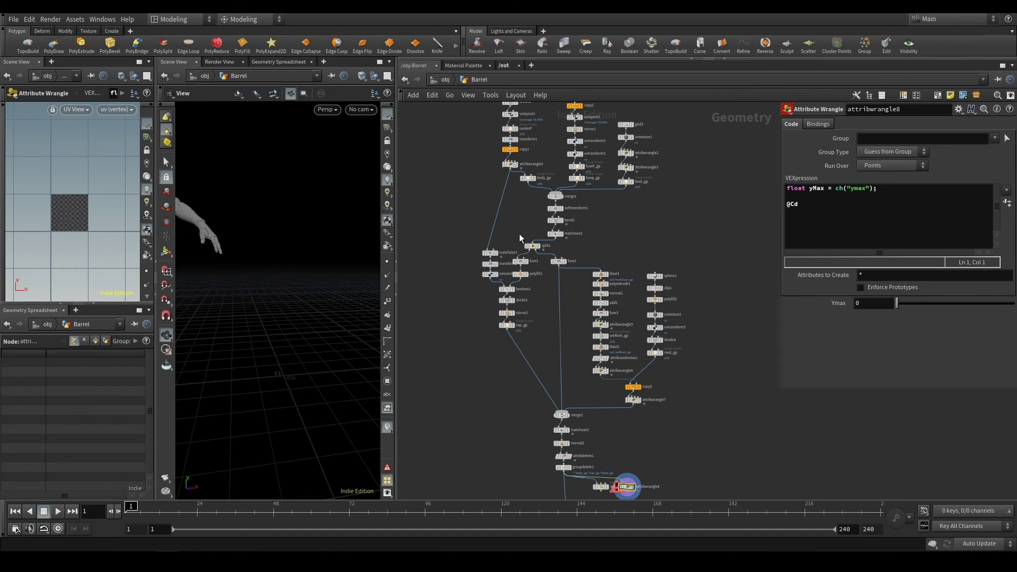
- Link attribwrangle8's Ymax to line1's Length by relative reference, reading 0.95
middle_drag(519, 90, 493, 152)
click(490, 144)
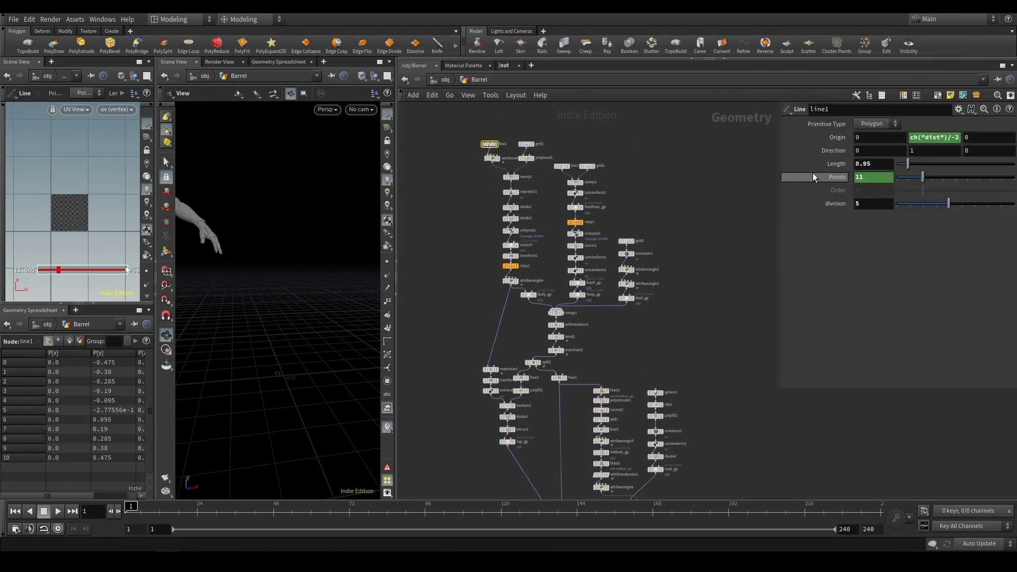
right_click(865, 164)
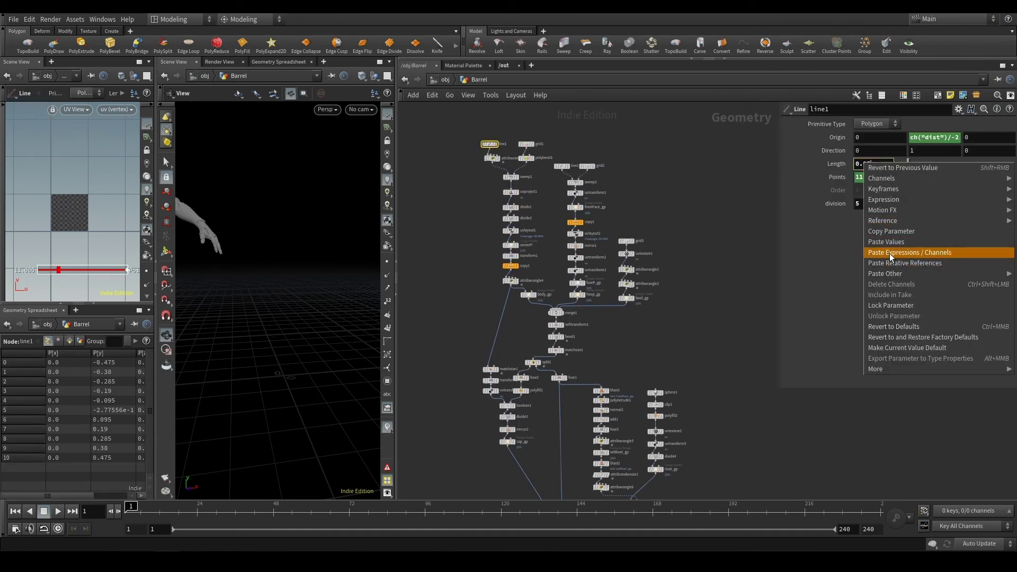
click(891, 230)
middle_drag(706, 275, 703, 275)
scroll(614, 416, up, 3)
scroll(625, 403, up, 3)
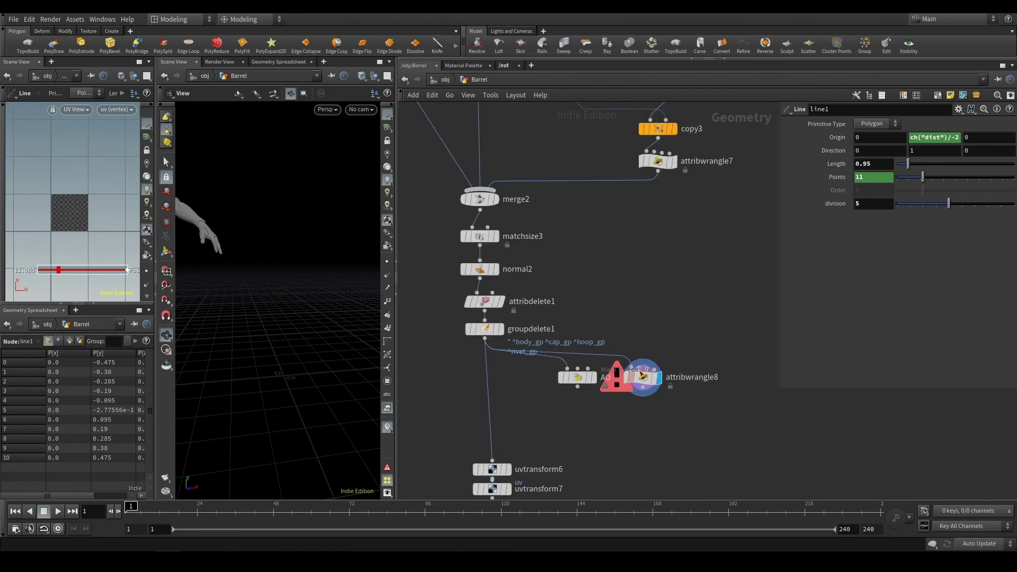
click(642, 377)
right_click(865, 303)
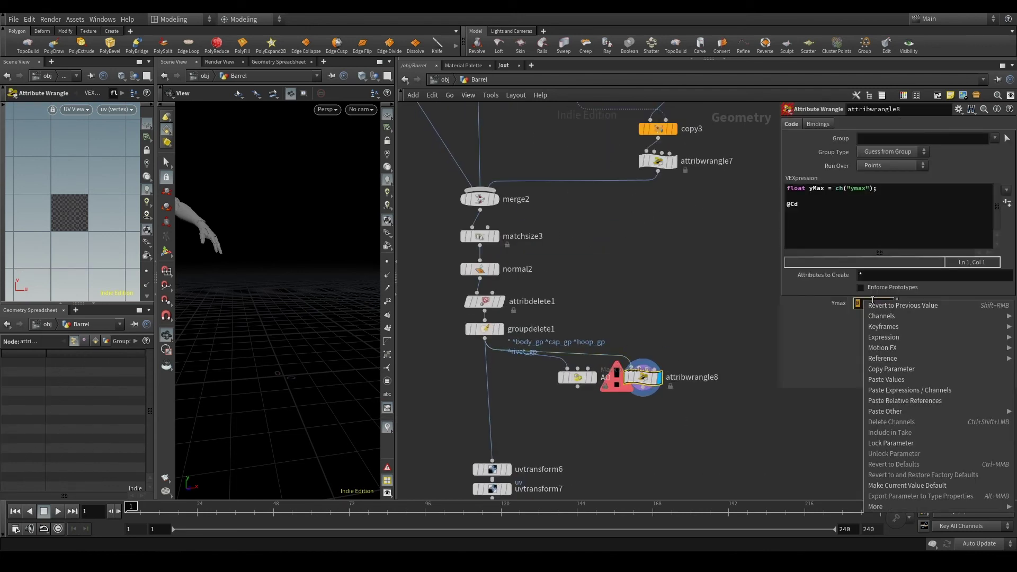
click(895, 402)
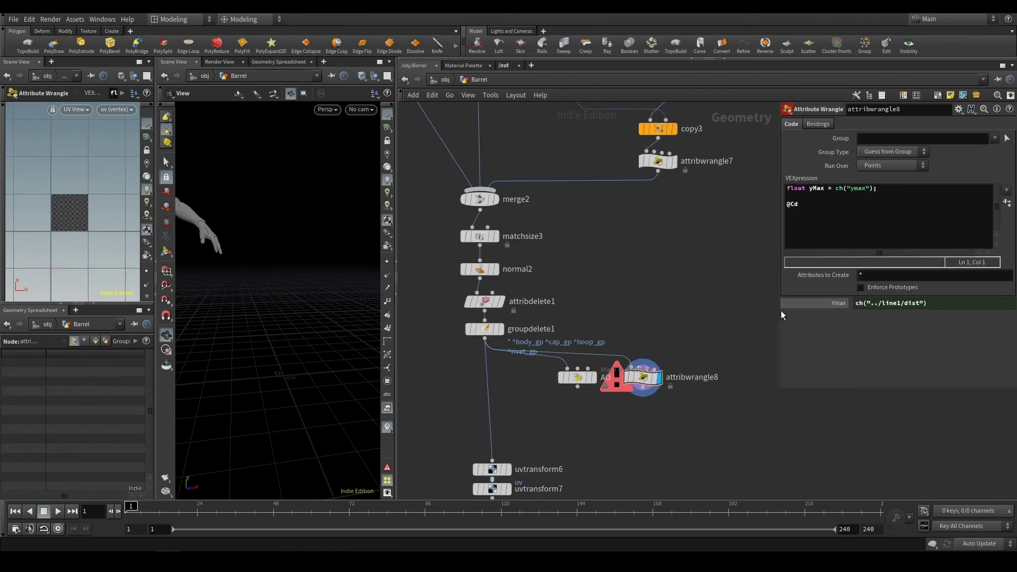
scroll(655, 289, up, 2)
scroll(608, 291, up, 2)
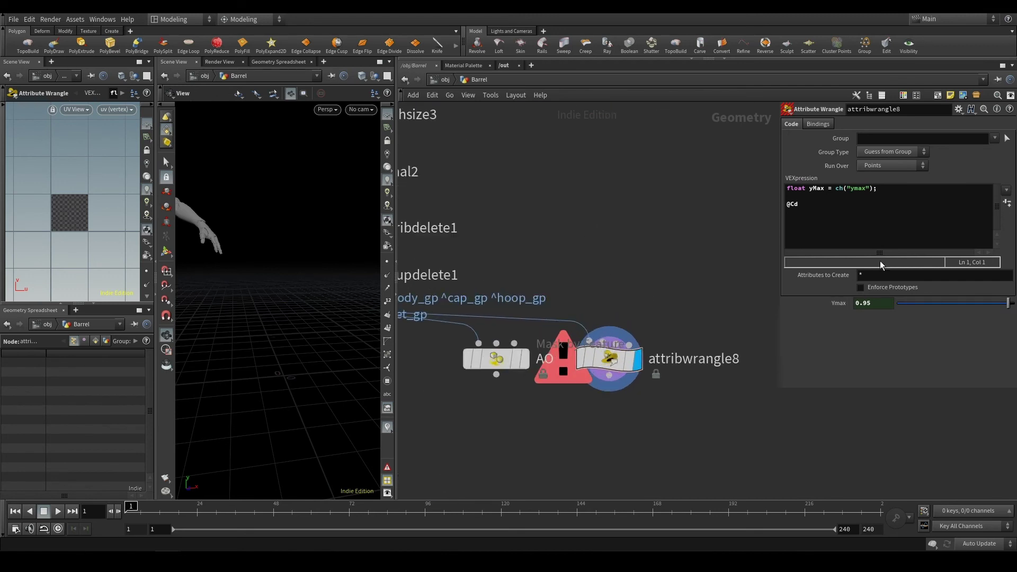
click(819, 209)
text(=)
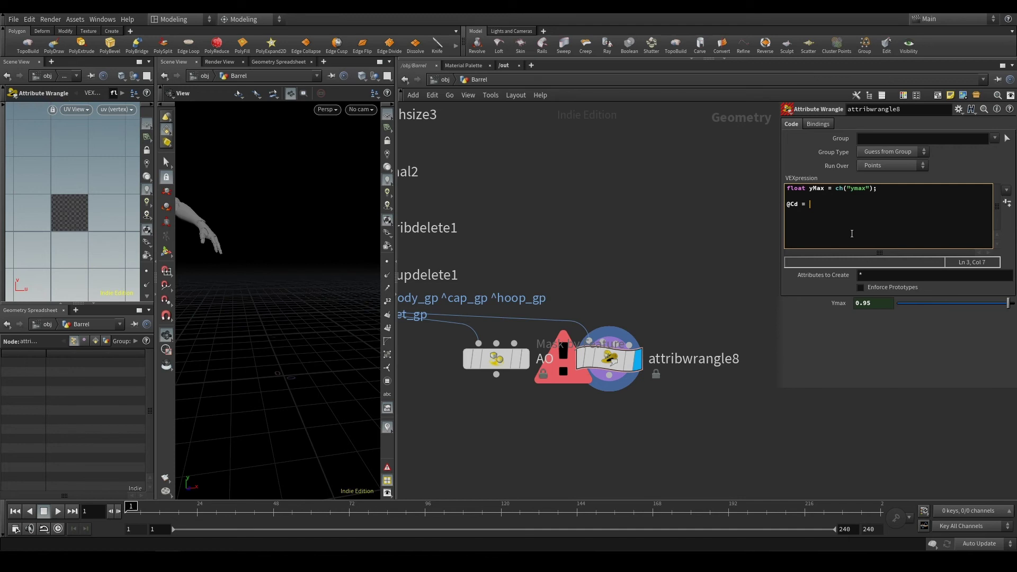
text(yMax)
key(Left)
key(Left)
text(fi)
text(t()
key(BackSpace)
key(BackSpace)
key(BackSpace)
text(@)
text(;)
- Check the red colour values in the spreadsheet, inspect the gradient, and save Barrel_B.hiplc
click(601, 347)
scroll(286, 329, down, 3)
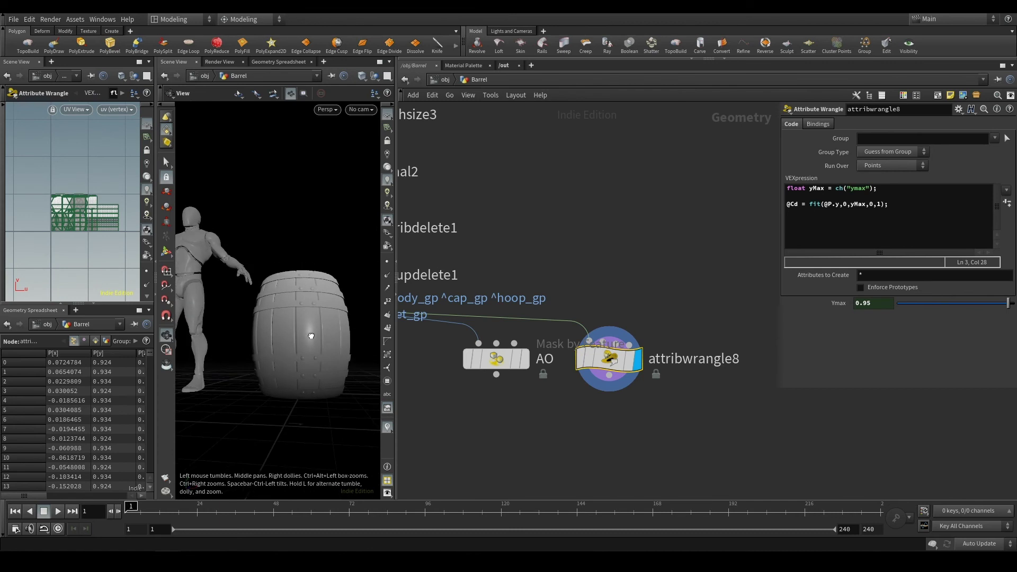
scroll(322, 343, up, 4)
drag(37, 496, 91, 496)
click(94, 353)
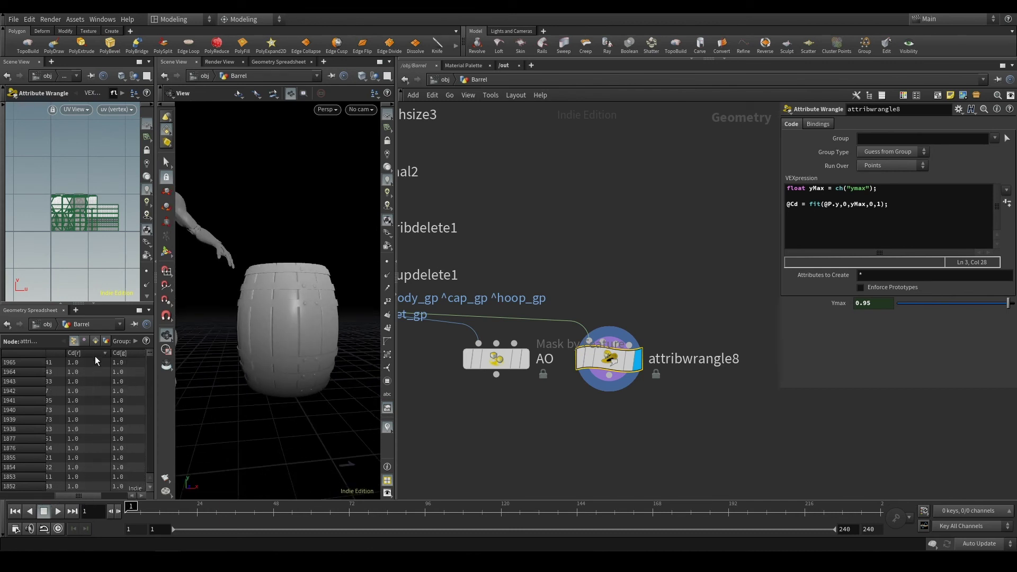
drag(232, 353, 236, 373)
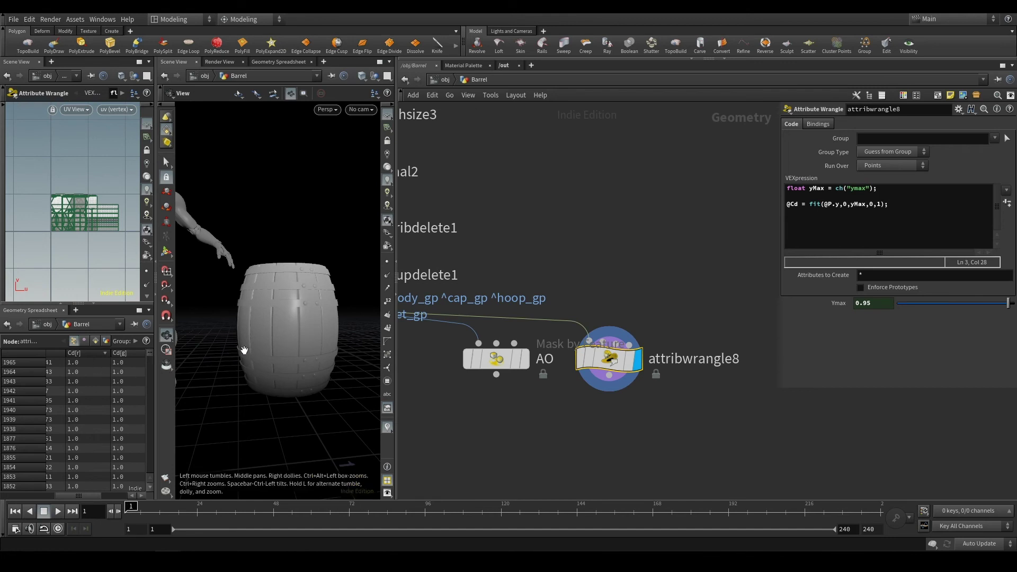
middle_drag(618, 403, 580, 375)
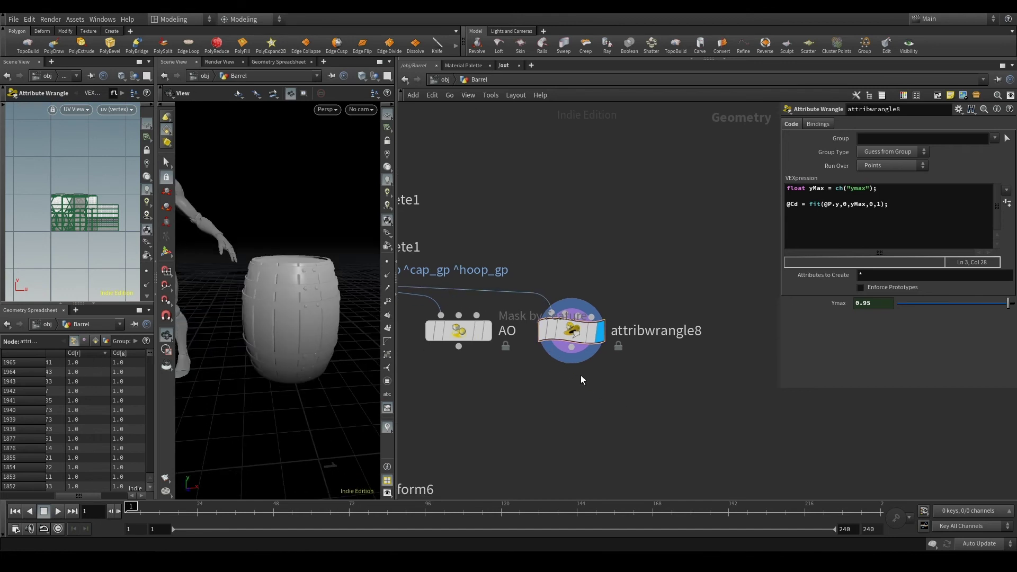
key(ctrl+s)
scroll(577, 381, down, 2)
drag(243, 356, 261, 355)
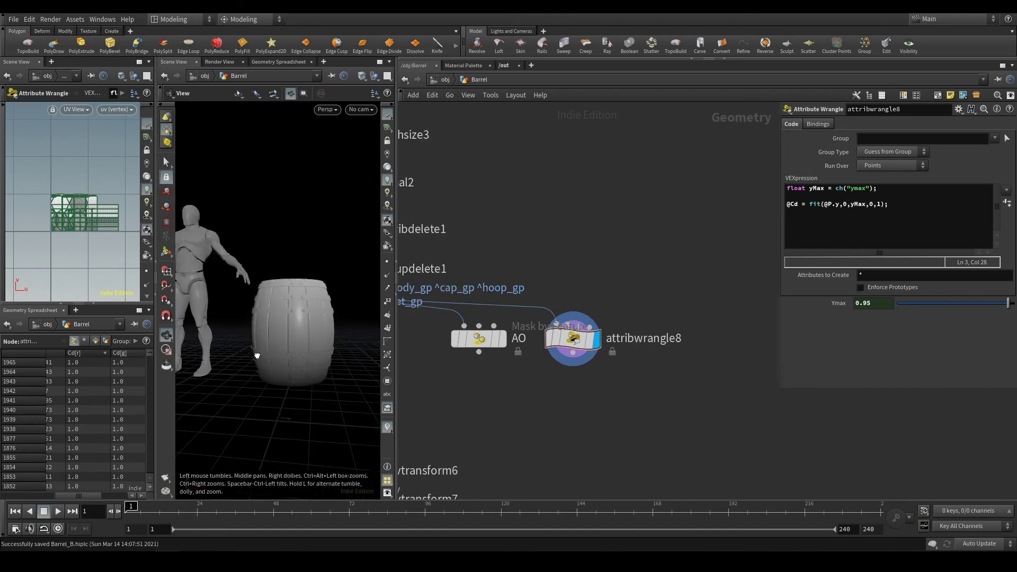
key(Tab)
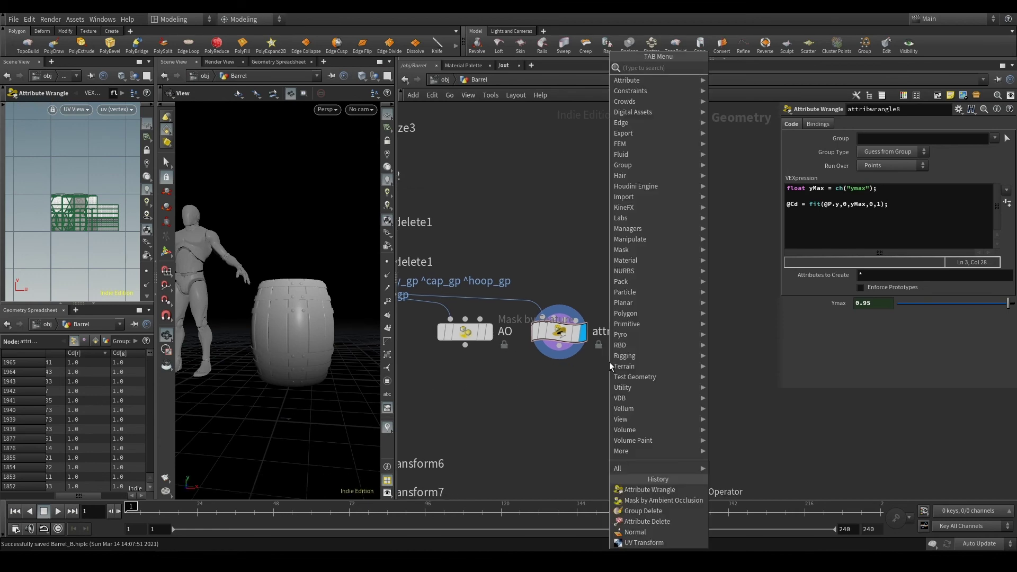
- Add a Labs Measure Curvature node fed by groupdelete1
text(curv)
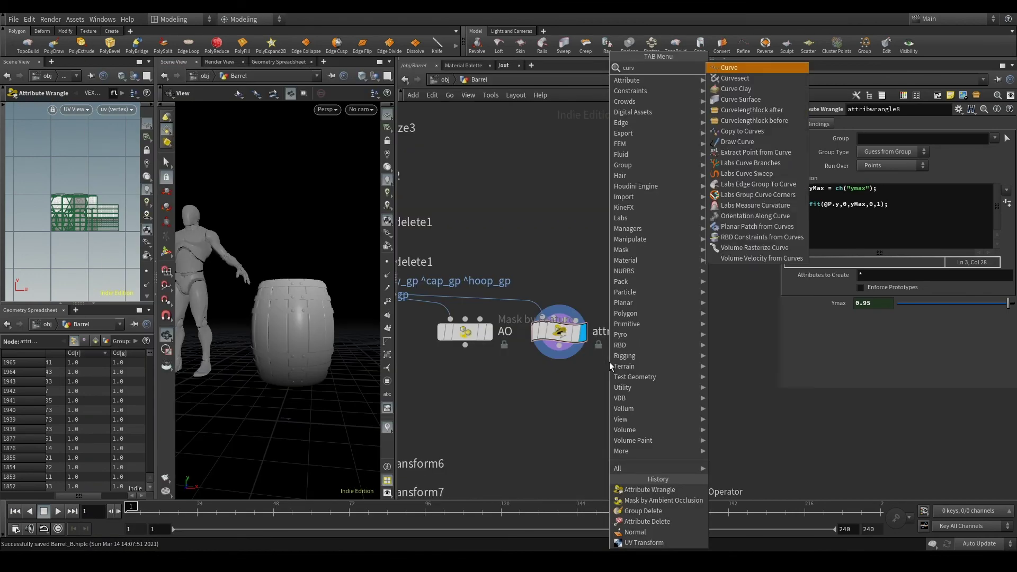
key(Down)
key(Down)
key(Down)
key(Down)
key(Down)
key(Down)
key(Down)
key(Return)
click(609, 361)
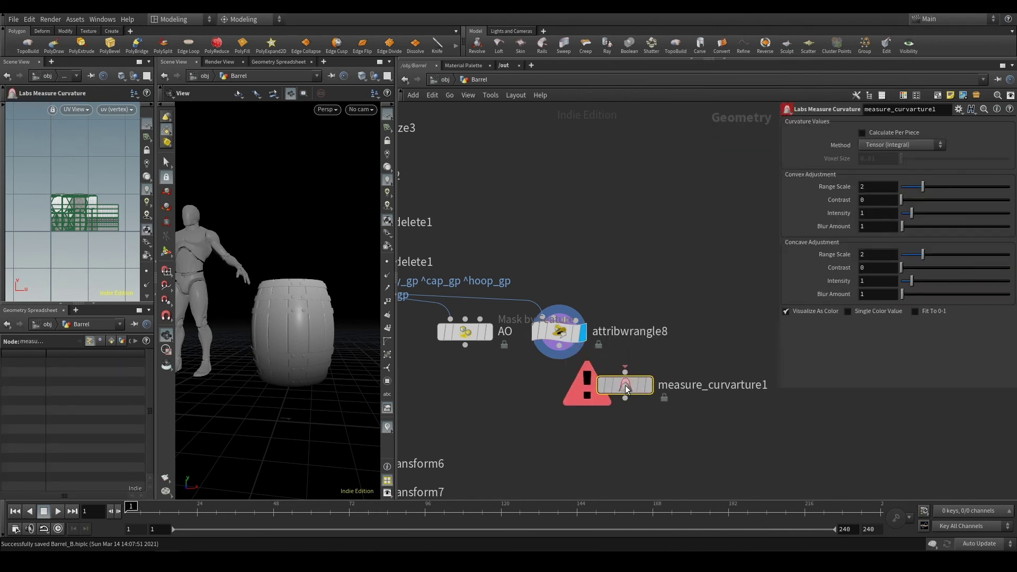
scroll(583, 379, down, 2)
click(612, 377)
drag(616, 388, 656, 358)
scroll(633, 352, up, 2)
- Rename the height wrangle yMax and the curvature node curvarture, and display it
double_click(601, 345)
text(yMax)
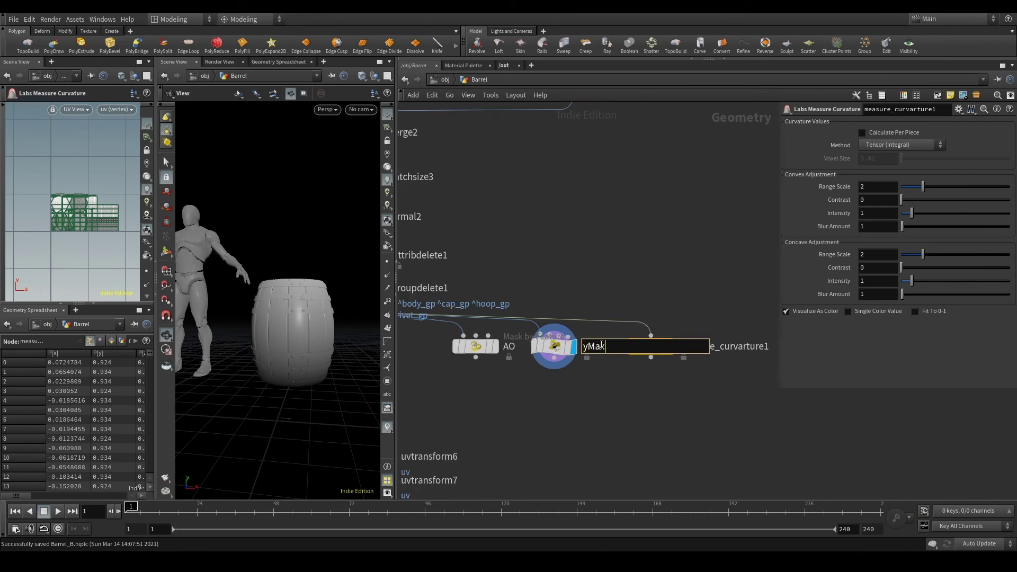
key(Return)
scroll(625, 365, up, 1)
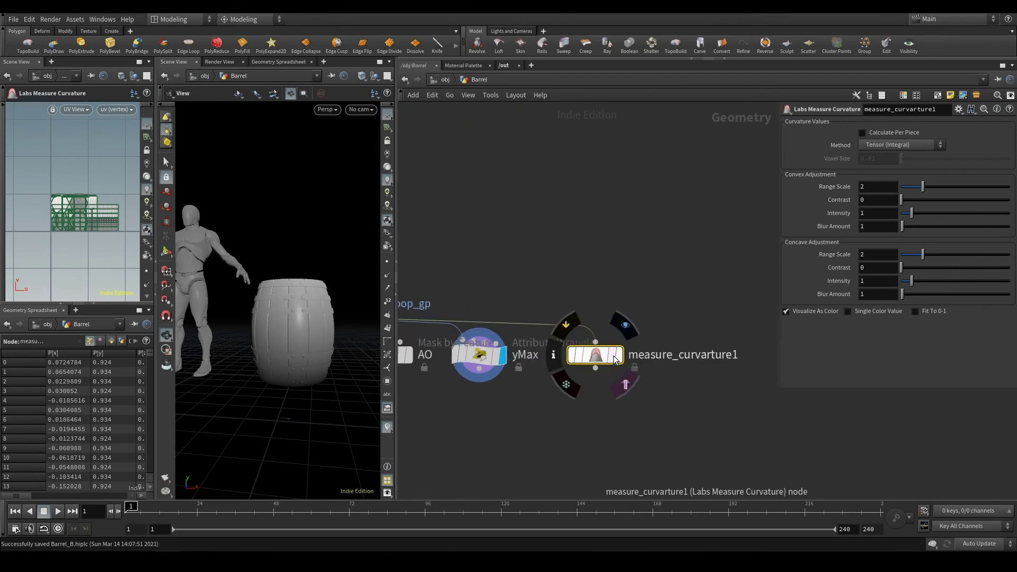
double_click(630, 355)
key(BackSpace)
key(End)
key(BackSpace)
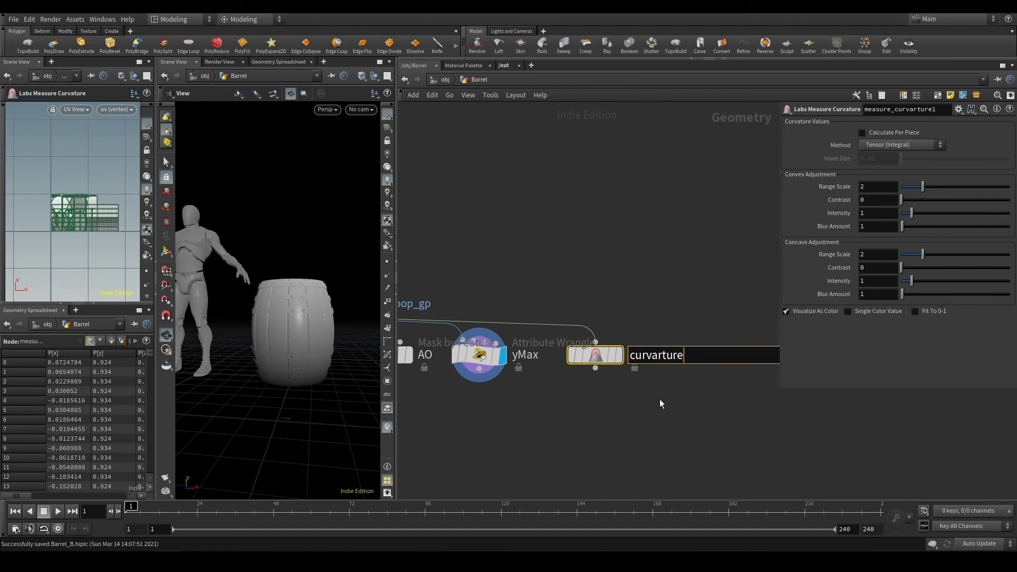
key(Return)
click(621, 356)
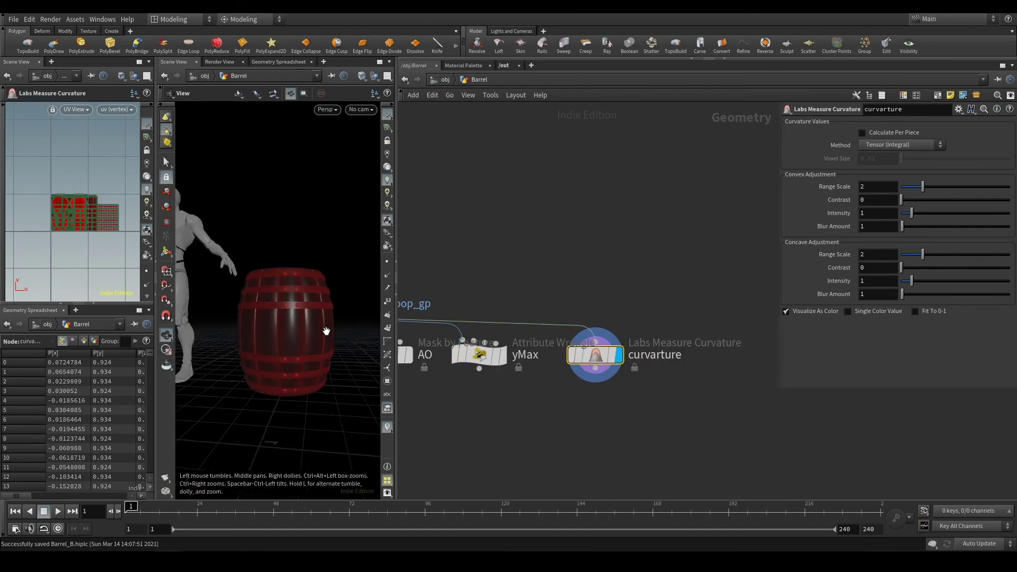
- Inspect the curvature colouring in wireframe and save the scene
mouse_move(325, 329)
mouse_down()
mouse_move(295, 322)
mouse_move(315, 326)
mouse_move(284, 370)
mouse_move(291, 352)
mouse_move(318, 390)
mouse_up()
key(w)
key(w)
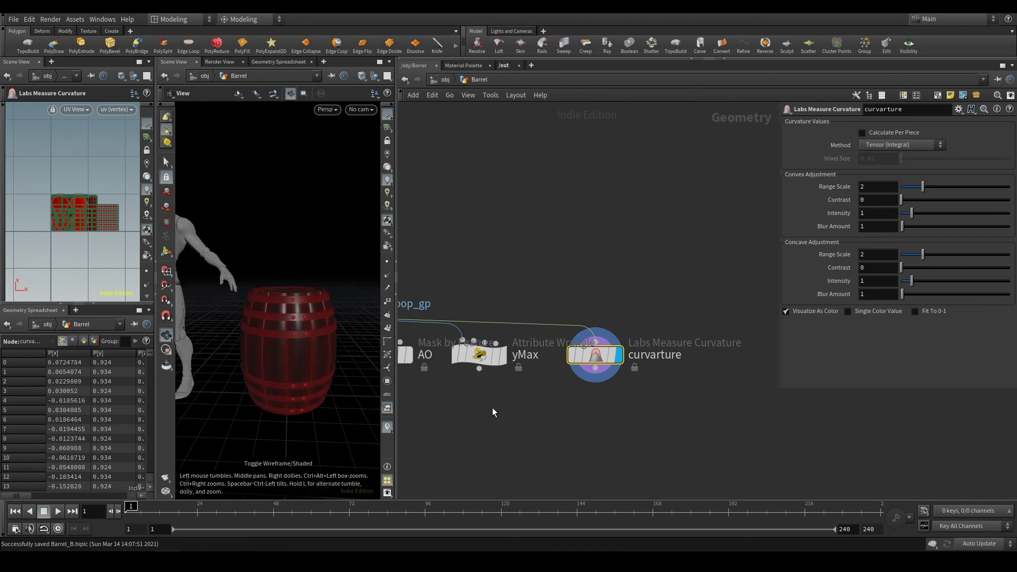
middle_drag(437, 406, 448, 367)
key(ctrl+s)
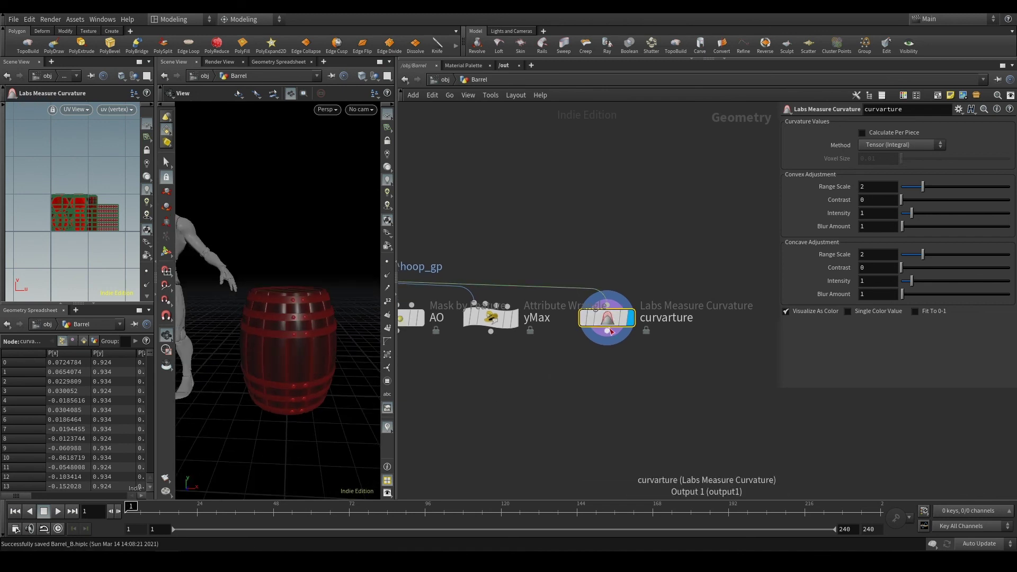
middle_drag(610, 370, 564, 355)
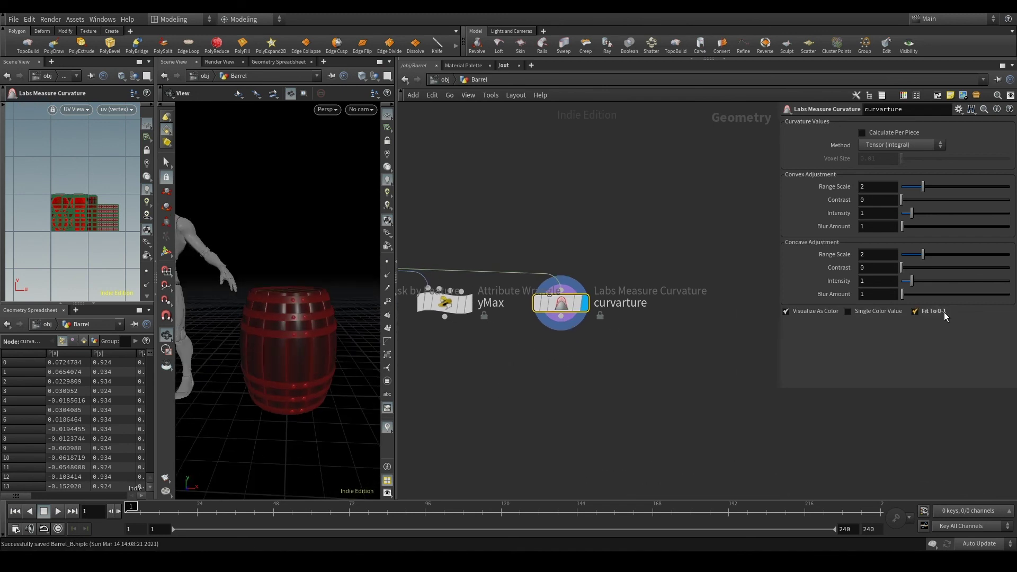
middle_drag(597, 330, 584, 318)
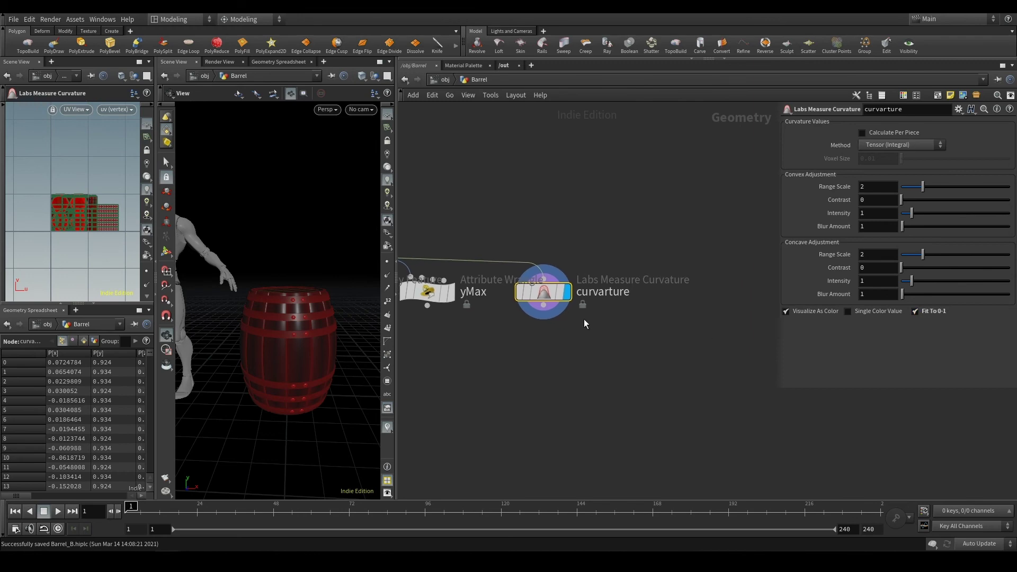
click(548, 305)
click(589, 346)
text(attribvop)
key(Return)
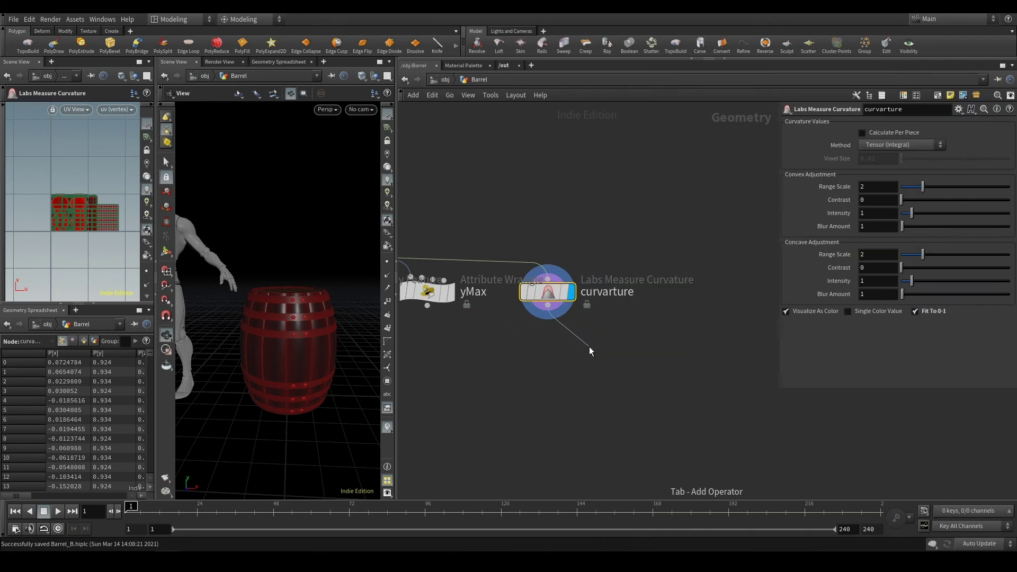
key(ctrl+z)
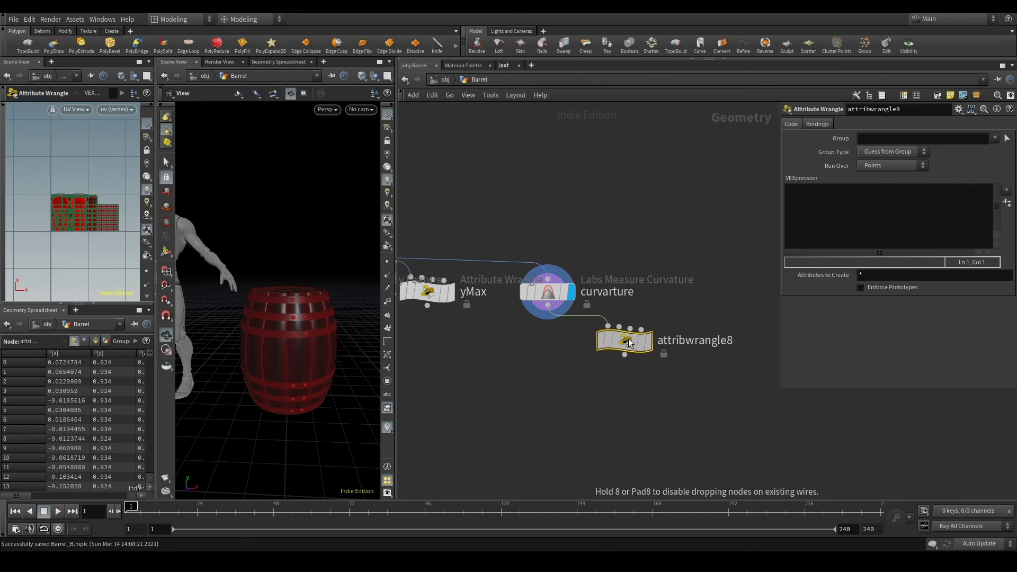
click(653, 343)
click(818, 228)
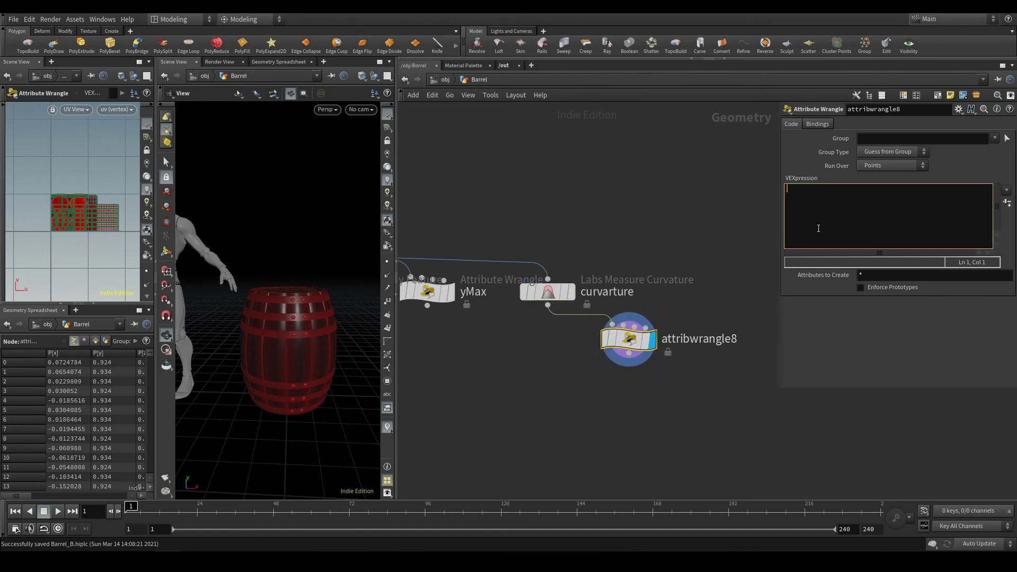
text(@Cd = )
text(@Cd.)
text(r;)
mouse_move(323, 352)
mouse_down()
mouse_move(321, 372)
mouse_move(565, 336)
mouse_up()
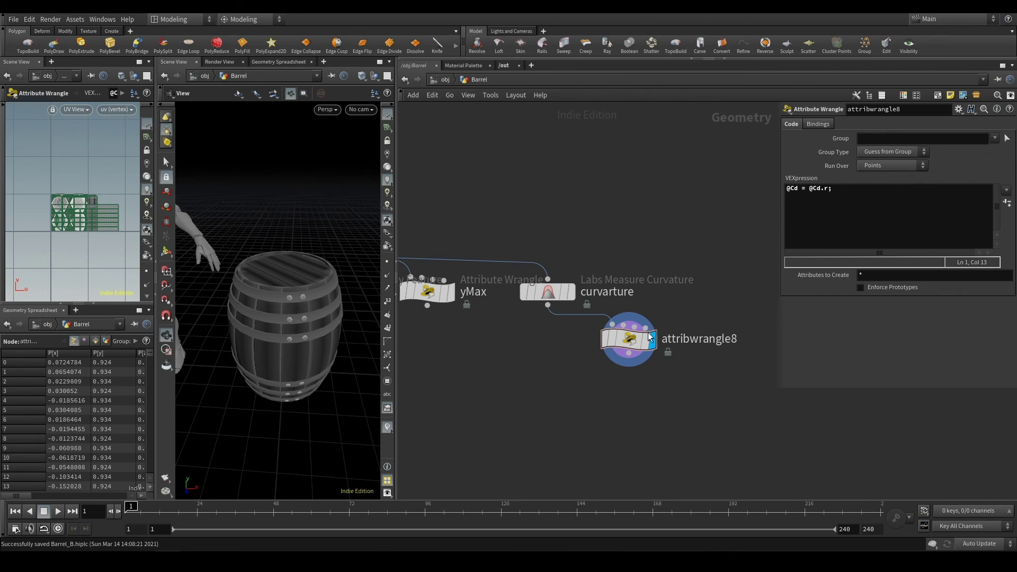
alt+drag(645, 335, 645, 388)
click(828, 222)
key(Left)
key(BackSpace)
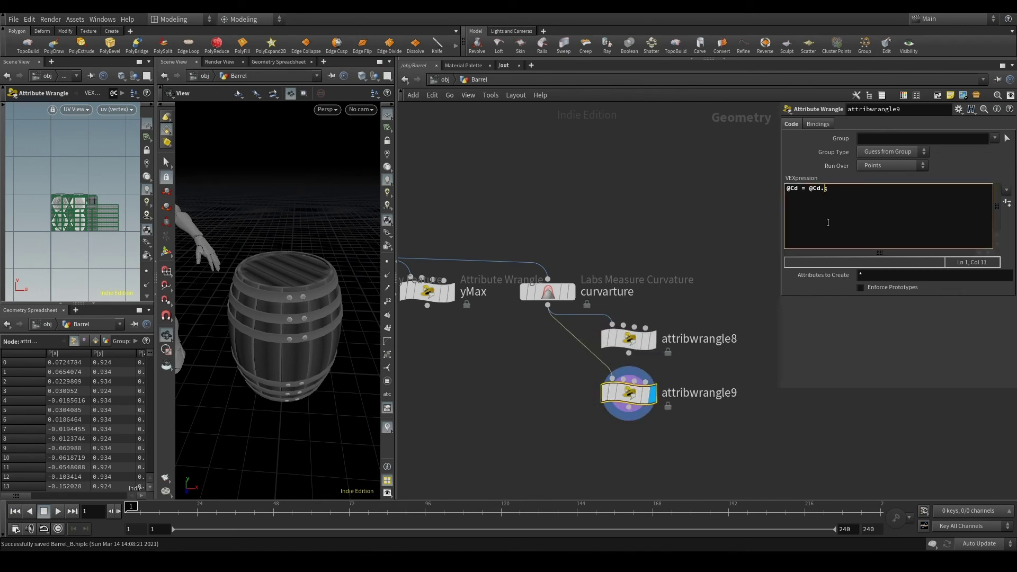
text(g)
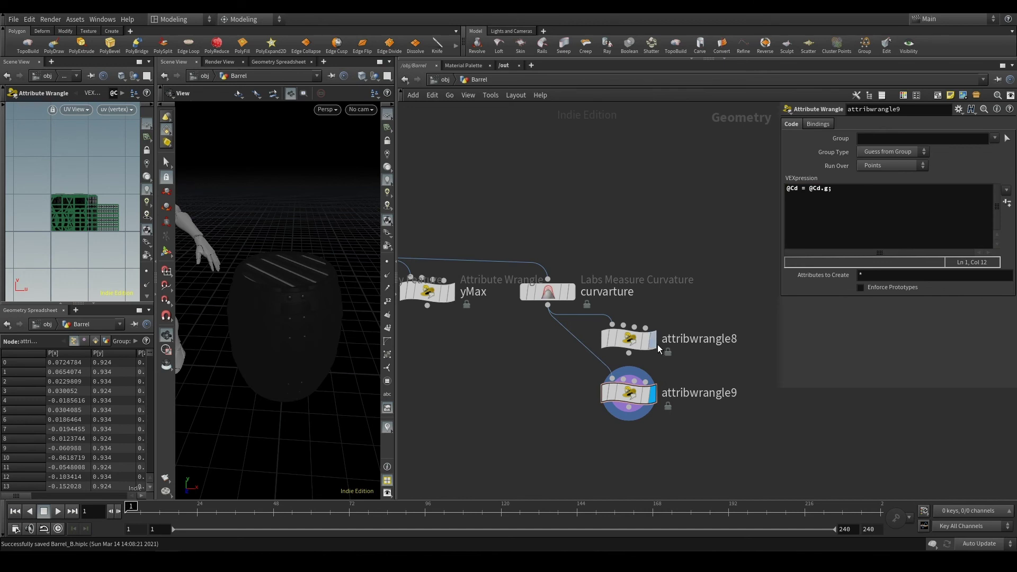
click(652, 339)
click(652, 393)
click(572, 291)
middle_drag(496, 396, 538, 365)
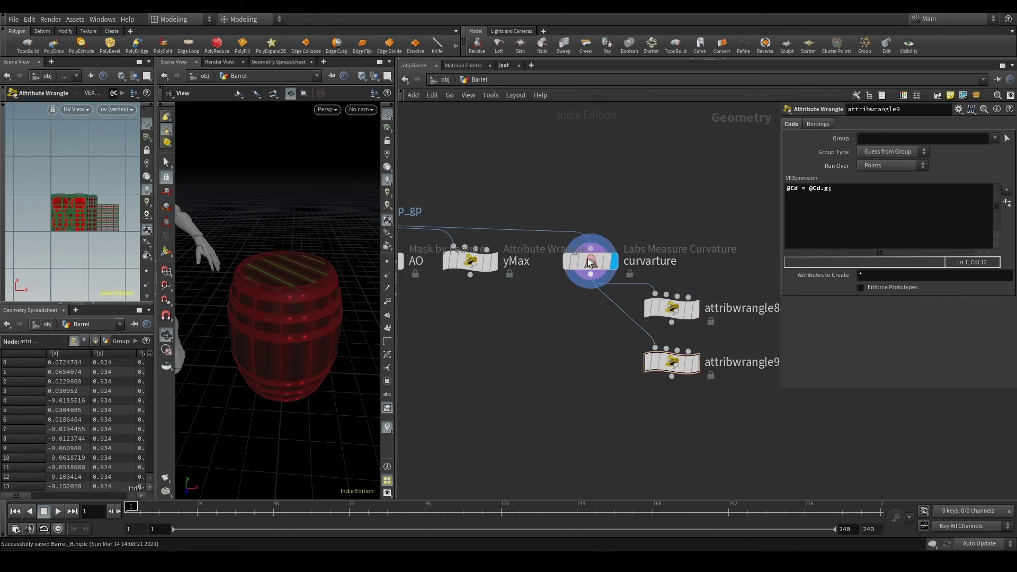
- Add a third empty Attribute Wrangle below the curvature node, beside the red and green wrangles
key(Tab)
text(wrangle)
key(Return)
click(547, 348)
mouse_move(546, 348)
mouse_down()
mouse_move(517, 323)
mouse_move(562, 323)
mouse_up()
click(543, 322)
mouse_move(638, 406)
mouse_down()
mouse_move(670, 312)
mouse_move(745, 314)
mouse_up()
click(679, 361)
drag(568, 325, 604, 334)
click(604, 334)
click(849, 191)
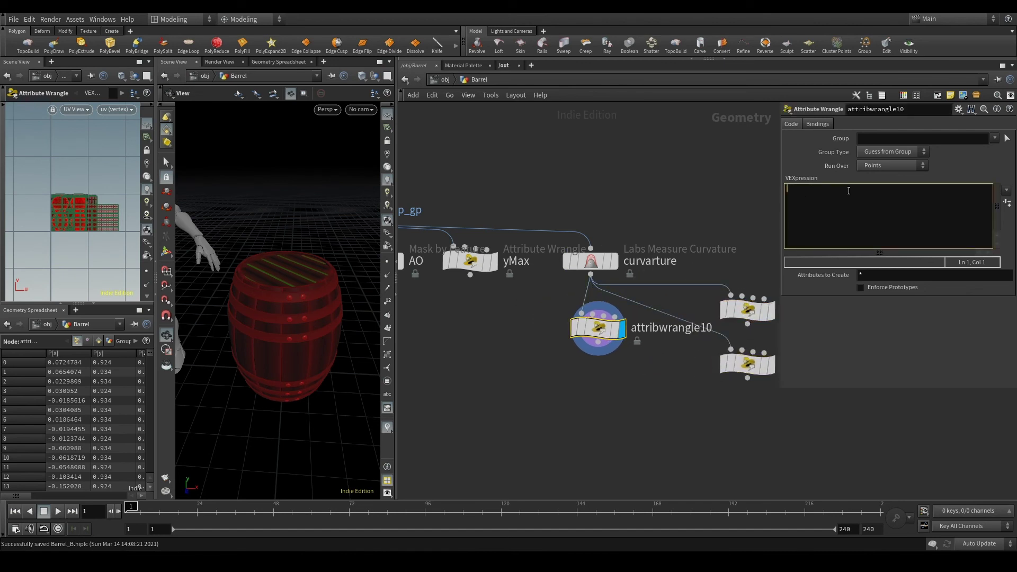
- Declare float setCd = 0.0 in attribwrangle10's VEXpression
text(fl)
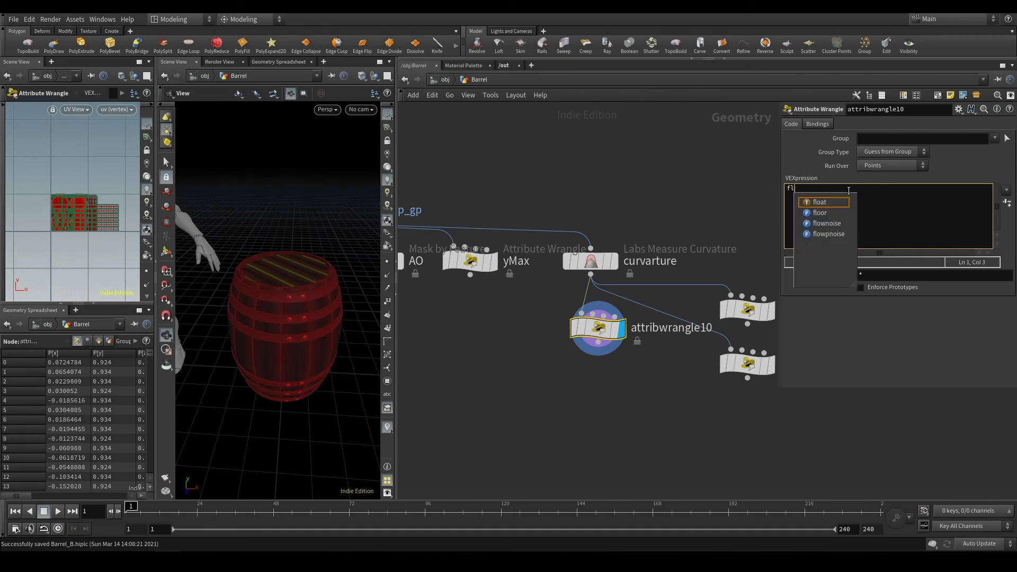
key(Return)
text(setCd 0)
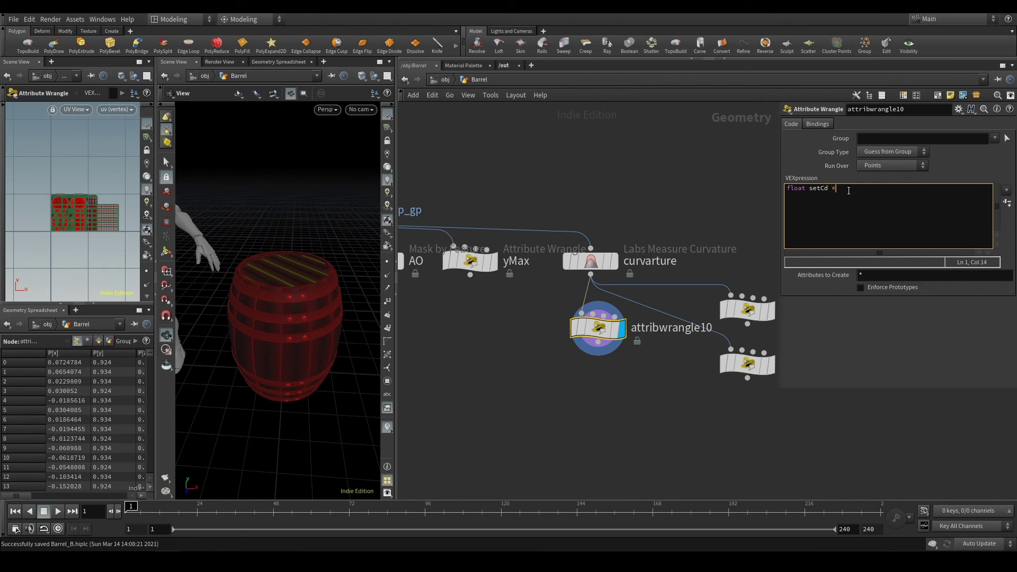
text(0.)
text(;)
key(Return)
text(setCd = )
text(@)
text(Cd.r)
key(Left)
key(Left)
key(Left)
key(Left)
key(Left)
key(Left)
text(9)
key(BackSpace)
text(+)
key(Right)
key(Right)
key(Right)
key(Right)
key(Right)
text(;)
key(shift+Left)
key(shift+Left)
key(shift+Left)
key(shift+Left)
key(shift+Left)
key(shift+Left)
key(shift+Left)
key(shift+Left)
key(shift+Left)
key(ctrl+c)
key(End)
key(Return)
key(ctrl+v)
key(Left)
key(Left)
key(Left)
key(Left)
key(Left)
key(BackSpace)
key(BackSpace)
text(-=)
key(Right)
key(Right)
key(Right)
key(Right)
key(Right)
key(BackSpace)
text(g)
key(End)
key(Return)
text(@)
text(Cd = )
text(setCd;)
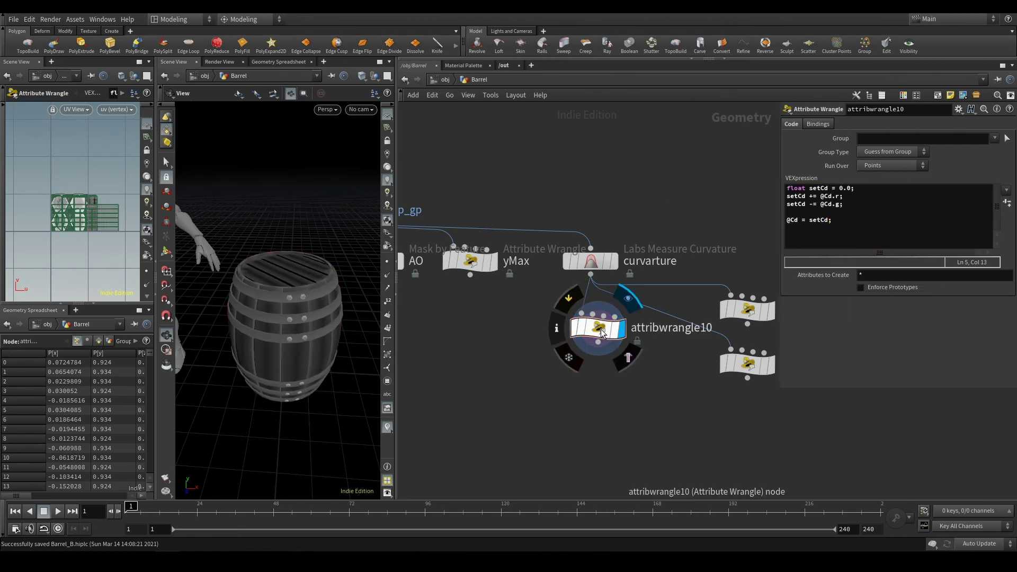
drag(328, 323, 301, 307)
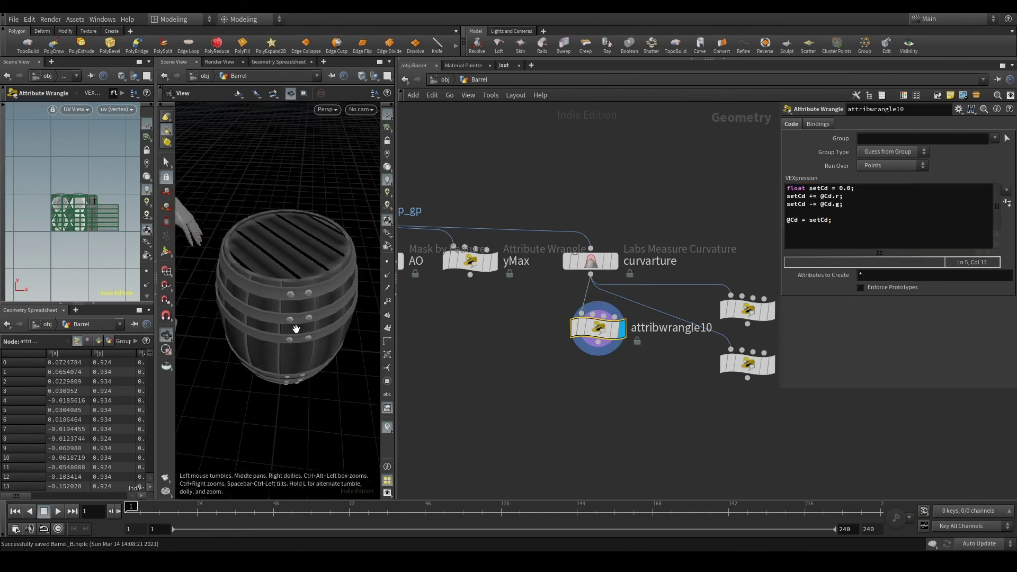
mouse_move(302, 306)
mouse_down()
mouse_move(303, 365)
mouse_move(305, 329)
mouse_up()
click(841, 234)
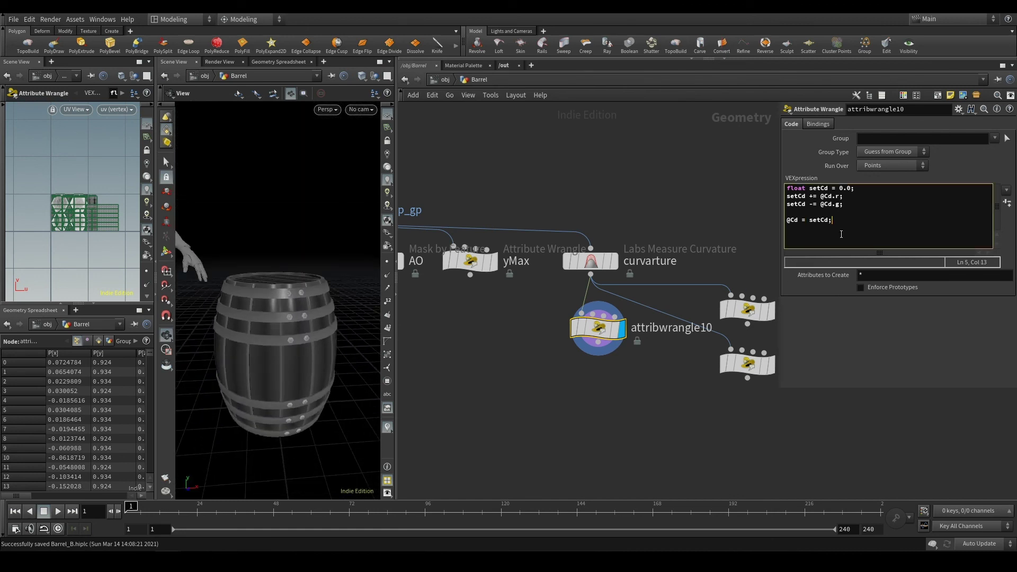
key(ctrl+Left)
text(fit()
key(ctrl+Right)
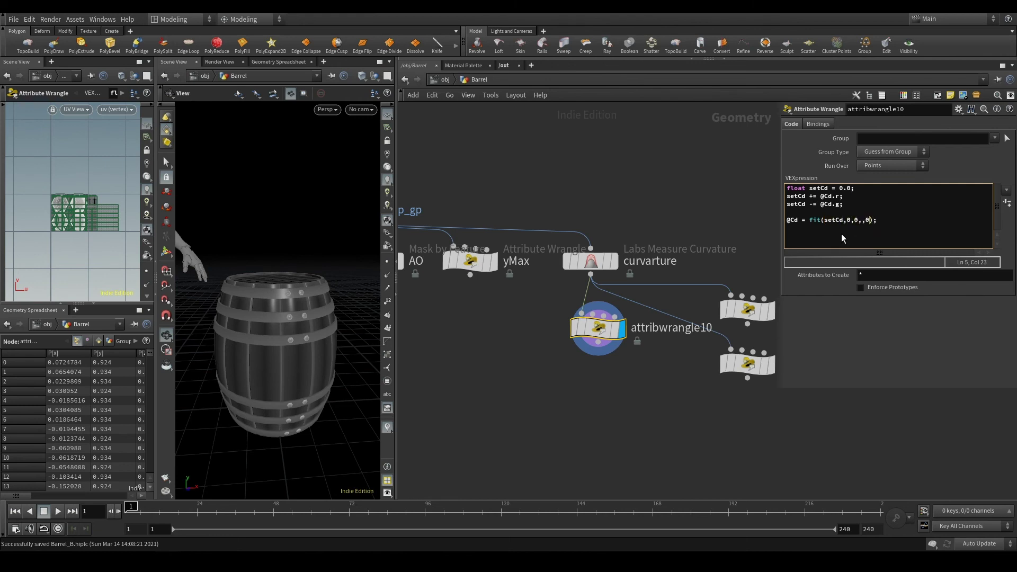
- Change attribwrangle10's fit ranges so it reads fit(setCd,-1,1,0,1)
key(Left)
key(Left)
key(Left)
key(Left)
key(BackSpace)
text(-1)
key(Right)
key(Right)
key(BackSpace)
text(1)
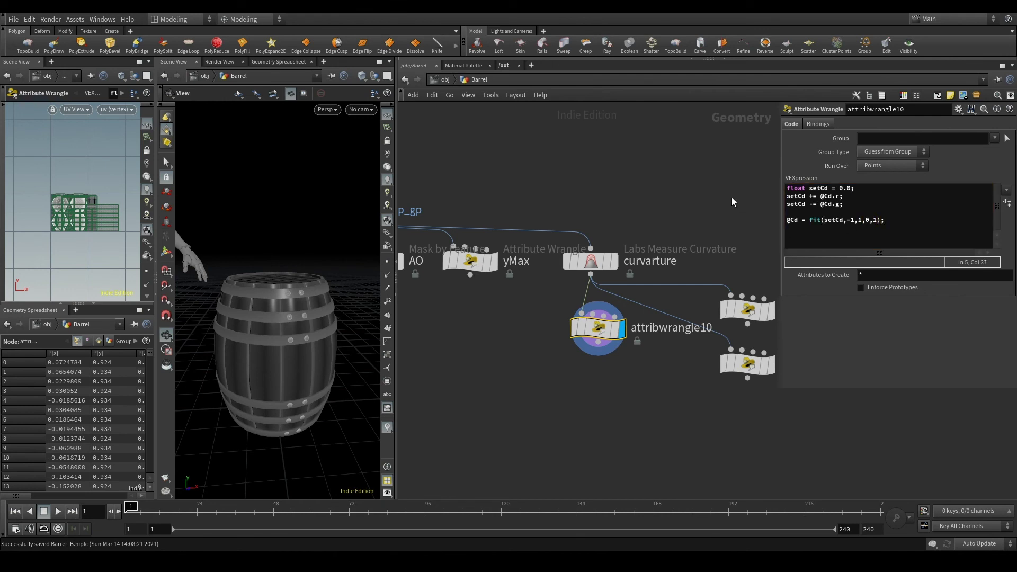
- Sort the point spreadsheet by Cd[r] and move attribwrangle10 further left
drag(275, 255, 281, 313)
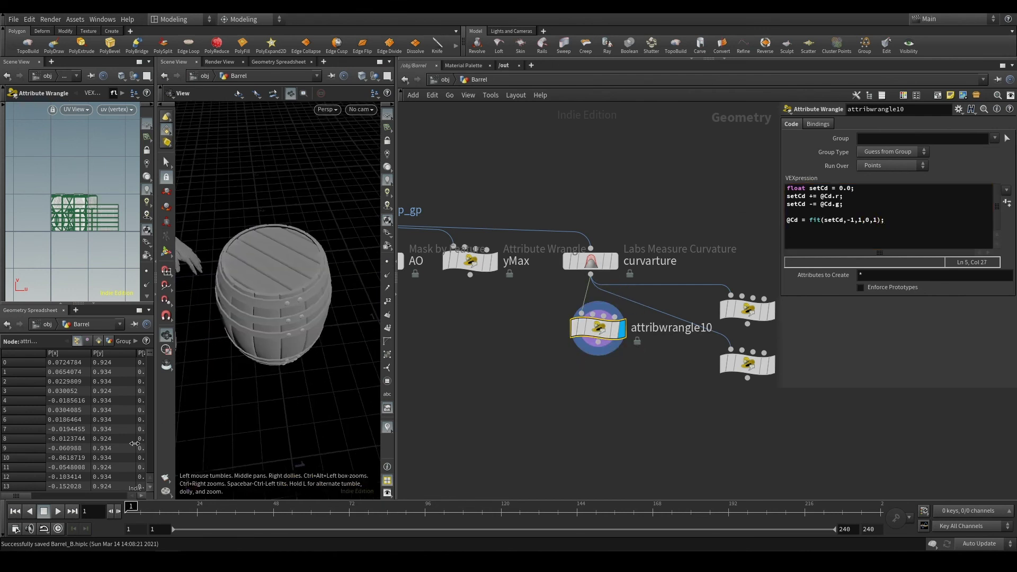
drag(16, 496, 54, 496)
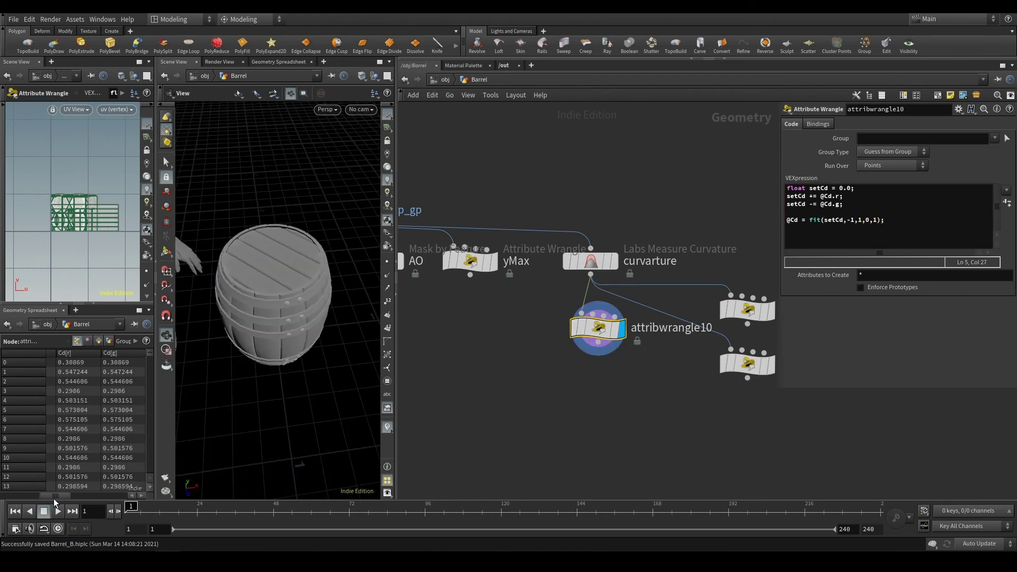
click(76, 354)
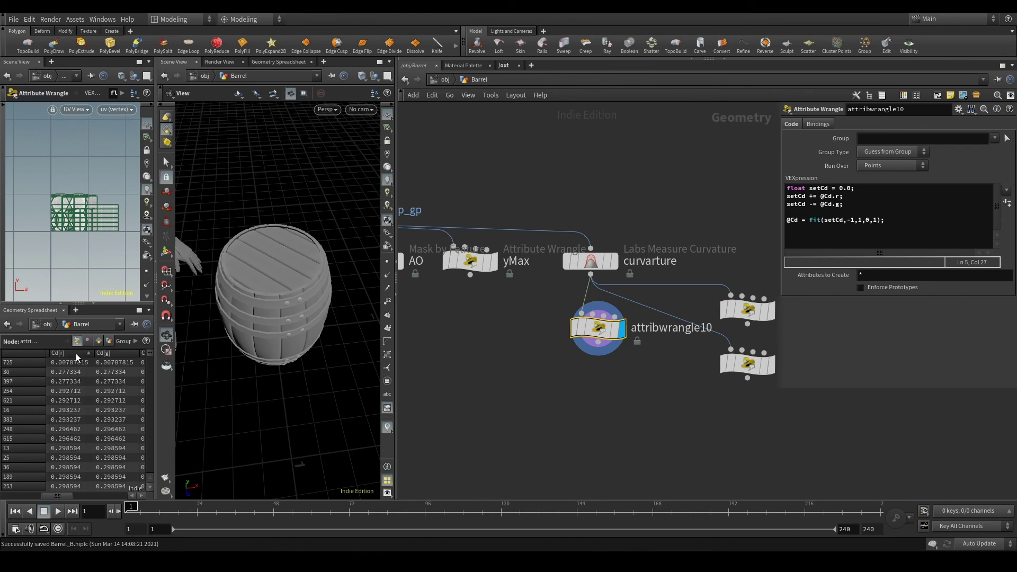
mouse_move(224, 330)
mouse_down()
mouse_move(177, 313)
mouse_move(243, 316)
mouse_up()
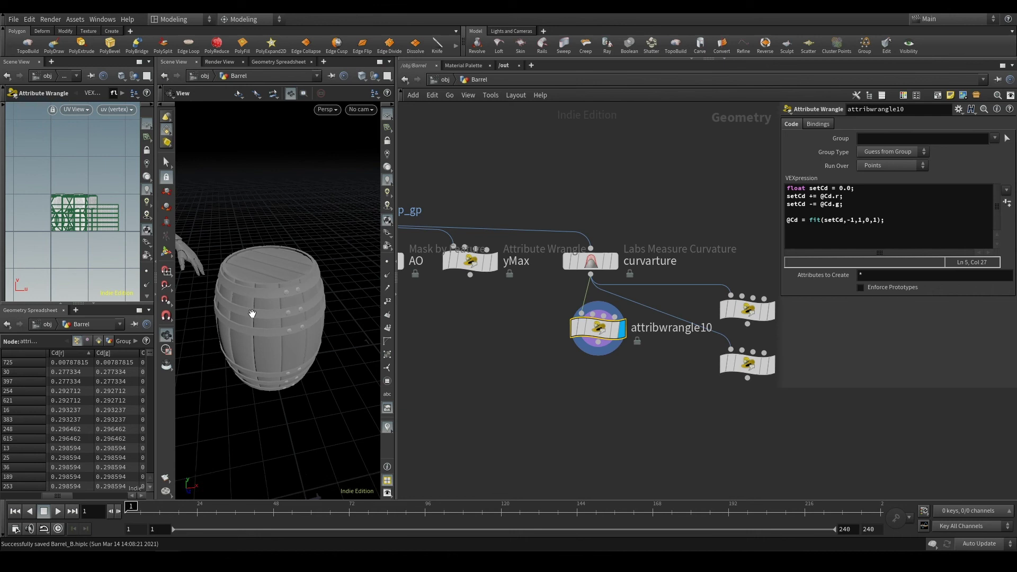
drag(599, 325, 548, 323)
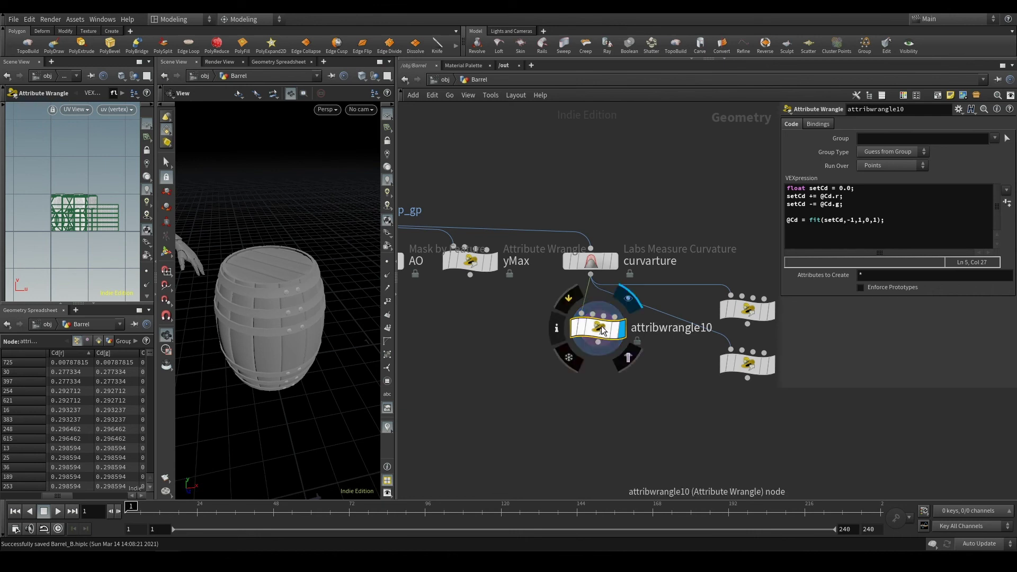
scroll(618, 363, down, 2)
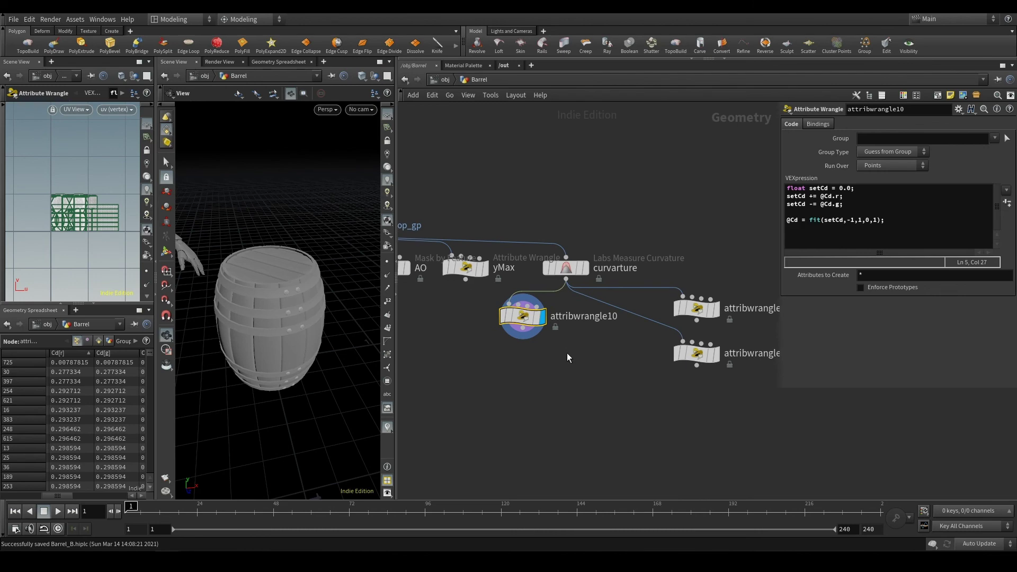
key(Tab)
- Add an Attribute Wrangle fed by attribwrangle10 and name it R
text(attrib)
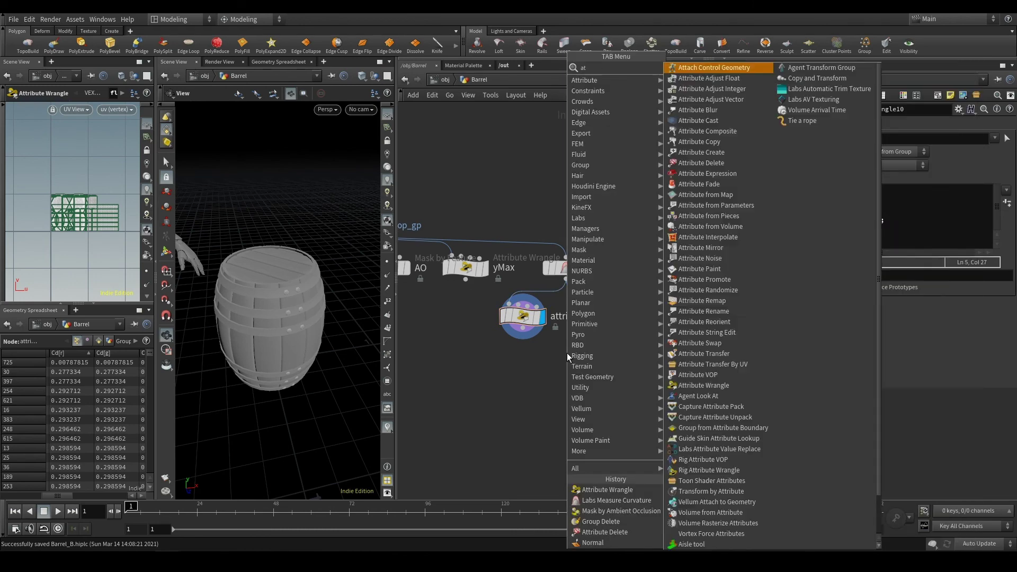
key(Return)
click(566, 353)
click(522, 335)
click(553, 343)
drag(565, 354, 575, 379)
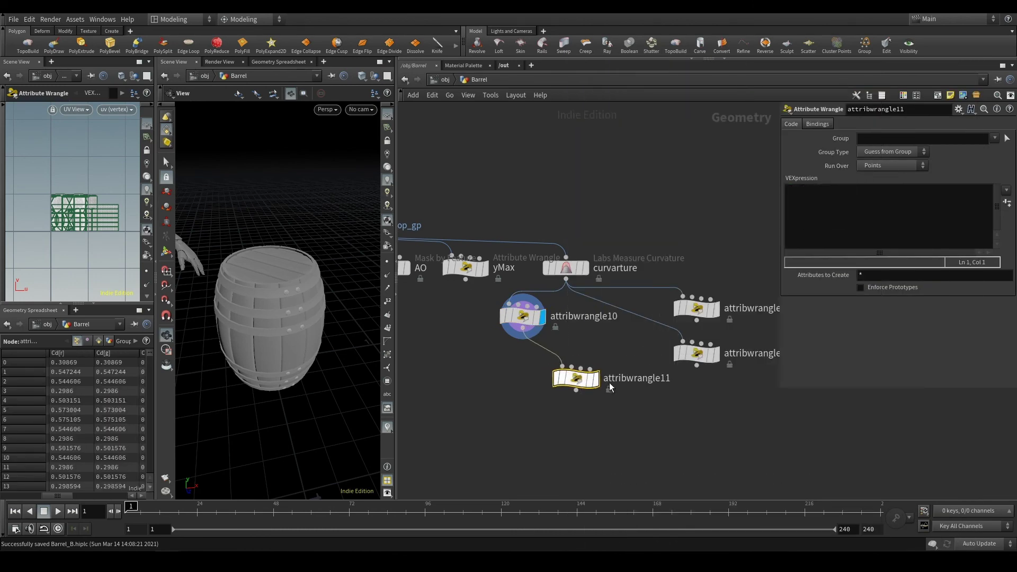
double_click(621, 379)
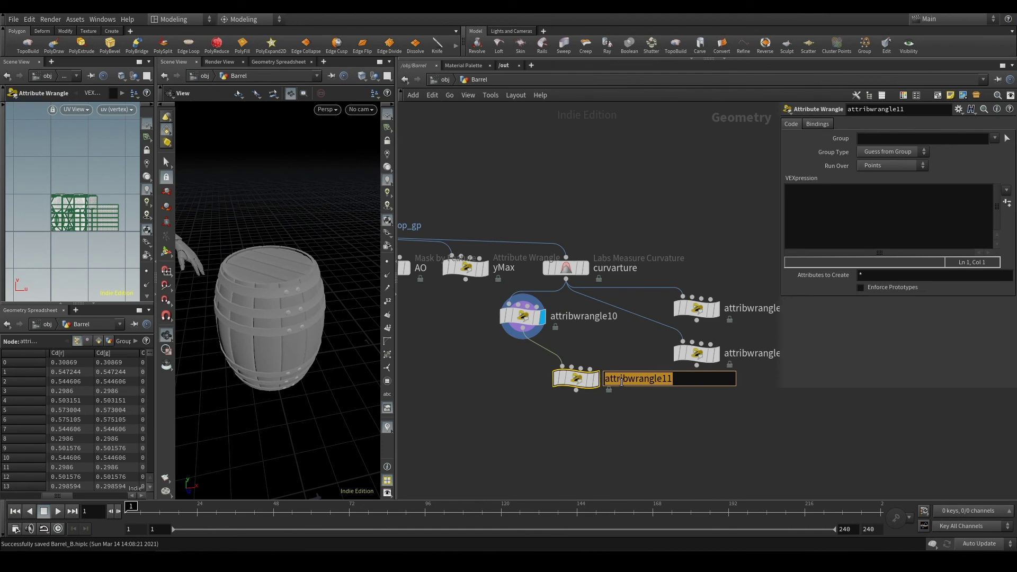
text(R)
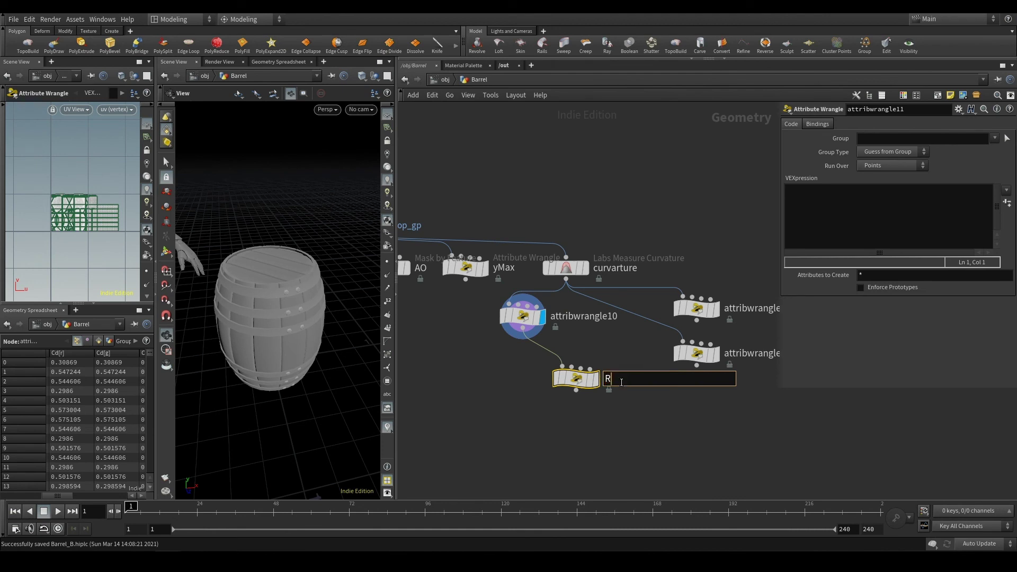
key(Return)
drag(576, 379, 605, 384)
click(803, 231)
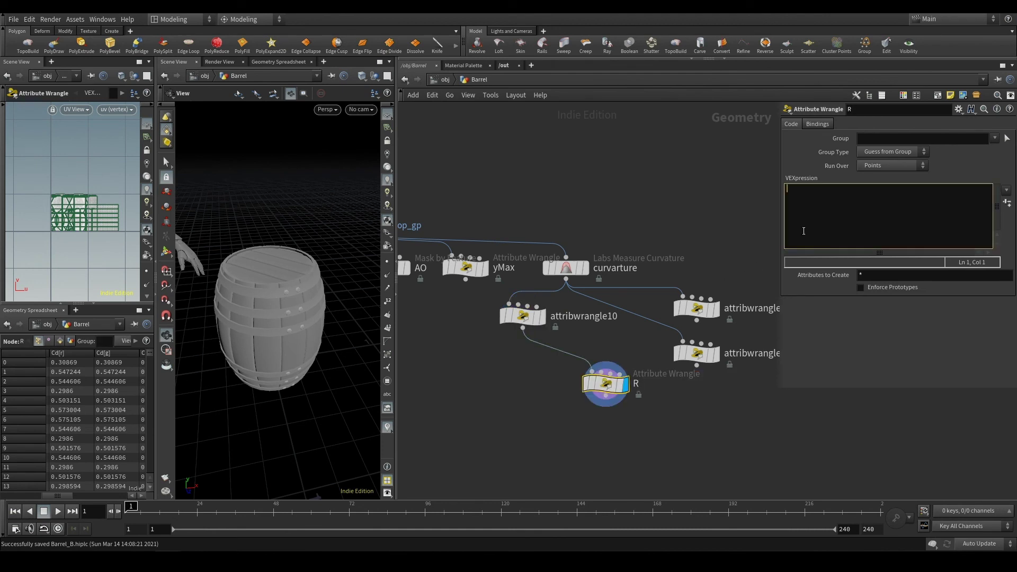
text(@Cd)
text(fit)
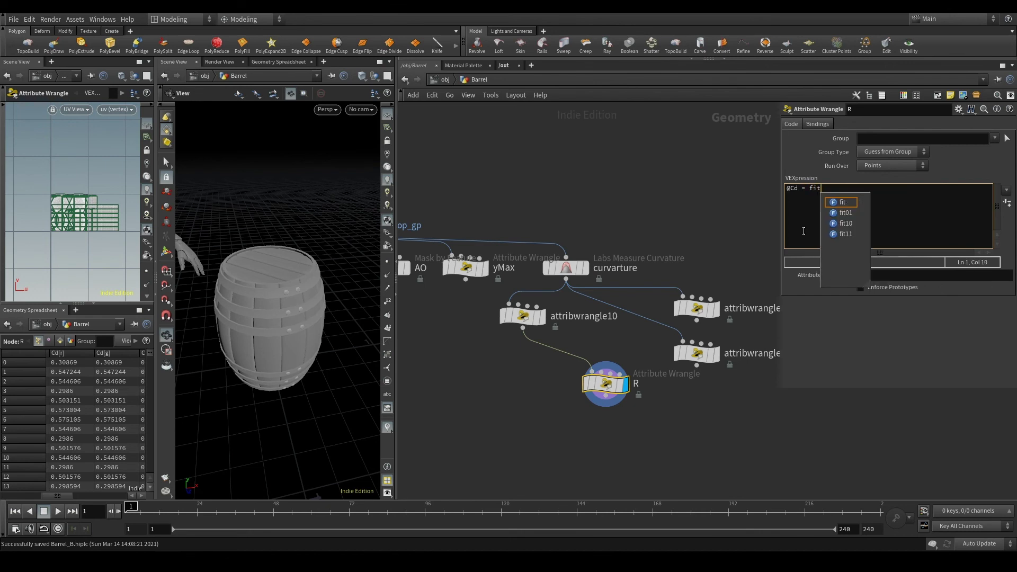
text((@Cd,)
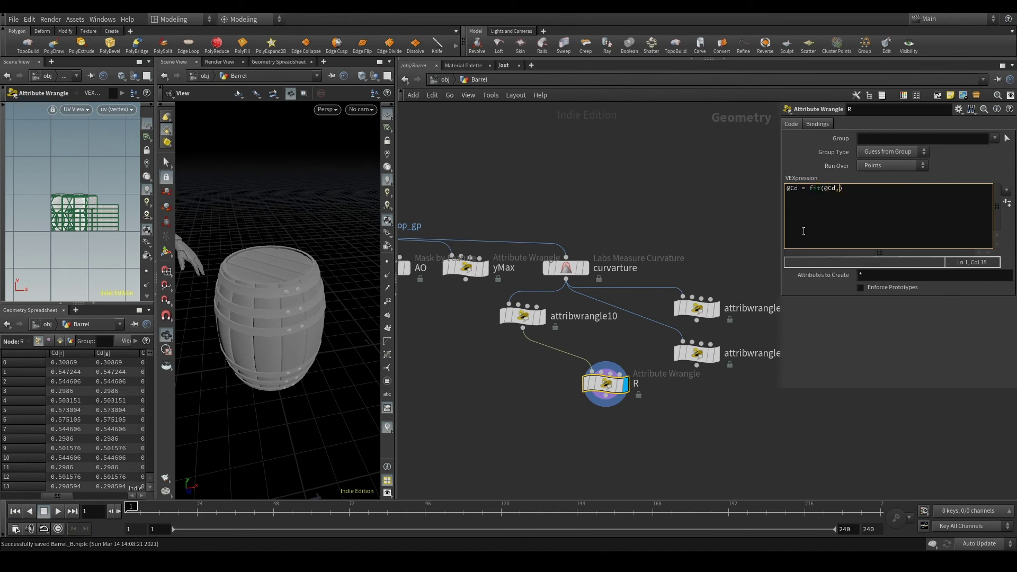
text(0,0,)
text(0)
key(Left)
key(Left)
key(Left)
text(.5)
key(Right)
key(Right)
key(Right)
key(Delete)
text(1);)
key(ctrl+Return)
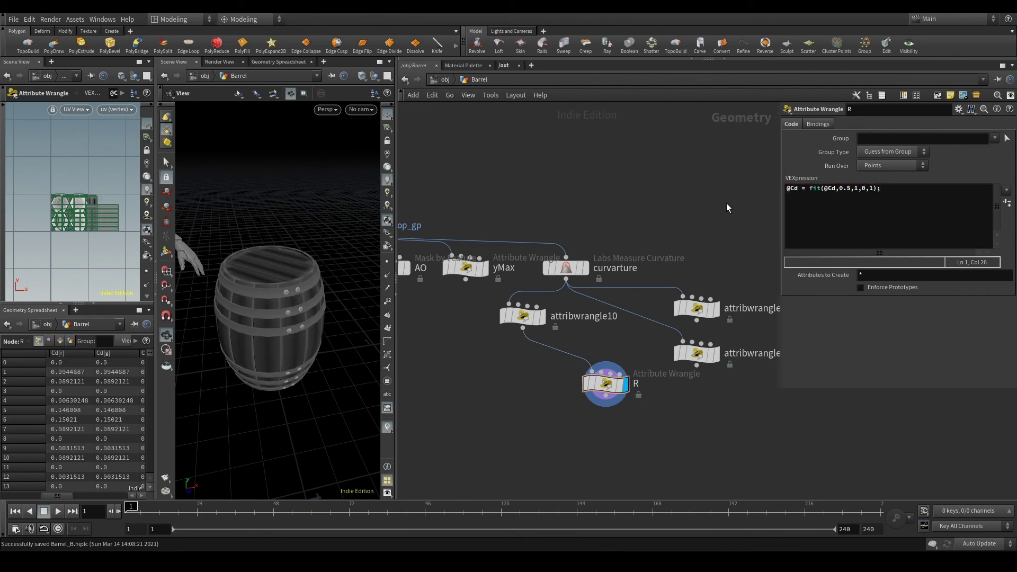
- Display attribwrangle8 and rename it R1
middle_drag(718, 264, 679, 244)
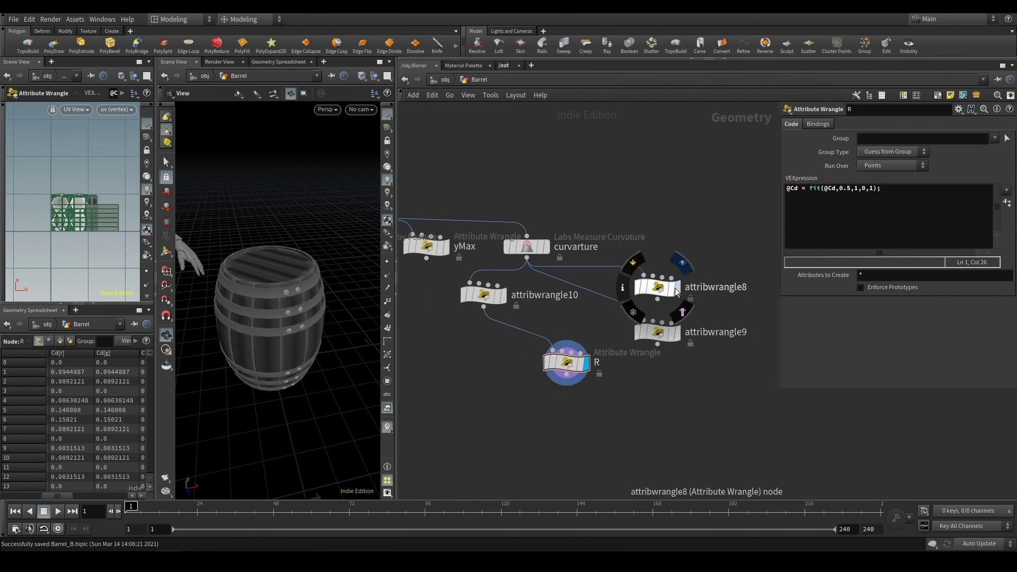
click(671, 293)
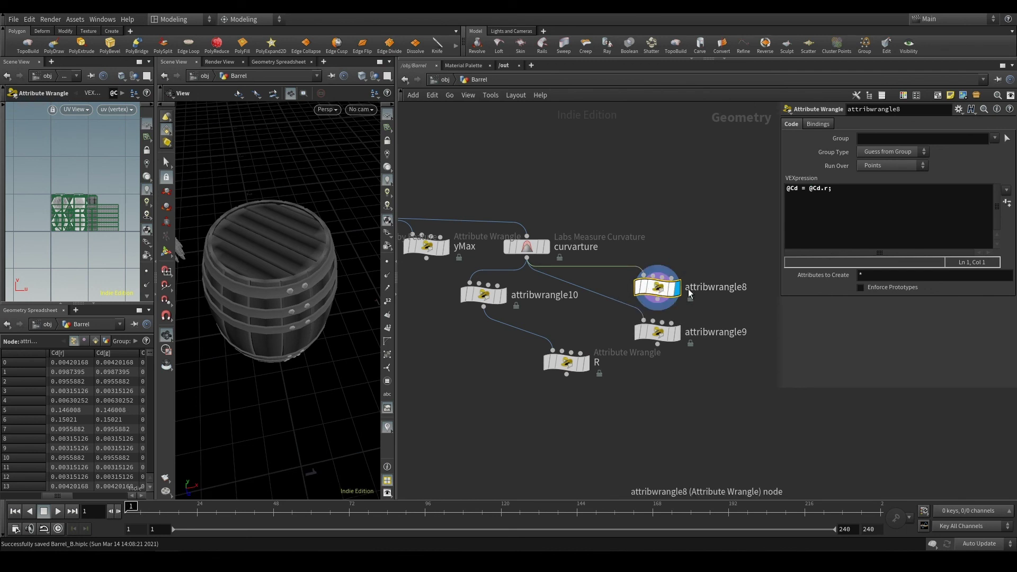
double_click(711, 288)
text(r)
key(Return)
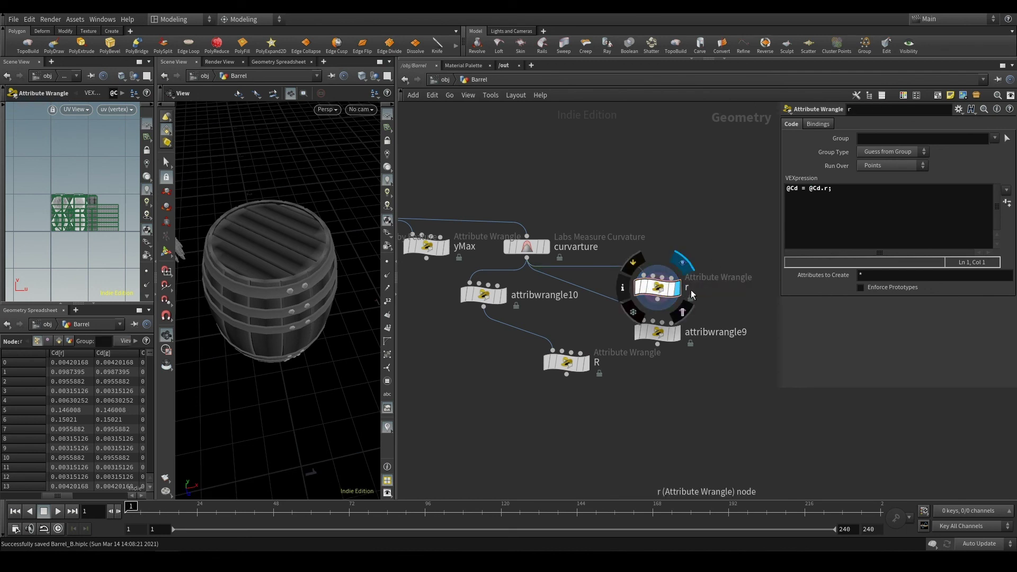
double_click(690, 288)
text(R)
key(Return)
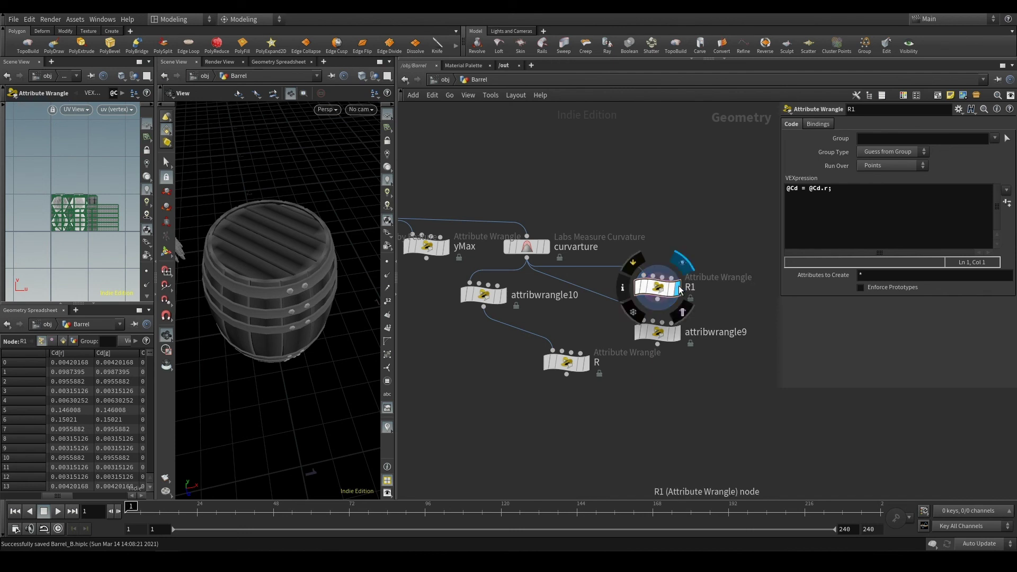
- Compare R1 and R on the barrel, then Alt-drag a copy of R below it
click(580, 363)
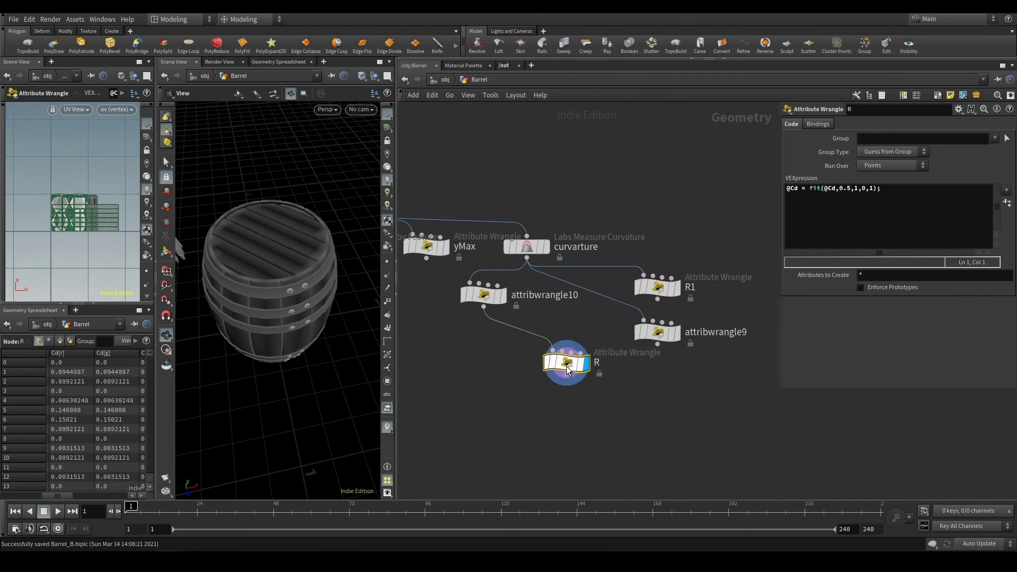
click(676, 290)
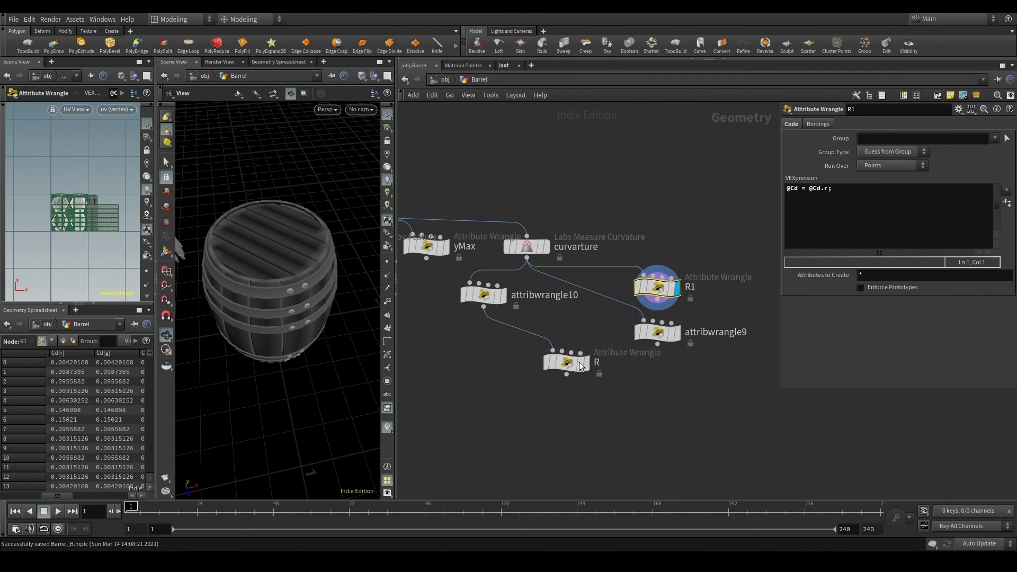
click(568, 368)
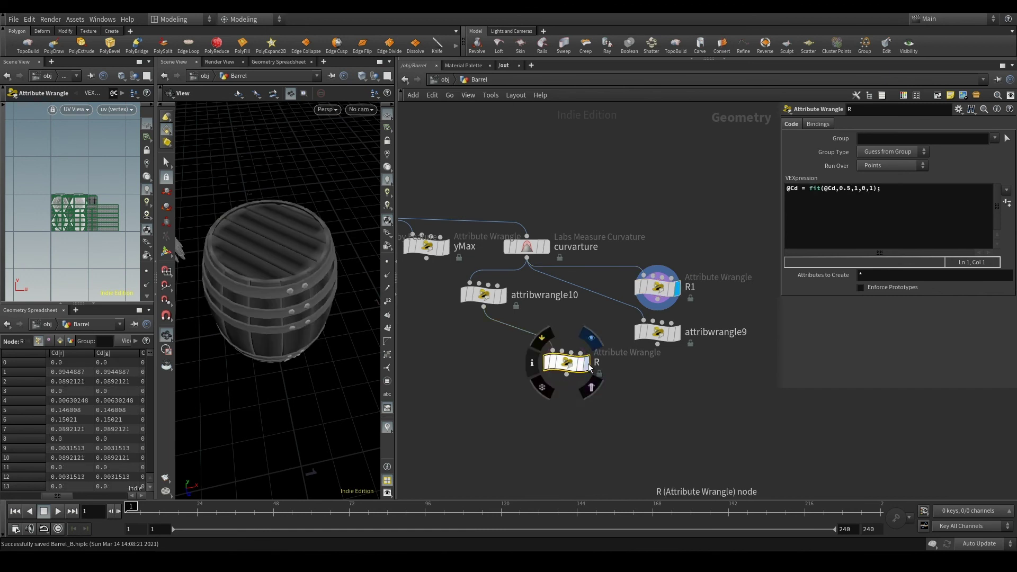
click(676, 293)
click(567, 364)
mouse_move(371, 355)
mouse_down()
mouse_move(313, 364)
mouse_move(332, 332)
mouse_up()
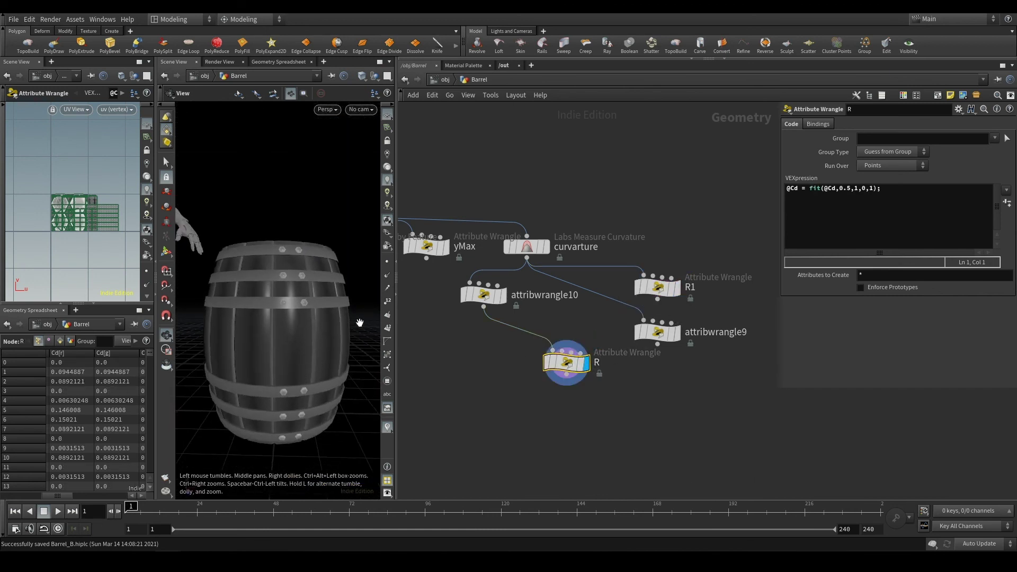
alt+drag(587, 366, 548, 382)
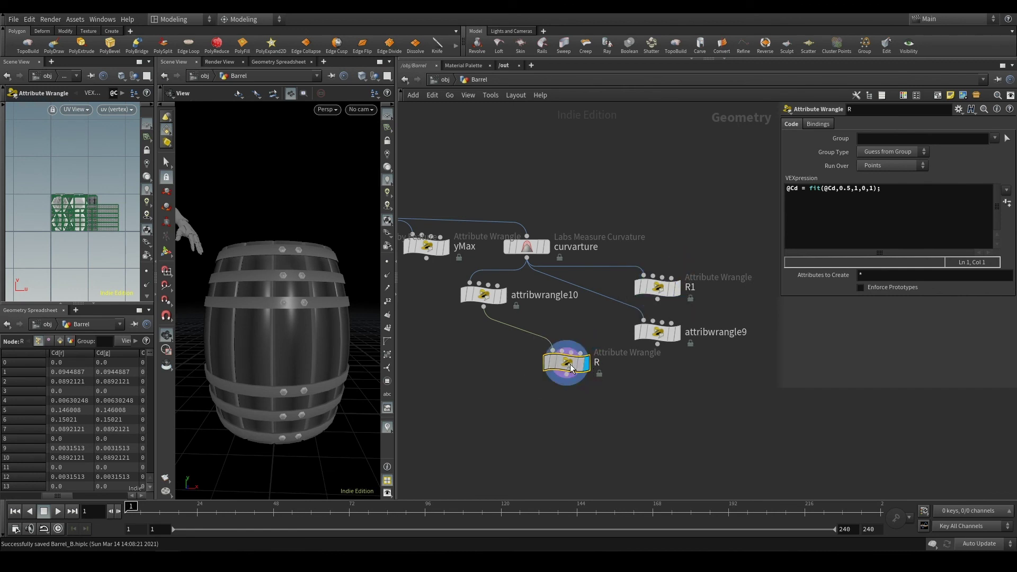
double_click(599, 405)
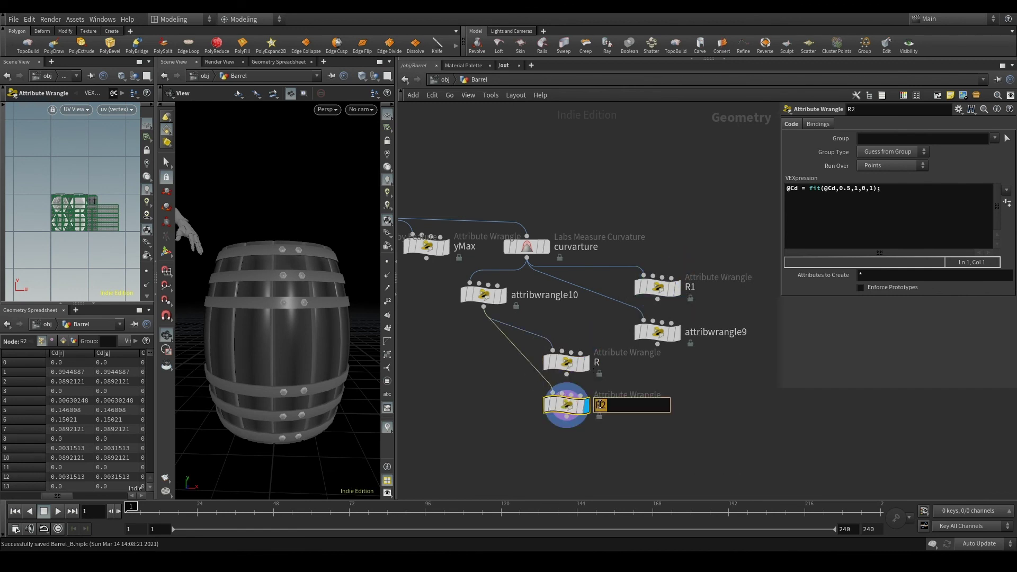
- Name the copy G and change its fit source range to 0 to 0.5
text(G)
key(Return)
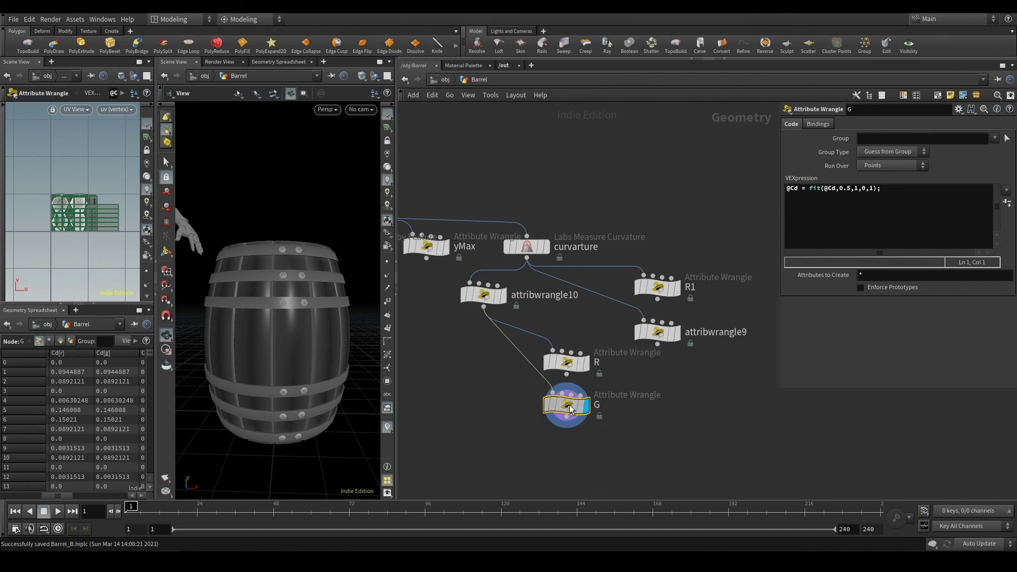
click(842, 189)
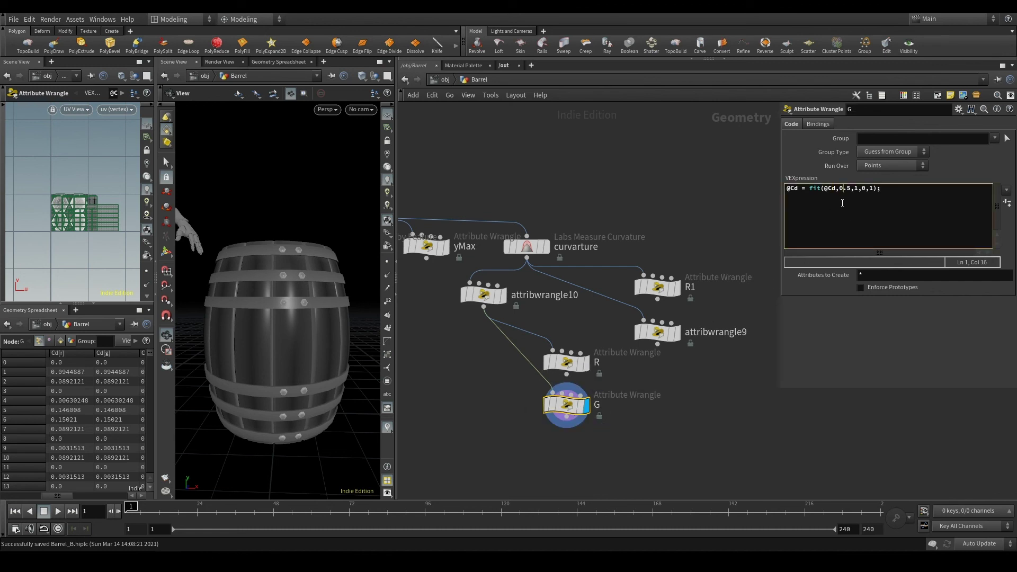
key(BackSpace)
key(BackSpace)
text(.5)
key(Right)
- Rename attribwrangle9 to G1 and display its result
mouse_move(286, 371)
mouse_down()
mouse_move(318, 402)
mouse_move(321, 375)
mouse_up()
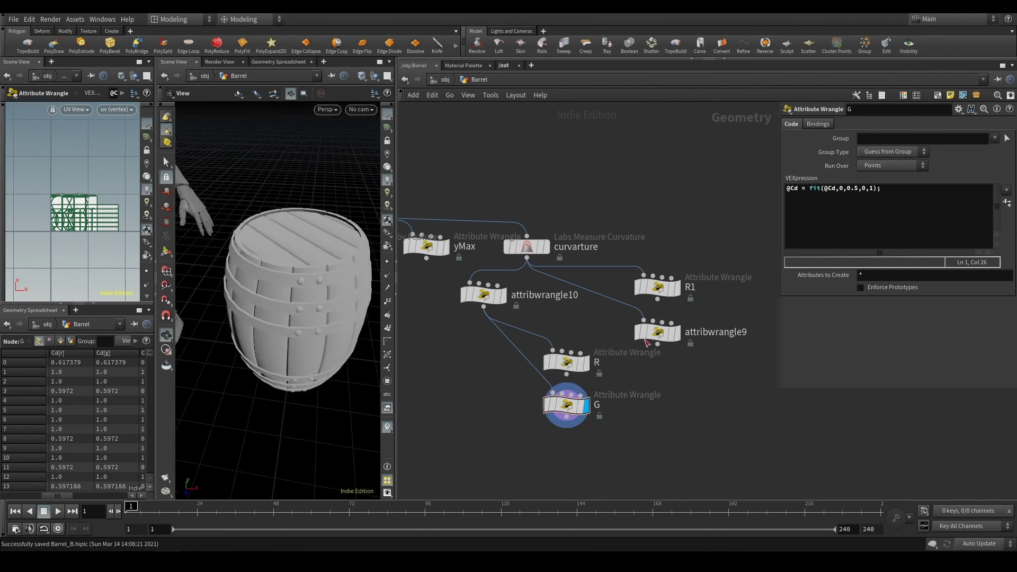
double_click(696, 333)
text(G1)
key(Return)
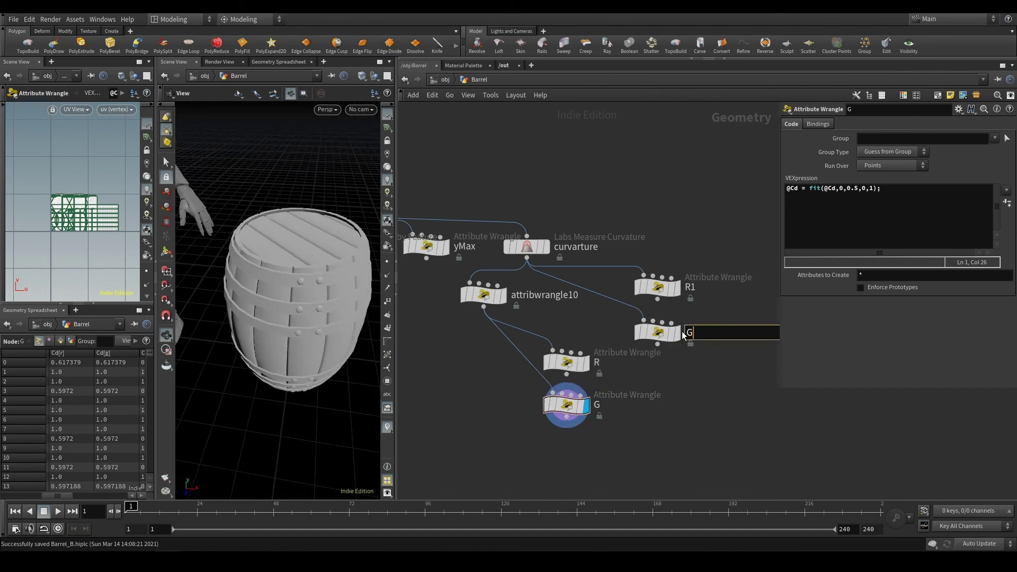
click(677, 333)
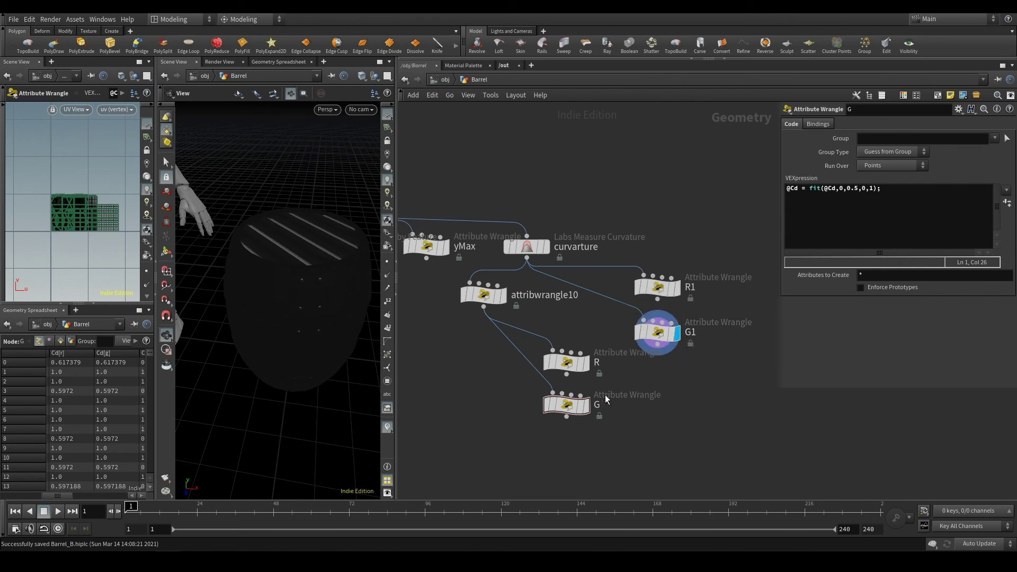
click(584, 405)
click(802, 245)
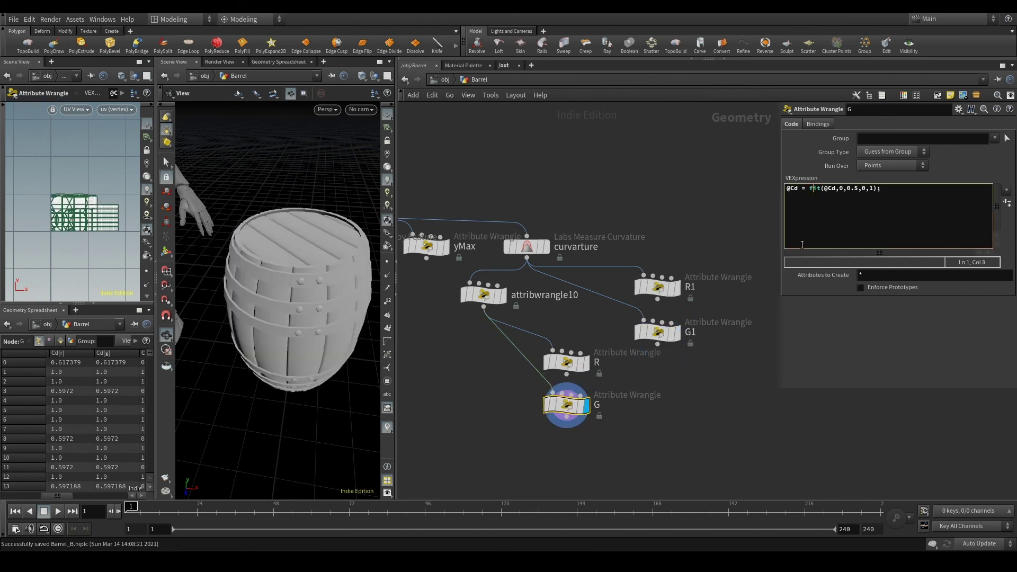
key(Left)
text(10.-)
key(BackSpace)
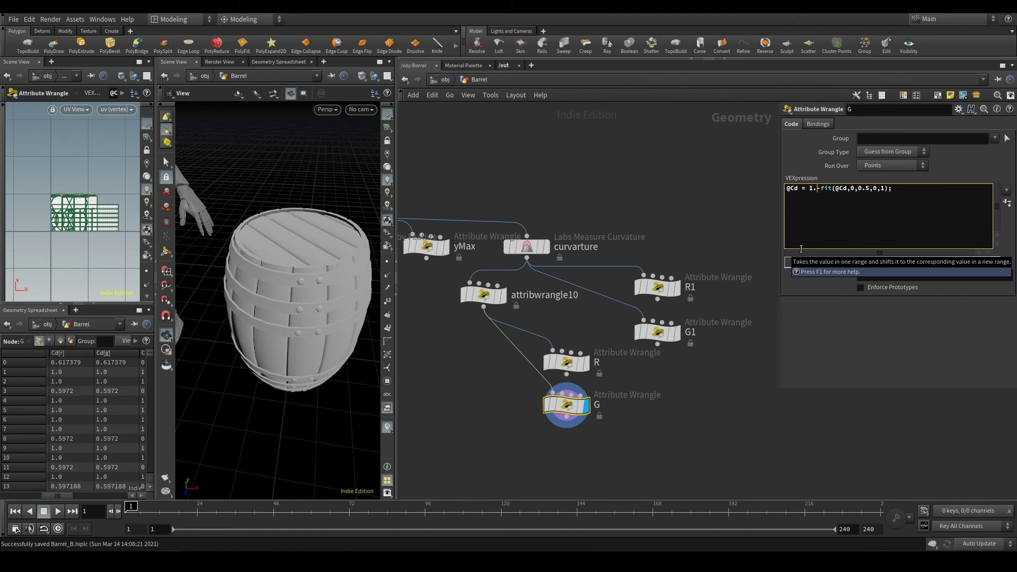
text(0-)
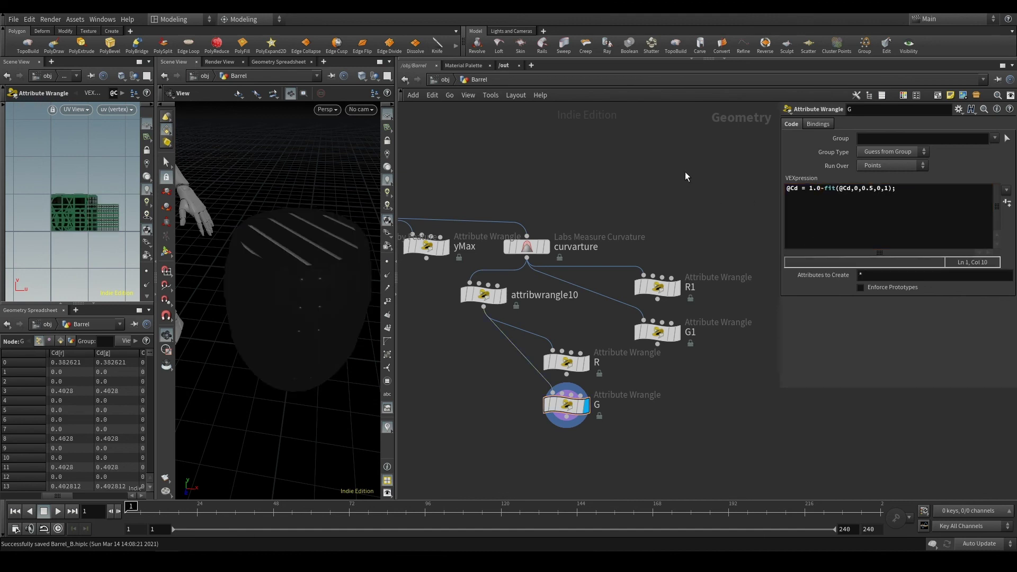
- Compare G1 and G results, then display attribwrangle10's result again
click(678, 332)
mouse_move(566, 405)
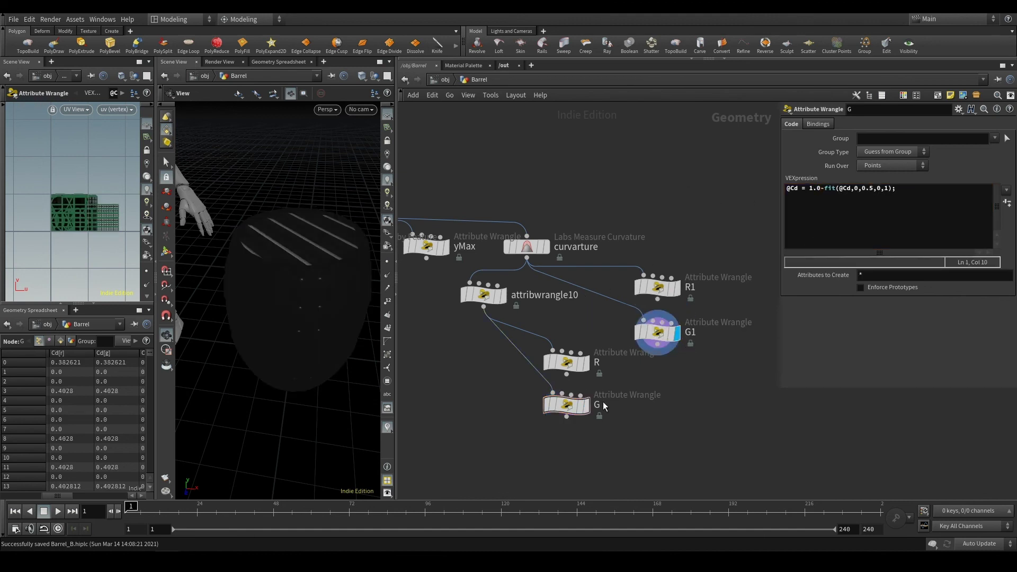
click(590, 408)
mouse_move(281, 300)
mouse_down()
mouse_move(291, 329)
mouse_move(290, 317)
mouse_up()
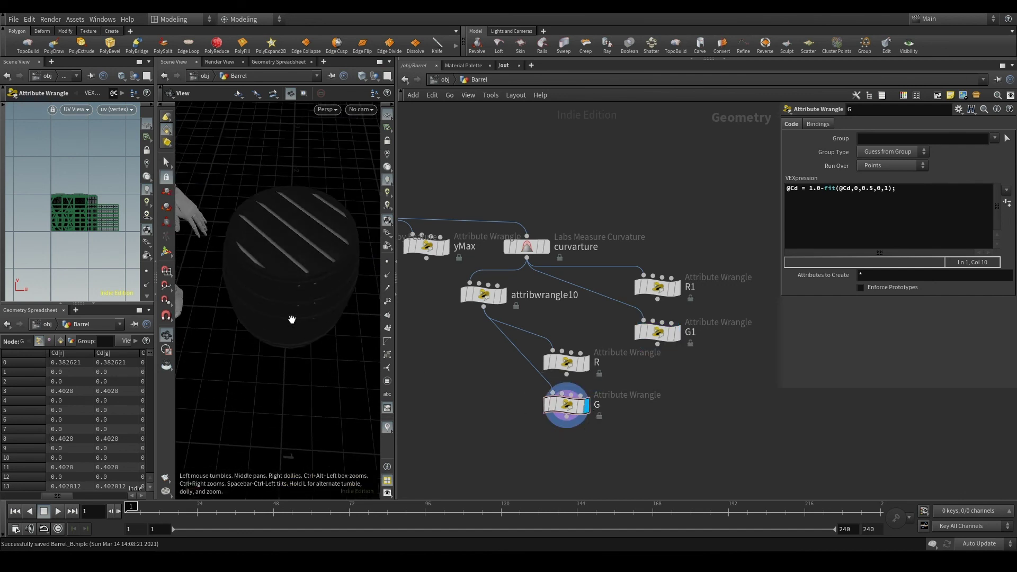
click(678, 332)
mouse_move(566, 405)
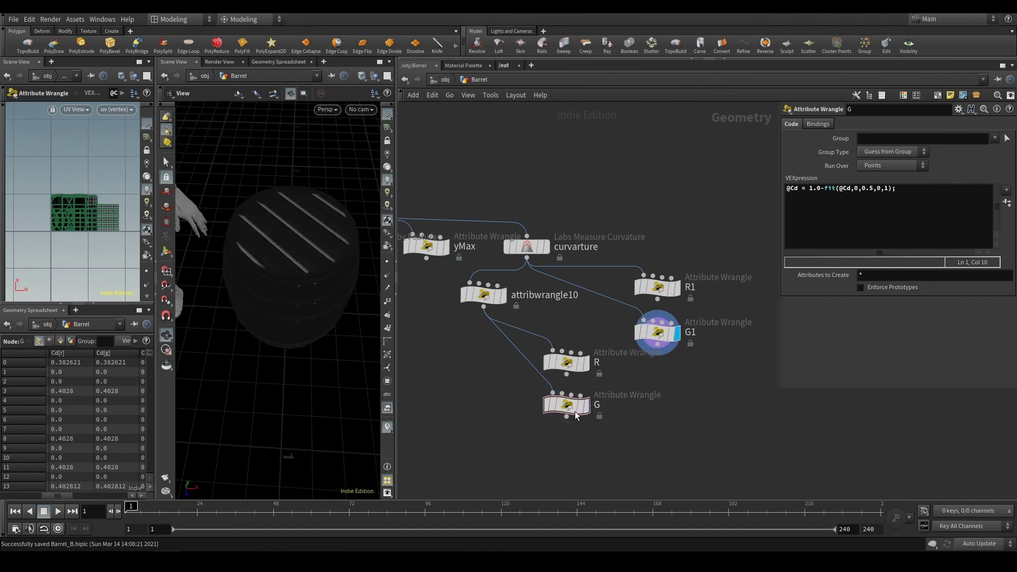
click(589, 409)
click(504, 295)
scroll(471, 347, down, 2)
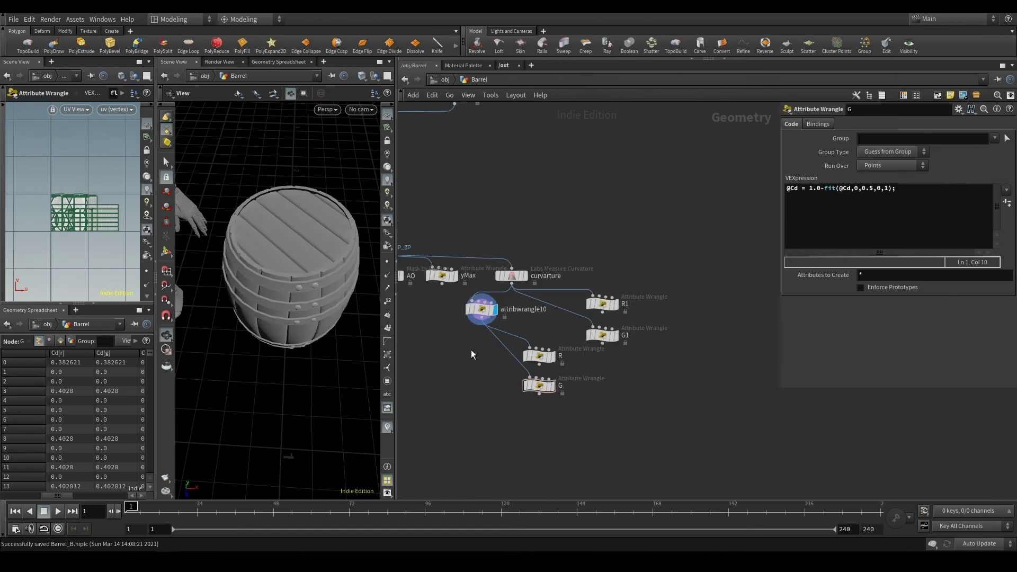
scroll(498, 347, down, 2)
double_click(579, 277)
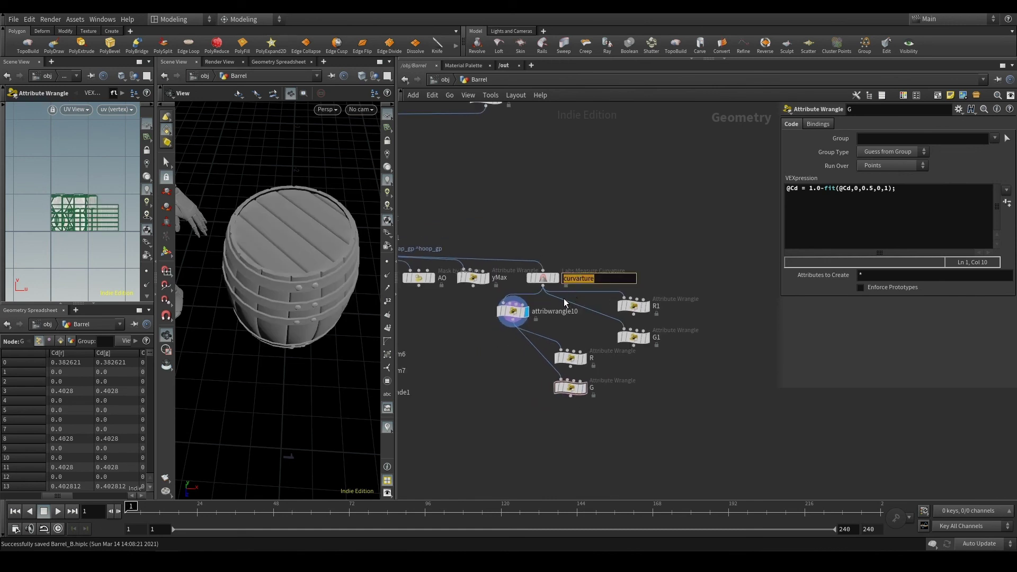
double_click(552, 312)
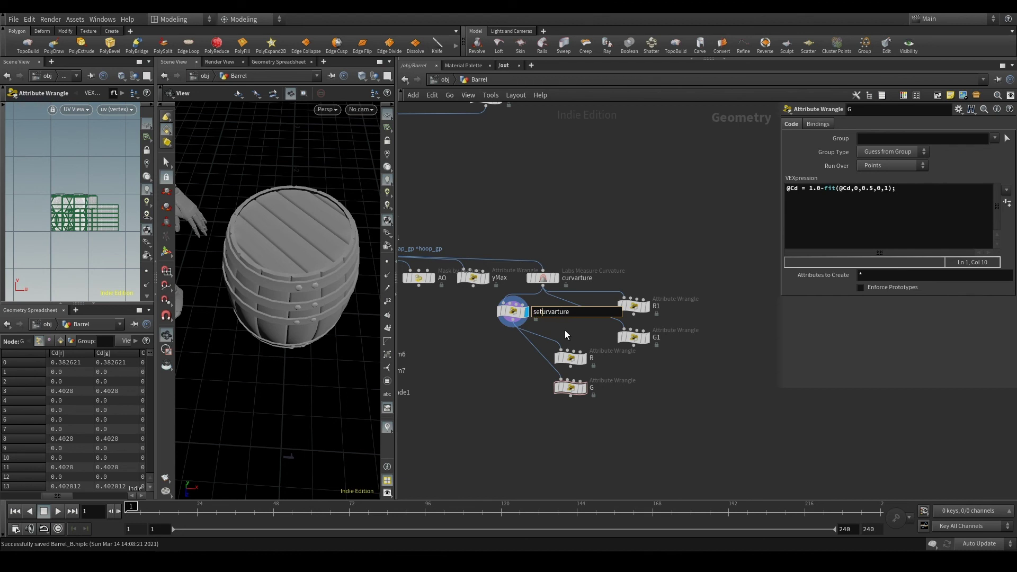
text(C)
- Rename attribwrangle10 to setCurvarture and move R and G below G1
key(Return)
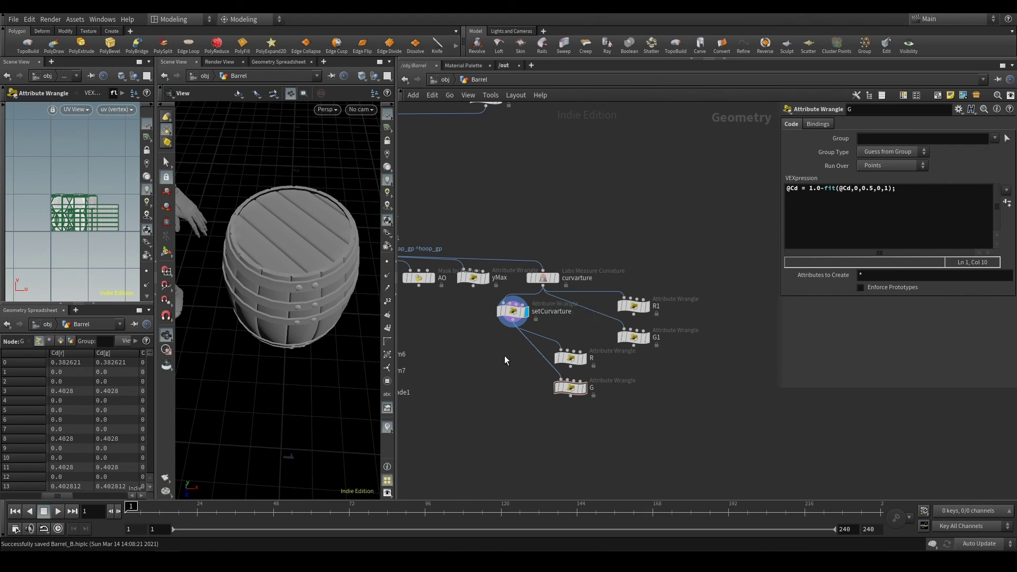
scroll(504, 352, up, 1)
drag(517, 303, 536, 303)
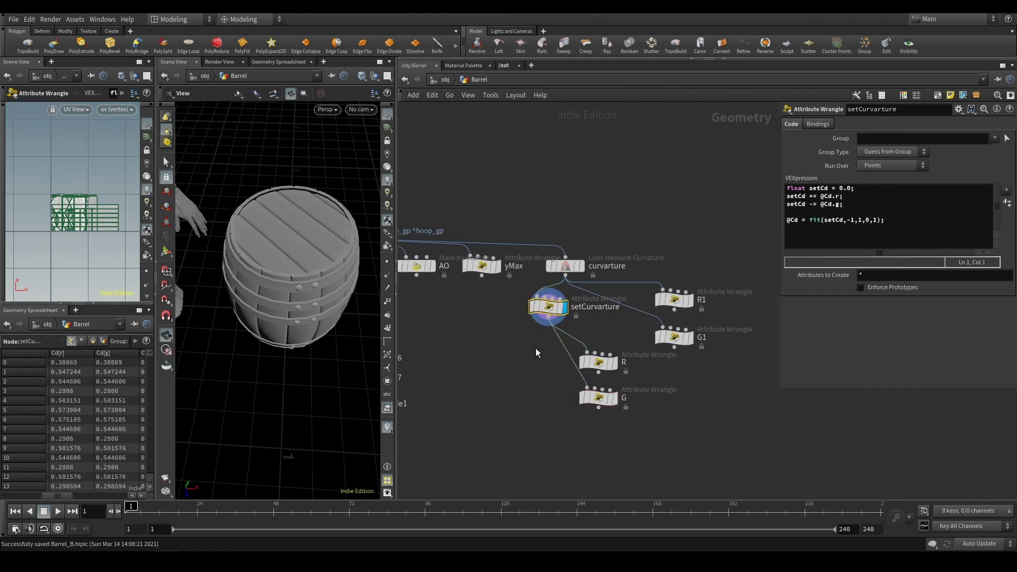
shift+click(601, 368)
drag(602, 368, 677, 375)
click(675, 299)
shift+click(681, 337)
click(620, 363)
- Pan to setCurvarture and inspect its code
middle_drag(577, 355, 622, 364)
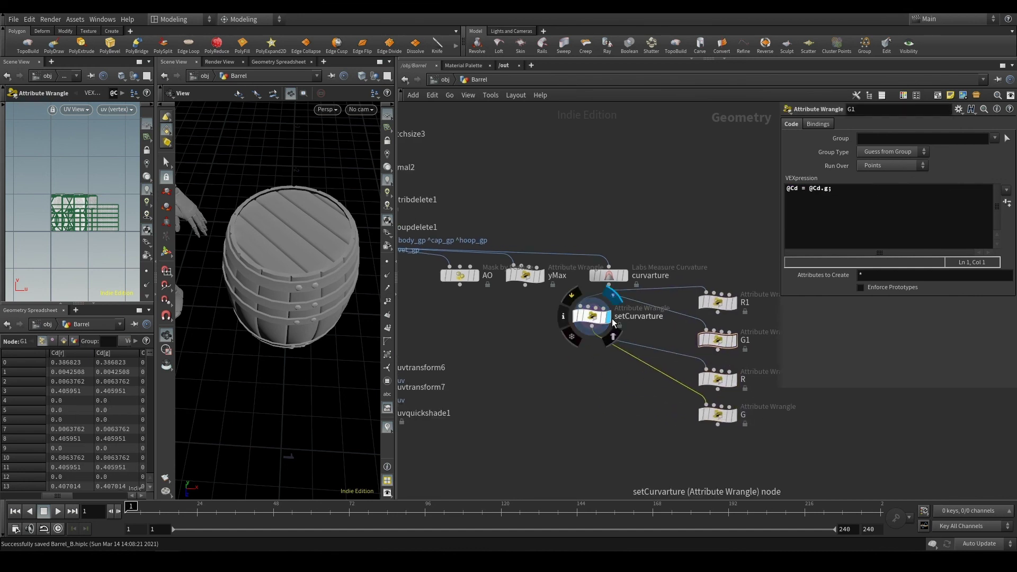
click(593, 320)
middle_drag(525, 349, 541, 354)
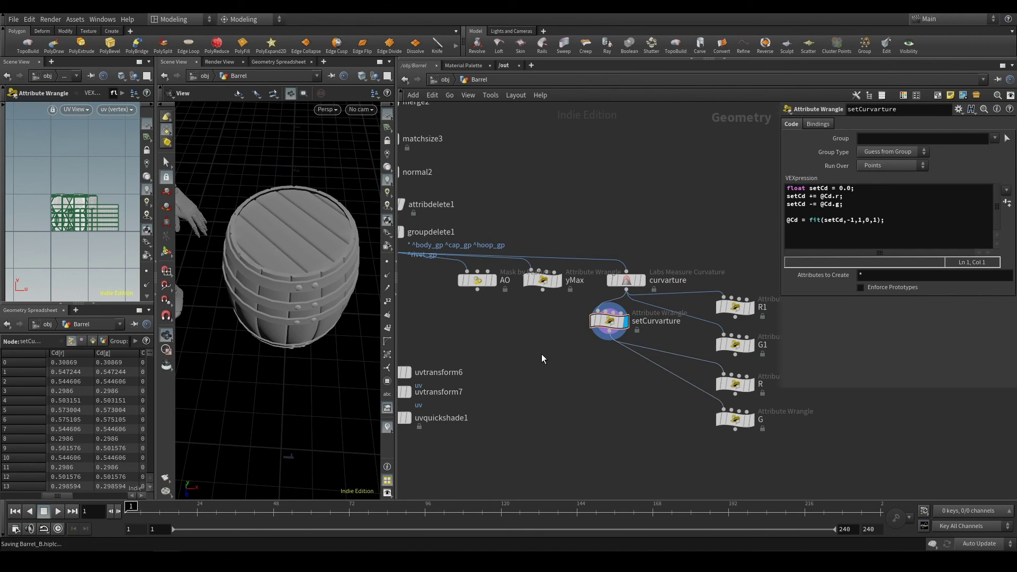
drag(203, 313, 206, 275)
scroll(497, 336, up, 2)
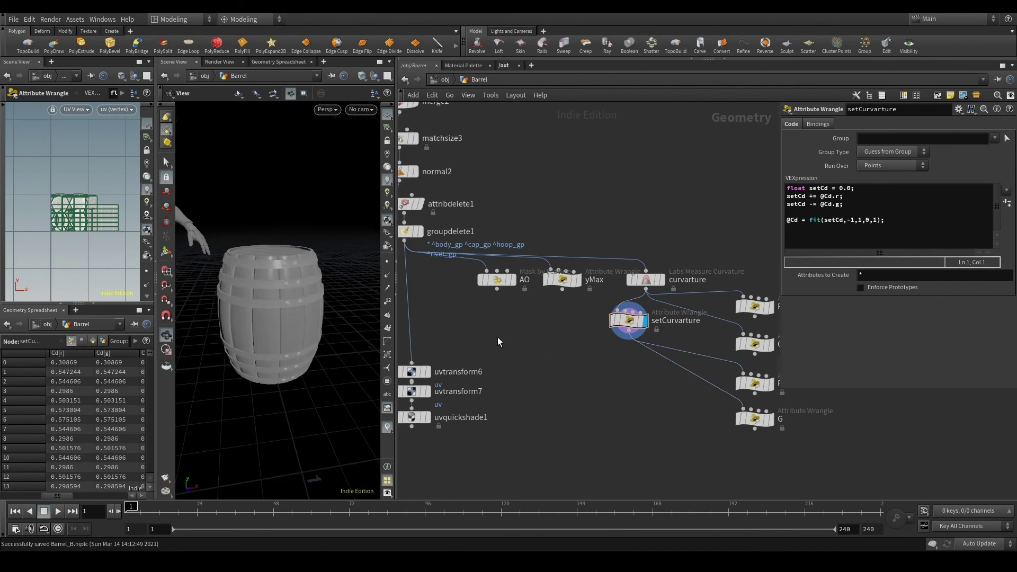
- Add a new Attribute Wrangle, attribwrangle8, and display it
key(Tab)
text(attribwr)
key(Return)
click(497, 337)
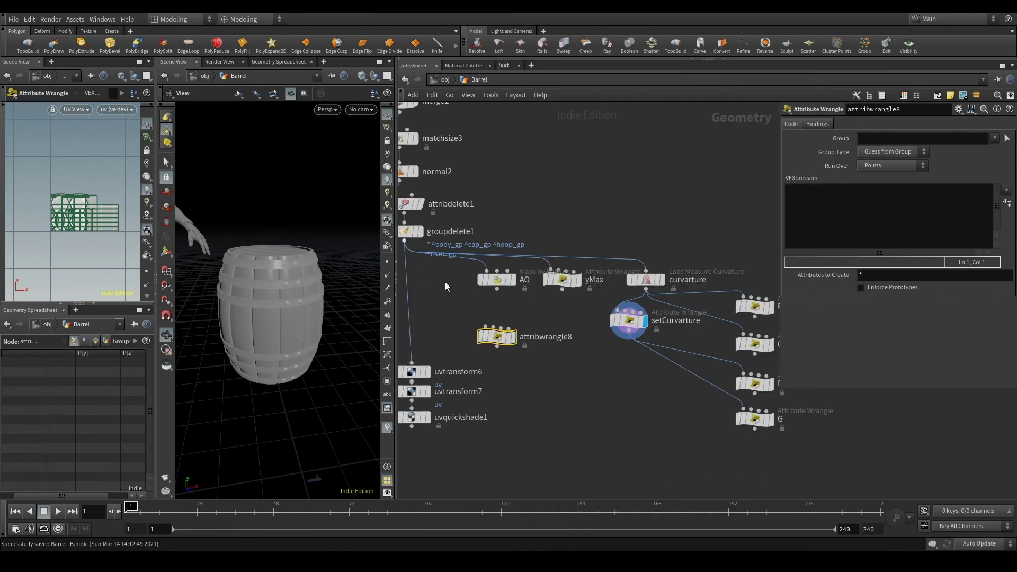
click(513, 337)
drag(496, 337, 496, 355)
- Wire AO, yMax and setCurvarture into attribwrangle8's inputs
click(497, 286)
click(488, 346)
click(562, 289)
key(ctrl+z)
click(561, 289)
click(504, 339)
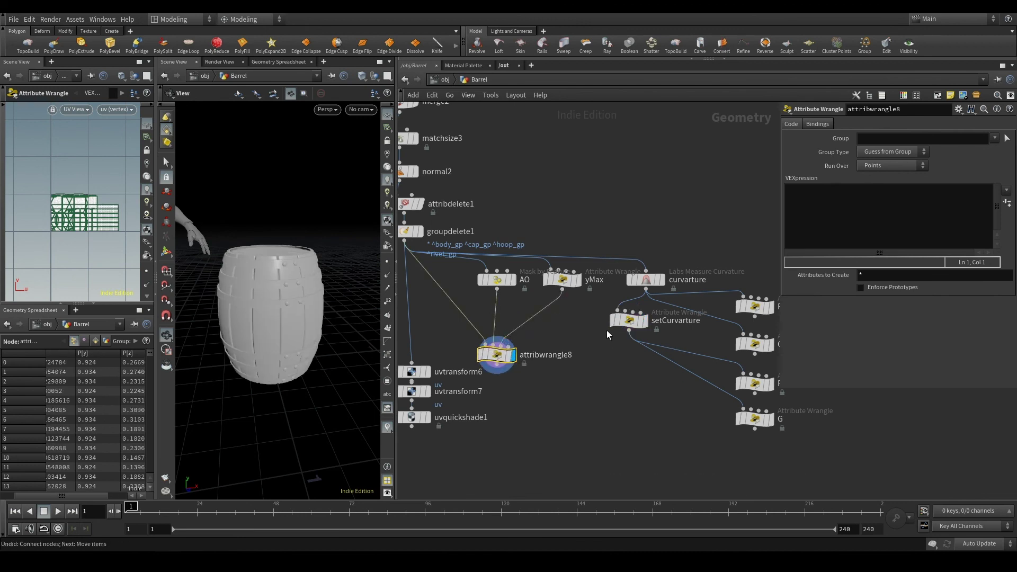
click(629, 331)
click(511, 345)
drag(497, 354, 496, 335)
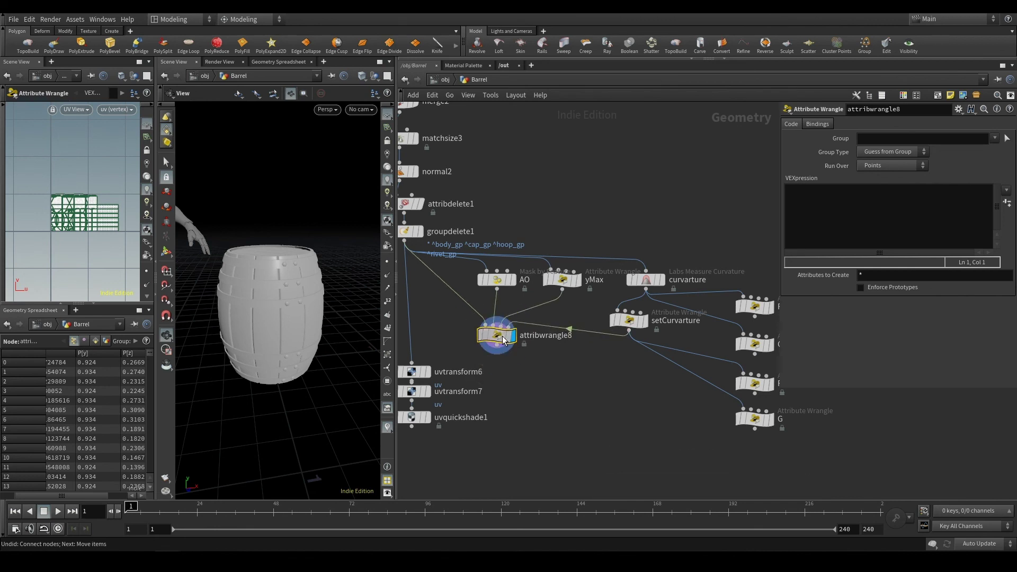
click(815, 229)
text(@Cd =)
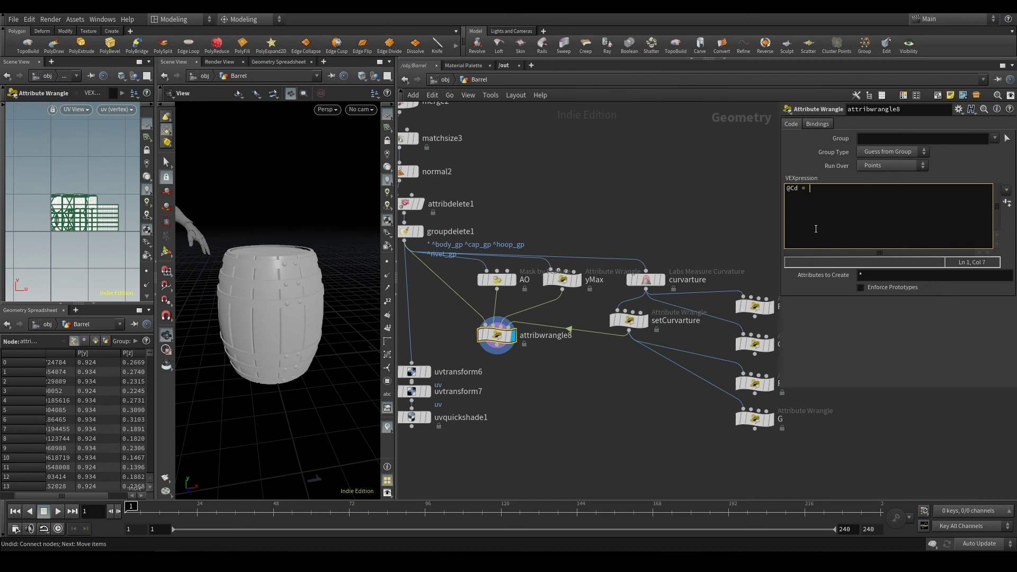
text(set()
key(Home)
key(Return)
key(Return)
key(Up)
text(oat )
text(r)
text( 0)
key(BackSpace)
text(= )
text(point)
text(()
text(")
text(Cd")
text(tnum)
text(@)
key(Right)
key(Right)
key(Right)
key(Right)
- Duplicate the r declaration into two more code lines
drag(904, 189, 824, 189)
click(790, 188)
drag(788, 188, 905, 188)
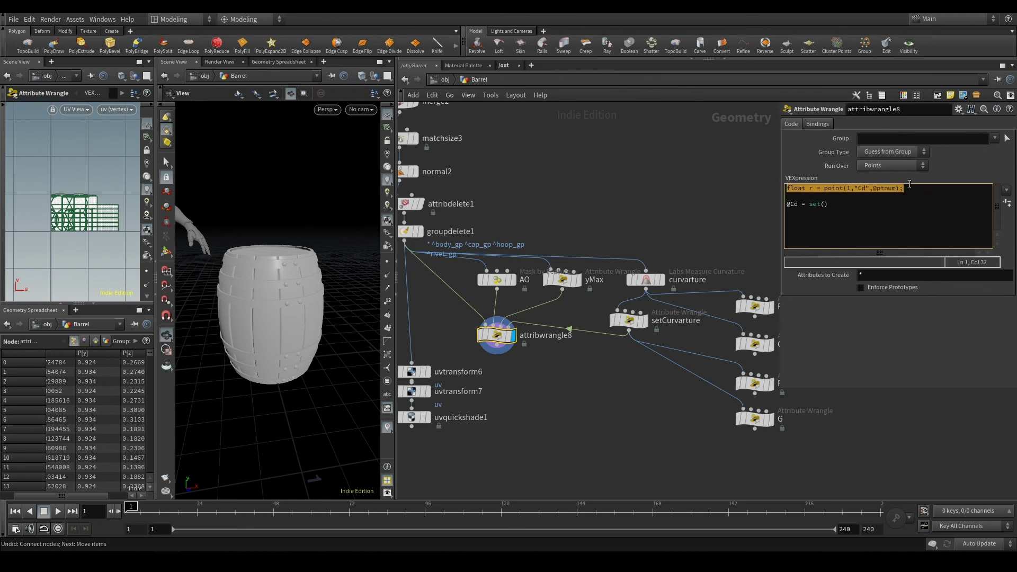
key(ctrl+c)
click(835, 196)
key(ctrl+v)
key(Return)
key(ctrl+v)
- Turn the copies into g and b declarations, with b reading Cd from input 3
click(813, 196)
key(BackSpace)
text(g)
key(Escape)
key(BackSpace)
key(BackSpace)
text(b)
key(Escape)
key(Right)
key(Right)
key(Right)
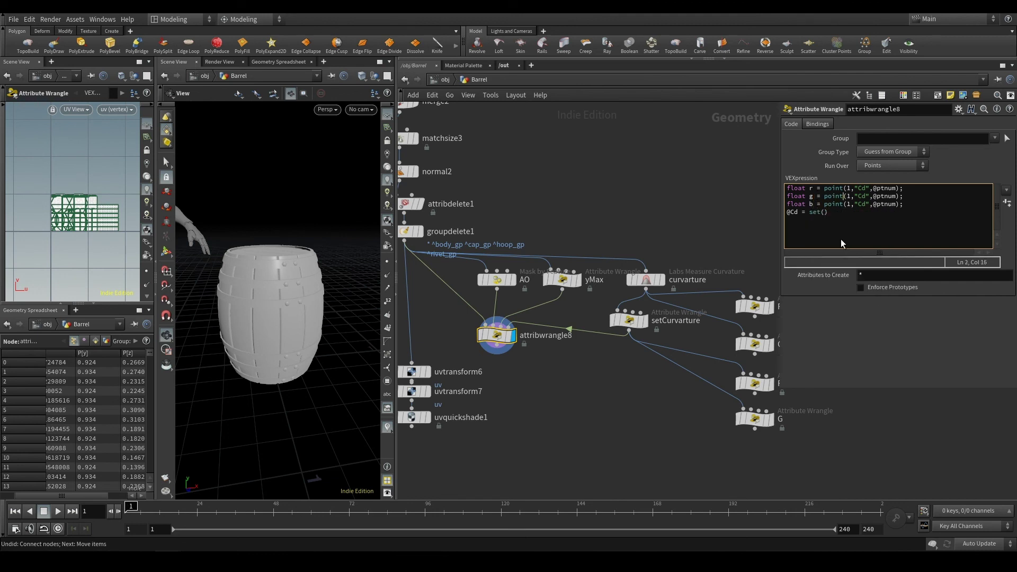
key(BackSpace)
text(3)
key(Escape)
click(724, 190)
click(794, 241)
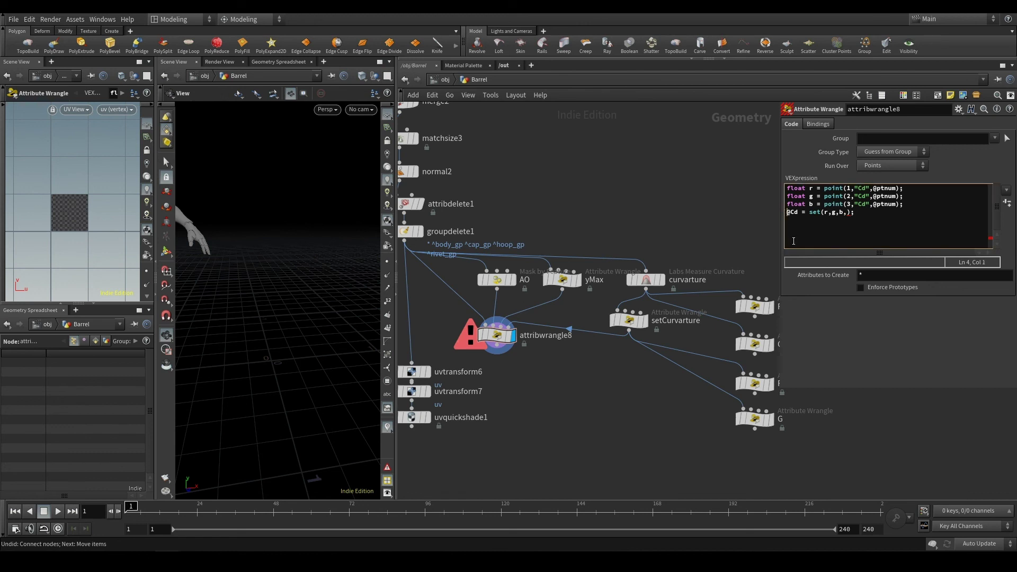
key(Right)
key(Right)
key(Right)
key(Right)
key(BackSpace)
text(.)
key(Right)
key(Right)
key(Right)
key(Right)
key(BackSpace)
click(833, 224)
key(BackSpace)
text(,)
key(Right)
key(Right)
key(BackSpace)
text(,)
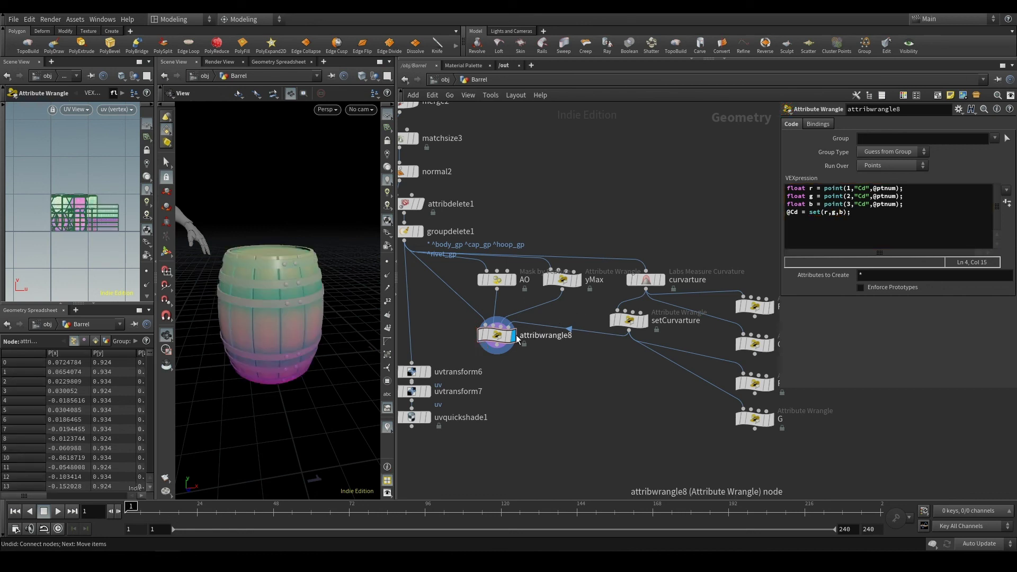
- Save the scene, then undo a trial wiring of attribwrangle8 into uvtransform6
key(ctrl+s)
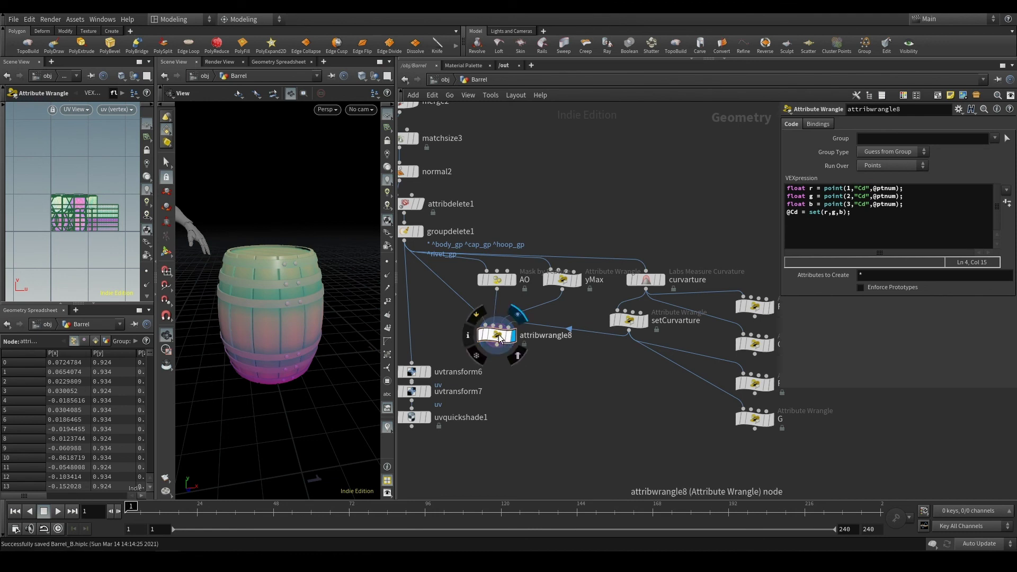
drag(497, 336, 498, 350)
middle_drag(502, 370, 545, 351)
click(543, 347)
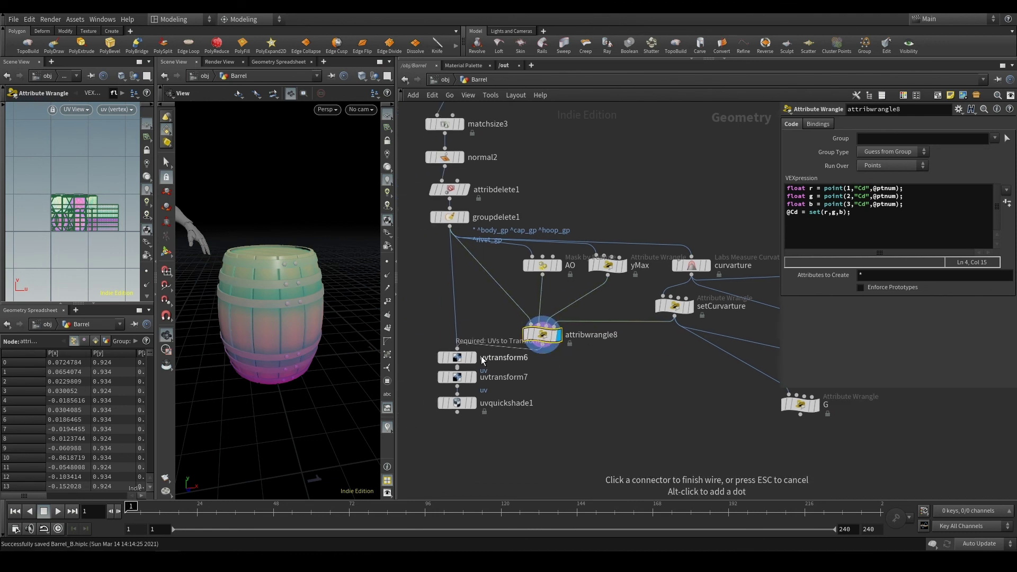
click(466, 359)
key(ctrl+z)
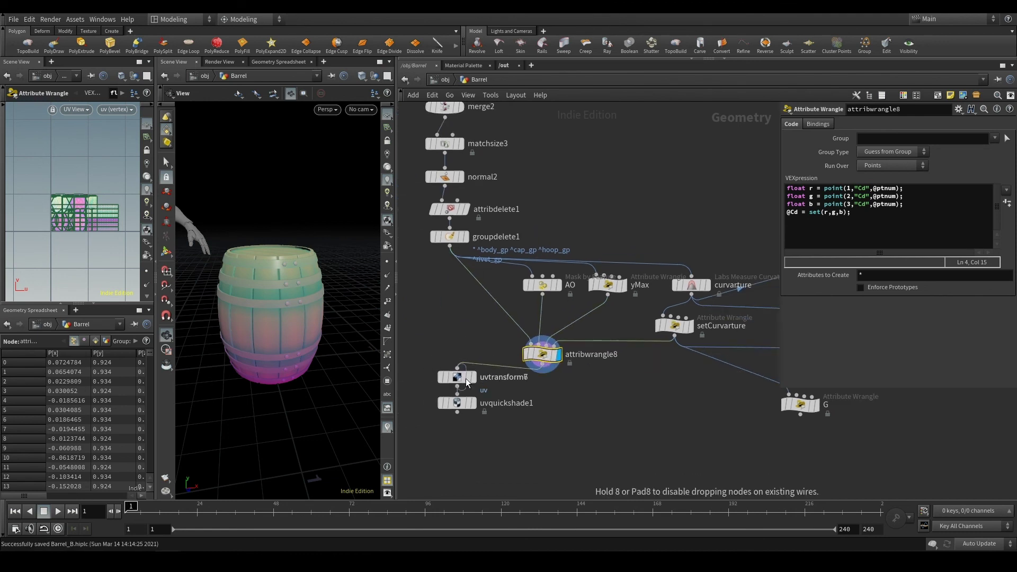
key(ctrl+z)
- Preview the uvquickshade1, uvtransform7, yMax and AO mask results while orbiting the barrel
click(456, 402)
mouse_move(493, 439)
mouse_down()
mouse_move(431, 350)
mouse_move(464, 377)
mouse_up()
click(459, 389)
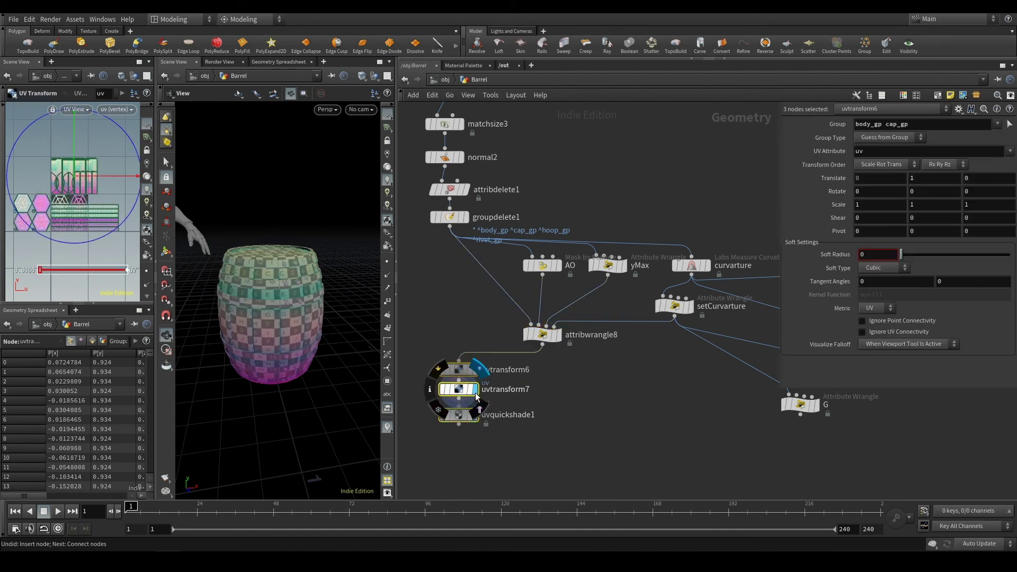
click(475, 389)
key(Escape)
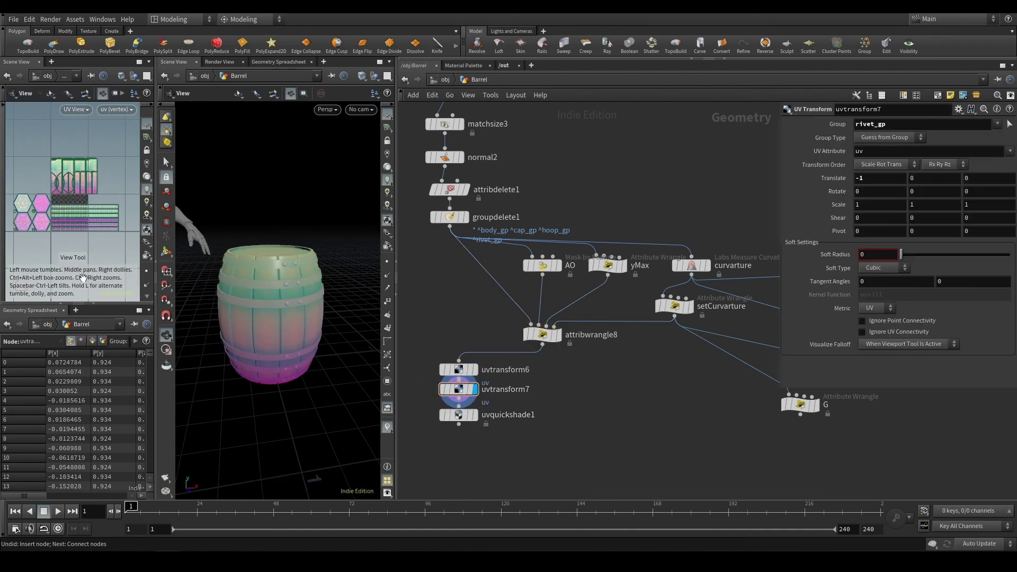
mouse_move(229, 308)
mouse_down()
mouse_move(277, 314)
mouse_move(318, 297)
mouse_up()
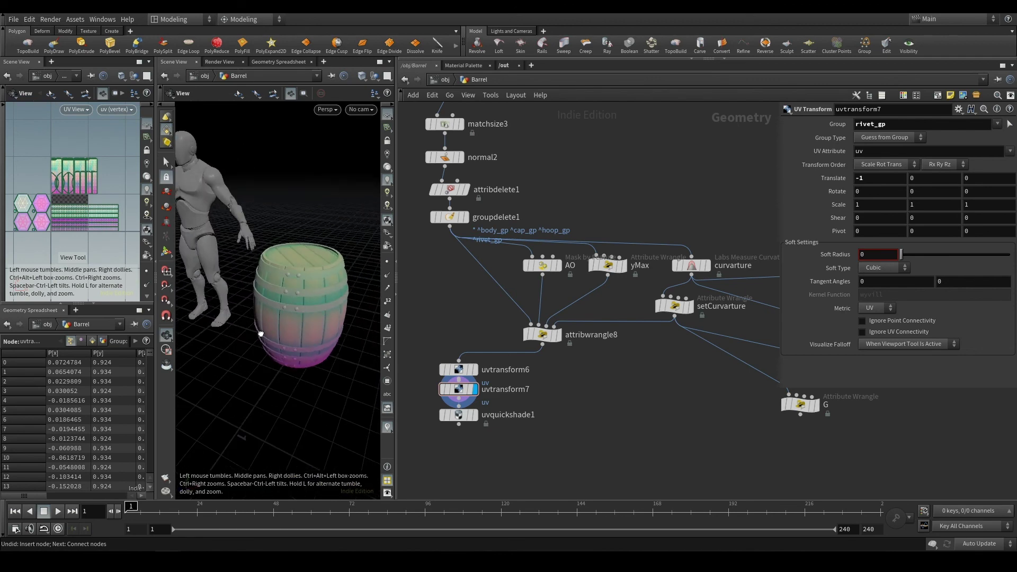
click(627, 270)
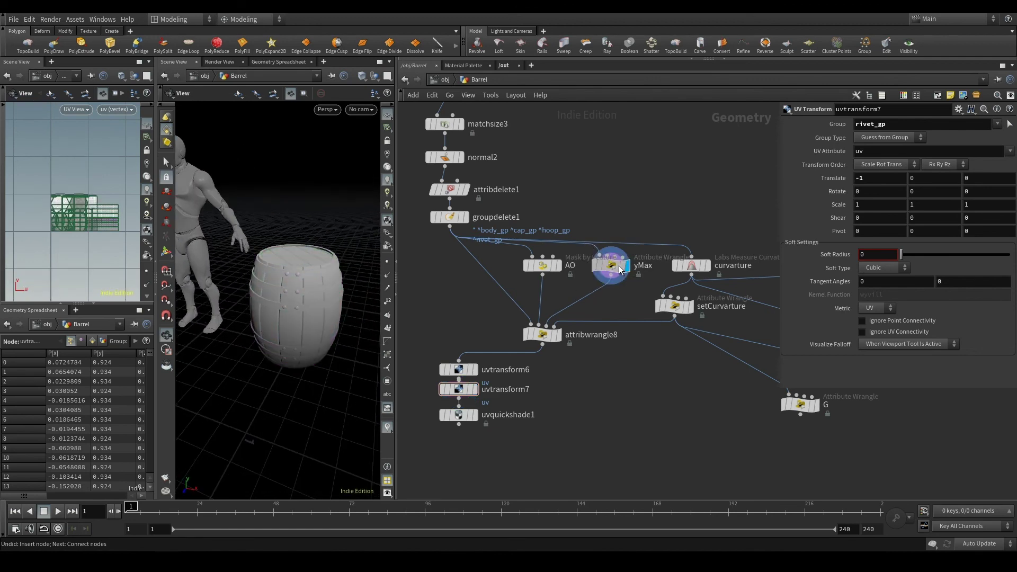
click(609, 265)
click(558, 265)
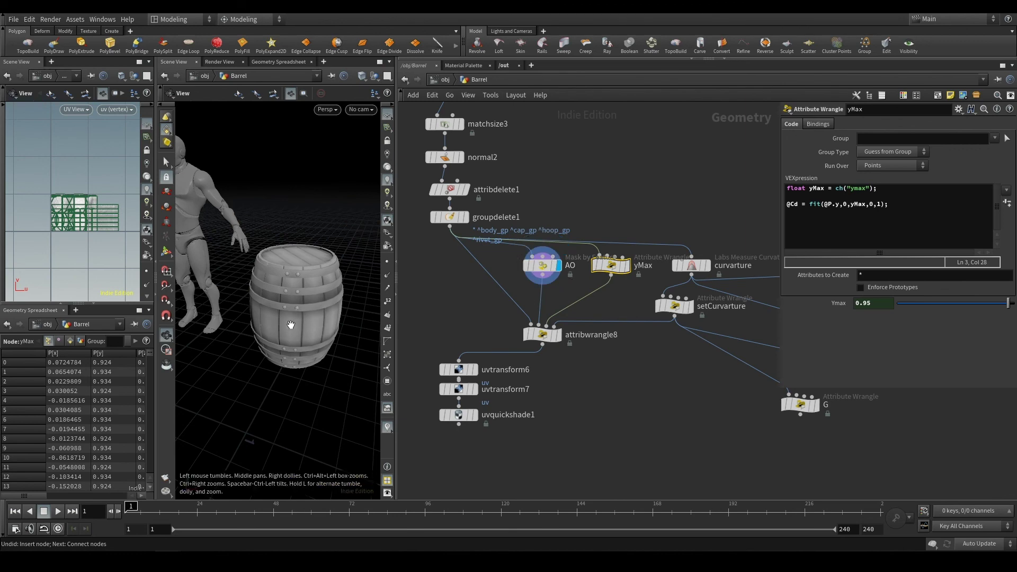
- Check the curvature, AO and attribwrangle8 colours, then display uvquickshade1's checker preview
drag(275, 318, 254, 317)
click(690, 306)
click(706, 265)
drag(328, 320, 302, 351)
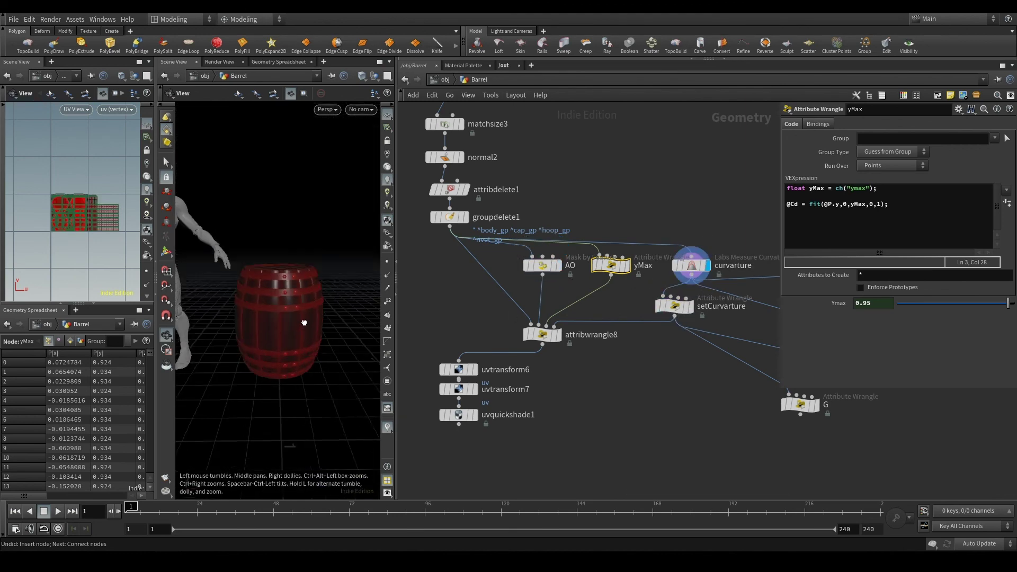
click(559, 265)
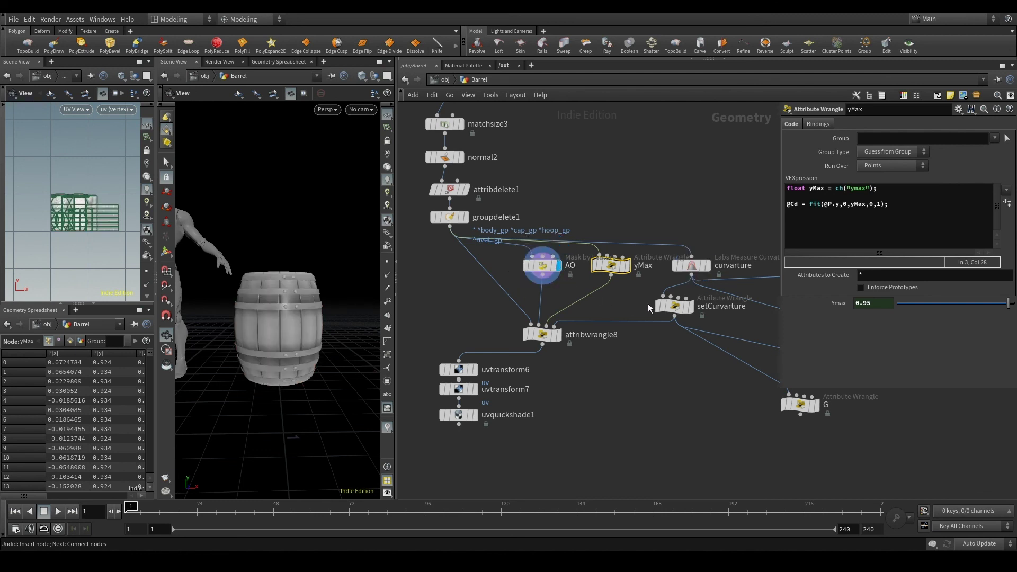
click(559, 334)
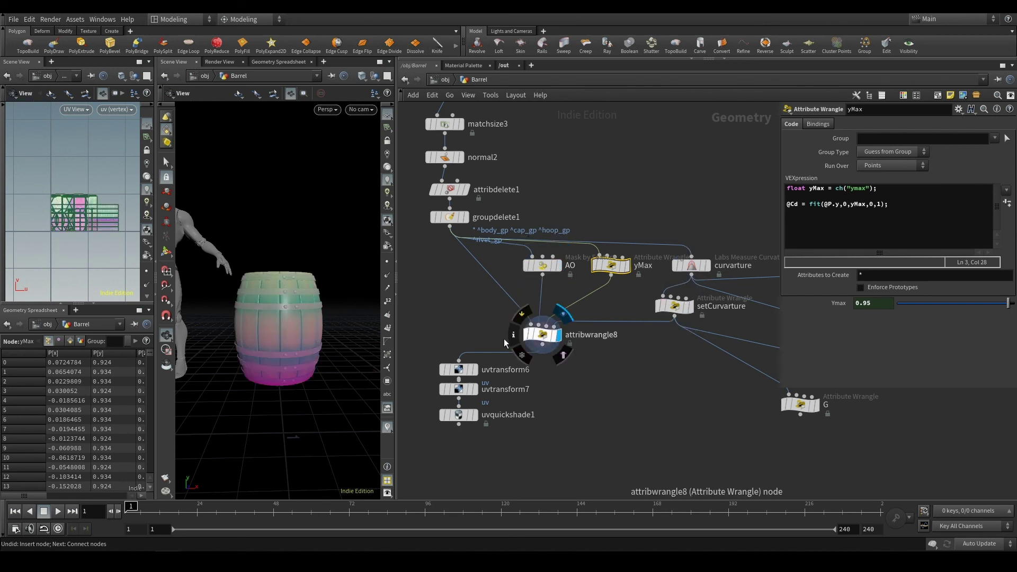
mouse_move(296, 360)
mouse_down()
mouse_move(291, 379)
mouse_move(297, 333)
mouse_up()
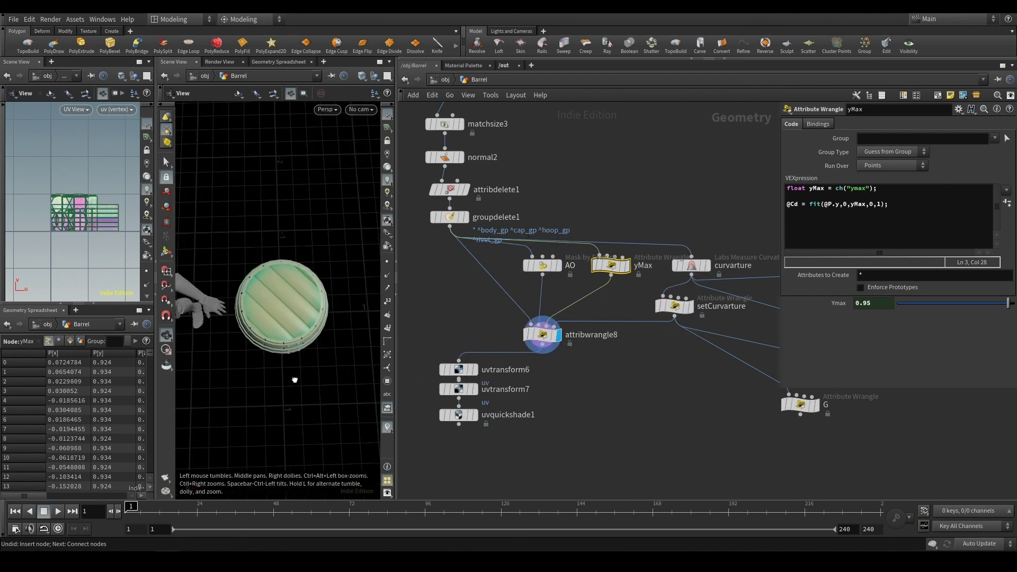
click(475, 389)
click(475, 420)
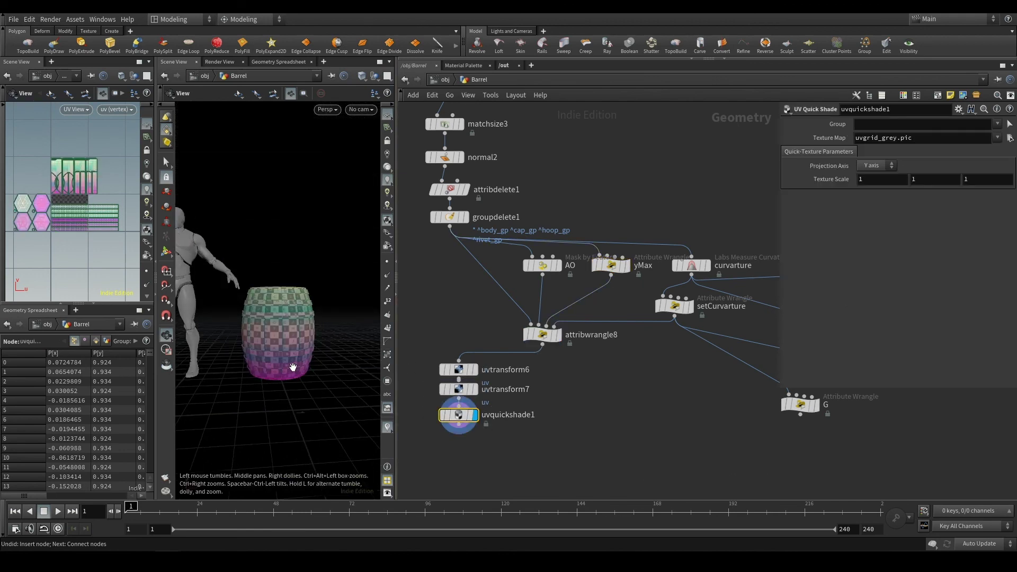
- Save the scene and add a Group Create node near polyfill1
scroll(517, 268, down, 5)
key(ctrl+s)
scroll(490, 252, up, 2)
scroll(498, 243, up, 2)
scroll(501, 234, up, 2)
click(500, 215)
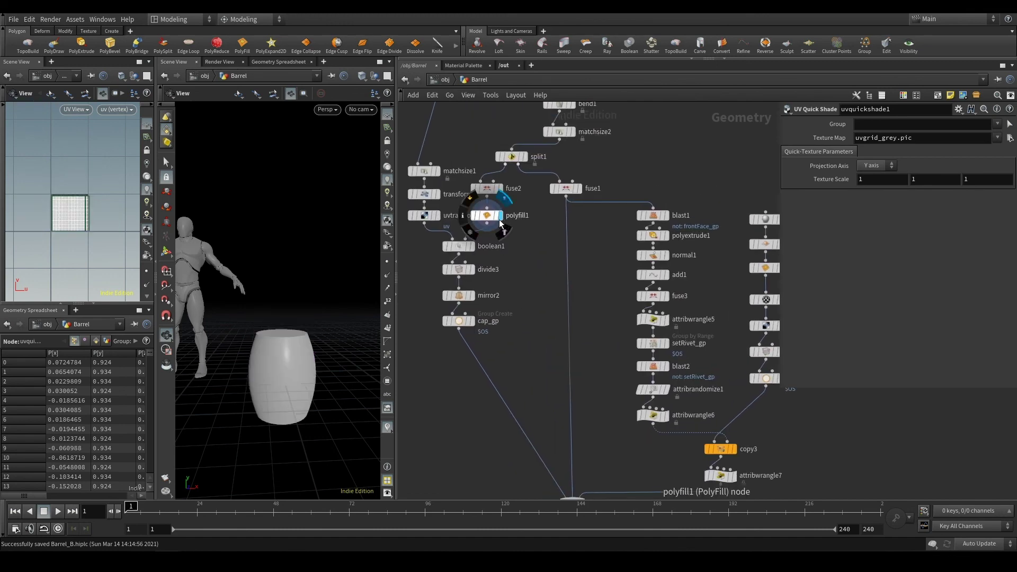
click(487, 218)
scroll(487, 222, down, 3)
key(Tab)
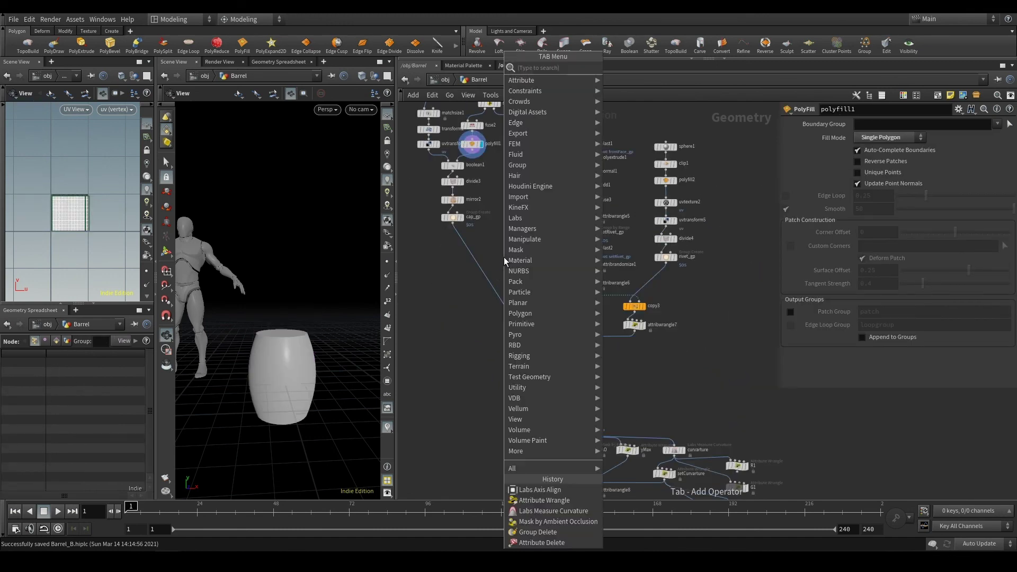
text(group)
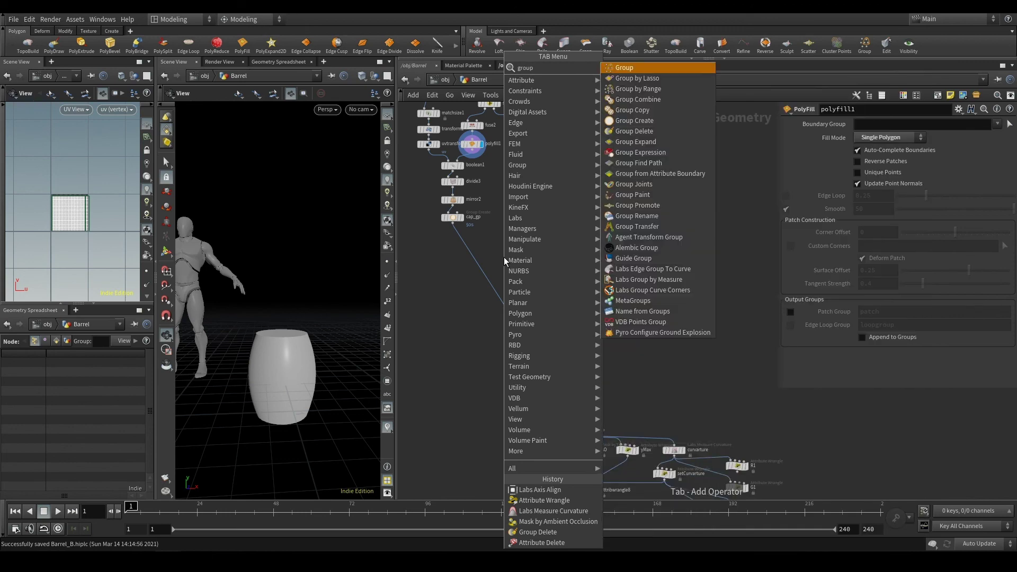
key(Return)
- Feed polyfill1 into the new group node and rename it collision_geo
scroll(485, 182, up, 2)
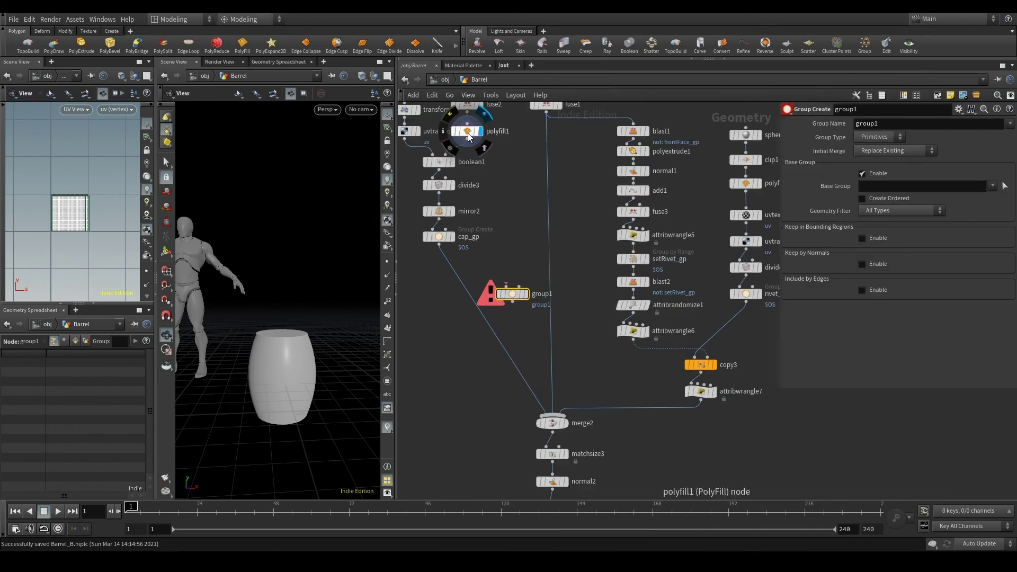
click(466, 130)
click(467, 139)
click(521, 291)
drag(526, 298, 479, 390)
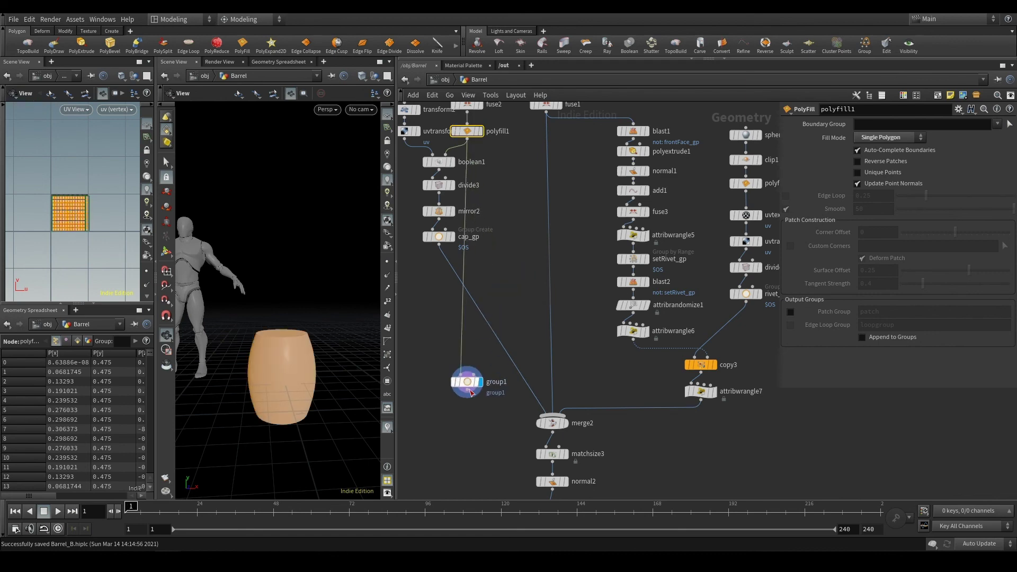
scroll(479, 390, up, 3)
click(514, 377)
double_click(514, 376)
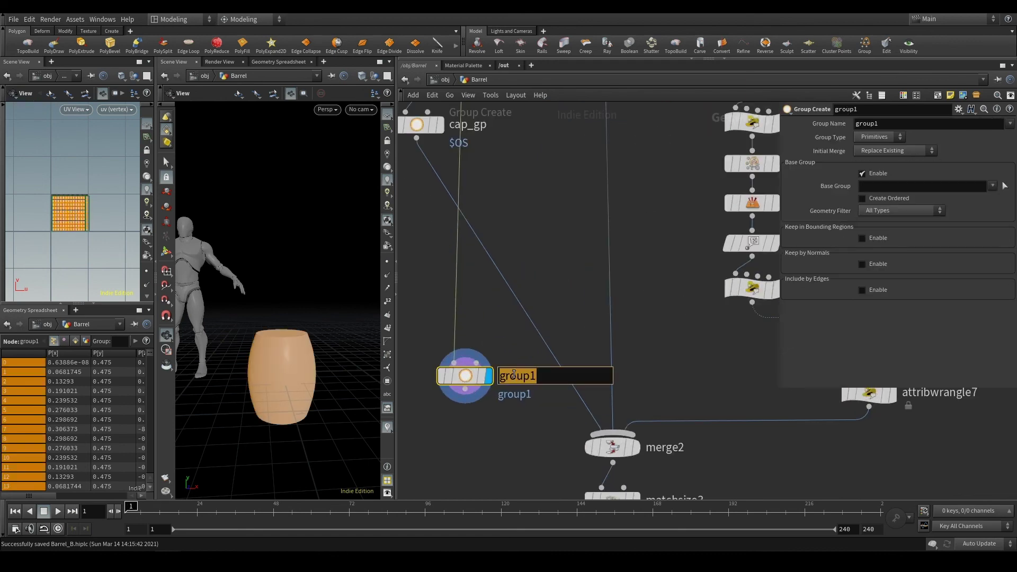
text(collision)
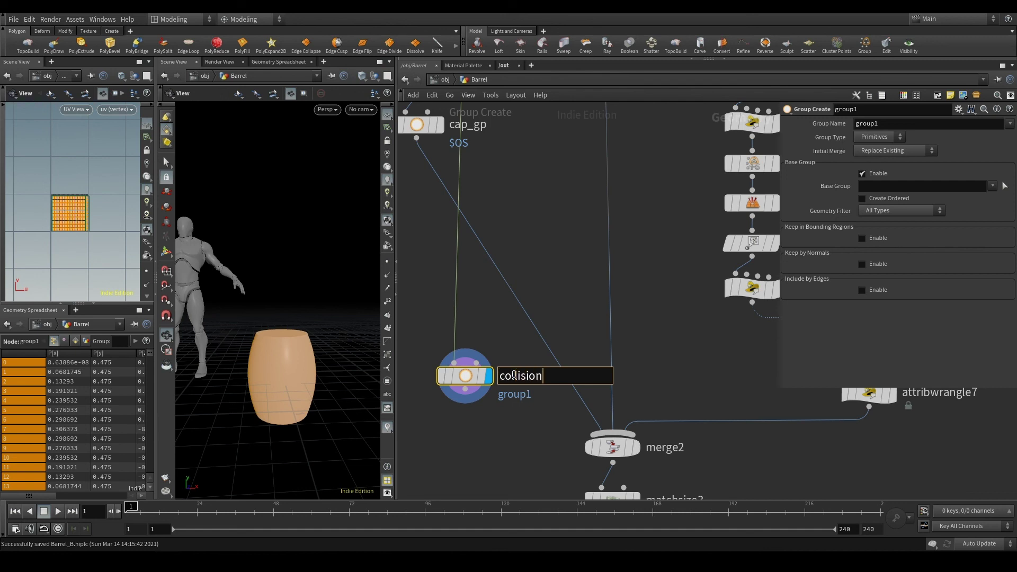
text(_geo)
key(Return)
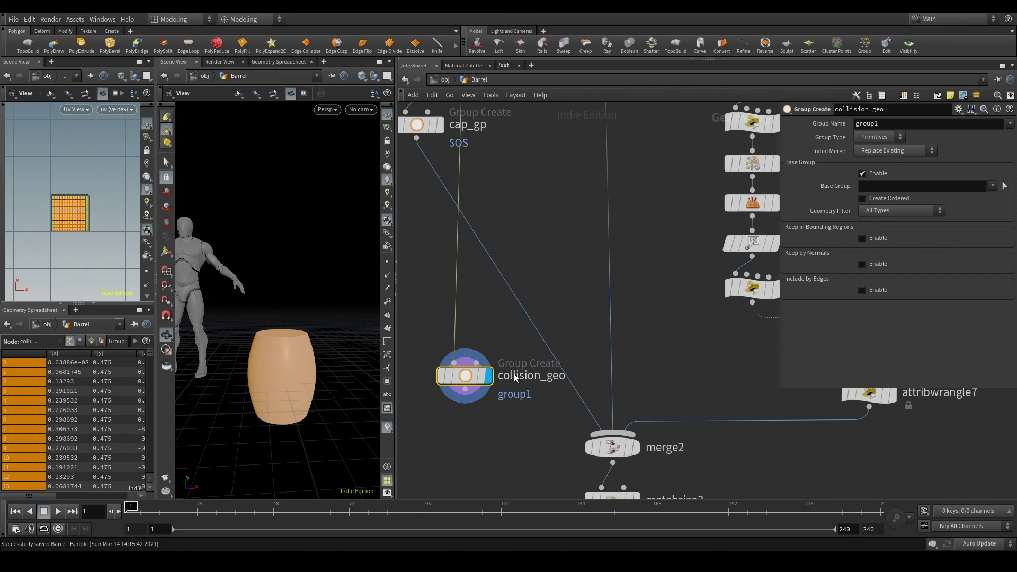
double_click(513, 375)
key(Return)
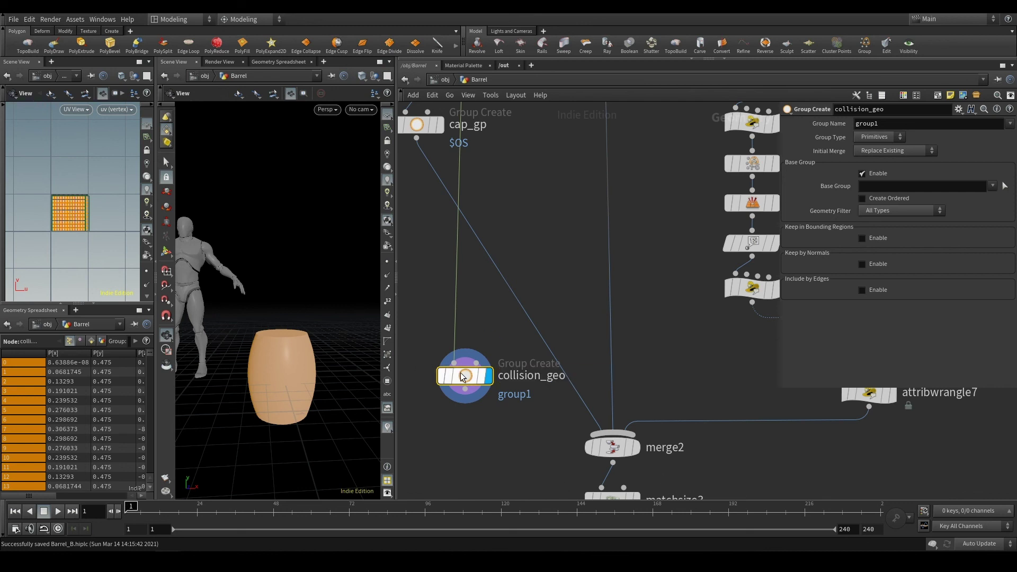
- Set collision_geo's Group Name to $OS and place it beside cap_gp feeding merge2
click(914, 124)
double_click(914, 125)
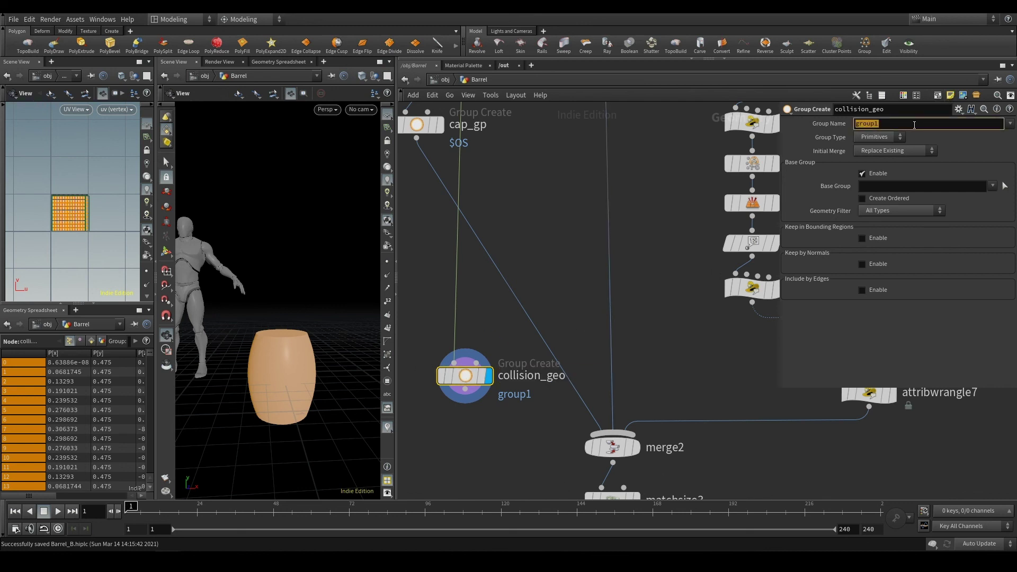
text($)
text($OS)
key(Return)
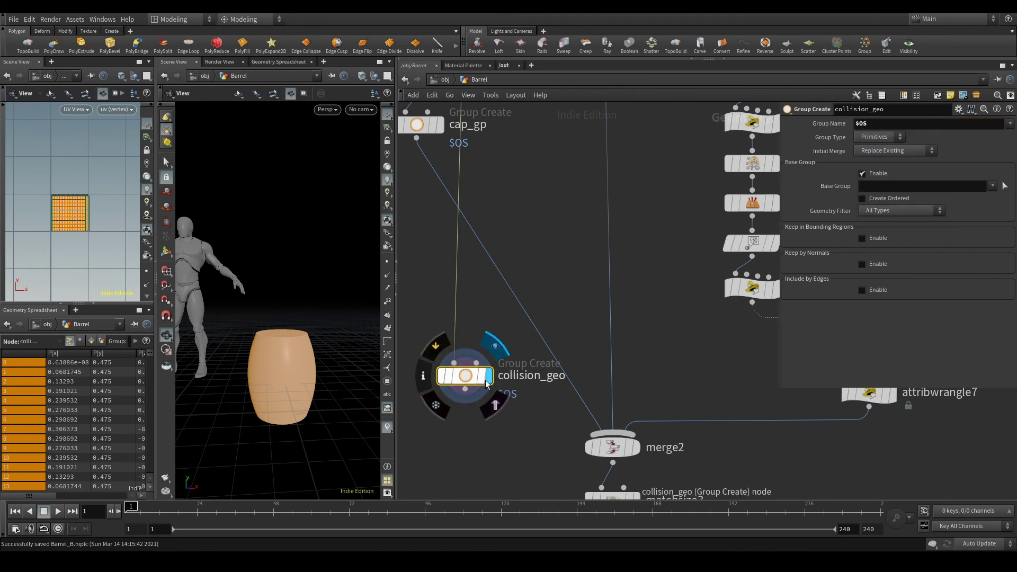
scroll(490, 375, down, 4)
mouse_move(477, 364)
mouse_down()
mouse_move(517, 220)
mouse_move(571, 398)
mouse_up()
click(576, 408)
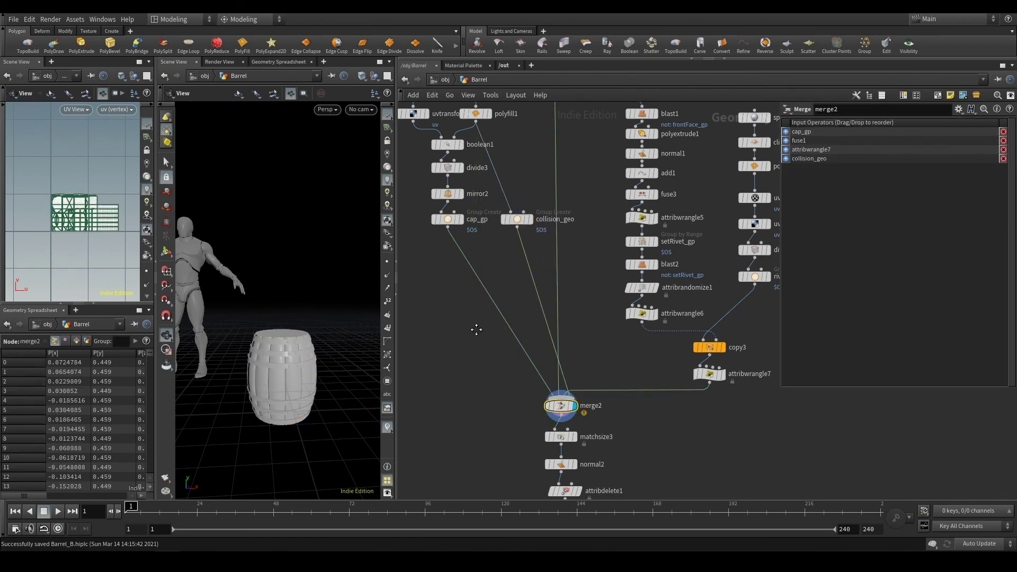
scroll(515, 319, up, 2)
click(580, 324)
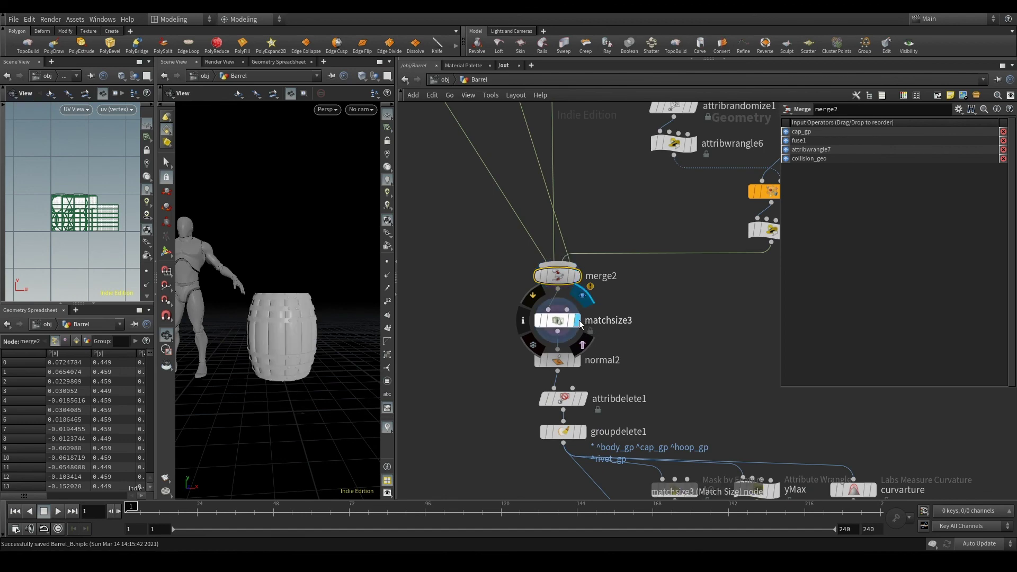
- Add a Split node fed by matchsize3 and position it level with normal2
drag(296, 382, 345, 344)
scroll(650, 344, down, 3)
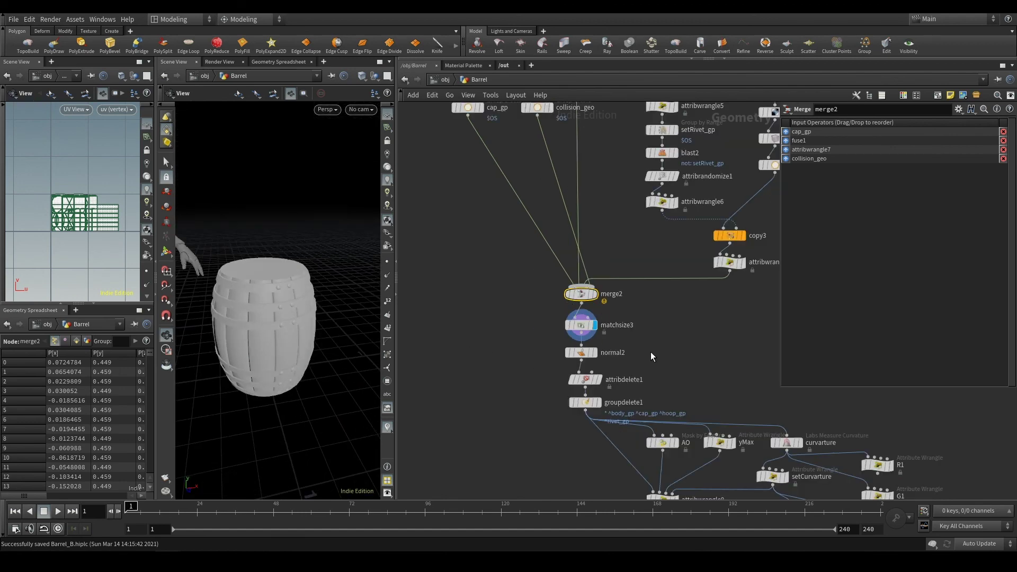
middle_drag(650, 351, 557, 305)
key(Tab)
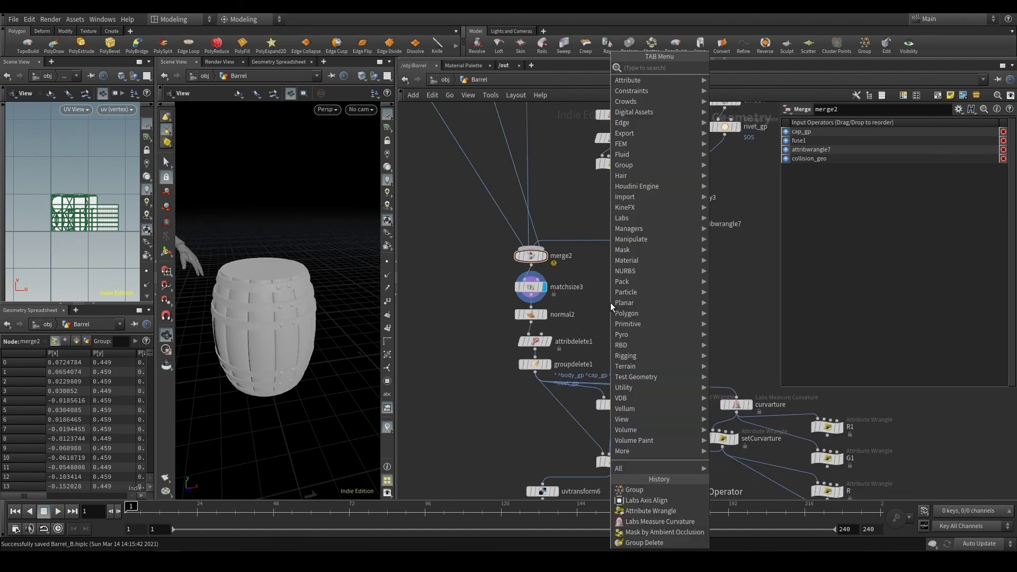
text(split)
key(Return)
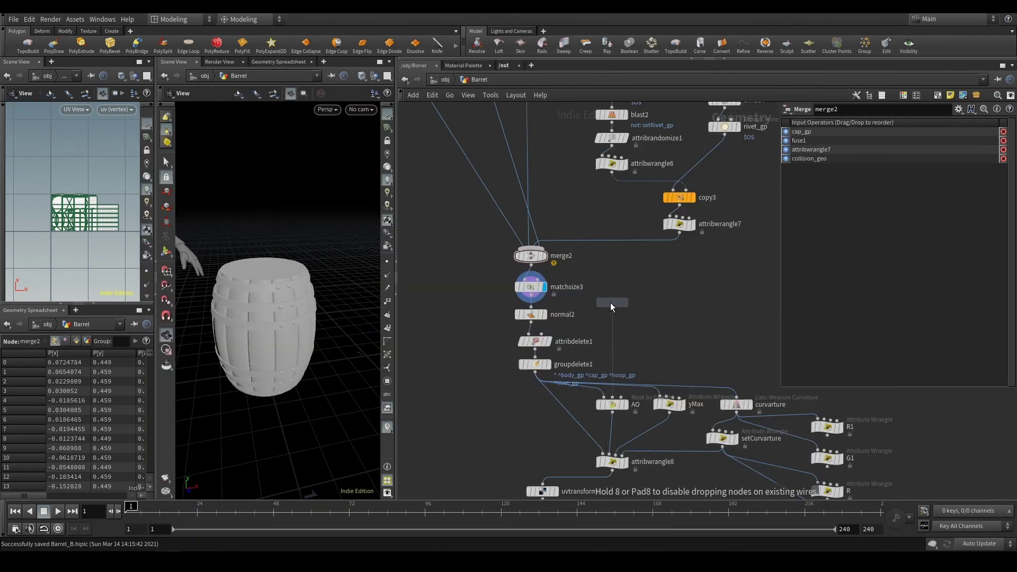
click(610, 303)
scroll(546, 288, up, 3)
mouse_move(520, 301)
mouse_down()
mouse_move(636, 297)
mouse_move(443, 325)
mouse_up()
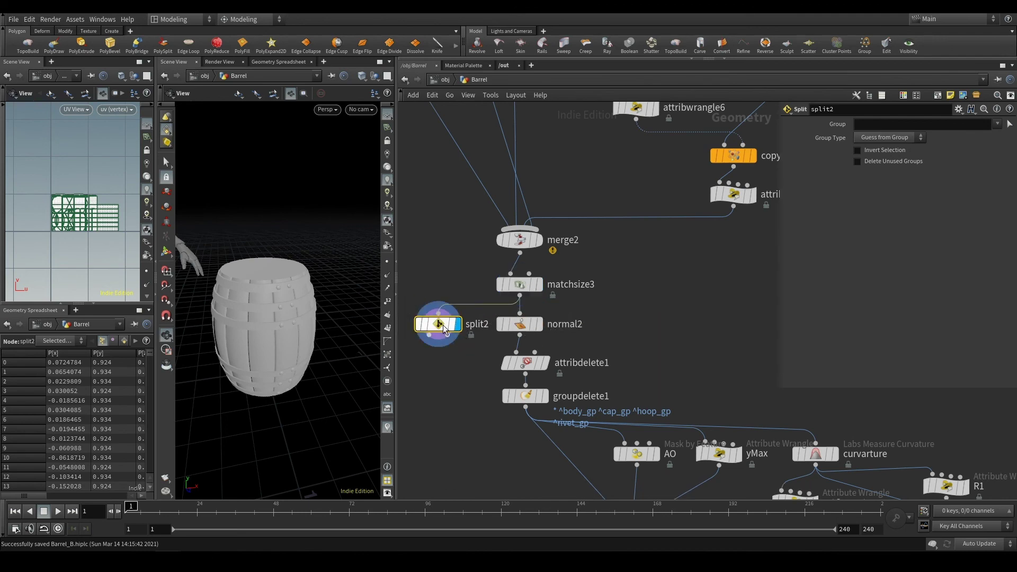
scroll(444, 357, down, 2)
scroll(443, 357, up, 2)
- Set split2's group to collision_geo and insert it between matchsize3 and normal2
click(997, 125)
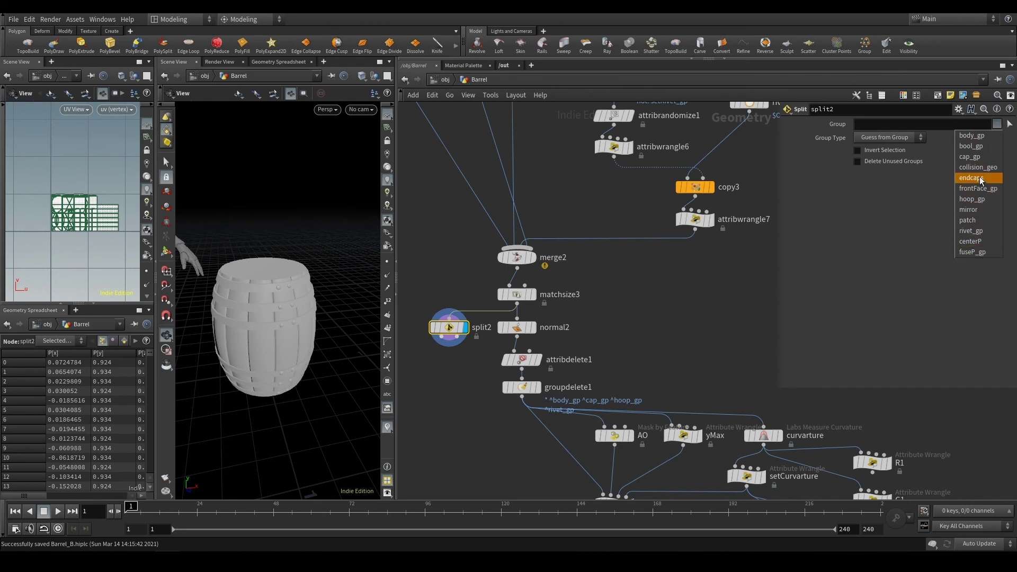
click(979, 168)
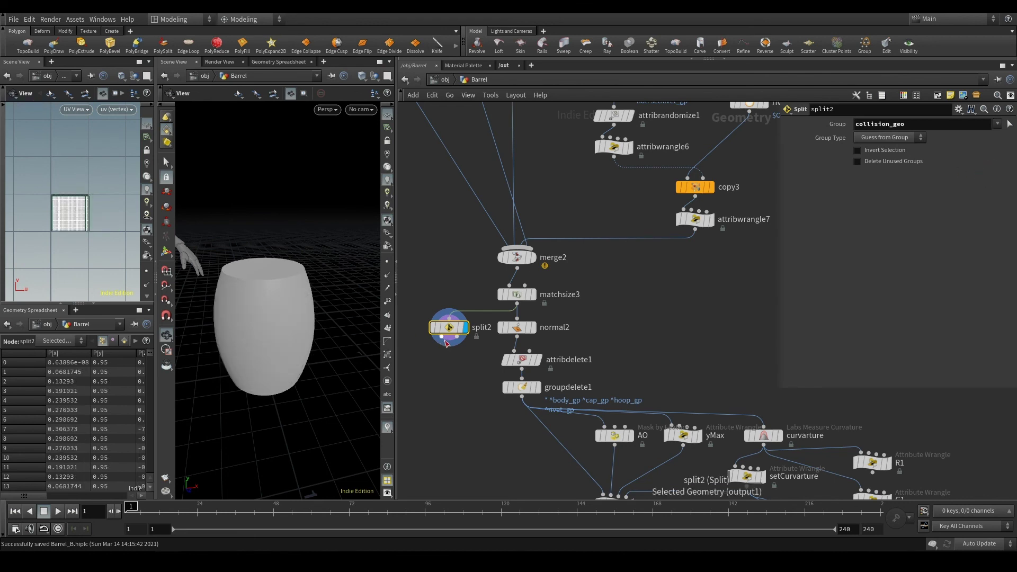
drag(450, 346, 516, 297)
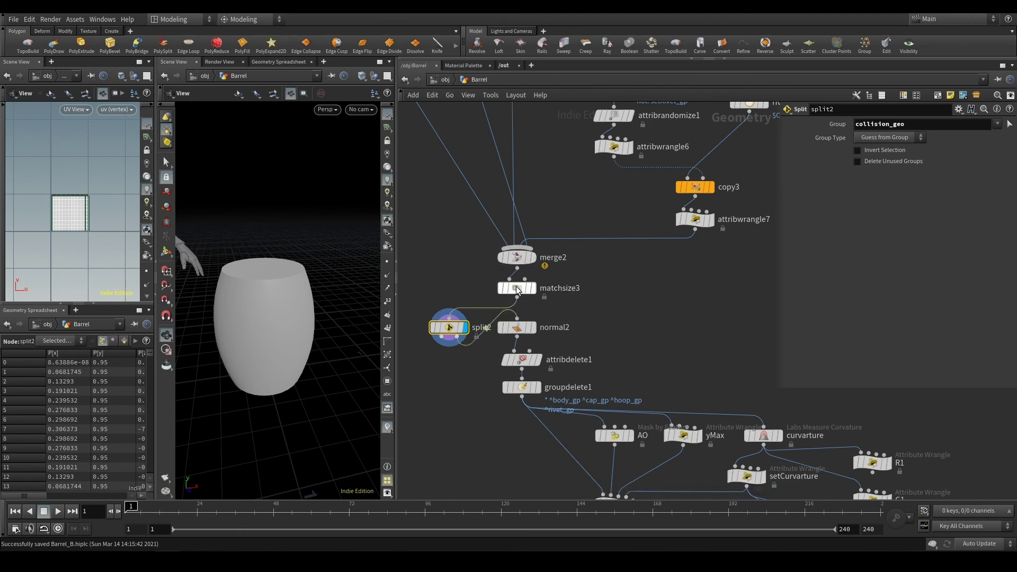
scroll(498, 333, down, 5)
drag(516, 296, 504, 342)
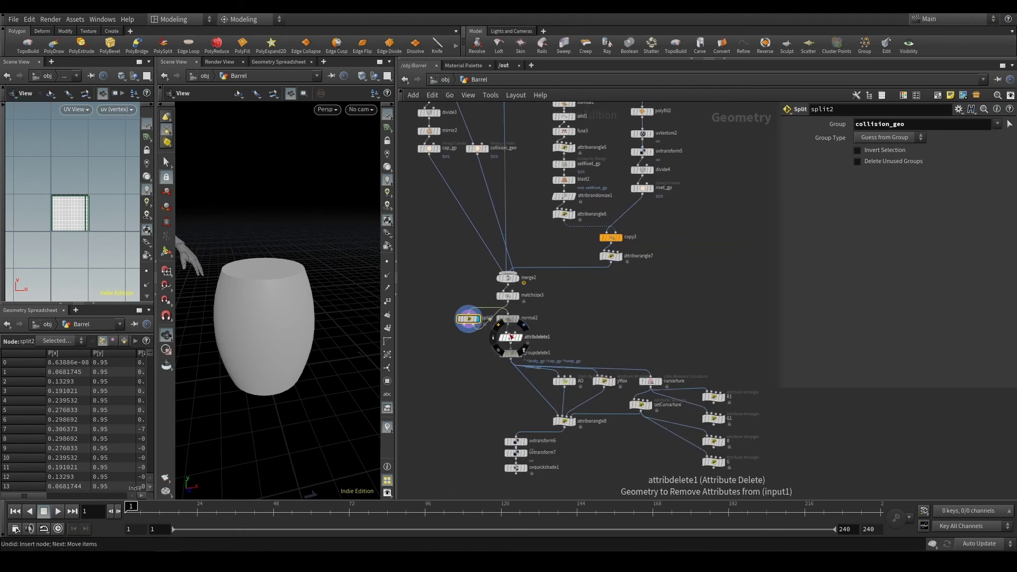
scroll(467, 317, up, 3)
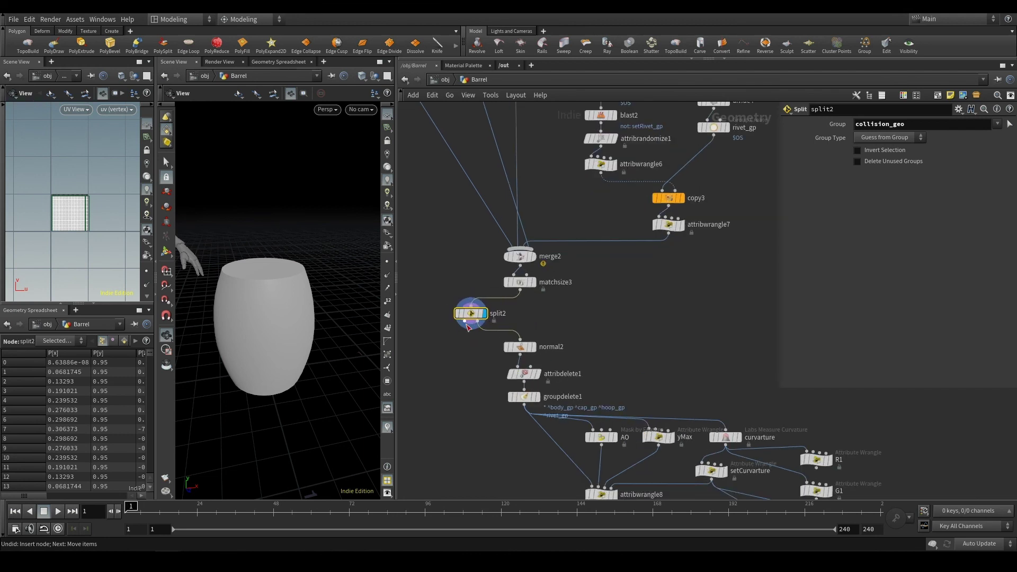
scroll(474, 328, down, 2)
scroll(477, 331, down, 1)
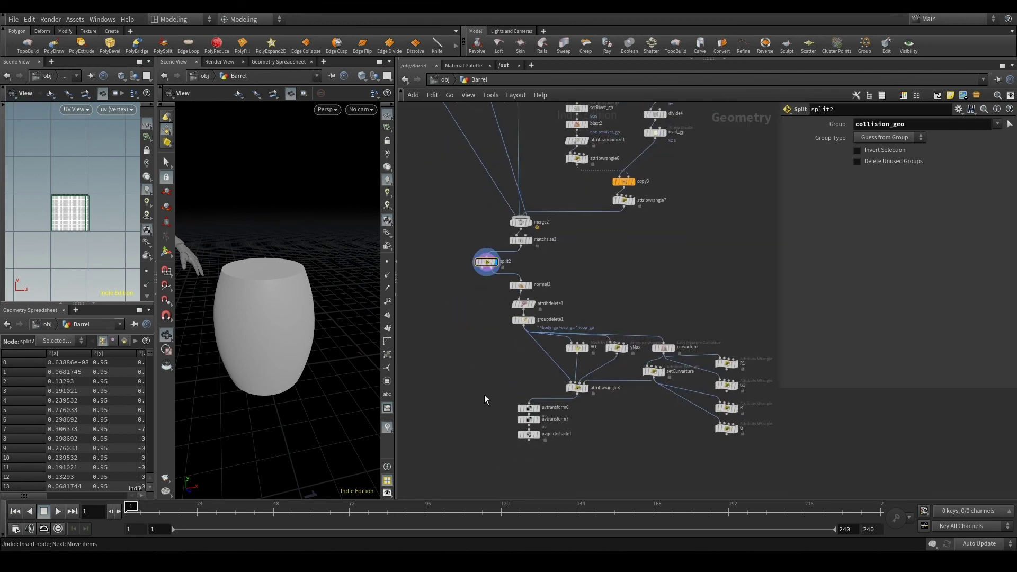
scroll(484, 395, up, 2)
key(Tab)
- Add a Null named 'out' under the UV transforms, moving uvquickshade1 aside
text(null)
key(Return)
click(530, 460)
scroll(544, 453, up, 2)
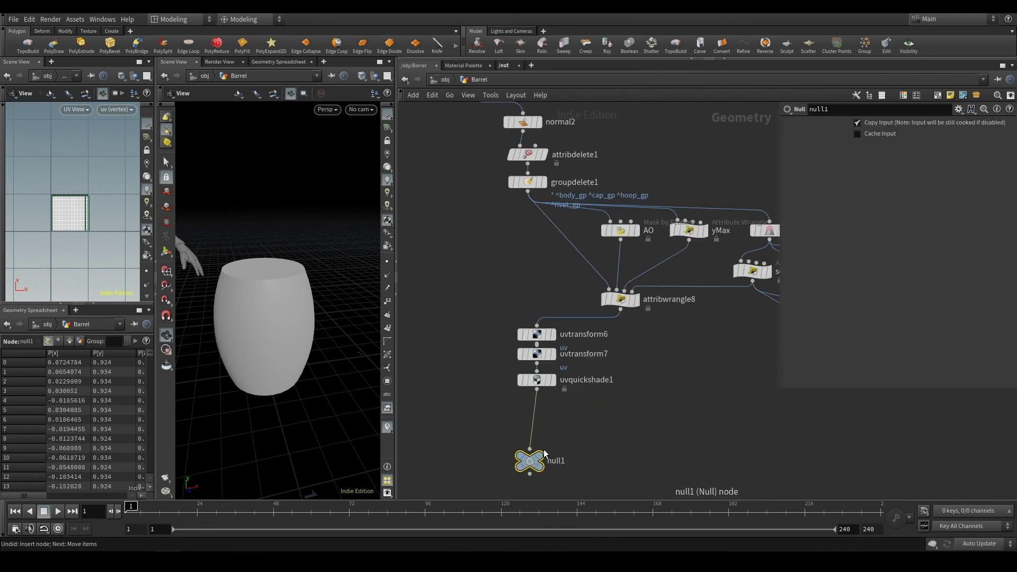
drag(545, 454, 562, 423)
drag(537, 390, 485, 402)
click(561, 429)
drag(547, 430, 536, 424)
double_click(560, 425)
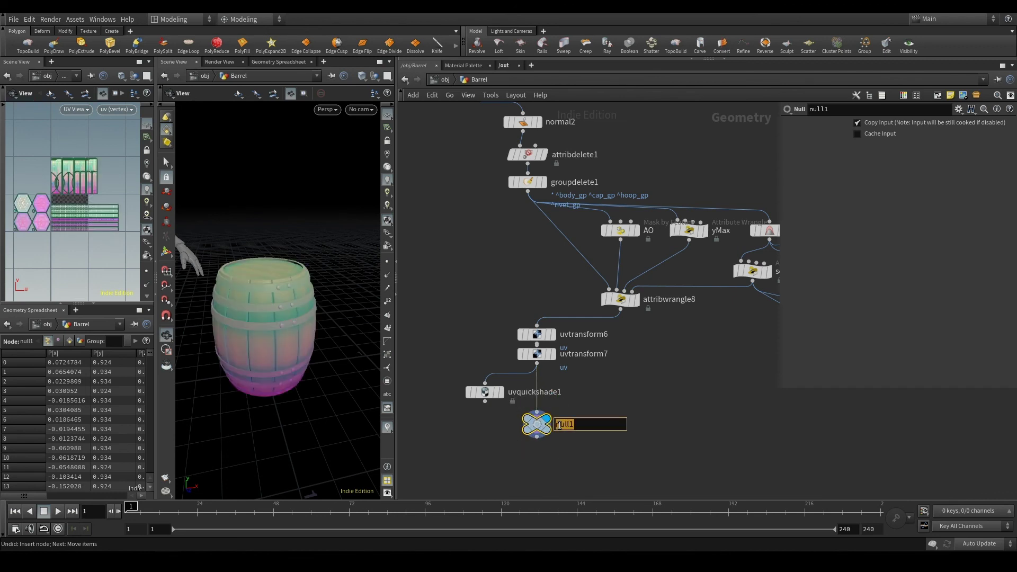
text(out)
key(Return)
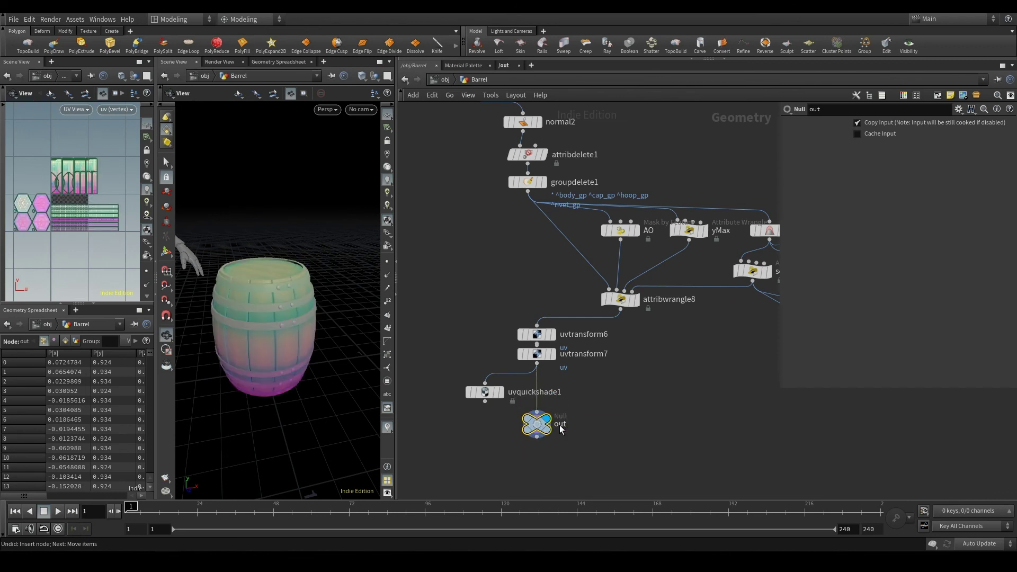
- Duplicate the out null, wire the copy from split2, and rename it 'coll'
alt+drag(537, 423, 427, 422)
scroll(477, 332, down, 3)
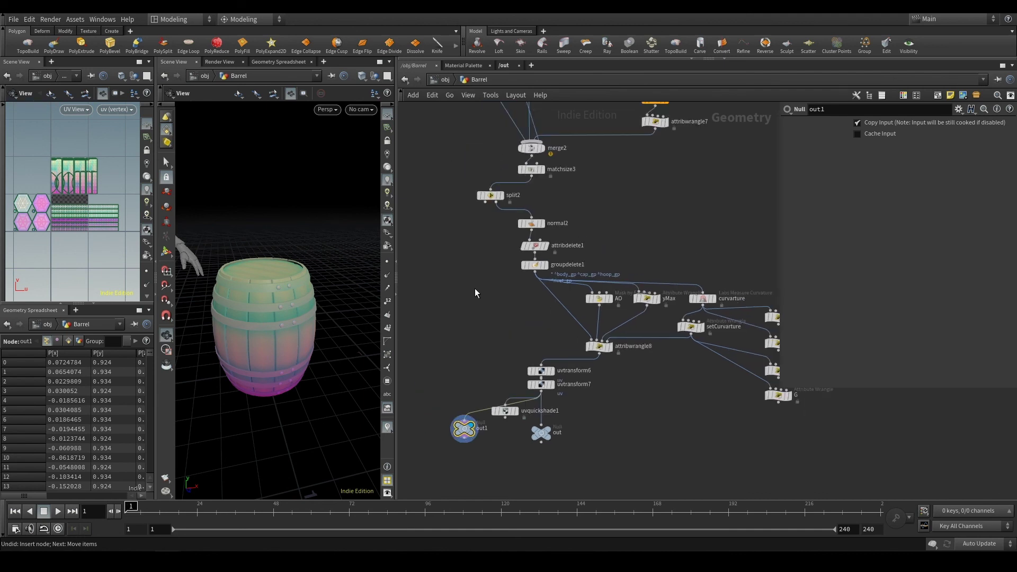
click(450, 408)
scroll(456, 413, up, 3)
double_click(493, 423)
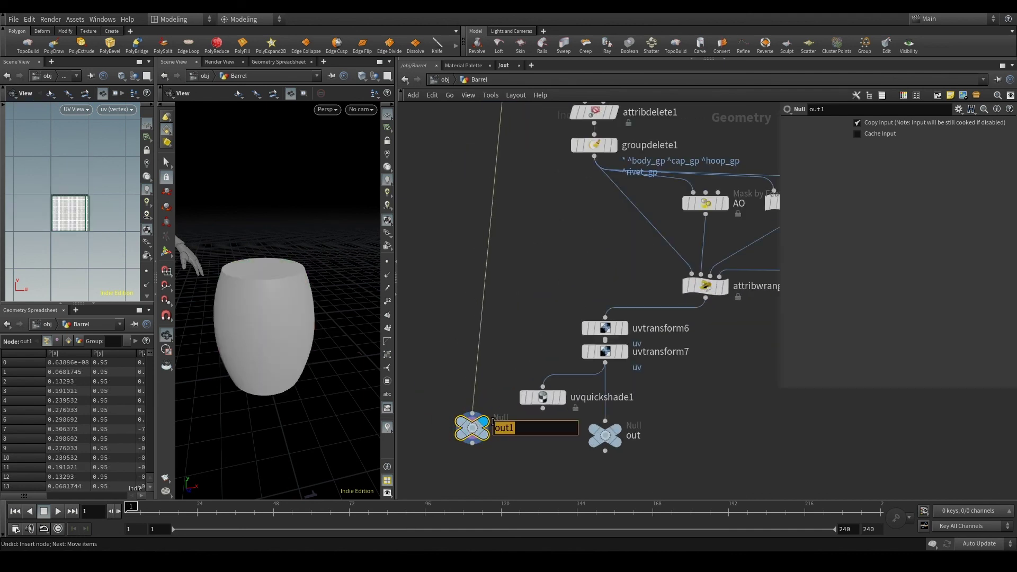
text(ll)
key(Return)
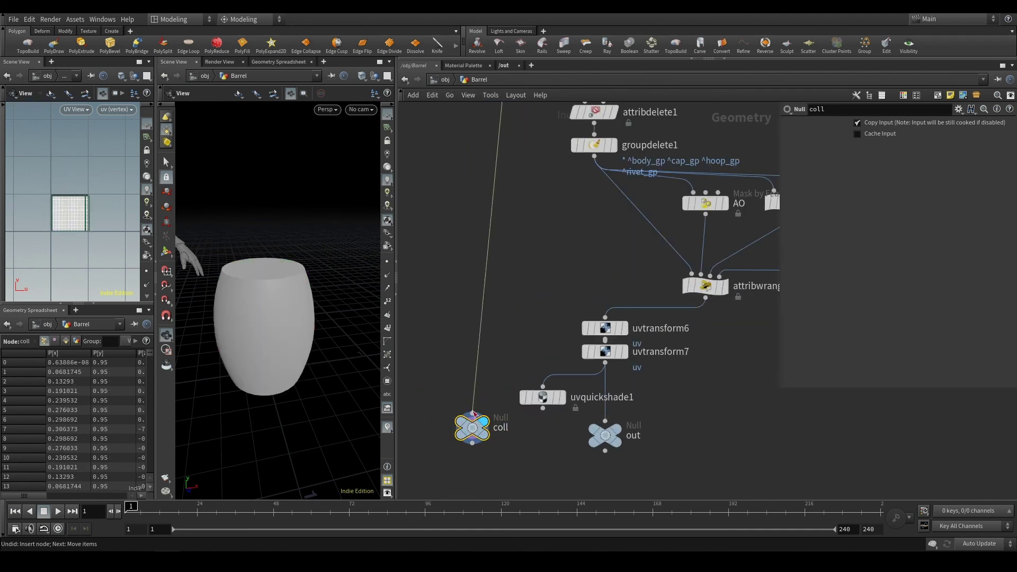
- Move uvquickshade1 off the main chain, preview out, then display coll again
scroll(492, 402, down, 3)
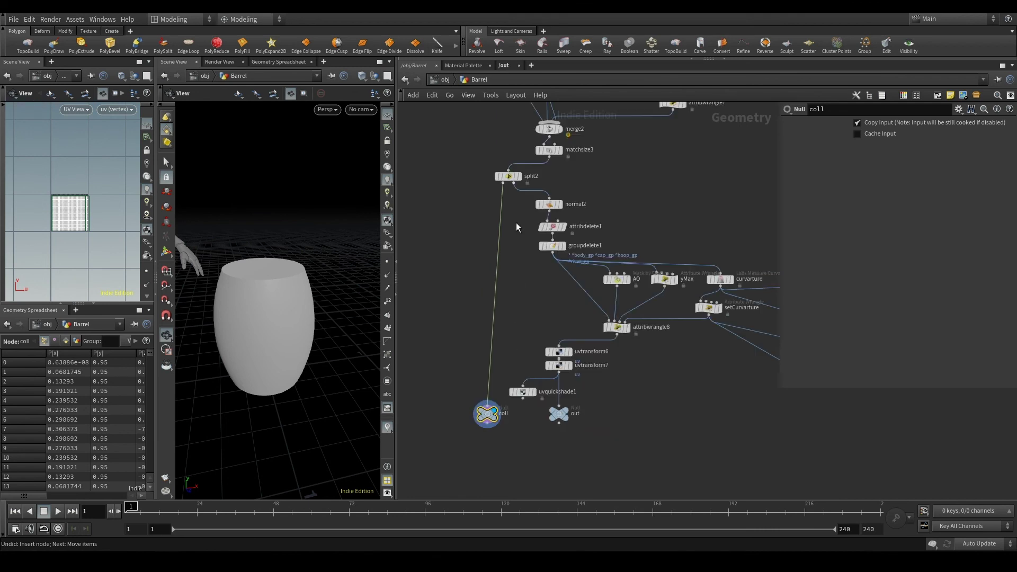
drag(507, 176, 502, 176)
drag(559, 392, 599, 393)
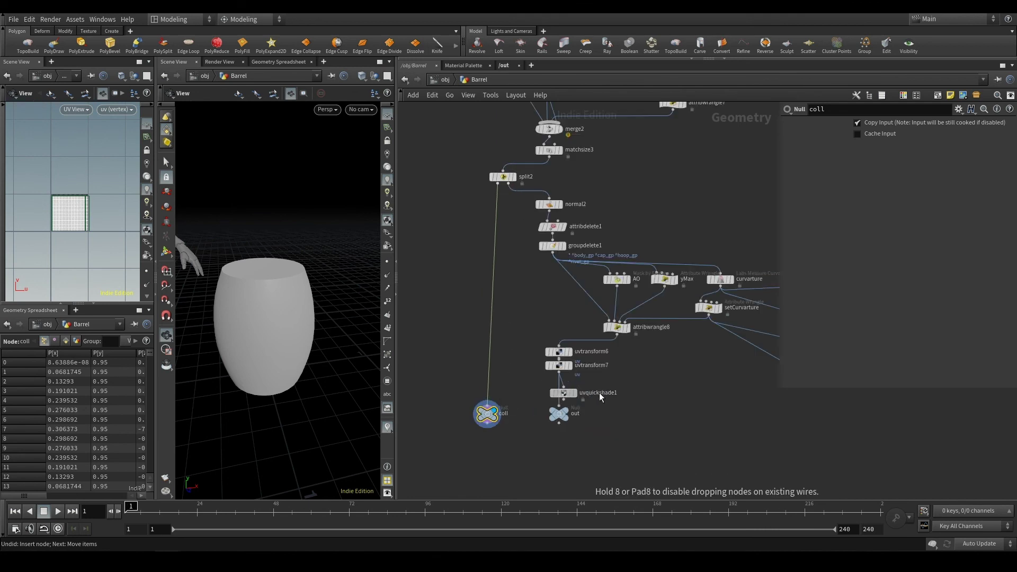
scroll(479, 411, up, 2)
drag(479, 411, 507, 412)
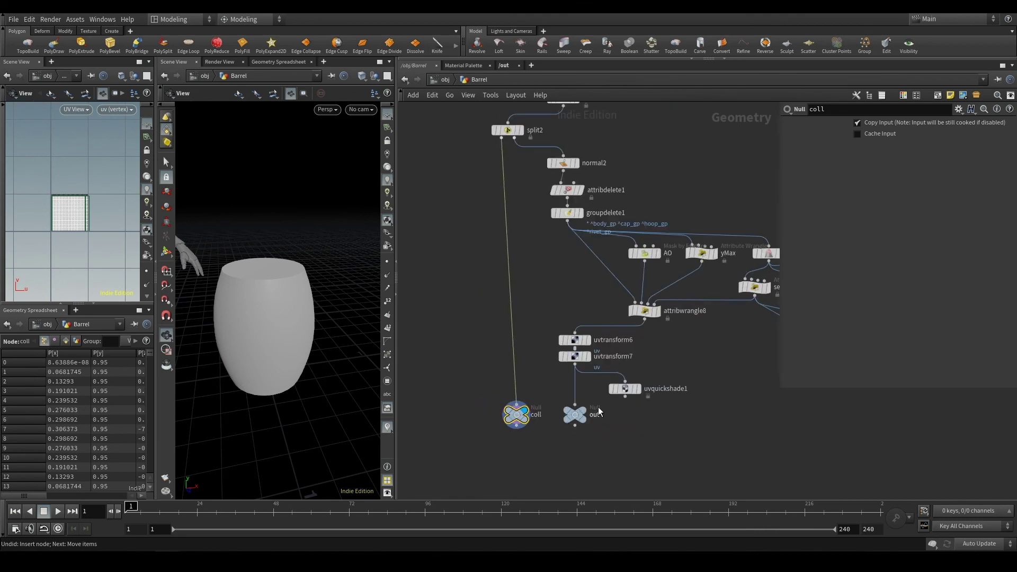
click(587, 411)
click(527, 413)
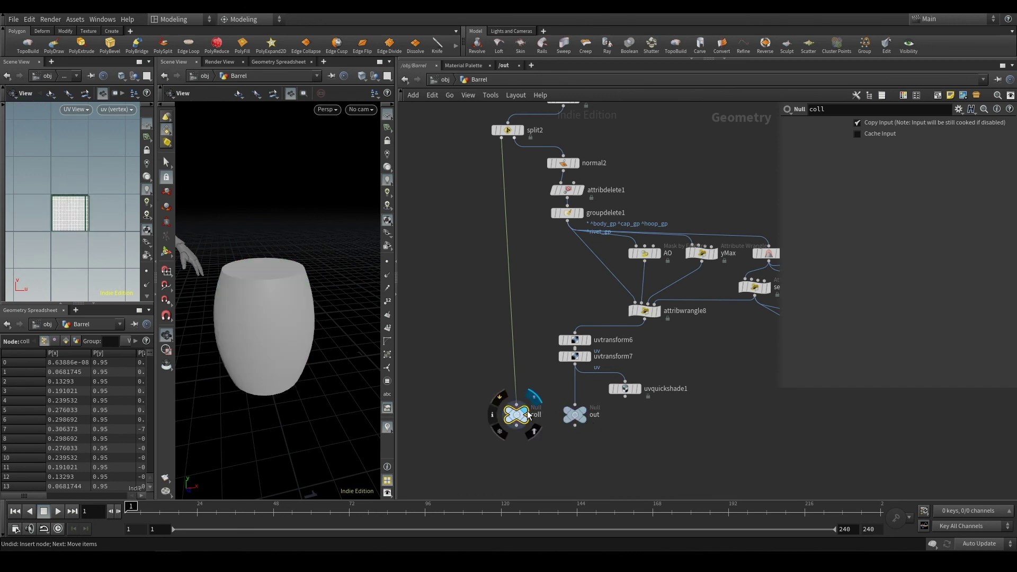
- Add a Divide node from split2 with Maximum Edges 4 and Triangulate Non-Planar off
key(w)
key(w)
drag(331, 334, 325, 348)
key(Tab)
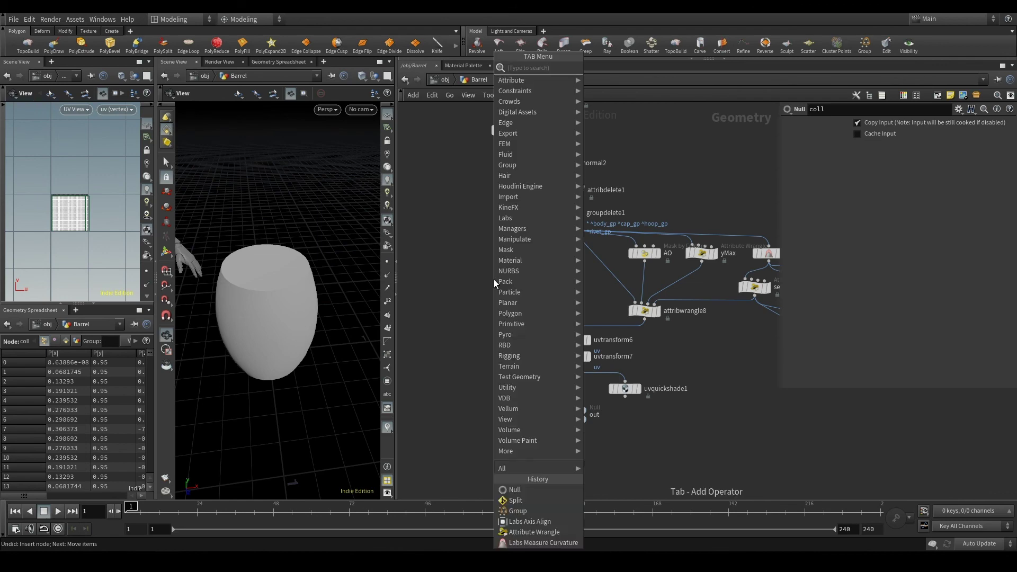
text(divi)
key(Return)
click(493, 276)
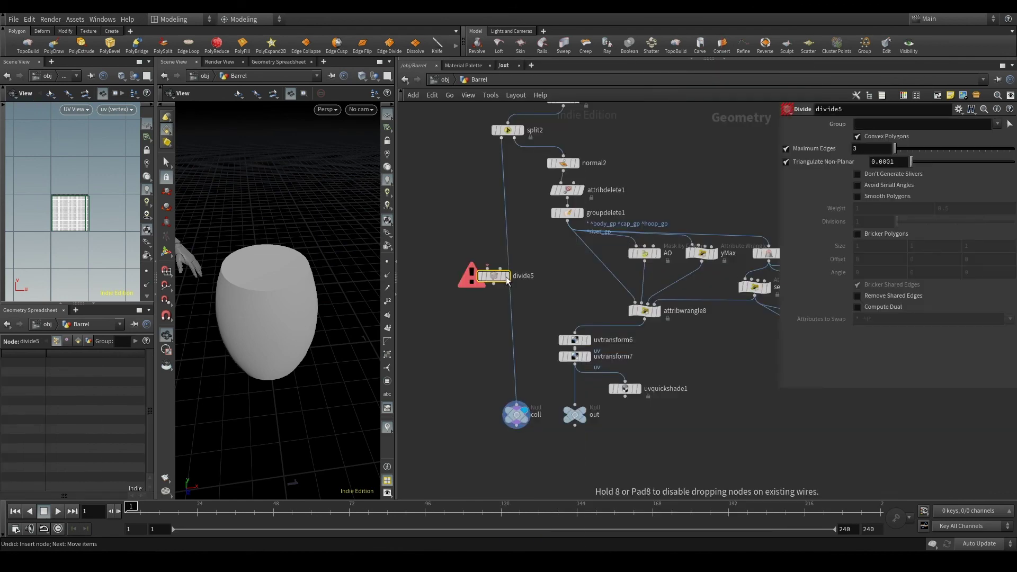
click(507, 138)
click(494, 269)
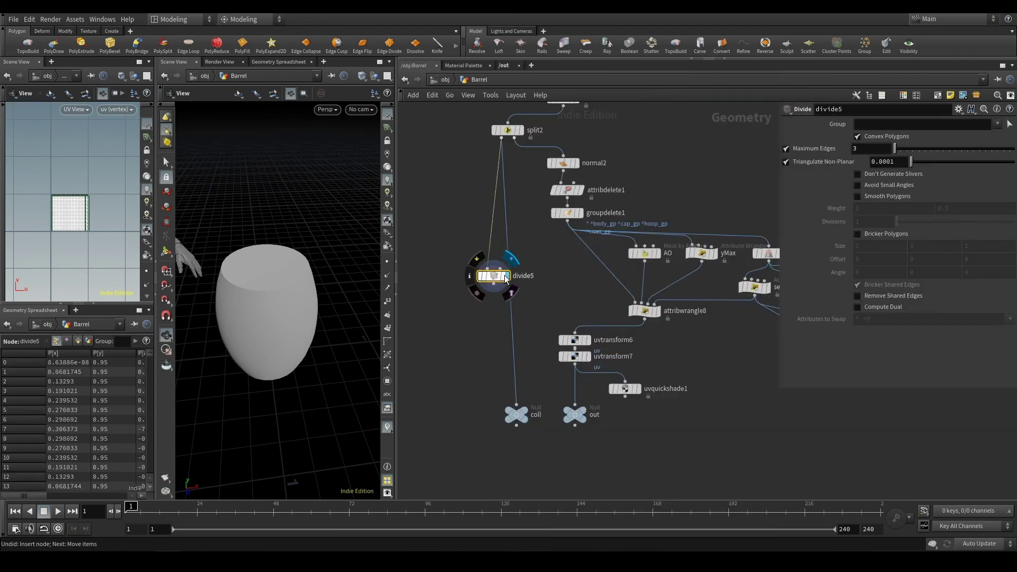
double_click(865, 149)
text(4)
key(Return)
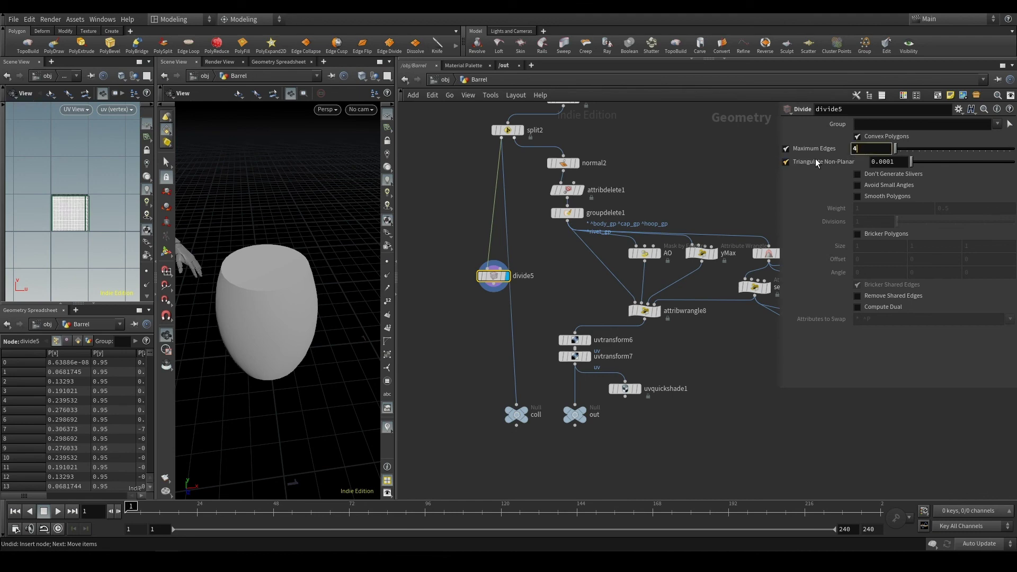
click(786, 162)
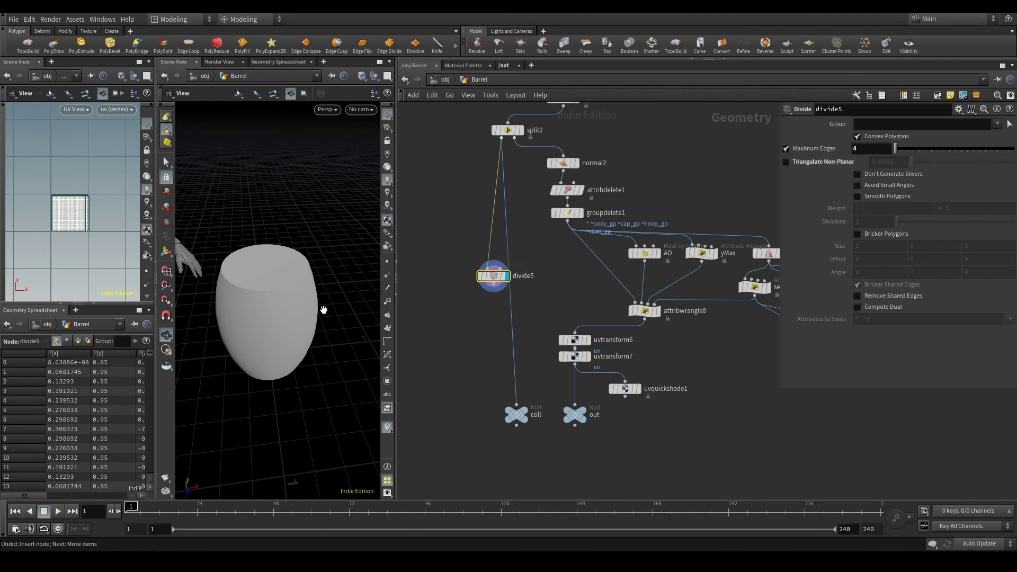
- Wire divide5 into the coll null and check the coll and out outputs
key(w)
drag(288, 317, 288, 308)
click(493, 286)
click(515, 403)
drag(494, 276, 515, 358)
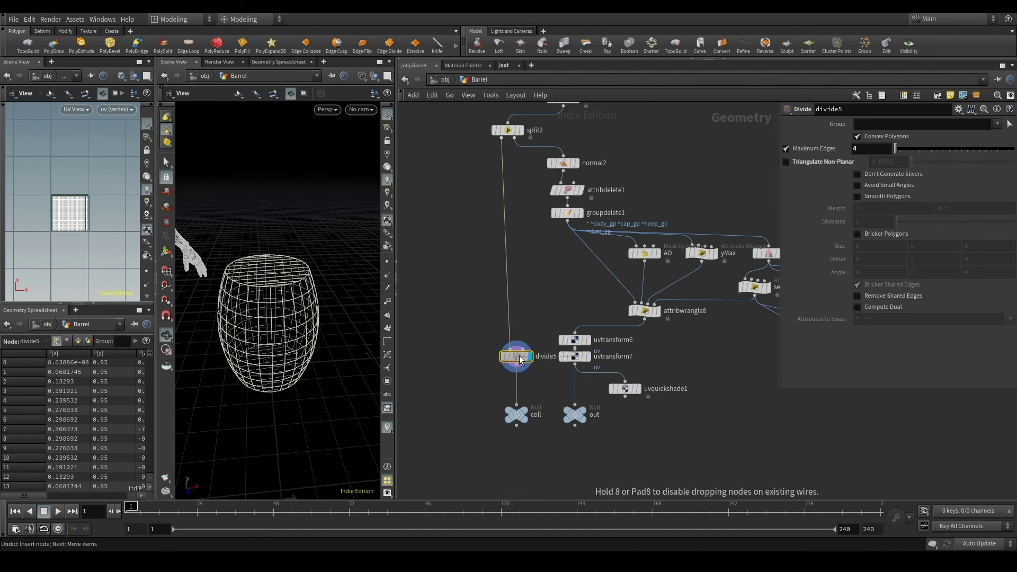
scroll(500, 379, down, 2)
scroll(499, 370, up, 3)
click(521, 365)
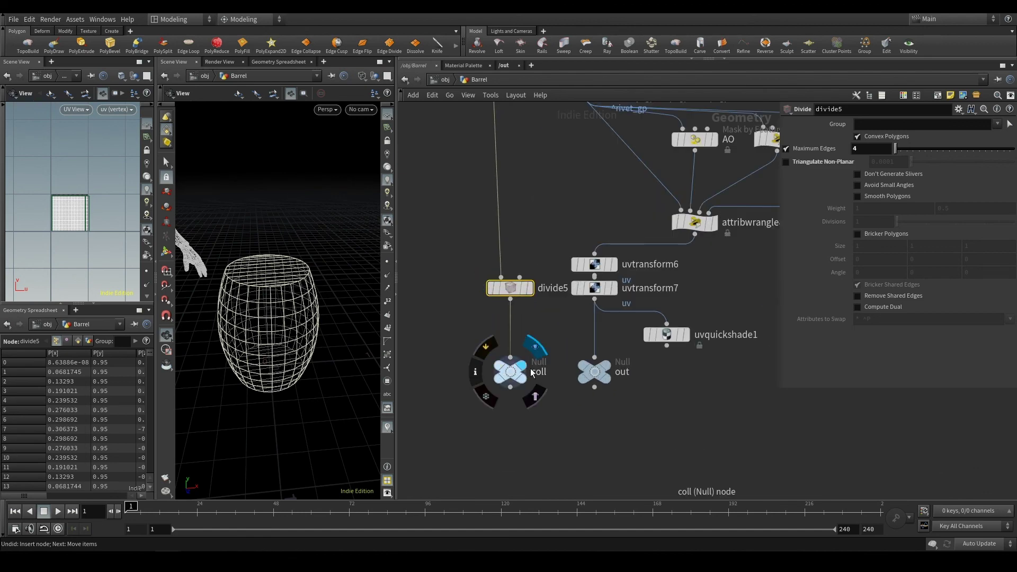
click(618, 349)
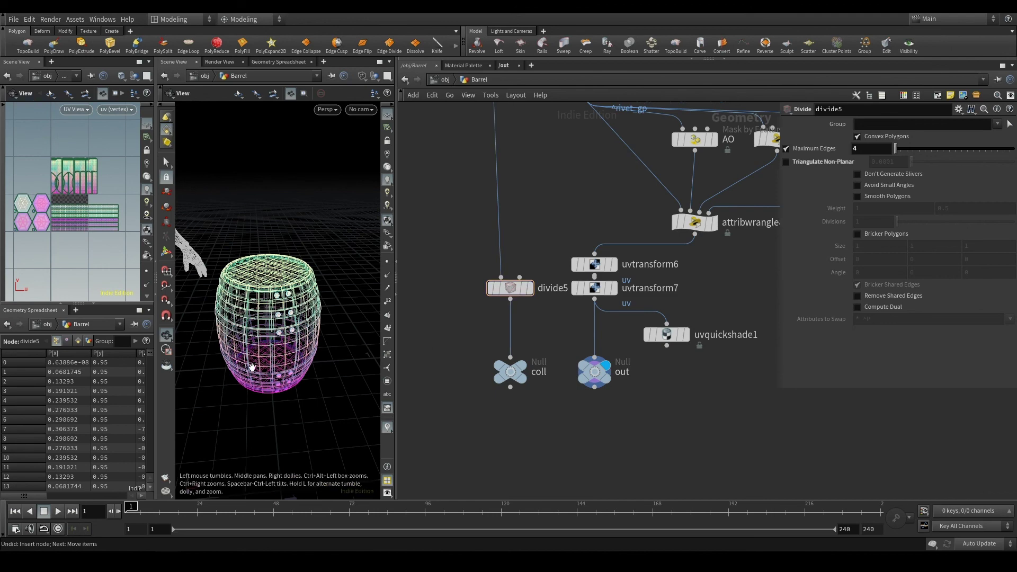
- Check uvtransform7's node info and save the scene as Barrel_B.hiplc
drag(254, 381, 276, 339)
scroll(588, 360, down, 2)
middle_click(588, 362)
scroll(588, 362, down, 2)
scroll(694, 316, down, 1)
scroll(646, 355, down, 1)
scroll(653, 385, down, 1)
scroll(642, 344, down, 2)
scroll(642, 365, down, 1)
scroll(636, 375, down, 1)
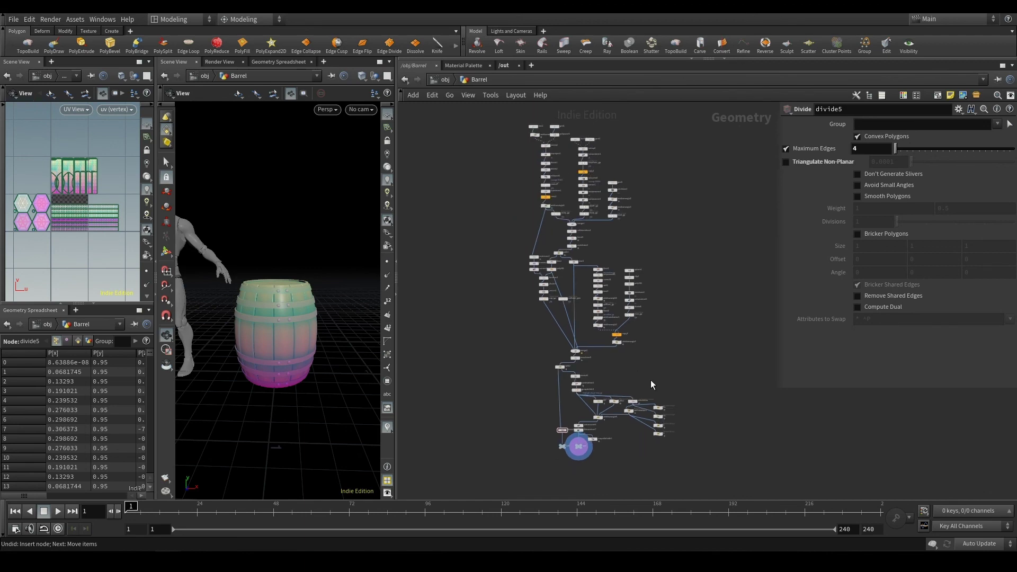
key(ctrl+s)
- Review uvtransform7 and uvquickshade1 settings, then move the coll and out nulls lower
click(541, 429)
scroll(542, 429, up, 2)
scroll(640, 452, up, 2)
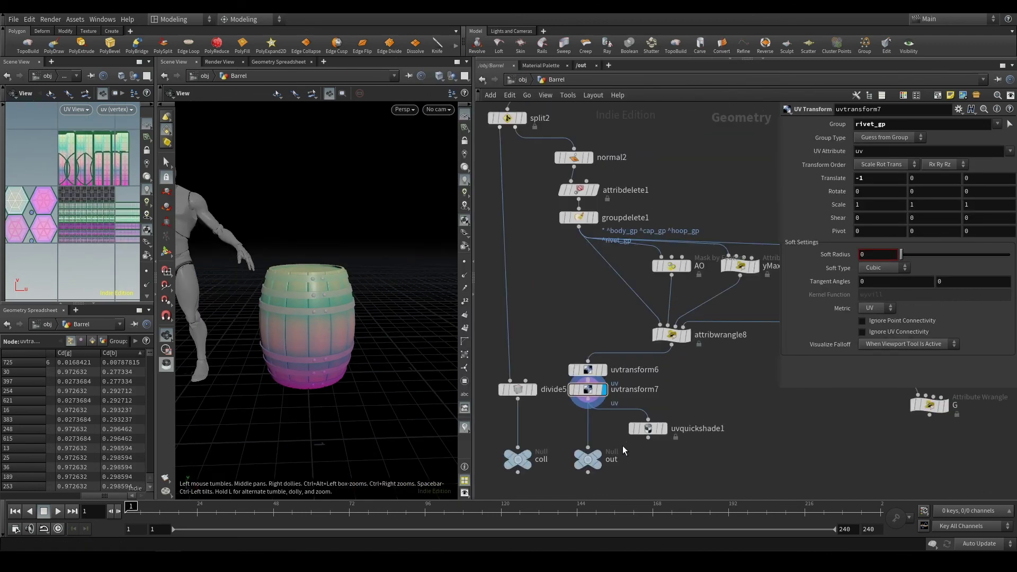
scroll(624, 443, up, 2)
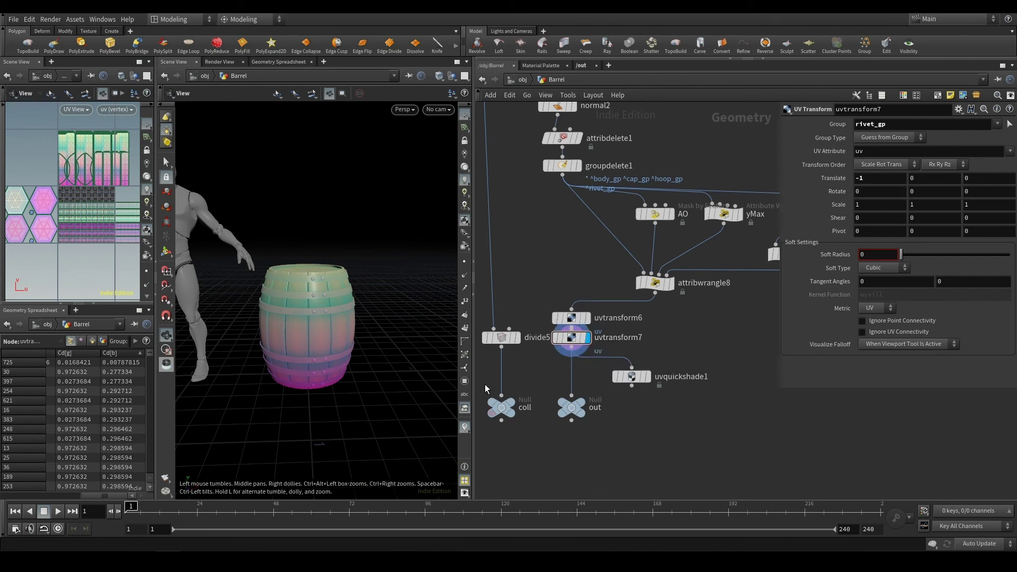
click(631, 377)
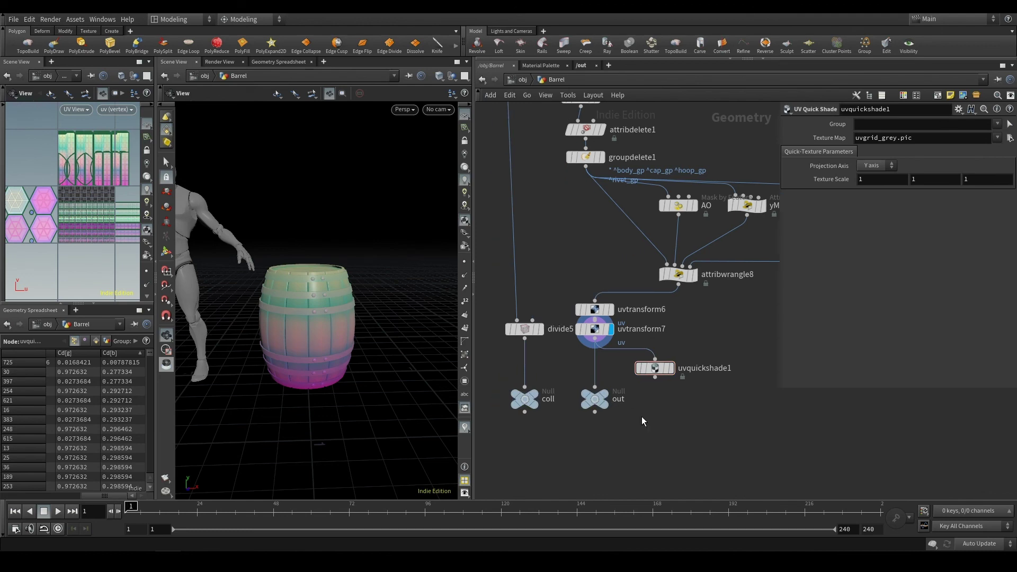
drag(642, 418, 508, 390)
drag(604, 398, 605, 459)
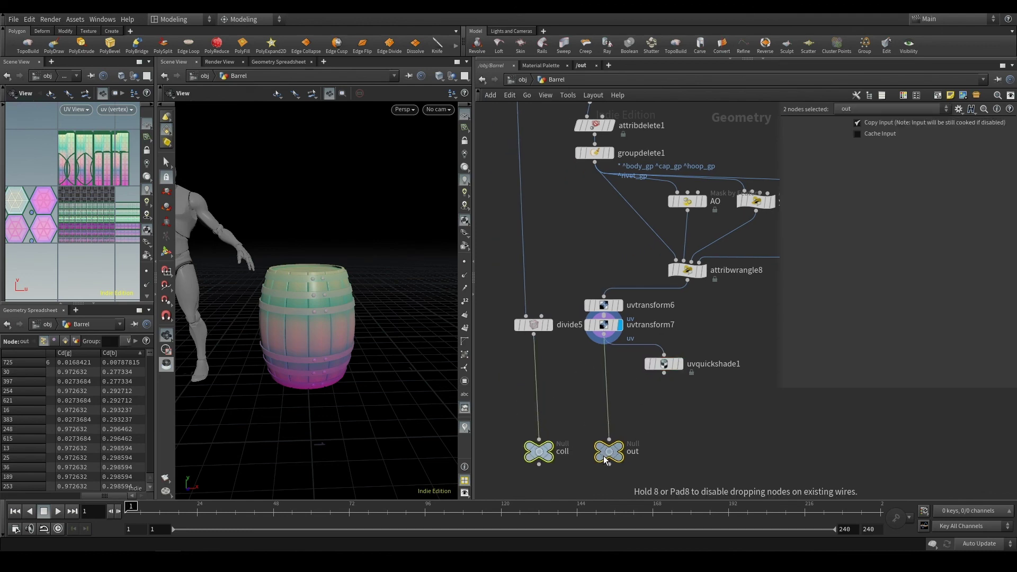
- Insert an Attribute Copy node, attribcopy1, after uvtransform7 above out and display it
key(Tab)
text(att copy)
key(Return)
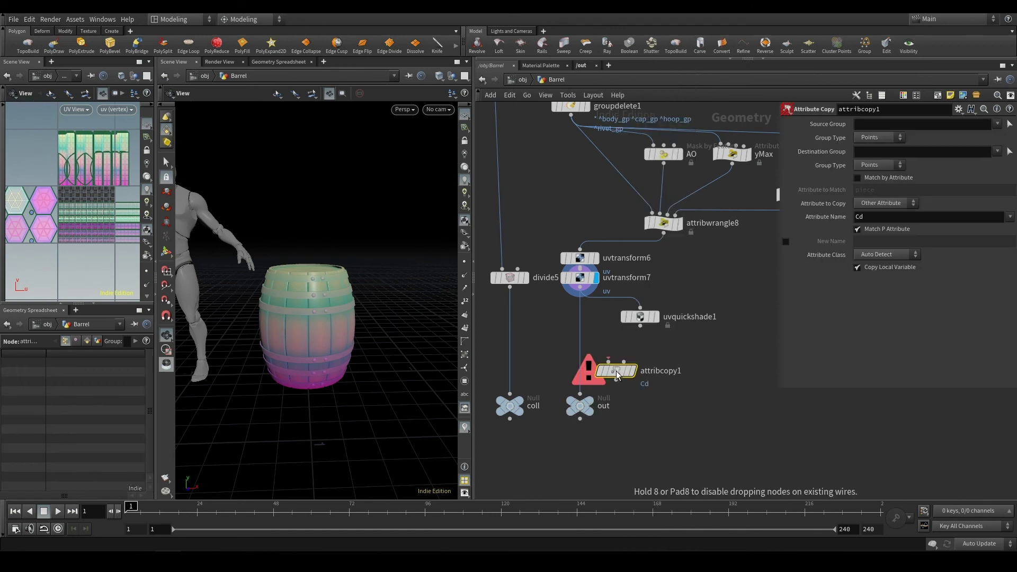
scroll(616, 371, up, 3)
scroll(615, 371, up, 1)
click(546, 233)
click(606, 387)
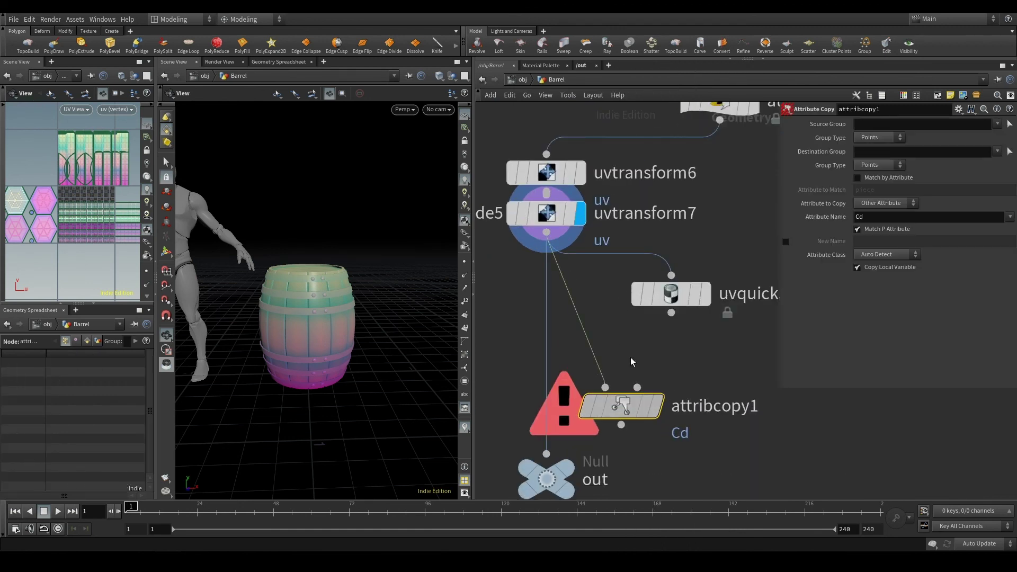
drag(622, 406, 619, 361)
click(653, 361)
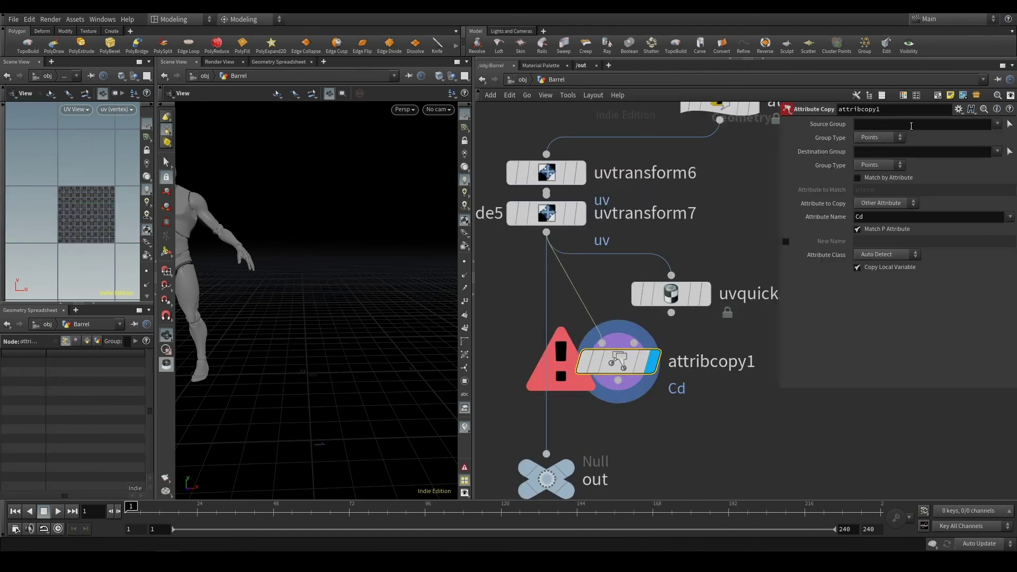
- Set attribcopy1 to copy the uv attribute into a new attribute named uv1
click(879, 138)
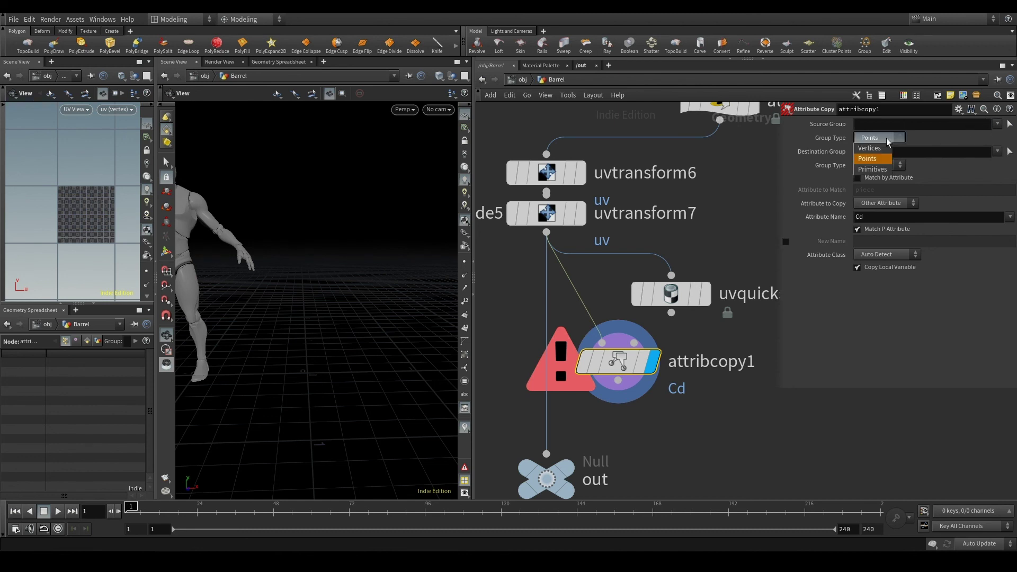
click(1010, 221)
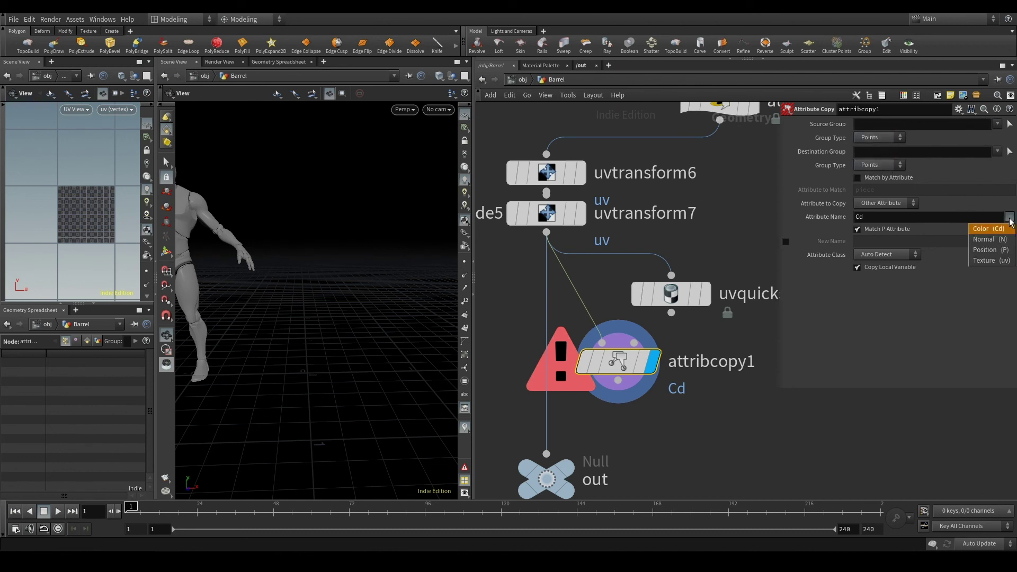
click(982, 261)
click(862, 217)
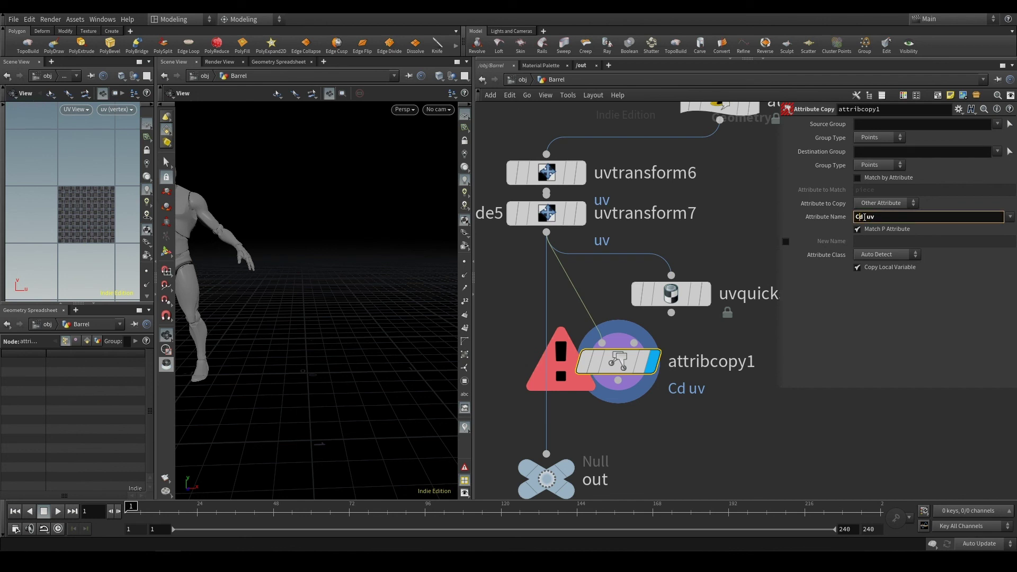
click(786, 241)
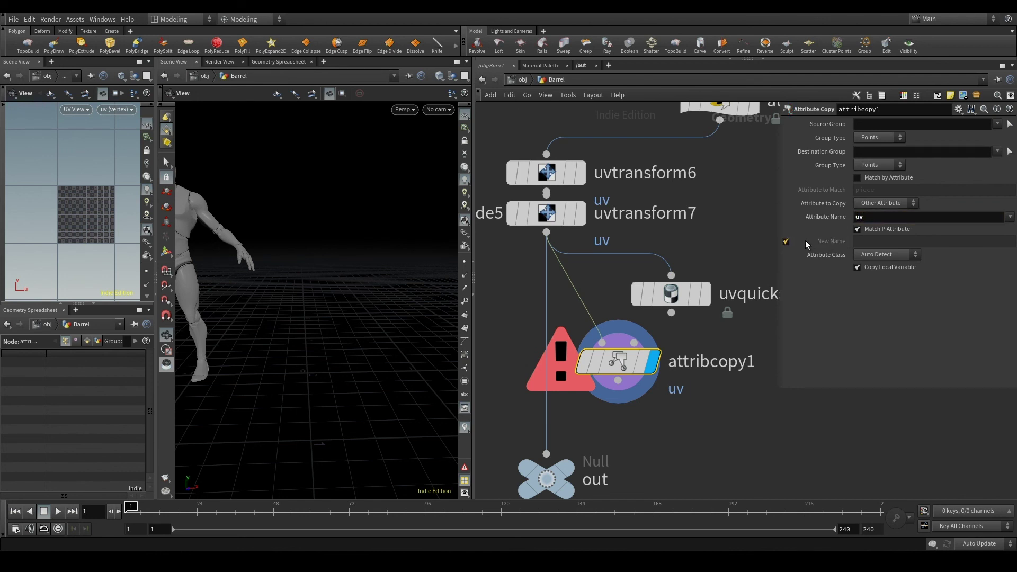
click(869, 241)
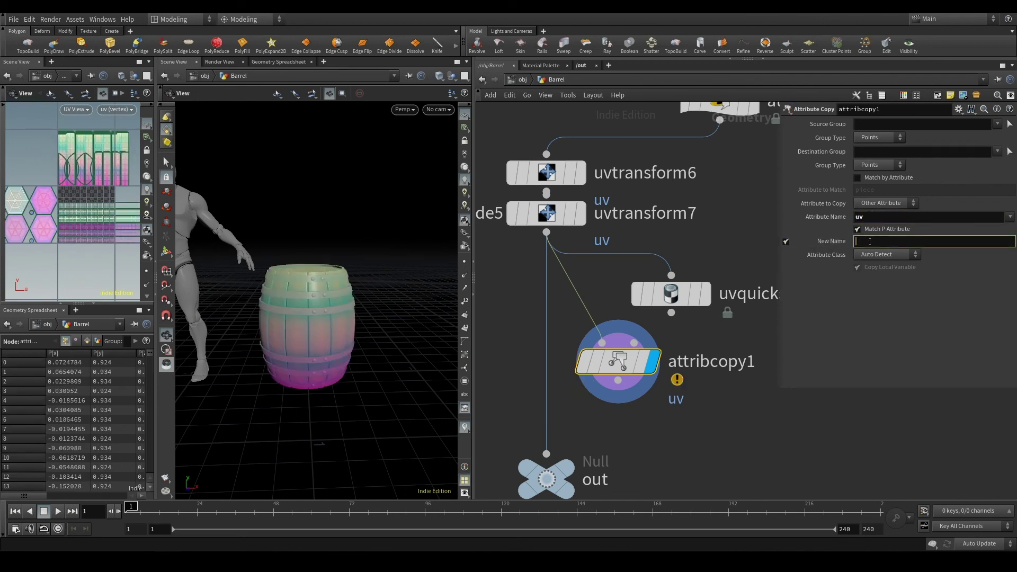
text(uv1)
key(Return)
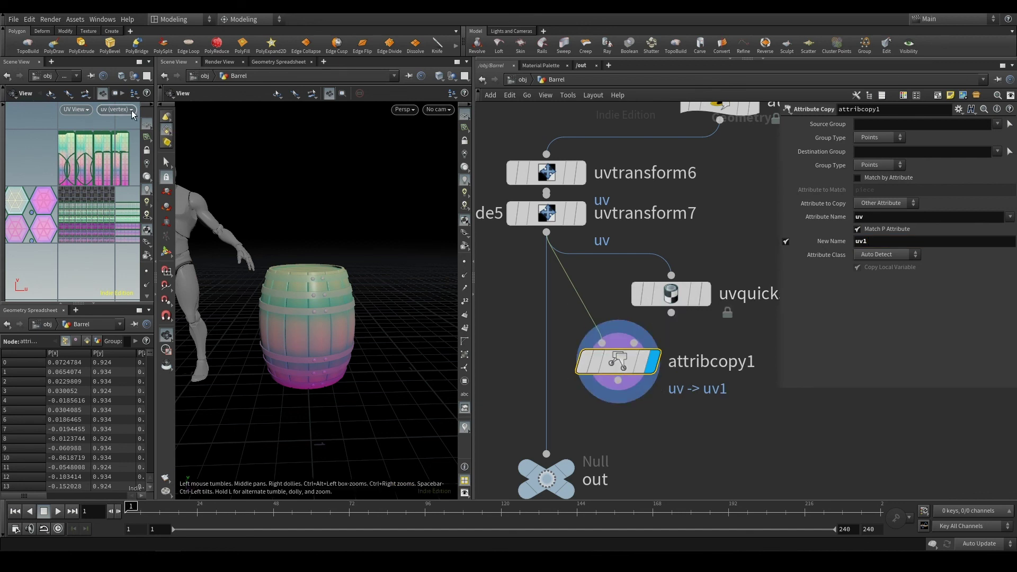
- Widen the UV view and switch it to display the uv1 attribute
drag(156, 116, 203, 116)
click(172, 109)
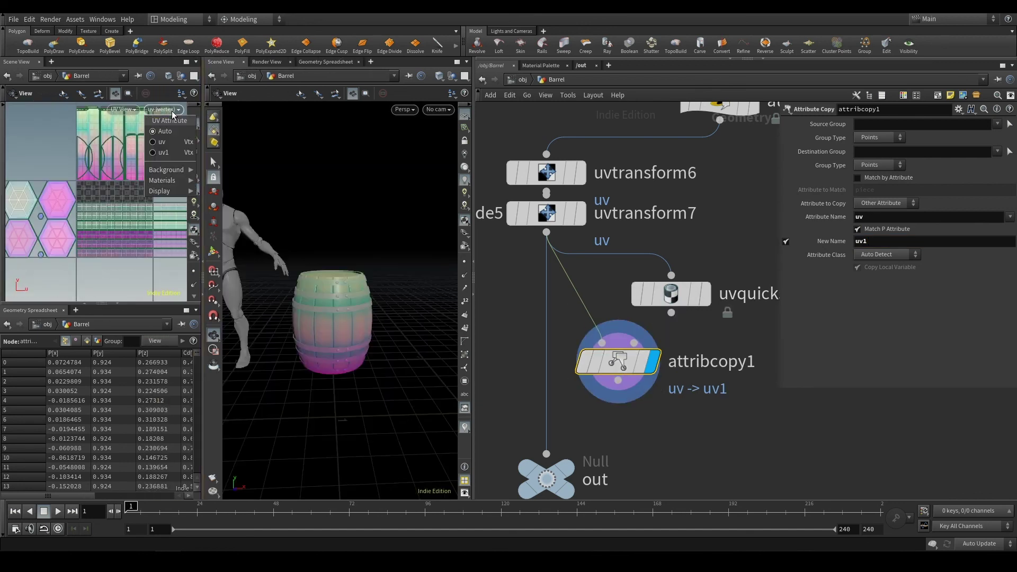
click(161, 142)
click(164, 110)
click(163, 152)
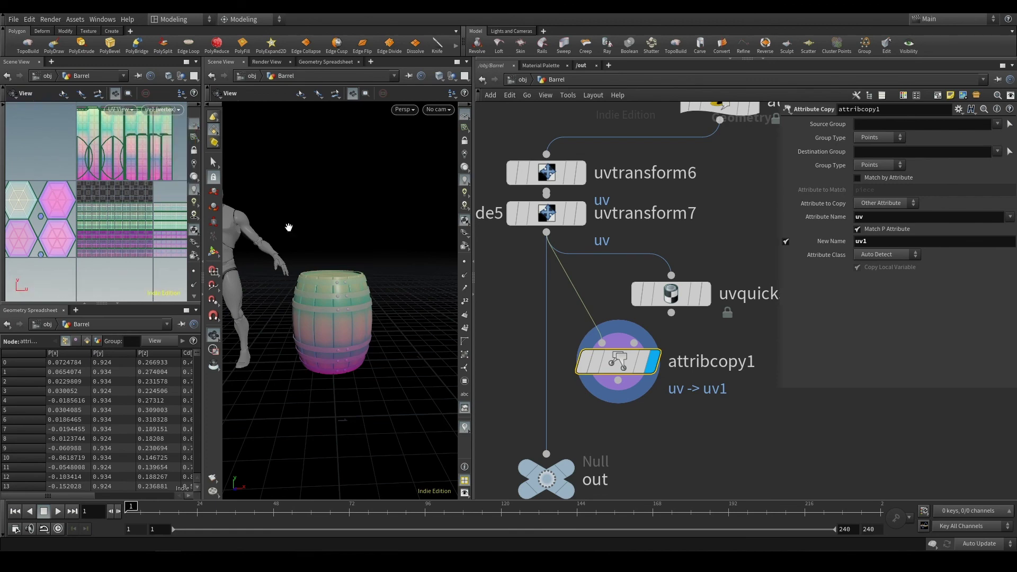
click(618, 381)
key(Tab)
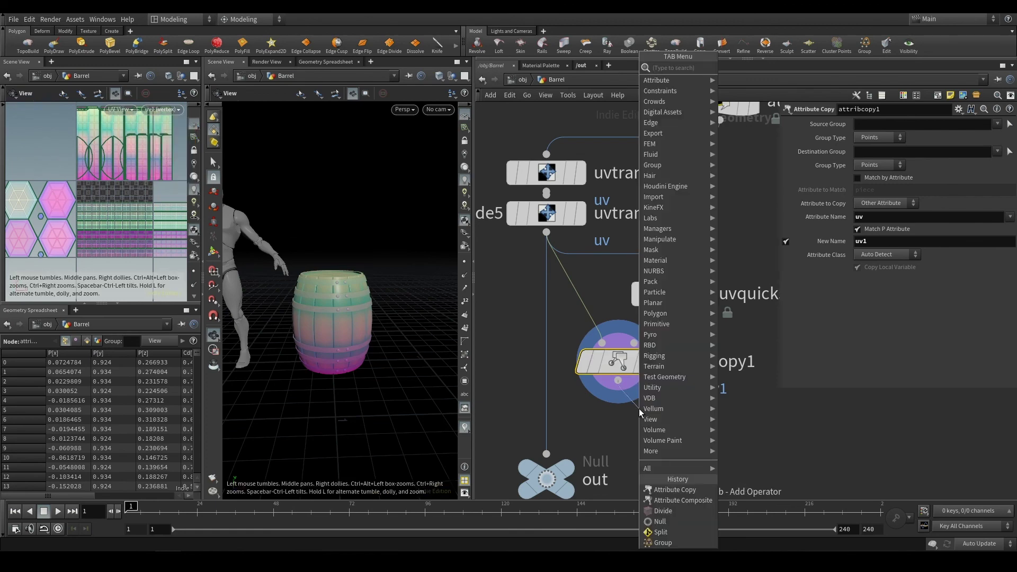
- Add a UV Layout node, uvlayout3, below attribcopy1 that packs uv1
text(uvla)
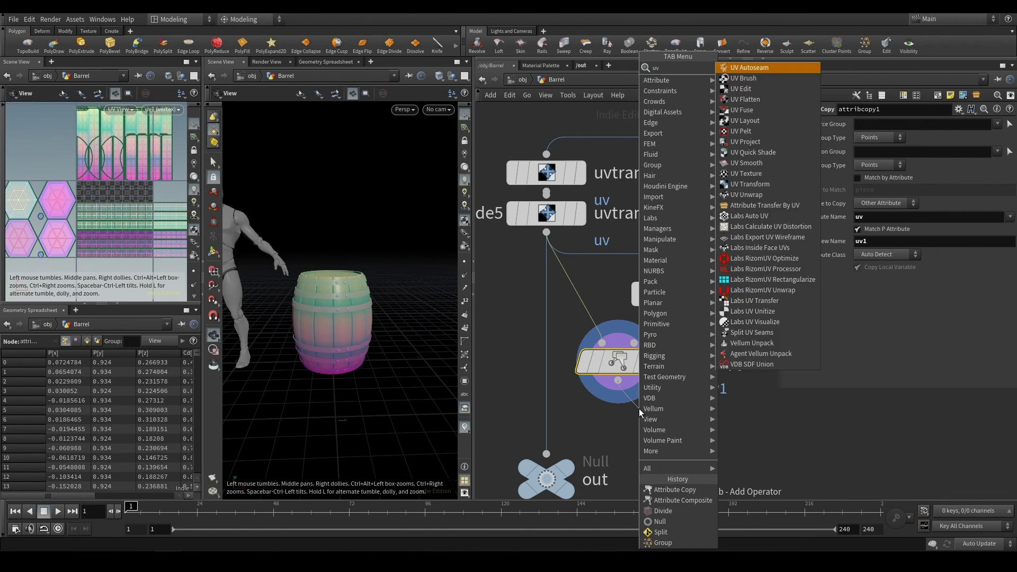
key(Return)
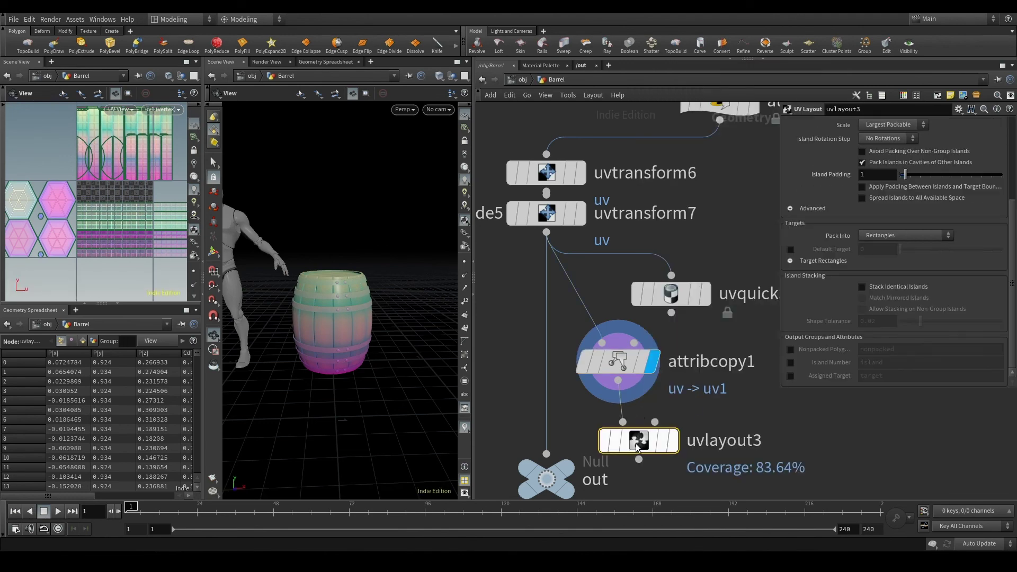
click(621, 430)
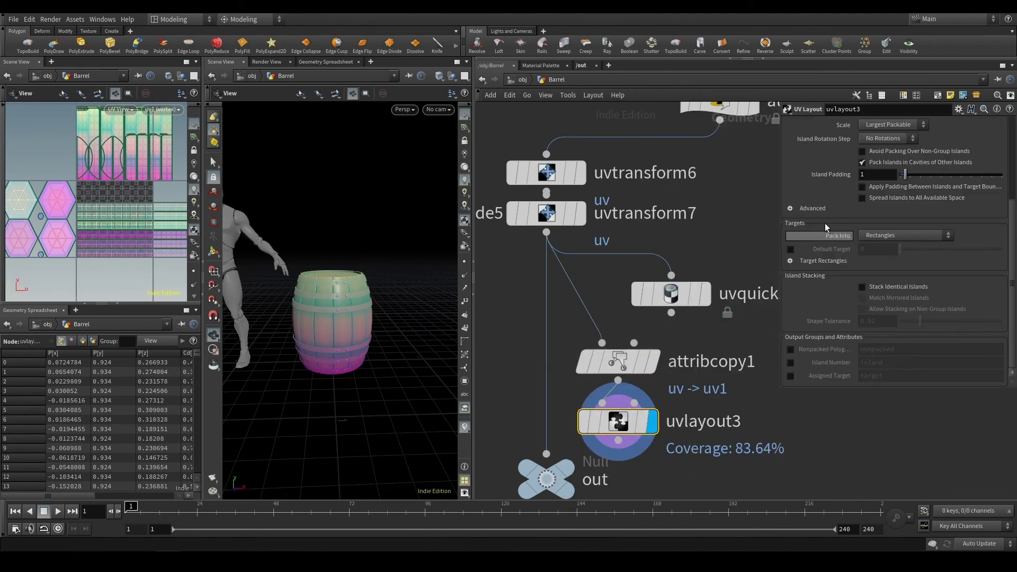
scroll(842, 209, up, 2)
scroll(842, 209, up, 3)
click(936, 134)
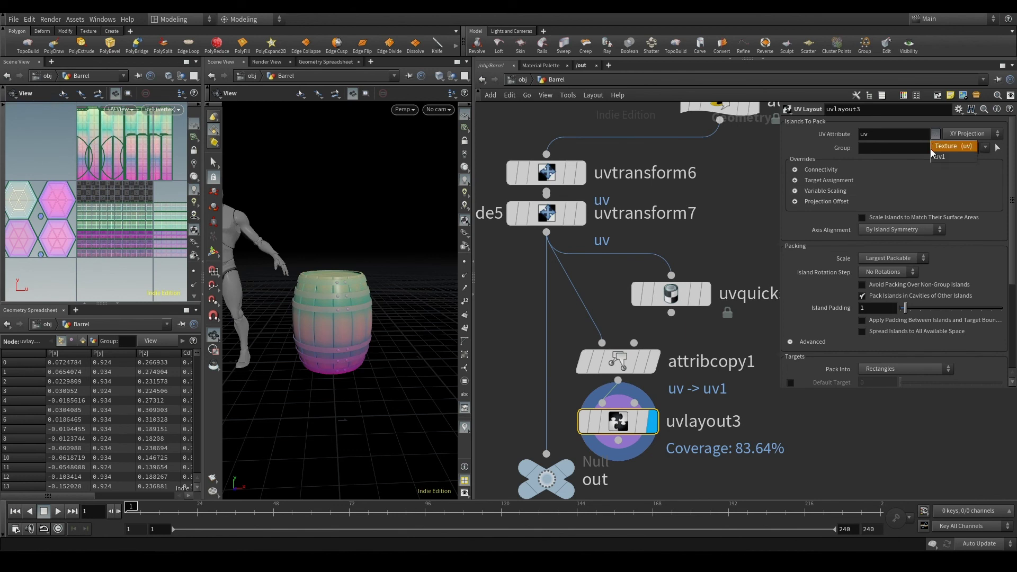
click(953, 153)
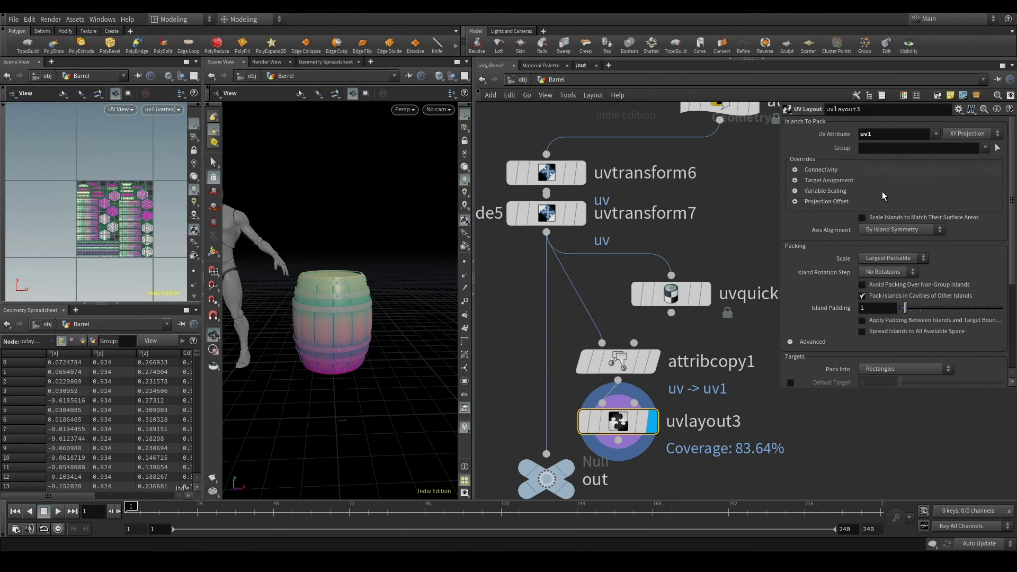
- Set axis alignment to None, area-matched island scaling, and 90° island rotation steps
click(871, 230)
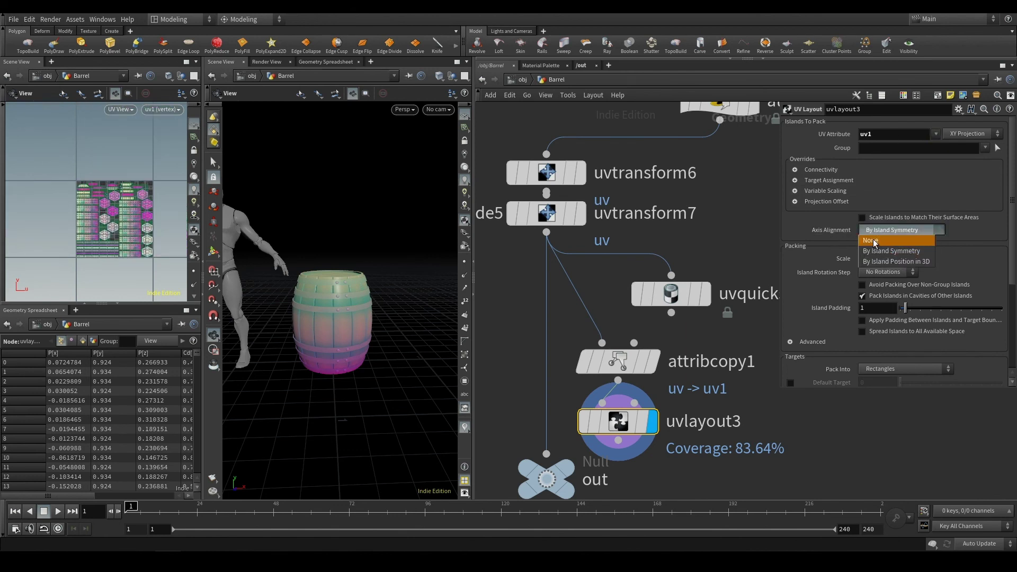
click(873, 240)
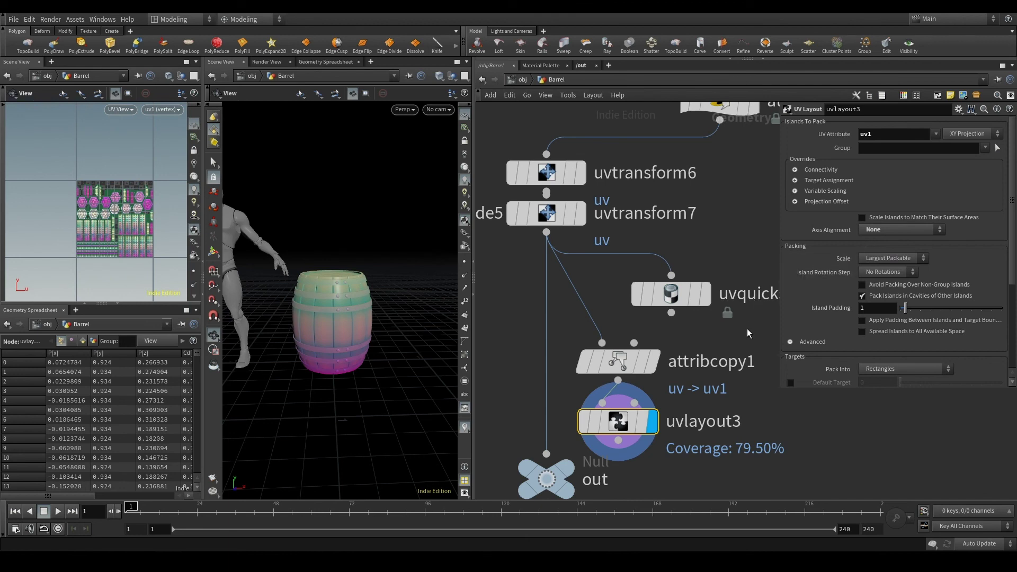
scroll(119, 286, up, 2)
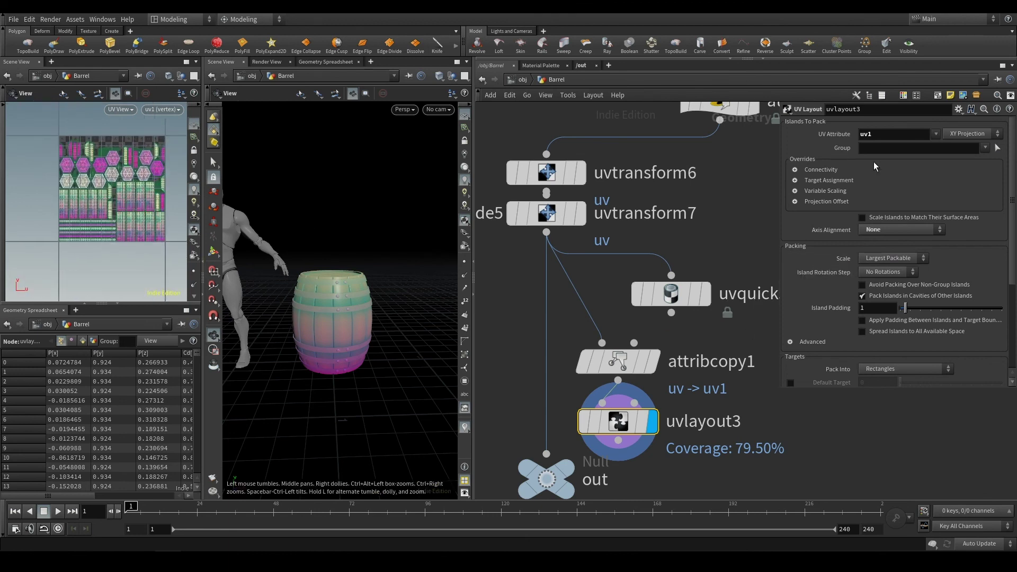
click(886, 215)
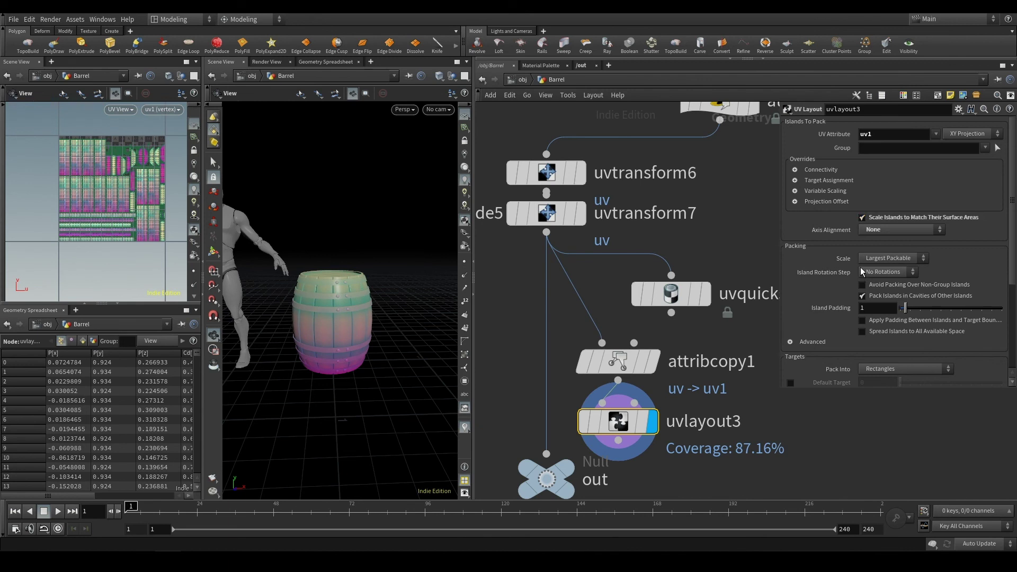
click(882, 259)
click(870, 275)
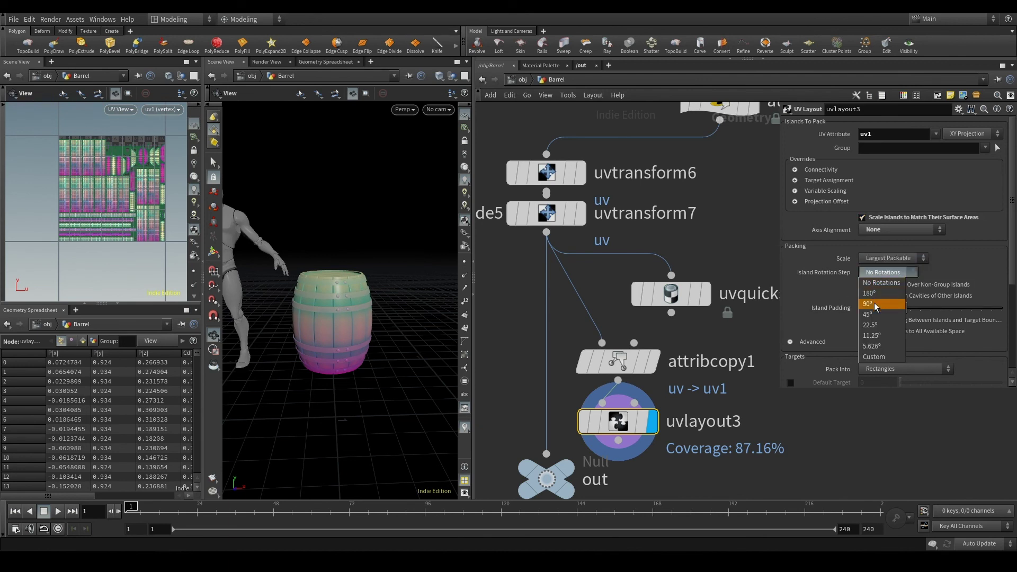
click(874, 303)
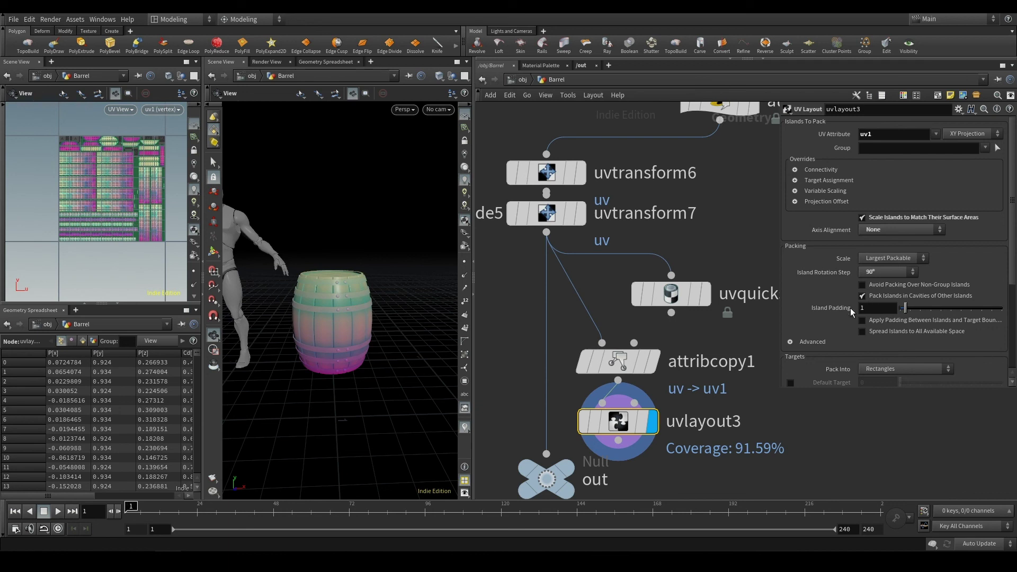
click(809, 342)
scroll(832, 311, down, 2)
click(884, 330)
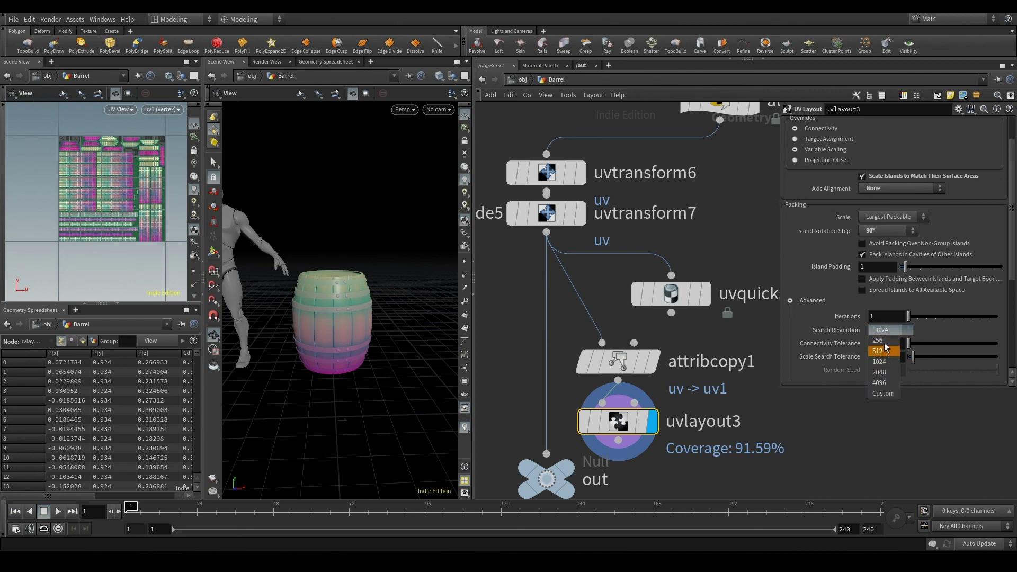
- Set uvlayout3's Search Resolution to 256 and widen the UV view
click(885, 341)
scroll(882, 270, up, 1)
scroll(882, 270, up, 1)
scroll(883, 270, up, 1)
scroll(125, 231, up, 5)
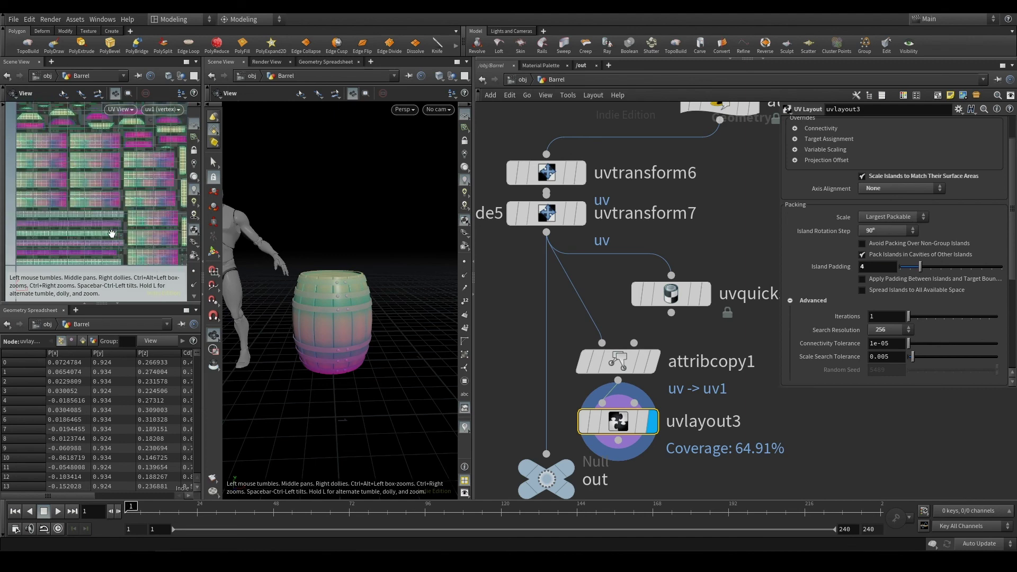
middle_drag(122, 184, 126, 226)
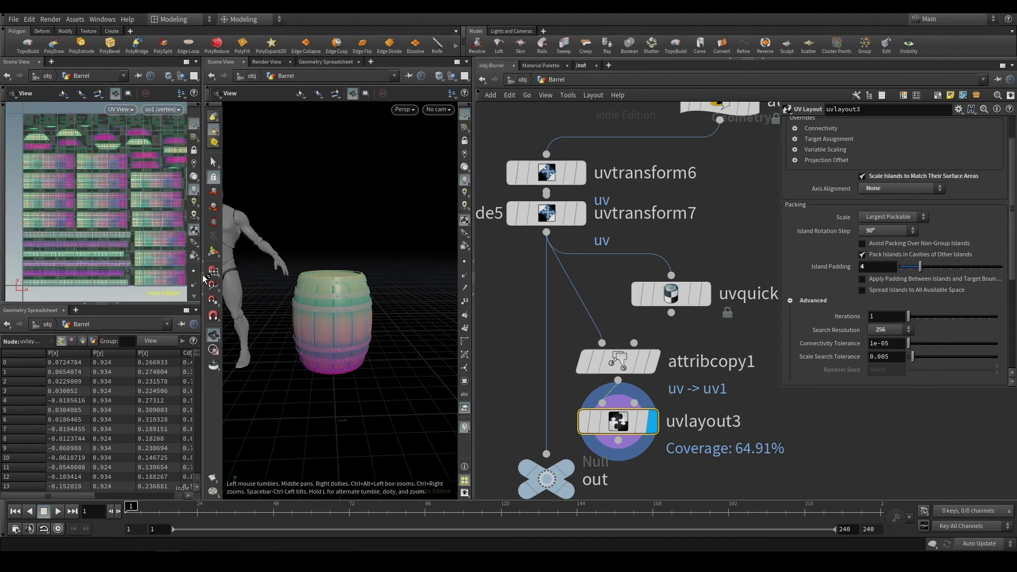
drag(205, 238, 241, 239)
scroll(166, 252, up, 2)
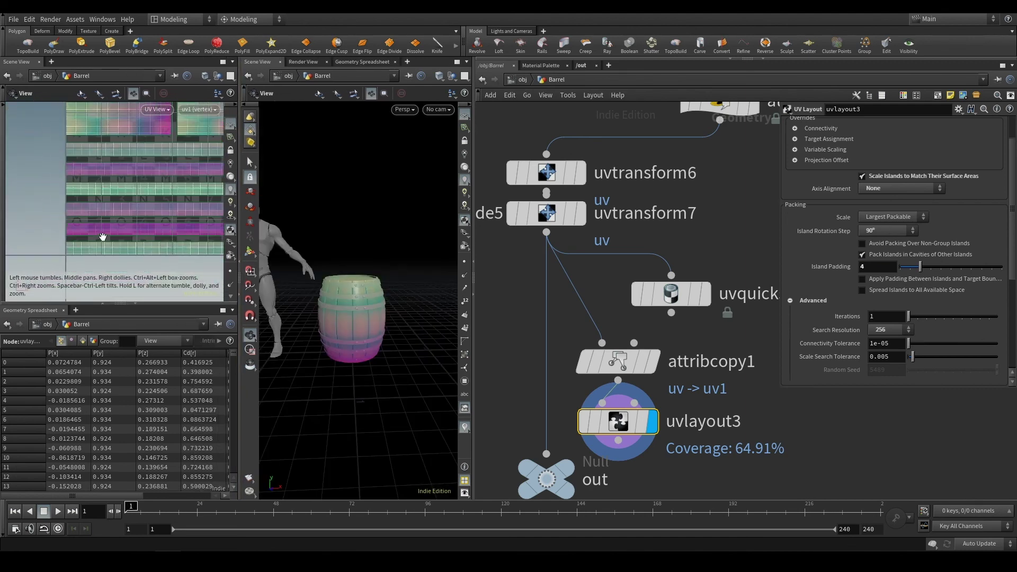
scroll(102, 234, up, 2)
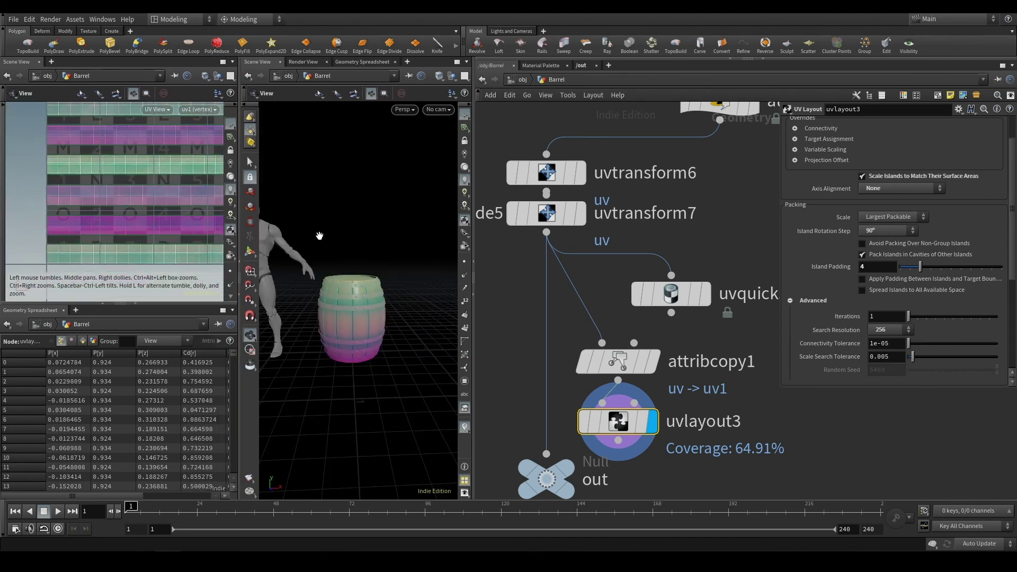
- Enable padding between islands and the target boundary, dropping coverage to 59.52%
click(863, 290)
click(862, 291)
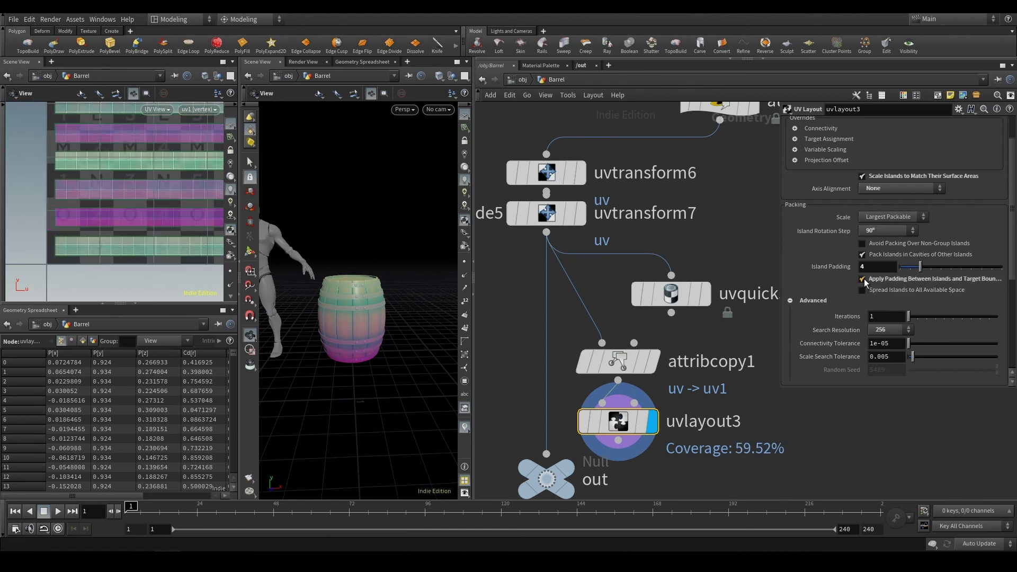
scroll(149, 172, down, 3)
scroll(138, 191, down, 1)
scroll(117, 210, down, 2)
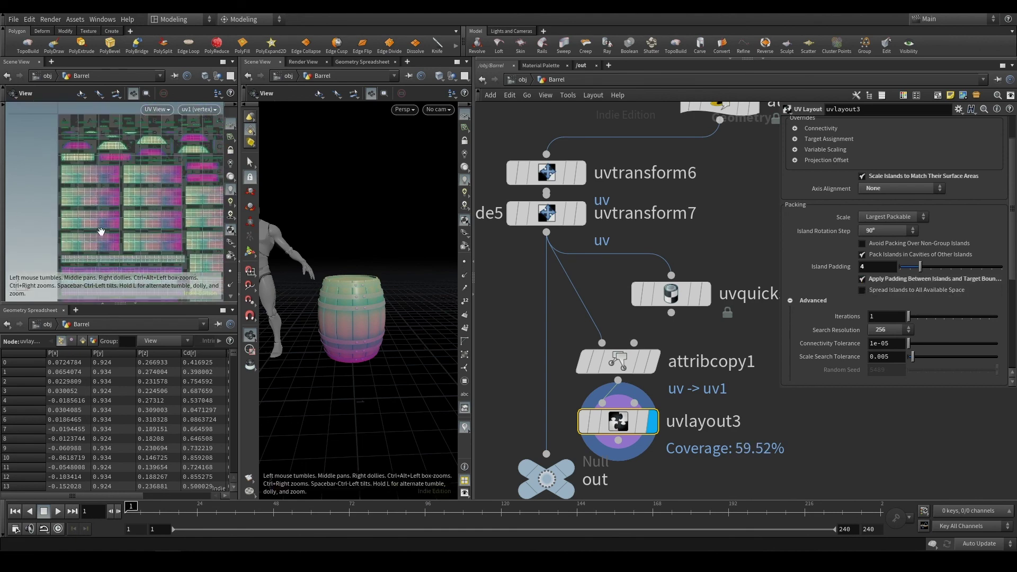
scroll(96, 224, down, 1)
scroll(92, 243, down, 2)
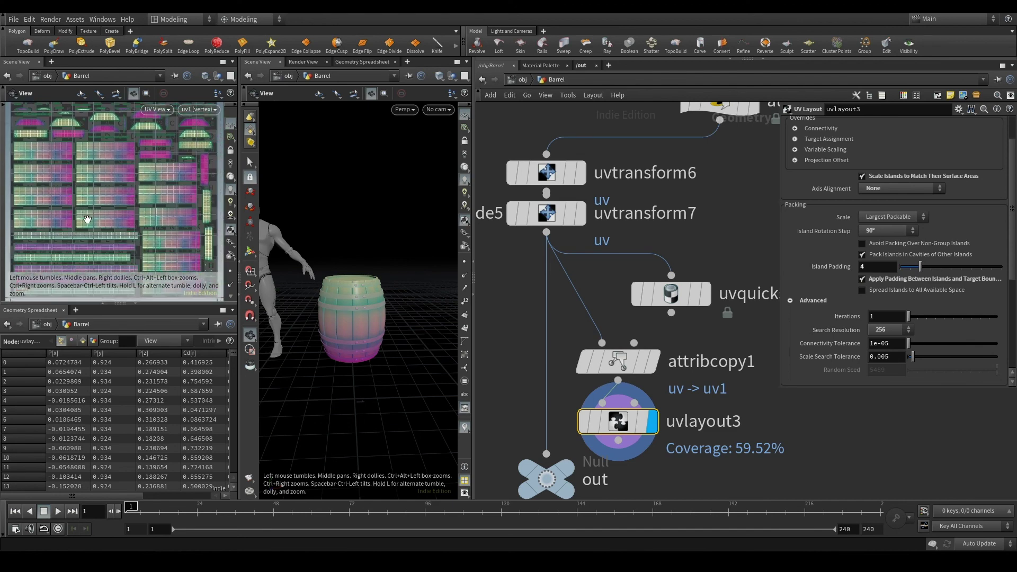
scroll(101, 228, down, 1)
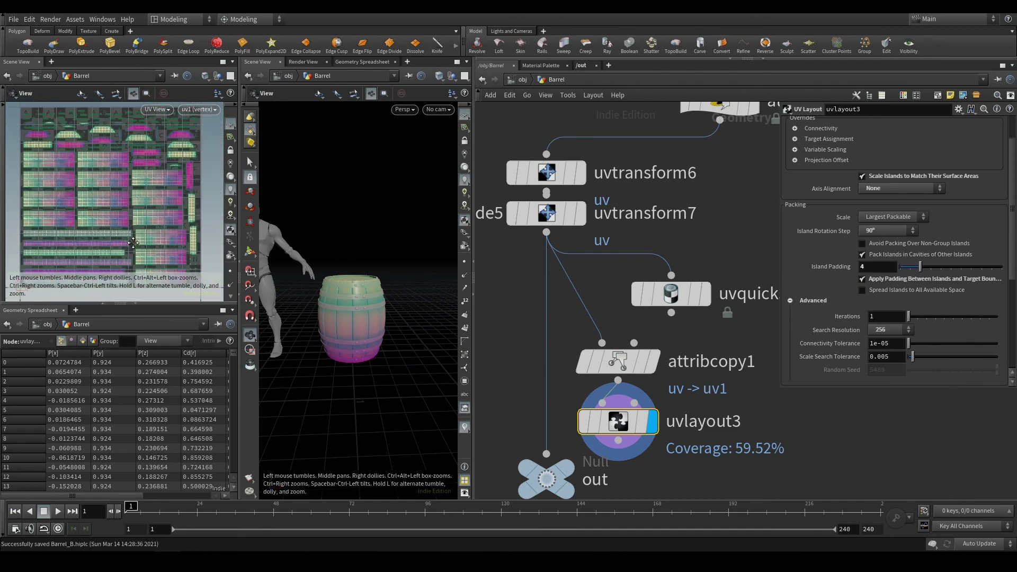
- Inspect the packed UV tile, then switch the UV view back to the original uv
middle_drag(133, 242, 135, 246)
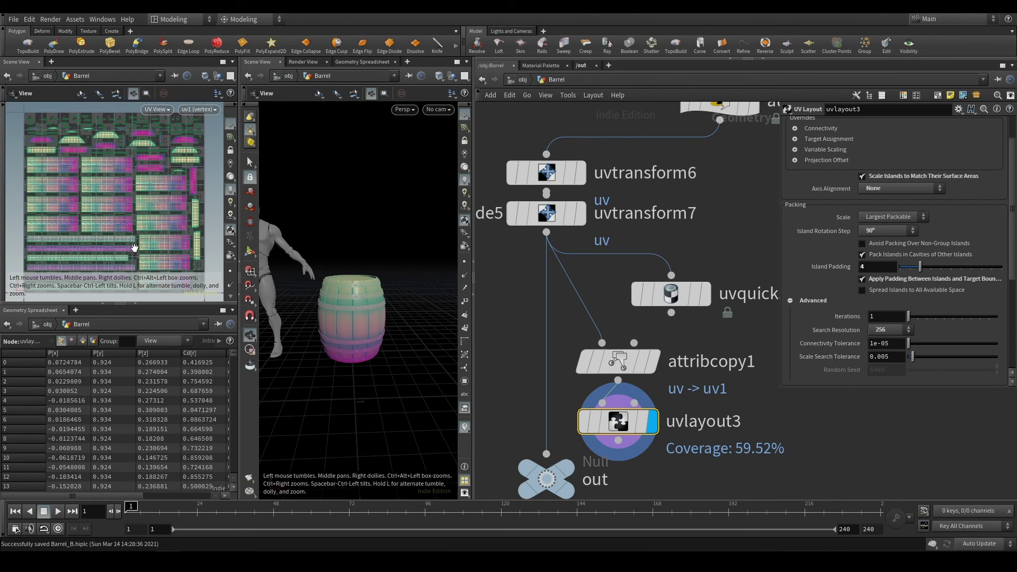
scroll(143, 180, up, 2)
scroll(139, 184, up, 3)
scroll(132, 189, up, 3)
scroll(128, 193, up, 2)
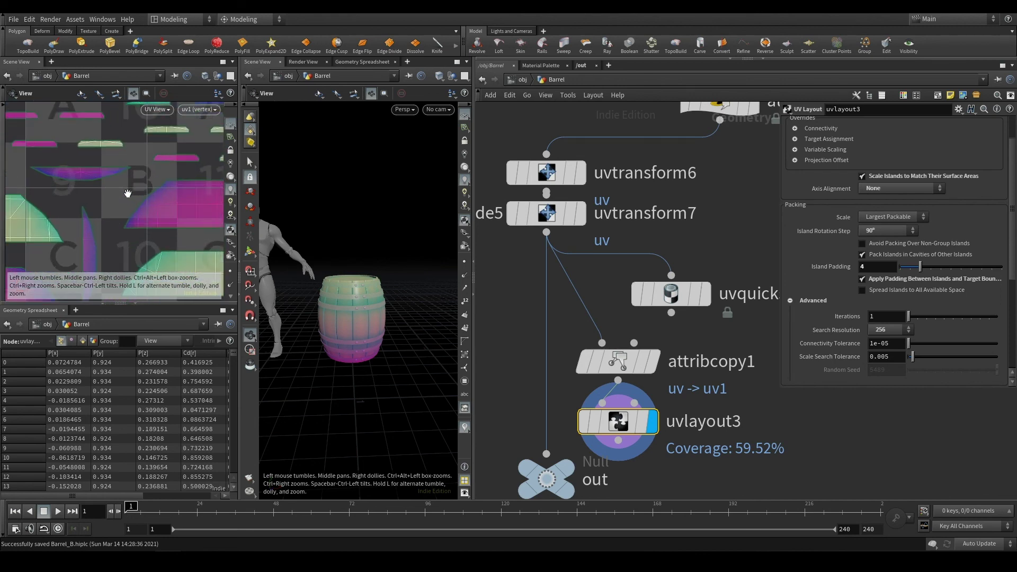
scroll(137, 197, down, 2)
scroll(159, 212, down, 2)
scroll(181, 209, down, 2)
scroll(180, 206, down, 2)
scroll(169, 211, down, 2)
scroll(154, 217, down, 2)
scroll(137, 222, down, 2)
middle_drag(119, 208, 125, 249)
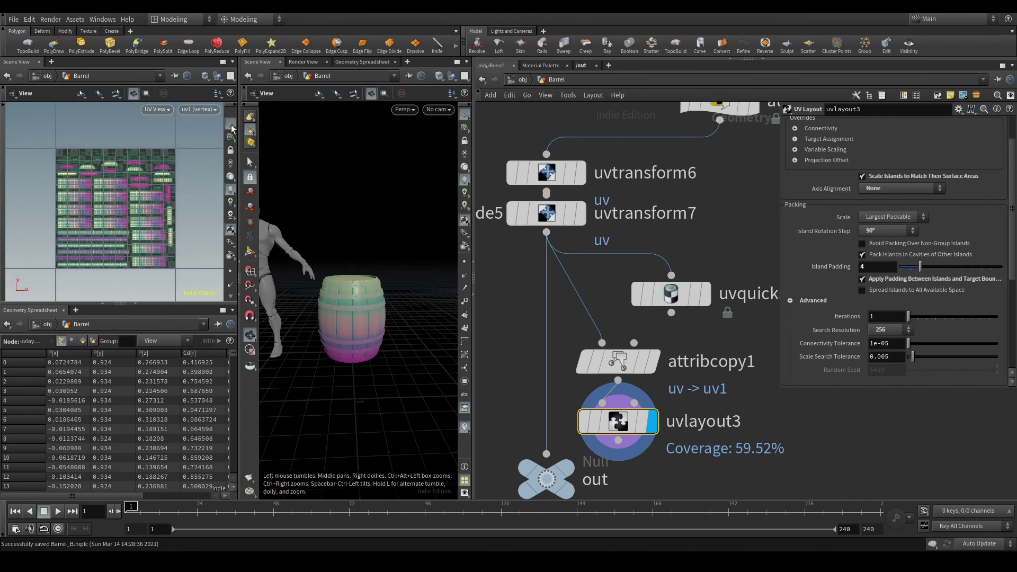
click(200, 110)
click(197, 142)
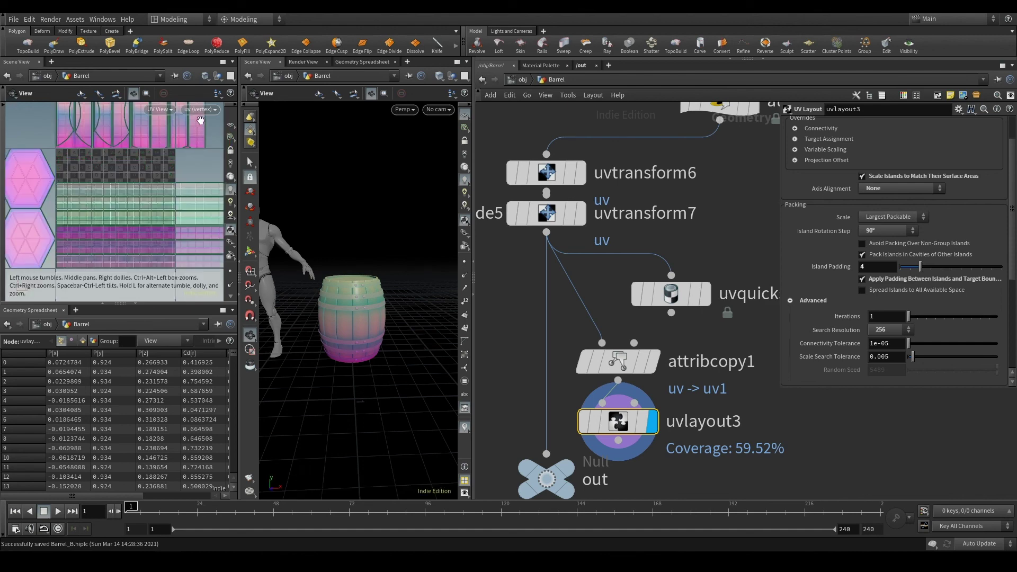
- Cancel and undo the stray connection wire started from the coll null
scroll(134, 197, down, 3)
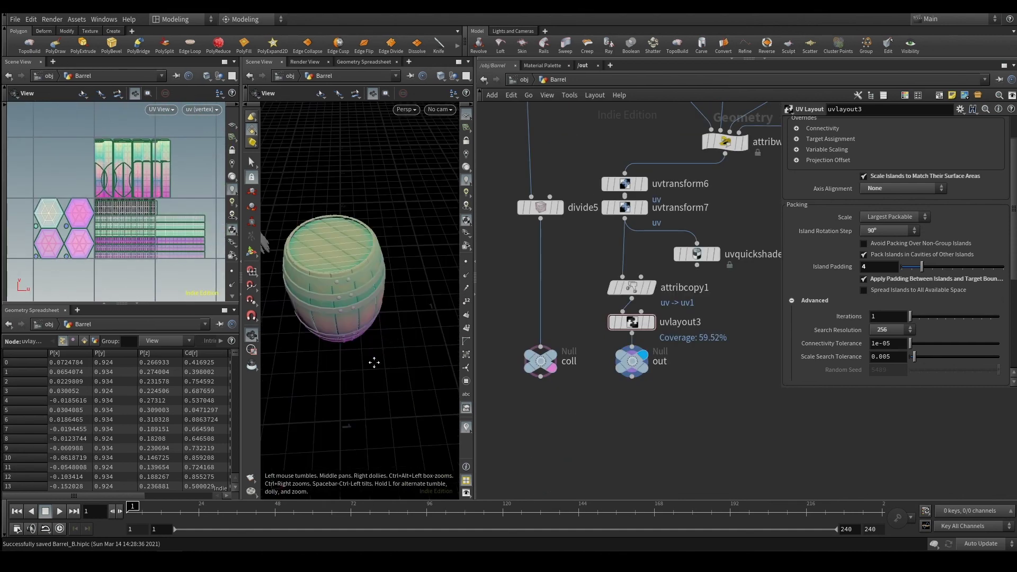
drag(384, 360, 386, 339)
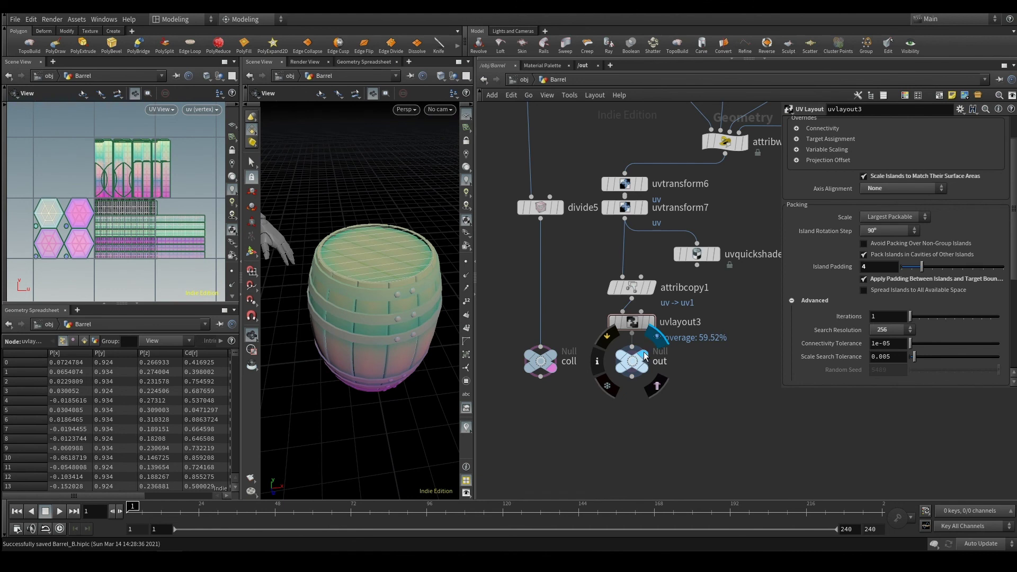
click(540, 347)
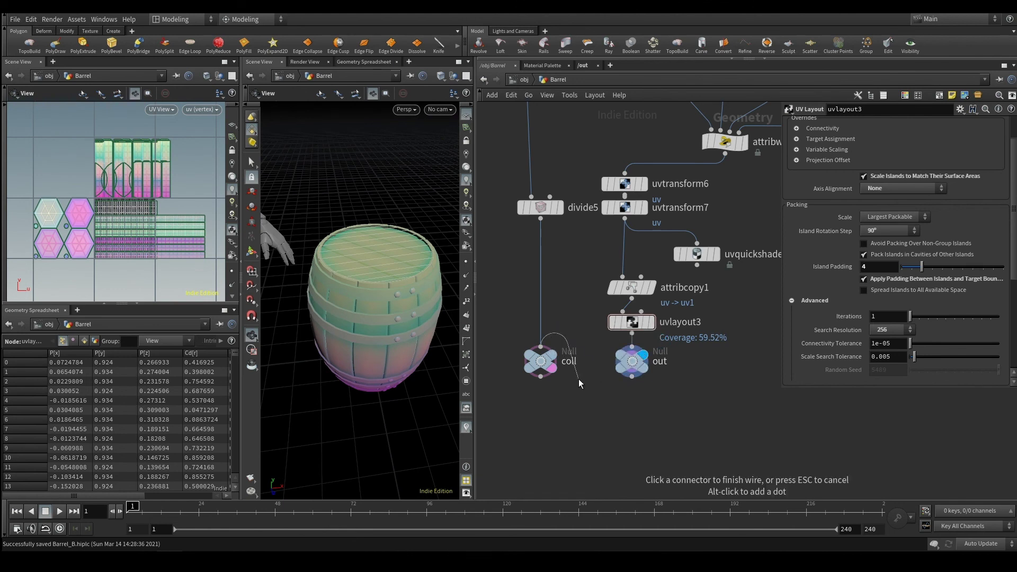
key(Escape)
key(ctrl+z)
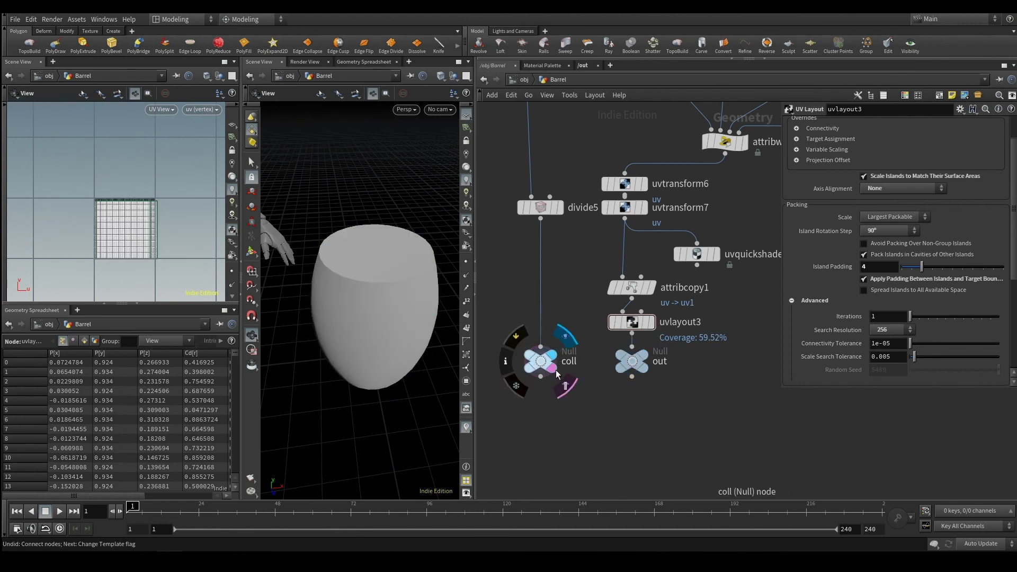
- Display the out null's textured barrel in the viewport and save Barrel_B.hiplc
click(656, 339)
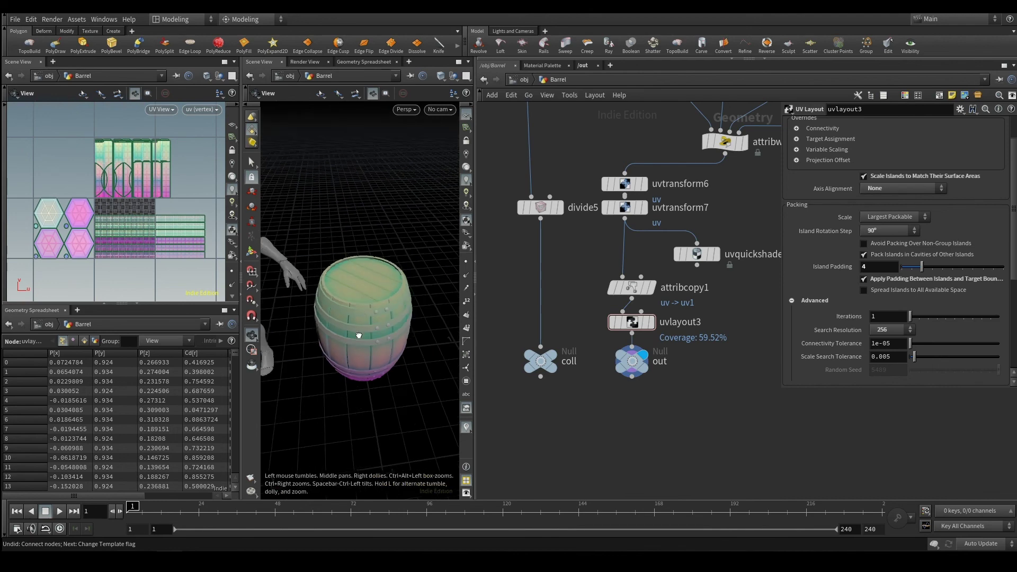
drag(358, 335, 350, 353)
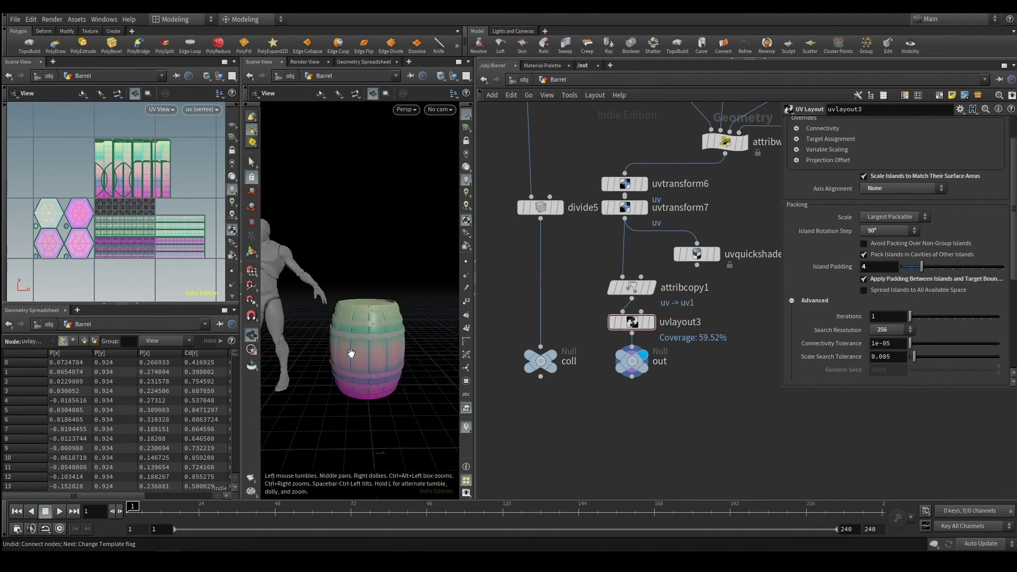
key(ctrl+s)
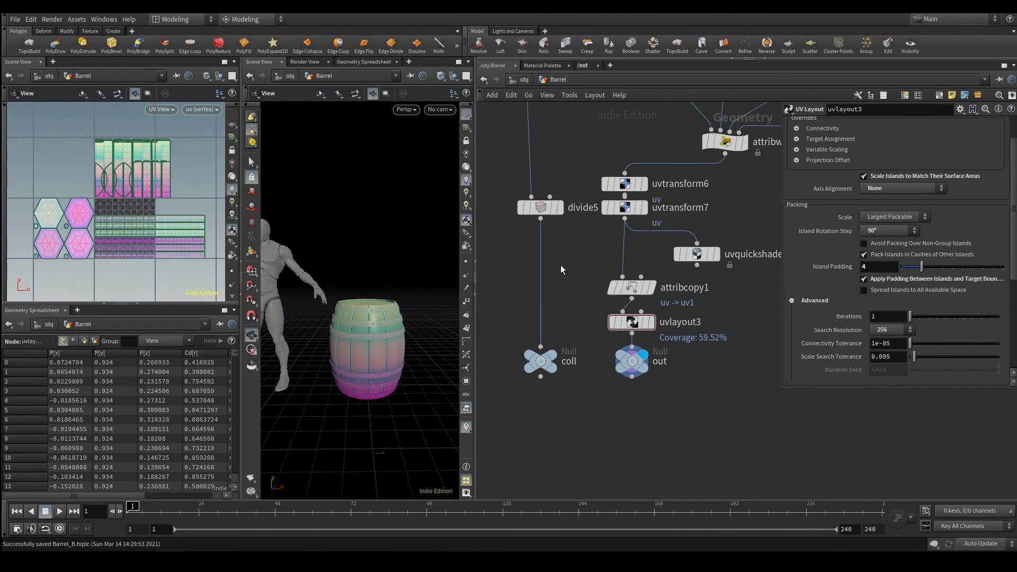
scroll(561, 265, down, 5)
scroll(580, 303, up, 3)
scroll(537, 354, up, 2)
key(ctrl+s)
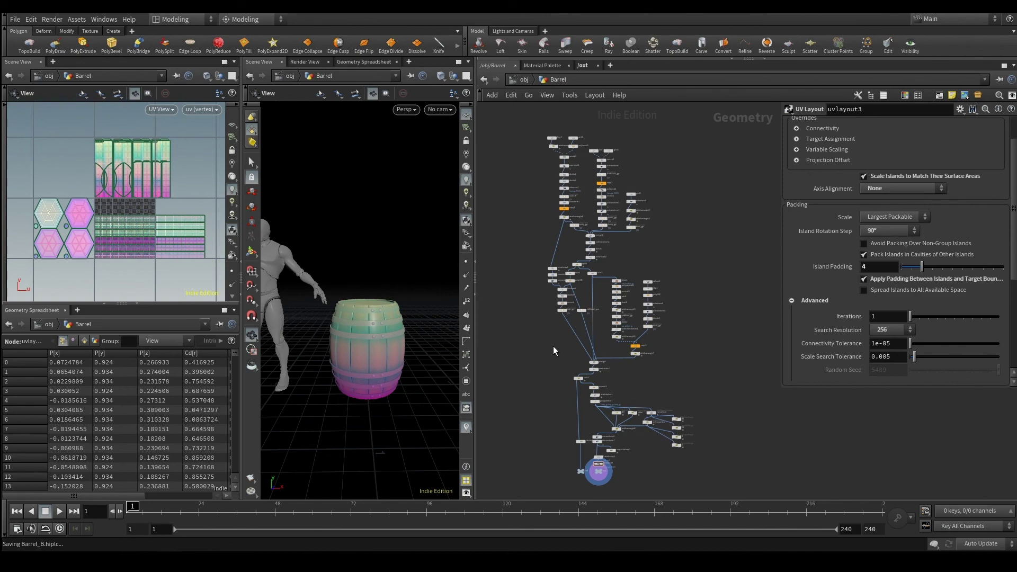